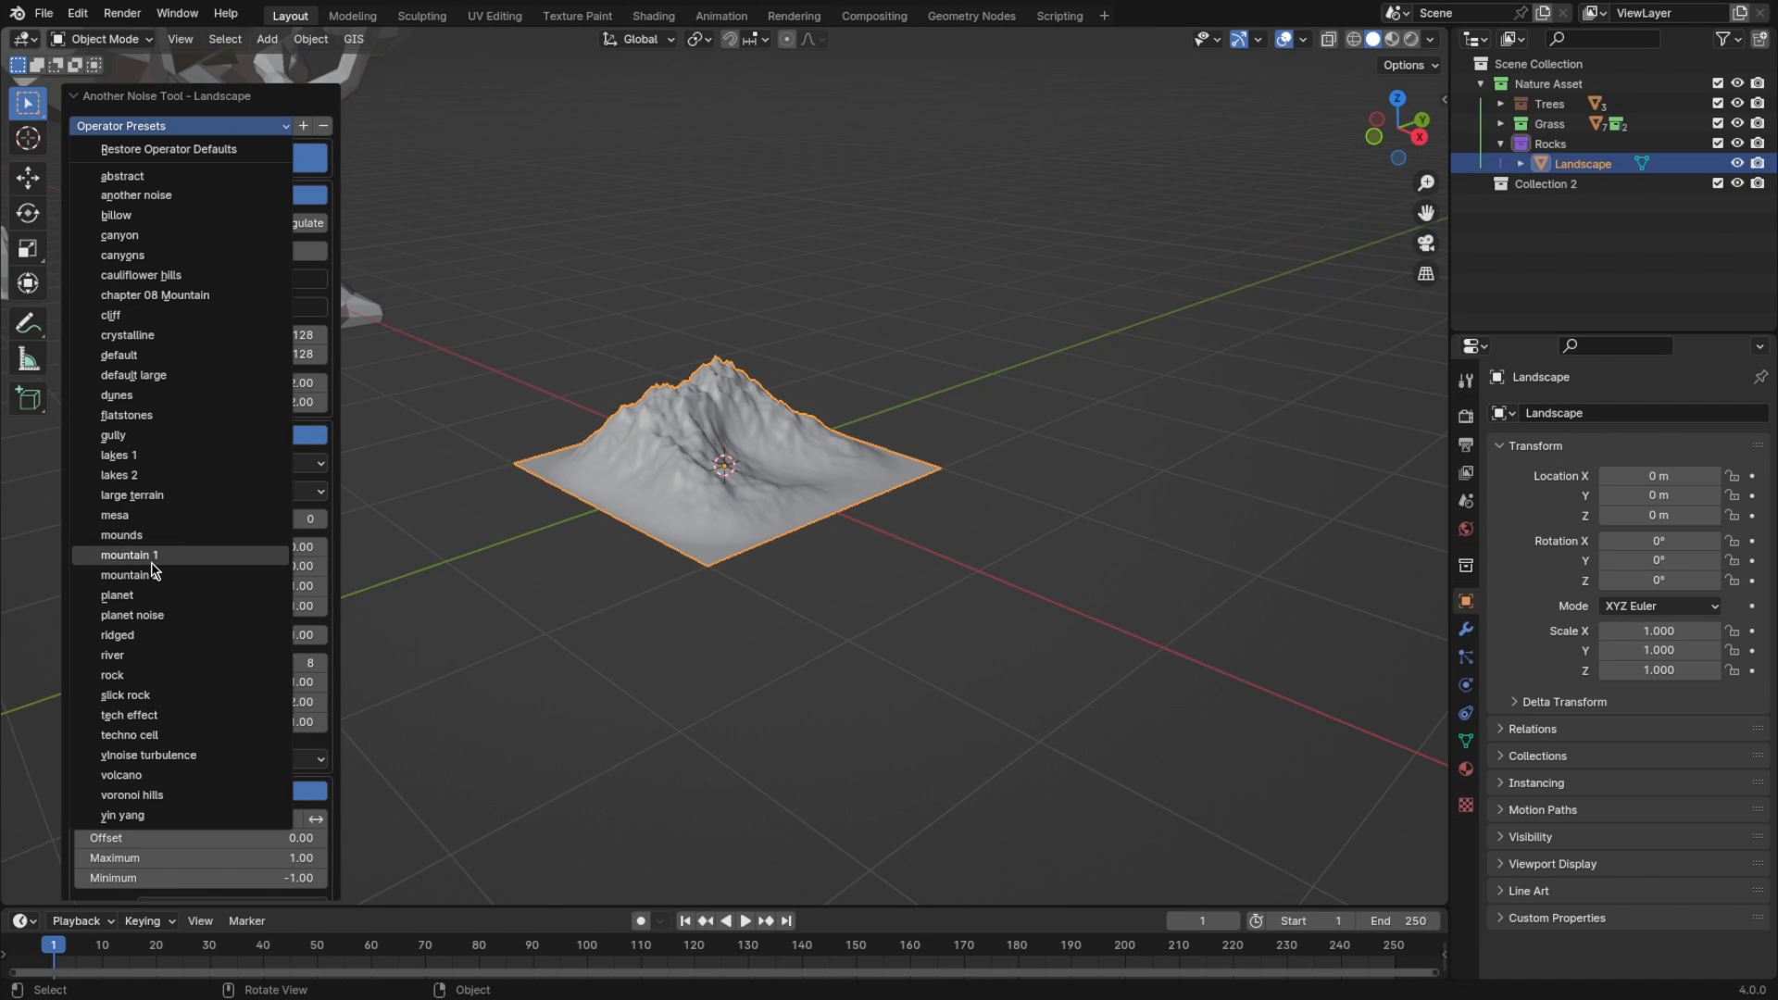
Apply the rock preset to the landscape mesh and move it about 3.95 m along X
left_click(143, 676)
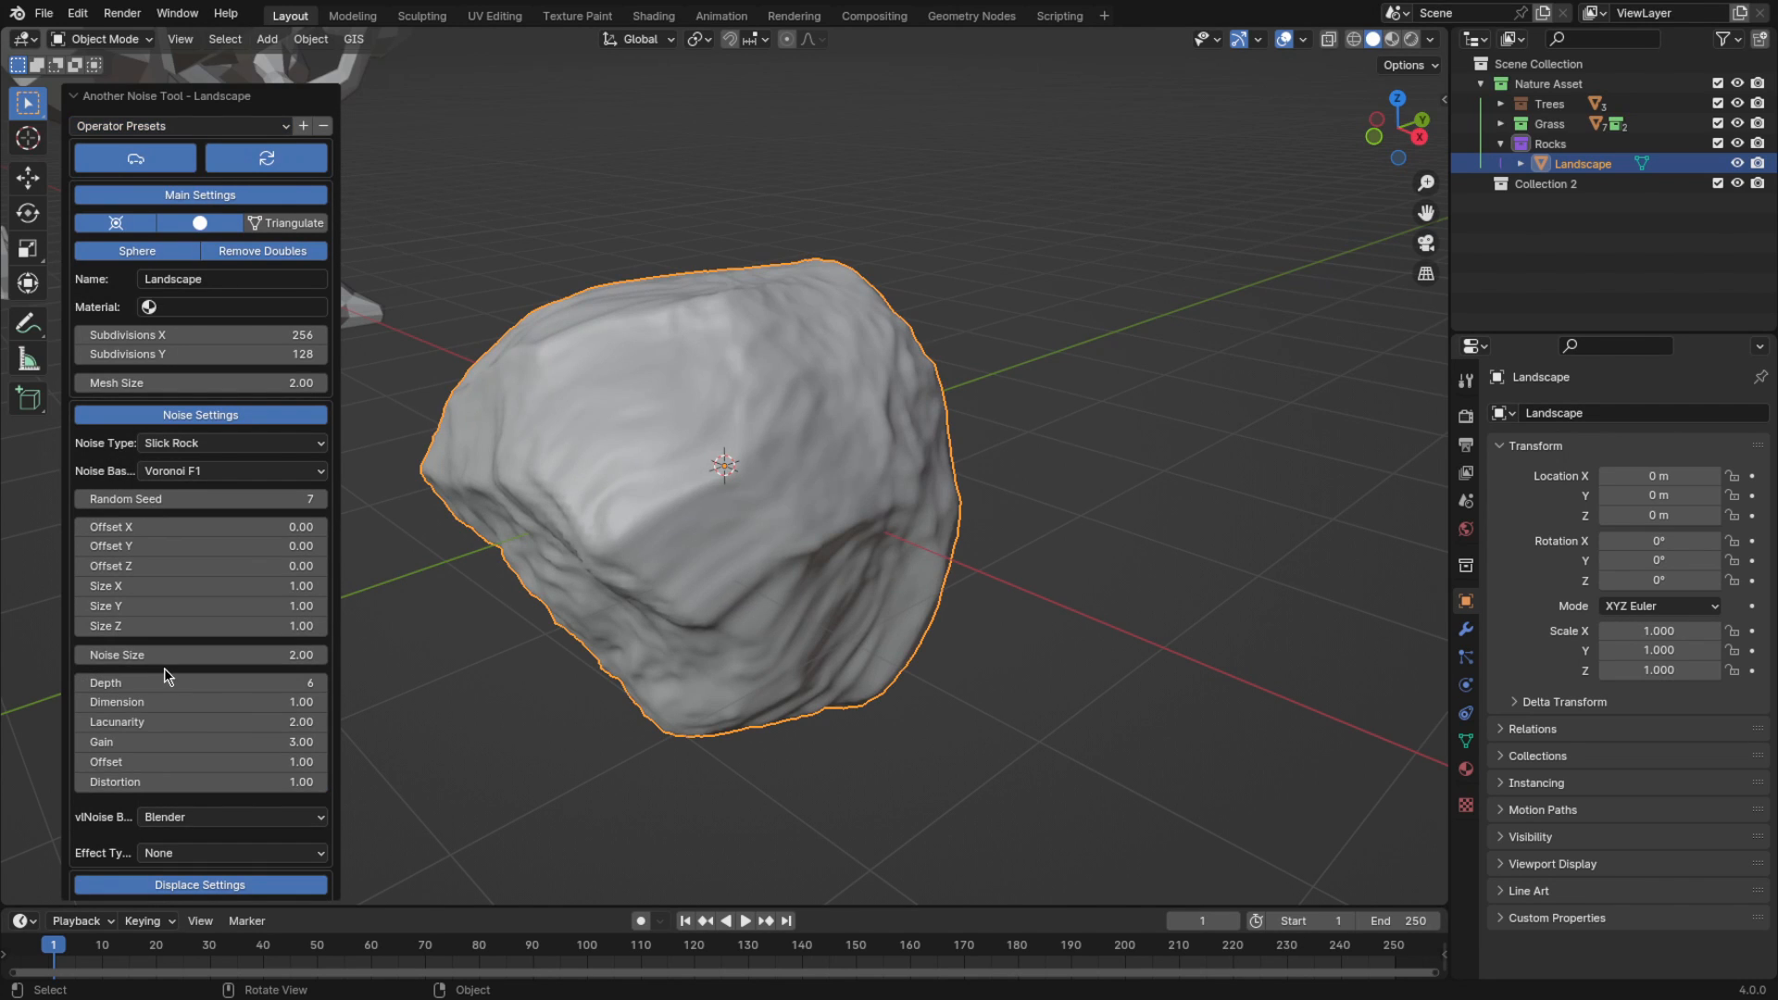
middle_click_drag(480, 556, 594, 565)
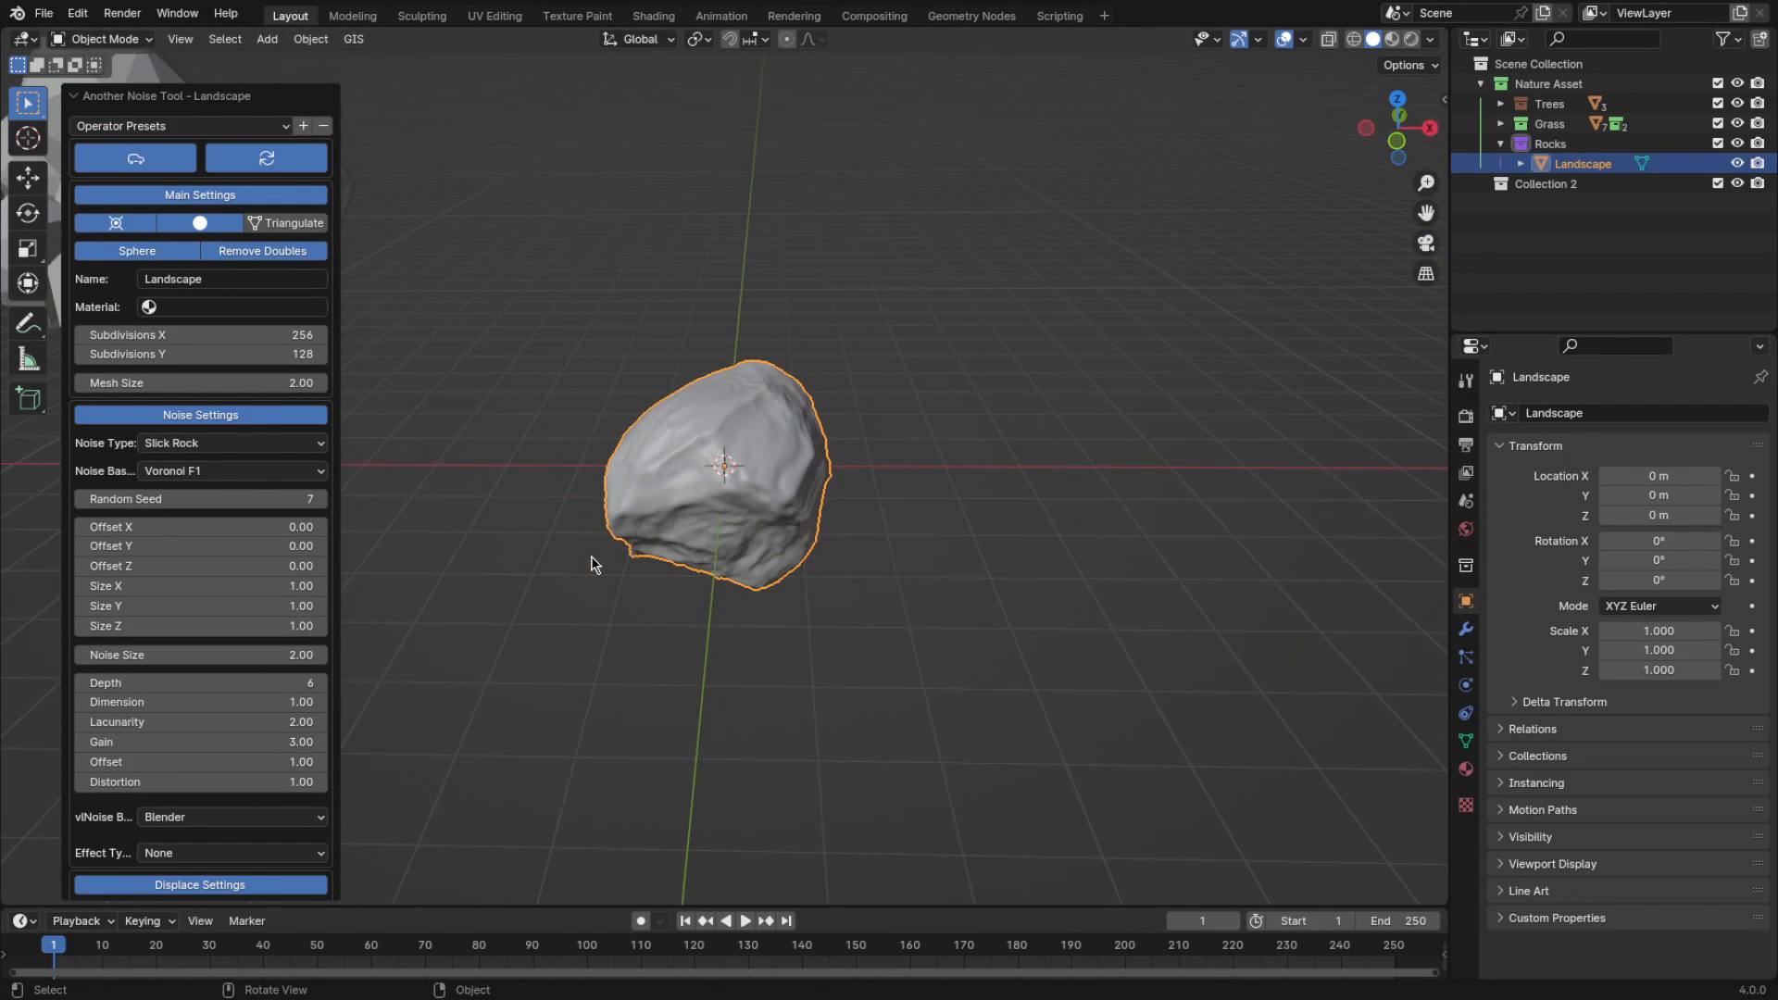
key("g")
key("x")
left_click(806, 488)
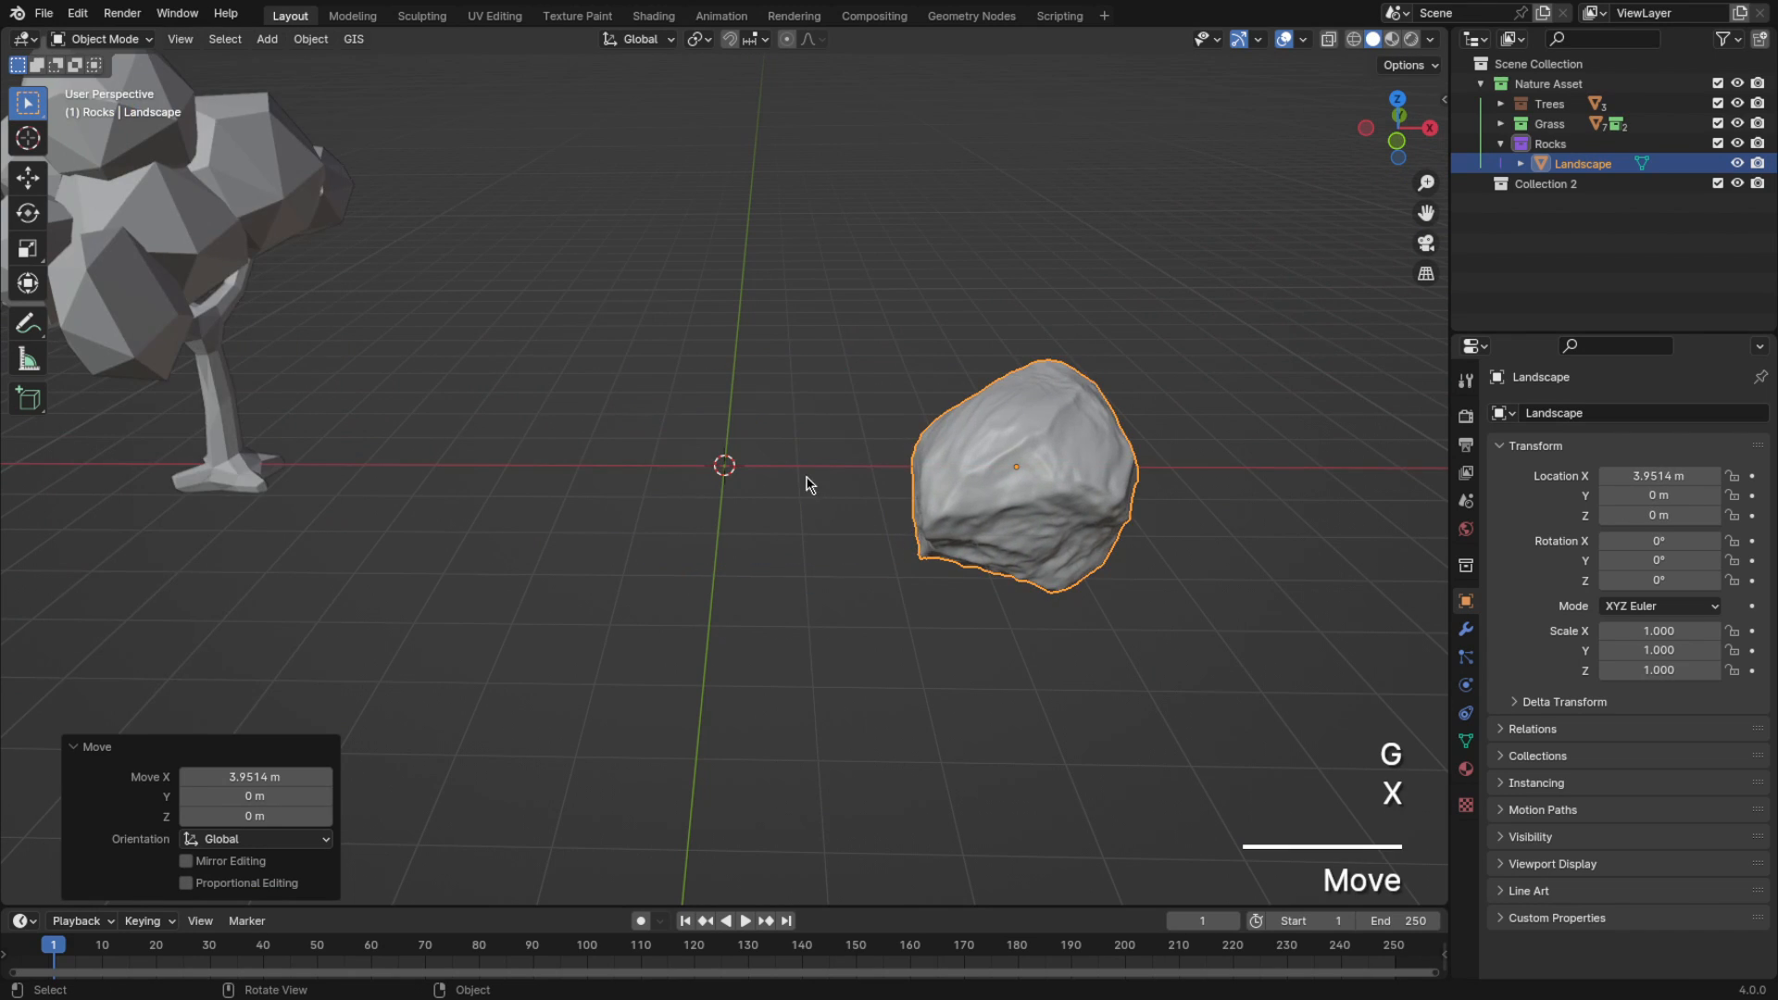
Add a second landscape rock with random seed 8 and move it about 7.6 m along X
key("shift+a")
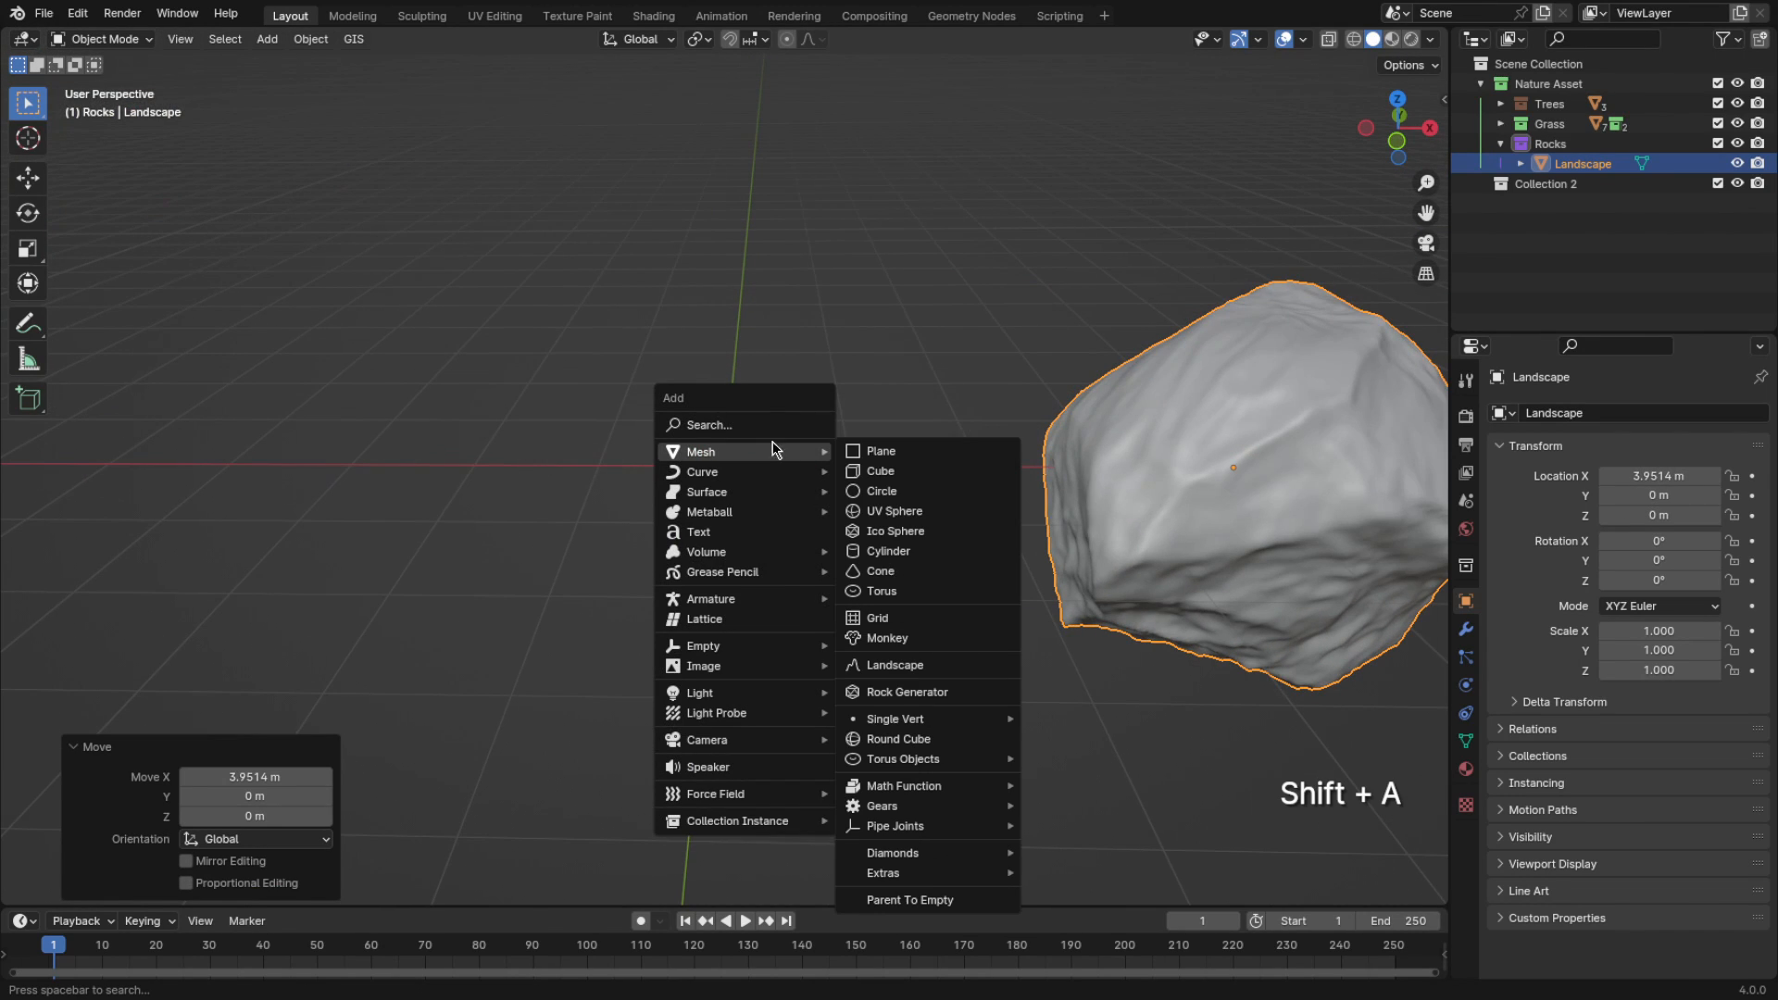
left_click(895, 665)
key("g")
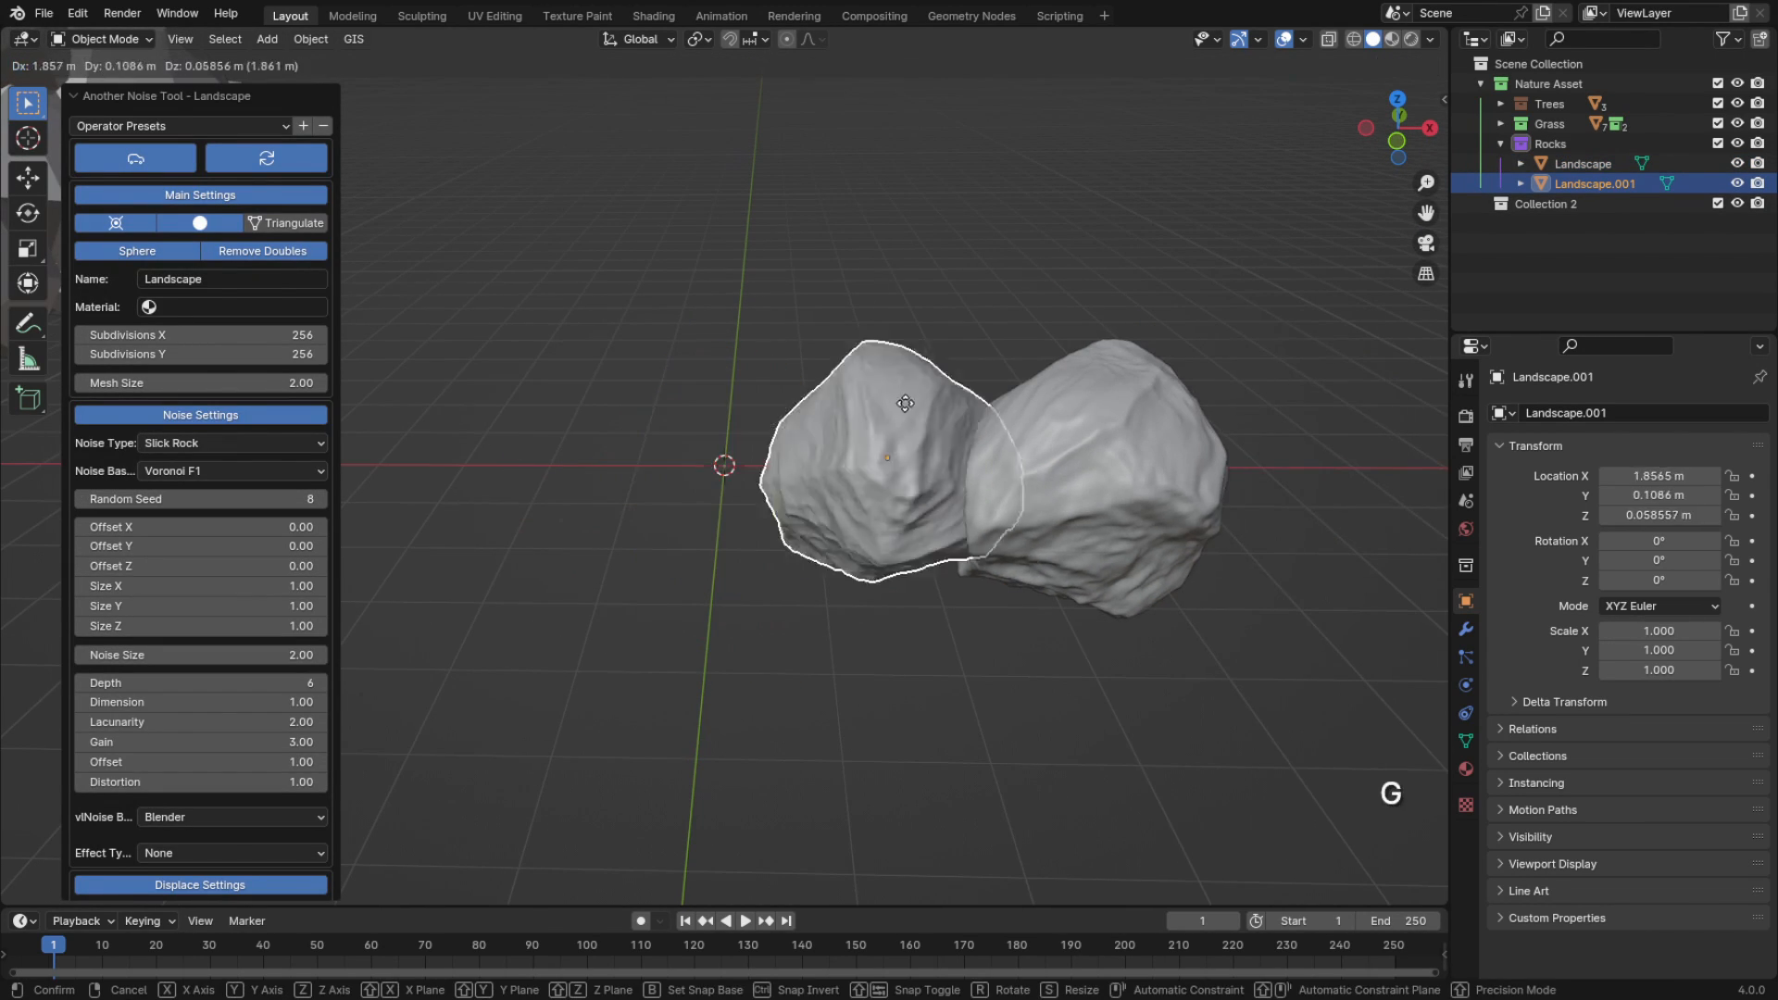
key("x")
left_click(800, 319)
Add a third landscape rock, set its random seed to 9, and move it about 11.5 m along X
key("shift+a")
mouse_move(801, 319)
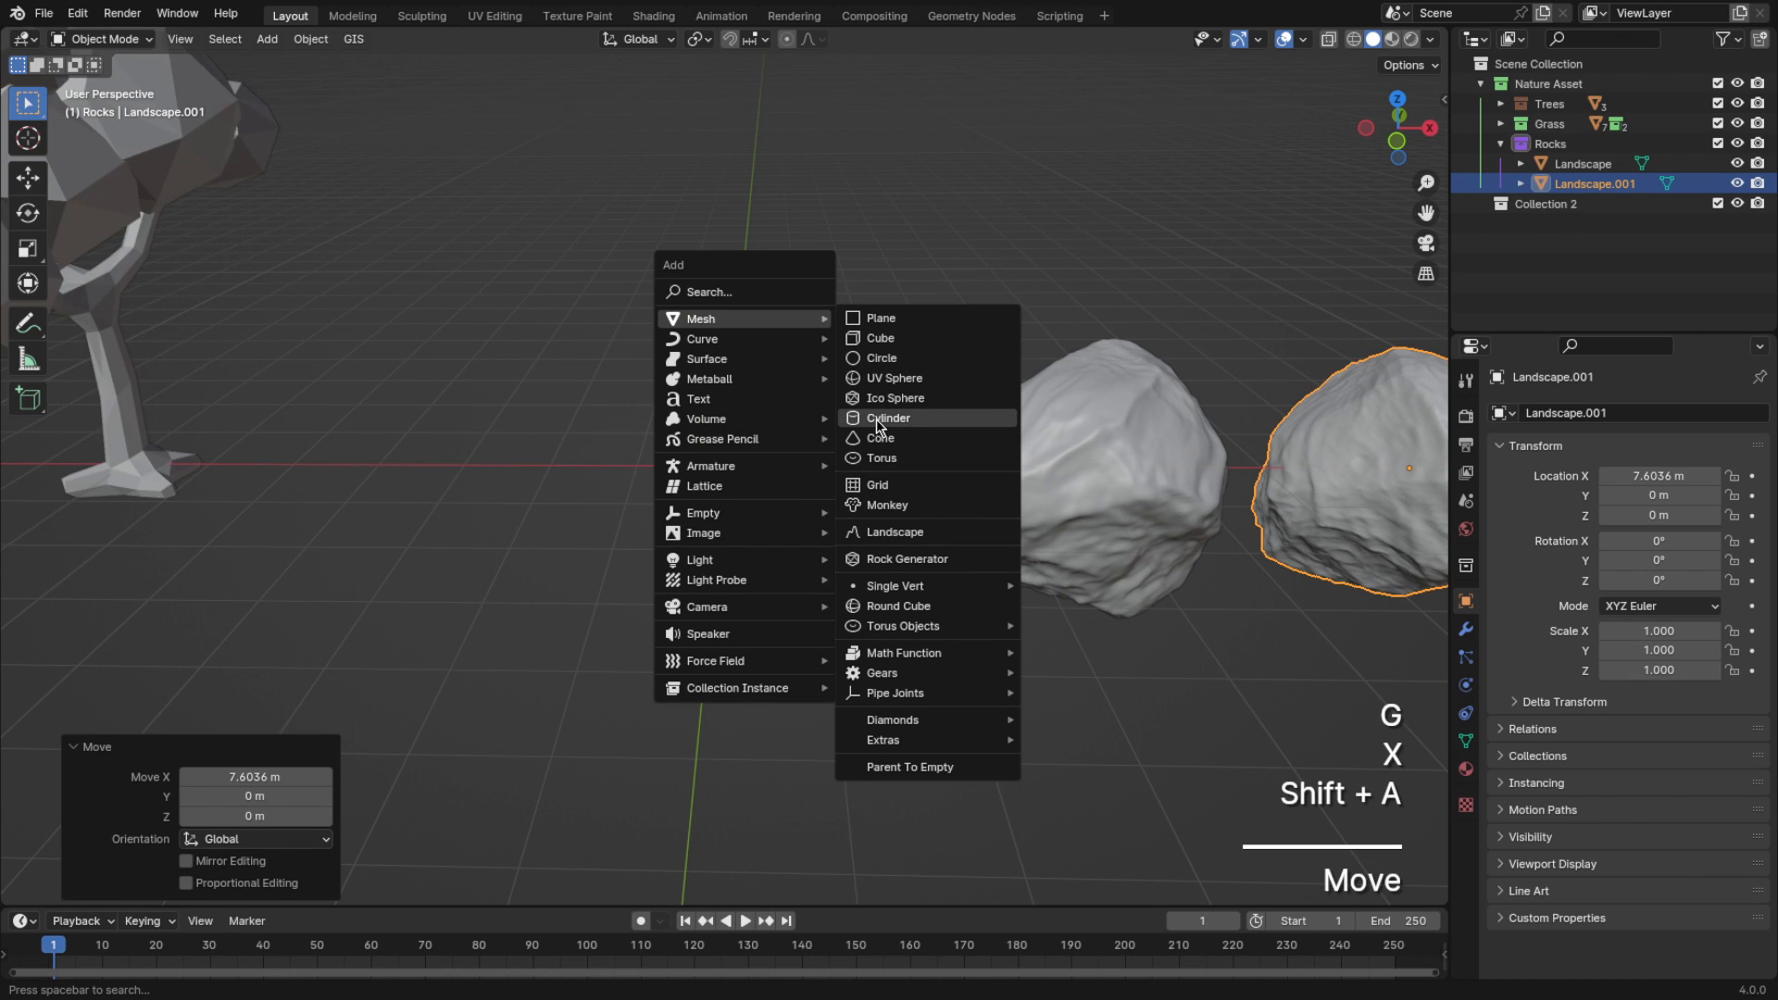
left_click(895, 532)
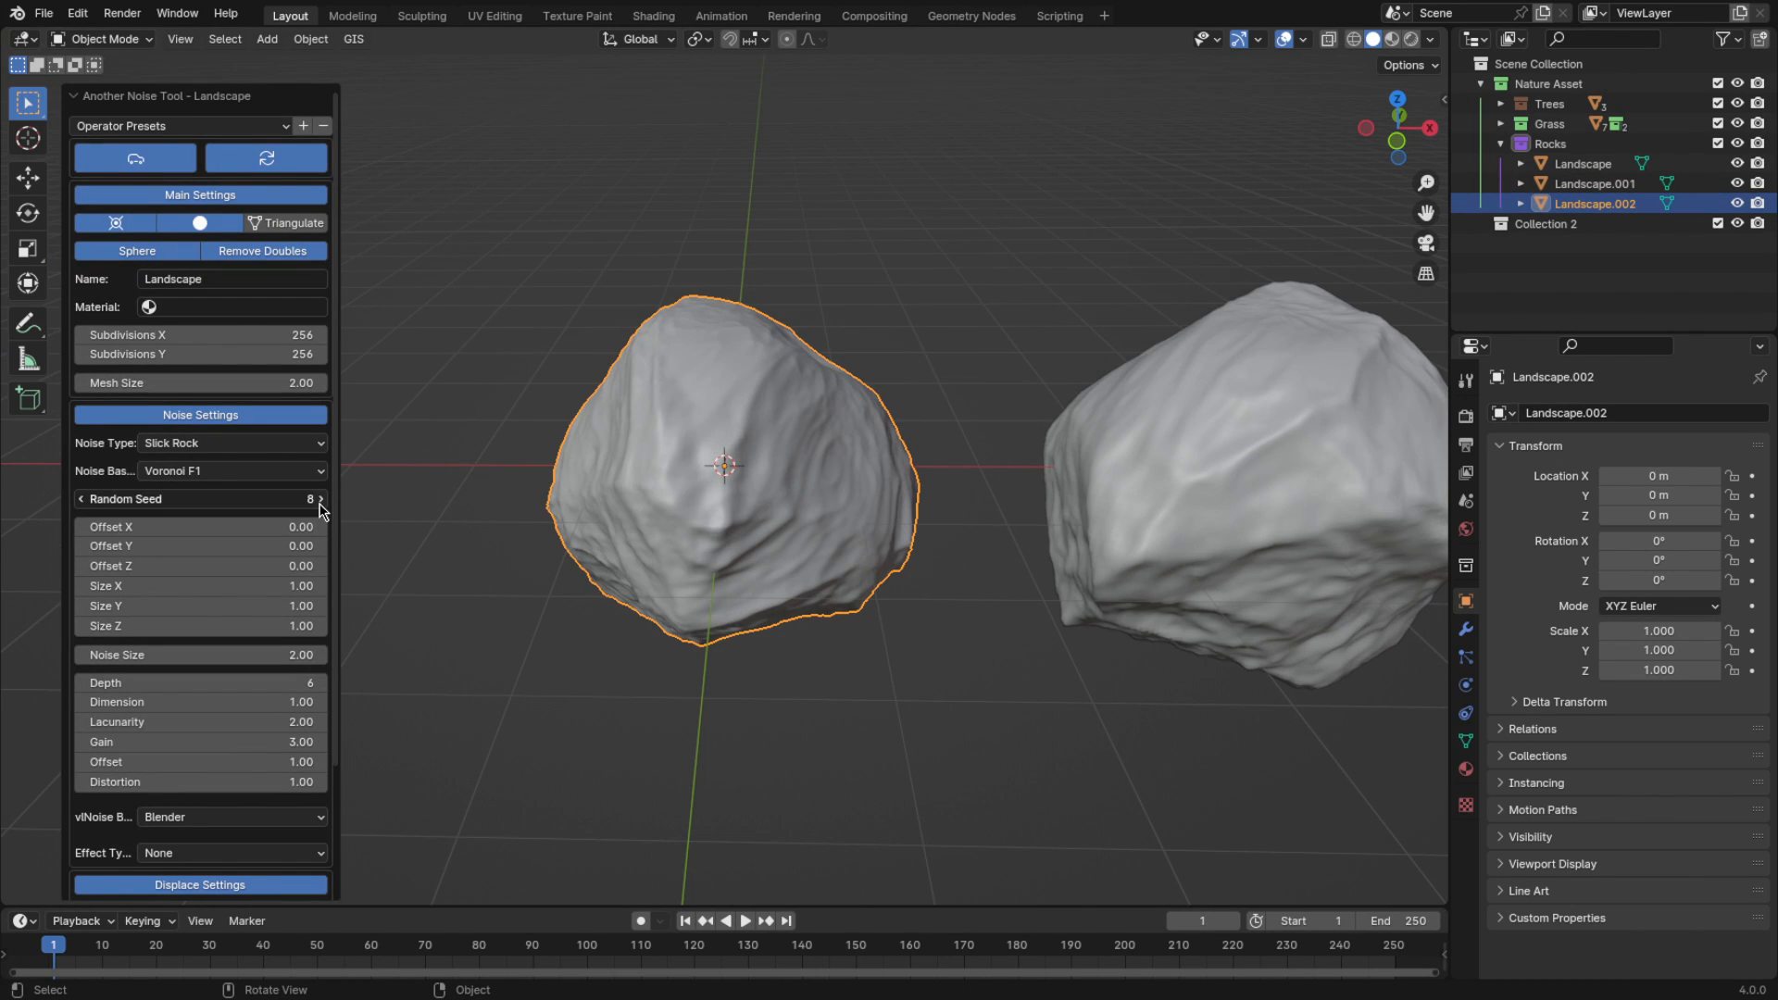
left_click(322, 500)
middle_click_drag(635, 509, 734, 502)
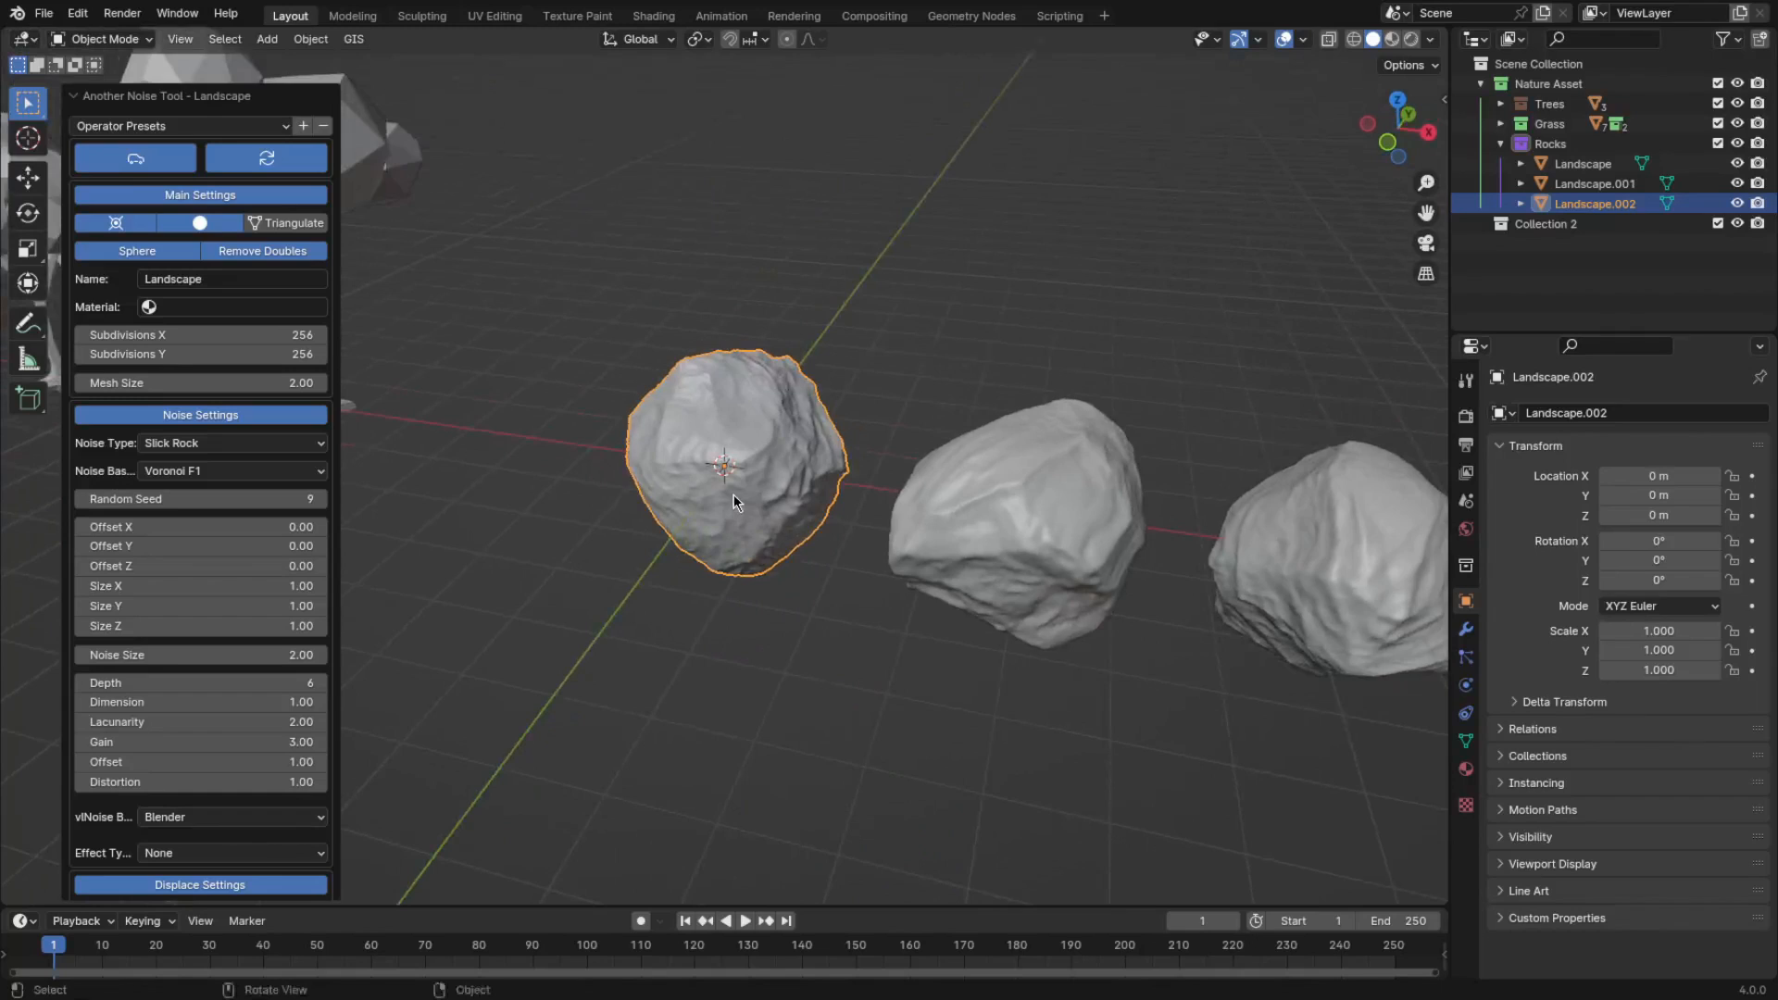
scroll(733, 502, "down", 4)
key("g")
key("x")
left_click(1261, 536)
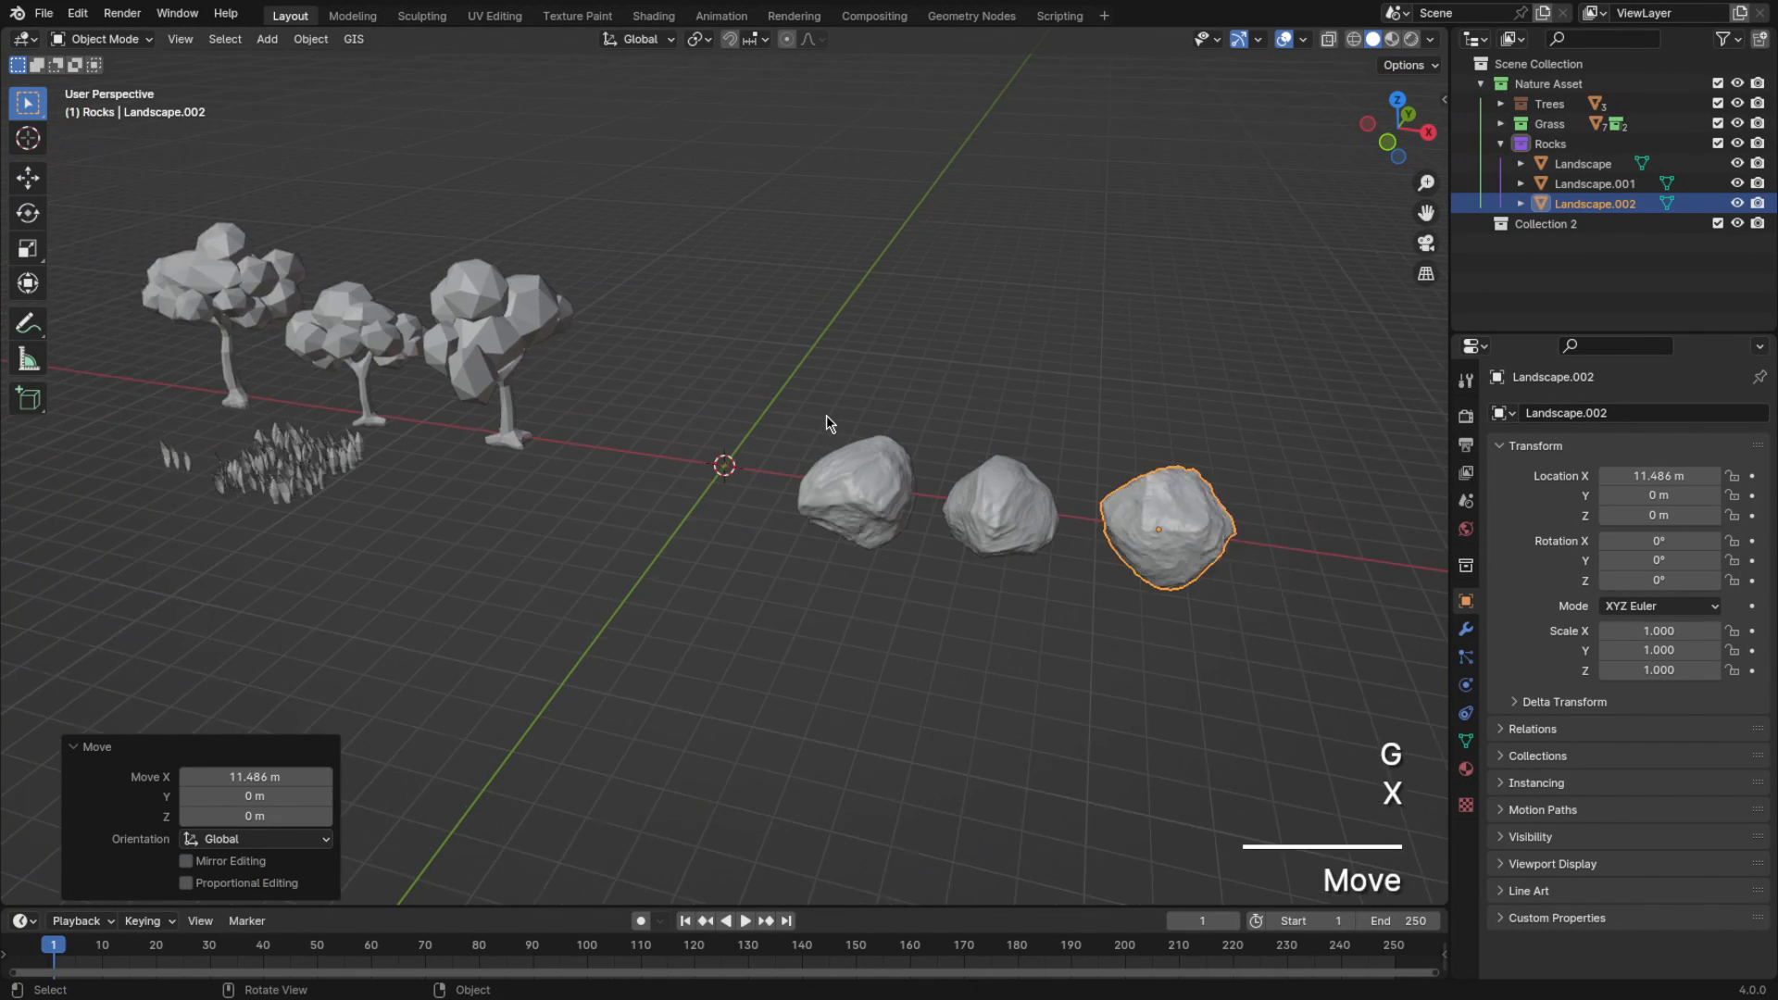
Move all three rocks together about 6.7 m in negative X, back around the world origin
middle_click_drag(827, 415, 919, 431)
middle_click_drag(872, 310, 846, 455)
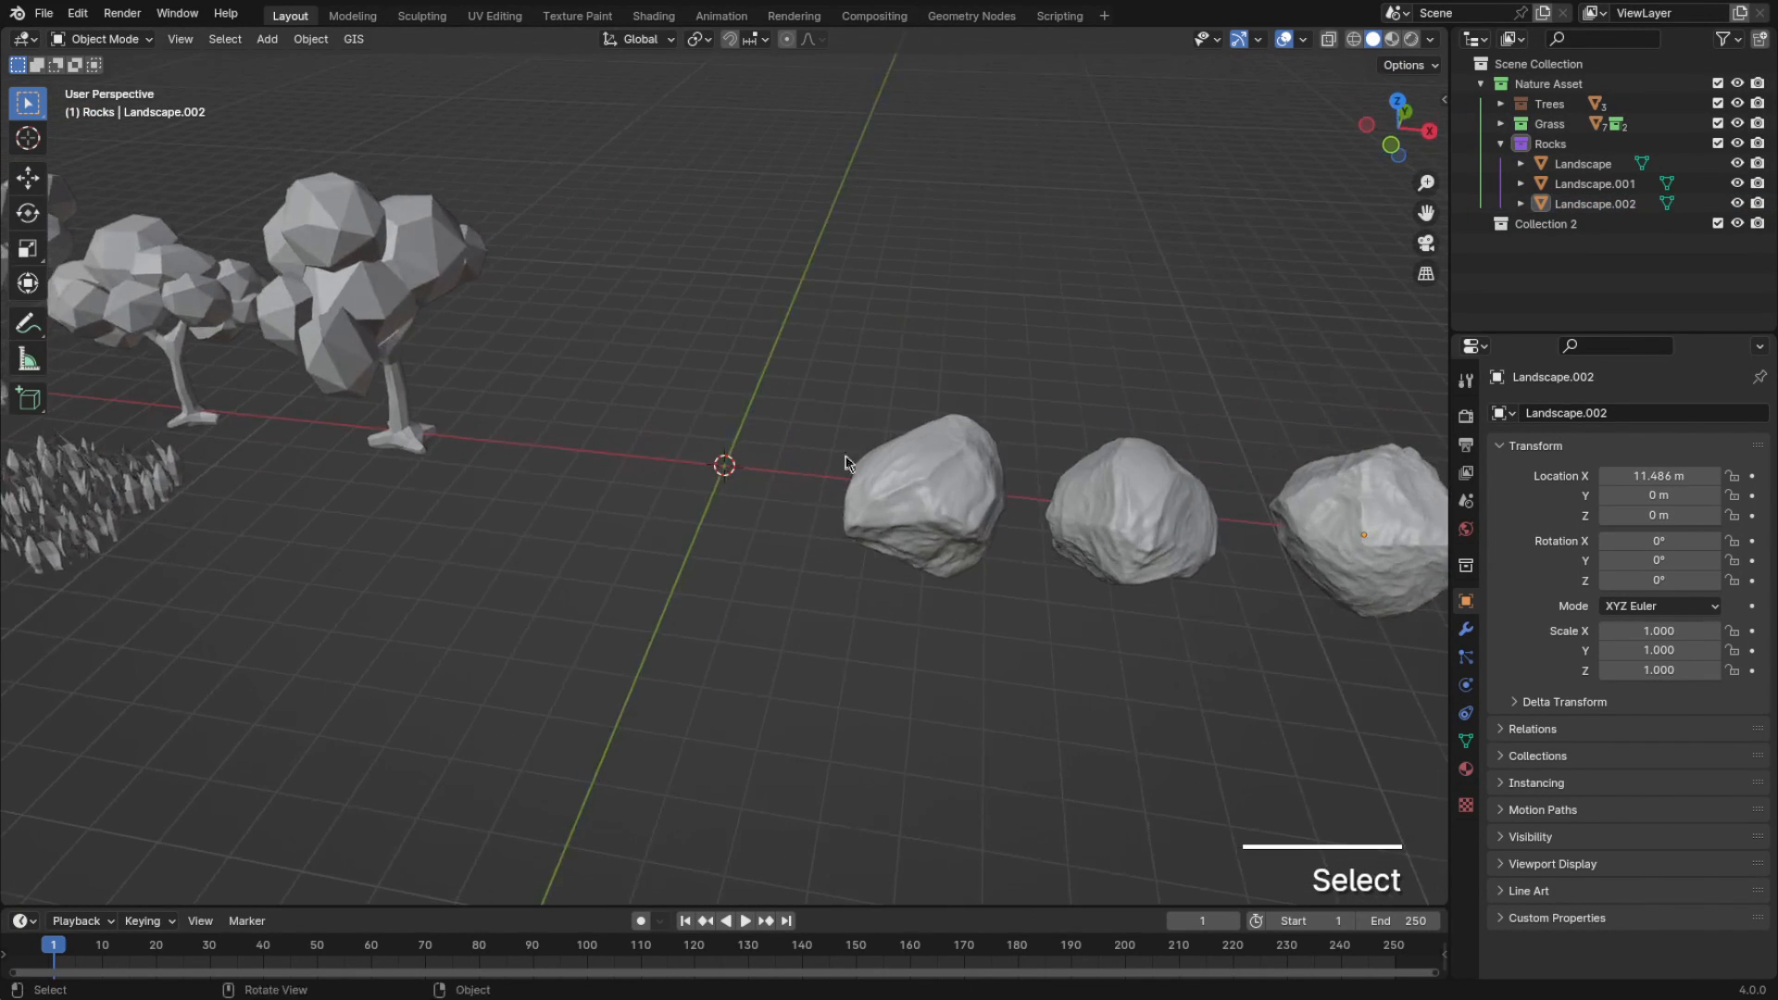
left_click_drag(822, 631, 1333, 389)
key("g")
key("x")
left_click(981, 321)
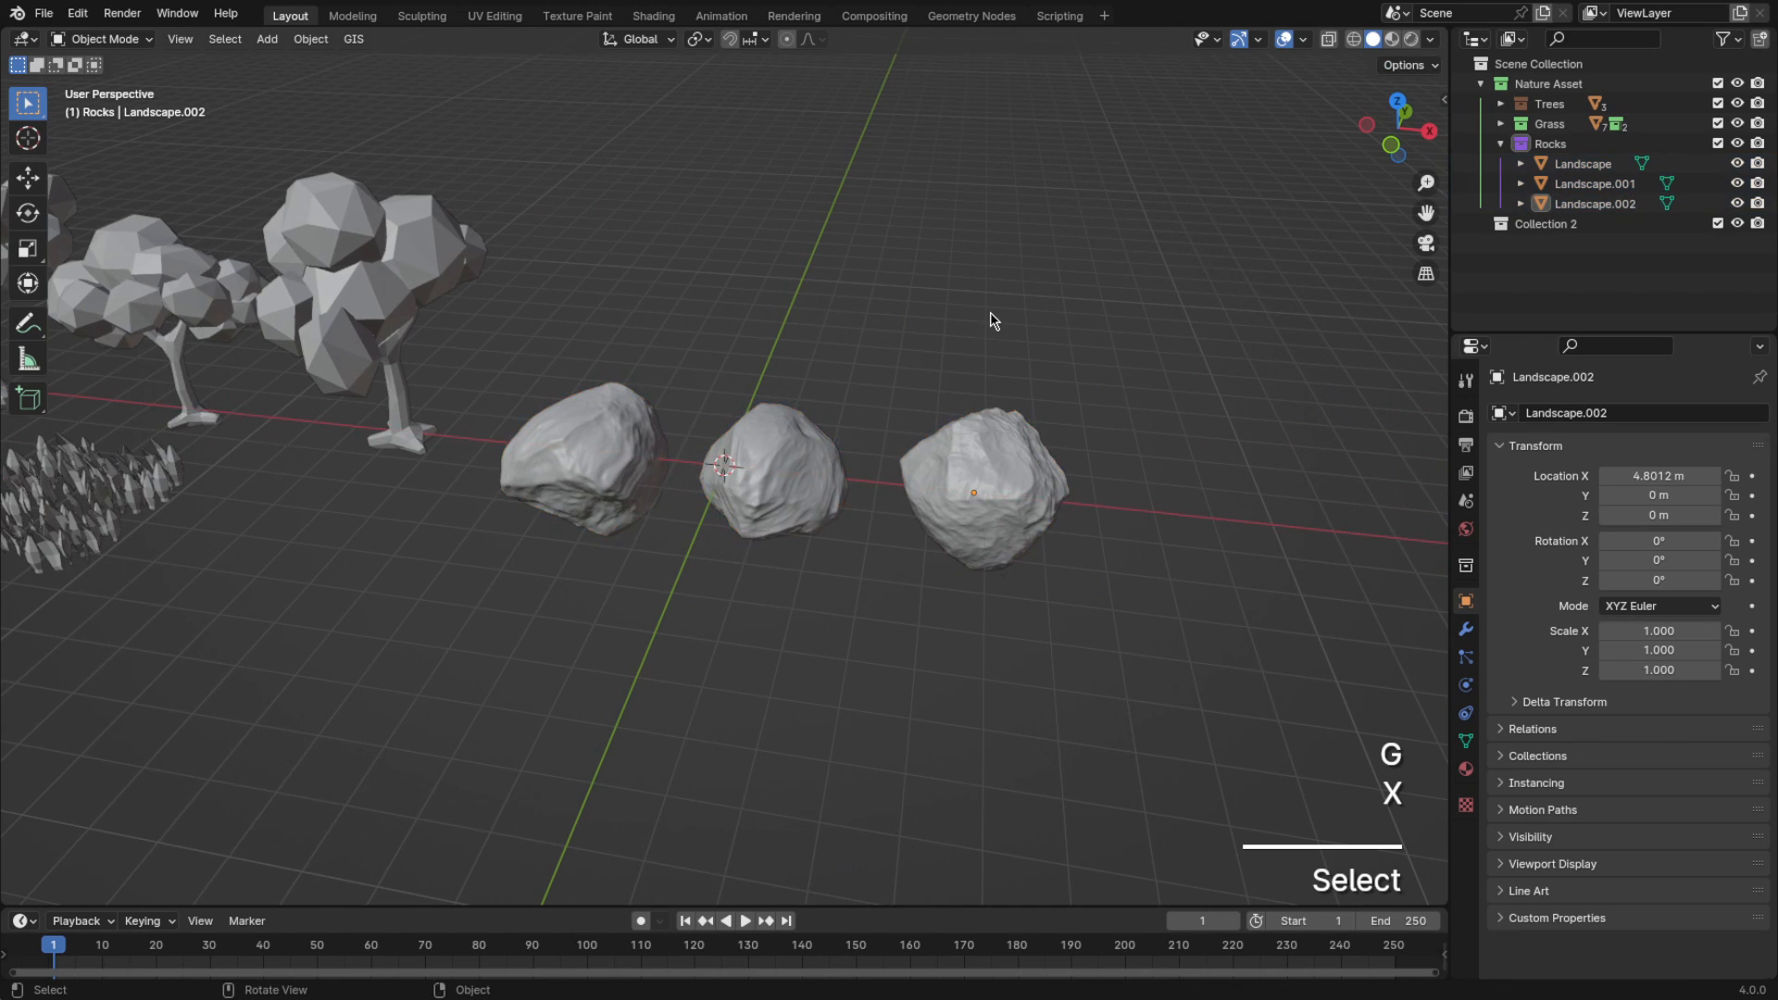
Add a Decimate modifier to the first rock, the one nearest the trees
scroll(981, 320, "up", 3)
left_click(504, 454)
left_click(1466, 629)
left_click(1587, 411)
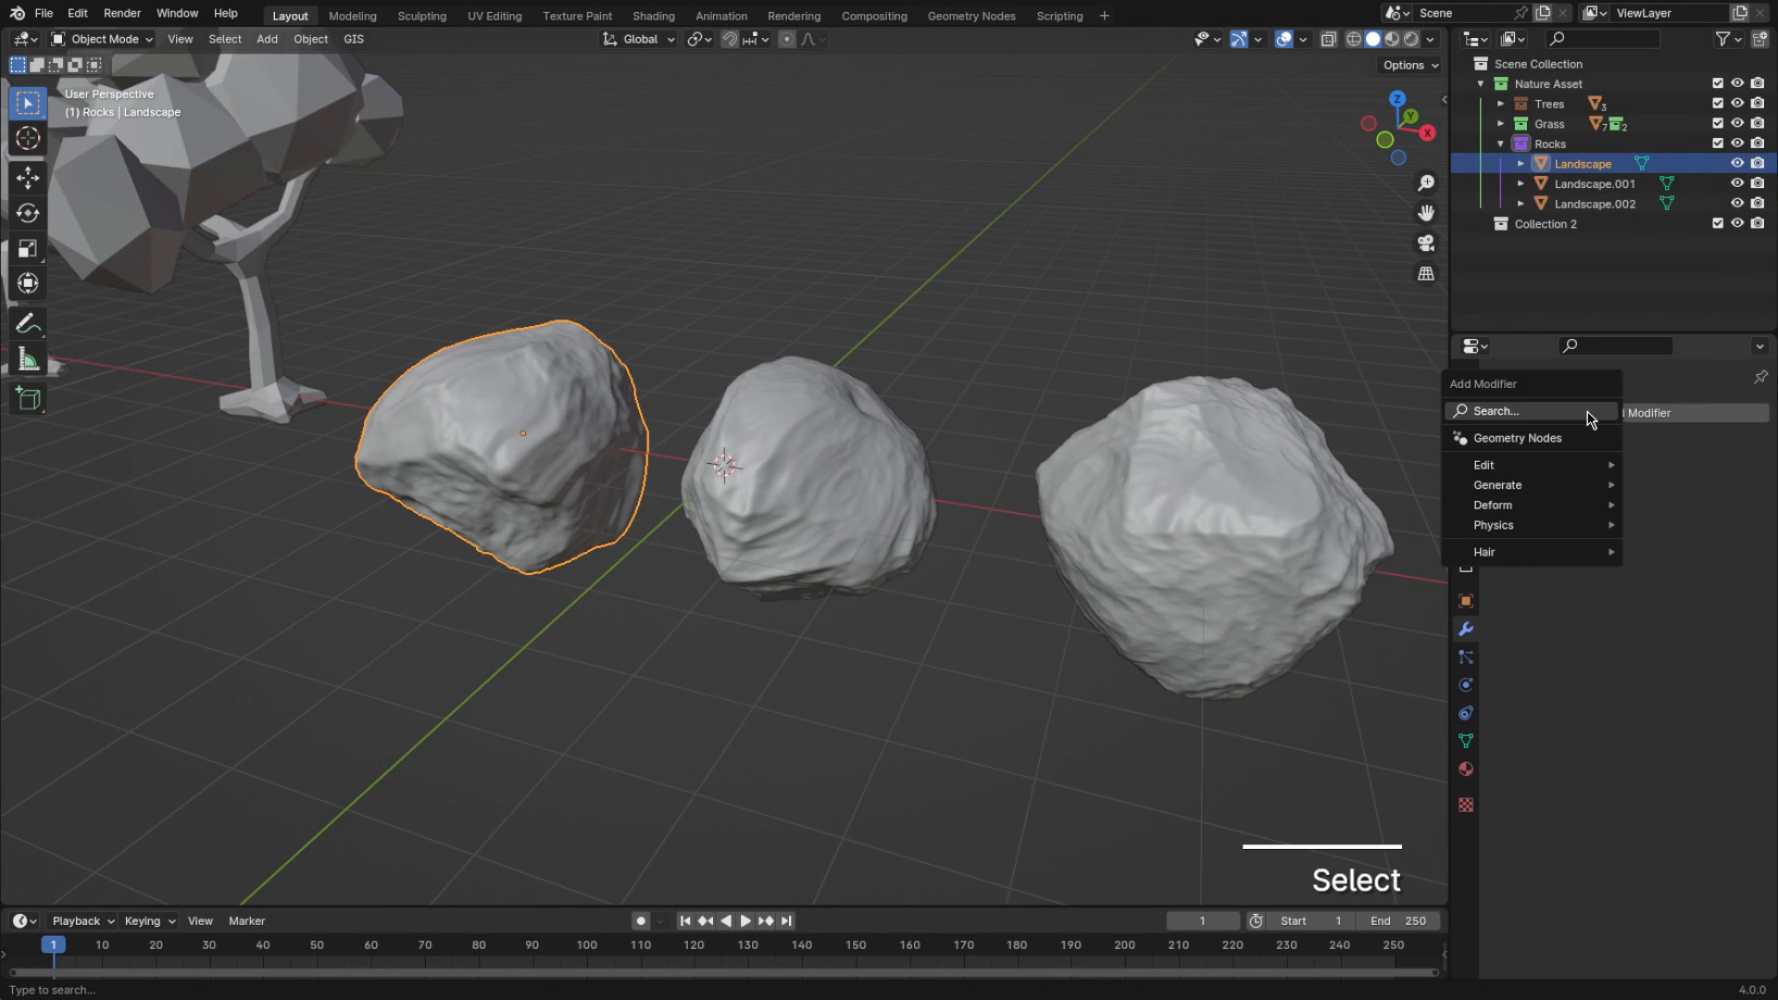
type("de")
left_click(1398, 446)
scroll(934, 383, "up", 1)
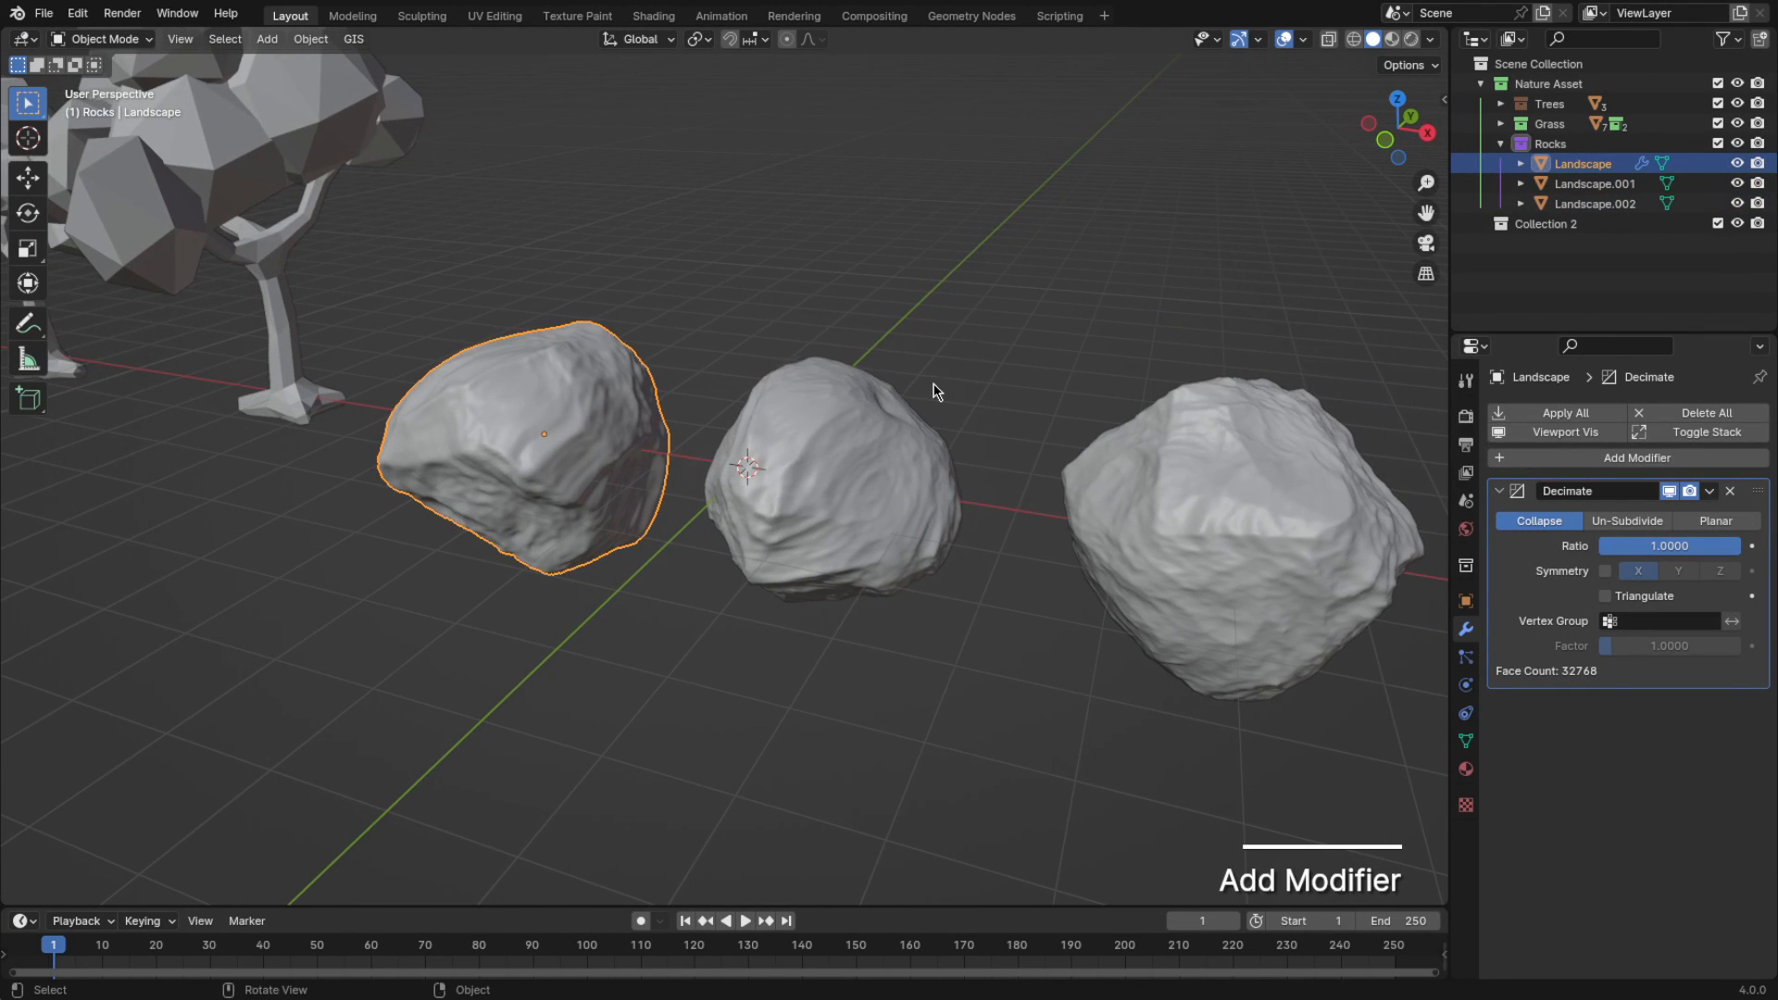
Shade all three rocks flat and copy the first rock's Decimate modifier to the other two
left_click_drag(567, 680, 1210, 389)
right_click(1223, 389)
left_click(1223, 430)
key("ctrl+l")
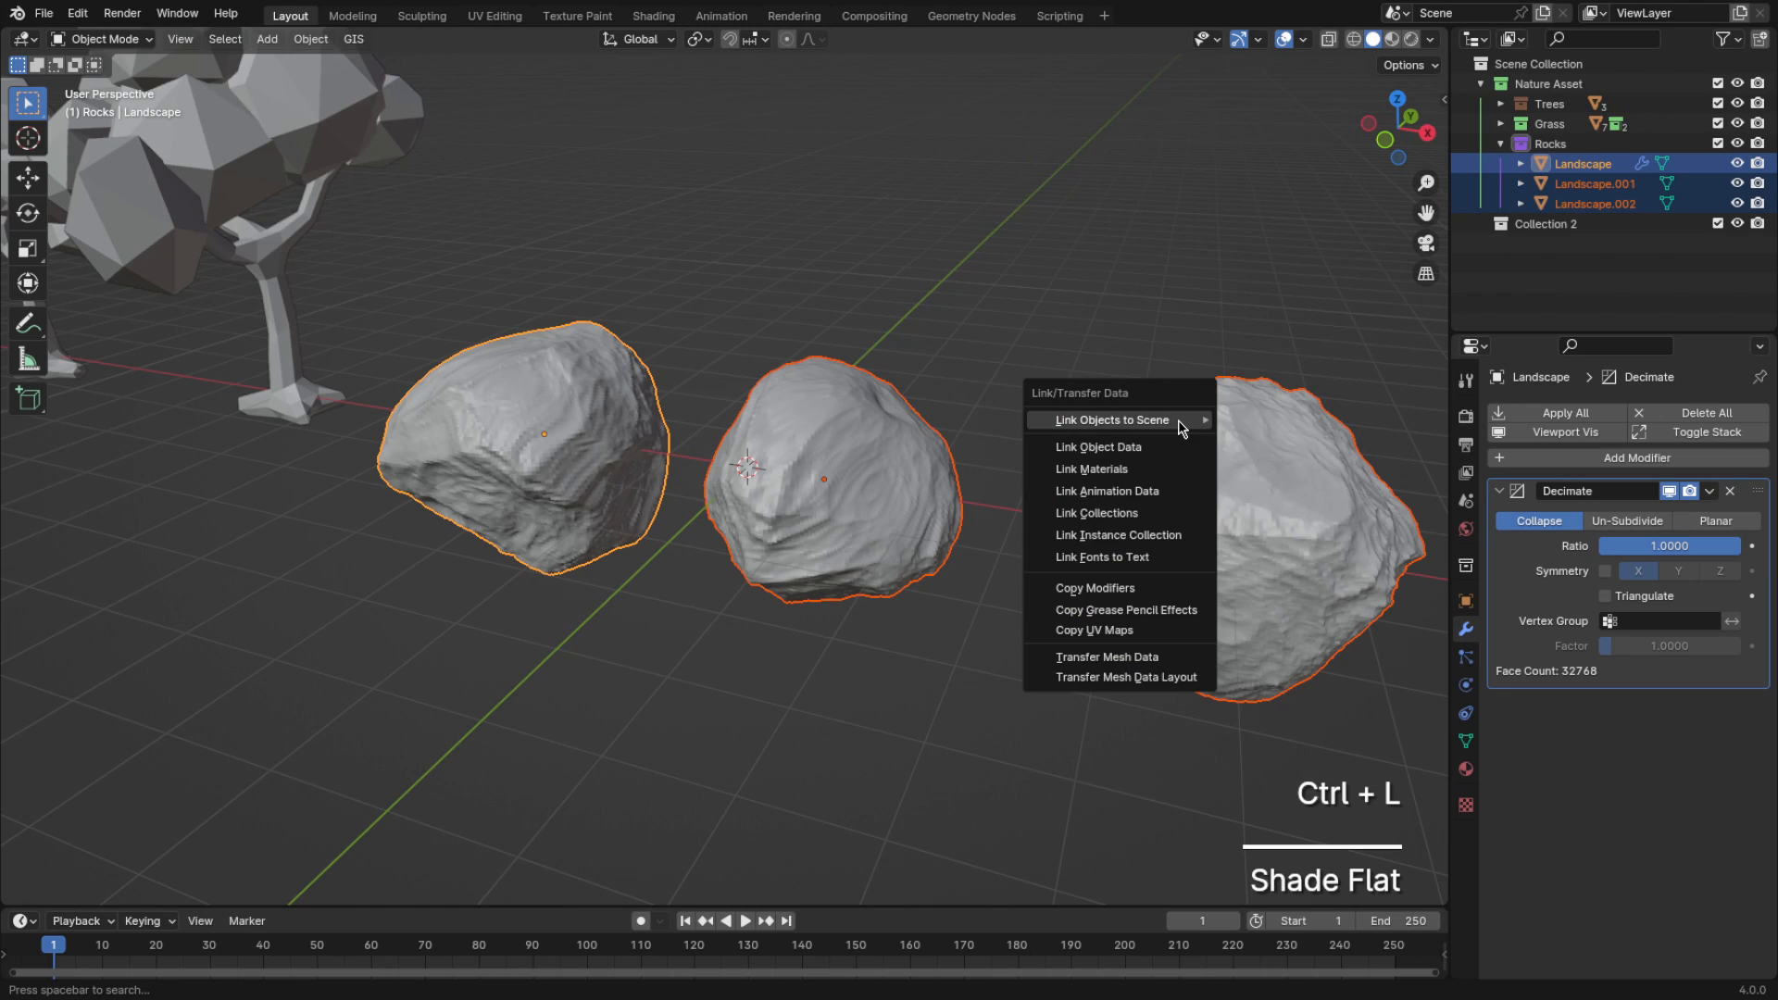
left_click(1153, 585)
Set the Decimate ratio of the middle rock to 0.02
left_click(954, 547)
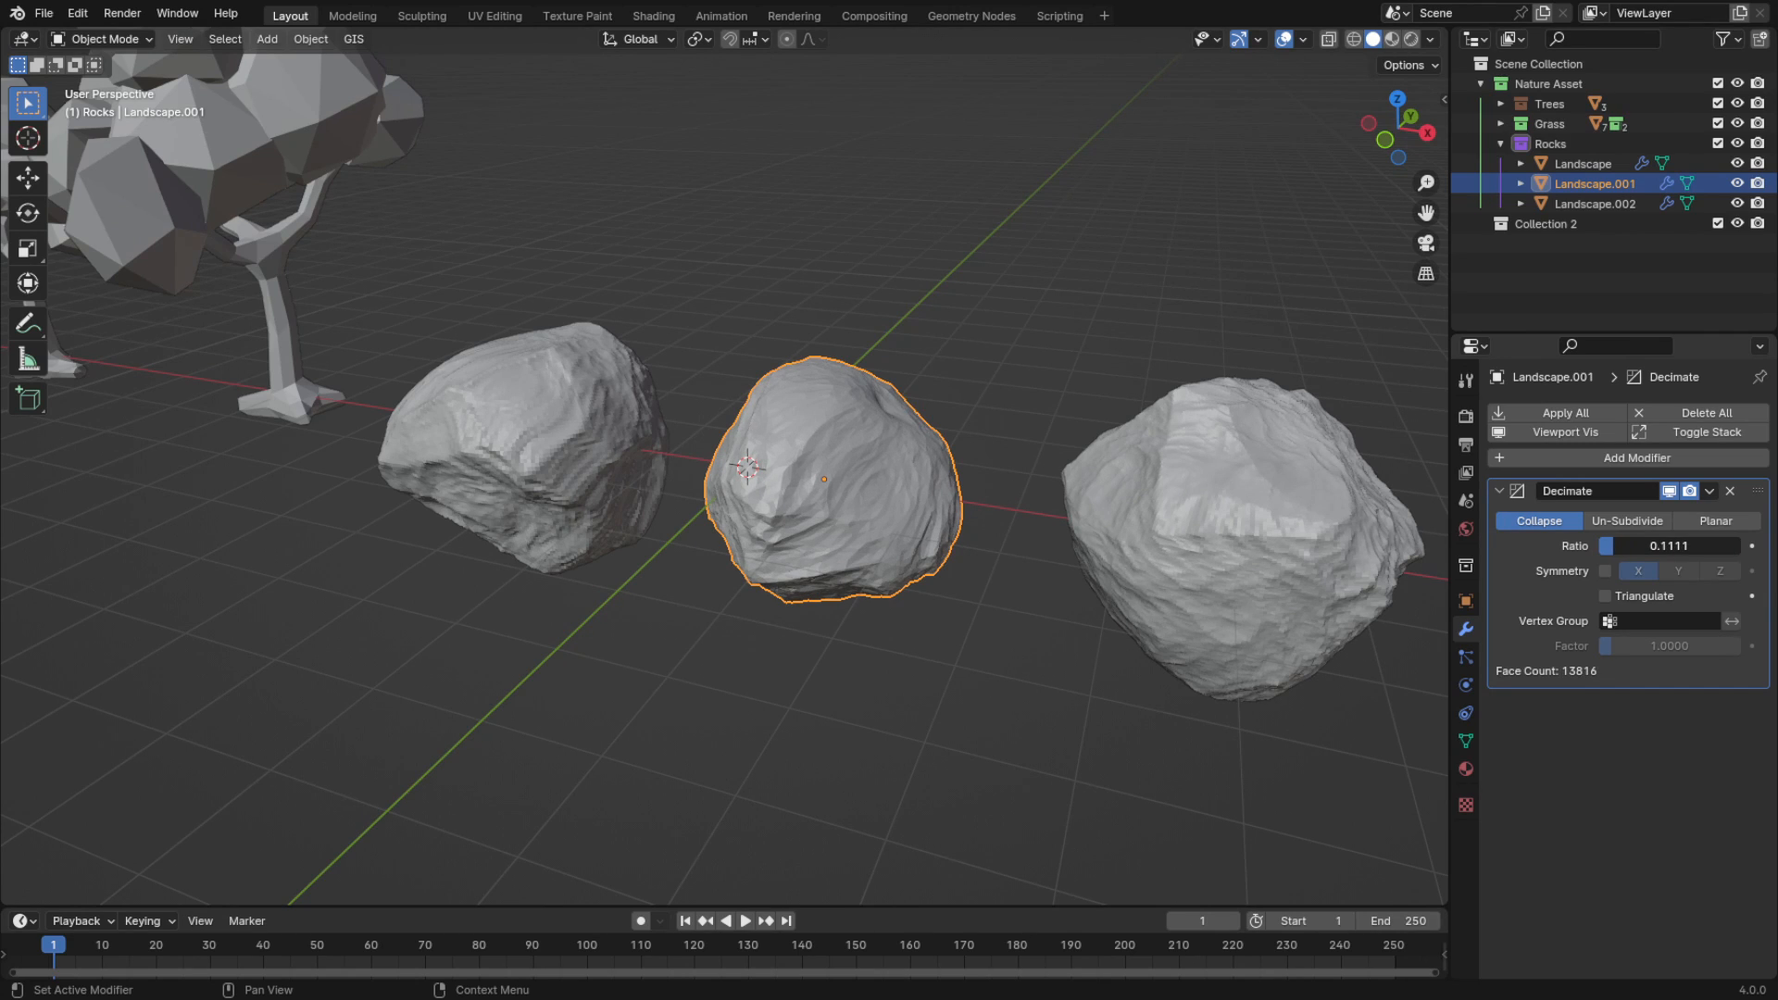
mouse_move(1111, 417)
middle_mouse_down()
mouse_move(838, 445)
mouse_move(1109, 405)
middle_mouse_up()
scroll(1109, 405, "up", 3)
left_click_drag(1613, 545, 1605, 545)
left_click(1605, 545)
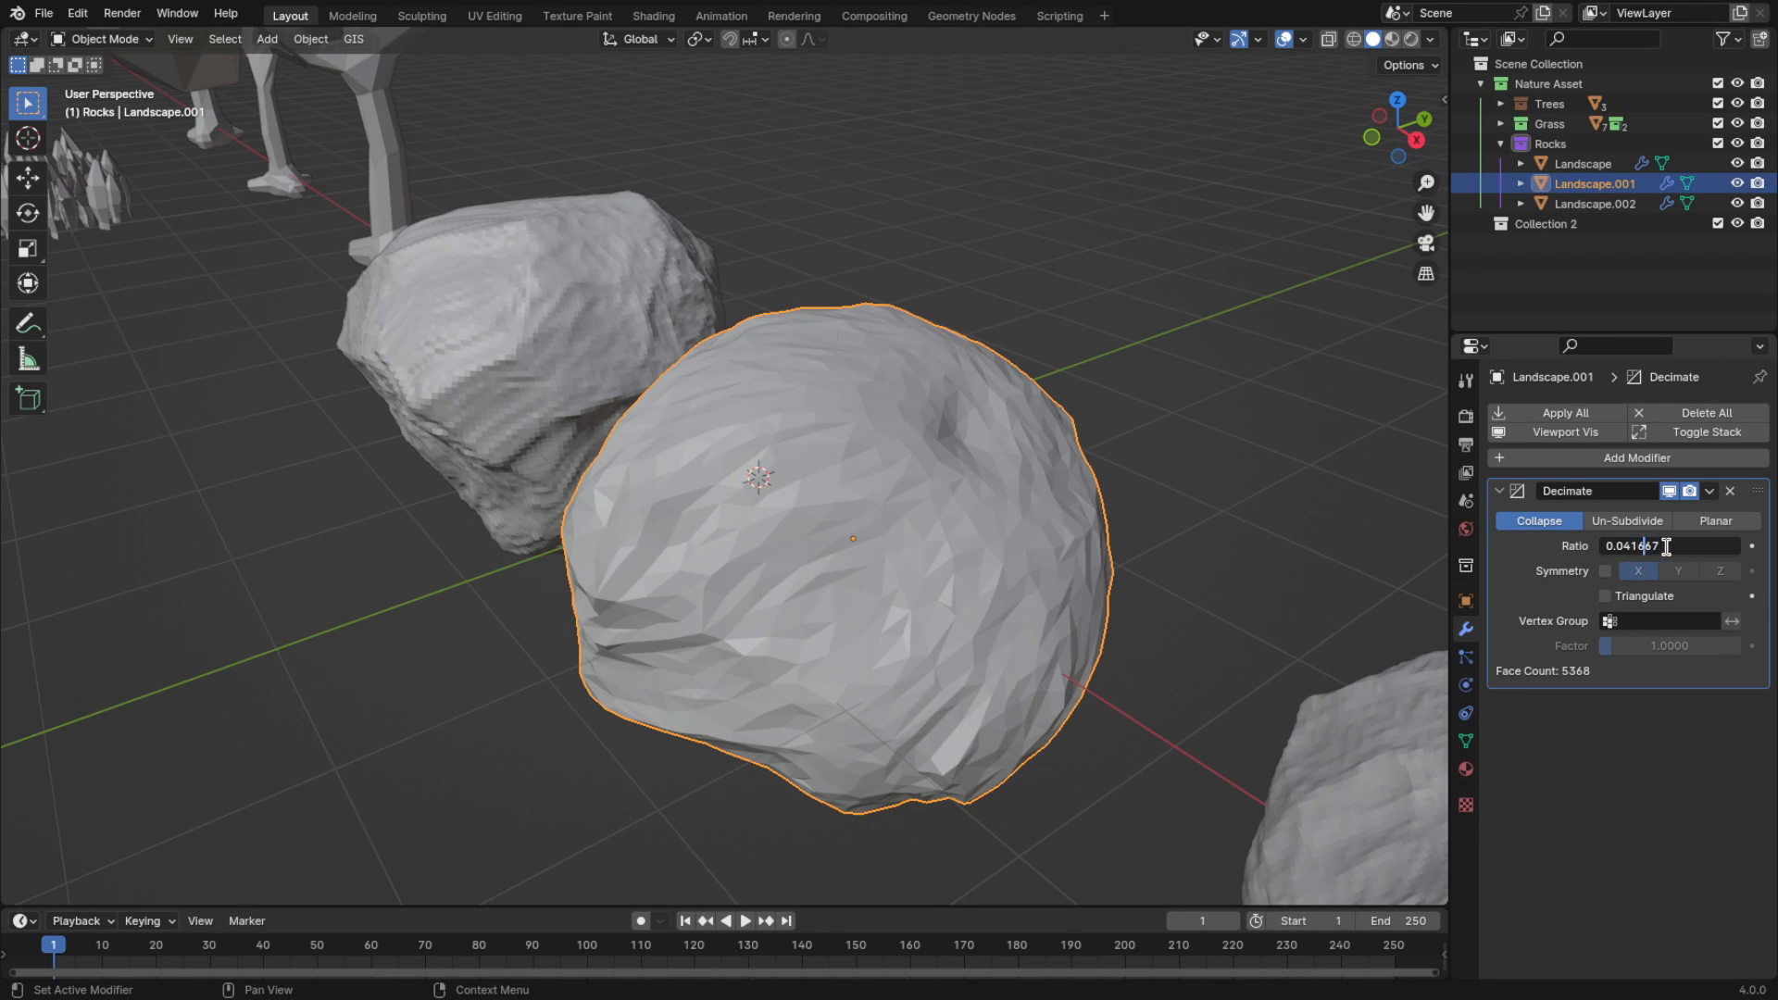
key("Return")
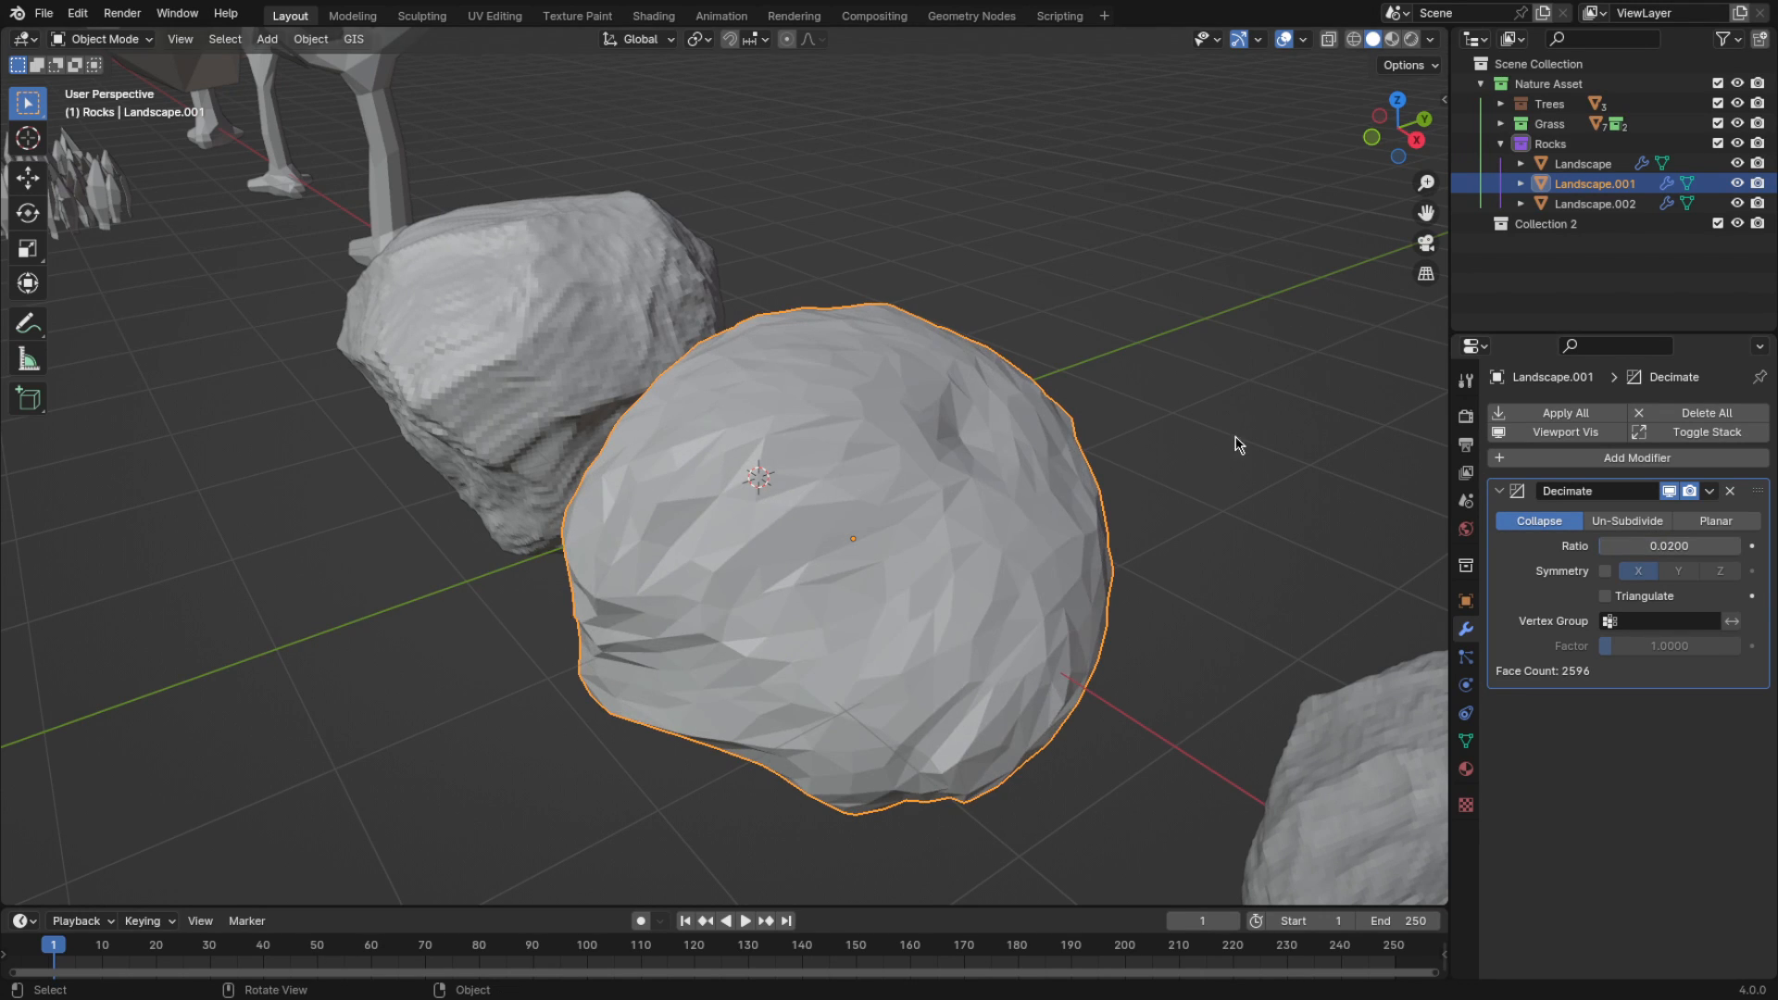
Copy the middle rock's Decimate modifier to the first rock beside the trees
scroll(1235, 436, "down", 5)
middle_click_drag(713, 379, 830, 374)
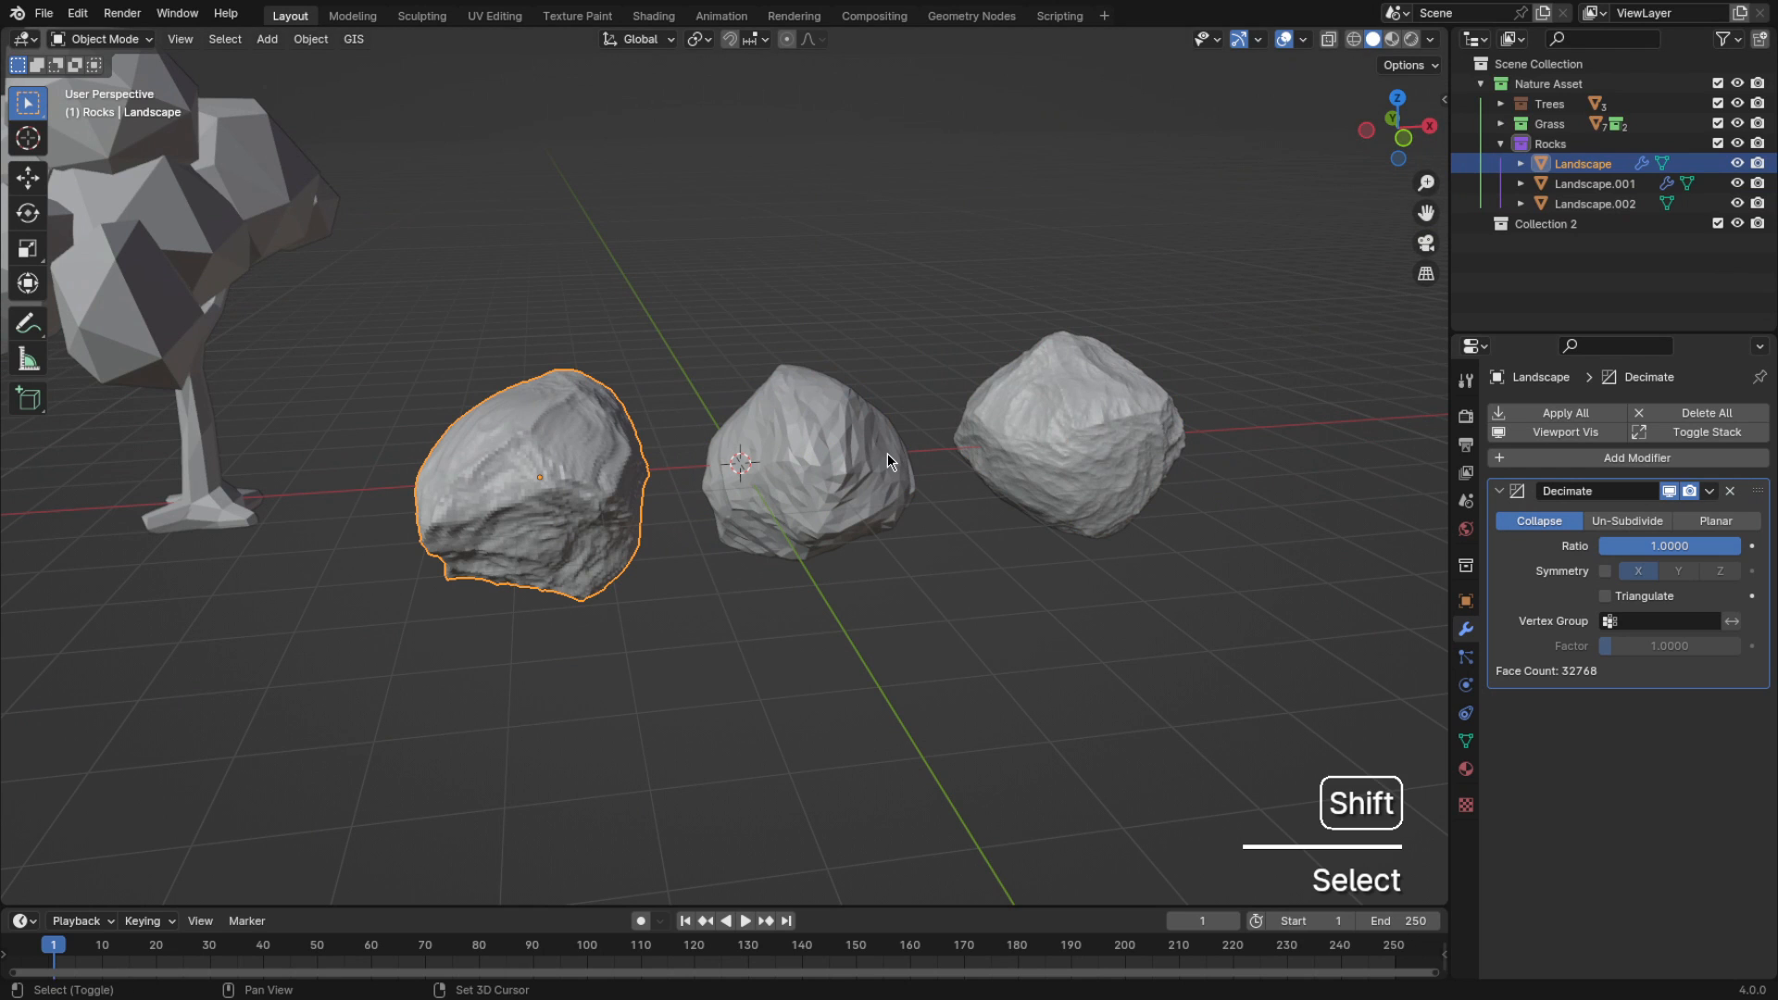
left_click(887, 453, "shift")
key("ctrl+l")
left_click(887, 453)
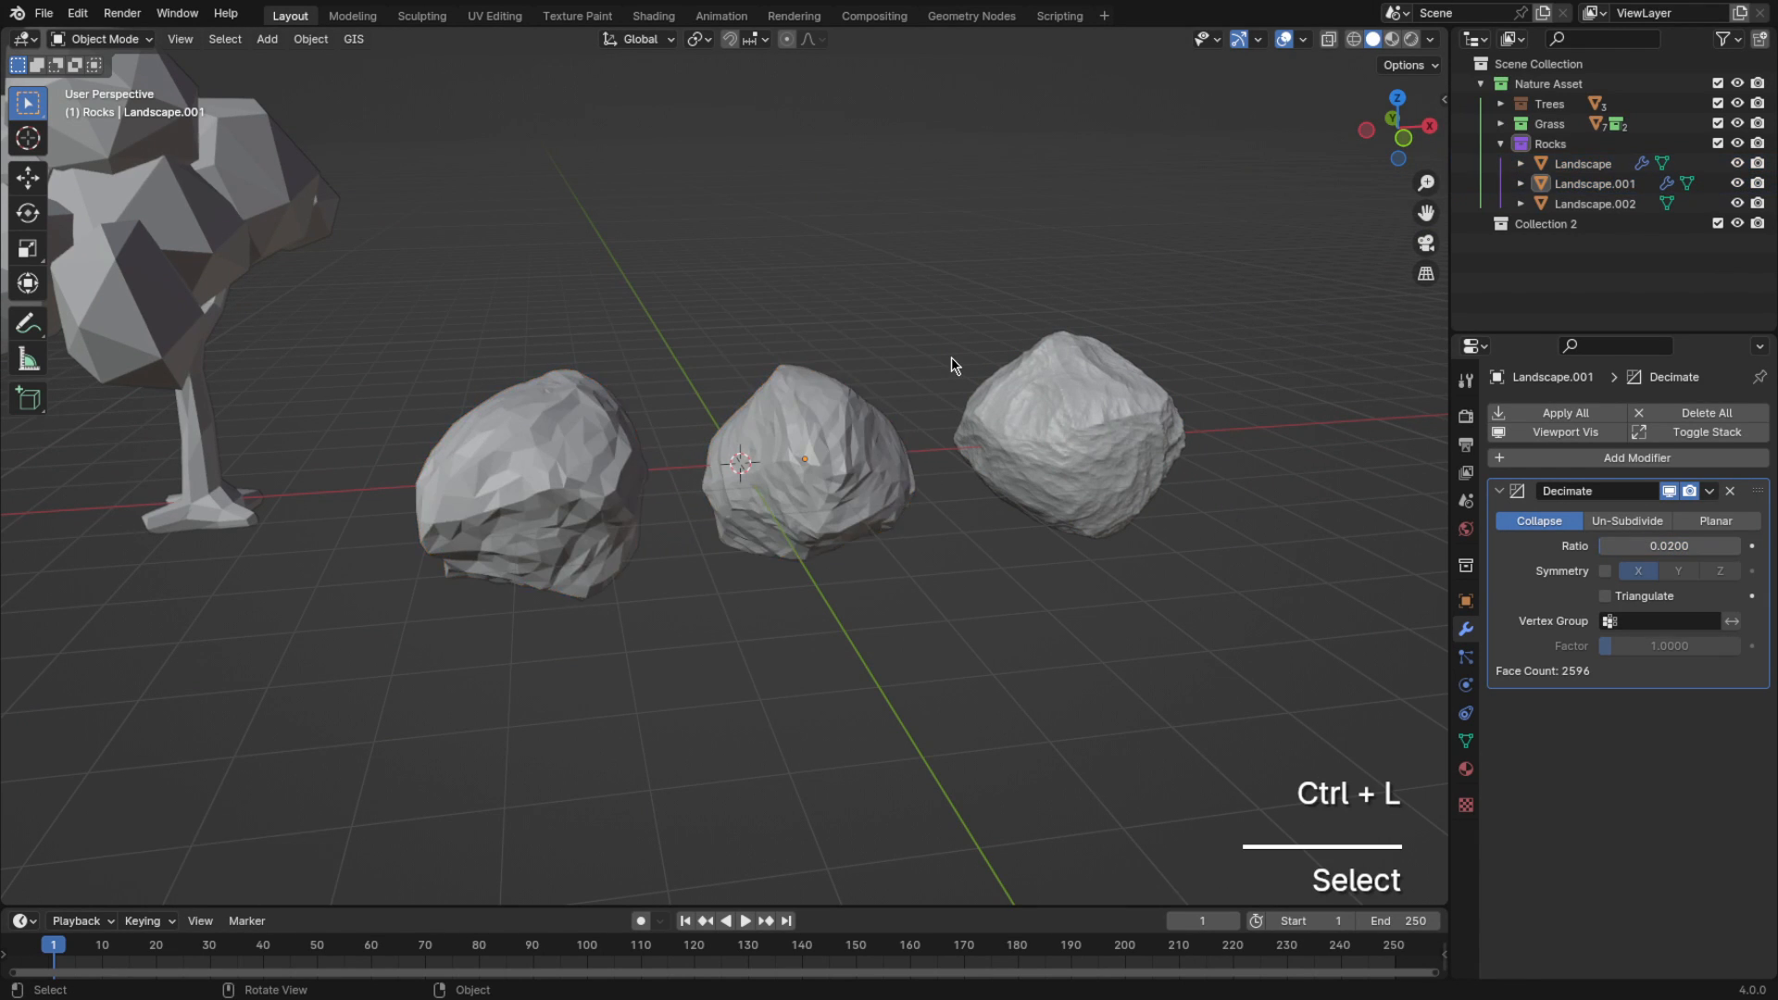
Copy the middle rock's Decimate modifier to the third rock, farthest from the trees
middle_click_drag(952, 357, 1114, 525)
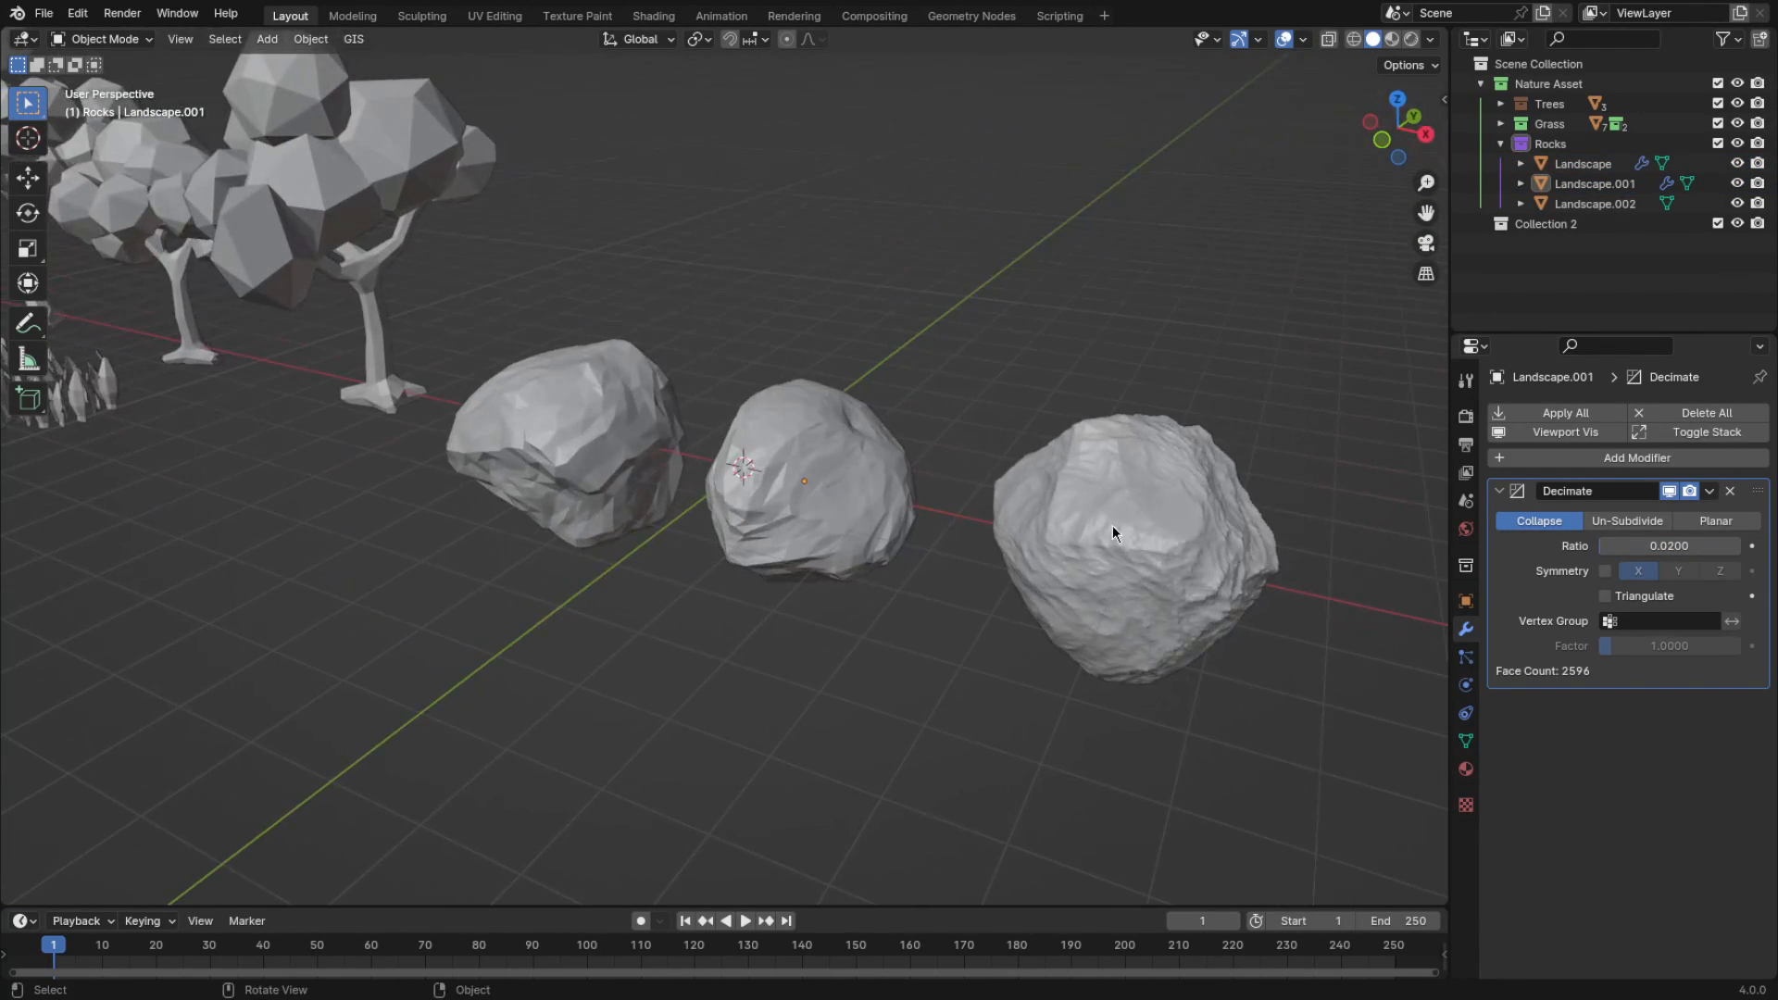
left_click(1111, 526)
left_click(916, 505, "shift")
key("ctrl+l")
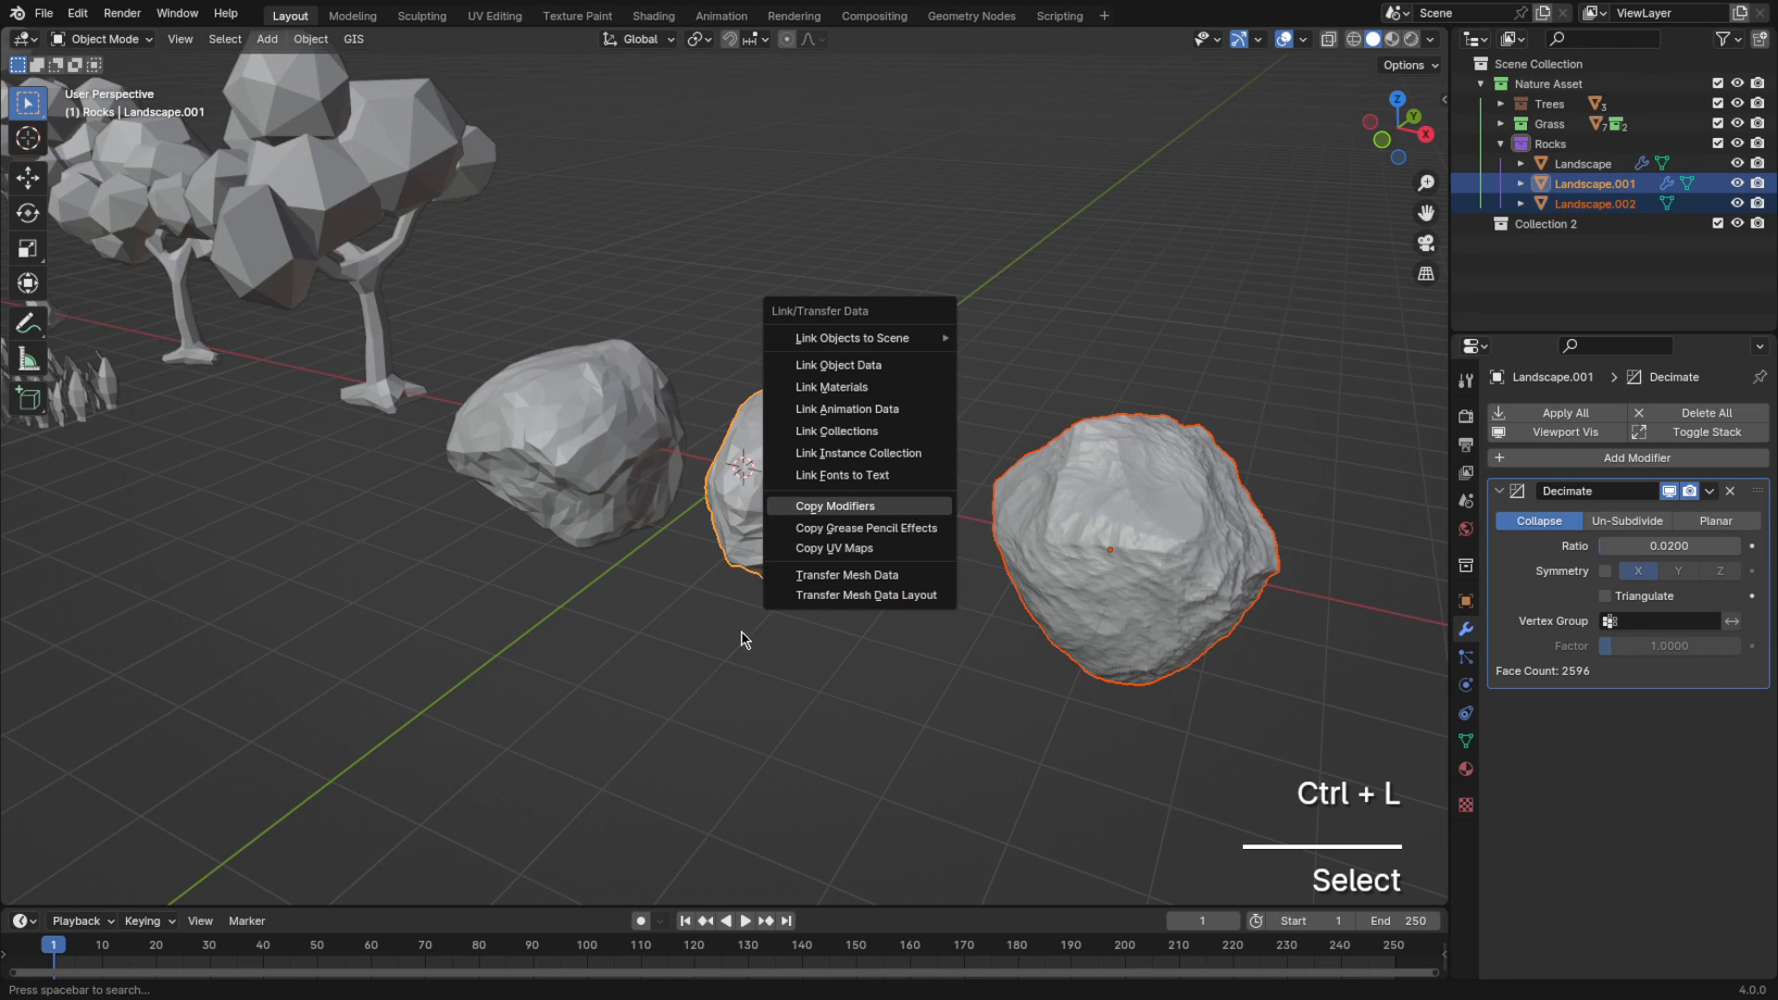
left_click(834, 506)
Apply the rotation and scale of all three rocks
left_click_drag(603, 667, 1103, 393)
key("ctrl+a")
left_click(1102, 393)
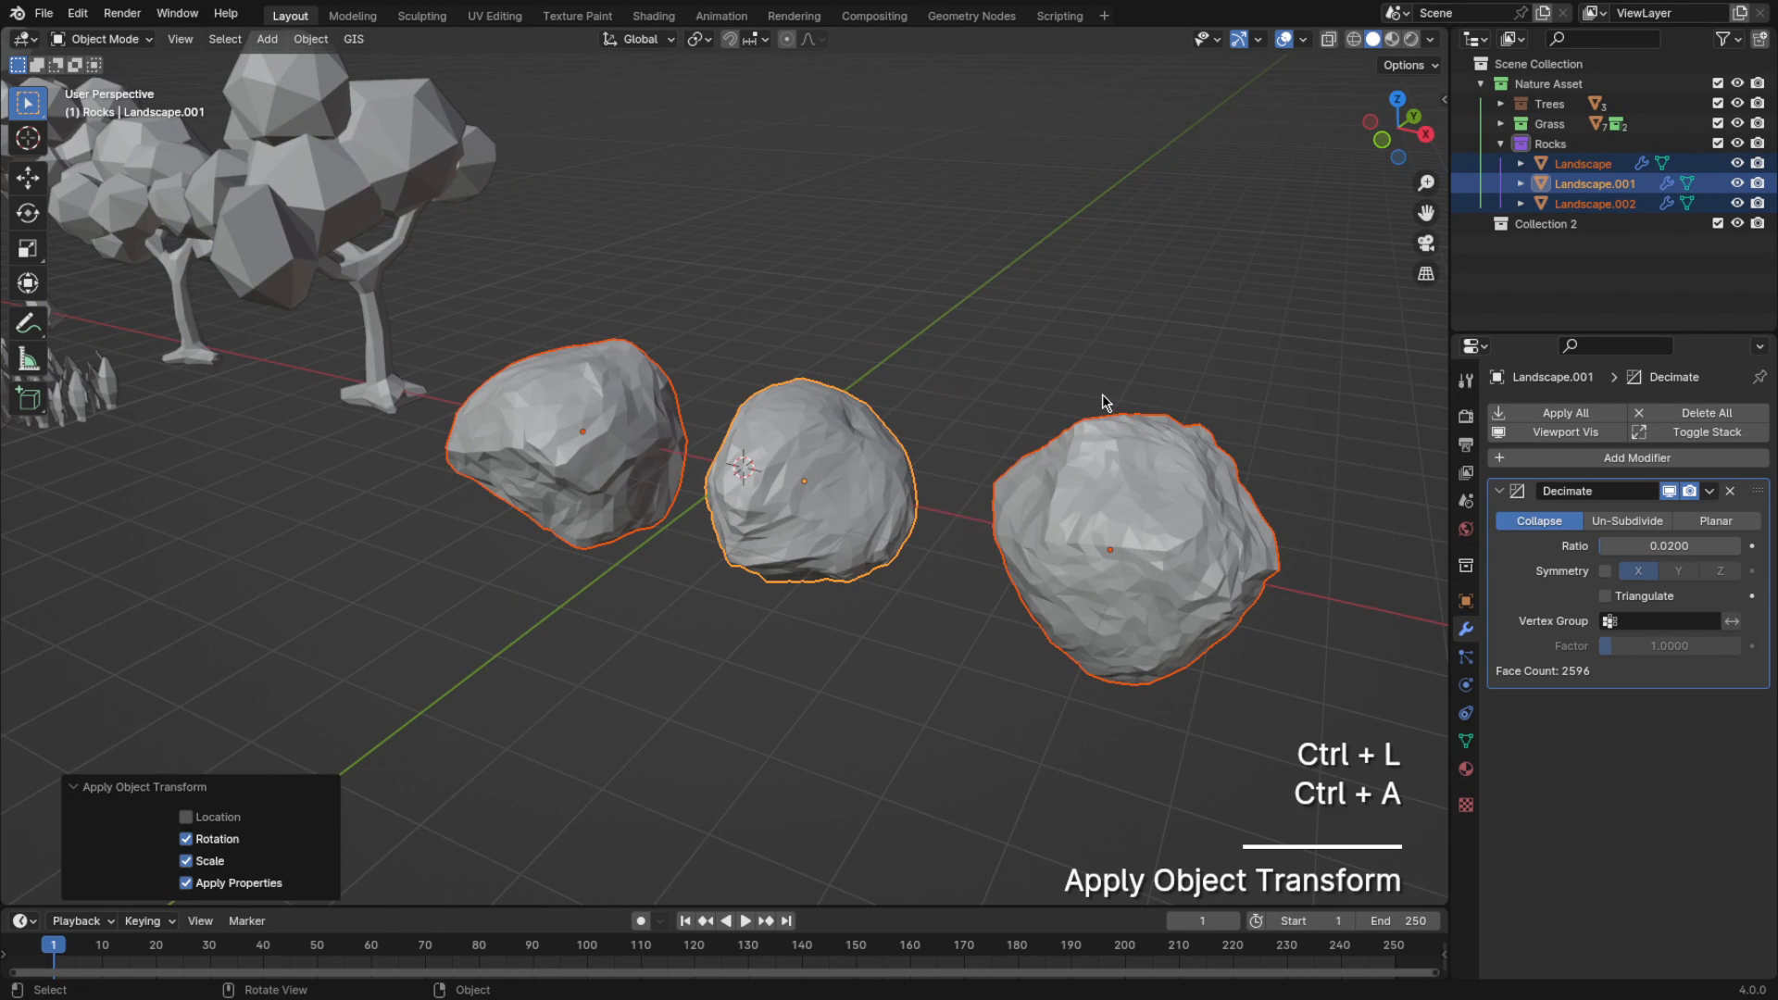
Add a Turbulence landscape with a water plane at the origin, using random seed 8 and 128 by 128 subdivisions
key("shift+a")
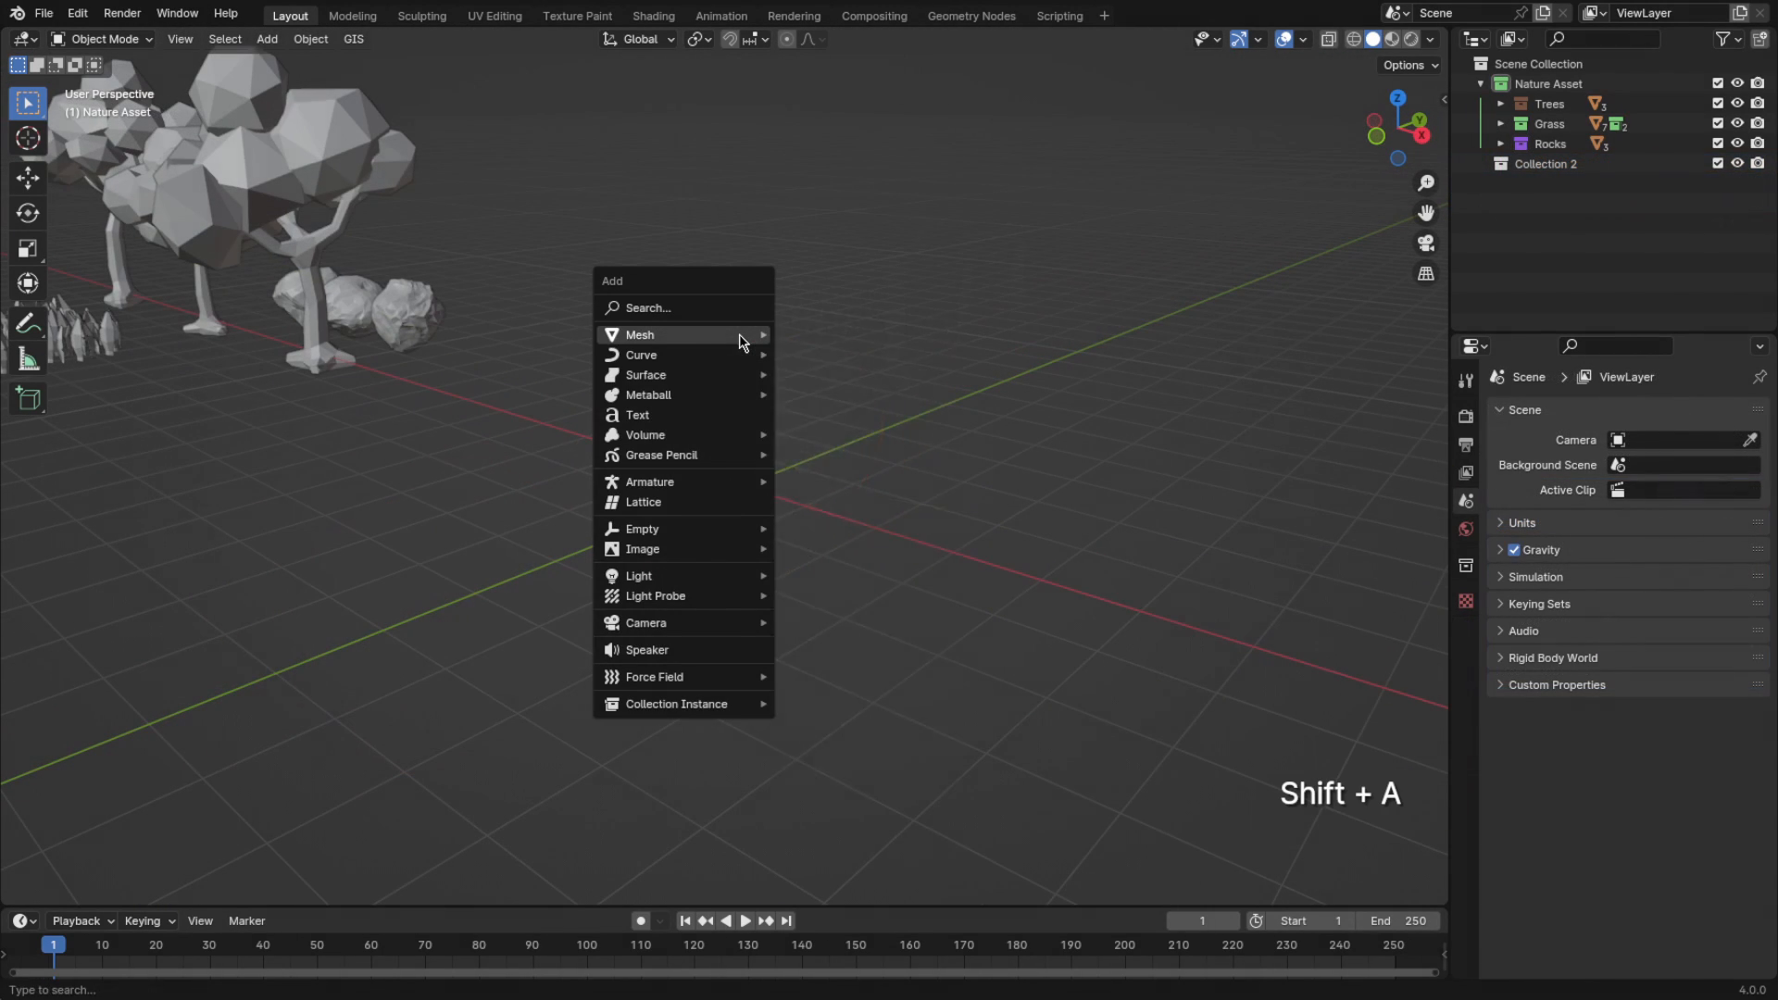
mouse_move(732, 337)
left_click(815, 559)
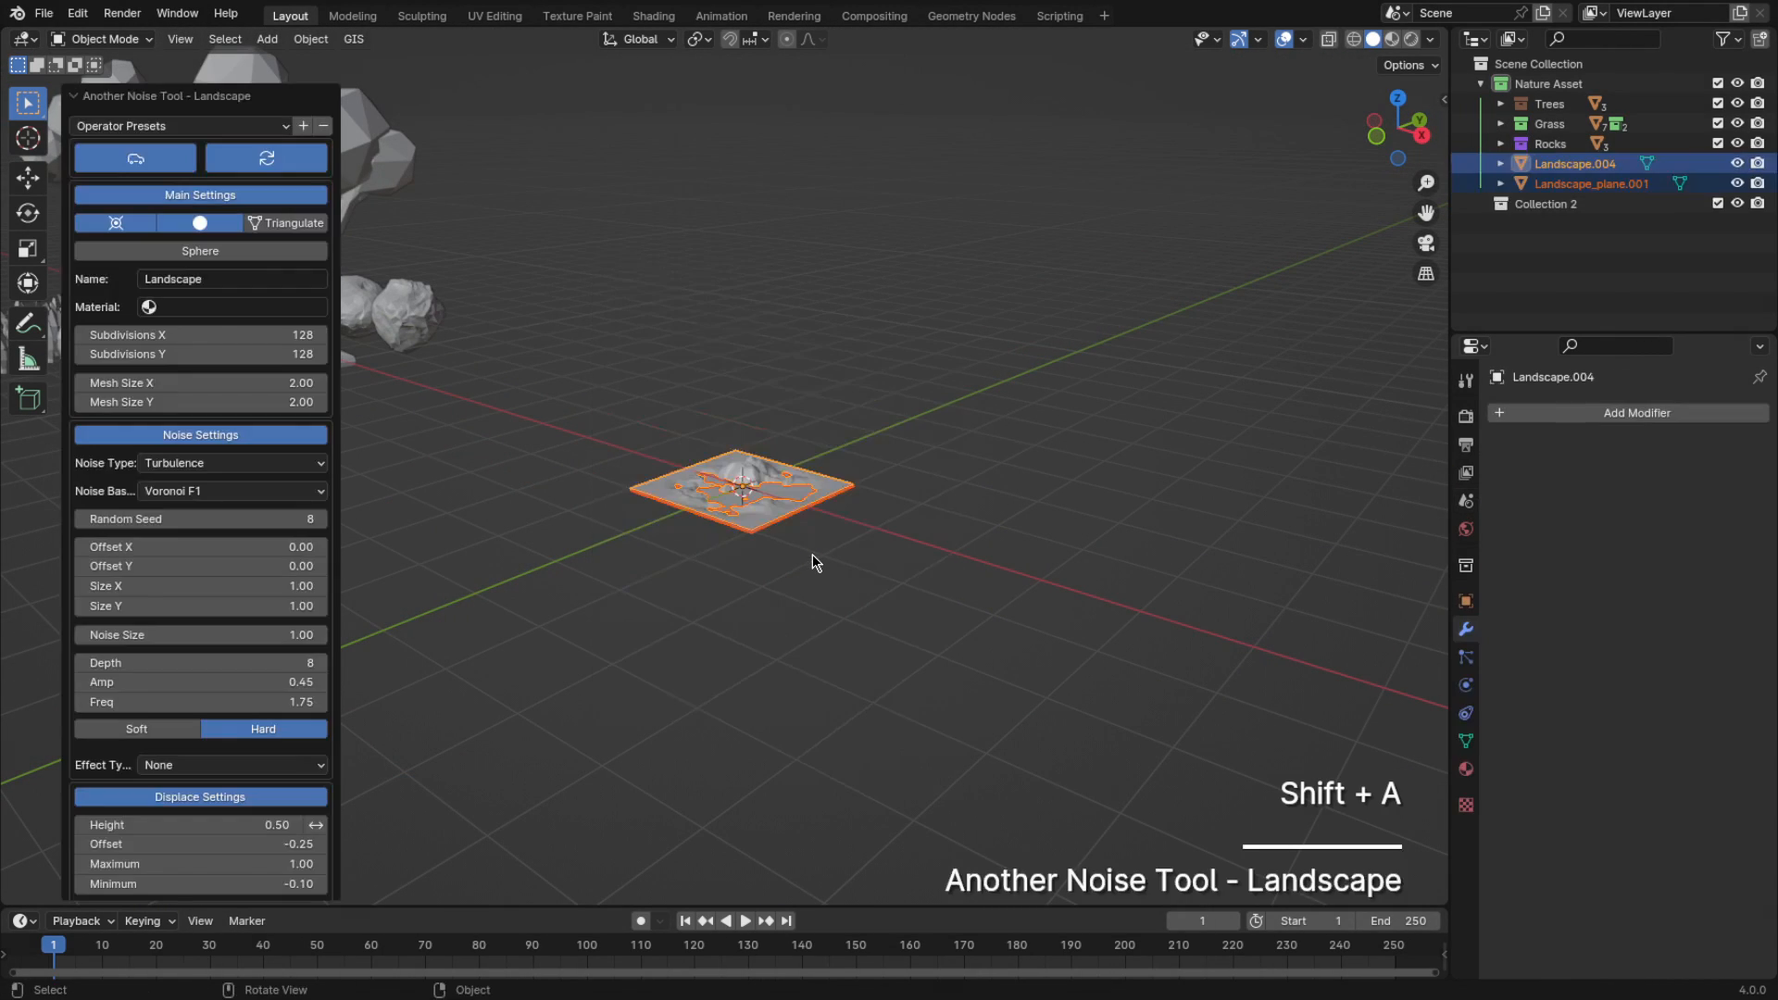
left_click(181, 126)
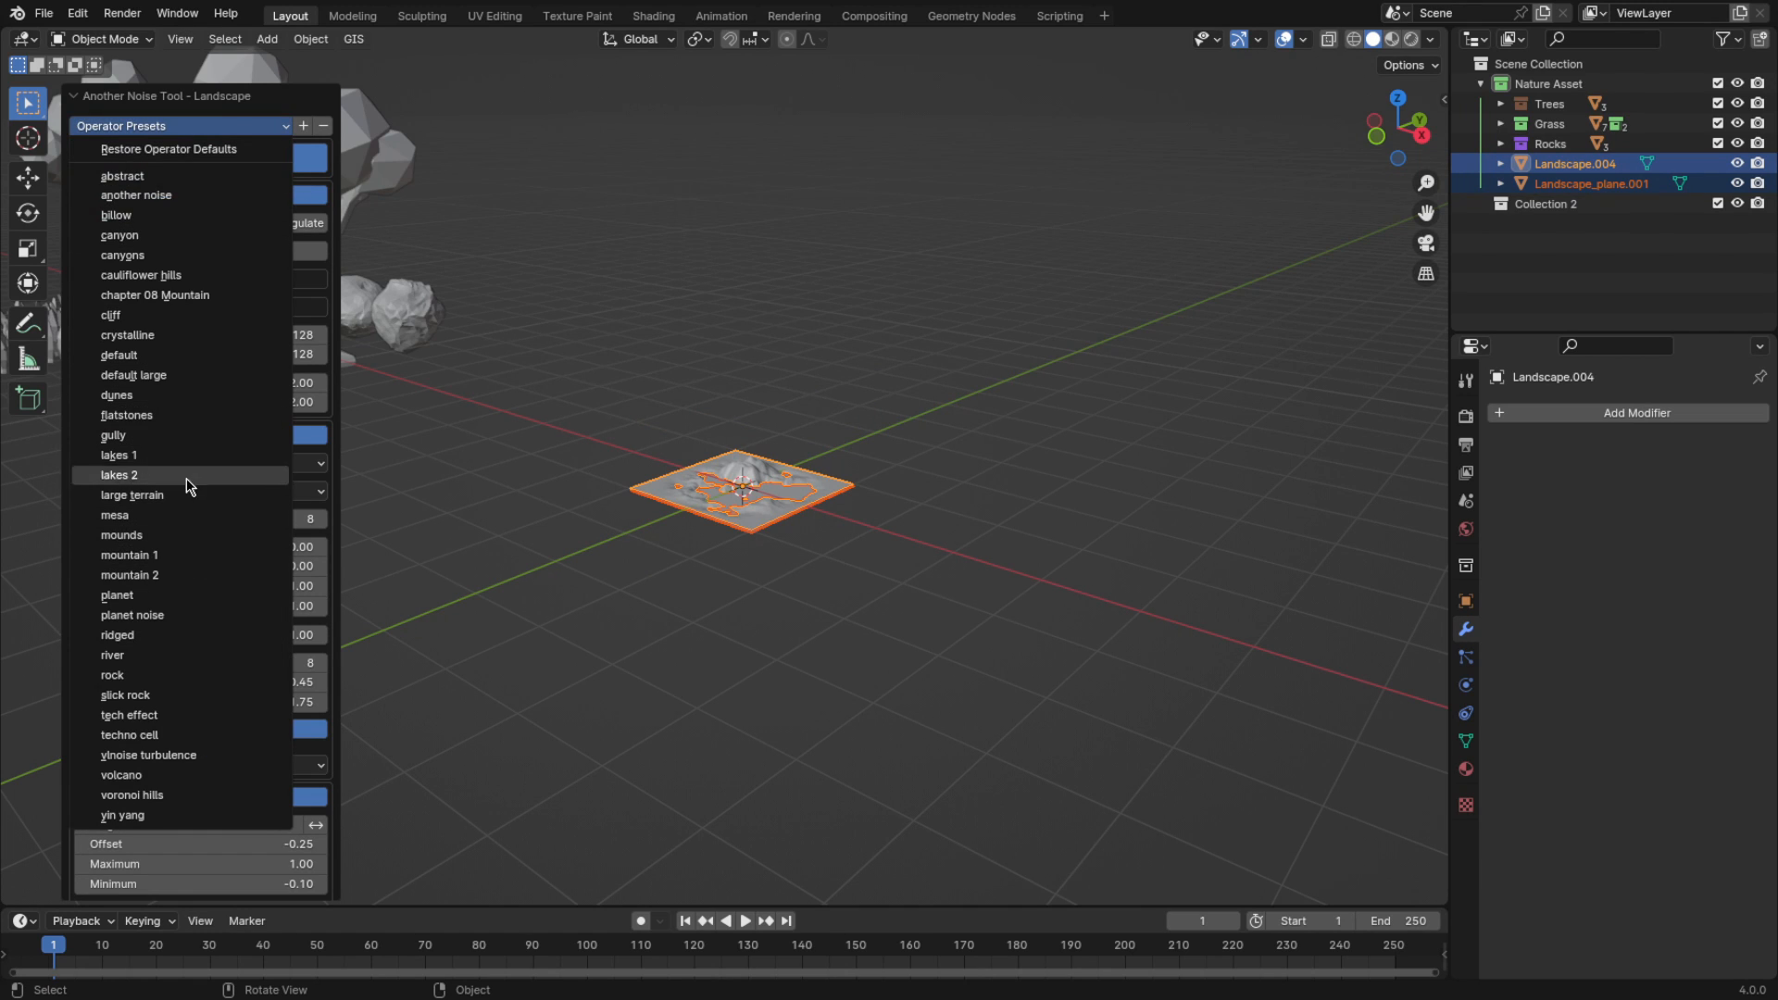
middle_click_drag(602, 467, 637, 488)
scroll(704, 482, "up", 3)
Scale the landscape and its water plane up uniformly to a scale of about 151
scroll(834, 500, "down", 10)
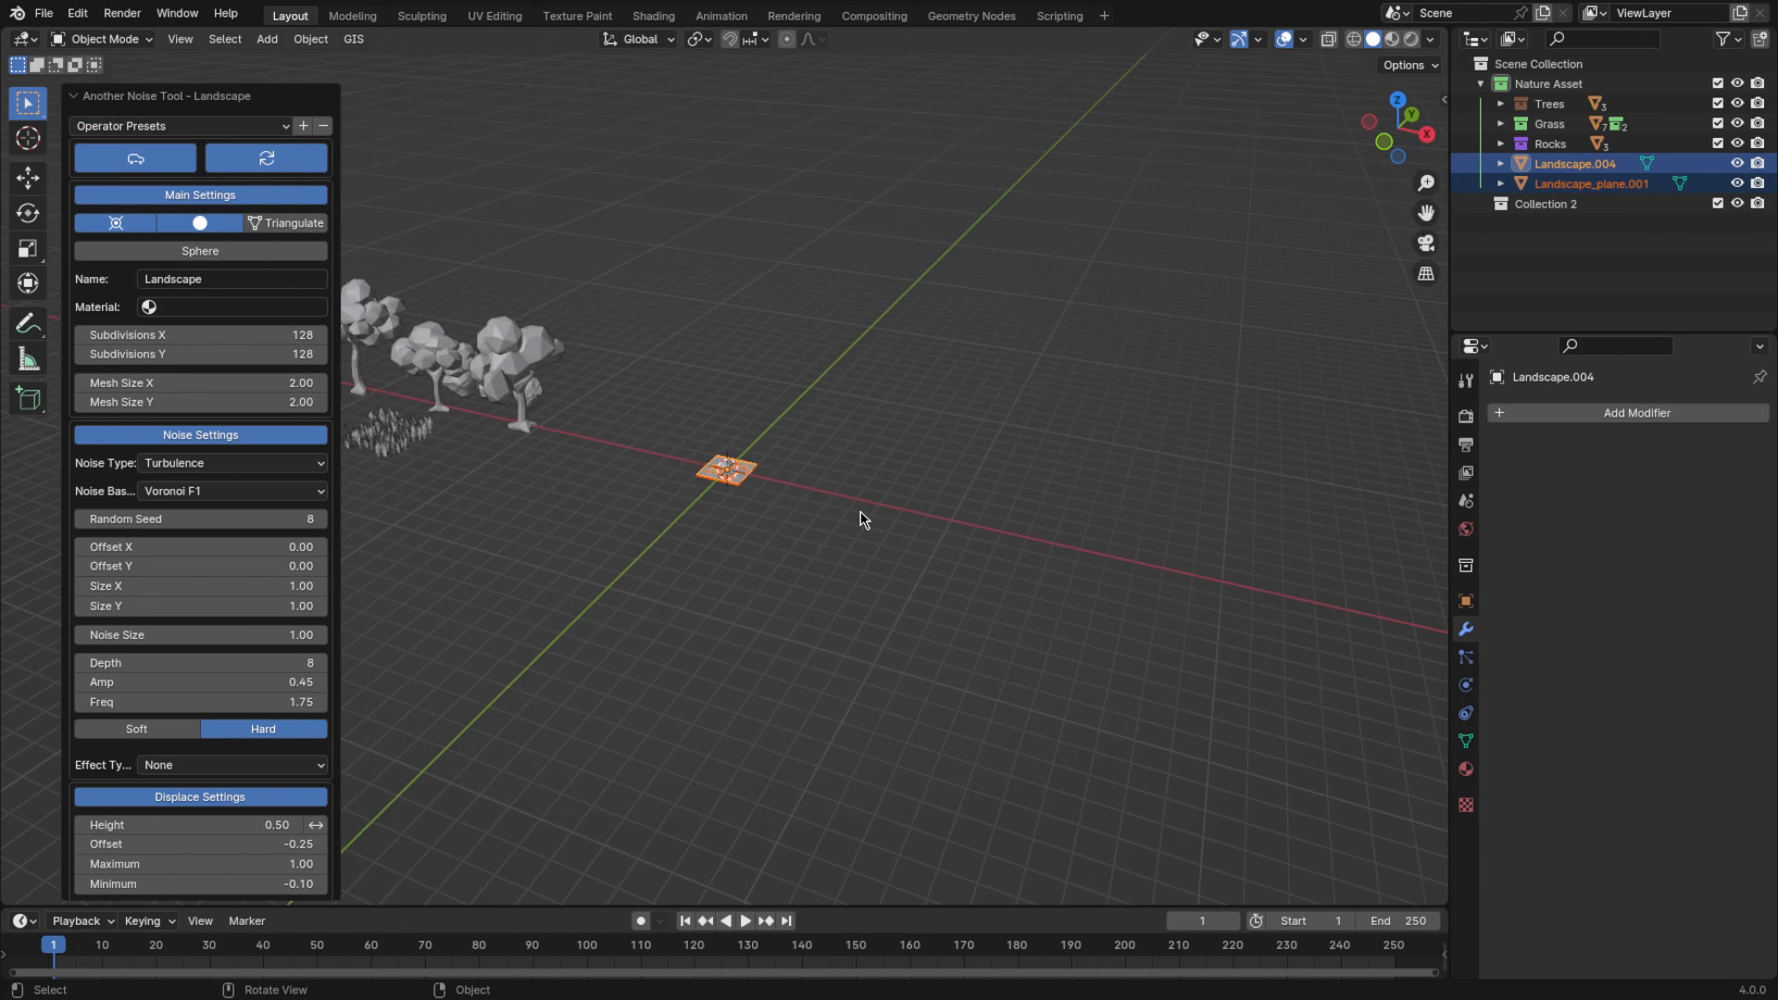
key("s")
left_click(1040, 707)
scroll(1040, 707, "down", 5)
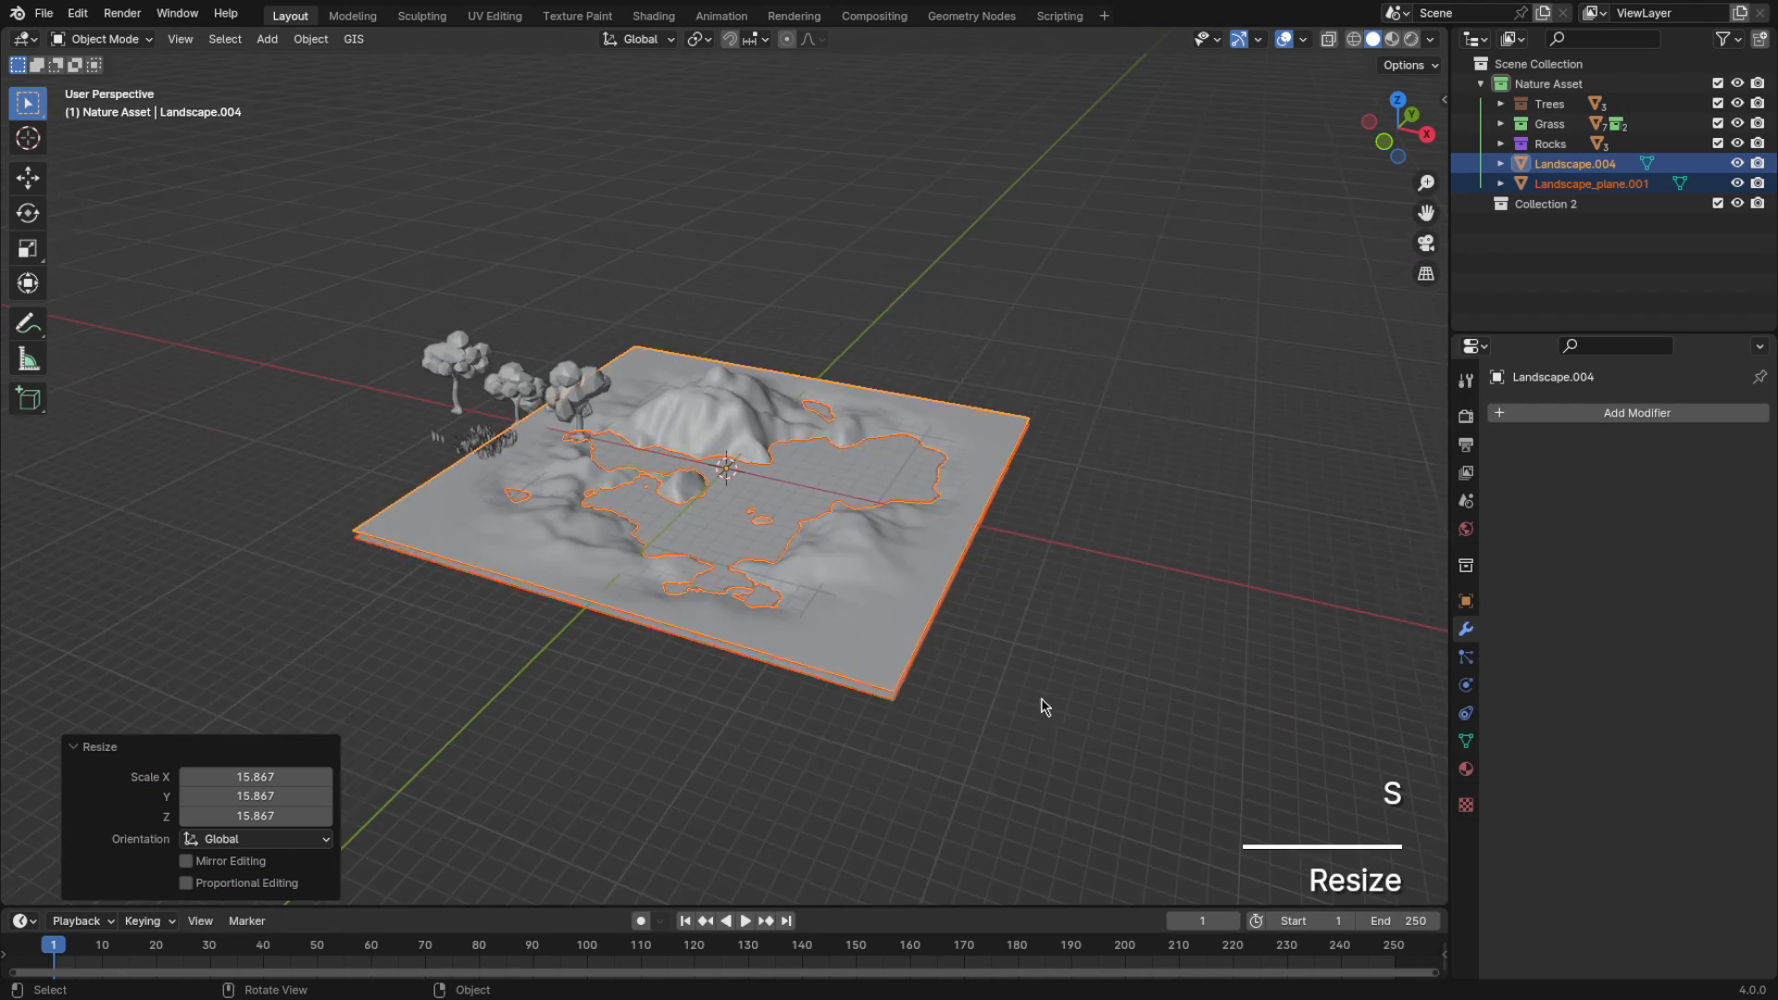
key("s")
left_click(800, 750)
scroll(800, 750, "down", 4)
key("s")
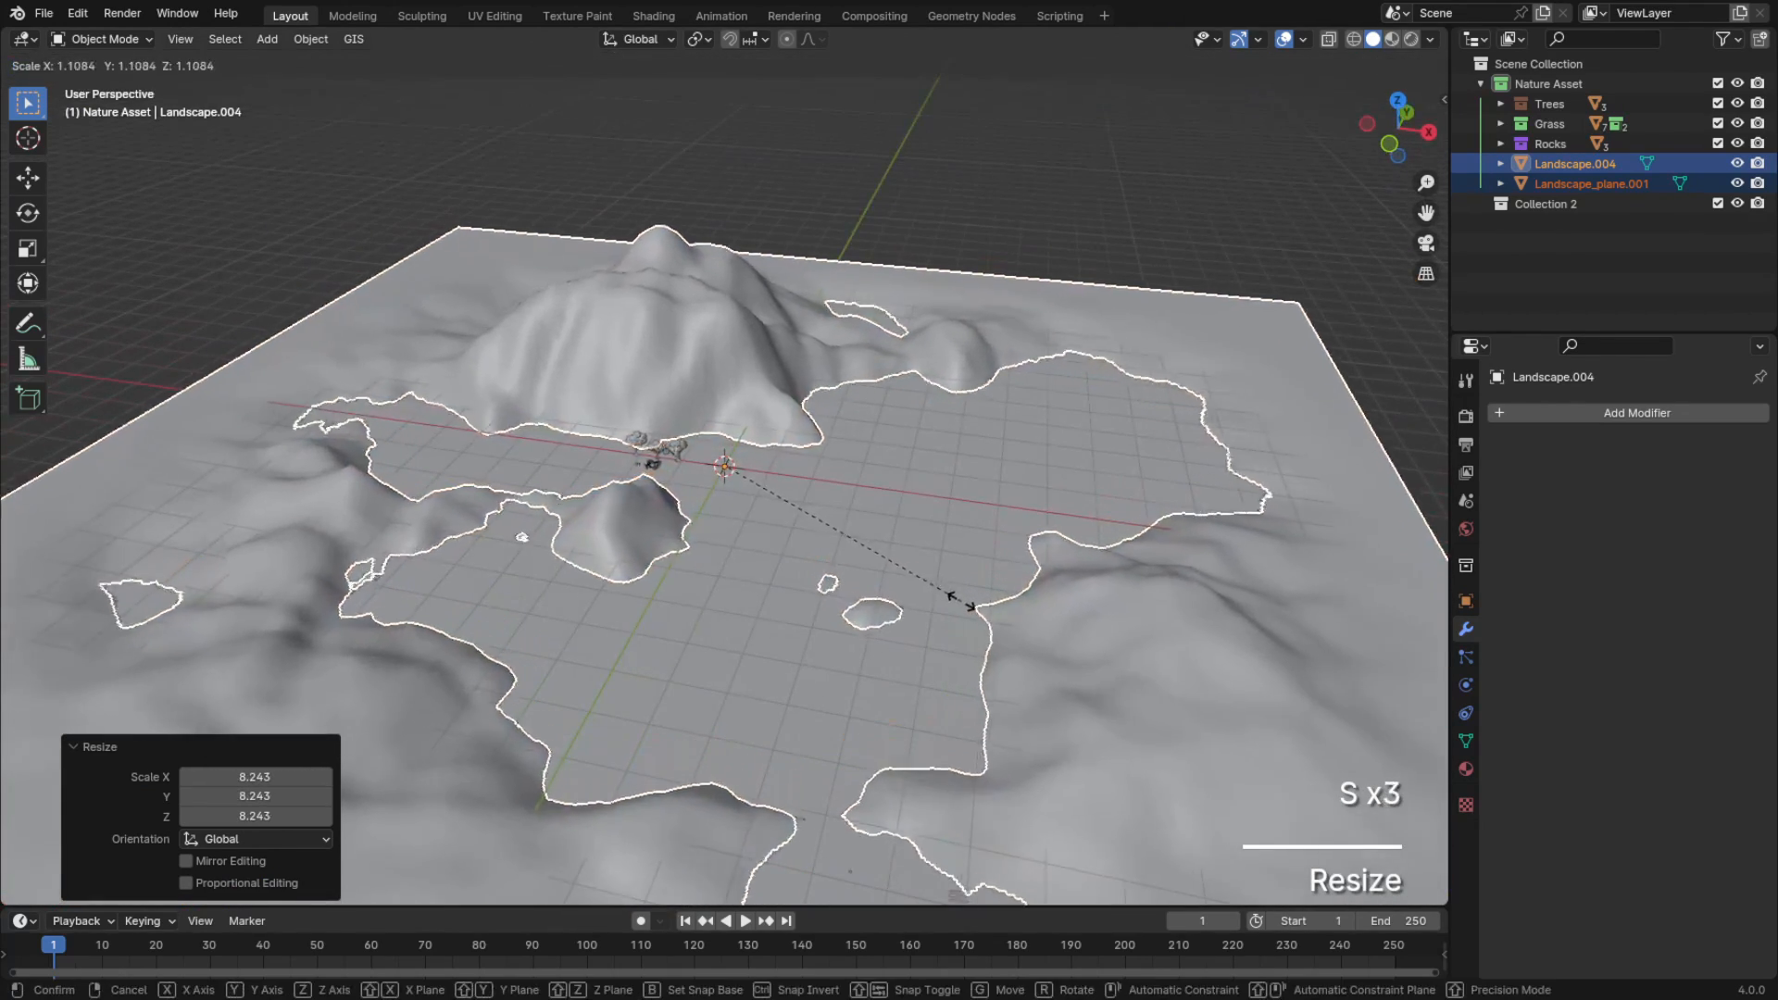
left_click(966, 633)
scroll(966, 633, "down", 1)
Resize the landscape and water plane once more and set that resize's factor to 1 on all axes
key("s")
left_click(1115, 600)
left_click_drag(250, 777, 253, 816)
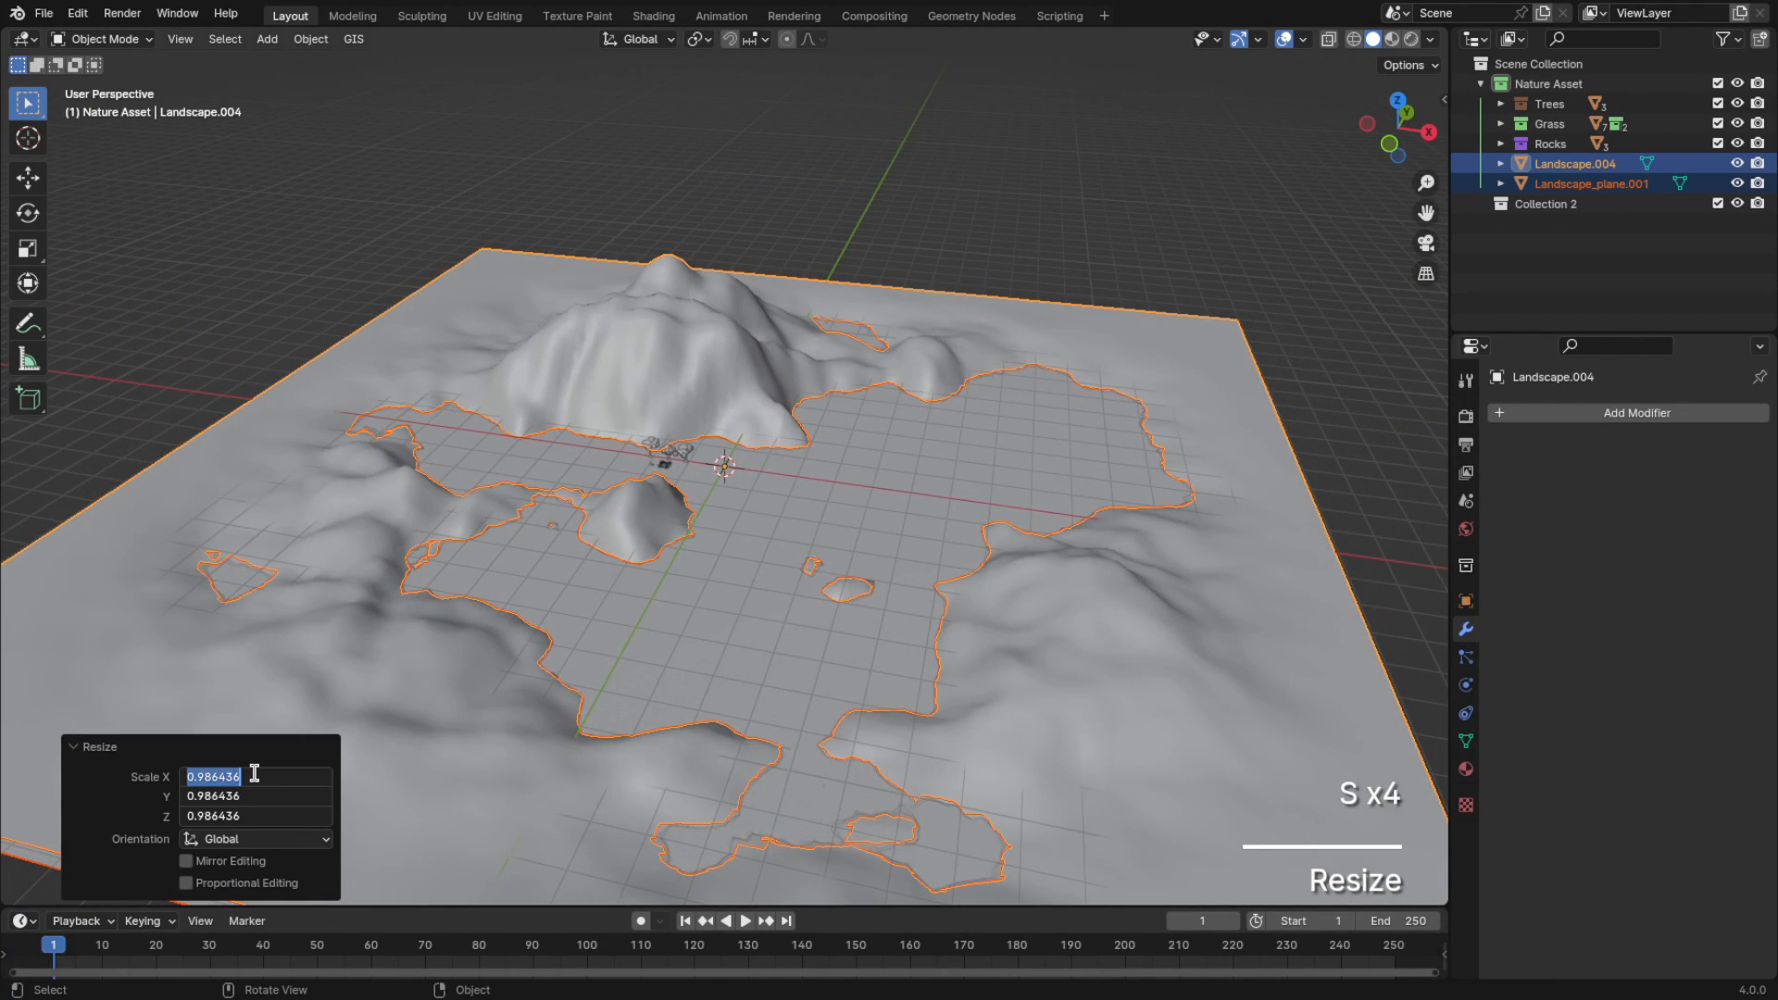
type("1")
key("Return")
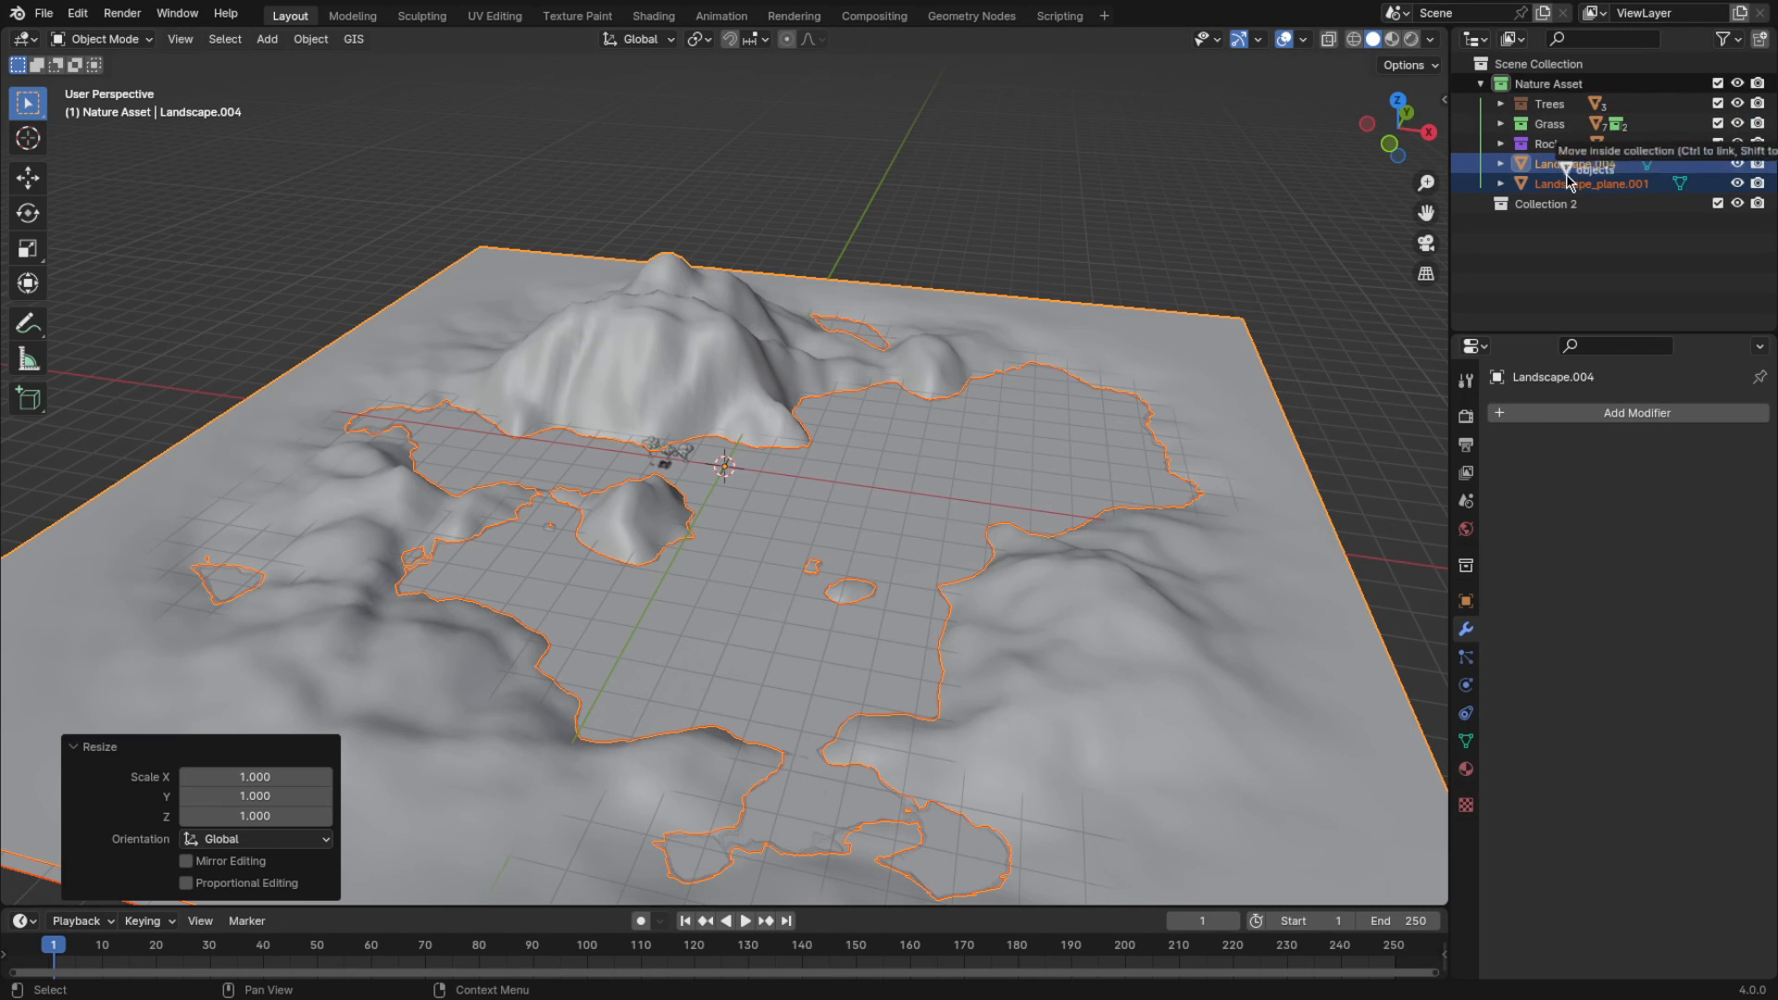
Put the landscape and water plane into Collection 2 and move the Nature Asset objects along X off the terrain
left_click_drag(1575, 164, 1566, 203)
left_click(1568, 109)
right_click(1568, 108)
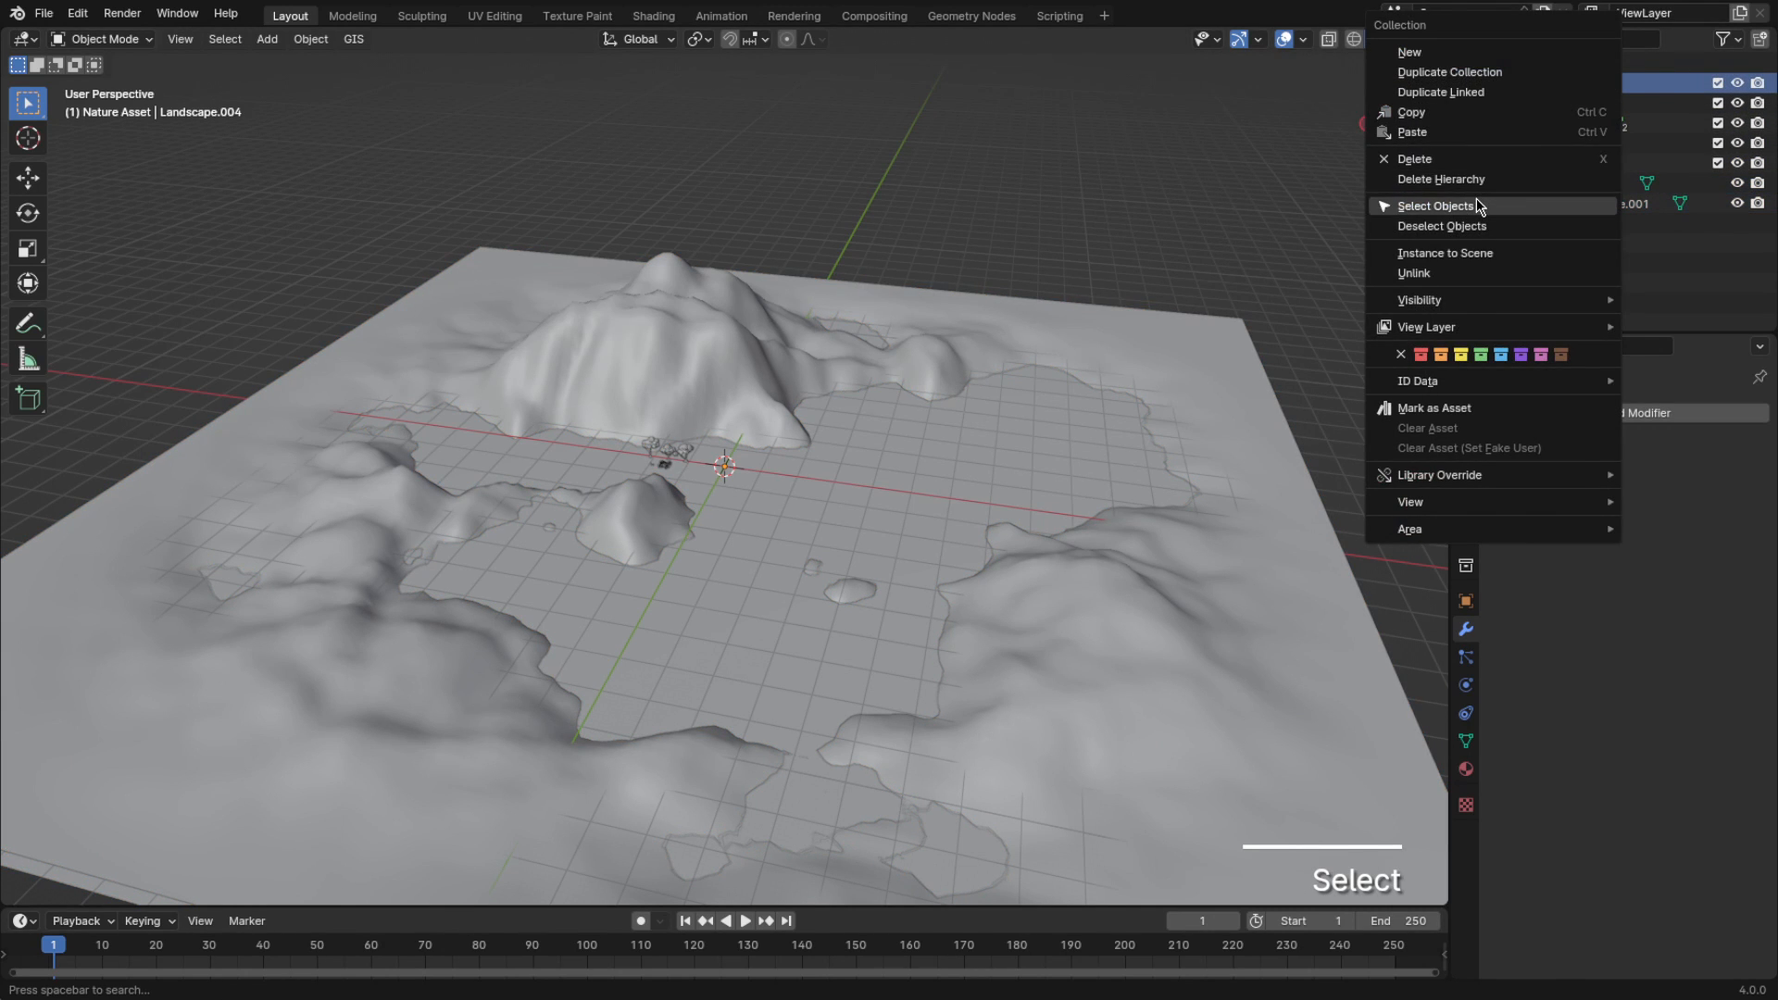
Open the water plane's mesh for editing in a see-through, orthographic top view
left_click(1579, 191)
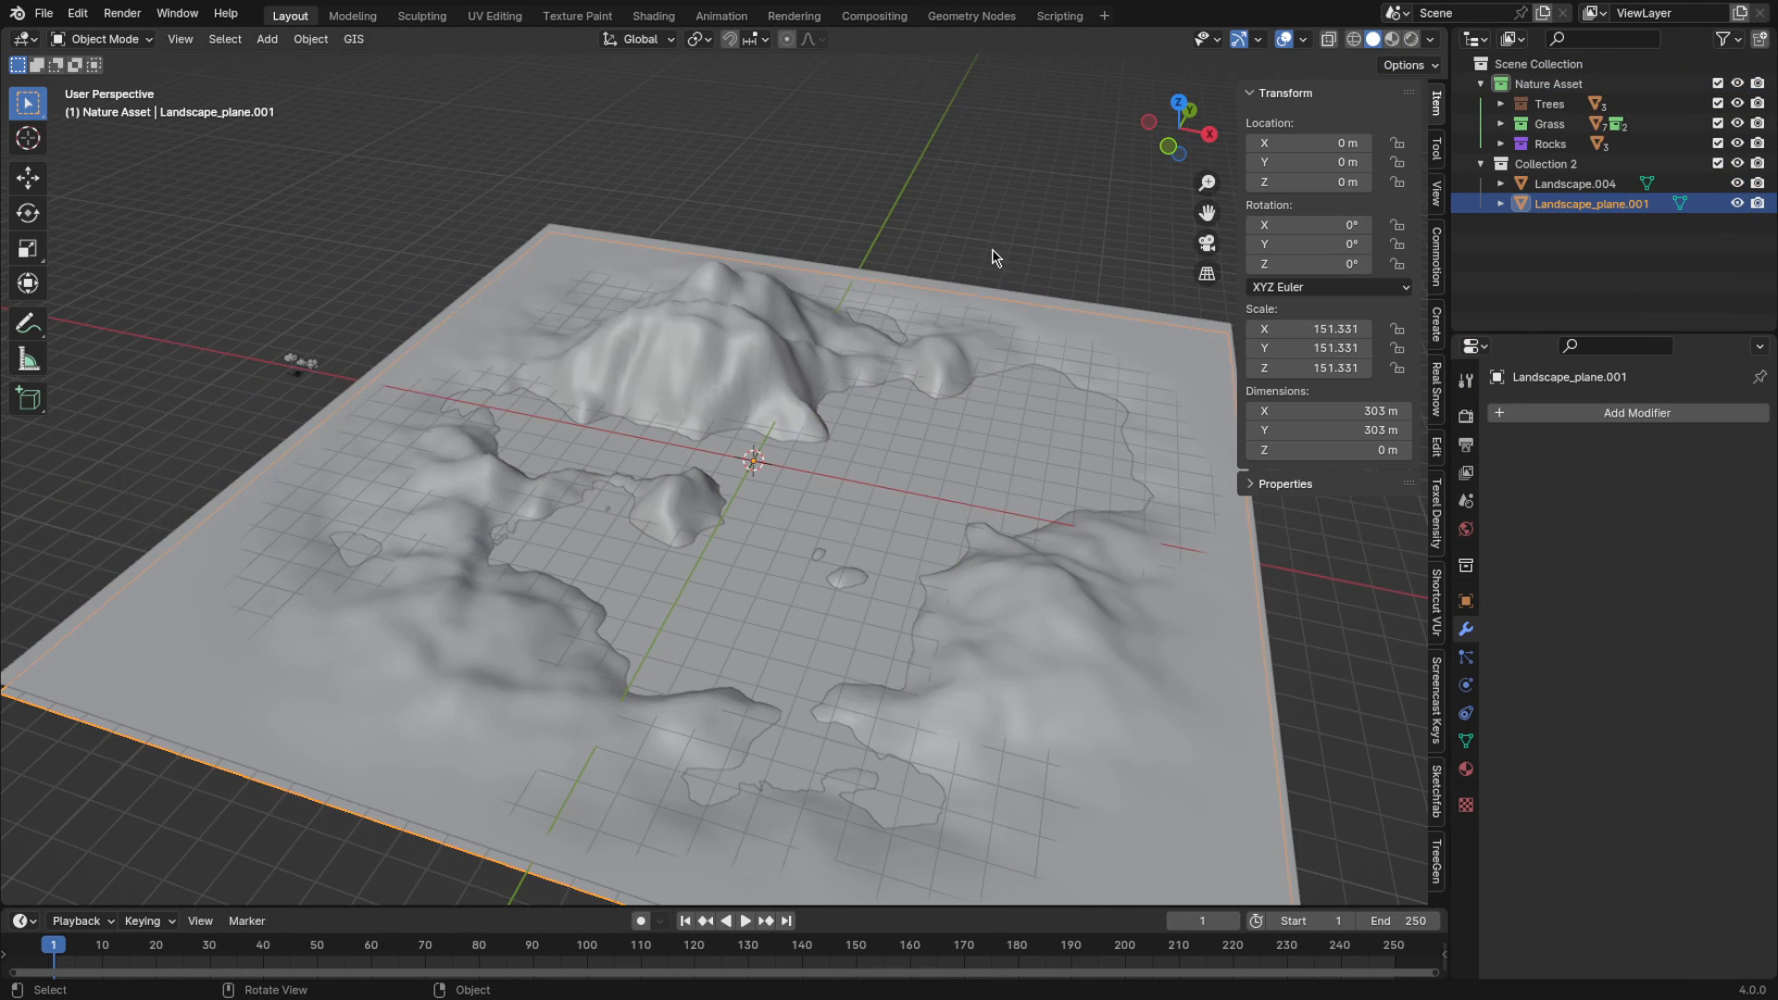
middle_click_drag(991, 258, 949, 274)
key("Tab")
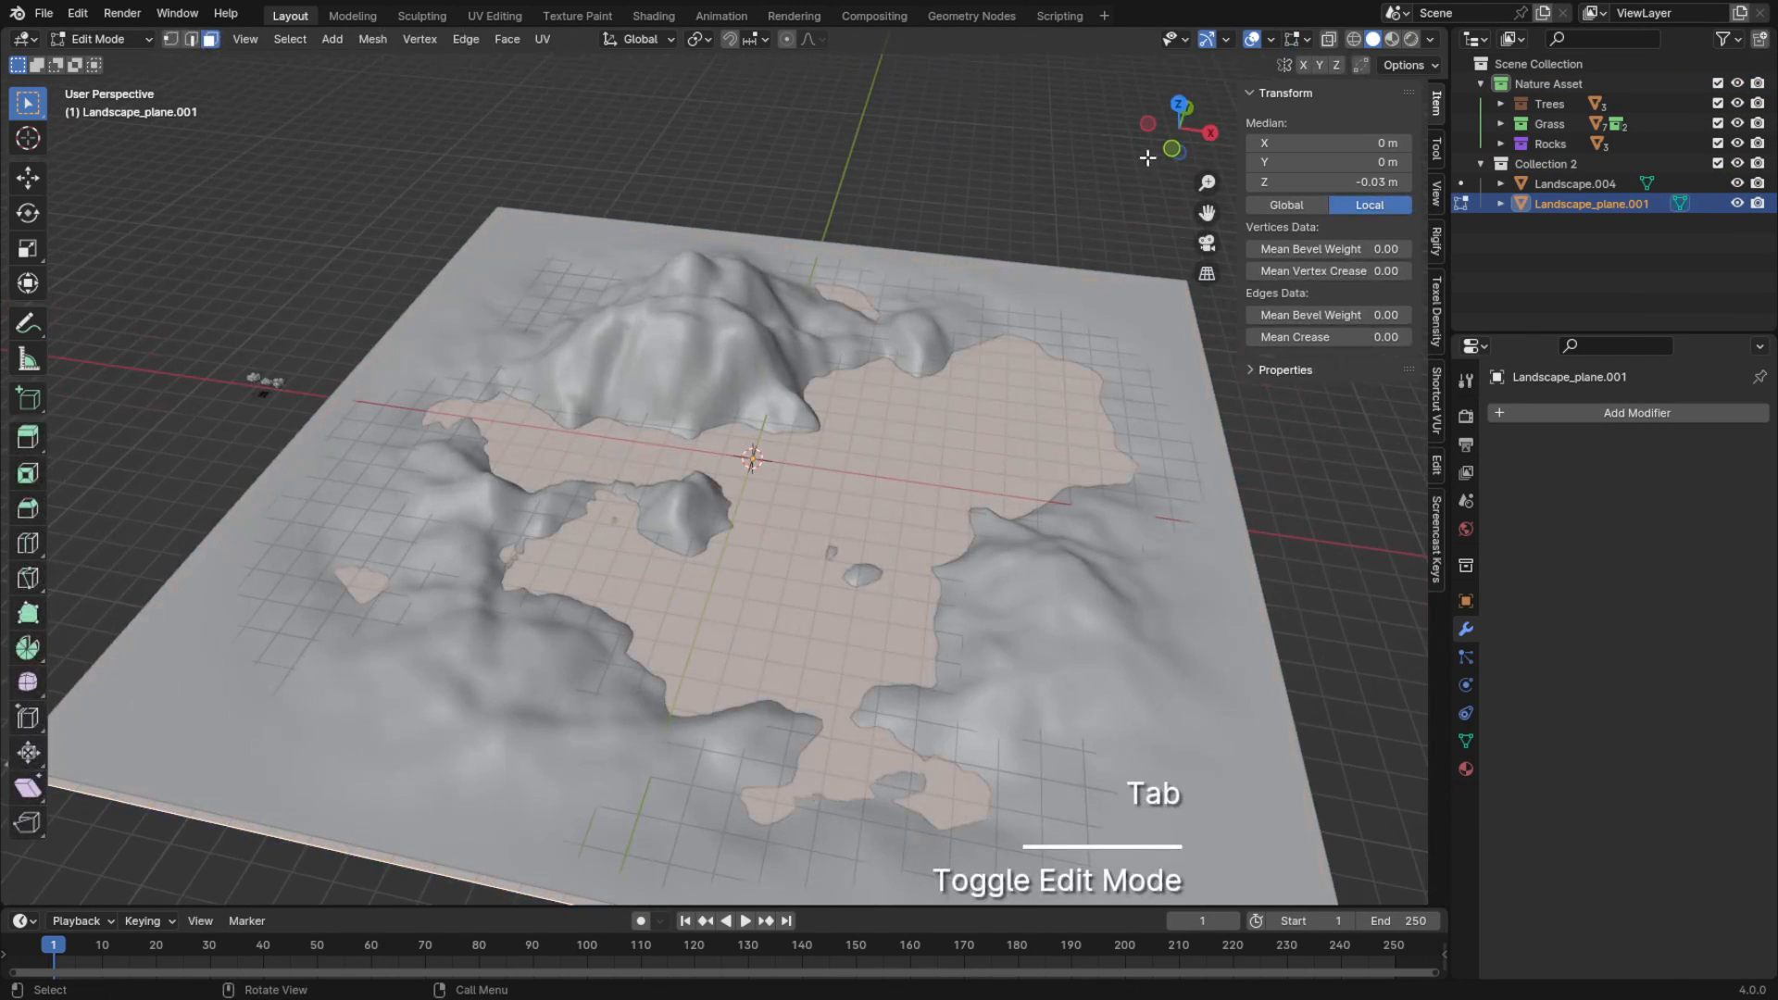
left_click(1179, 104)
left_click(1329, 39)
scroll(1100, 212, "down", 2)
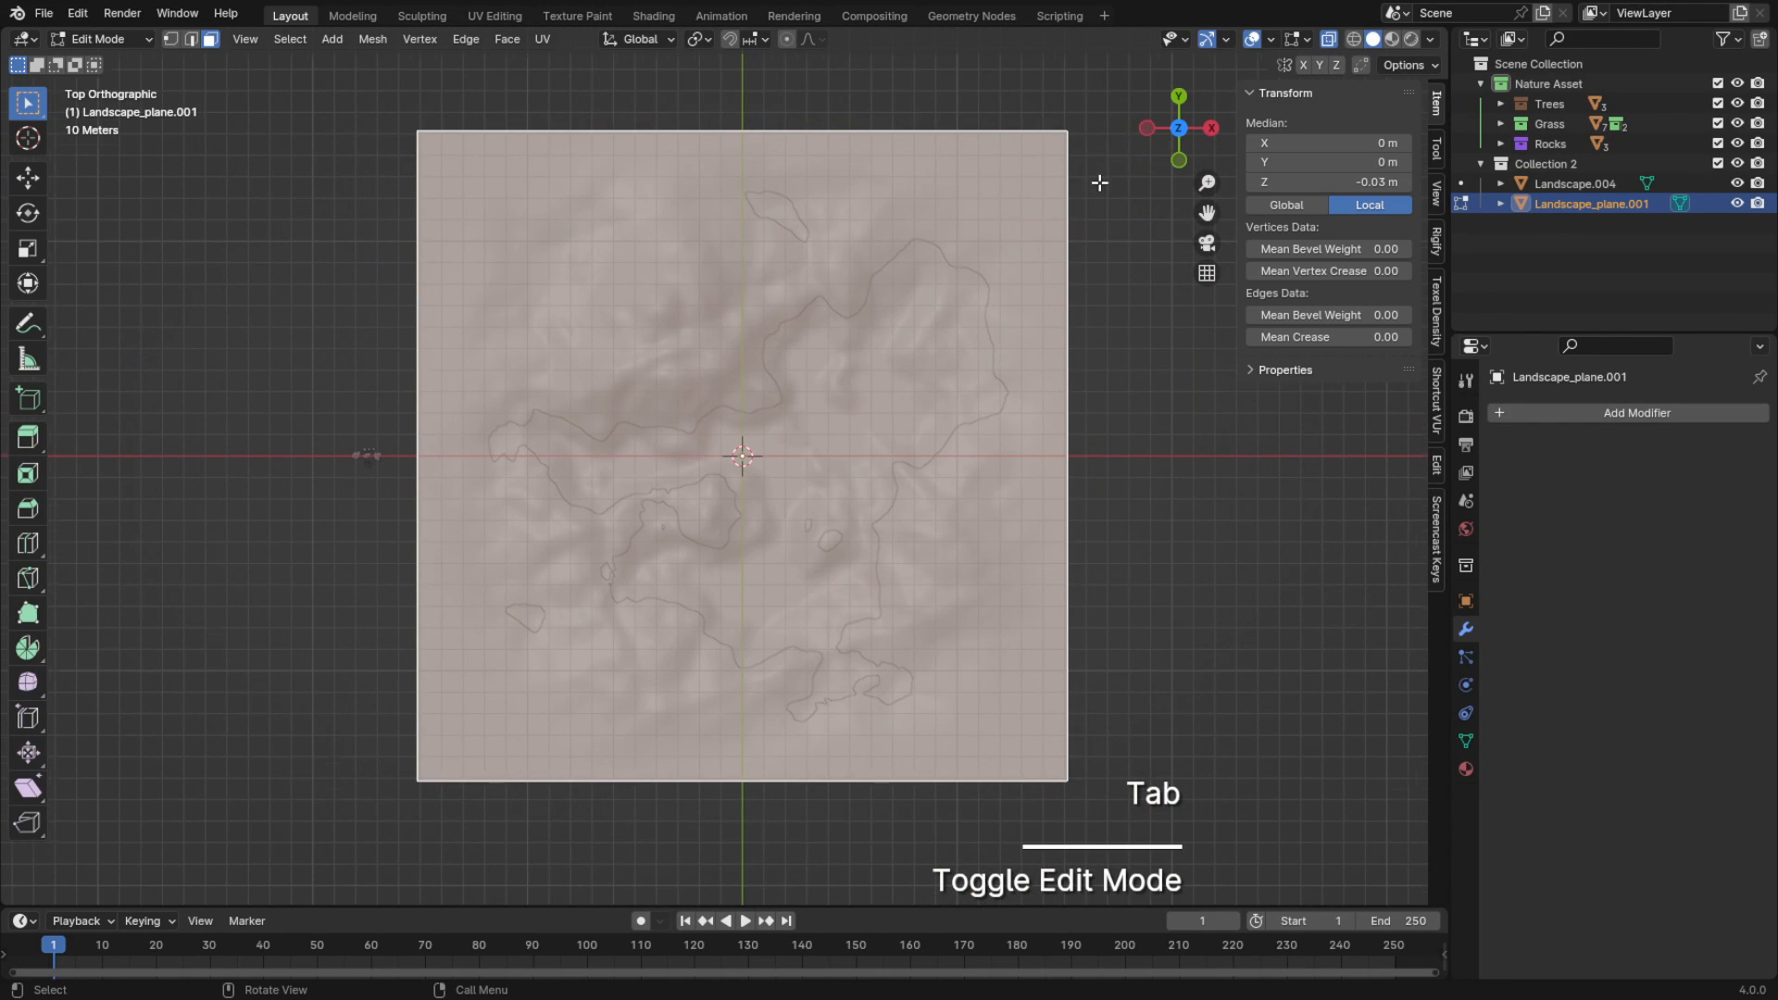
scroll(1100, 182, "up", 1)
Subdivide the water plane's mesh with 120 cuts
right_click(952, 215)
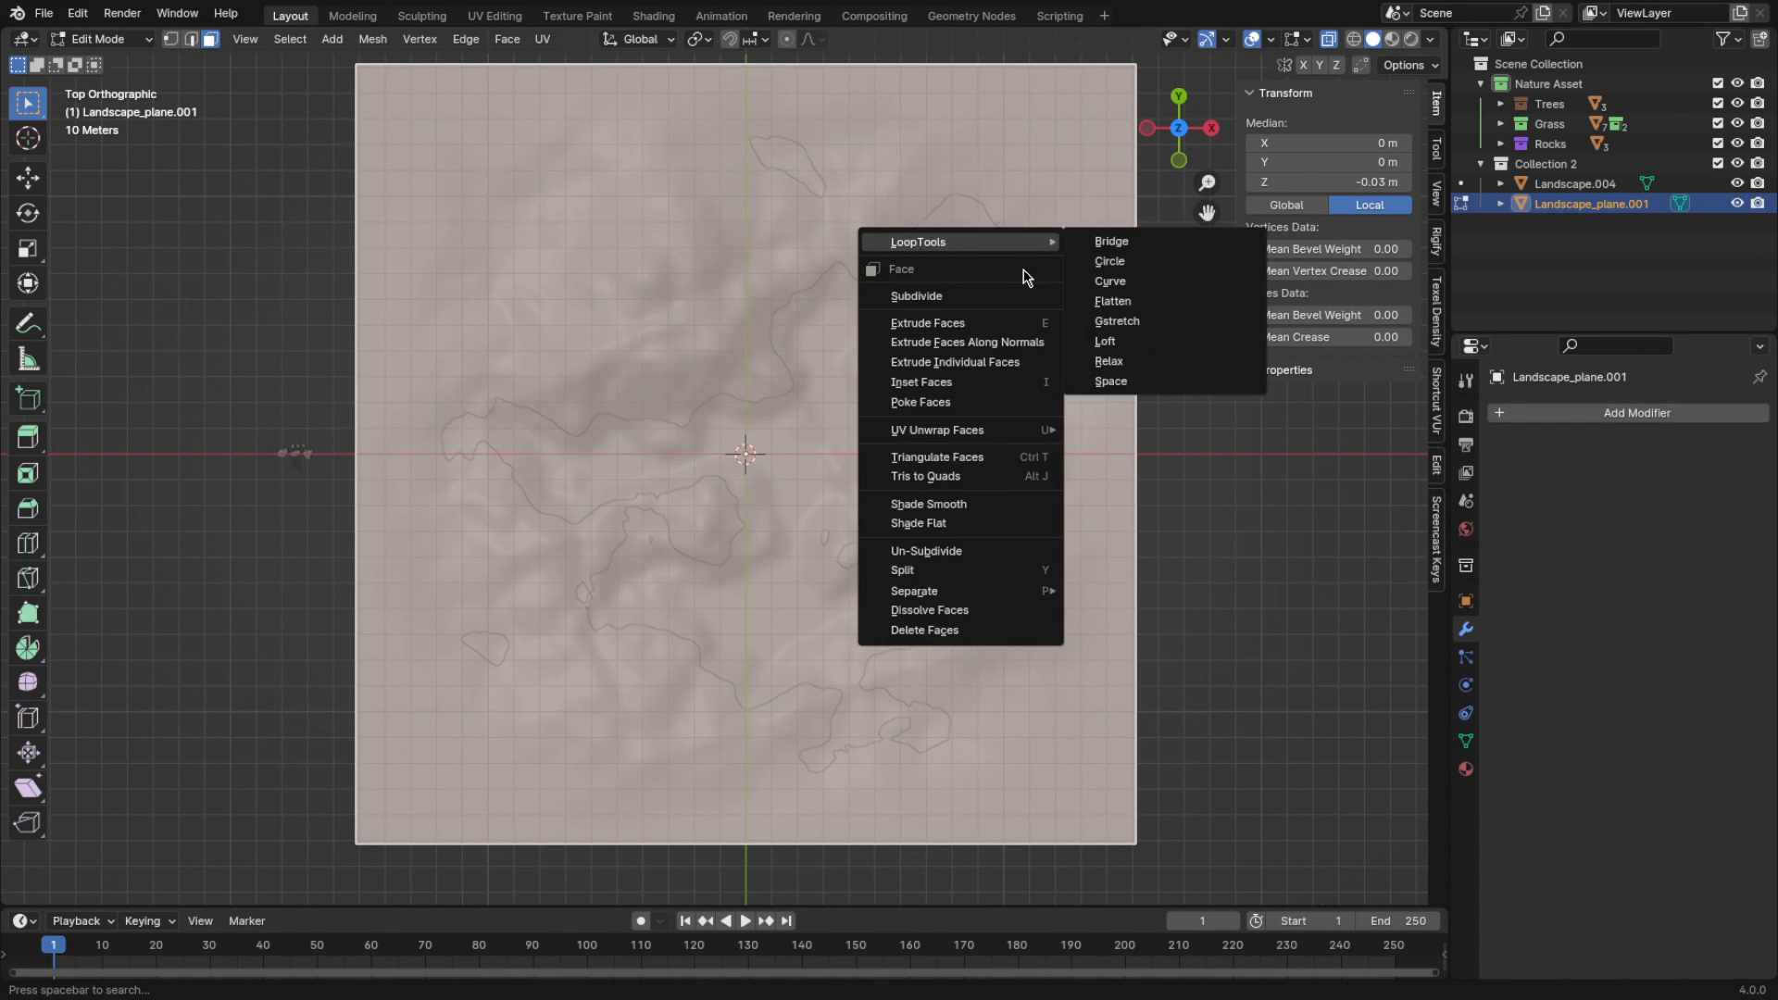
left_click(917, 276)
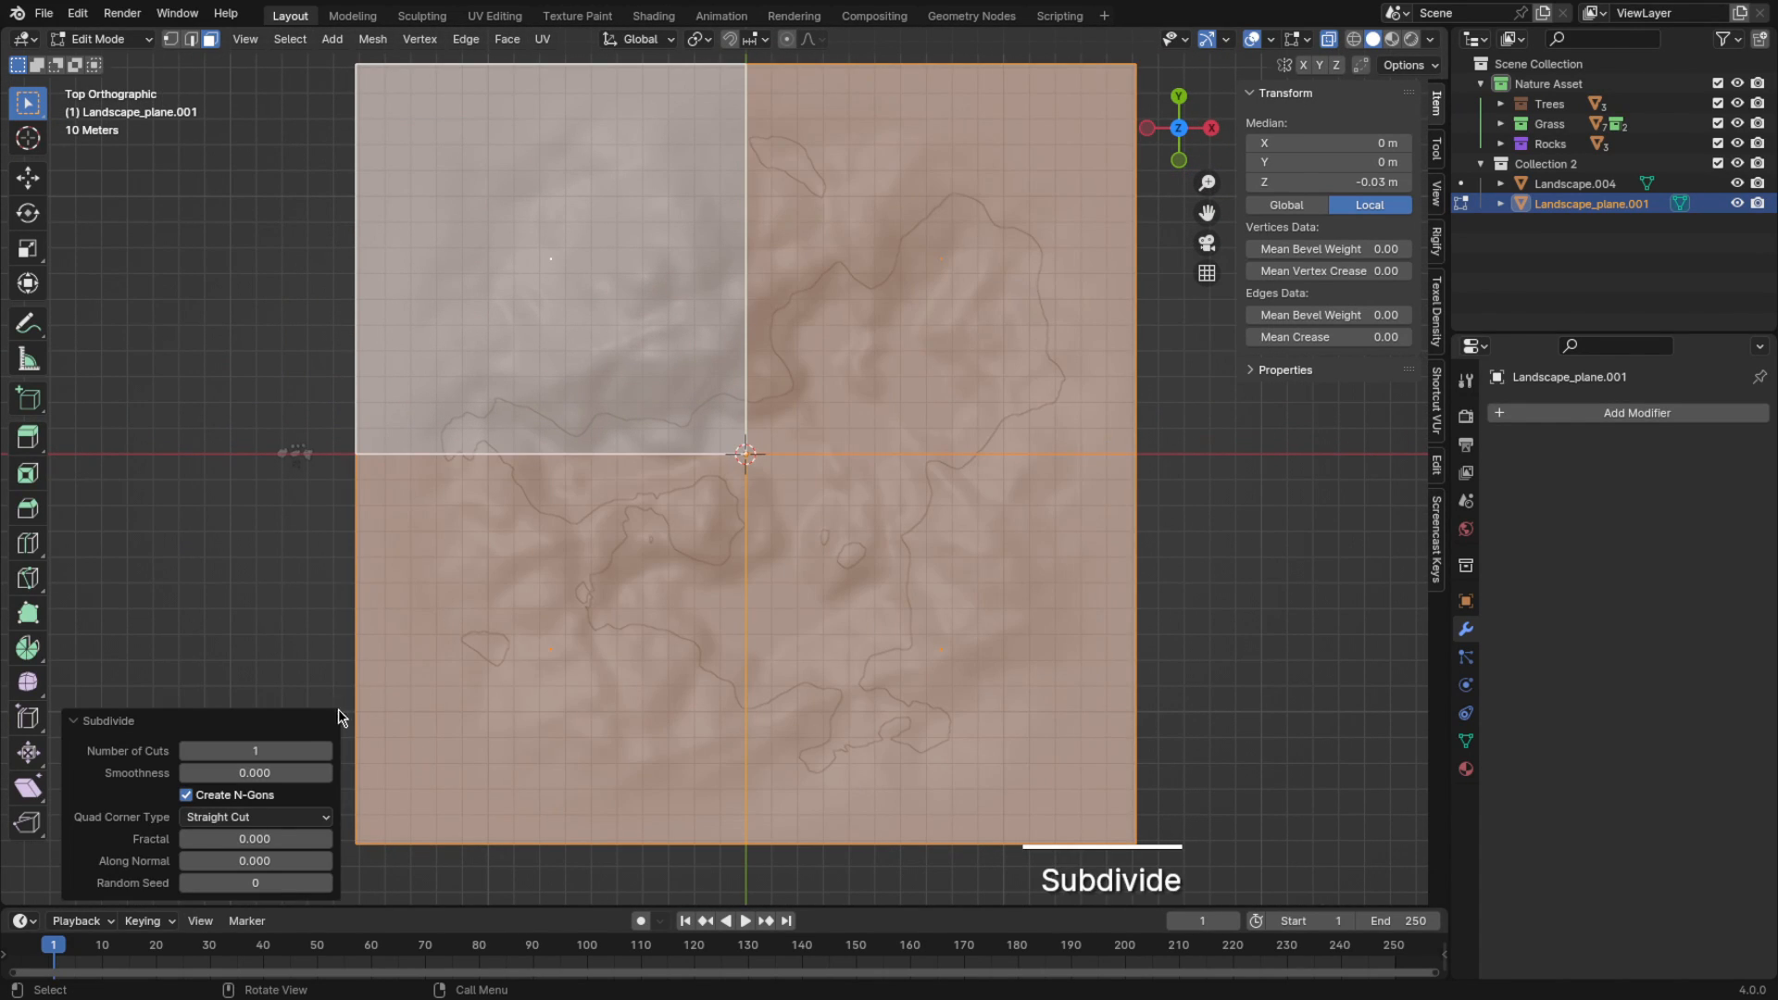
type("60")
key("Return")
left_click(298, 746)
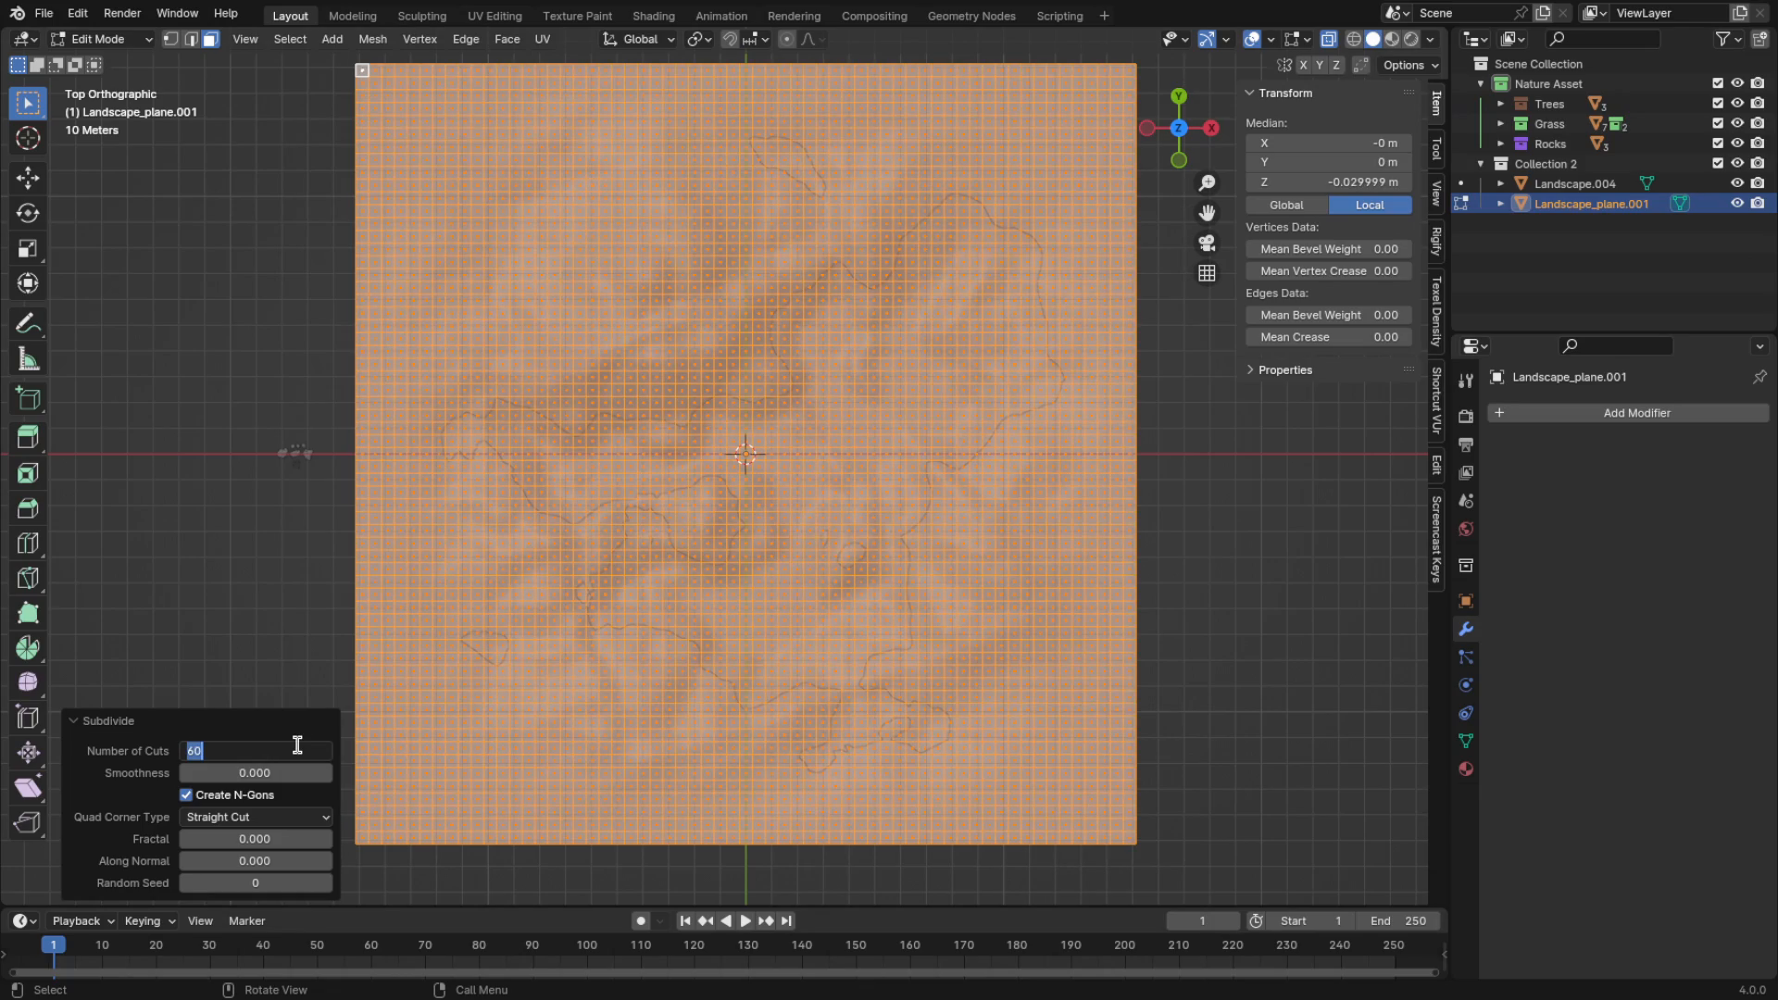
type("120")
key("Return")
Subdivide the water plane's mesh once more with a single cut
key("Tab")
middle_click_drag(974, 624, 989, 514)
key("Tab")
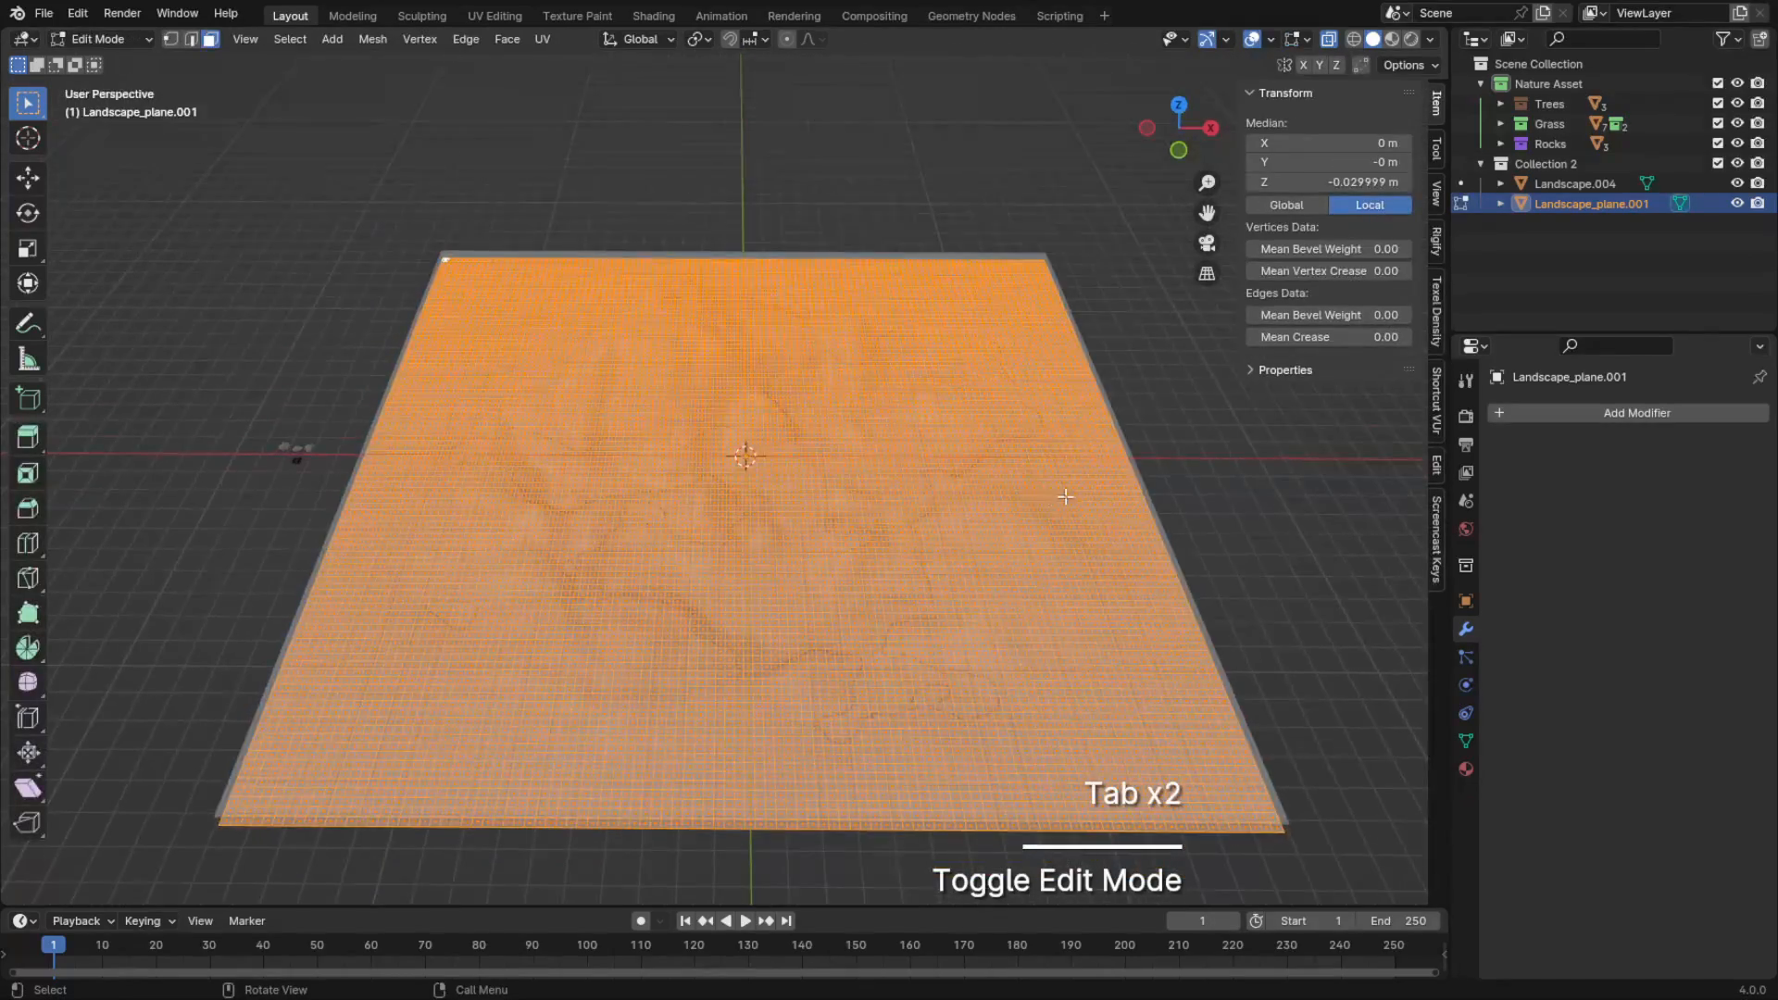
scroll(1066, 496, "up", 6)
right_click(1066, 497)
left_click(1066, 497)
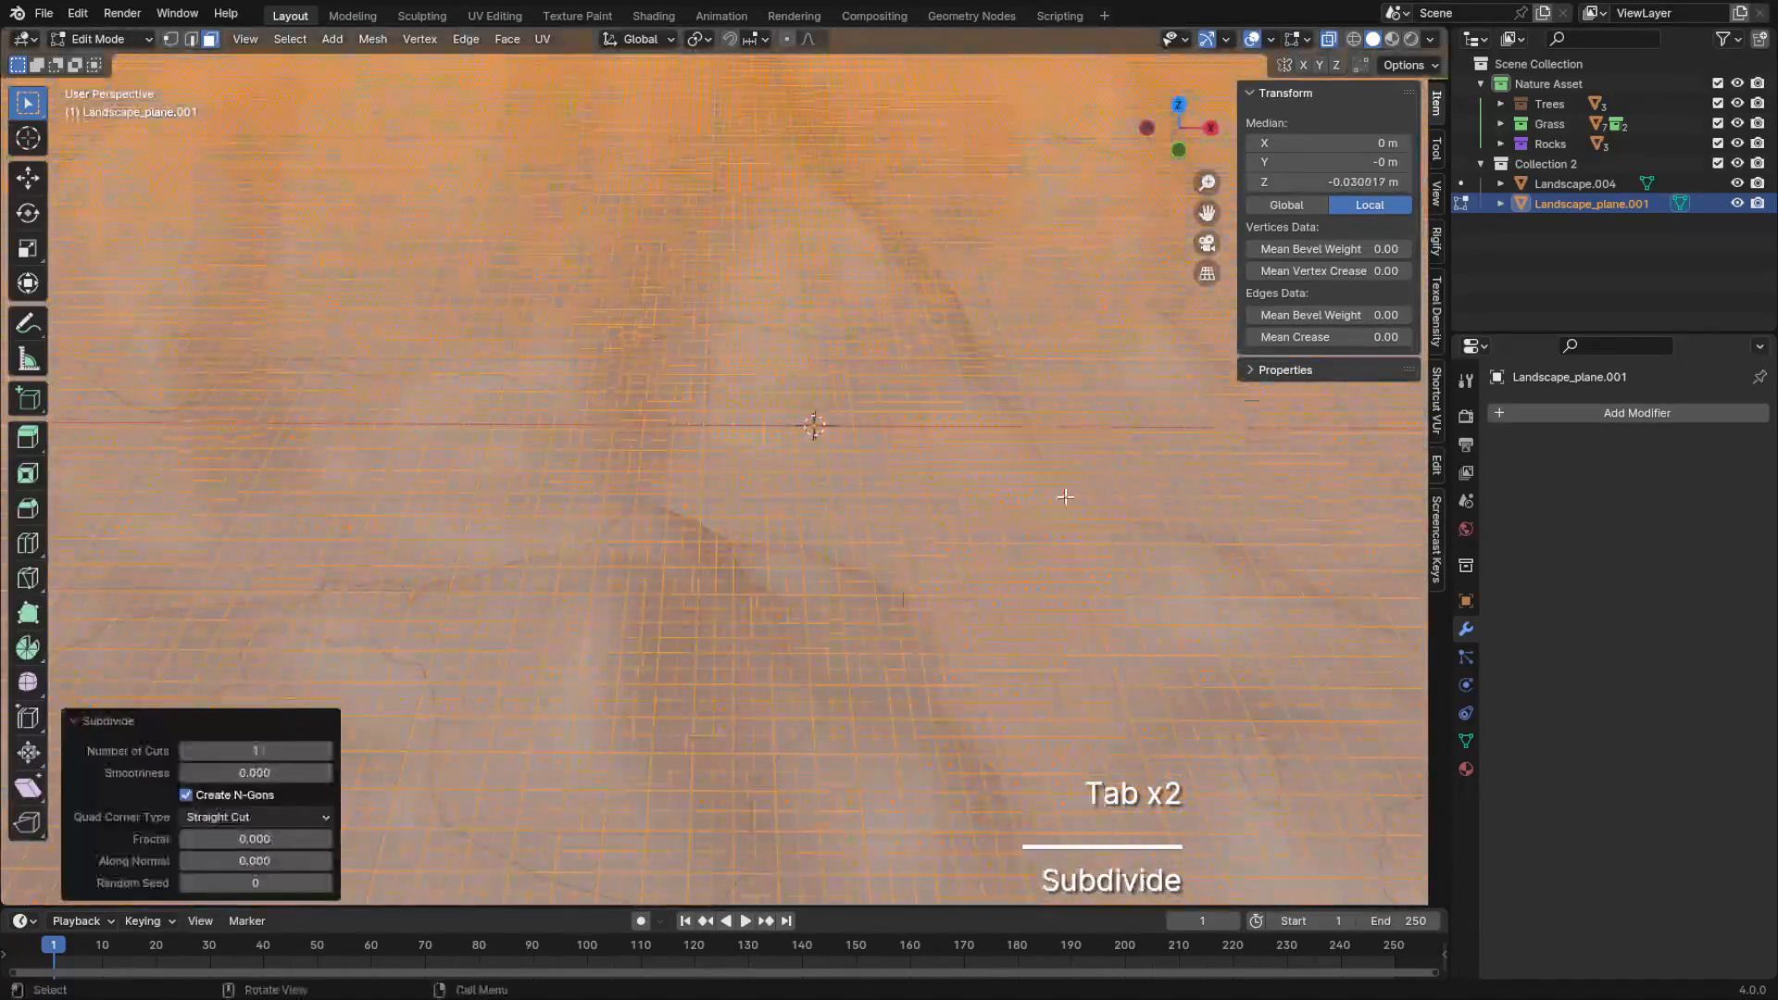
Circle-select the water plane's faces over the small pond behind the mountain, seen from the top in face mode
left_click(1180, 106)
scroll(996, 382, "up", 2)
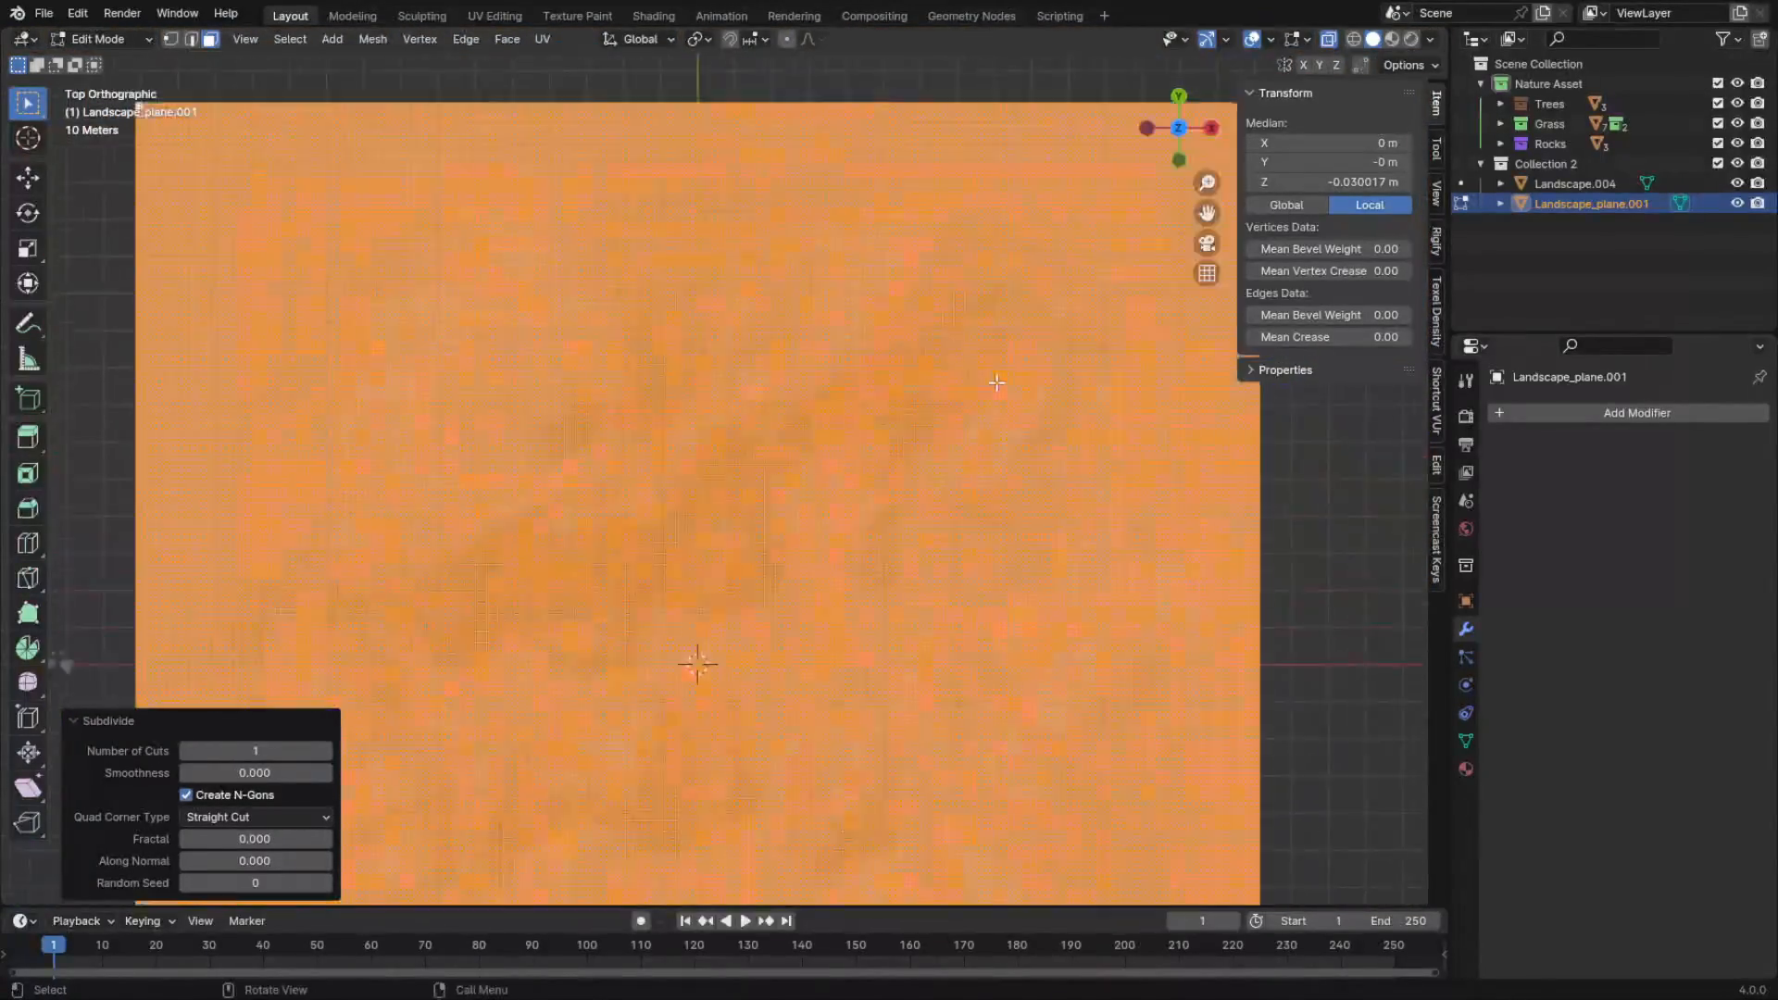
scroll(997, 382, "up", 3)
key("1")
middle_click_drag(995, 377, 837, 591, "shift")
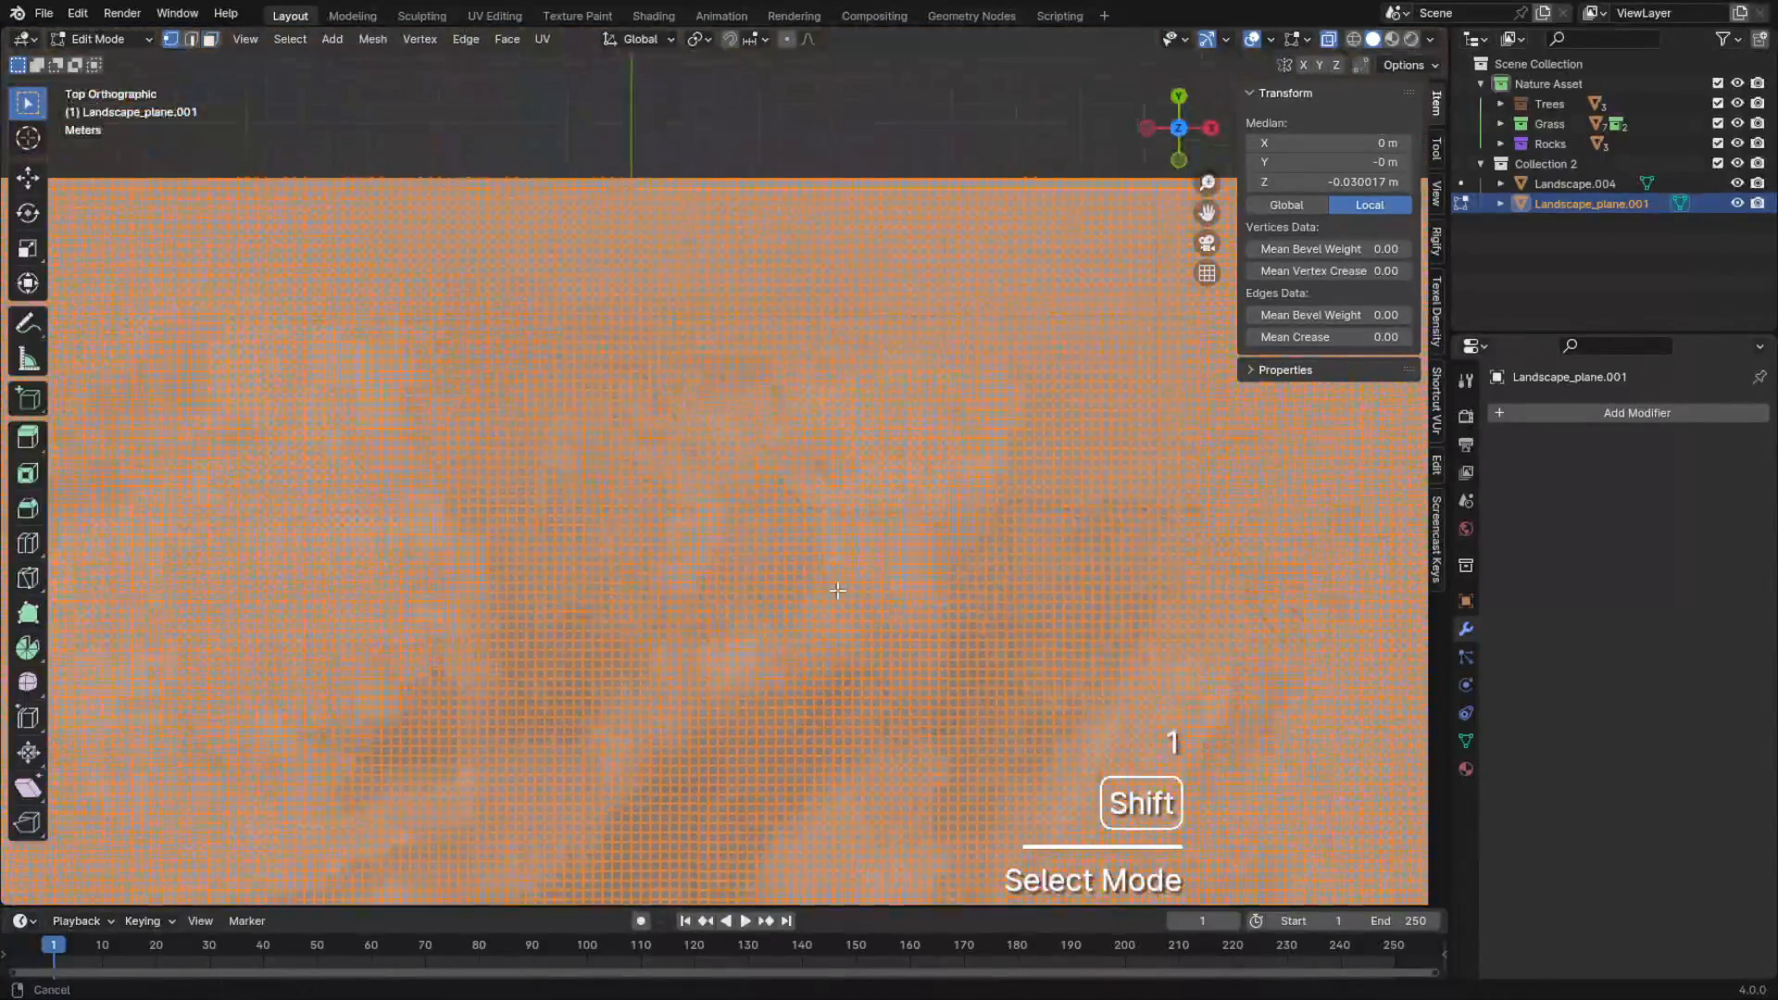
scroll(841, 554, "up", 5)
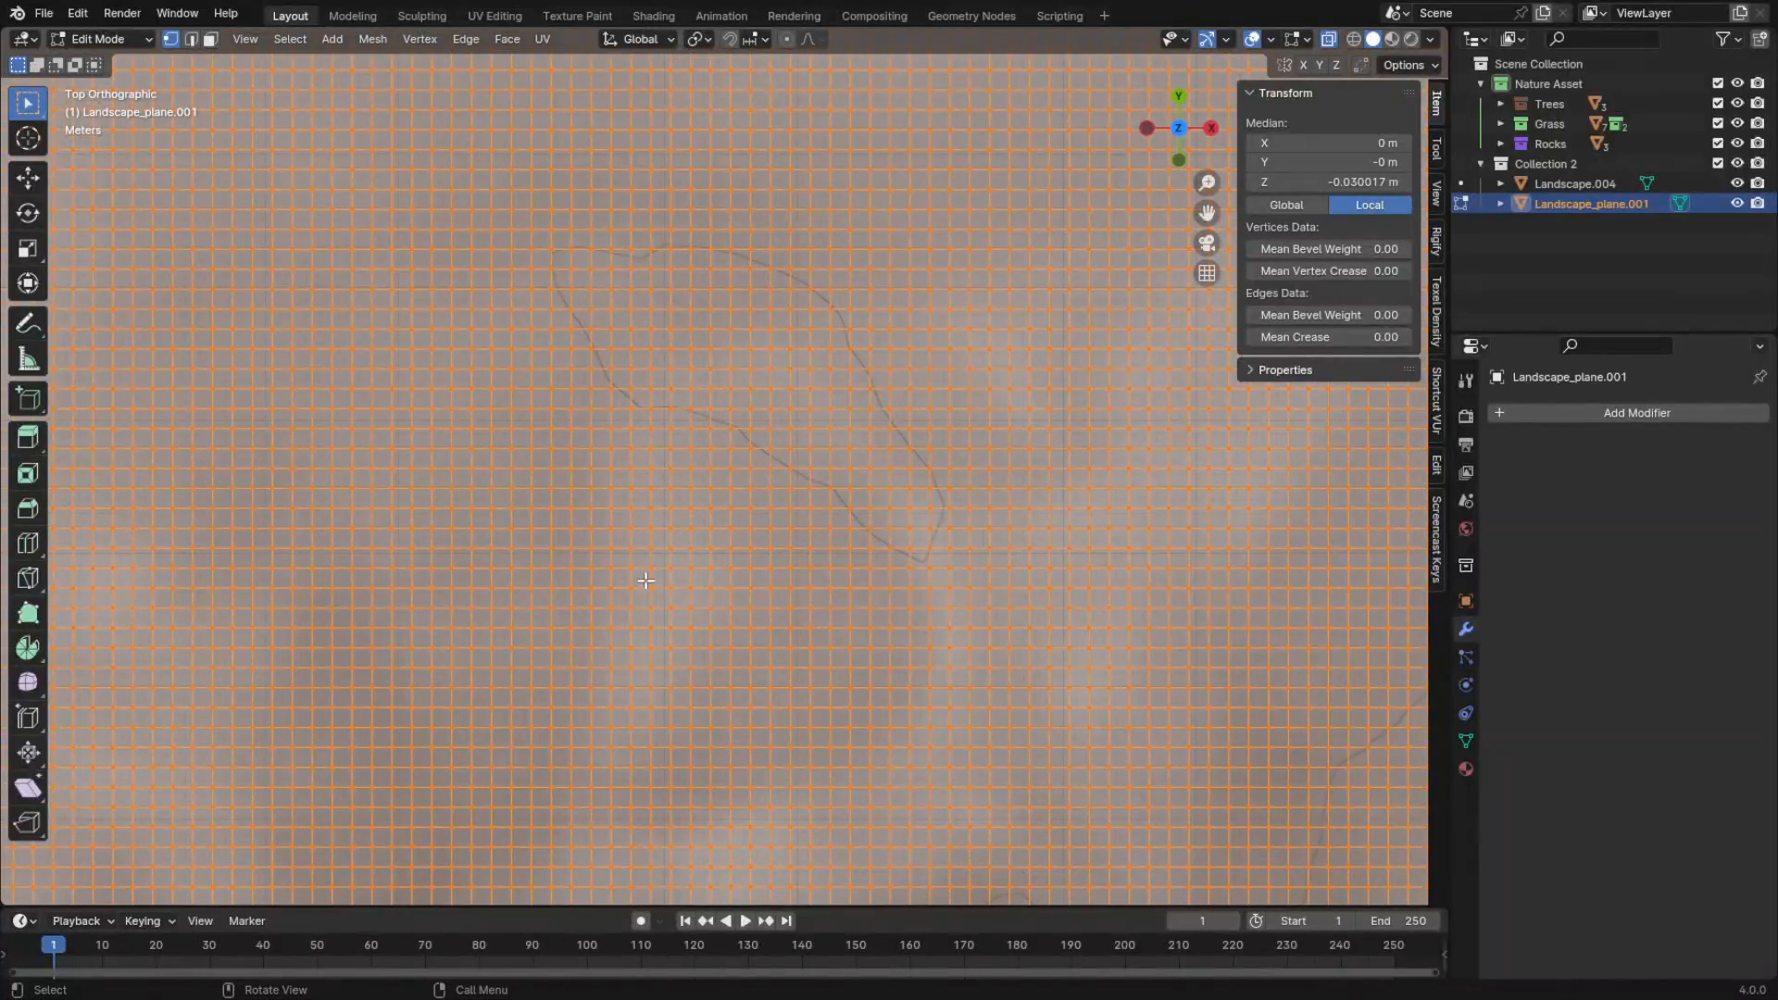
left_click(810, 525)
key("3")
key("c")
mouse_move(917, 544)
left_mouse_down()
mouse_move(603, 358)
mouse_move(732, 343)
left_mouse_up()
Extend the face selection with Circle Select along the mountain's foot and the lake's western and southern shoreline
scroll(730, 341, "down", 4)
middle_click_drag(730, 648, 926, 370, "shift")
key("c")
left_click_drag(1000, 70, 823, 457)
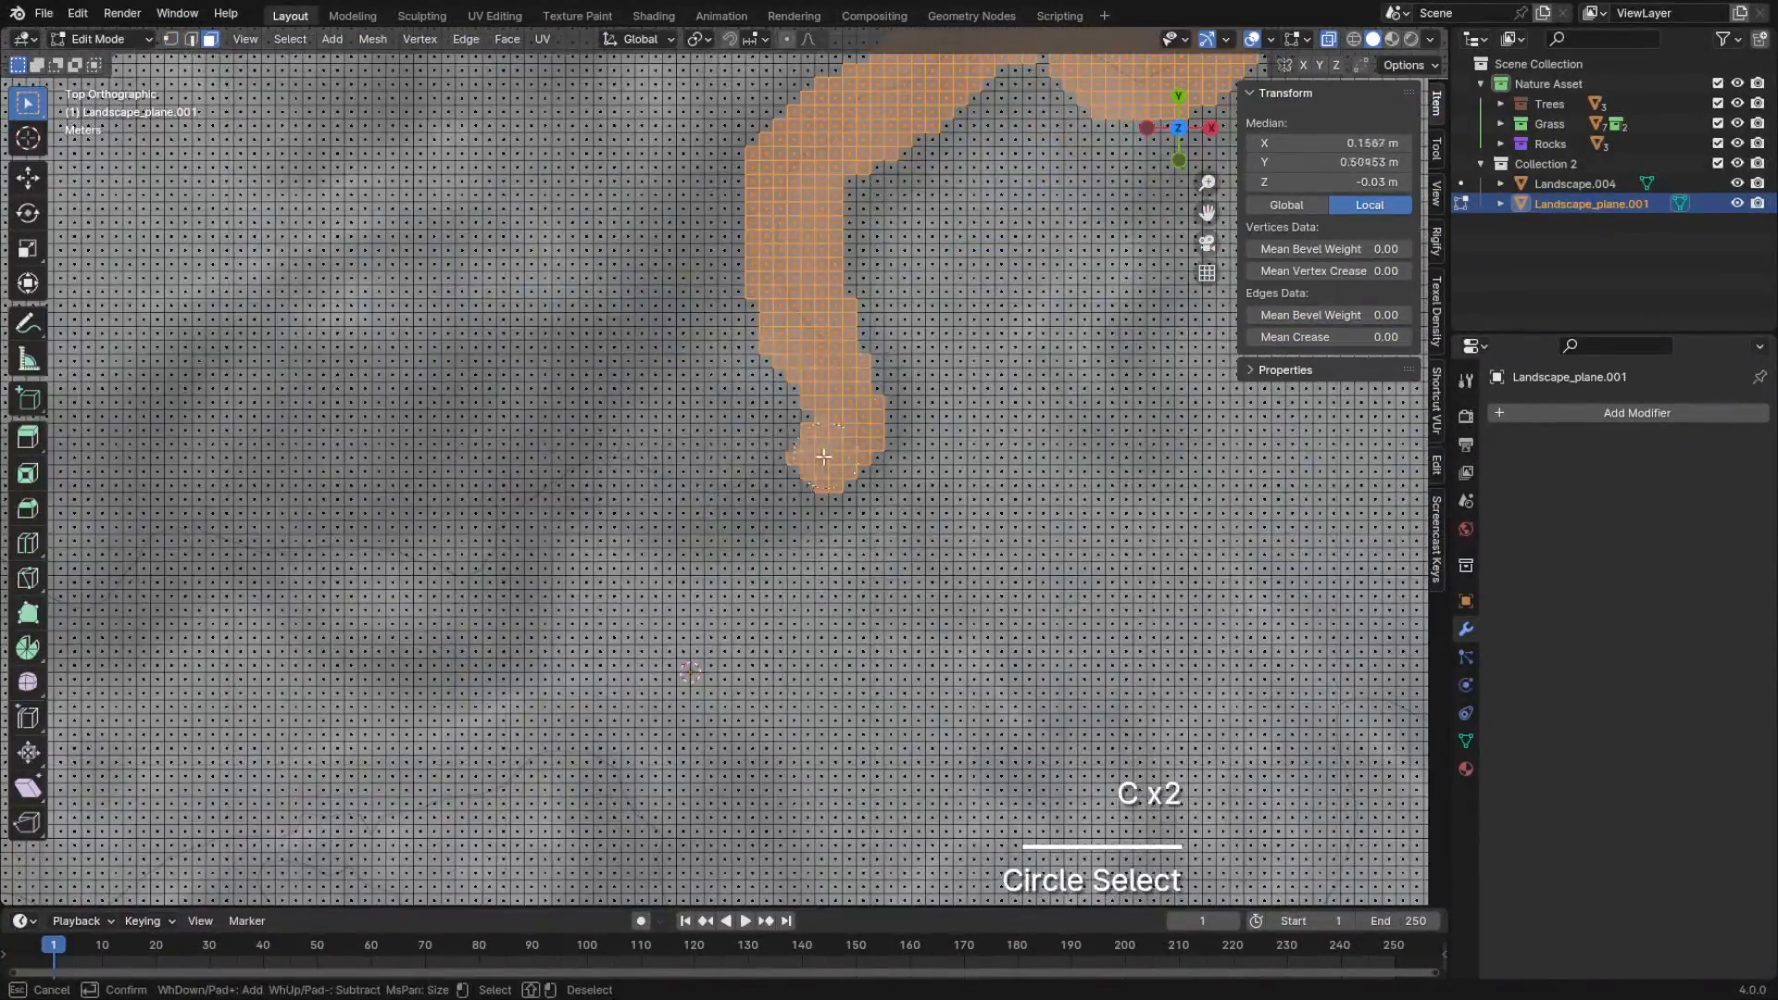
middle_click_drag(824, 456, 1315, 375, "shift")
key("c")
mouse_move(1241, 454)
left_mouse_down()
mouse_move(476, 397)
mouse_move(982, 717)
left_mouse_up()
scroll(787, 445, "up", 5)
key("c")
mouse_move(603, 546)
left_mouse_down()
mouse_move(921, 436)
mouse_move(989, 728)
mouse_move(639, 718)
left_mouse_up()
middle_click_drag(639, 718, 1042, 239, "shift")
key("c")
middle_click_drag(1010, 523, 435, 278, "shift")
left_click_drag(436, 278, 913, 516)
middle_click_drag(1288, 639, 898, 380, "shift")
key("c")
left_click_drag(898, 380, 807, 549)
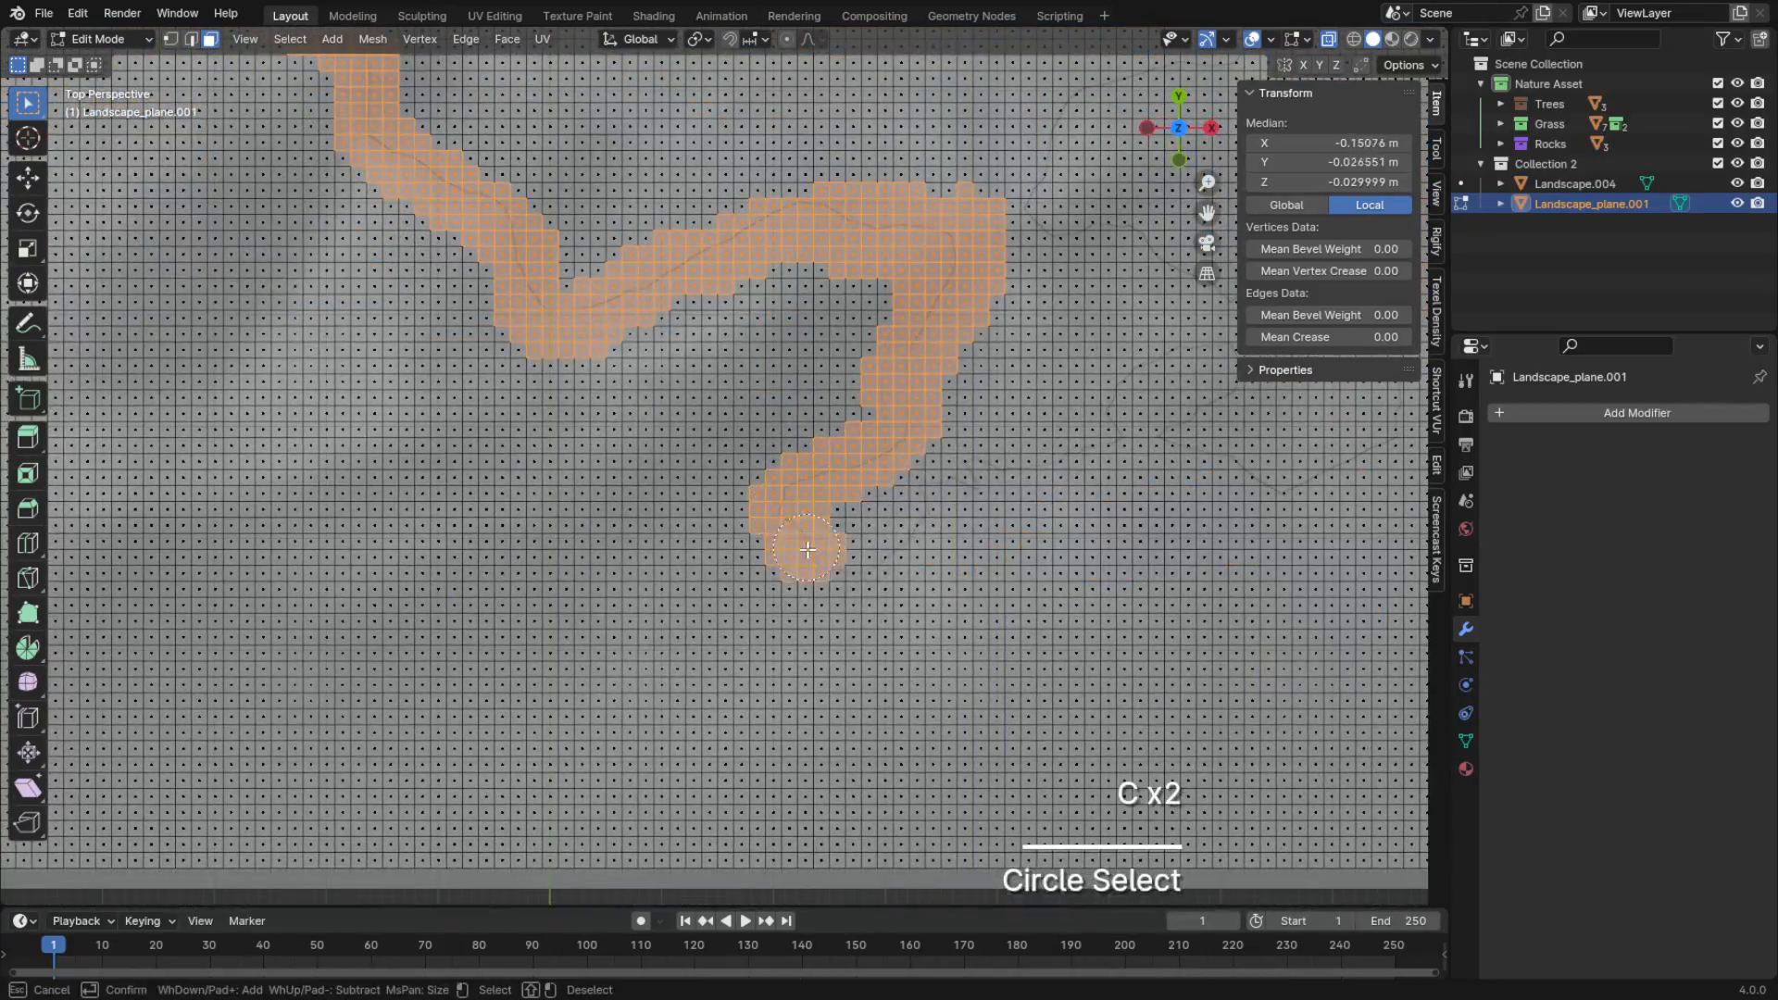
Continue circle-selecting faces along the lake's remaining shoreline up to its northeastern basin
key("c")
left_click_drag(565, 547, 1053, 397)
middle_click_drag(1052, 398, 889, 630, "shift")
left_click_drag(889, 630, 973, 131)
key("c")
key("c")
left_click_drag(574, 787, 1124, 297)
key("c")
key("c")
left_click_drag(1310, 833, 924, 433)
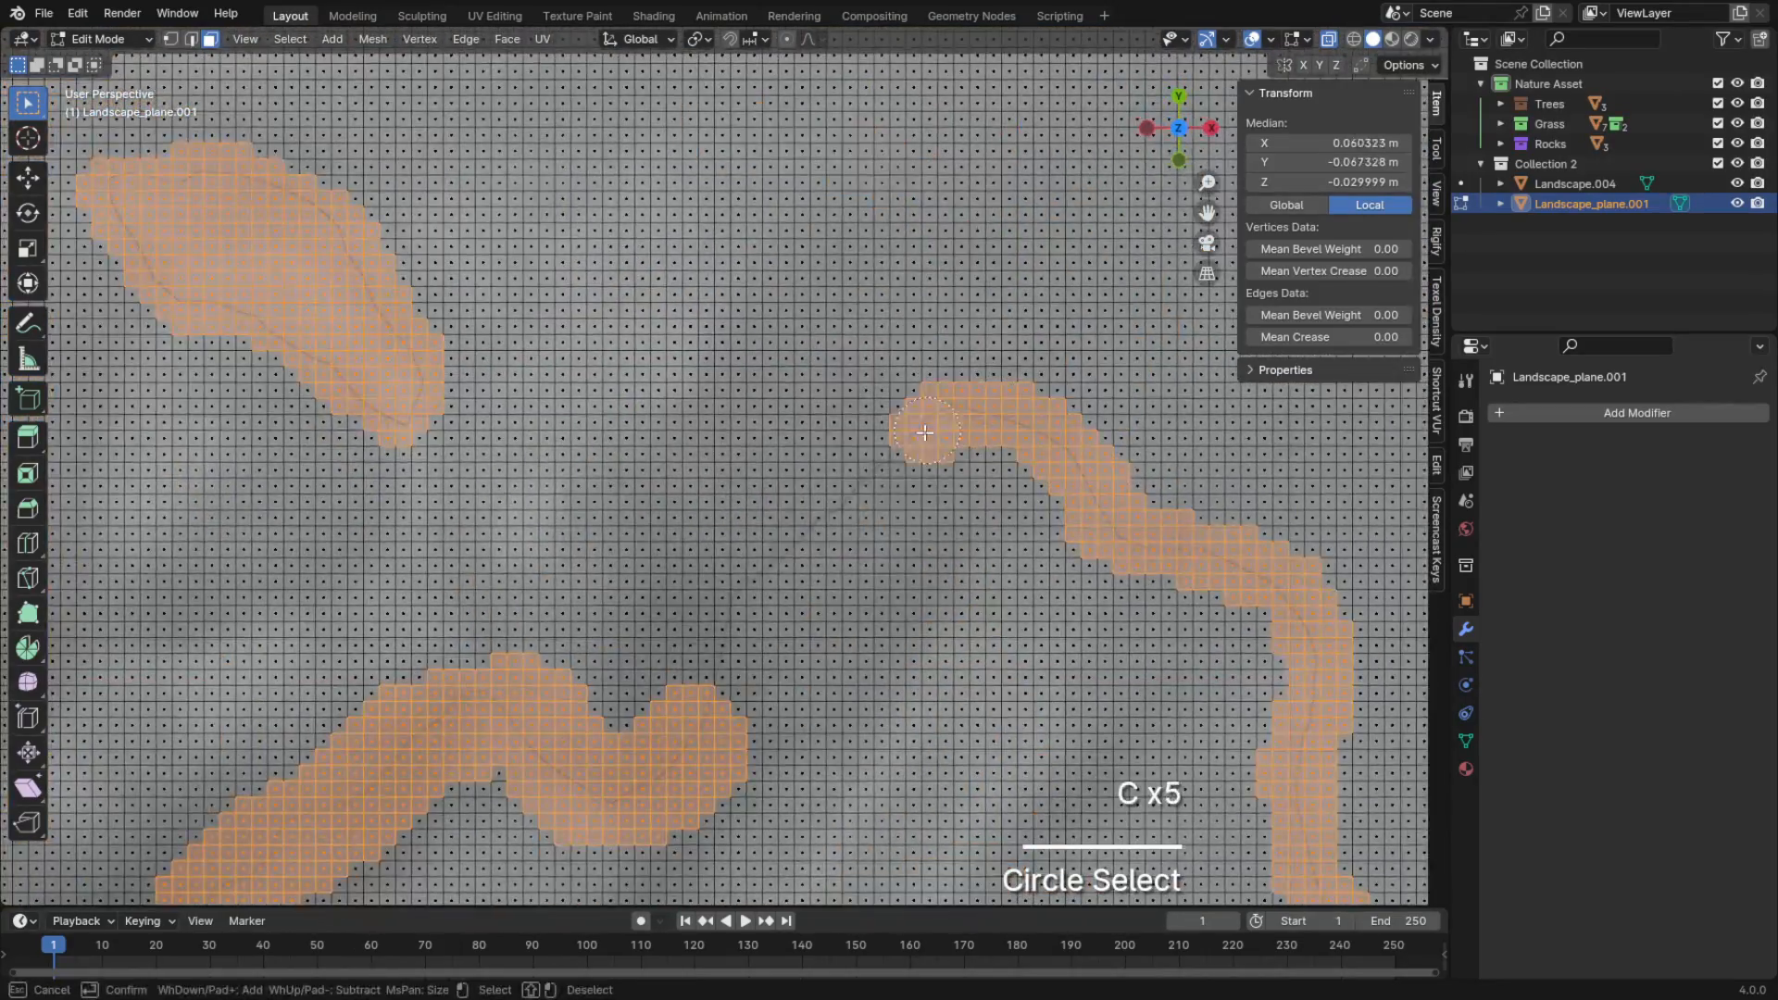
right_click(924, 433)
Fill the face selection inside the lake outline and its western inlets with Circle Select
middle_click_drag(555, 389, 972, 519, "shift")
scroll(787, 500, "up", 4)
key("c")
mouse_move(672, 519)
left_mouse_down()
mouse_move(702, 580)
mouse_move(858, 496)
mouse_move(817, 338)
mouse_move(935, 255)
left_mouse_up()
scroll(628, 585, "down", 12)
key("c")
scroll(993, 405, "up", 2)
key("c")
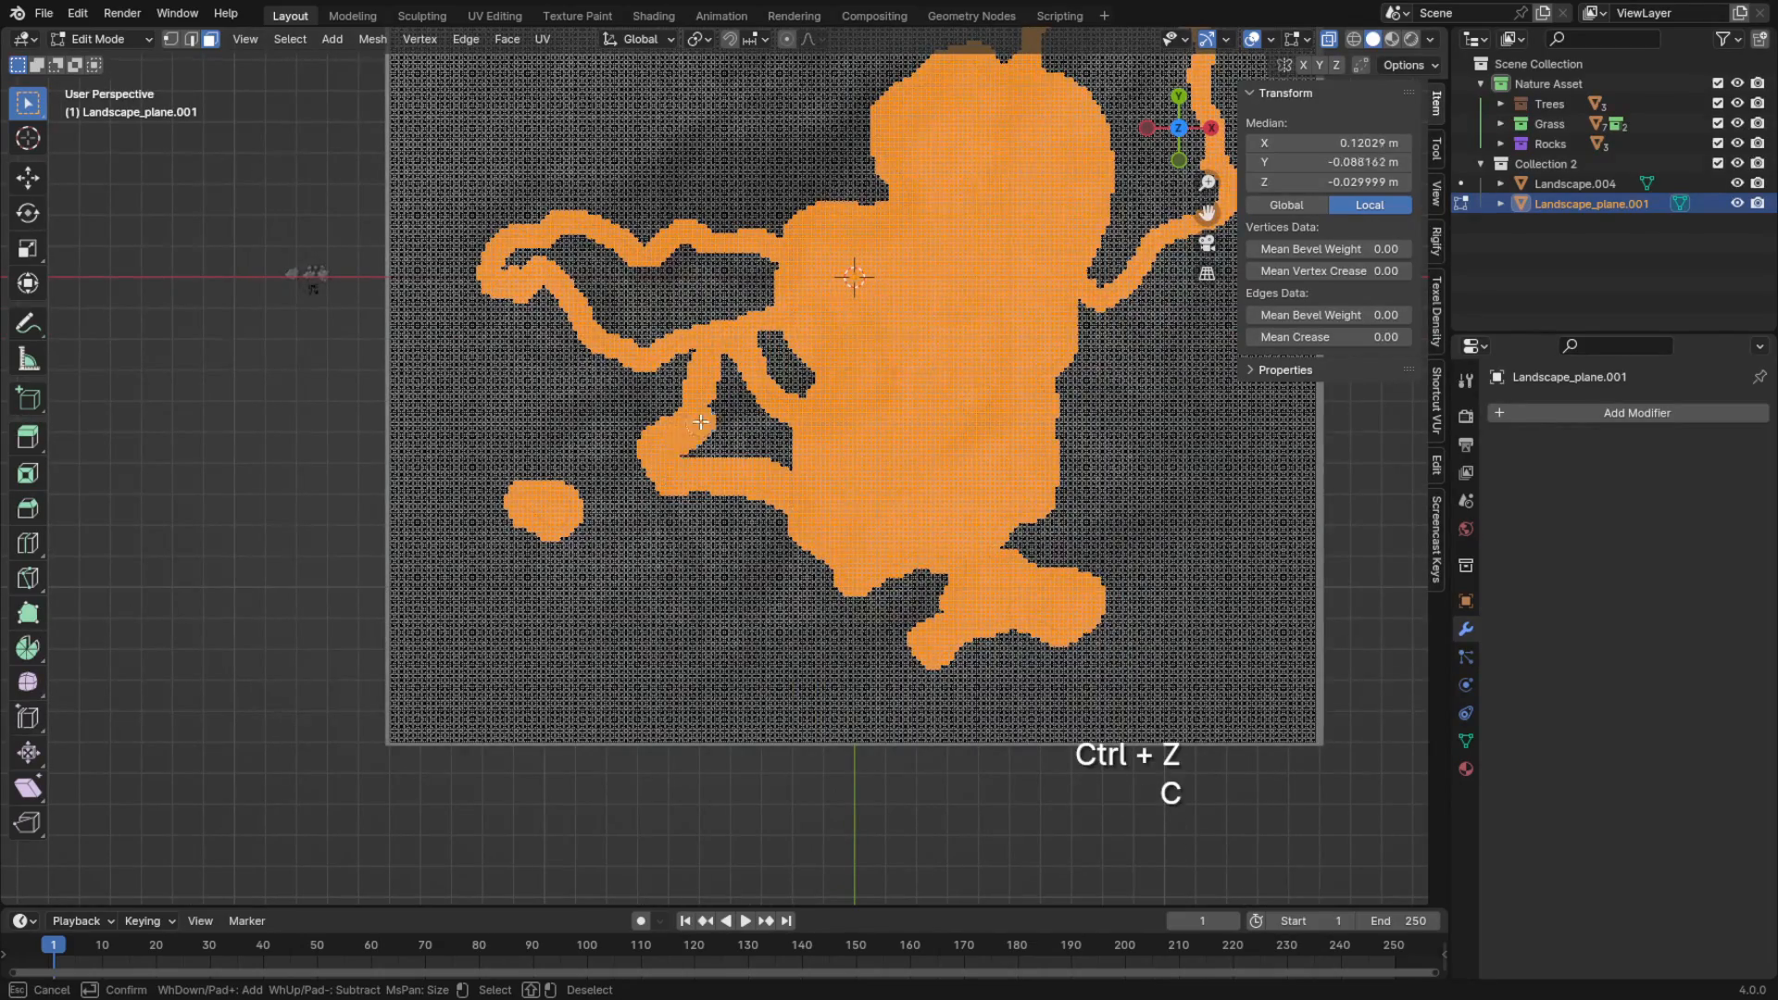
left_click_drag(700, 422, 735, 376)
middle_click_drag(736, 376, 834, 556, "shift")
left_click_drag(691, 544, 593, 491)
middle_click_drag(973, 435, 647, 634, "shift")
key("c")
left_click_drag(893, 602, 1024, 416)
Separate the selected lake faces into their own object and return to Object Mode with the sidebar hidden
middle_click_drag(908, 649, 902, 429)
key("p")
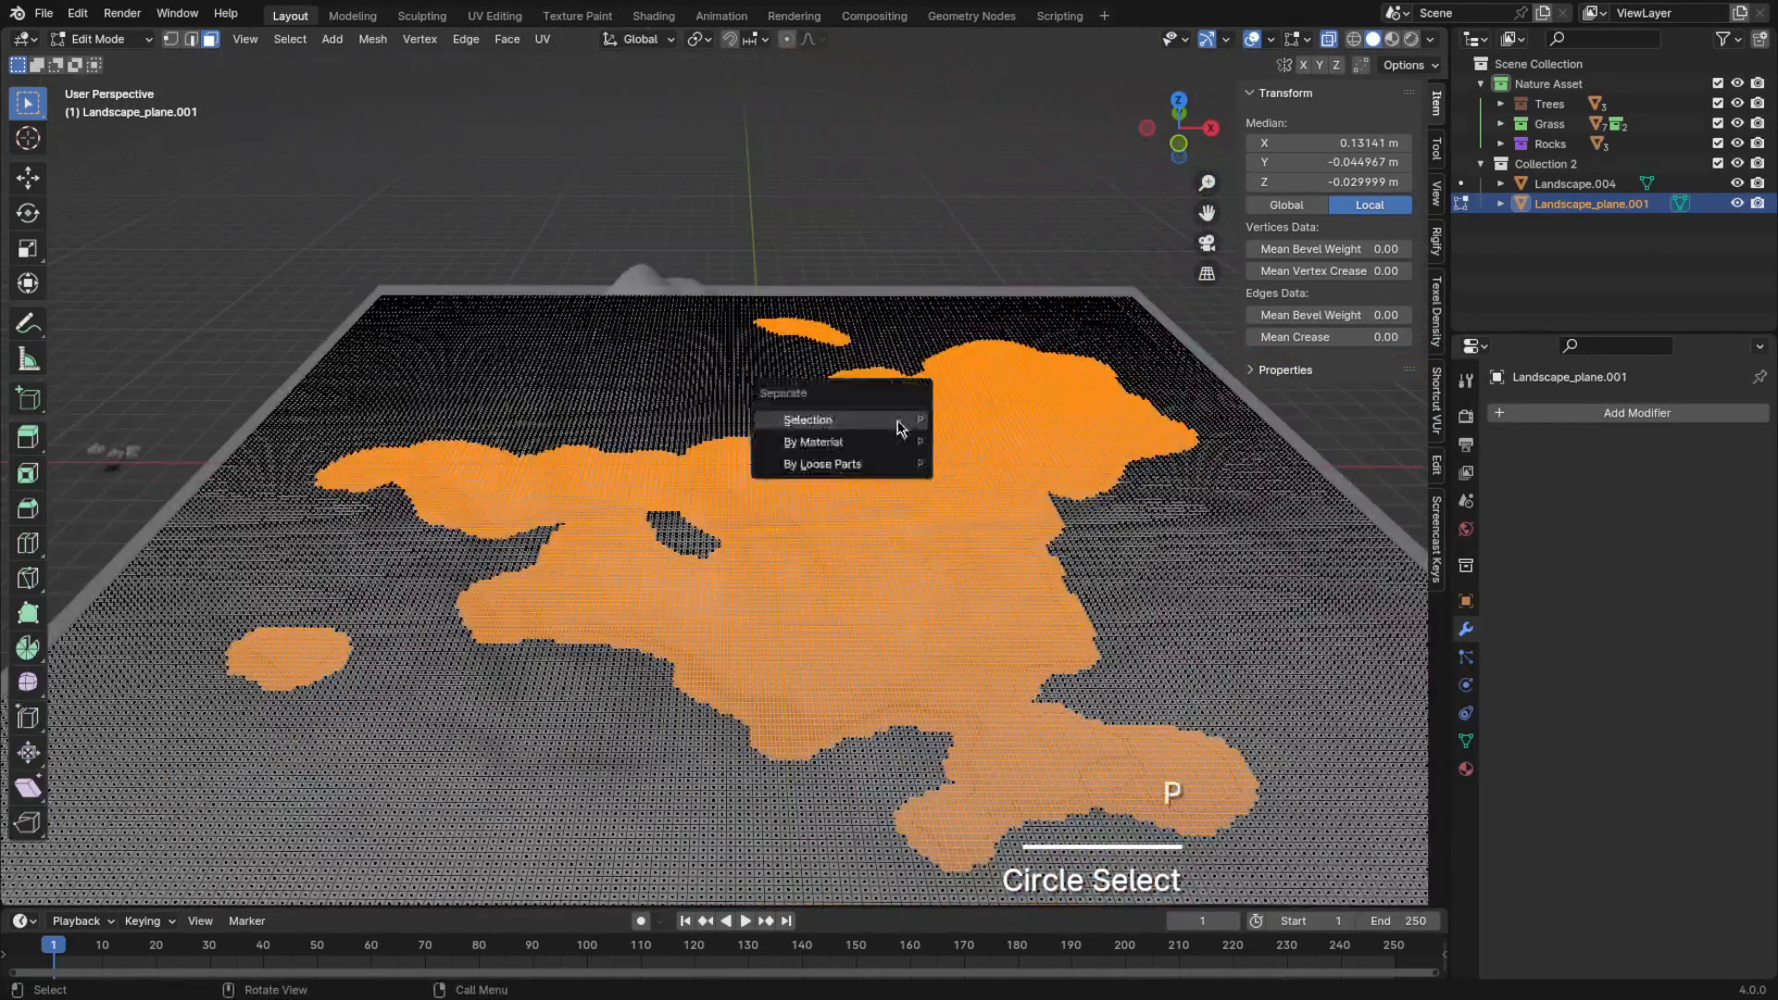
left_click(898, 421)
key("Tab")
scroll(1063, 340, "down", 4)
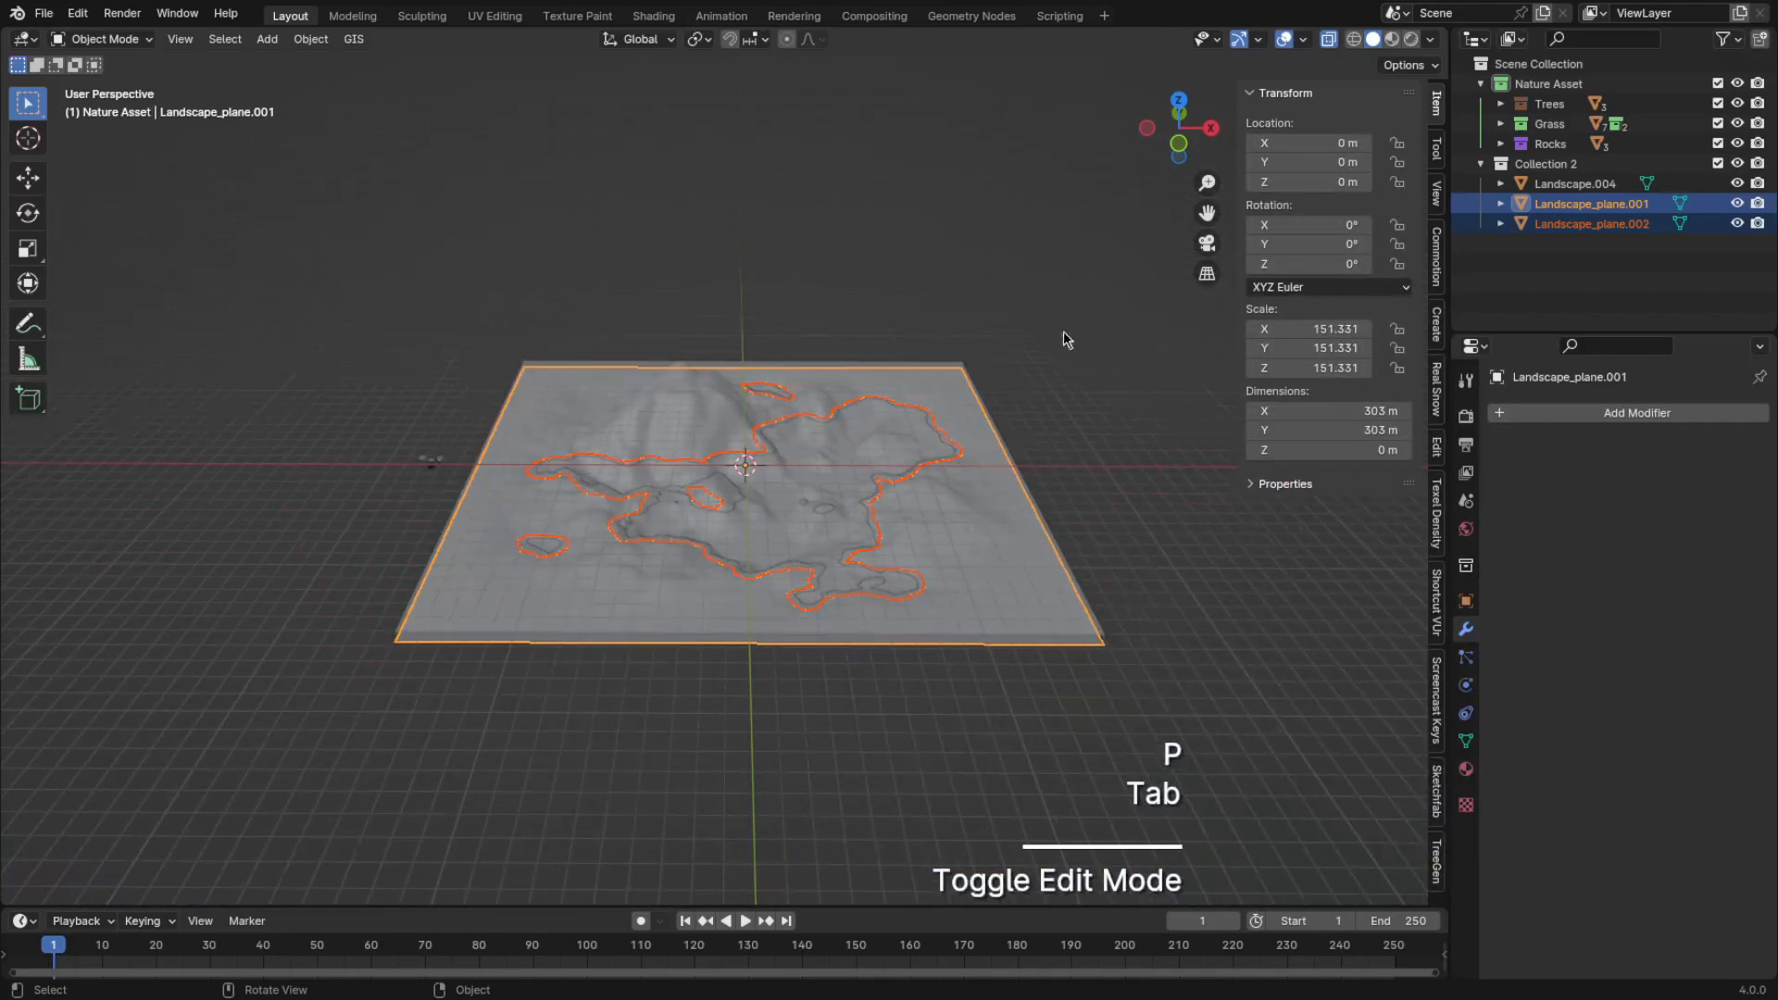
key("n")
Turn off X-ray and delete the leftover outer part of the water plane
left_click(997, 478)
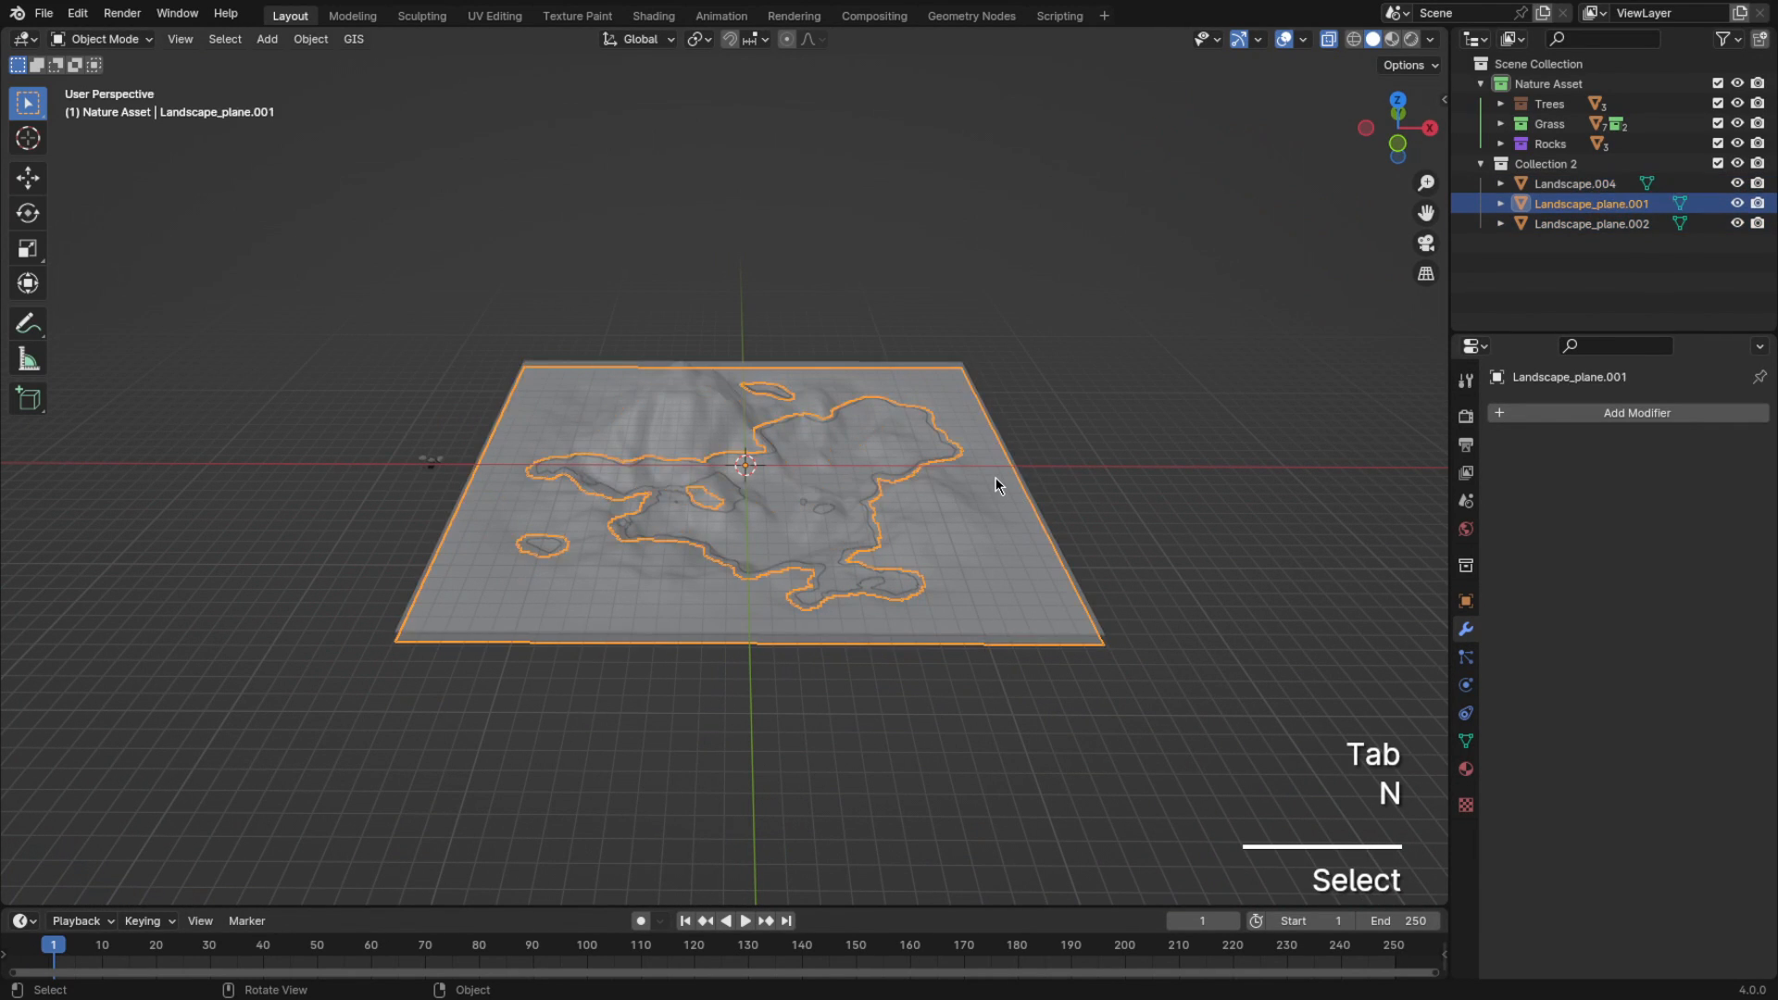
key("g")
left_click(1346, 46)
left_click(1332, 40)
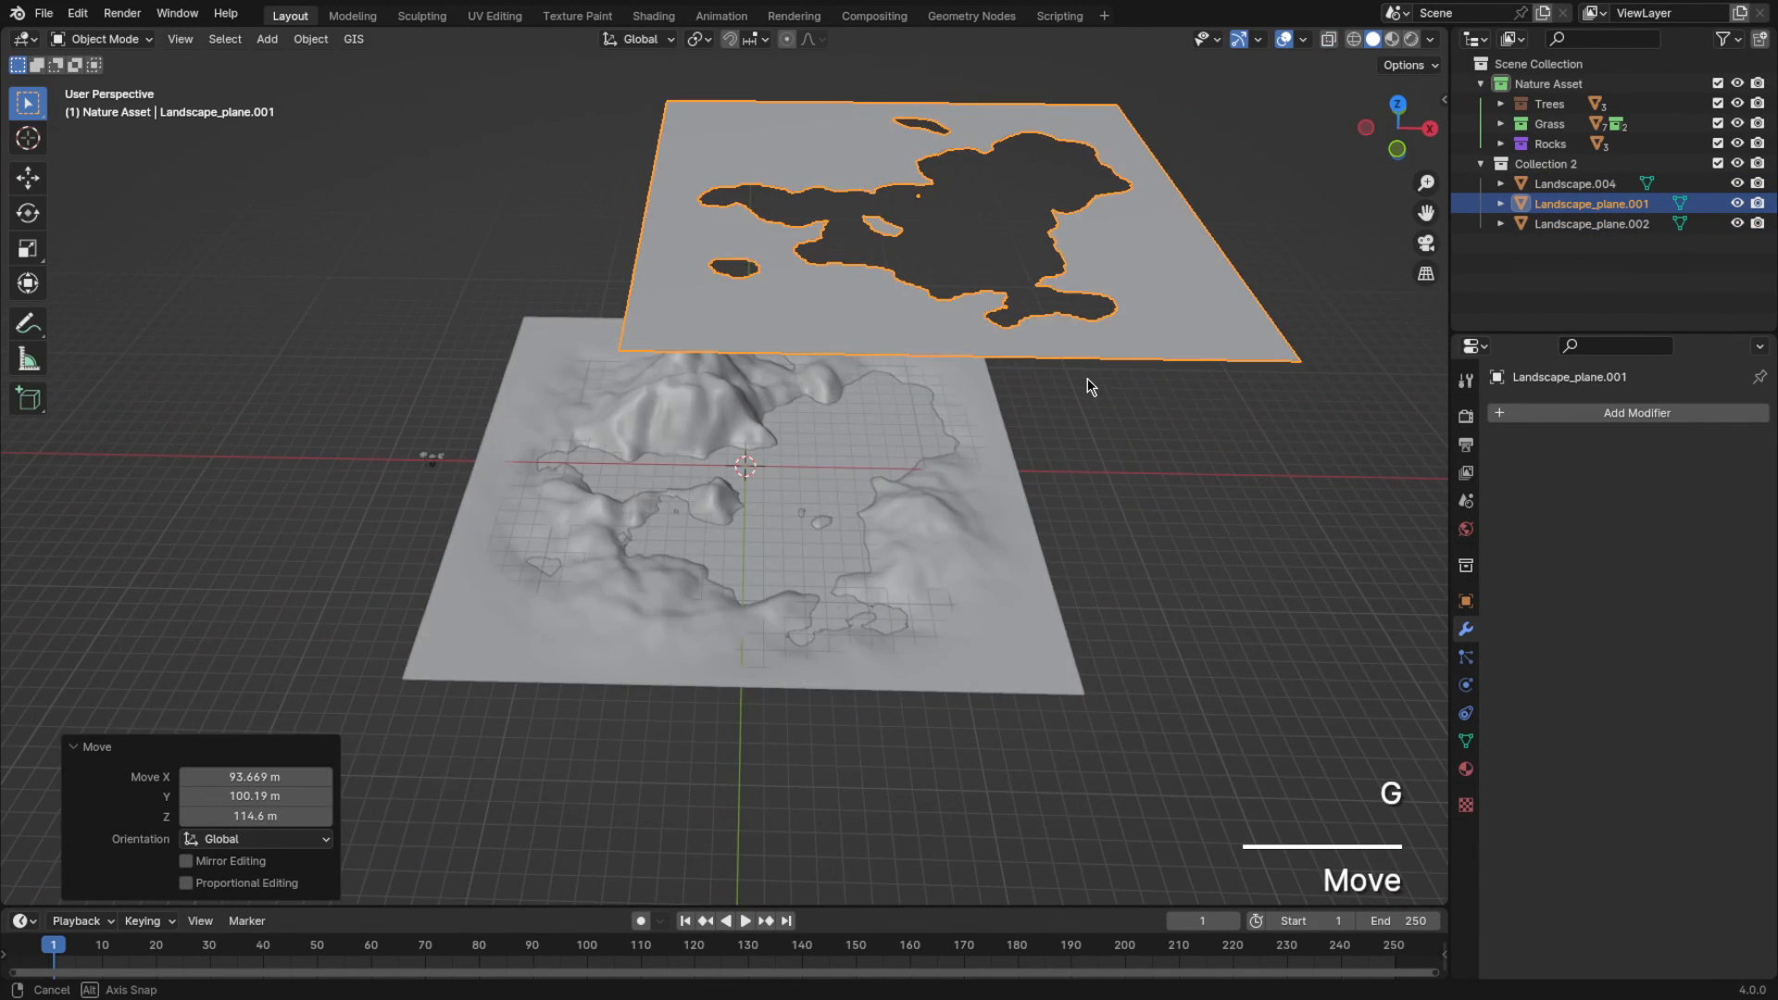
mouse_move(1088, 380)
middle_mouse_down()
mouse_move(1075, 389)
mouse_move(1101, 382)
middle_mouse_up()
key("x")
left_click(1101, 387)
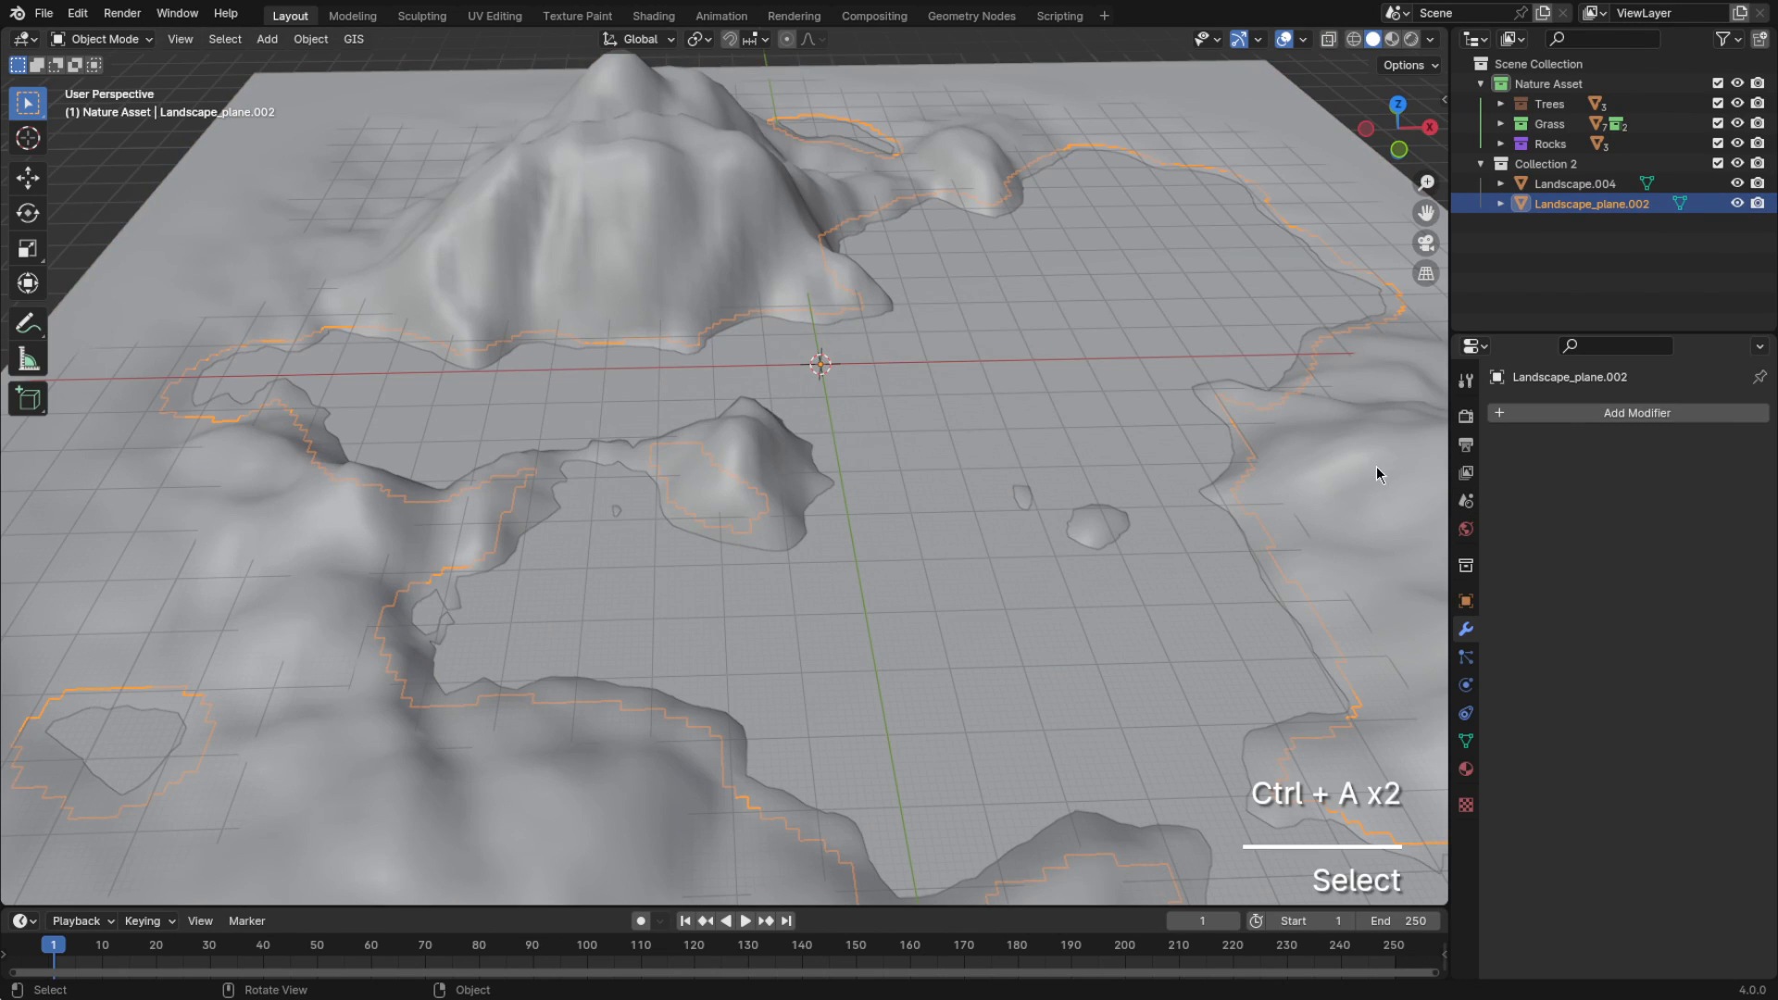
Add a Displace modifier to the remaining lake-shaped water plane
left_click(1562, 422)
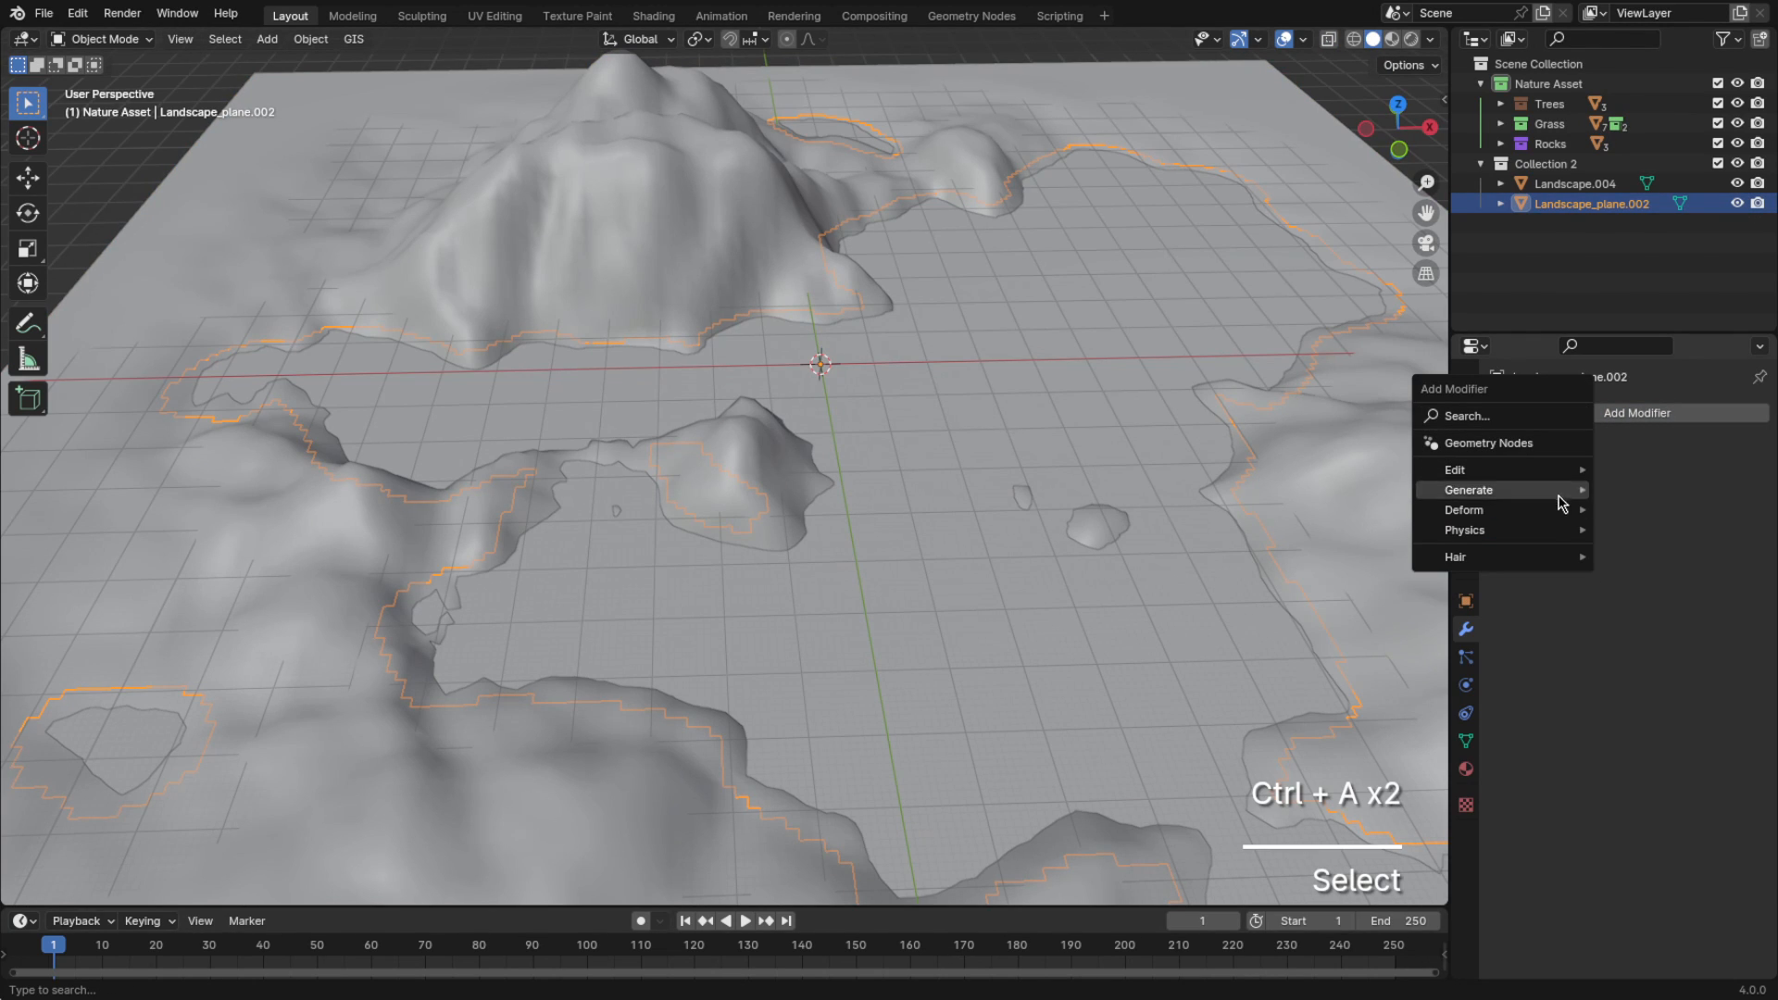
mouse_move(1559, 508)
left_click(1620, 567)
middle_click_drag(1268, 562, 1272, 524)
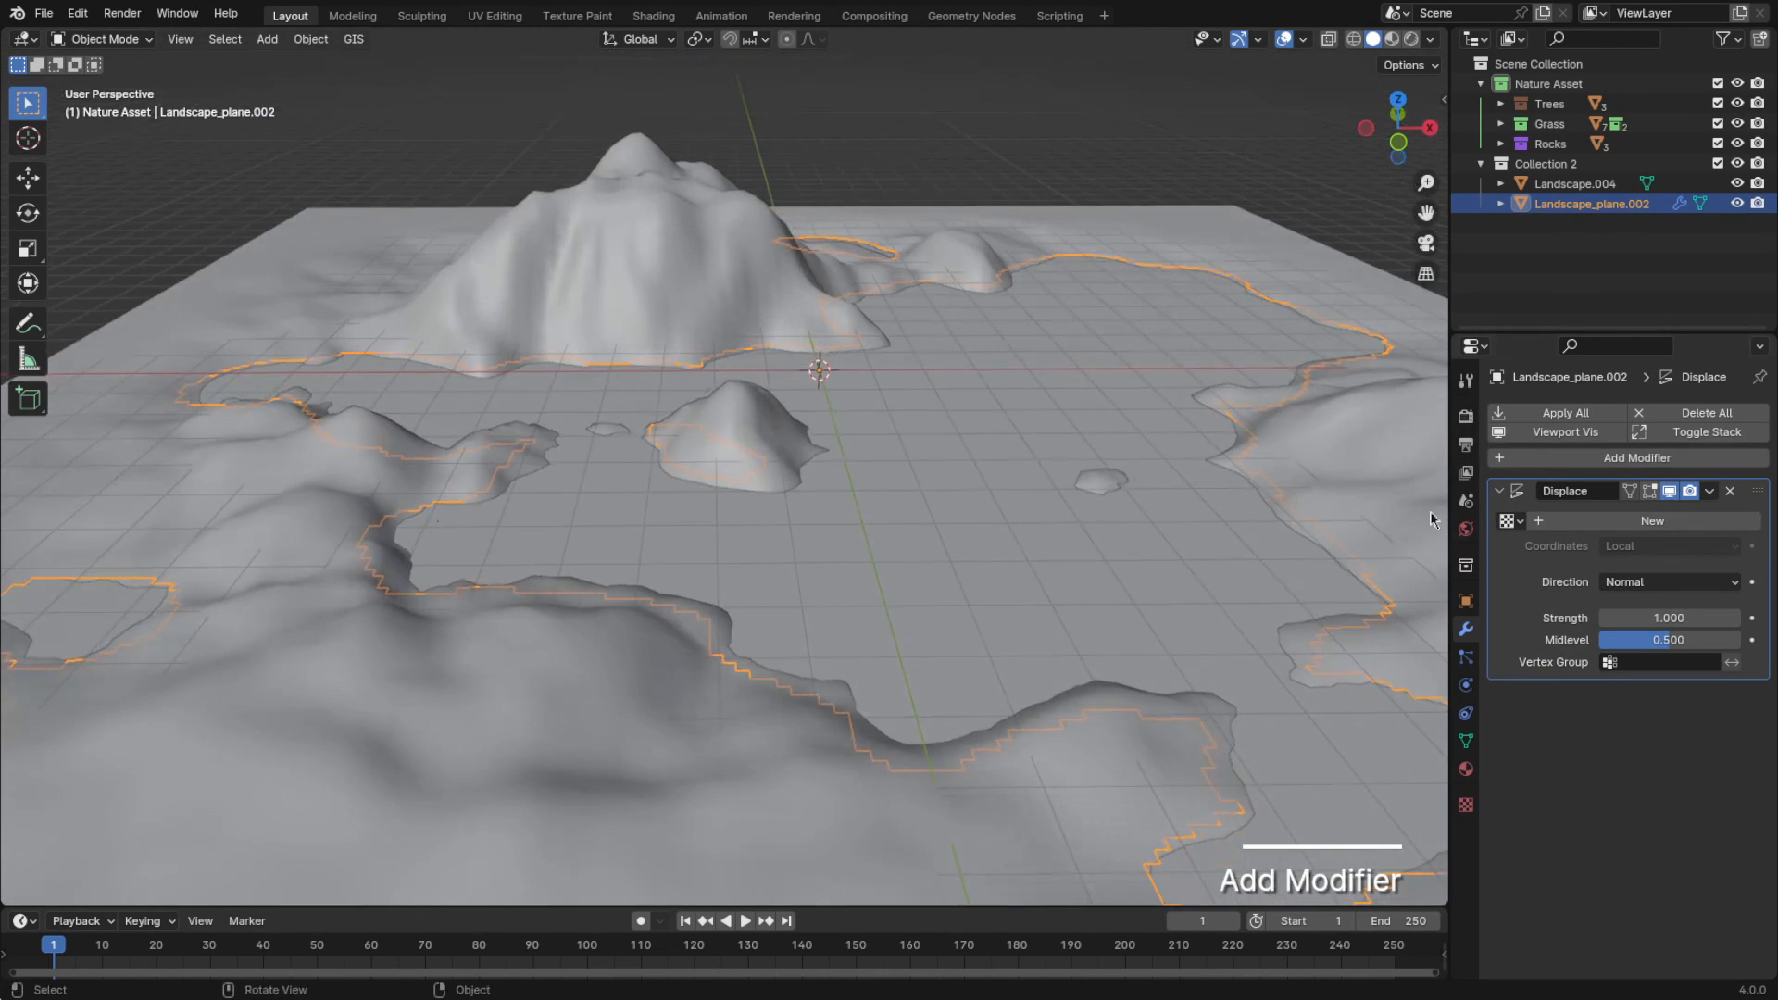
Create a new Clouds texture for the water's Displace modifier and set its size to 4
left_click(1573, 522)
left_click(1752, 521)
left_click(1658, 472)
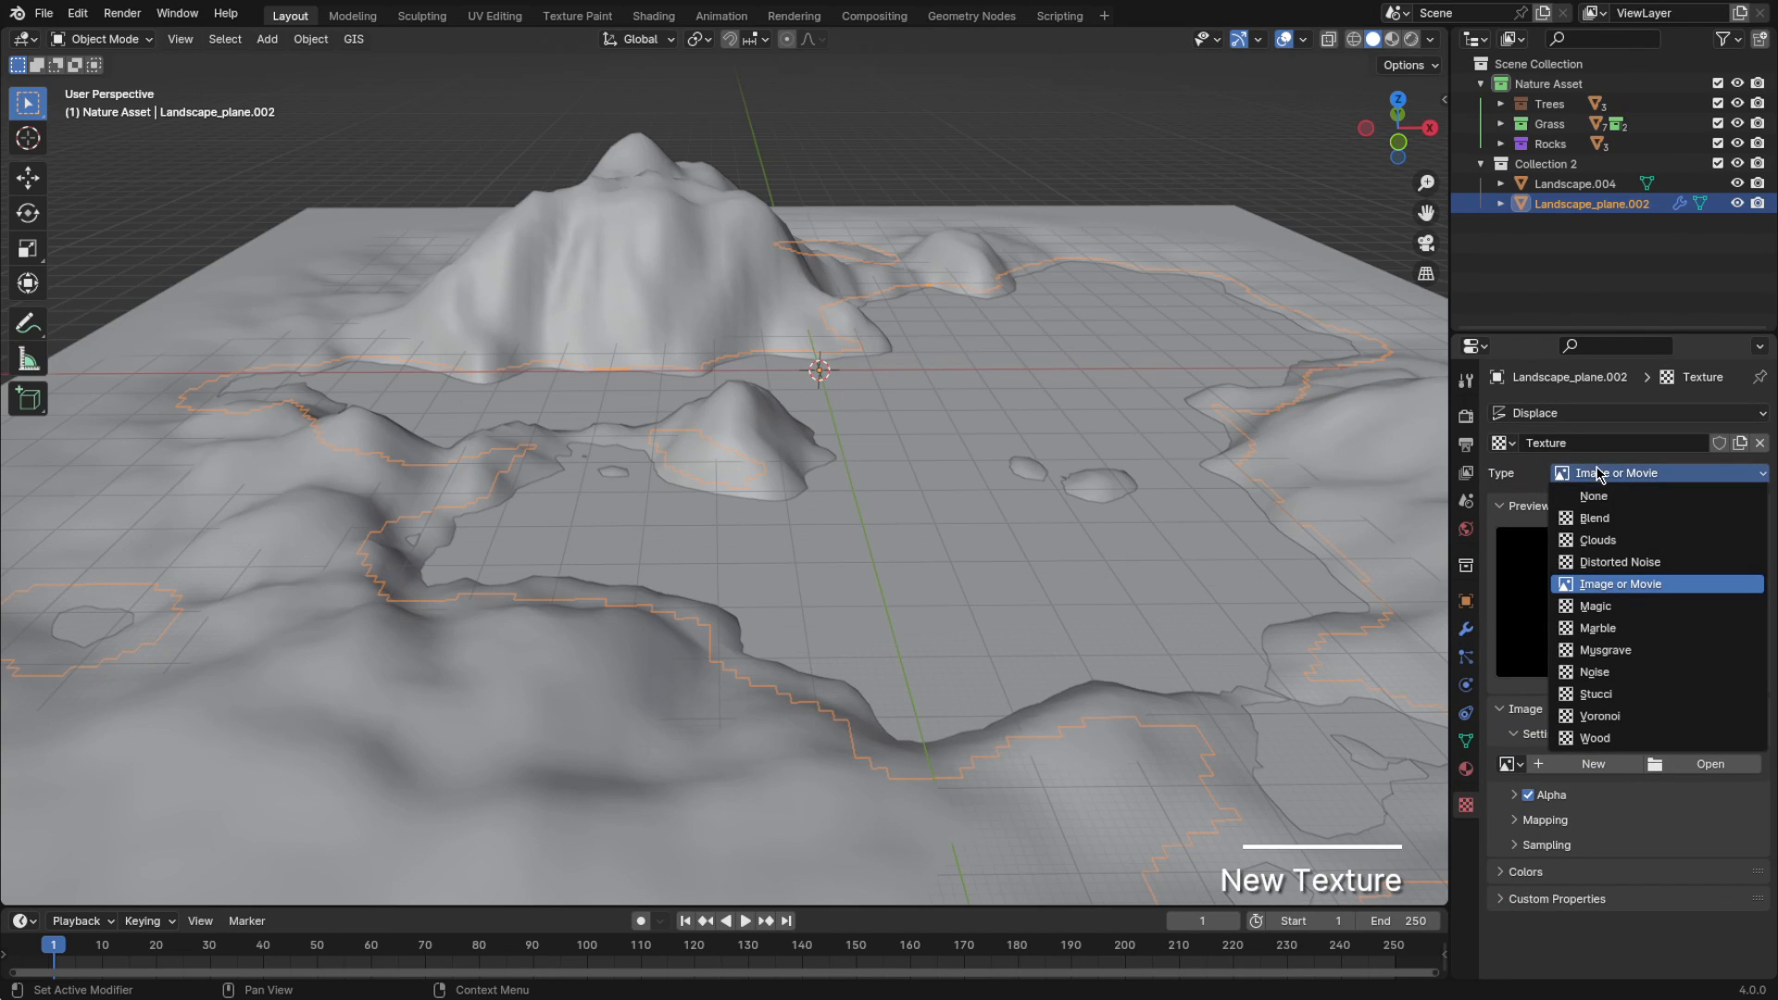
left_click(1589, 521)
middle_click_drag(1284, 485, 1280, 519)
left_click_drag(1628, 828, 1714, 827)
type("4")
key("Return")
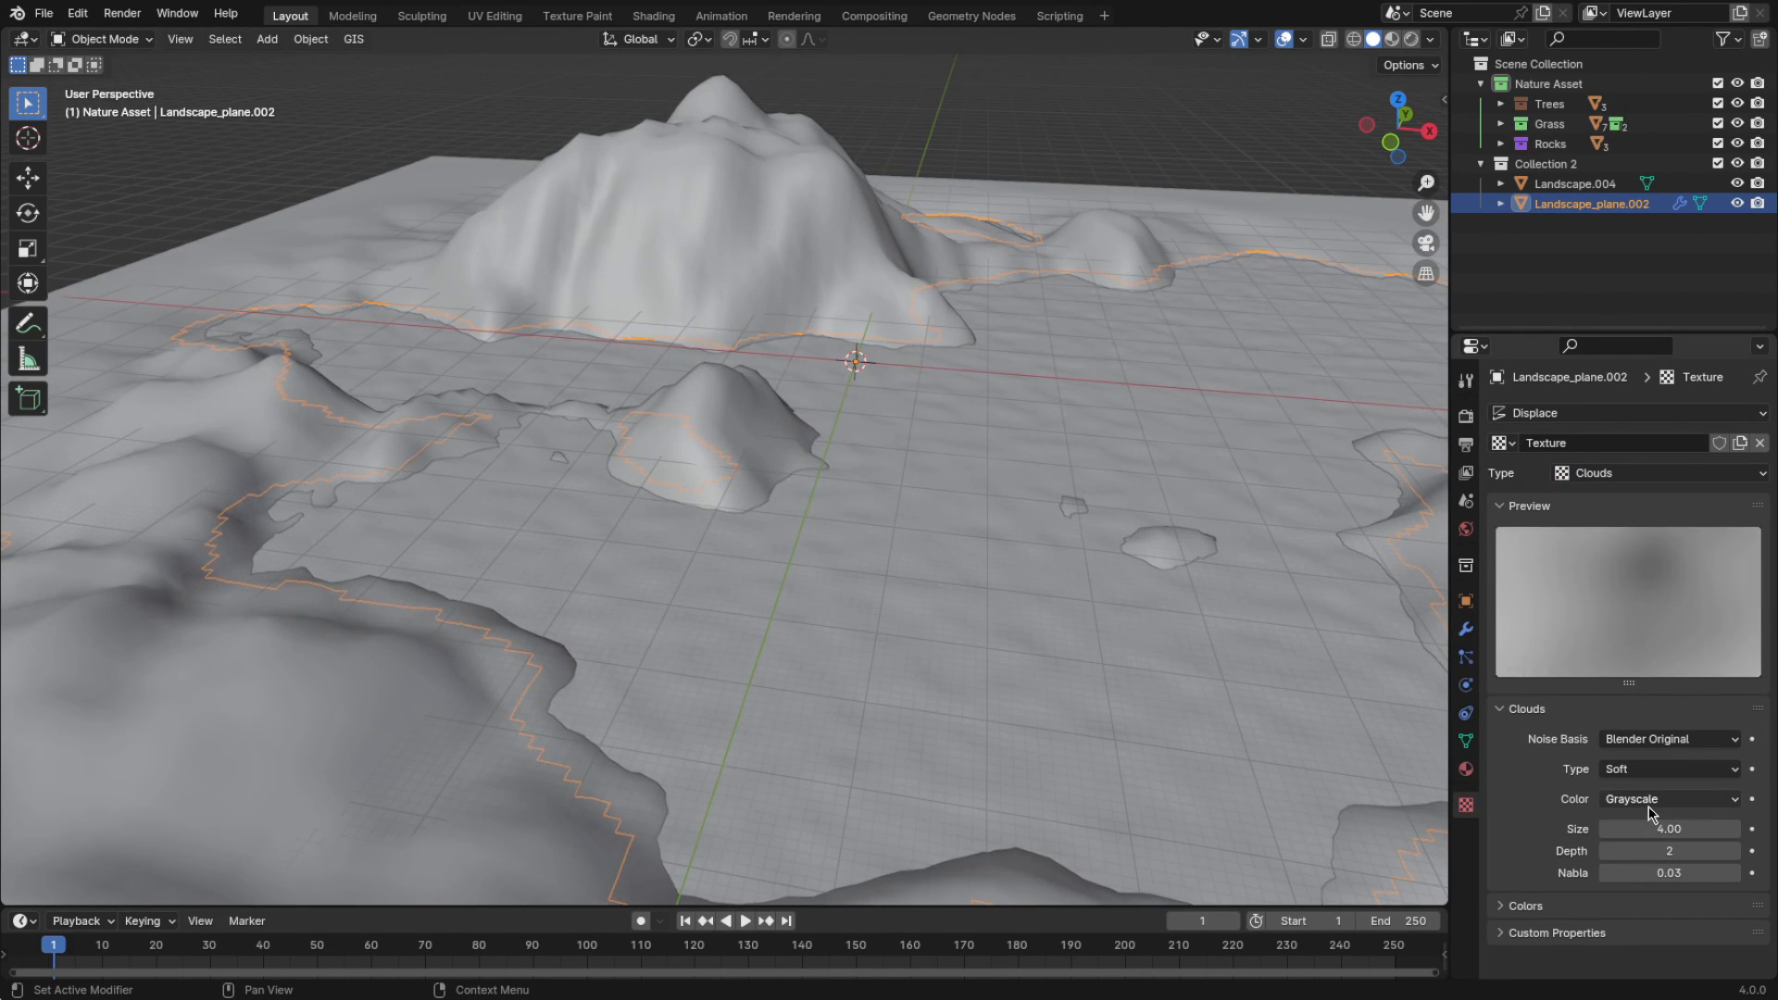
Add a Decimate modifier to the water plane beneath its Displace modifier
left_click(1466, 629)
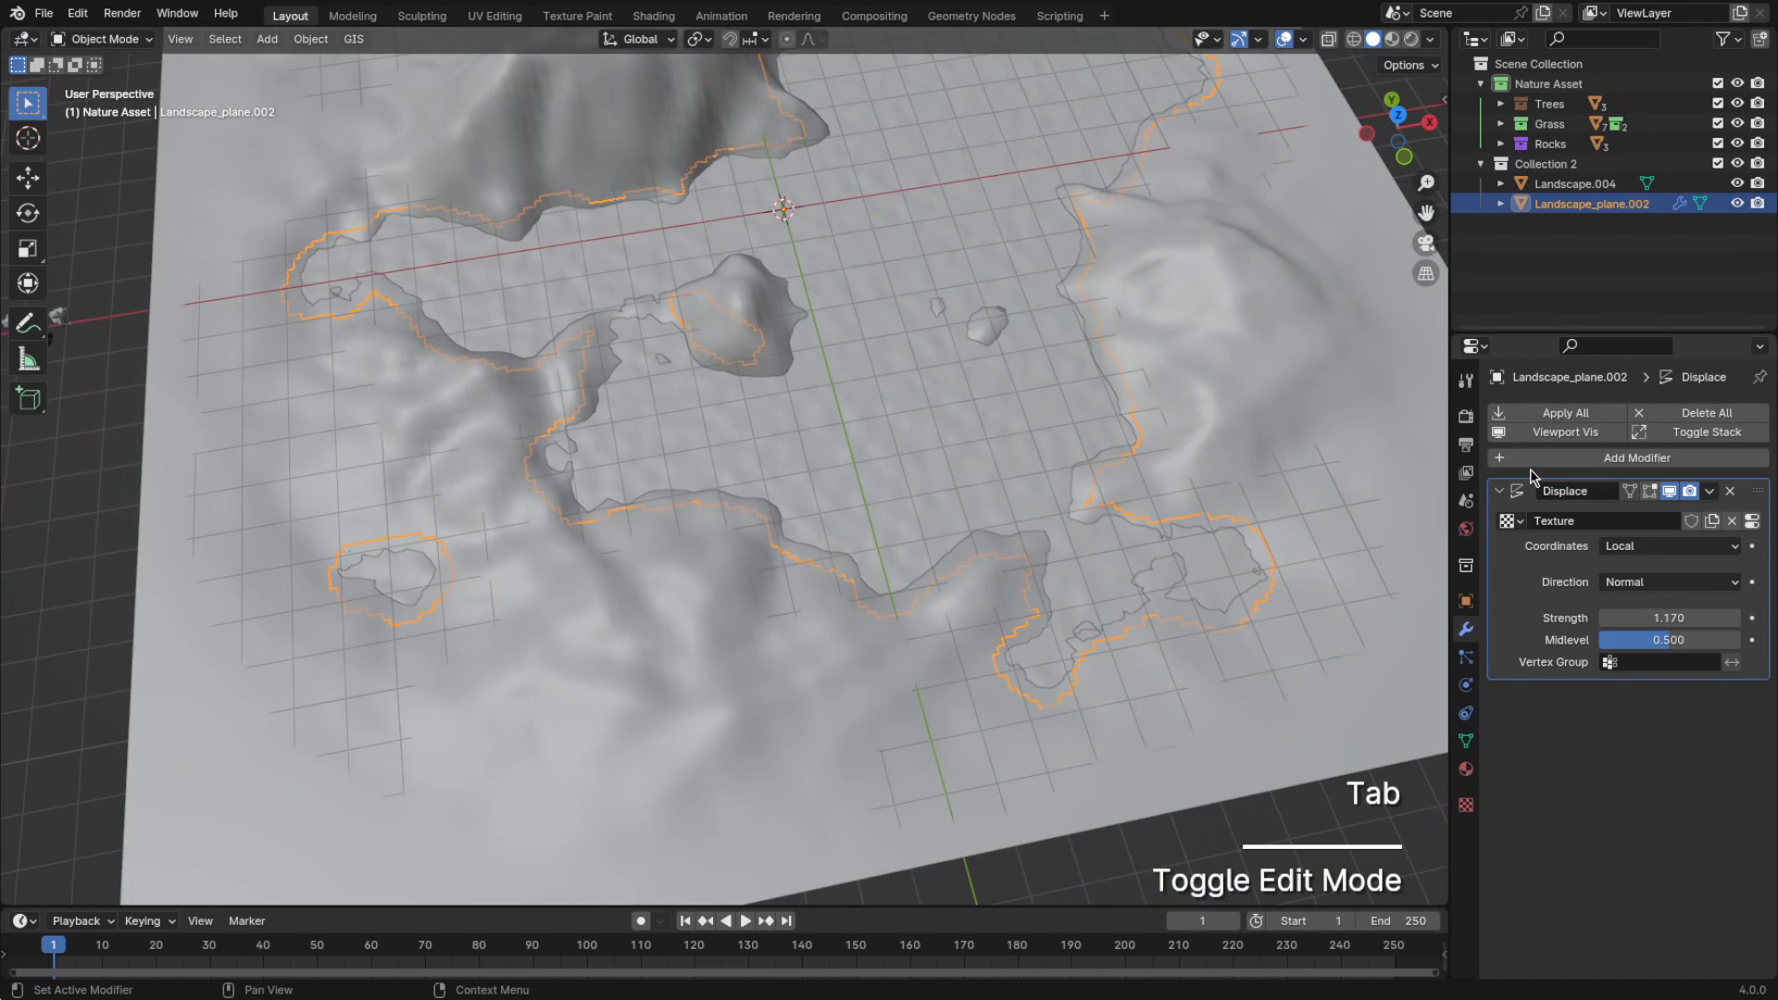
left_click(1533, 462)
left_click(1499, 372)
type("de")
left_click(1439, 409)
Shade the water plane flat and apply its Displace modifier
middle_click_drag(1294, 434, 1139, 320)
right_click(1139, 320)
left_click(1181, 378)
left_click(1545, 596)
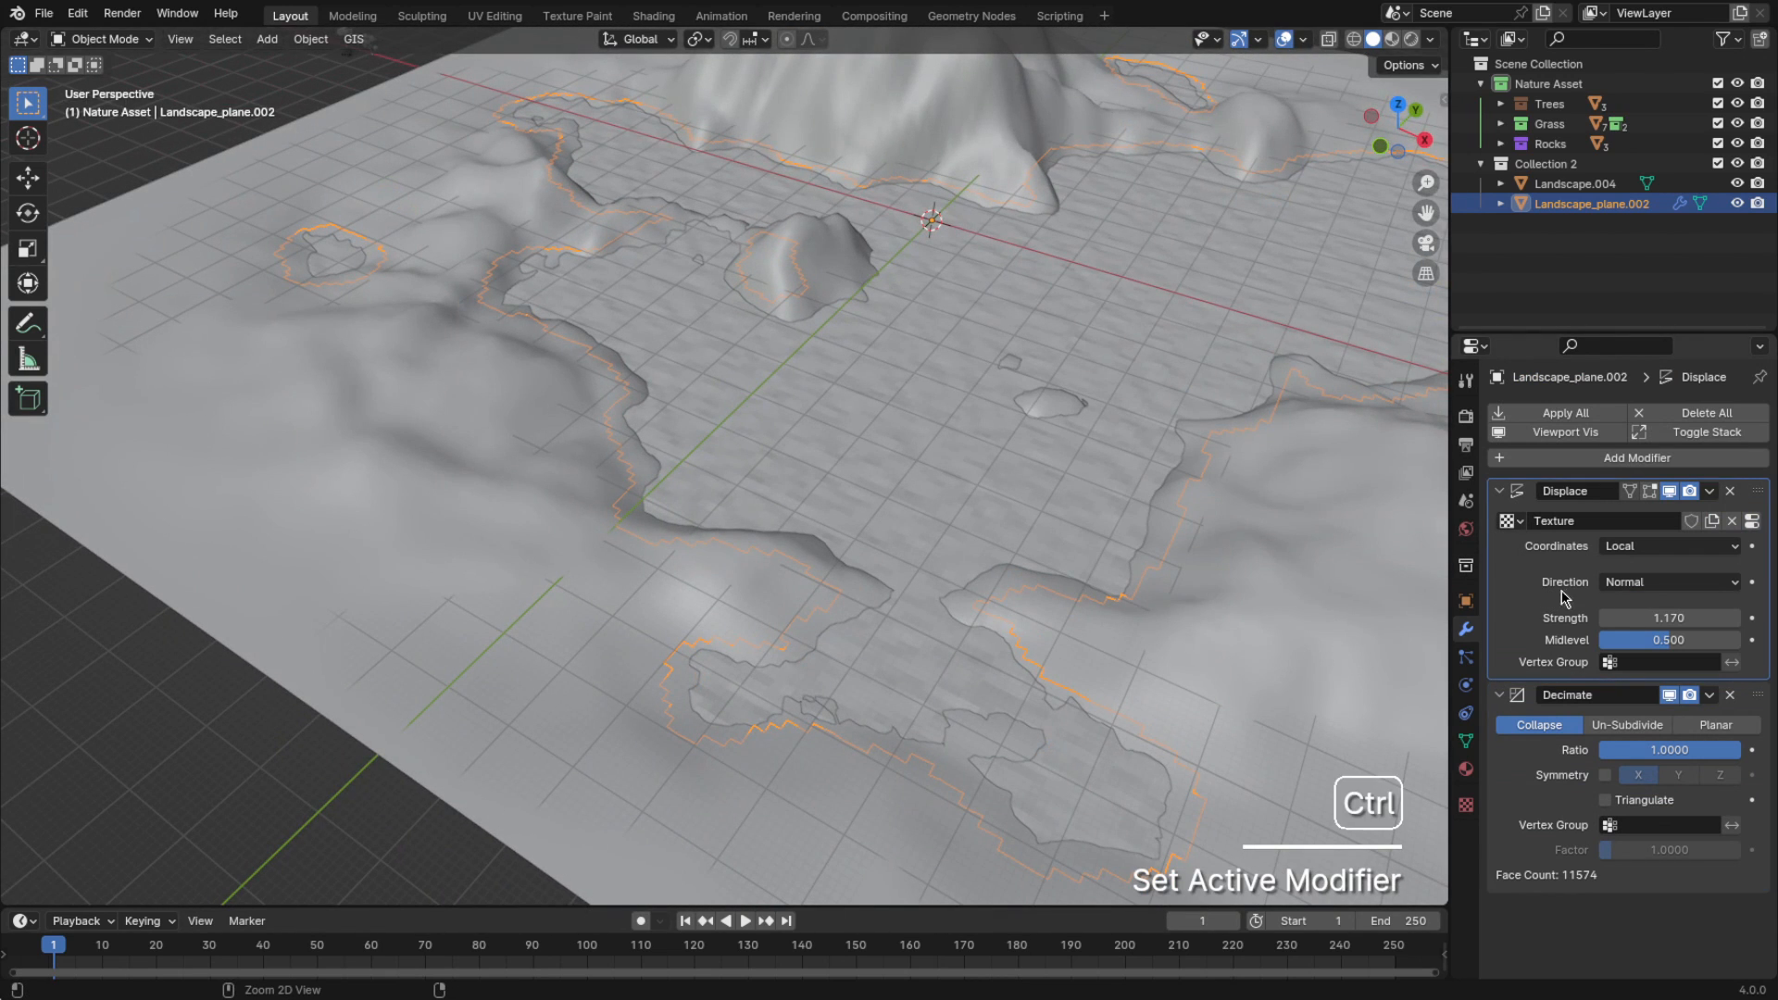
key("ctrl+a")
key("ctrl+a")
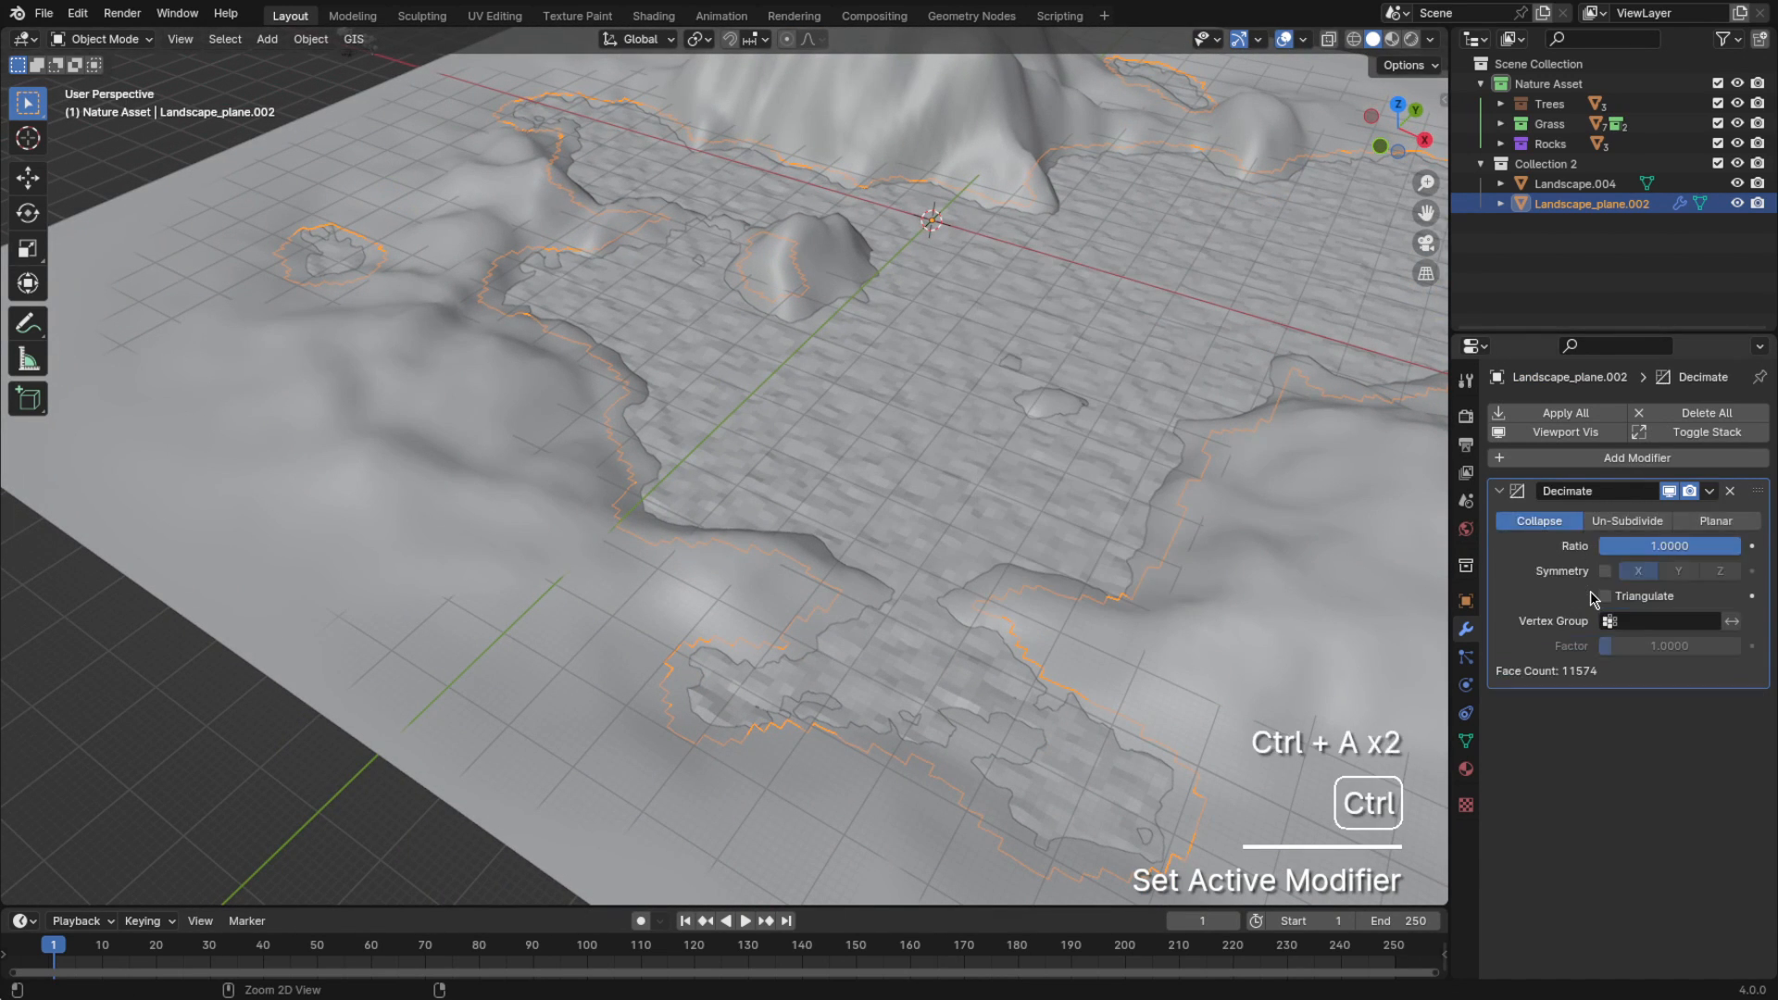
Hide the viewport overlays and lower the water's Decimate ratio to about 0.51
middle_click_drag(1236, 450, 1225, 470, "shift")
scroll(1223, 474, "up", 2)
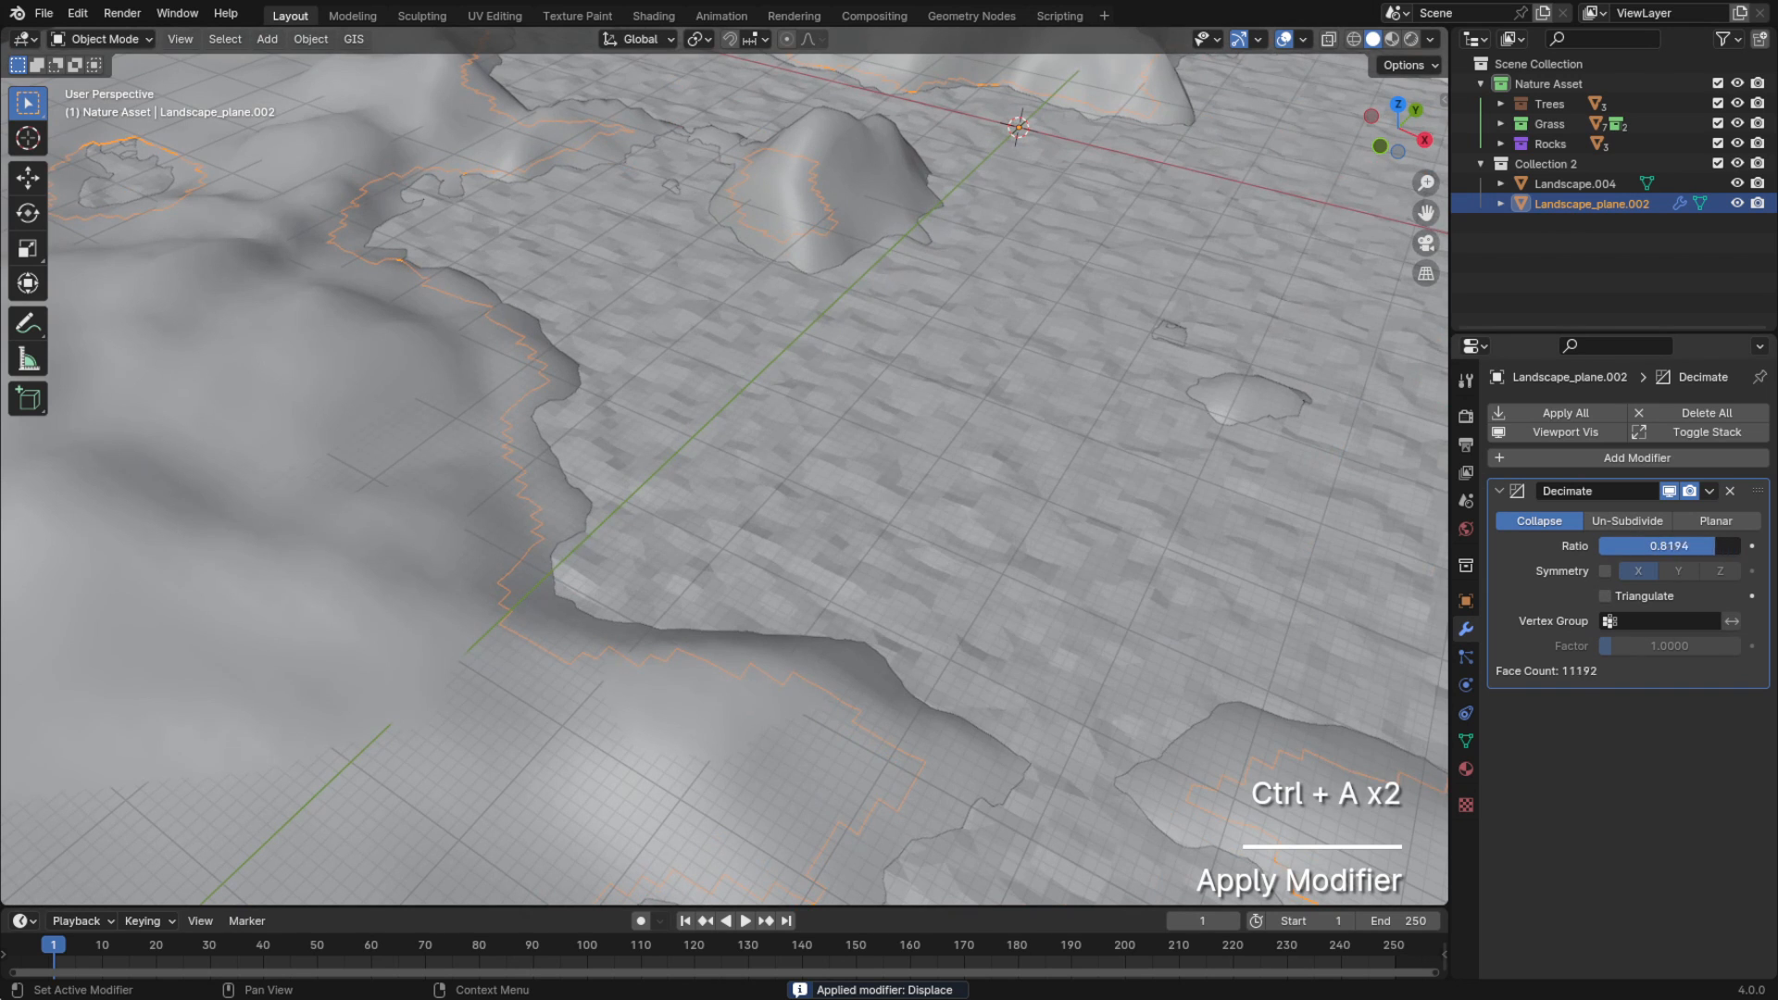
left_click(1285, 40)
middle_click_drag(1287, 242, 1100, 413, "shift")
scroll(1099, 413, "down", 3)
scroll(1099, 414, "up", 3)
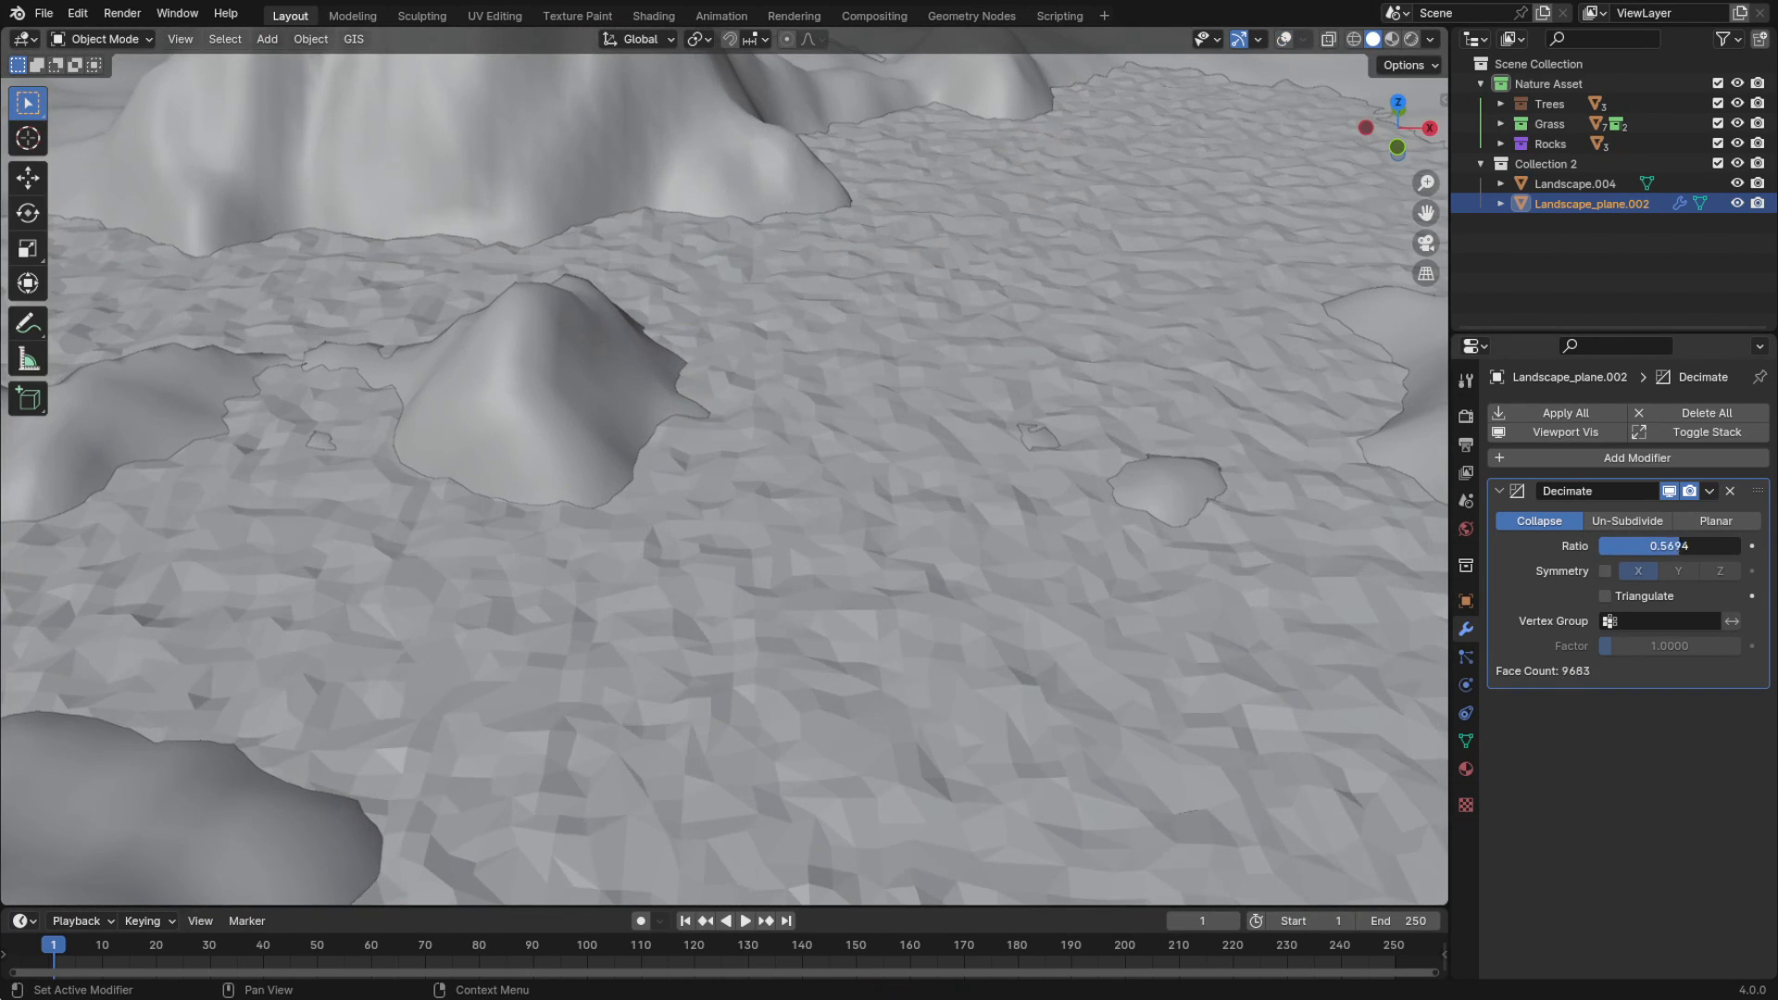
left_click_drag(1679, 545, 1666, 546)
scroll(1200, 424, "down", 6)
scroll(1200, 424, "up", 1)
mouse_move(1200, 424)
middle_mouse_down()
mouse_move(1175, 505)
mouse_move(1170, 435)
mouse_move(1235, 452)
mouse_move(1230, 503)
mouse_move(1177, 447)
mouse_move(1186, 422)
middle_mouse_up()
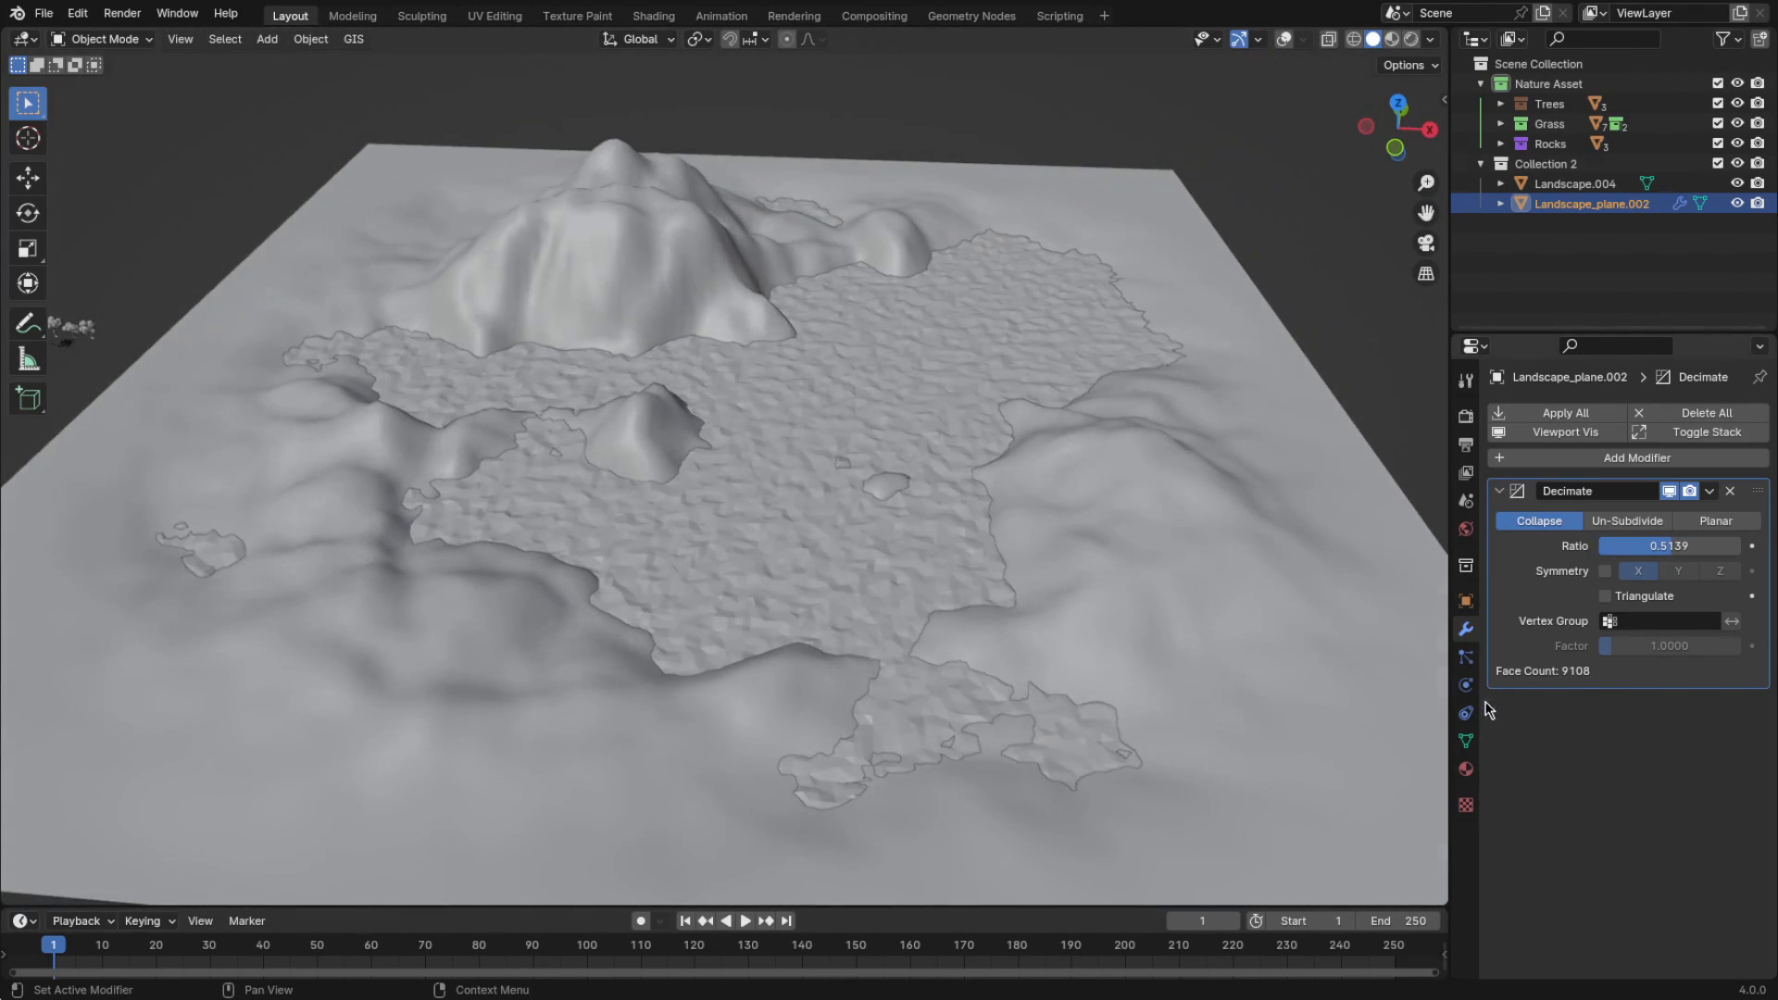
Give the water plane a new material and set its viewport display colour to blue
left_click(1467, 769)
left_click(1623, 508)
scroll(1617, 556, "down", 10)
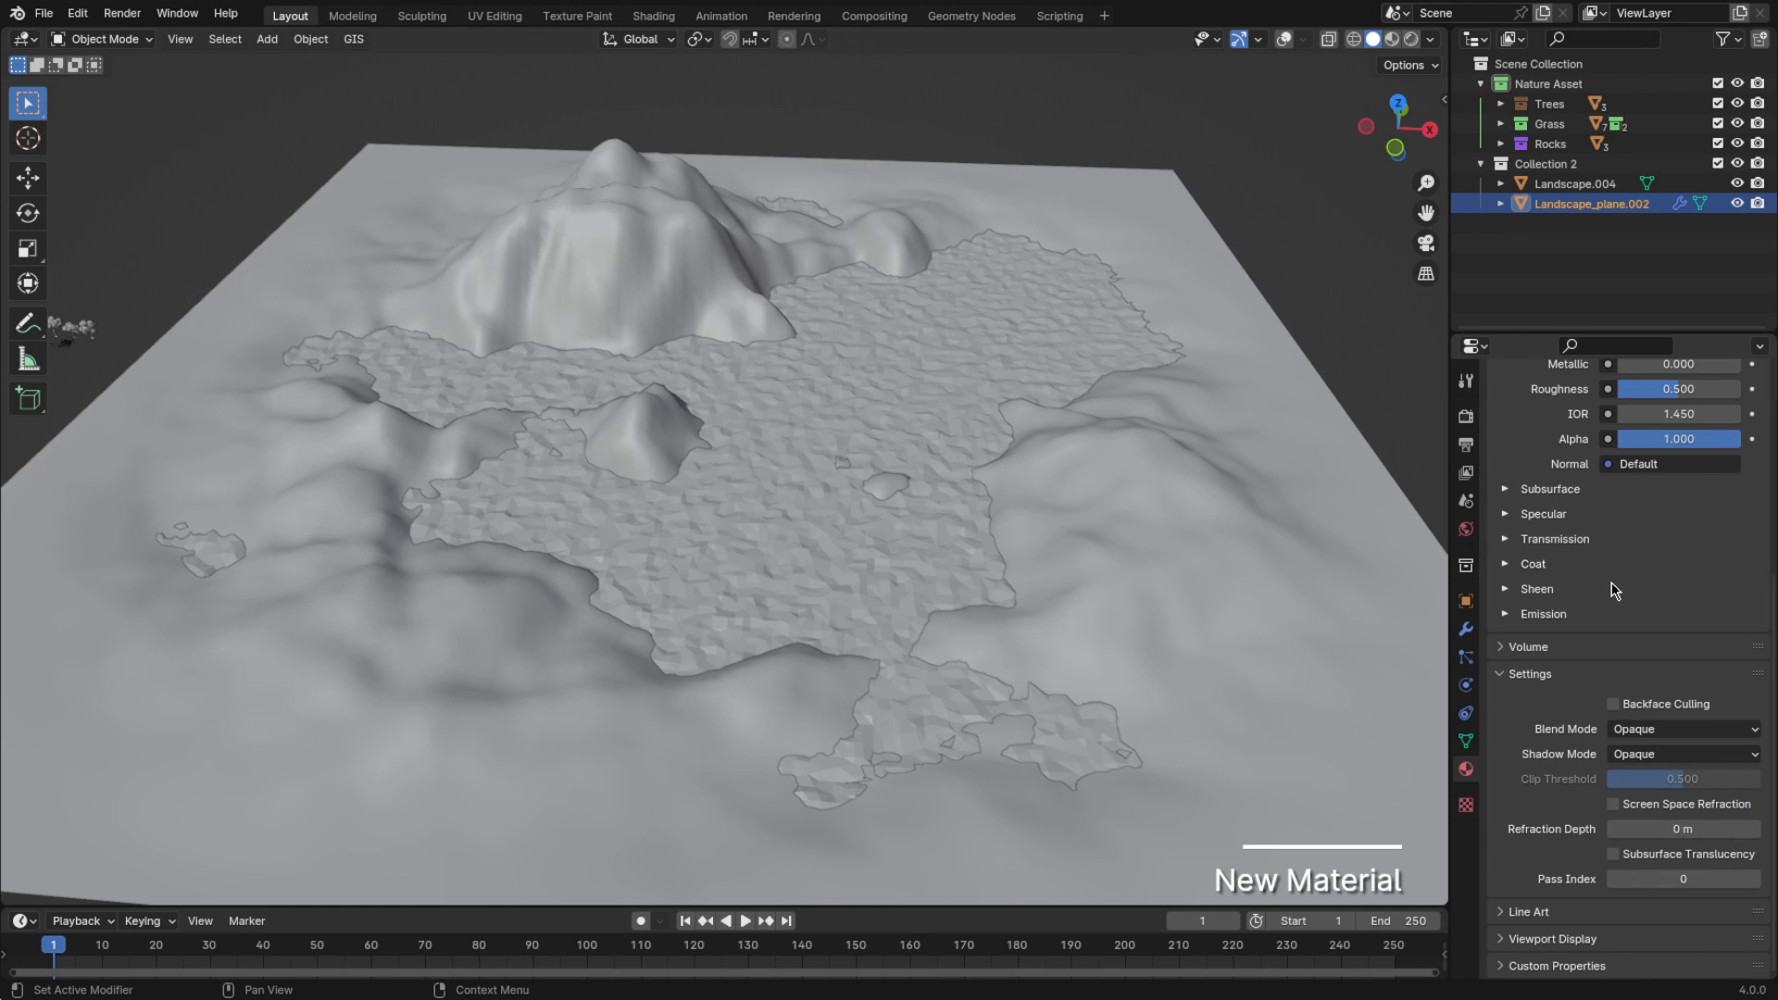
left_click(1548, 938)
scroll(1565, 850, "down", 2)
left_click(1670, 889)
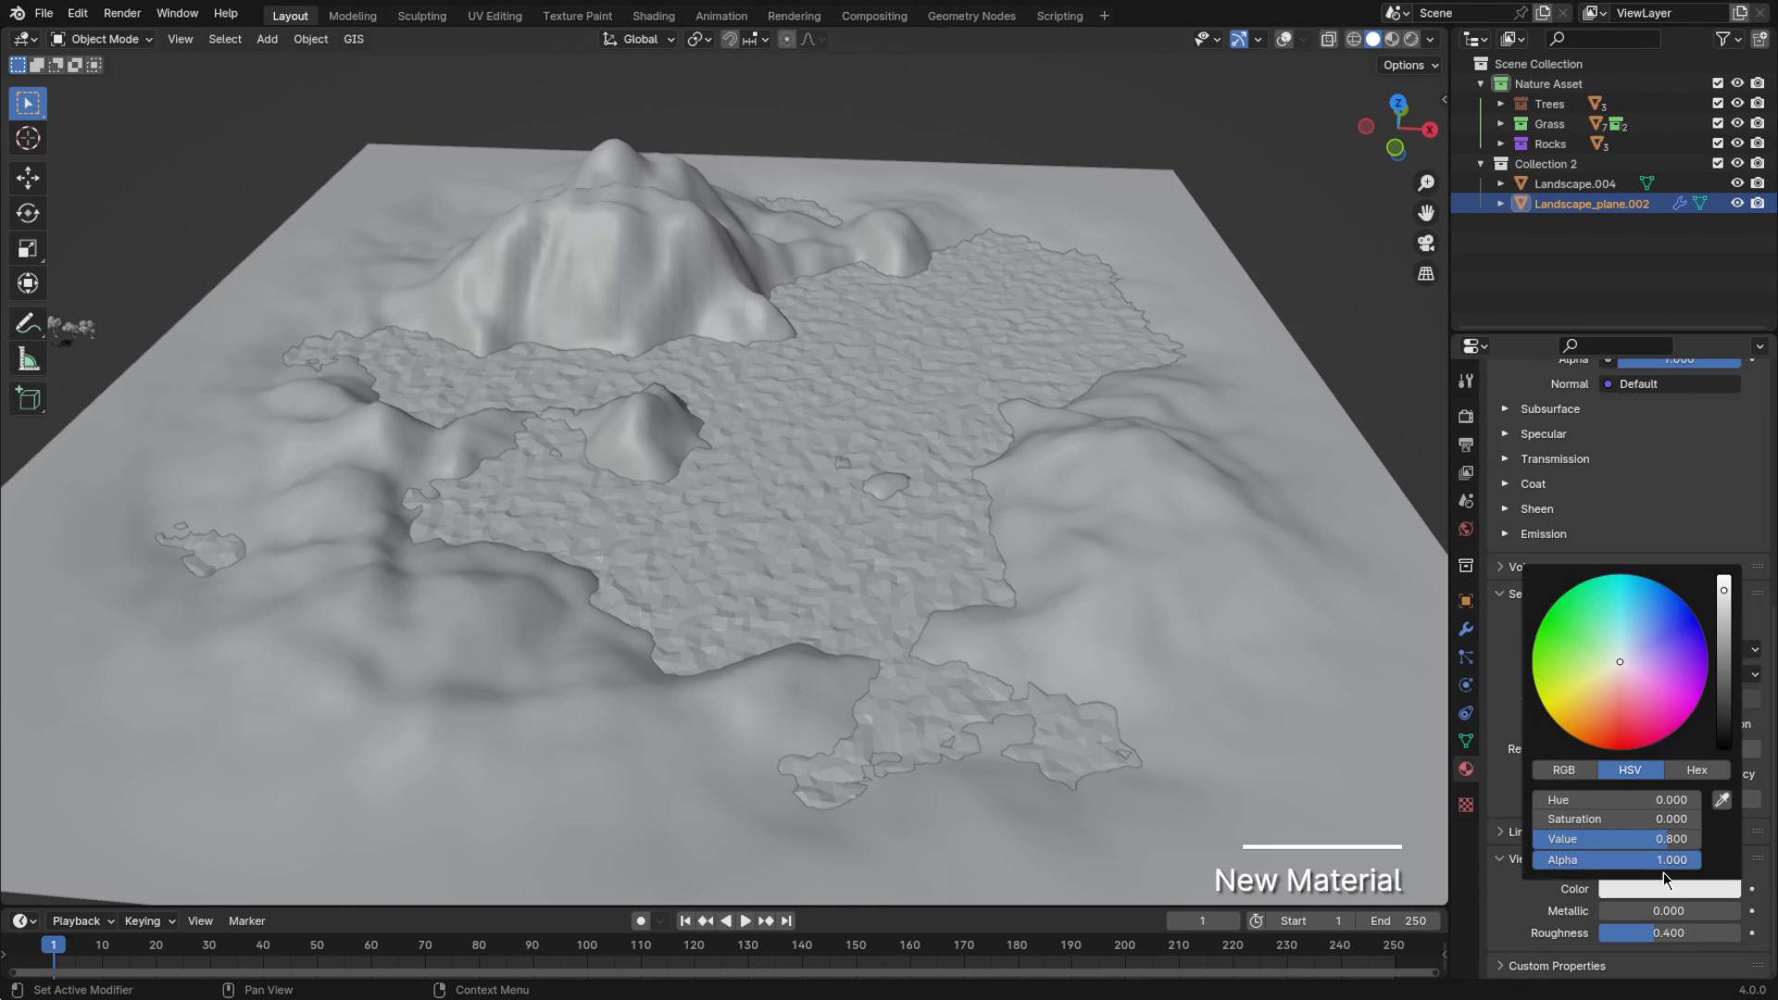
left_click(1640, 631)
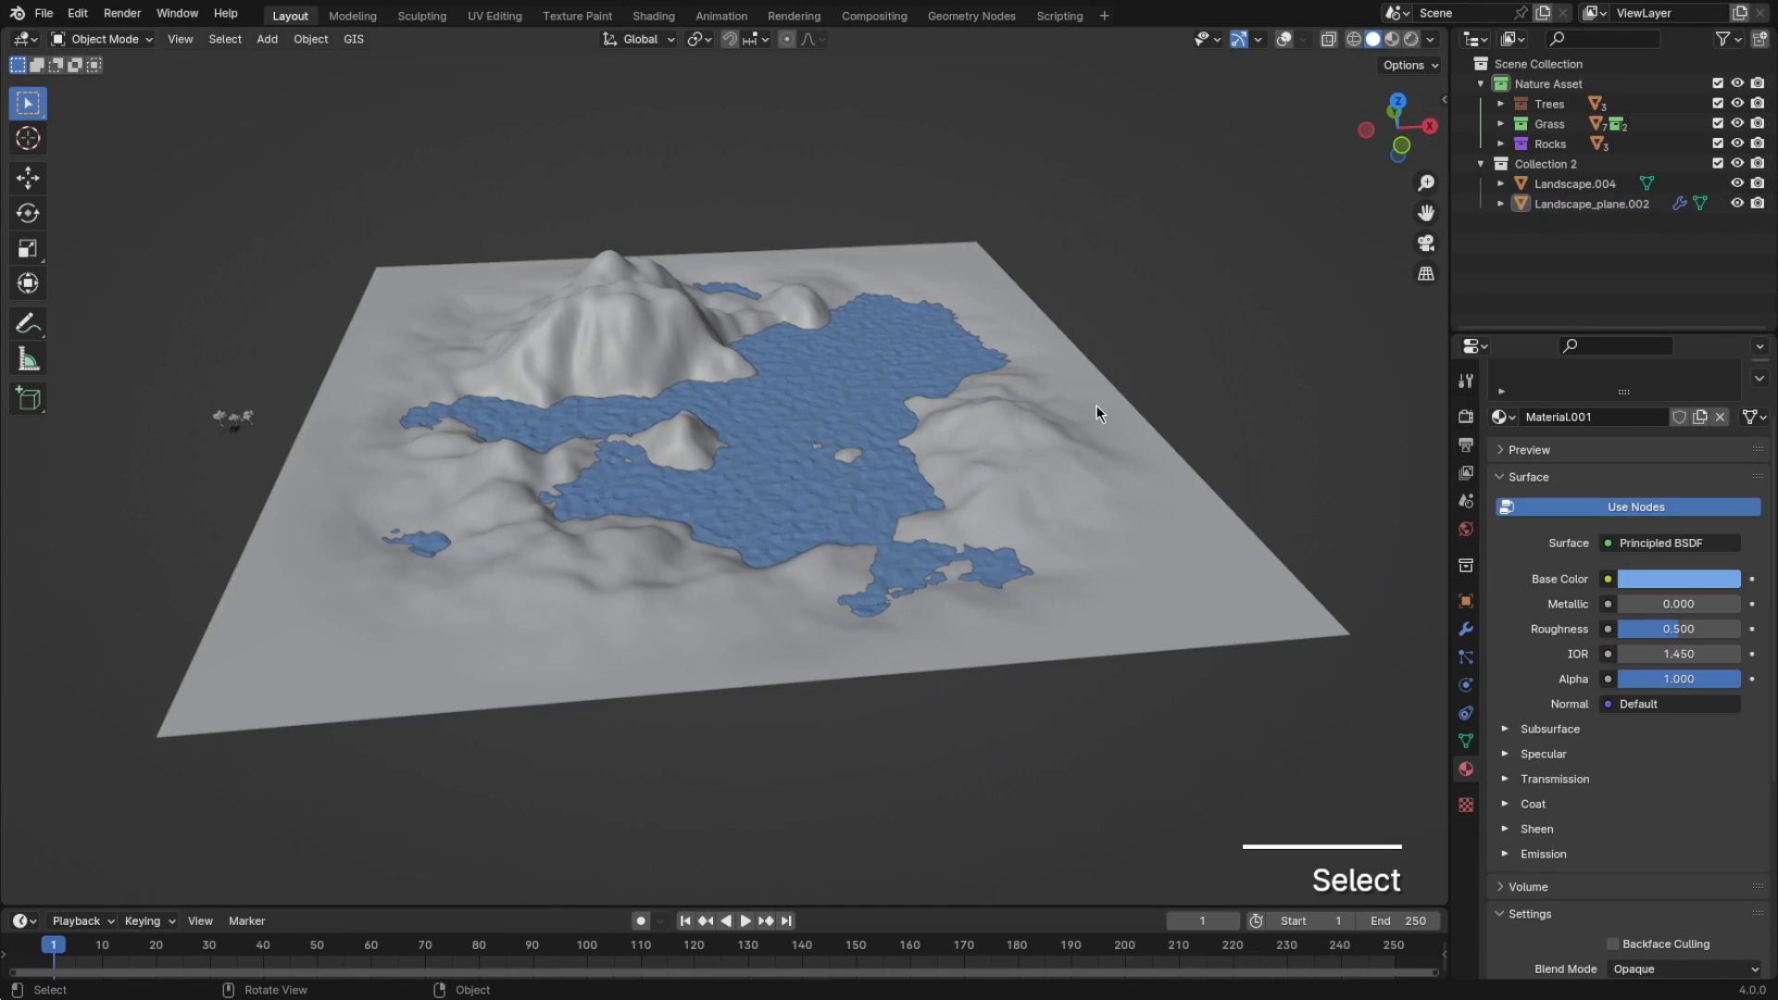
Shade the landscape terrain flat
left_click(1097, 406)
middle_click_drag(1039, 422, 1114, 437, "shift")
scroll(1113, 438, "up", 3)
right_click(1114, 437)
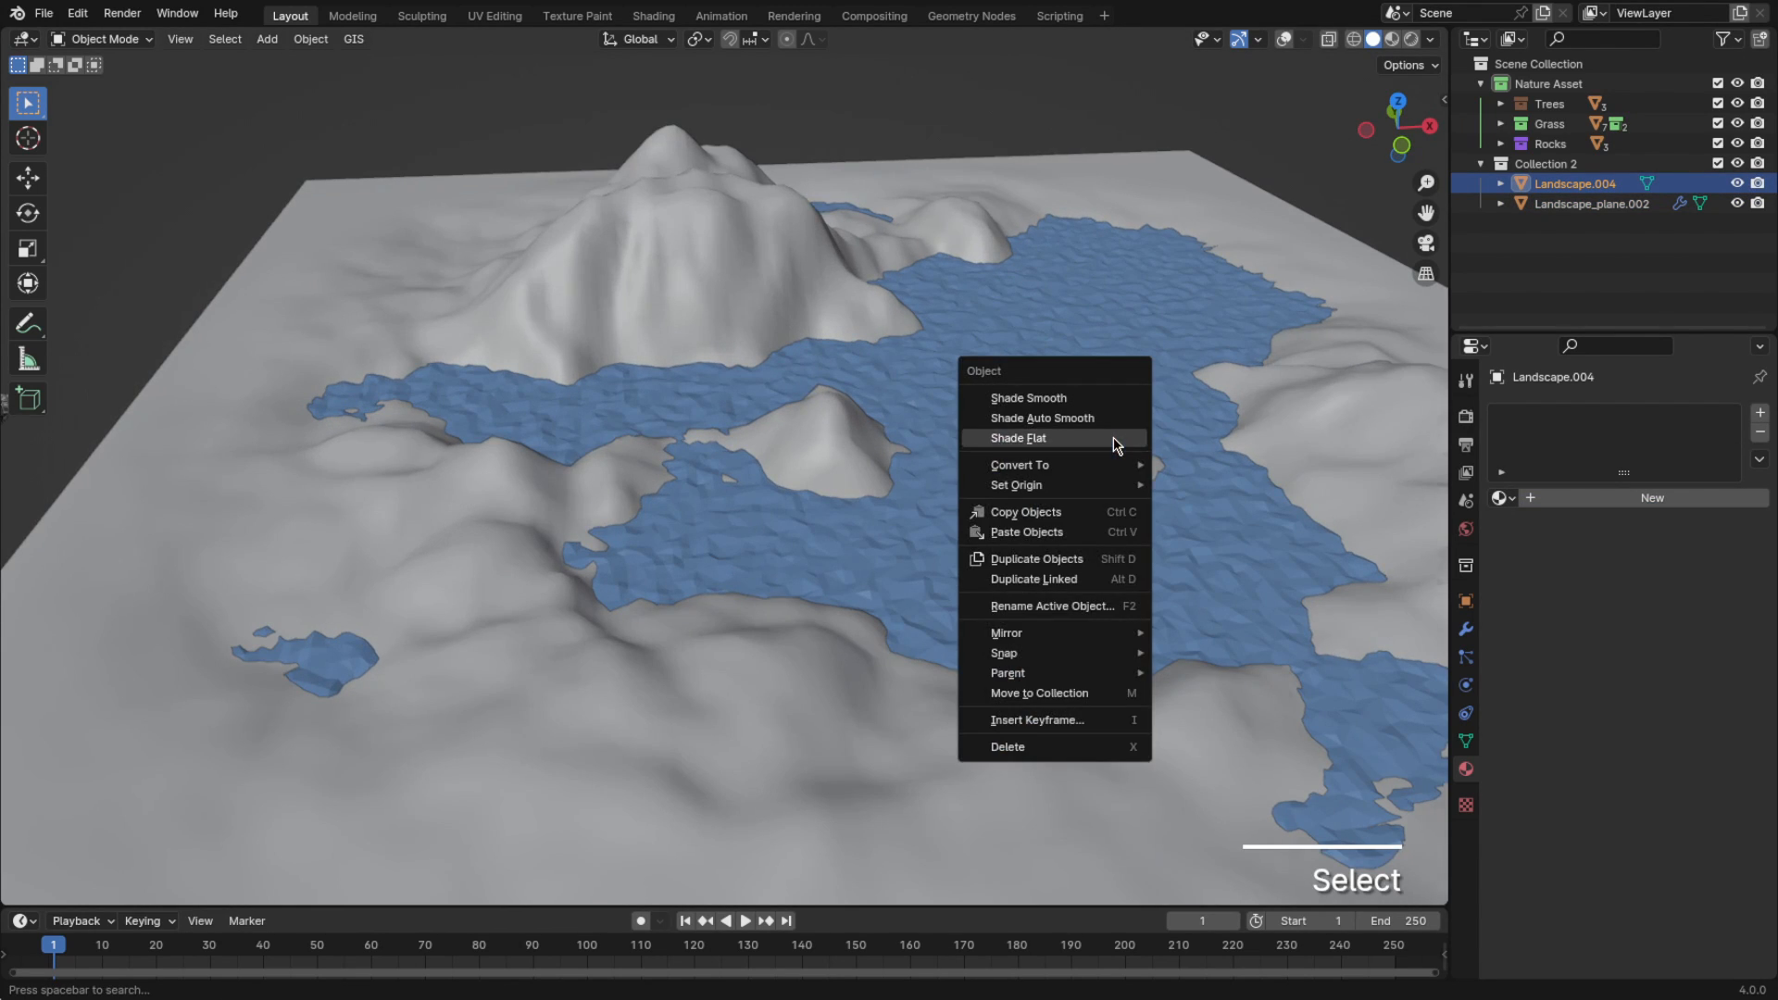
left_click(1093, 439)
Add a Decimate modifier to the landscape terrain with a ratio of about 0.27, and turn the viewport overlays back on
left_click(1466, 629)
left_click(1628, 412)
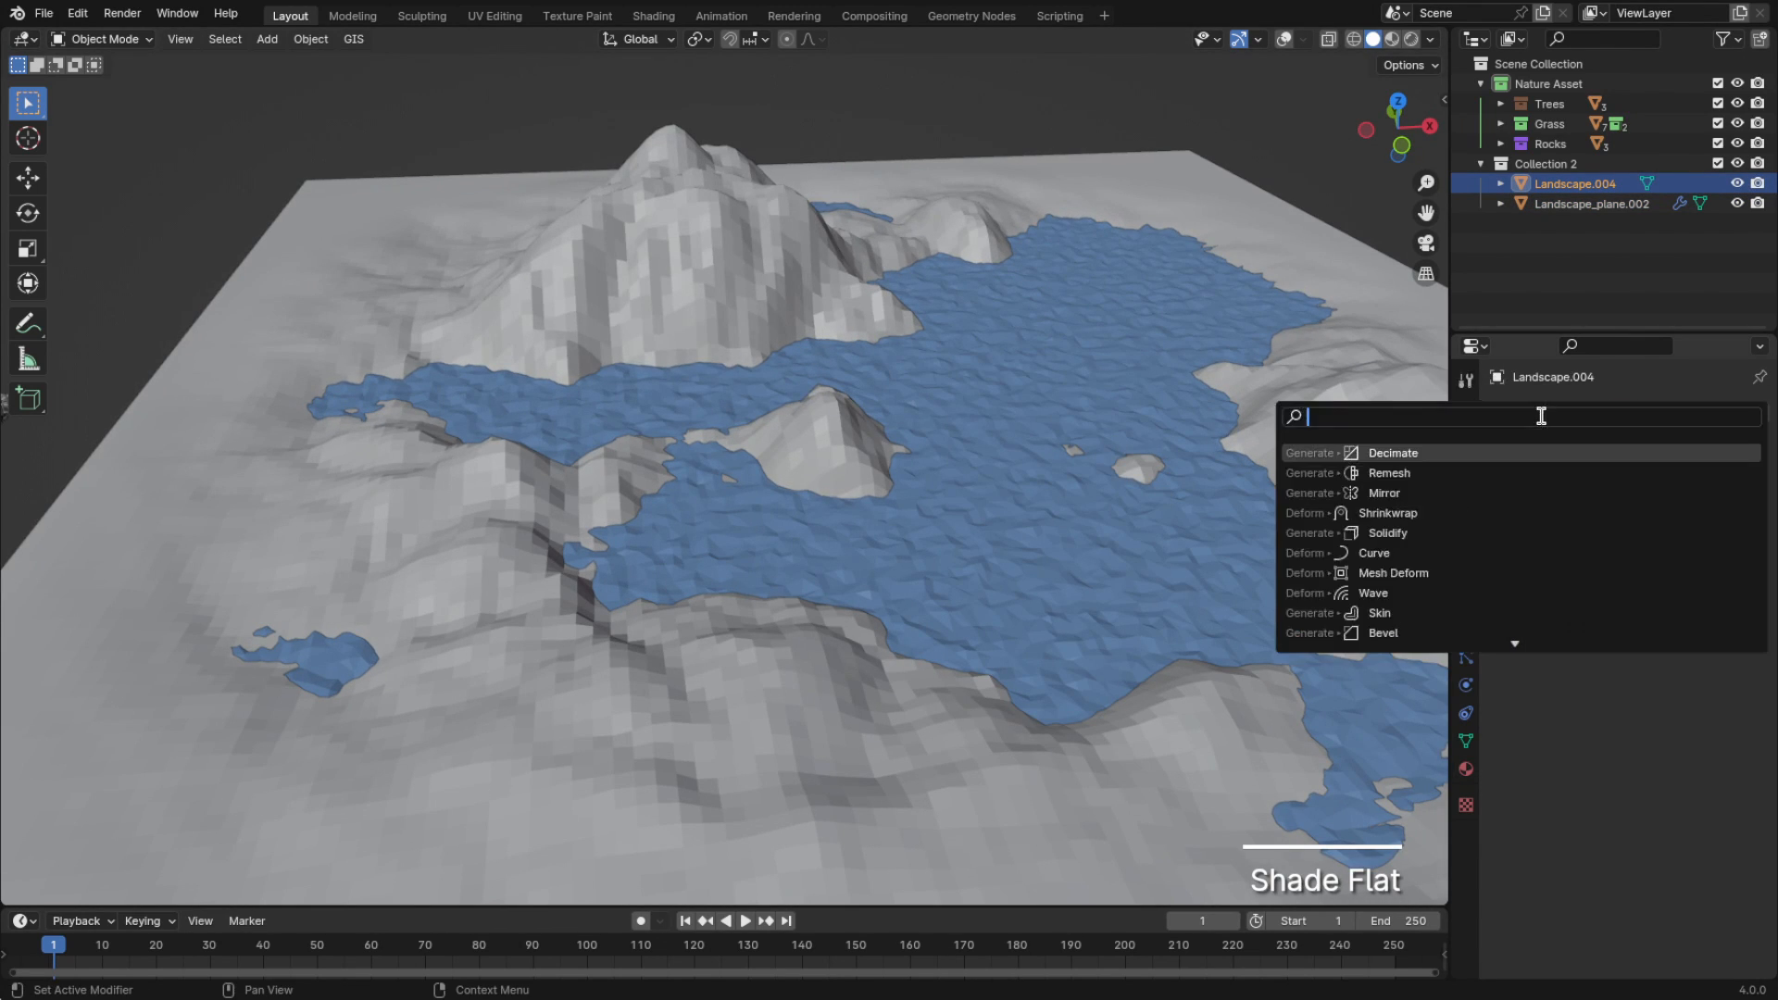
left_click(1649, 524)
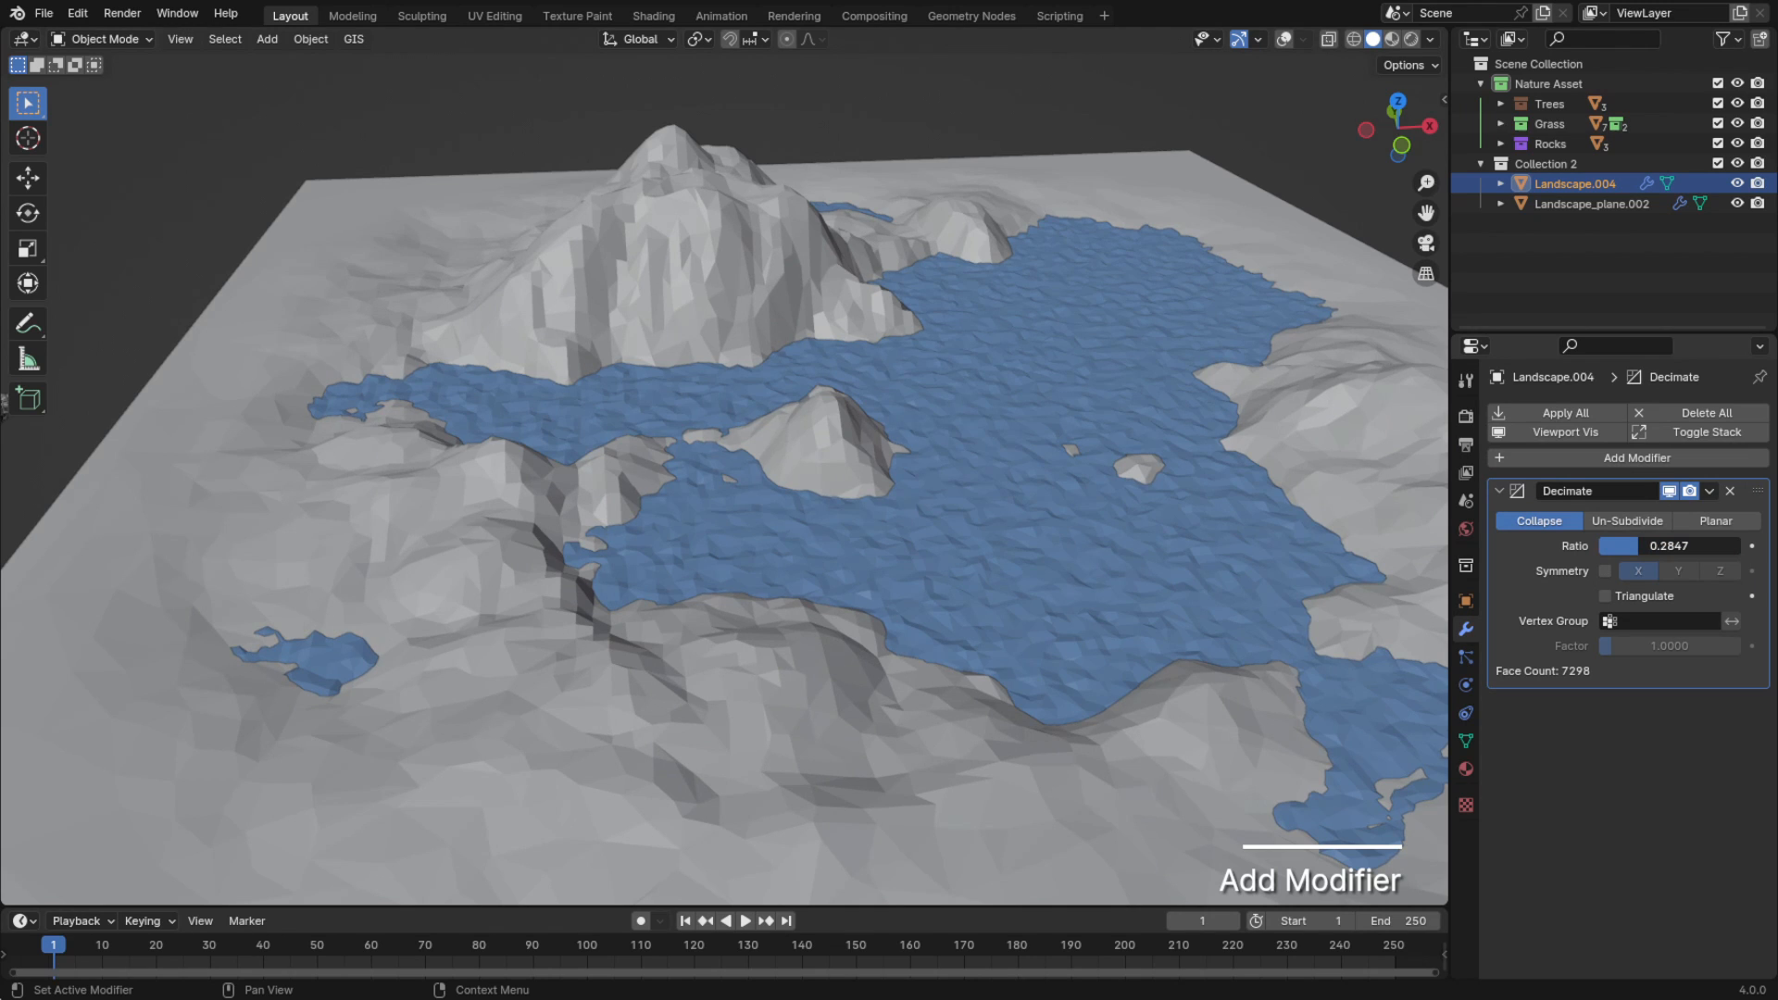
left_click_drag(1669, 545, 1663, 546)
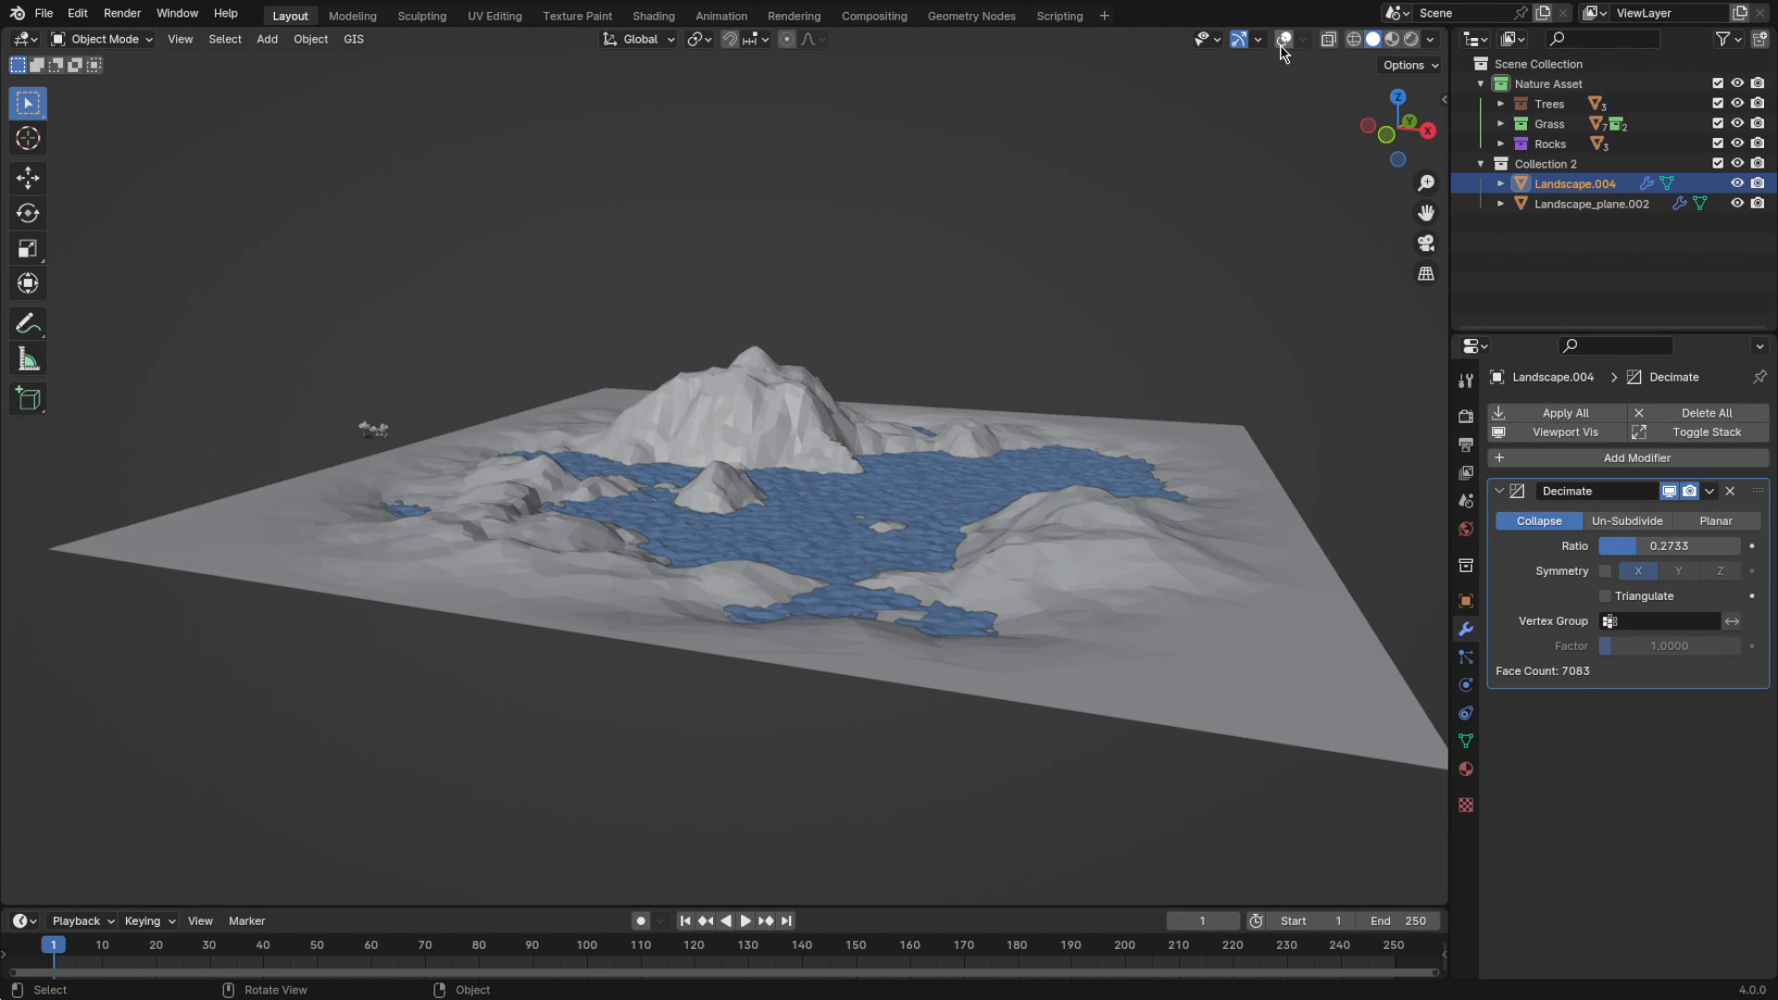
left_click(1282, 46)
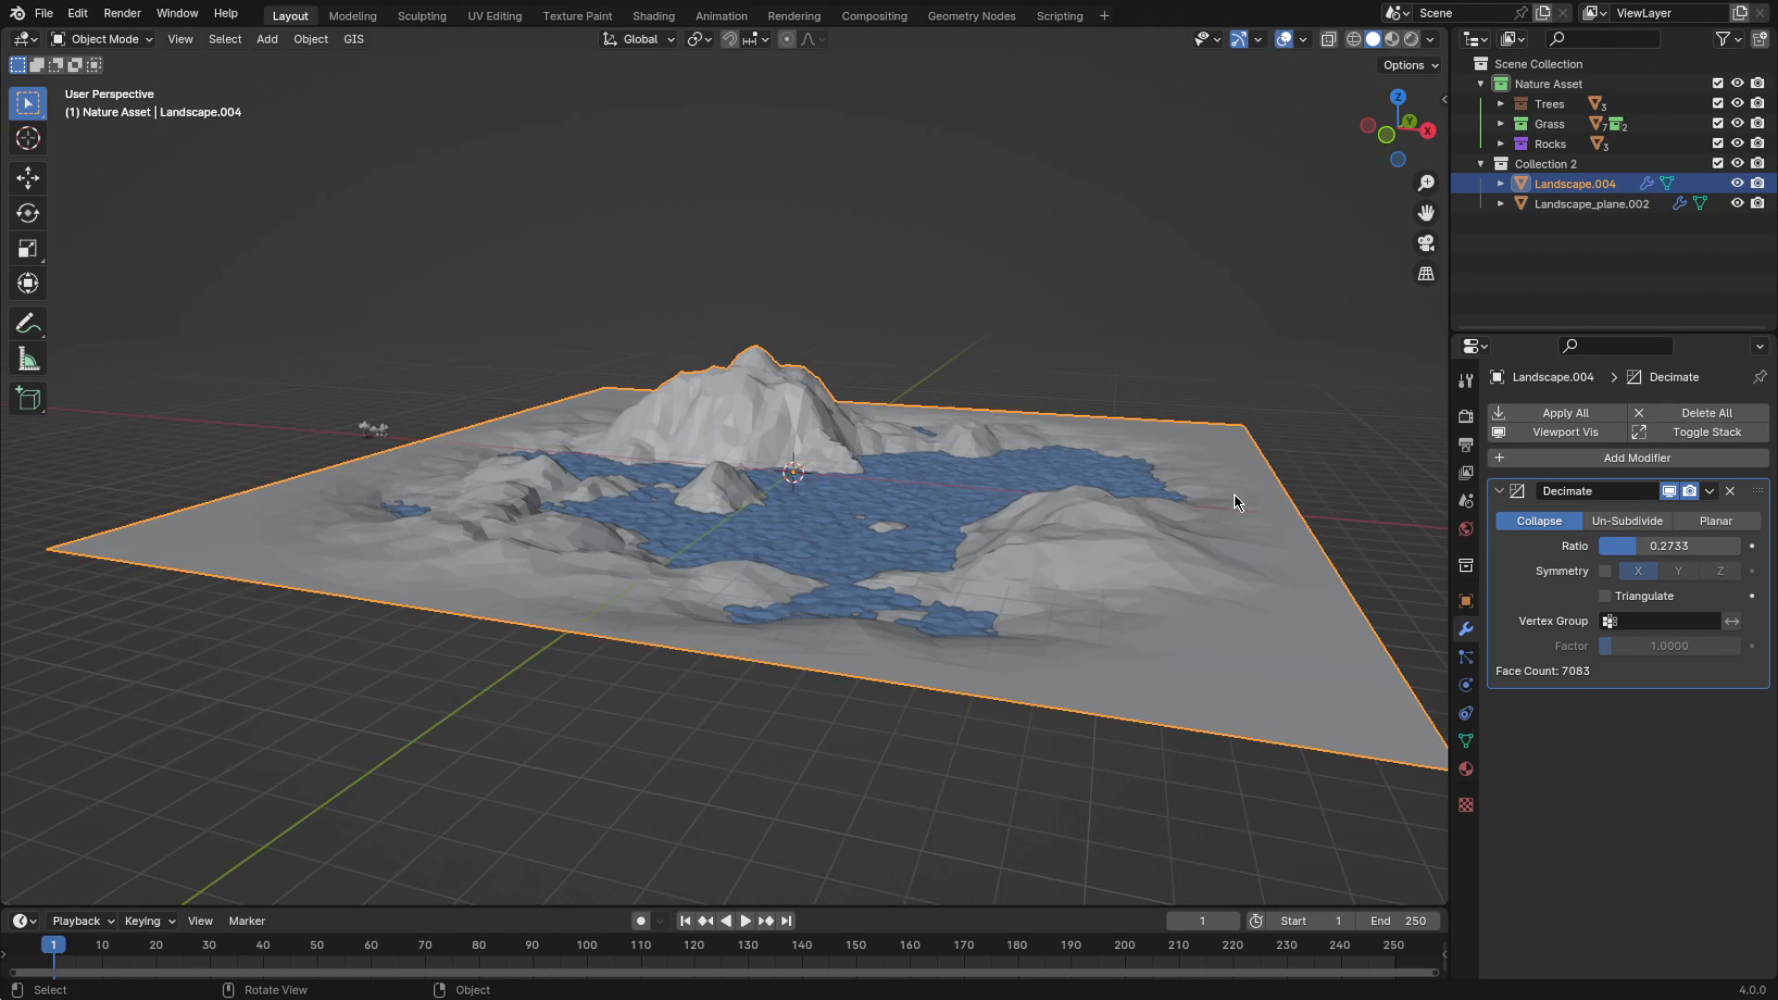
Duplicate the terrain's outer boundary edge loop in place and separate it into its own object
key("Tab")
key("2")
left_click(1068, 709, "alt")
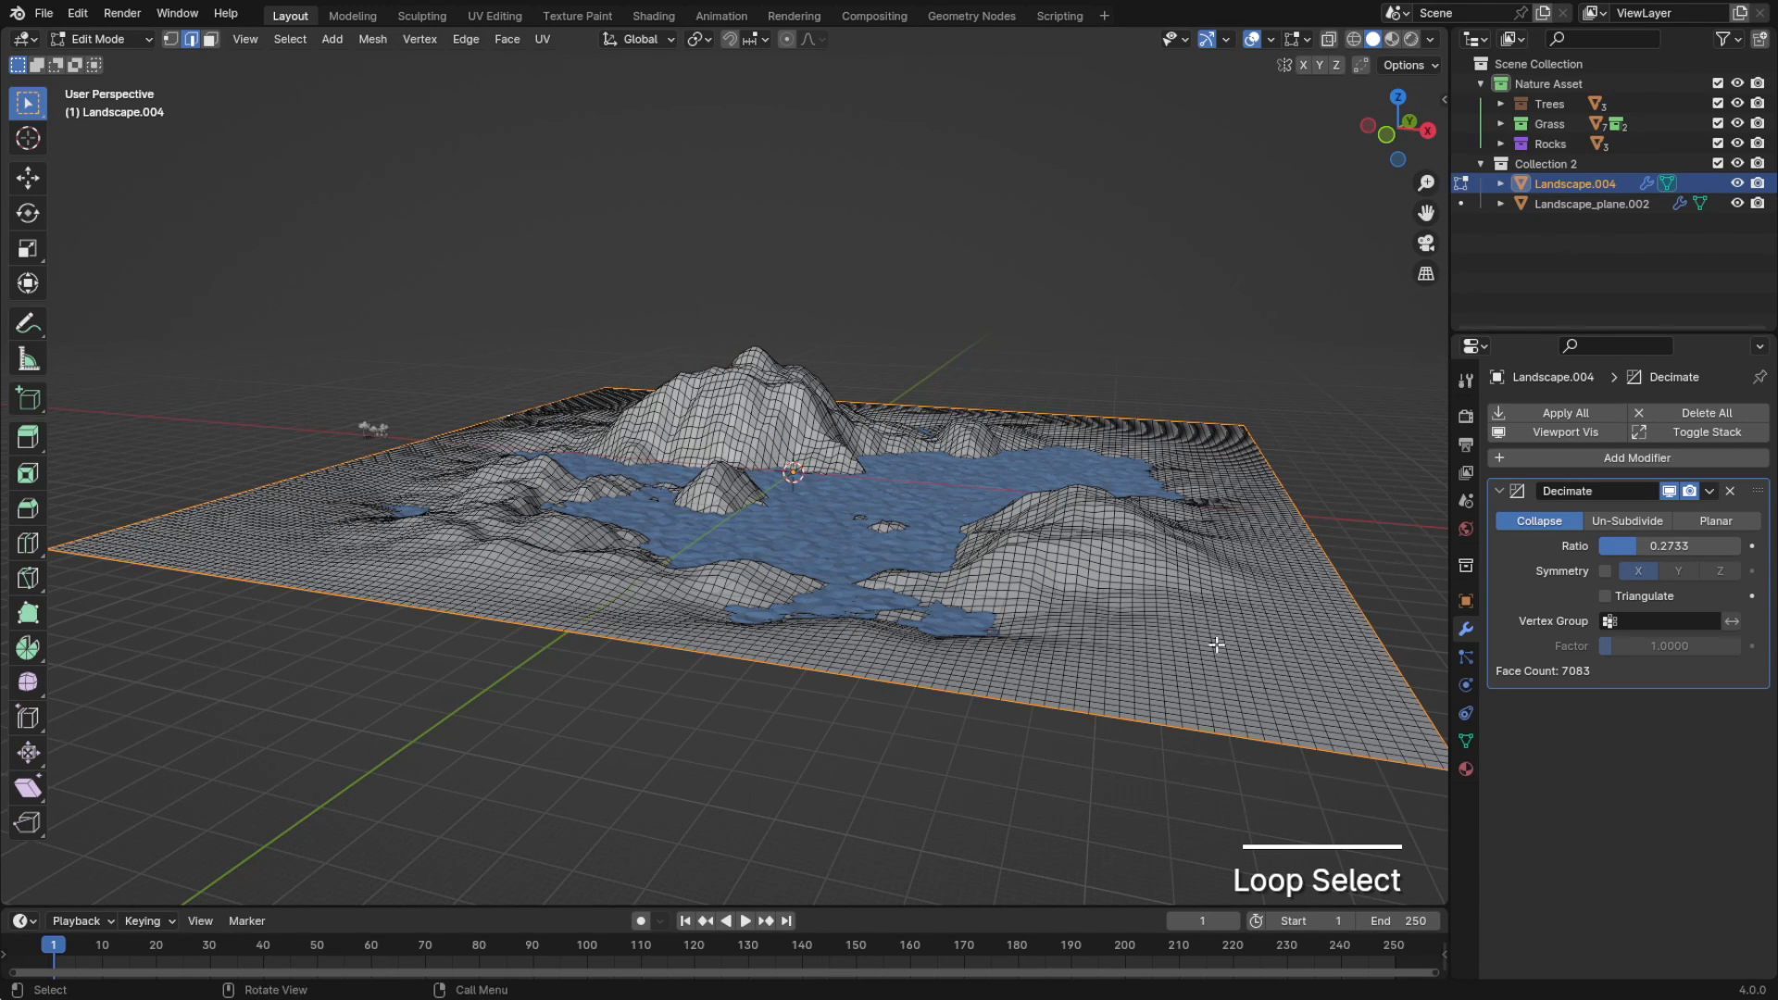
middle_click_drag(1216, 644, 1176, 563, "shift")
key("shift+d")
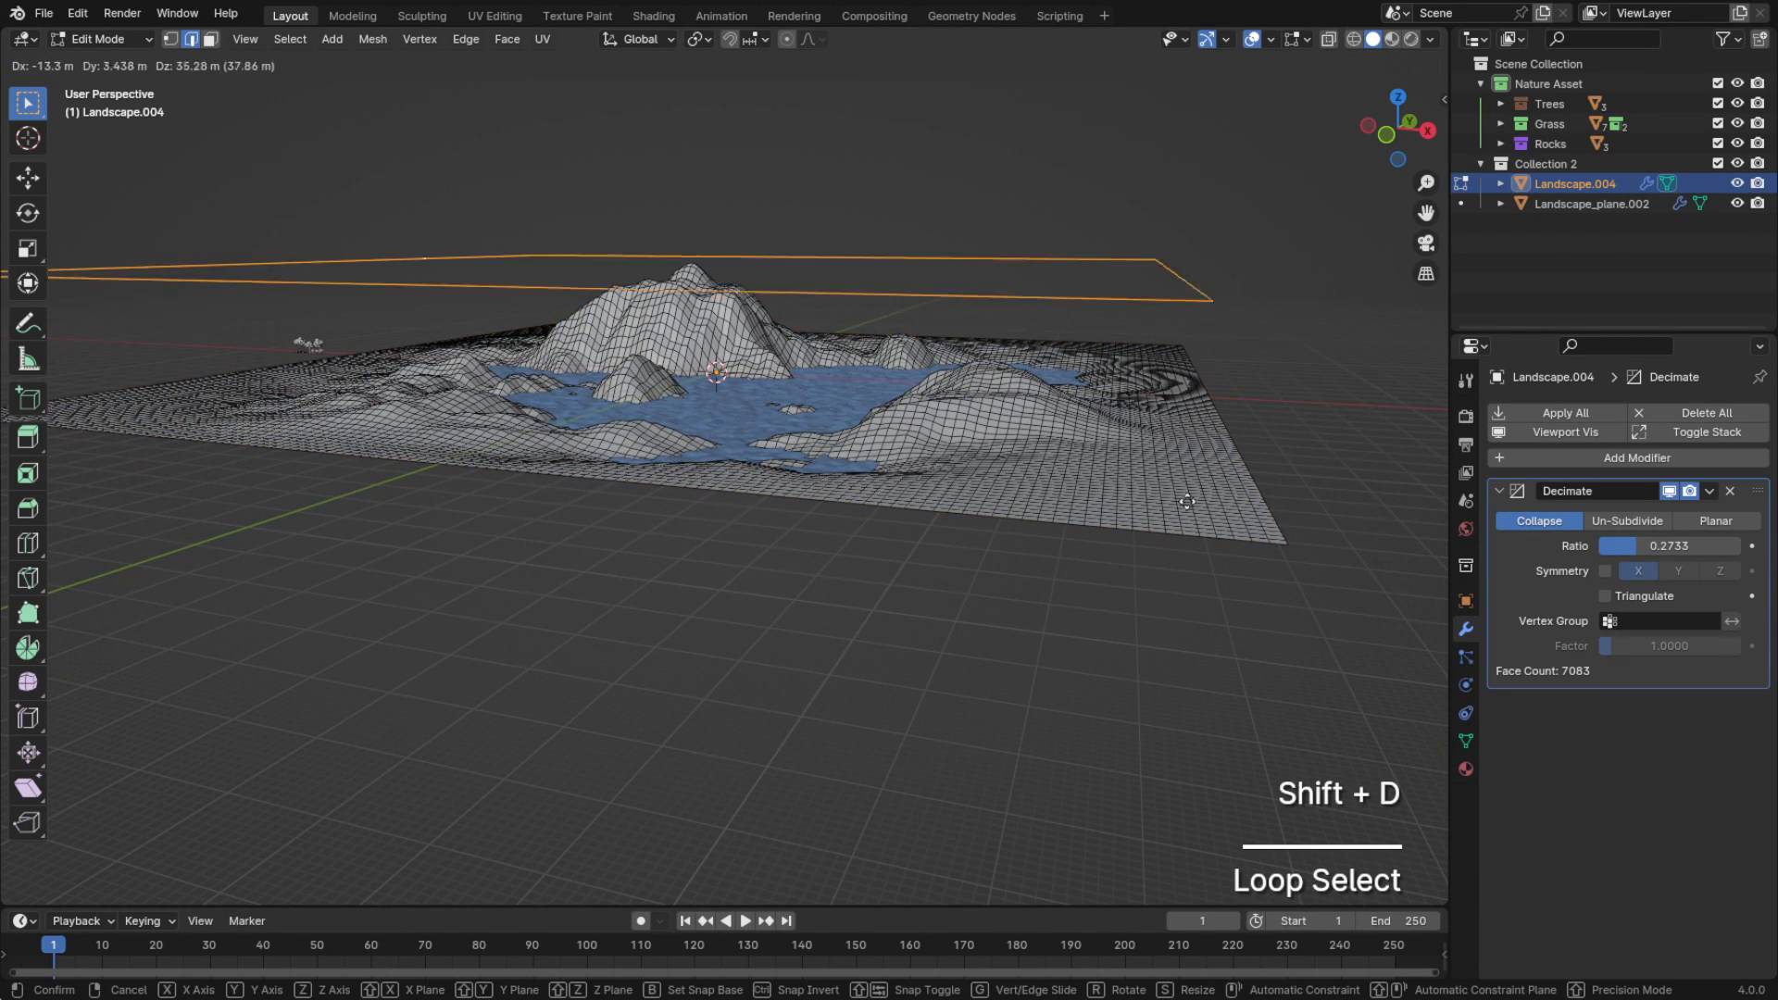
right_click(1207, 503)
key("p")
left_click(1207, 503)
key("Tab")
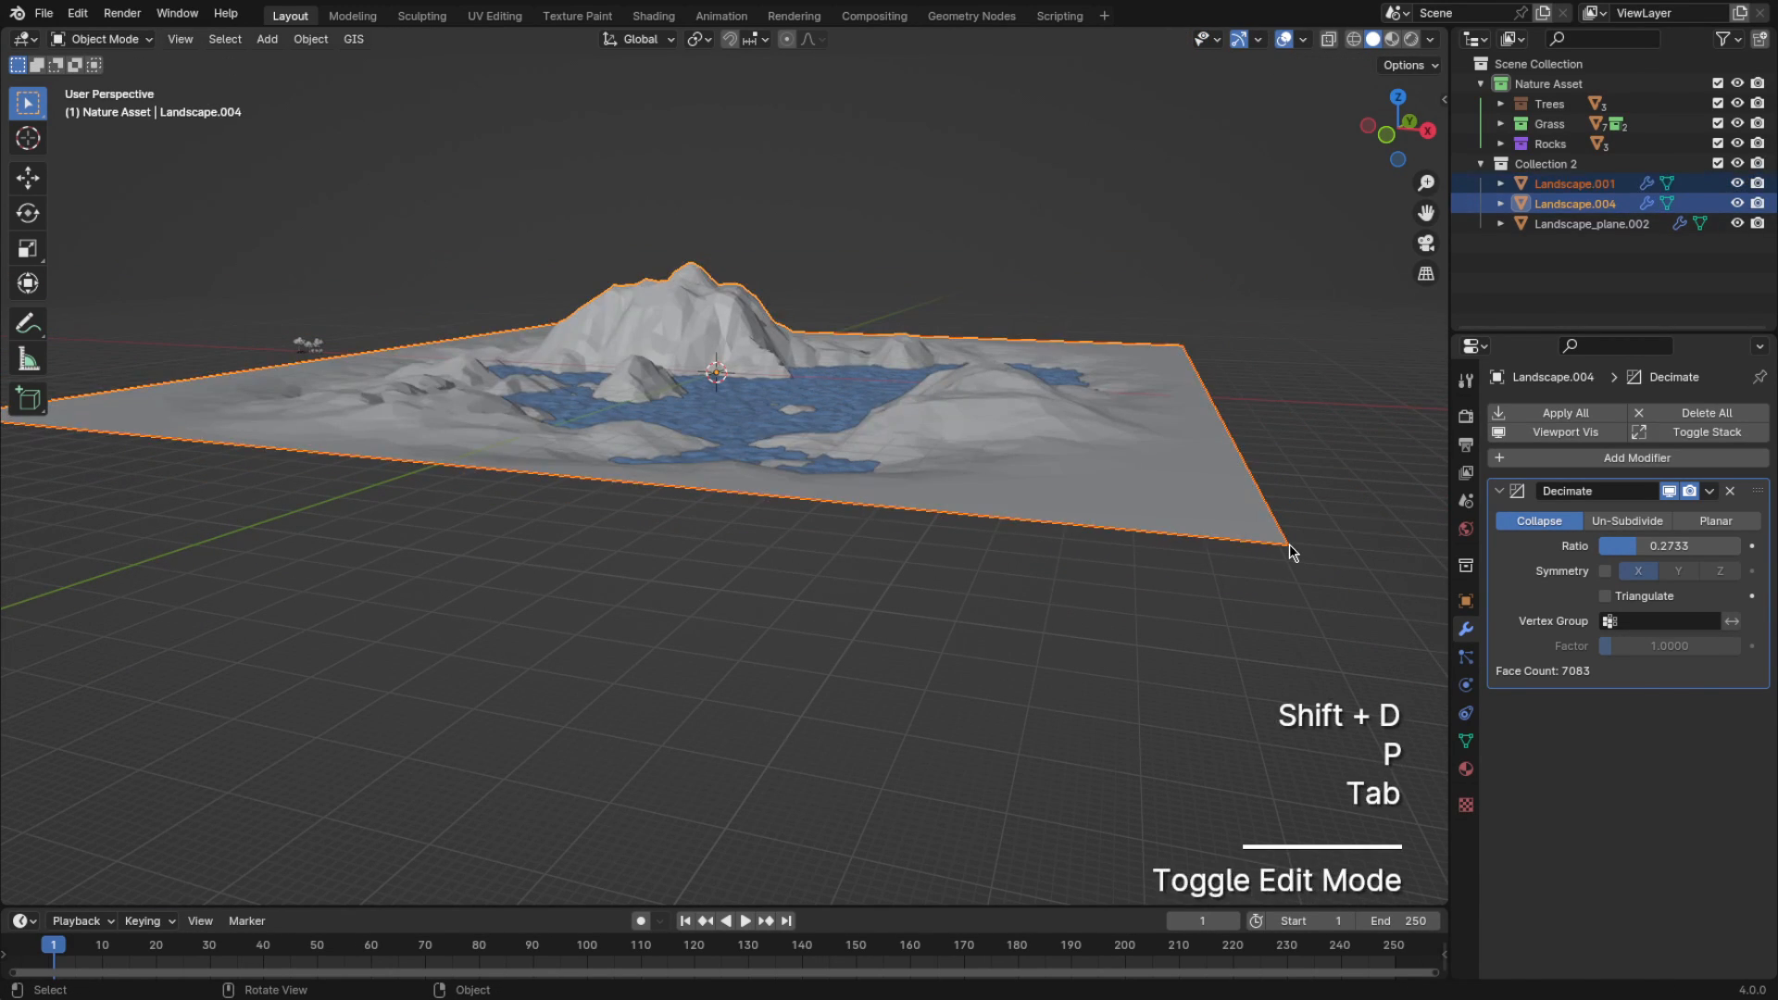
Extrude the whole separated border loop about 18 m straight down along Z to form side walls
left_click(1290, 547)
key("Tab")
key("a")
key("e")
key("z")
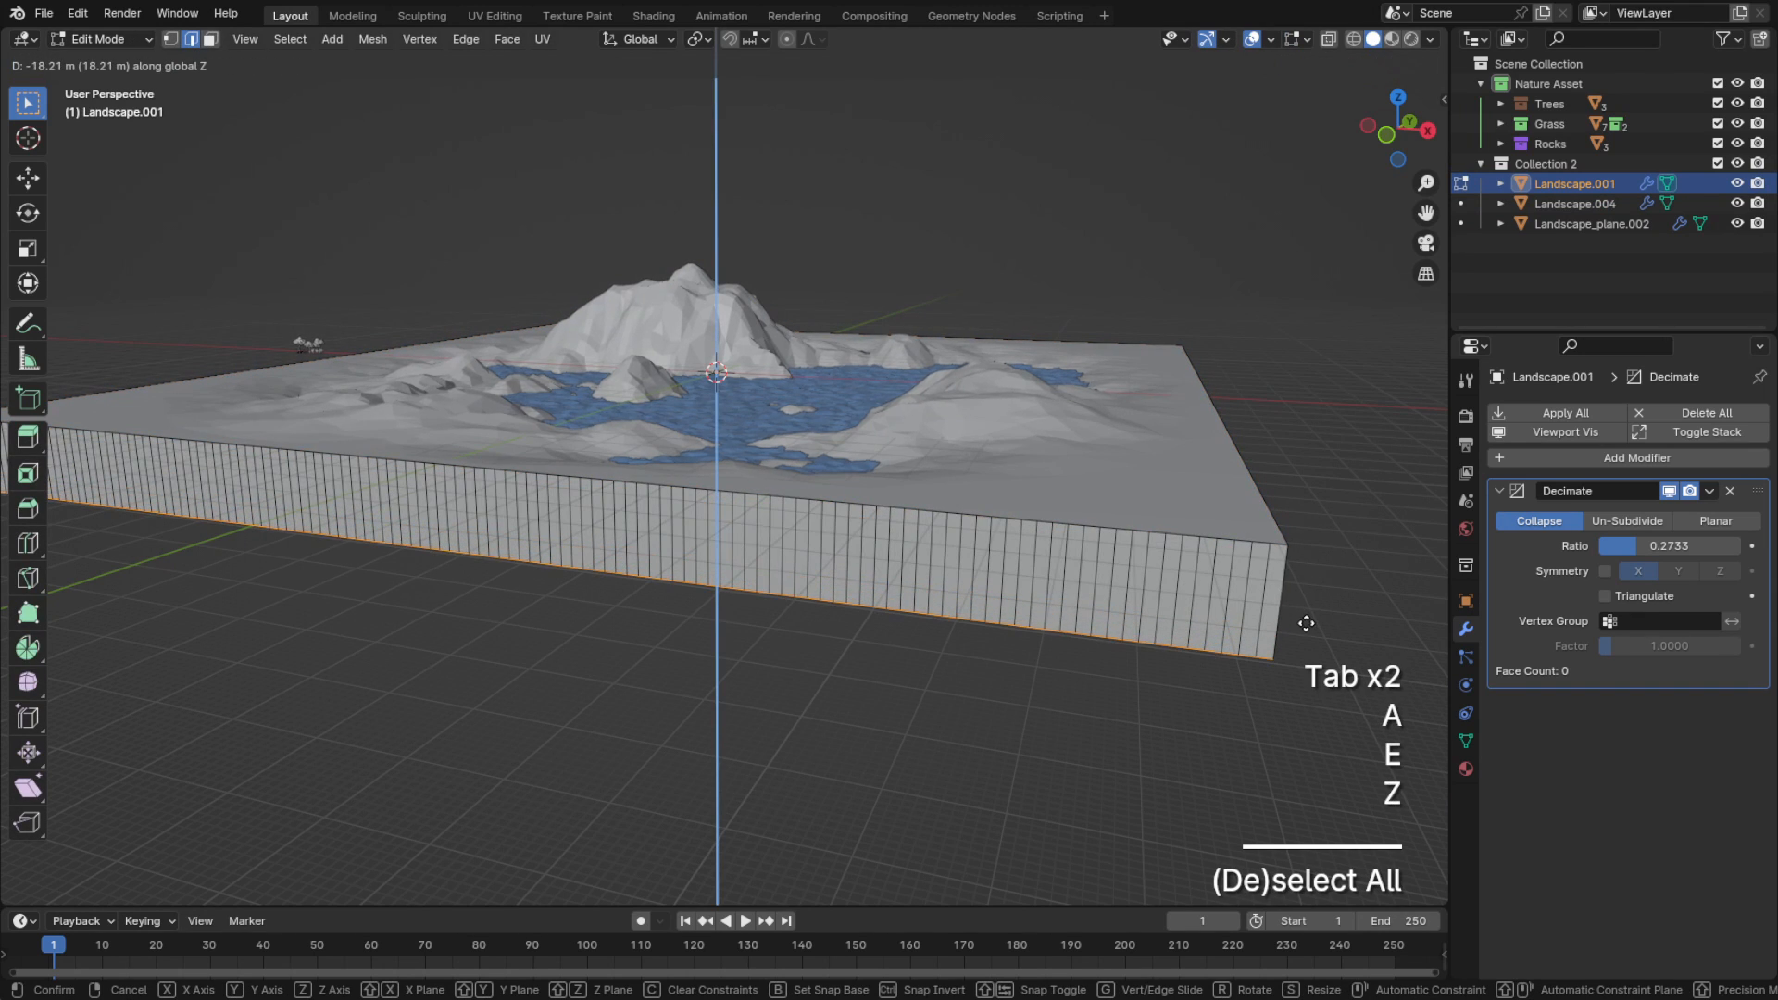
left_click(1306, 623)
Fill the underside of the side walls with a face and move it slightly further down along Z
middle_click_drag(1305, 622, 1303, 582)
key("f")
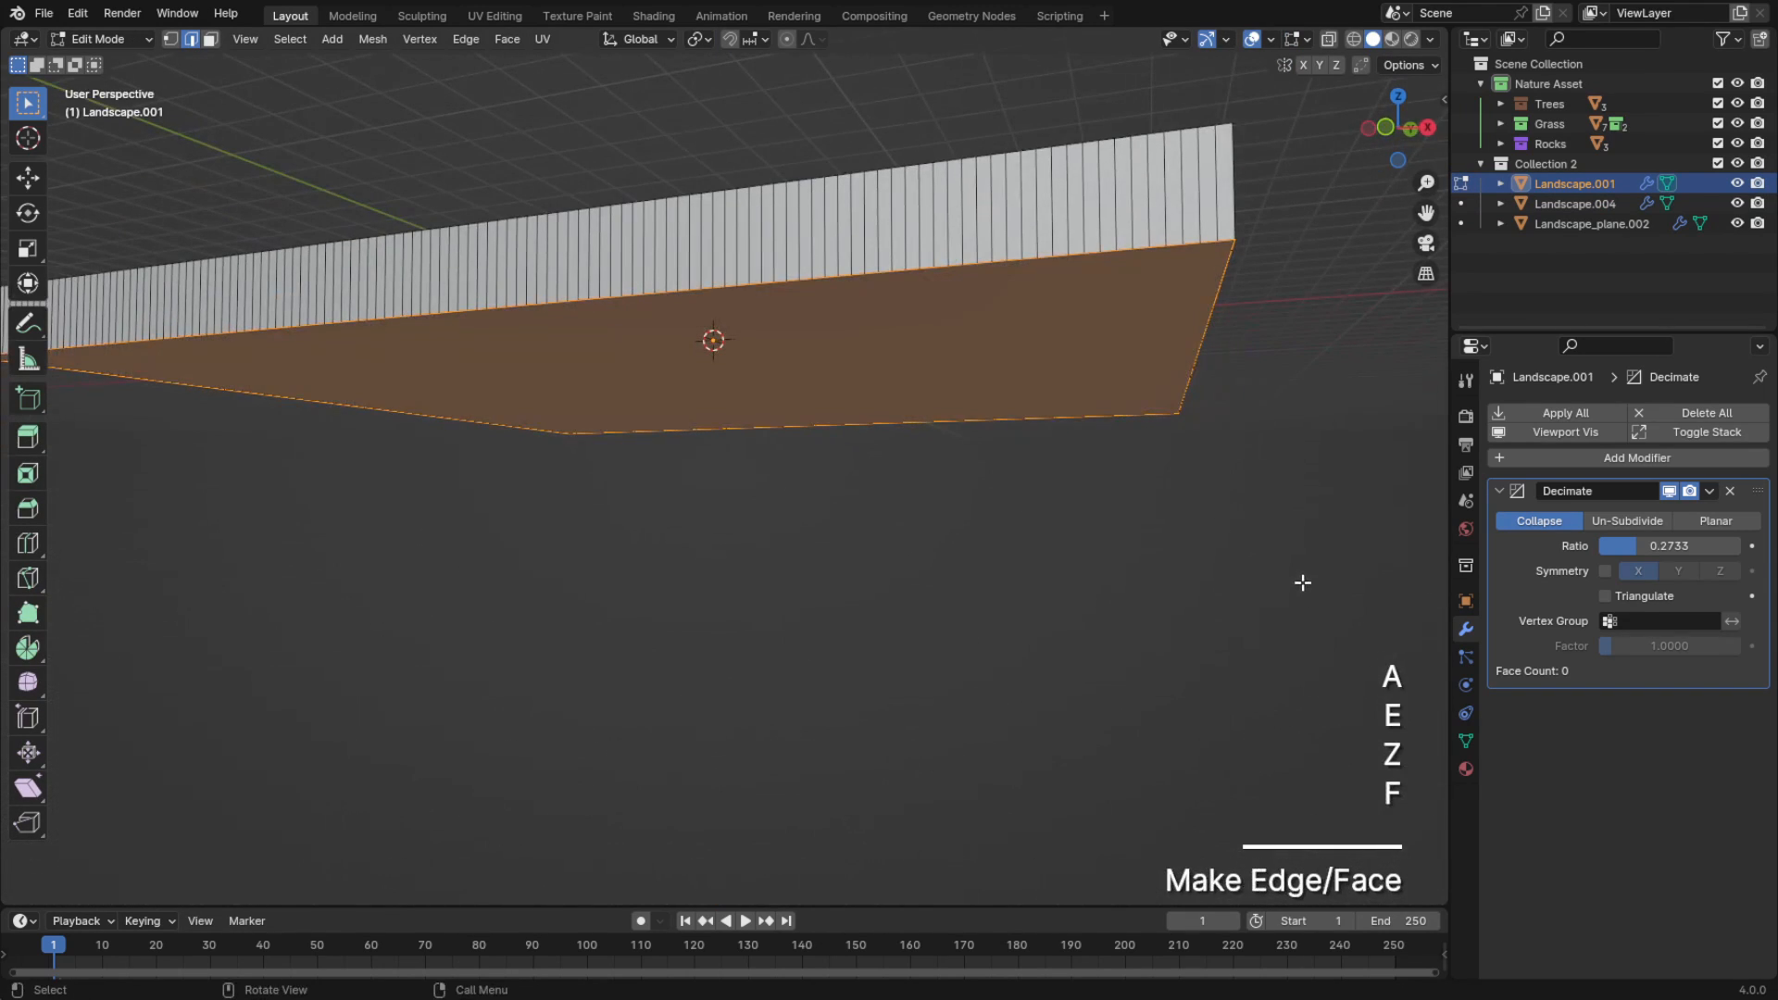
key("g")
key("z")
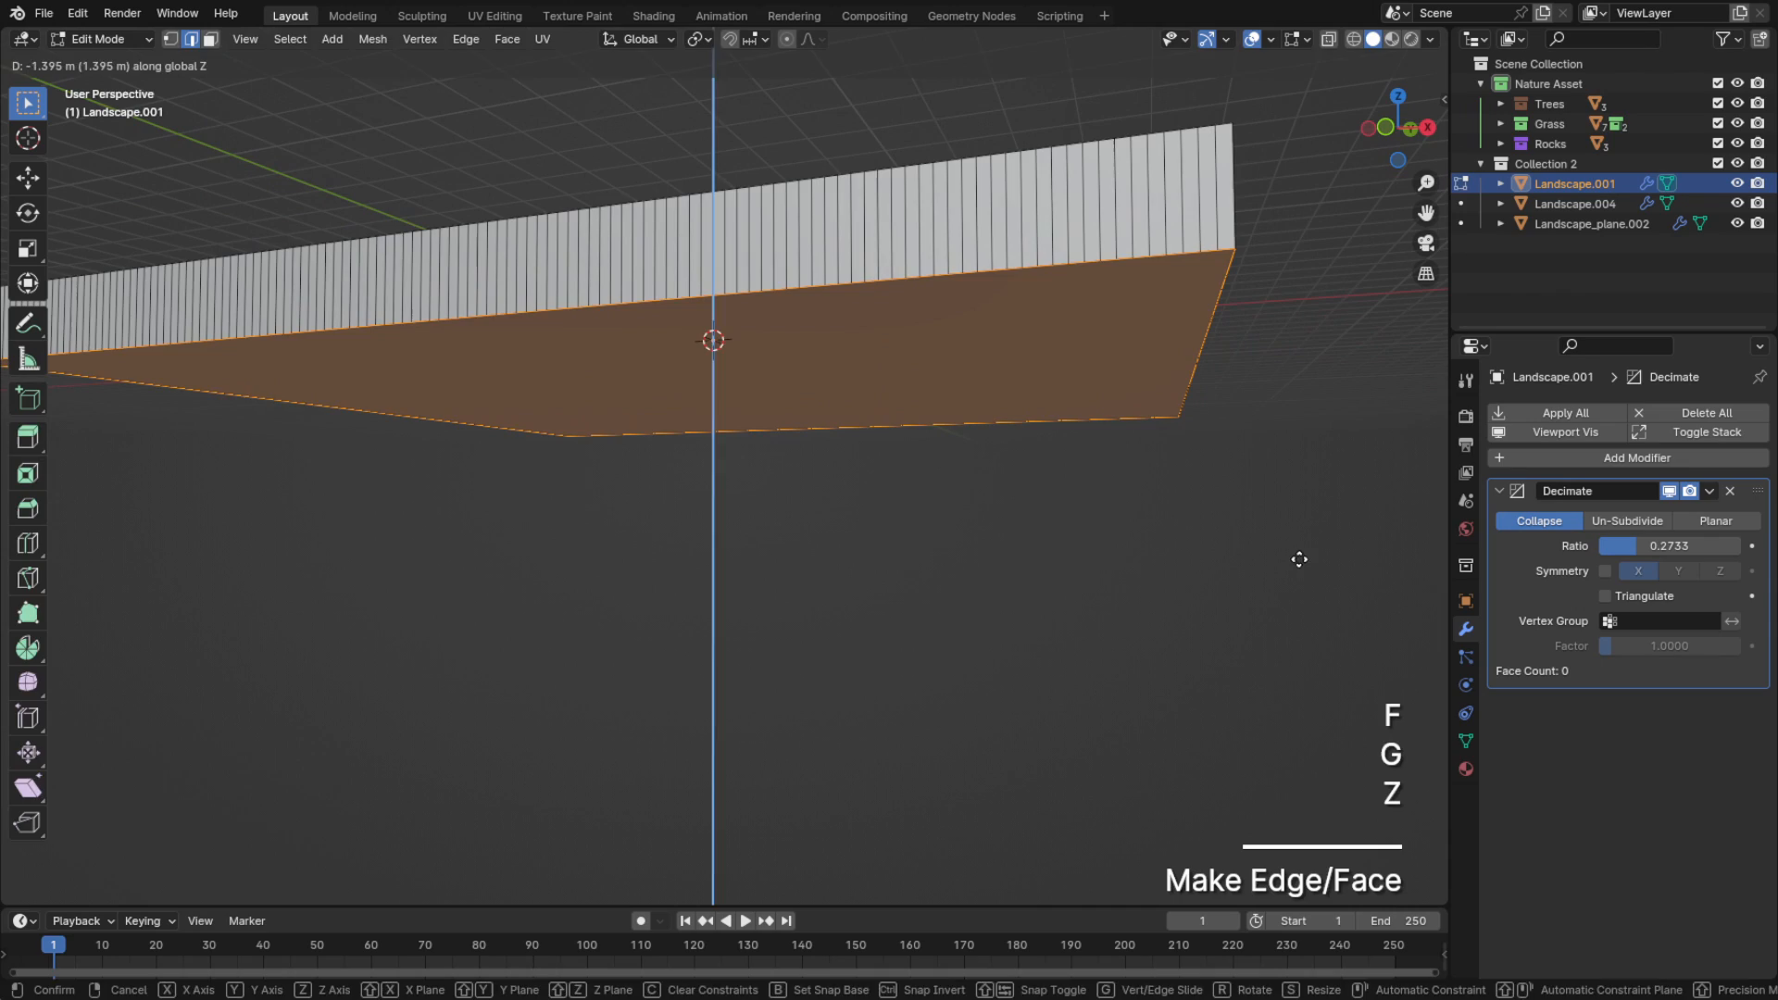
left_click(1253, 524)
key("Tab")
Switch the viewport to Material Preview shading and apply the landscape terrain's Decimate modifier
middle_click_drag(1253, 517, 1291, 537)
left_click(1291, 537)
middle_click_drag(1002, 522, 1004, 526)
middle_click_drag(1004, 526, 1102, 522)
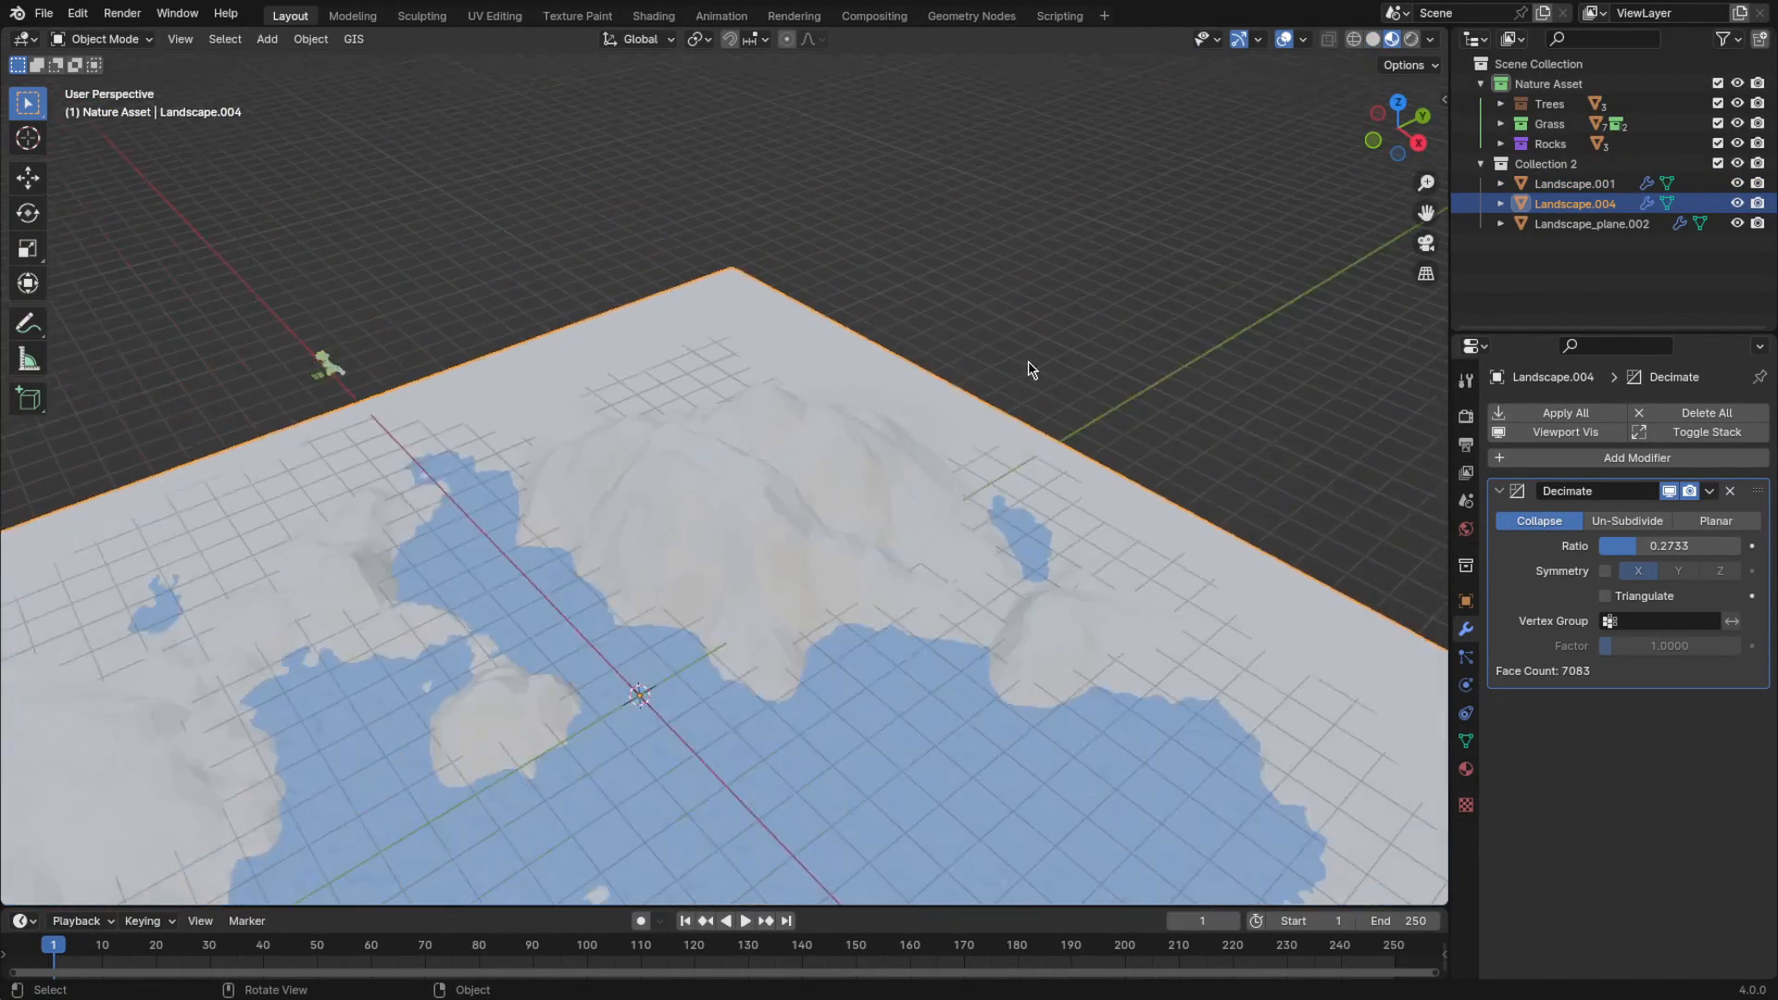
mouse_move(1028, 361)
middle_mouse_down()
mouse_move(1224, 348)
mouse_move(1150, 452)
middle_mouse_up()
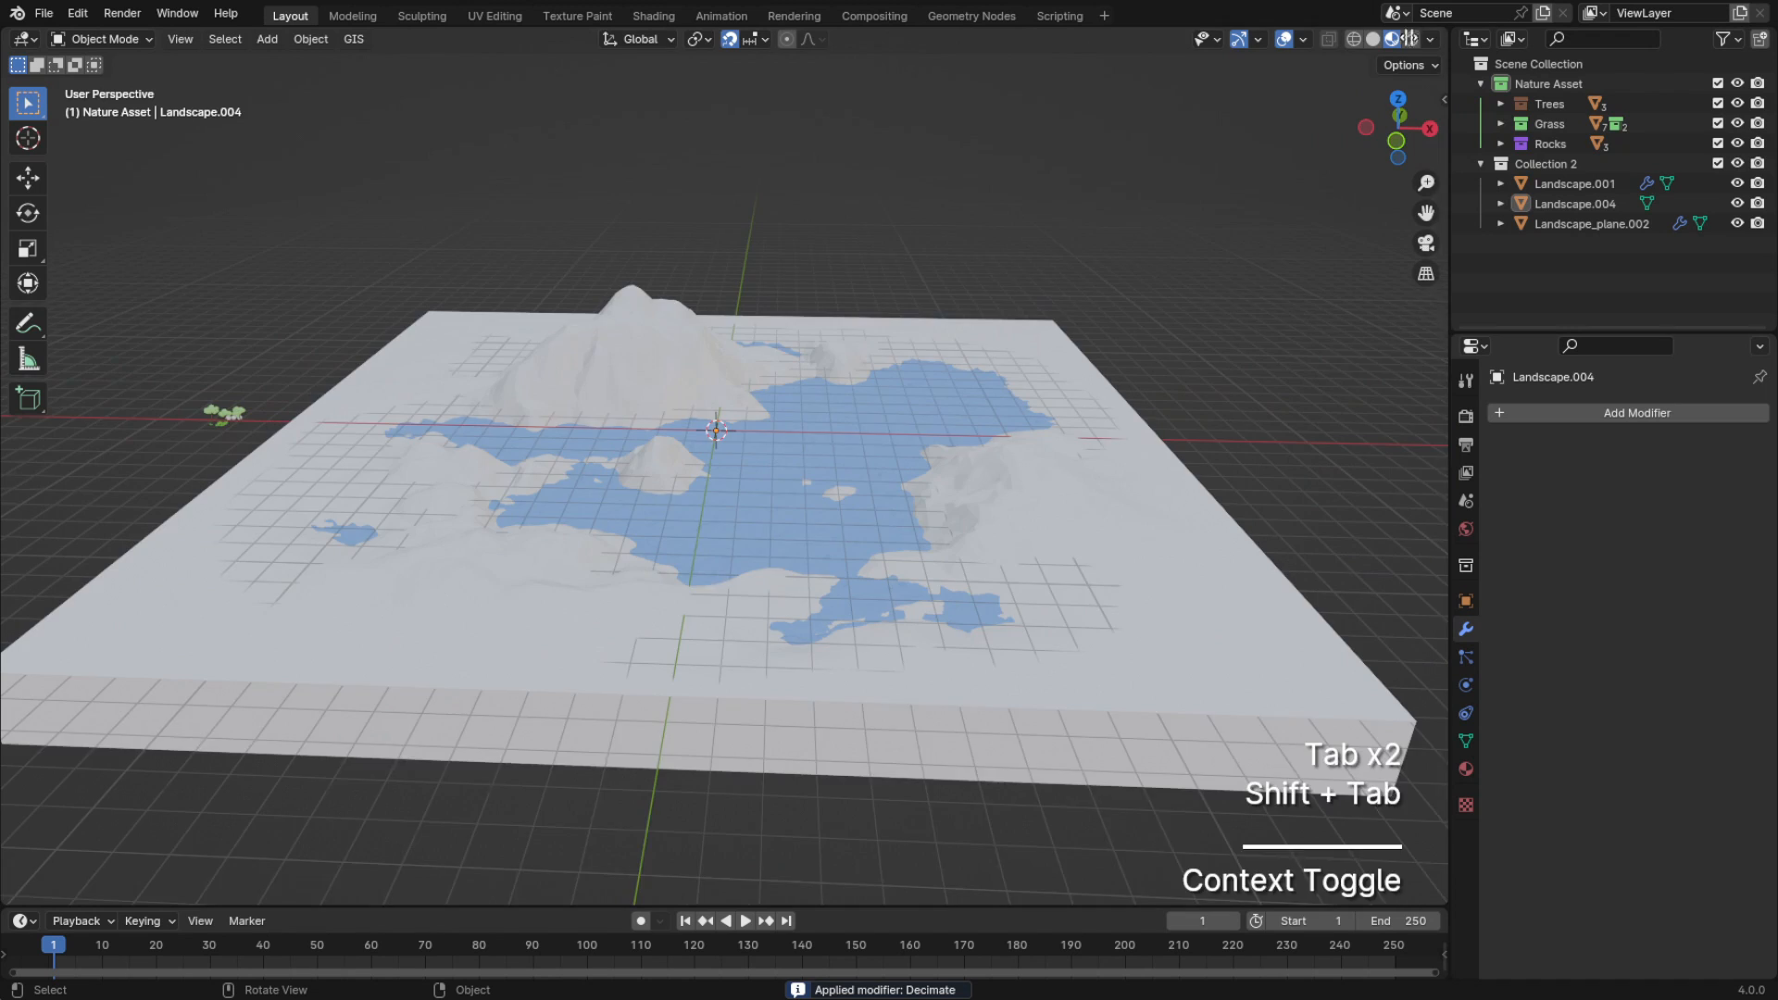
Split the viewport to add a Shader Editor beside it, hide its sidebar and widen the editor
left_click_drag(1410, 39, 891, 104)
left_click(917, 39)
left_click(977, 341)
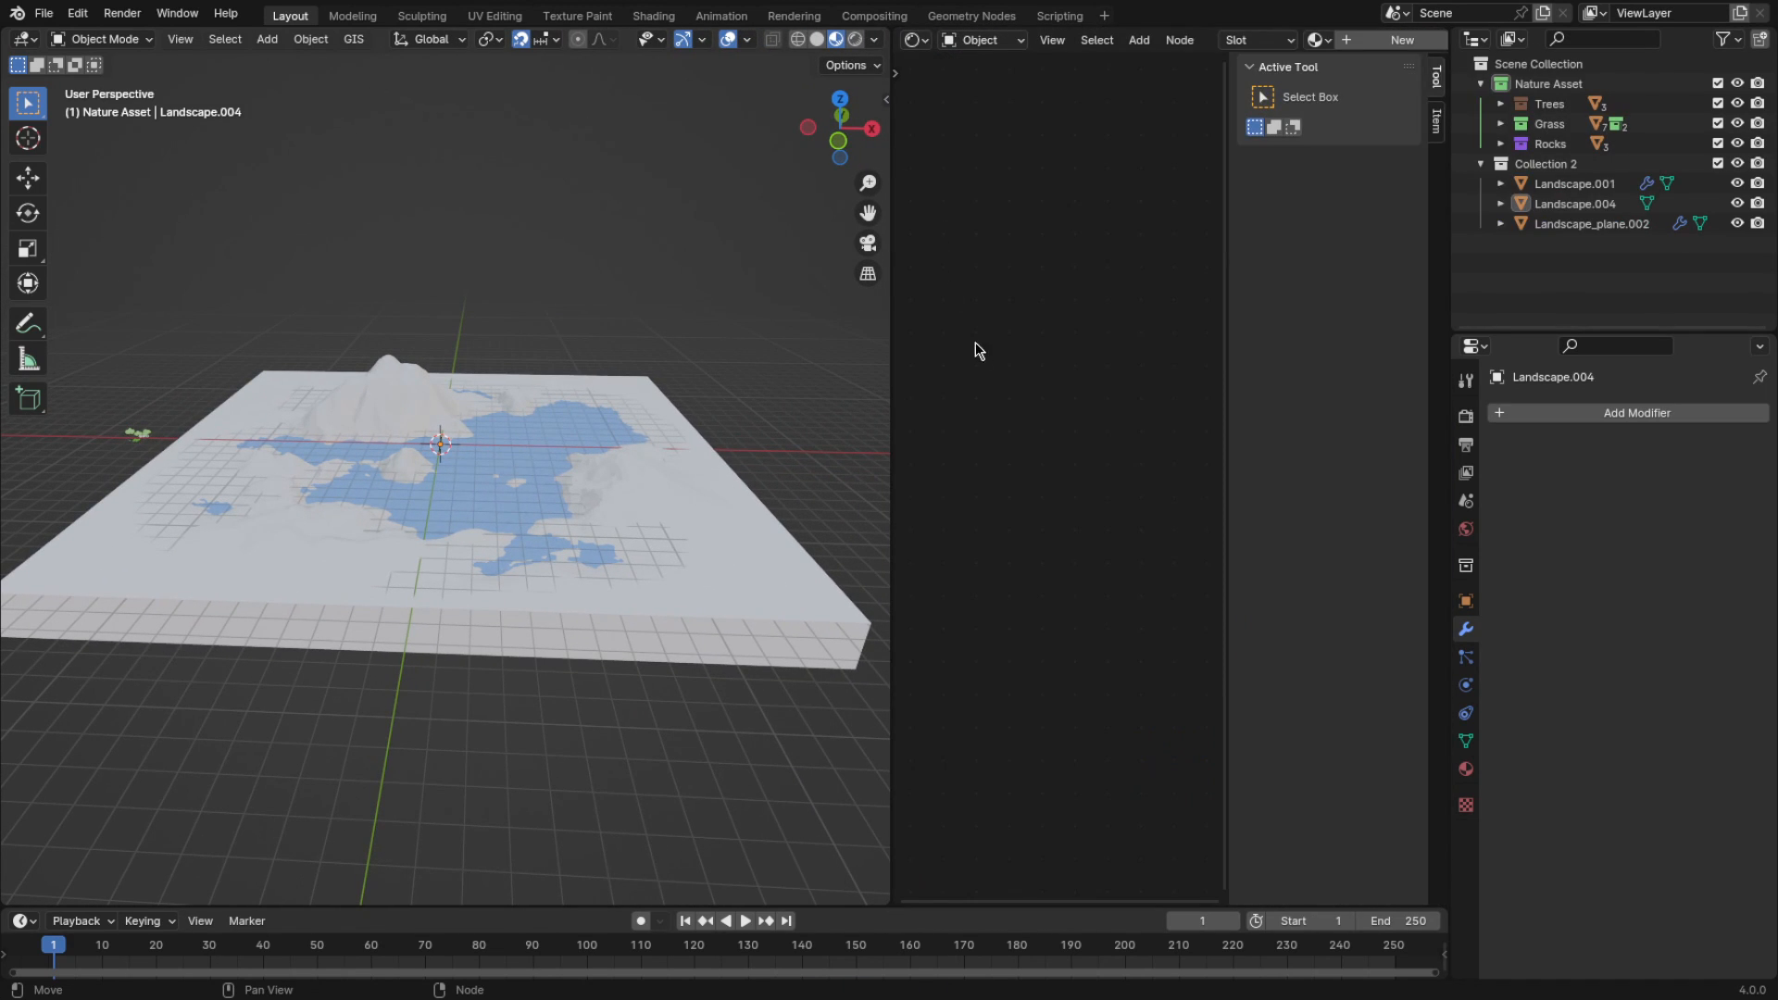
key("n")
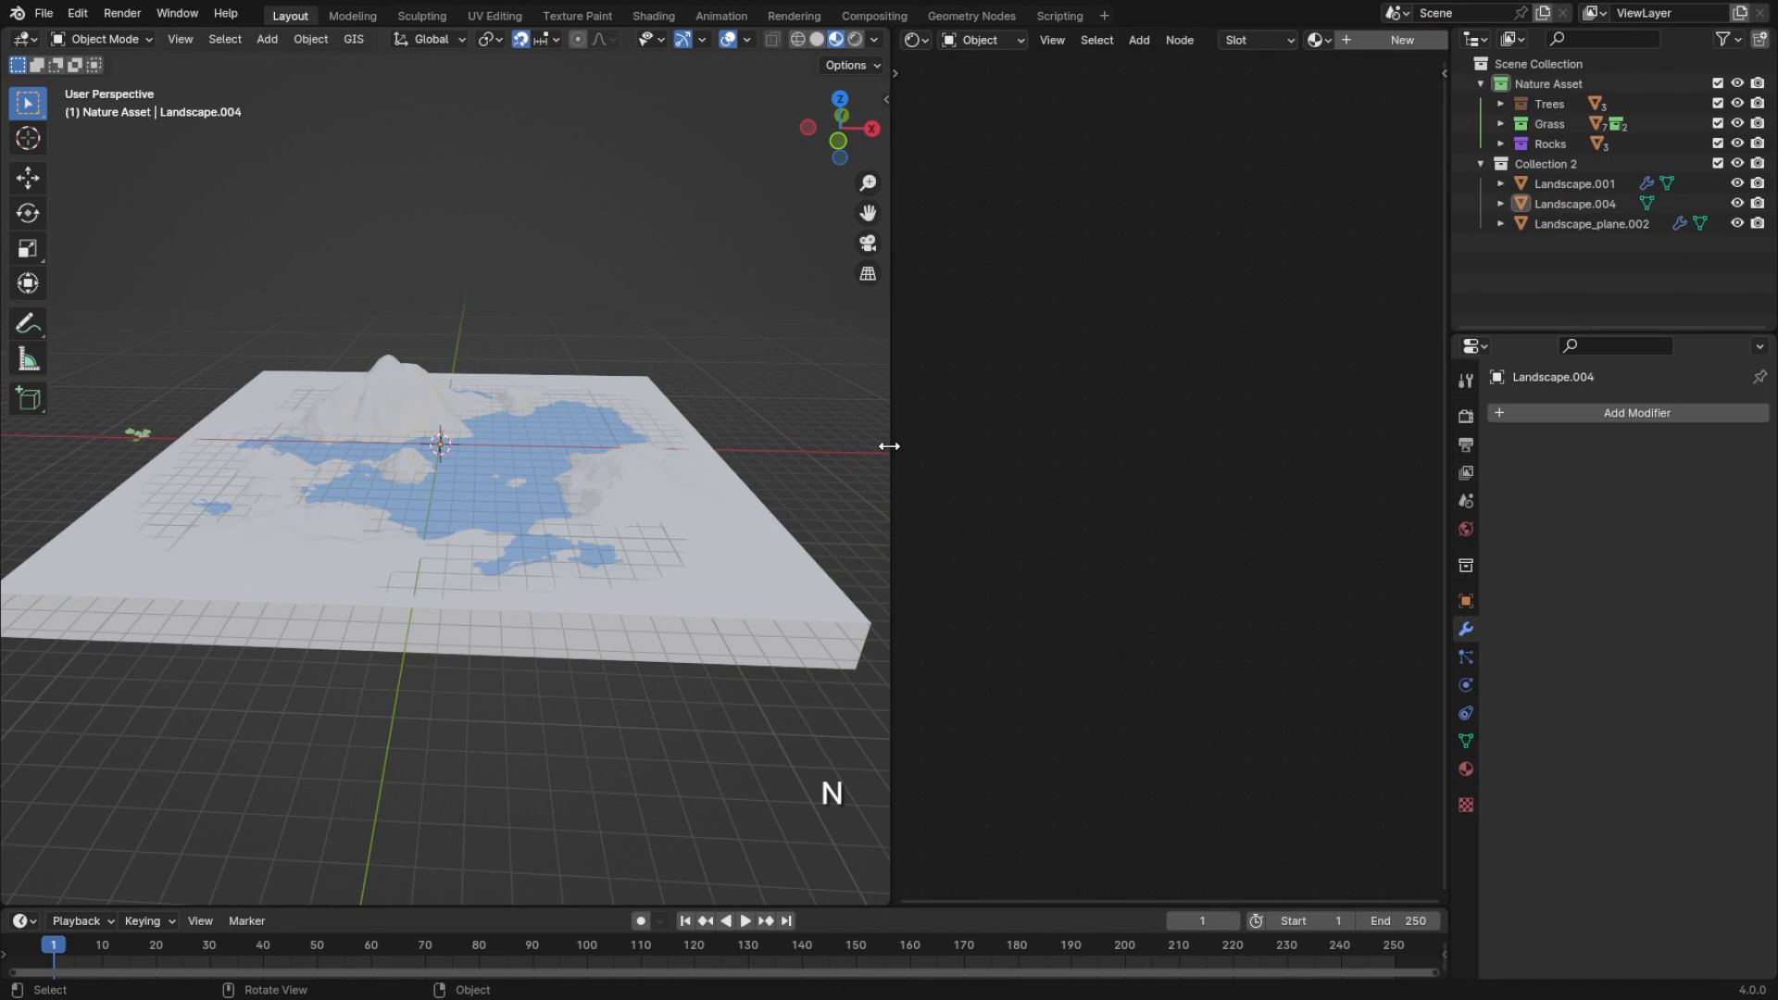
left_click_drag(890, 447, 608, 453)
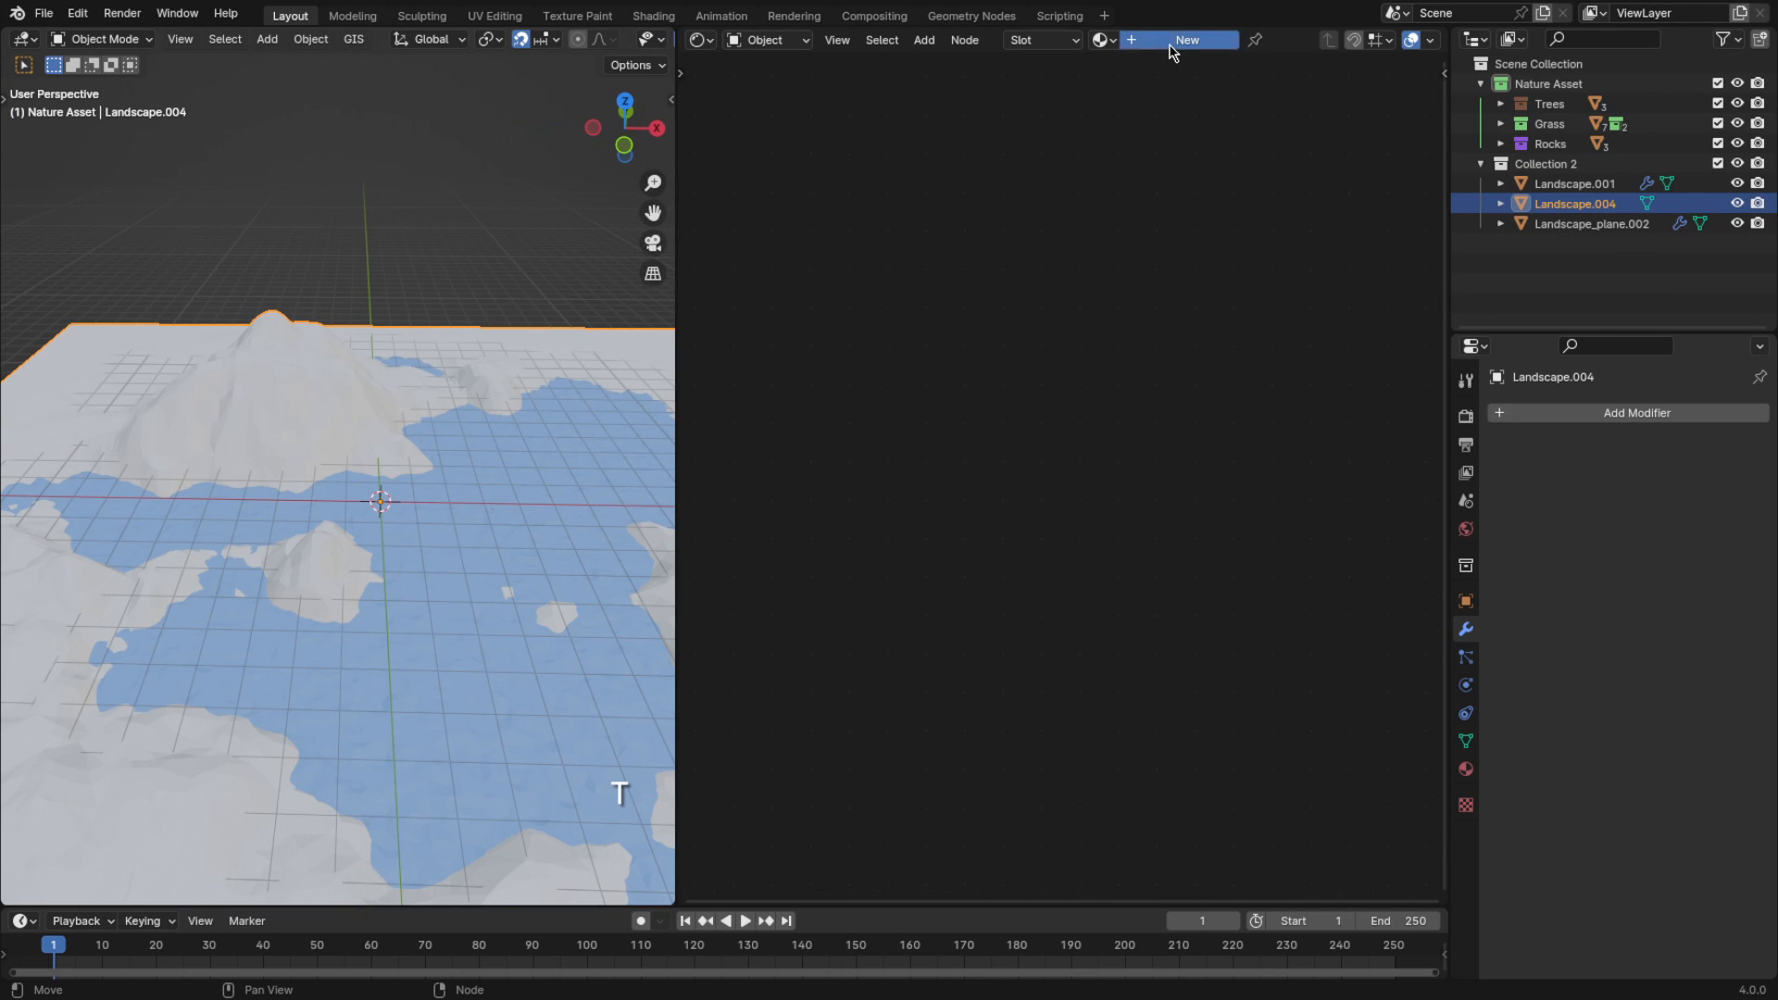
Give the terrain a new material with a green base colour of about hue 0.345, saturation 0.796 and value 0.339
left_click(1171, 42)
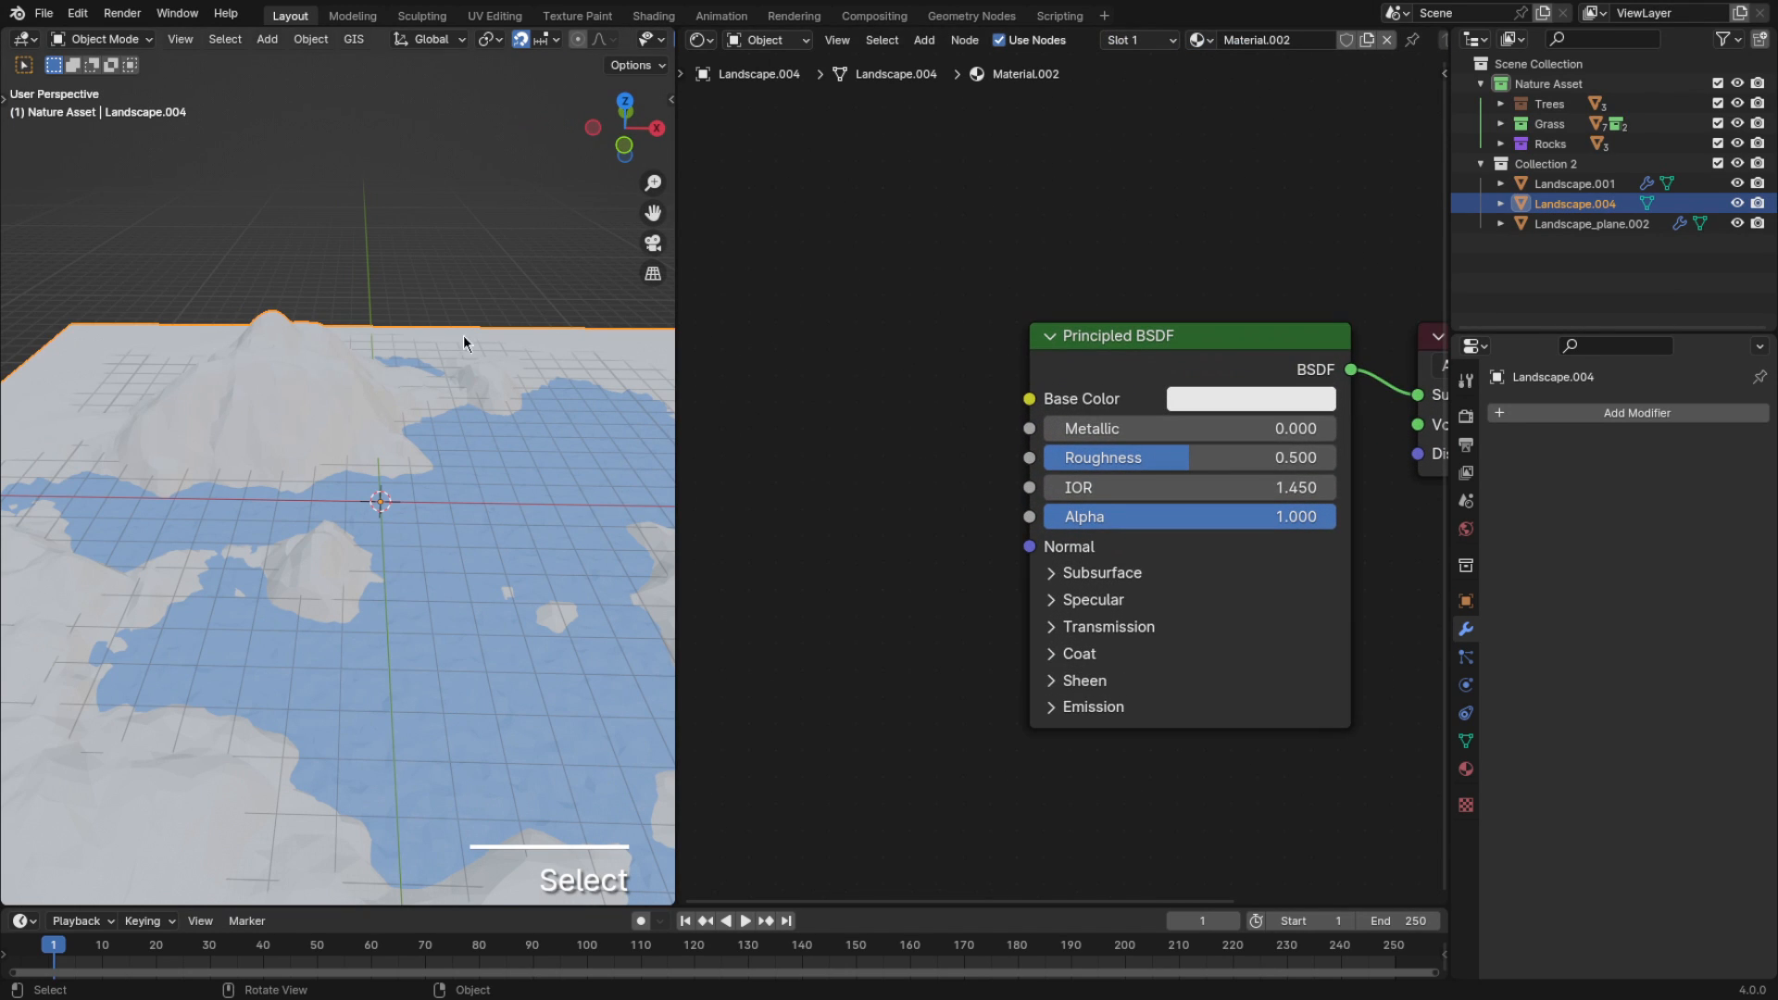
mouse_move(326, 308)
middle_mouse_down()
mouse_move(325, 413)
mouse_move(336, 324)
middle_mouse_up()
left_click(1209, 408)
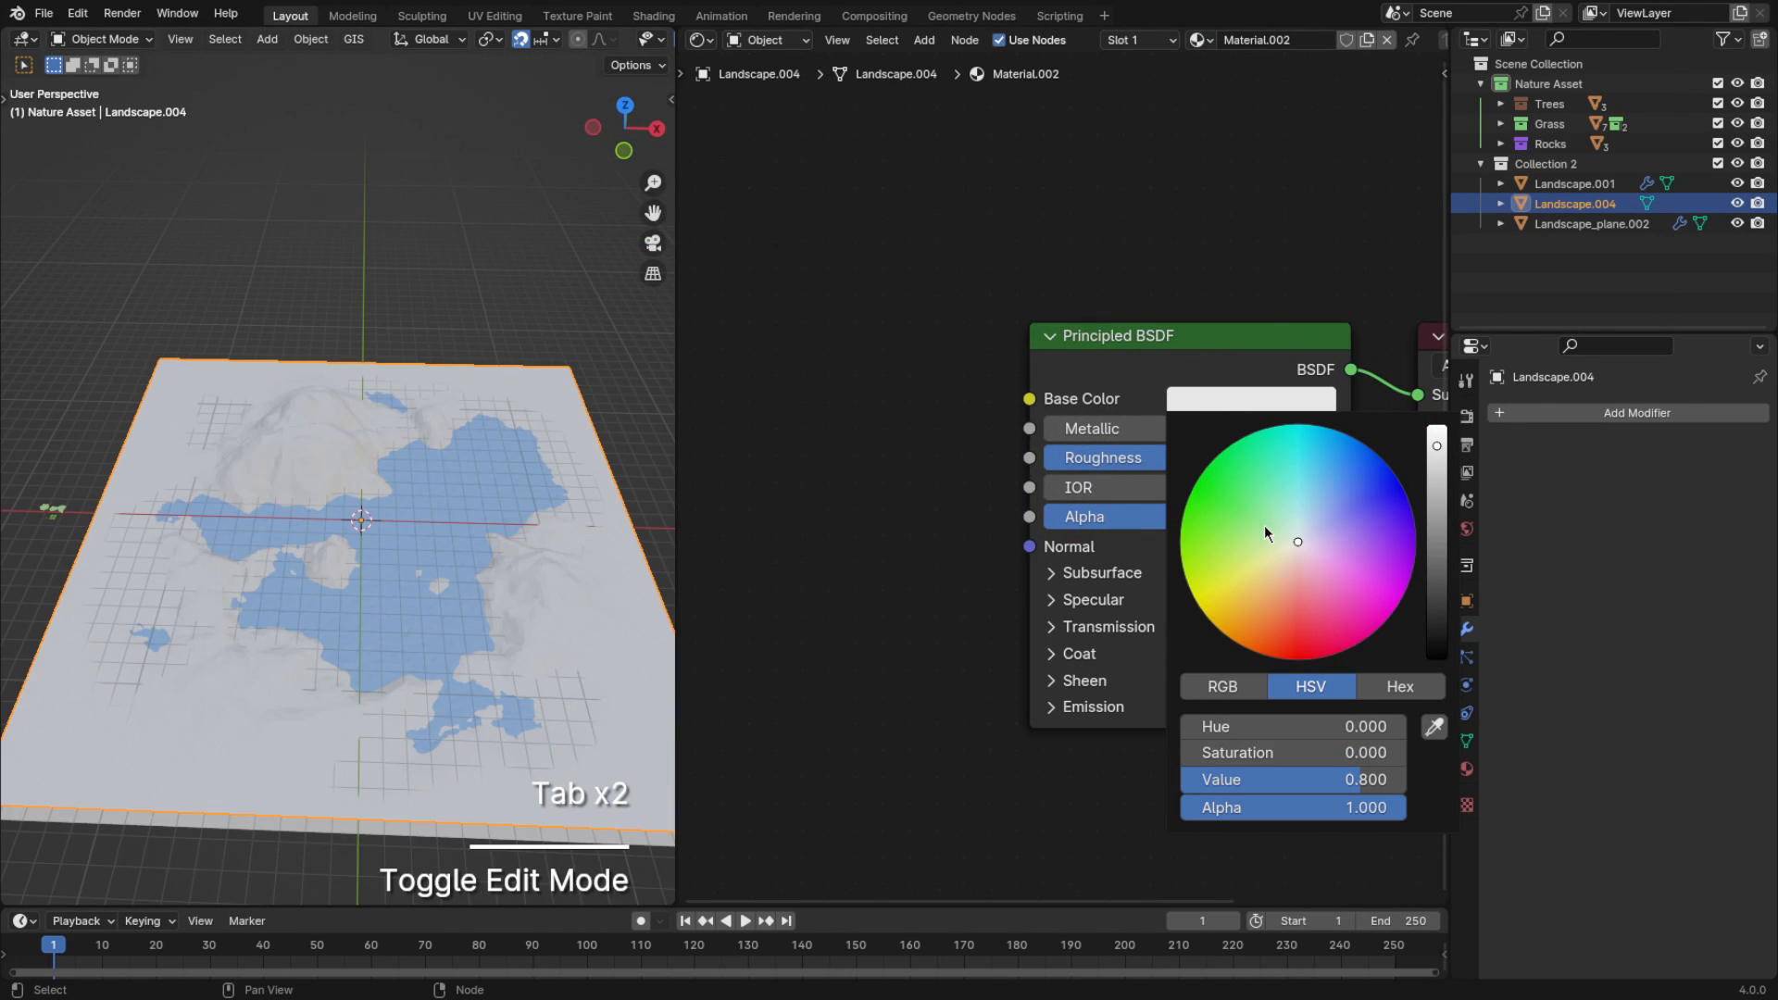
left_click_drag(1264, 525, 1252, 510)
left_click(1447, 515)
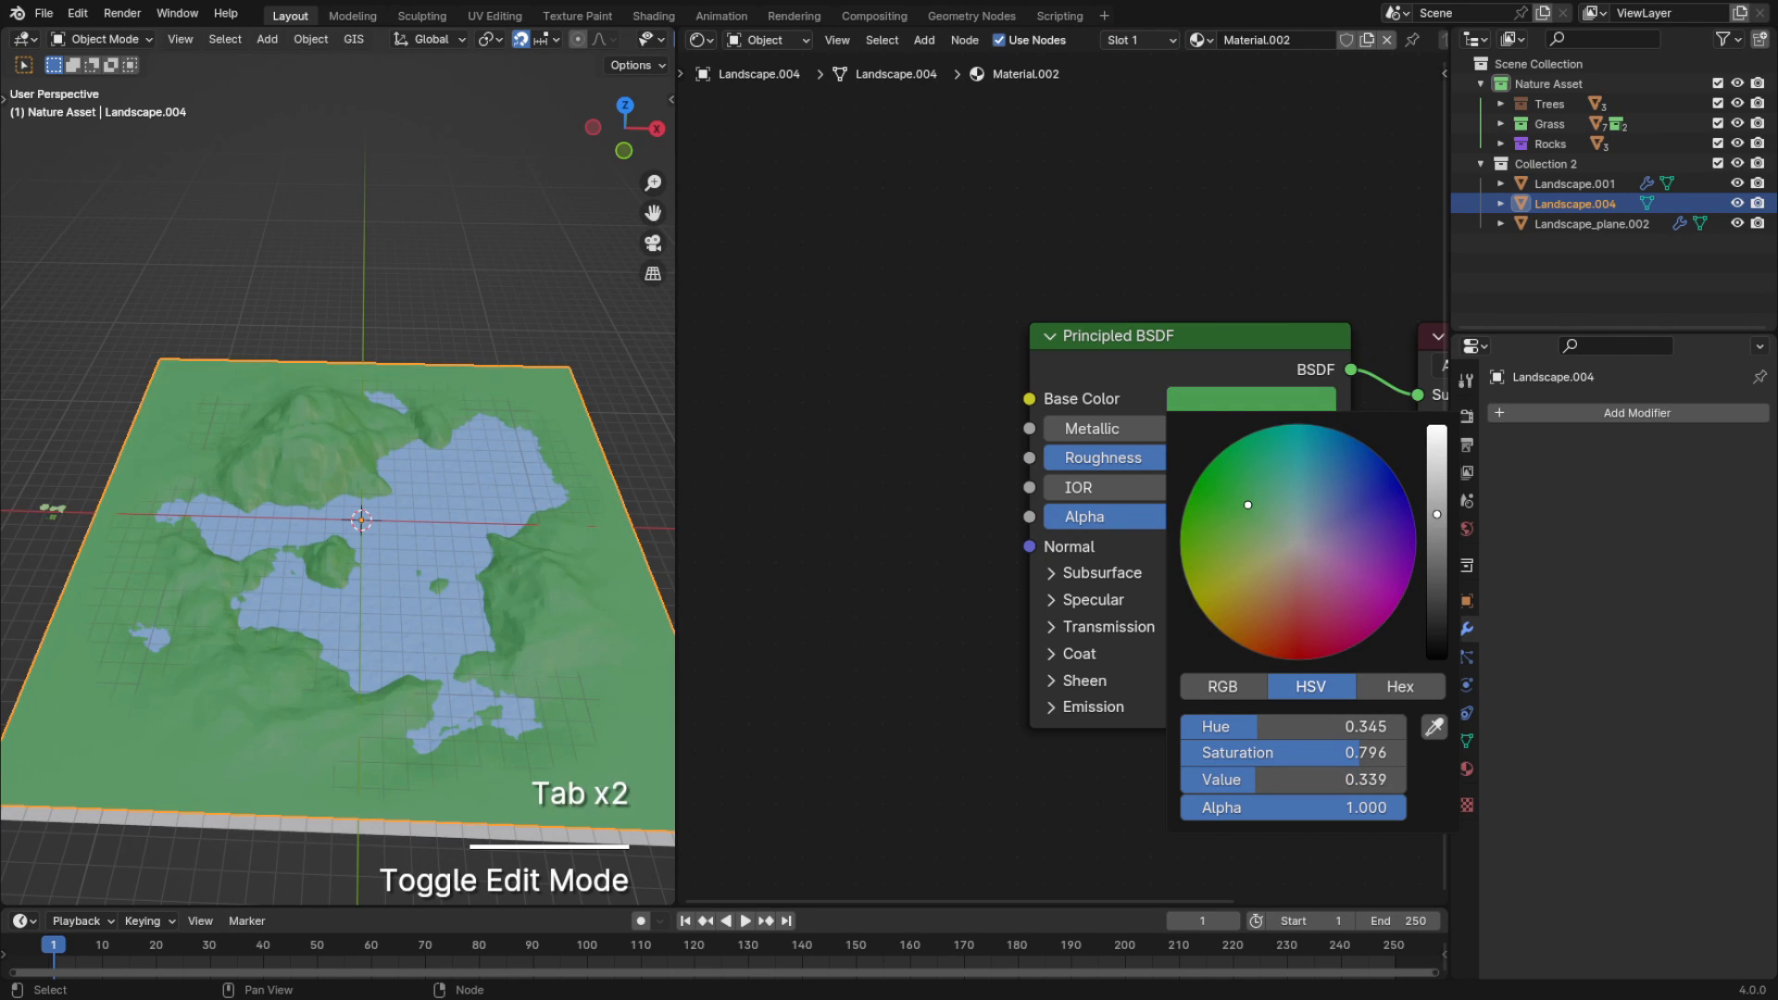
Rename the terrain's green material as Mountain
scroll(520, 348, "down", 2)
middle_click_drag(454, 357, 440, 321)
scroll(521, 348, "up", 3)
left_click(1242, 39)
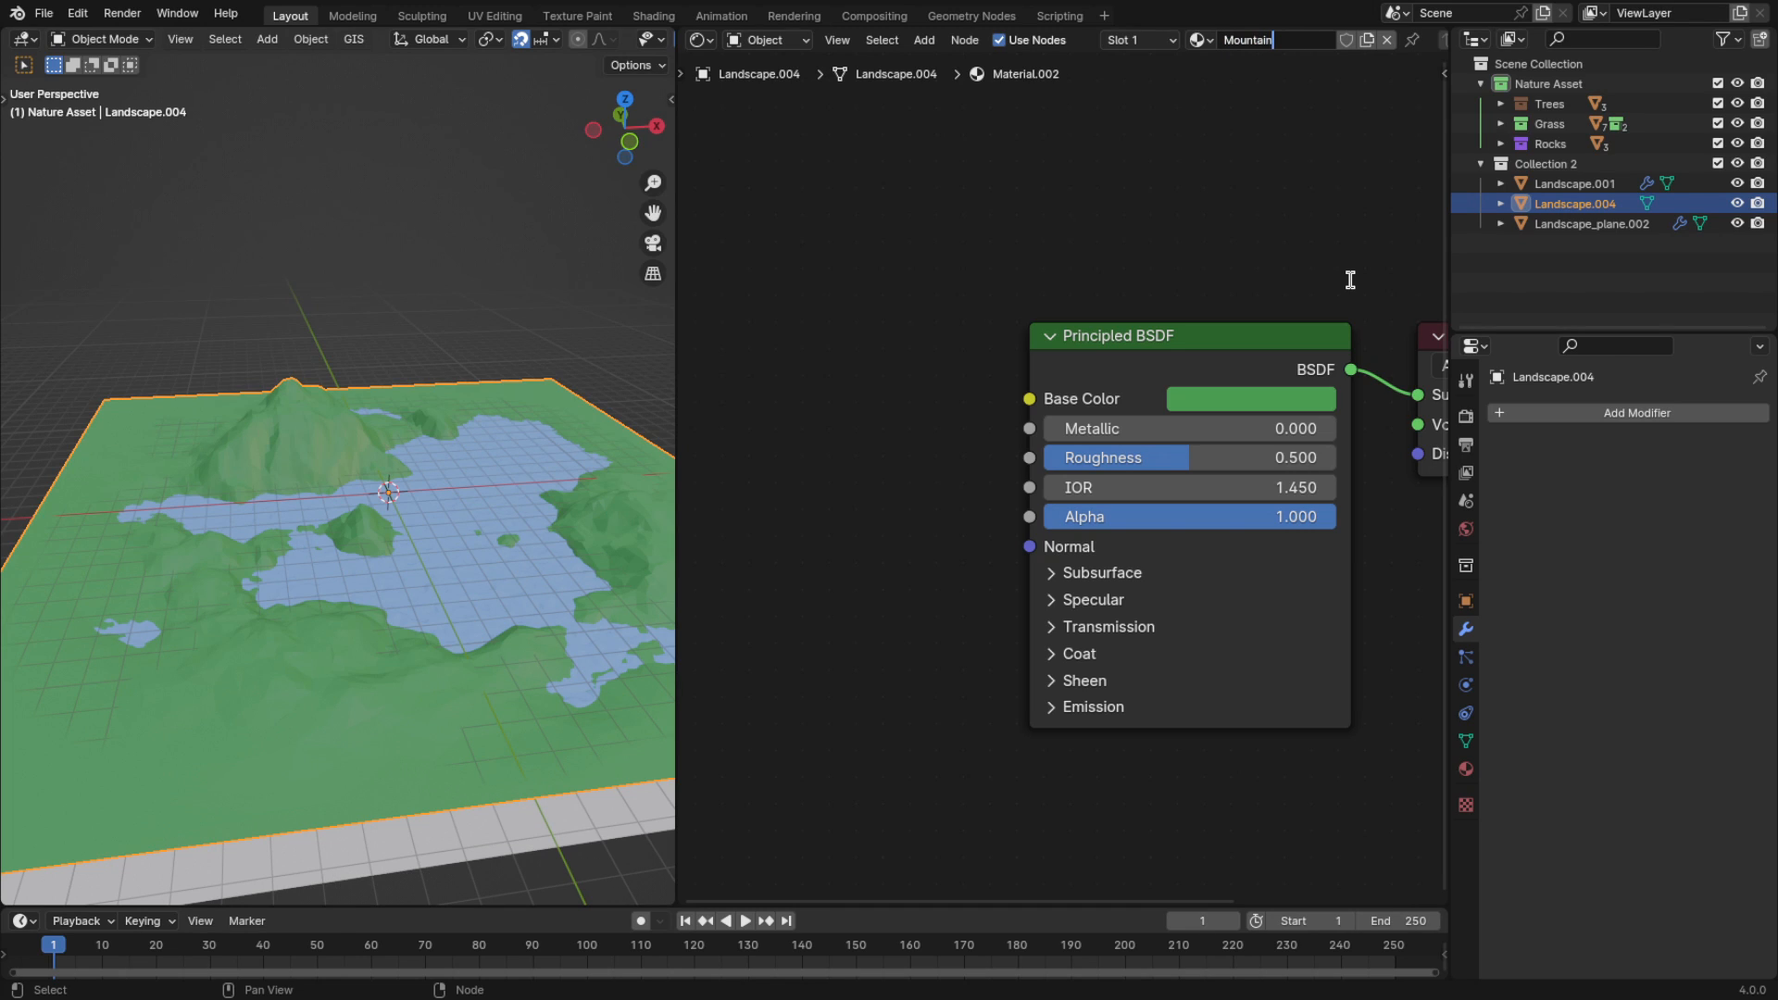
Add a second material slot to the terrain and fill it with an independent copy of the Mountain material
left_click(1139, 40)
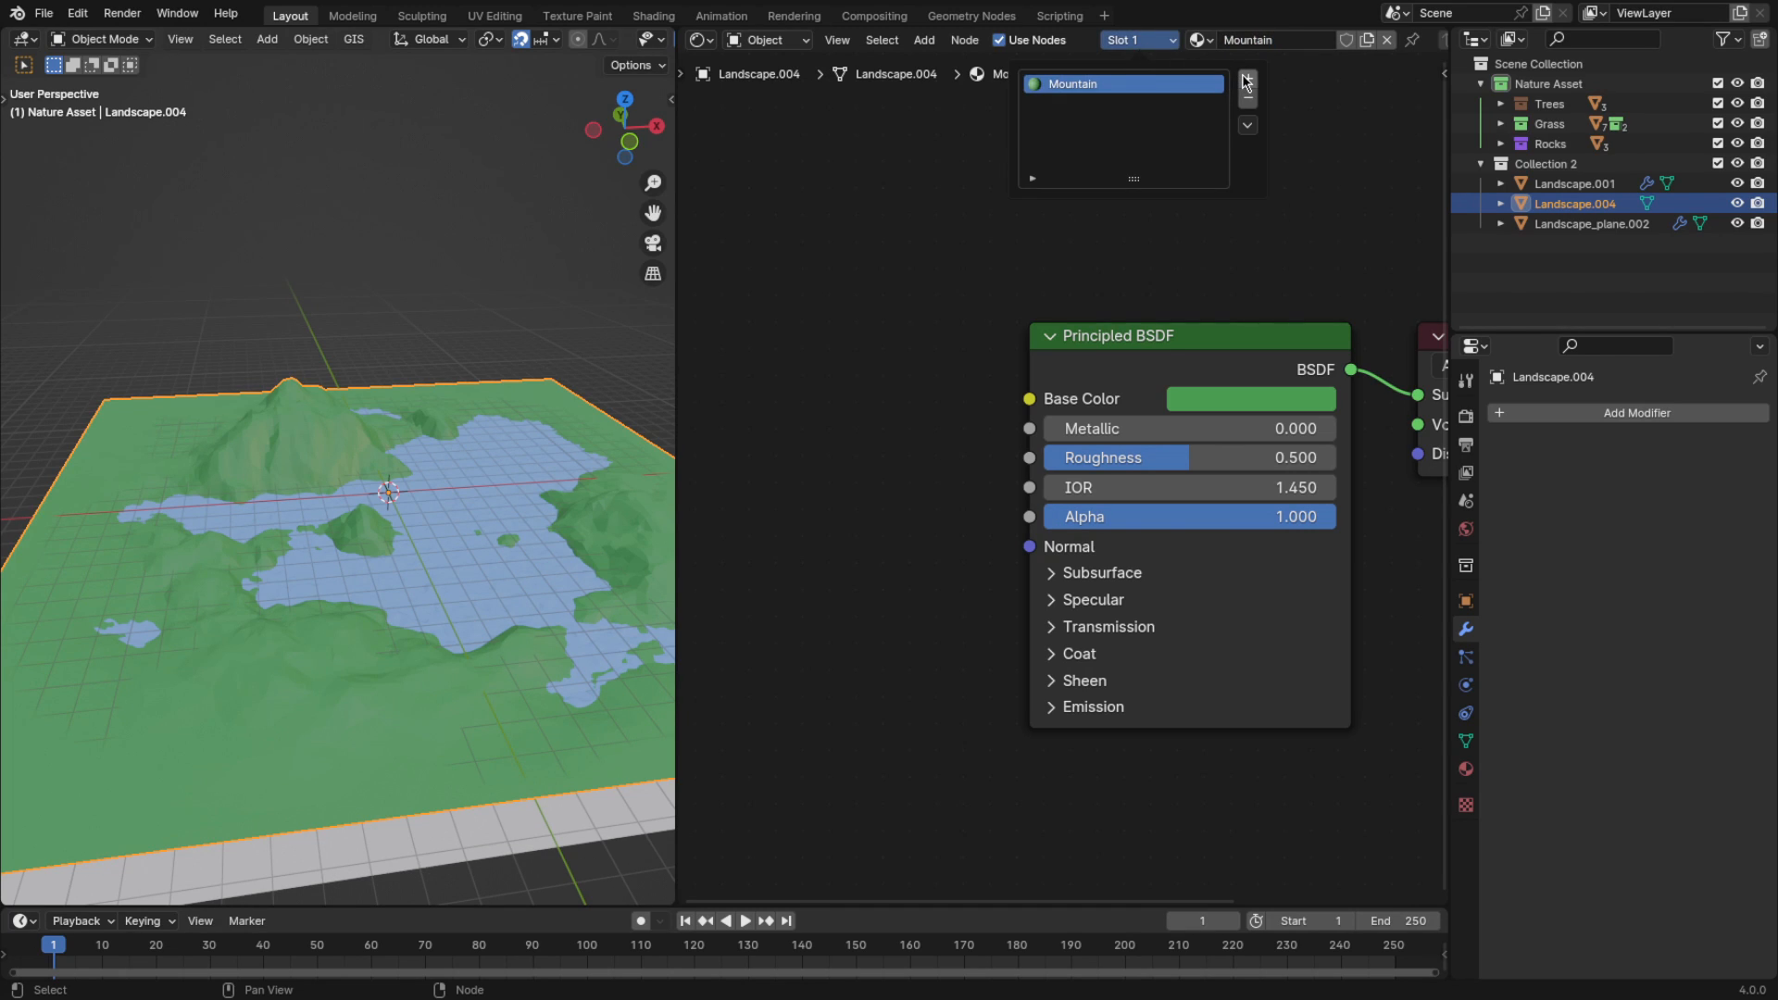
left_click(1246, 82)
left_click(1104, 39)
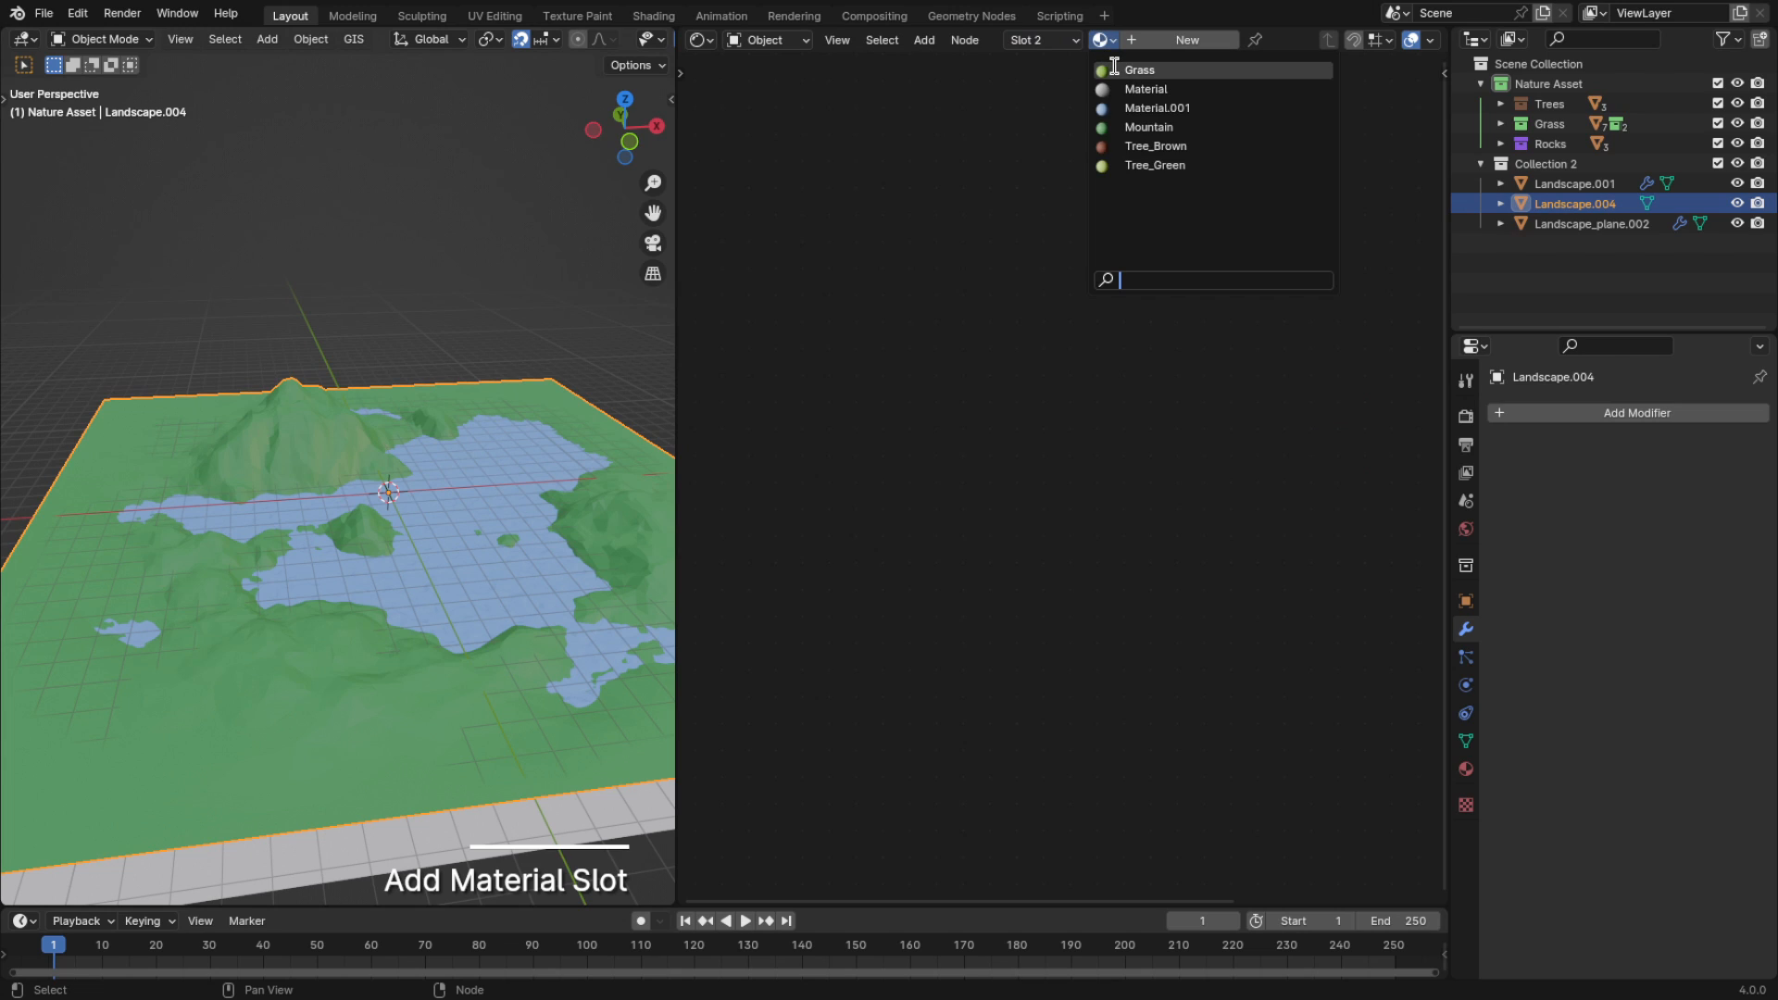
left_click(1139, 127)
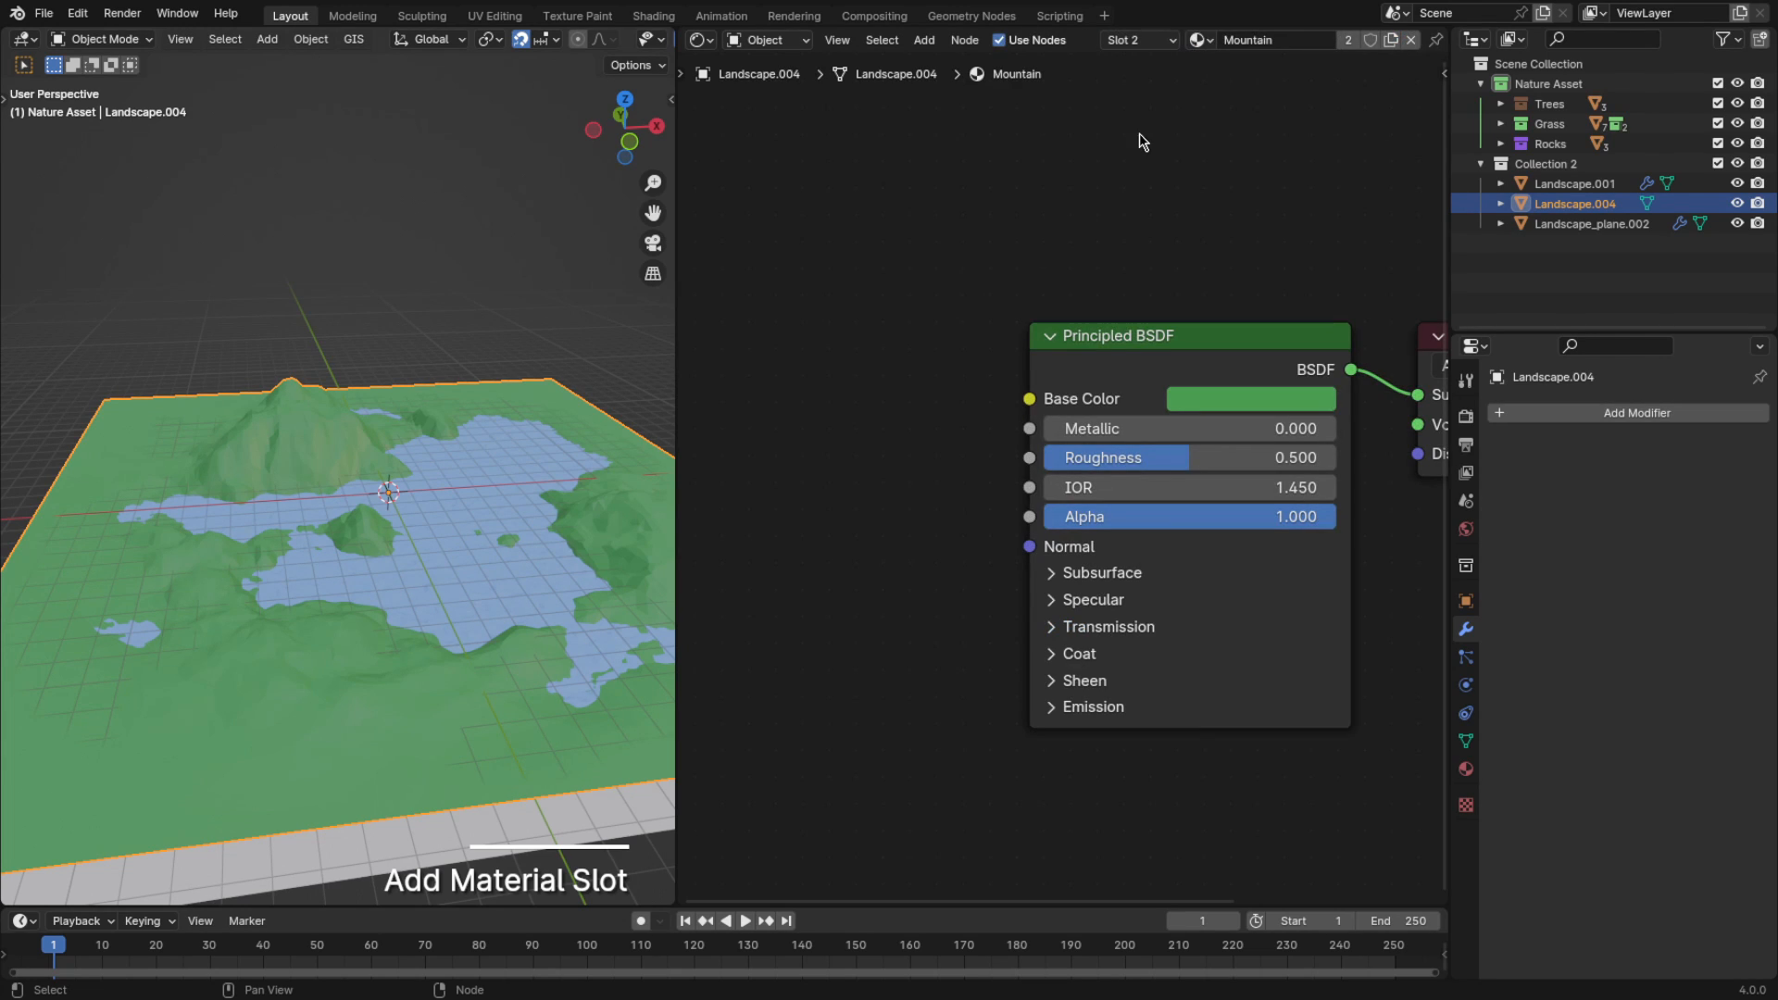
left_click(1153, 41)
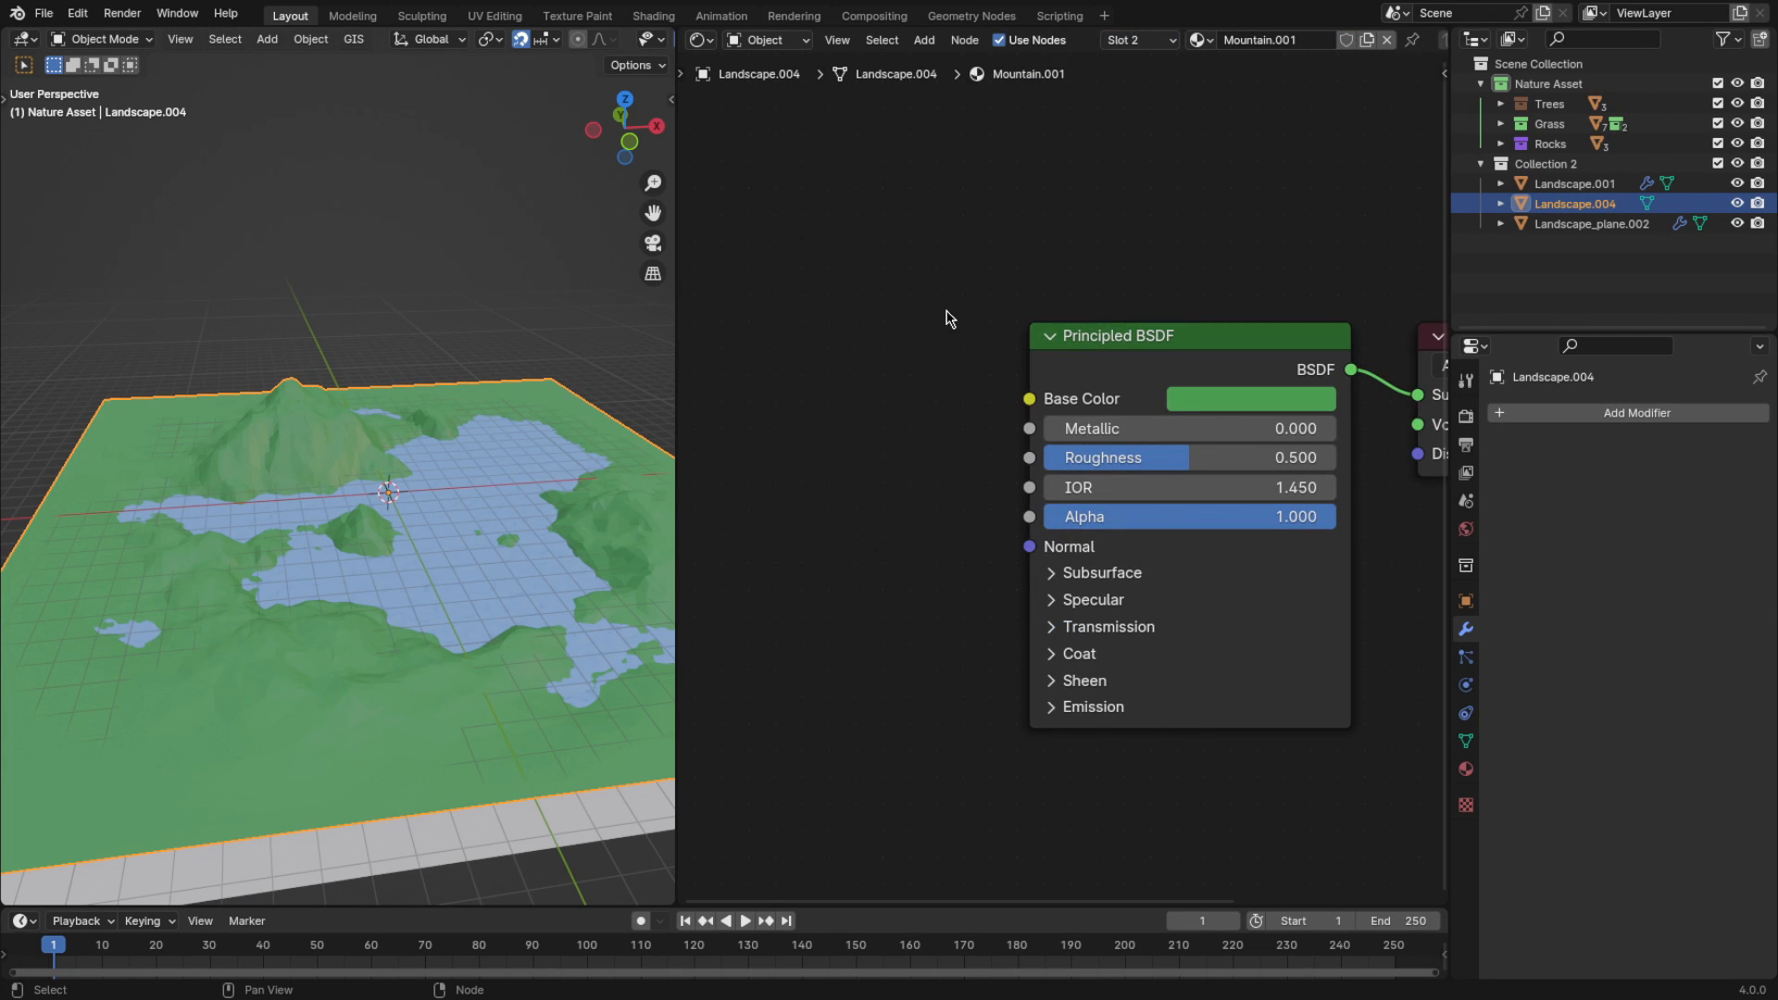
Widen the 3D viewport, enter Edit Mode on the terrain, clear the selection and switch to face selection
left_click_drag(676, 312, 900, 317)
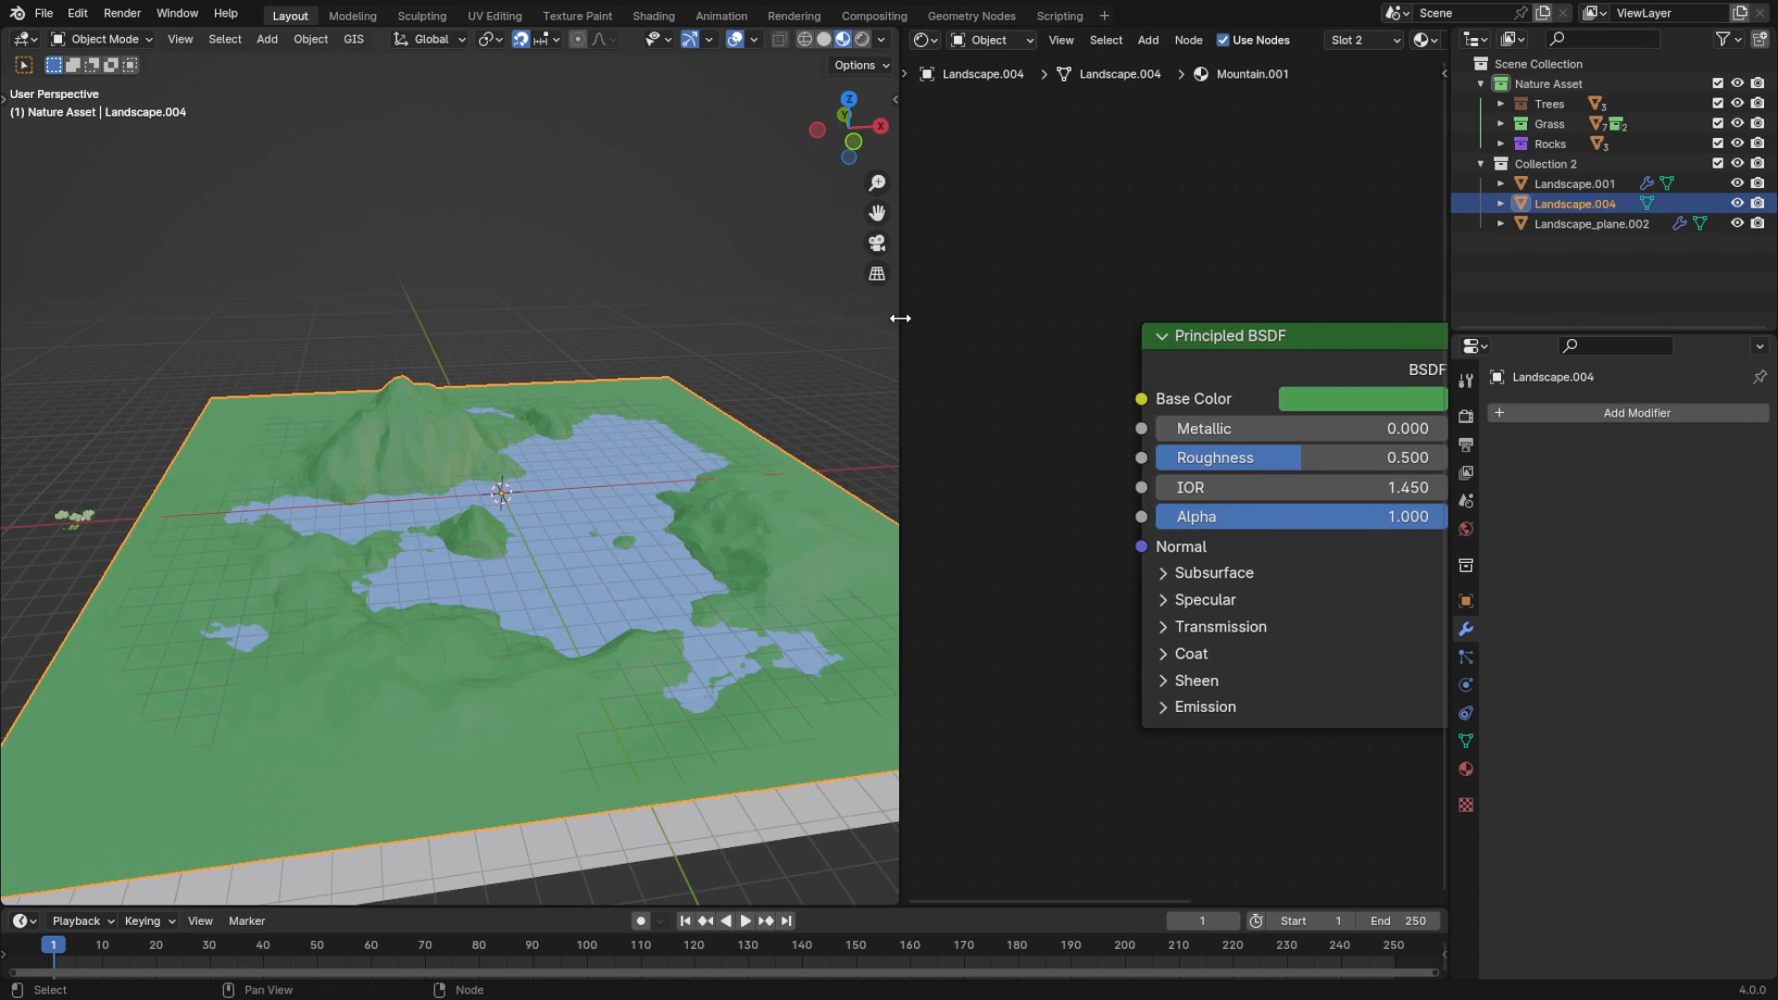
scroll(639, 407, "up", 3)
middle_click_drag(640, 407, 500, 380)
mouse_move(482, 324)
middle_mouse_down("shift")
mouse_move(474, 348)
mouse_move(502, 337)
middle_mouse_up("shift")
middle_click_drag(417, 602, 533, 407, "shift")
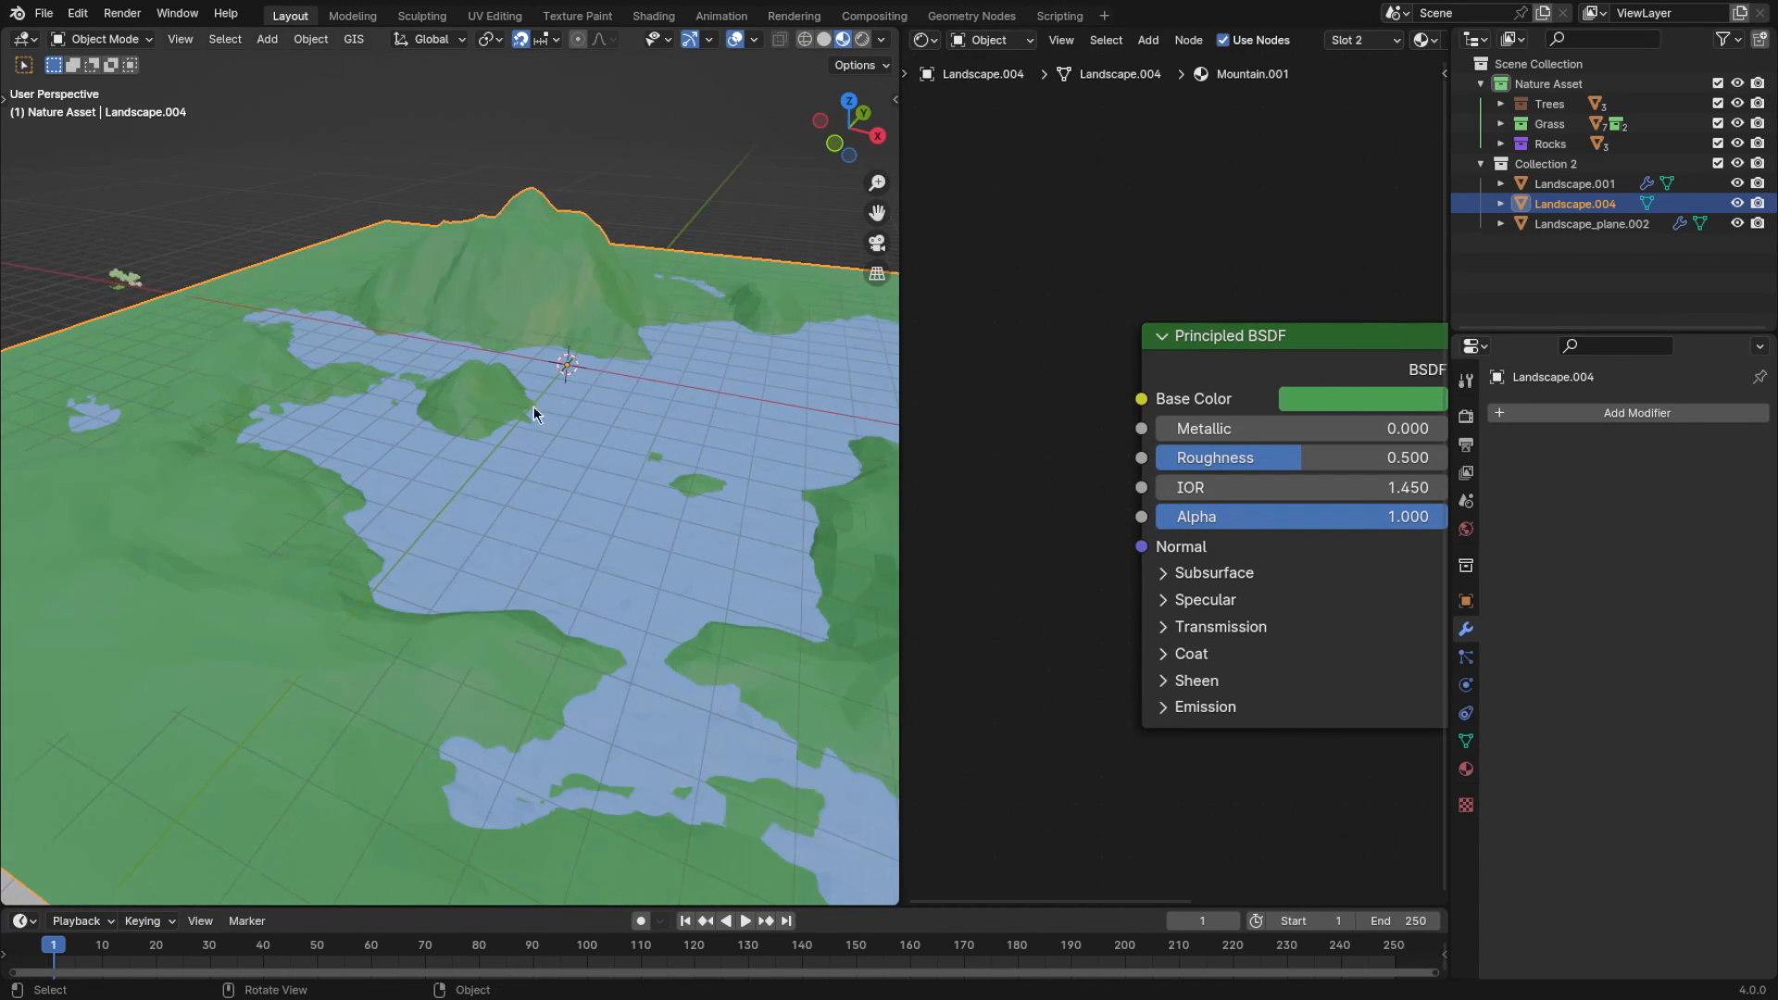
key("Tab")
mouse_move(434, 432)
middle_mouse_down("shift")
mouse_move(575, 322)
mouse_move(518, 491)
middle_mouse_up("shift")
scroll(519, 482, "up", 3)
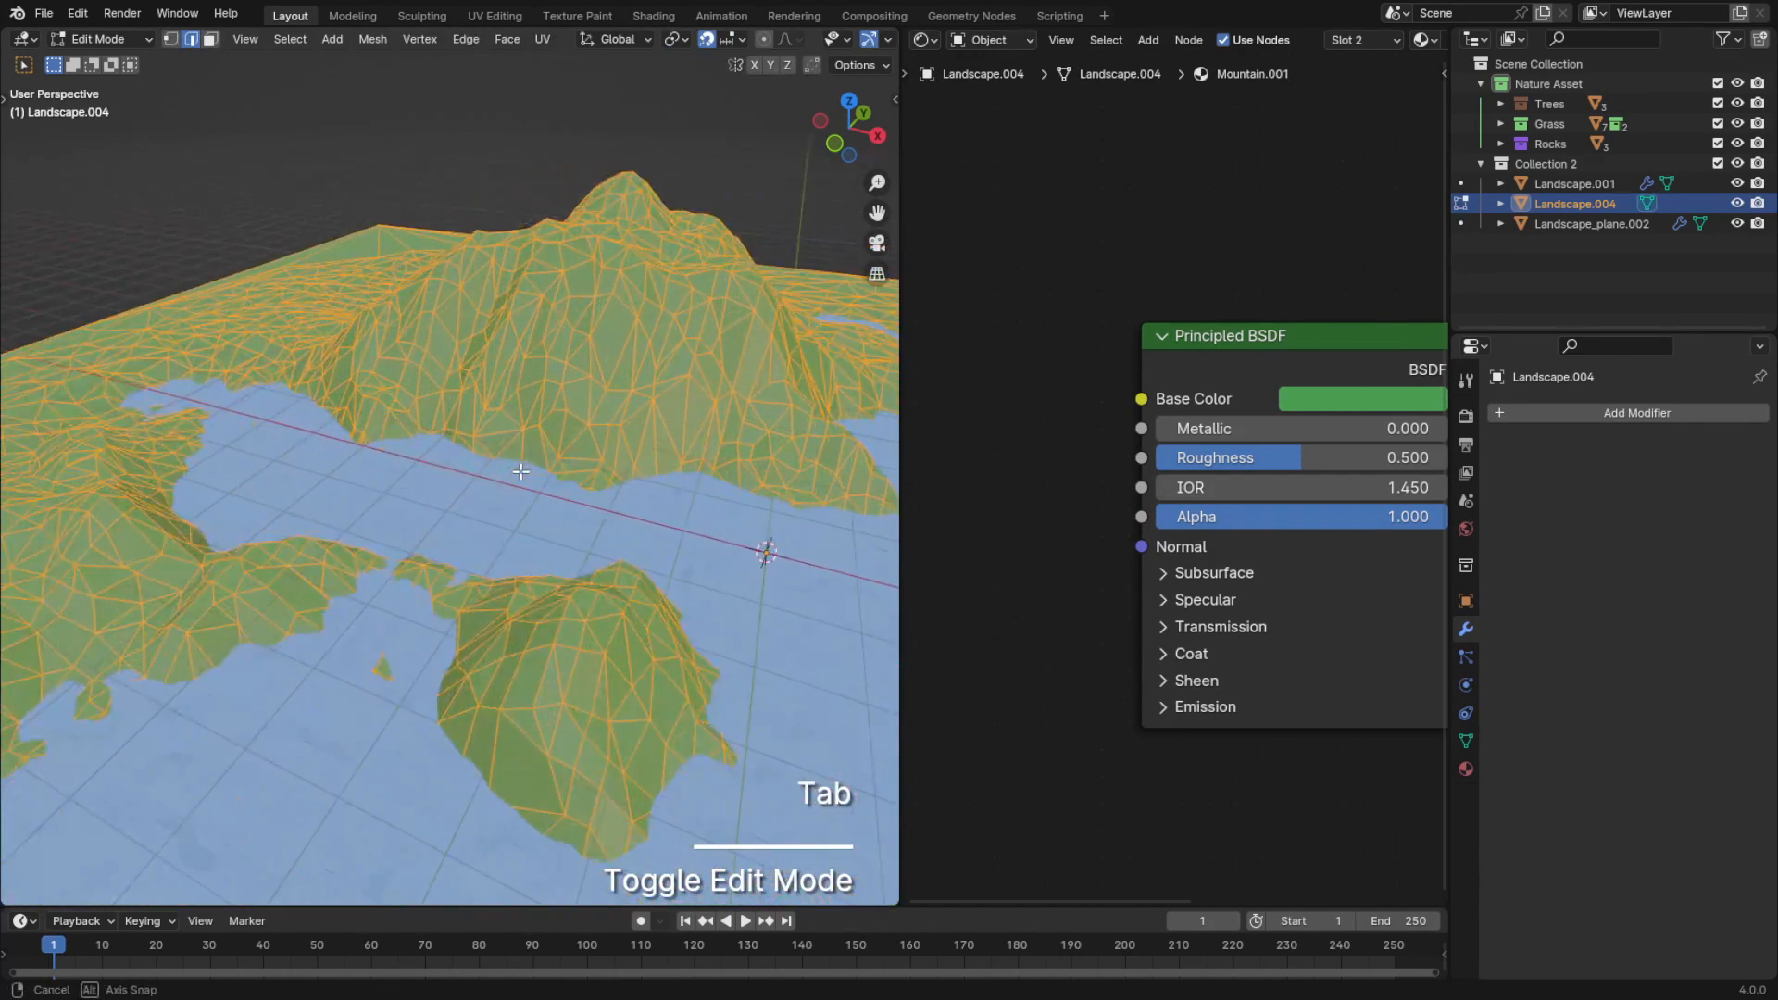
middle_click_drag(583, 250, 607, 246)
middle_click_drag(607, 204, 569, 348, "shift")
left_click(573, 329)
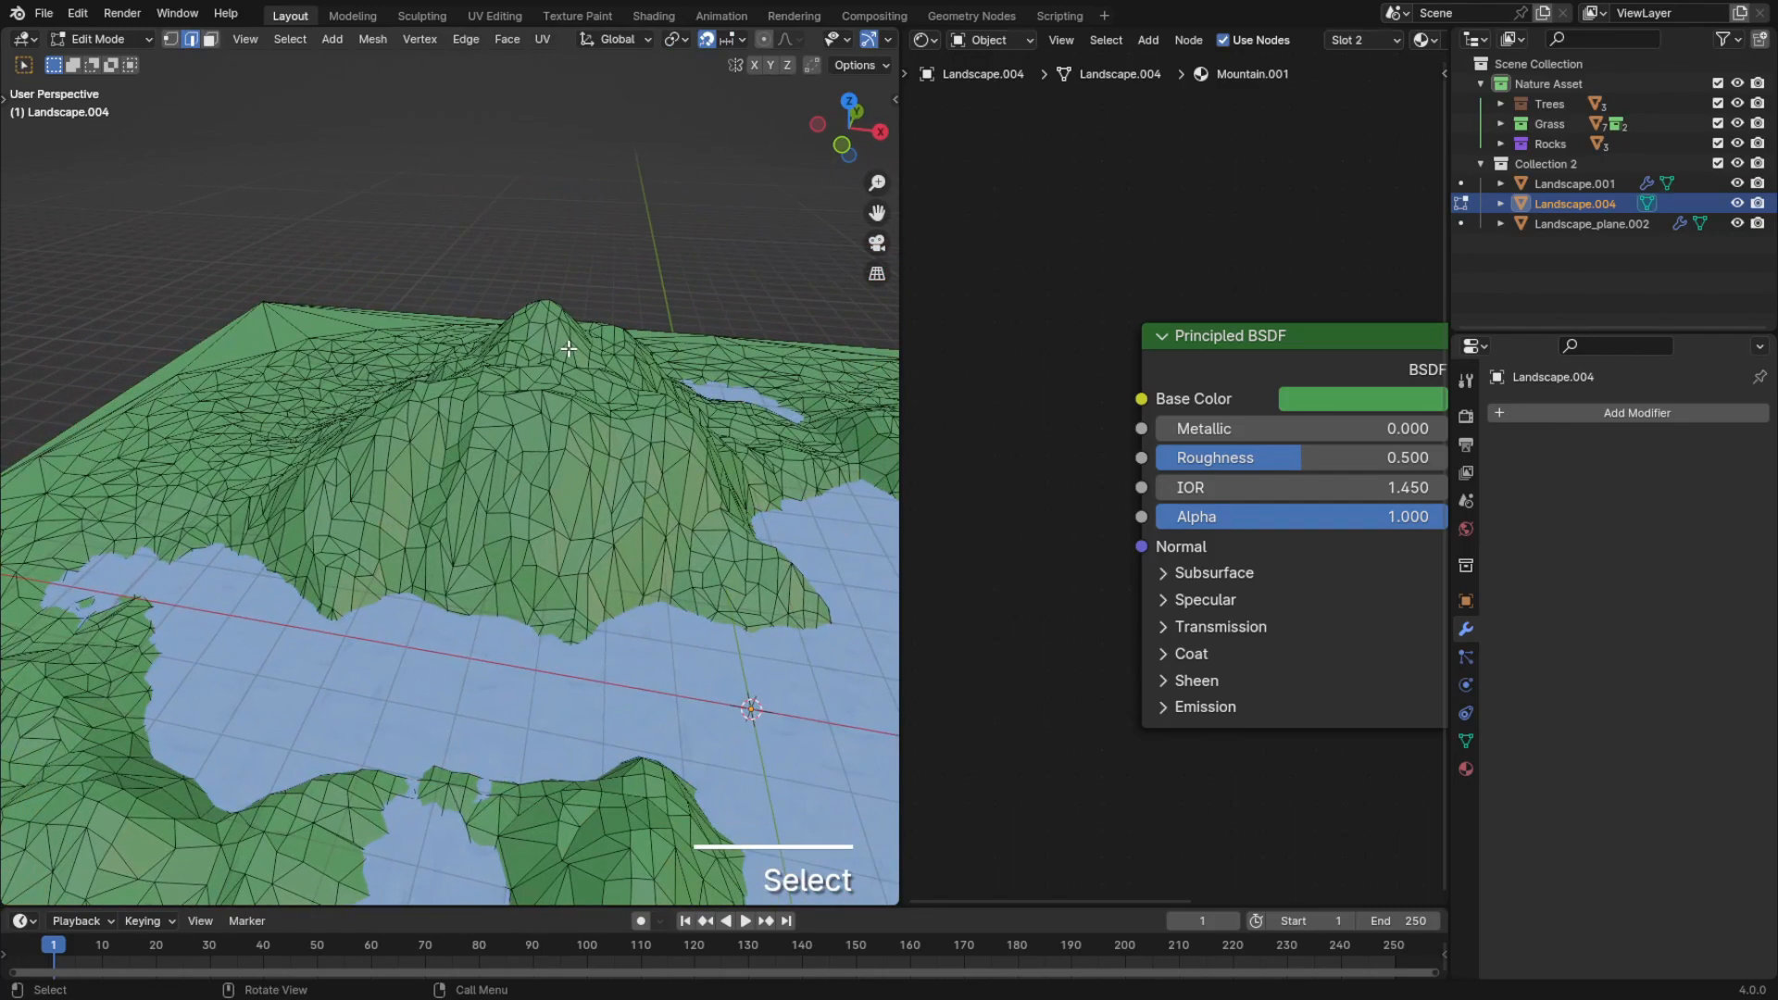
left_click(579, 495)
key("3")
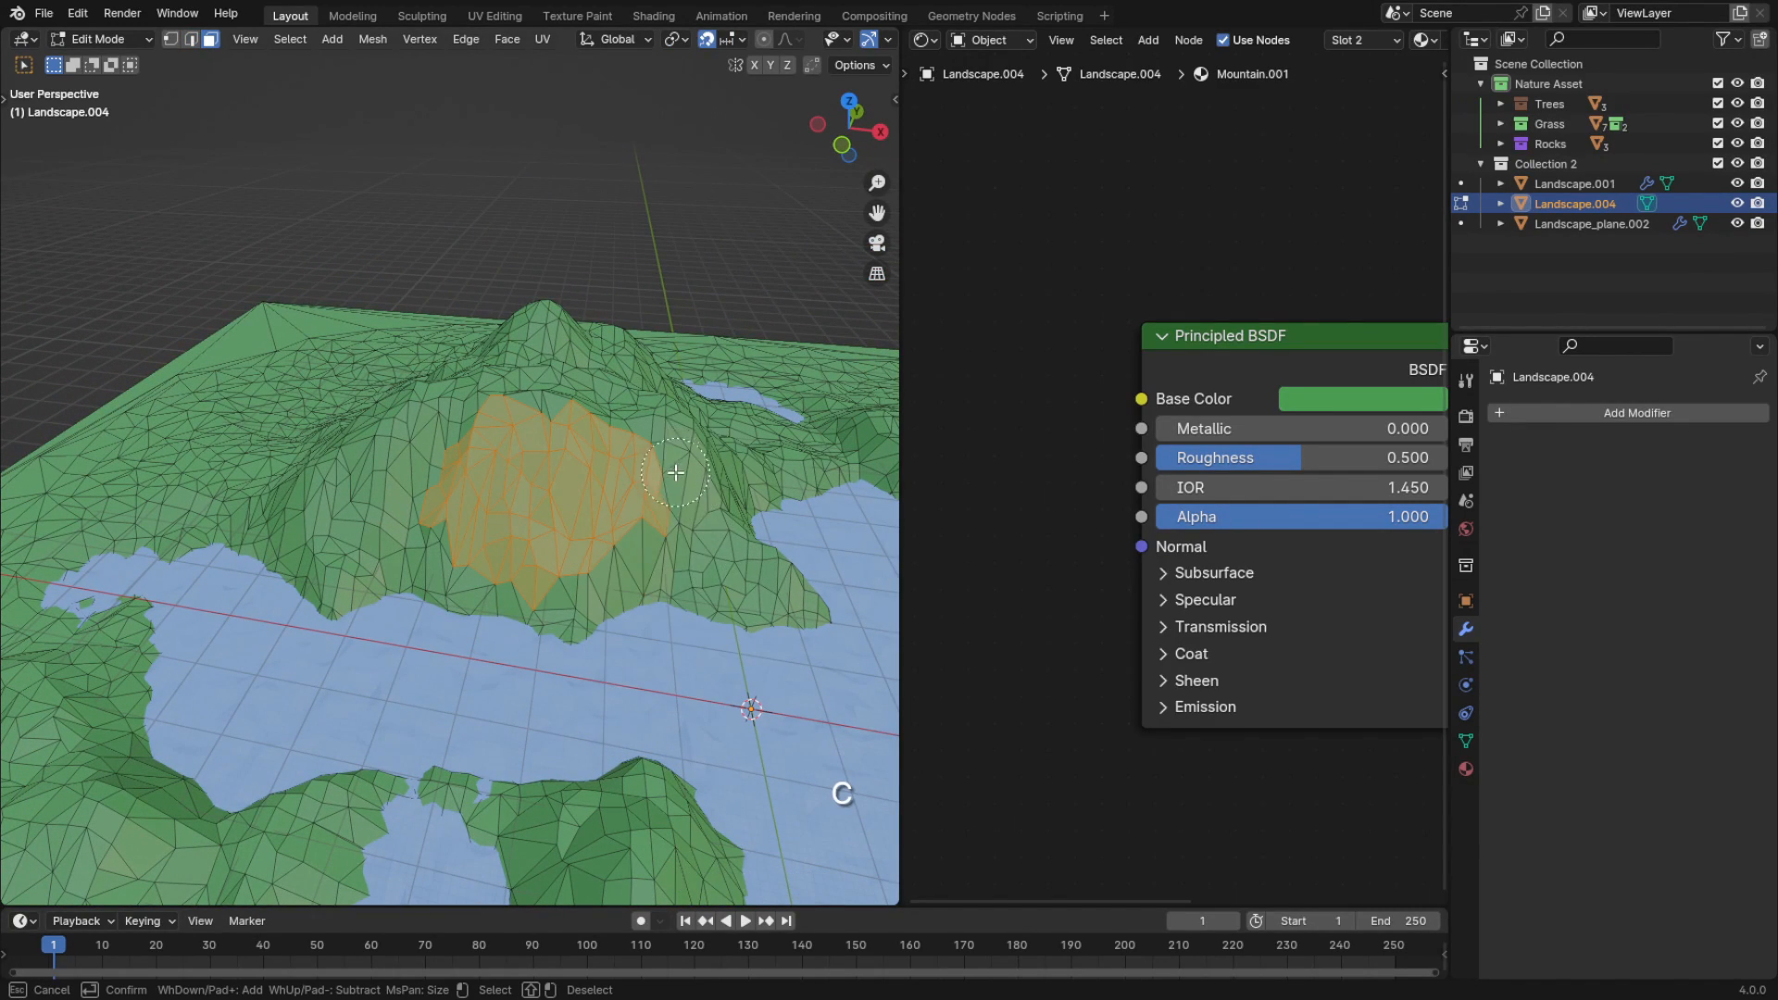
Select the faces covering all sides of the large mountain with Circle Select
left_click_drag(676, 473, 727, 501)
middle_click_drag(727, 500, 564, 547)
key("c")
left_click_drag(564, 593, 599, 655)
key("c")
mouse_move(599, 655)
middle_mouse_down()
mouse_move(556, 565)
mouse_move(528, 595)
middle_mouse_up()
key("c")
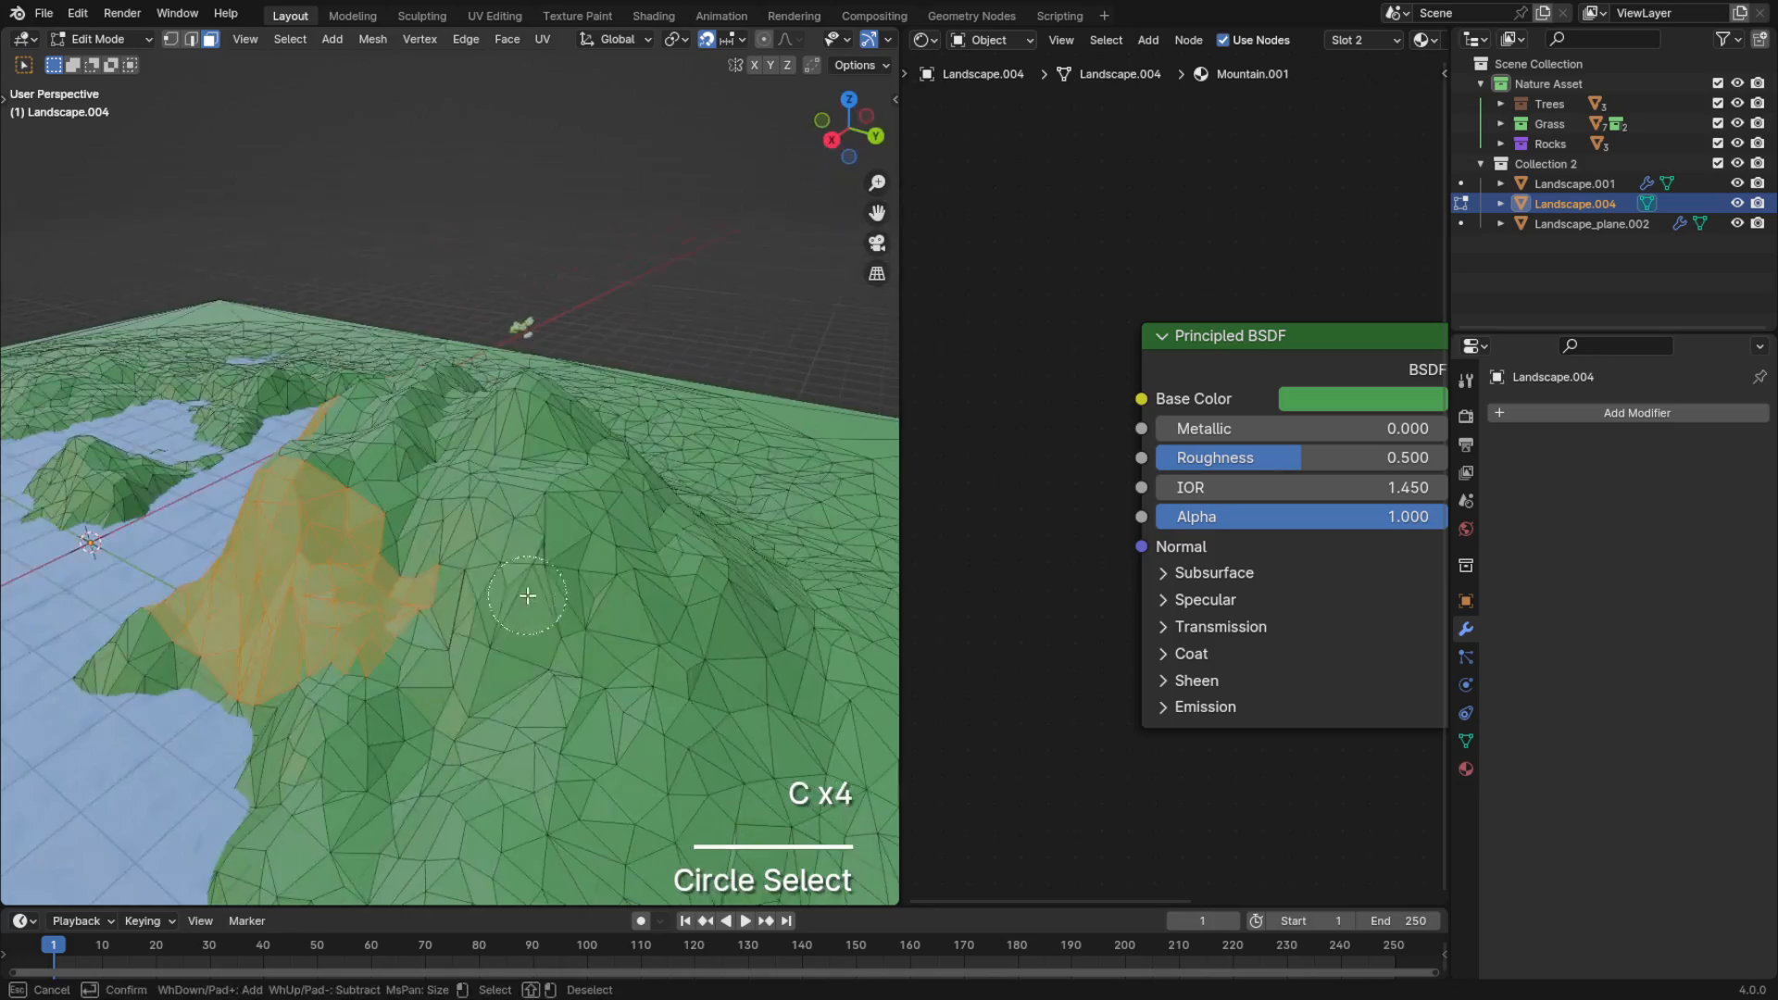
left_click_drag(527, 595, 518, 528)
key("c")
mouse_move(518, 528)
middle_mouse_down()
mouse_move(507, 603)
mouse_move(593, 583)
middle_mouse_up()
key("c")
middle_click_drag(463, 481, 408, 492)
key("c")
mouse_move(556, 547)
middle_mouse_down()
mouse_move(393, 445)
mouse_move(444, 576)
mouse_move(482, 565)
mouse_move(445, 612)
mouse_move(389, 565)
middle_mouse_up()
key("c")
key("c")
key("c")
key("c")
key("c")
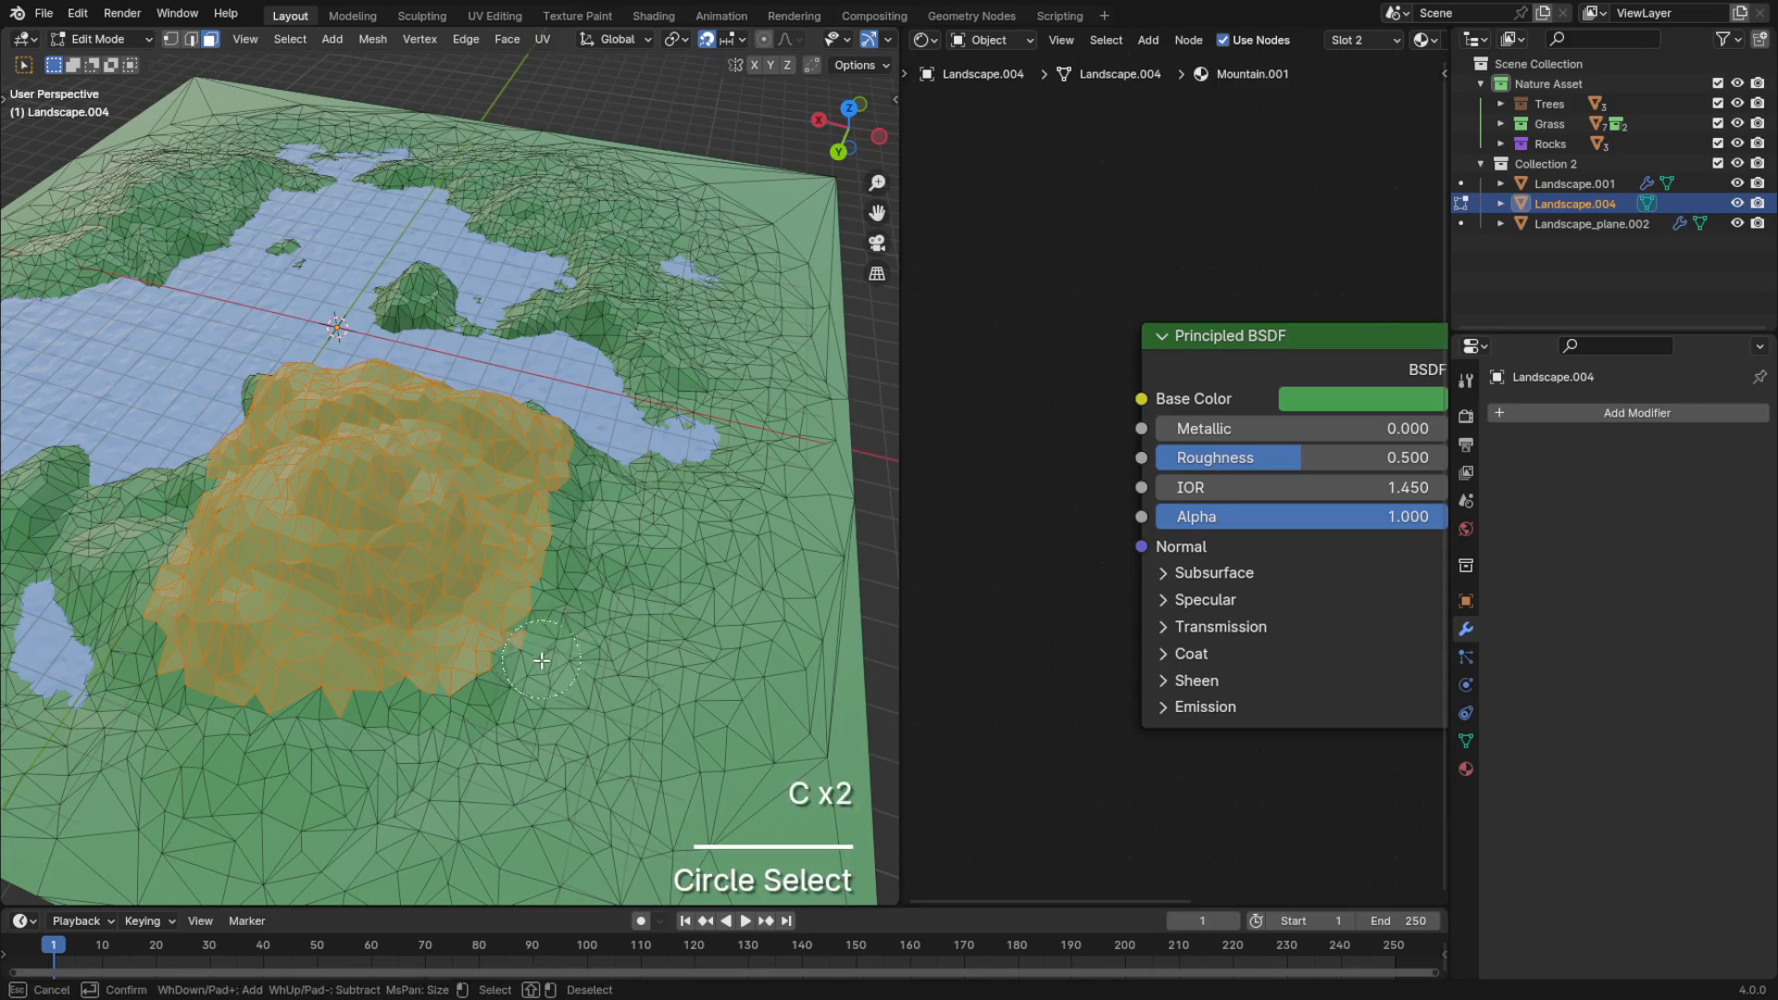
right_click(542, 660)
Add the faces along the first slopes of the smaller hill beside the narrow pond to the selection
middle_click_drag(542, 660, 437, 580)
scroll(732, 574, "up", 2)
key("c")
right_click(536, 730)
key("c")
right_click(550, 667)
key("c")
left_click_drag(437, 580, 491, 523)
middle_click_drag(491, 523, 533, 500)
key("c")
left_click_drag(533, 500, 657, 668)
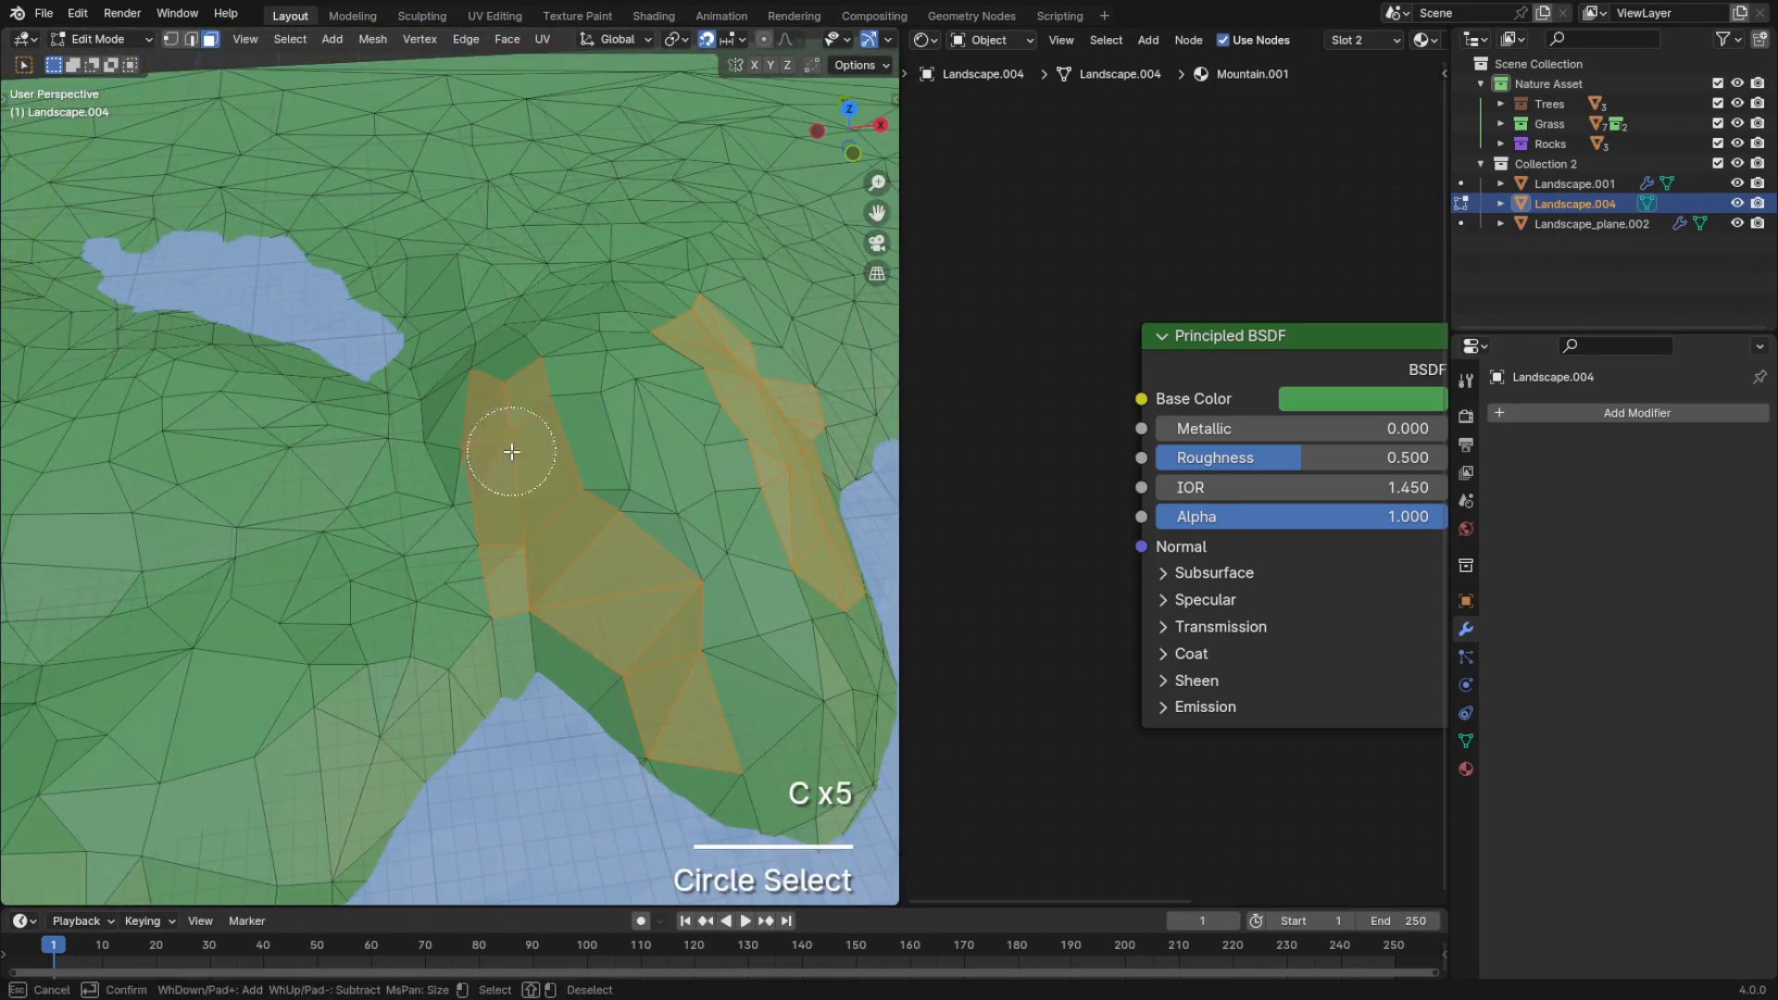
right_click(511, 452)
Extend the face selection around the smaller hill's remaining slopes, leaving its top unselected
scroll(512, 452, "down", 2)
middle_click_drag(511, 452, 681, 505)
key("c")
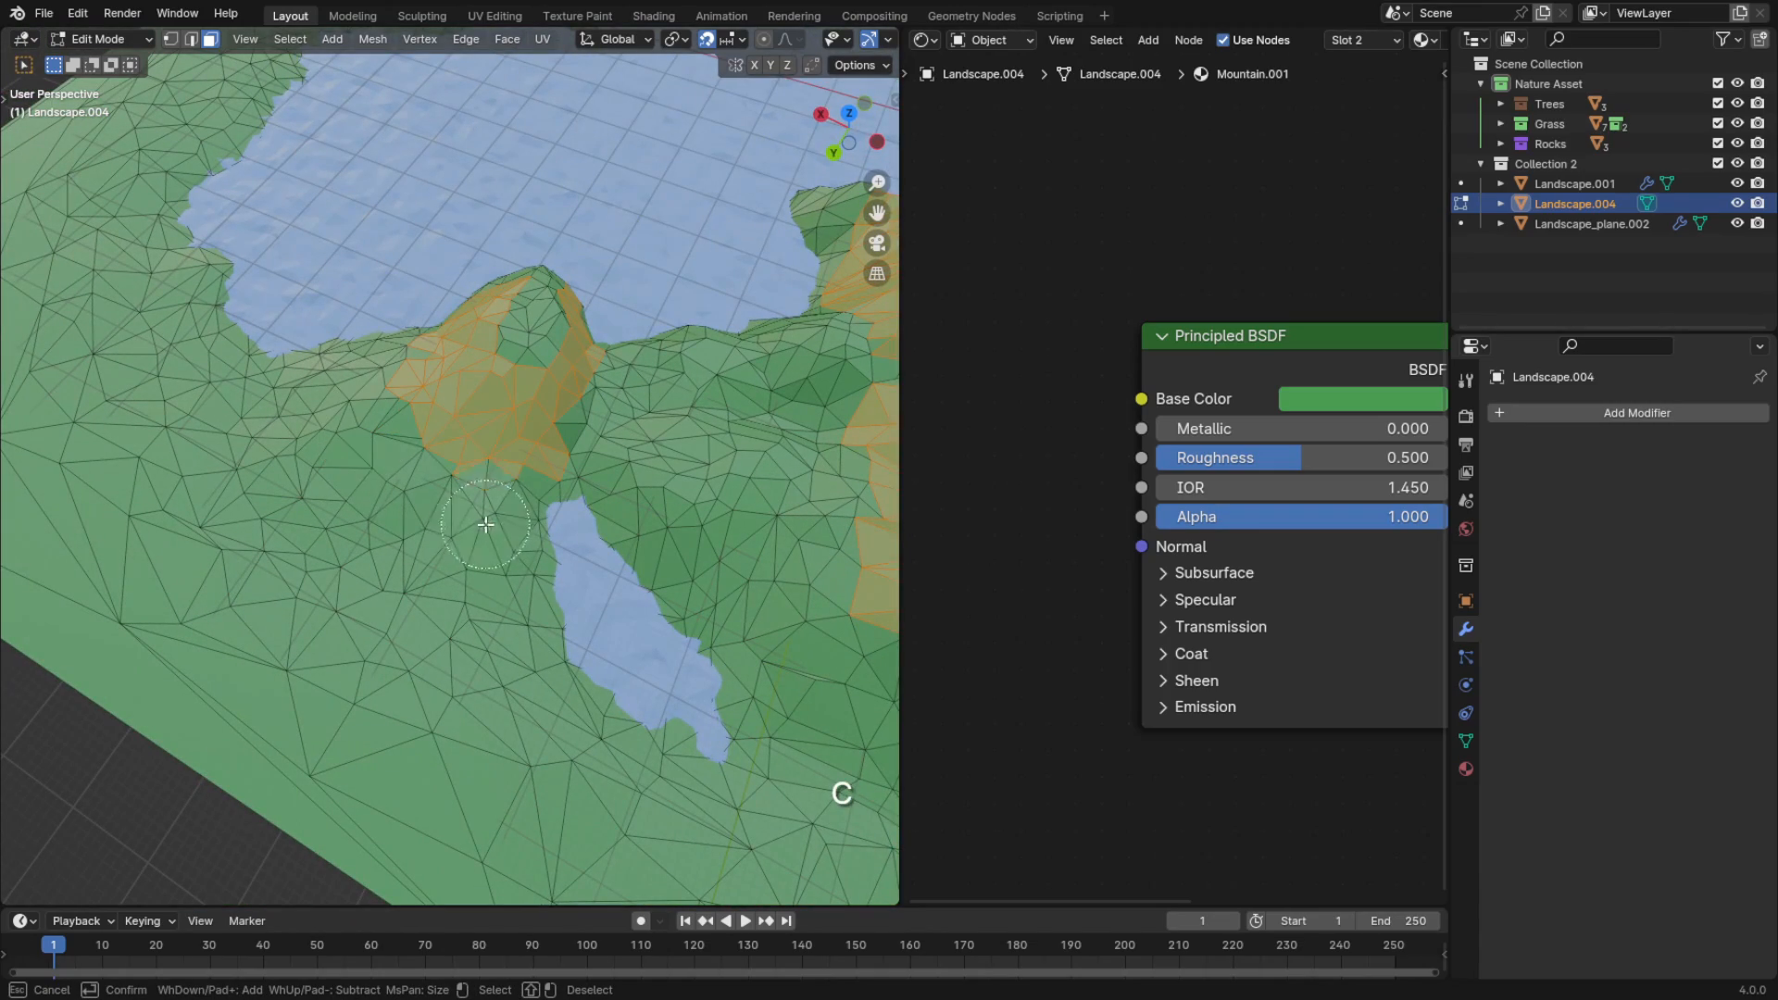
right_click(476, 430)
middle_click_drag(476, 429, 560, 443)
right_click(419, 457)
key("c")
key("c")
key("c")
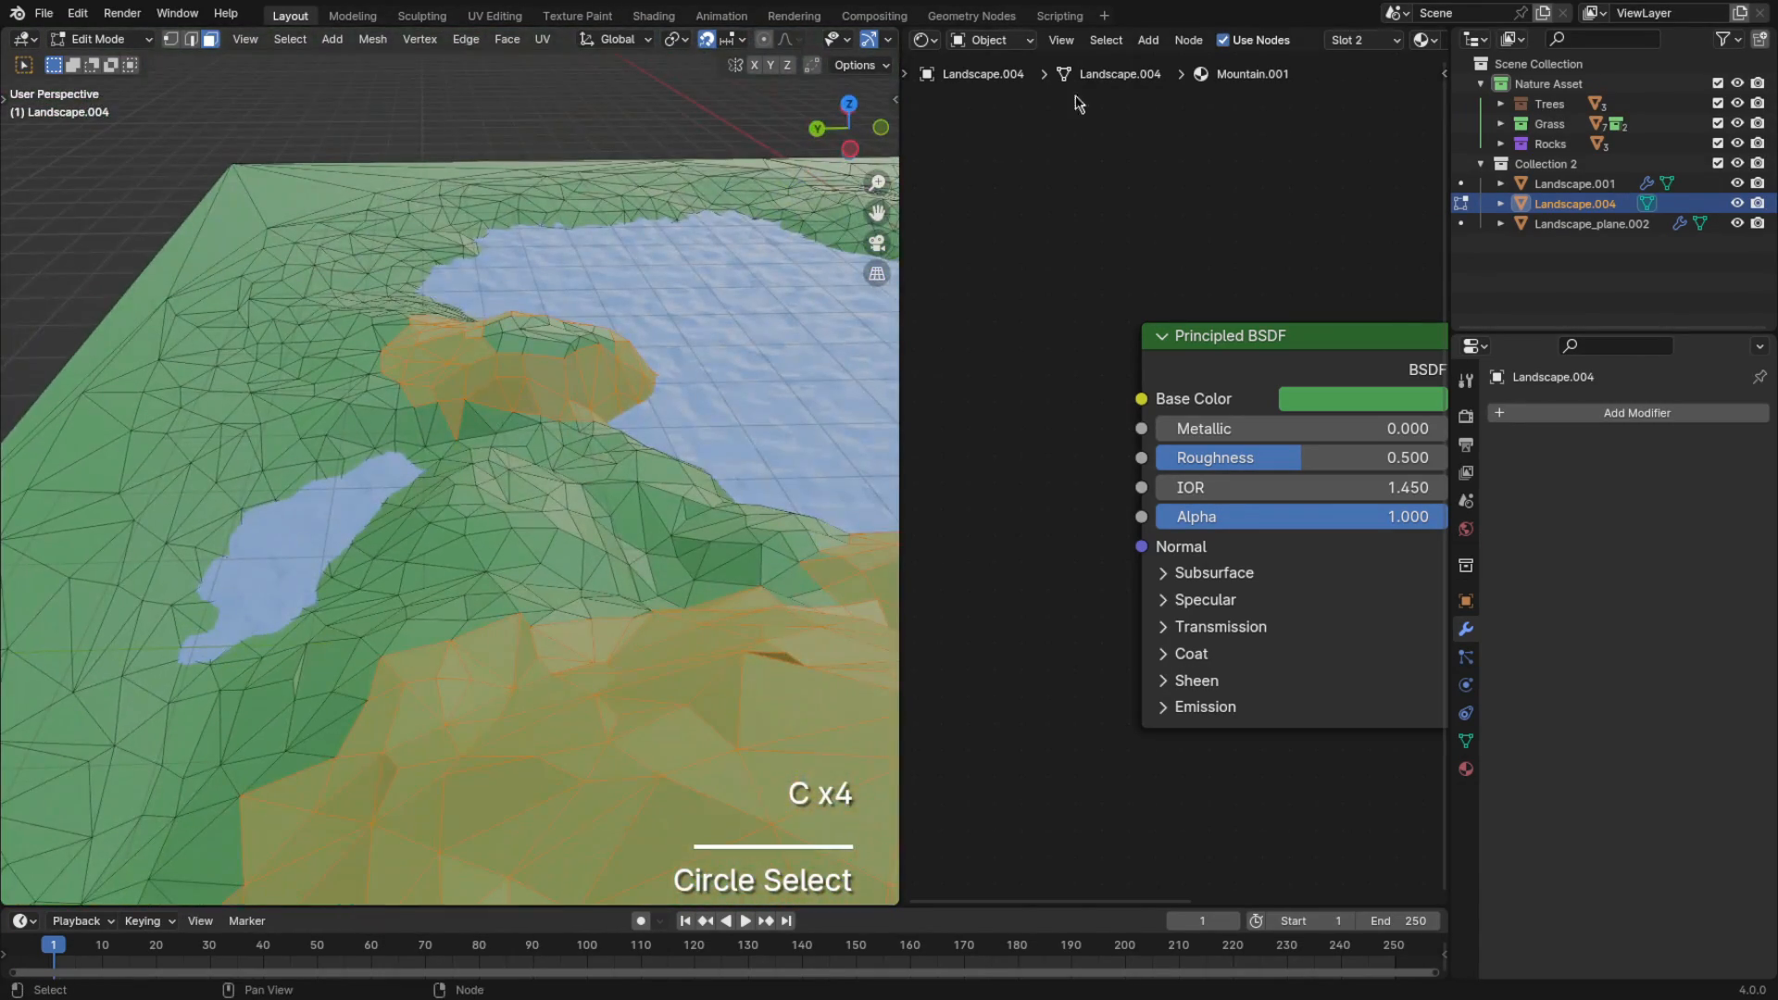
Assign the selected mountain and hill faces to the second material slot and set its base colour to reddish brown
left_click(1292, 397)
left_click(1367, 397)
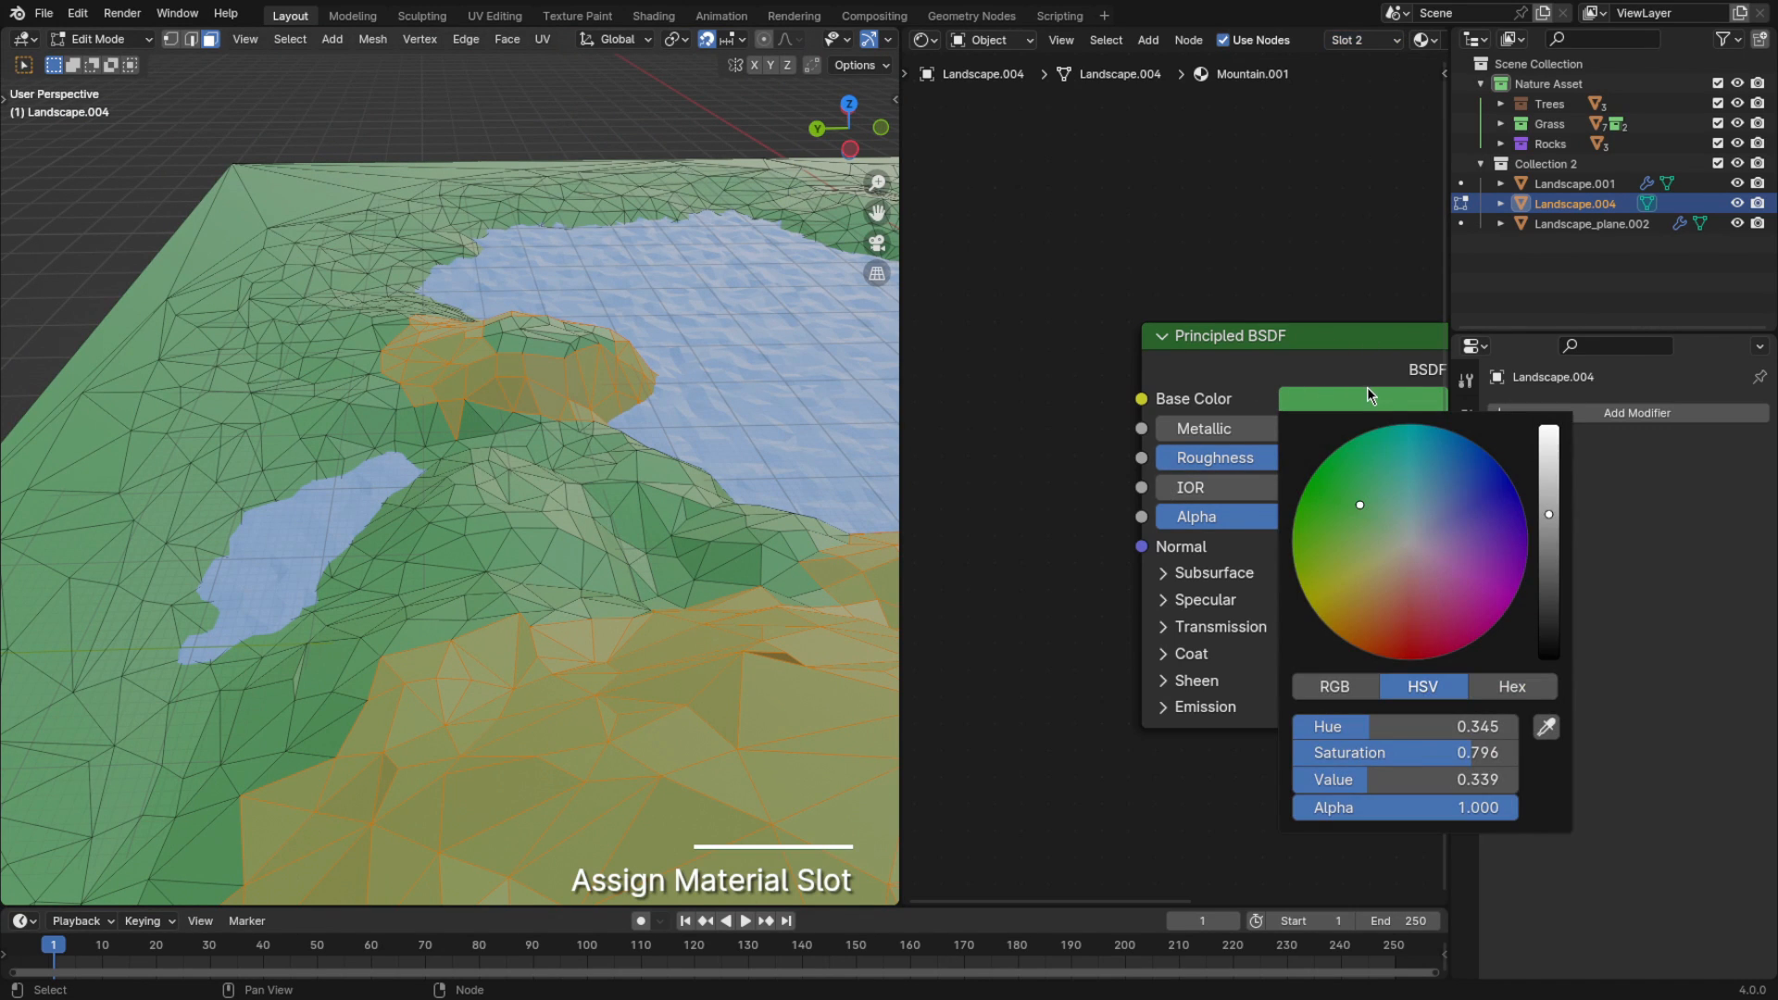
left_click(1408, 598)
middle_click_drag(399, 445, 482, 472)
key("Tab")
key("Tab")
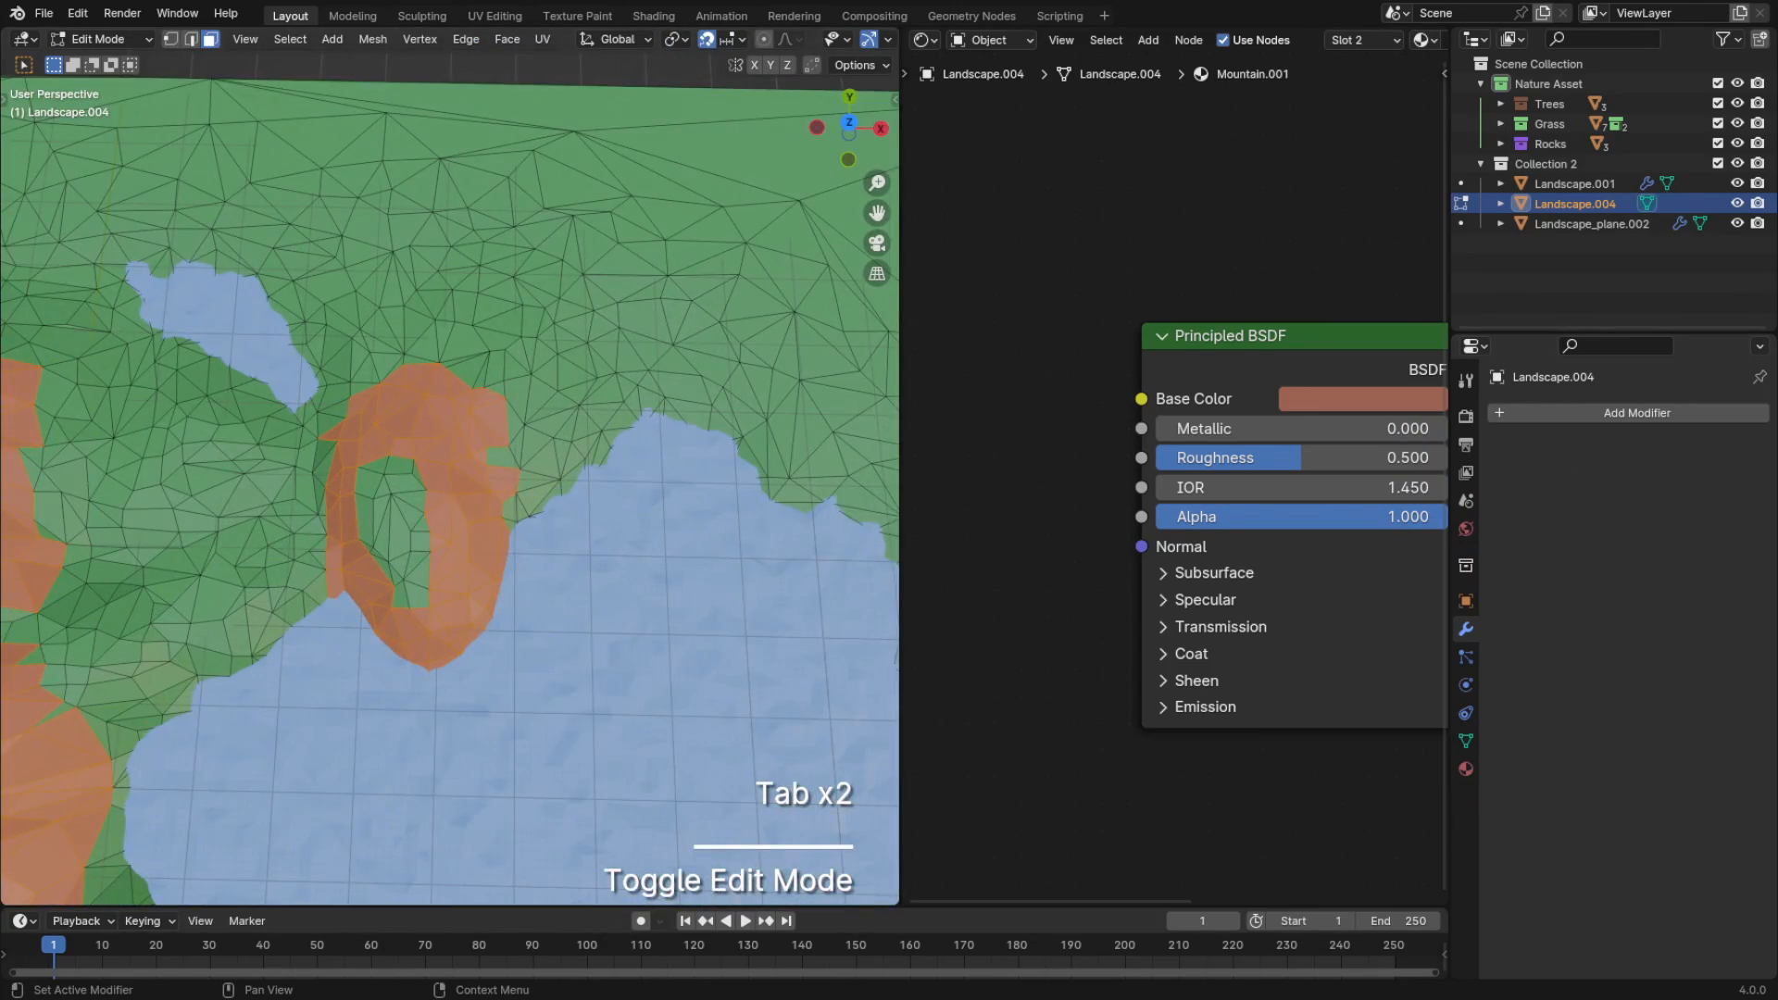
Select the two stray low patches beside the large mountain and assign them back to the green Slot 1 material
key("Tab")
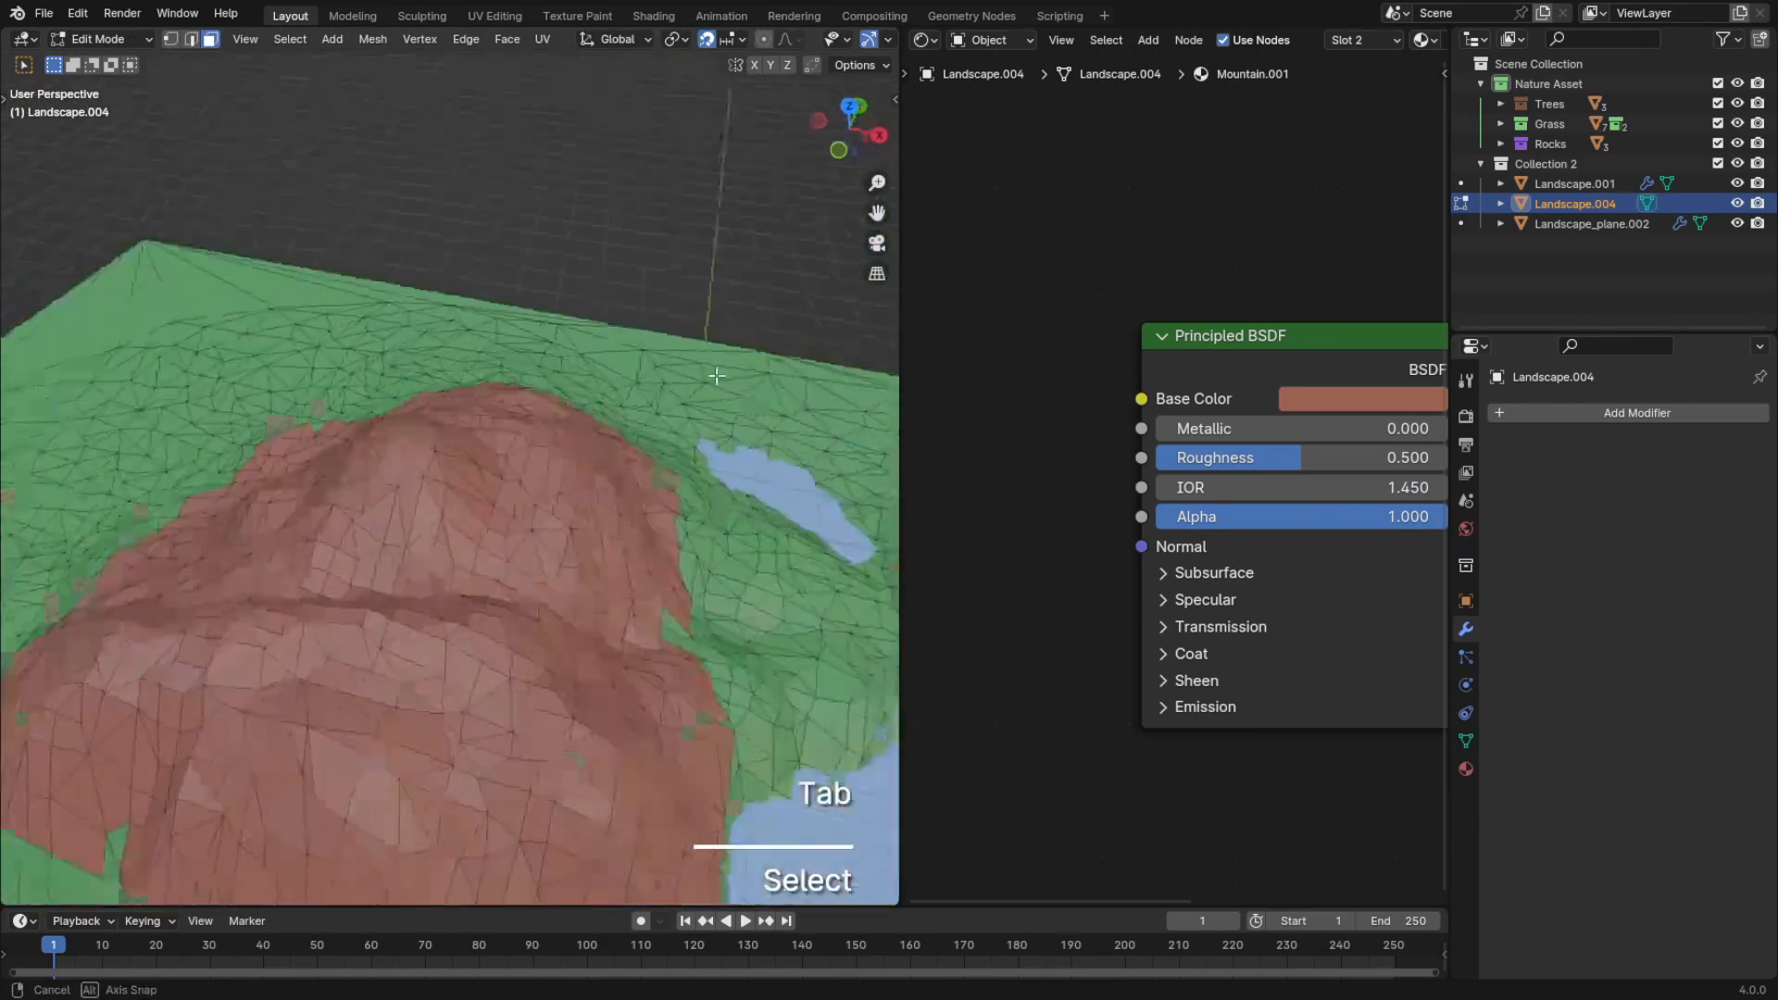
key("c")
key("c")
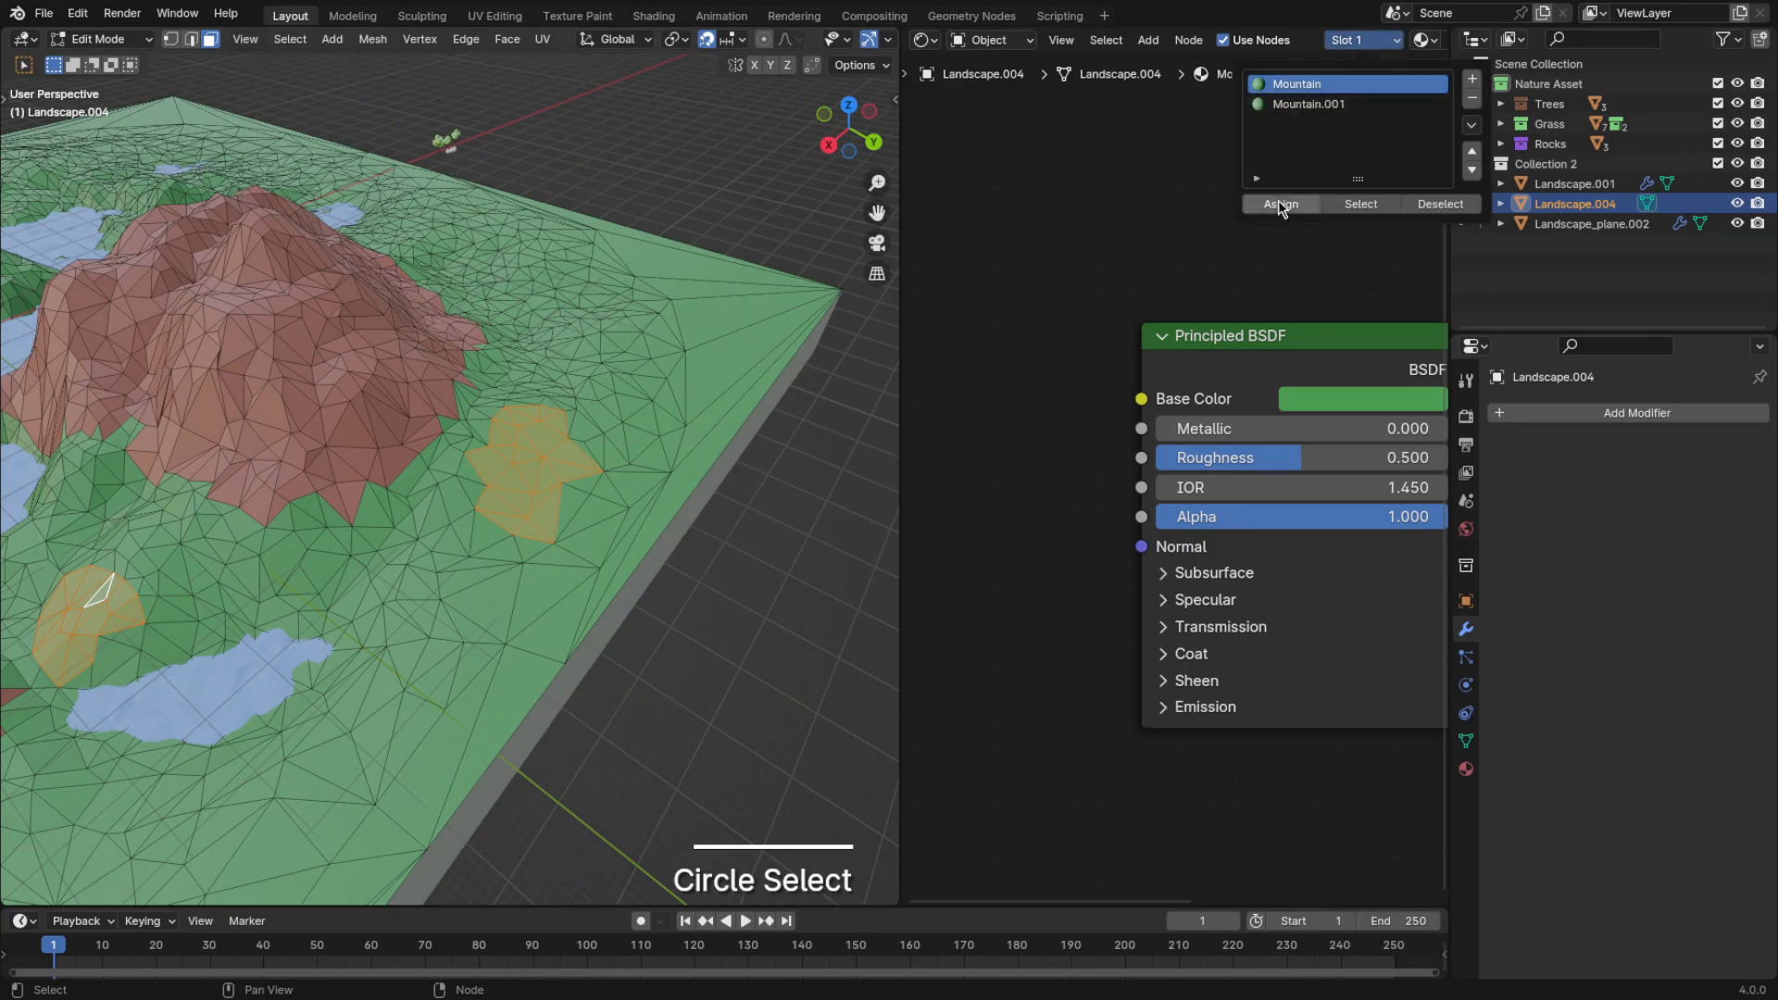
key("Tab")
key("Tab")
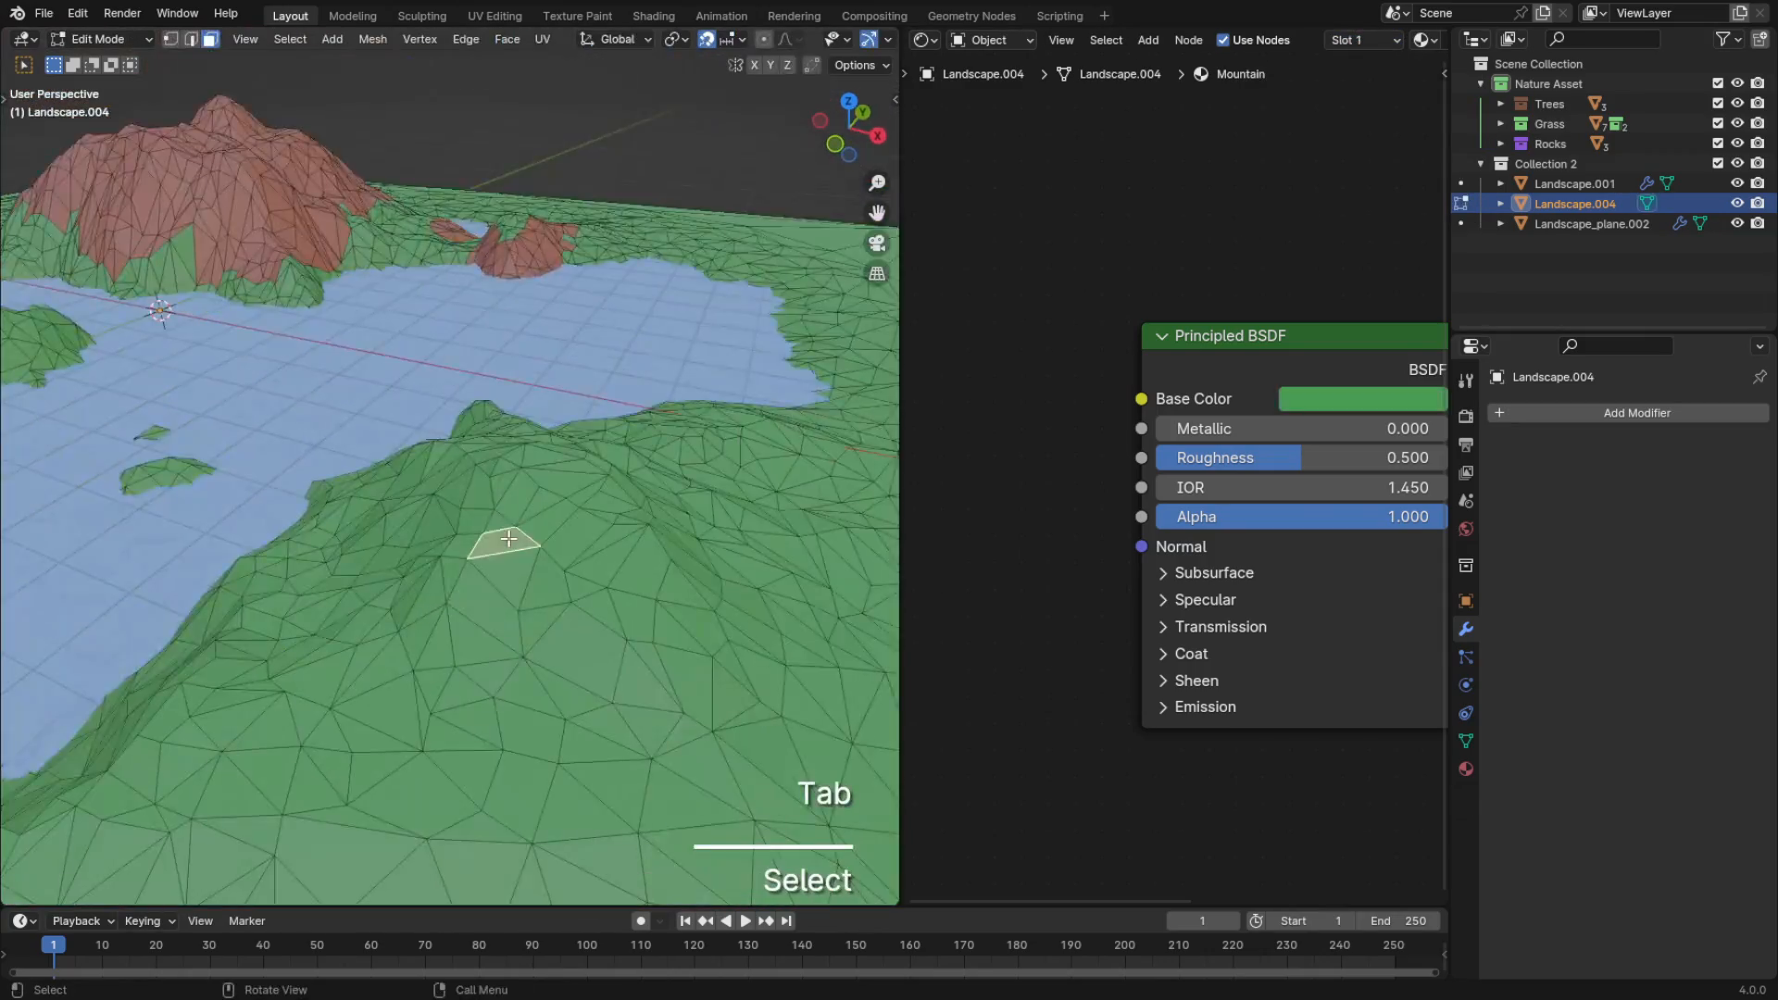
Circle-select the faces covering the top and sides of the broad hill across the lake from the large mountain
key("c")
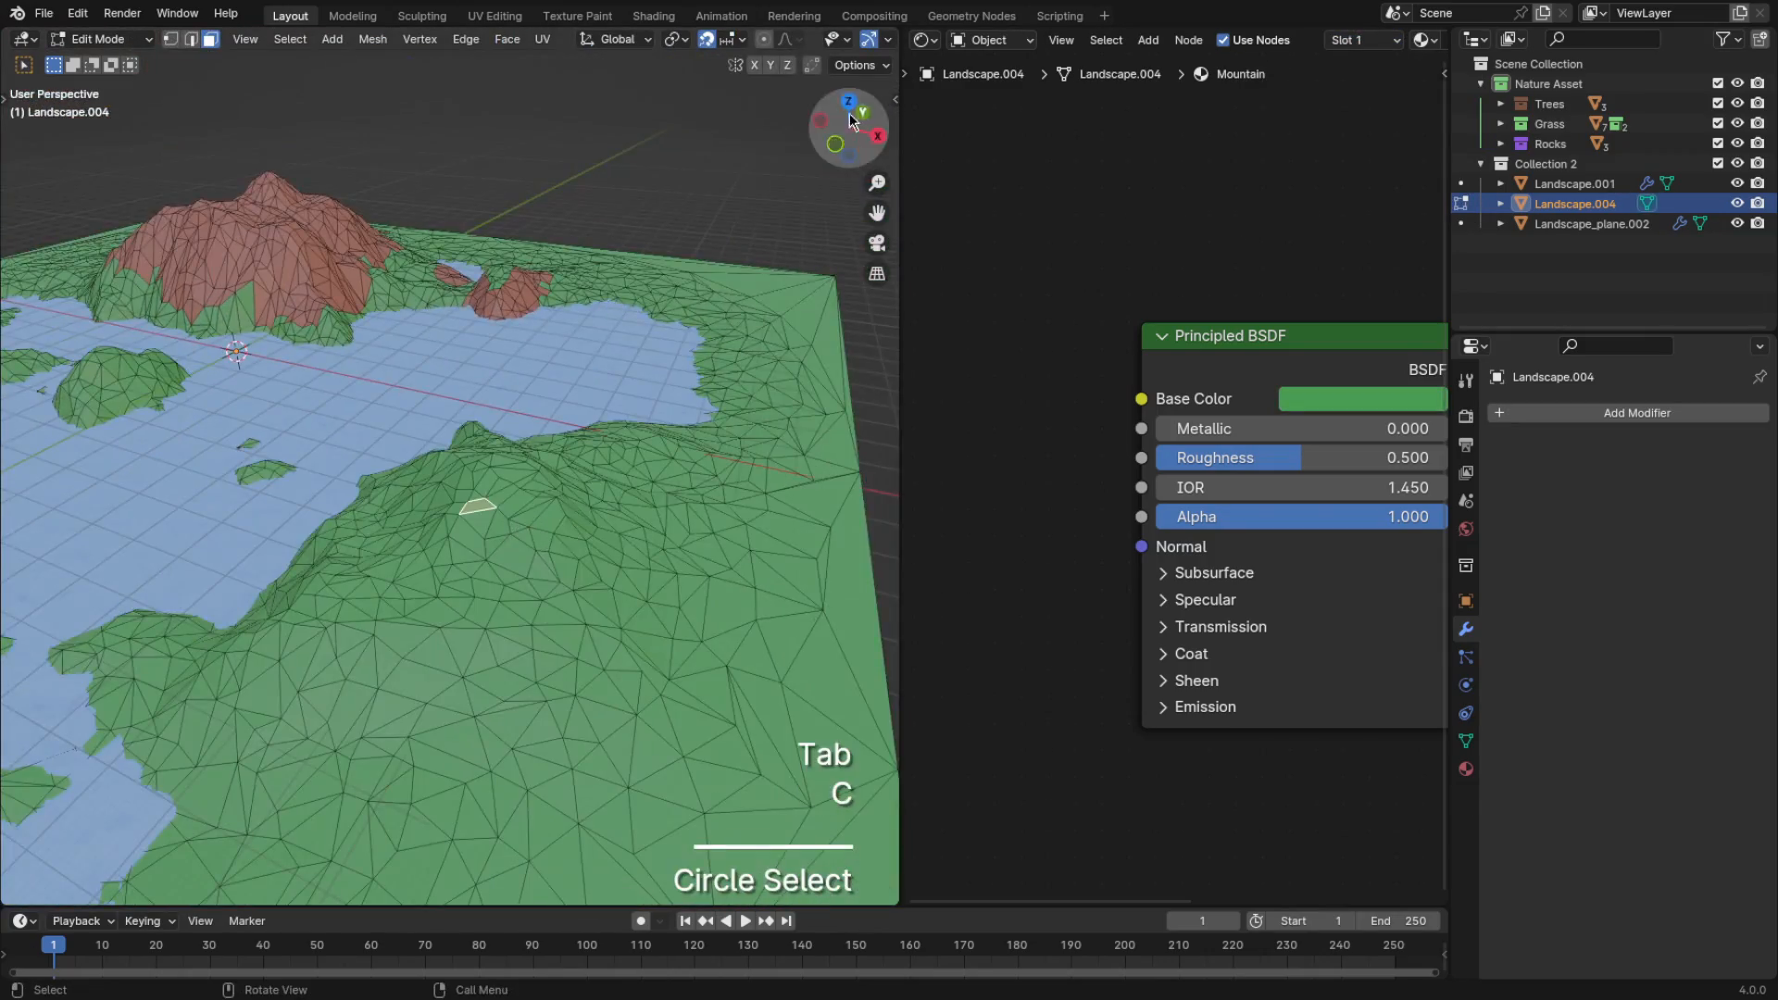
left_click(849, 104)
key("c")
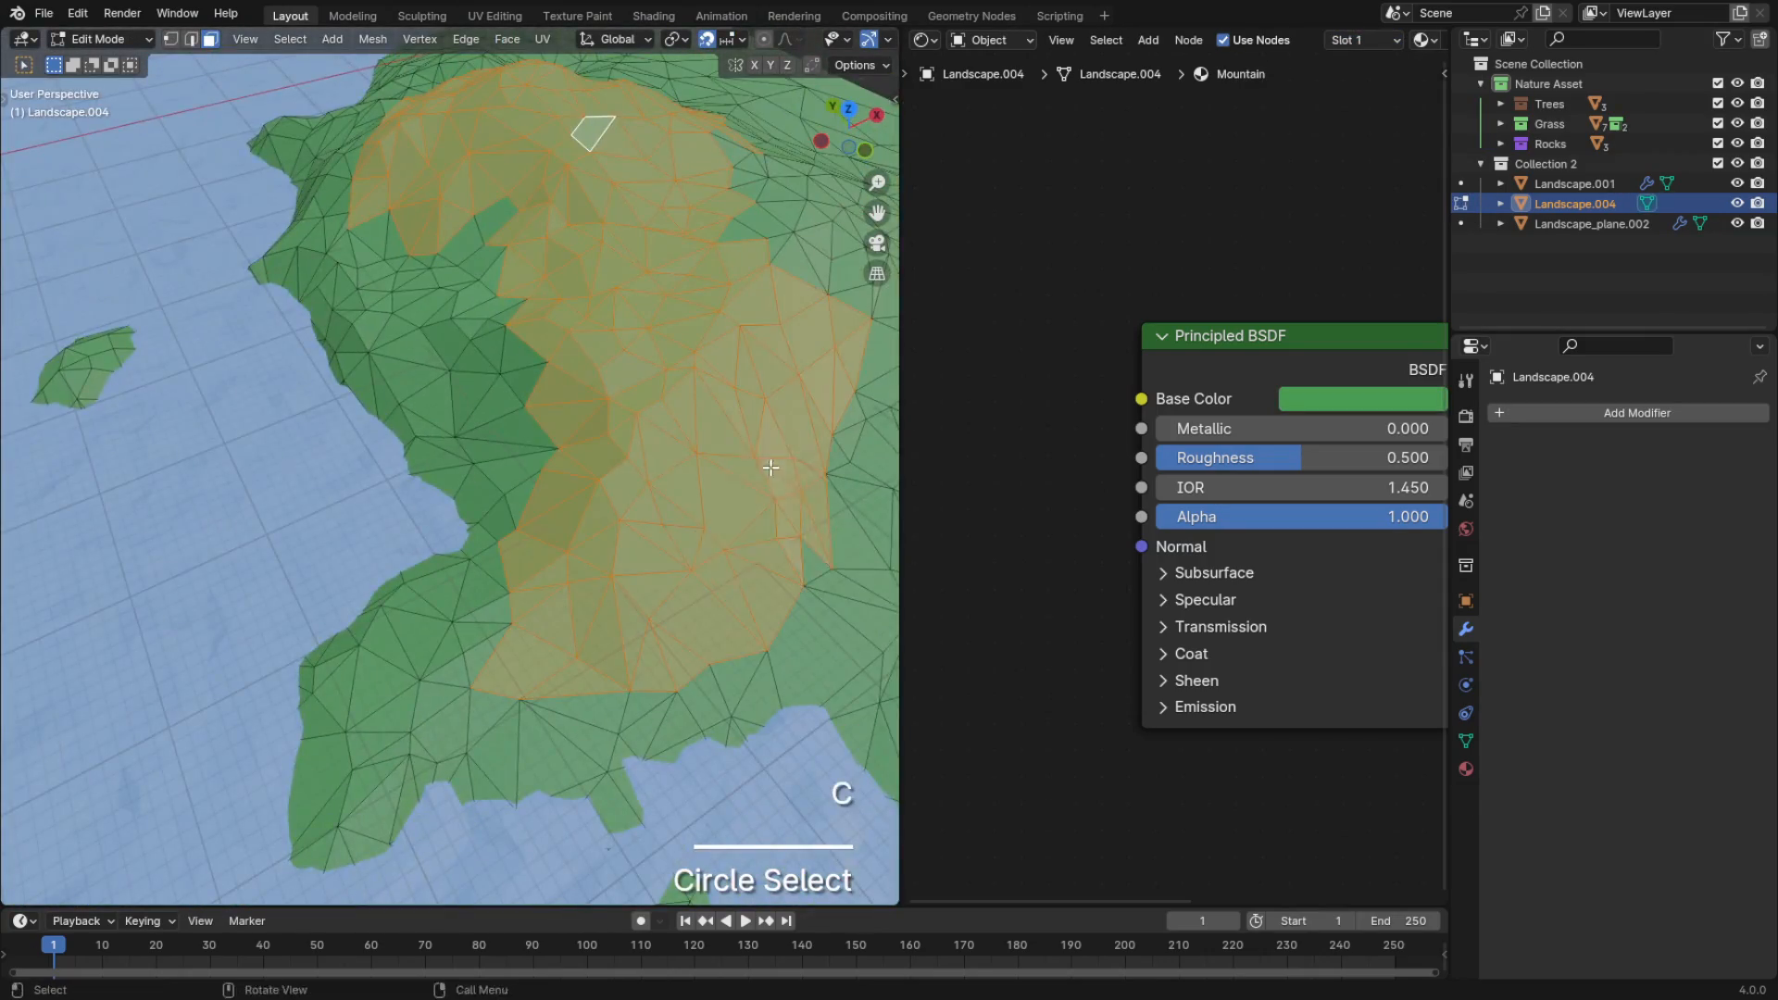
key("c")
key("c")
key("c")
key("c")
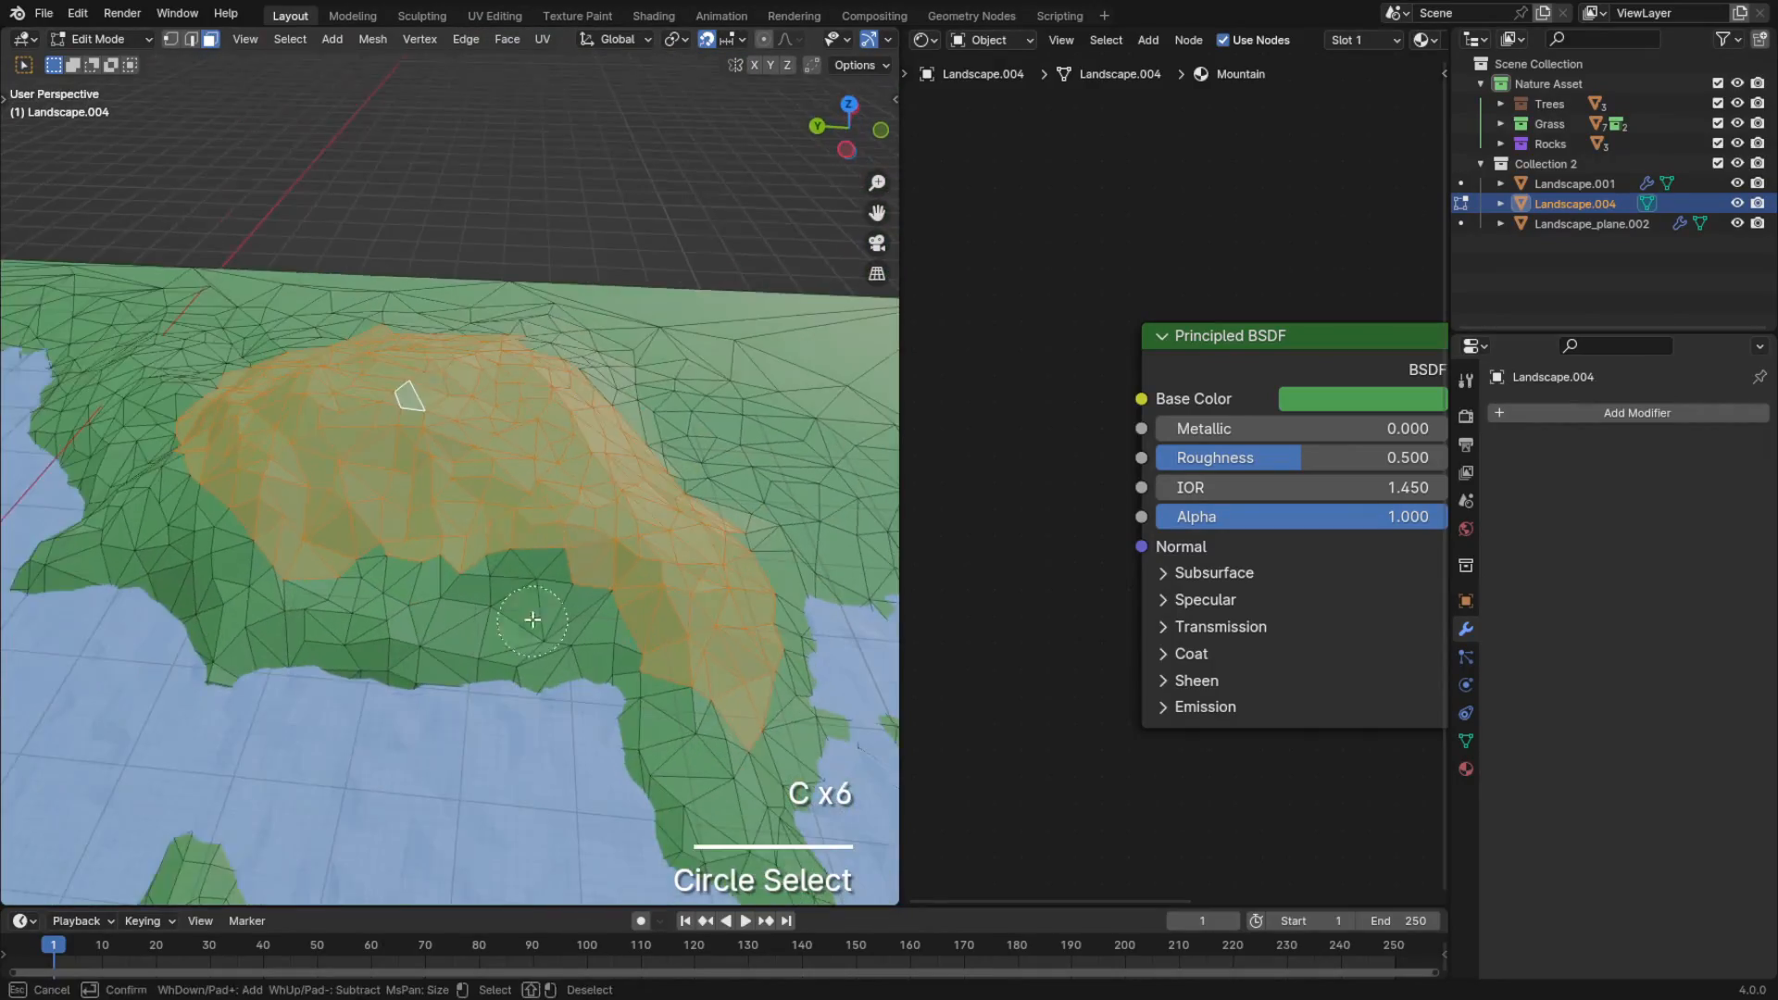
Assign the selected faces of the broad lakeside hill to the reddish-brown Mountain.001 material
key("Tab")
key("Tab")
key("Tab")
key("Tab")
Refine the broad hill's lower colour edge by returning its outlying faces to the green Slot 1 material
key("c")
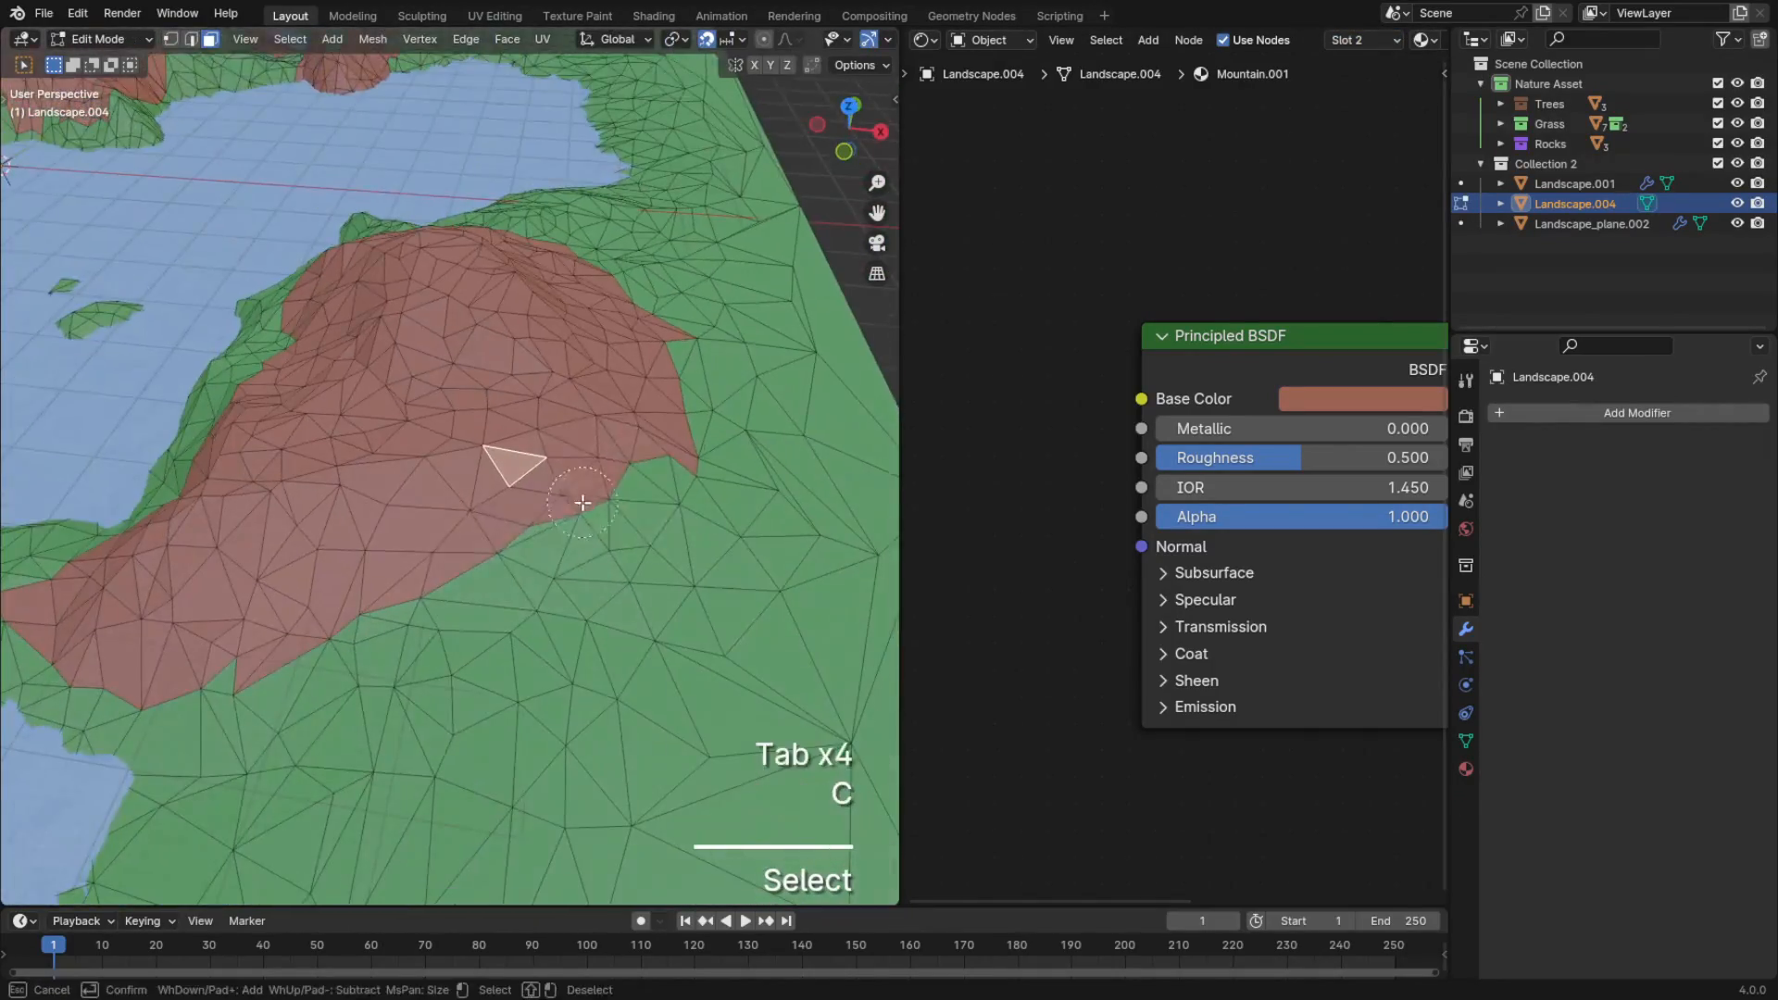
key("Tab")
key("Tab")
key("Tab")
key("Tab")
key("Tab")
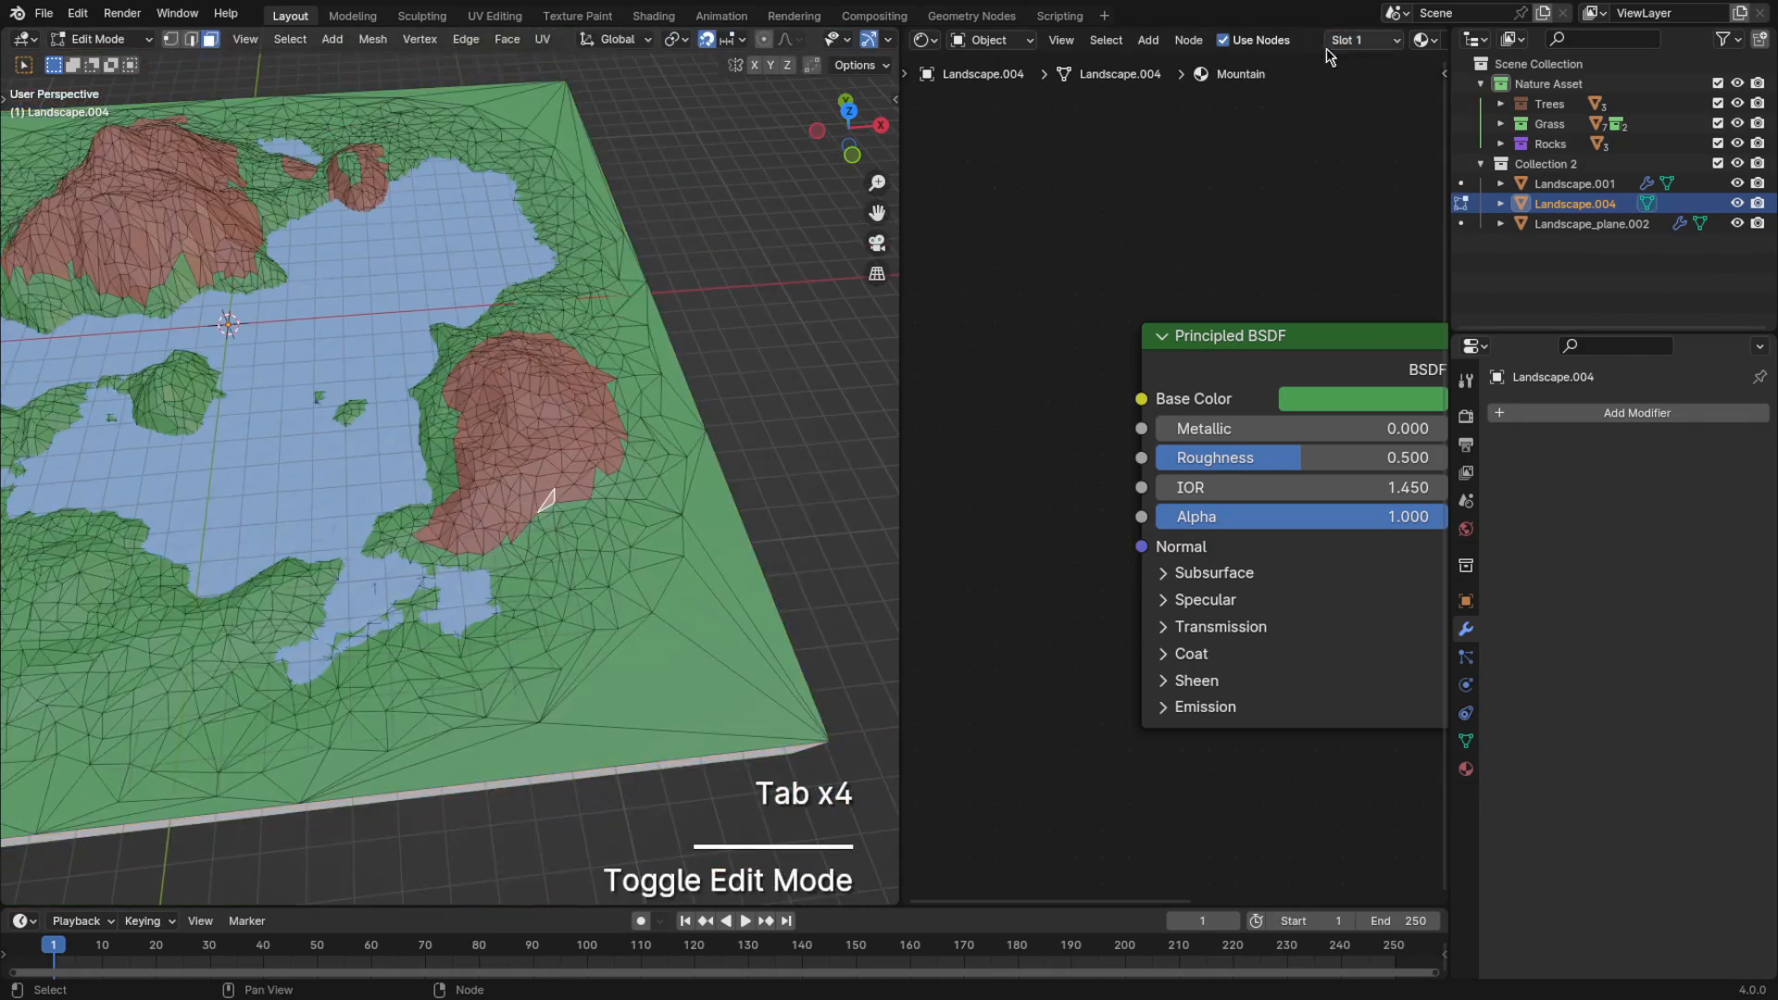
key("Tab")
key("Tab")
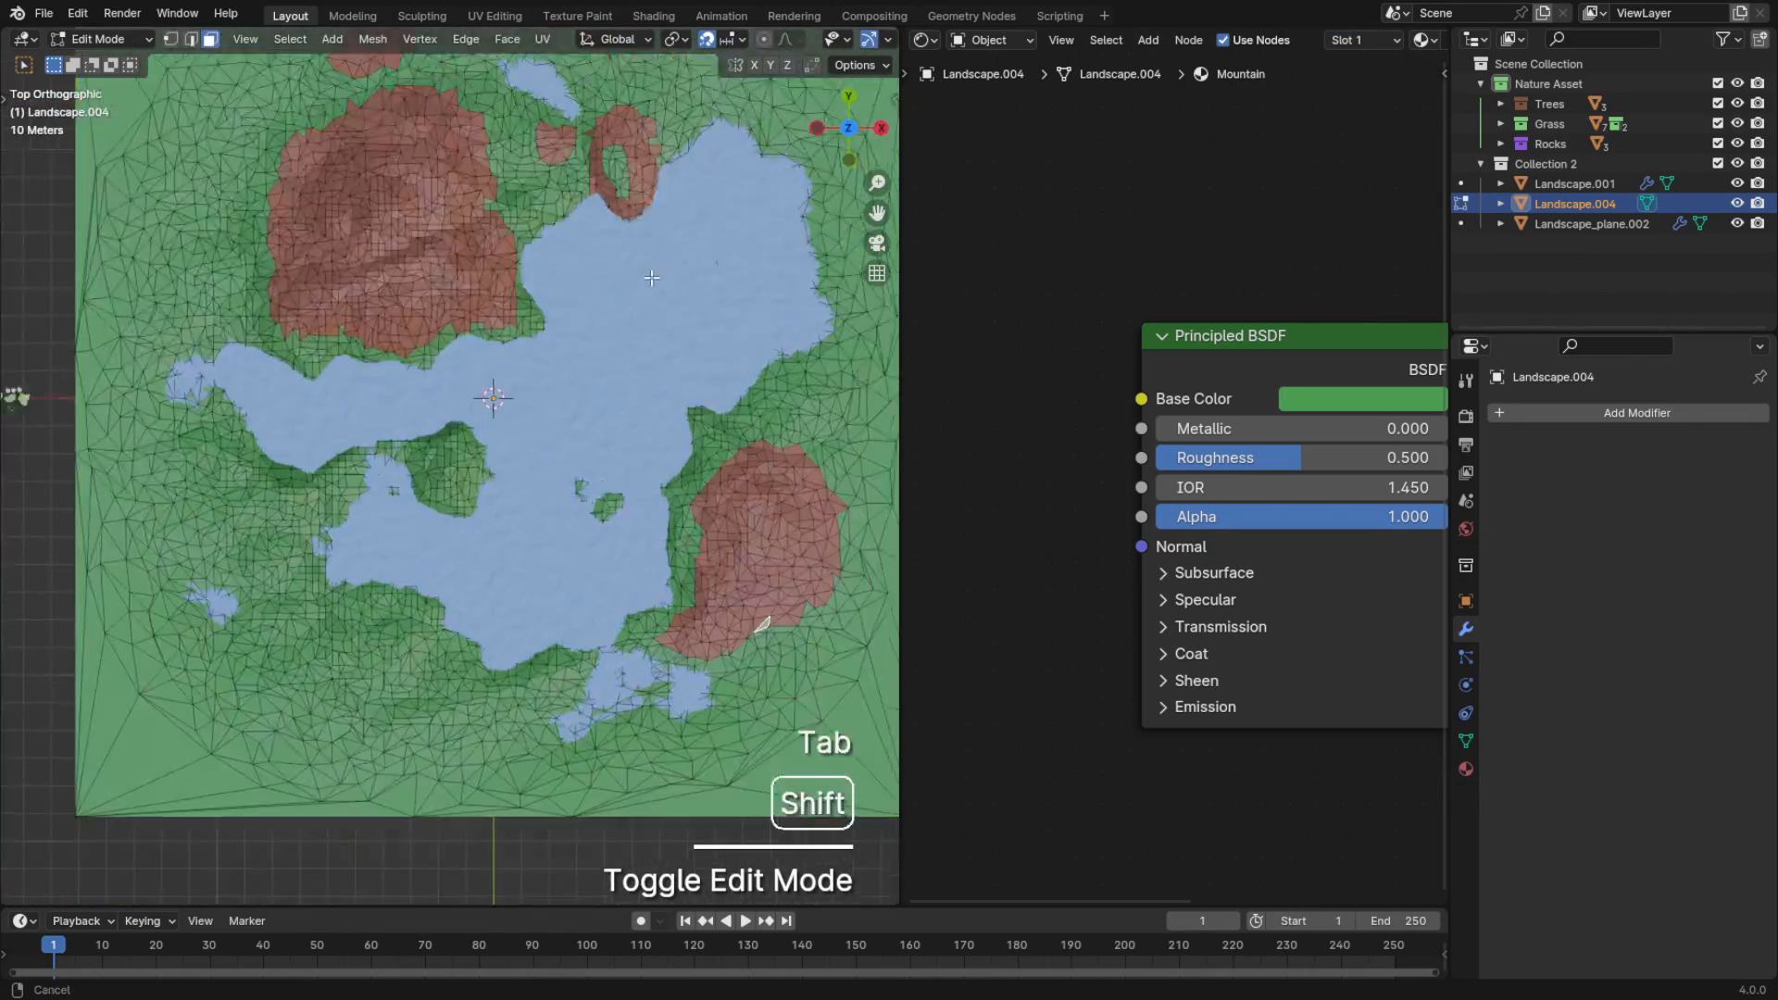
Circle-select the upper faces of the island hill in the lake and assign them to the reddish-brown material
key("c")
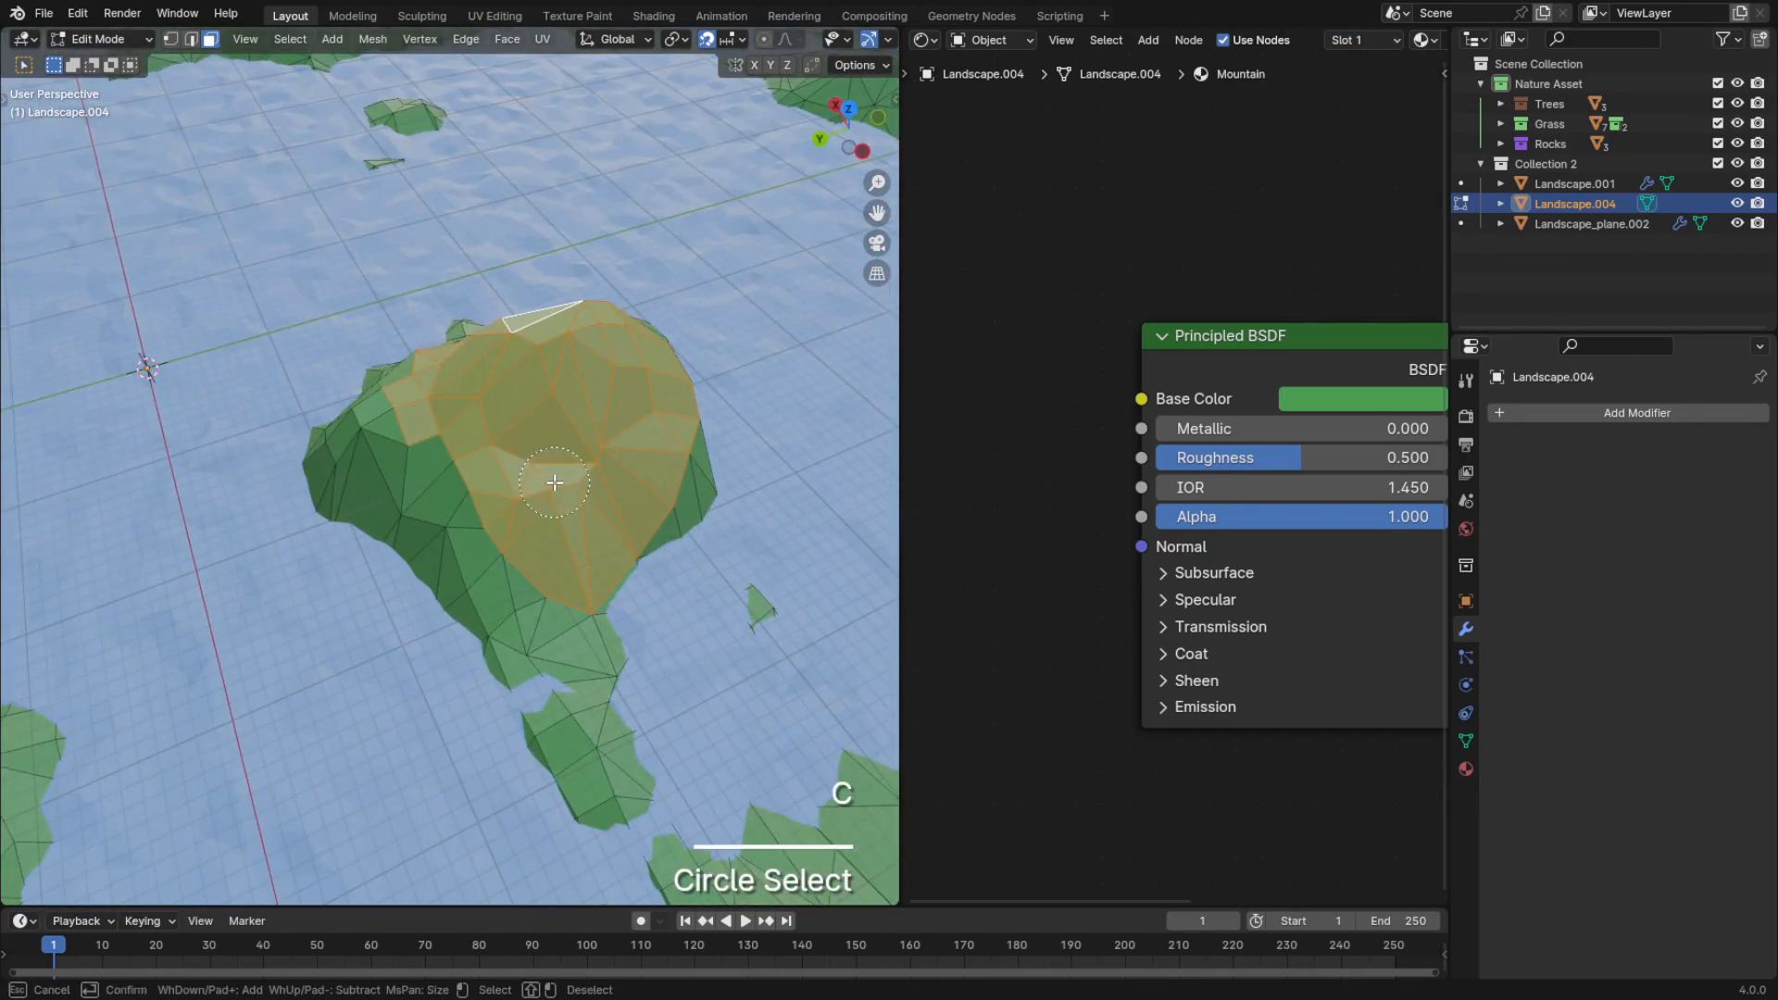
key("c")
left_click(1361, 40)
key("Tab")
key("Tab")
key("Tab")
Extend the Mountain.001 material over more faces on the island hill's remaining sides
key("c")
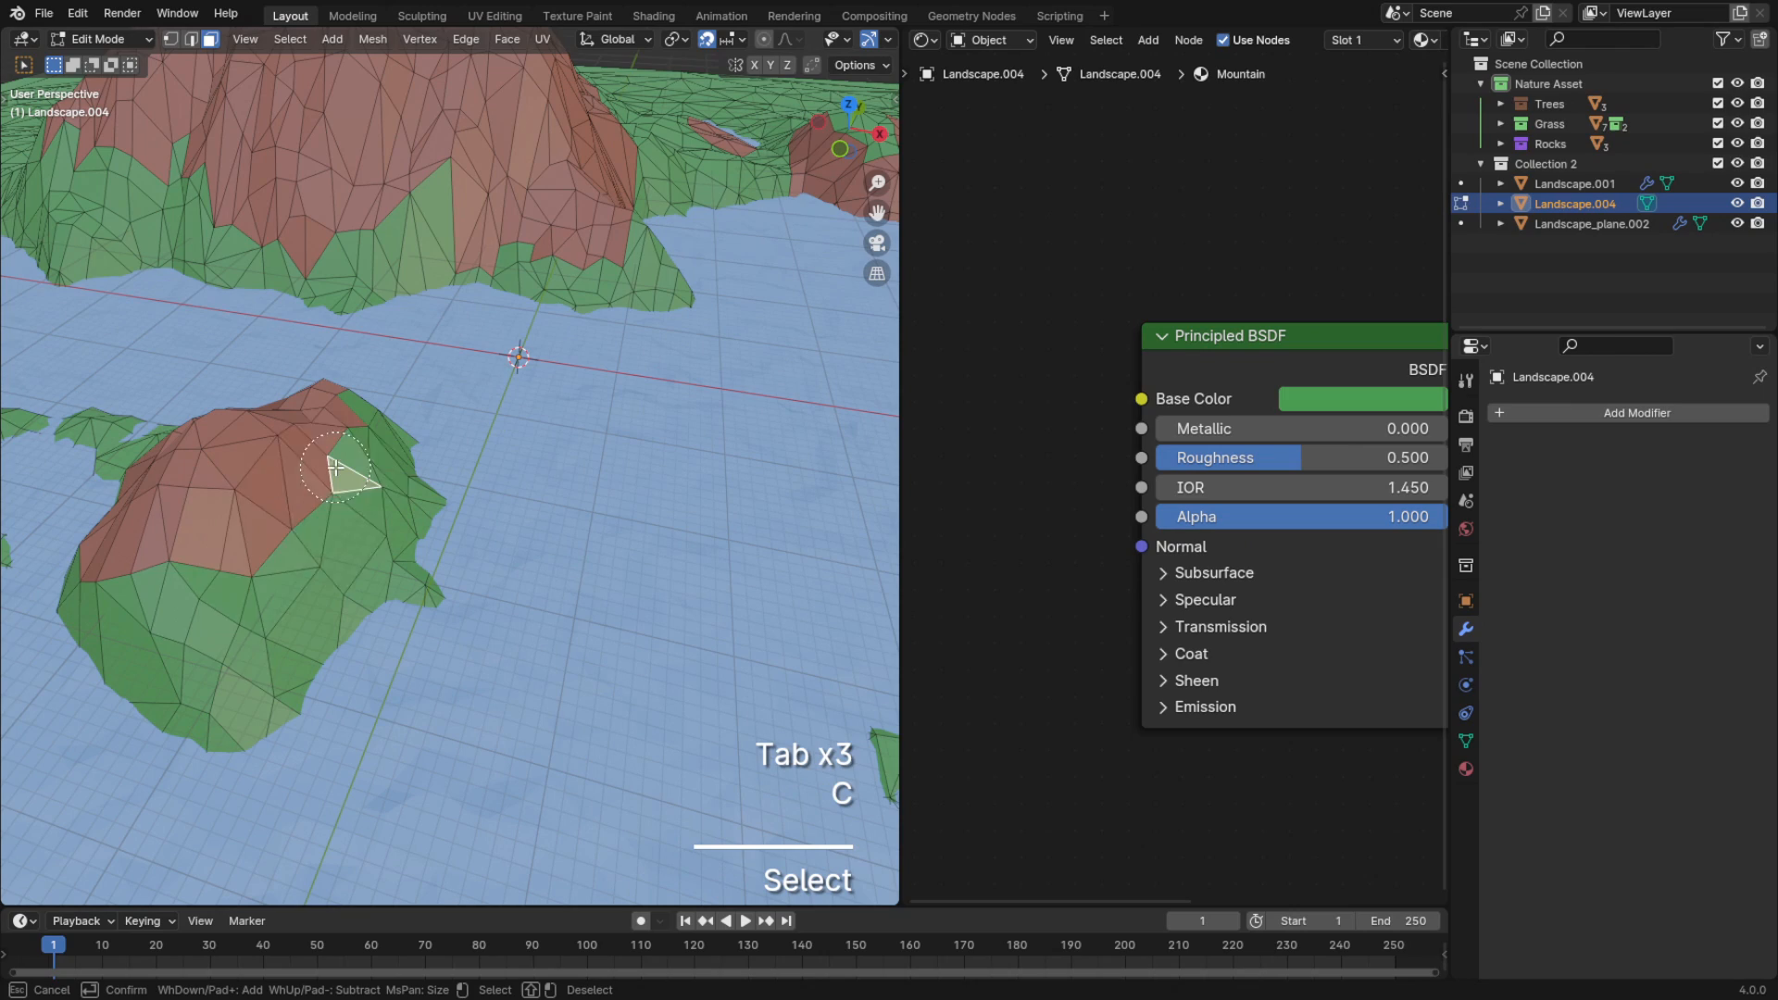
left_click(1309, 104)
key("Tab")
key("Tab")
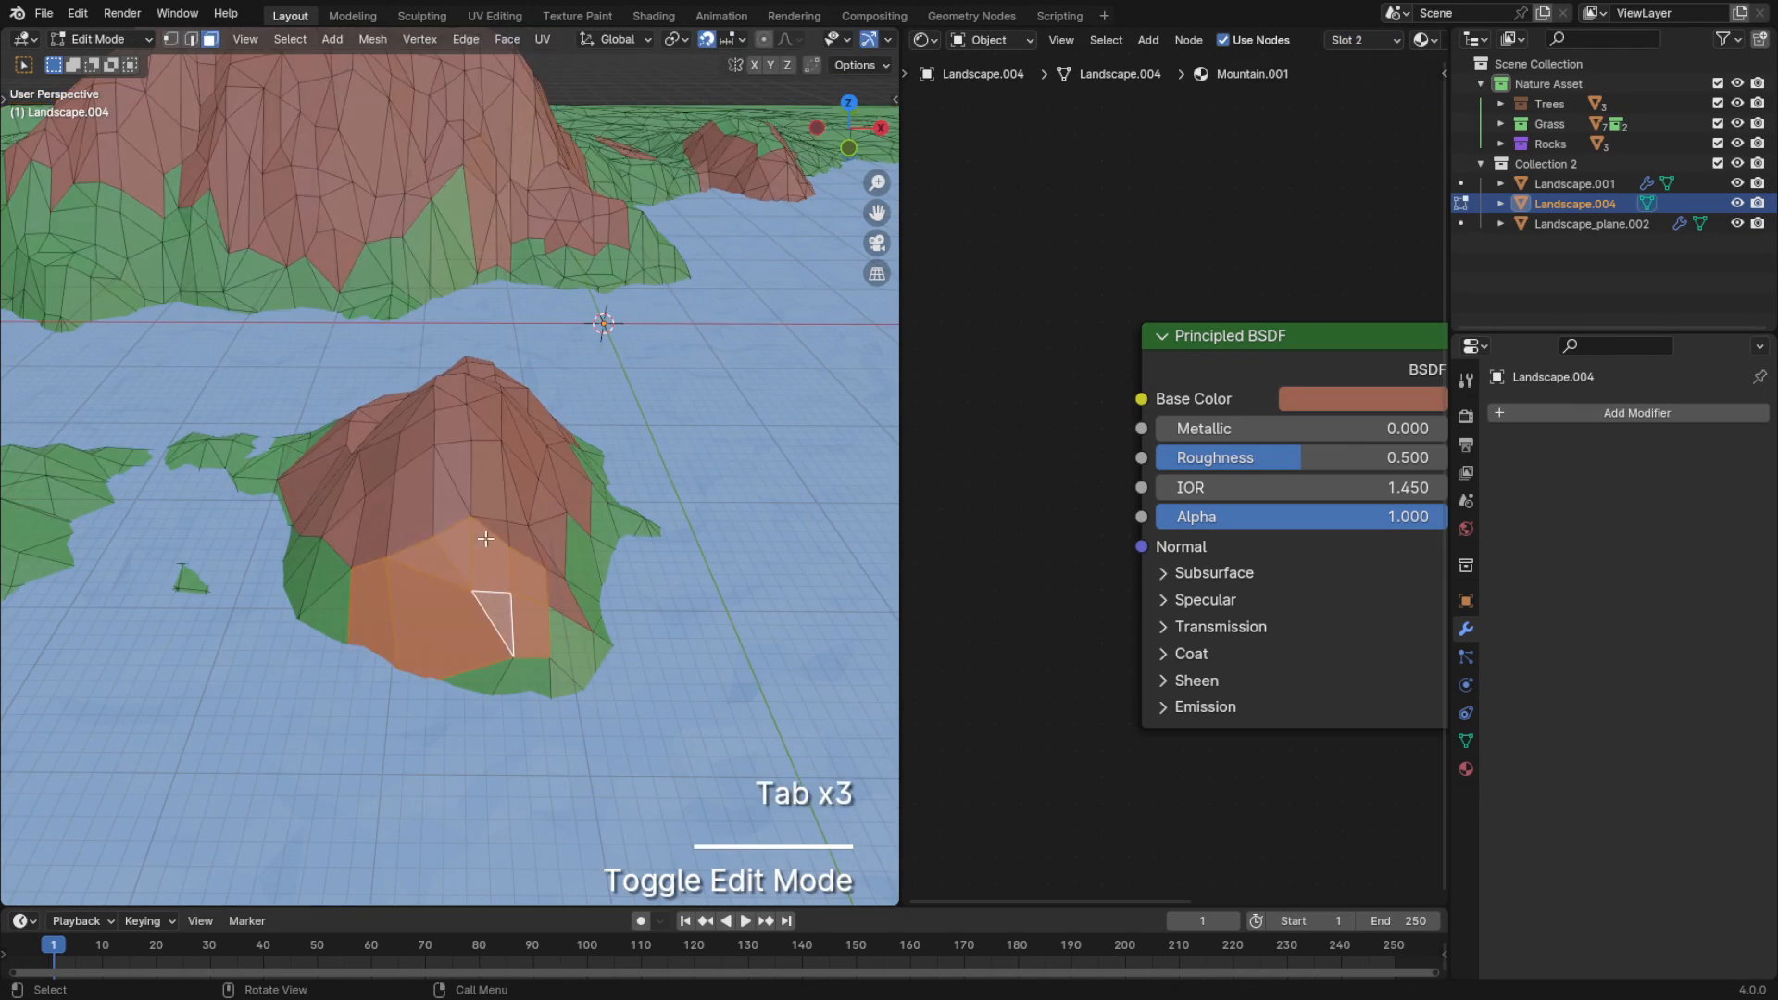
Return the island hill's lower faces near the waterline to the green Slot 1 material
key("ctrl+r")
key("Tab")
key("Tab")
left_click(1310, 90)
key("Tab")
key("Tab")
key("Tab")
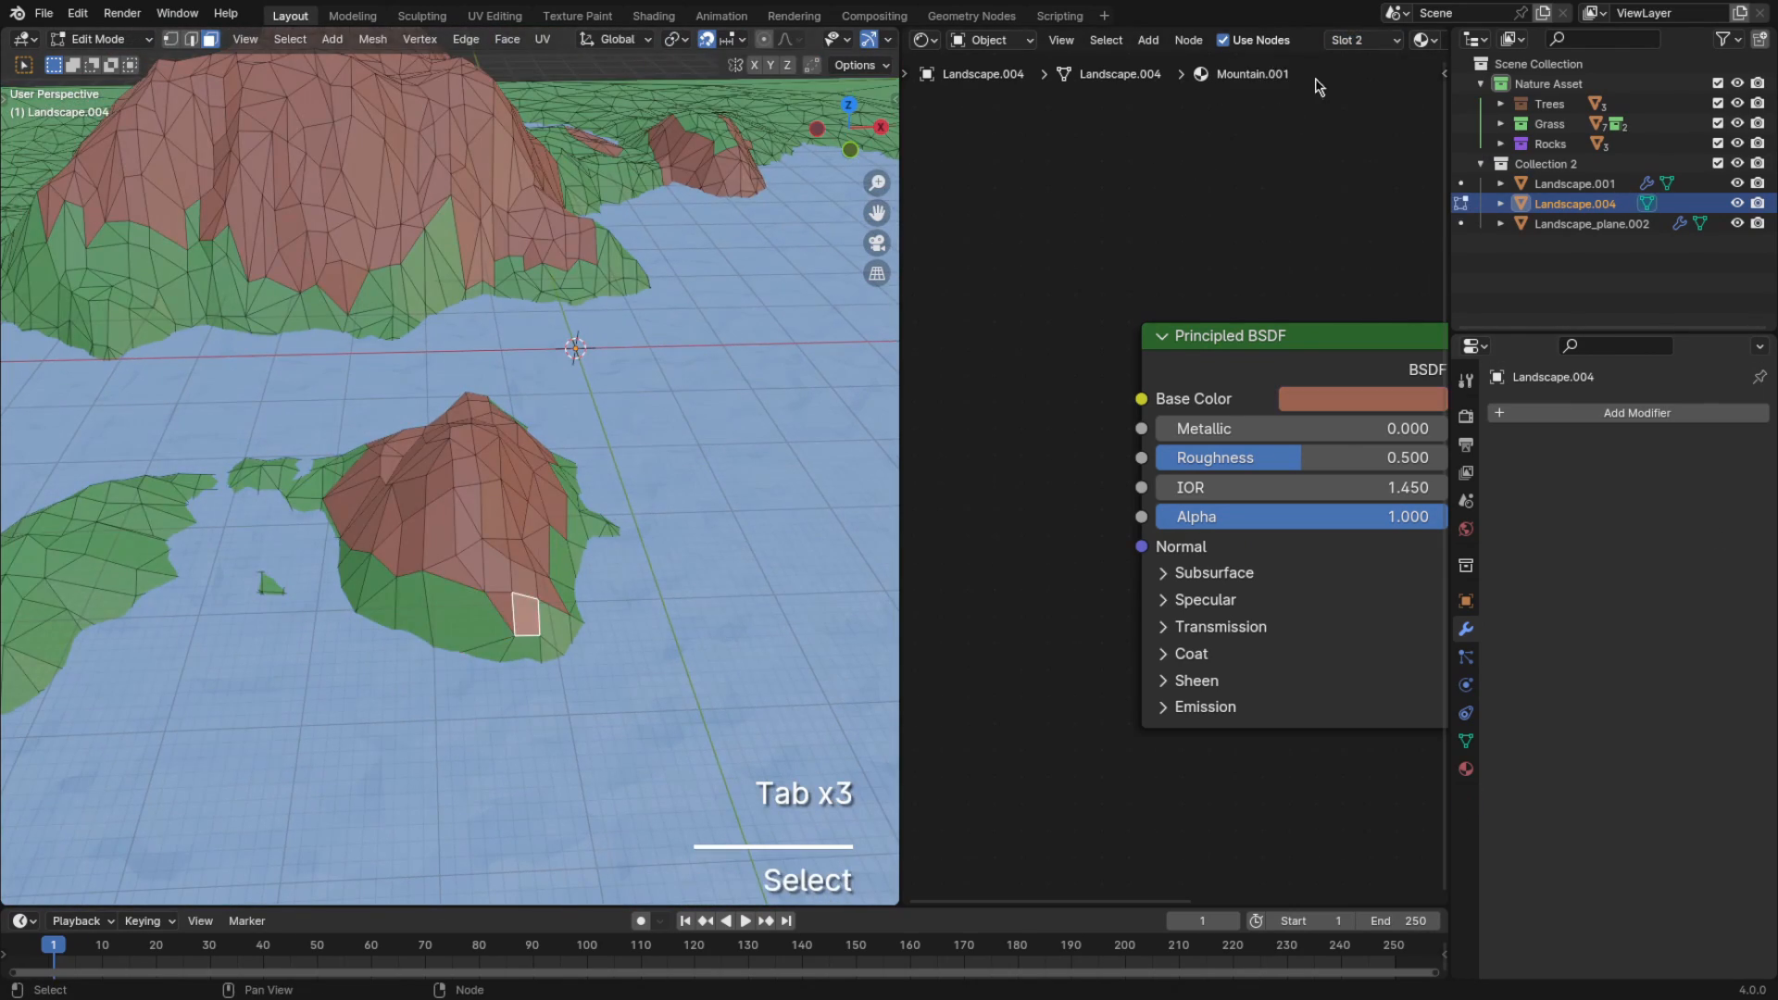
key("Tab")
key("Tab")
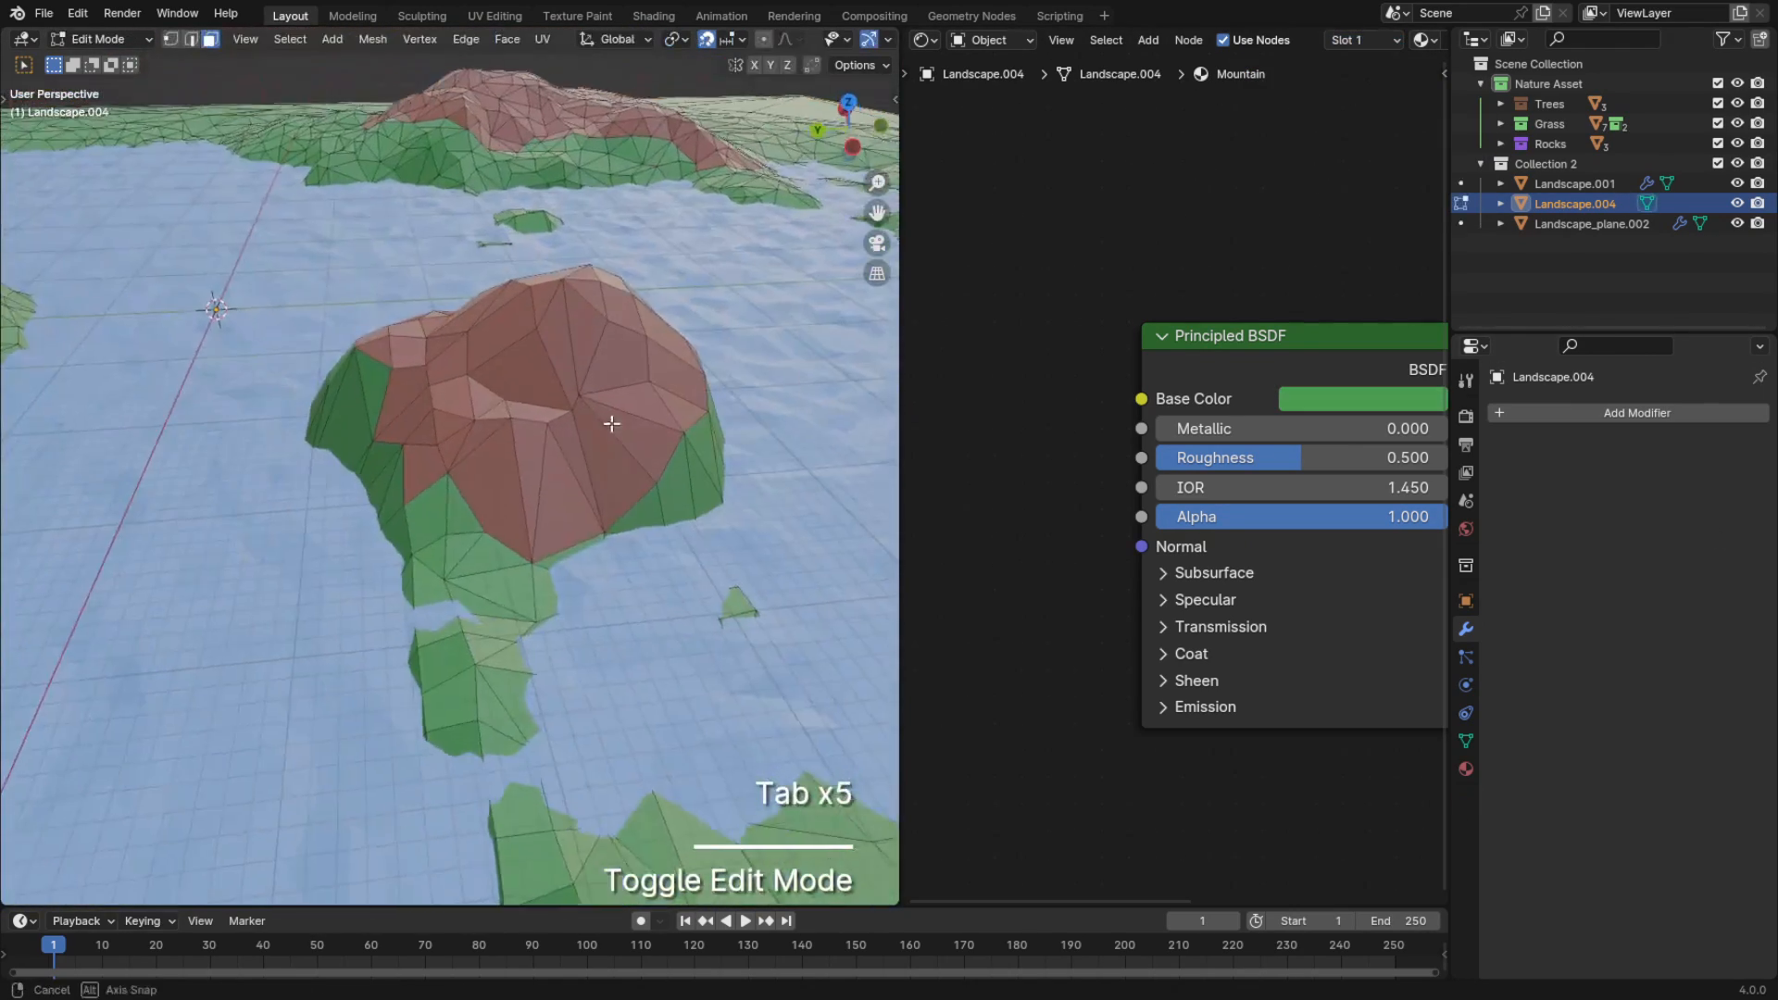
Shift a vertex along the island hill's colour boundary and restore face selection
key("Tab")
key("Tab")
key("Tab")
key("1")
key("g")
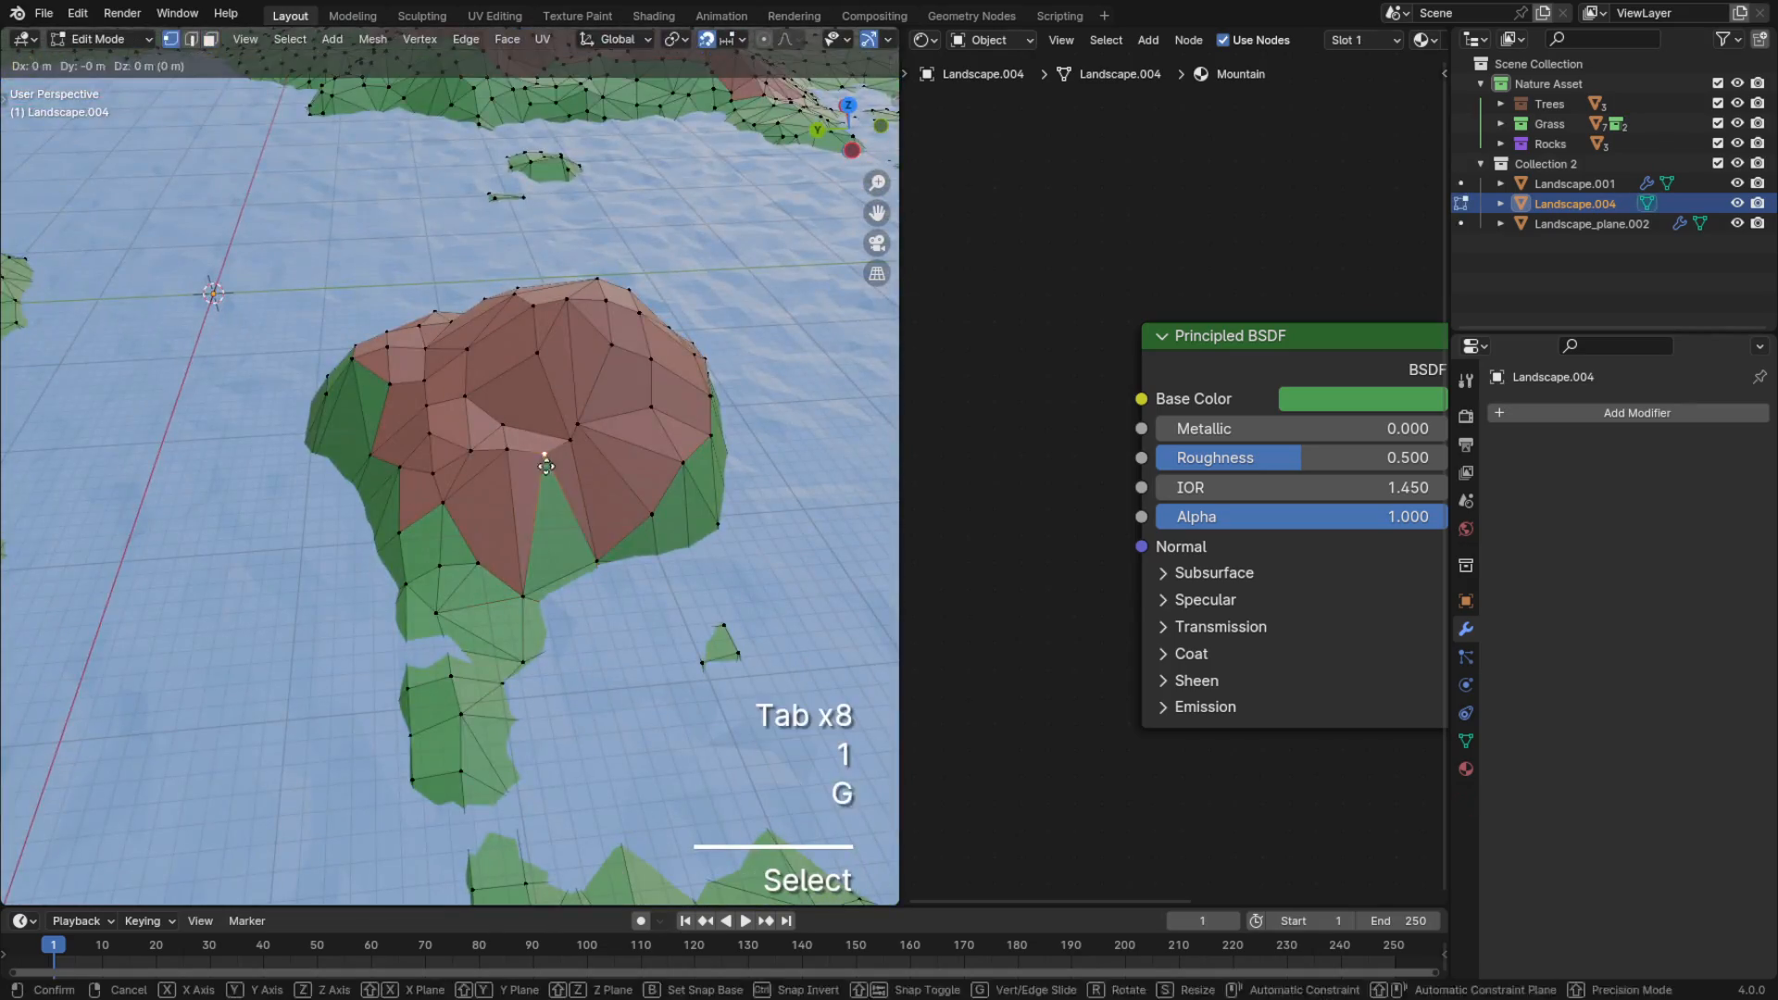
key("g")
key("Tab")
key("Tab")
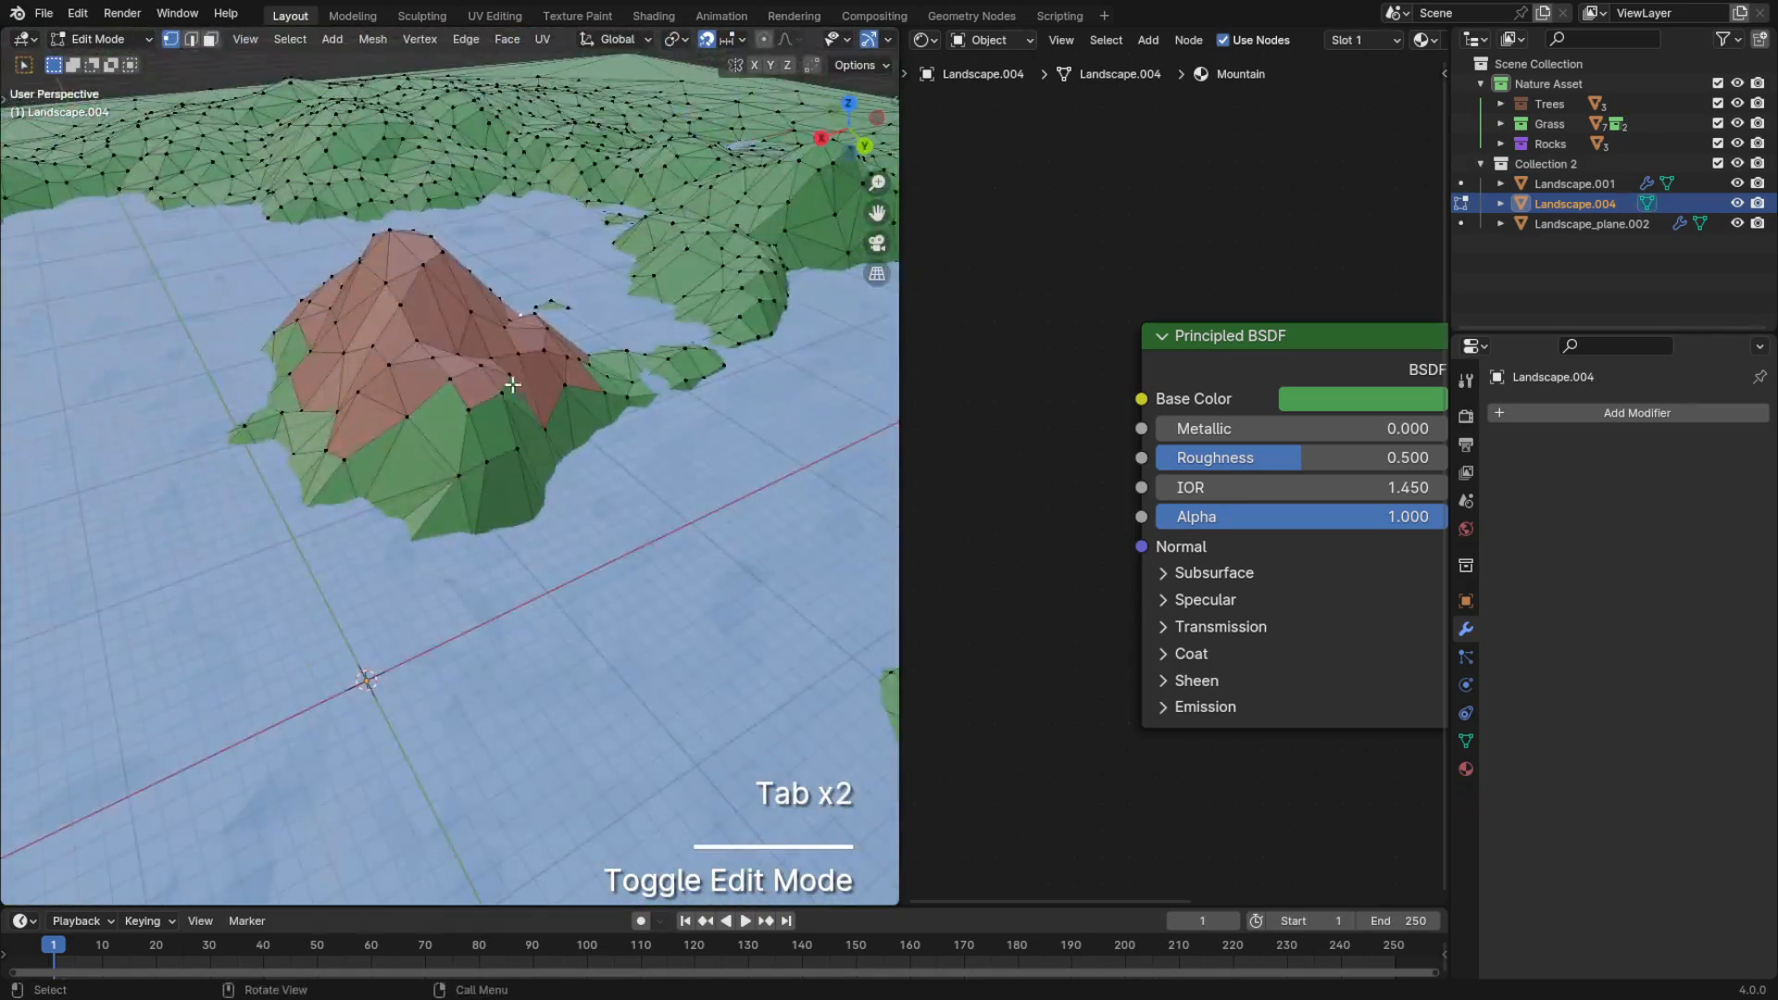
key("3")
left_click(1354, 40)
key("Tab")
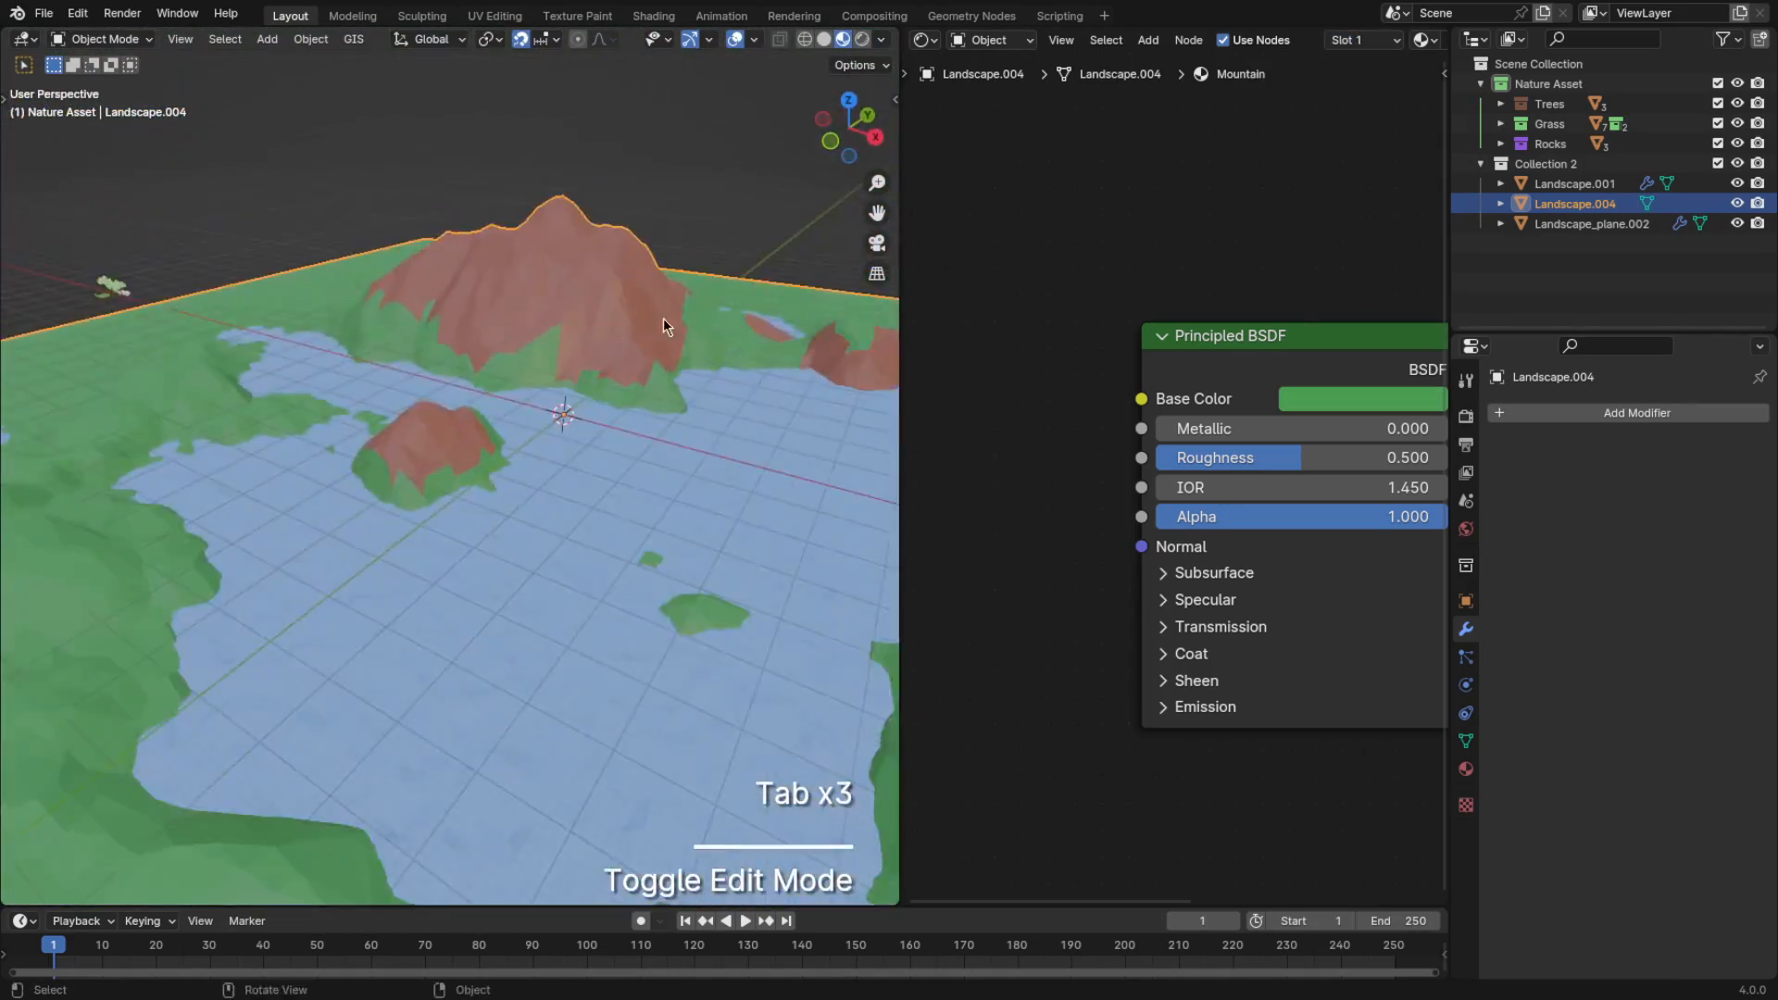
Circle-select the faces of the hill on the lakeshore near the small pond, covering its peak and slopes
key("Tab")
left_click(574, 460)
key("c")
key("c")
left_click(455, 512)
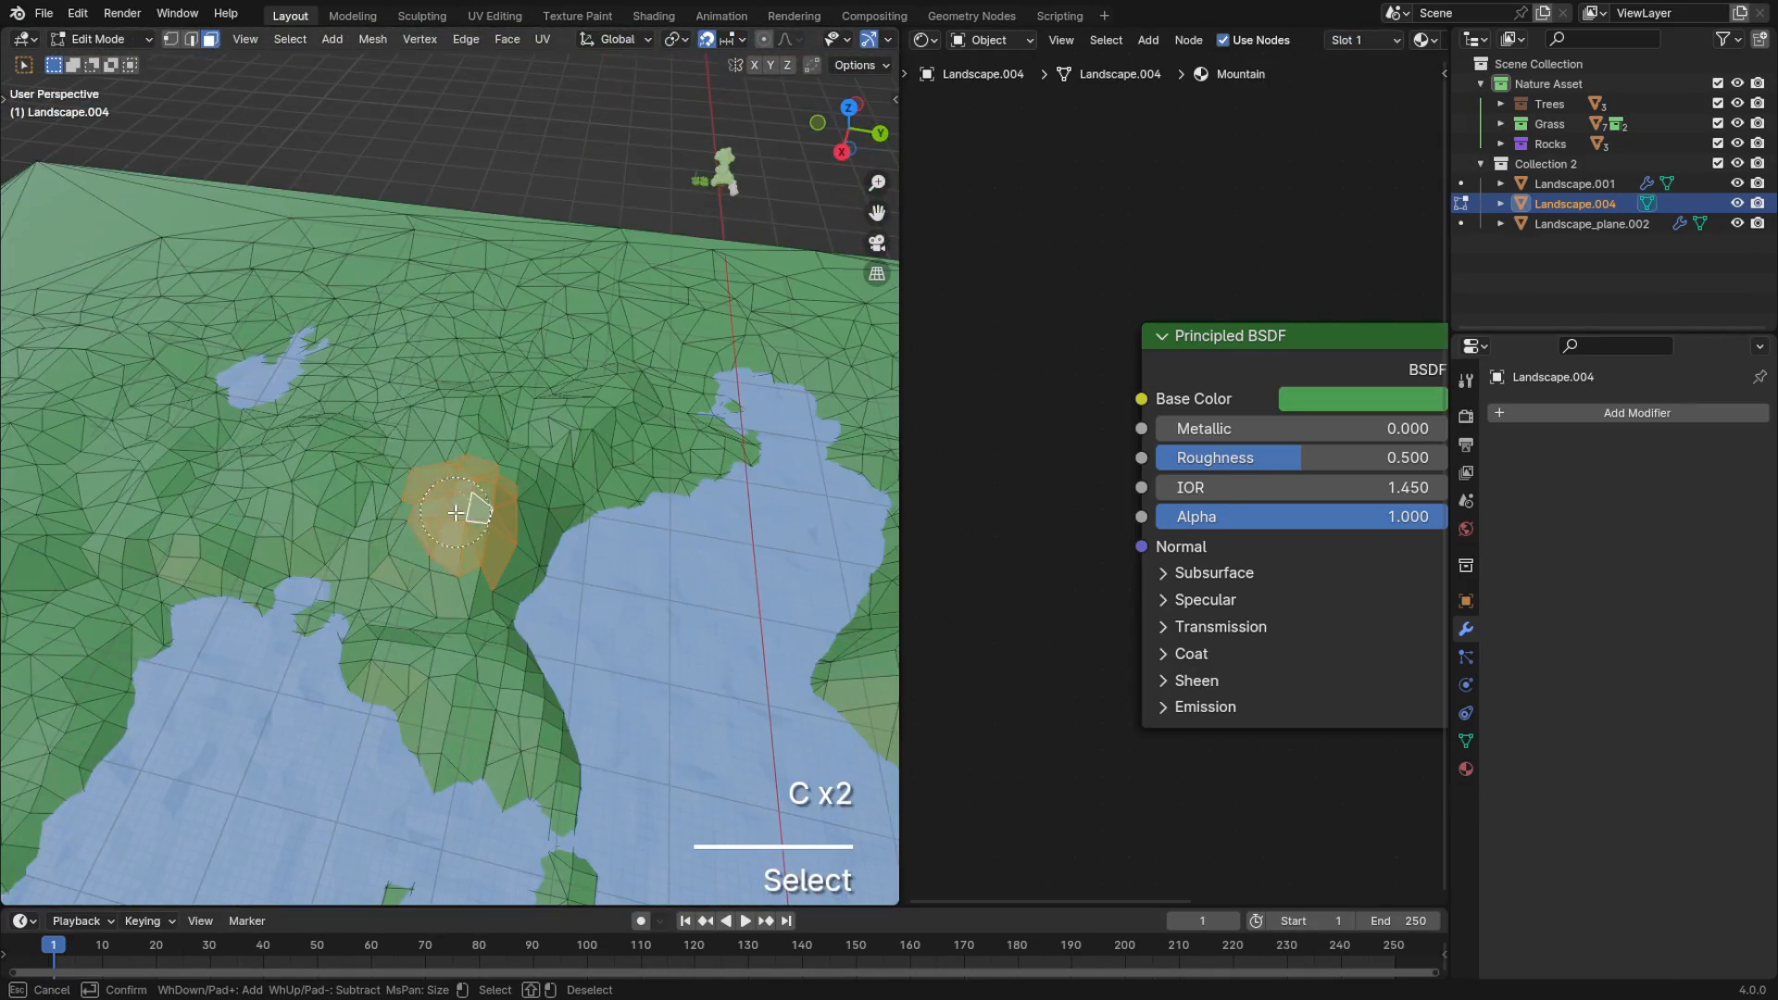
left_click_drag(413, 476, 546, 435)
left_click_drag(546, 436, 556, 510)
left_click_drag(463, 537, 482, 565)
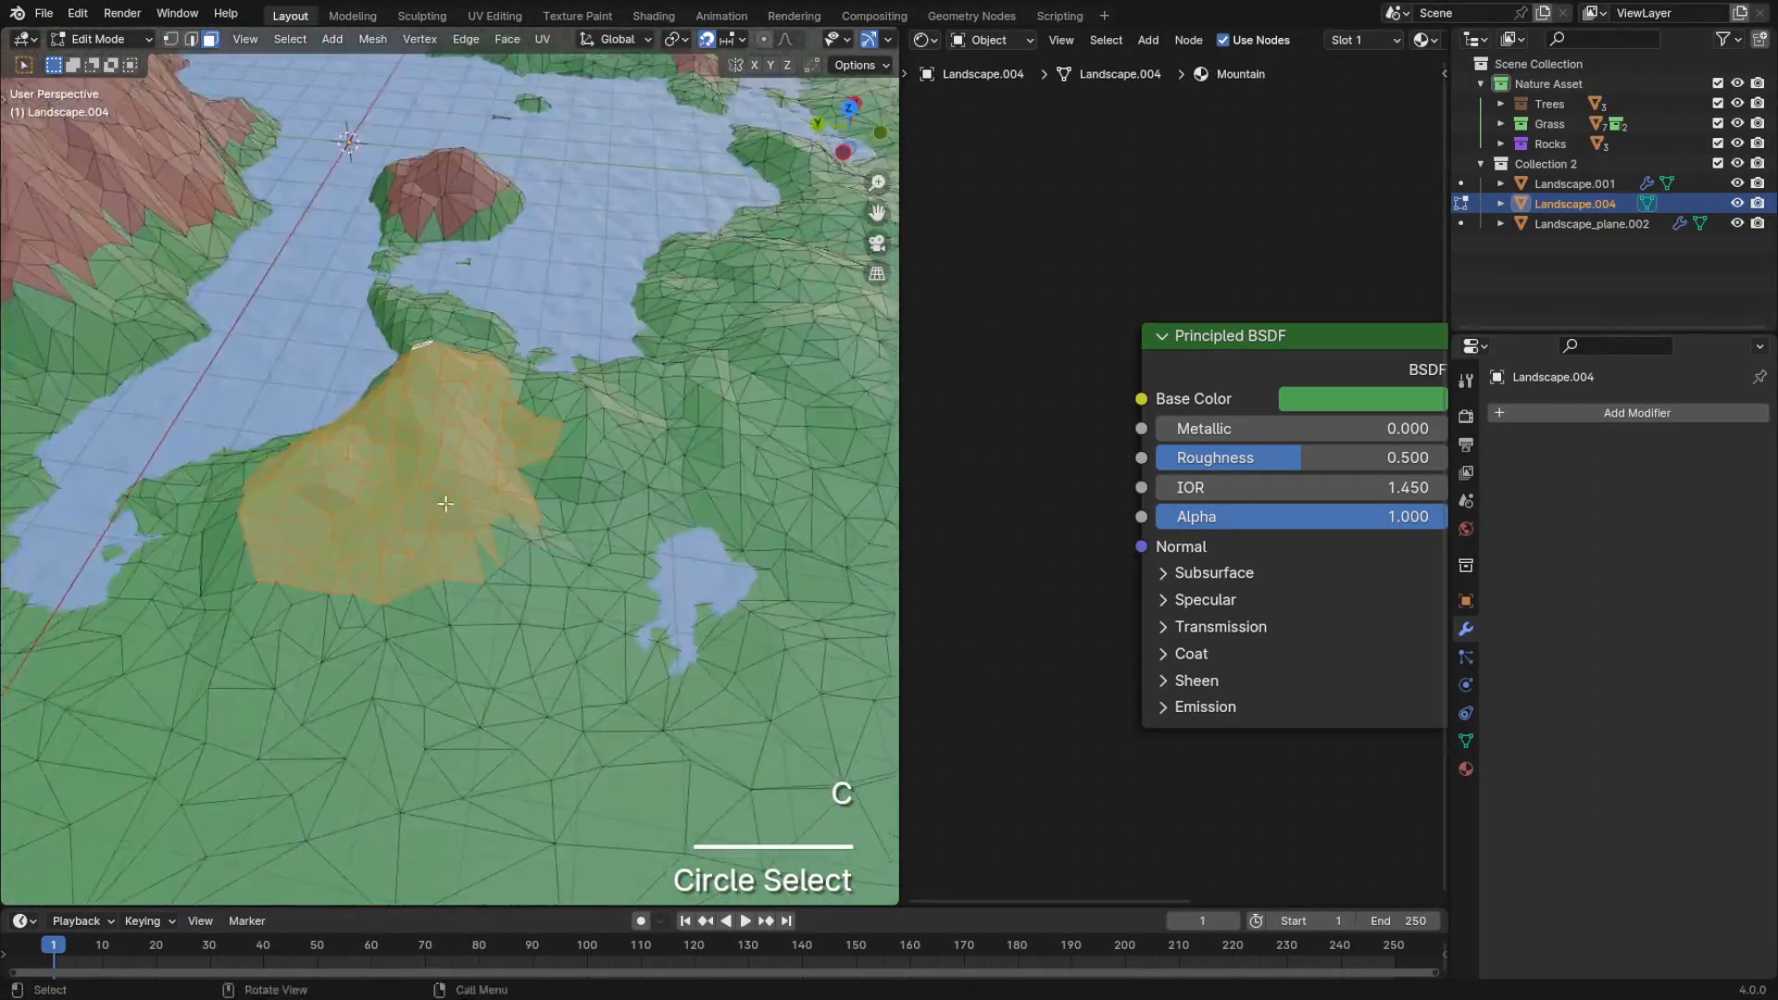
left_click_drag(639, 533, 631, 506)
key("c")
Assign the lakeshore hill and the small mound beside it to the reddish-brown Mountain.001 material
key("Tab")
key("Tab")
key("Tab")
key("Tab")
key("Tab")
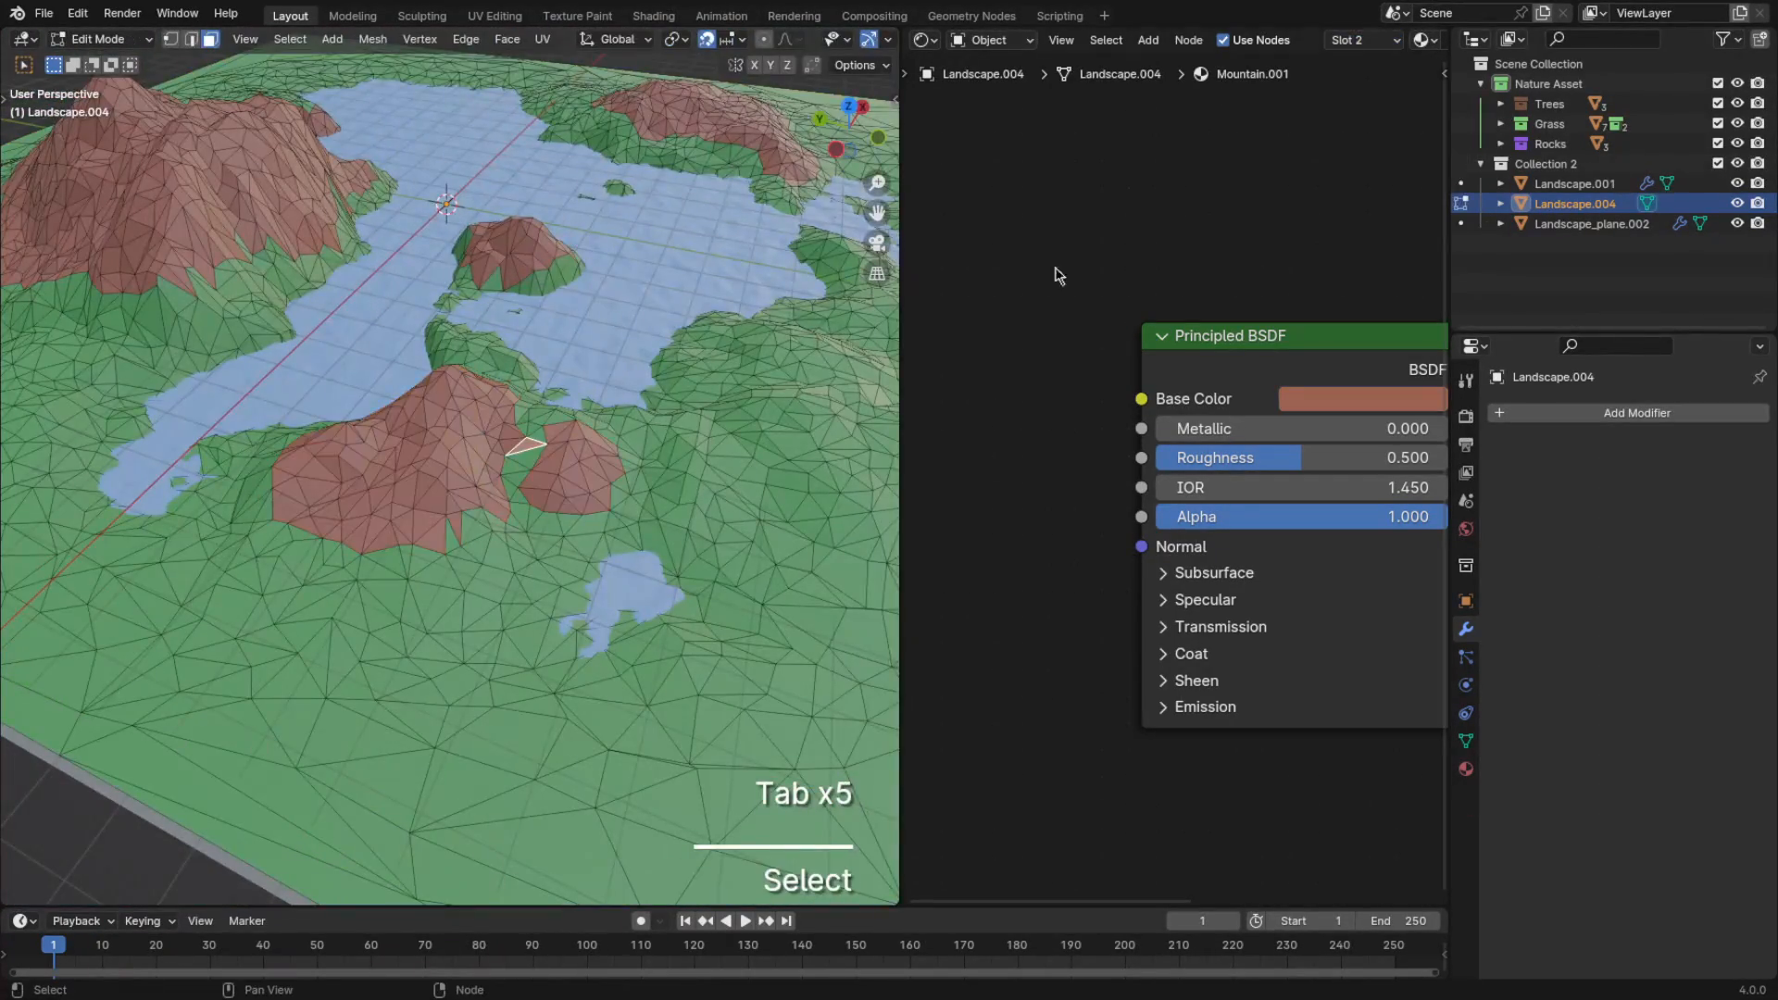
key("Tab")
key("Tab")
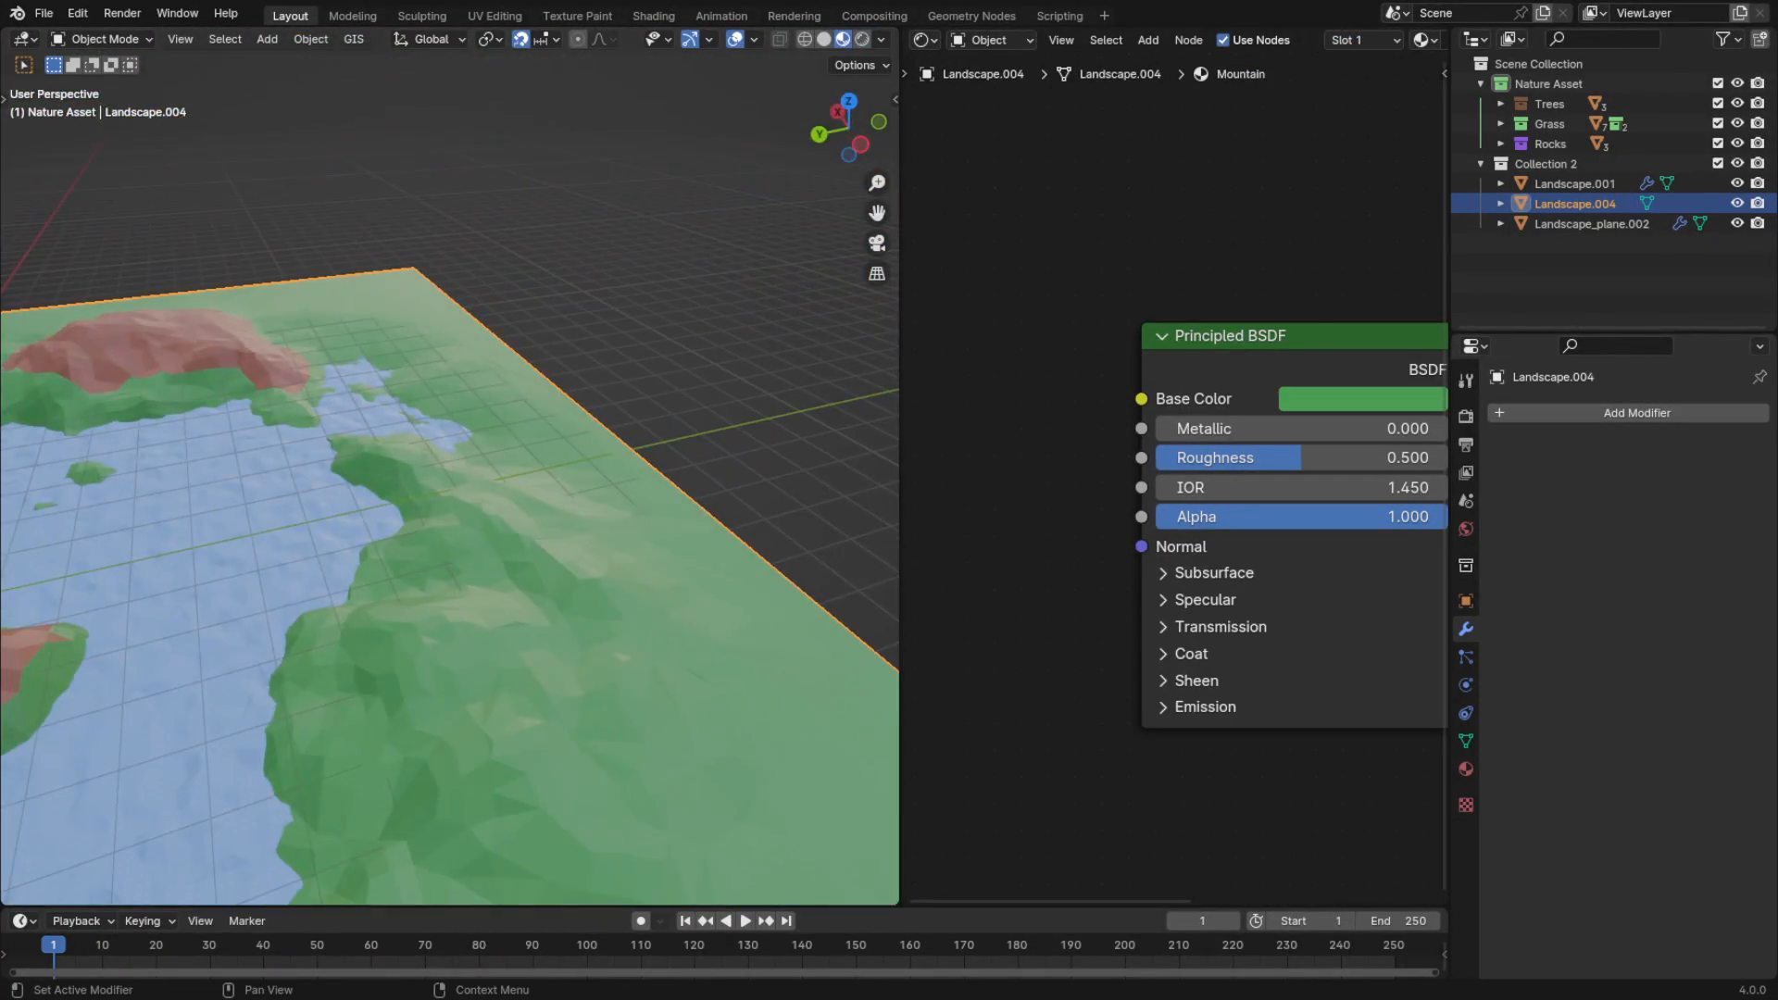
Raise selected faces on the green shoreline ridge along Z, using proportional editing with a size of 8.14 m
key("Tab")
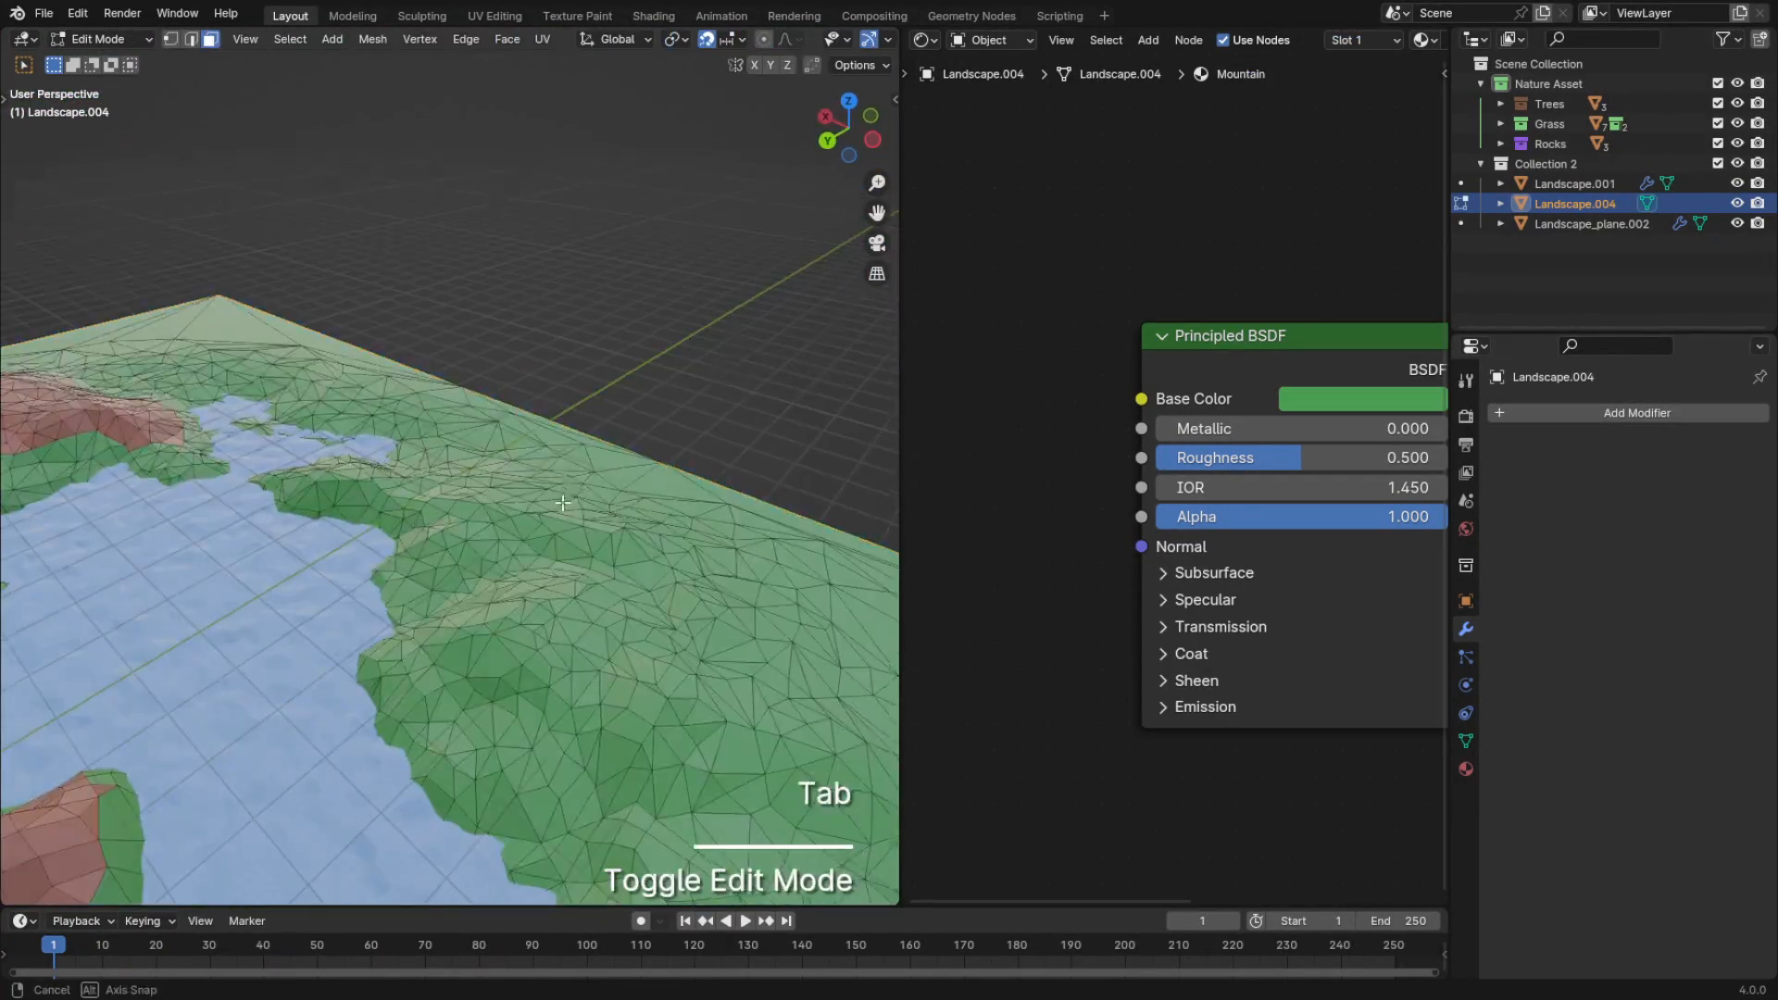
key("g")
key("z")
key("Tab")
key("Tab")
key("g")
key("z")
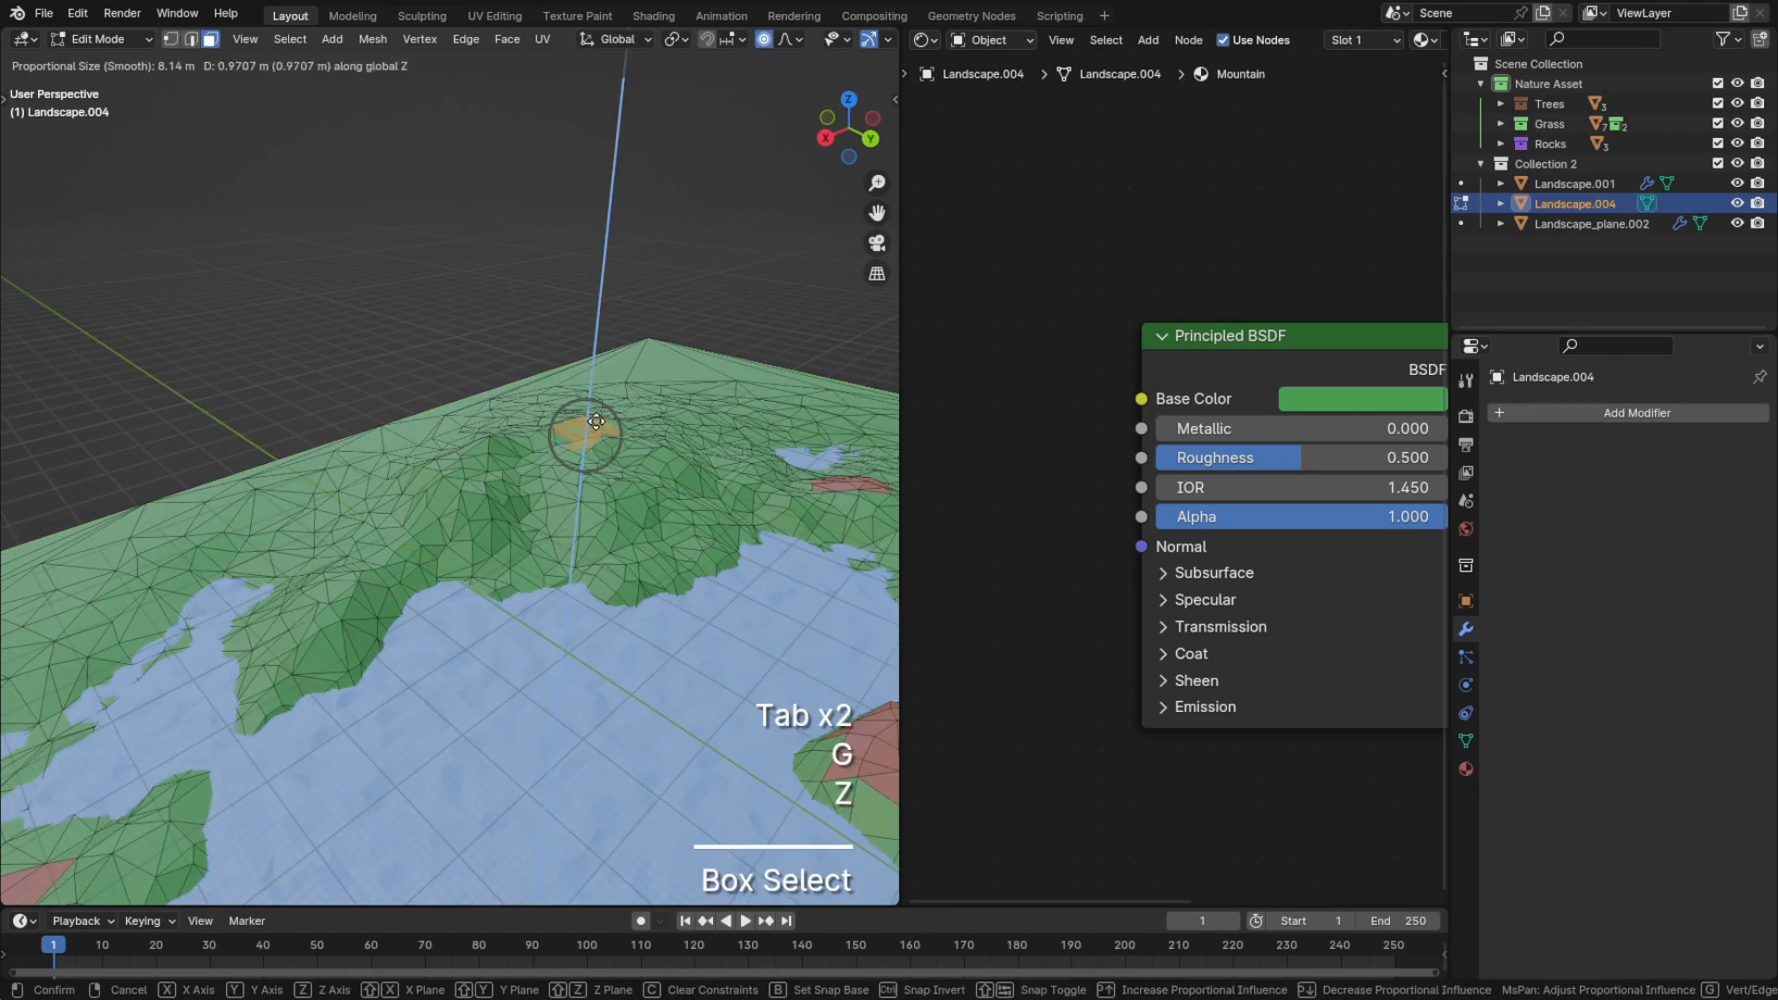
Circle-select another group of faces on the green shoreline ridge and raise it along Z into a peak
key("Tab")
key("Tab")
key("Tab")
key("c")
key("g")
key("z")
left_click(631, 543)
Assign the faces around the raised shoreline peak to the reddish-brown material
key("Tab")
key("Tab")
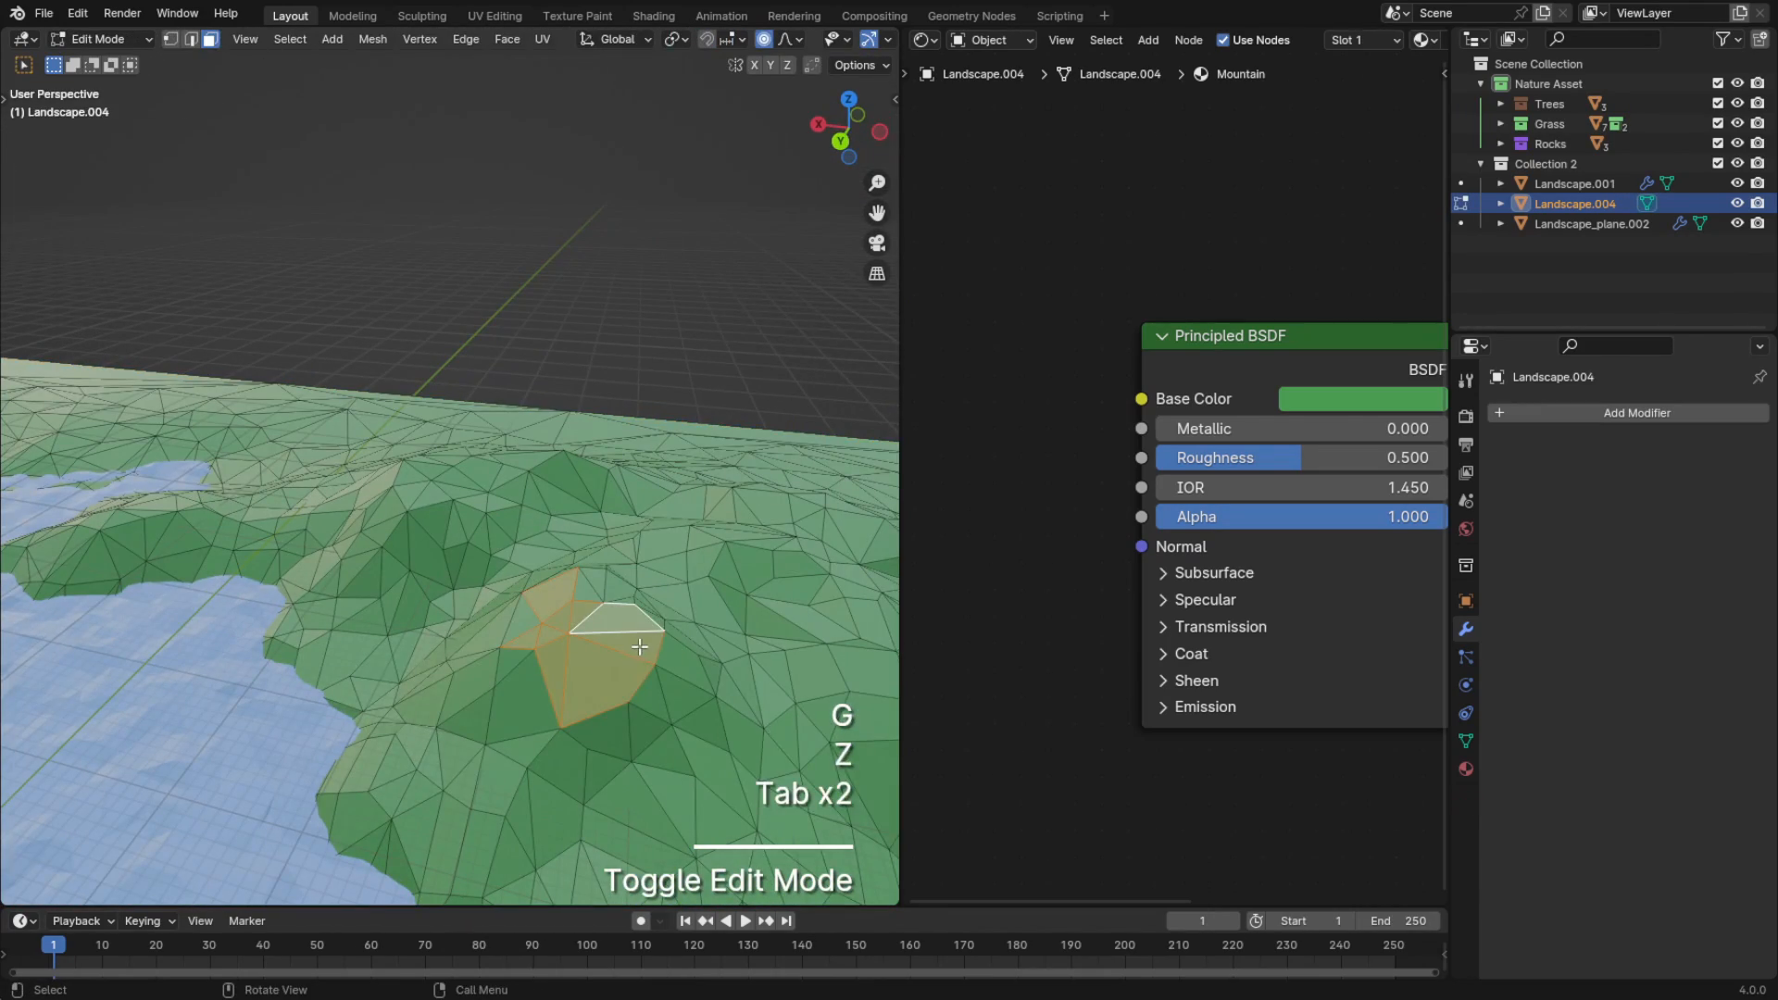
key("Tab")
key("Tab")
key("Tab")
Circle-select the neighbouring green hill's upper faces and assign them to the reddish-brown Mountain.001 material
left_click(532, 559)
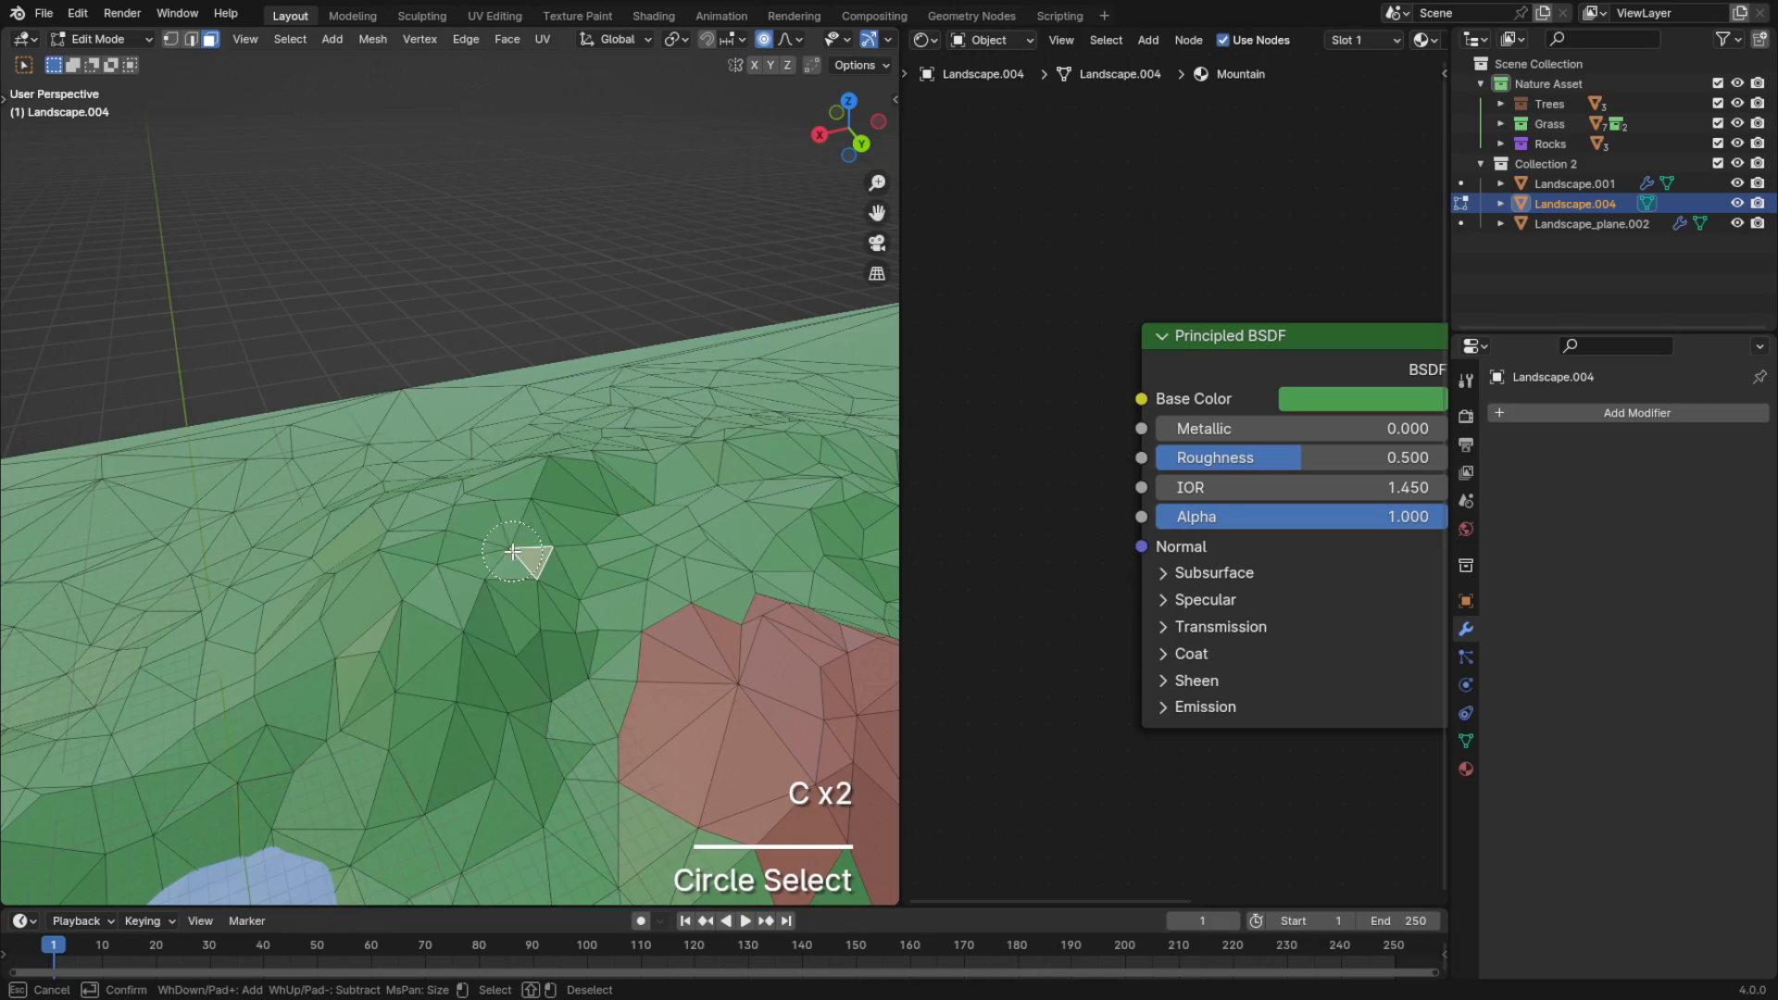
key("c")
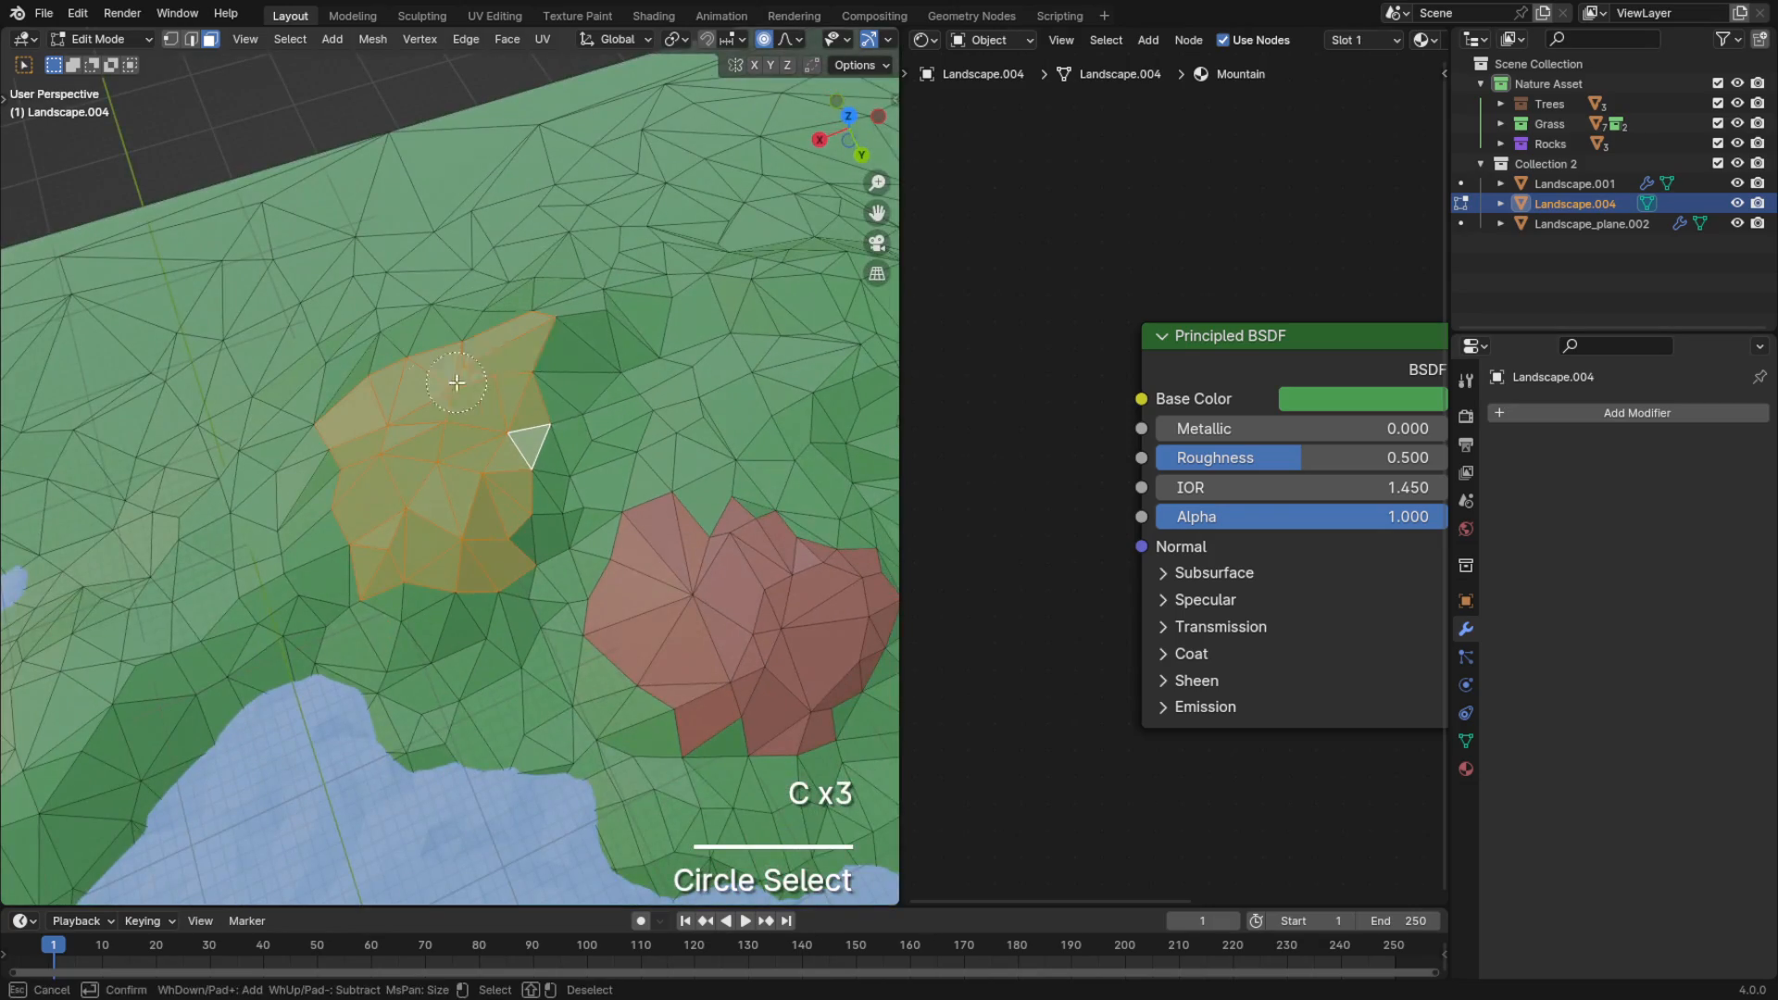
key("Tab")
key("Tab")
key("Tab")
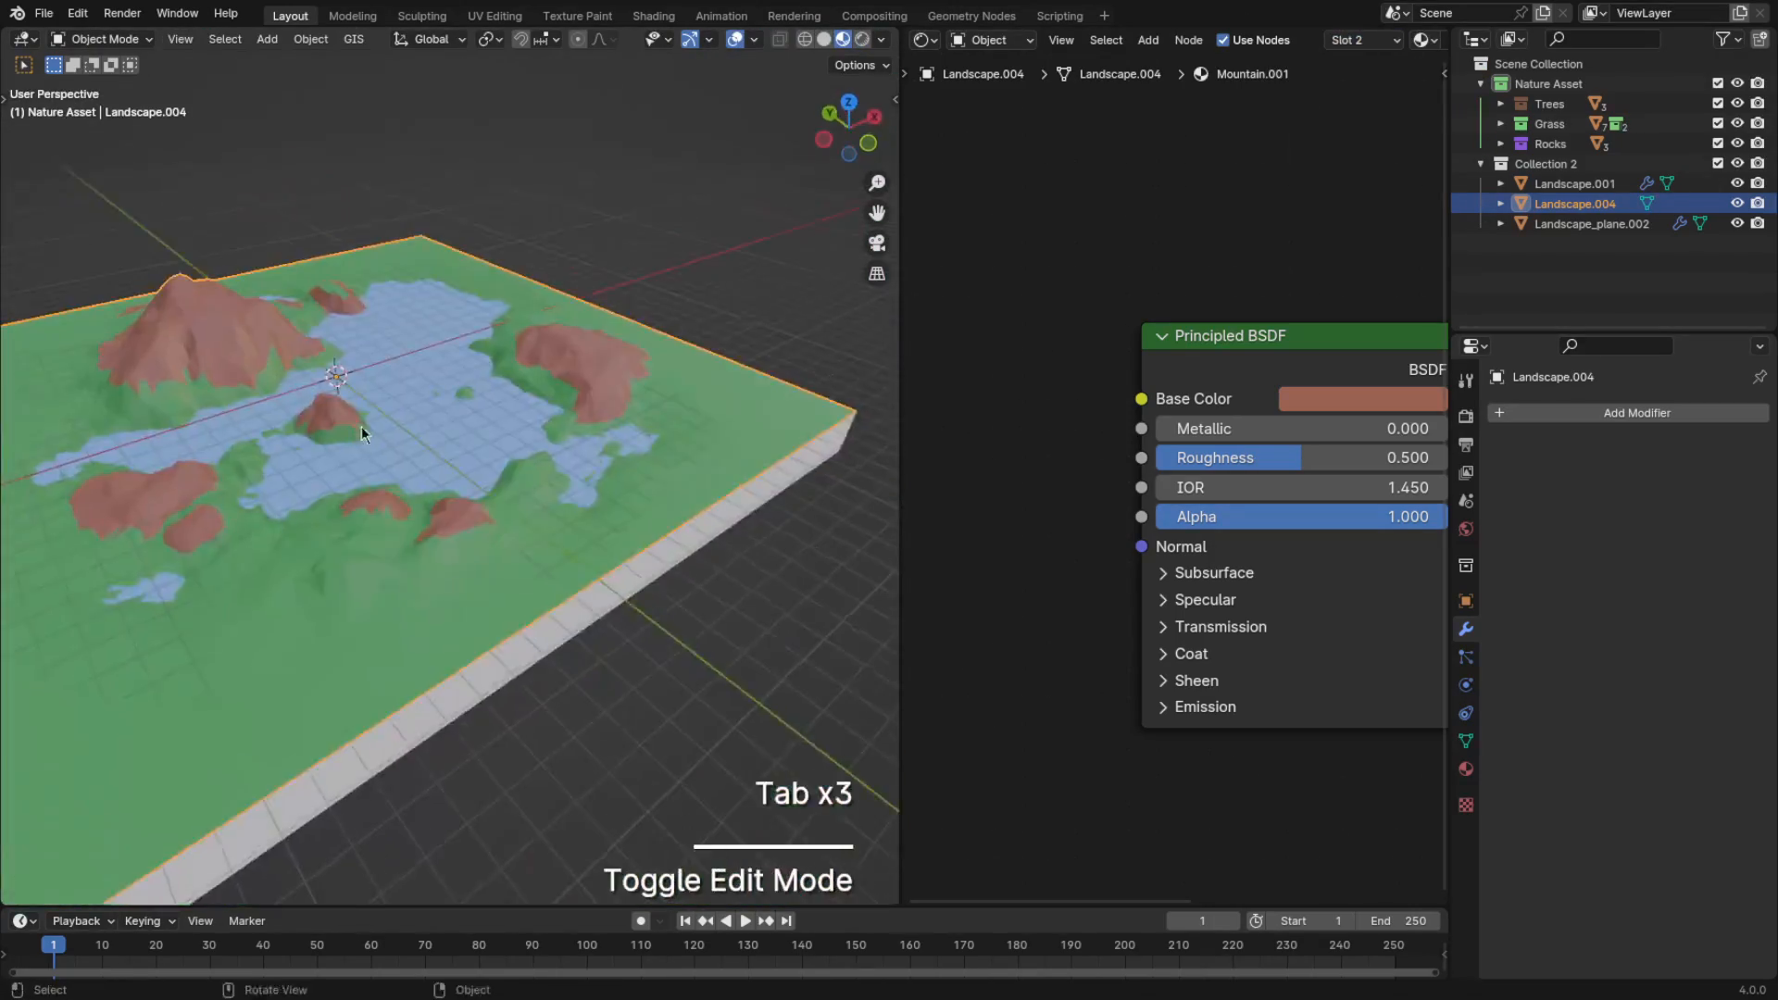
key("Tab")
key("Tab")
key("Tab")
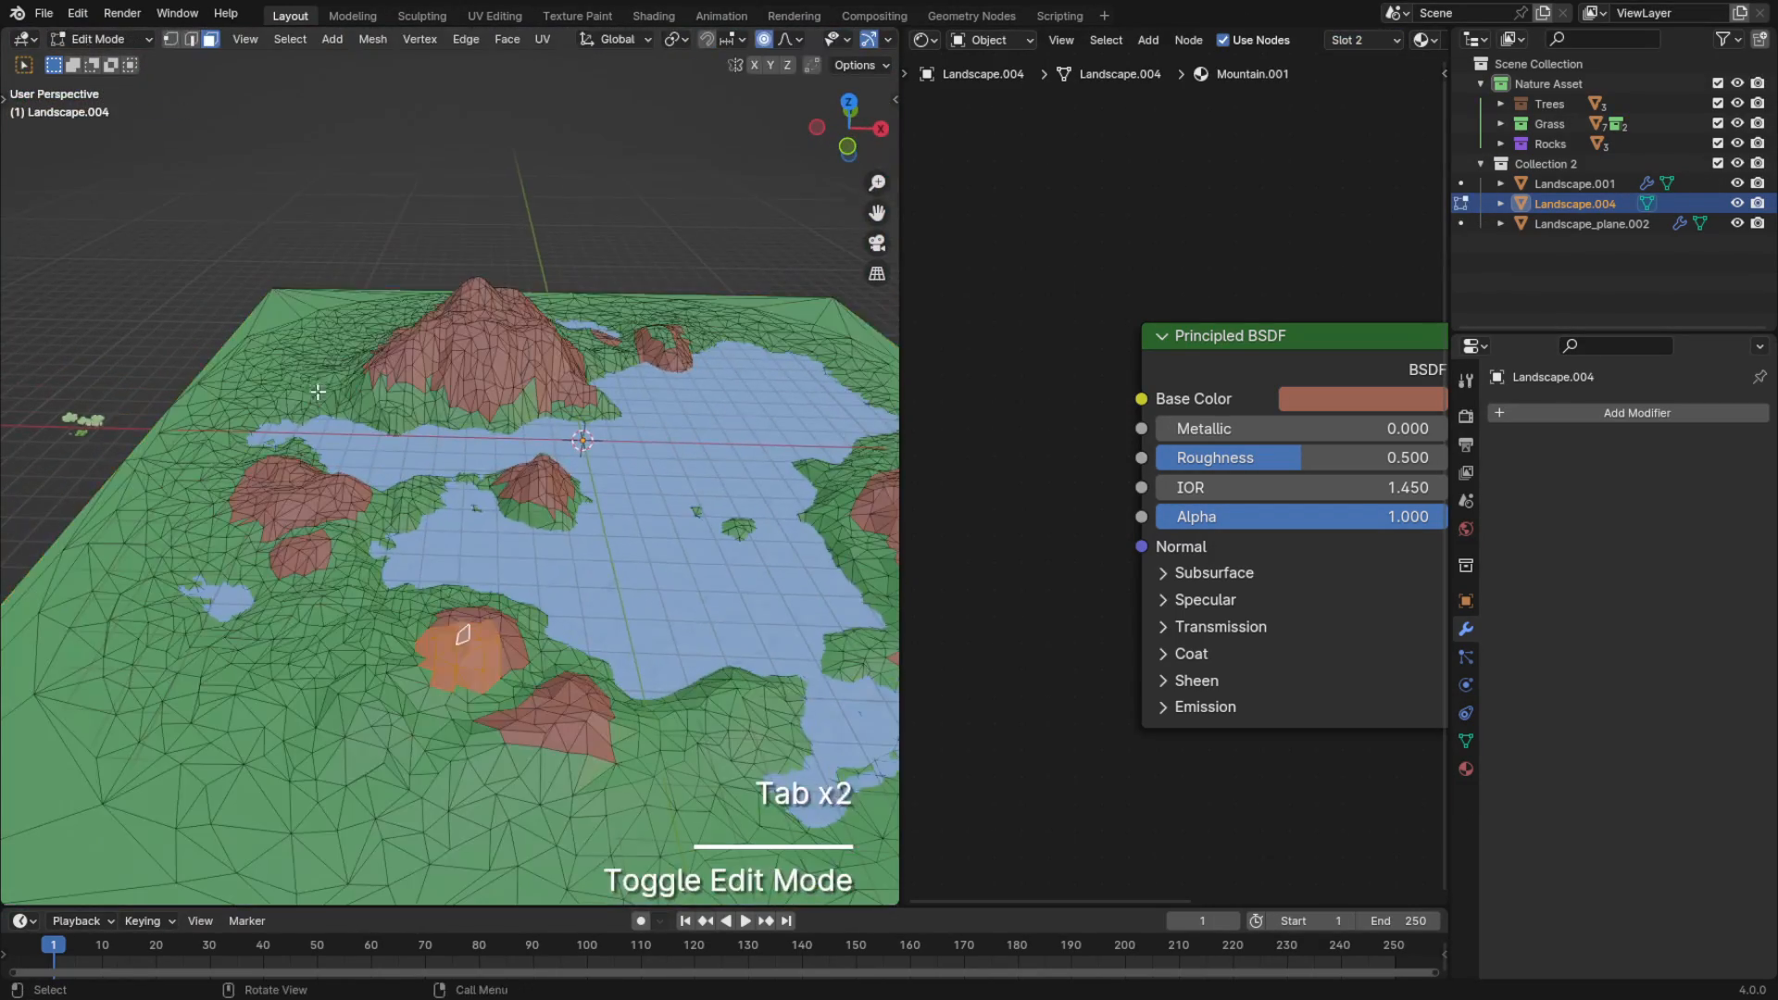
Raise the ground beside the large mountain along Z, grow the face selection, and assign it to the reddish-brown material
key("g")
key("z")
key("Tab")
key("Tab")
key("ctrl+KP_Add")
left_click(1242, 208)
key("Tab")
key("Tab")
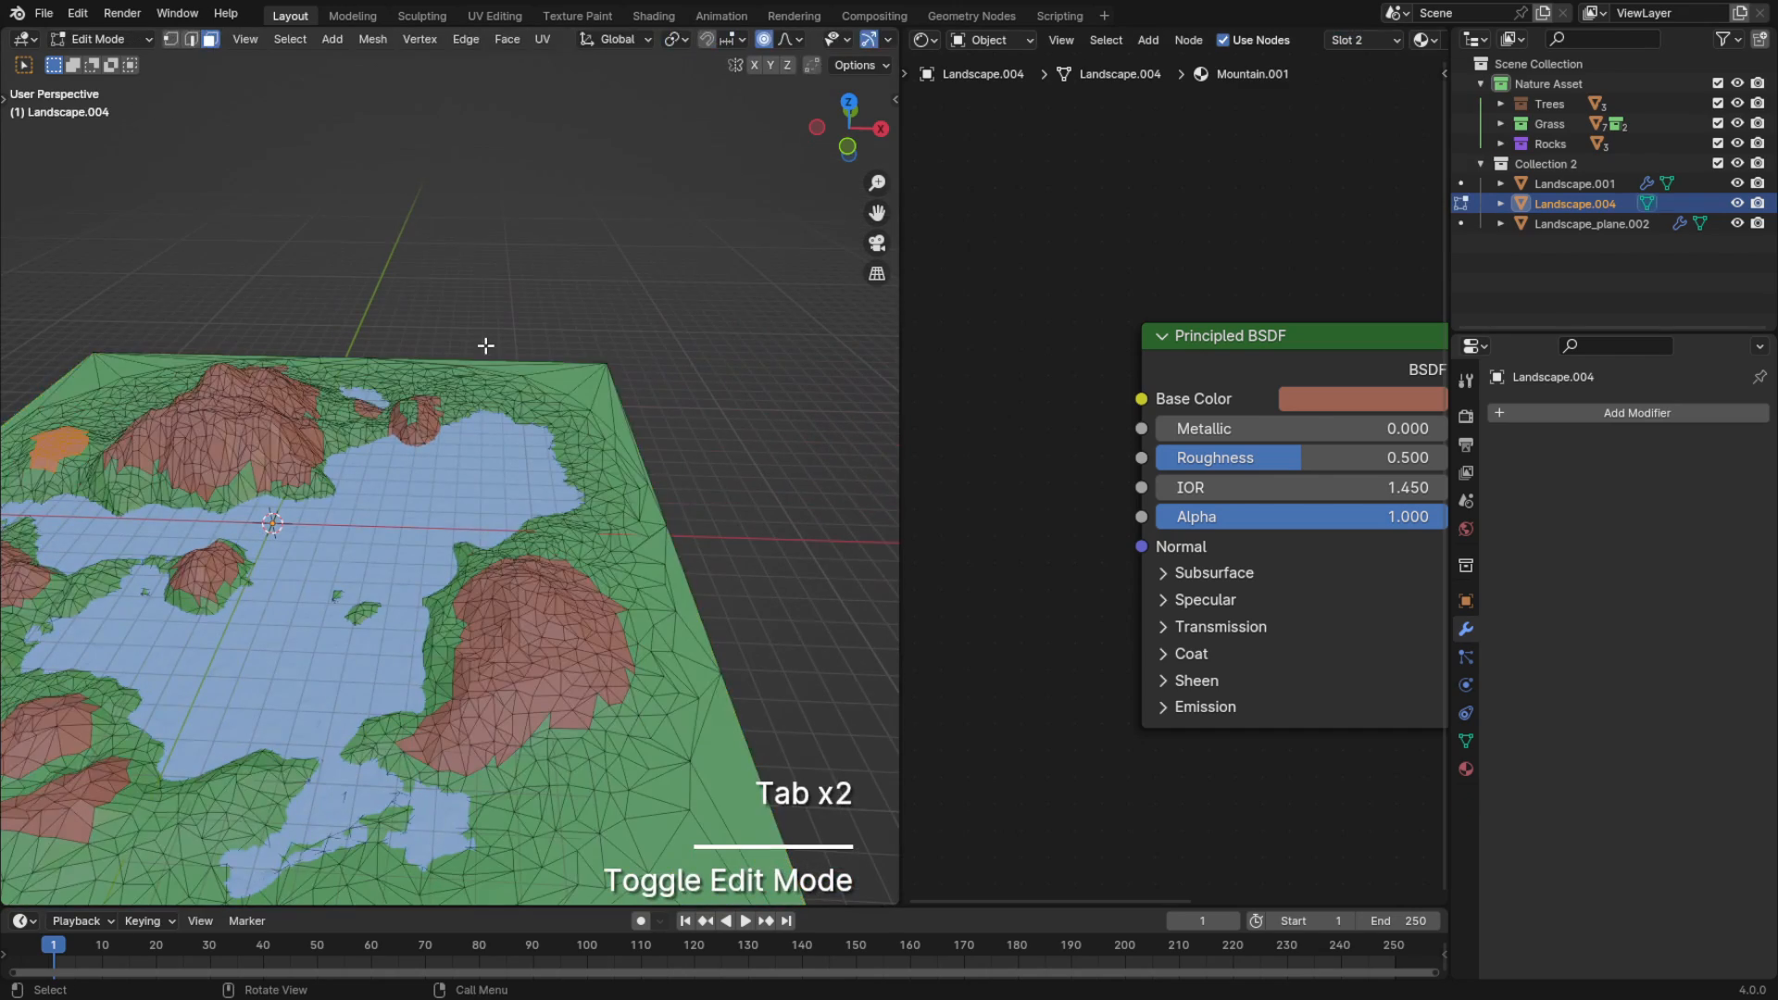
Raise a small group of faces on the broad lakeside hill's crest along Z with proportional editing
key("g")
key("z")
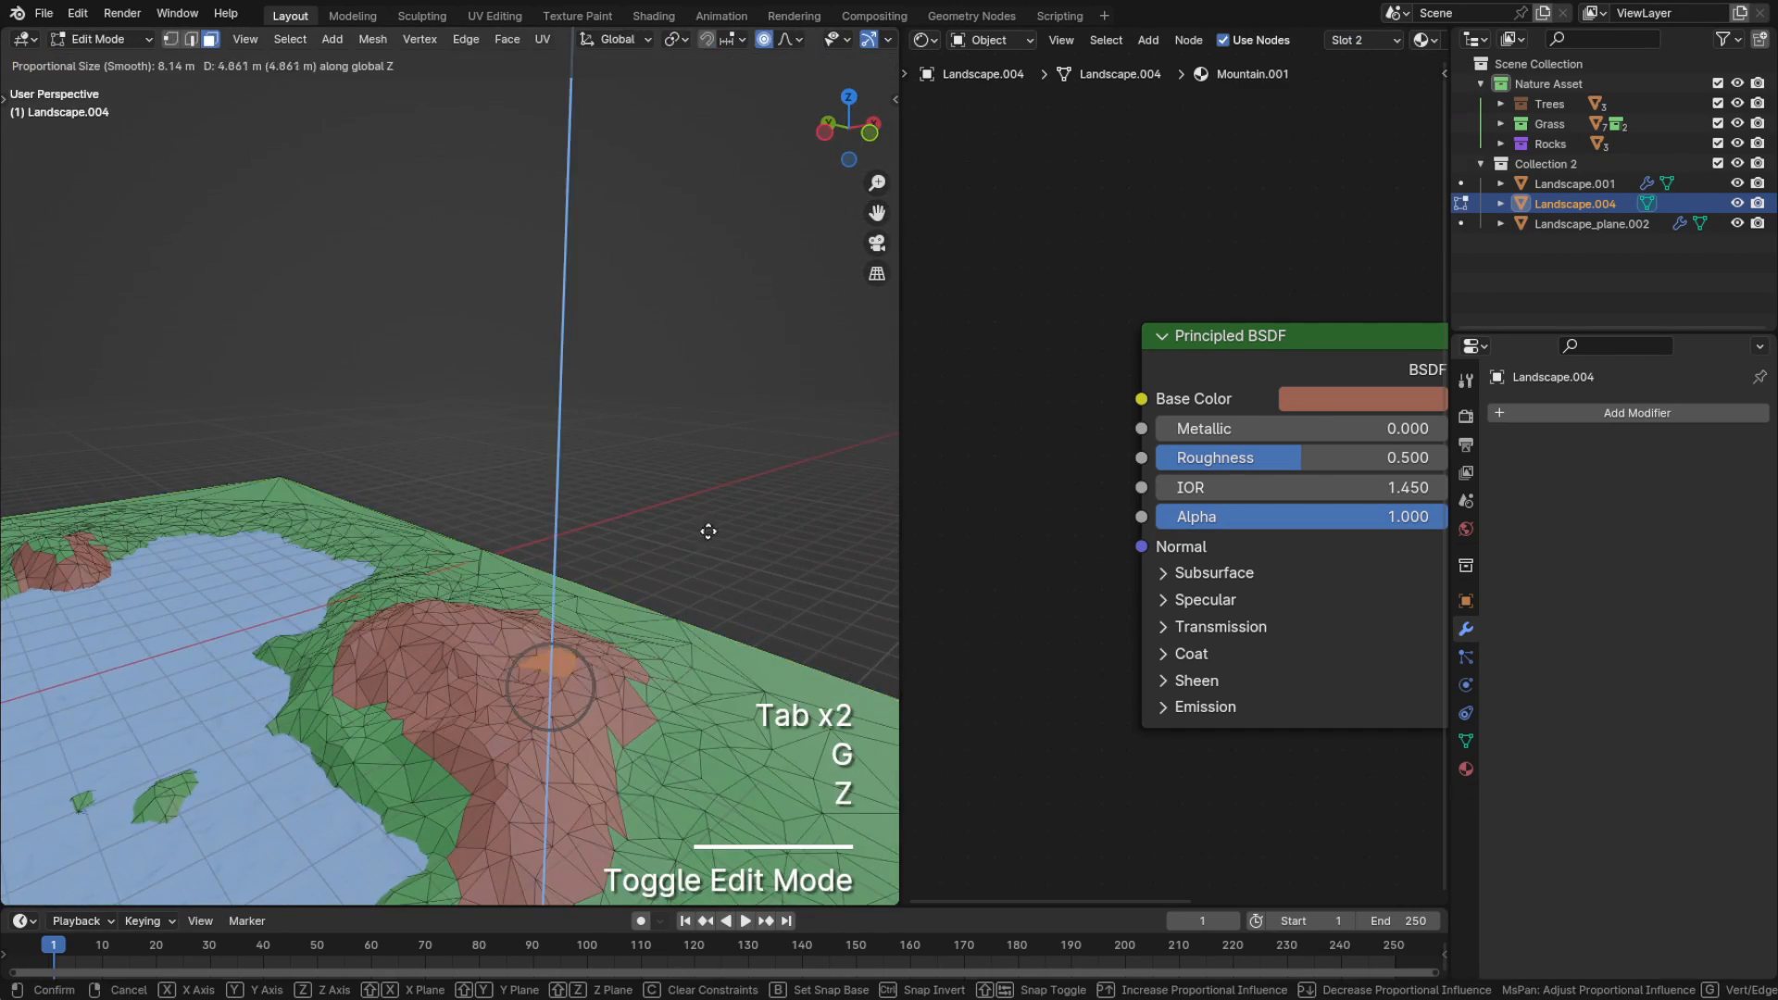
key("Tab")
key("Tab")
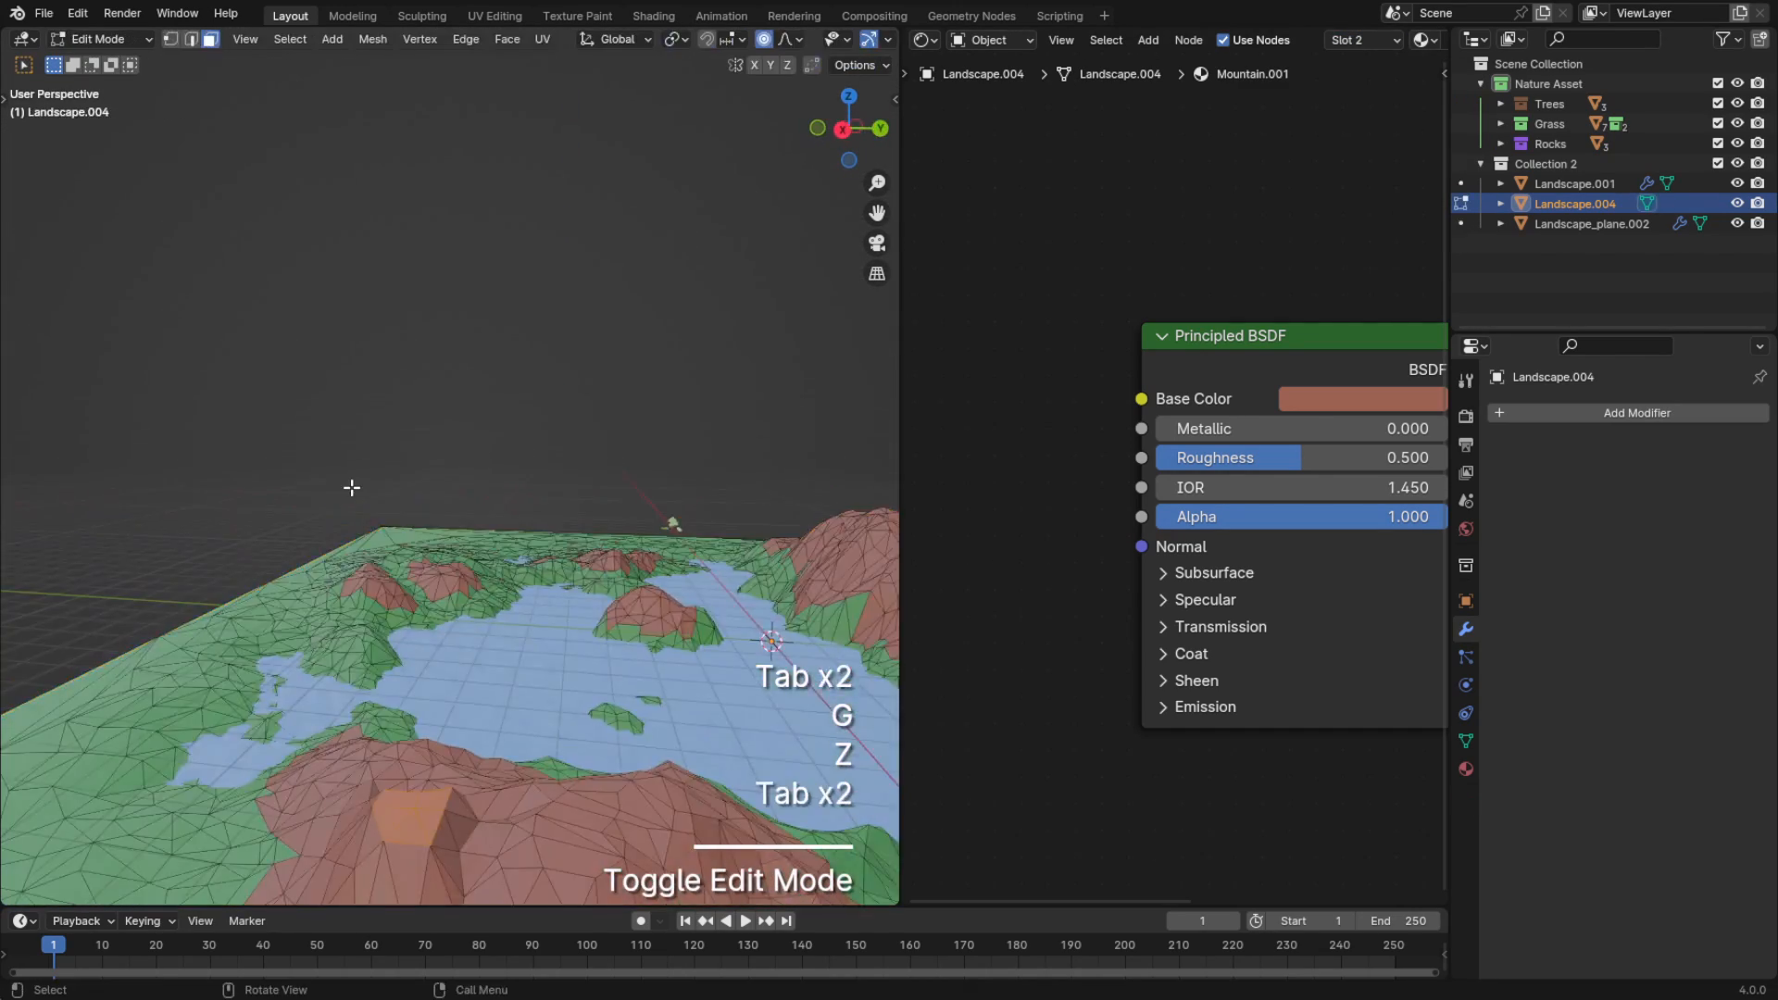
key("Tab")
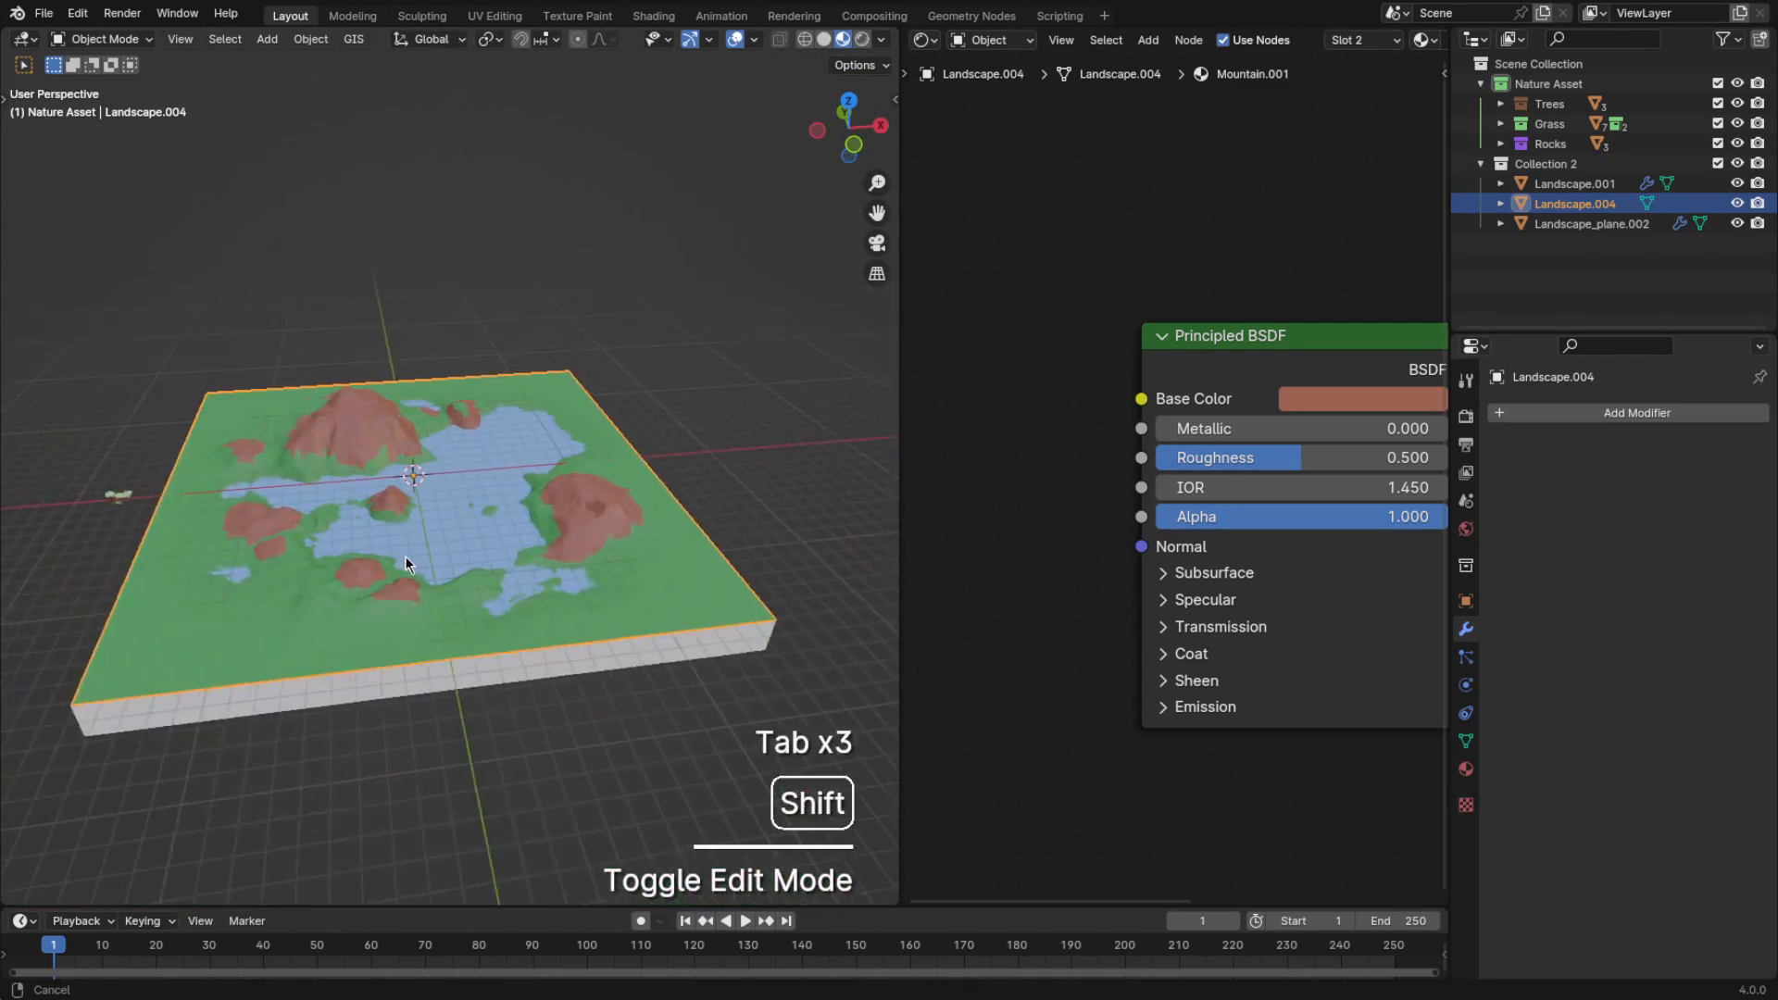
scroll(404, 556, "up", 3)
Add a third material slot to the landscape and load the existing green Mountain material into it
key("Tab")
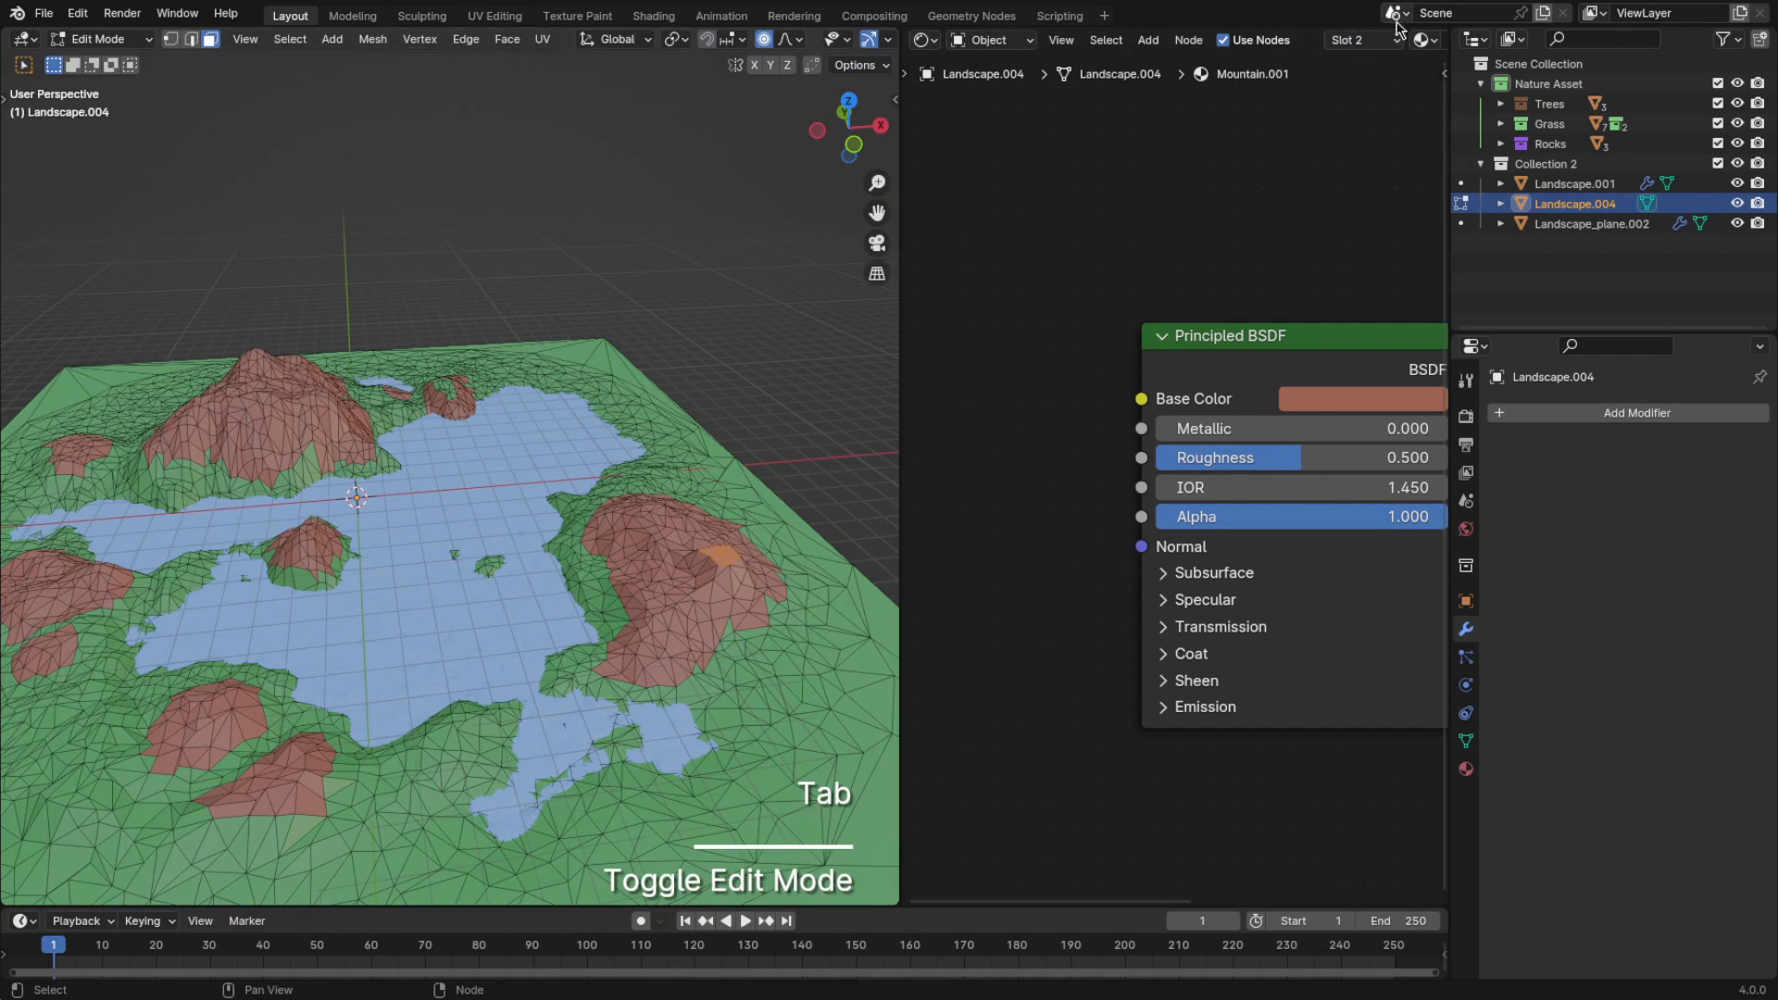
left_click(1475, 81)
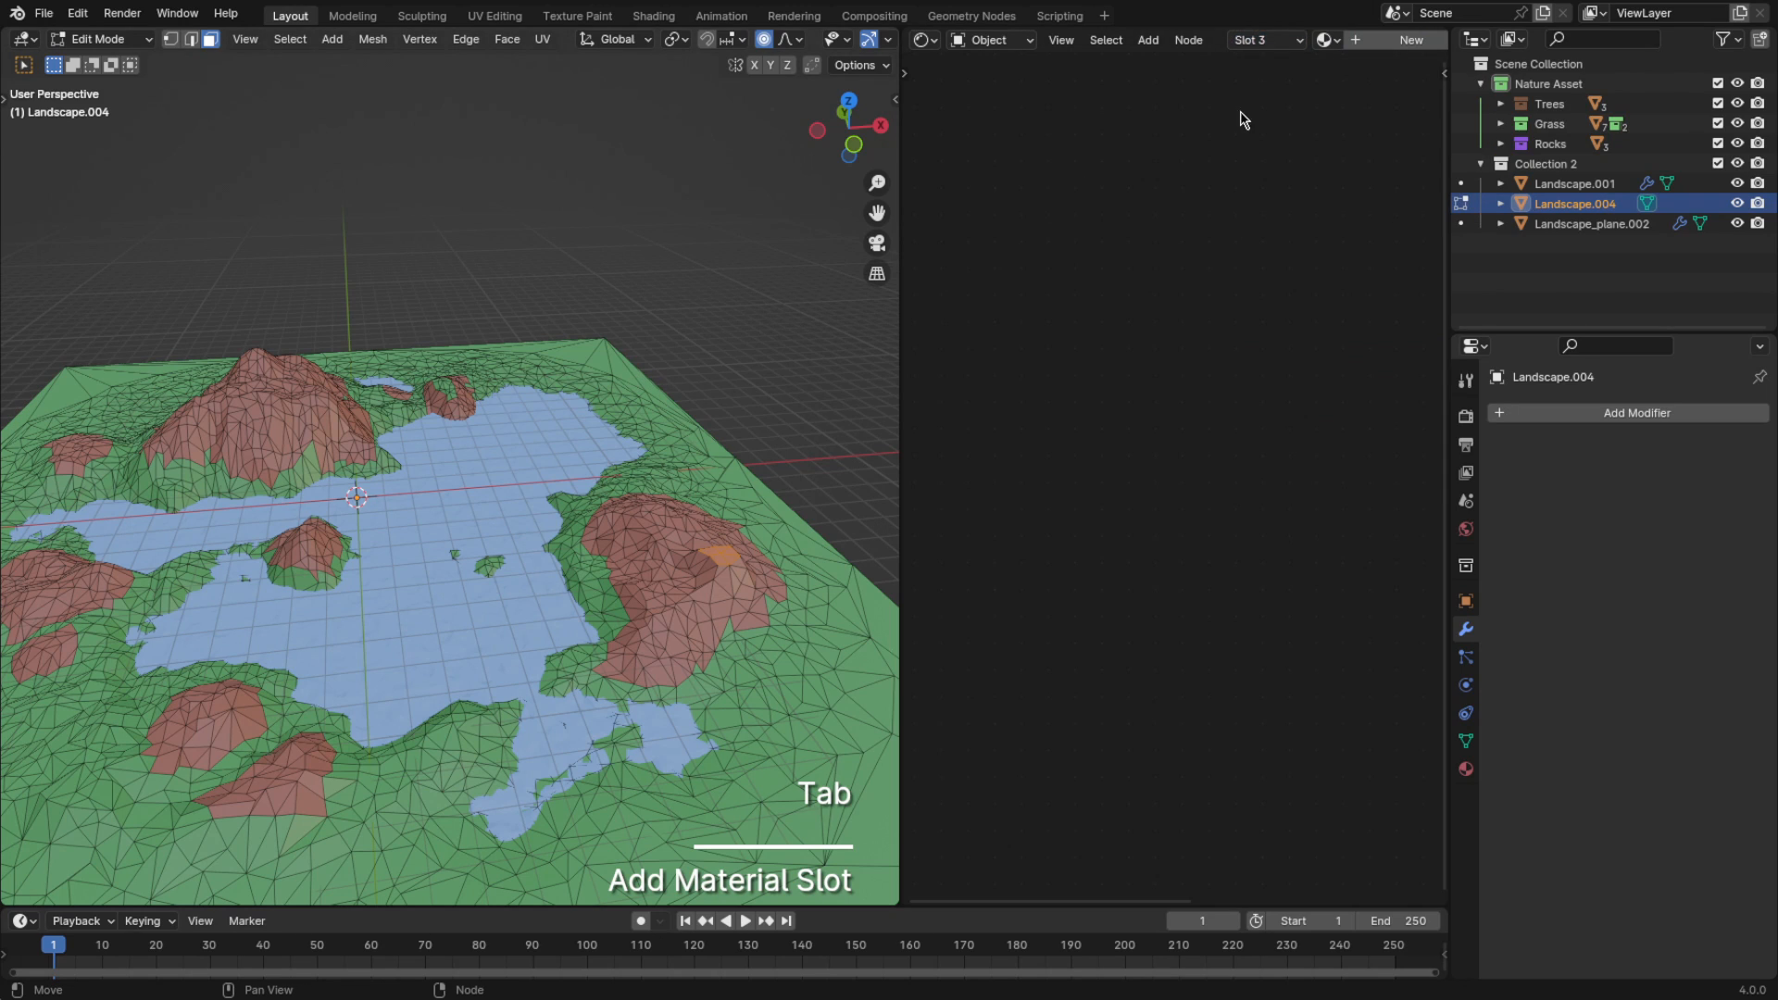
left_click(1325, 42)
left_click(1366, 127)
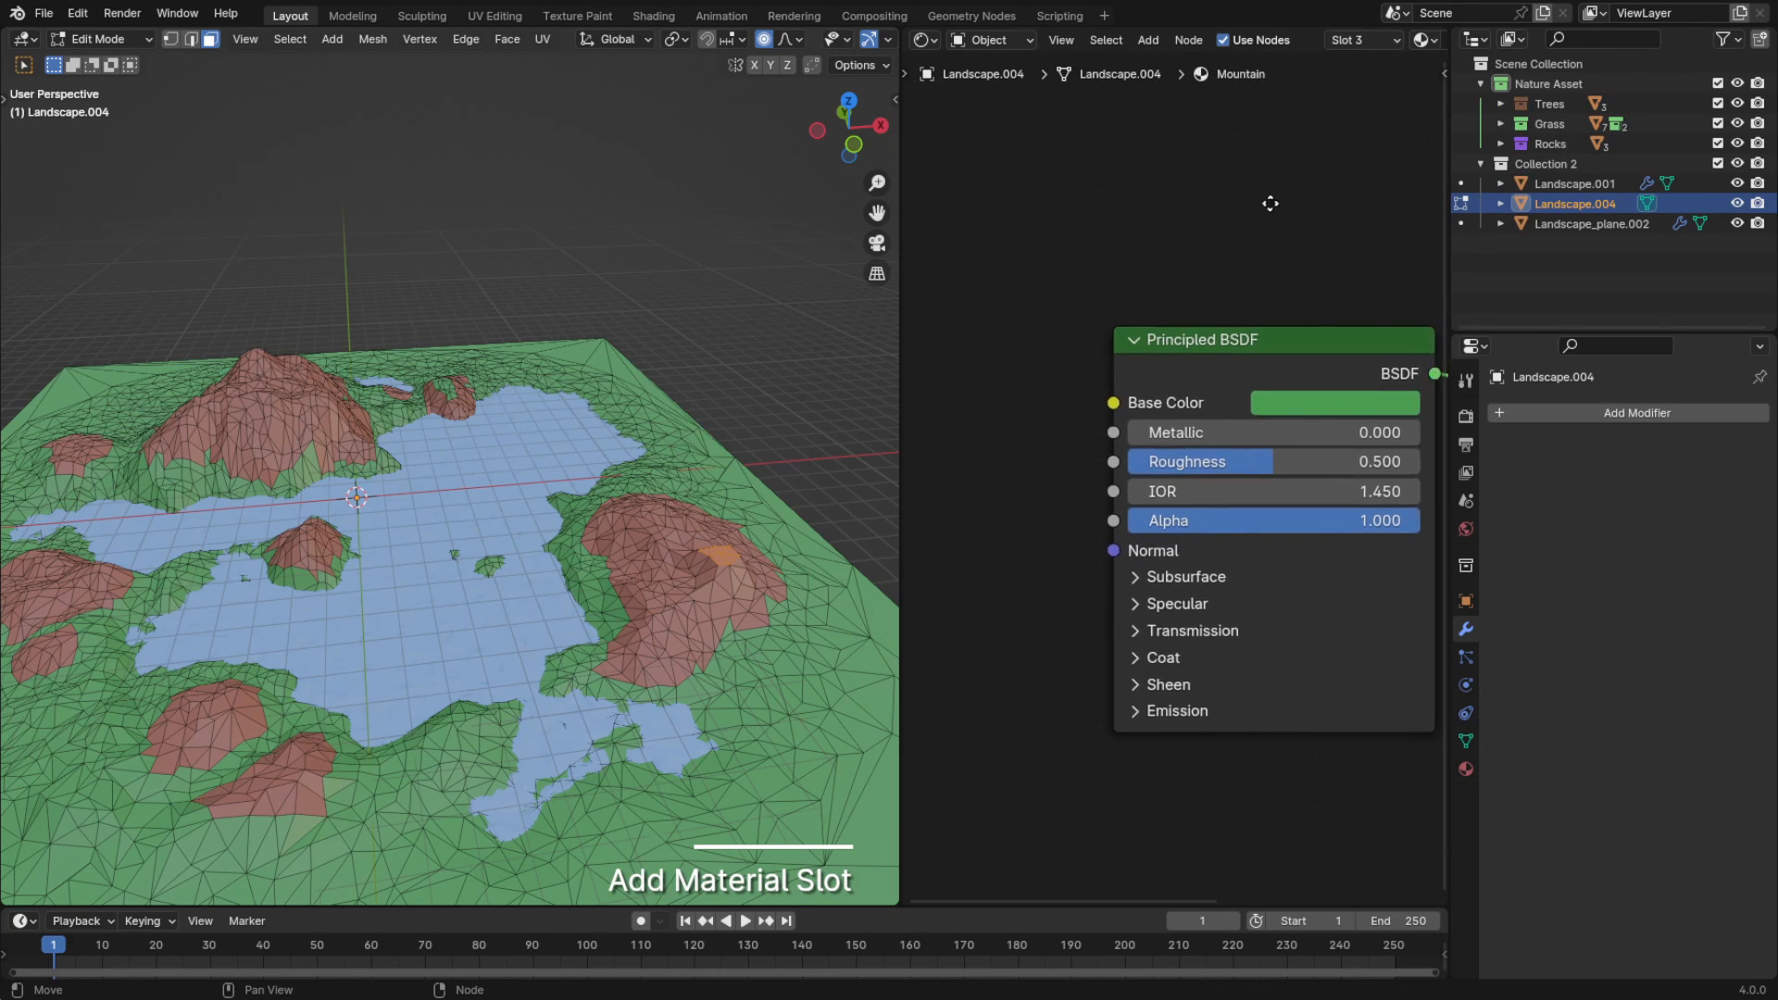
Make the third slot's Mountain material a separate copy and set its base color to near-white with hue 0 and saturation 0
left_click(1365, 41)
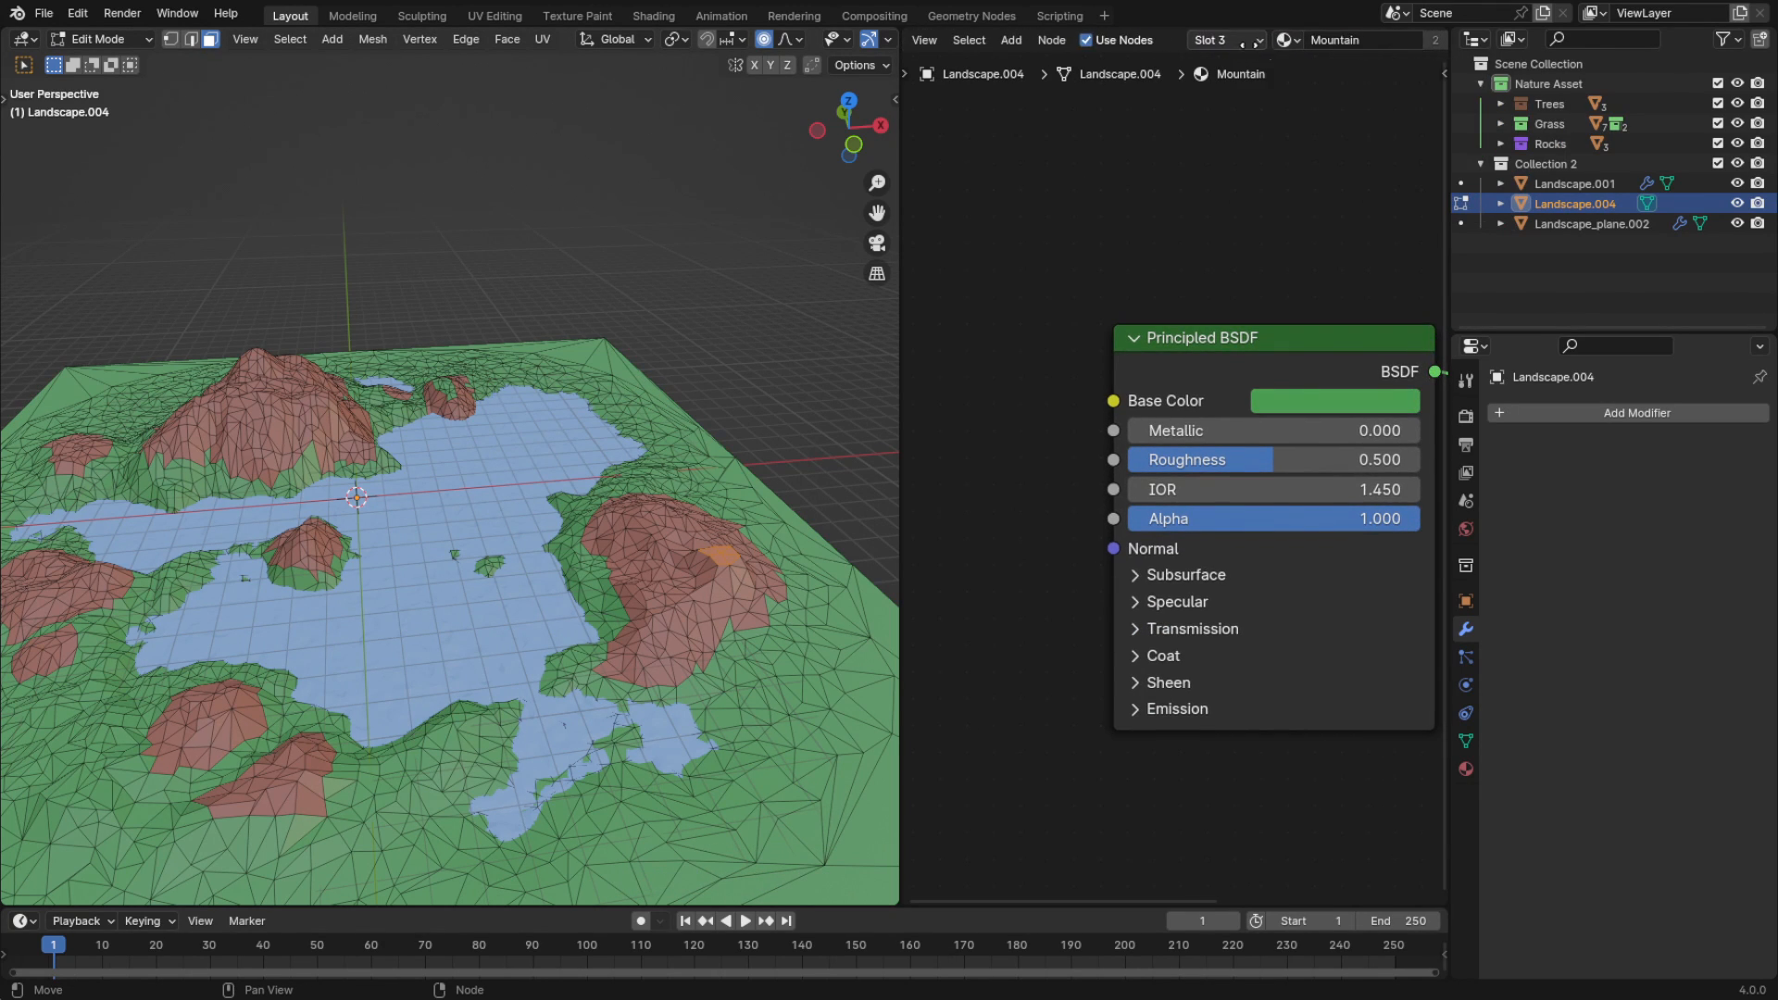
key("Tab")
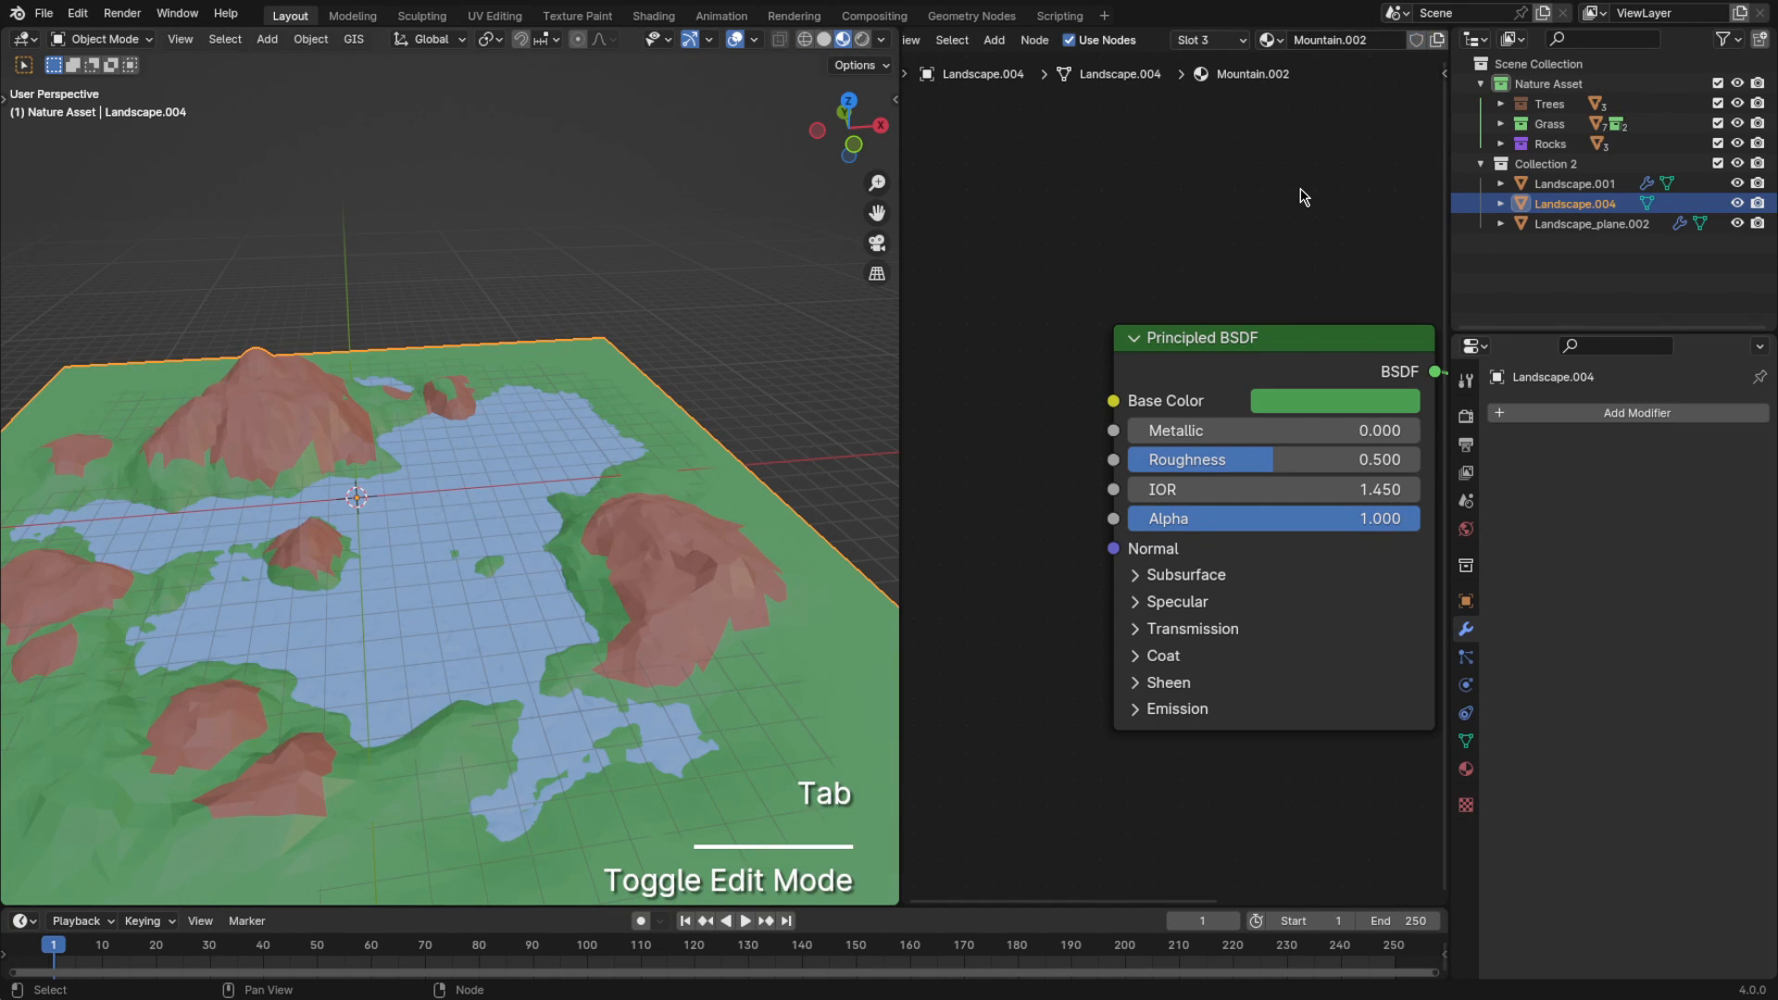
key("Tab")
left_click(1388, 404)
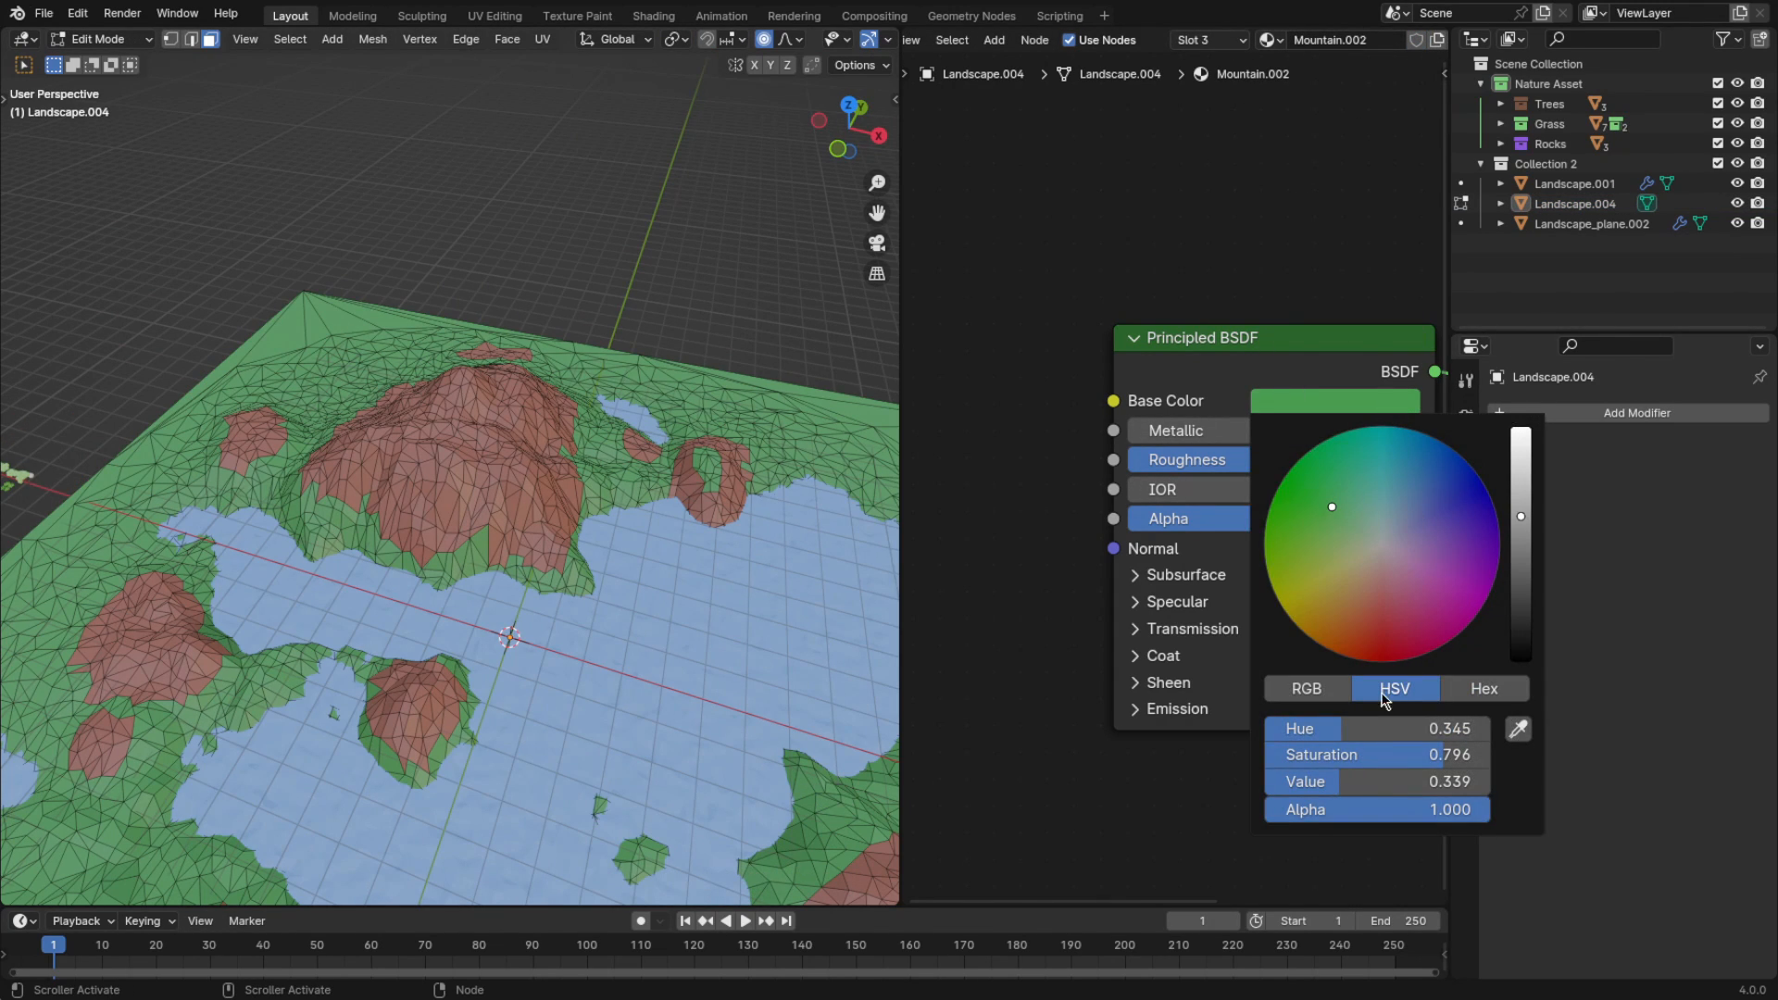
left_click_drag(1365, 728, 1287, 739)
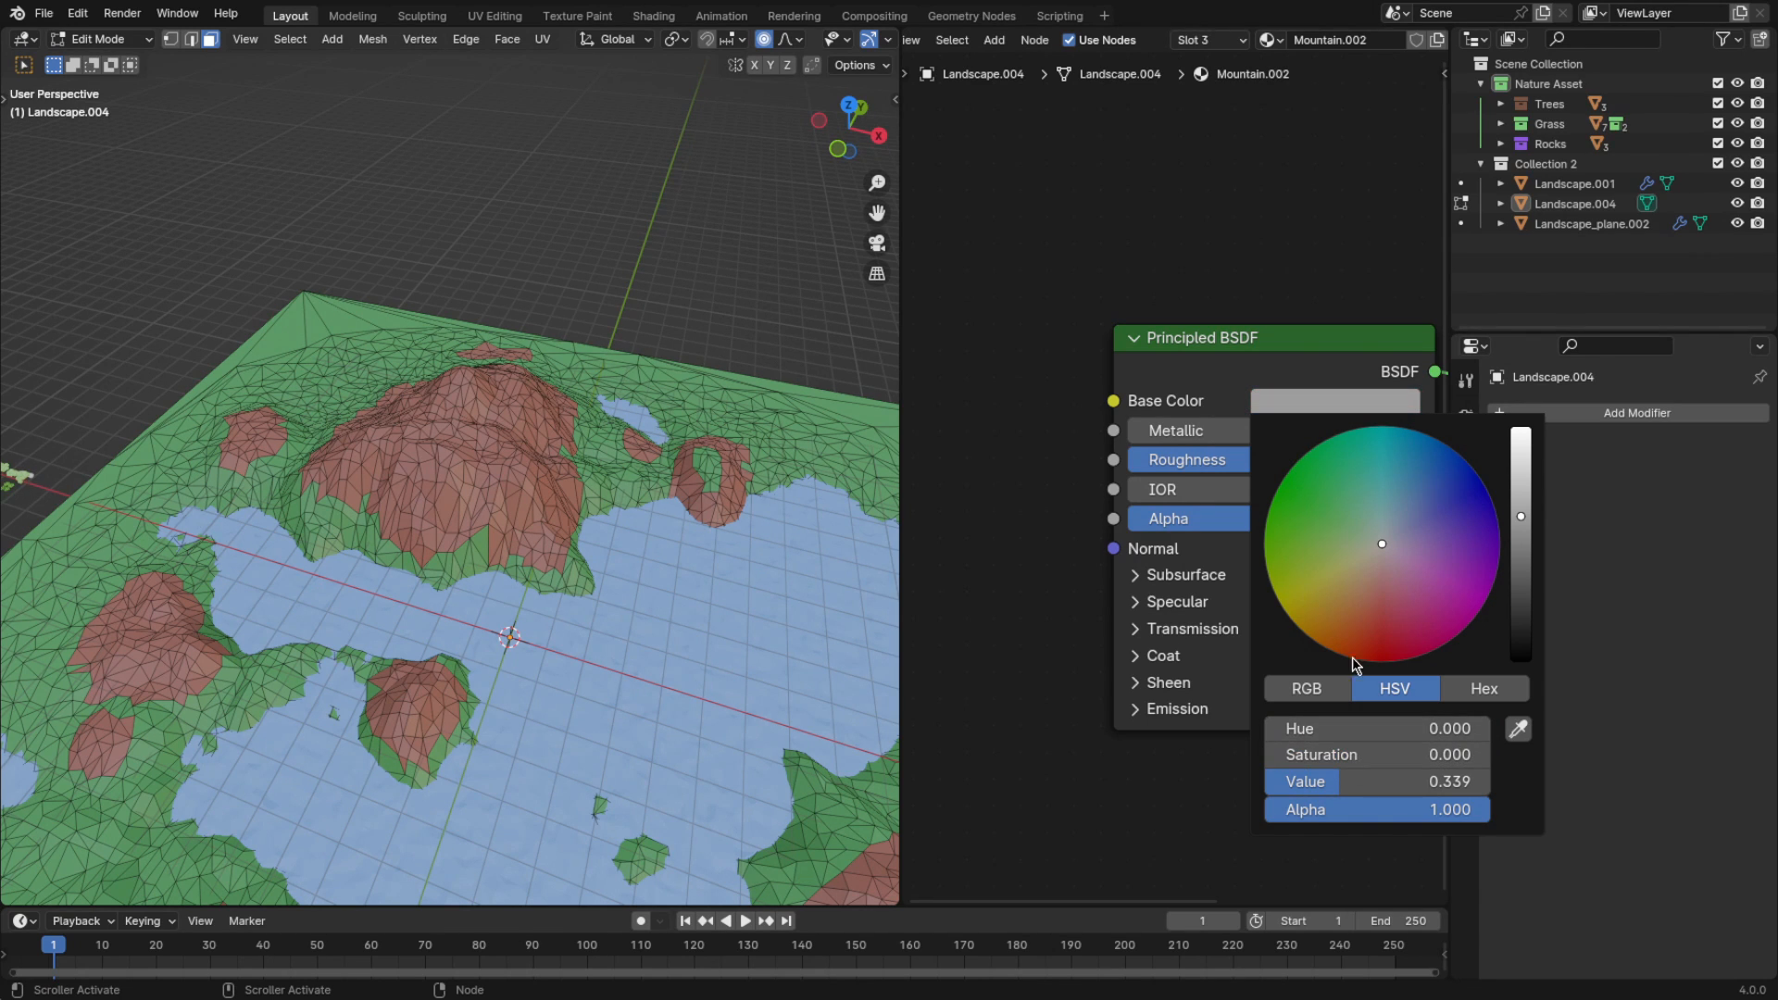
left_click(1526, 453)
Circle-select the faces around the large mountain's summit and down its ridges, and assign them to the white Mountain.002 material
middle_click_drag(602, 264, 538, 527)
scroll(538, 528, "up", 2)
key("KP_Decimal")
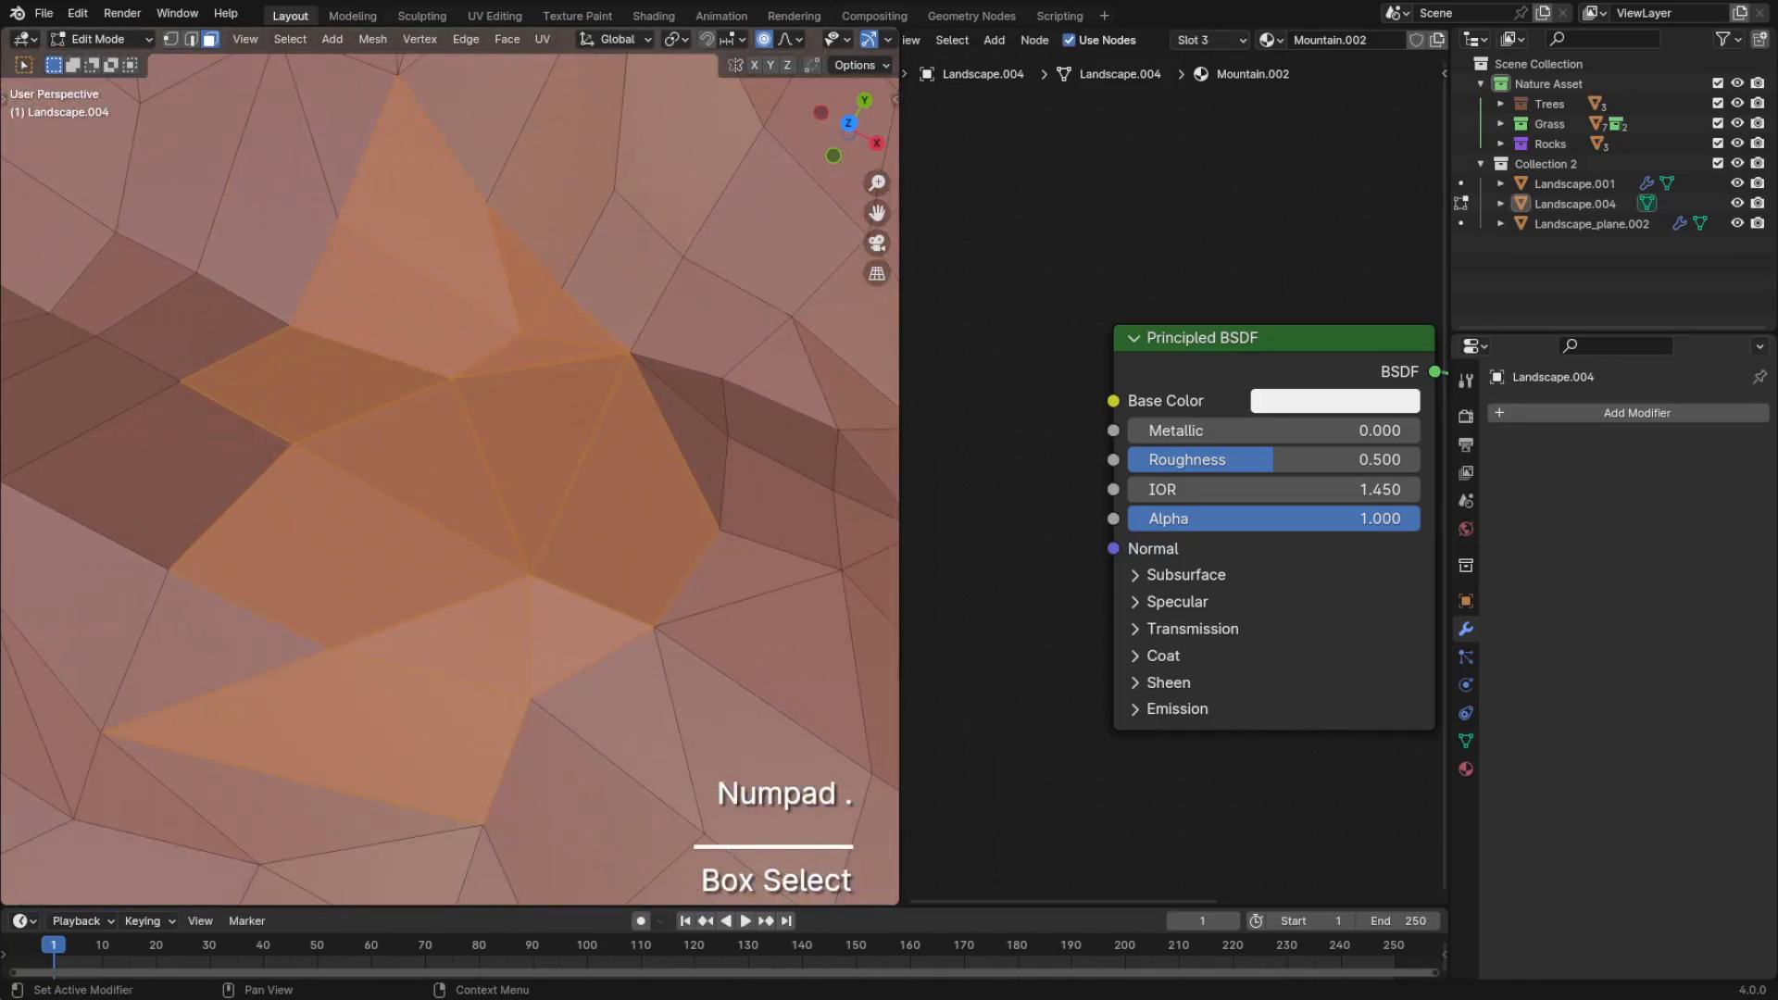
scroll(516, 358, "down", 5)
left_click(516, 357)
middle_click_drag(515, 358, 583, 297)
key("c")
left_click_drag(584, 297, 593, 362)
key("c")
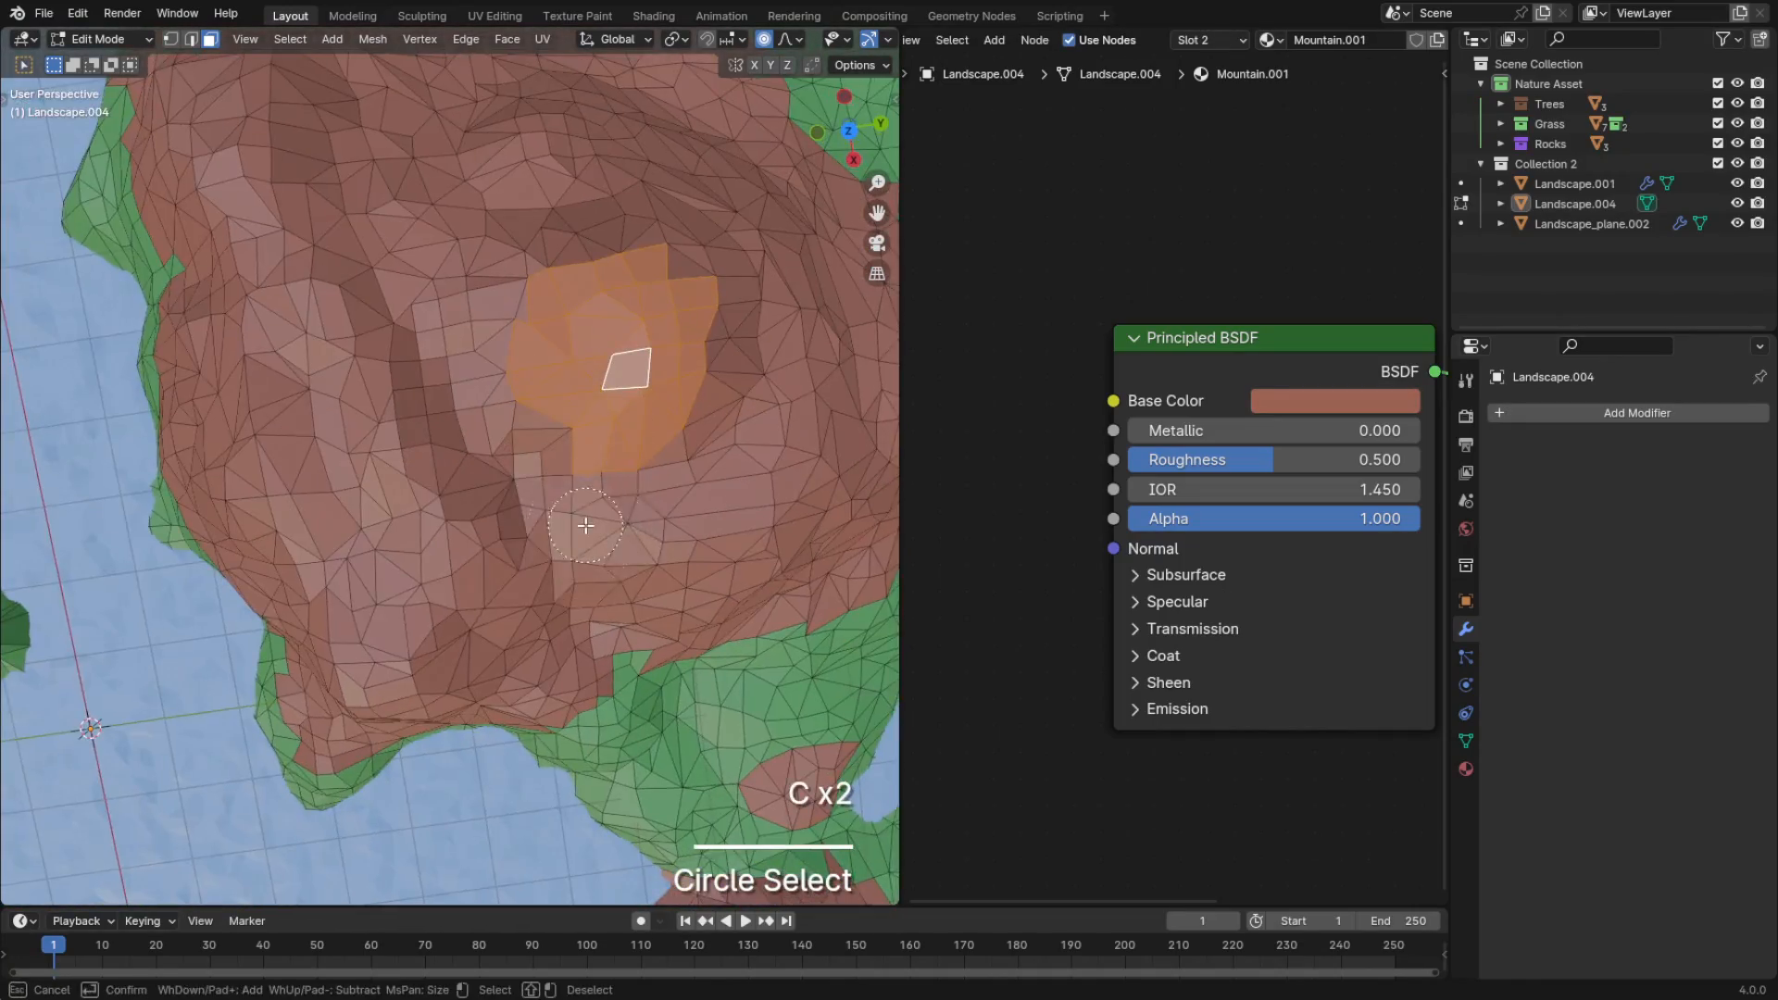
middle_click_drag(583, 520, 523, 507)
key("c")
key("c")
left_click_drag(523, 508, 564, 671)
middle_click_drag(564, 670, 654, 564)
key("c")
left_click_drag(655, 564, 686, 591)
key("c")
mouse_move(685, 591)
middle_mouse_down()
mouse_move(543, 686)
mouse_move(416, 611)
mouse_move(615, 682)
middle_mouse_up()
key("c")
key("c")
key("Tab")
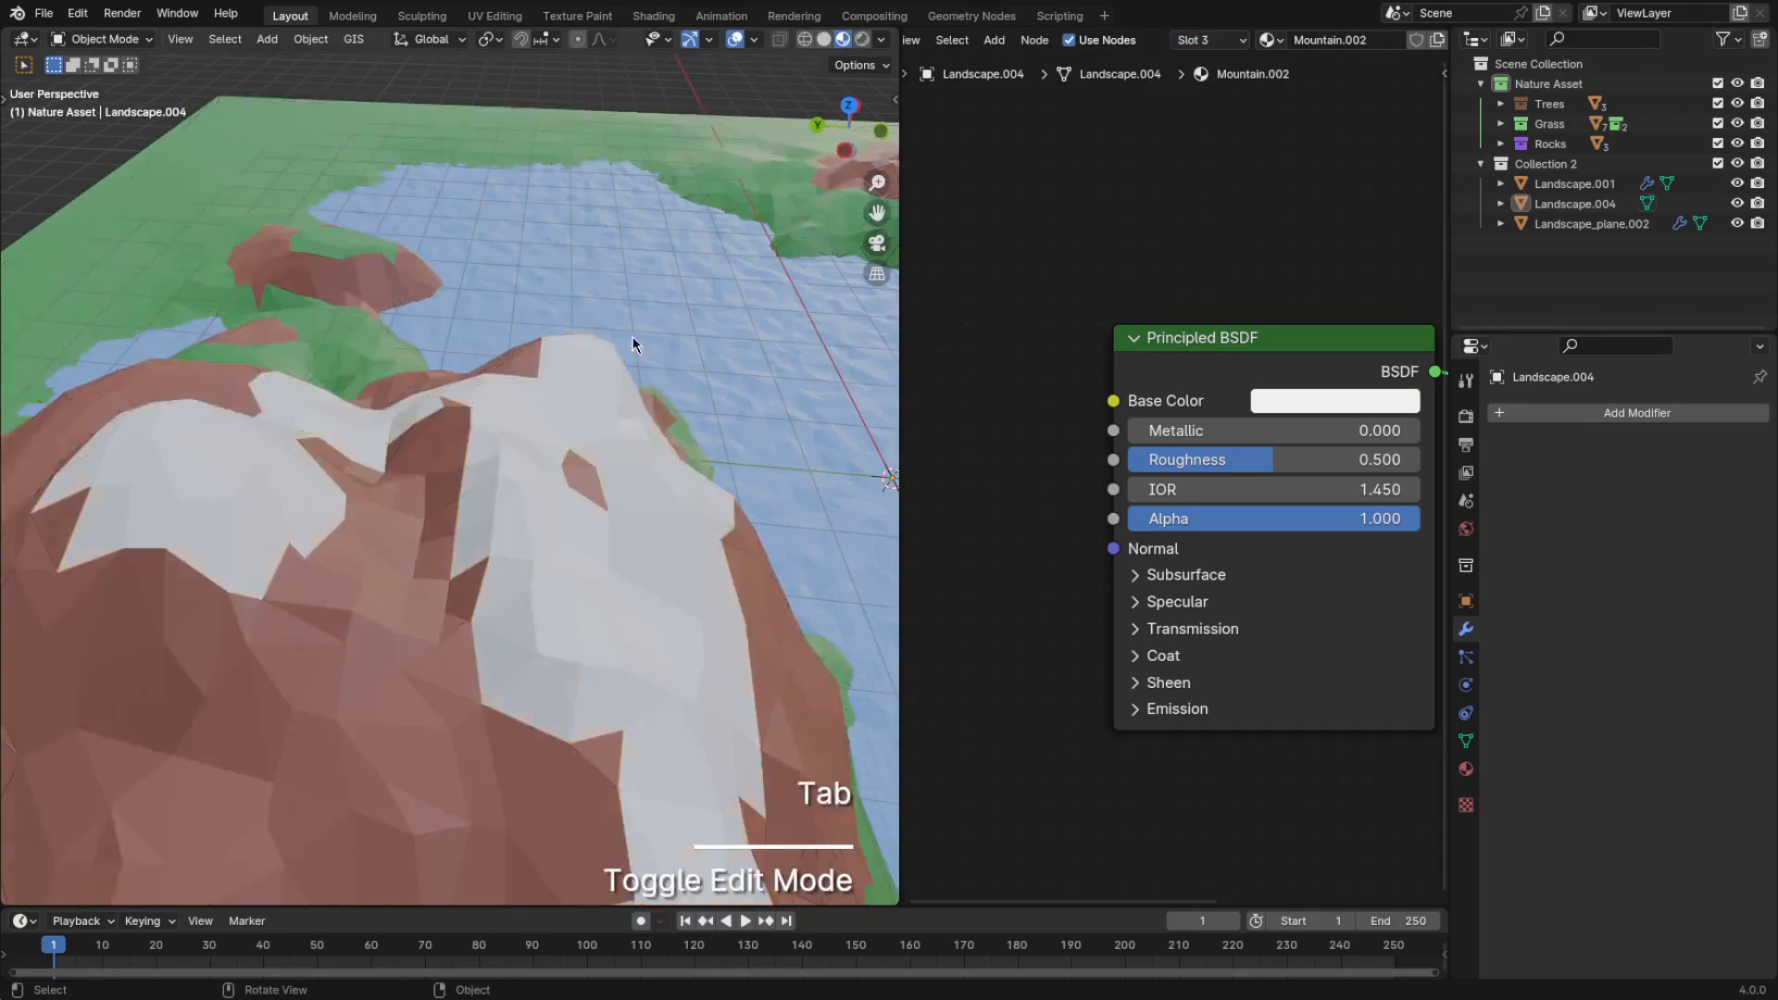
Circle-select the reddish-brown faces between the large mountain's snowy ridges and assign them to Mountain.002
key("Tab")
key("c")
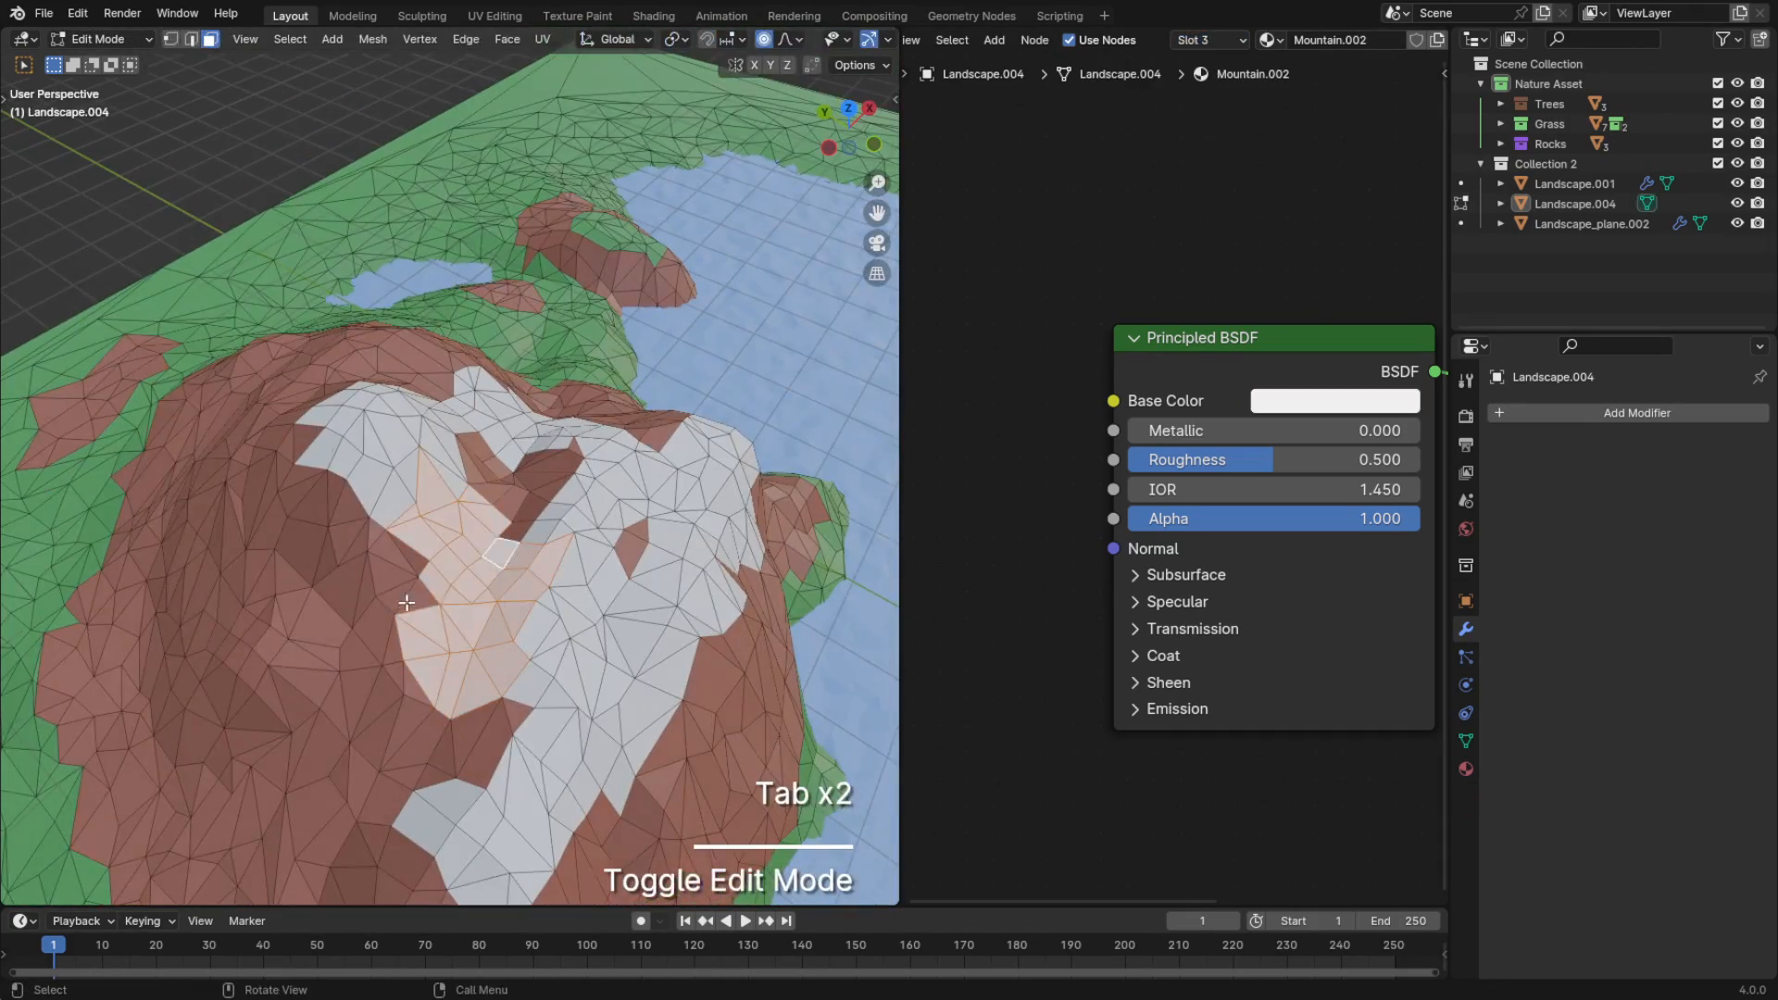
key("Tab")
key("Tab")
Extend the large mountain's snowcap down its front slope by assigning a patch of faces below the ridge to Mountain.002
key("c")
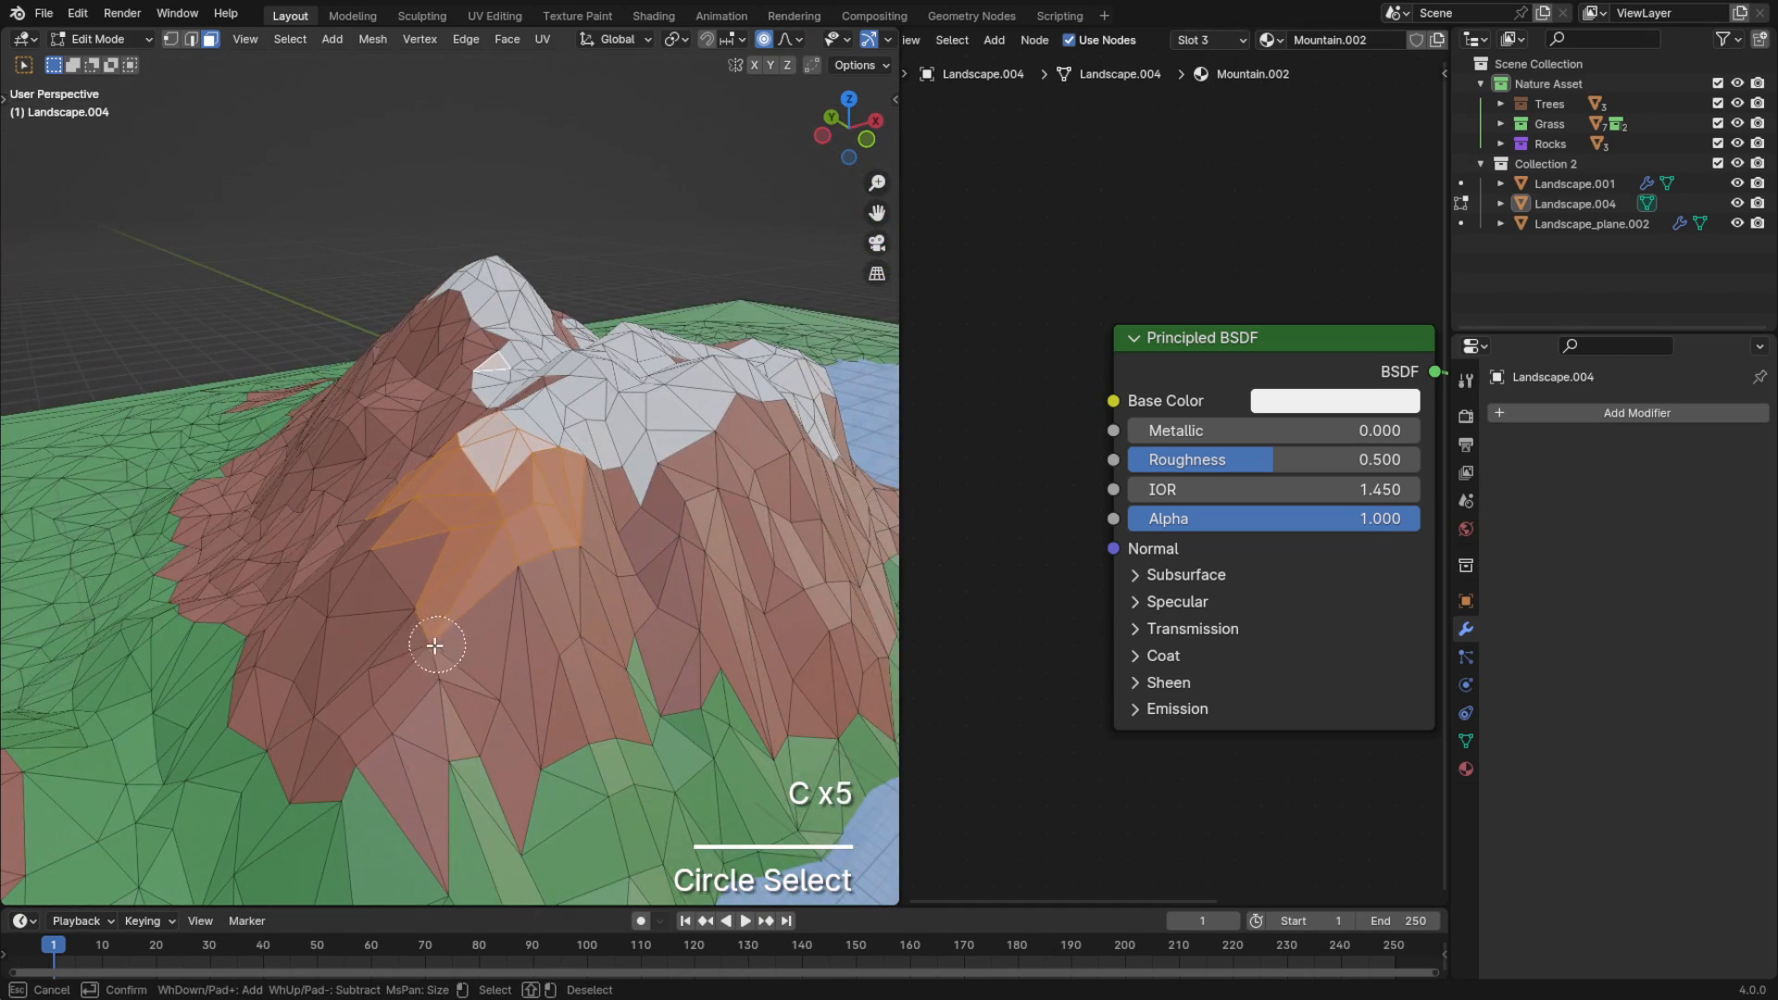
key("Tab")
key("Tab")
key("Tab")
key("Tab")
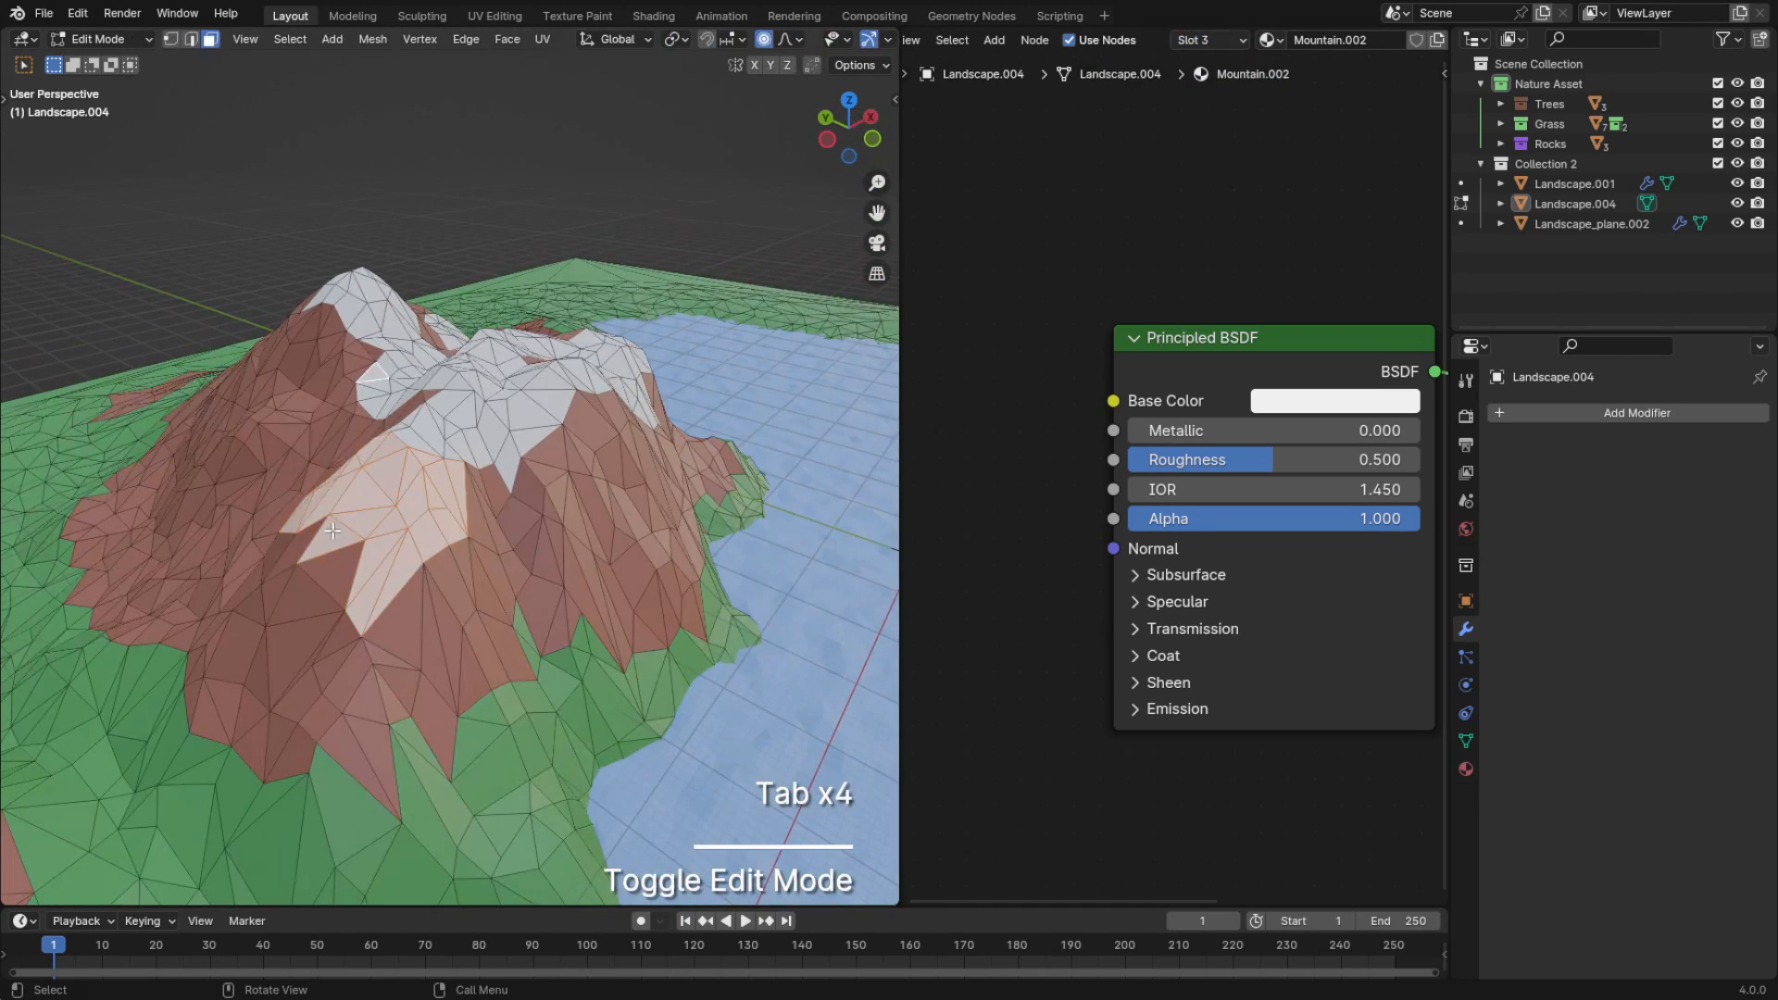
key("Tab")
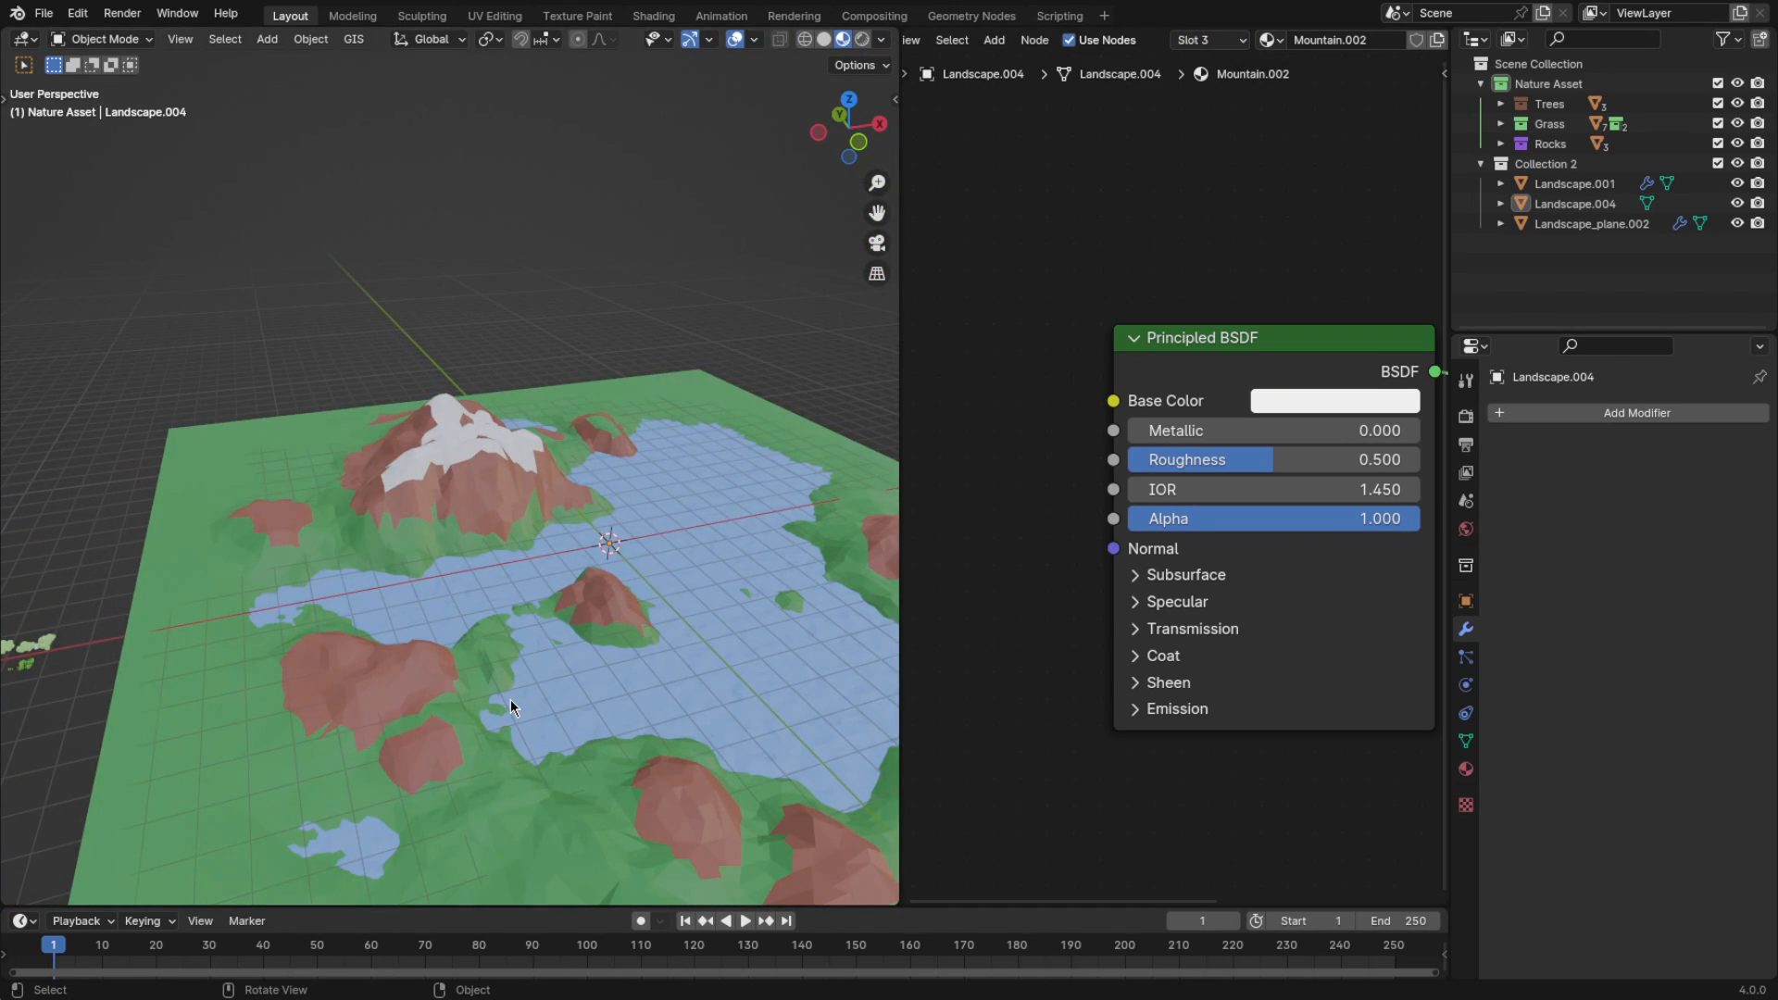
Circle-select the green central faces of the small hill beside the large mountain and assign them to the white Mountain.002 material
left_click(664, 409)
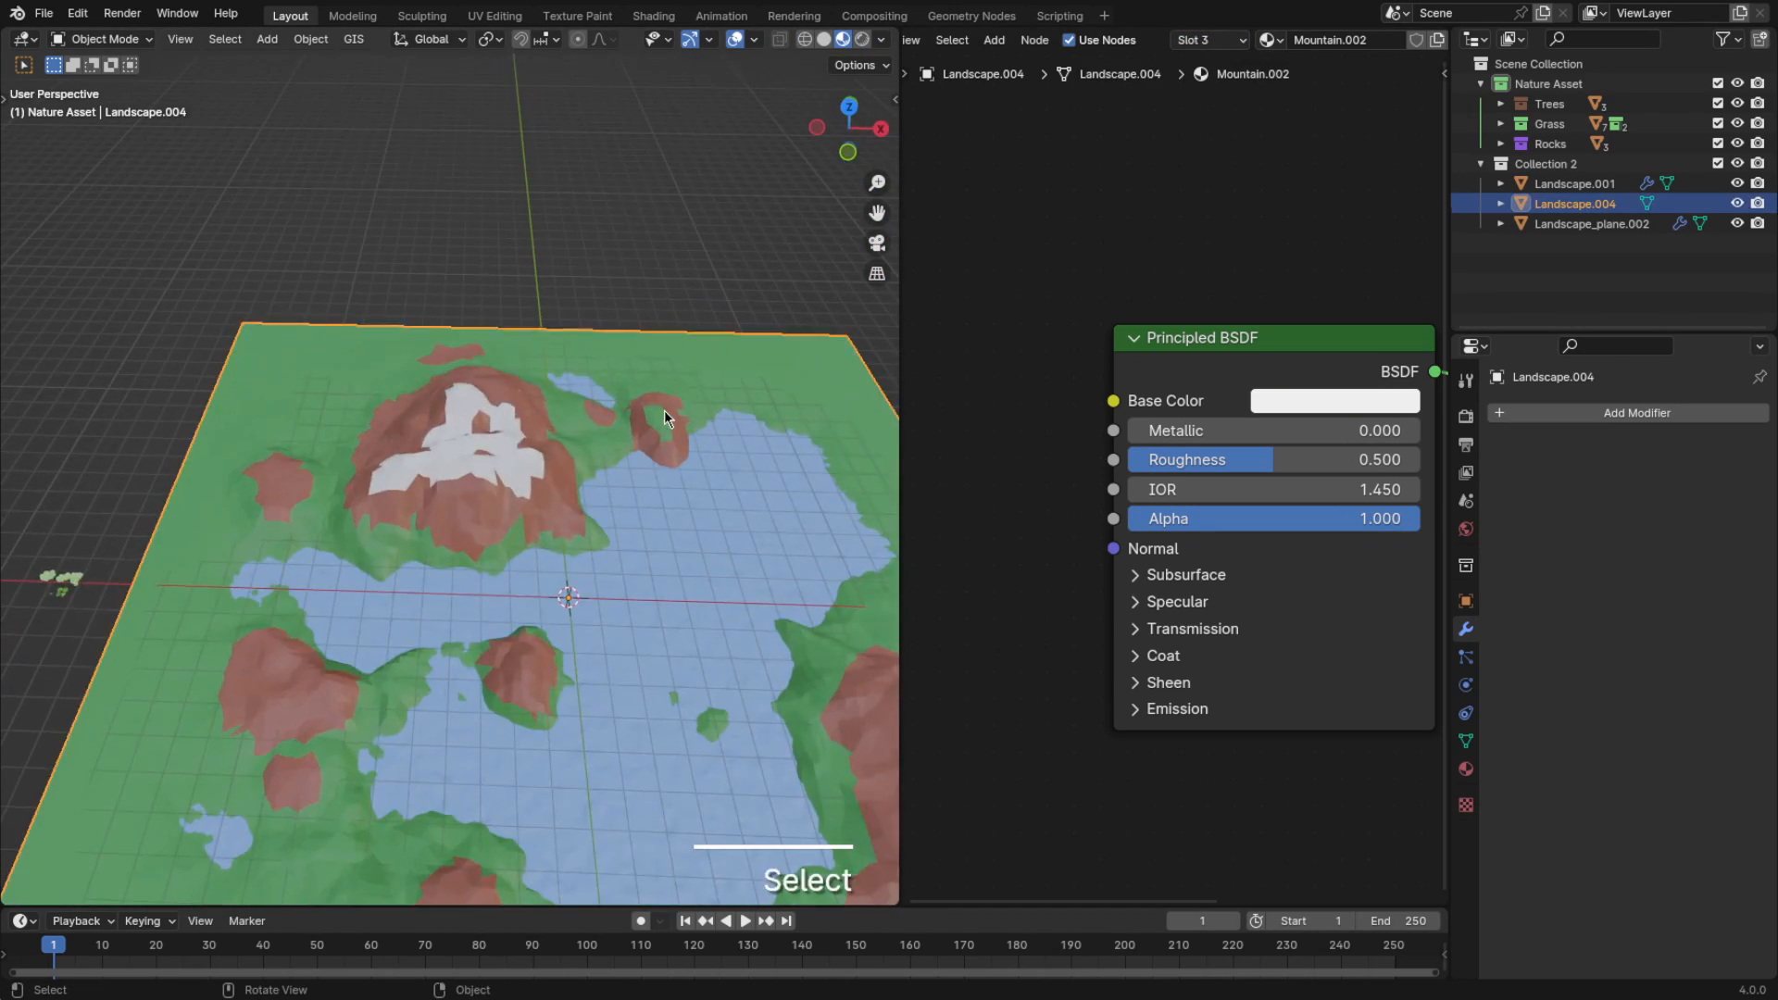
key("Tab")
key("KP_Decimal")
key("c")
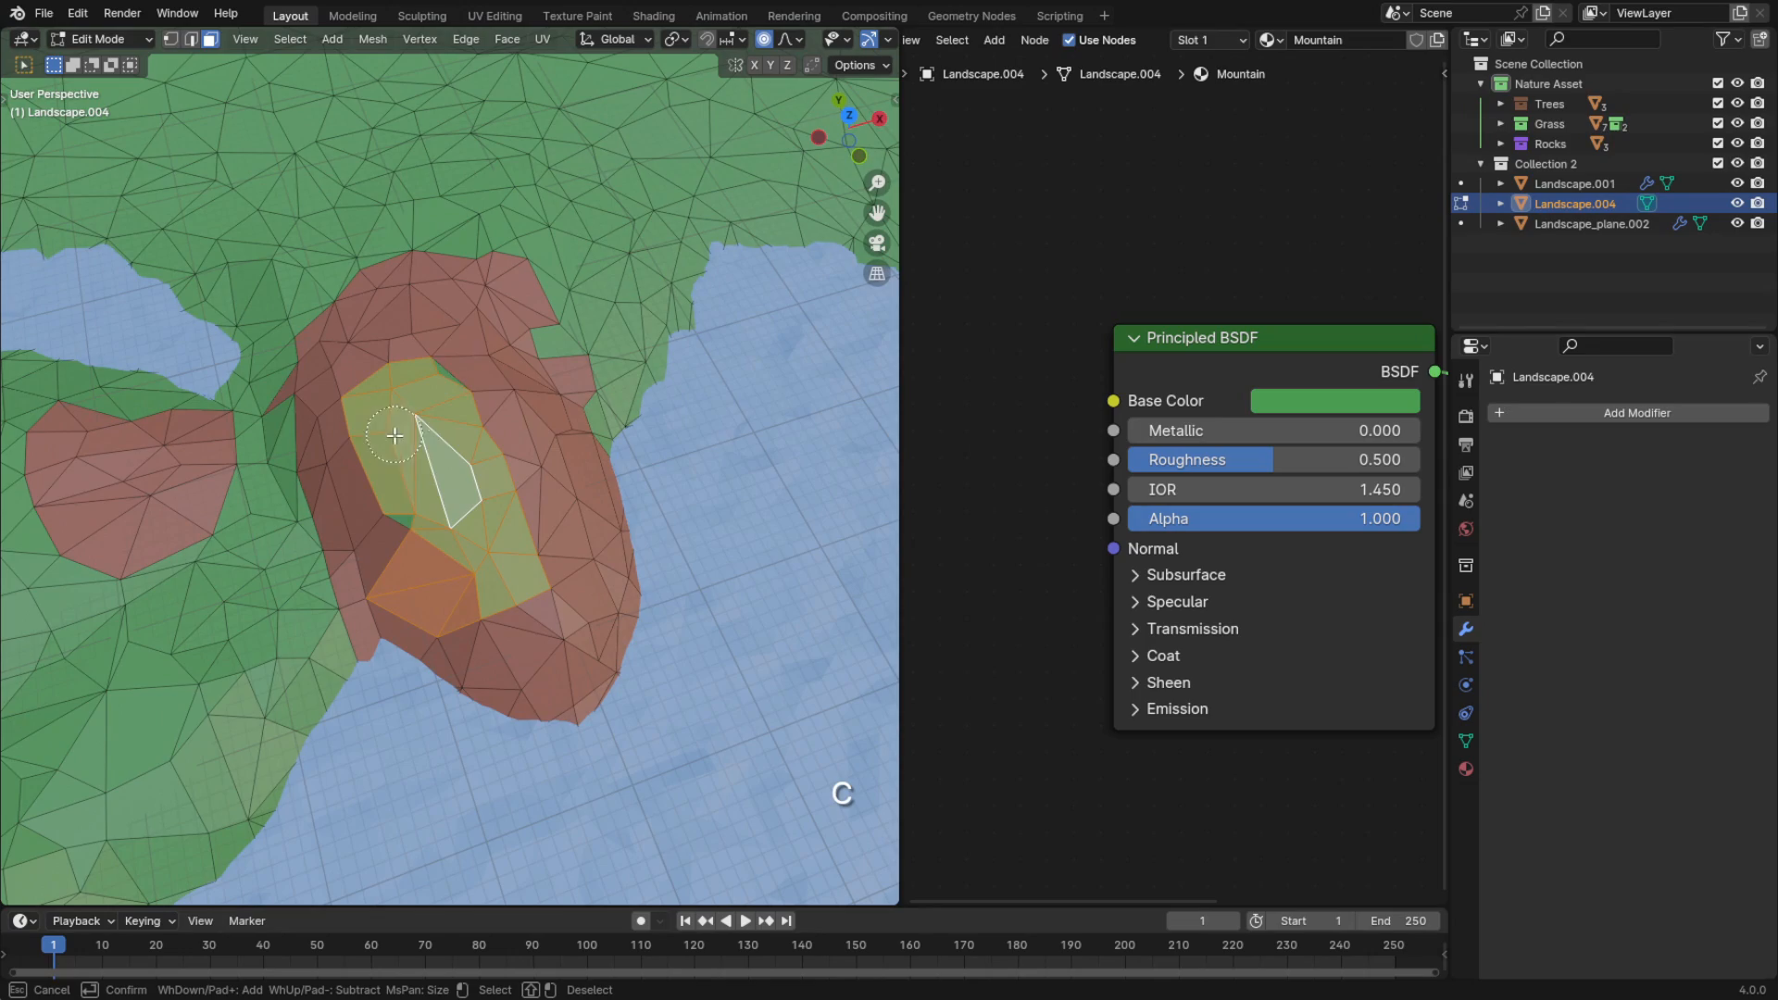
key("Tab")
key("Tab")
Circle-select more faces on the small hill's lakeward flank and assign them to Mountain.002
key("c")
key("c")
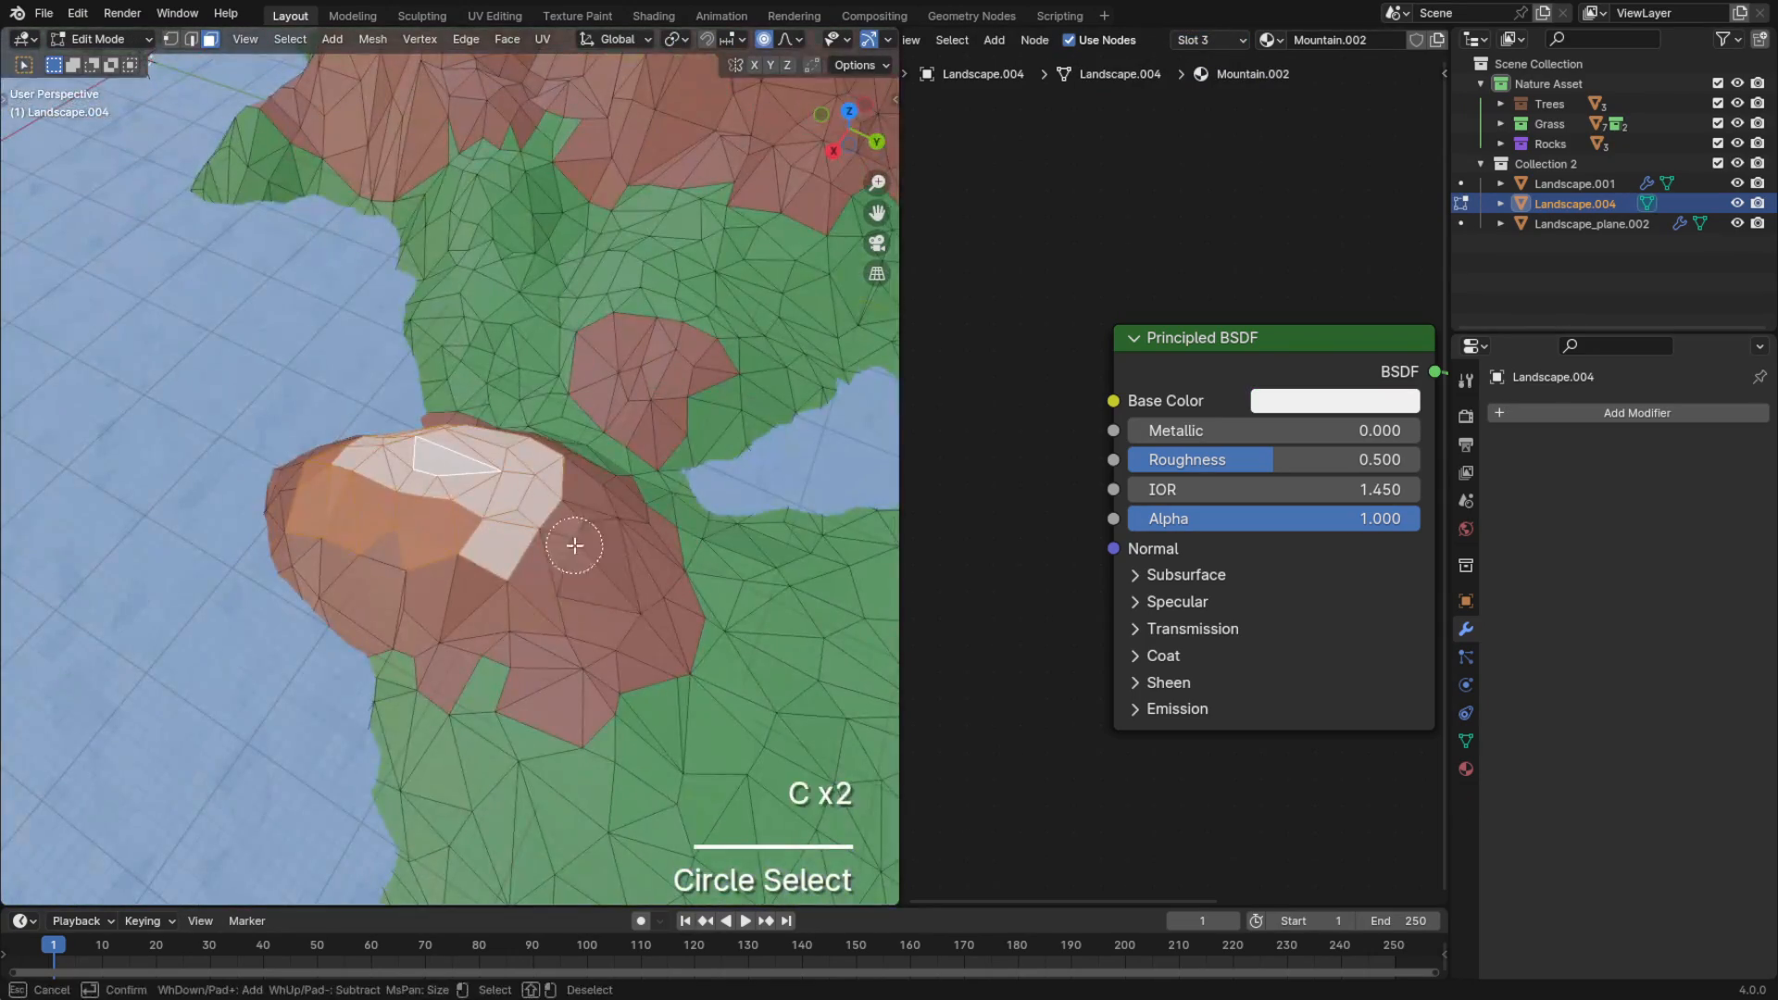
key("Tab")
key("Tab")
Refine the small hill's snow edge by reassigning individual boundary faces between the Mountain.001 and Mountain.002 materials
left_click(1213, 40)
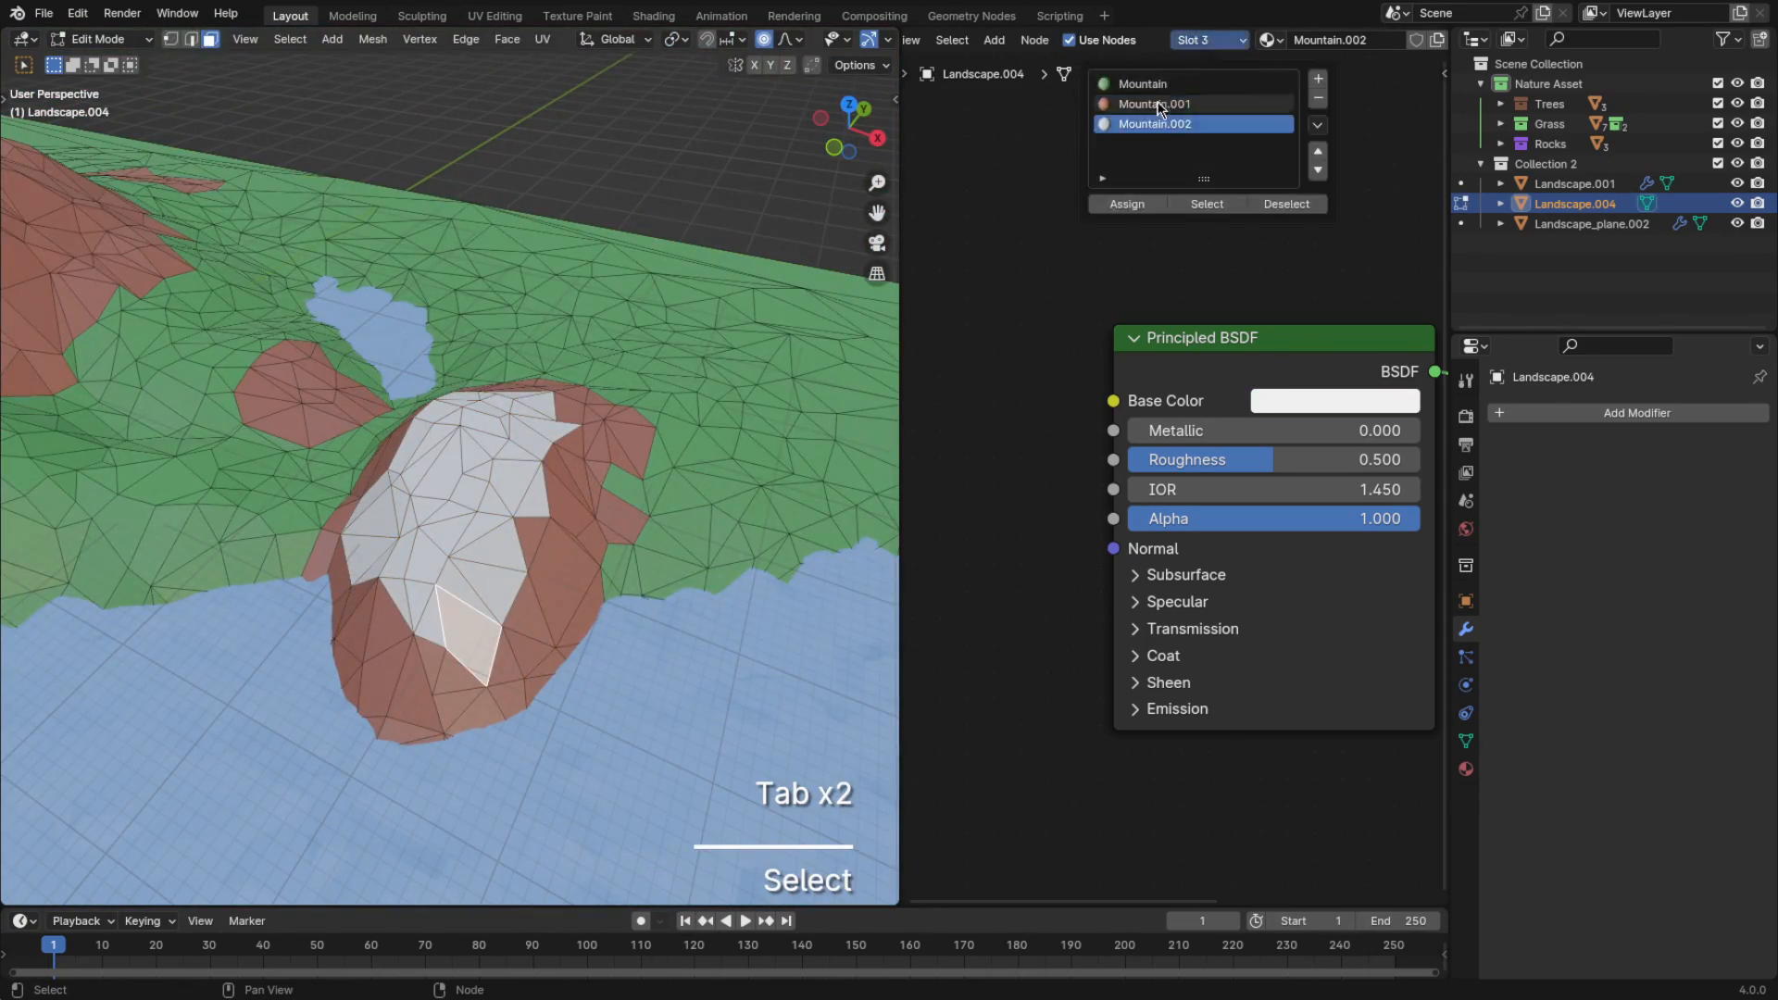
left_click(1195, 127)
key("Tab")
key("Tab")
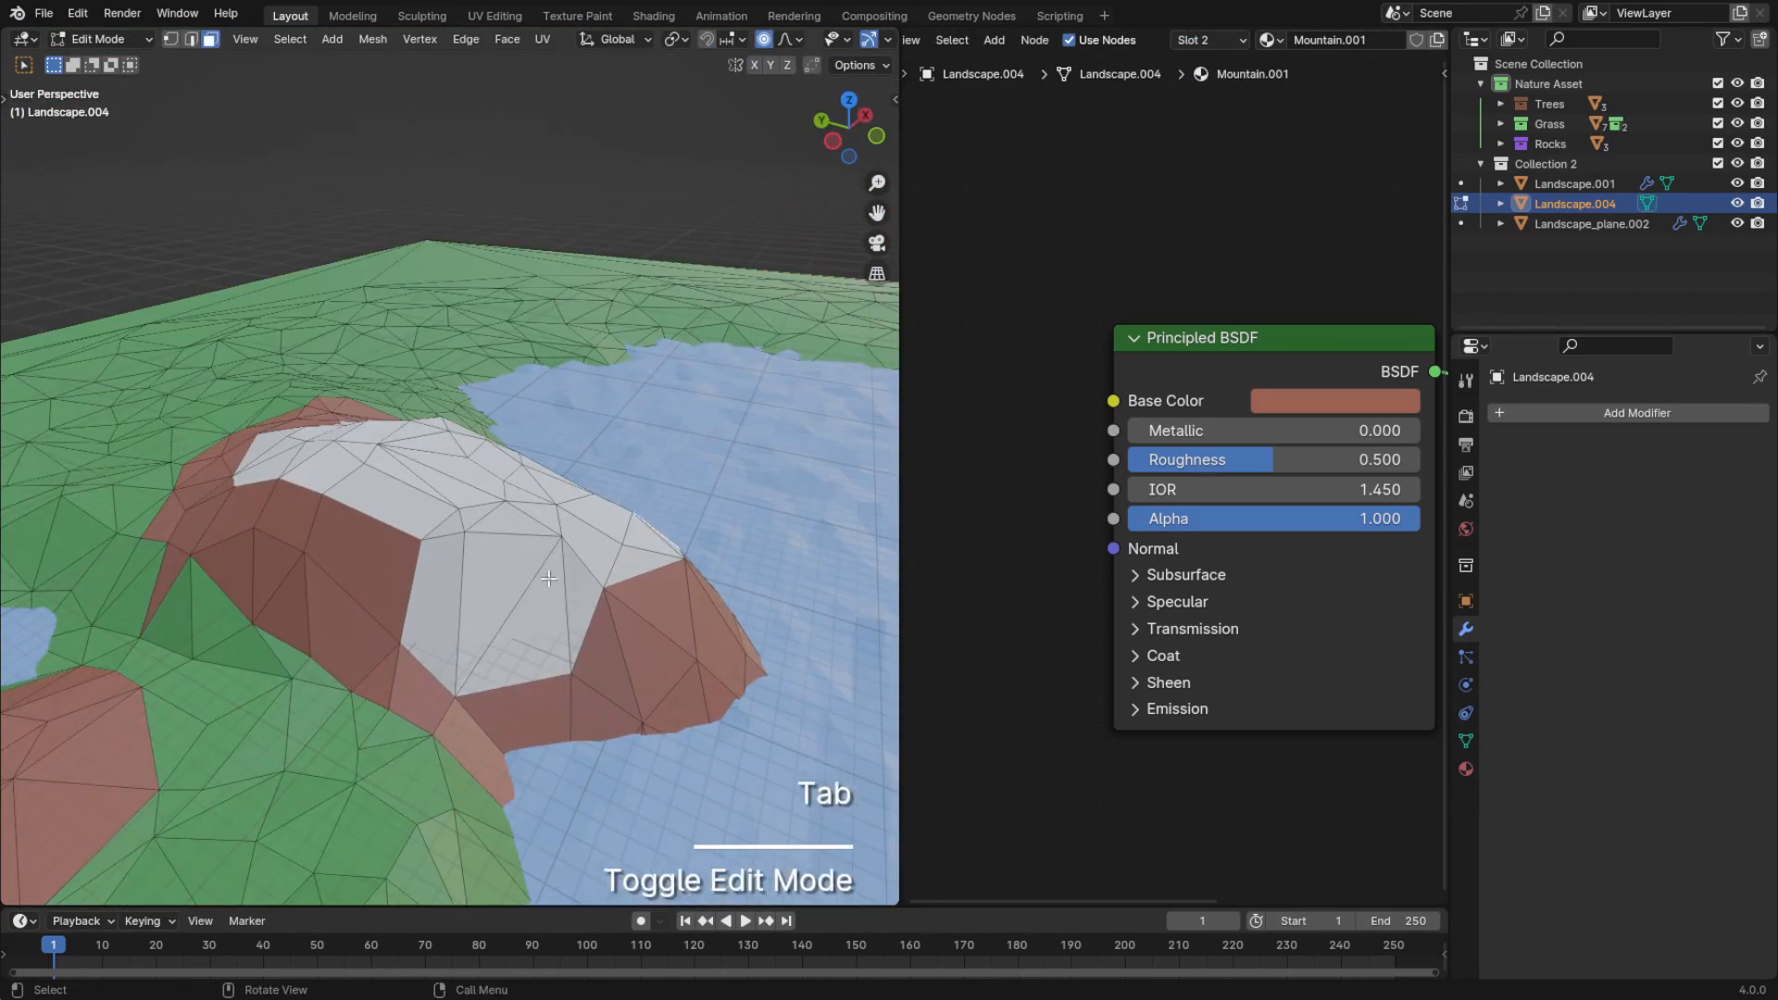
key("Tab")
key("3")
key("Tab")
key("Tab")
key("3")
key("Tab")
left_click(489, 539)
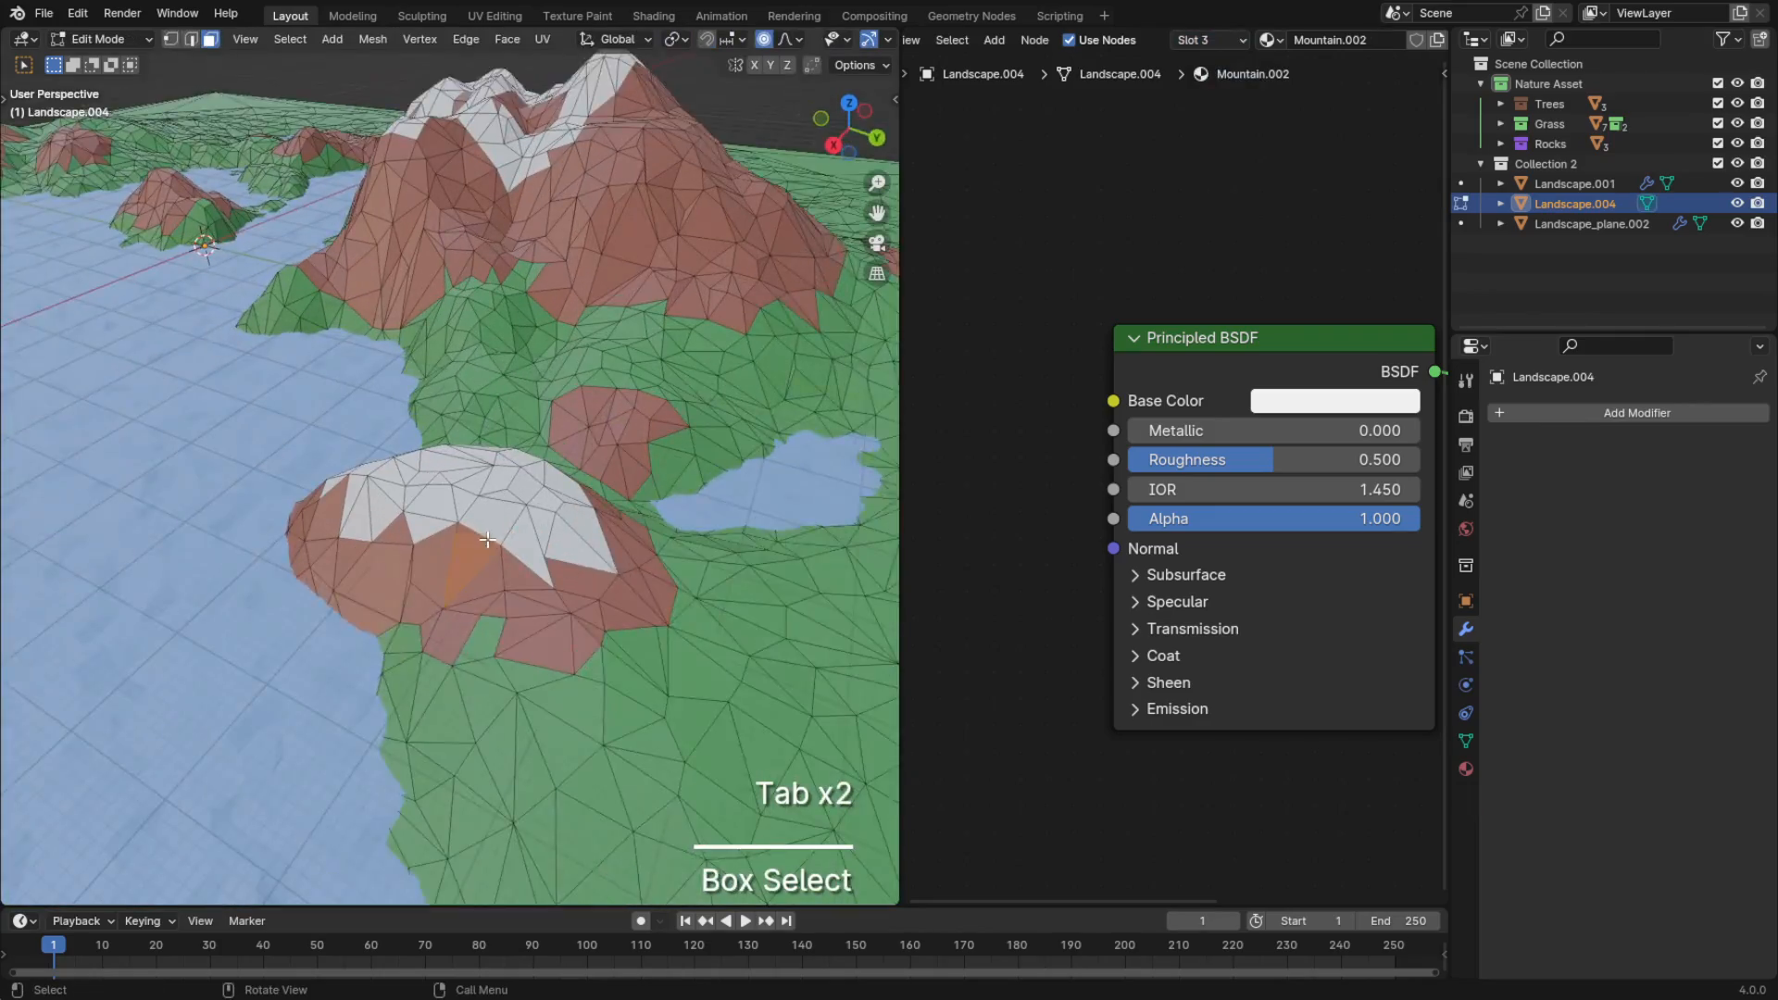
Slide individual vertices along the small hill's snow edge to shape a more jagged border
key("1")
key("g")
key("g")
key("Tab")
key("Tab")
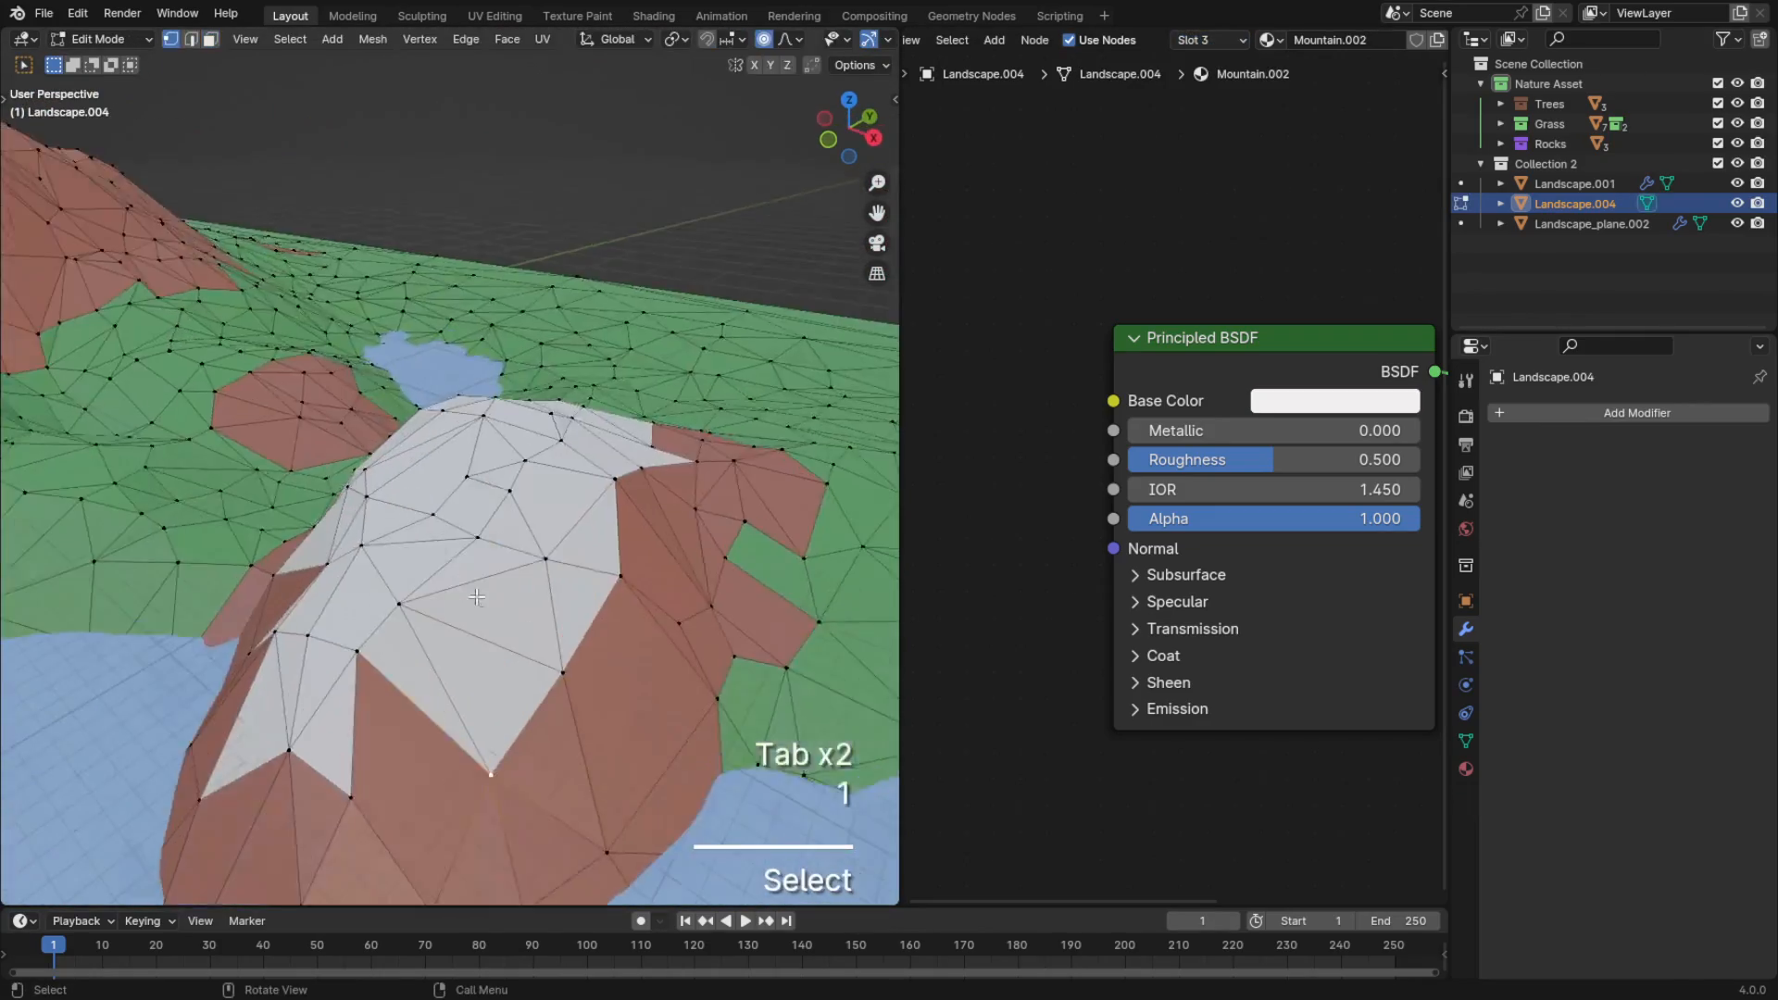
key("Tab")
key("Tab")
key("Tab")
key("Tab")
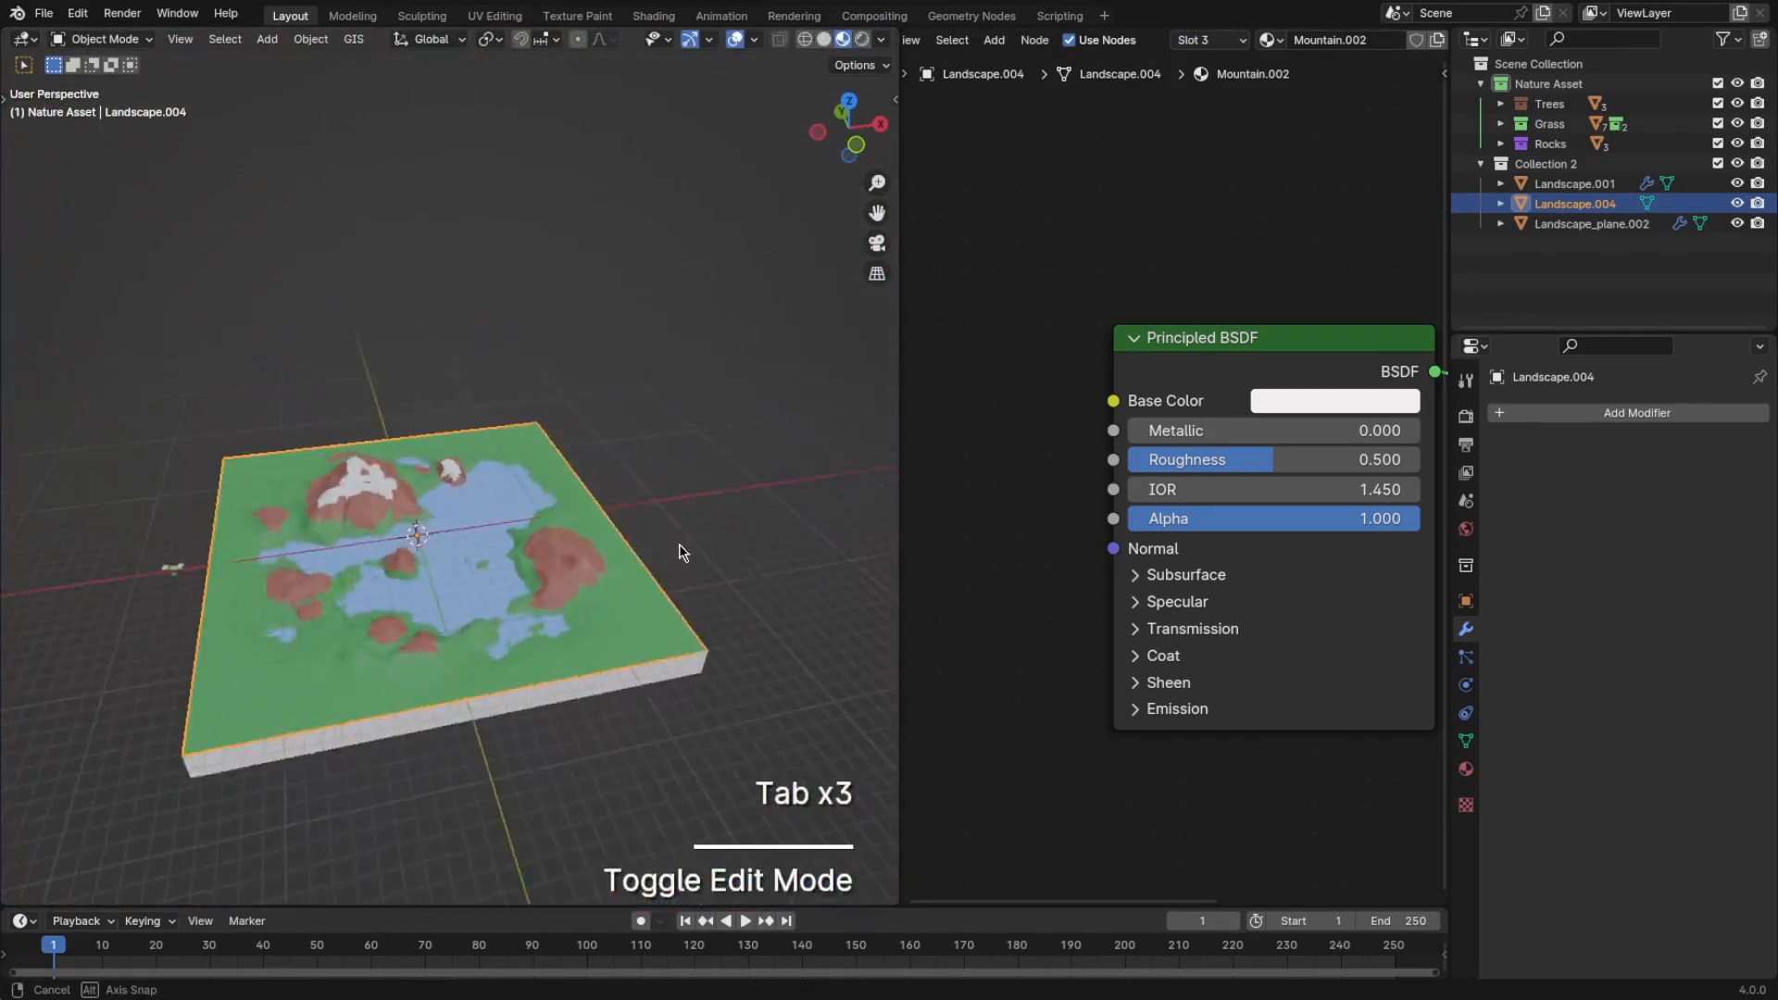
key("Tab")
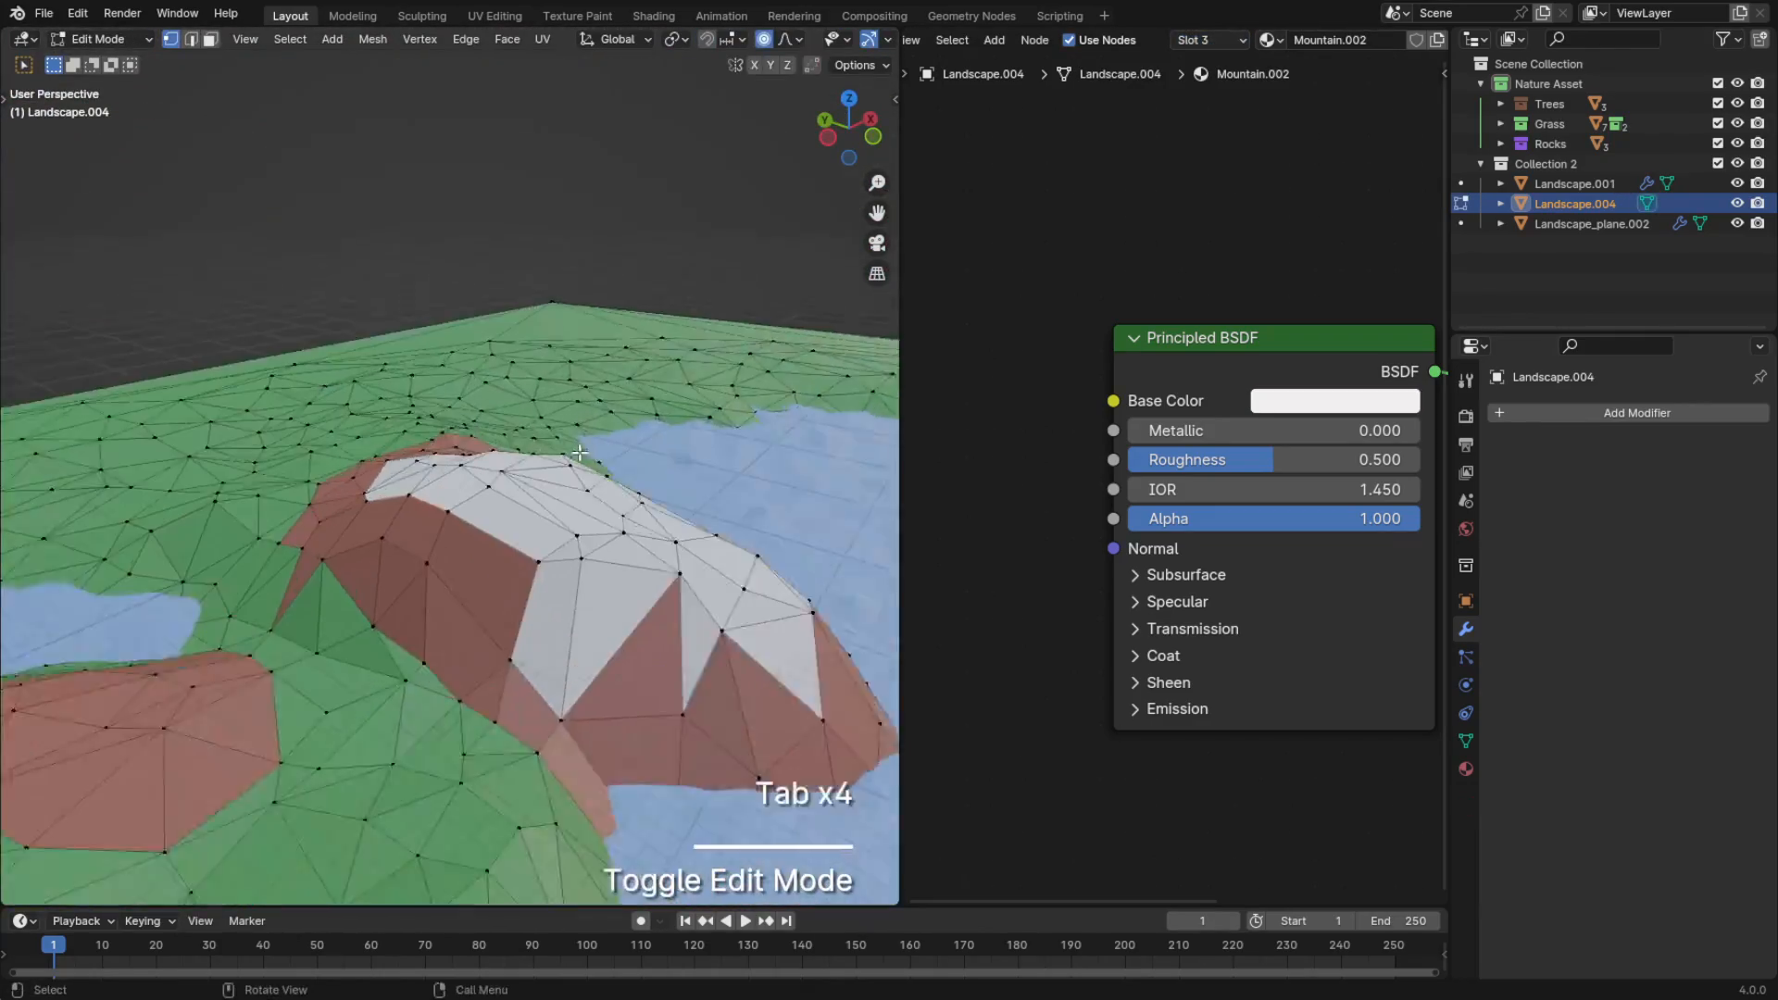
key("g")
key("g")
key("Tab")
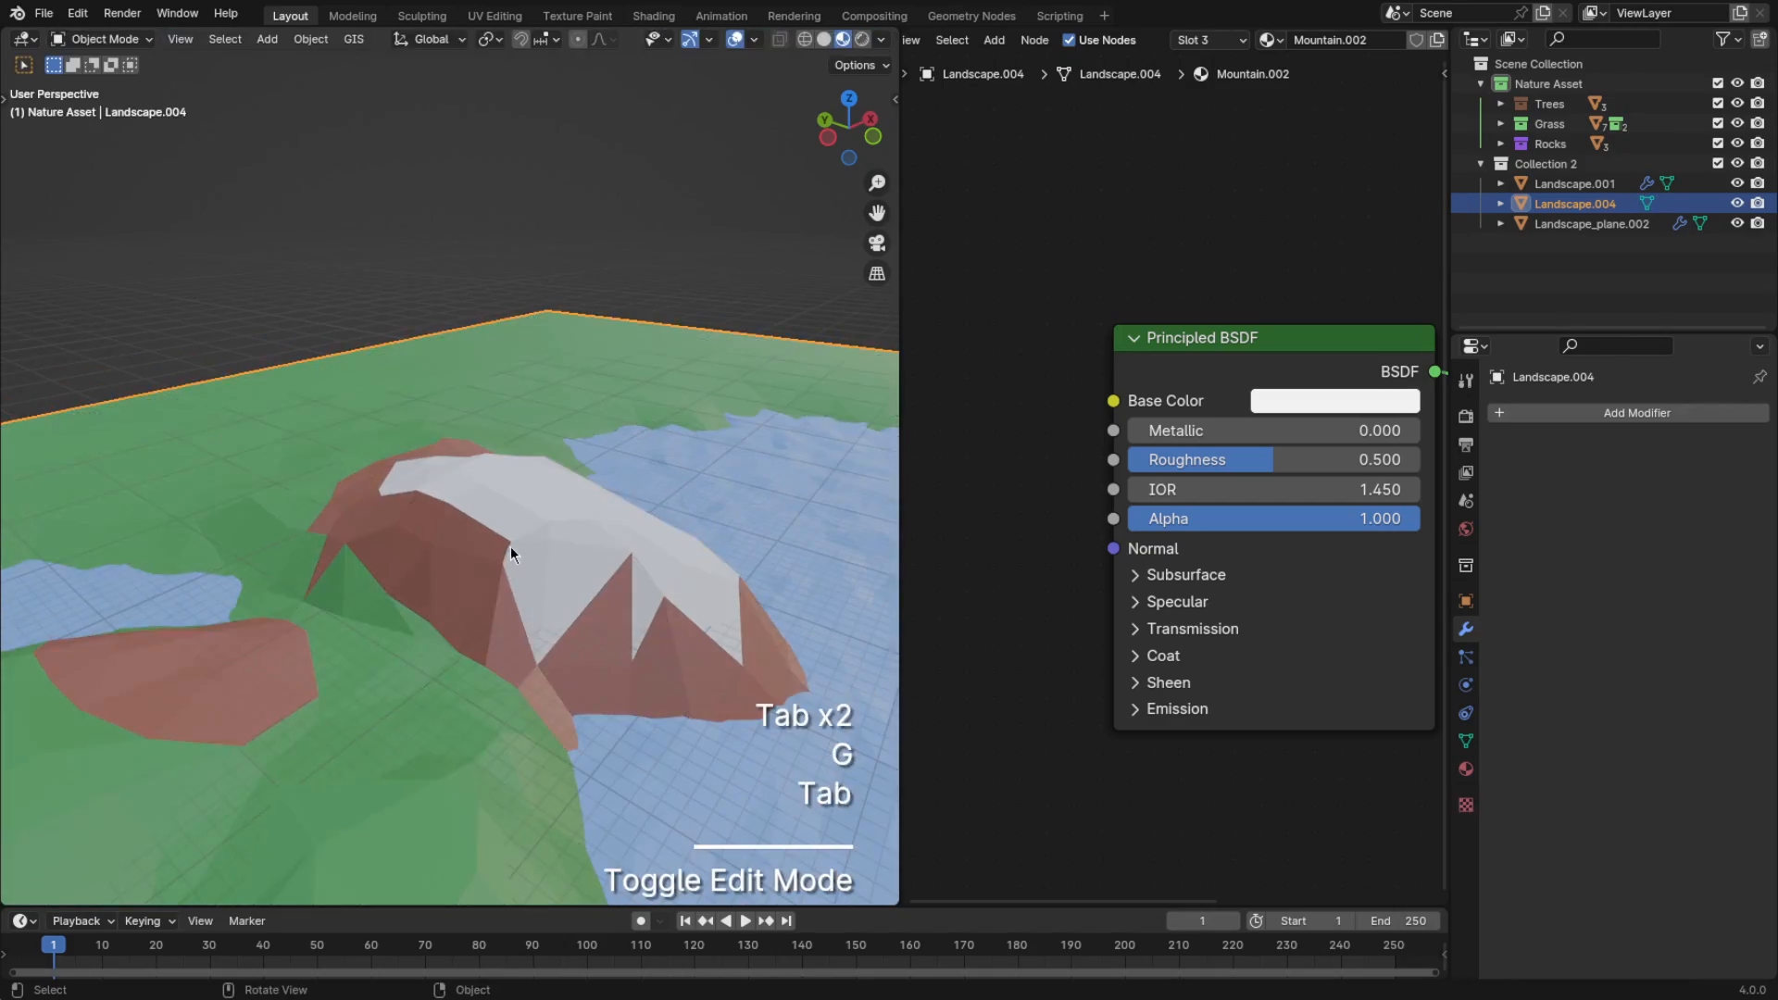
Raise the small snow-capped hill's top vertex about 2.05 m along Z with smooth proportional editing
key("Tab")
key("g")
key("z")
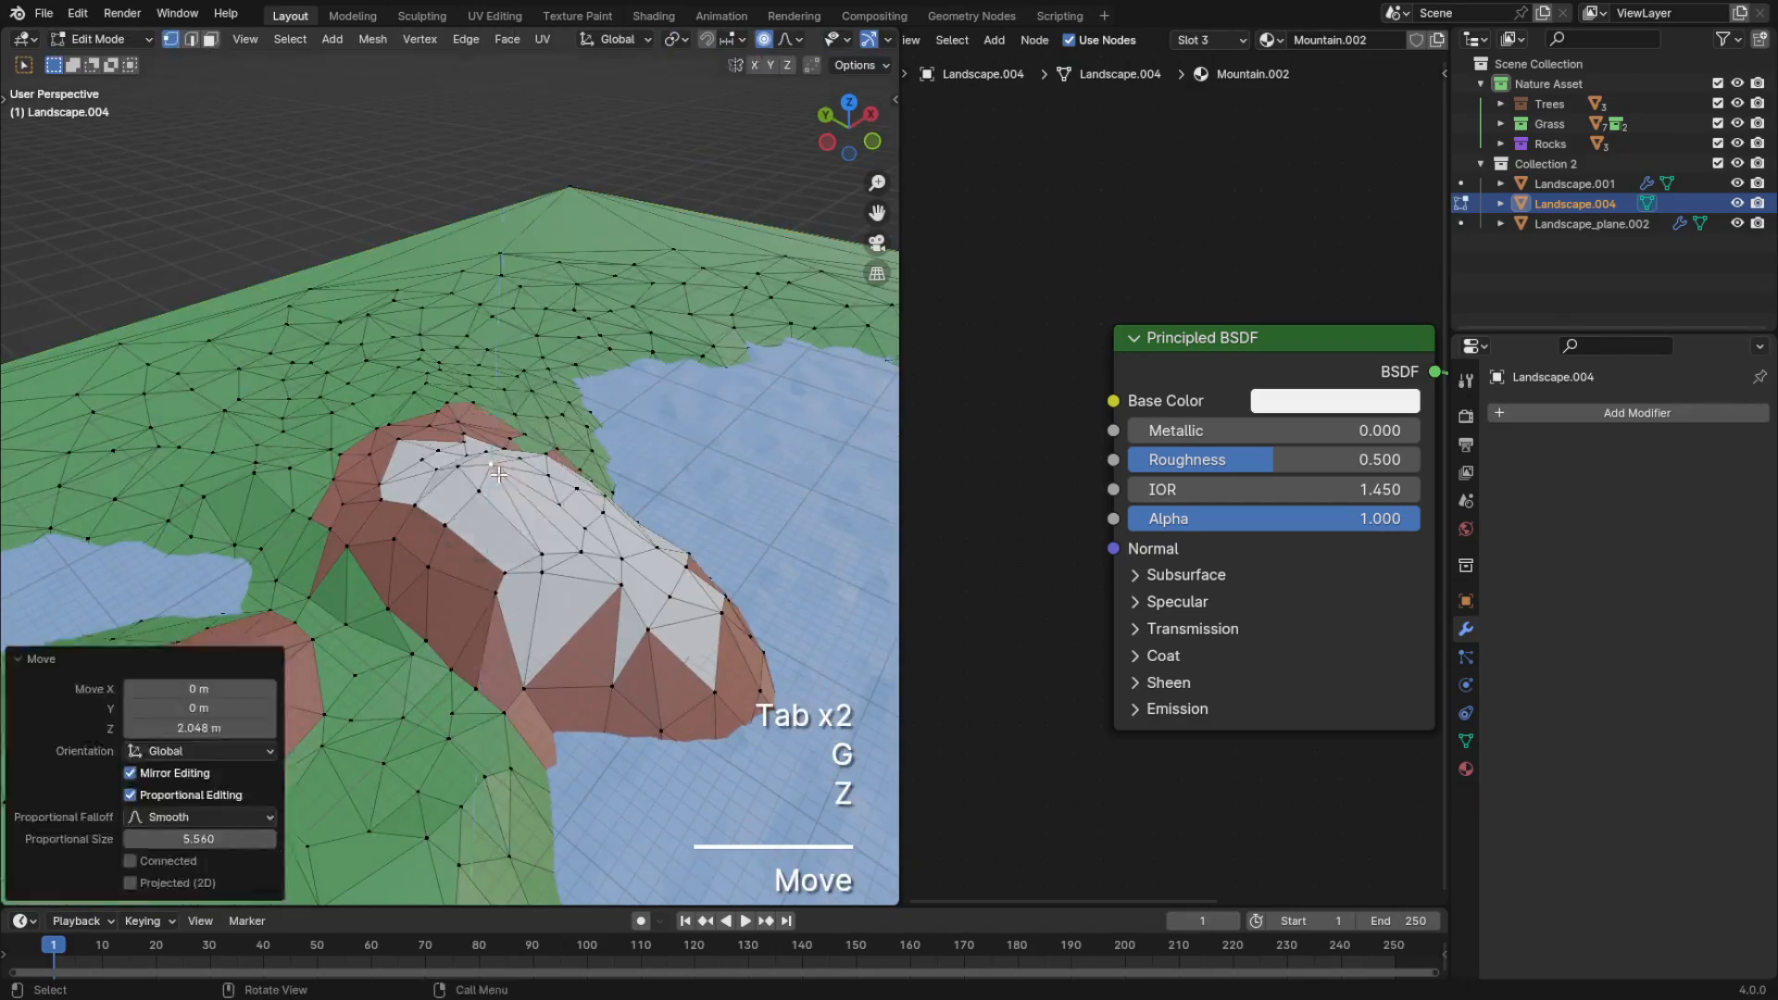
key("Tab")
Circle-select the crest faces of the broad lakeside hill and assign them to the white Mountain.002 material
left_click(556, 547)
key("Tab")
key("Tab")
key("3")
key("c")
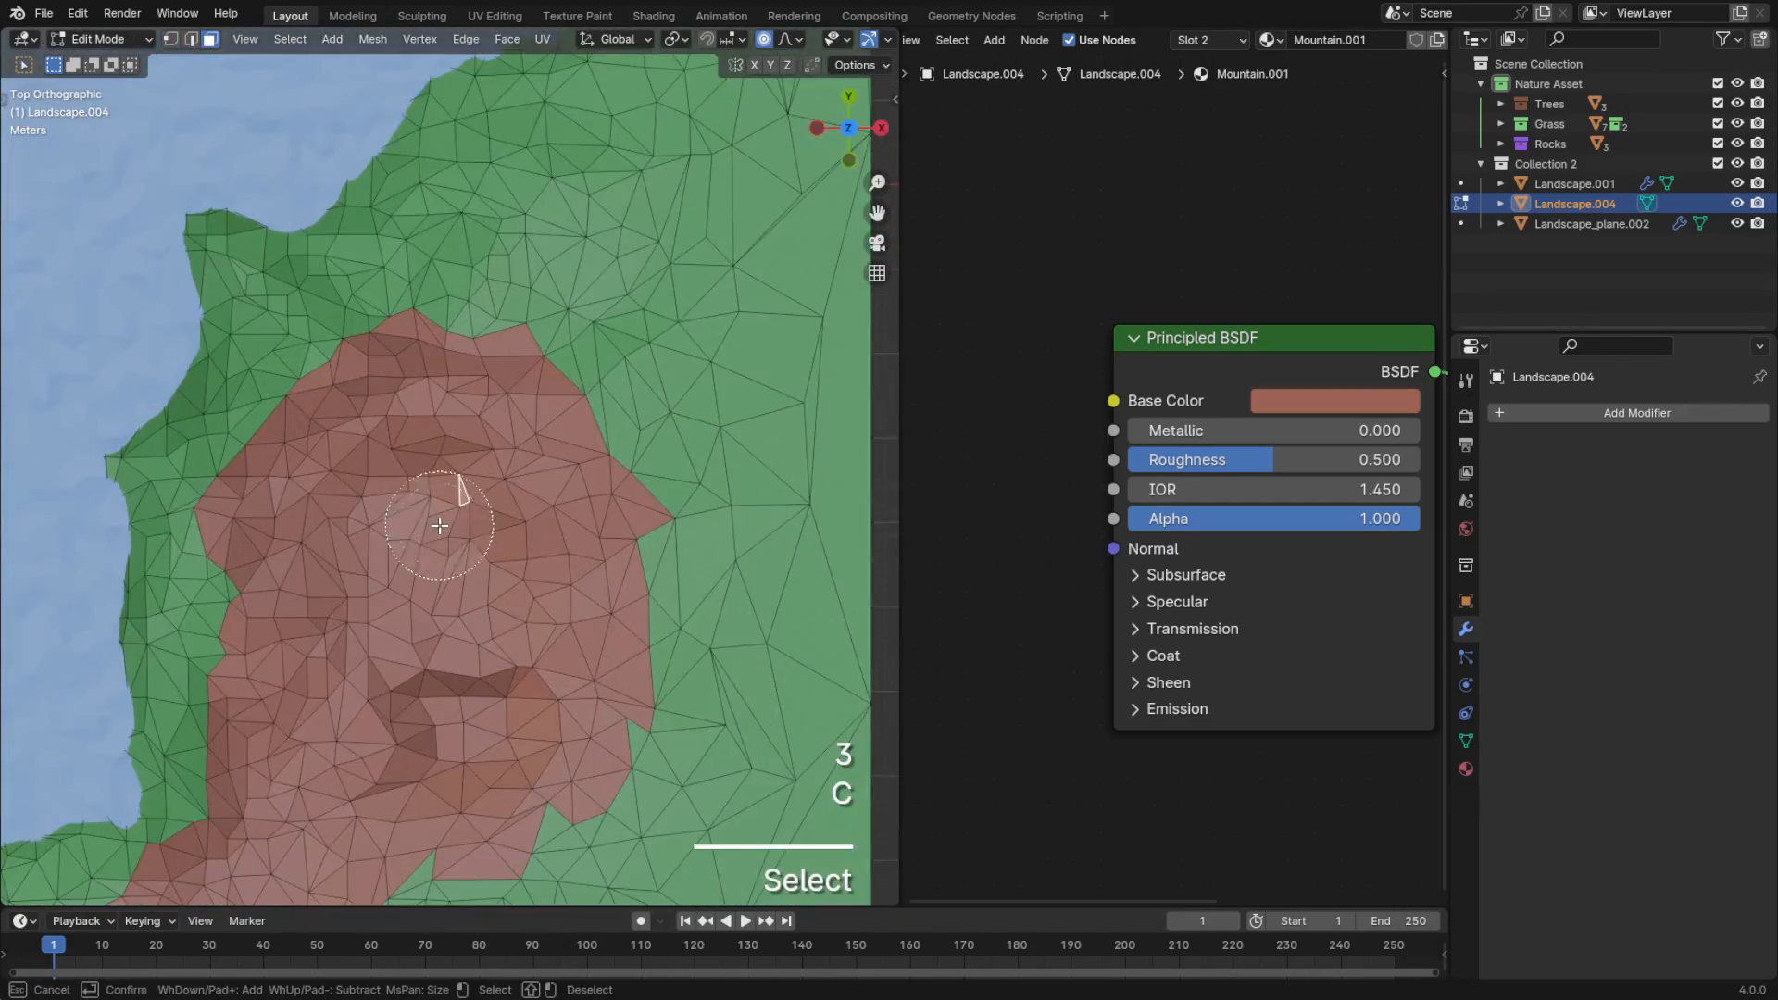
key("c")
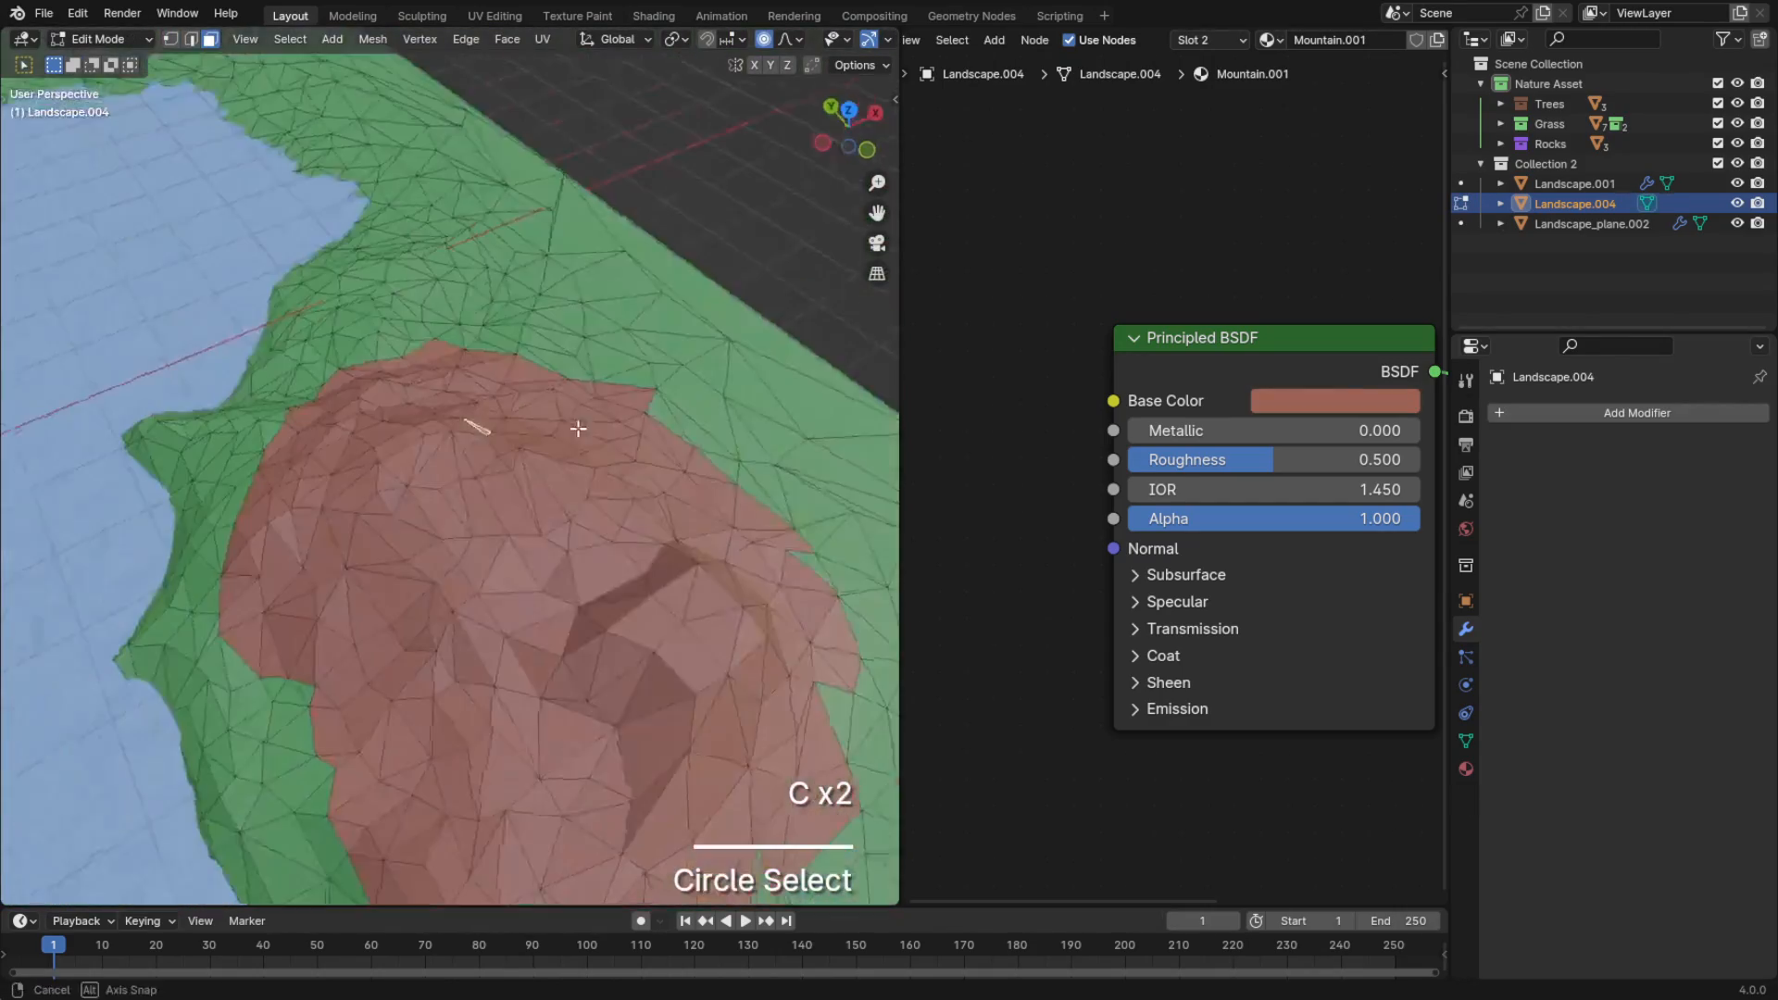
key("c")
left_click(1207, 40)
left_click(1127, 204)
key("Tab")
key("Tab")
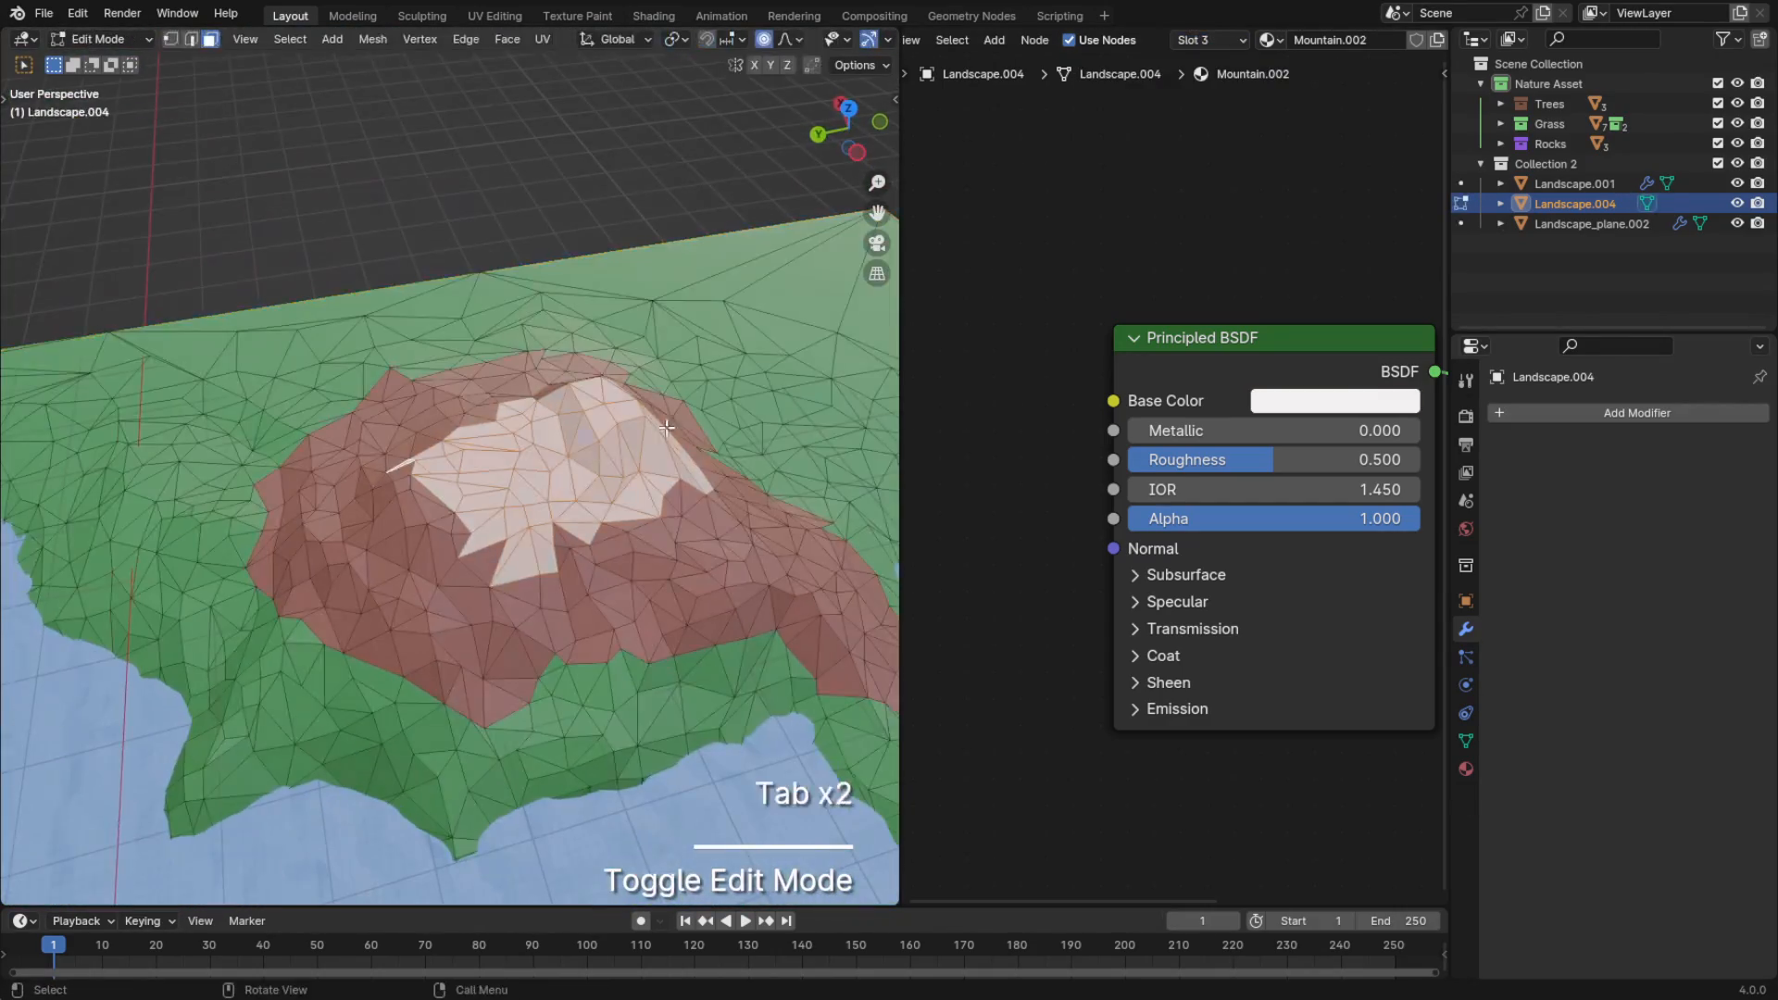
Grow the face selection on the broad lakeside hill, add further crest faces, and assign them to Mountain.002
key("ctrl+KP_Add")
key("c")
key("Tab")
key("Tab")
Slide vertices at the lower tip of the broad lakeside hill's snowcap to reshape its border
key("1")
left_click(451, 655)
key("g")
key("g")
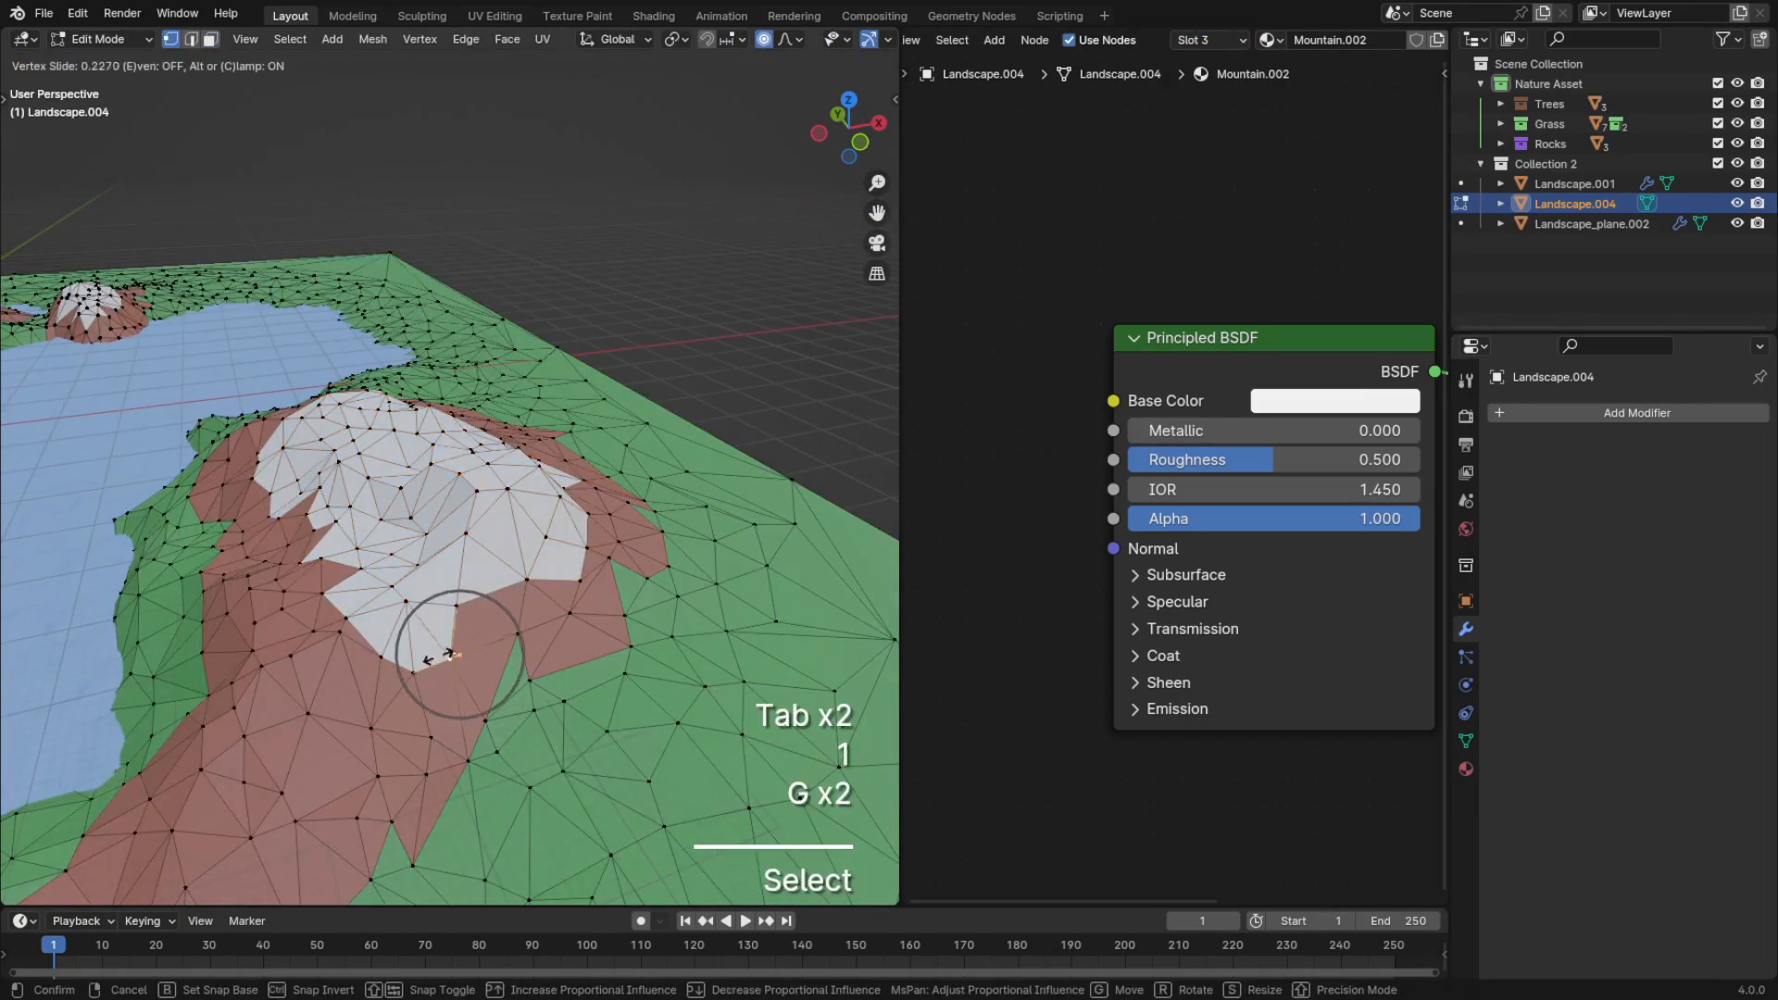
key("g")
key("g")
key("Tab")
key("Tab")
Select remaining reddish-brown faces along the broad lakeside hill's snow edge and assign them to Mountain.002
key("c")
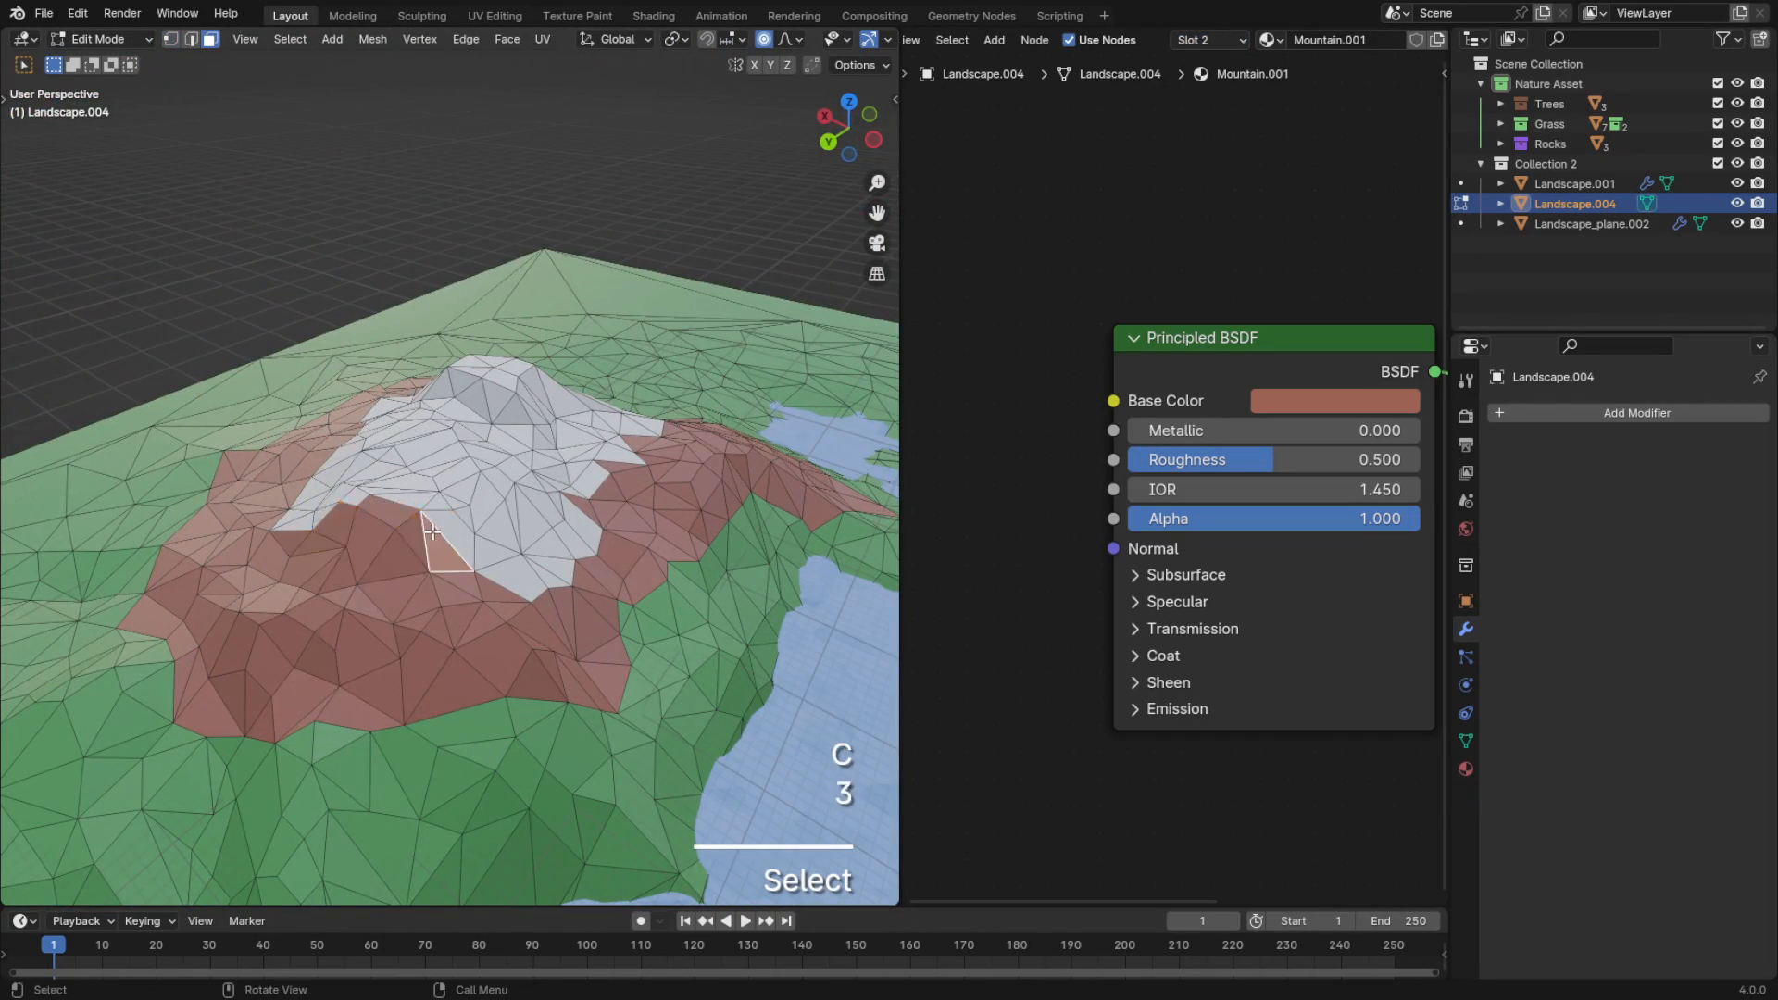
key("Tab")
key("Tab")
key("Tab")
key("3")
key("c")
key("c")
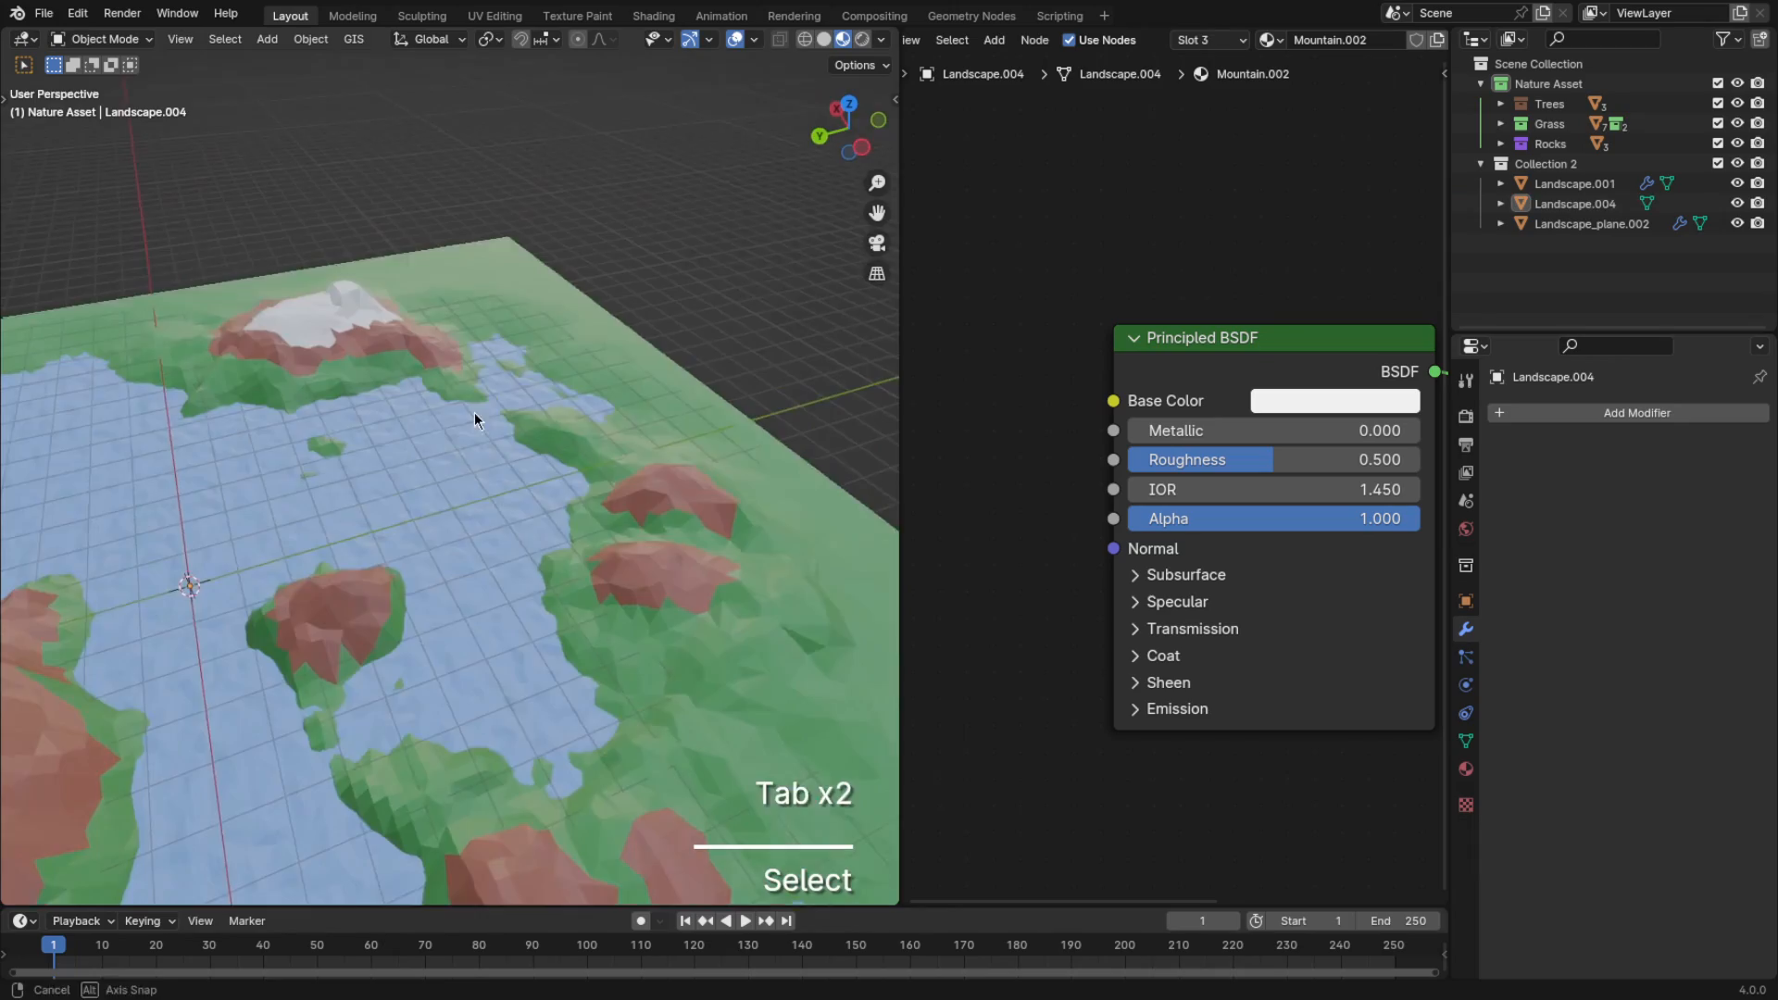
Circle-select the peak faces of the island hill in the lake and assign them to the white Mountain.002 material
key("Tab")
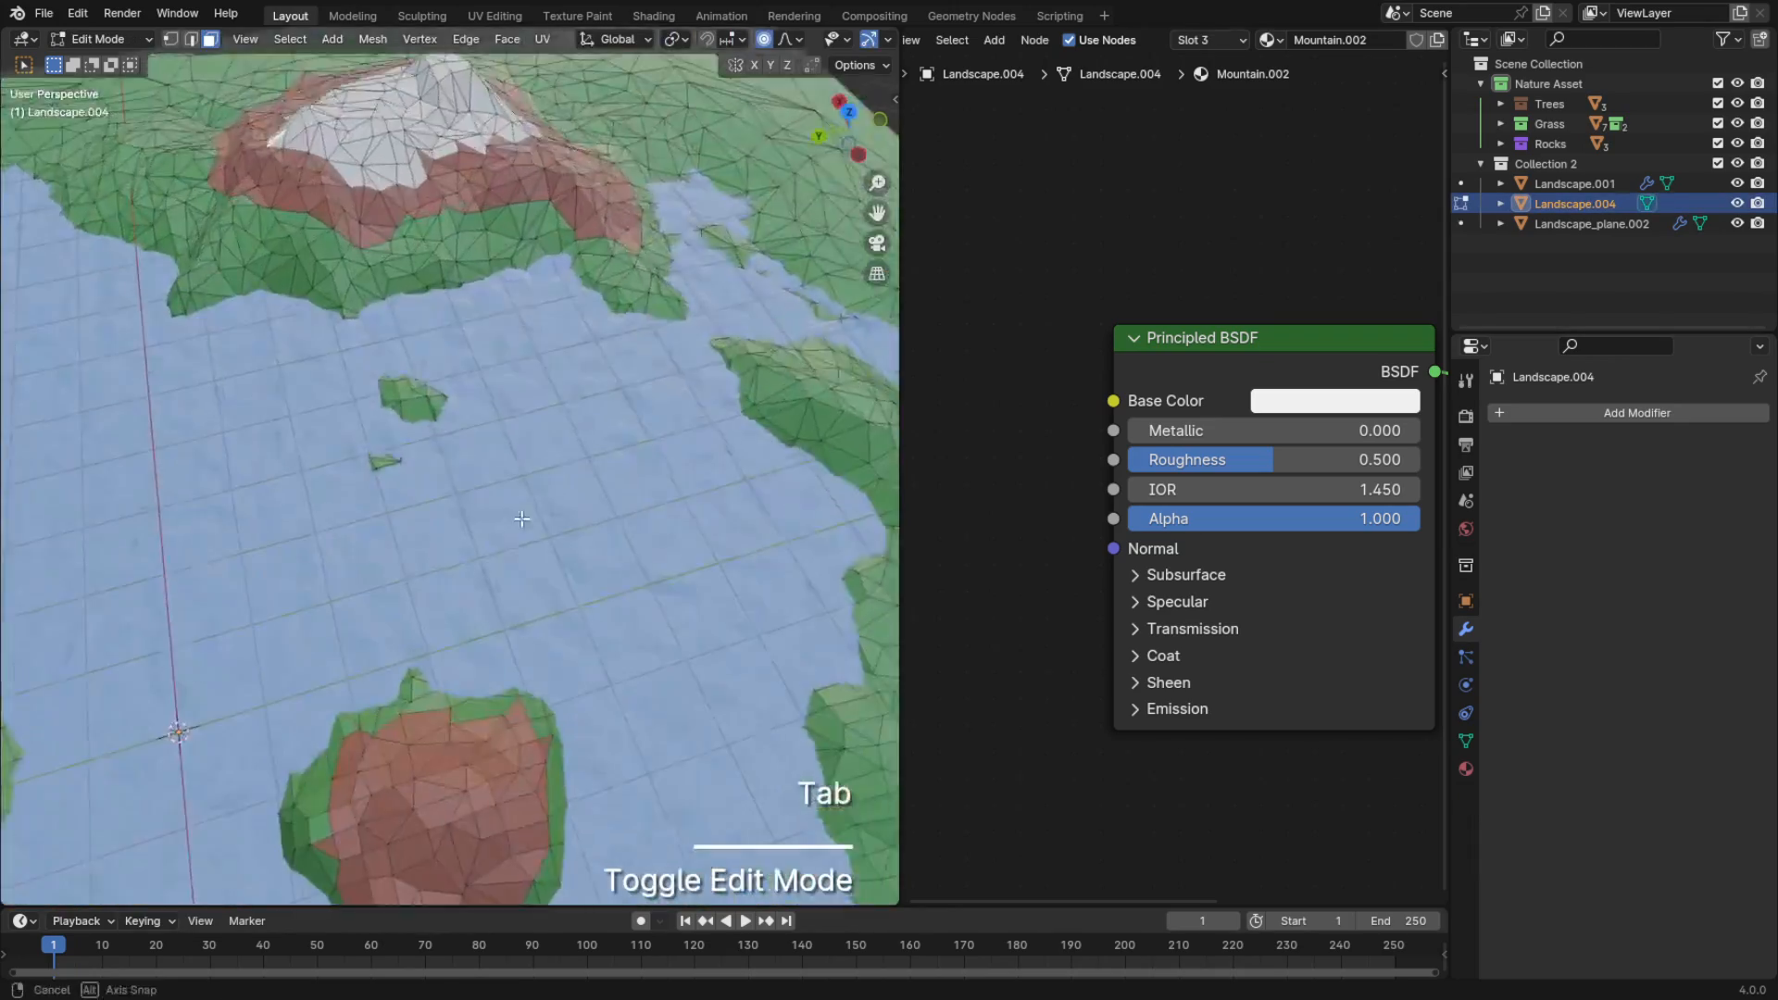
left_click(246, 468)
key("KP_Decimal")
middle_click_drag(521, 519, 468, 407)
scroll(247, 469, "down", 10)
key("c")
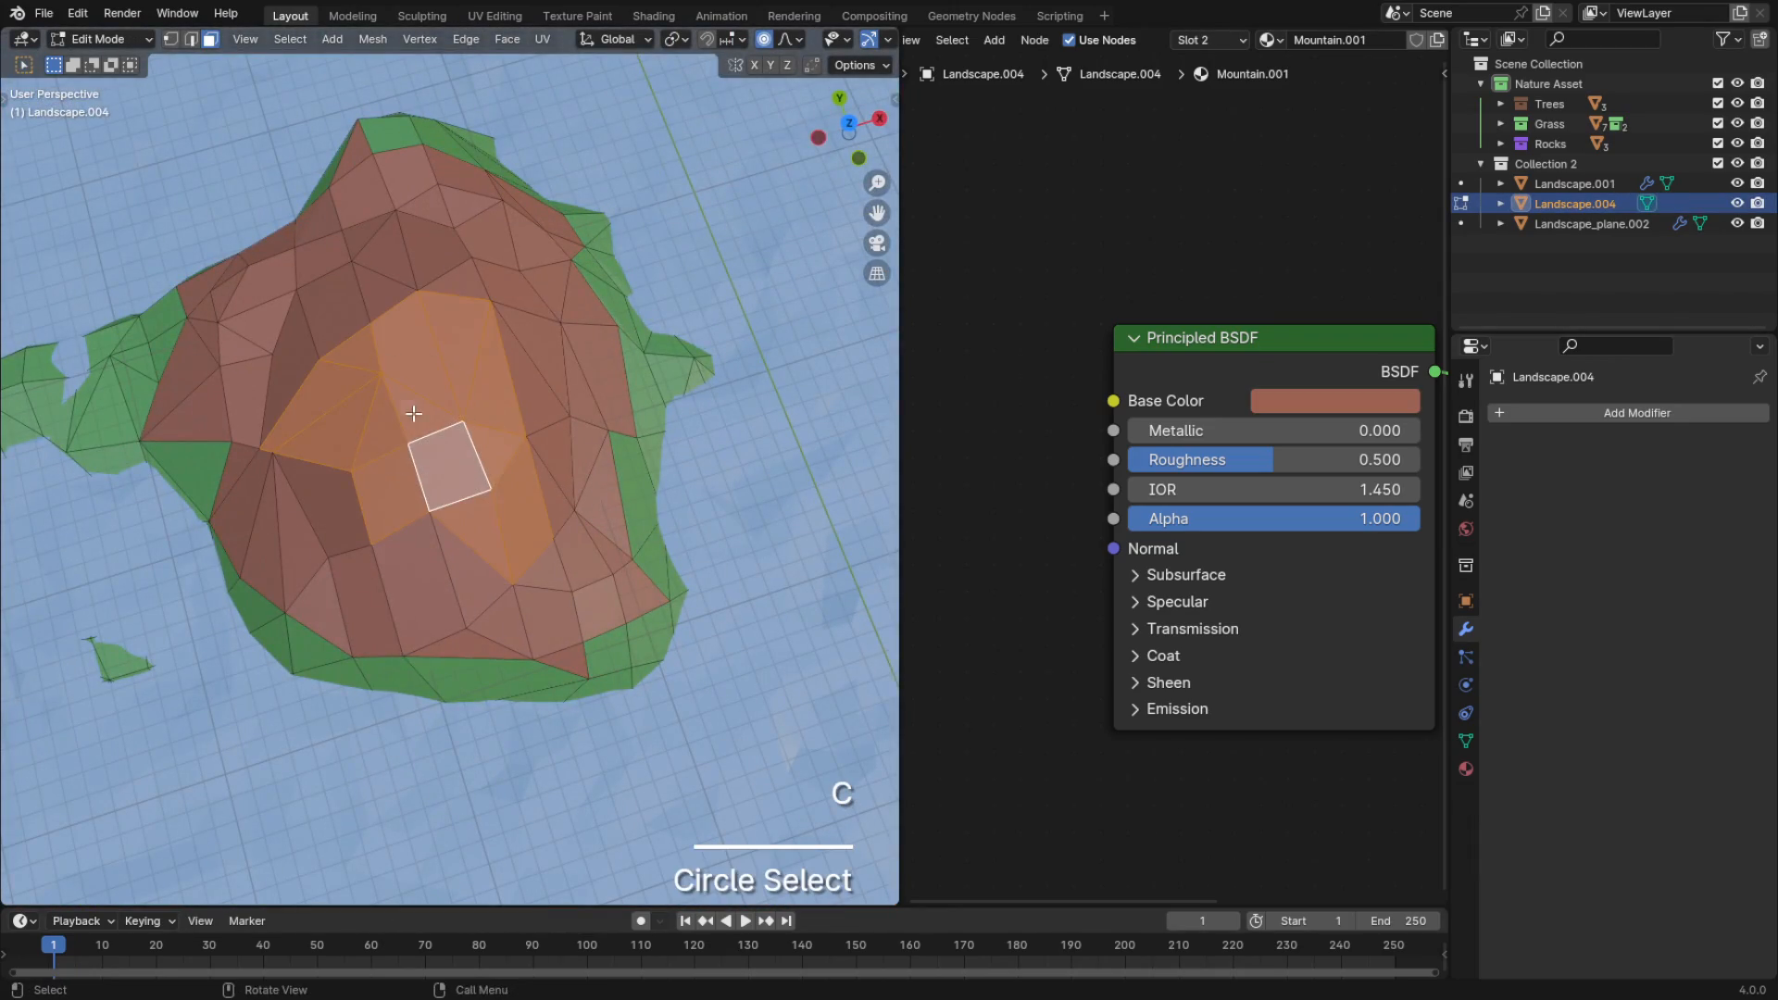
key("1")
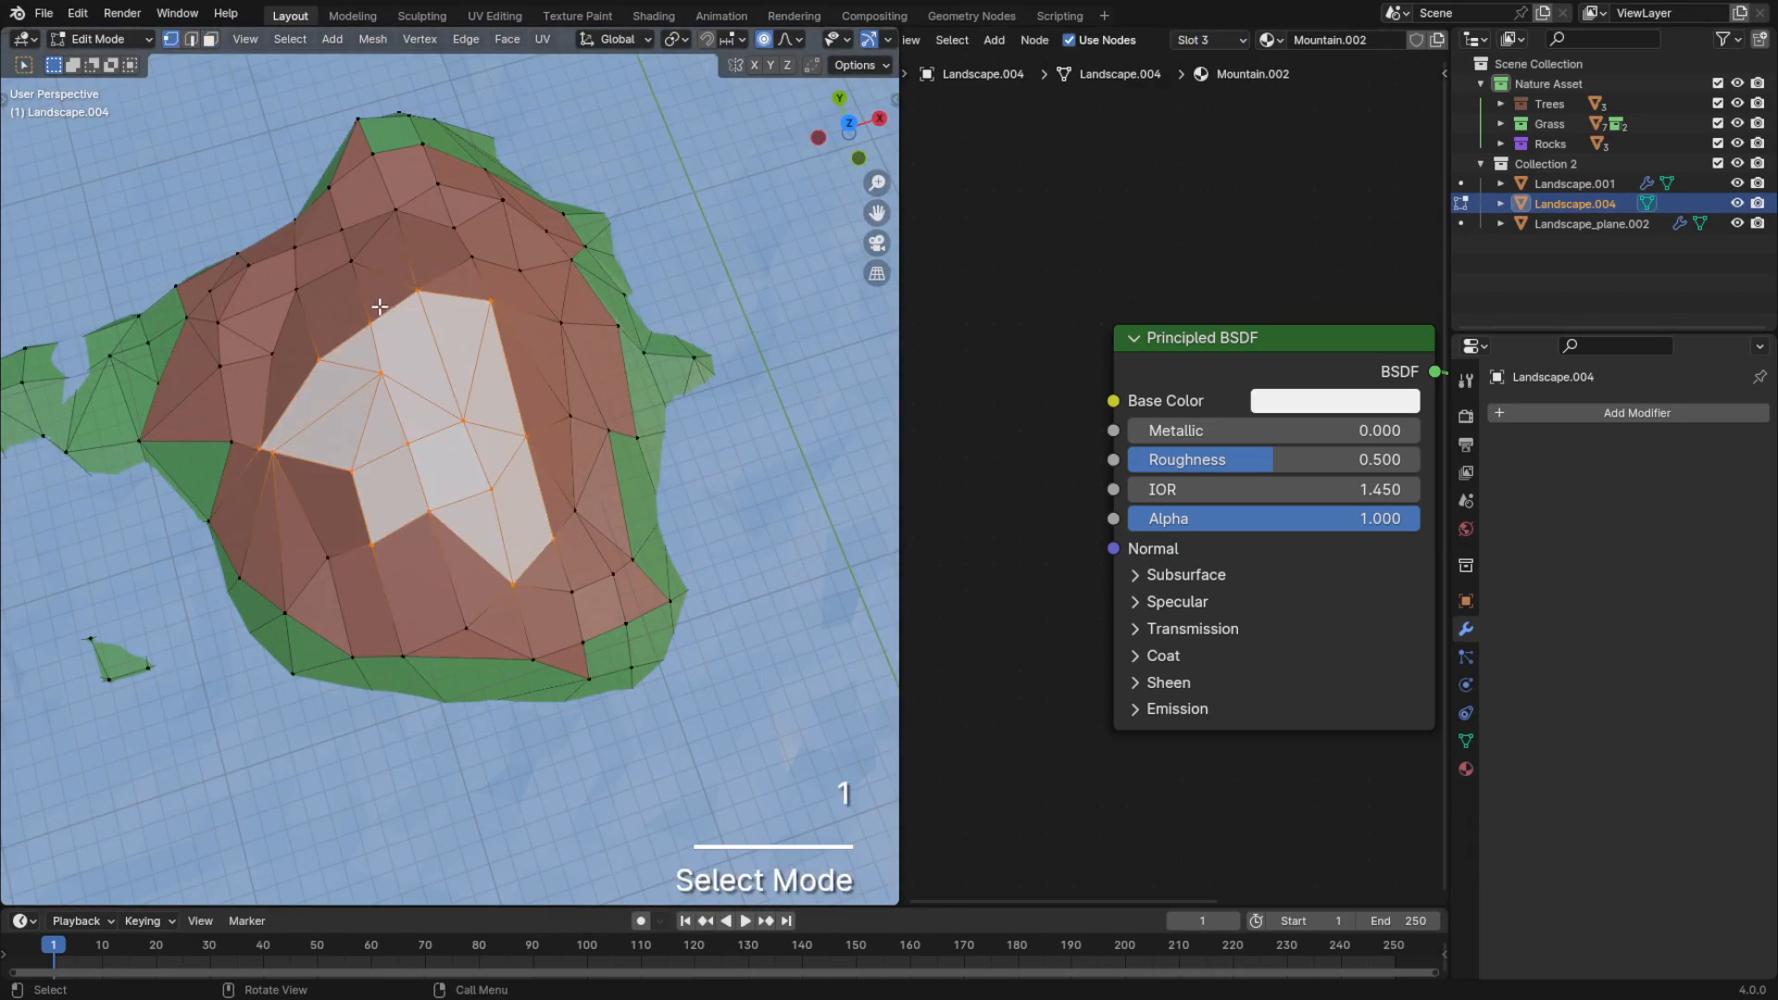
Slide individual vertices around the island hill's snowcap to give it a pointed, irregular border
key("g")
key("g")
key("Tab")
key("Tab")
key("g")
key("Tab")
key("Tab")
key("Tab")
key("Tab")
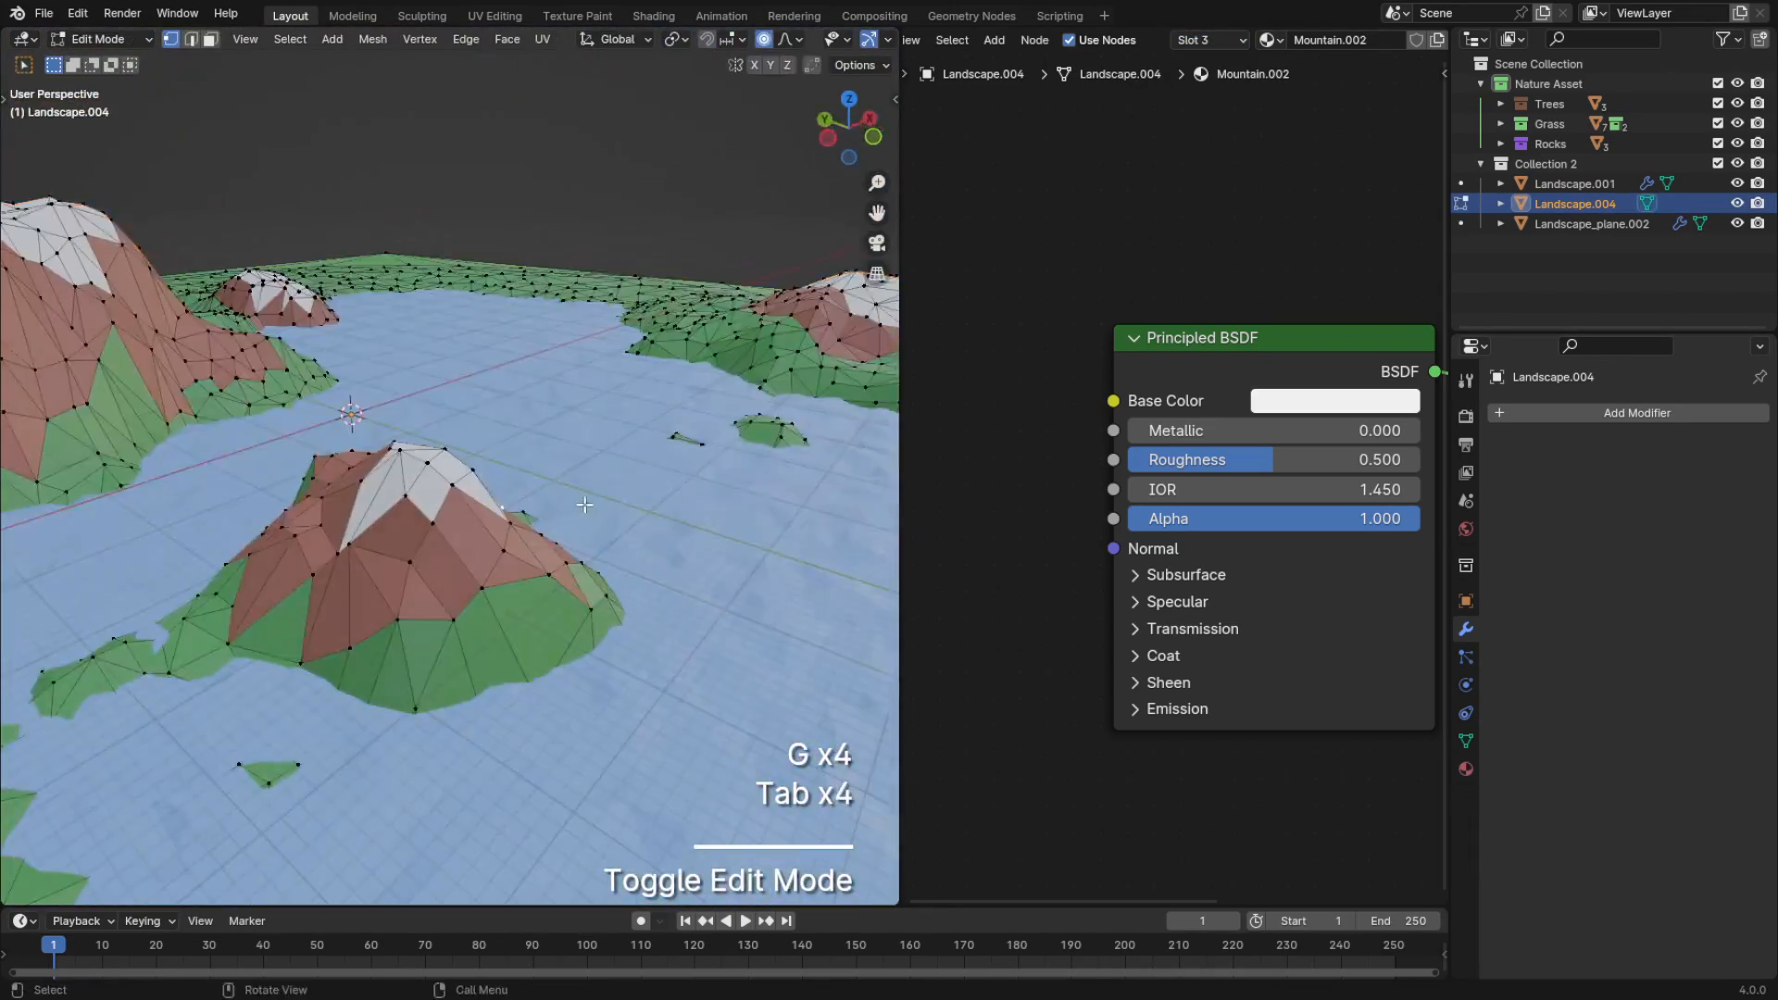
key("g")
key("g")
key("Tab")
key("Tab")
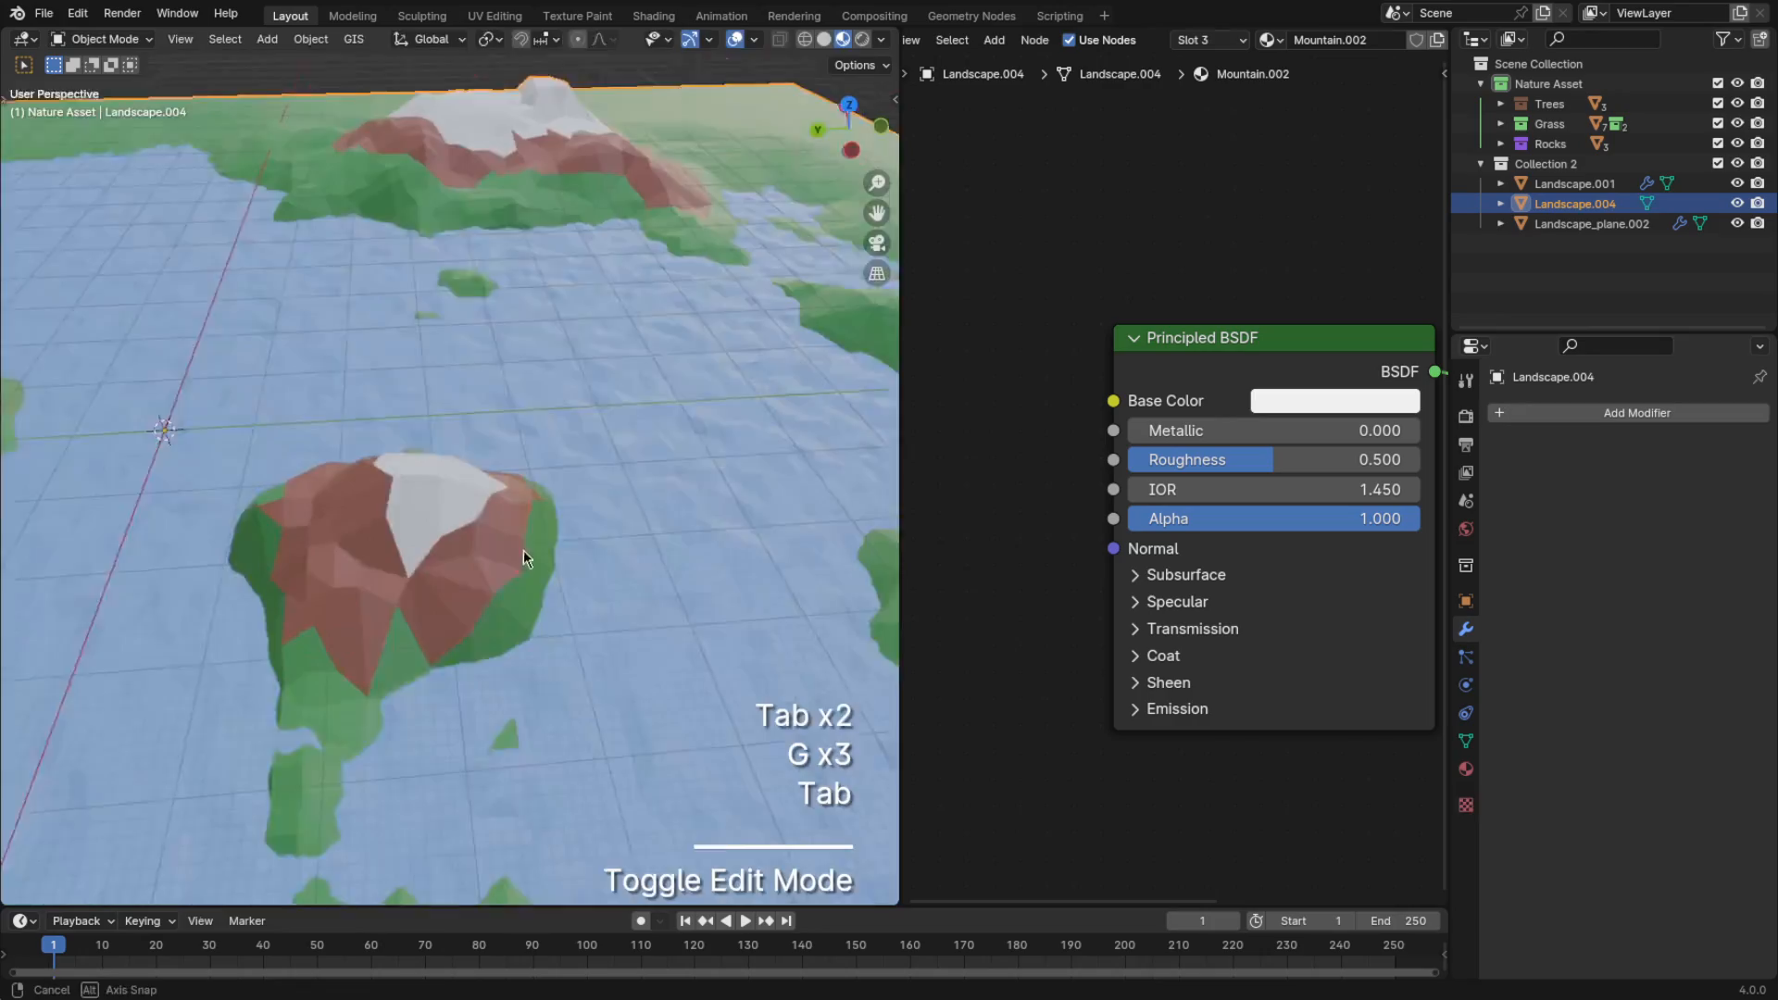
Extend the island hill's snowcap by assigning individual faces below the peak to Mountain.002
key("Tab")
key("3")
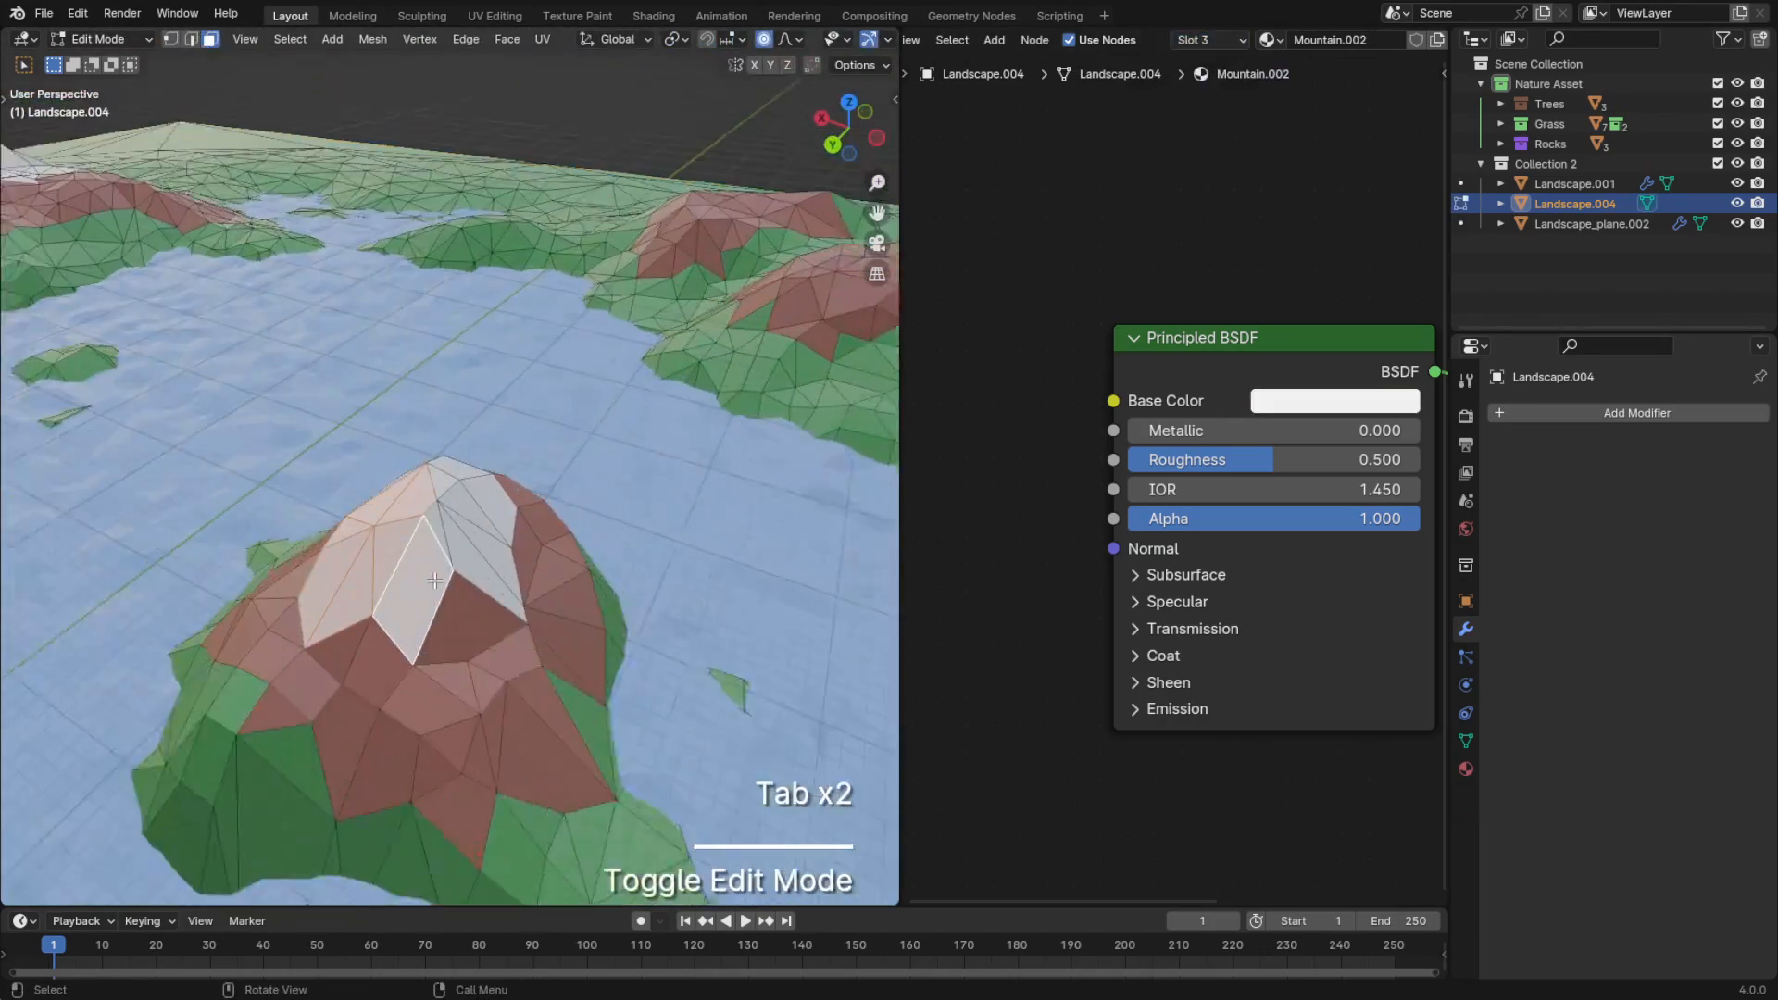
key("Tab")
key("Tab")
key("Tab")
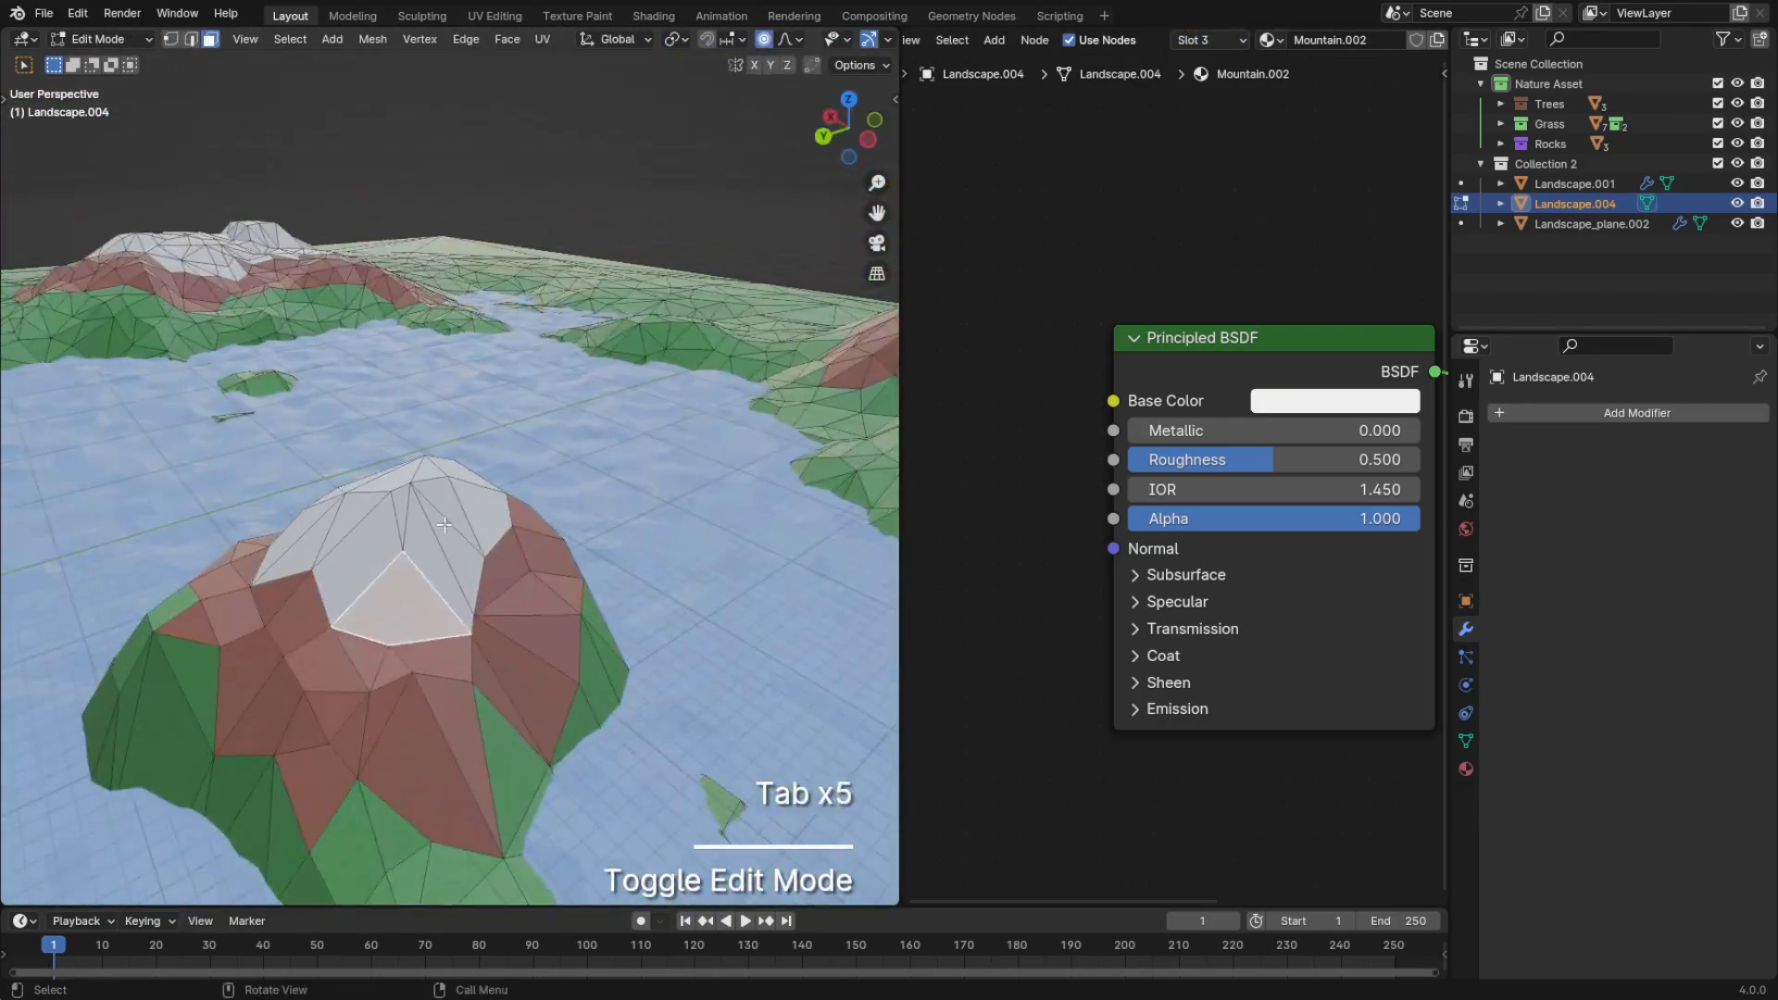
Slide a vertex at the front of the island hill's snowcap to sharpen its pointed border
key("g")
key("g")
key("Tab")
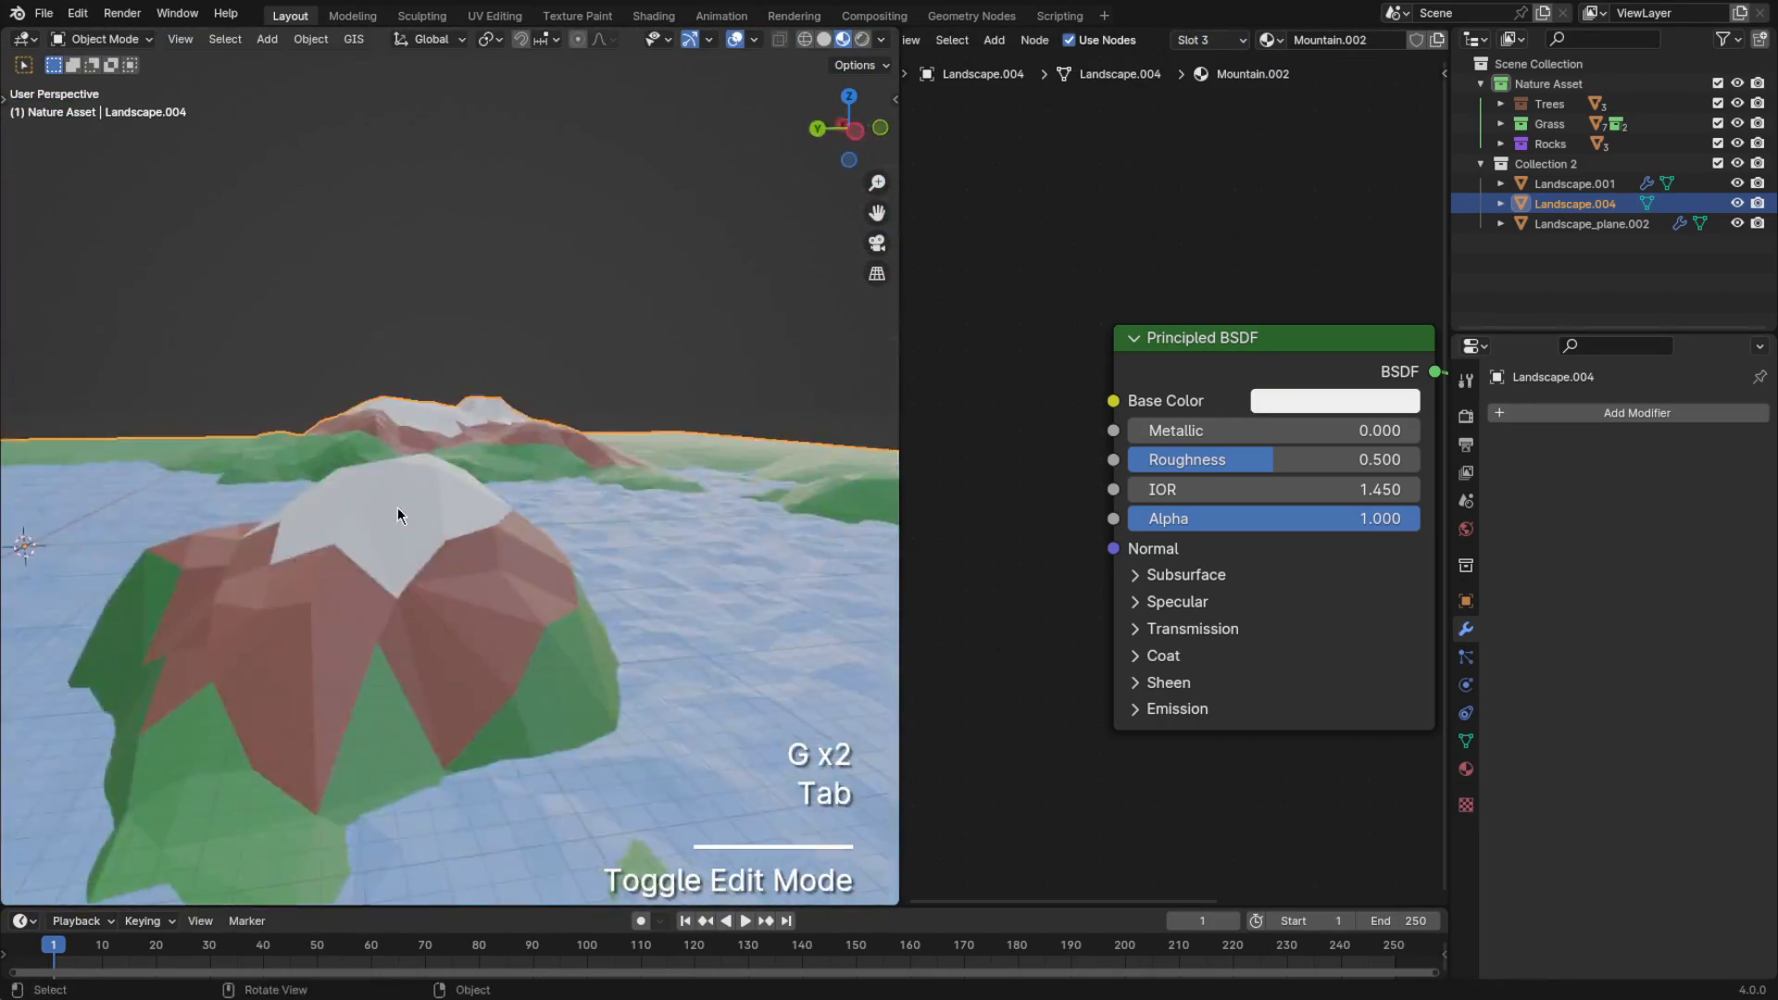
Circle-select the top faces of the reddish-brown hill beside the lake and assign them to the white Mountain.002 material
left_click(589, 596)
key("Tab")
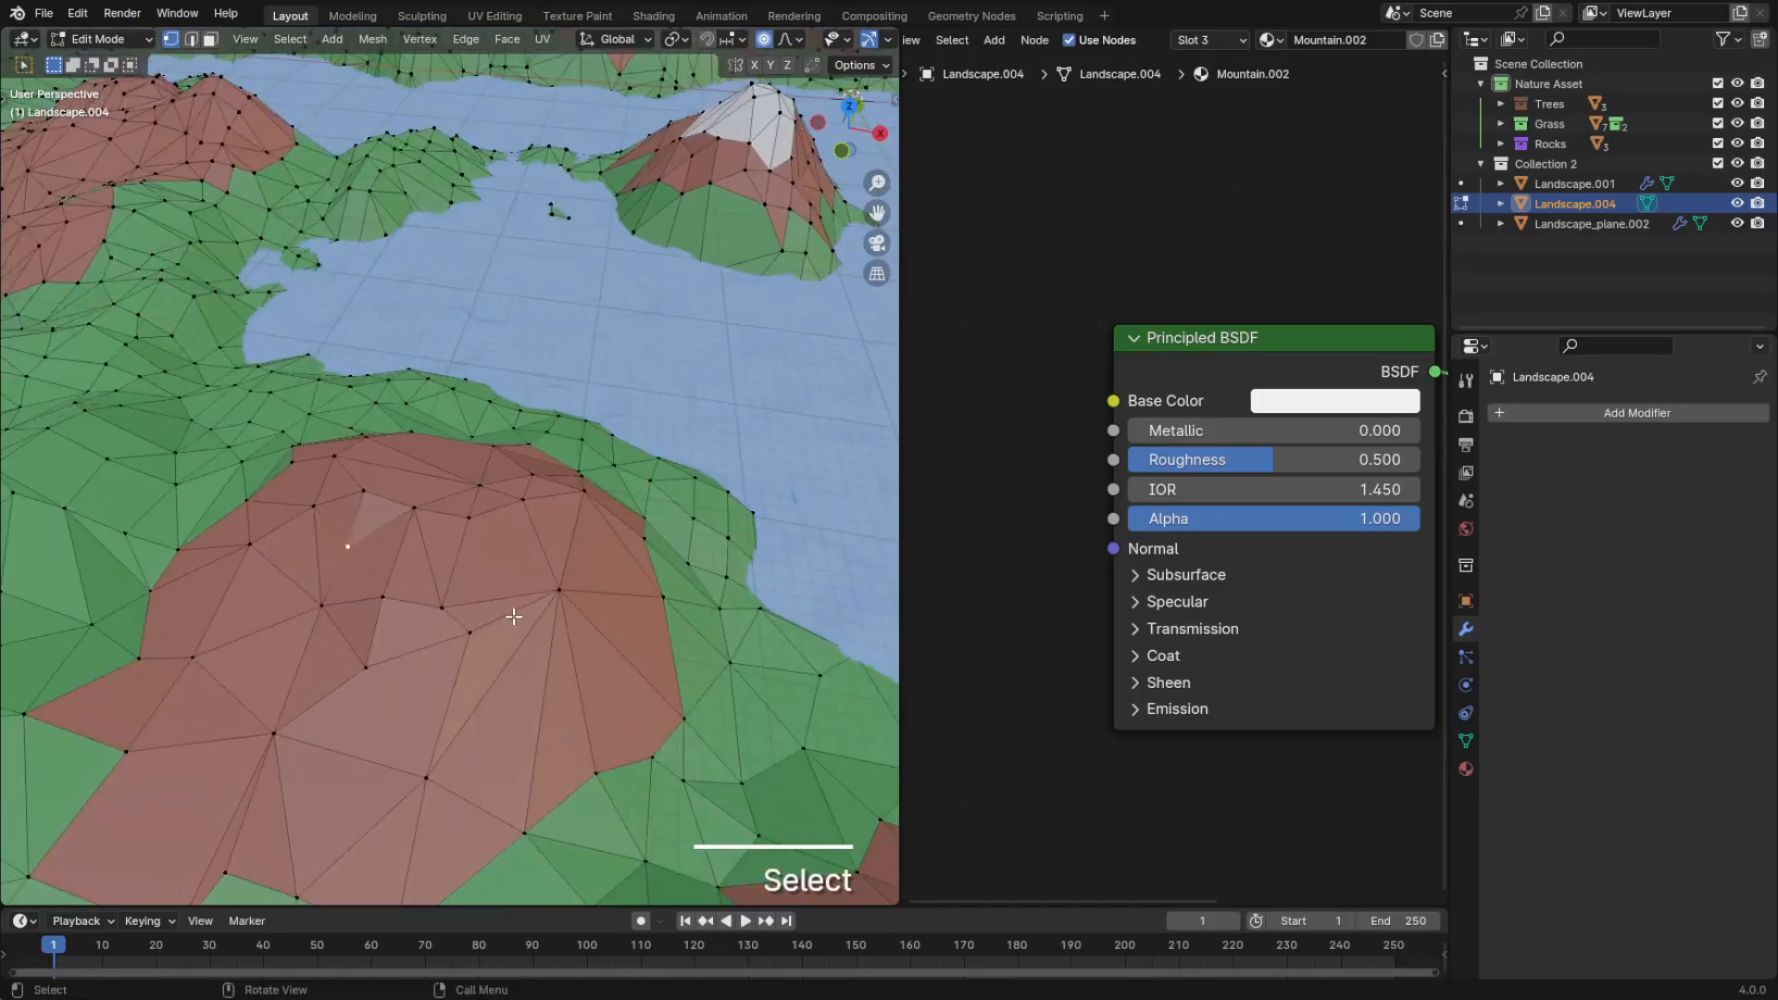
key("3")
key("c")
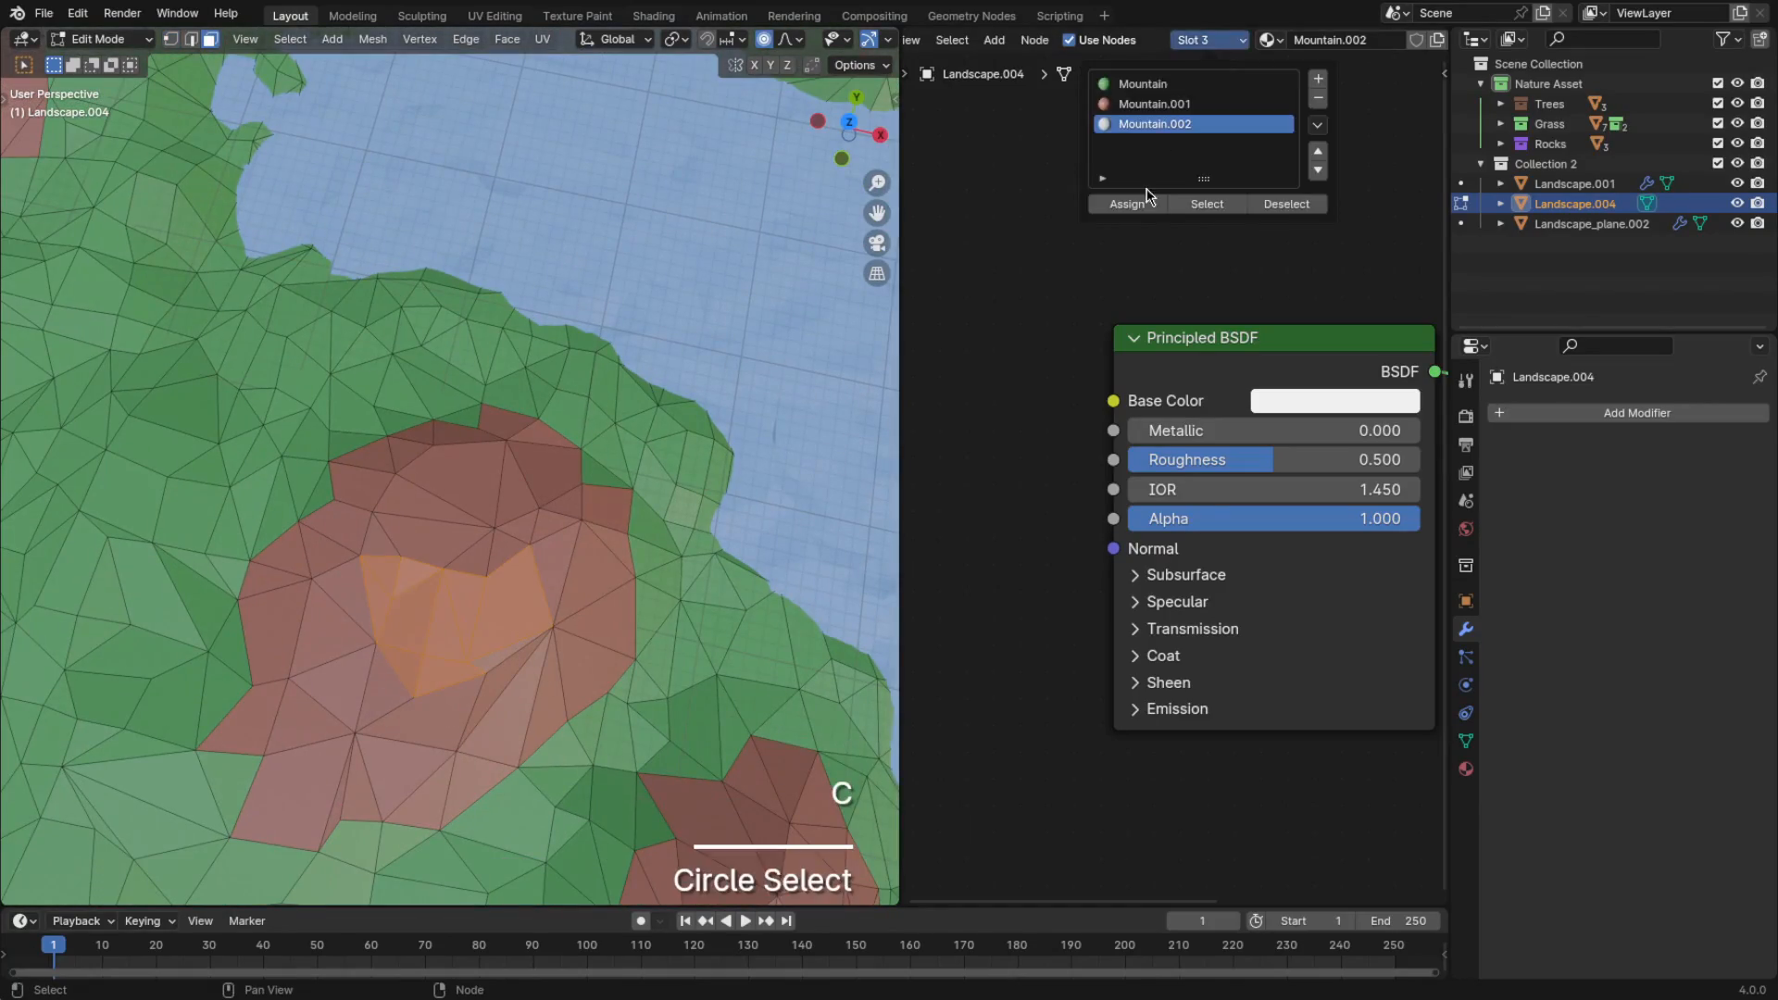
key("Tab")
key("Tab")
Circle-select the peak faces of the neighbouring reddish-brown hill and assign them to Mountain.002
left_click(324, 539)
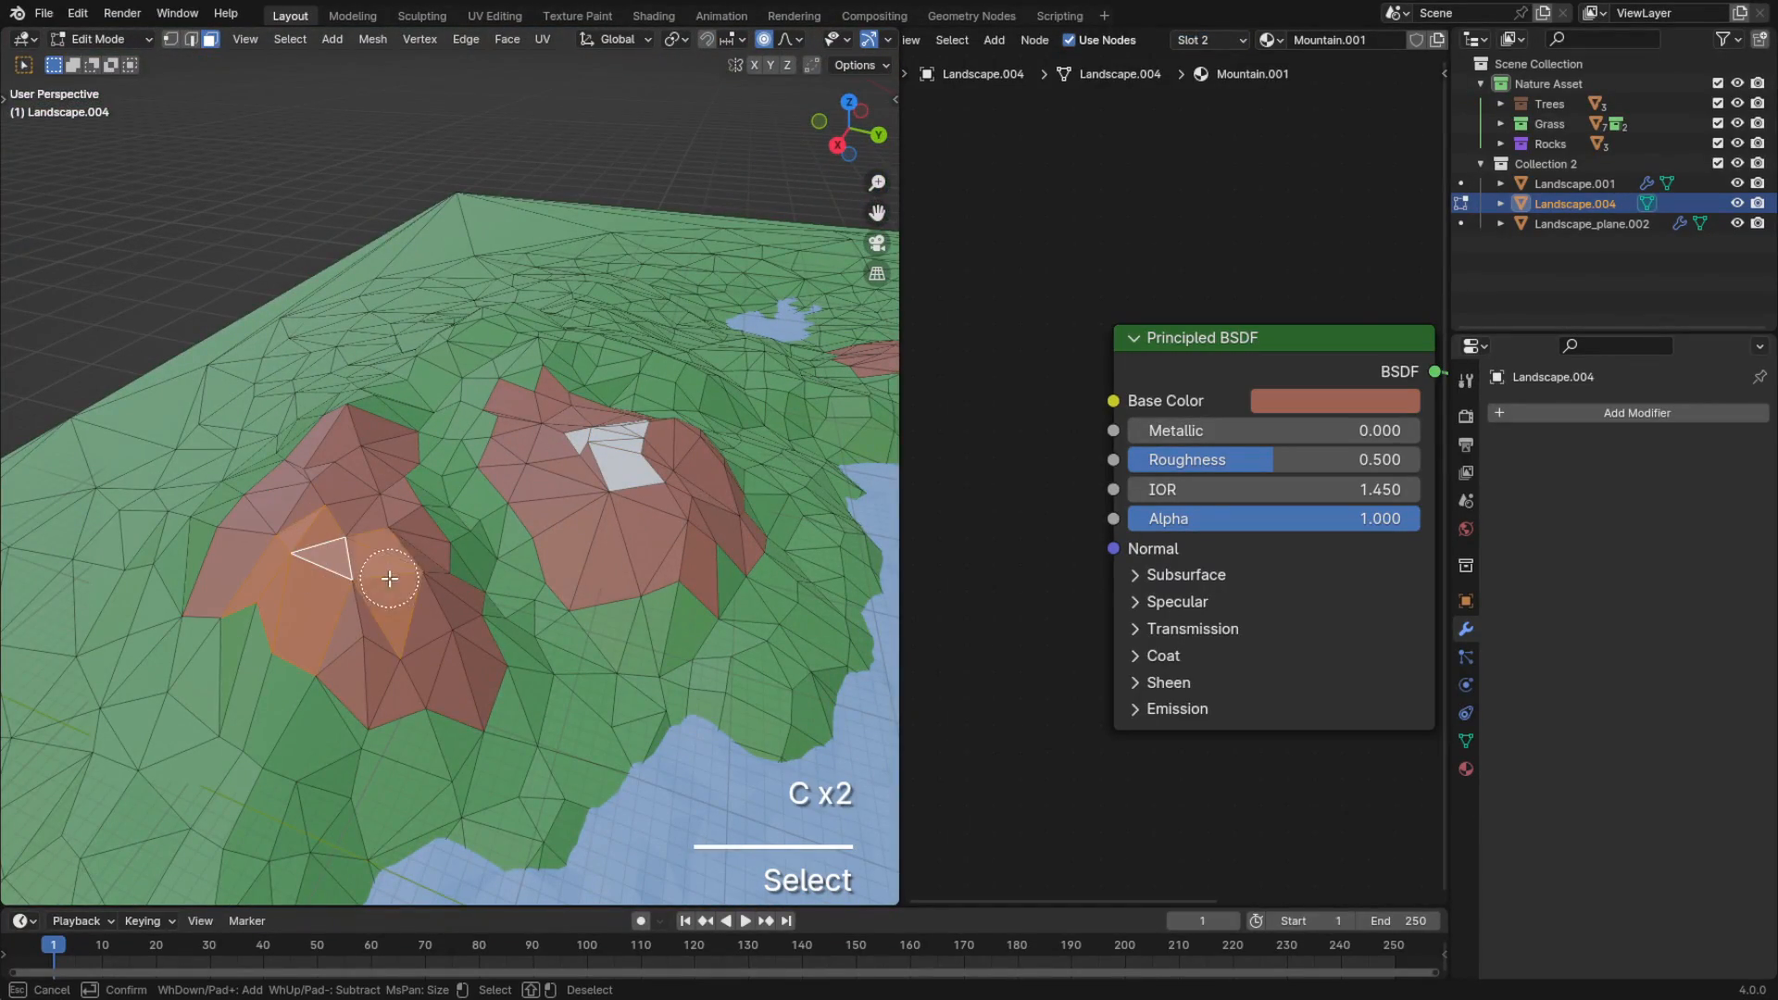
key("c")
key("Tab")
key("Tab")
key("Tab")
key("Tab")
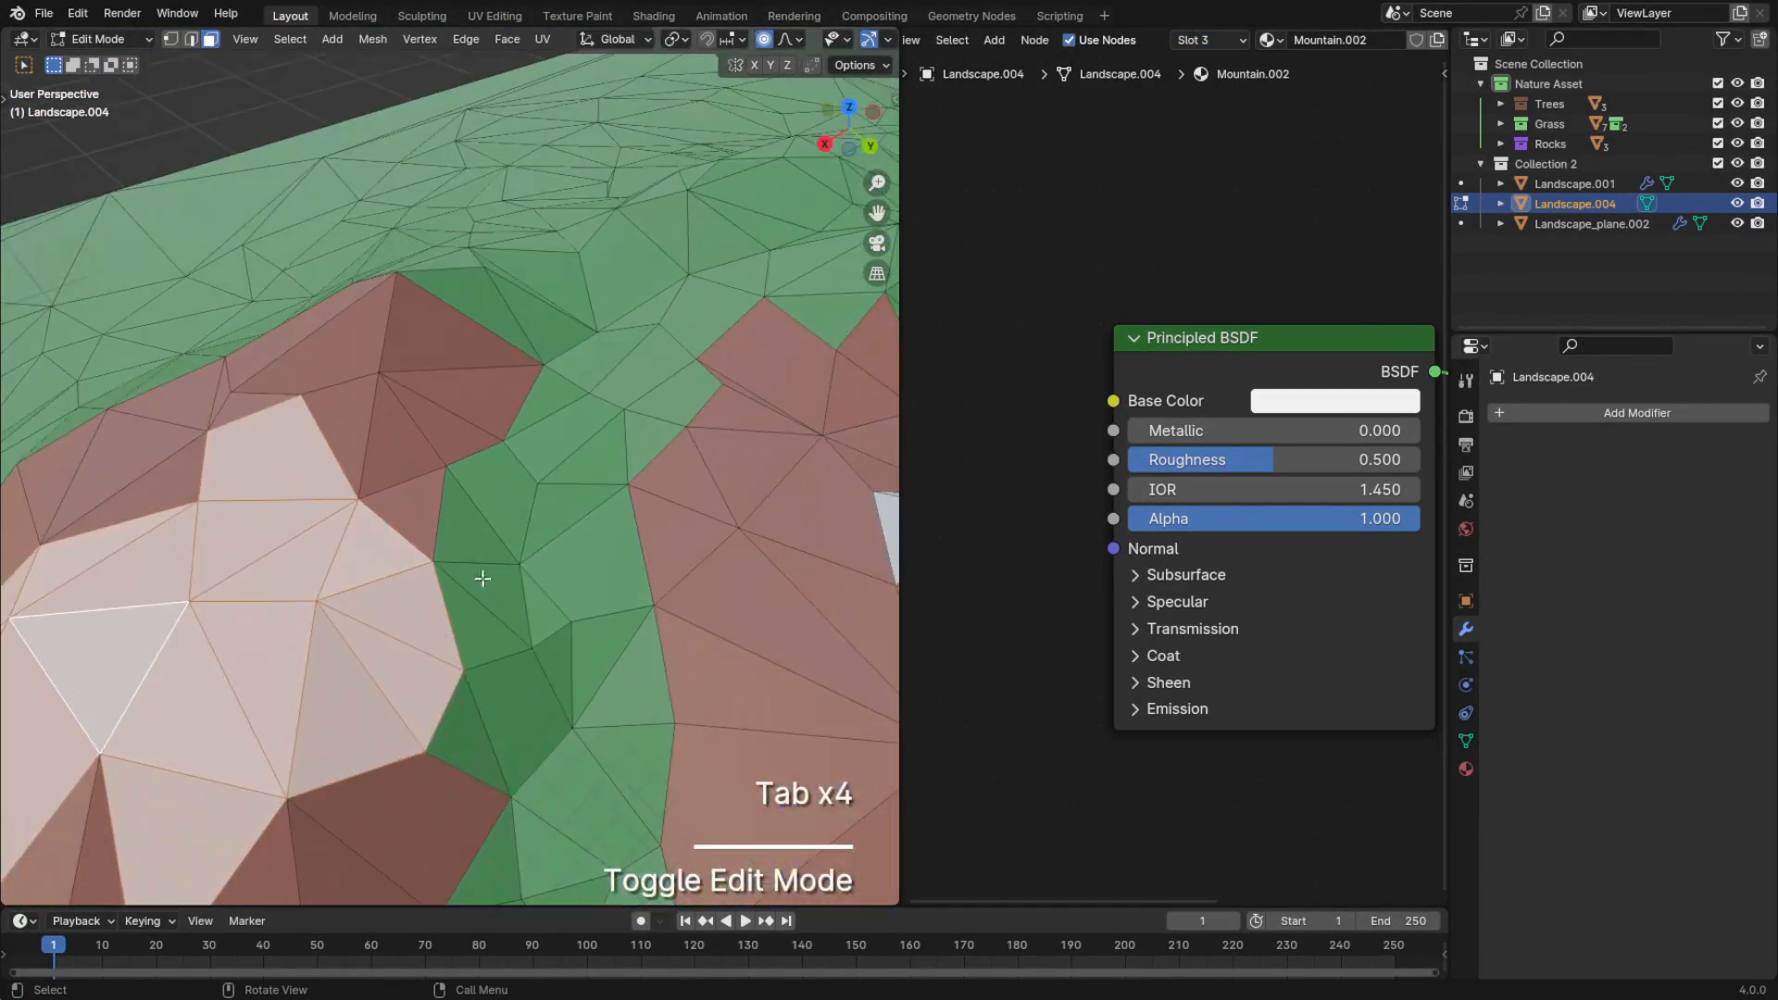
key("Tab")
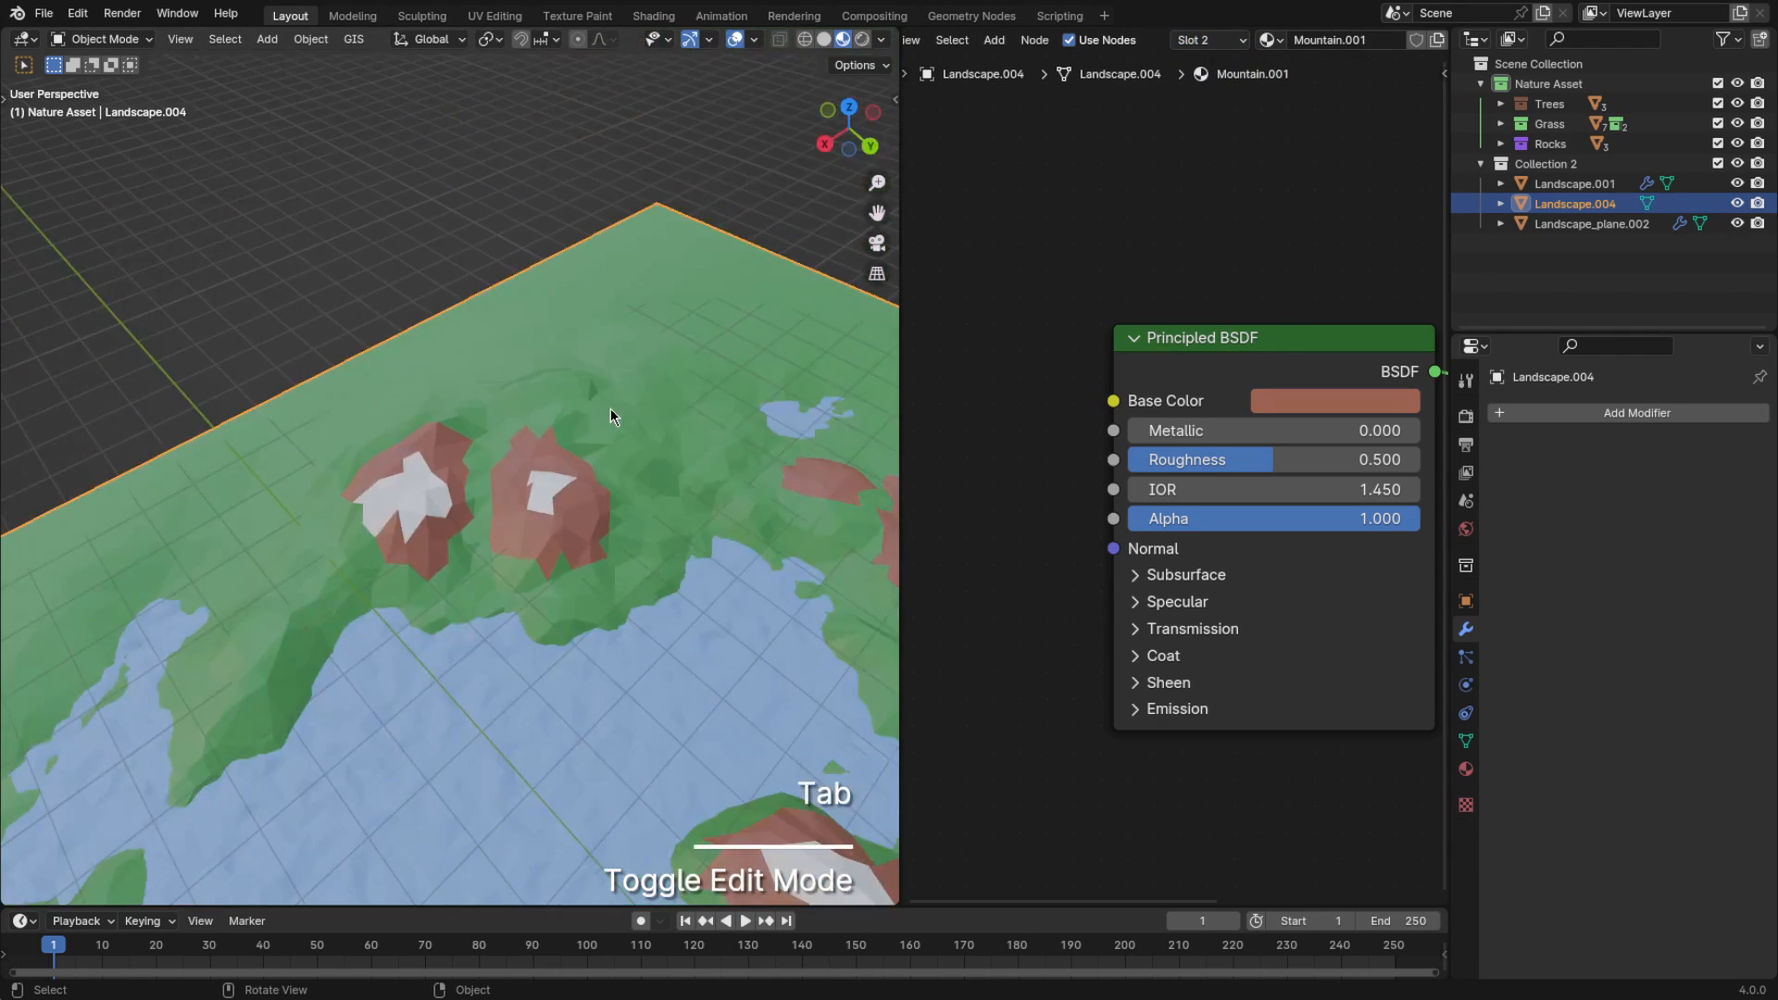
Slide a vertex along the snow edge of the two neighbouring hills to make the border more irregular
key("Tab")
key("g")
key("g")
key("Tab")
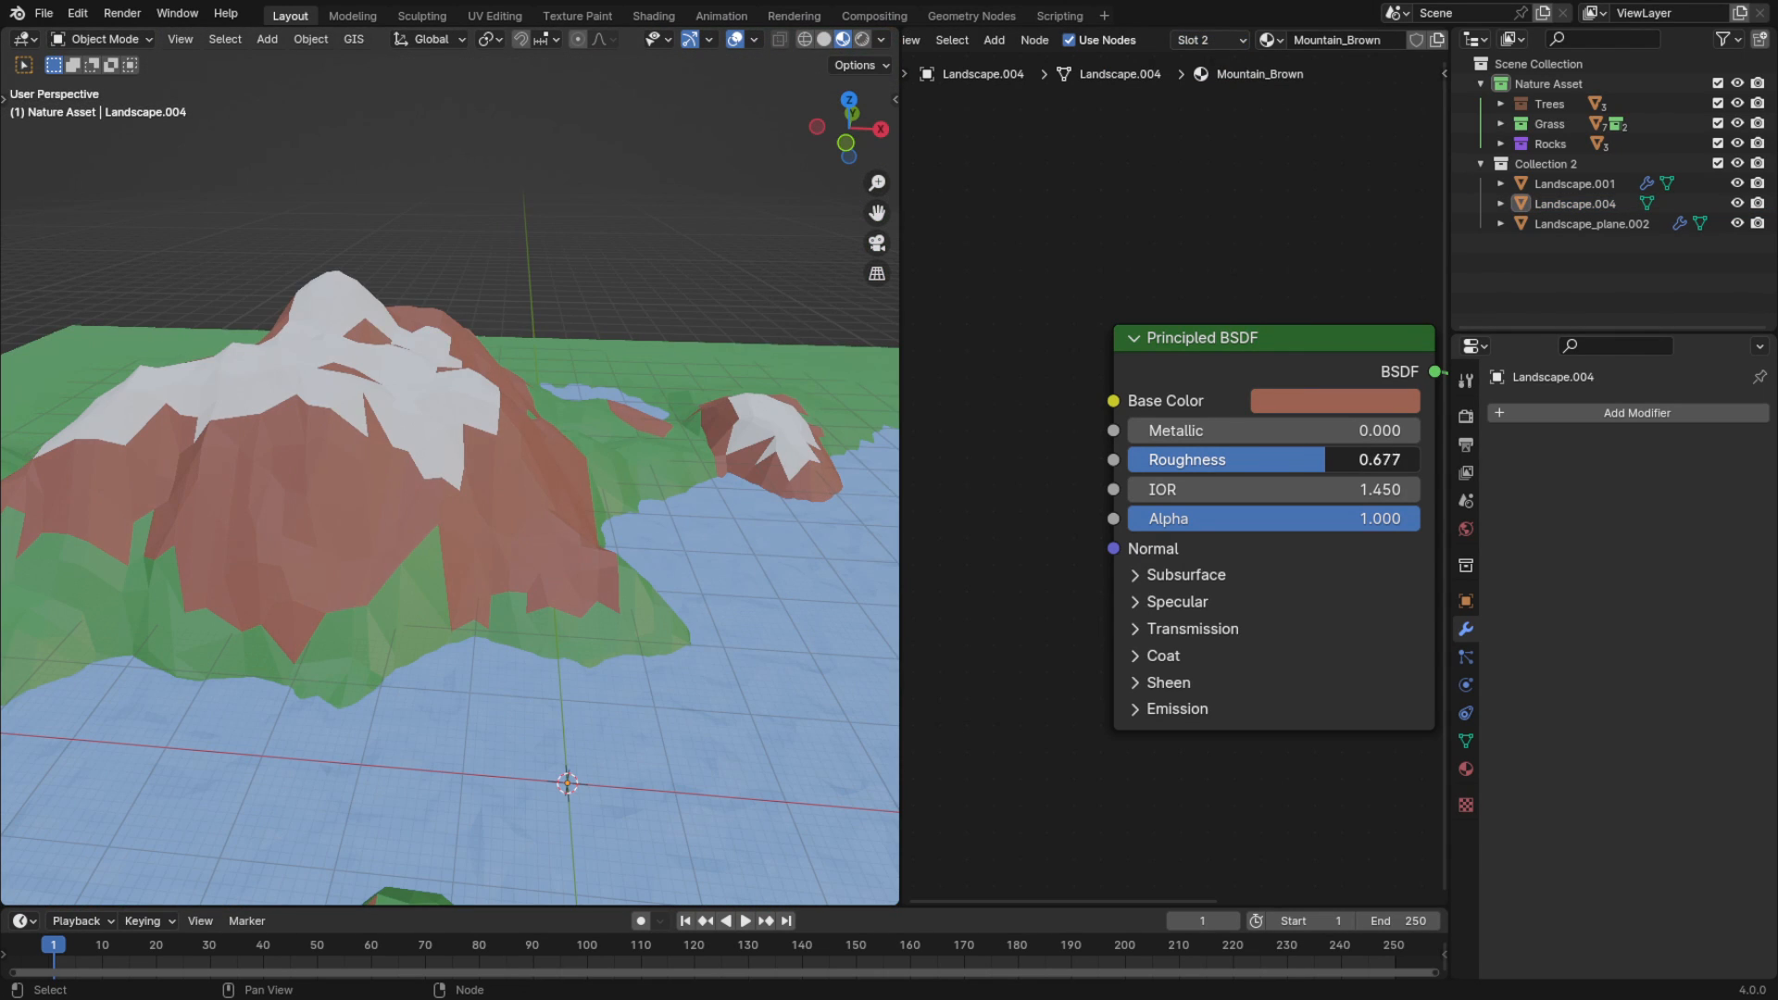
Select the landscape and frame it to examine the whole coloured terrain
mouse_move(439, 363)
middle_mouse_down()
mouse_move(506, 351)
mouse_move(418, 356)
middle_mouse_up()
left_click(454, 530)
key("KP_Decimal")
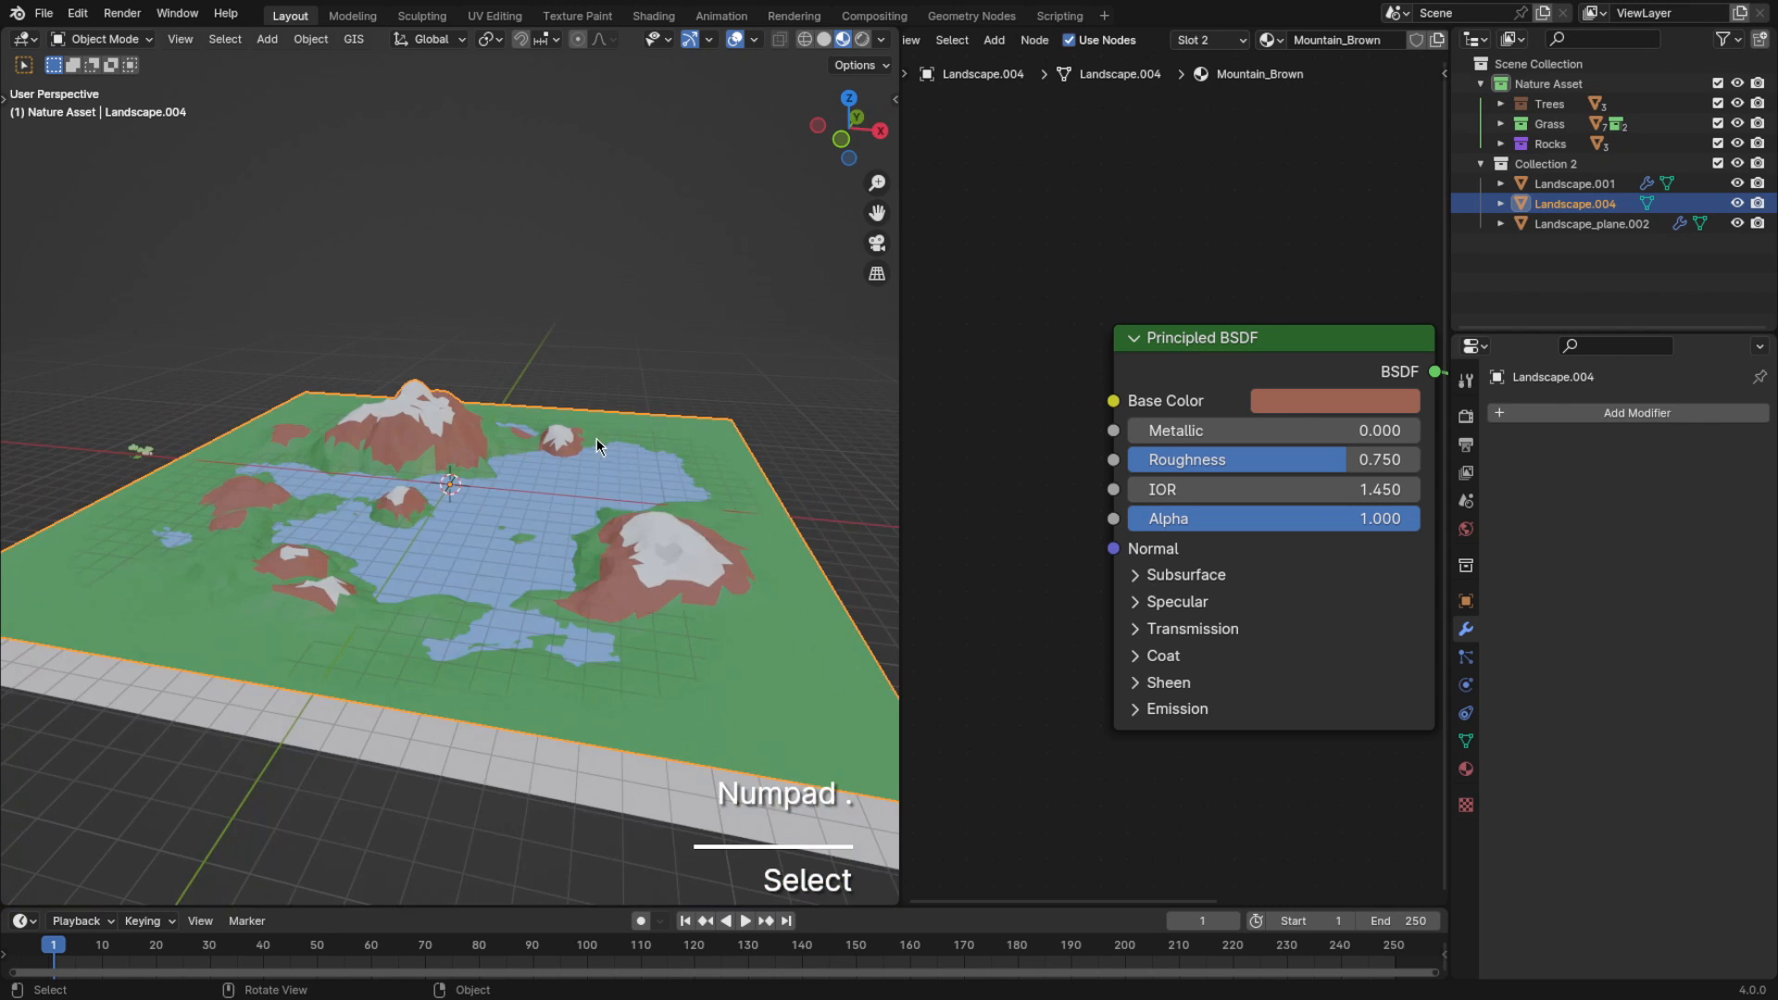
middle_click_drag(598, 441, 736, 456)
scroll(736, 458, "up", 6)
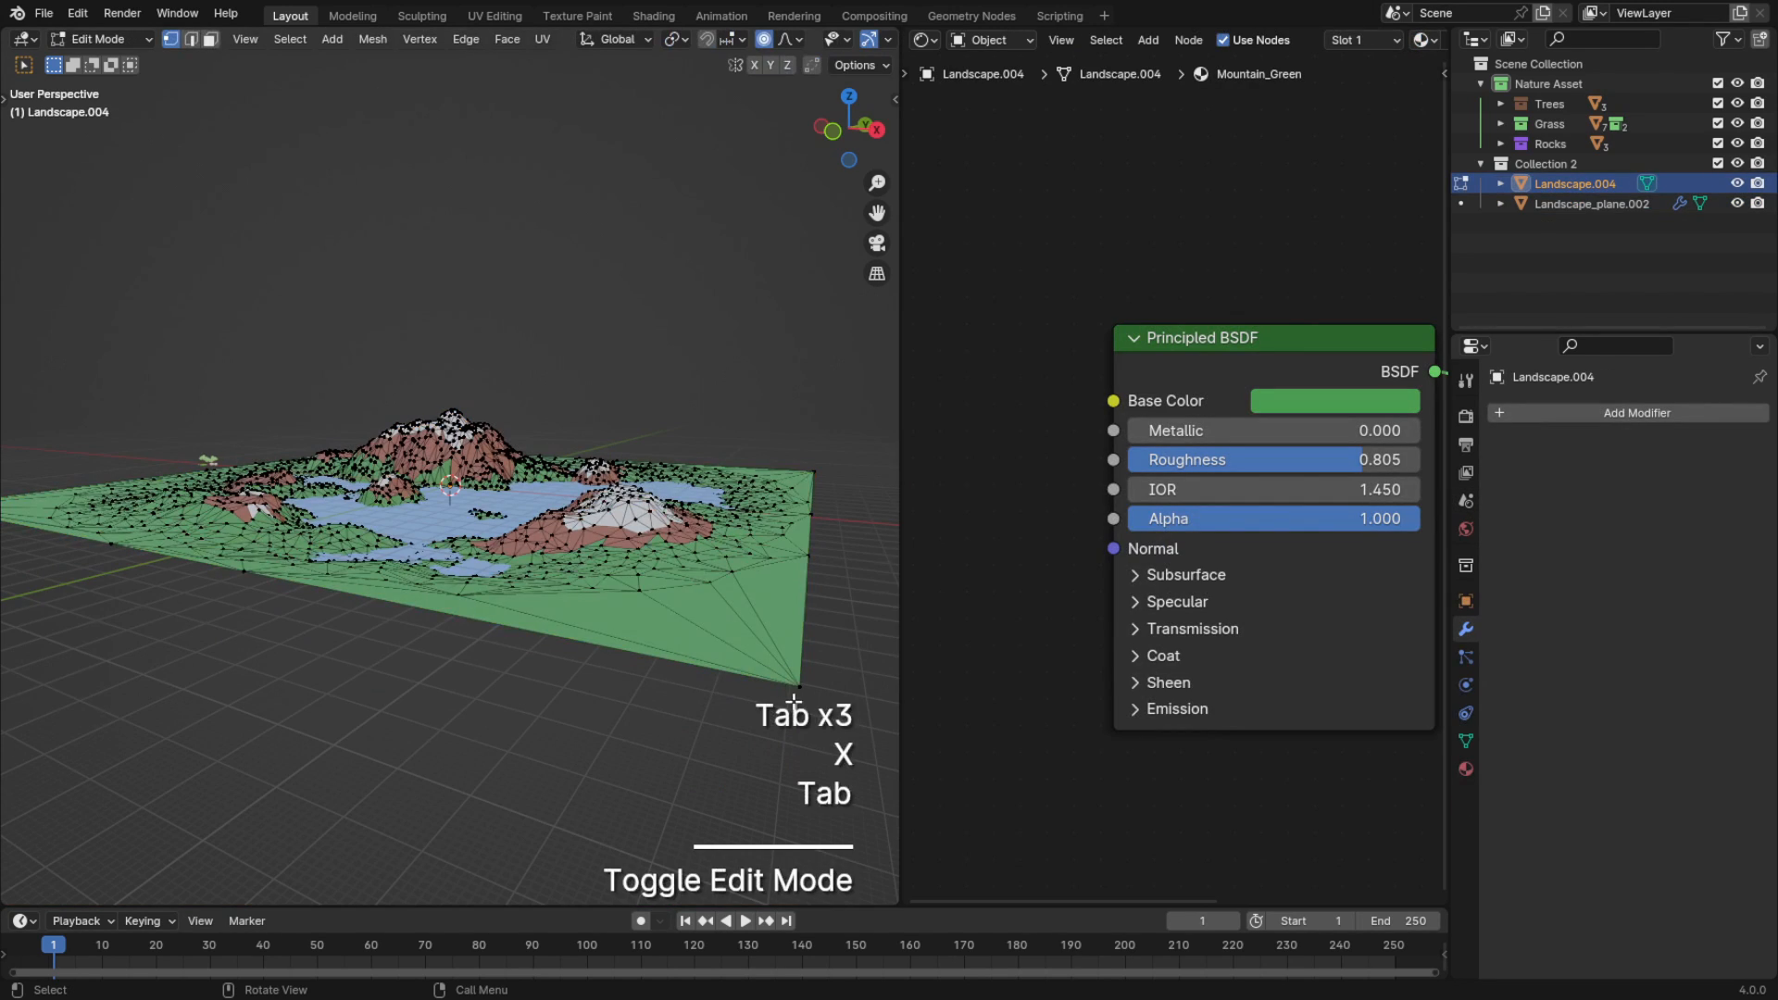
scroll(488, 572, "down", 3)
key("1")
left_click(488, 571)
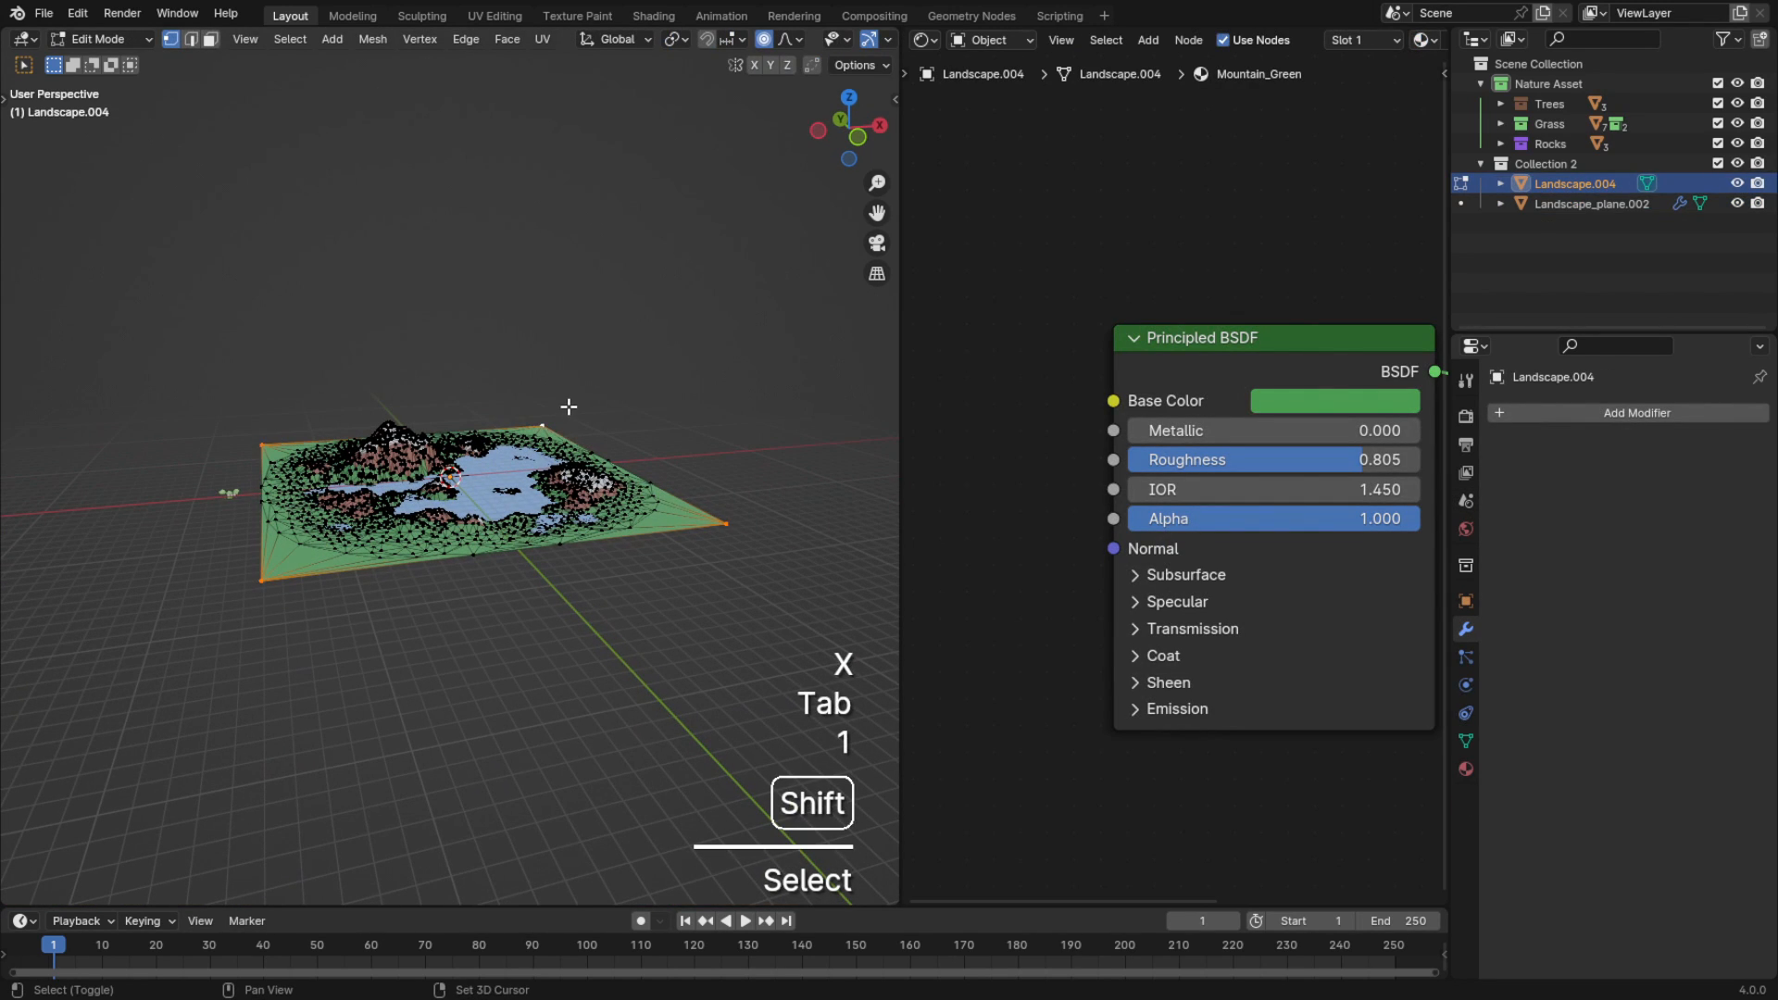
middle_click_drag(693, 447, 628, 474)
scroll(627, 474, "up", 1)
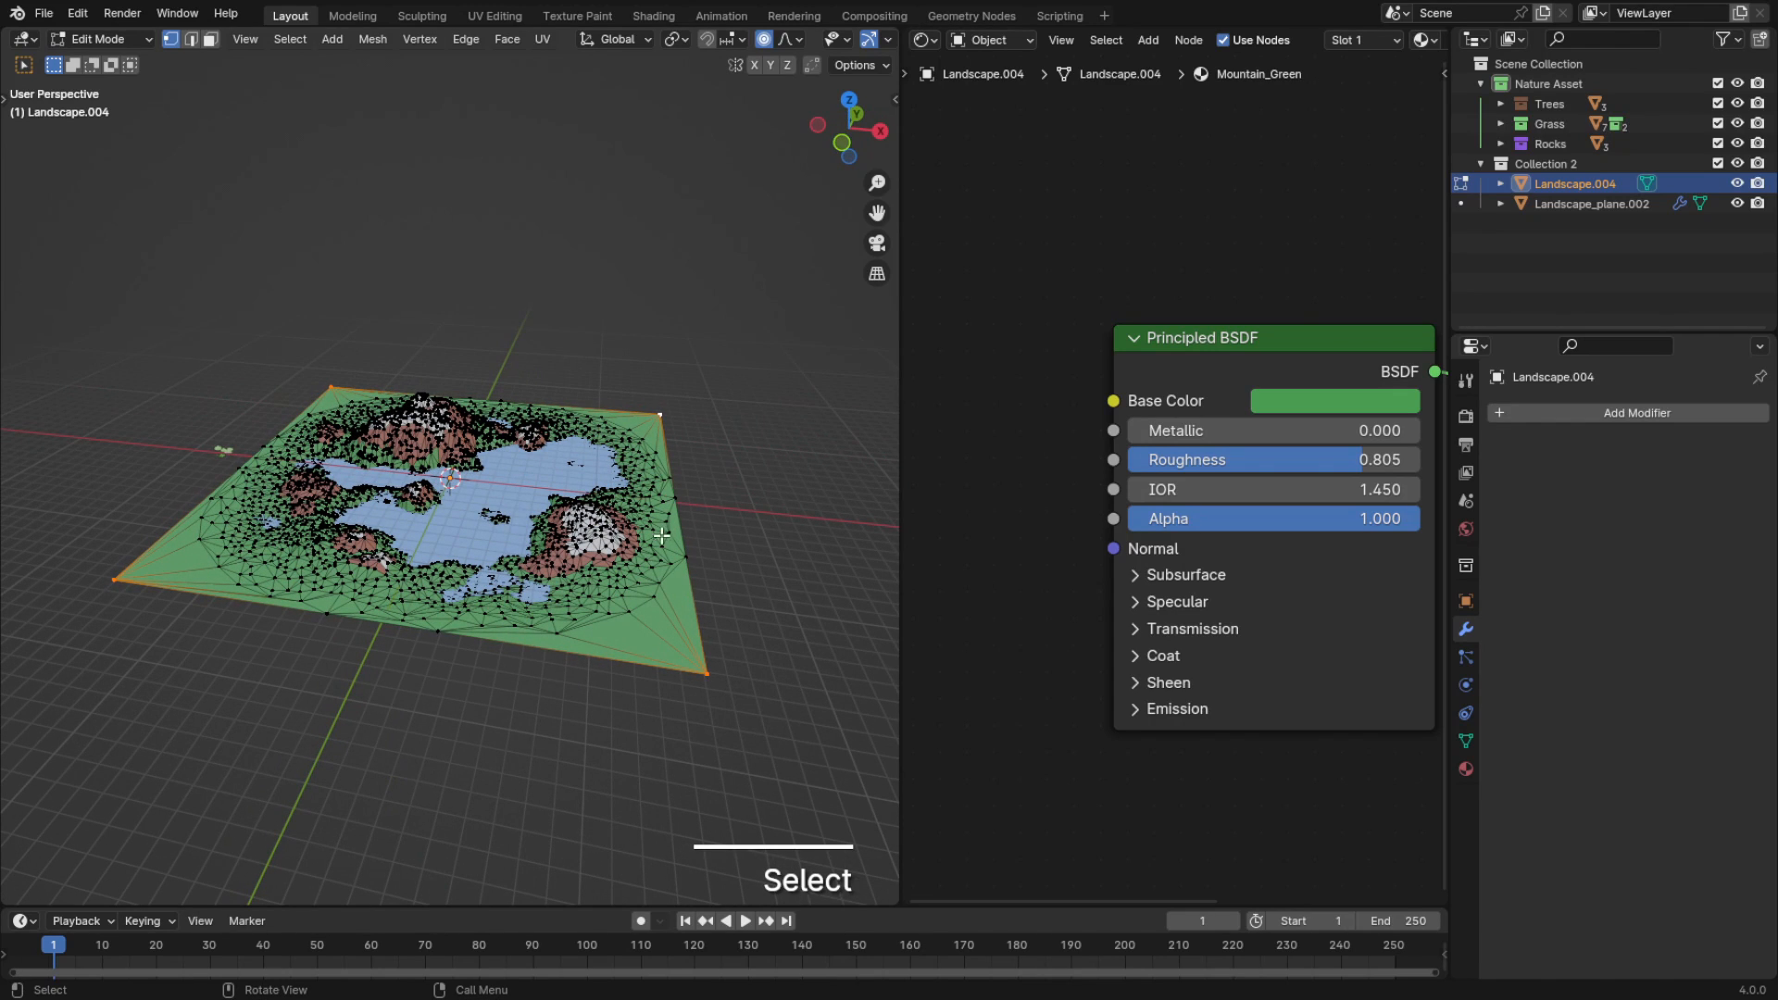
Loop-select the landscape's outer boundary edges, duplicate them in place and separate the copy into its own object
key("2")
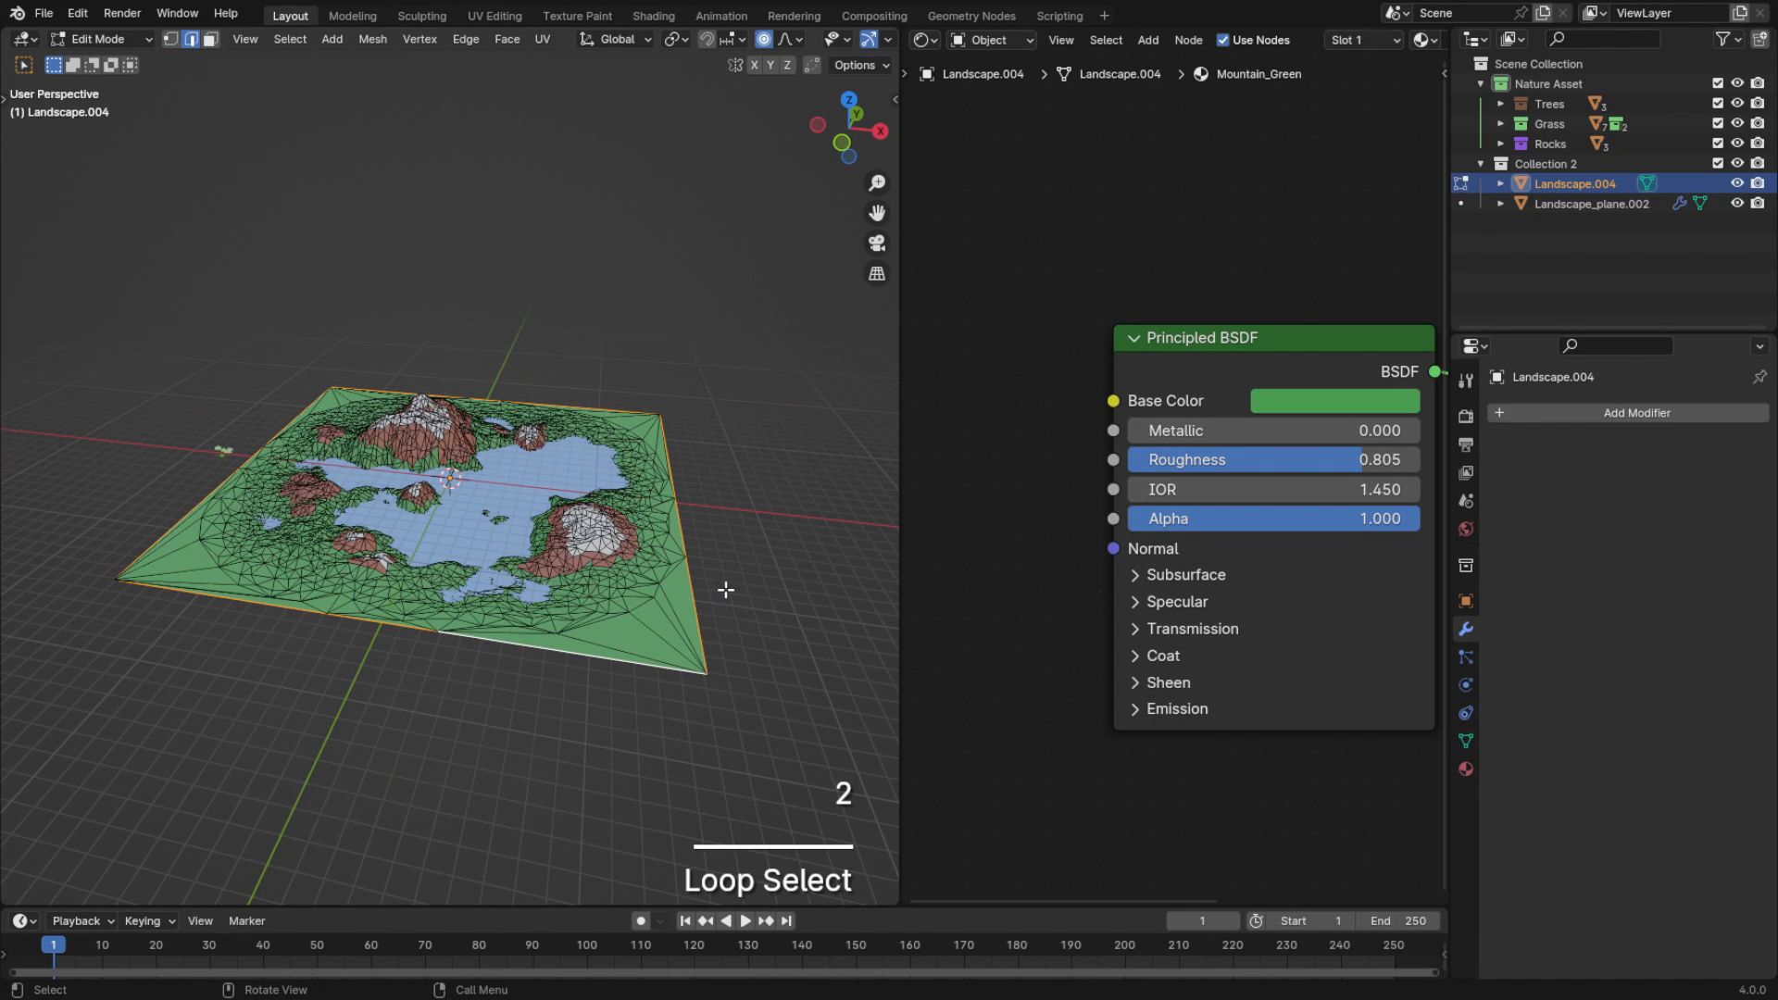
key("shift+d")
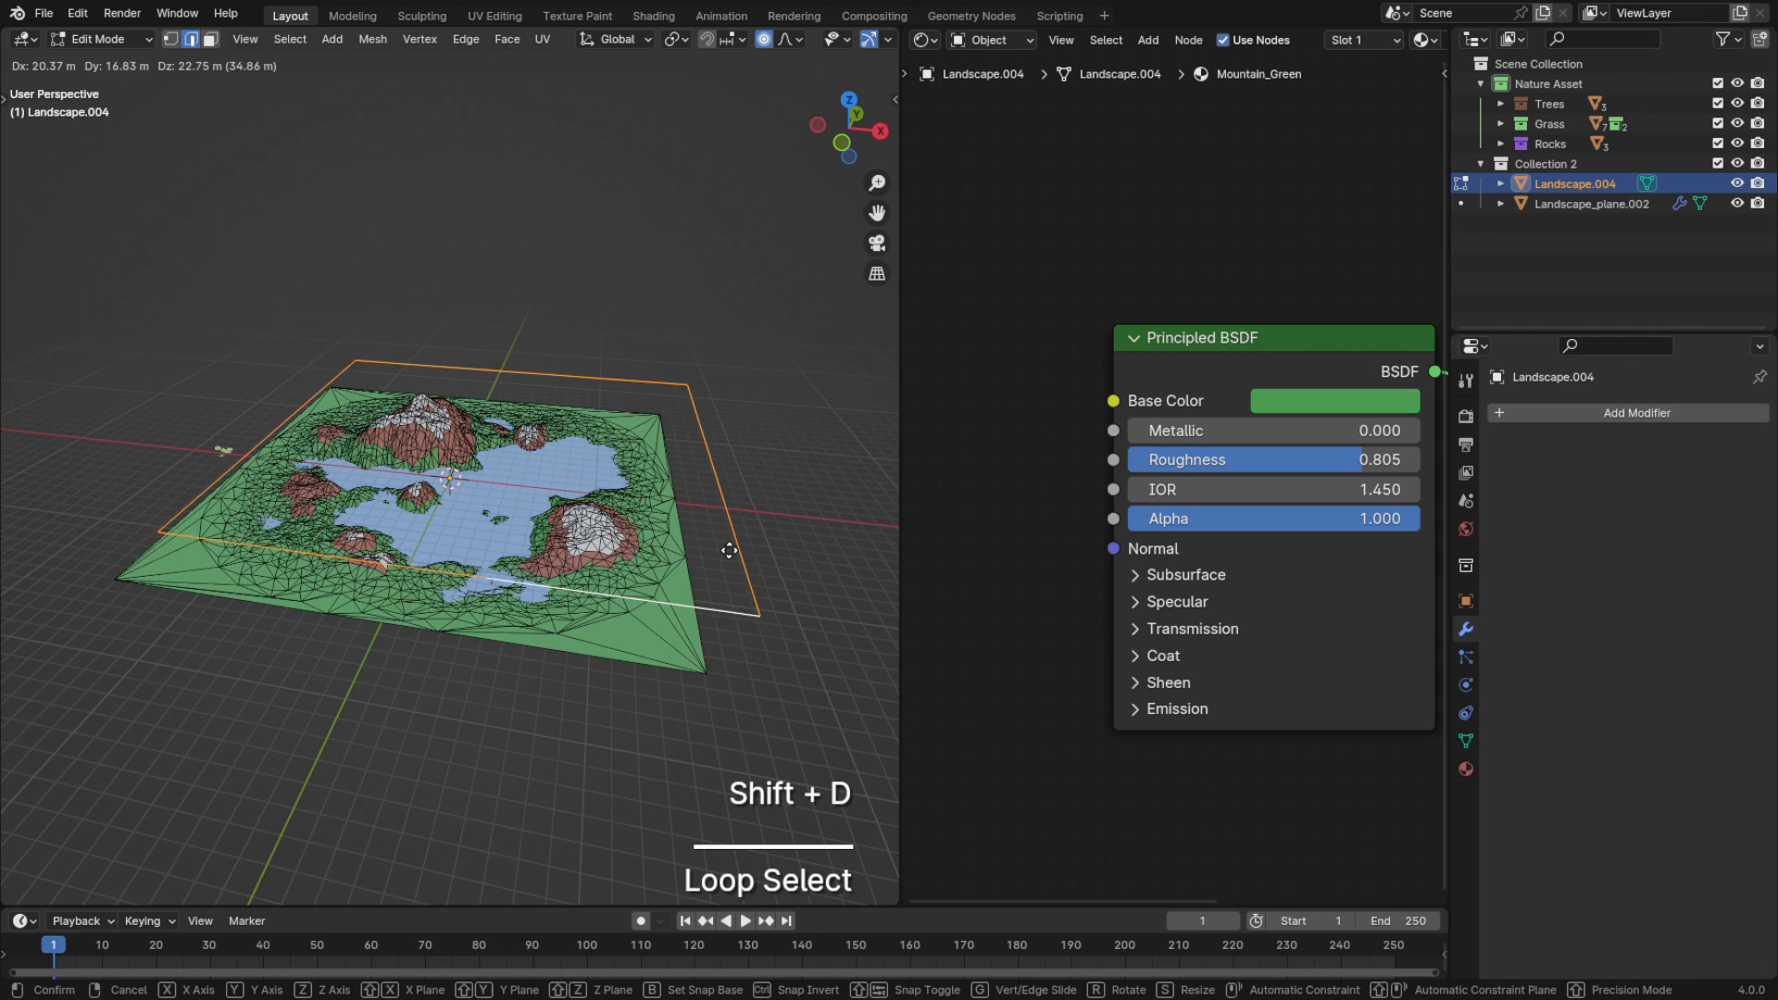
right_click(730, 550)
key("p")
left_click(723, 546)
Extrude all edges of the separated outline downward to form side walls beneath the landscape
key("Tab")
key("Tab")
key("Tab")
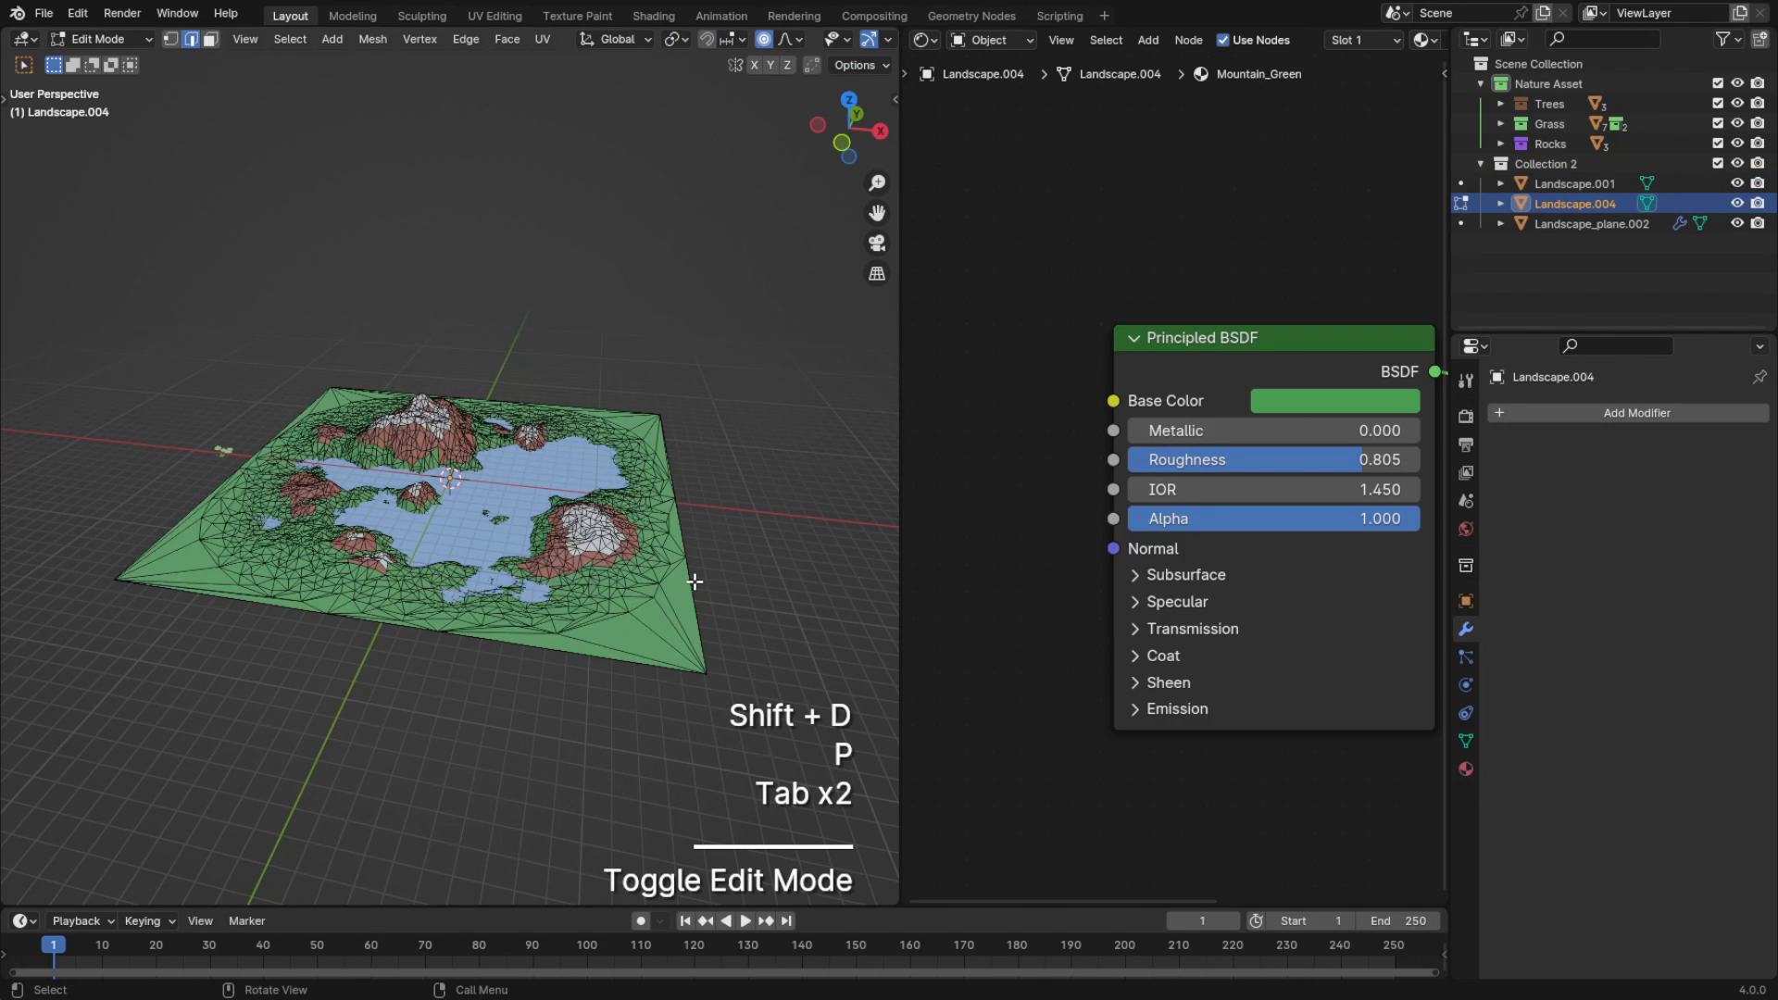
key("a")
key("e")
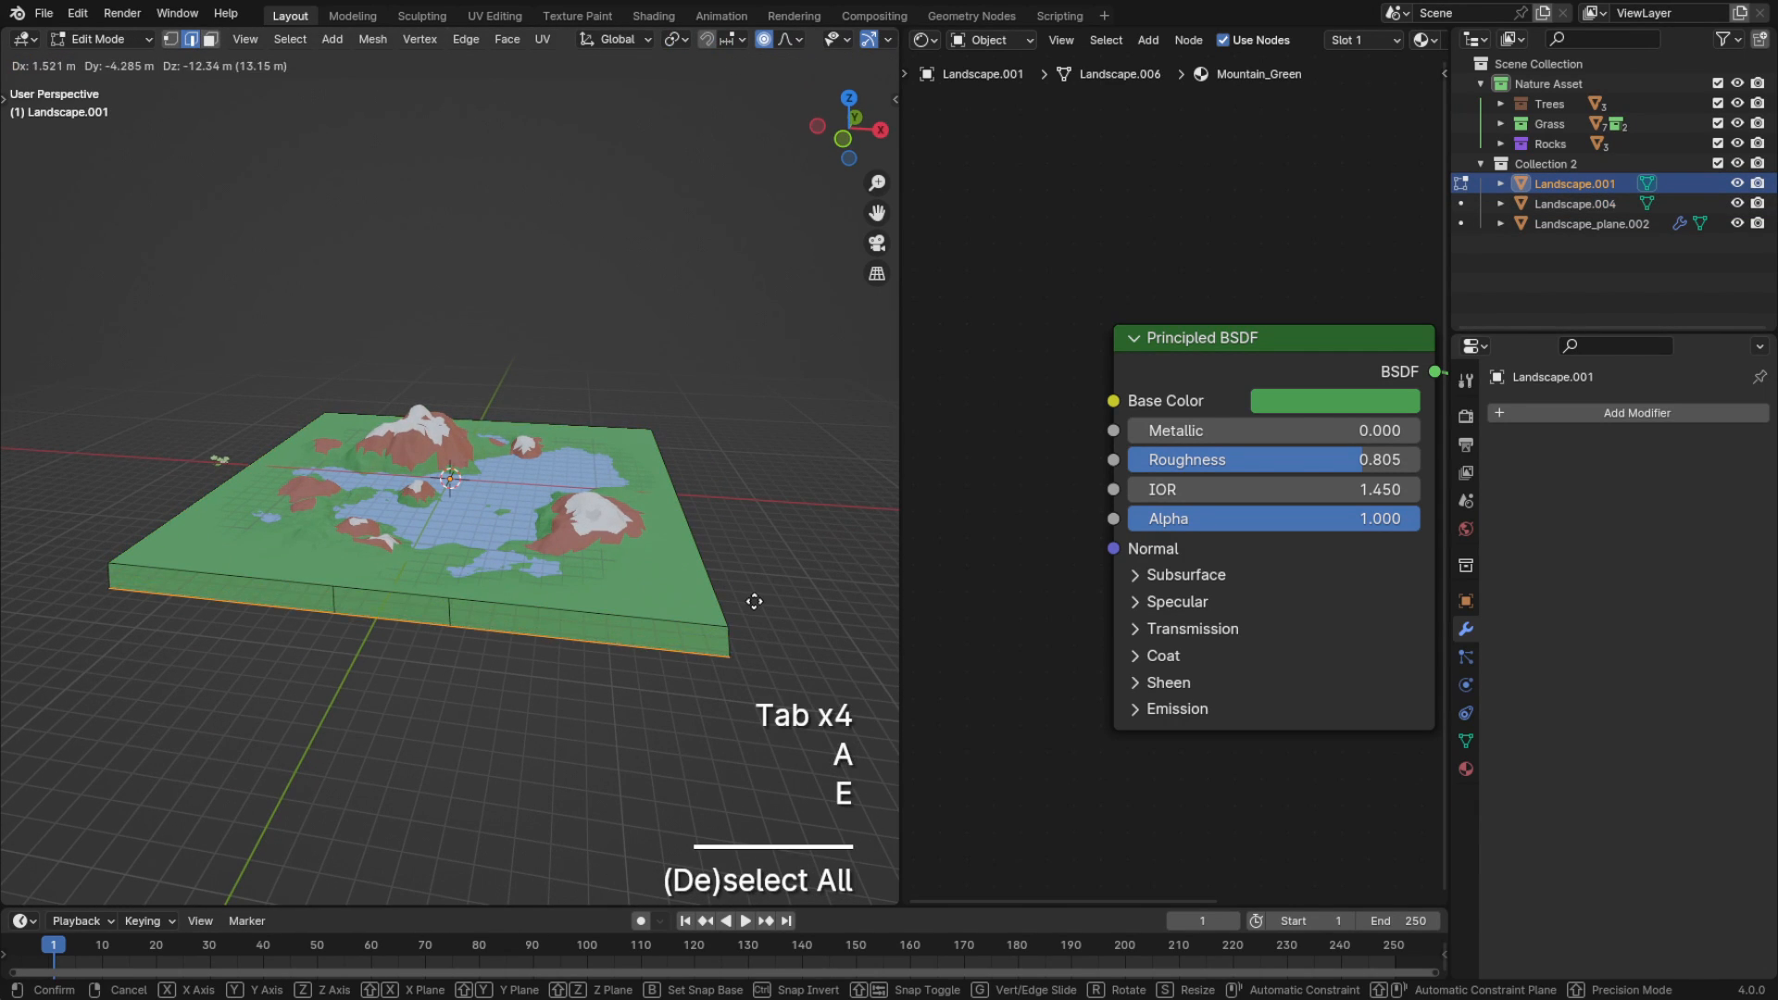
left_click(754, 611)
Fill the bottom outline of the walls with a face and move it along Z to adjust the block's thickness
key("f")
middle_click_drag(754, 615, 703, 598)
key("g")
key("z")
left_click(761, 523)
key("Tab")
scroll(752, 554, "down", 2)
scroll(739, 630, "up", 2)
Dissolve the extra vertical edges on all four side walls of the block
key("Tab")
key("2")
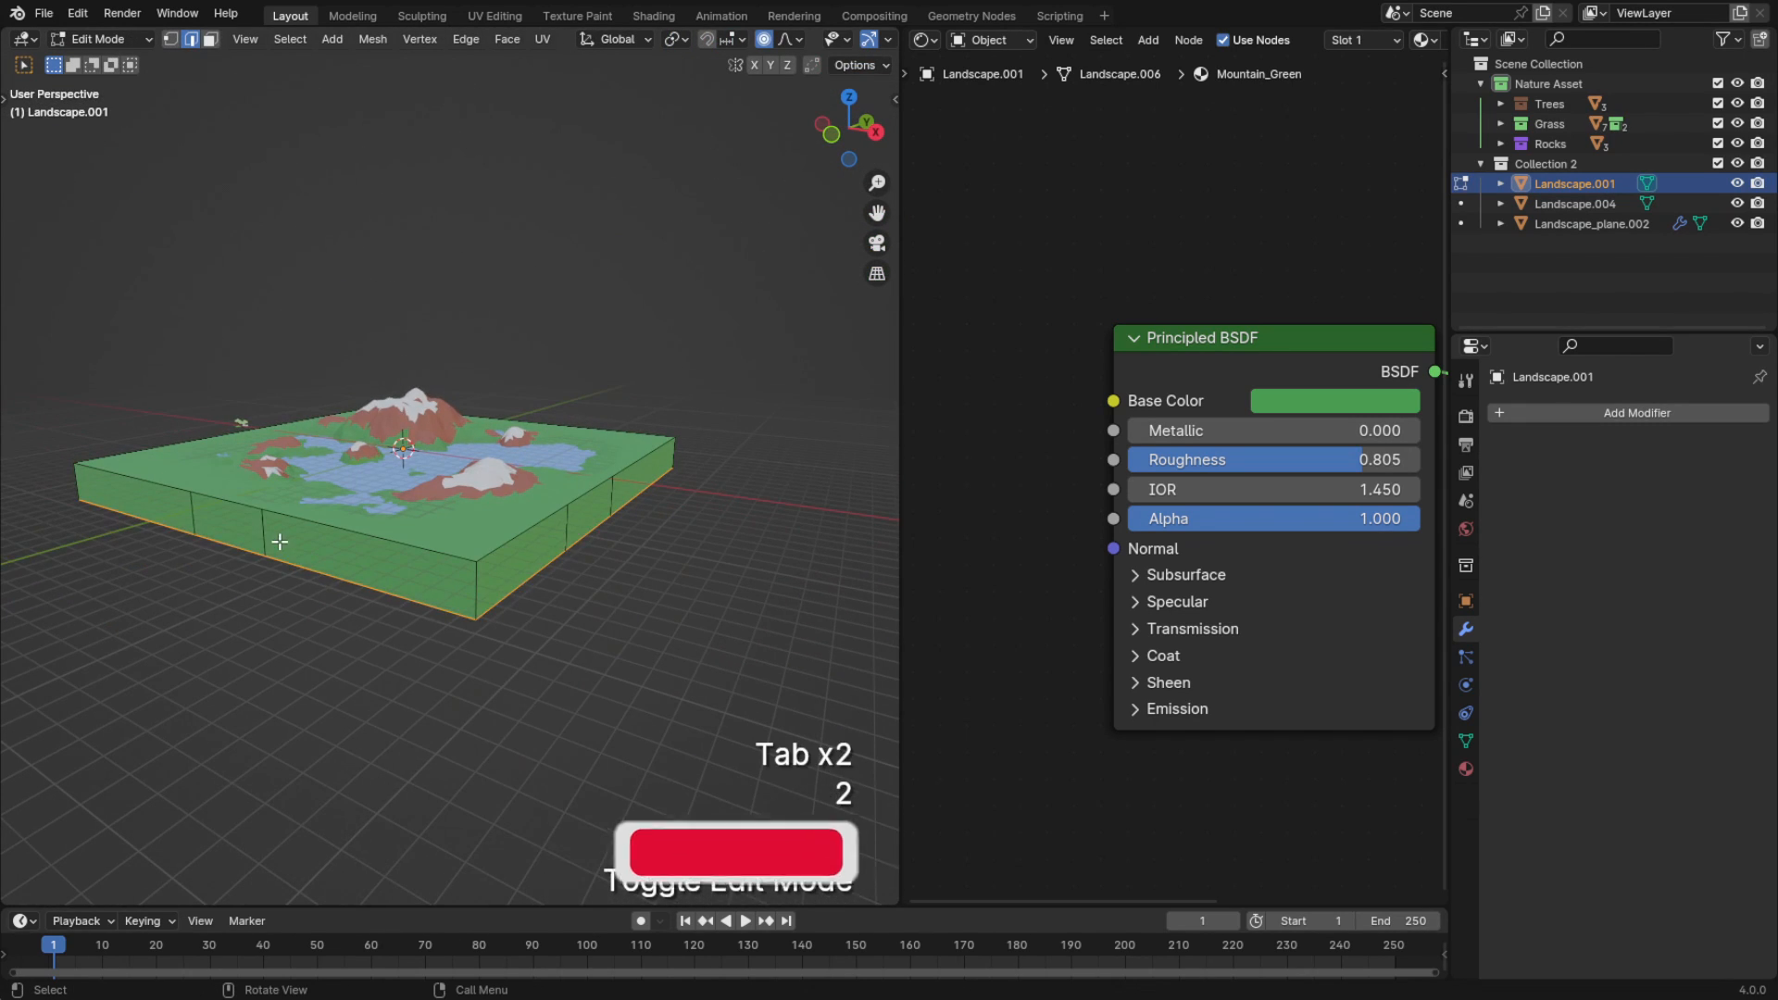
key("ctrl+x")
middle_click_drag(522, 625, 628, 608)
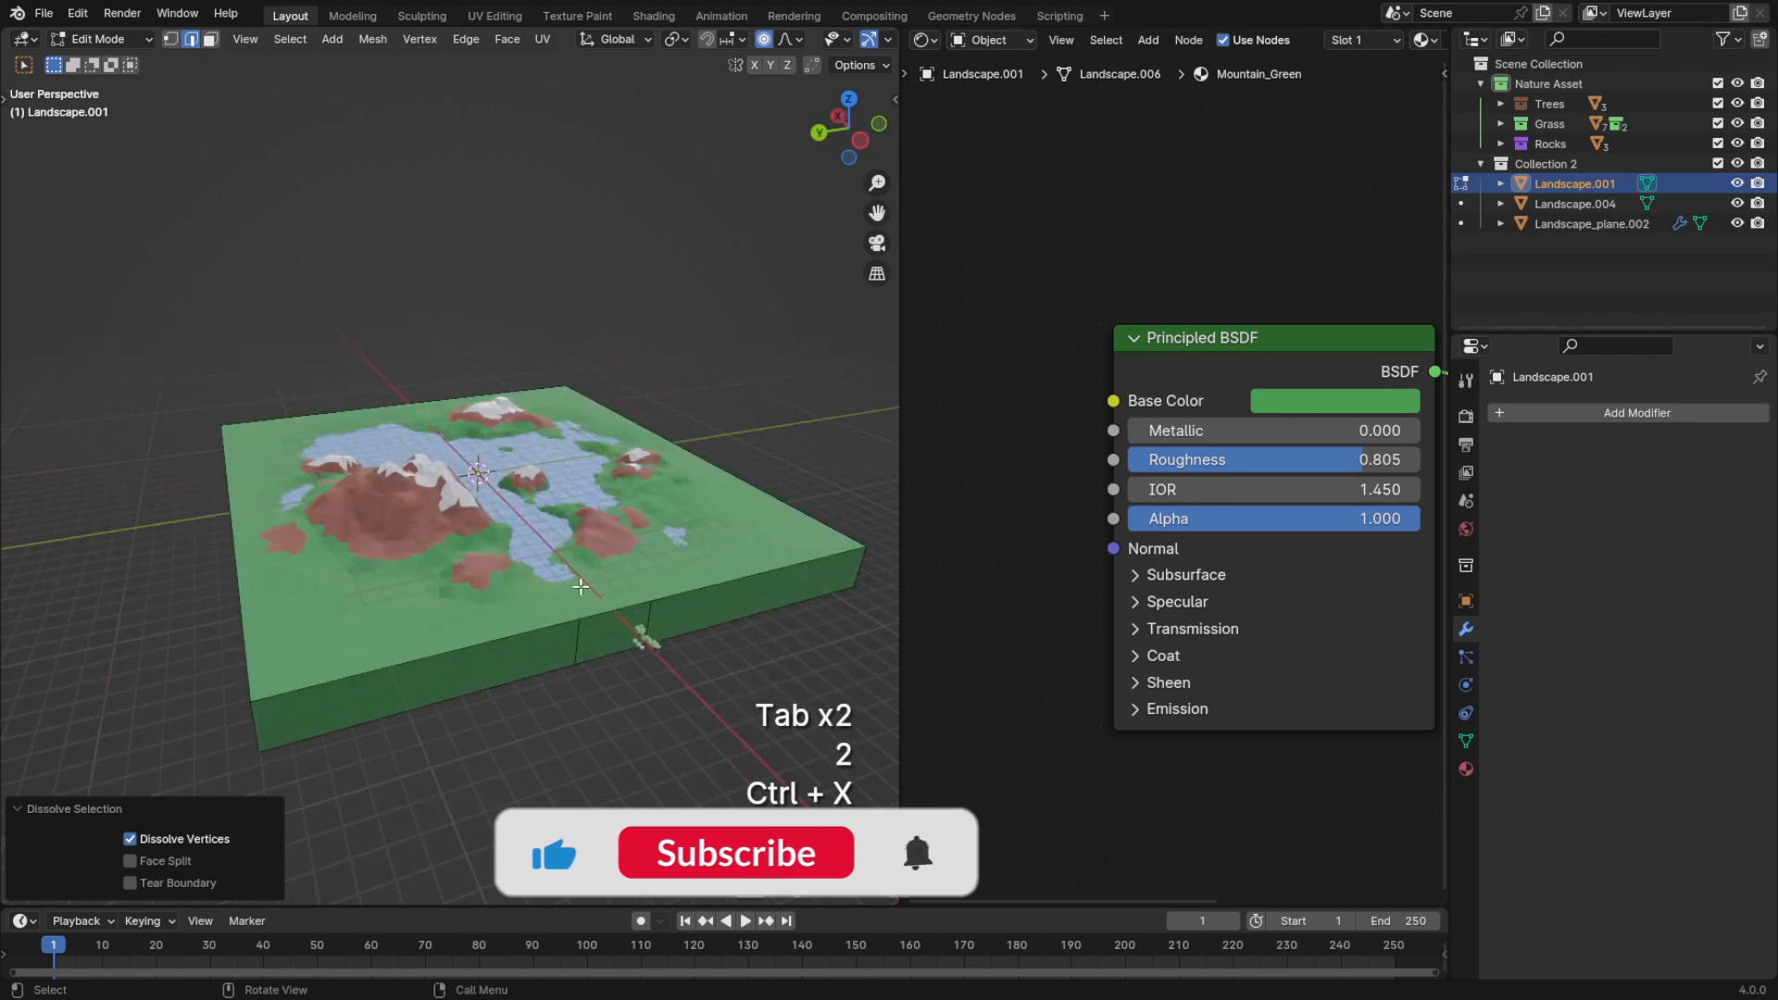
key("ctrl+x")
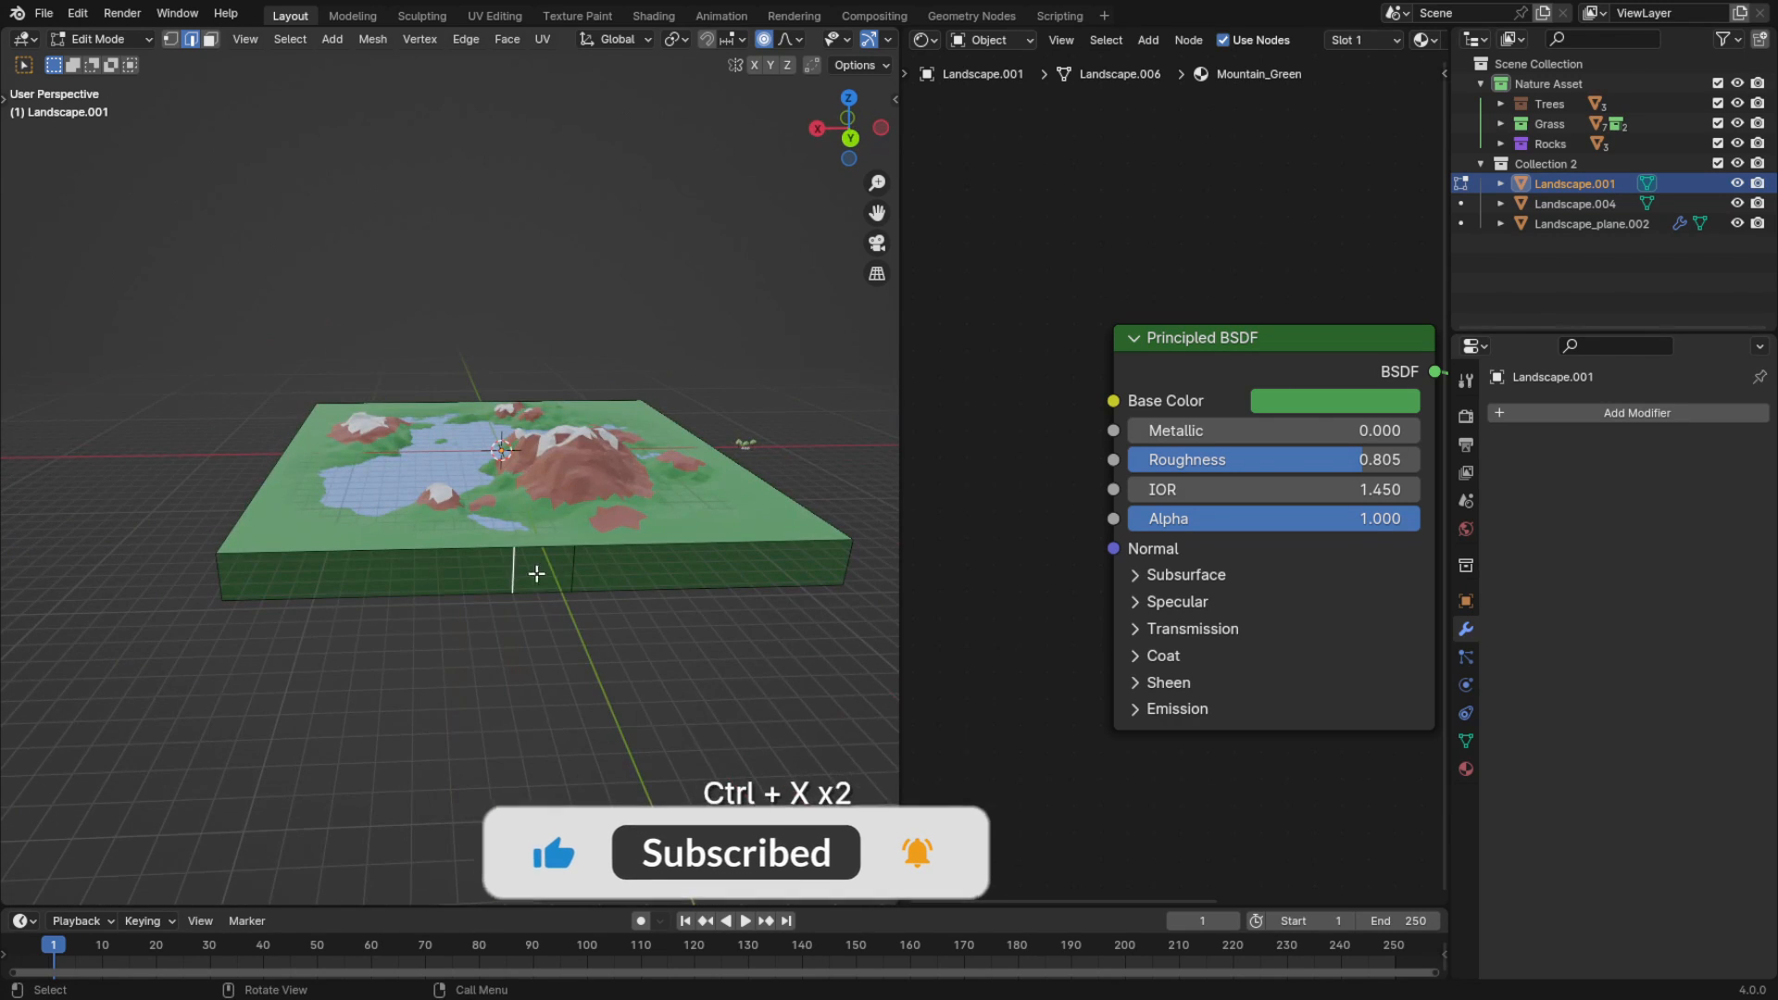
key("ctrl+x")
mouse_move(425, 572)
middle_mouse_down()
mouse_move(352, 556)
mouse_move(441, 547)
mouse_move(434, 579)
middle_mouse_up()
left_click(264, 528, "shift")
key("ctrl+x")
key("Tab")
key("Tab")
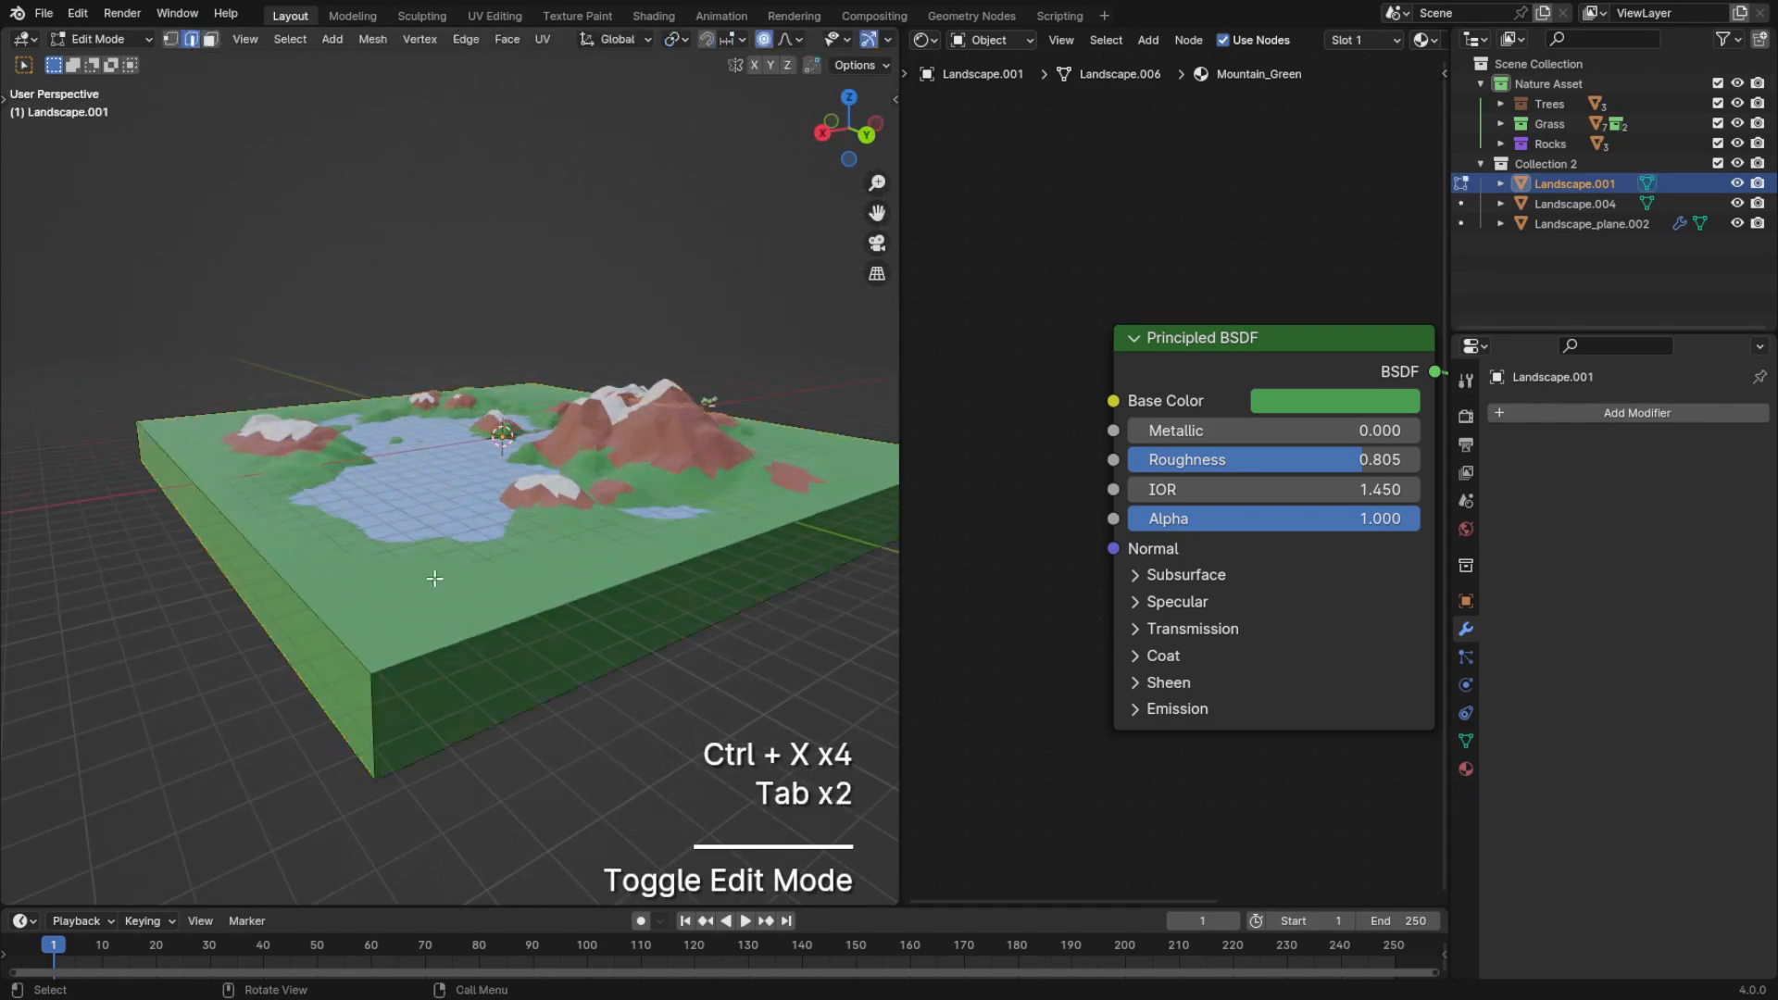
Select all of the base block's faces and assign them to the Mountain_Brown material
key("a")
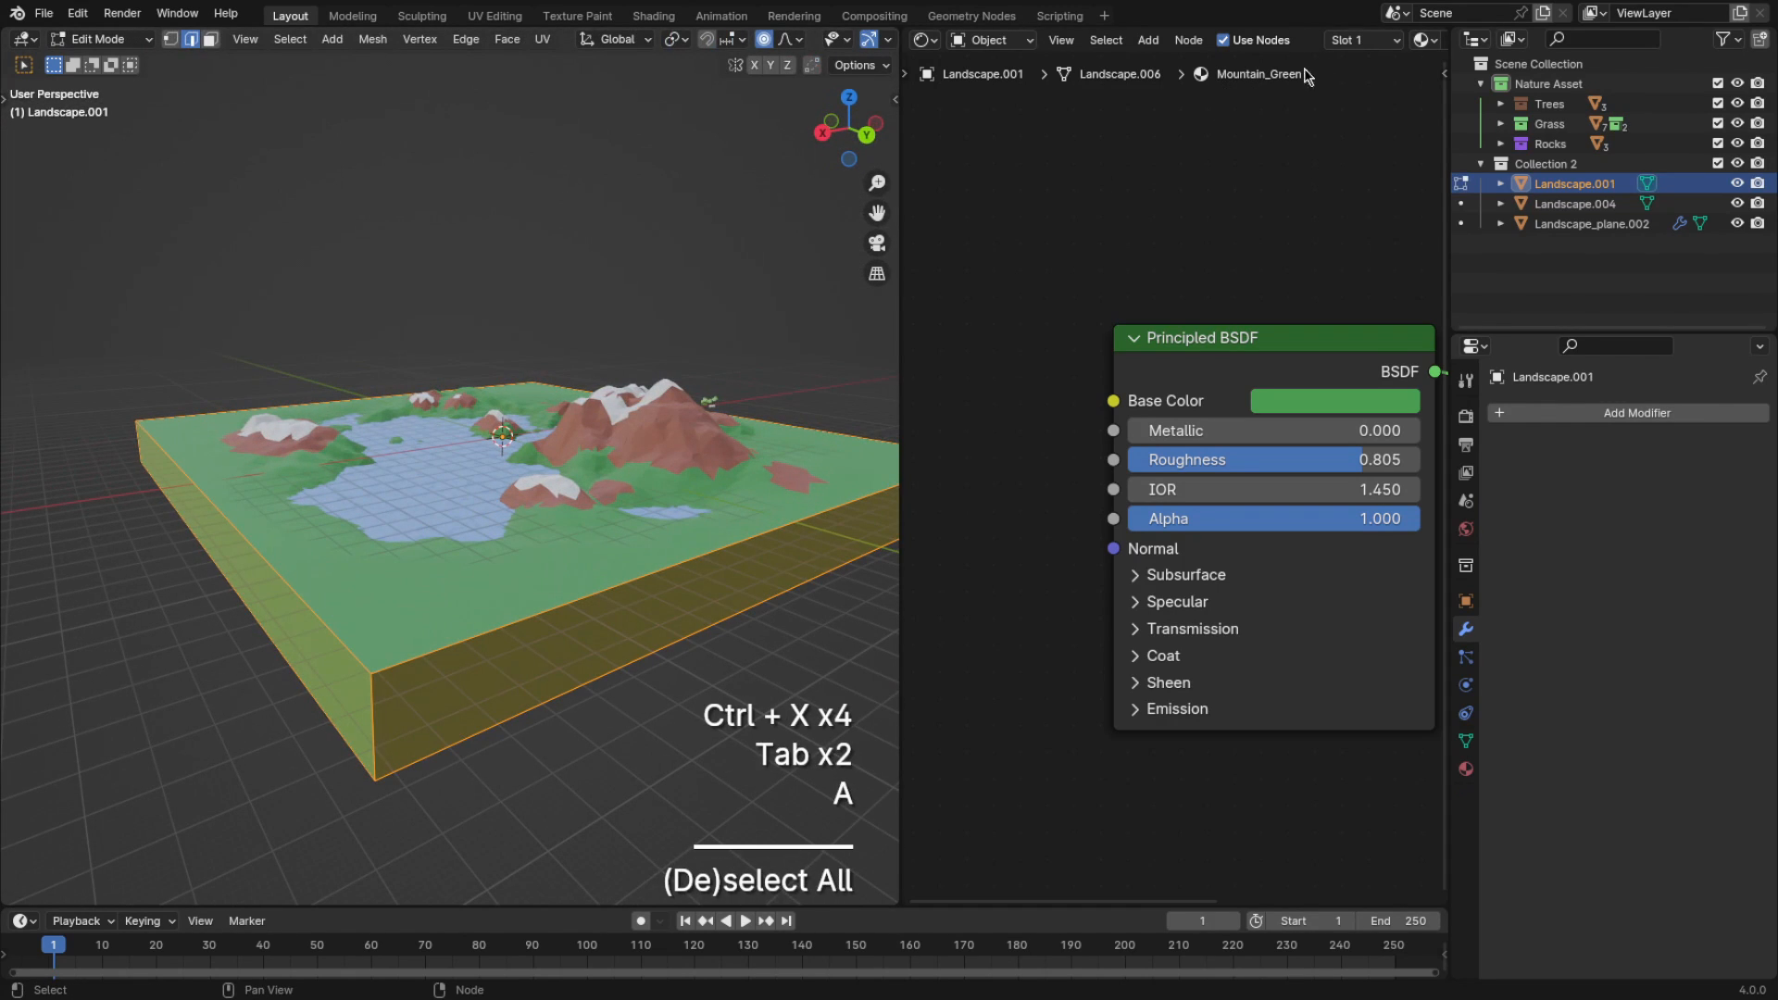
left_click(1366, 40)
left_click(1292, 96)
left_click(1282, 207)
key("Tab")
left_click(755, 201)
Add a horizontal loop cut around the block's side walls and slide it close to the upper edge
scroll(752, 217, "down", 5)
middle_click_drag(749, 269, 393, 340)
scroll(522, 301, "up", 5)
key("Tab")
key("ctrl+r")
left_click(535, 622)
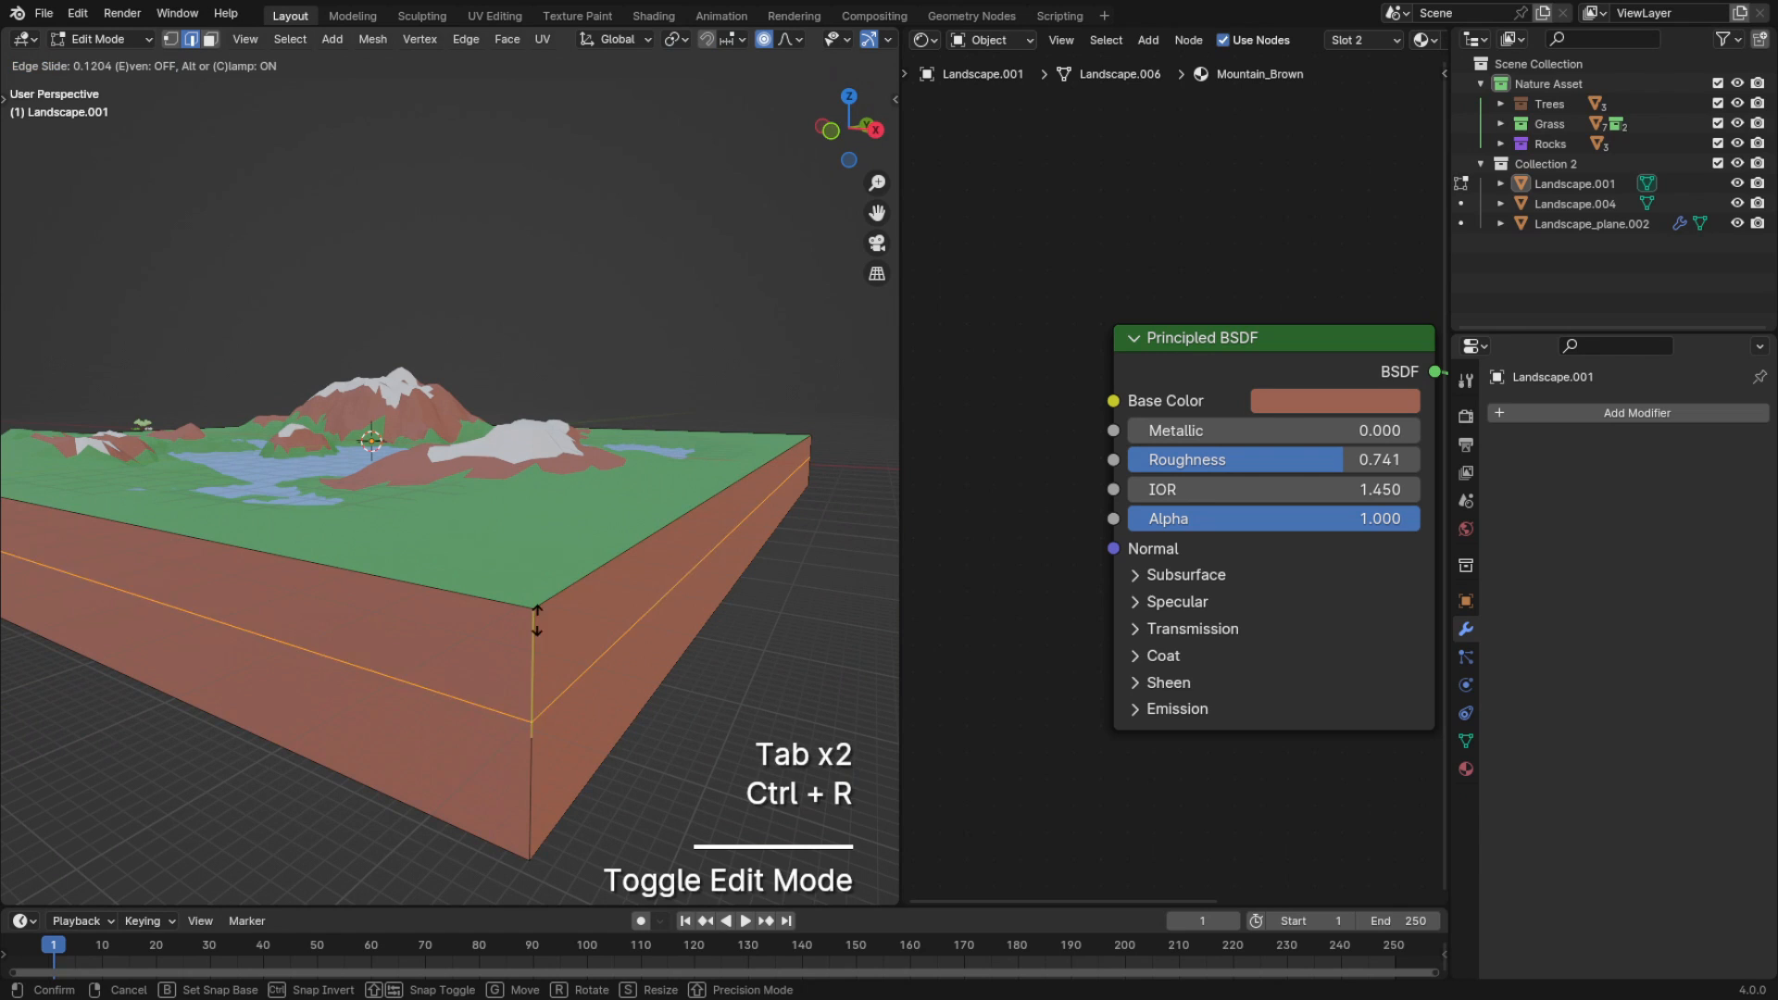
left_click(583, 535)
Select the narrow face band around the block's upper rim and assign it to Mountain_Green
key("3")
left_click(528, 615, "alt")
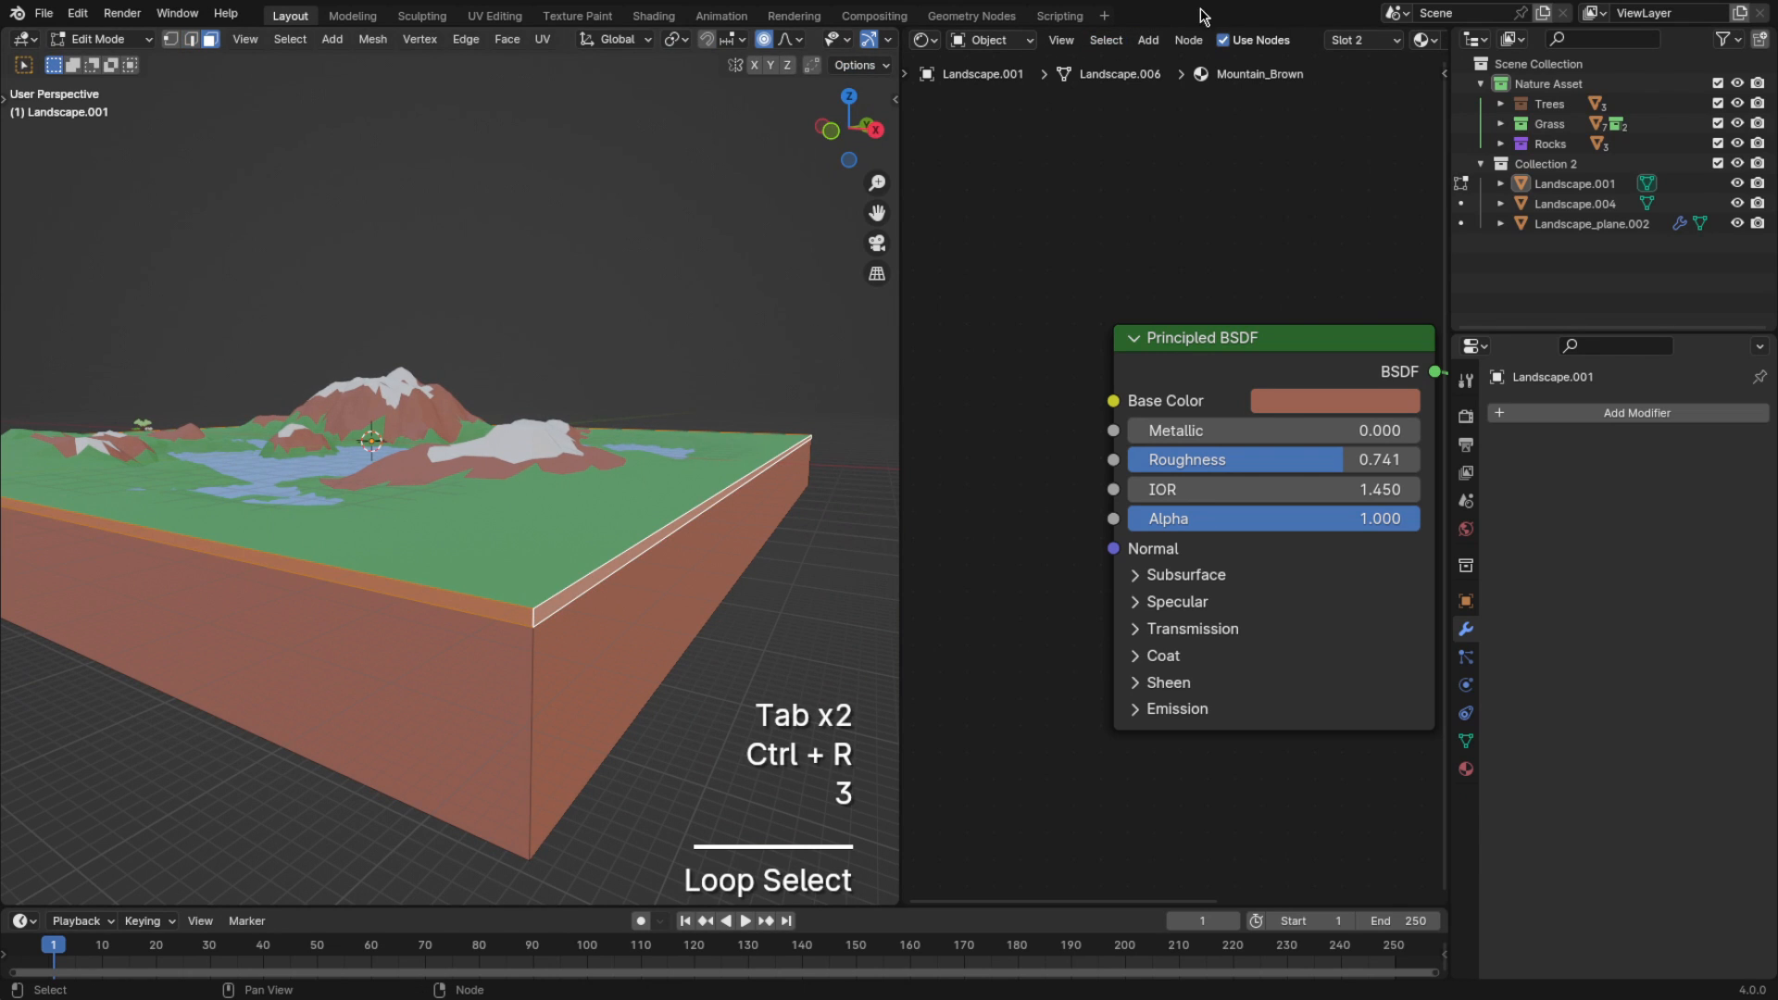
left_click(1335, 42)
left_click(1315, 83)
left_click(1282, 204)
key("Tab")
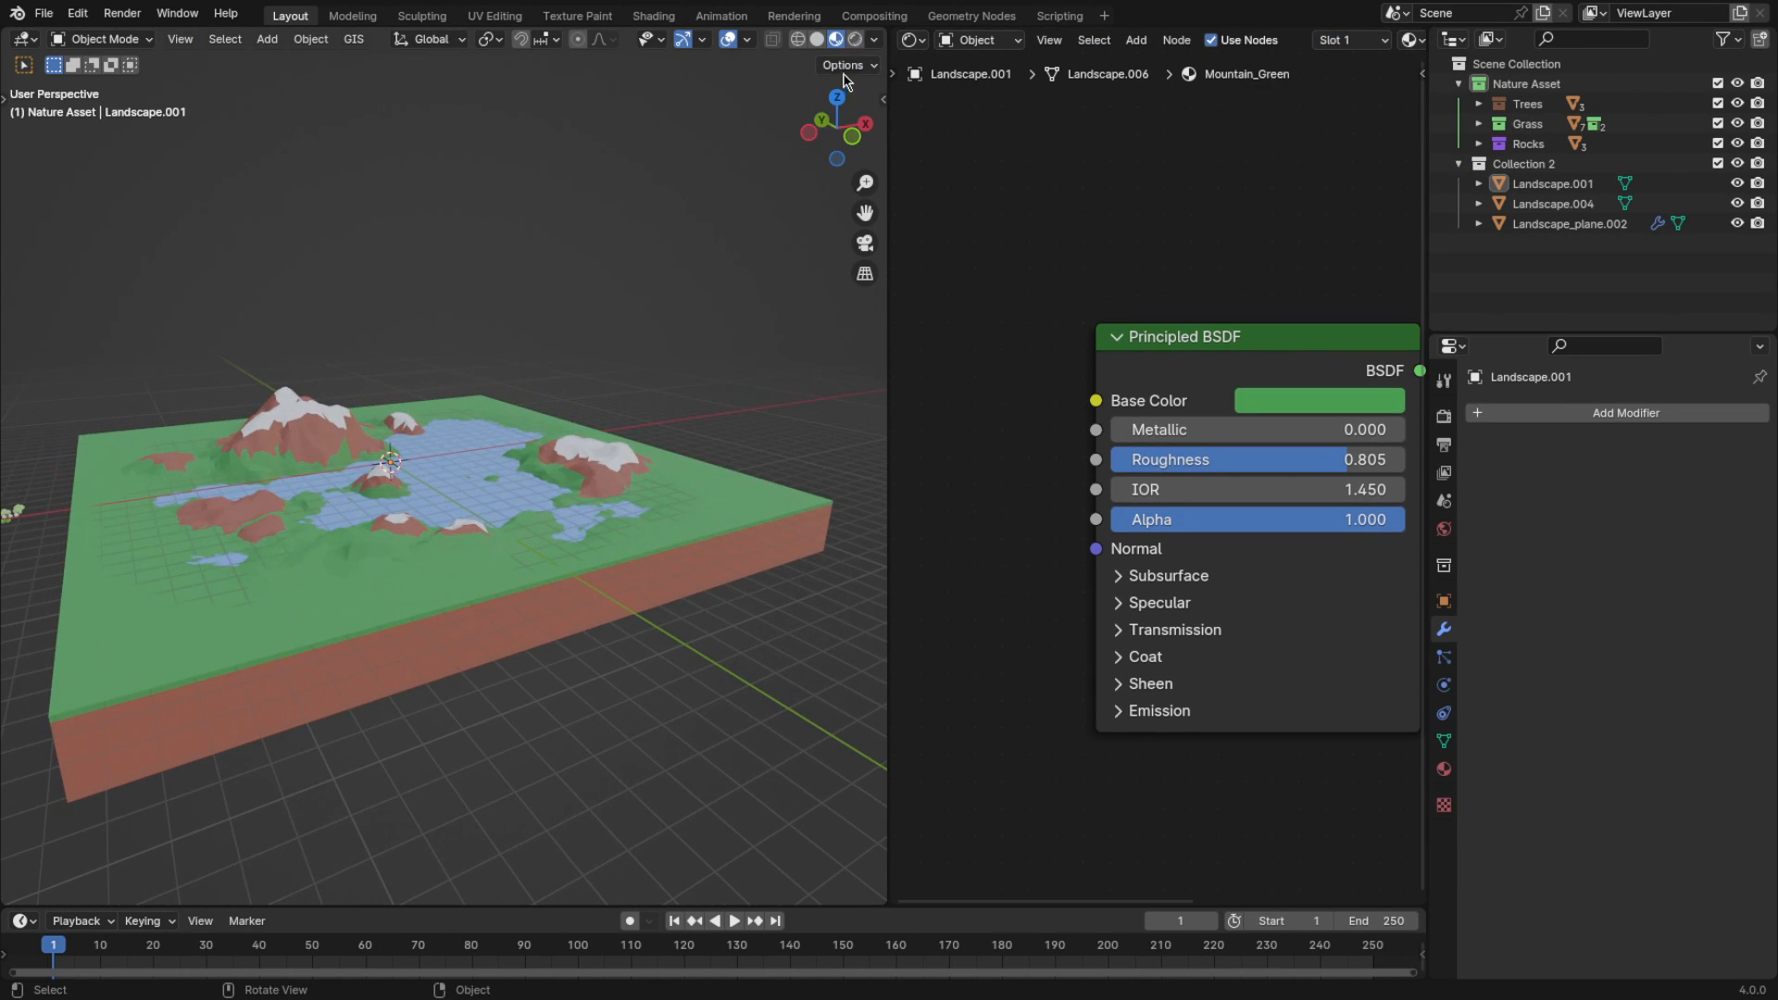
Switch the 3D viewport to rendered shading and widen it
left_click(855, 39)
middle_click_drag(515, 355, 547, 364, "shift")
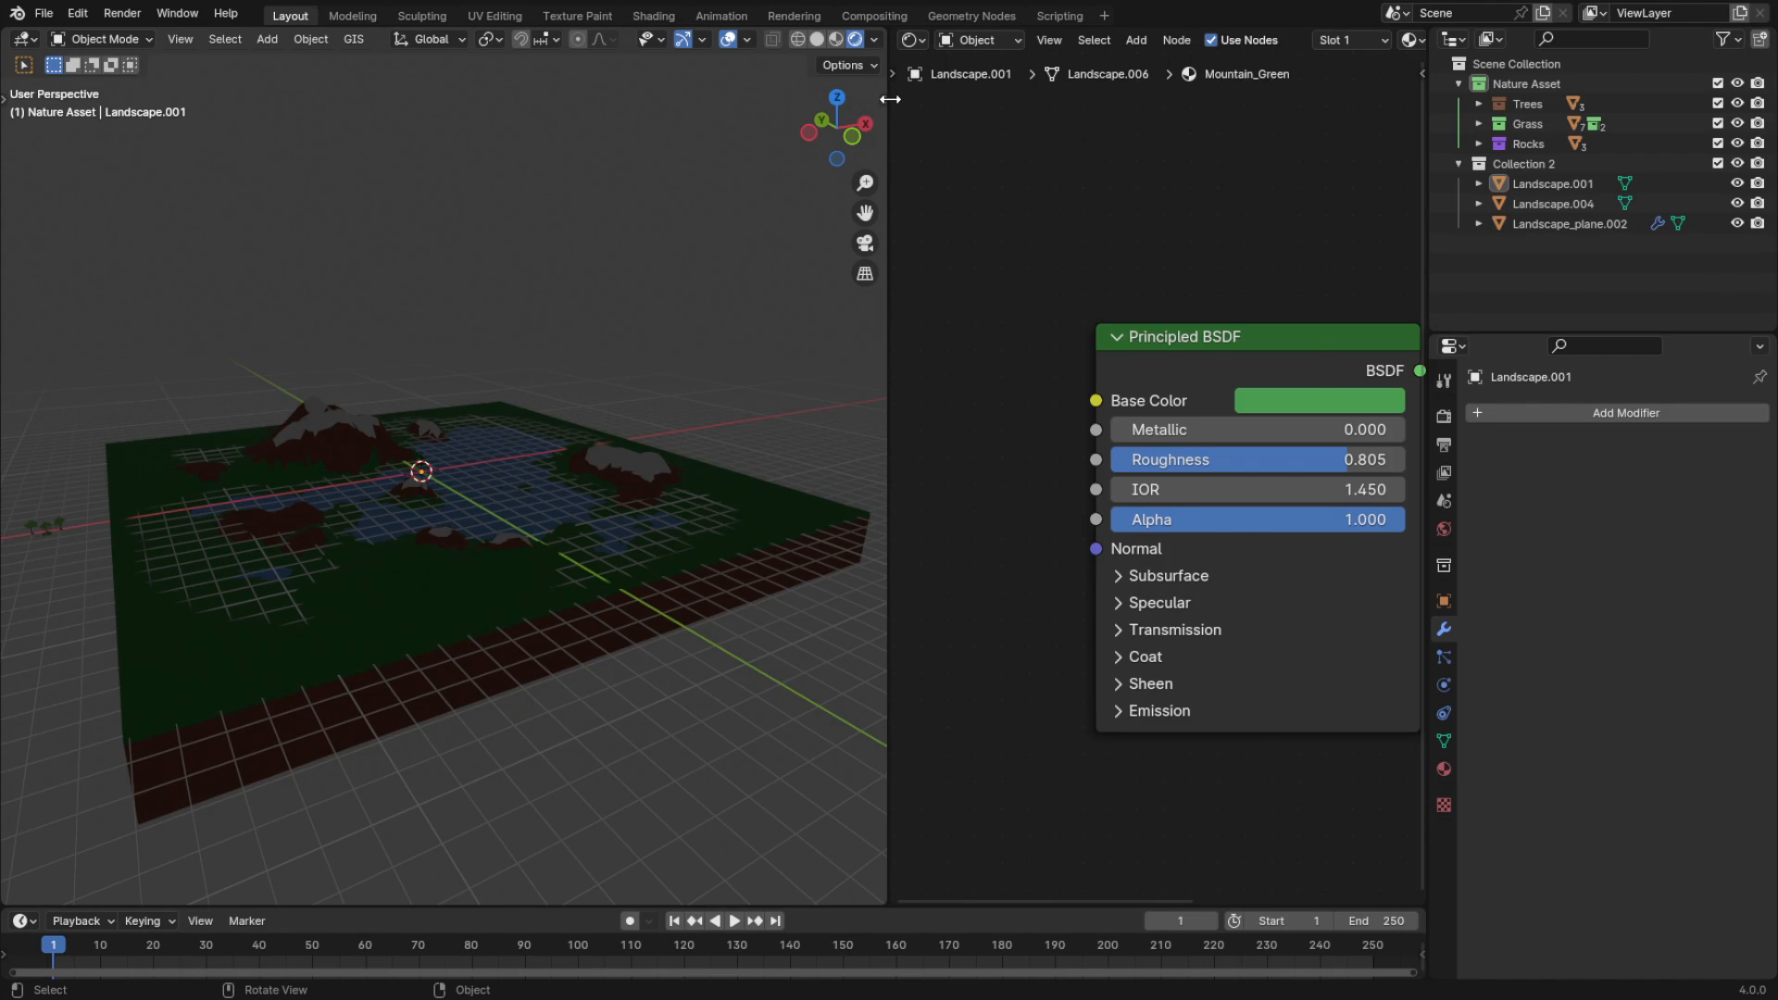
left_click_drag(890, 99, 1222, 99)
Set the render engine to Cycles with GPU Compute as the device
left_click(1444, 416)
left_click(1621, 413)
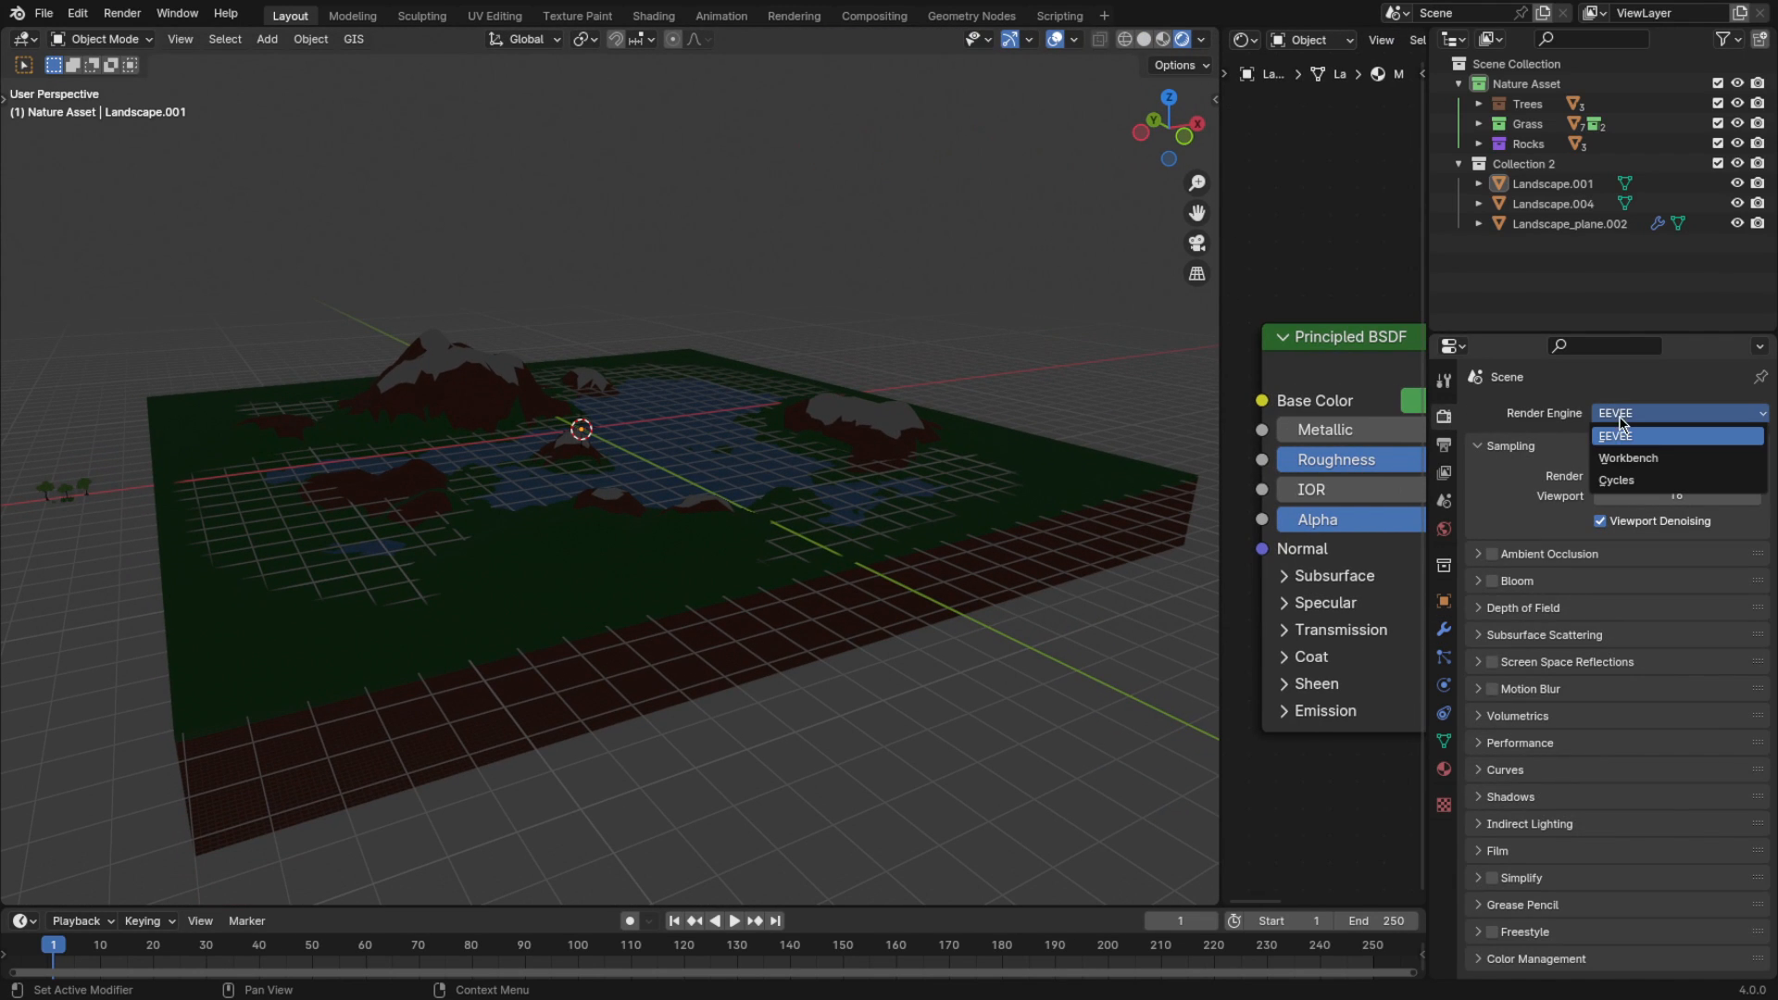
left_click(1633, 482)
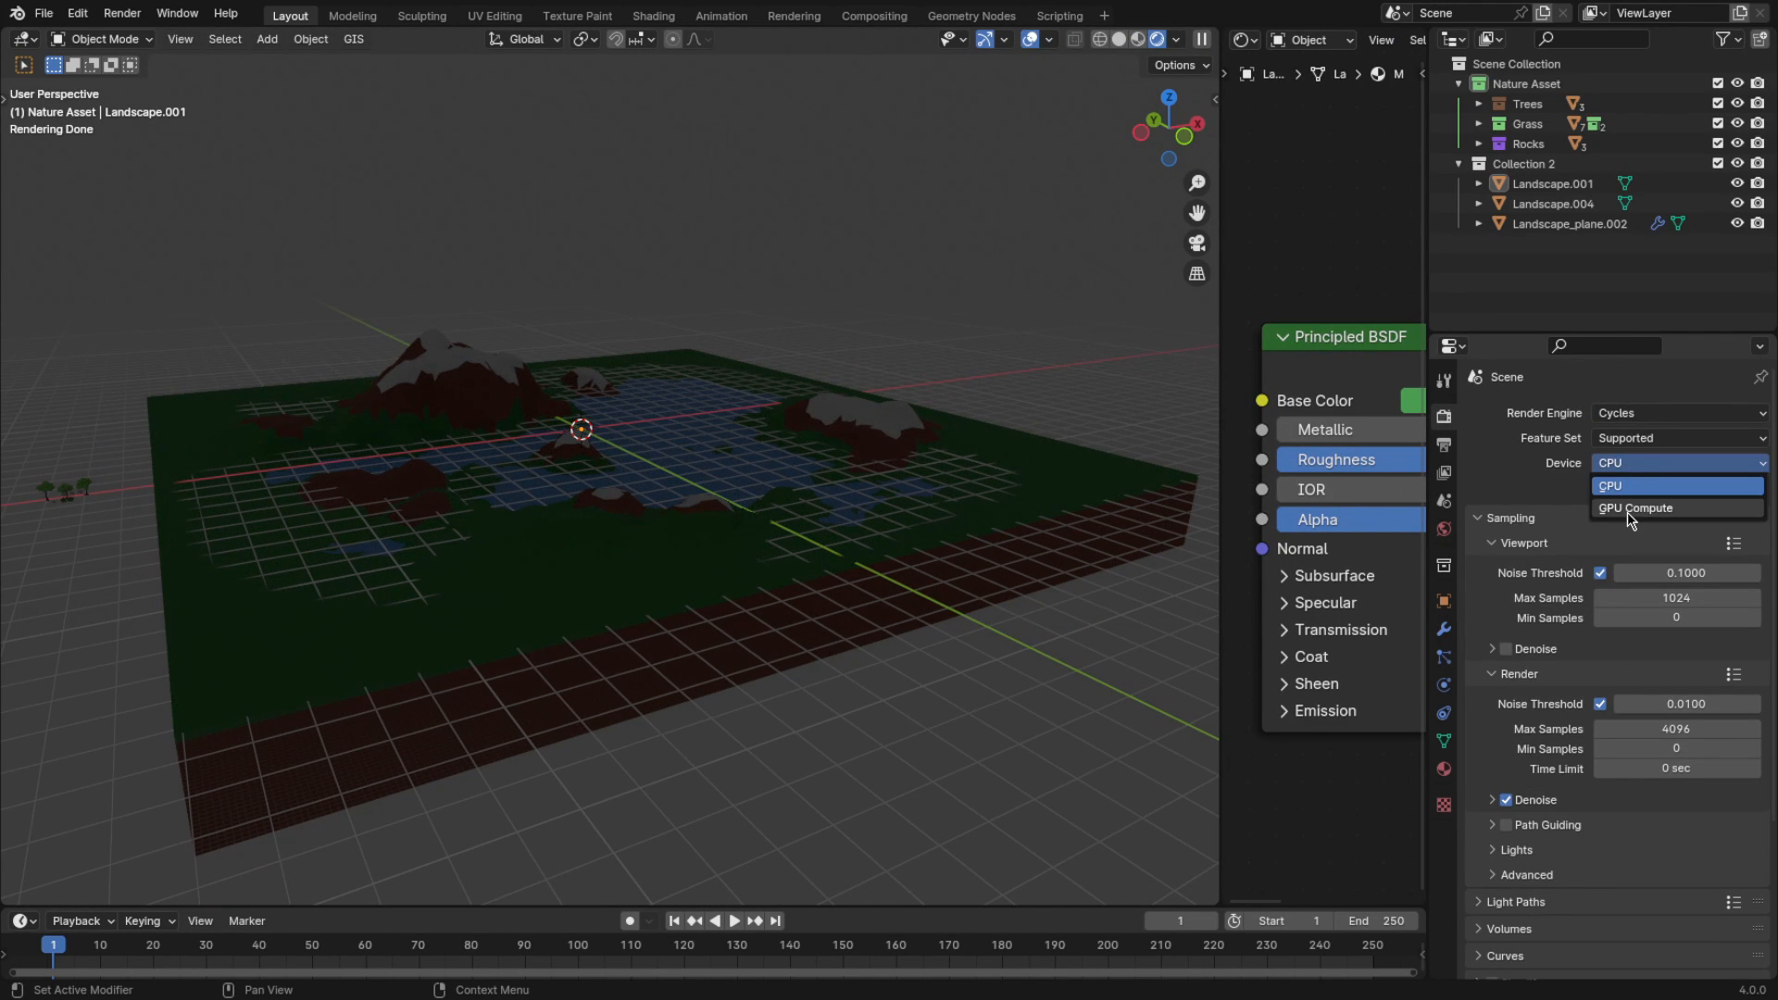
left_click(1626, 509)
middle_click_drag(1074, 444, 1102, 456)
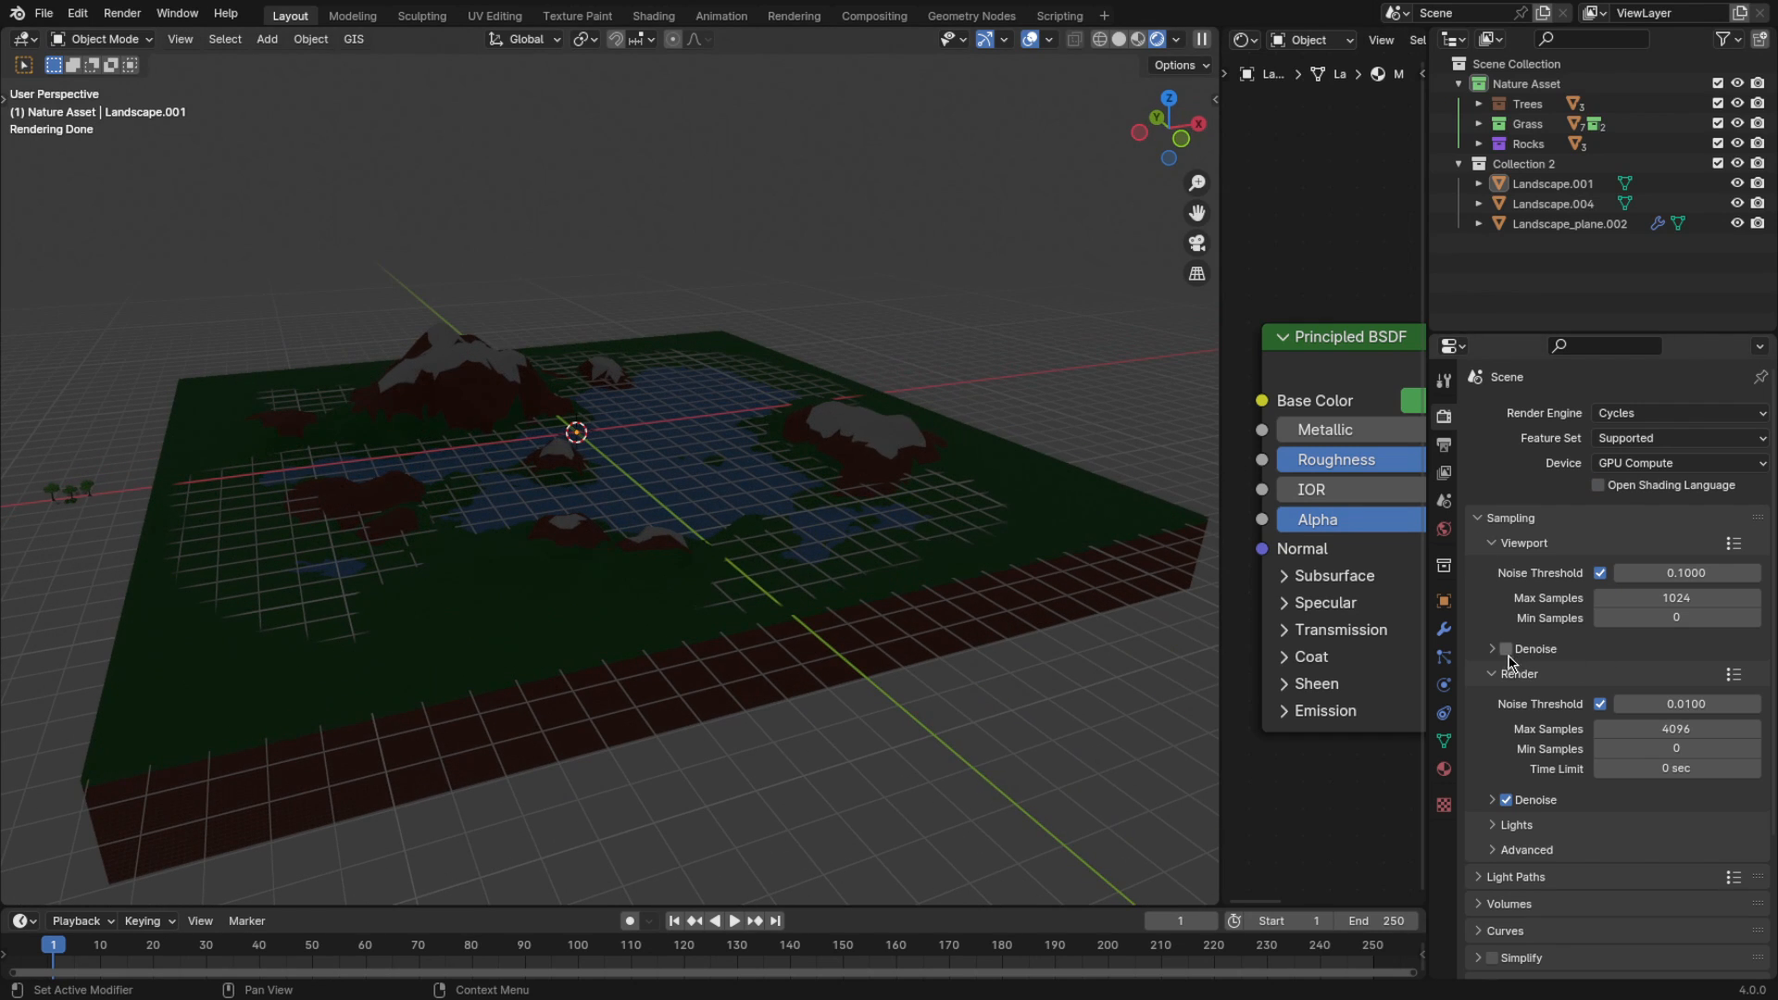
Disable the viewport noise threshold, set the viewport samples to 200 and enable viewport denoising
left_click(1601, 574)
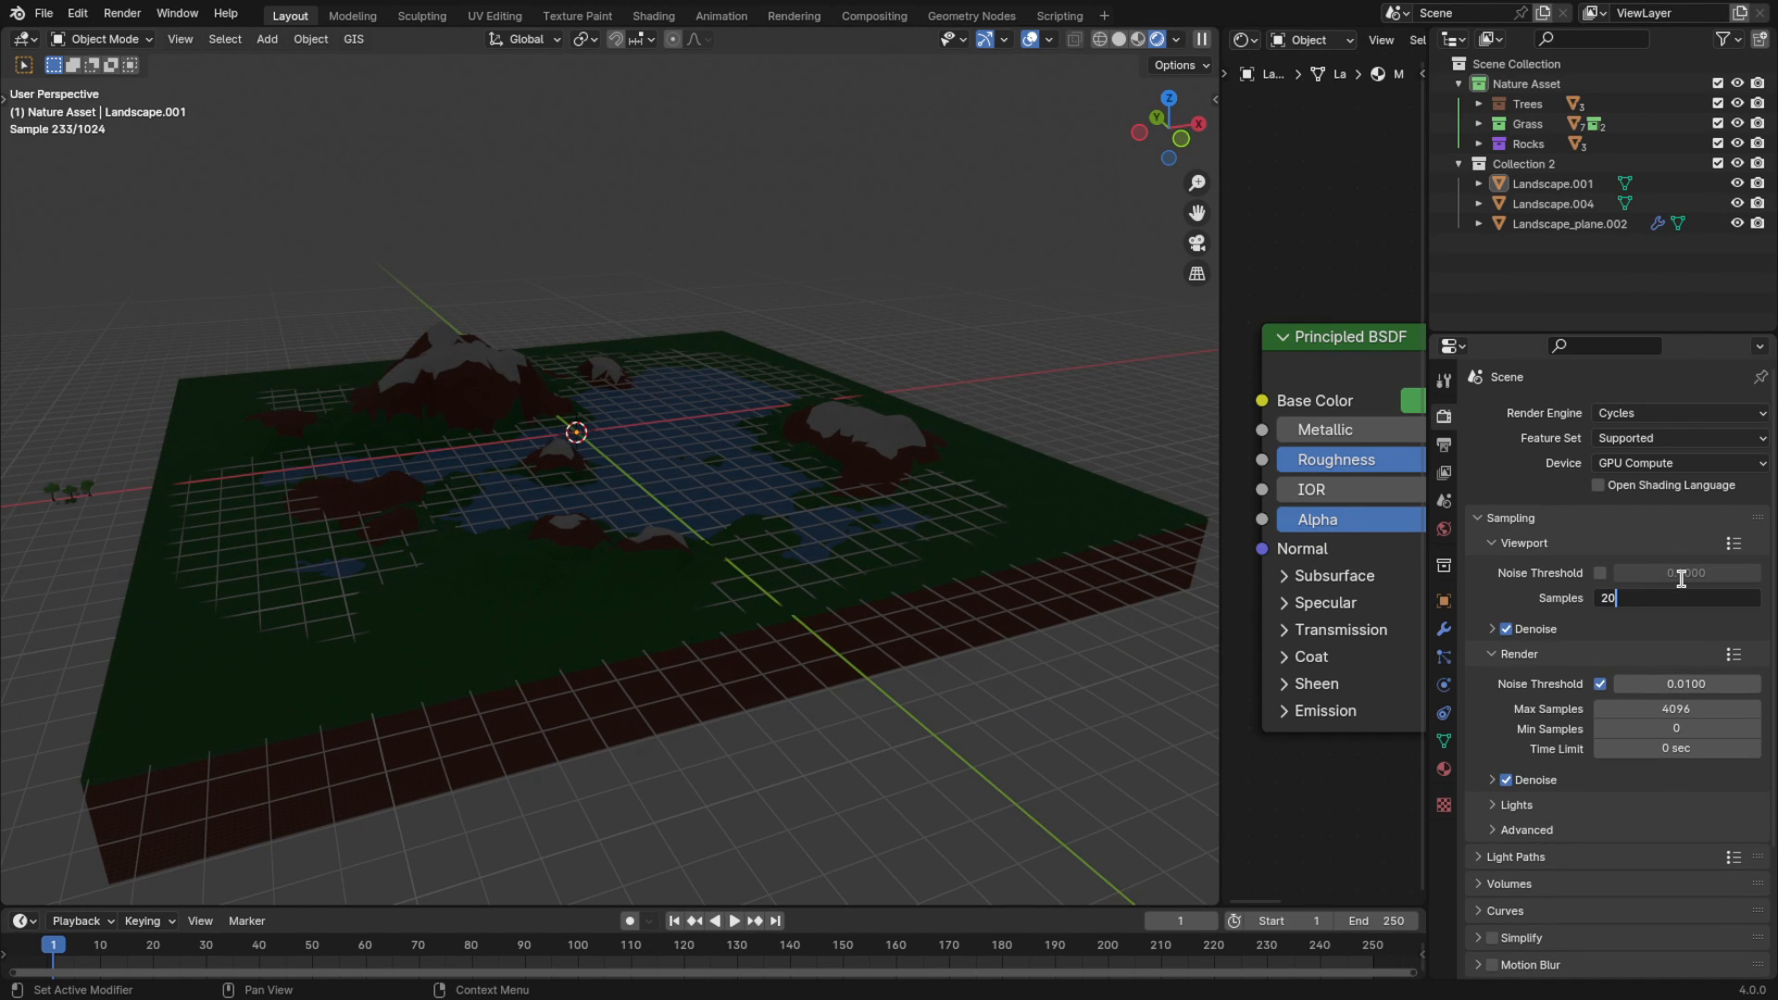
left_click(1549, 636)
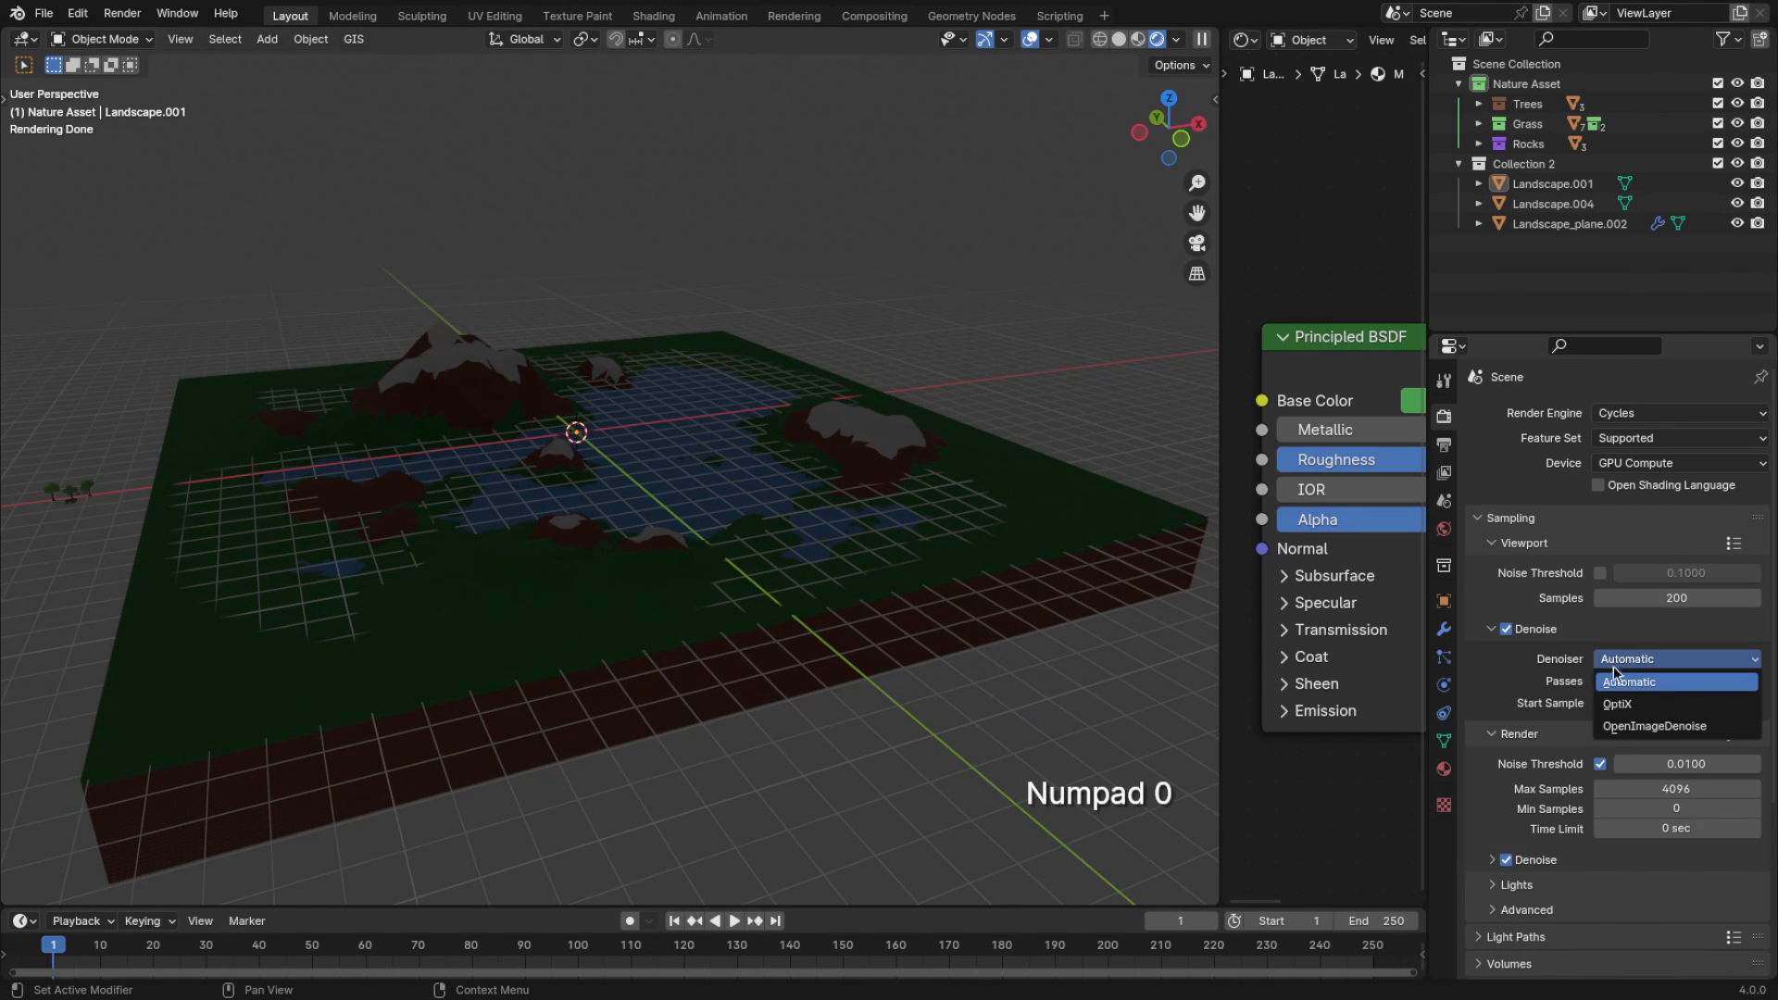
left_click(1559, 632)
Set the Color Management look to High Contrast
scroll(1566, 633, "down", 4)
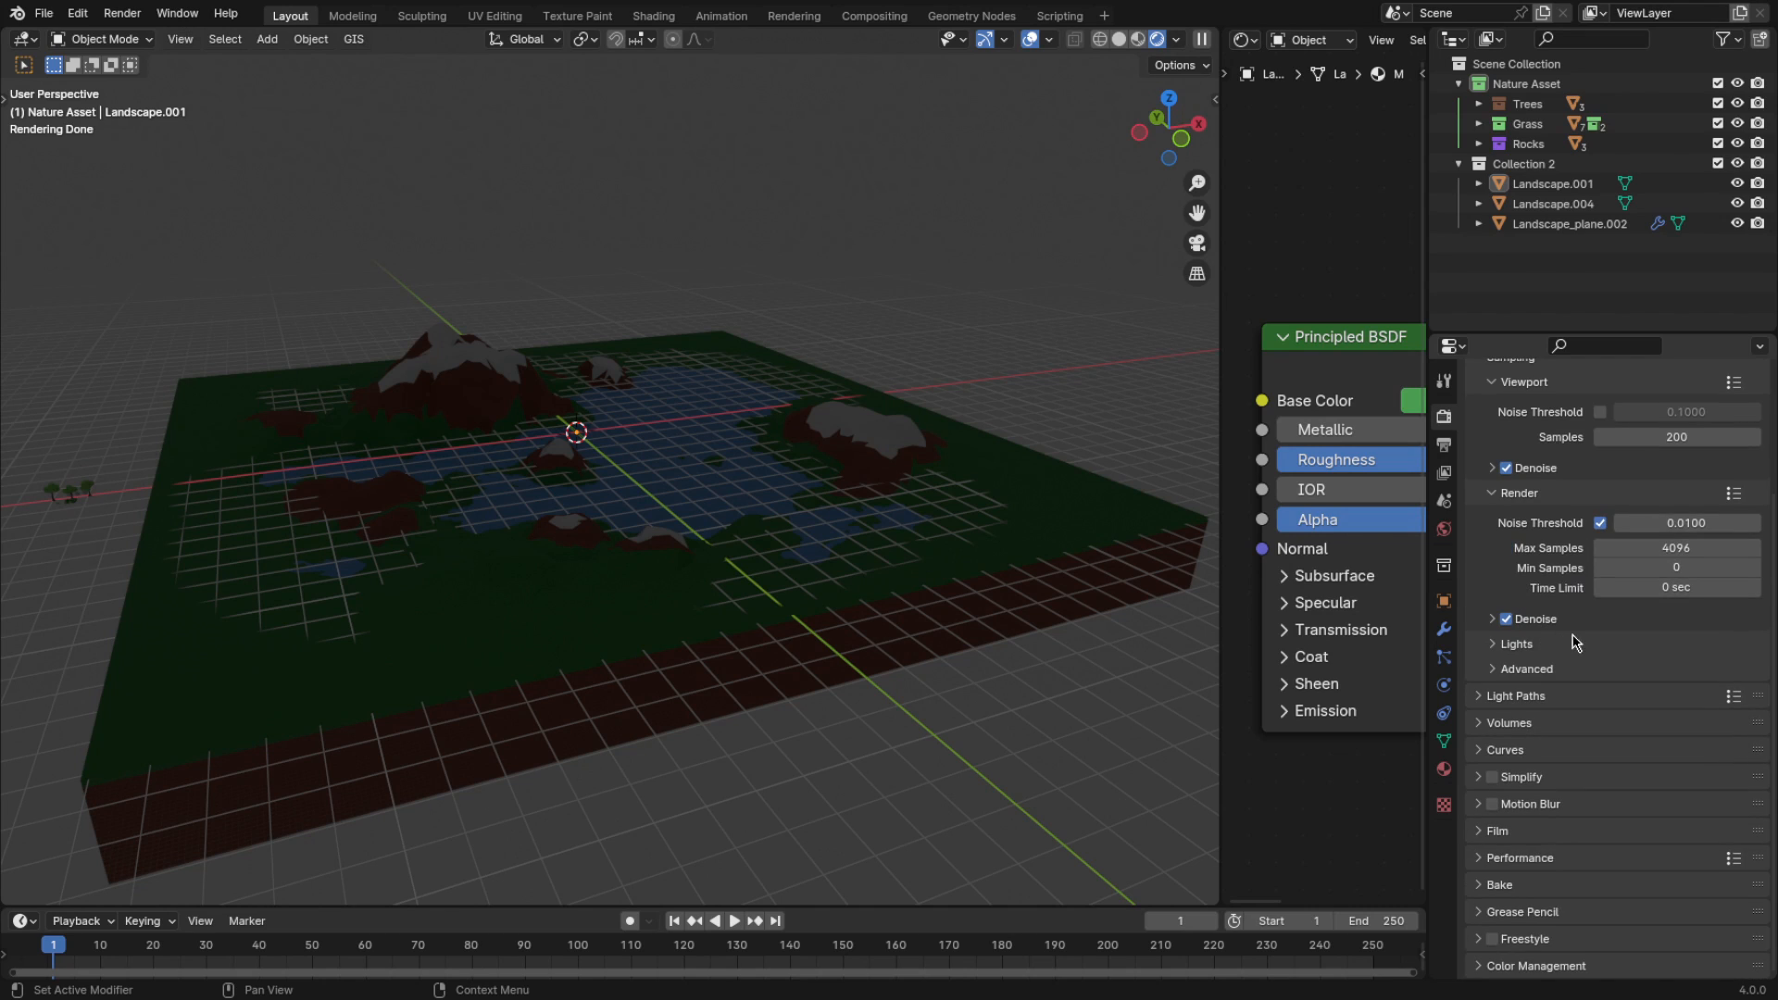
left_click(1563, 966)
scroll(1595, 872, "down", 5)
left_click(1622, 836)
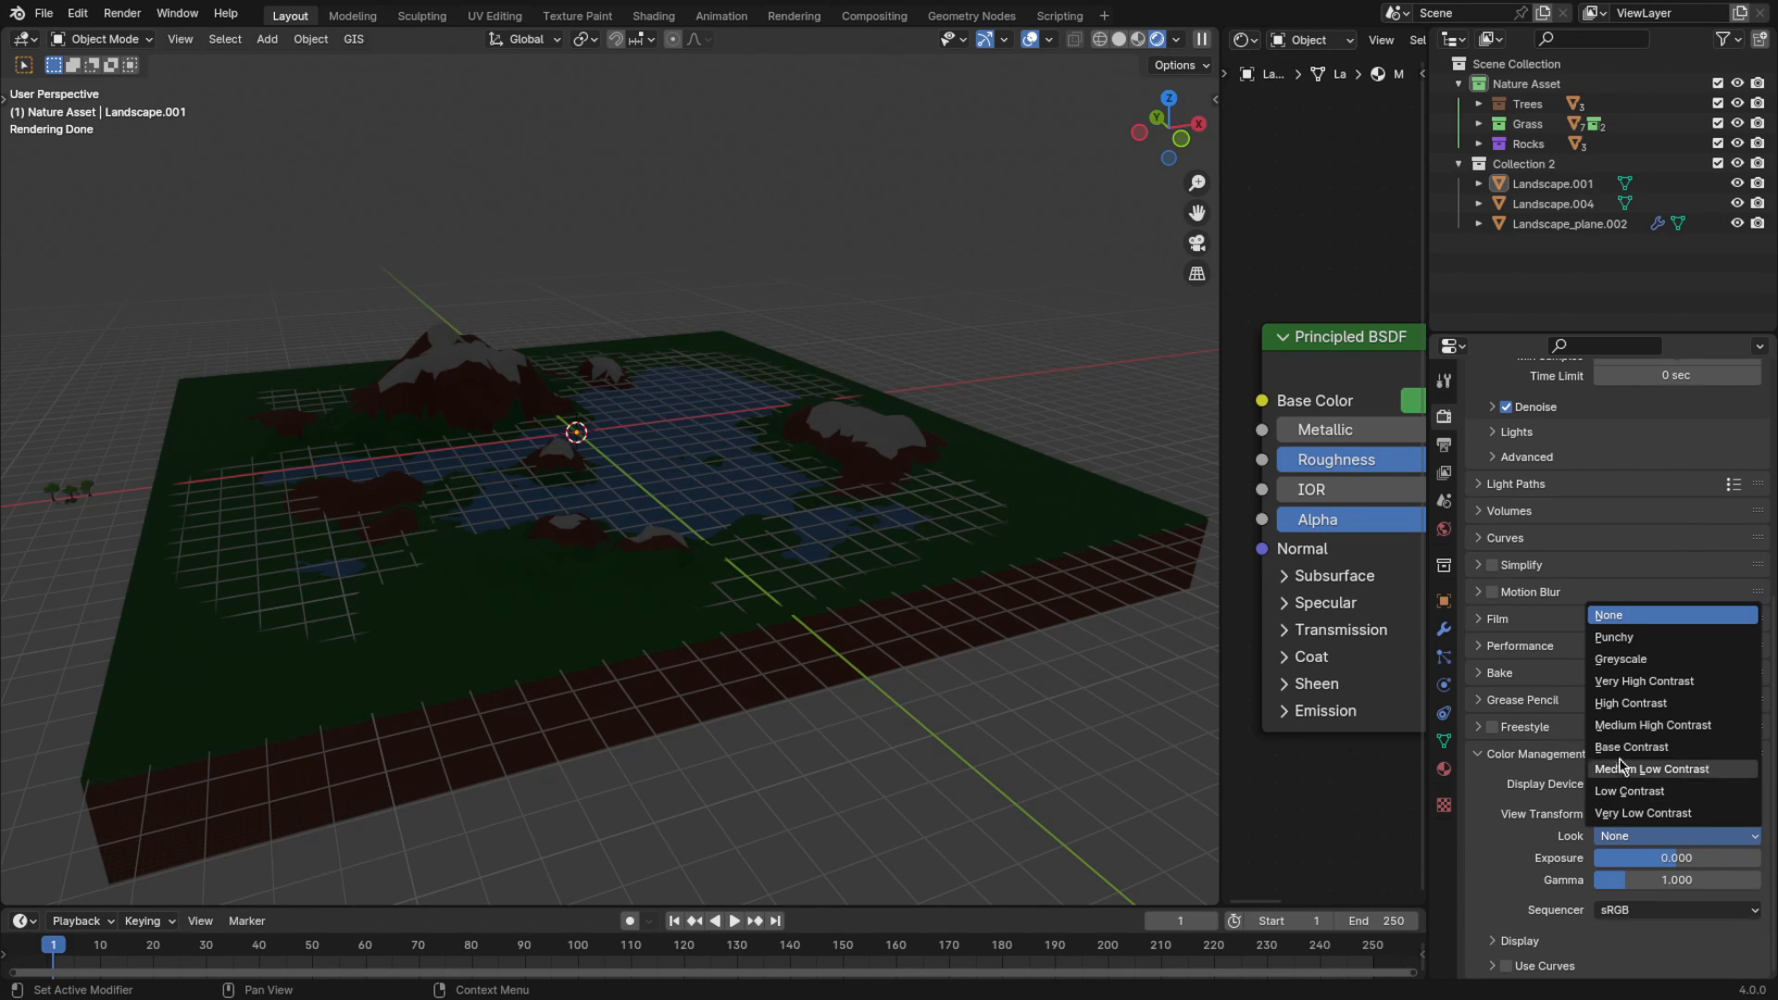
left_click(1631, 704)
scroll(1576, 756, "up", 5)
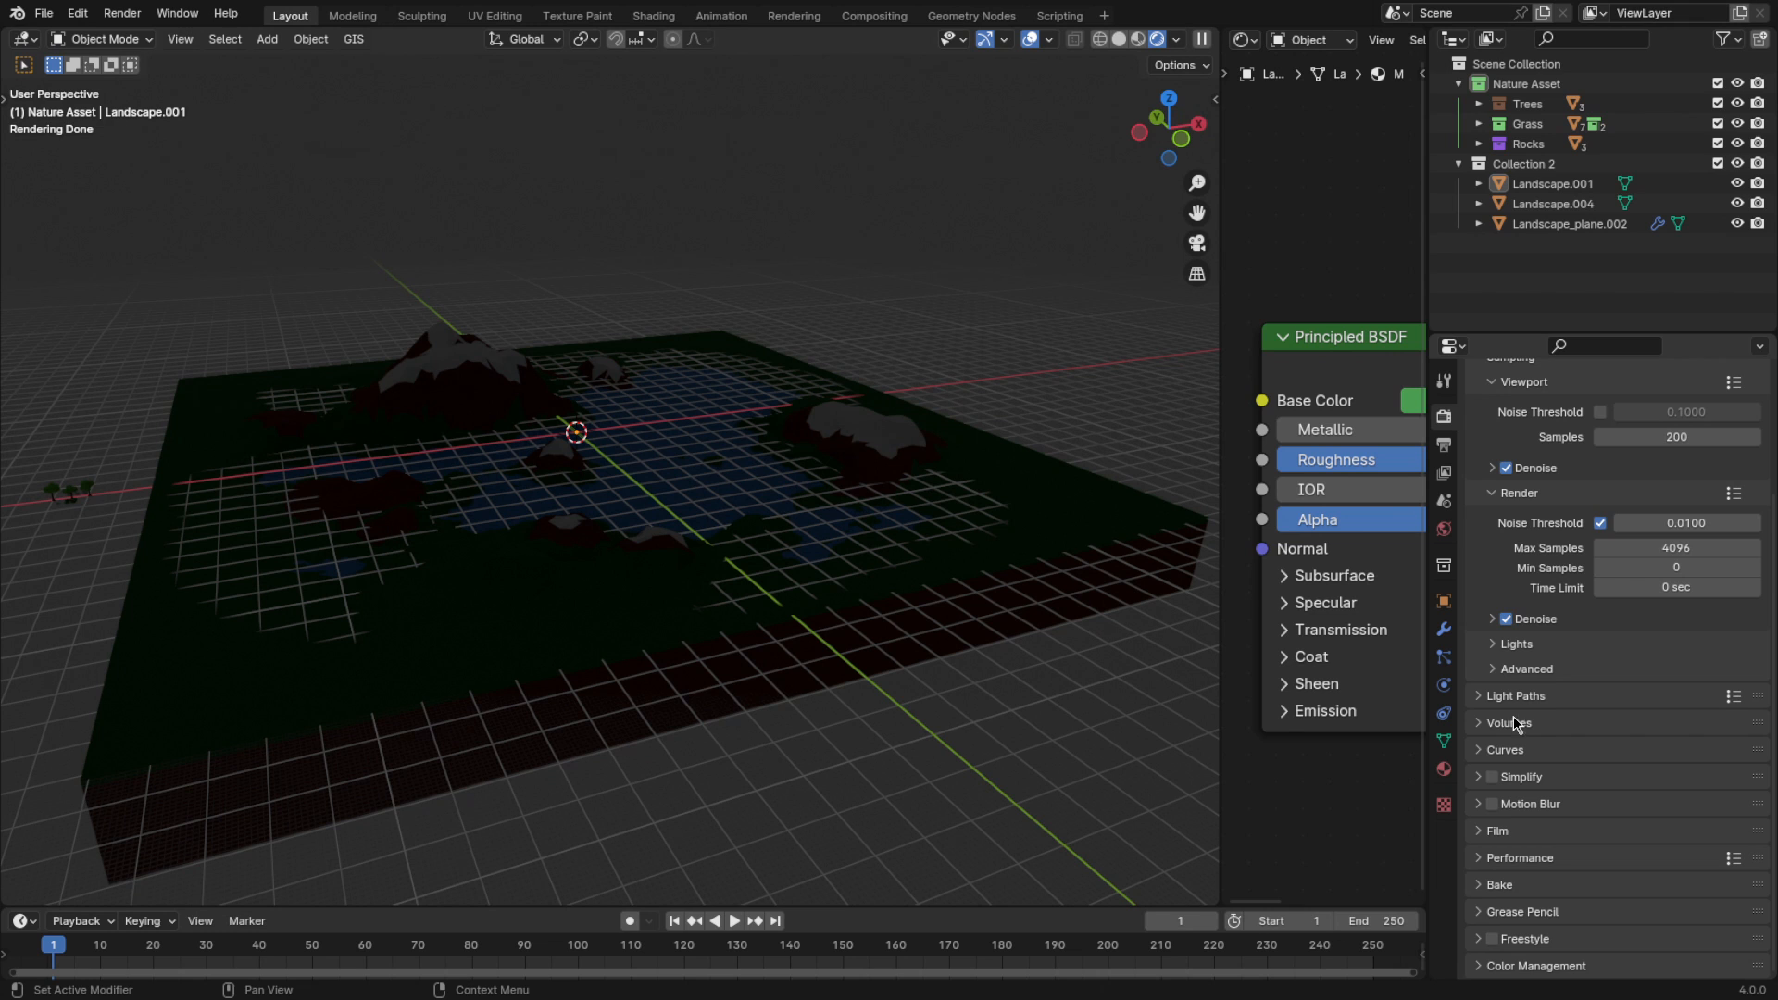
Enable a transparent film background in the render settings
left_click(1498, 831)
scroll(1500, 843, "down", 3)
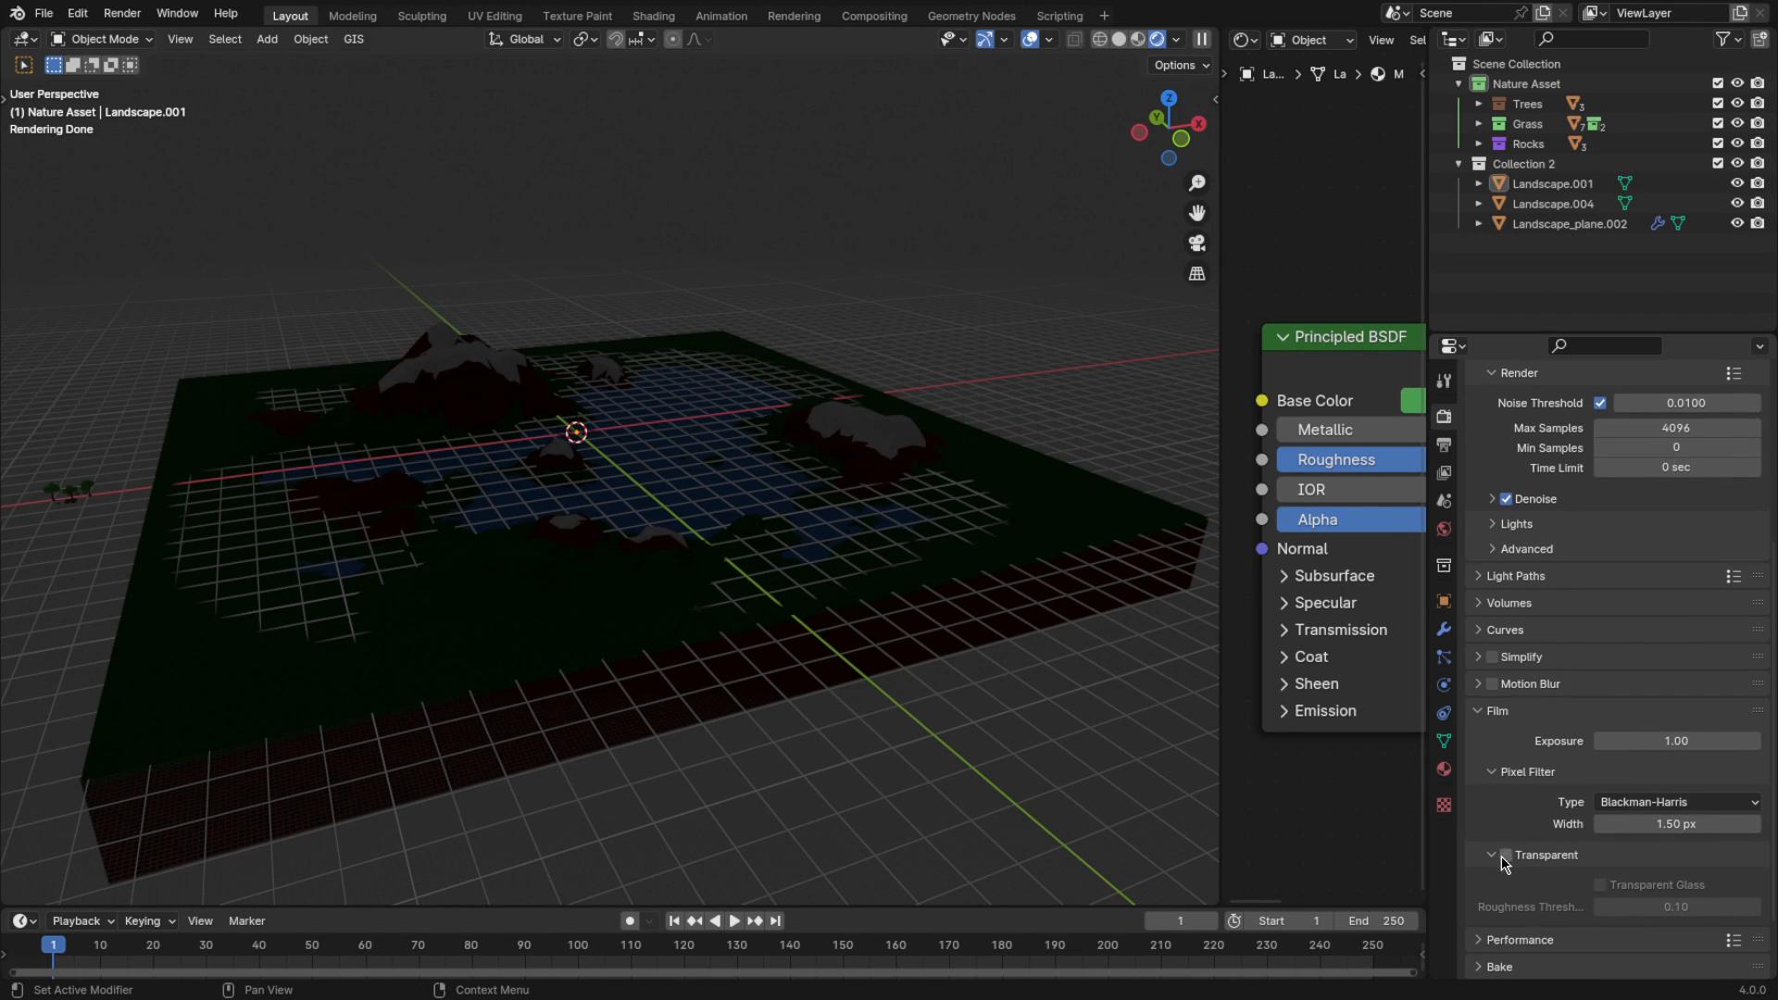
left_click(1505, 838)
left_click(1498, 715)
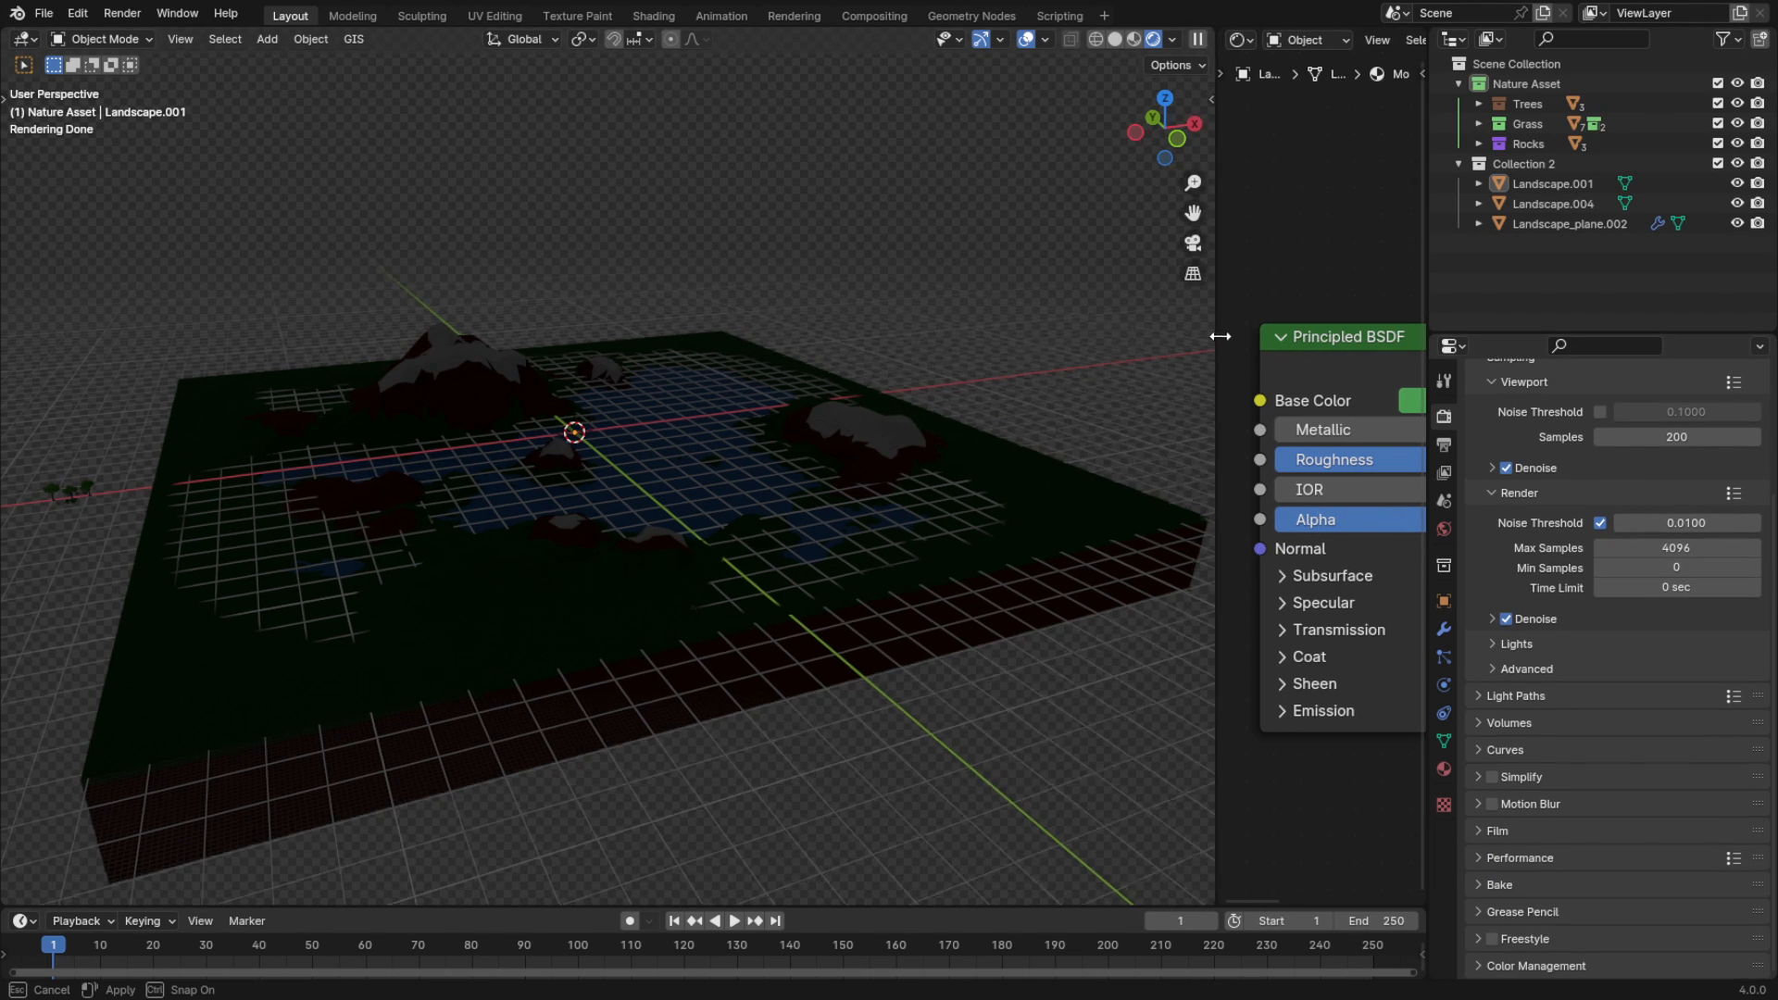
Enlarge the Shader Editor and switch it to the World nodes
left_click_drag(1218, 350, 815, 350)
left_click(904, 40)
left_click(908, 111)
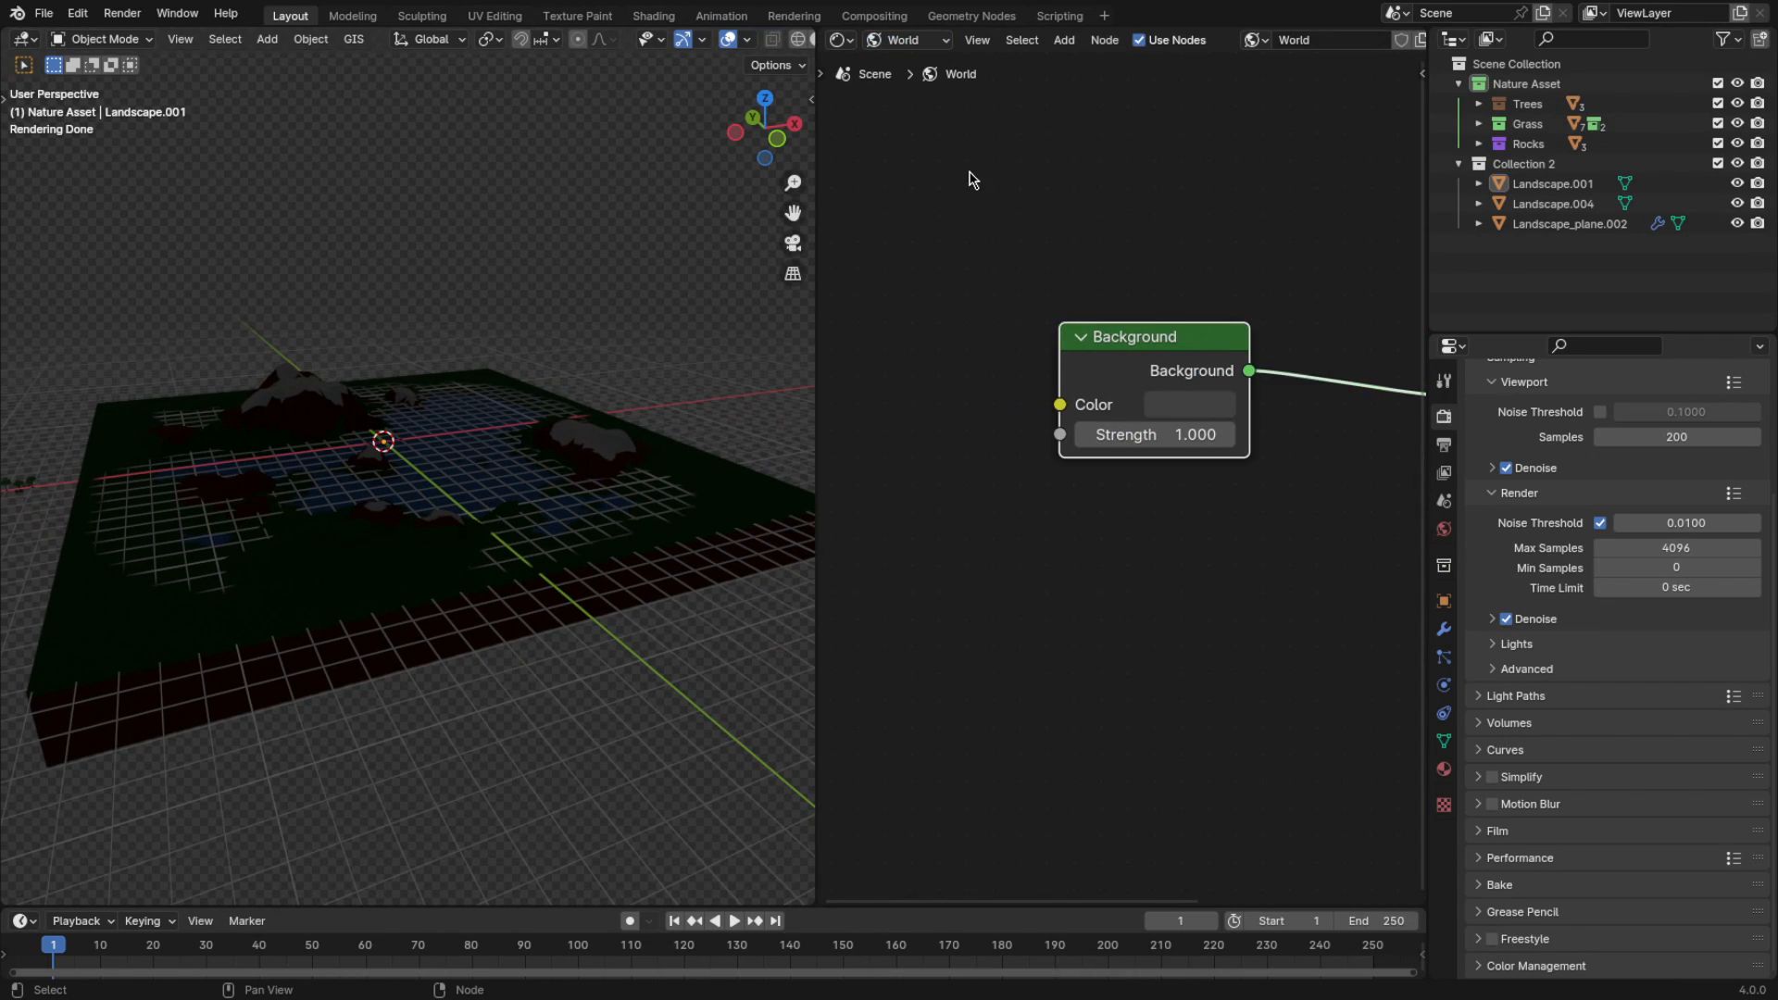
Add a Sky Texture node to the World nodes and connect its colour to the Background node's Color
left_click(981, 210)
key("shift+a")
type("s")
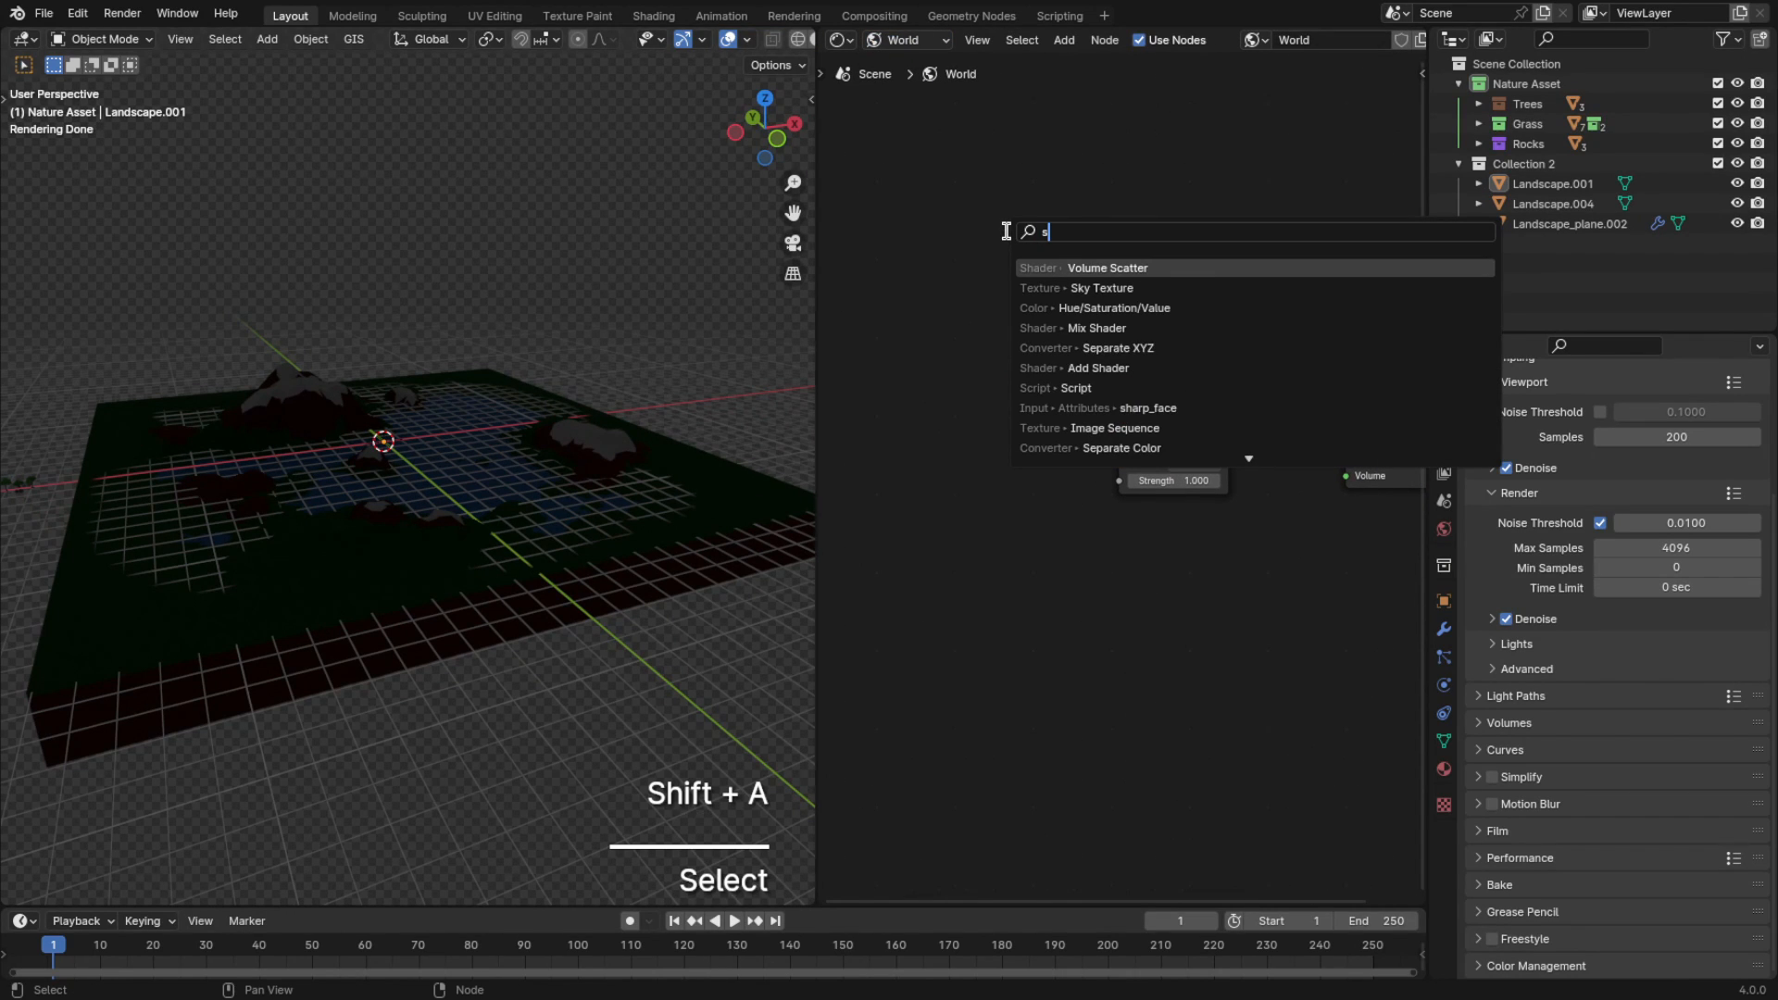
type("ky")
key("Return")
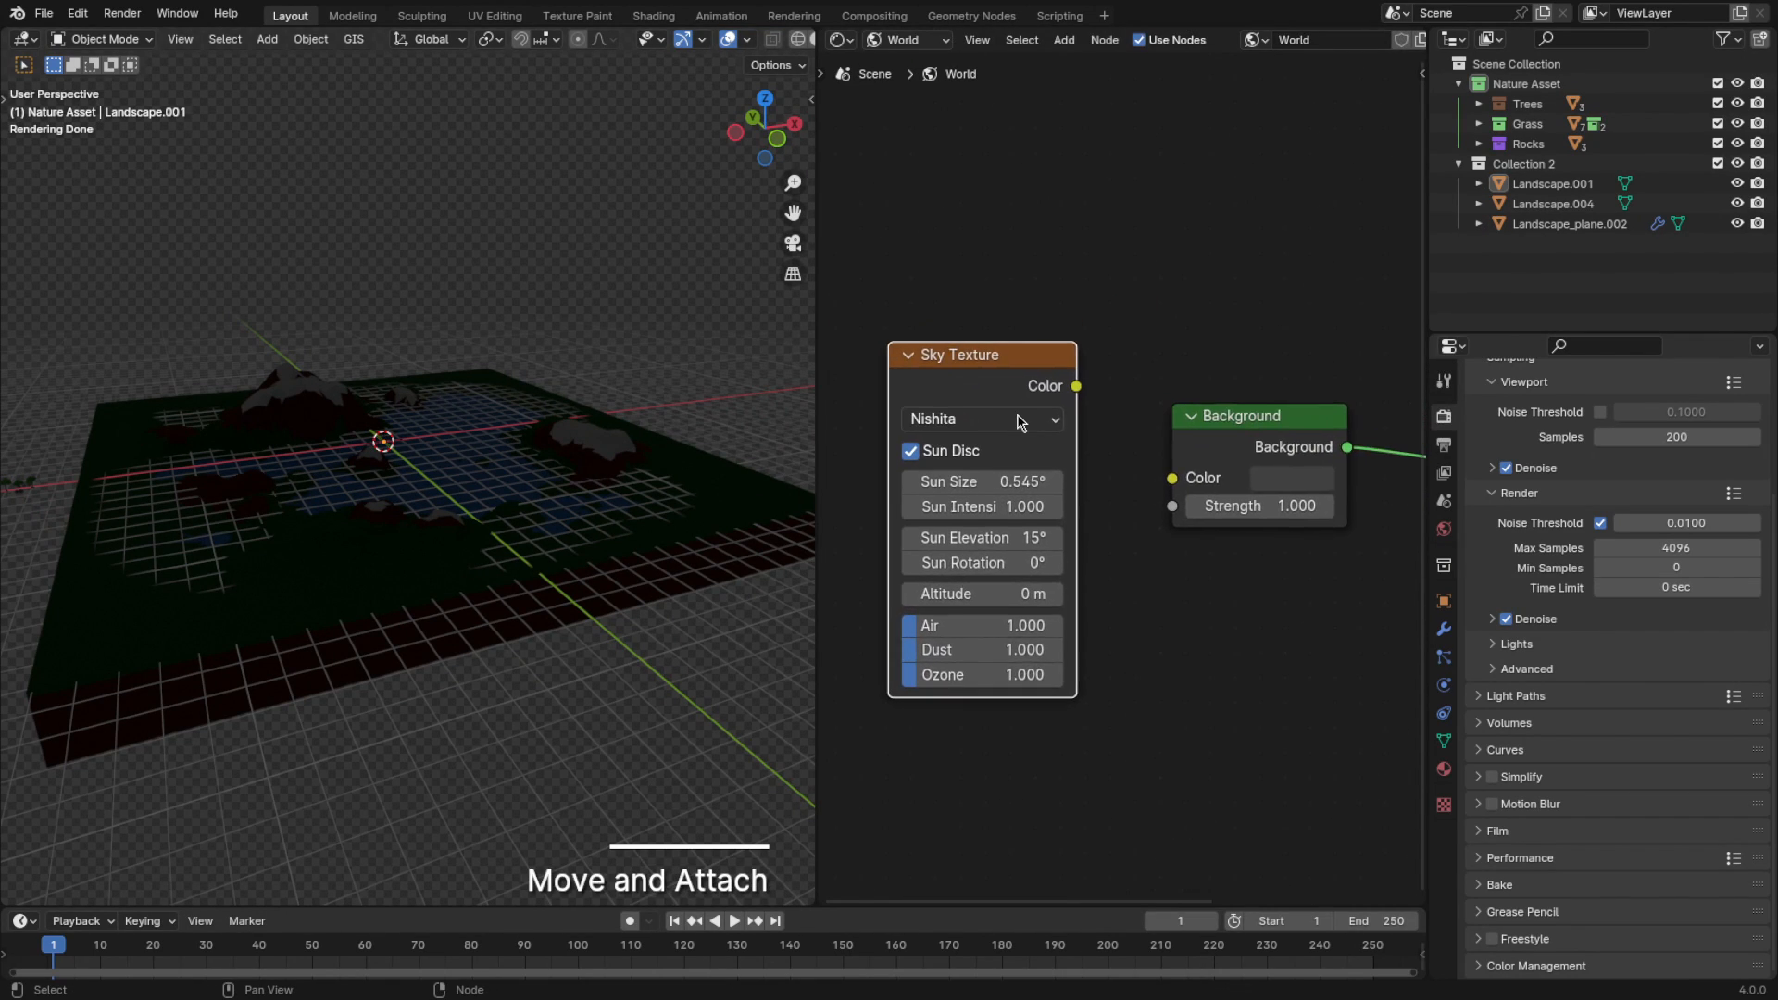
middle_click_drag(1106, 405, 1204, 435)
scroll(1204, 435, "up", 1)
left_click_drag(1272, 503, 1277, 515)
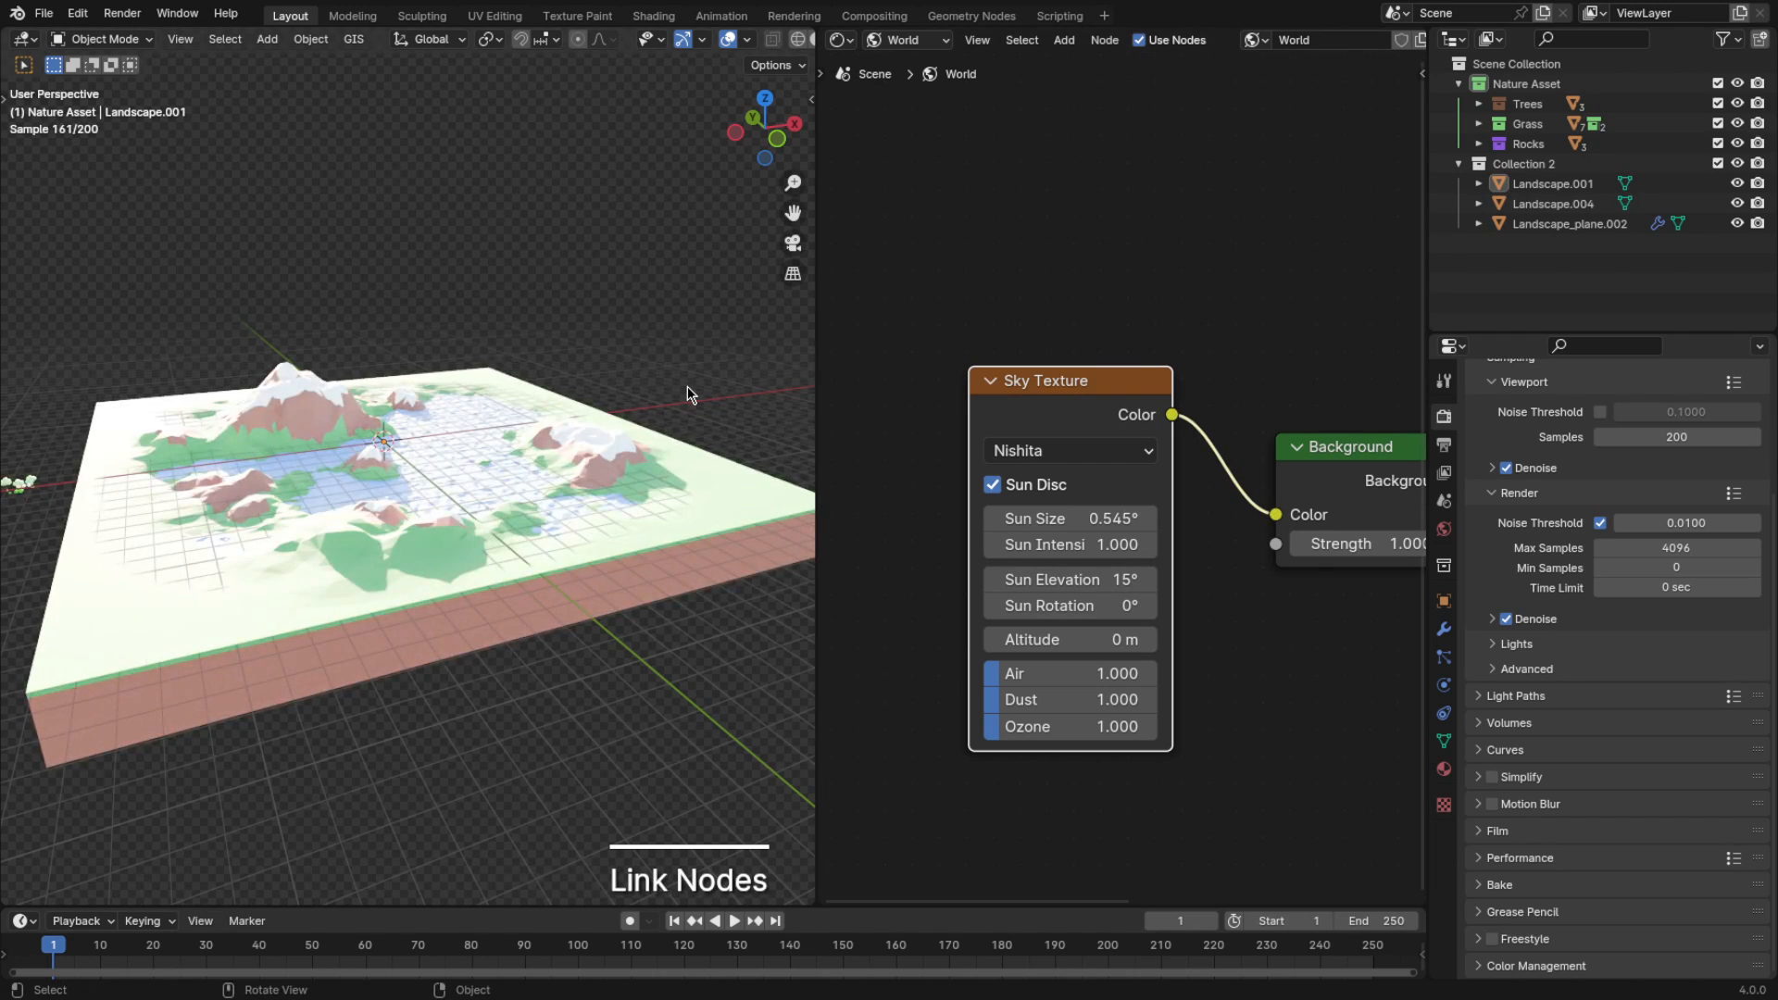
Set the Sky Texture's Dust and Ozone to 10 and its Air to about 4.231
middle_click_drag(688, 387, 630, 393)
left_click_drag(1046, 727, 1246, 701)
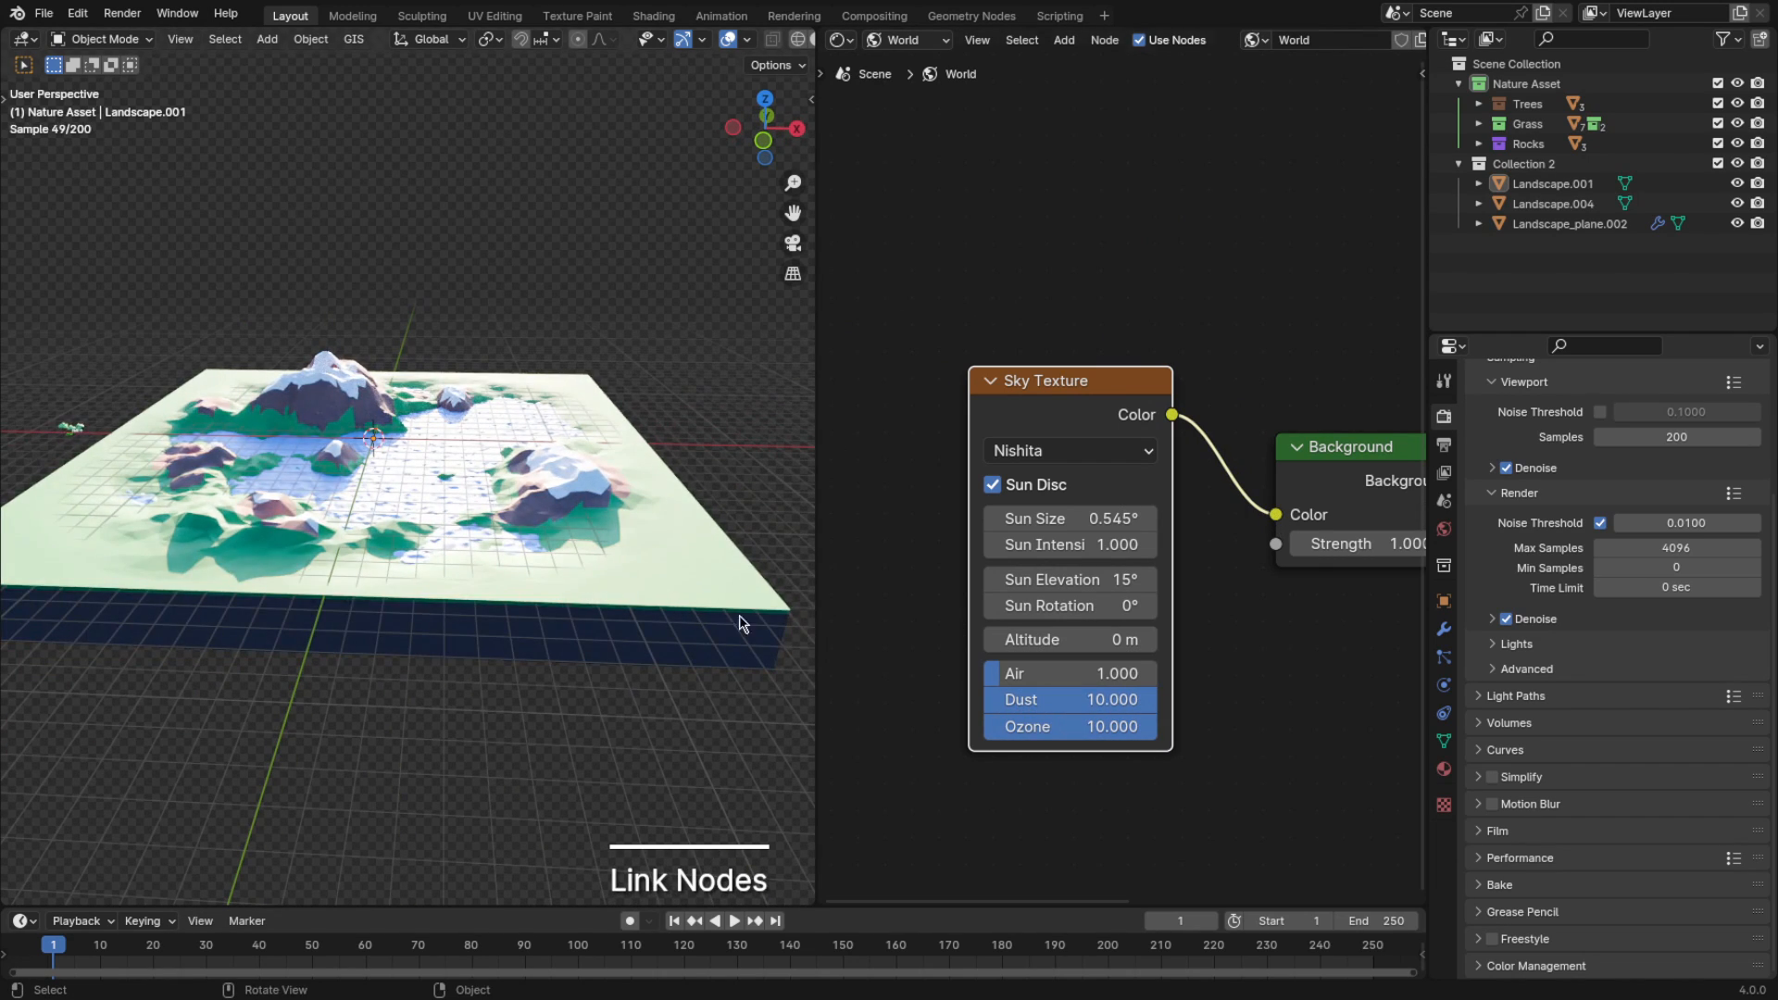
scroll(732, 615, "up", 4)
left_click_drag(1002, 673, 1052, 673)
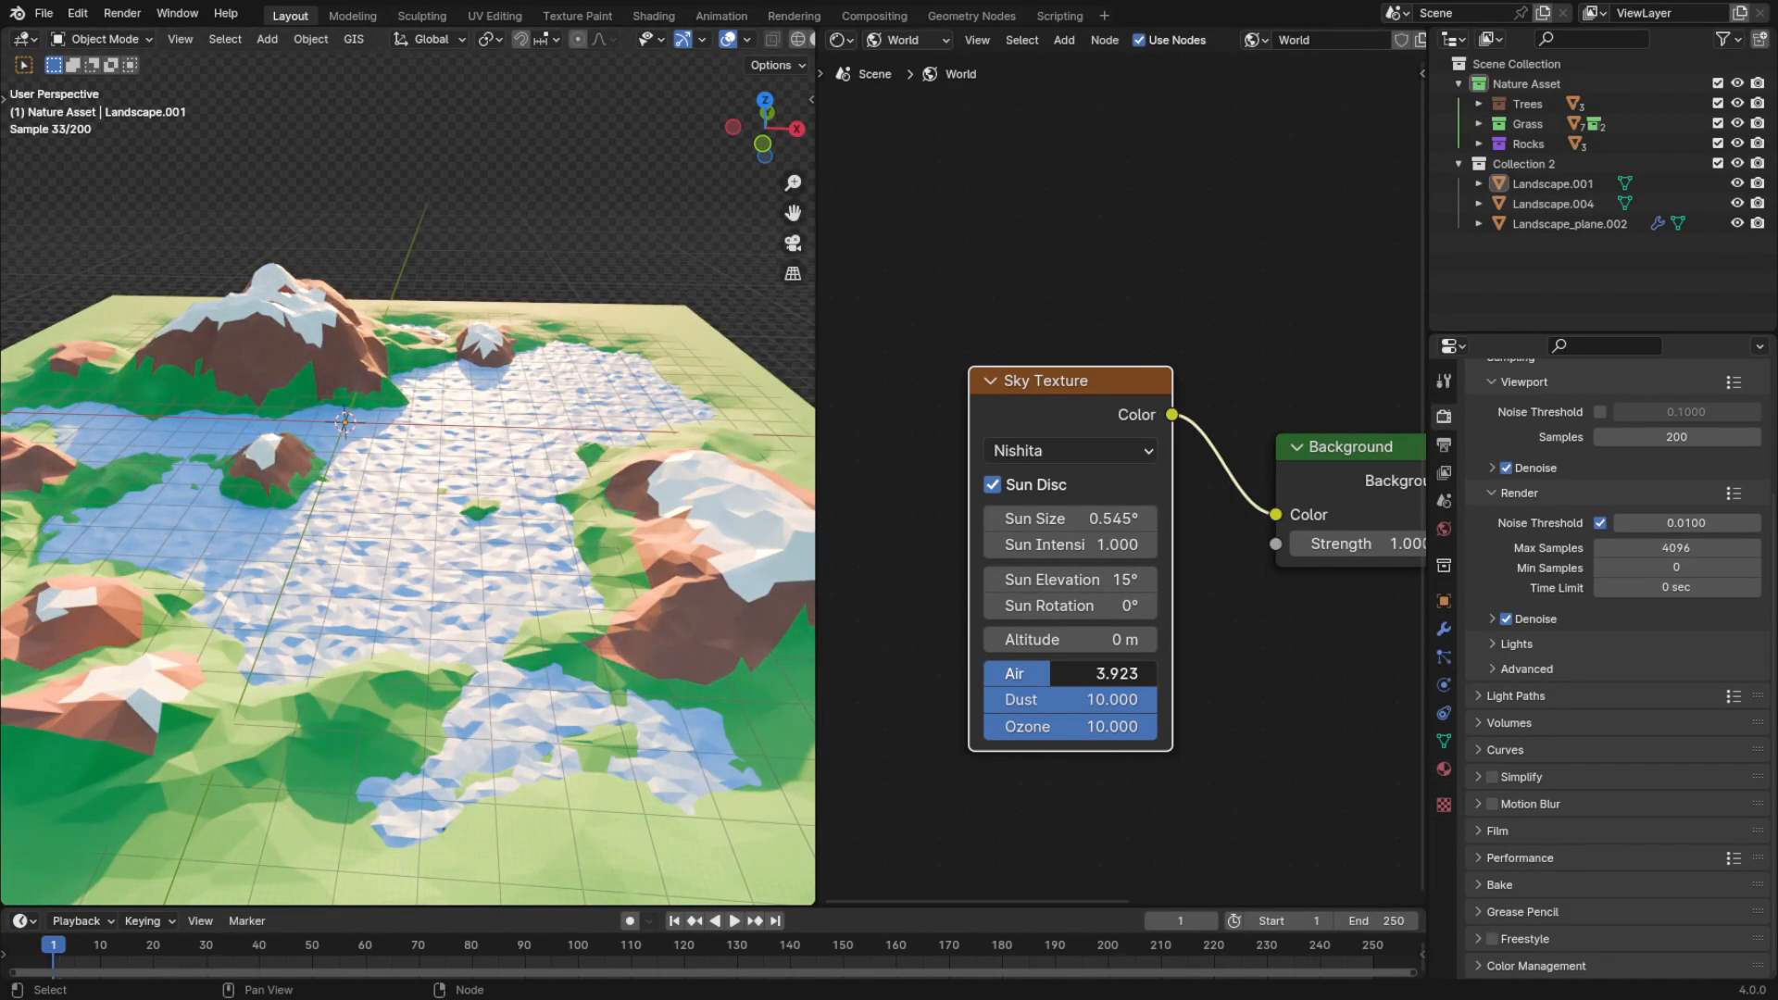
scroll(565, 546, "down", 4)
middle_click_drag(565, 547, 597, 574)
scroll(573, 512, "up", 4)
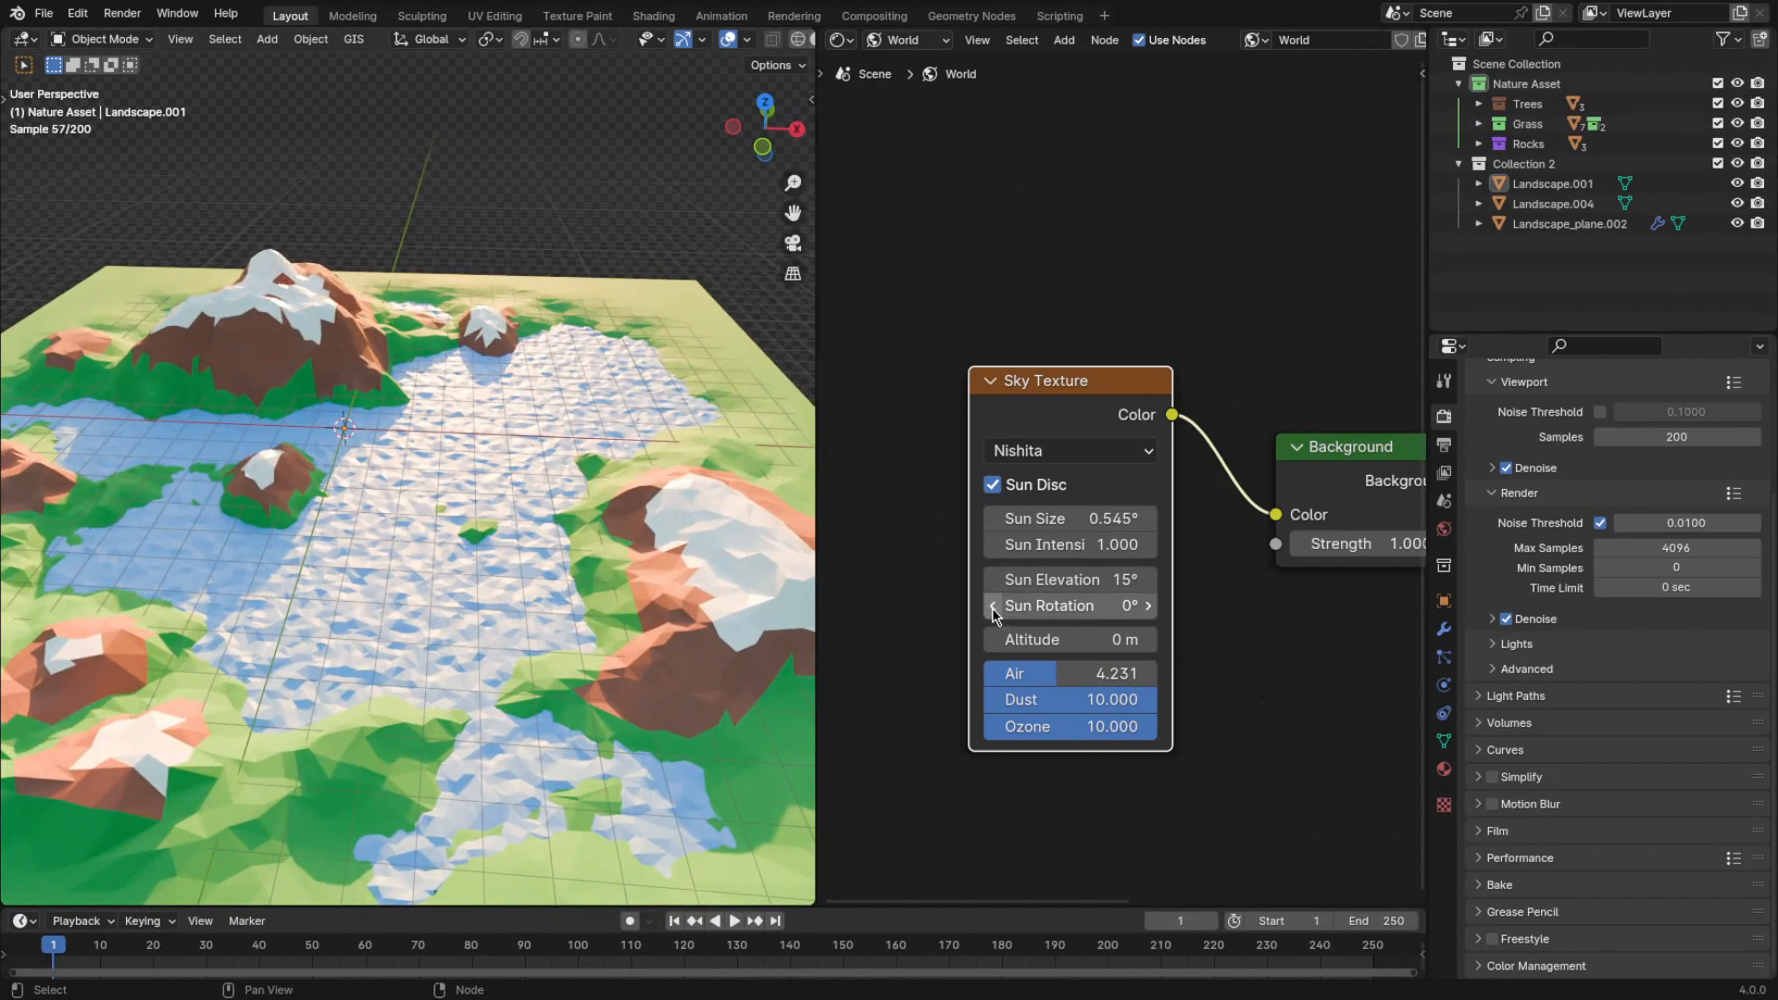
Set the Sky Texture's Sun Rotation to about 45.4° and its Altitude to 500 m
left_click_drag(994, 614, 1039, 607)
left_click(1031, 640)
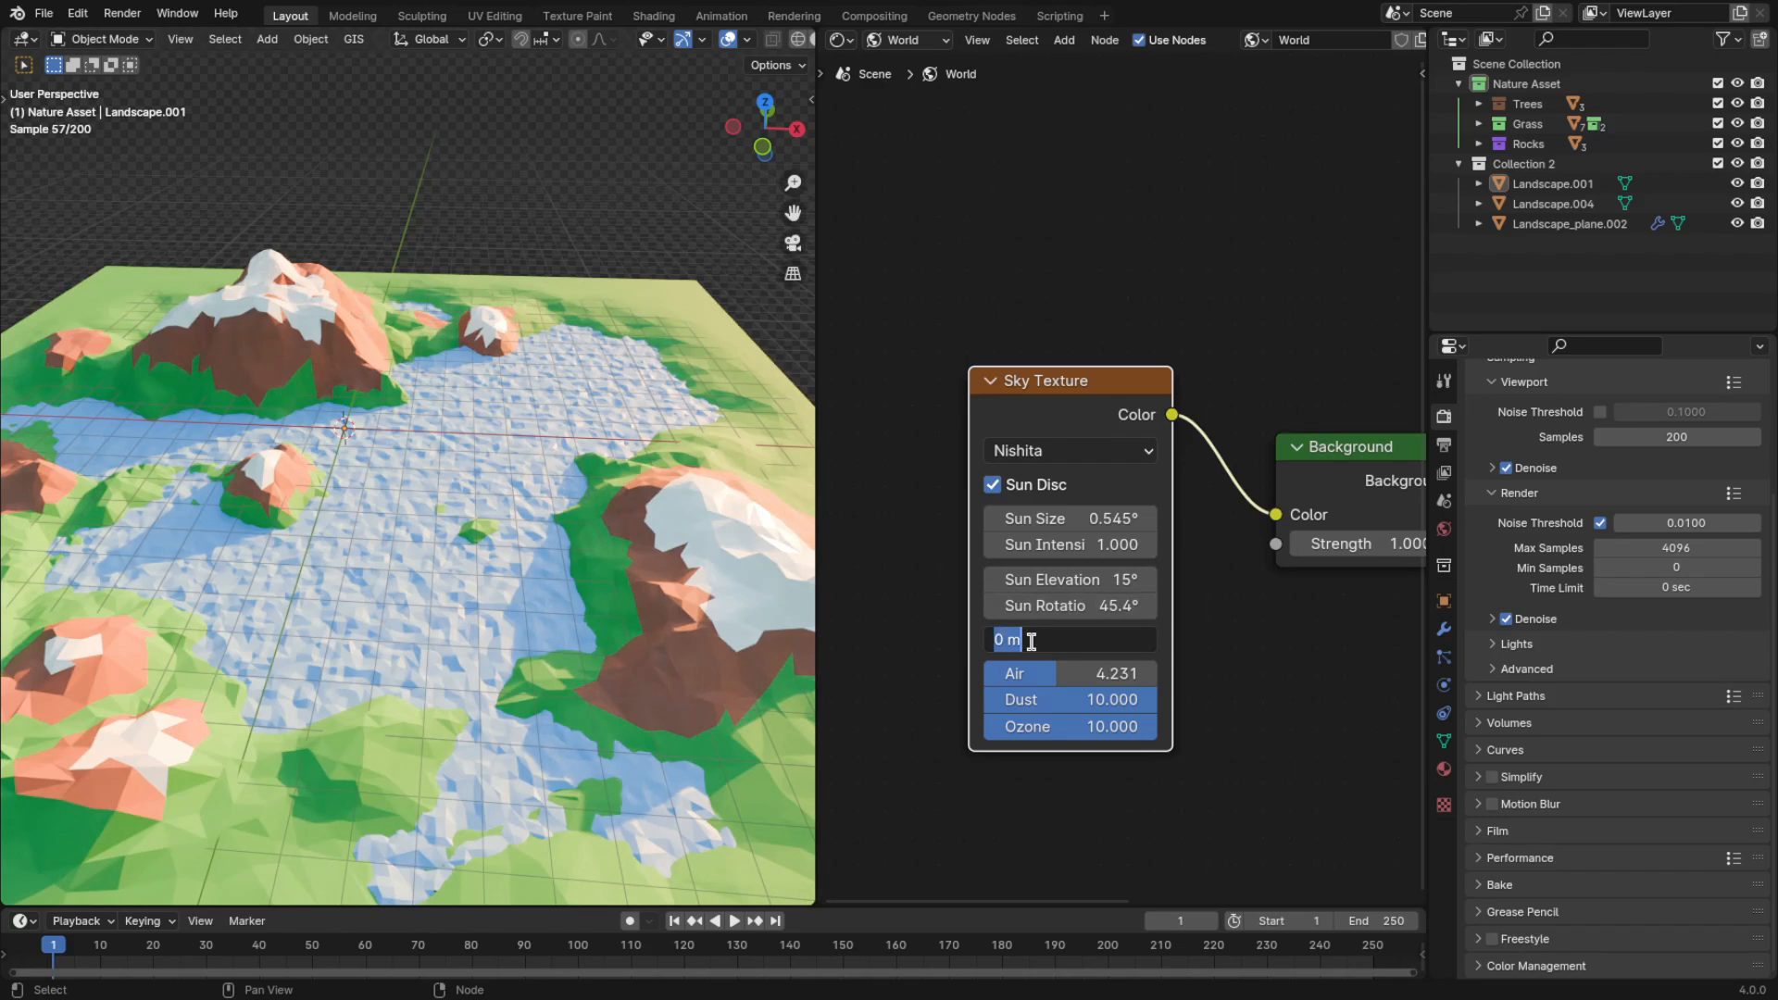
key("Return")
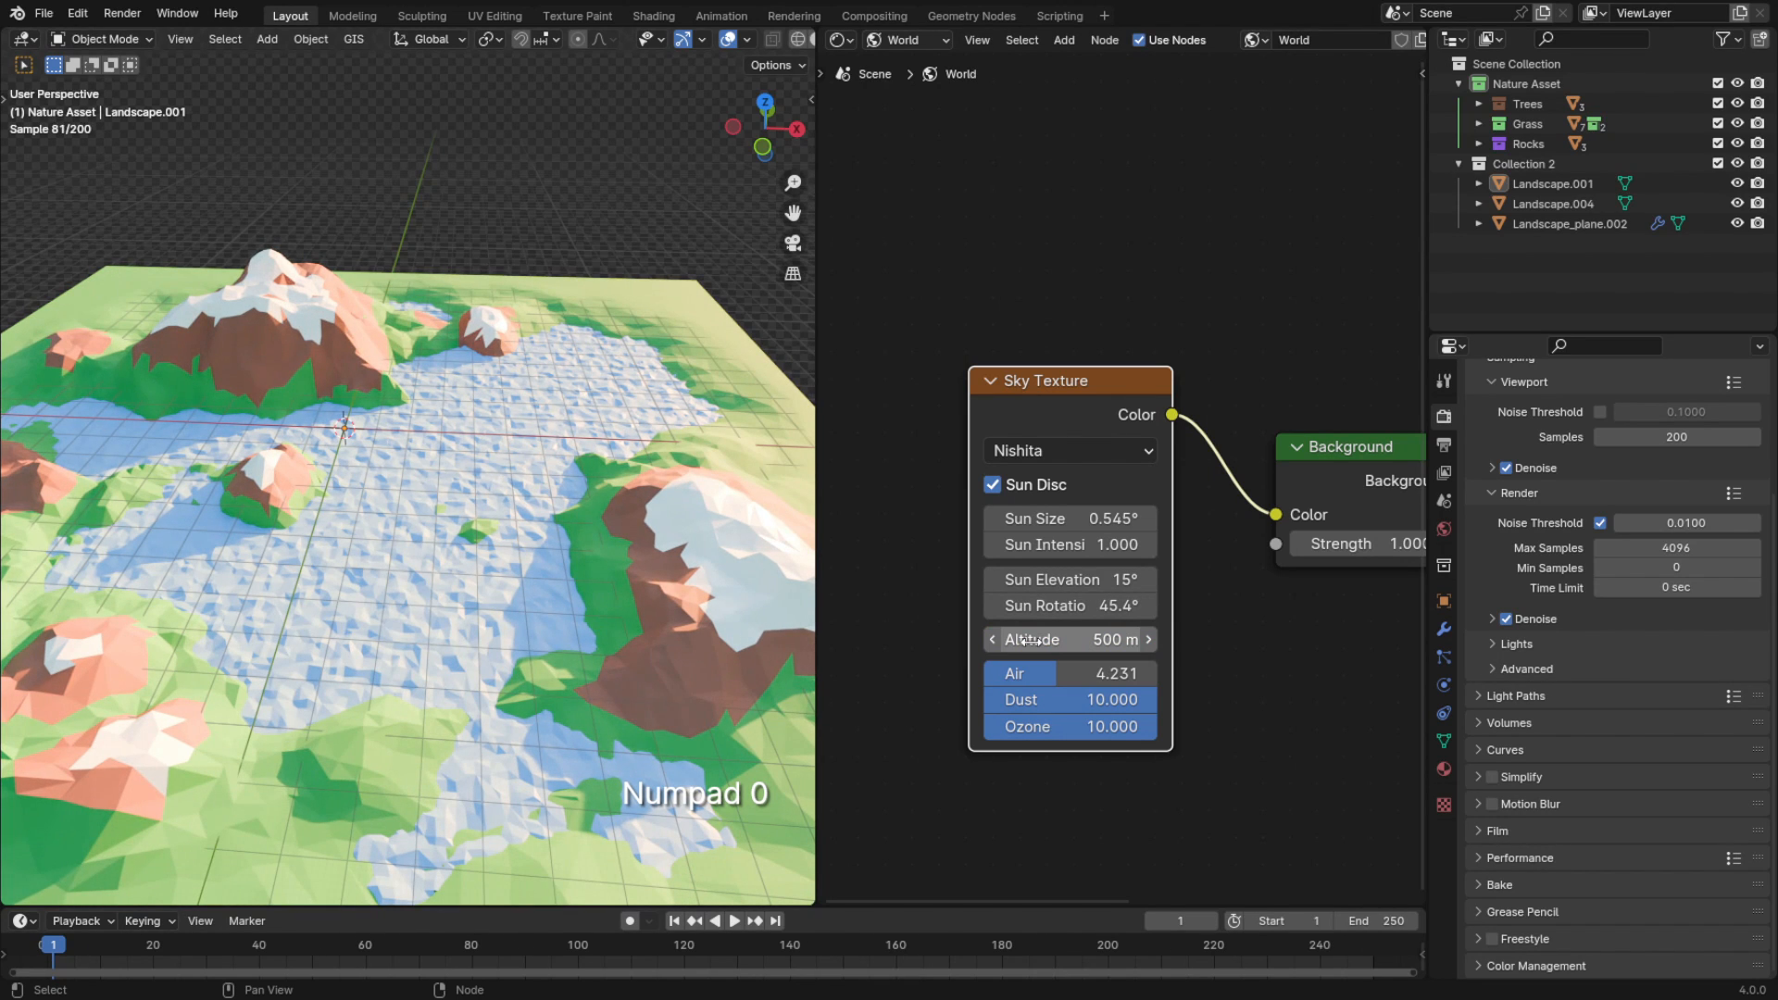
scroll(732, 685, "down", 3)
middle_click_drag(723, 732, 724, 704)
scroll(732, 706, "up", 3)
Raise the Sky Texture's Air to about 4.846 and check the lighting on the landscape
left_click_drag(1057, 674, 1067, 675)
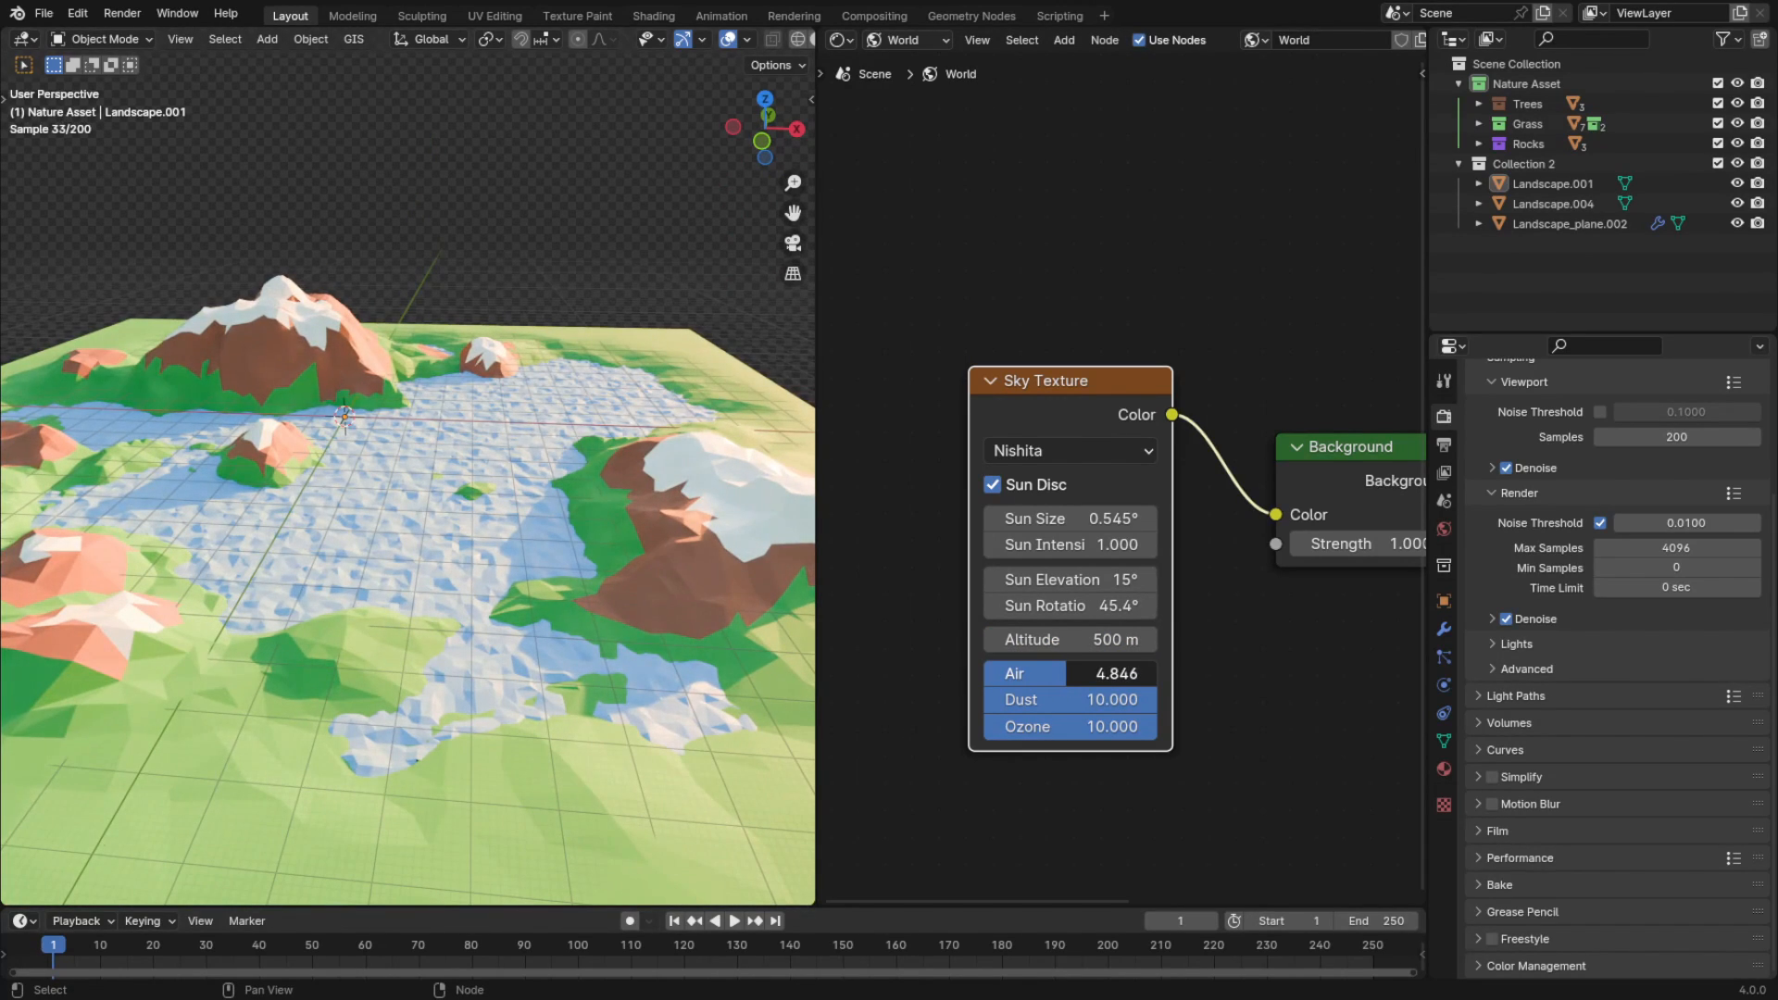
scroll(713, 509, "down", 4)
middle_click_drag(713, 509, 621, 509)
scroll(621, 509, "up", 4)
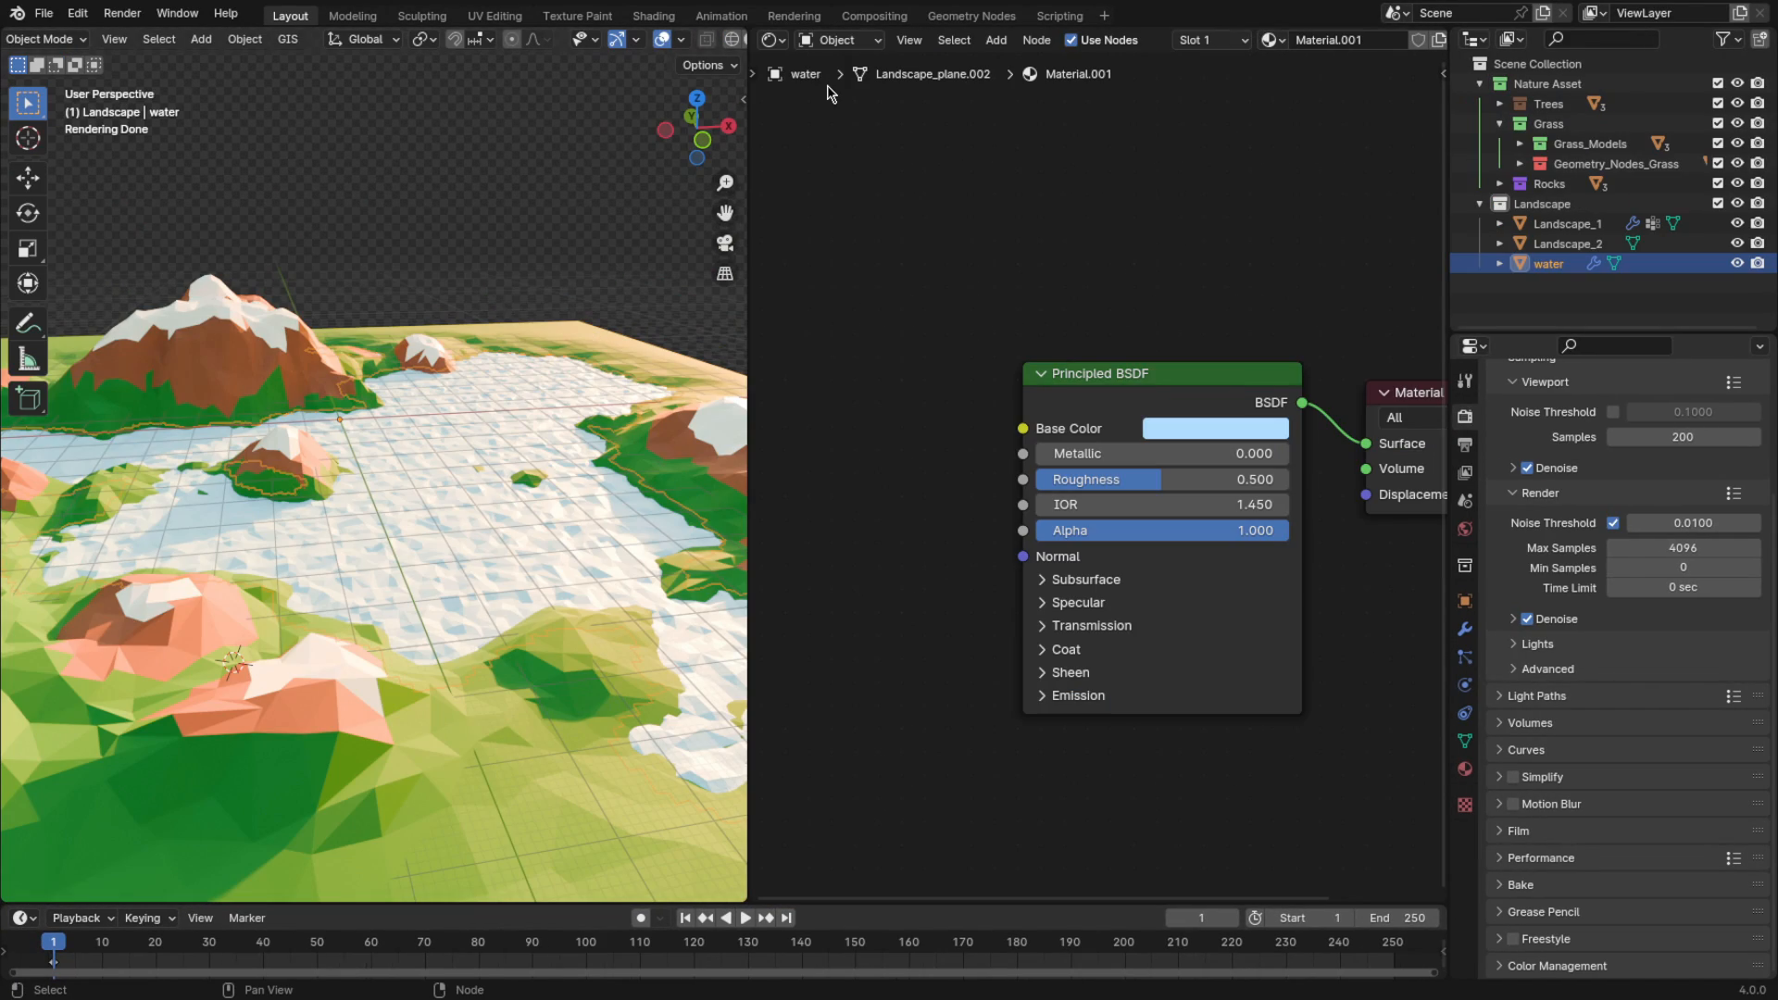
Replace the water material's Principled BSDF with a Glass BSDF connected to the Material Output's Surface
left_click(1109, 374)
middle_click_drag(1147, 372, 1098, 358)
scroll(1099, 358, "up", 1)
key("x")
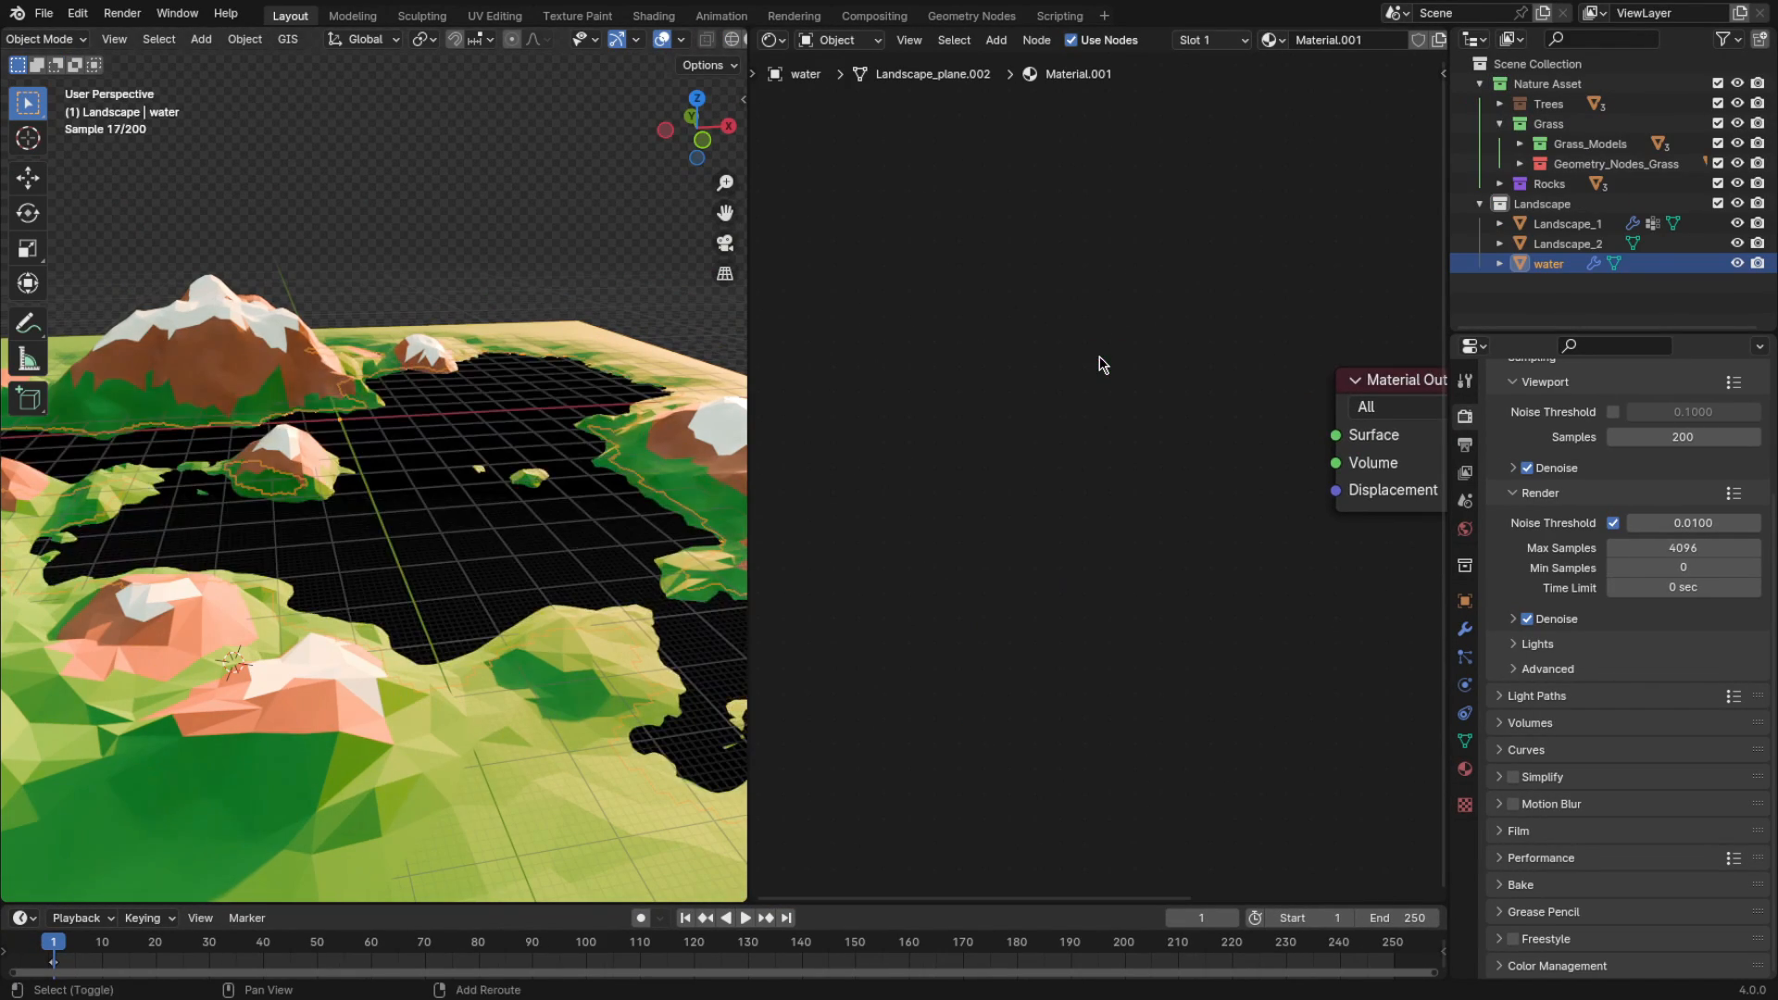
key("shift+a")
left_click(1099, 358)
type("glass")
key("Return")
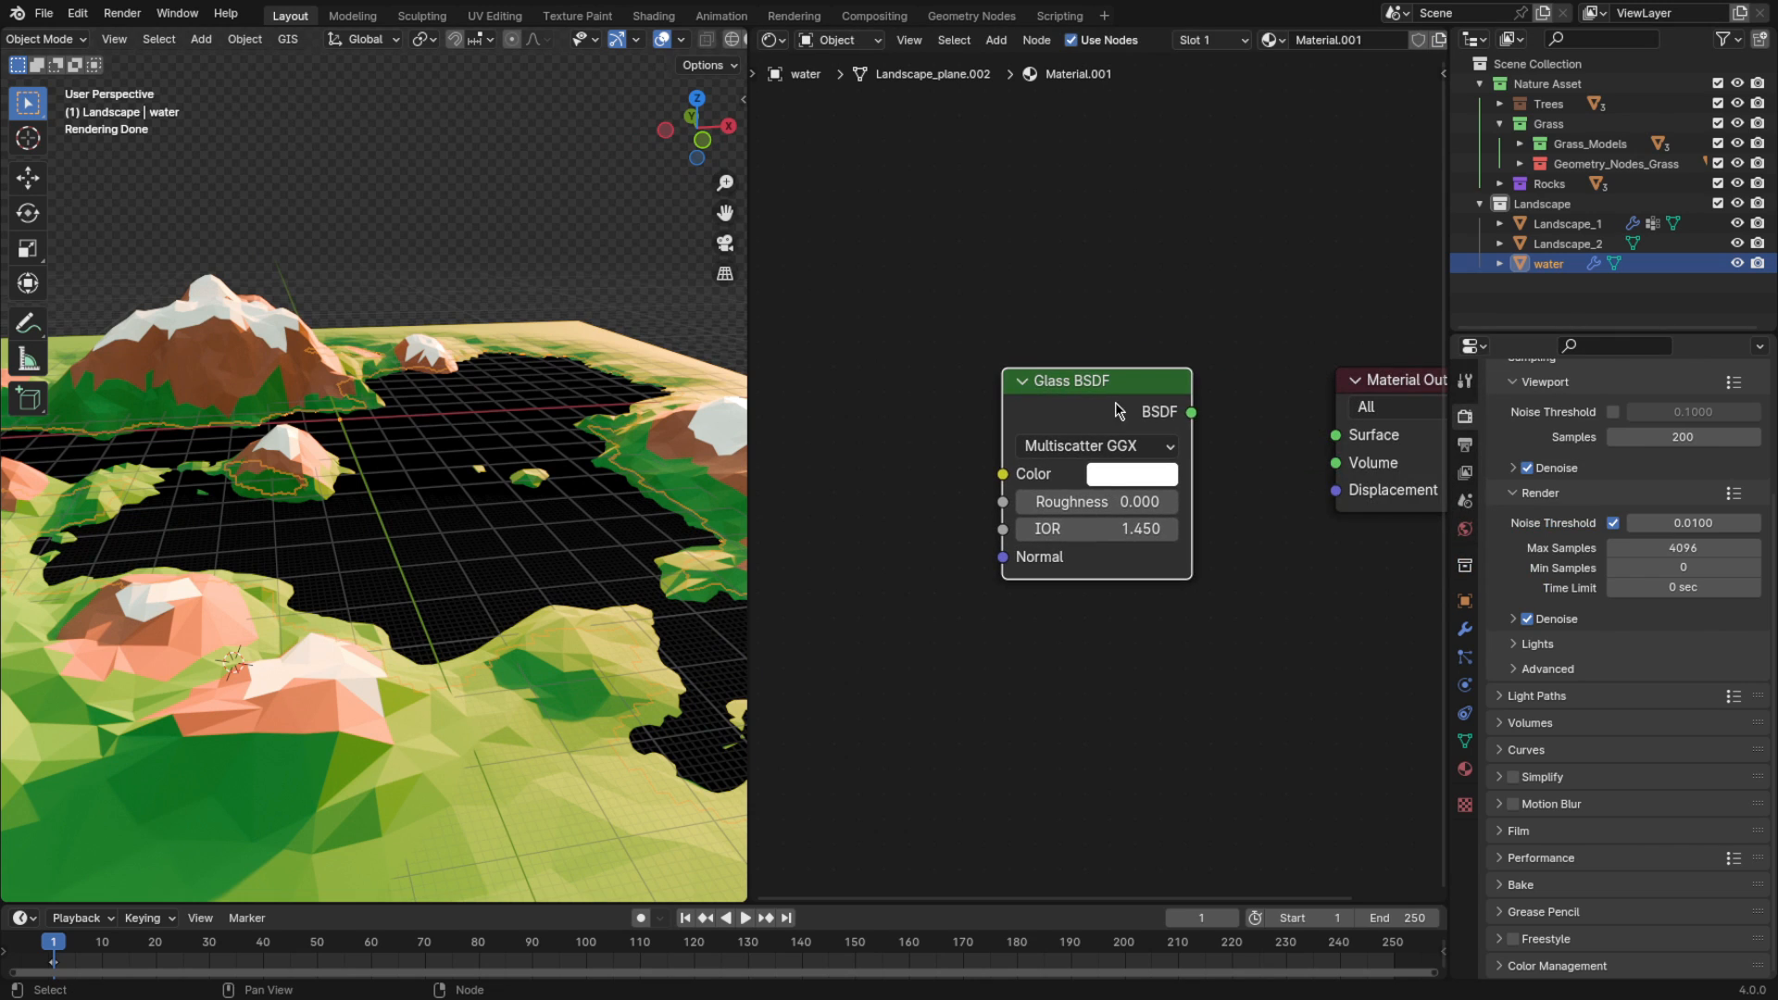
left_click_drag(1351, 454, 1336, 435)
Tint the water's Glass BSDF light blue, set its Roughness to 0.02 and adjust its IOR
left_click(1137, 477)
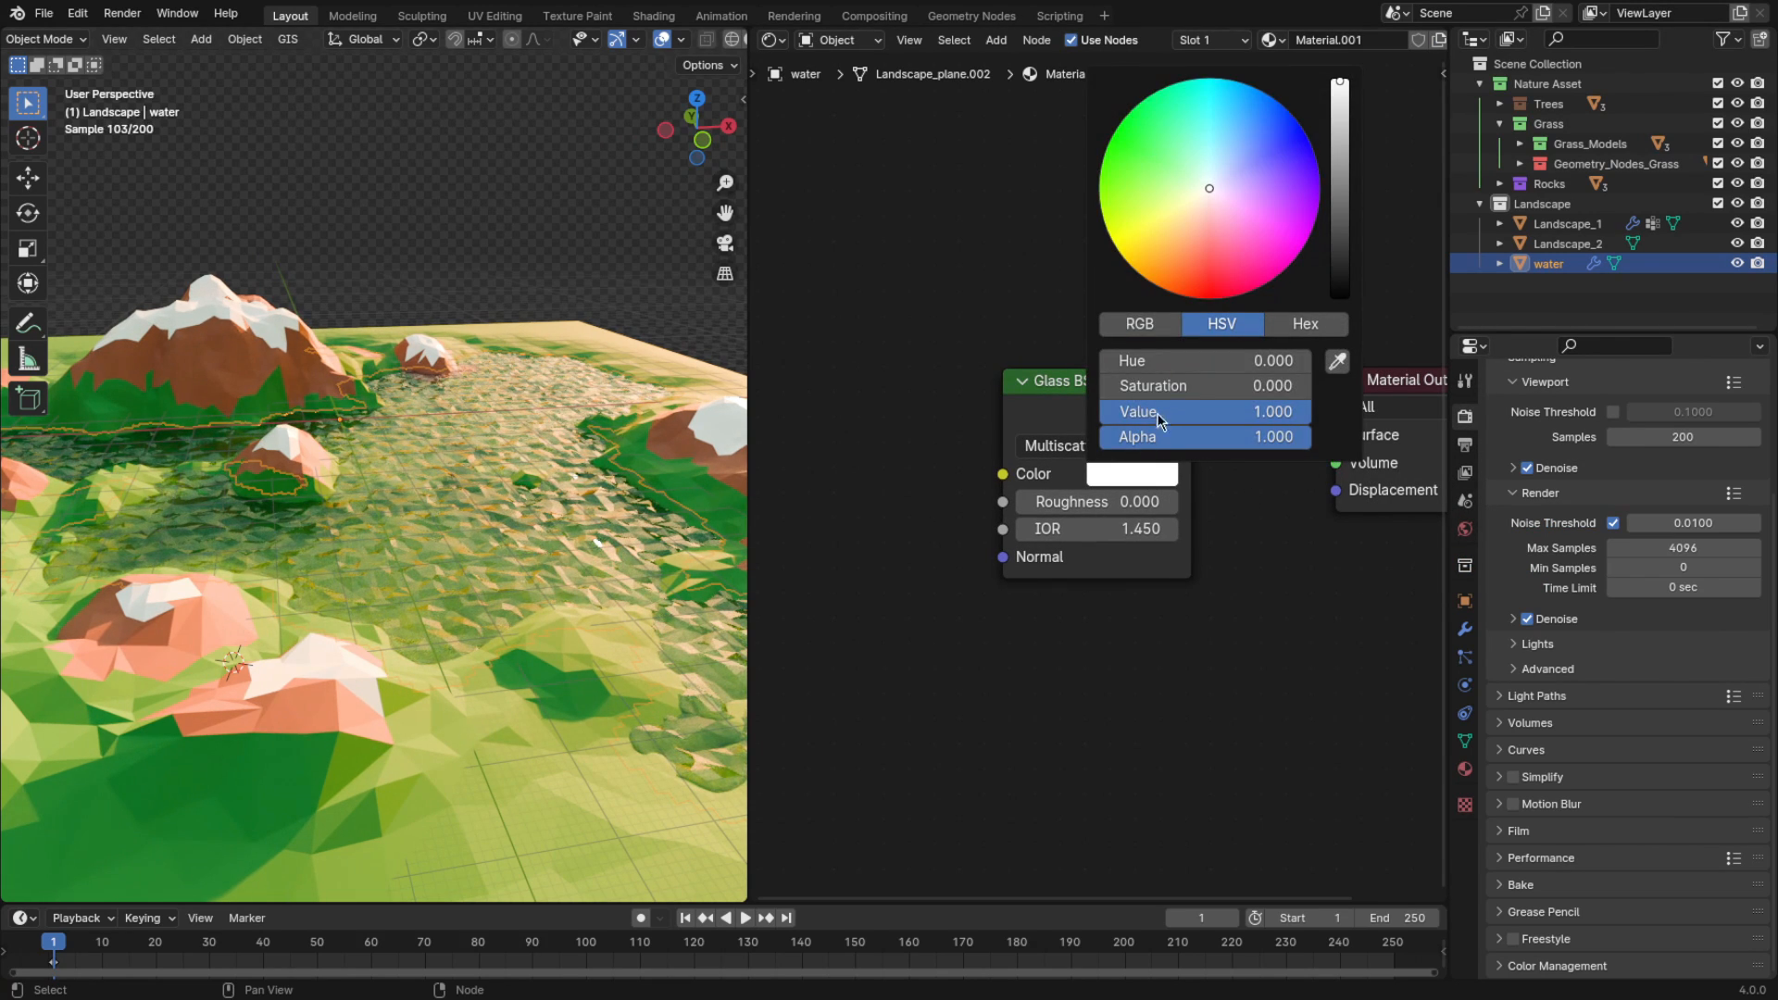
left_click(1230, 157)
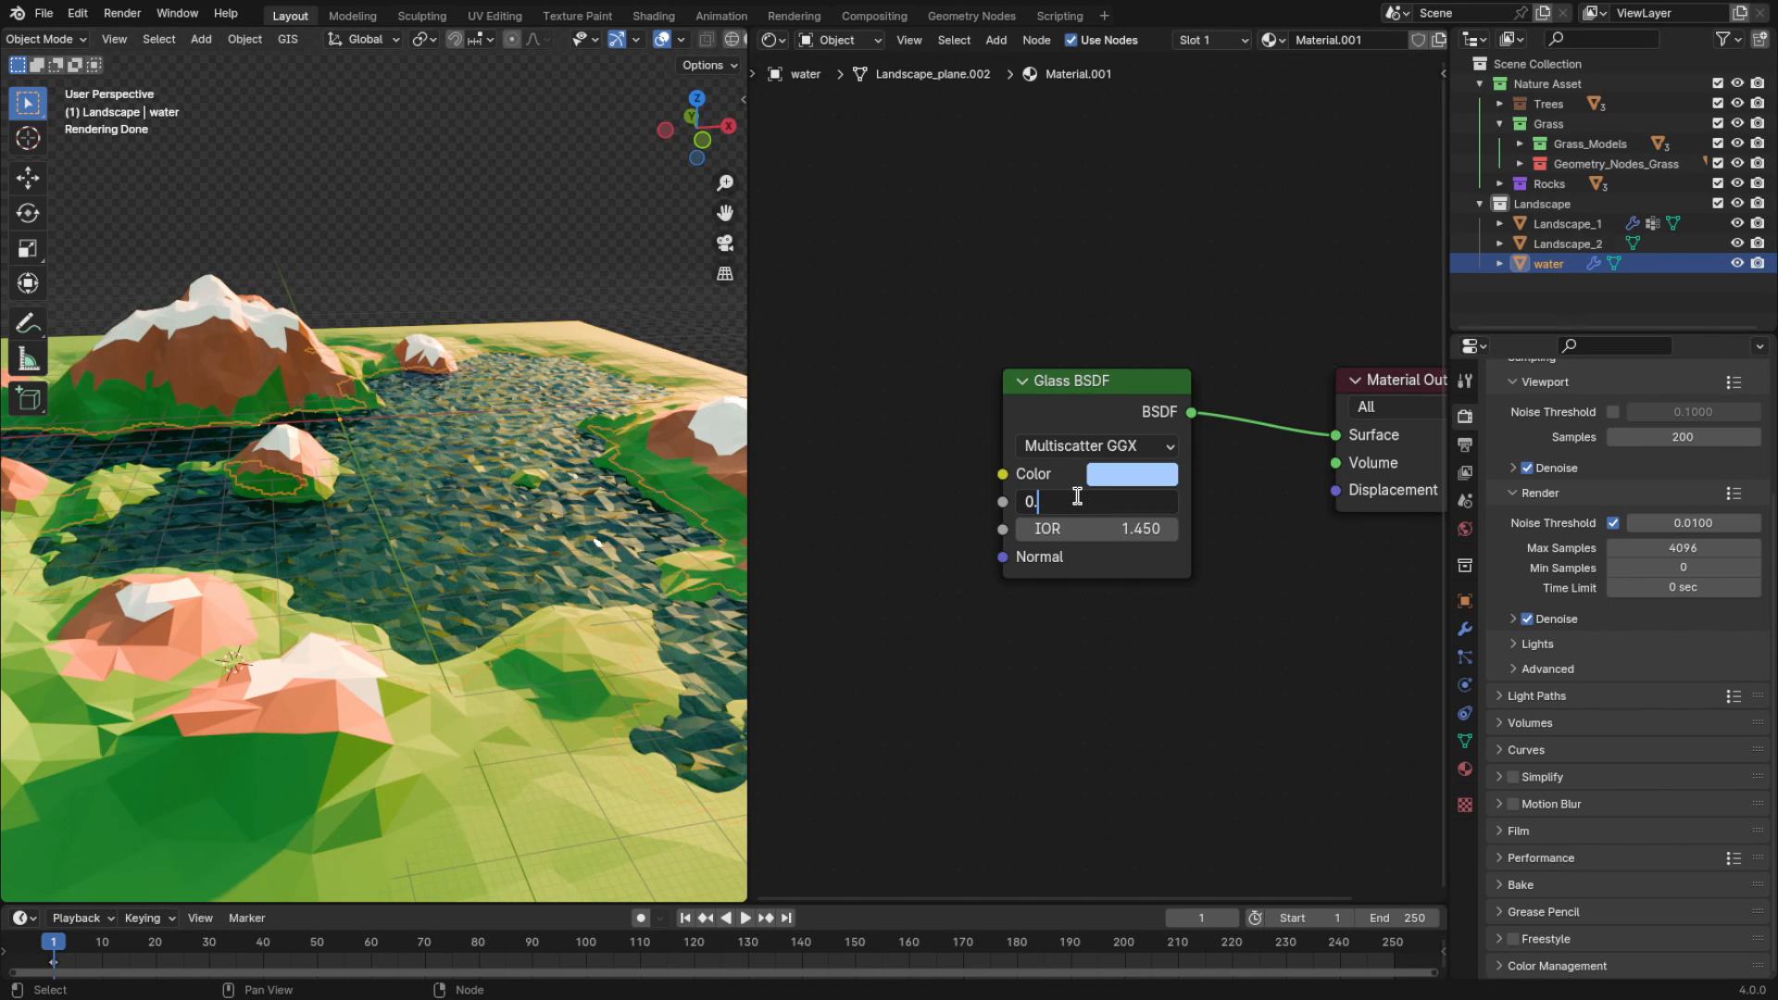
key("Return")
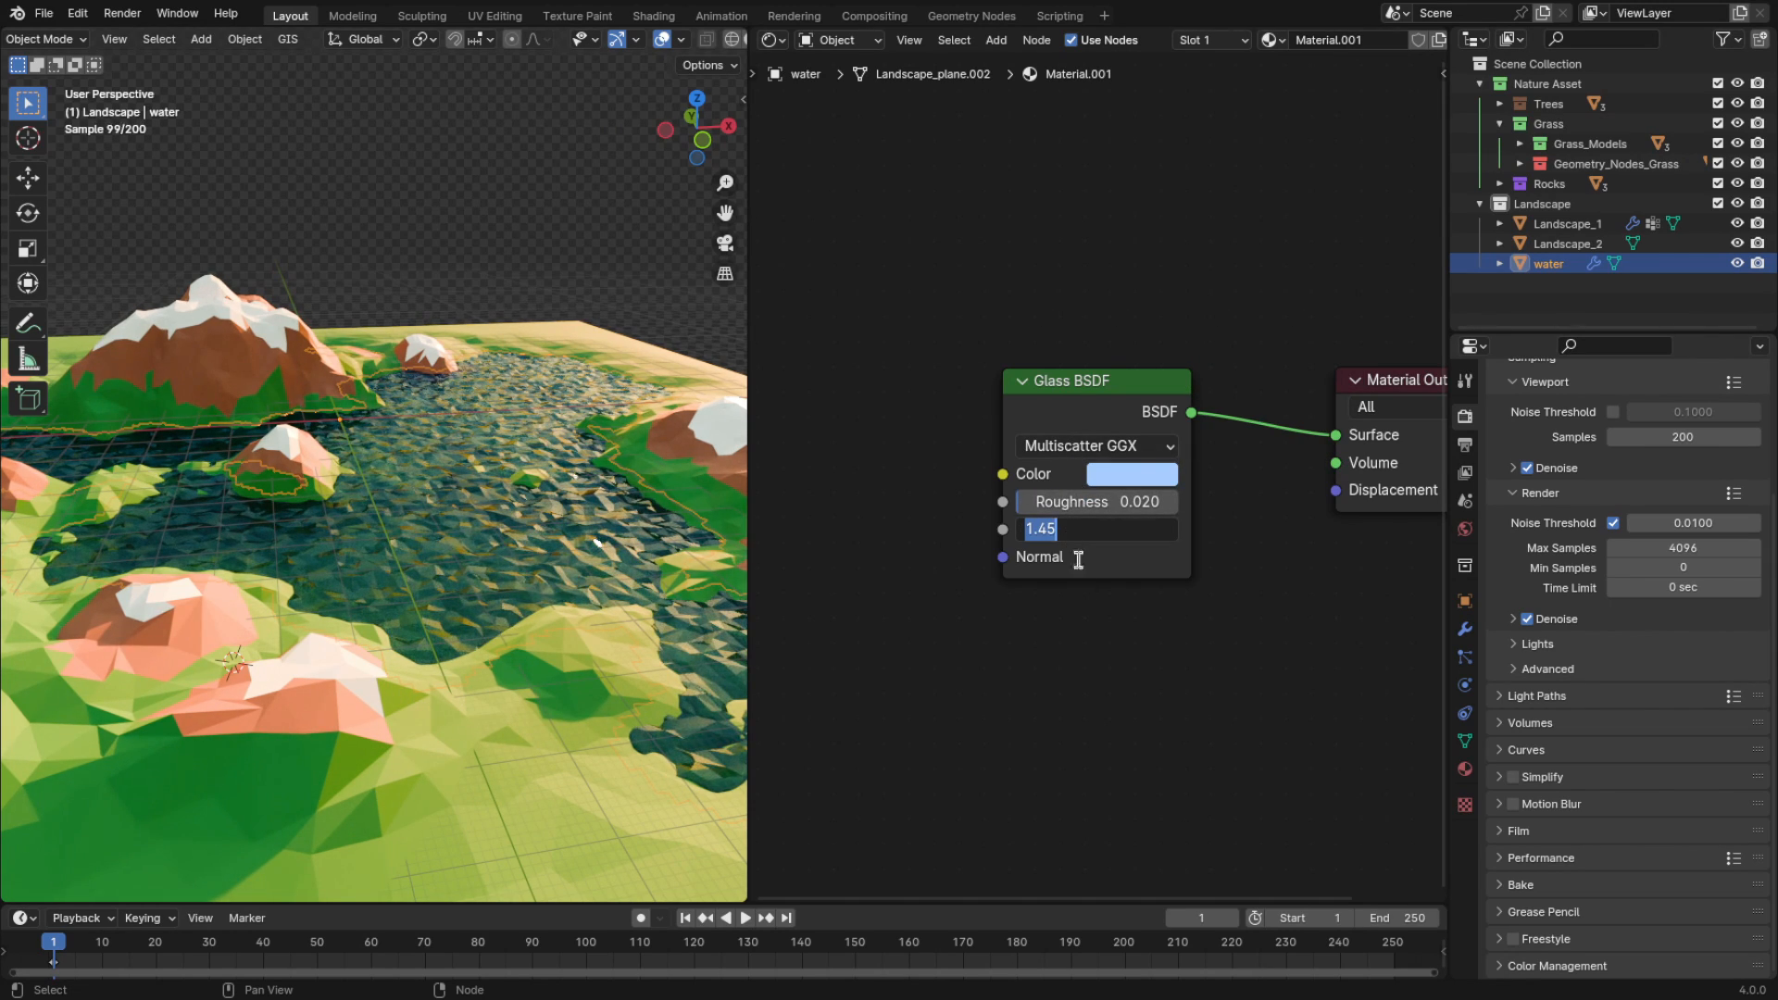
key("Return")
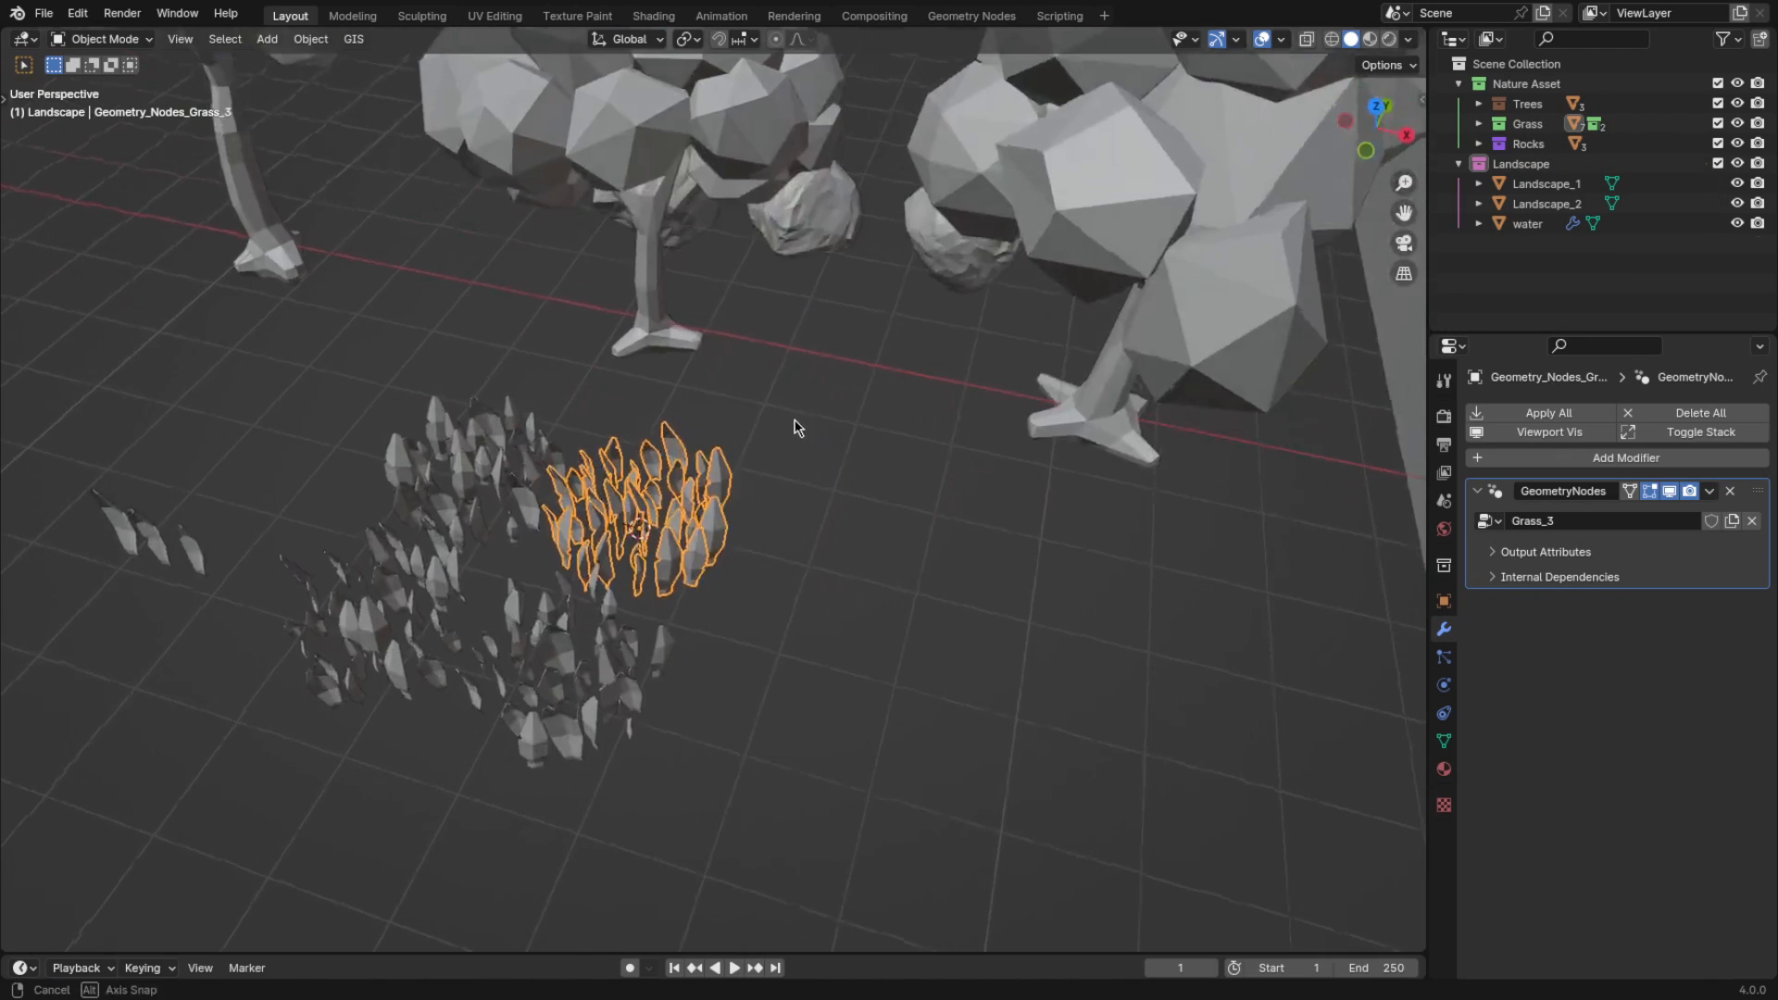
Add a 2 m cube at the selected grass clump and raise it 1 m along Z
key("shift+a")
mouse_move(795, 457)
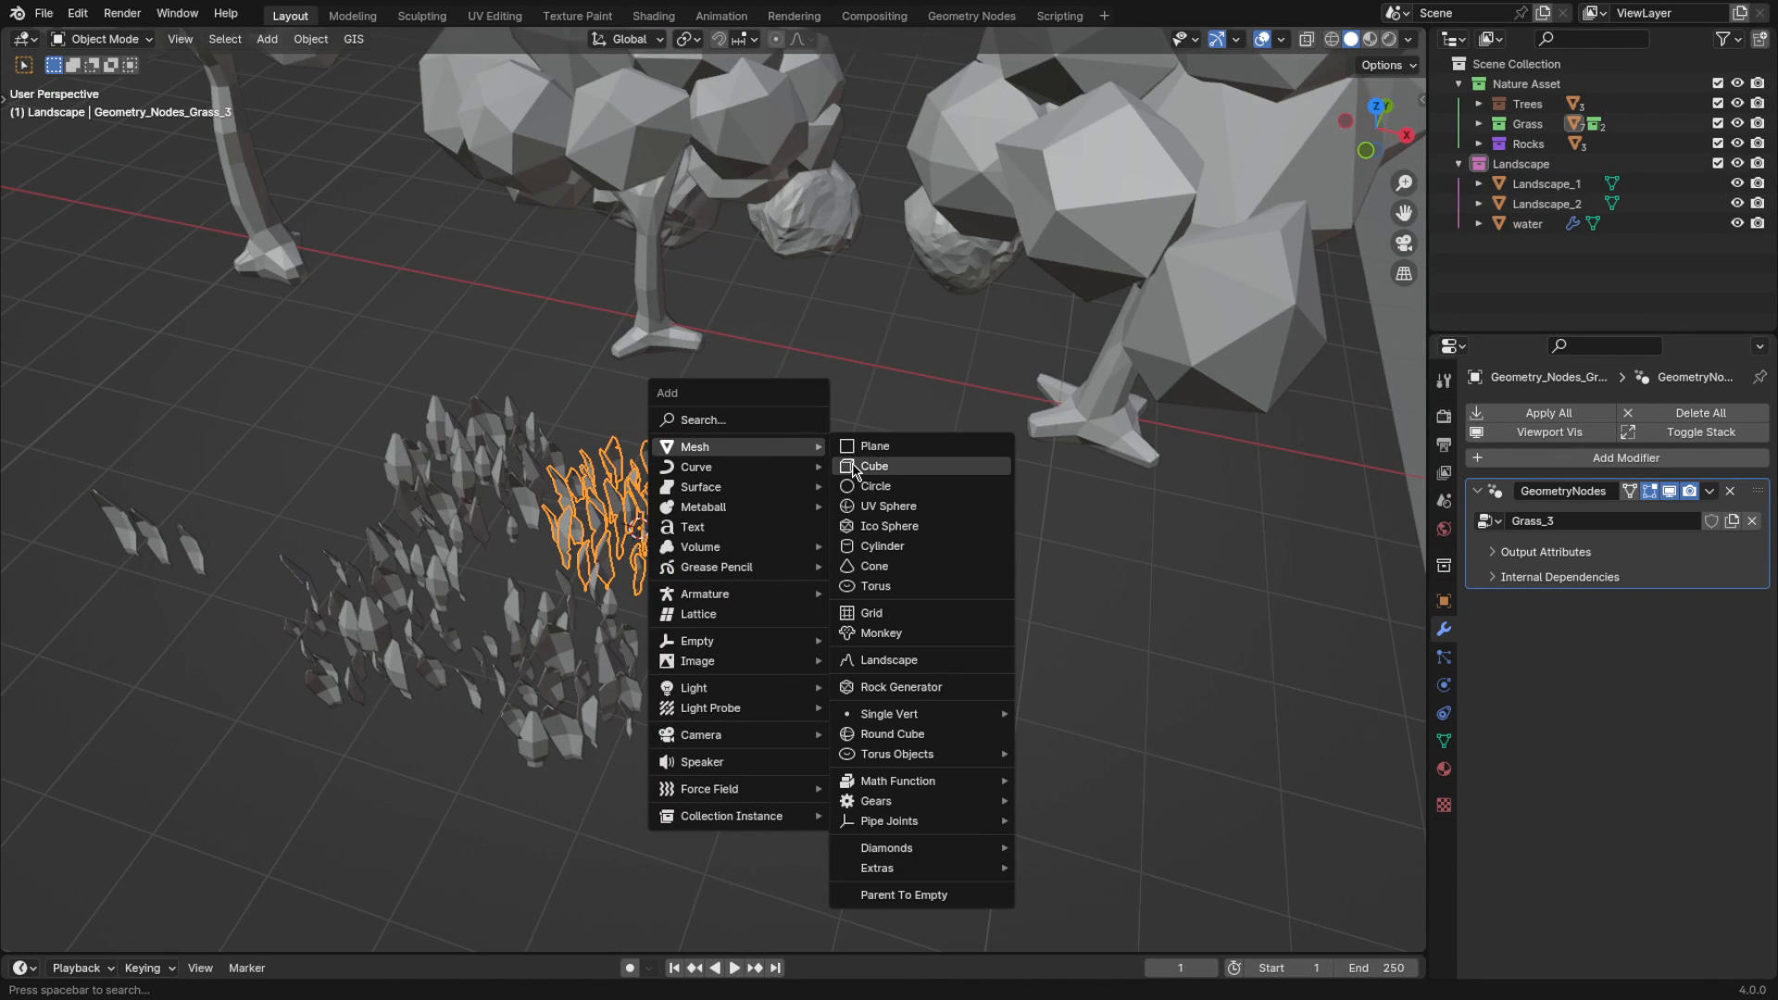
left_click(853, 471)
left_click(1367, 150)
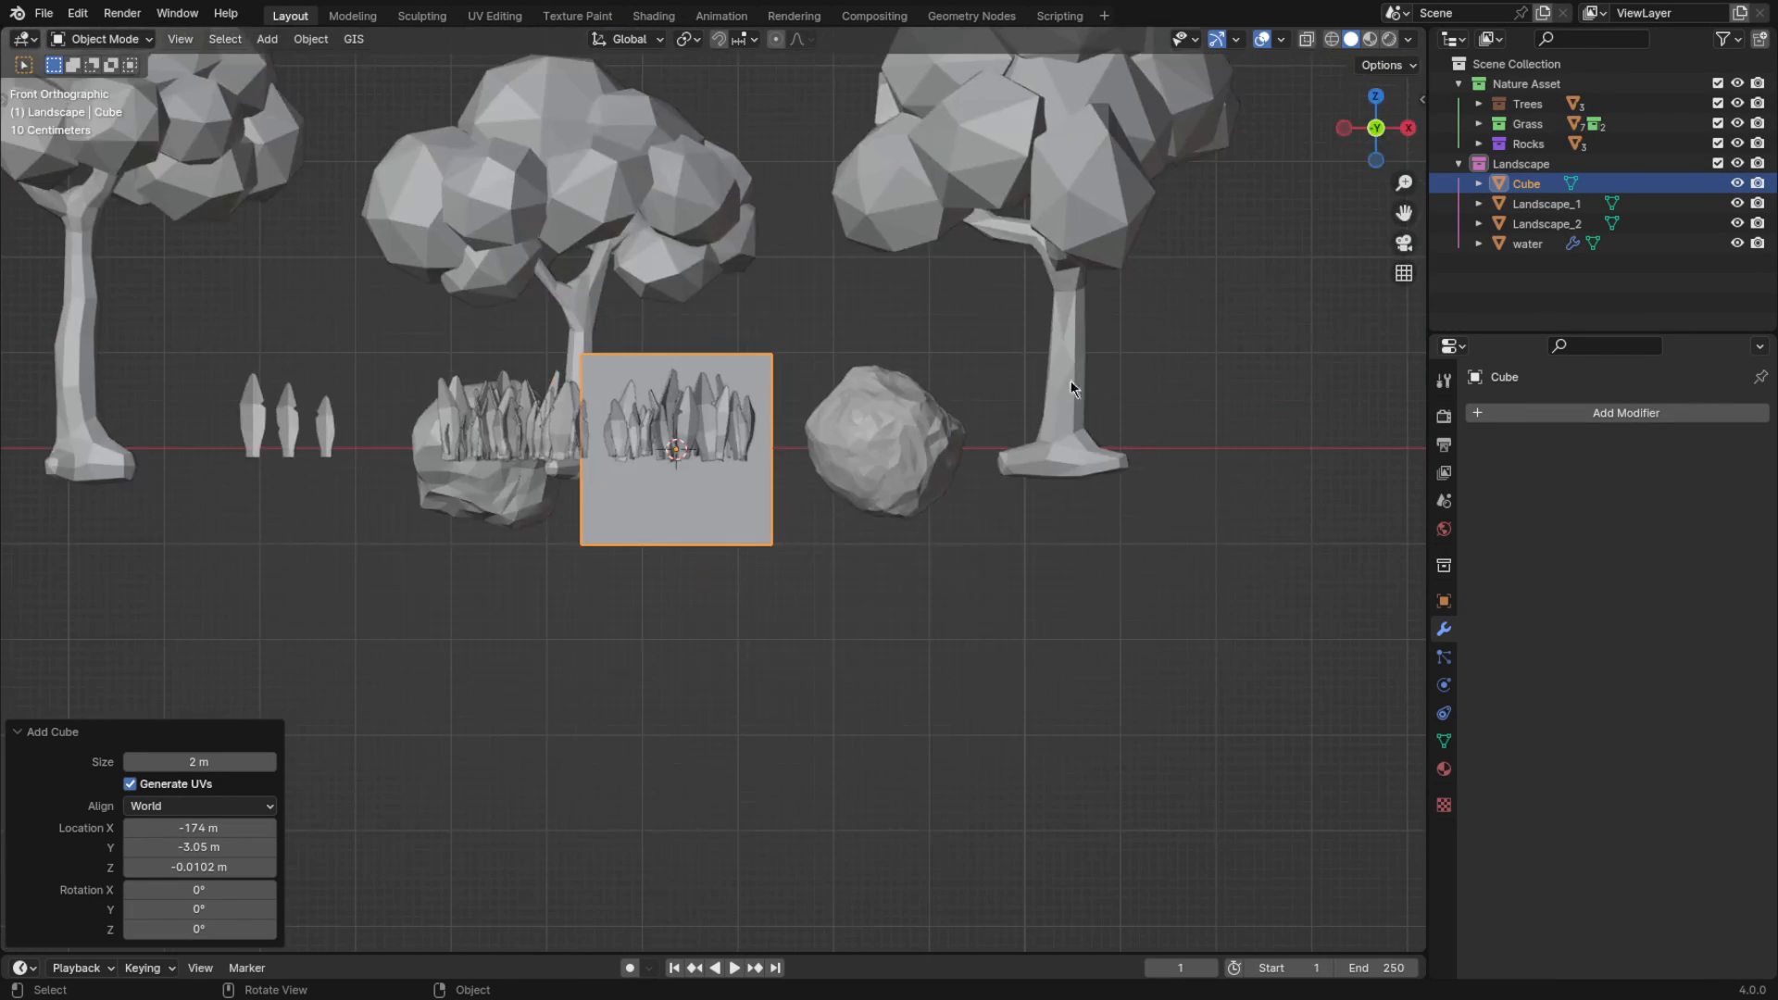
scroll(1070, 380, "up", 3)
type("gz1")
key("Return")
middle_click_drag(967, 345, 992, 454, "shift")
scroll(992, 460, "up", 1)
In the cube's mesh, select the top face with X-ray on and lower it by about 1.14 m
key("Tab")
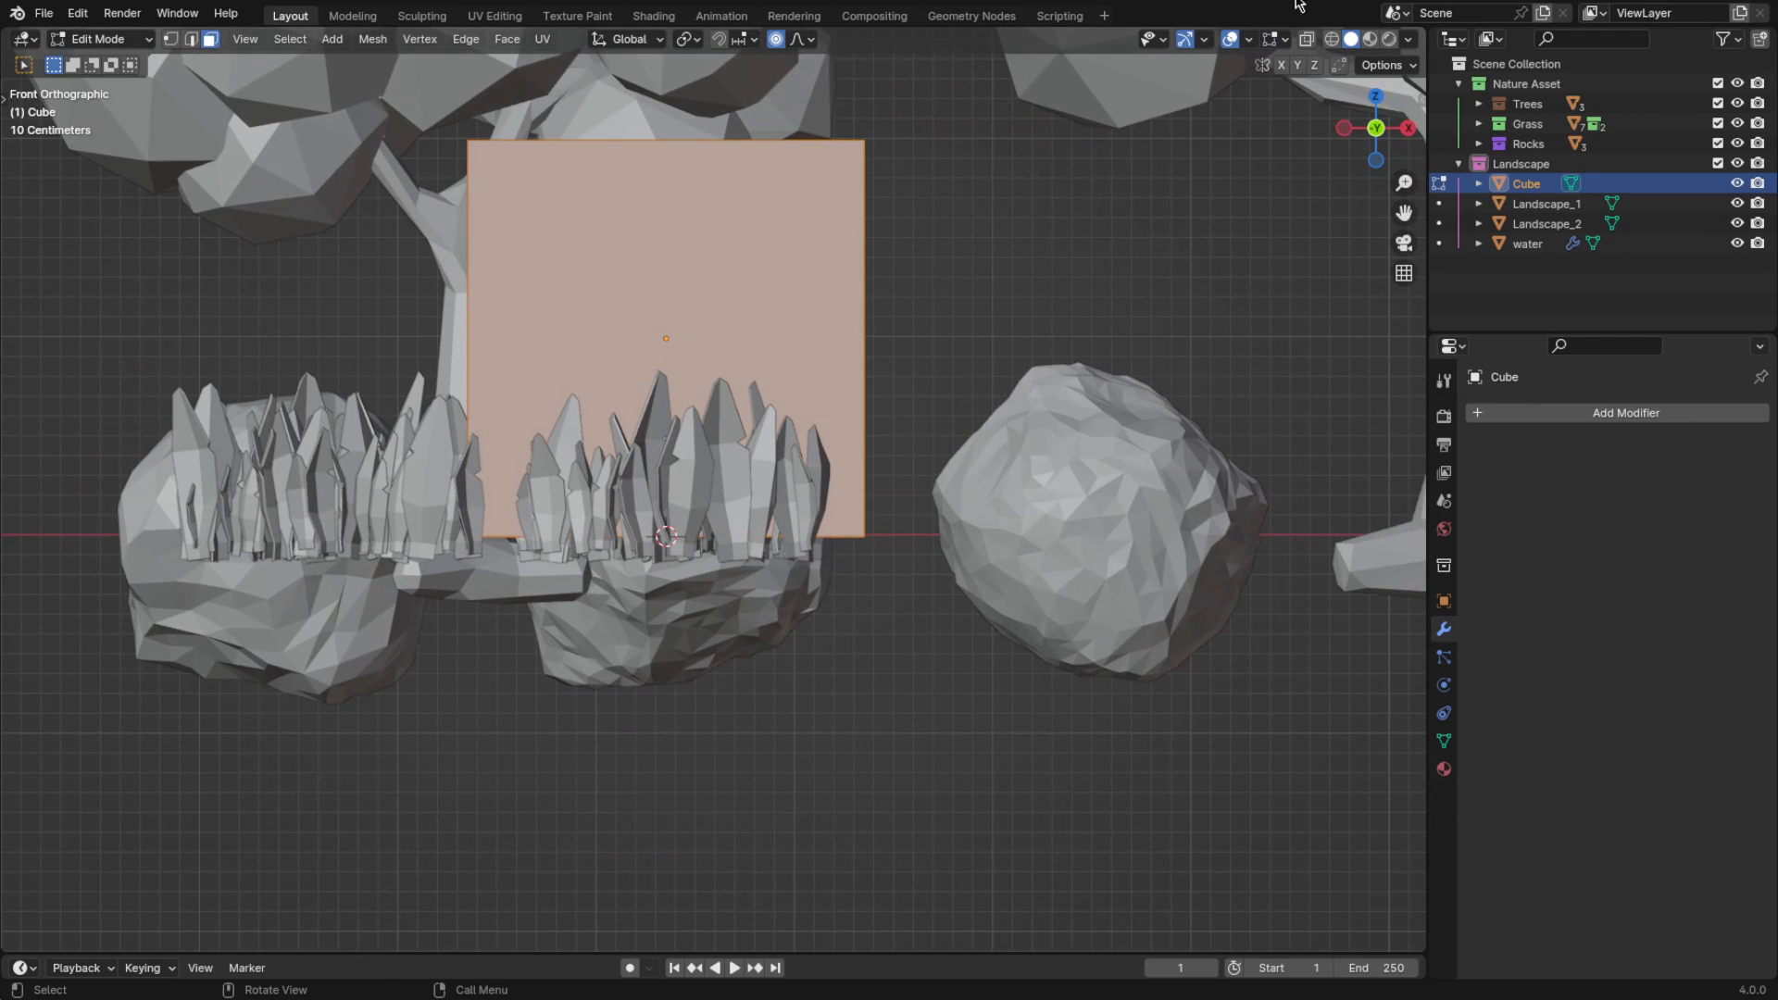
left_click(1306, 41)
left_click_drag(557, 220, 728, 121)
key("g")
key("z")
right_click(732, 303)
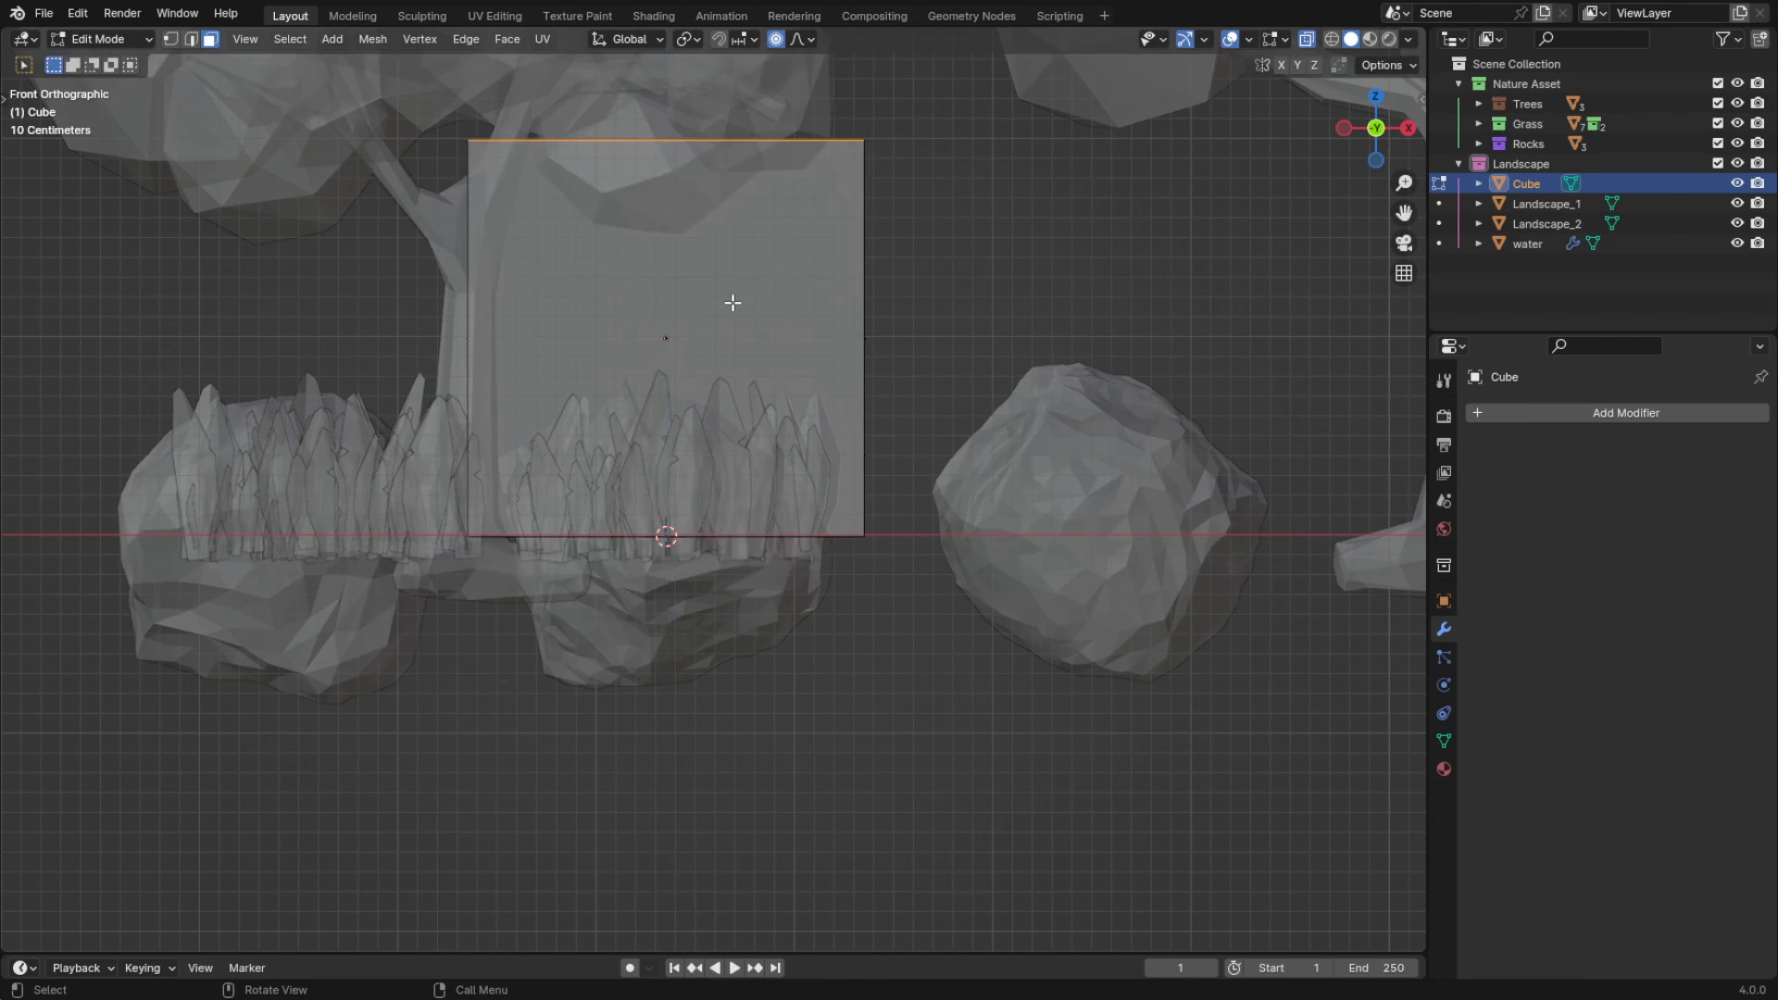
key("g")
key("z")
left_click(1099, 365)
Scale the cube's top face to about 0.47, turn X-ray off and return to Object Mode
key("s")
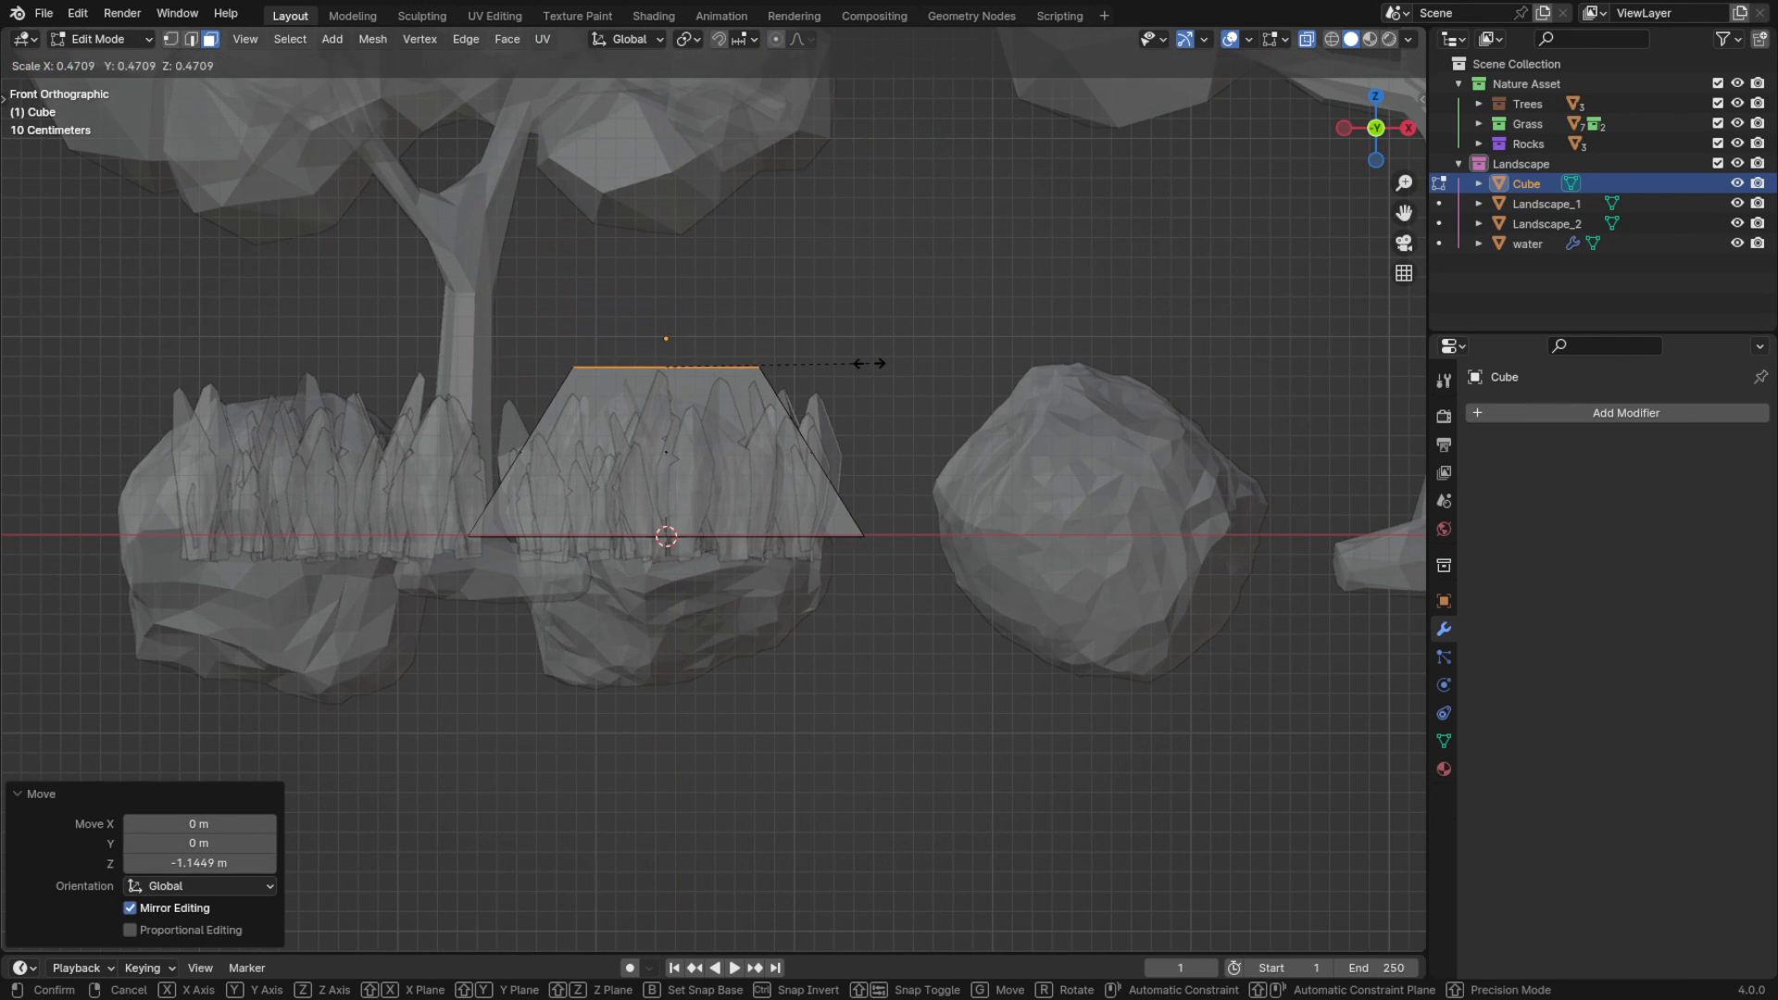
left_click(875, 364)
left_click(1306, 41)
middle_click_drag(1226, 120, 891, 505)
key("Tab")
Move the tapered cube out of the grass clumps onto the free ground beside them
key("g")
key("y")
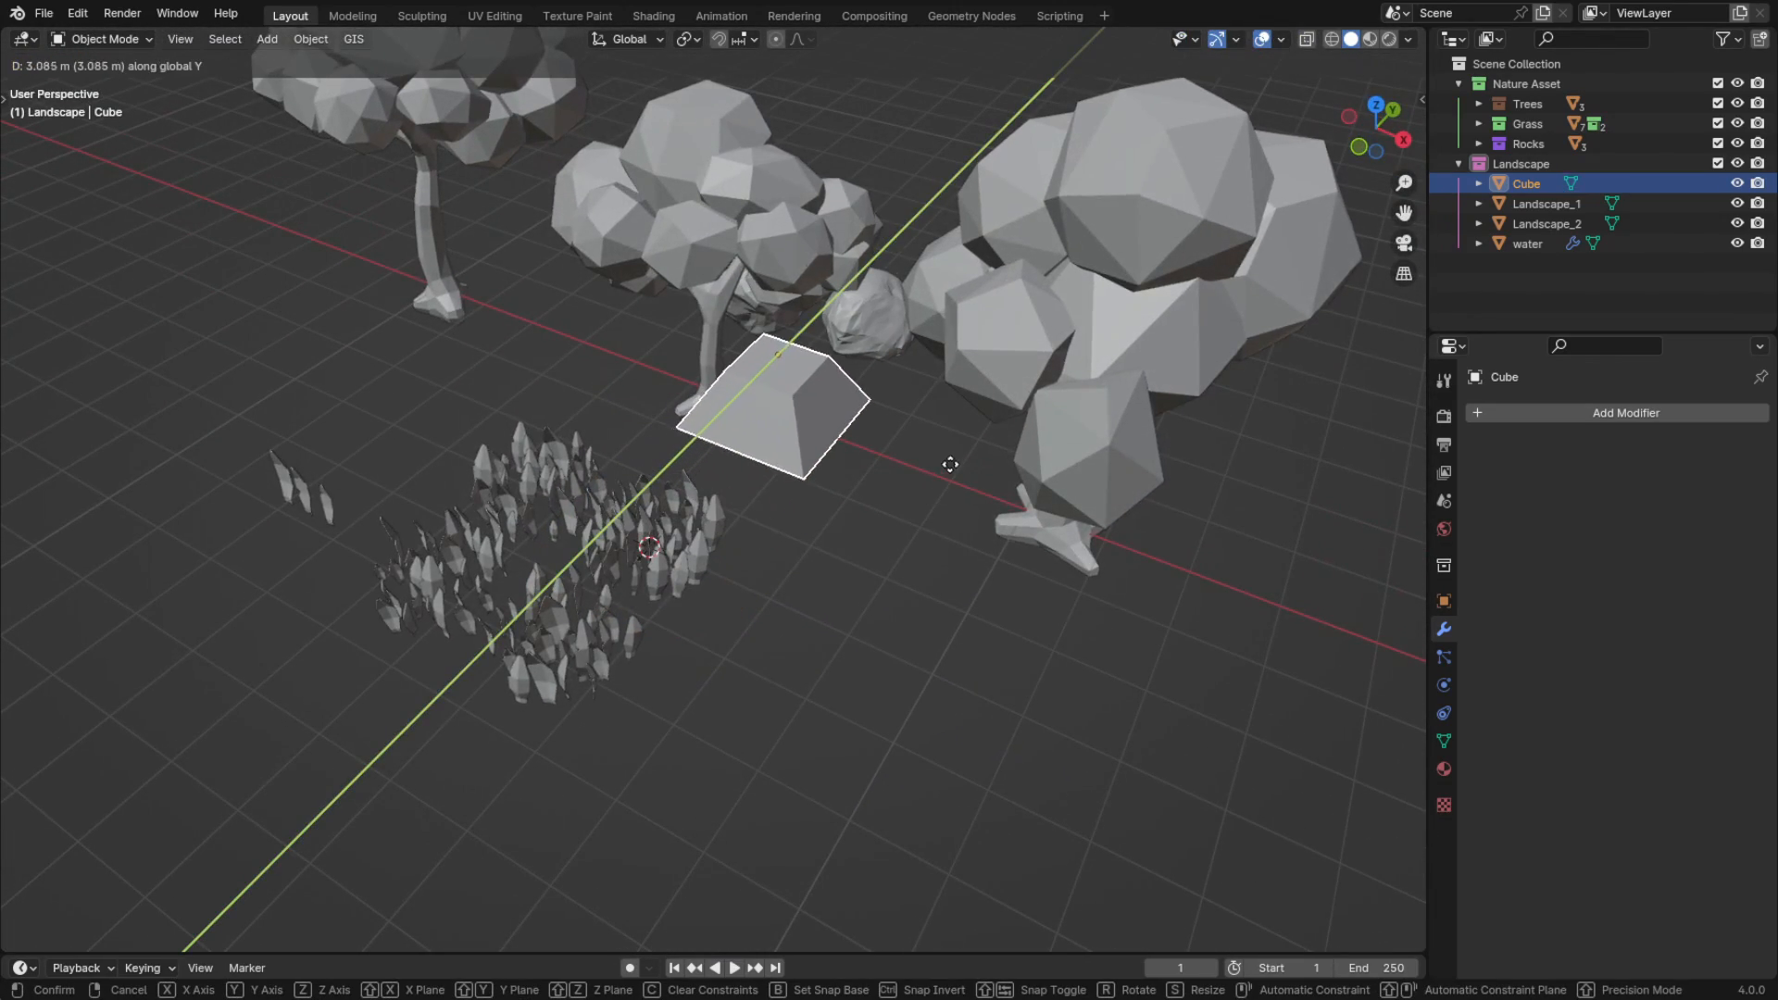
left_click(951, 452)
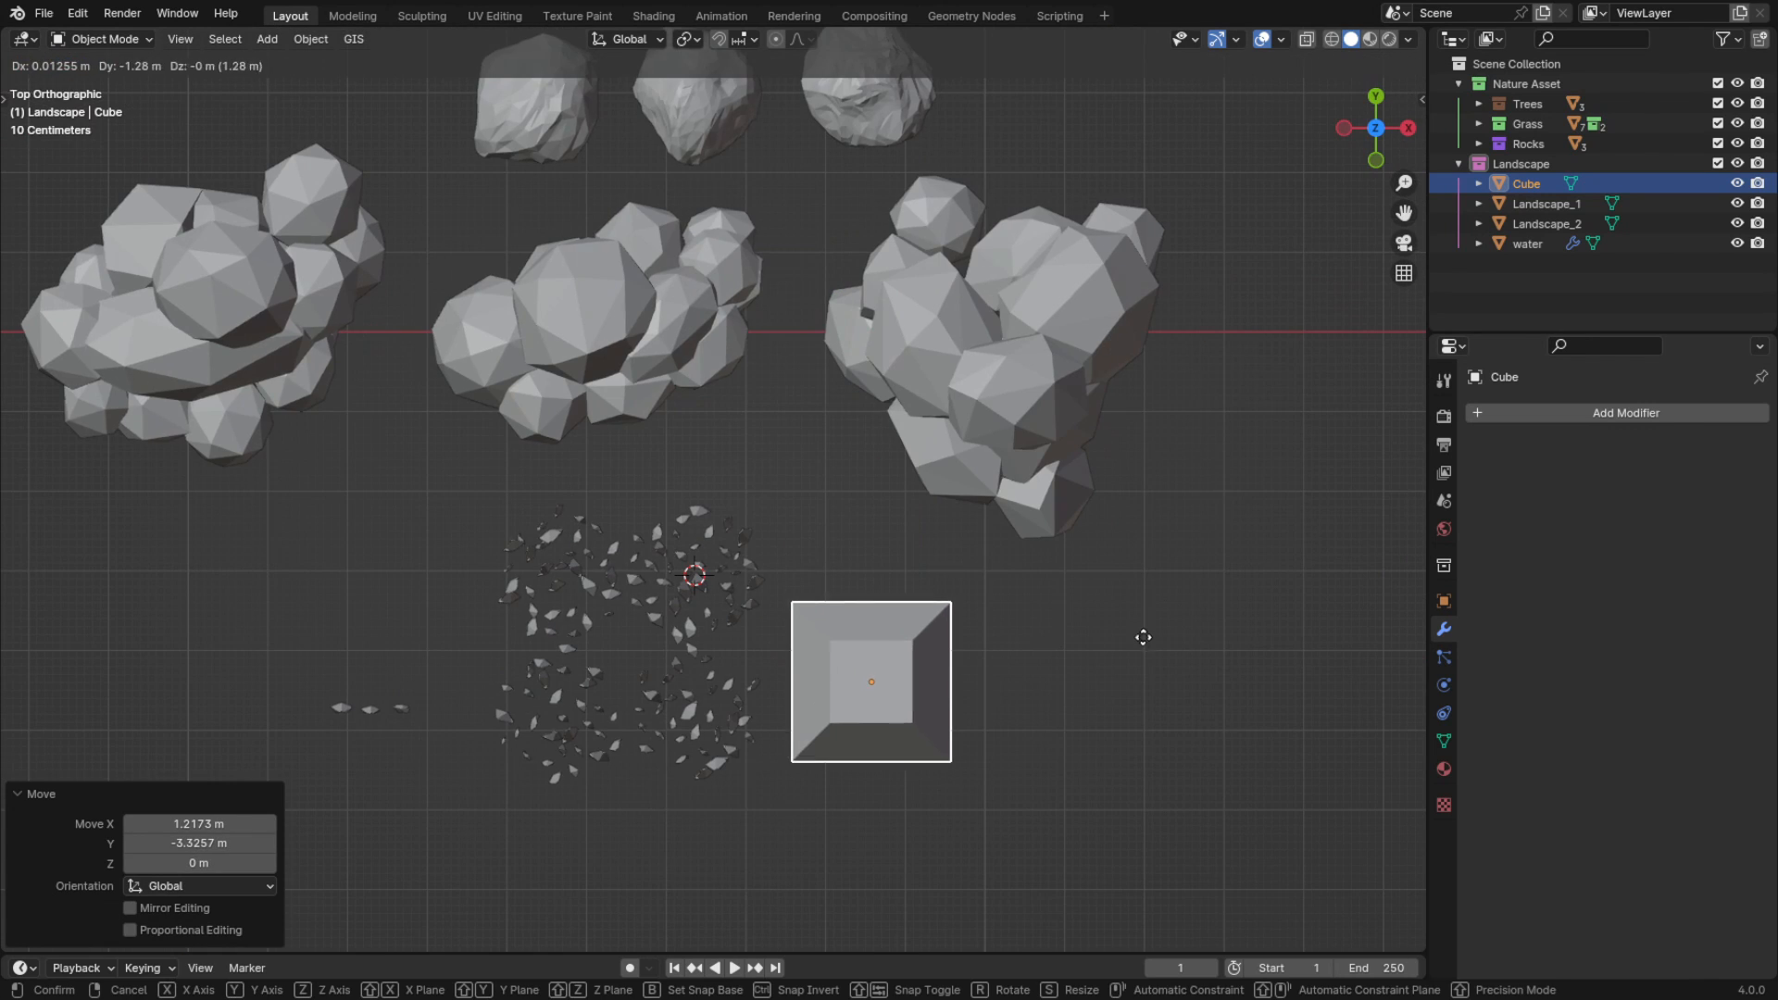
left_click(1143, 651)
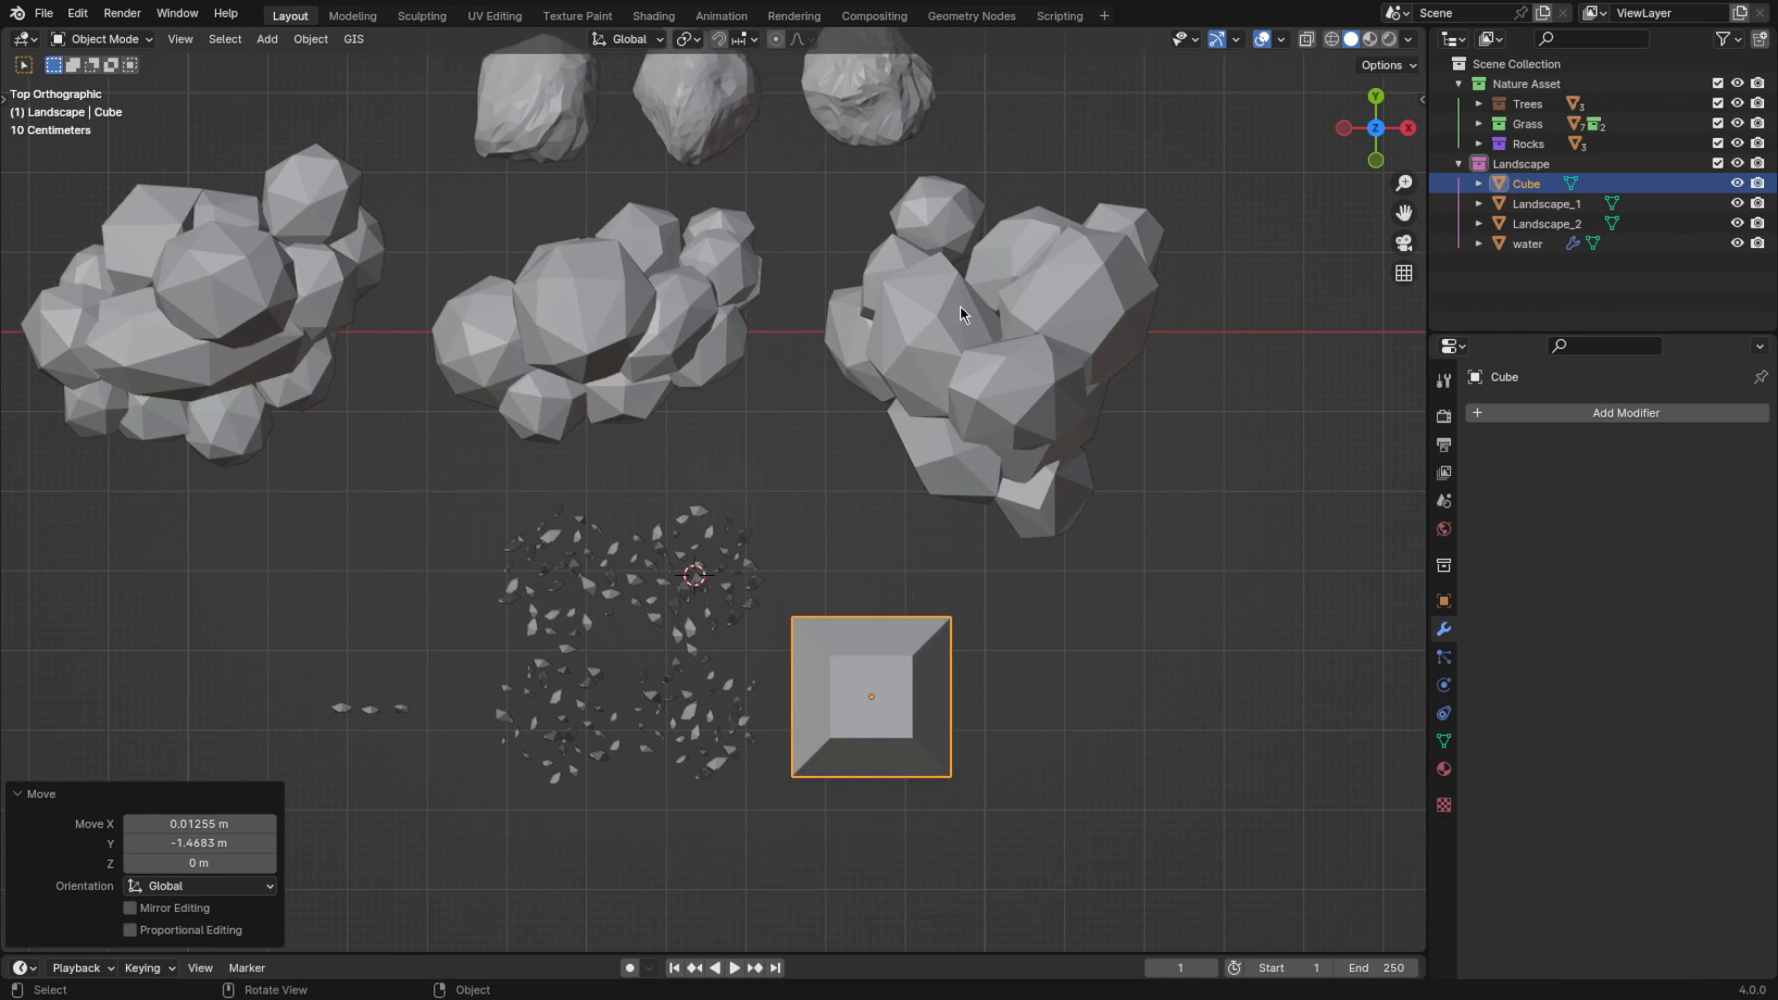
Add an ico sphere at the third rock's position with Subdivisions set to 1
left_click(905, 128)
middle_click_drag(984, 399, 938, 397)
key("shift+a")
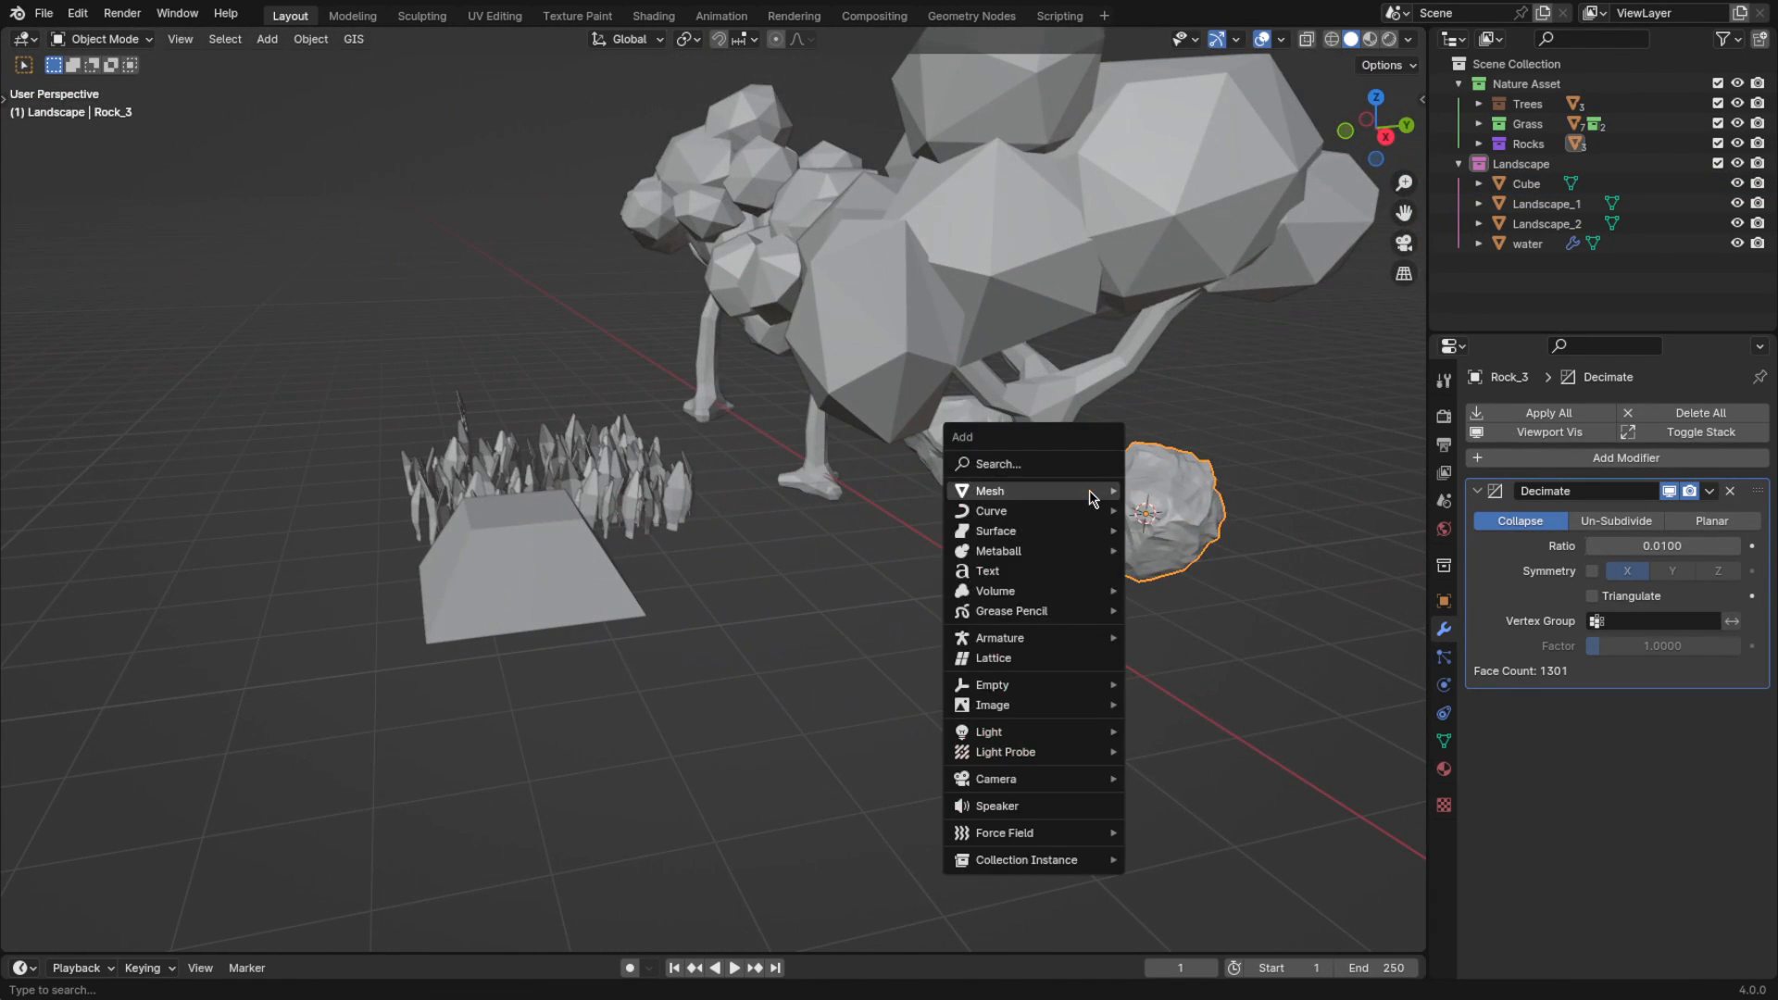
mouse_move(1089, 491)
left_click(1158, 567)
middle_click_drag(1192, 533, 987, 540, "shift")
scroll(988, 540, "up", 2)
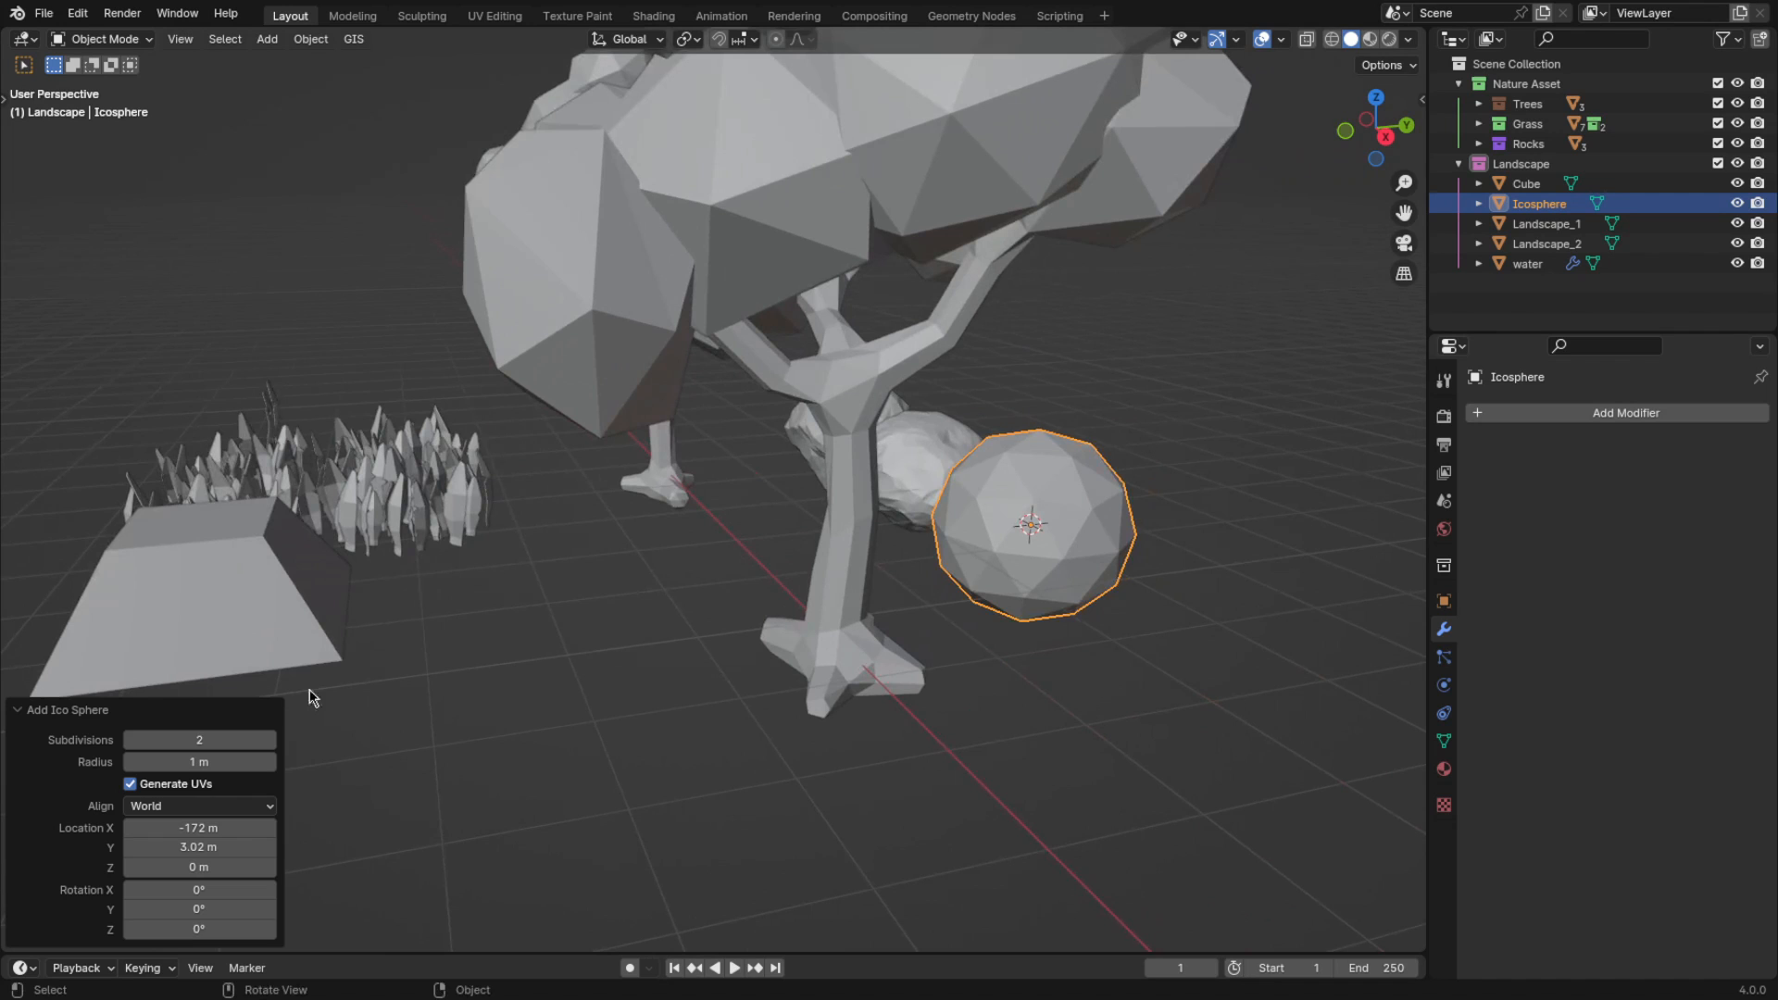
left_click(131, 740)
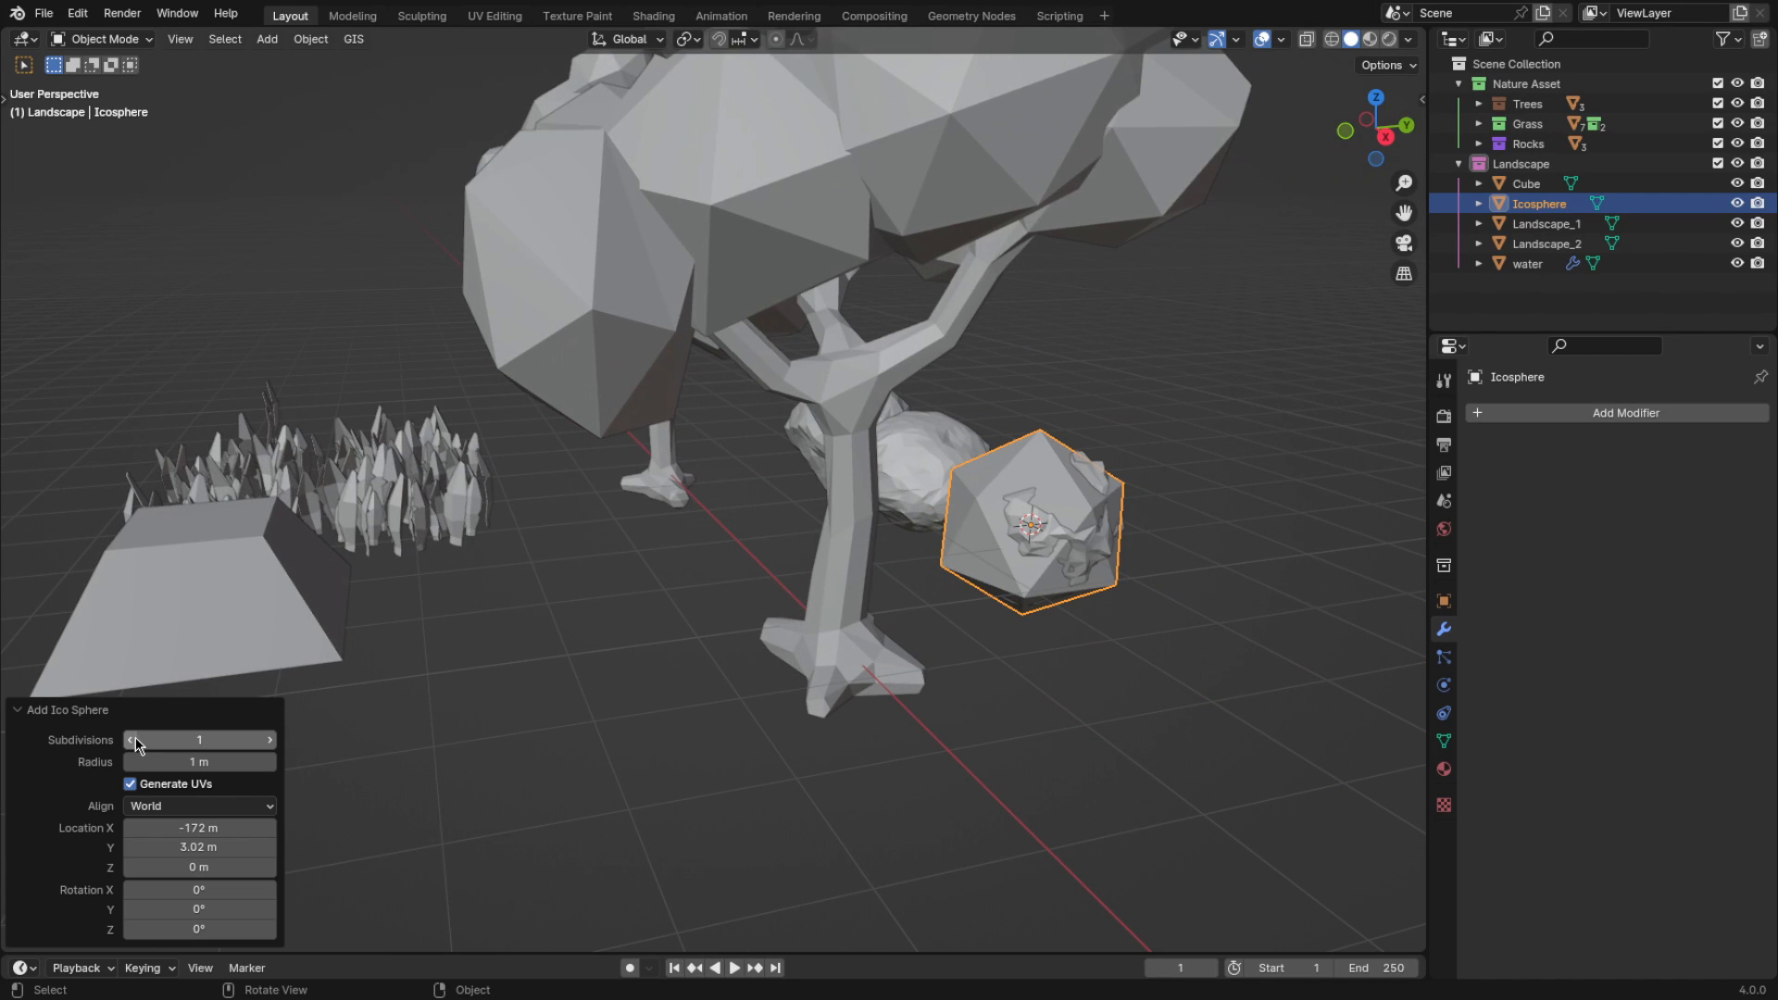
Move the ico sphere about 2.1 m along X to the free spot at the end of the rock row
left_click(1376, 96)
key("g")
left_click(1258, 428)
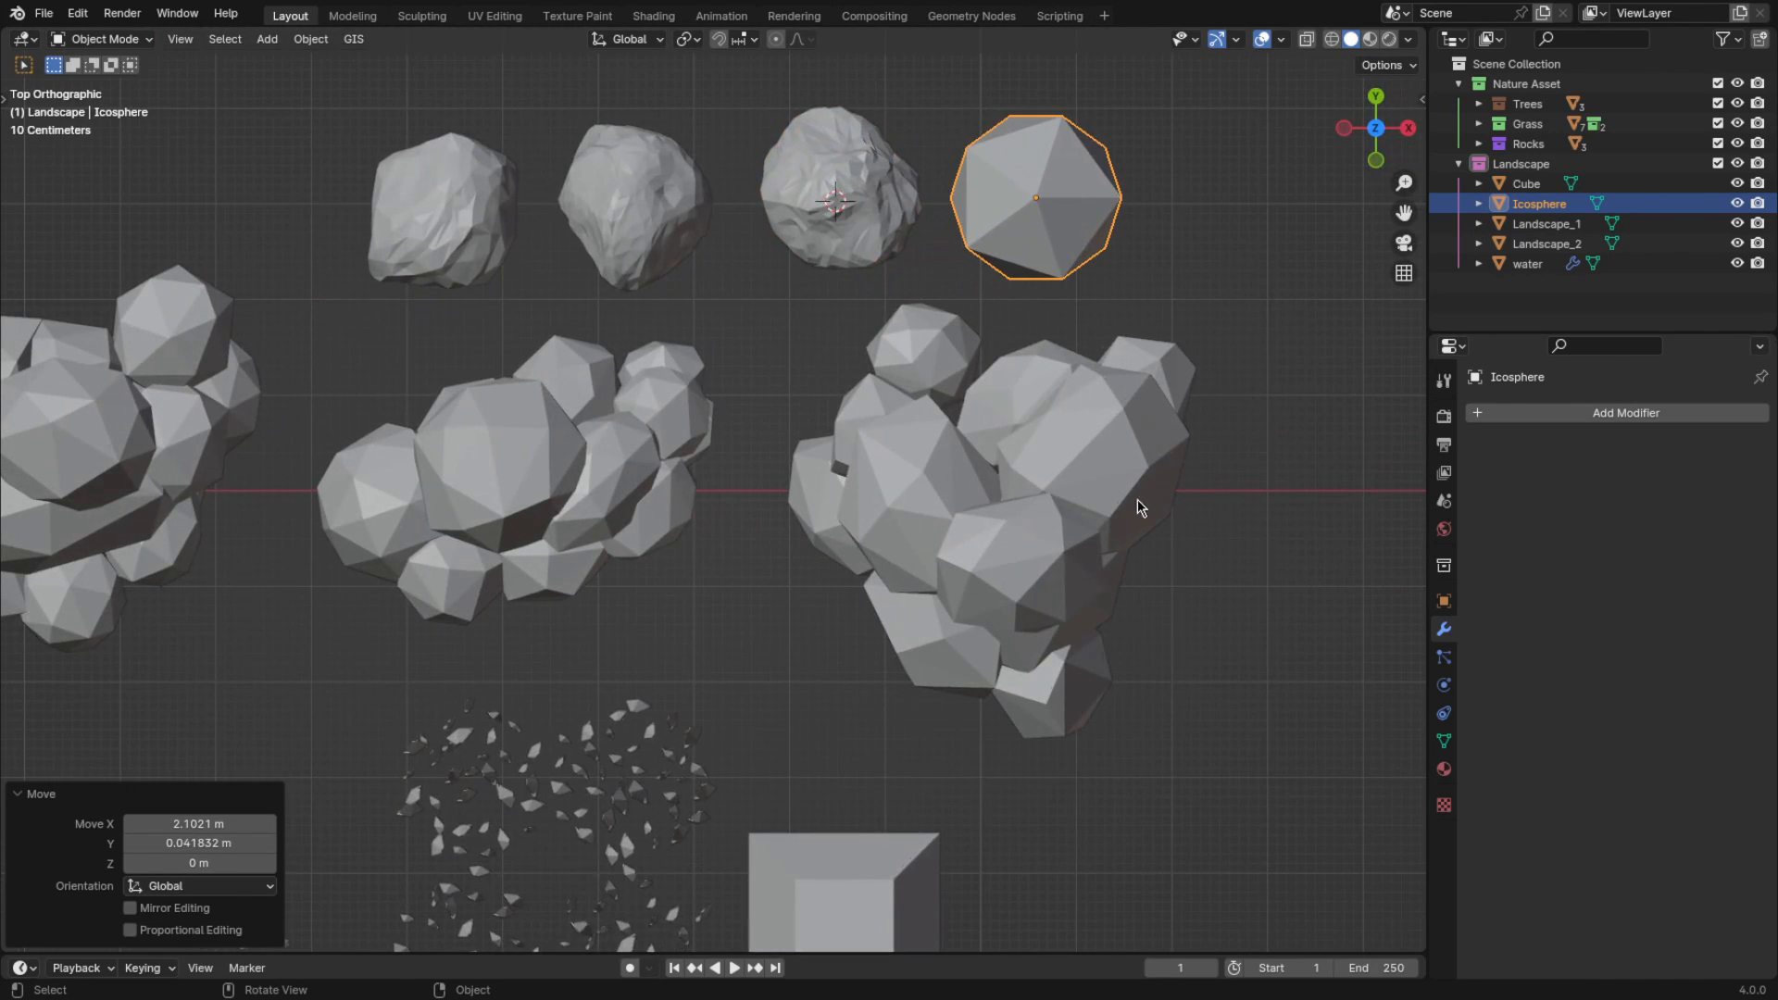
middle_click_drag(1138, 498, 1096, 367)
middle_click_drag(1095, 368, 1026, 371)
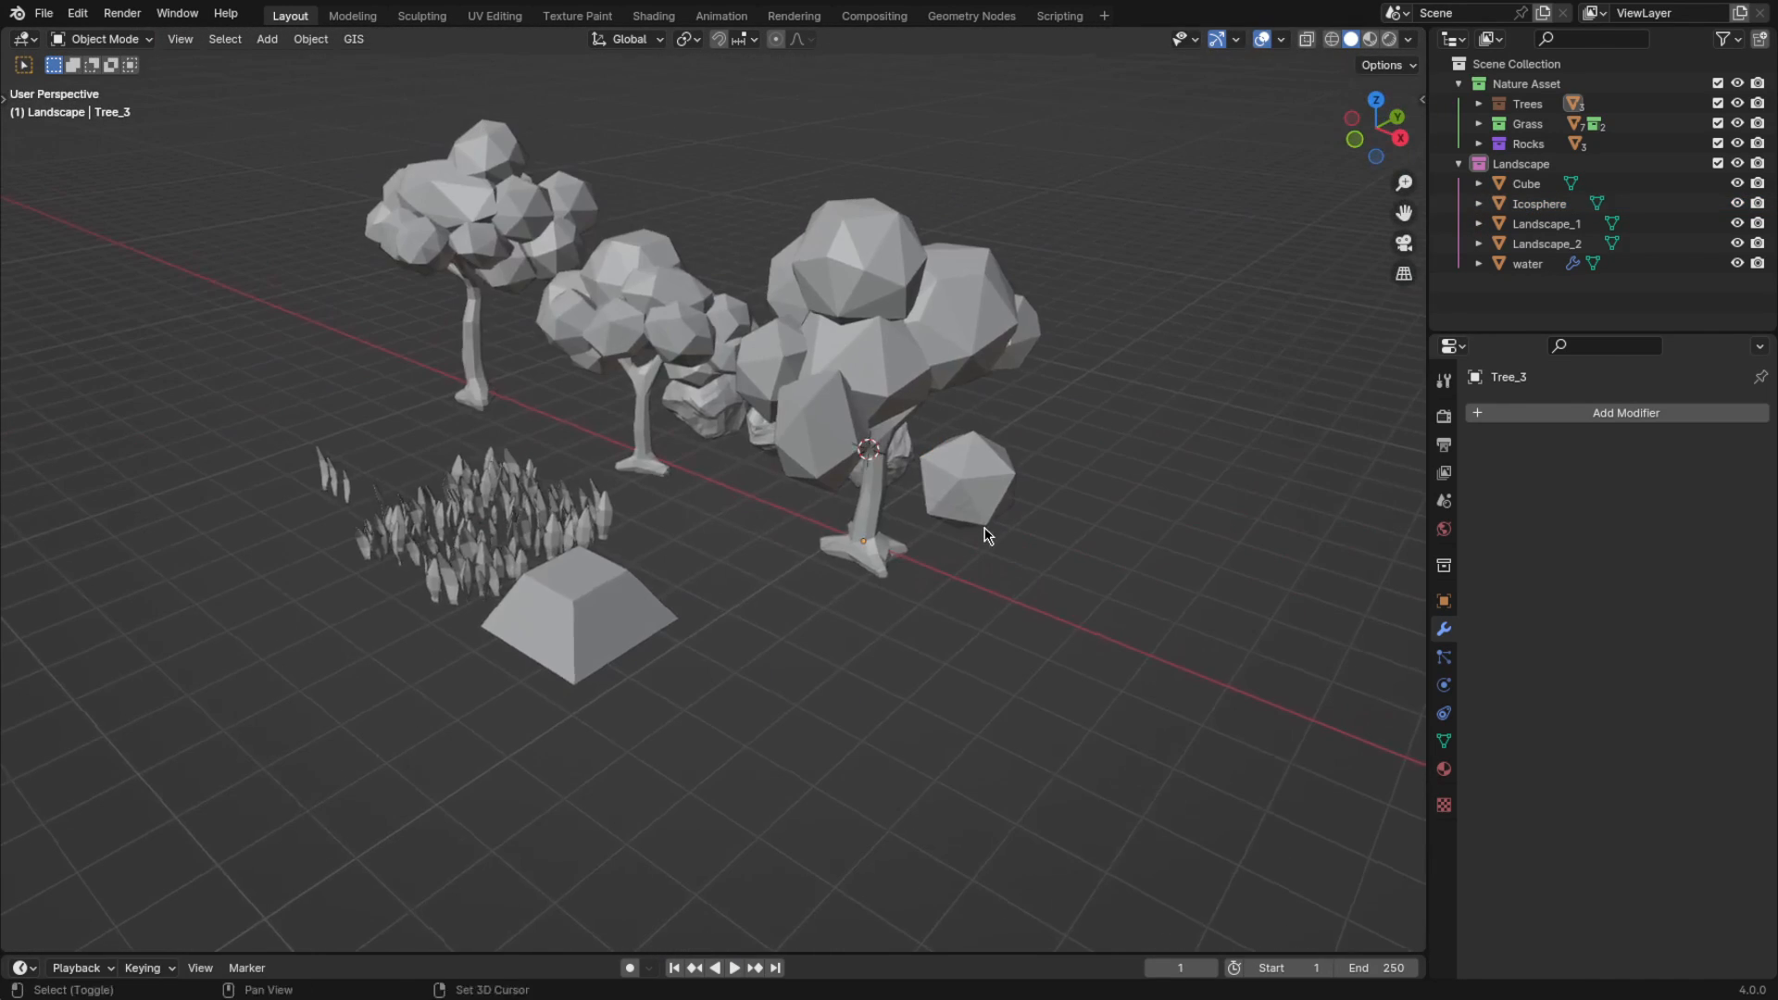
Set the viewport display color of Tree_3's Tree_Green material to green
left_click(1443, 769)
scroll(1630, 649, "down", 12)
left_click(1658, 701)
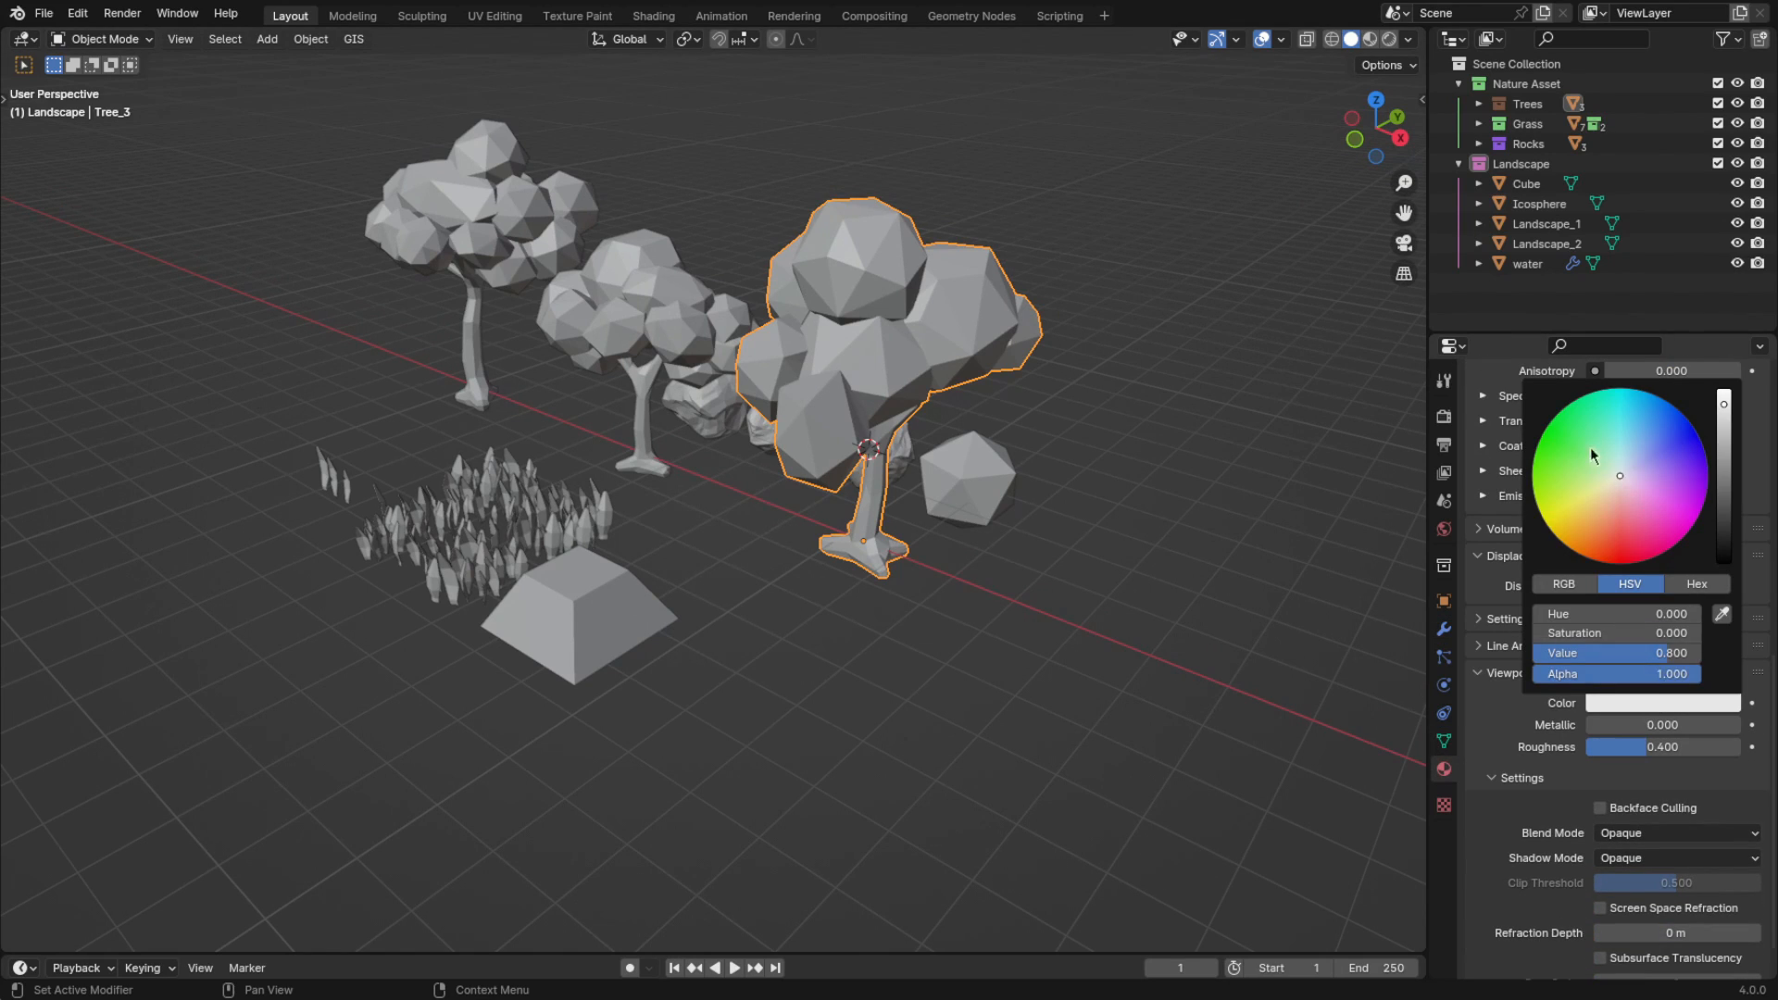
left_click(1592, 454)
Set the Tree_Brown material's viewport display color to reddish brown, with hue 0.023, saturation 0.826 and value 0.800
scroll(1555, 492, "up", 12)
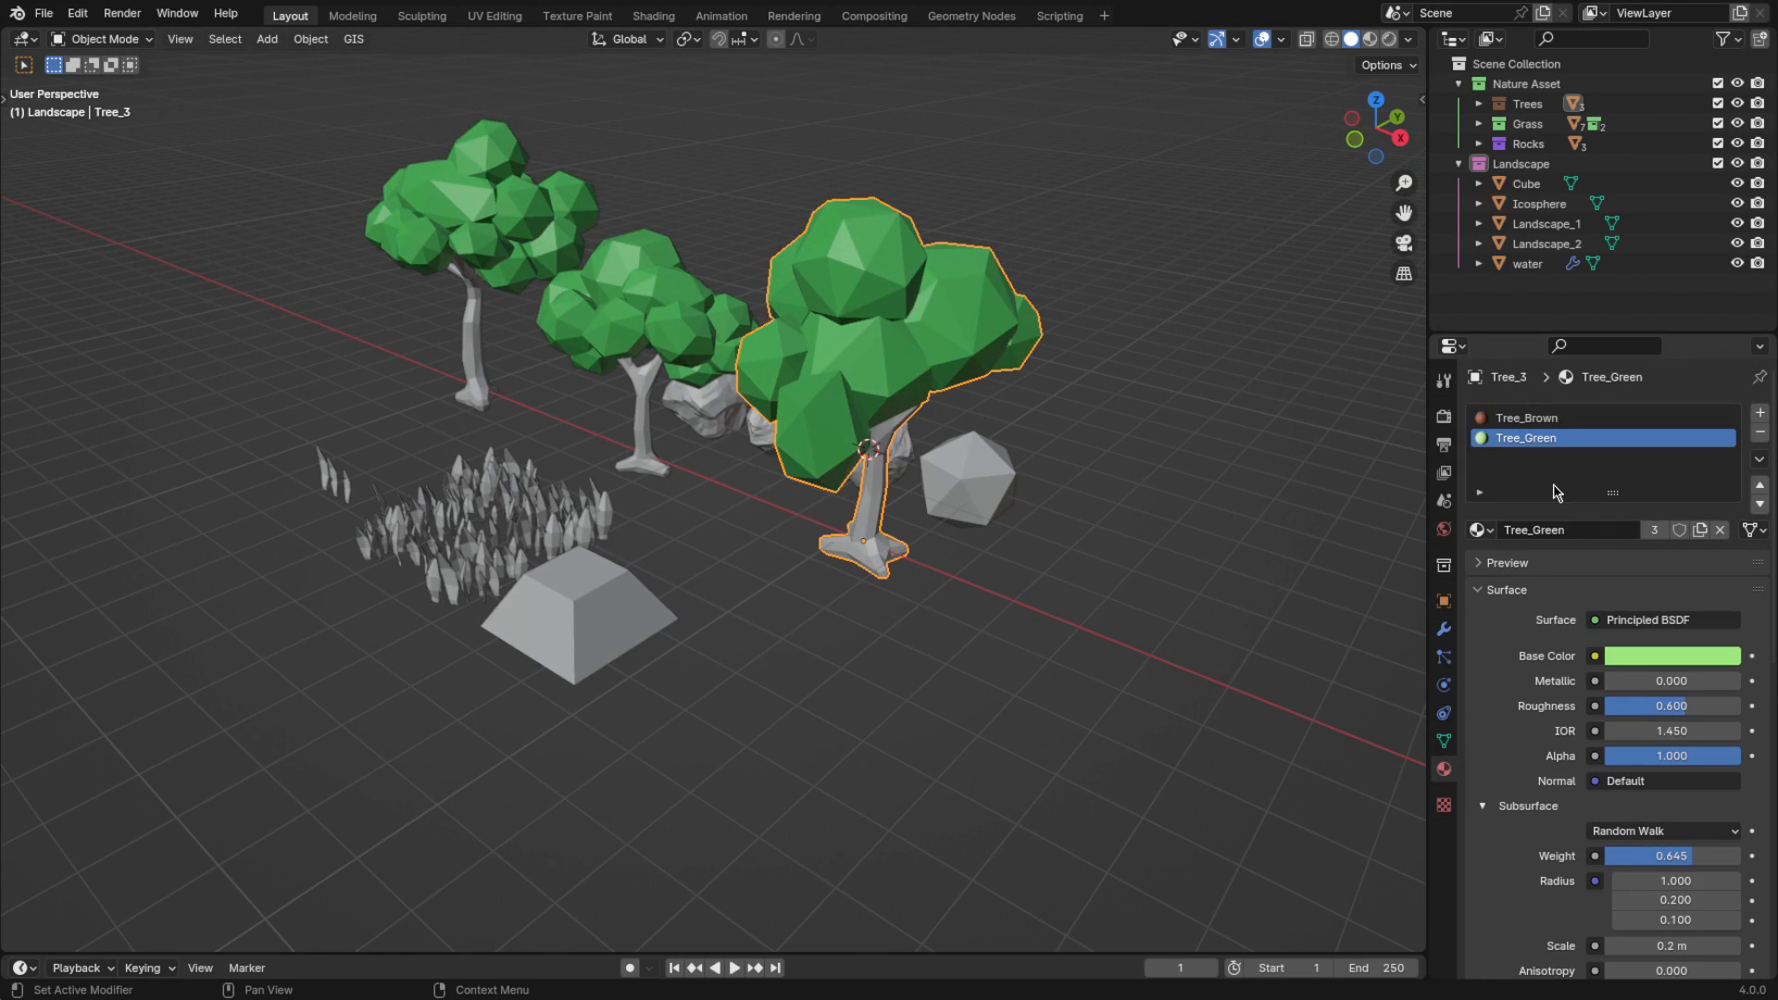
left_click(1527, 418)
scroll(1574, 556, "down", 12)
left_click(1664, 653)
left_click(1608, 472)
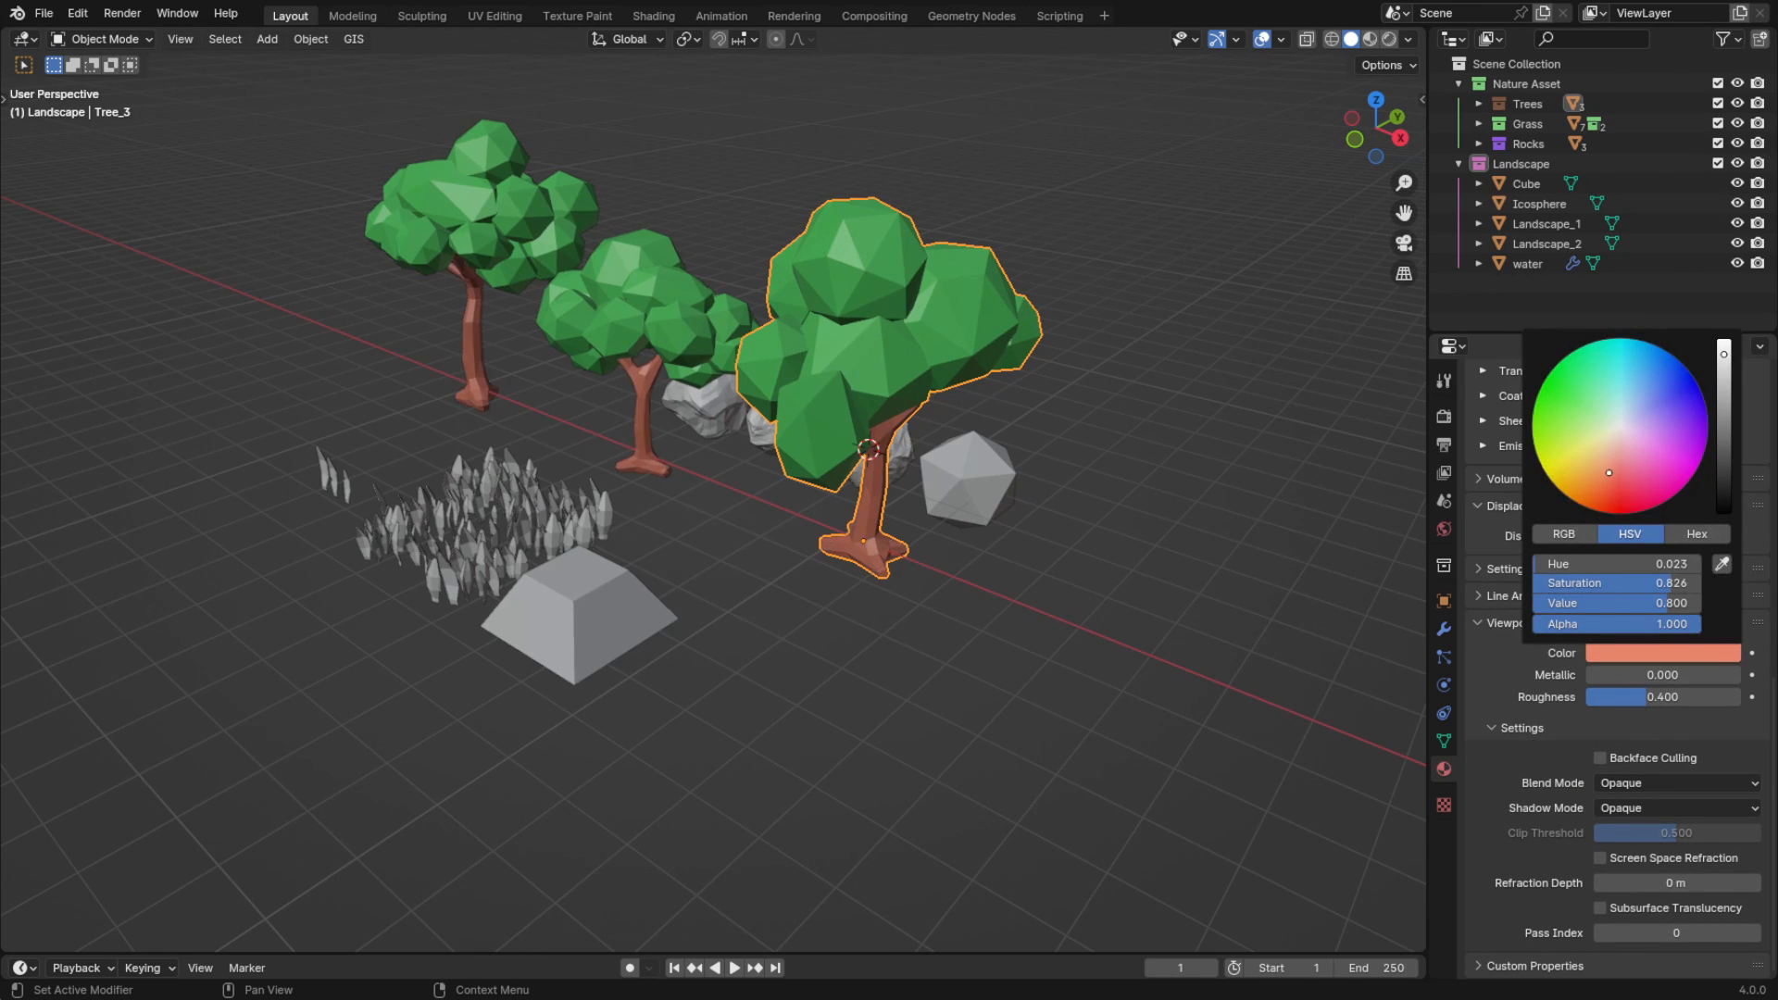
left_click(1267, 552)
Set the Grass material's viewport display color on Grass_1 to green, with hue 0.294, saturation 0.912 and value 0.800
left_click(529, 508)
middle_click_drag(1047, 651, 1103, 656)
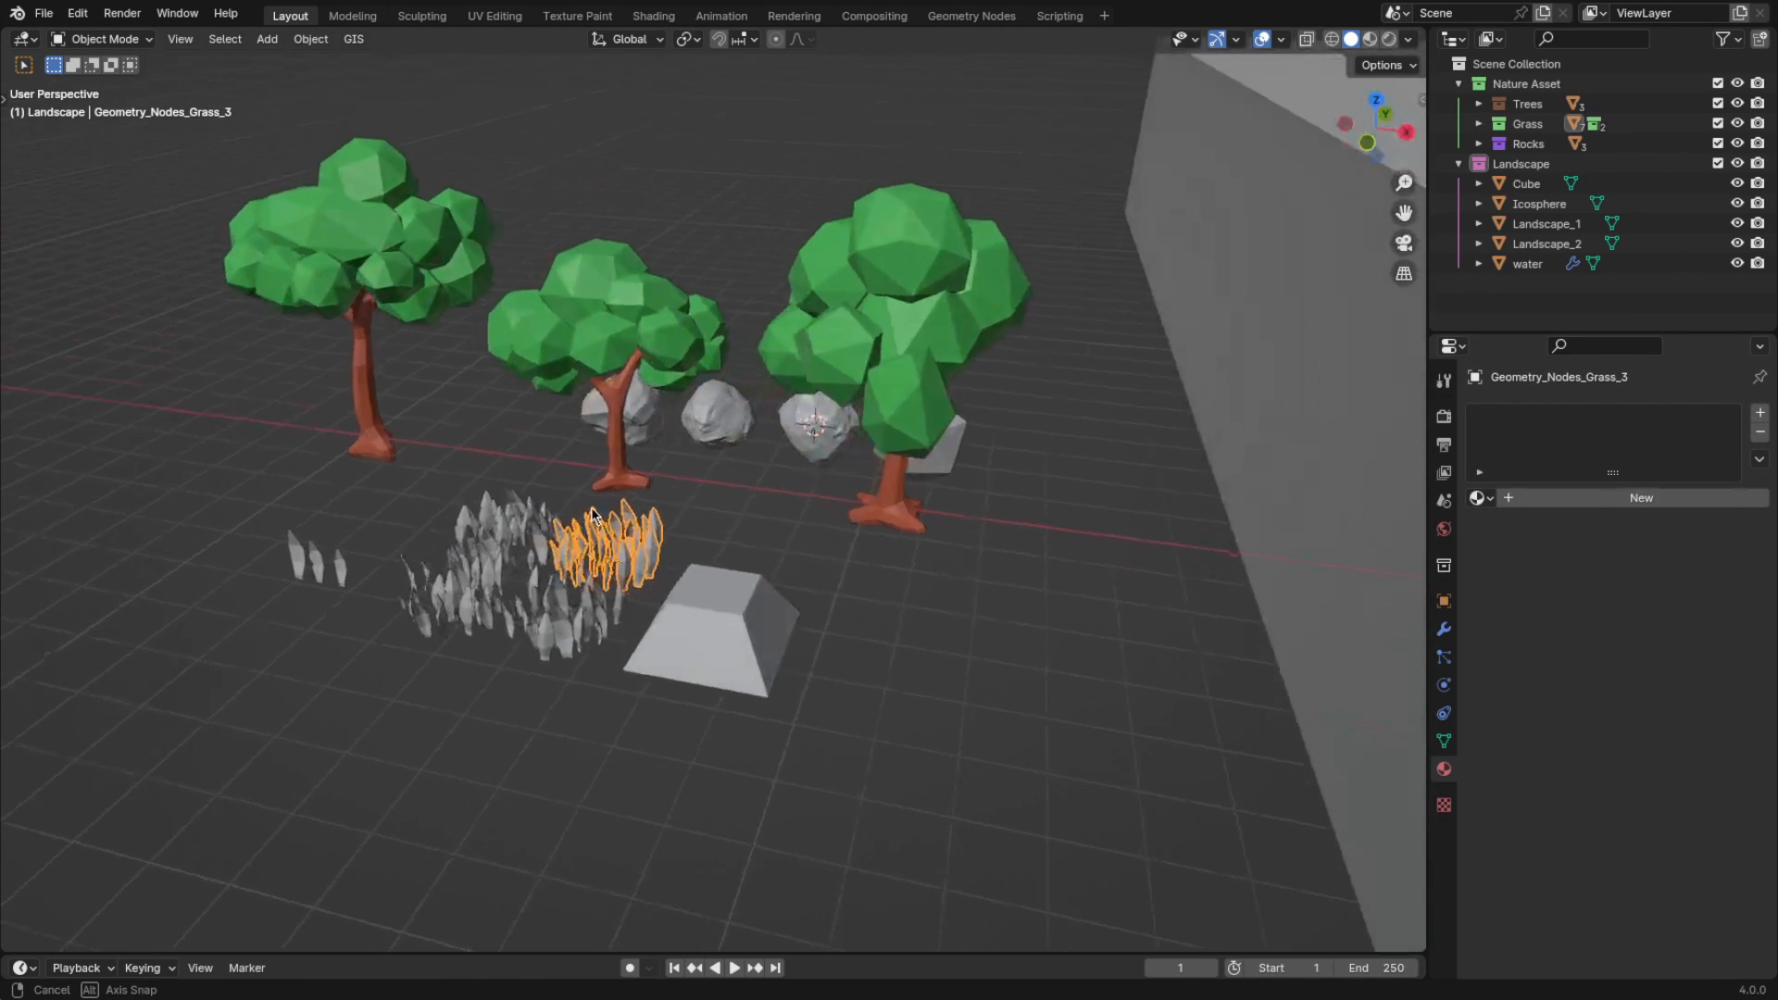
scroll(1104, 656, "up", 1)
left_click(200, 579)
scroll(1591, 783, "down", 12)
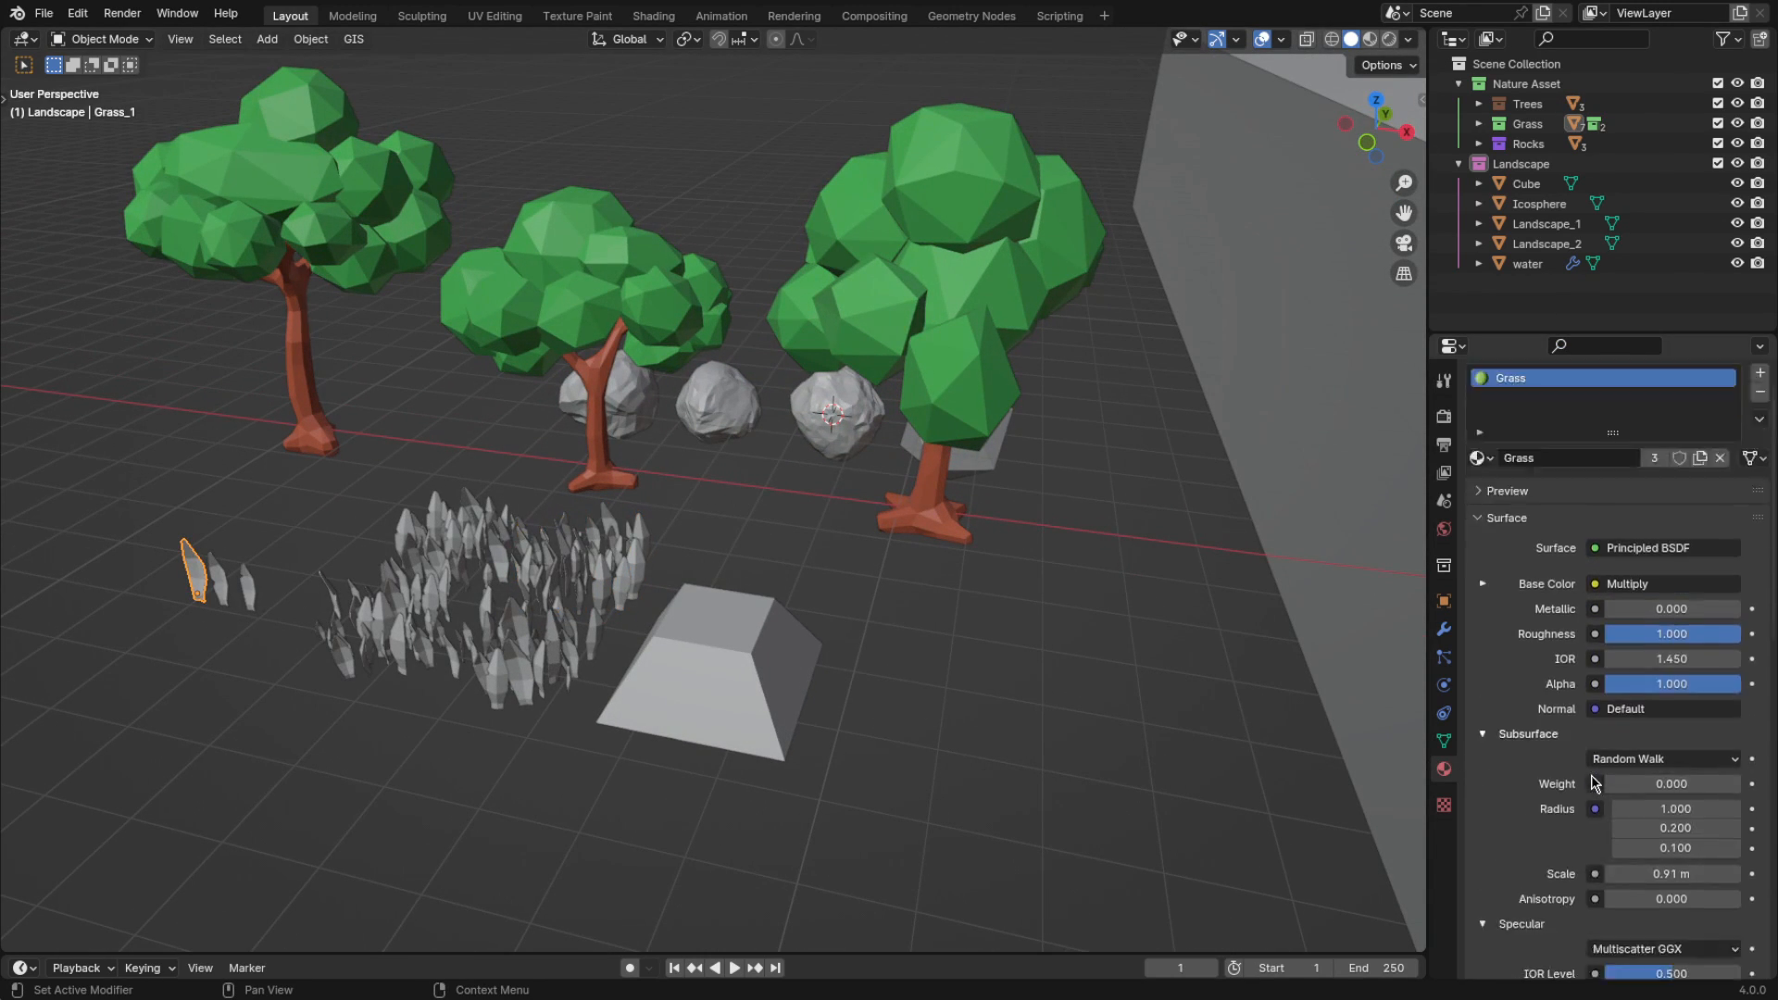
left_click(1593, 653)
left_click_drag(1585, 446, 1560, 418)
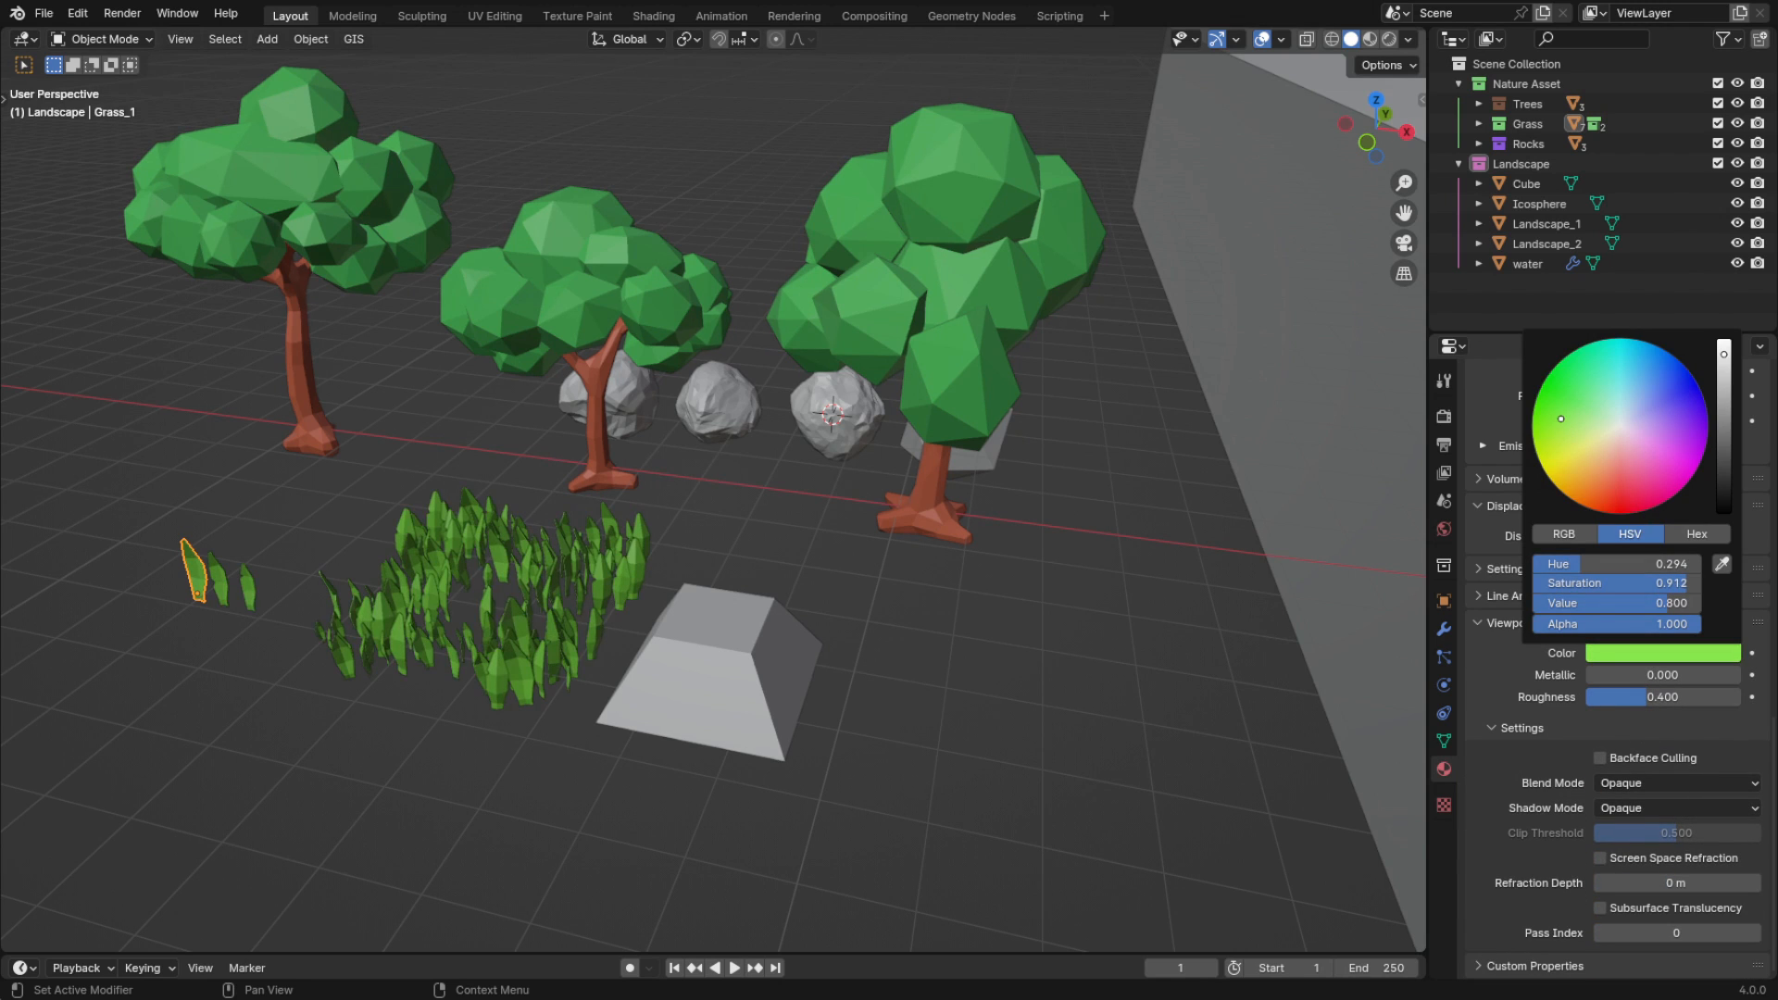
Give the Cube a new material with an orange base color of hue 0.075, saturation 0.893 and value 0.801
left_click(755, 678)
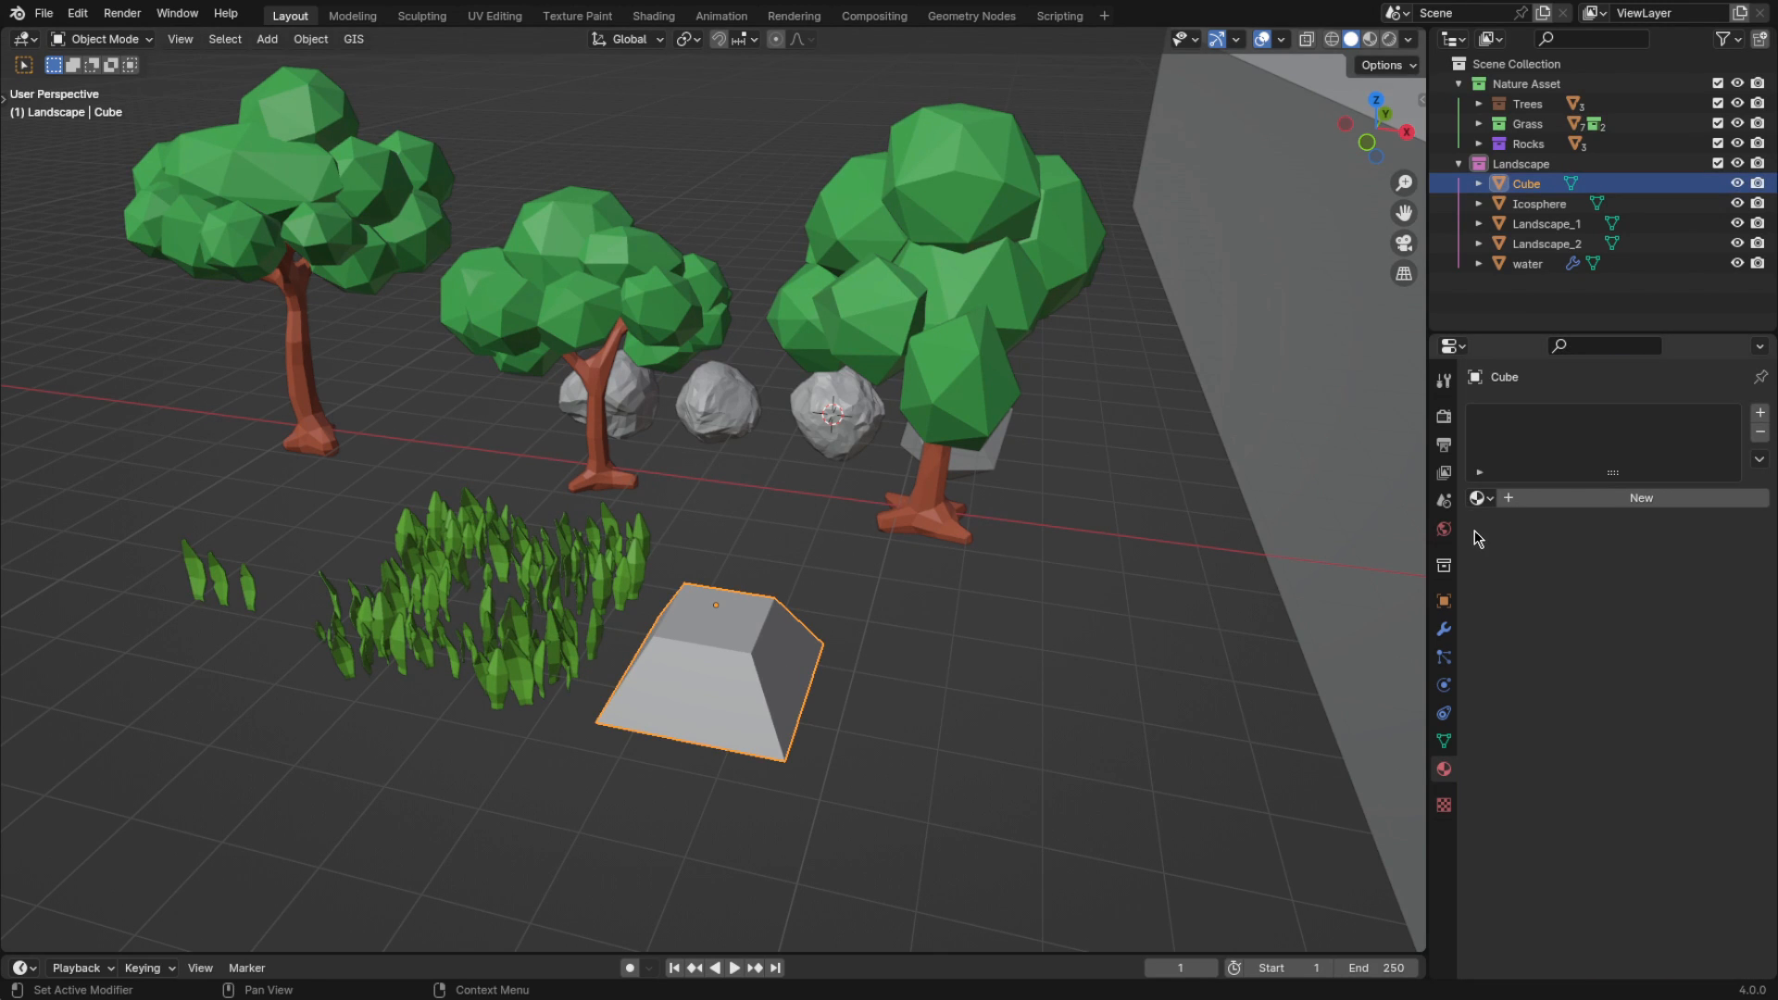
mouse_move(1058, 635)
middle_mouse_down()
mouse_move(1016, 630)
mouse_move(1048, 622)
middle_mouse_up()
left_click(1660, 501)
left_click(1654, 622)
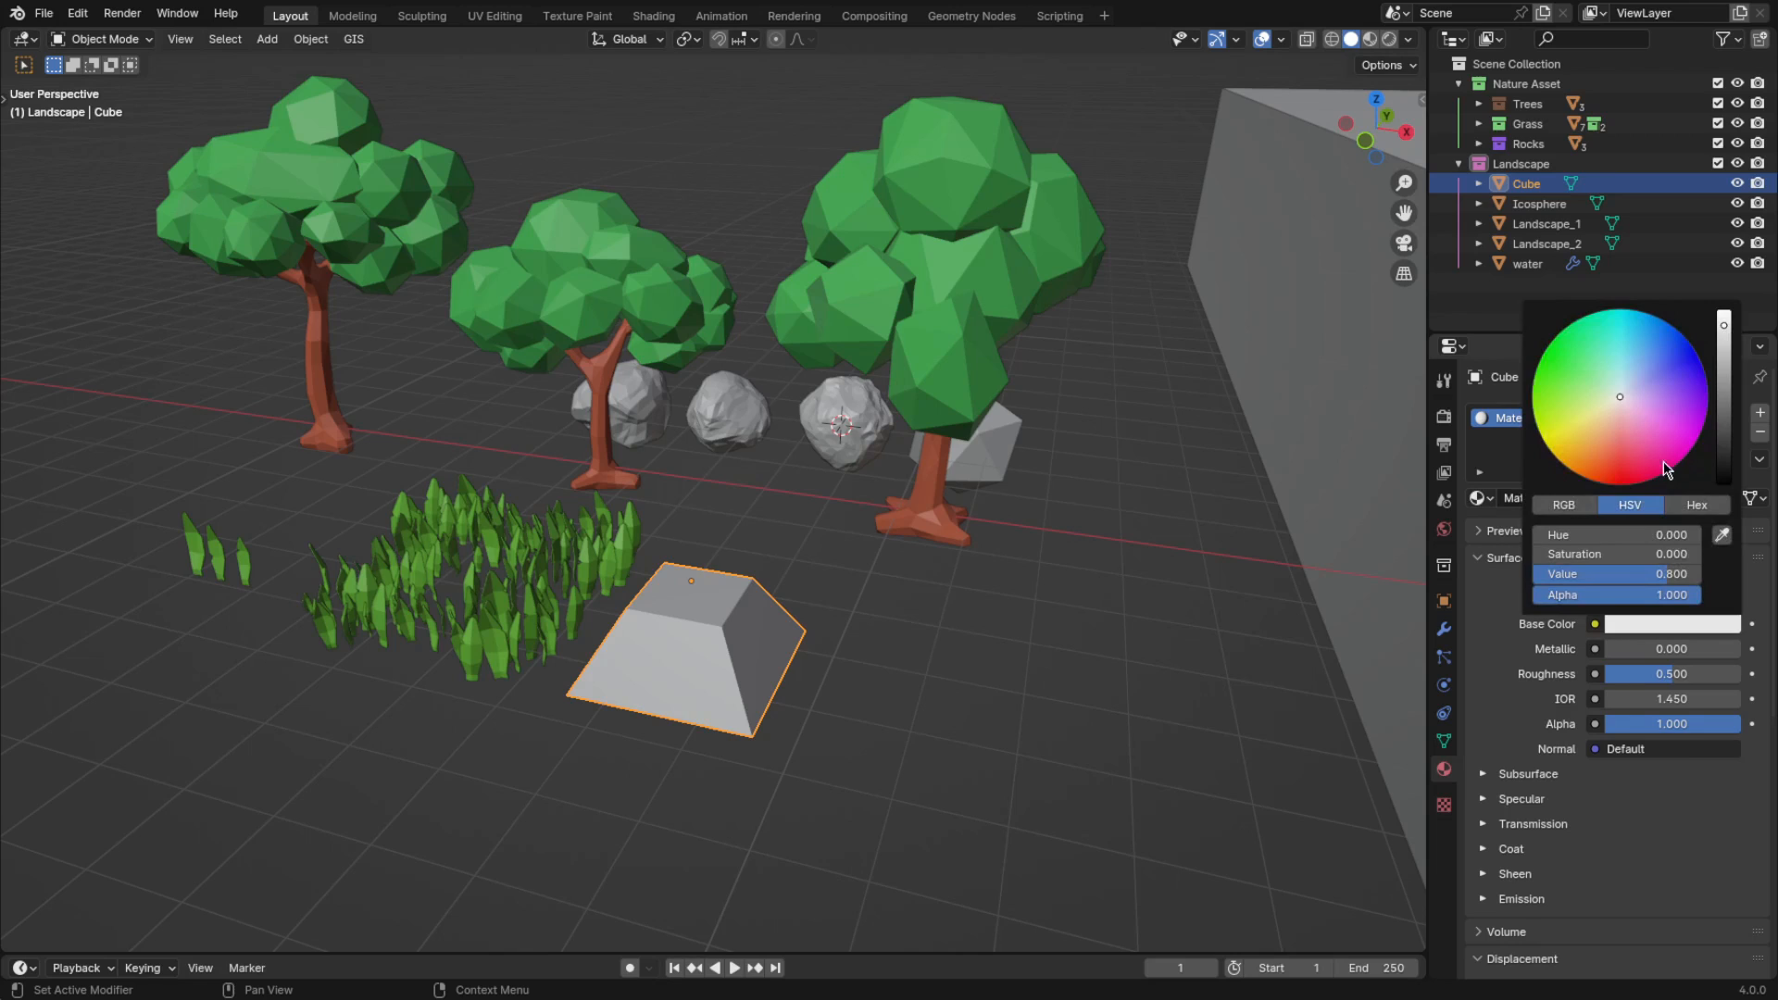
left_click(1585, 381)
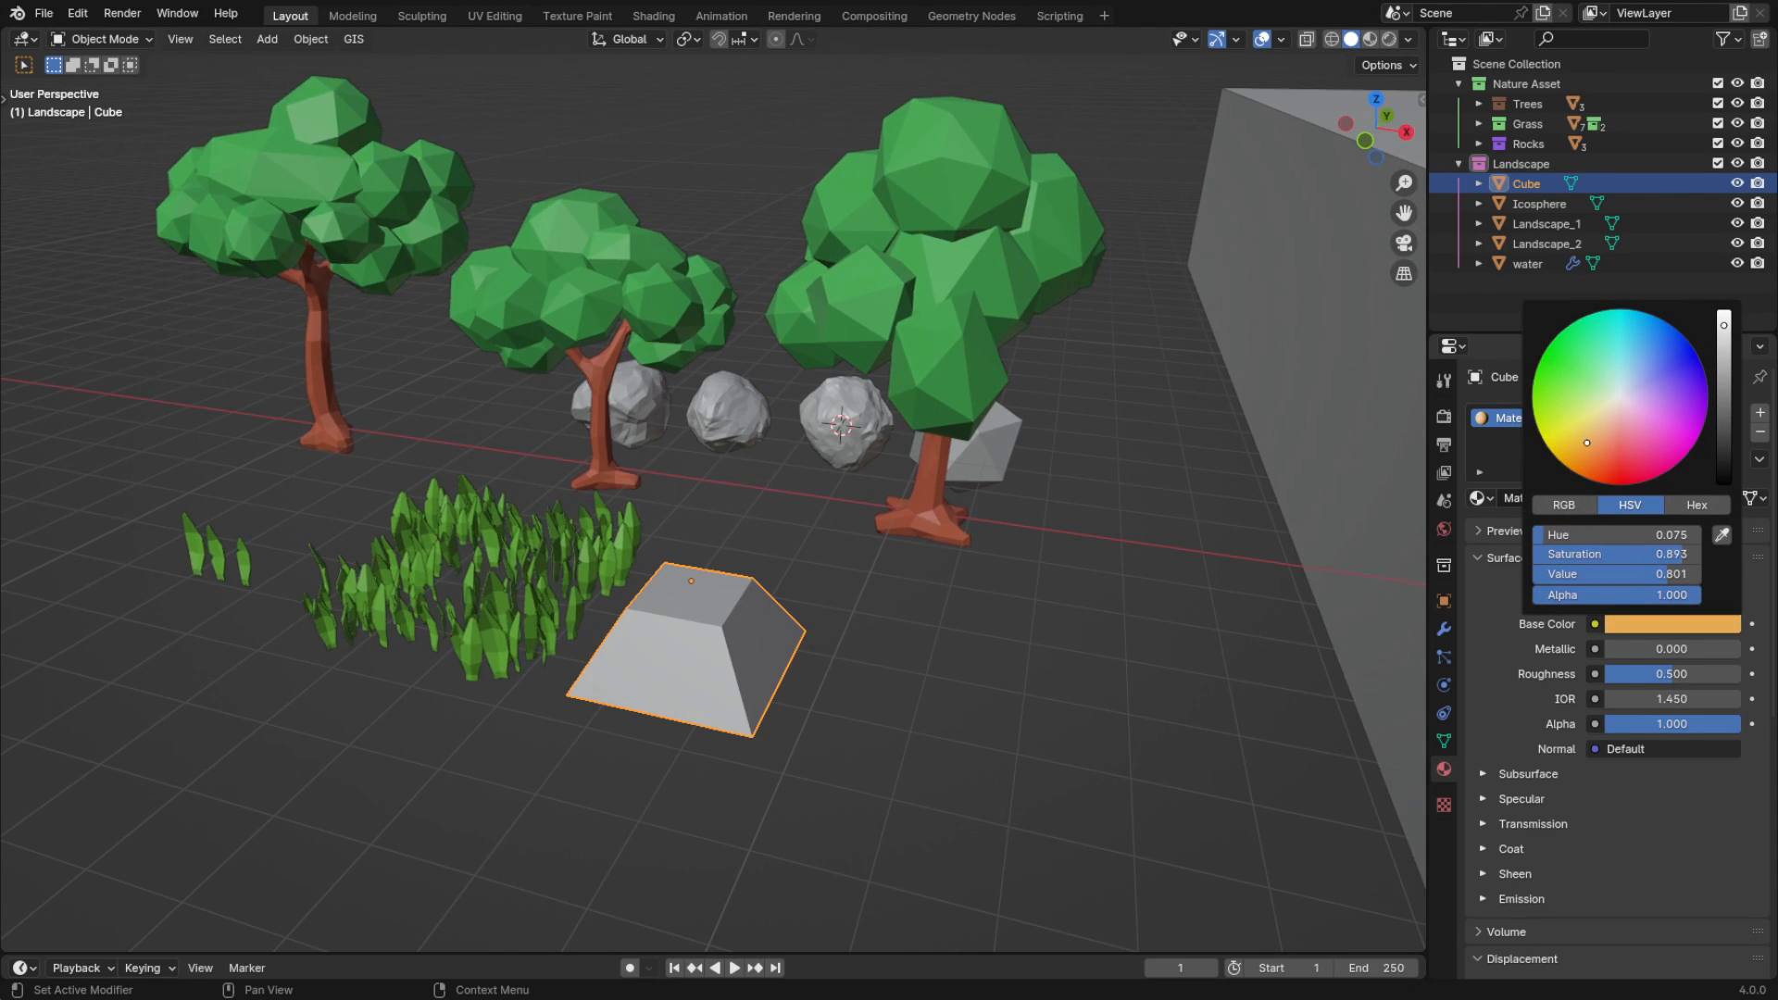
Set the Cube material's viewport display color to orange, with hue 0.070, saturation 0.895 and value 0.800
scroll(1621, 649, "down", 8)
left_click(1663, 786)
left_click(1589, 605)
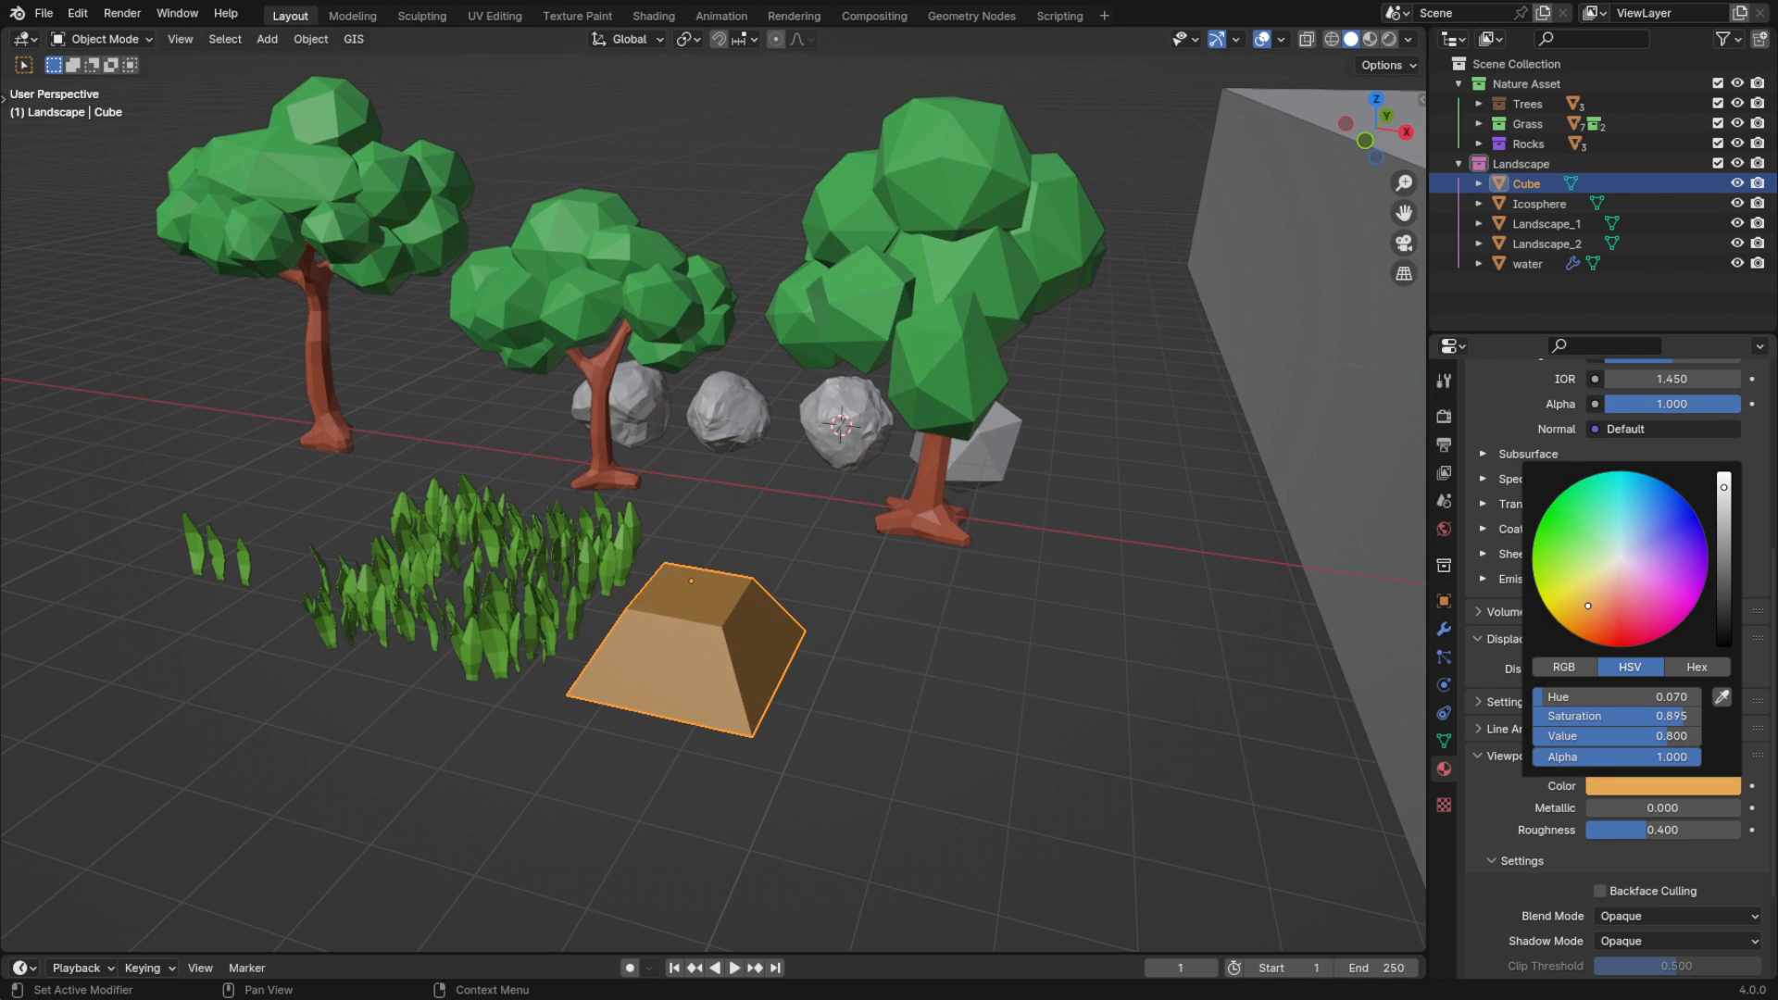
left_click(1250, 591)
Give the Icosphere a new material and darken its base color to dark grey
mouse_move(1250, 591)
middle_mouse_down()
mouse_move(1202, 595)
mouse_move(1246, 584)
middle_mouse_up()
left_click(1017, 465)
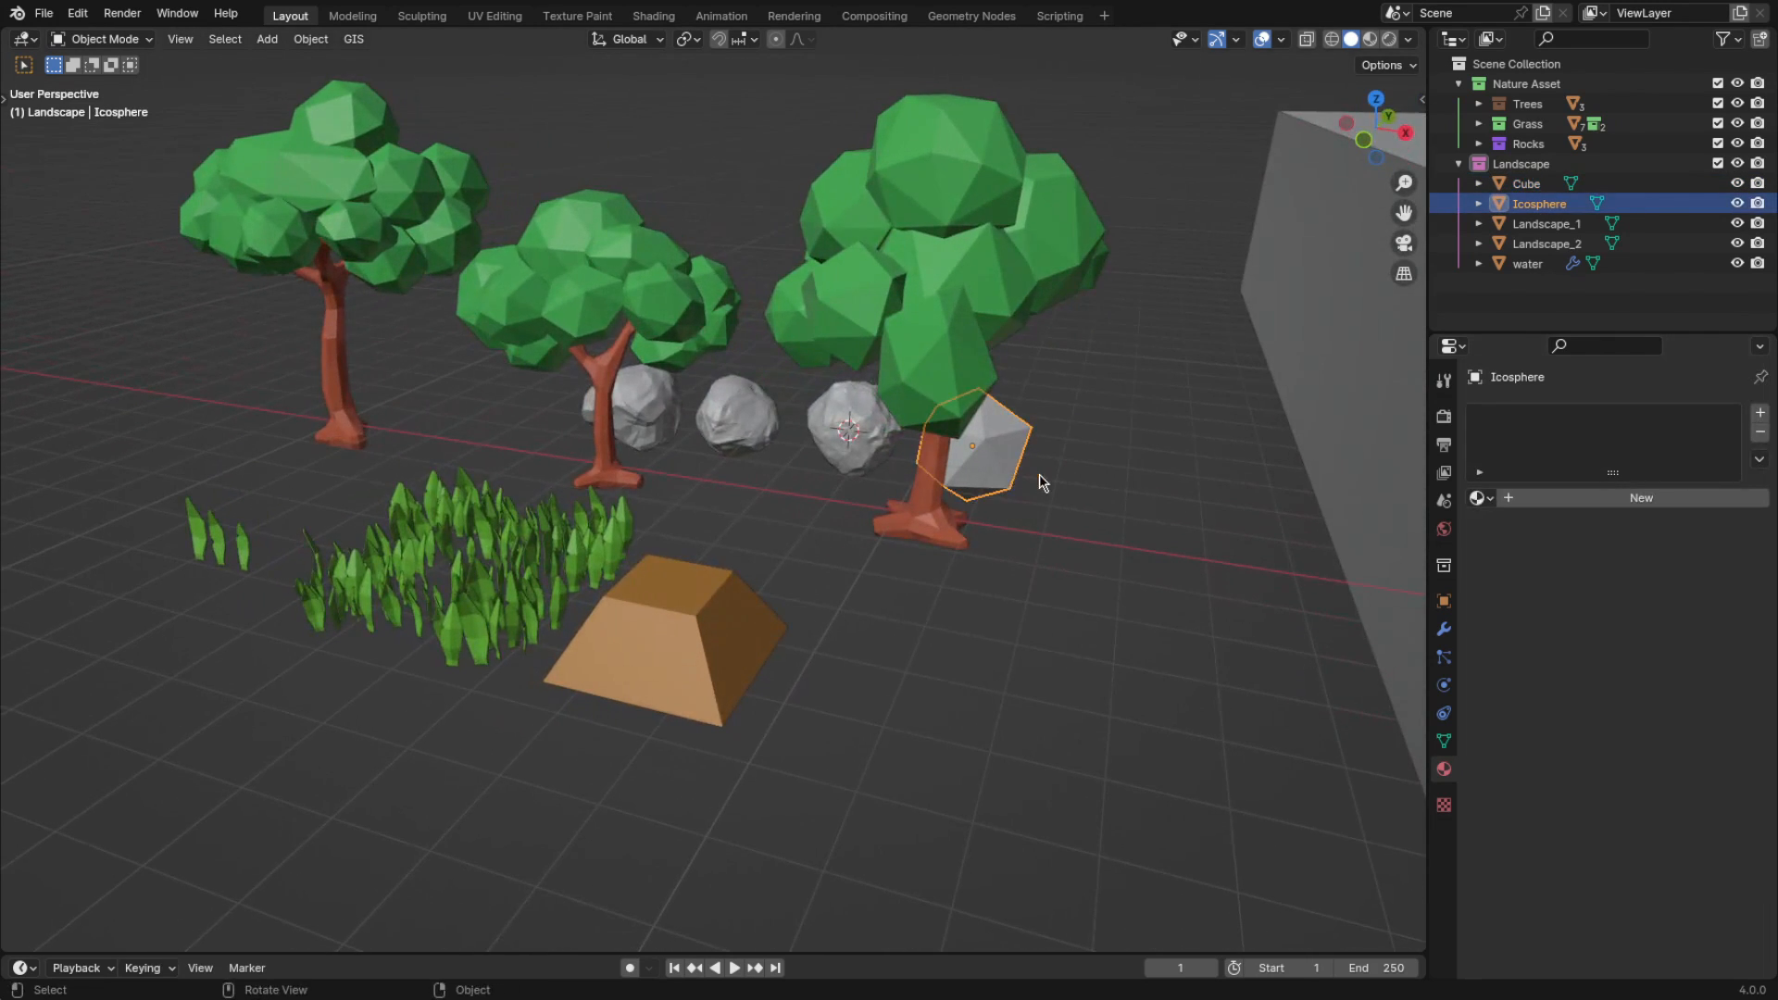
middle_click_drag(1039, 474, 982, 474)
left_click(1544, 502)
left_click(1624, 626)
left_click_drag(1719, 433, 1720, 444)
Darken the Icosphere material's viewport display color to a value of 0.033
scroll(1621, 685, "down", 8)
left_click(1663, 653)
left_click_drag(1725, 371, 1730, 484)
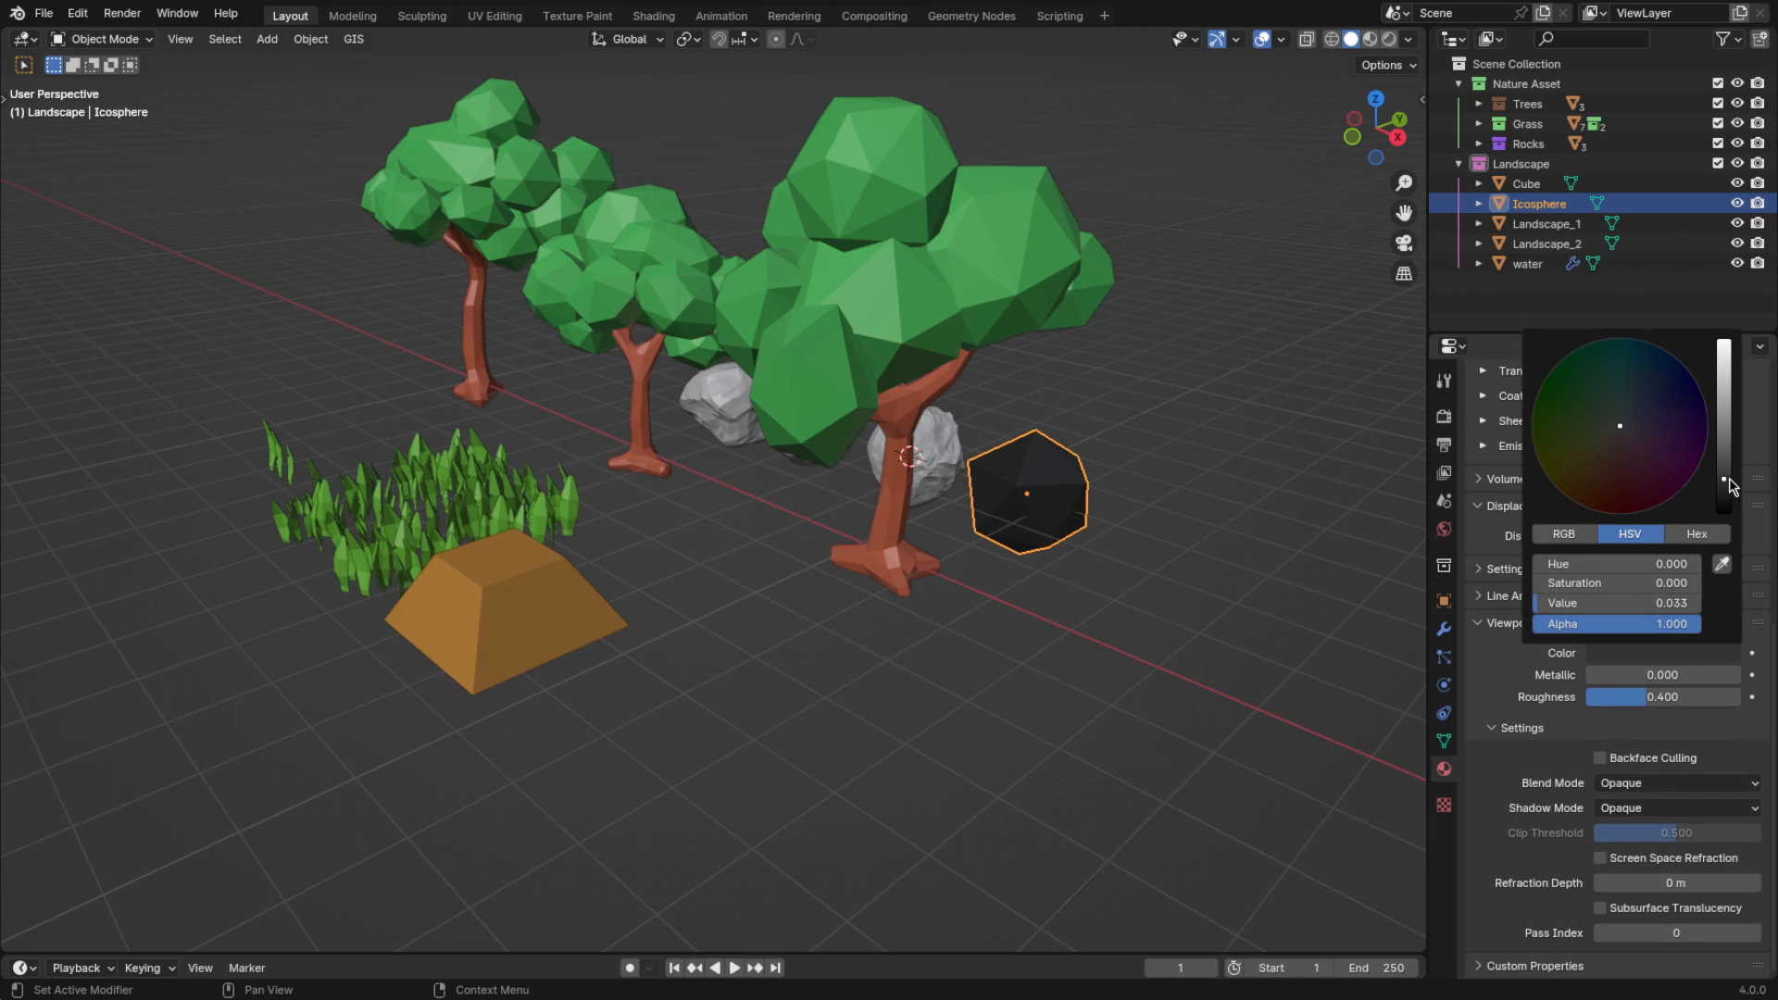
Preview the scene in rendered shading, select Rock_3 and give it a new material
middle_click_drag(1242, 504, 833, 496)
left_click(860, 507)
left_click(1389, 39)
middle_click_drag(1075, 350, 1180, 373)
left_click(876, 410)
middle_click_drag(981, 397, 629, 396)
scroll(741, 417, "up", 3)
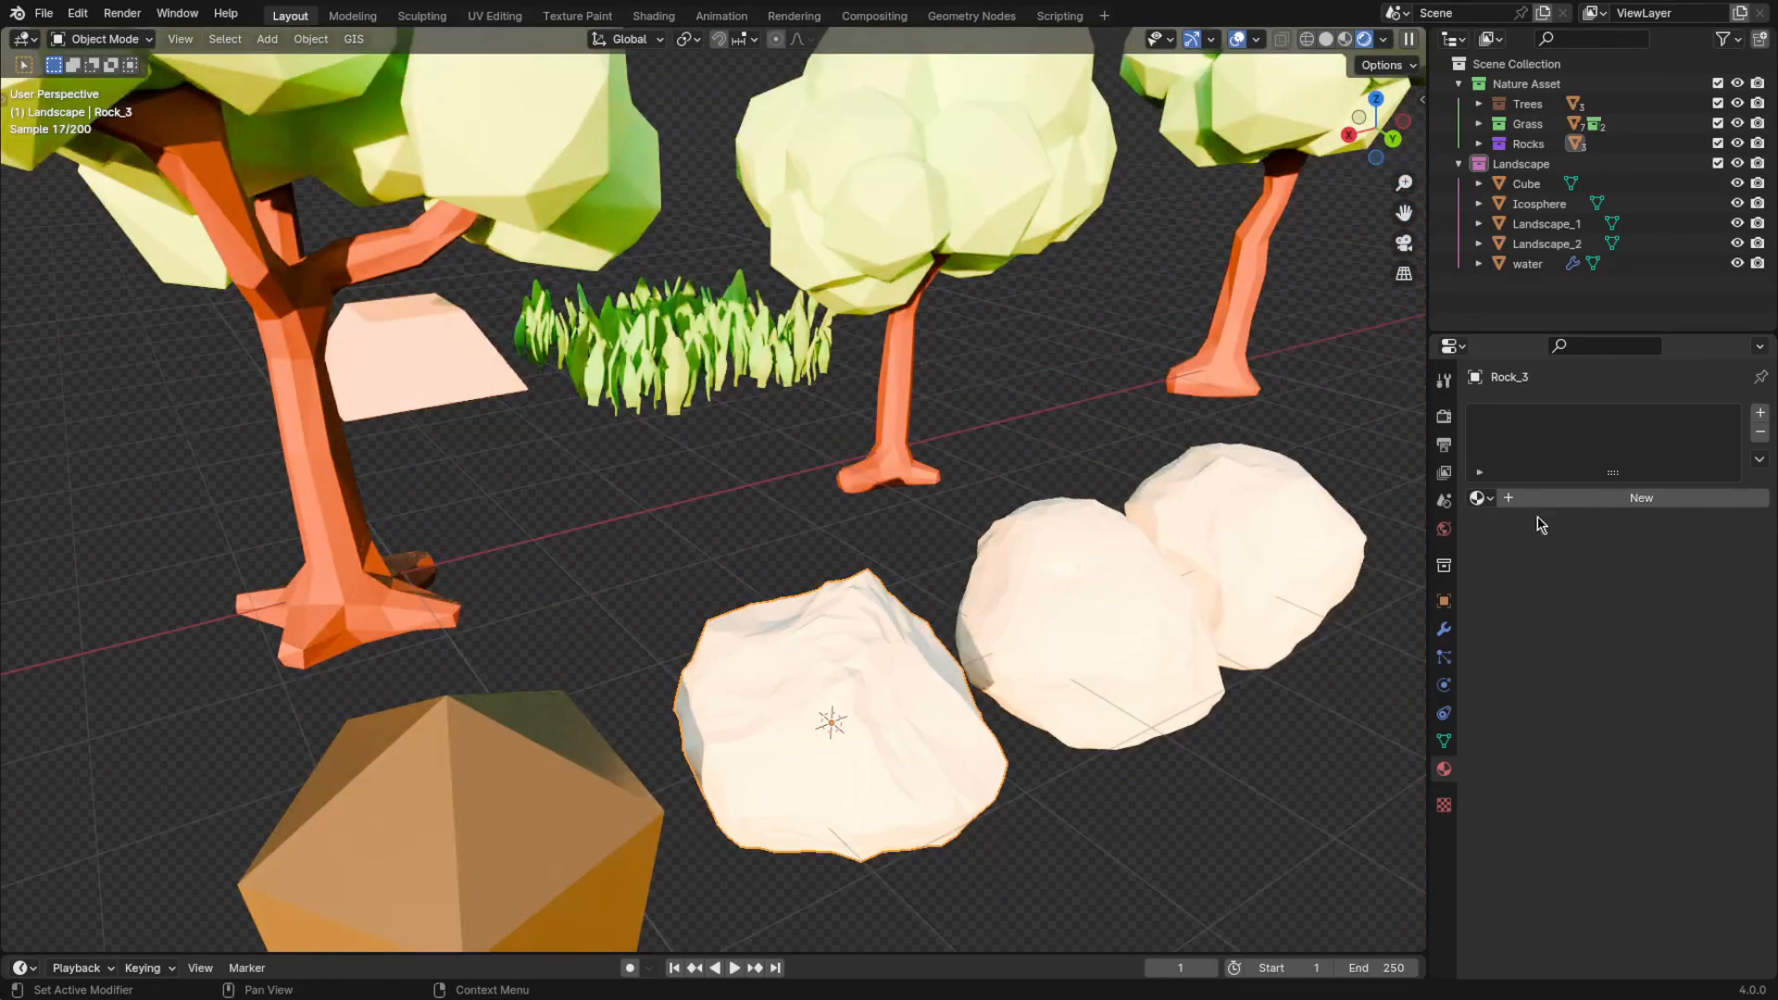
left_click(1539, 500)
Switch the viewport to Material Preview shading and set Rock_3's base color to grey with a value of 0.152
left_click(1345, 39)
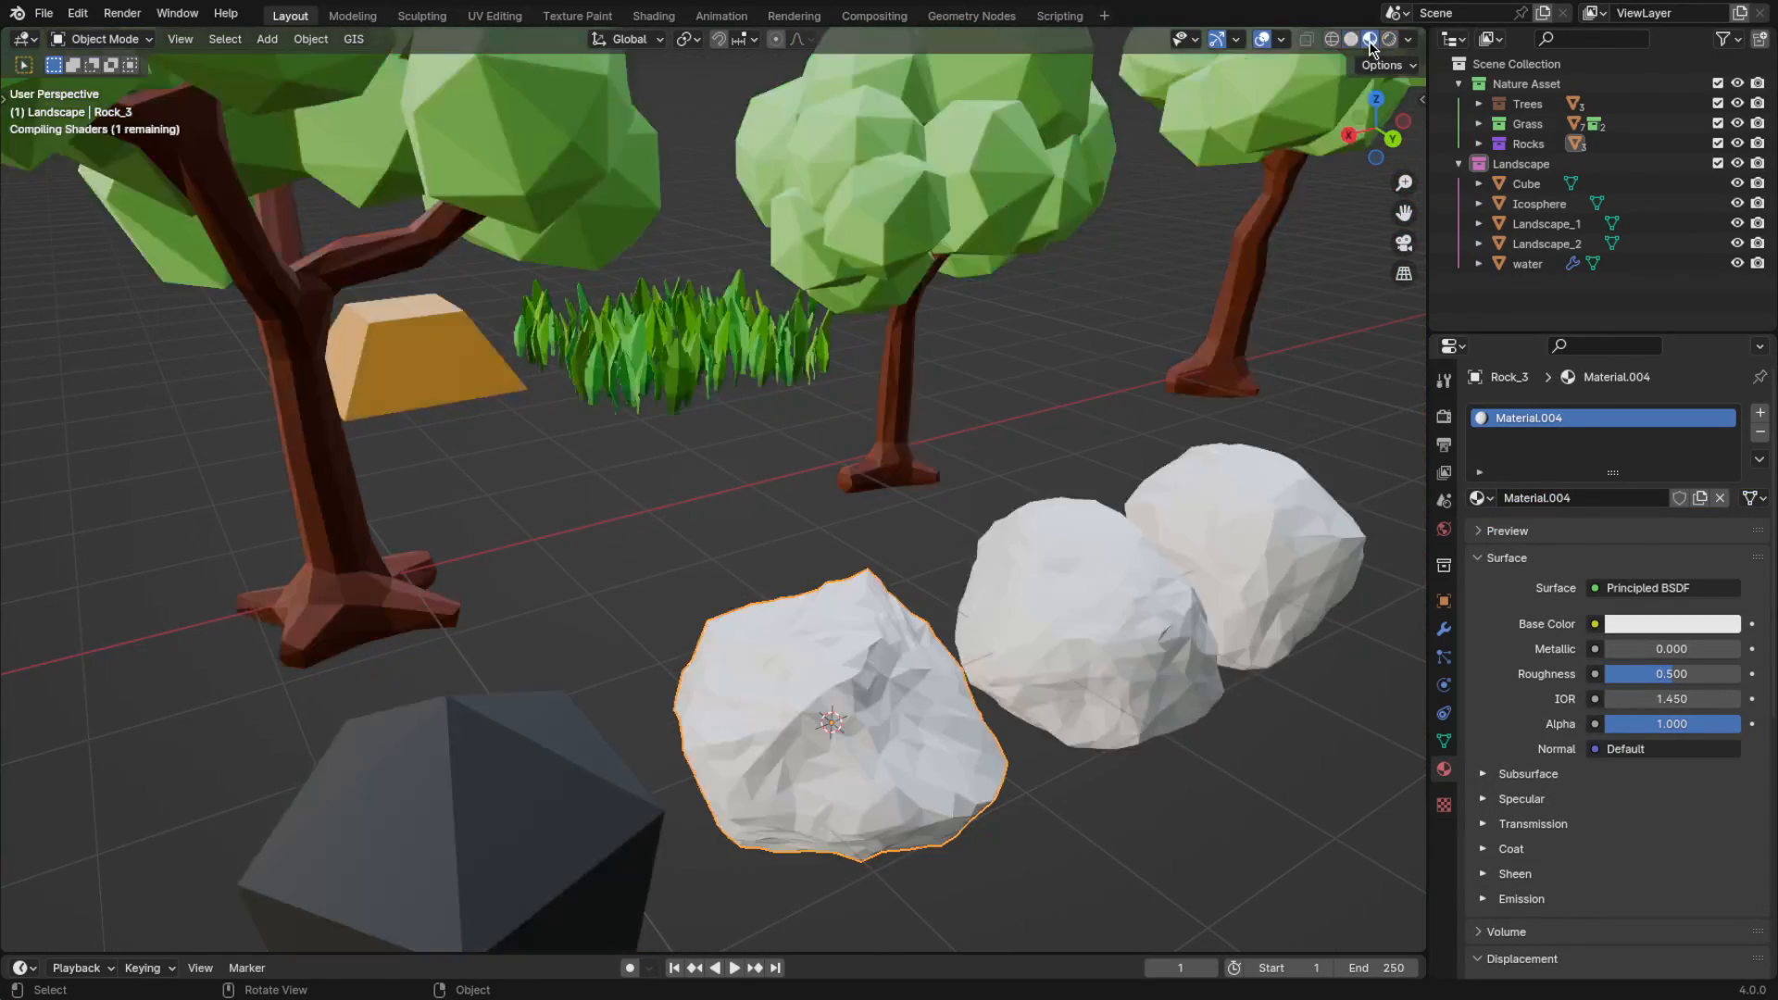
middle_click_drag(1221, 459, 1113, 373, "shift")
scroll(1113, 372, "up", 2)
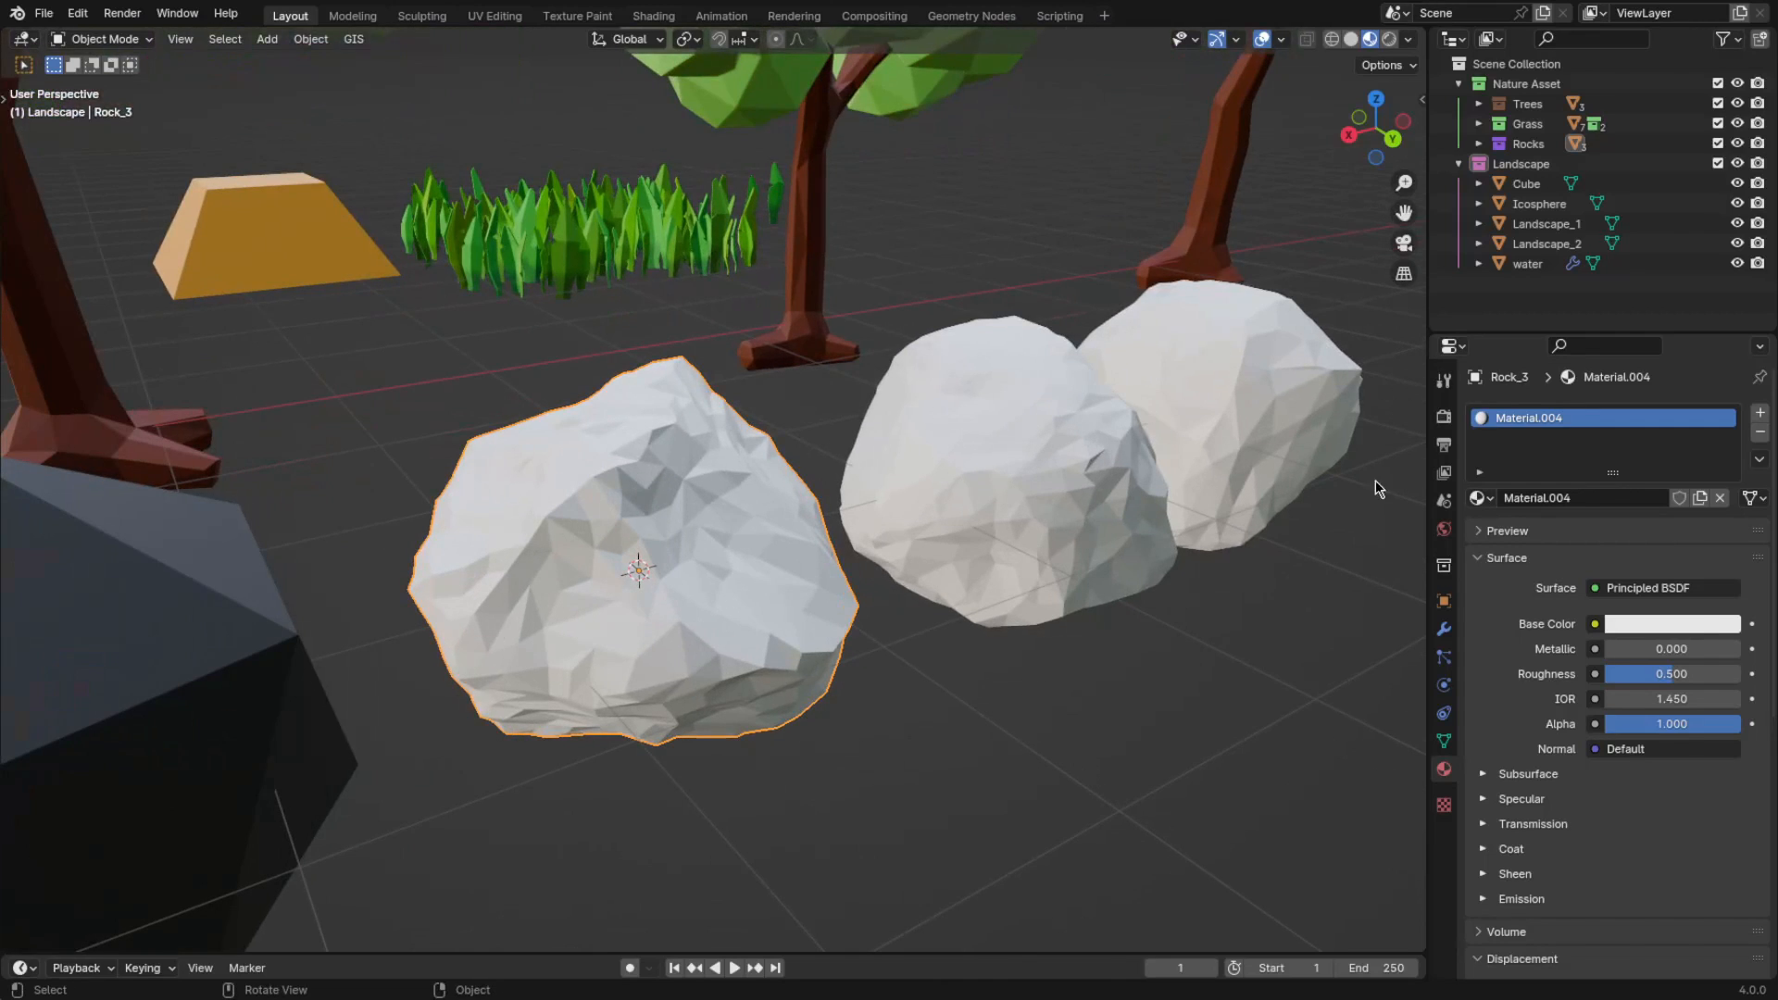
left_click(1680, 624)
left_click(1728, 415)
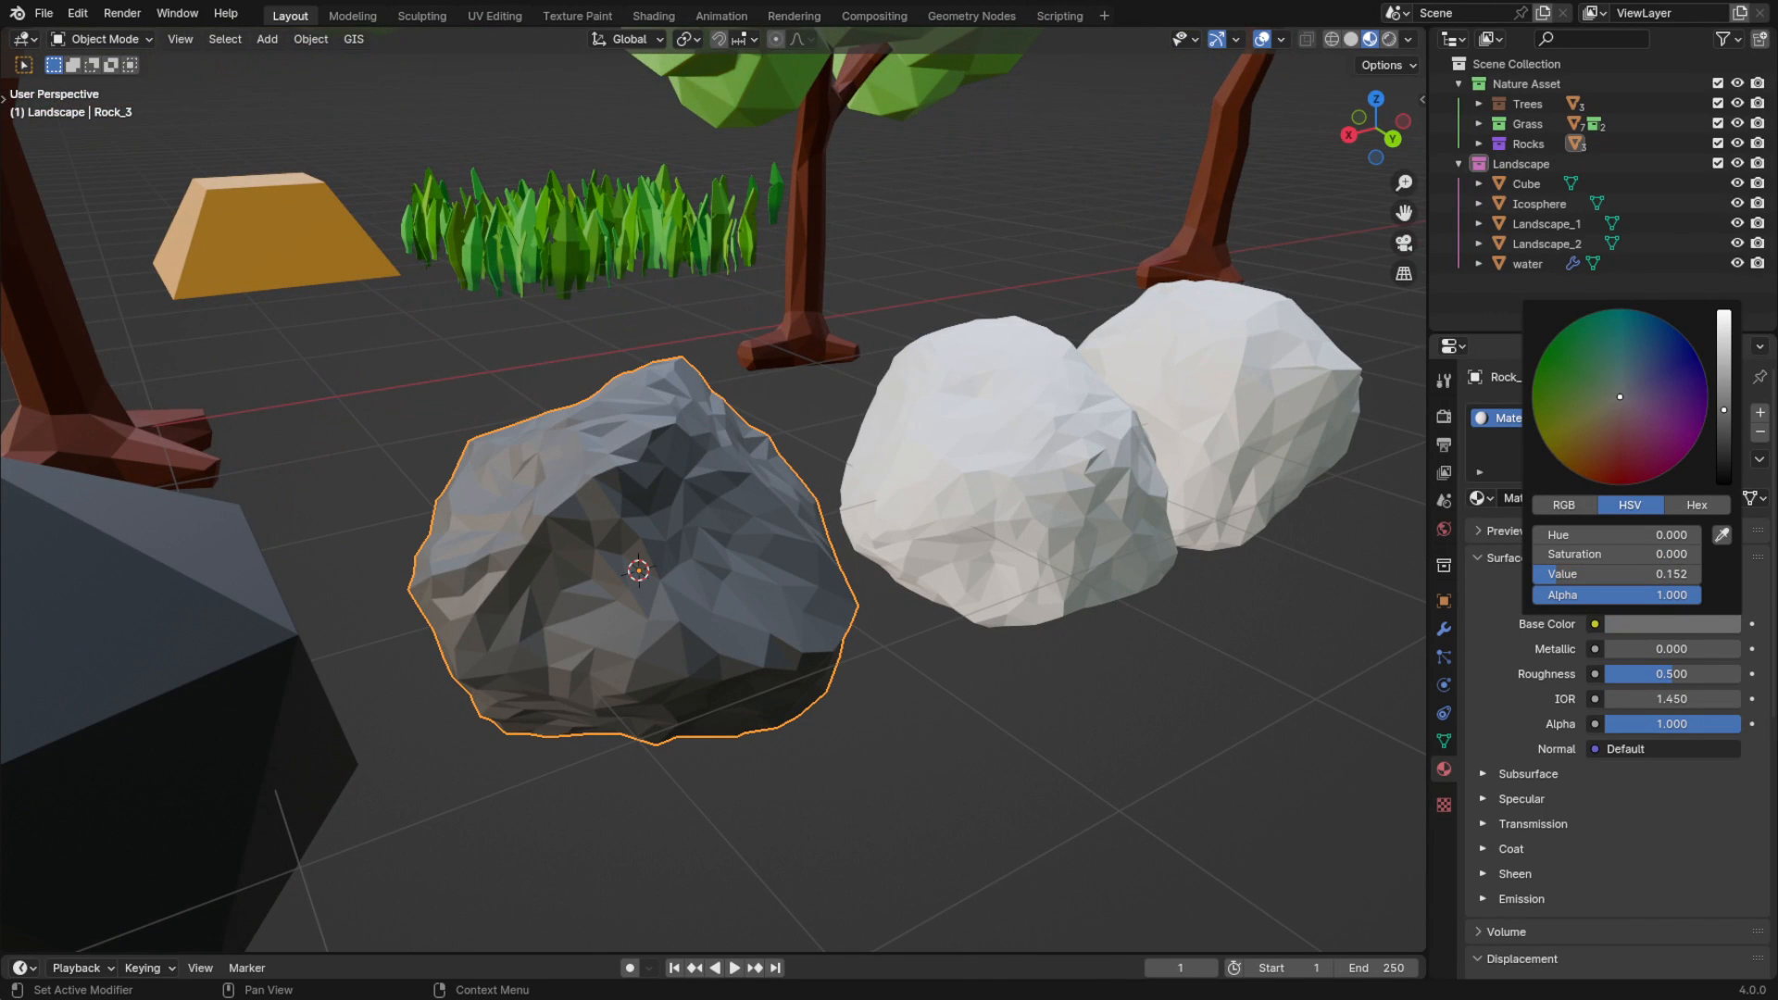
Split the viewport vertically, make the new area a Shader Editor and hide its sidebar
left_click_drag(1426, 31, 736, 74)
left_click(759, 39)
left_click(834, 227)
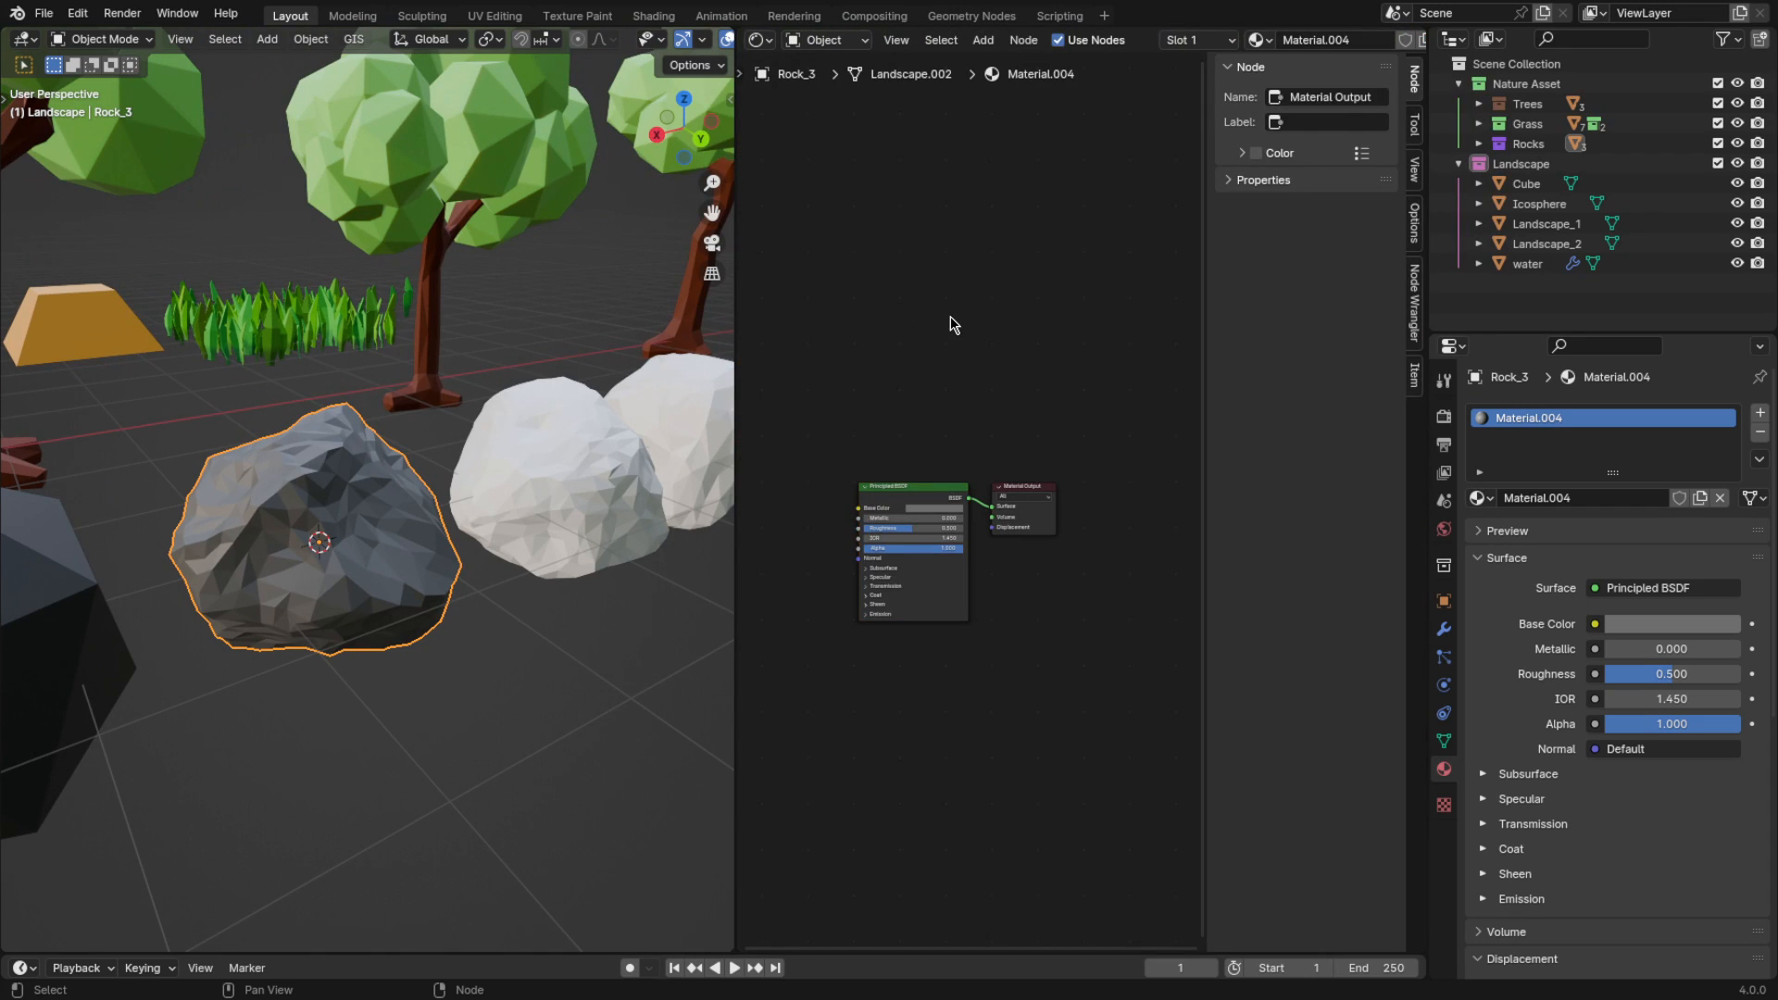
key("n")
Add a Color Ramp node before the Principled BSDF and connect its Color output to Base Color
scroll(968, 345, "up", 4)
scroll(1146, 365, "up", 1)
middle_click_drag(1052, 360, 1145, 345)
scroll(1173, 351, "down", 1)
key("shift+a")
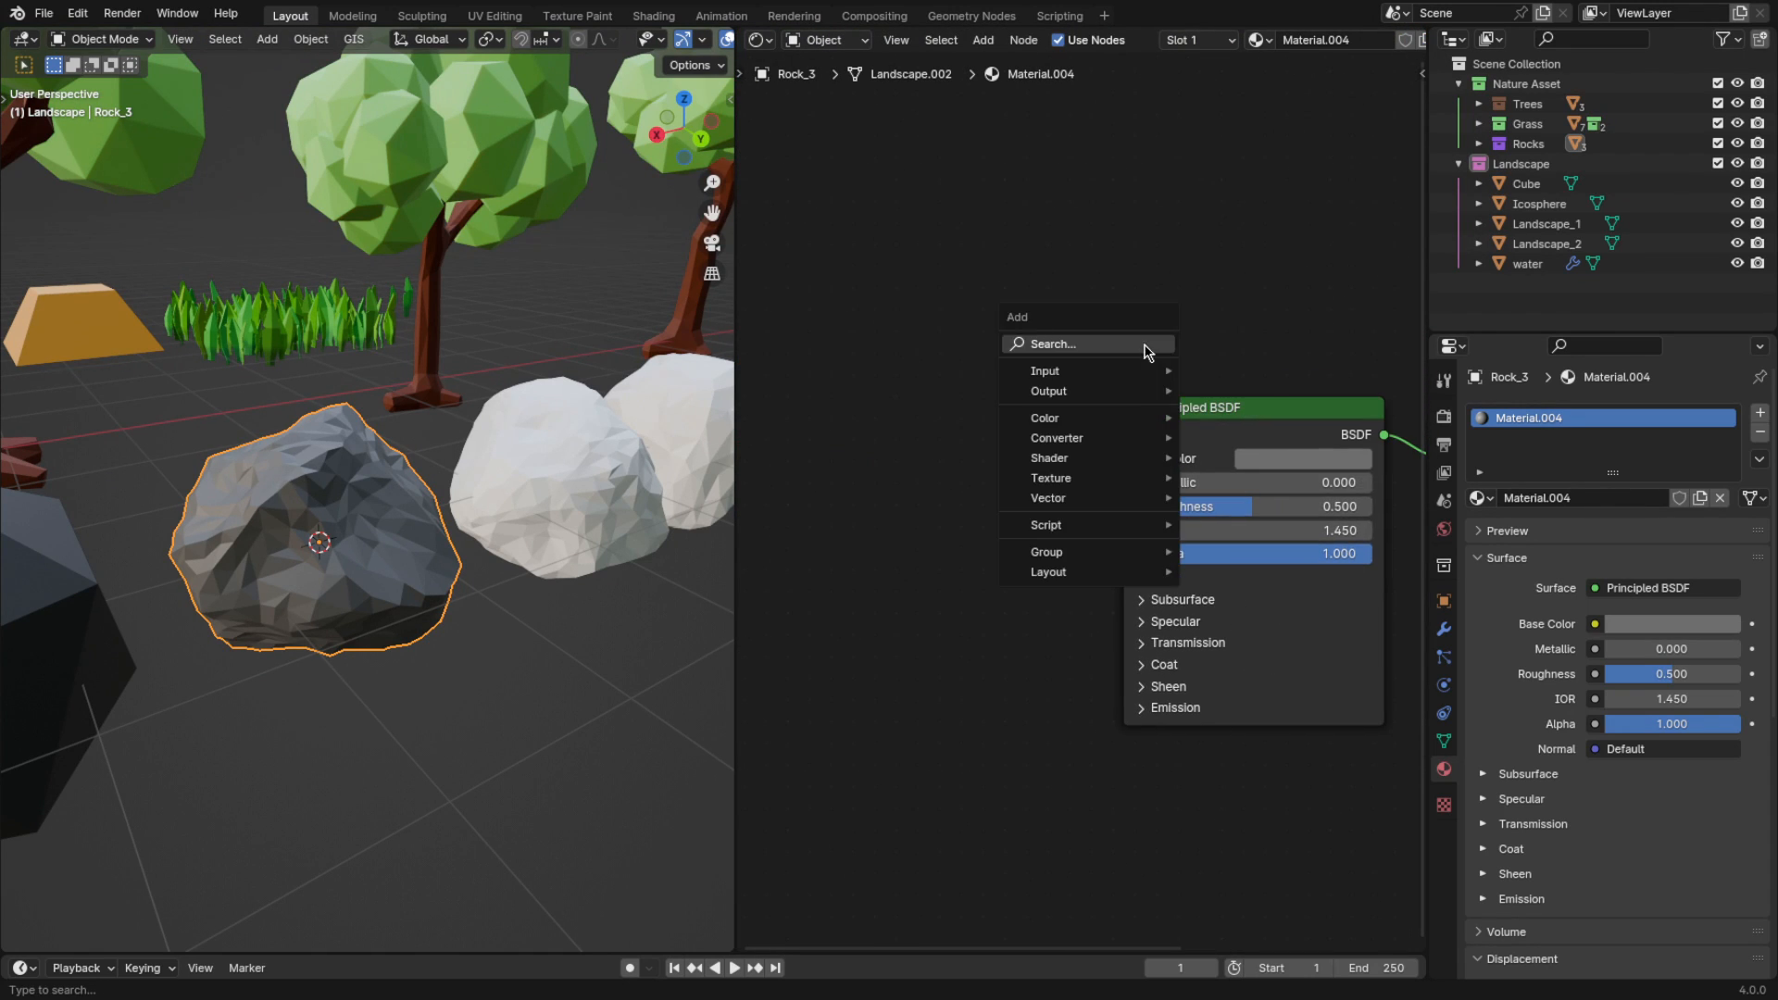
type("ramp")
key("Return")
left_click(779, 400)
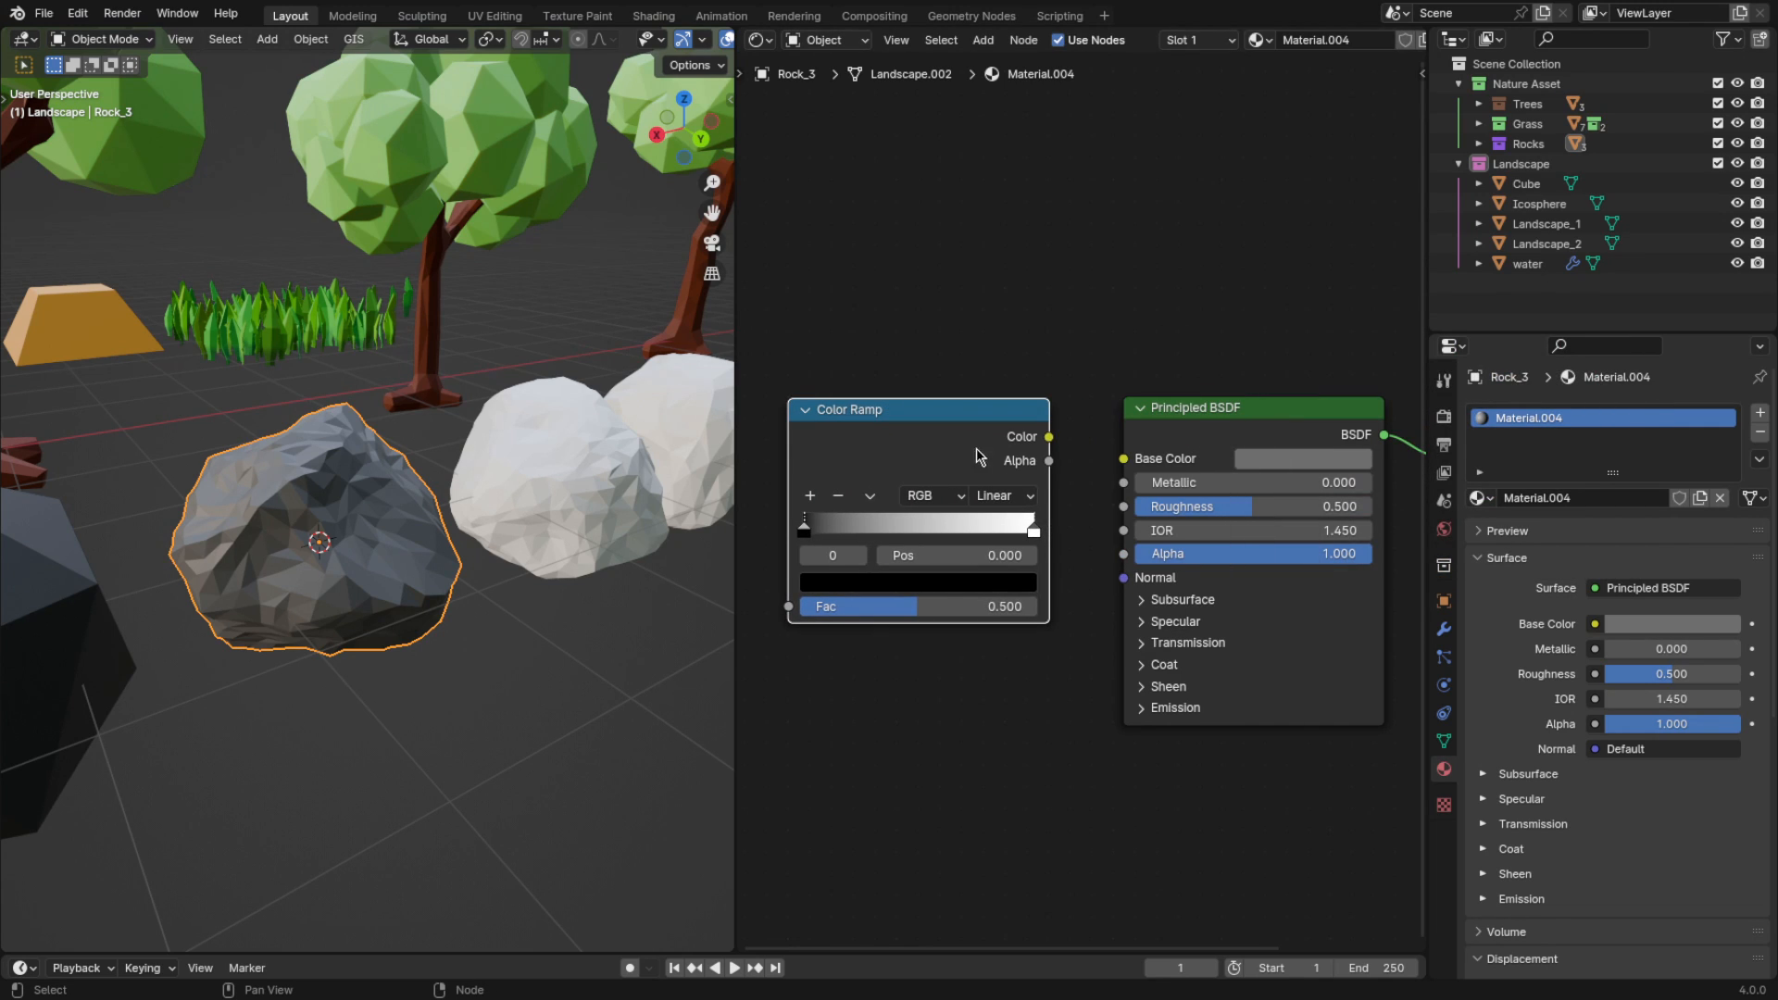
left_click_drag(1138, 460, 1136, 457)
Link Rock_3's material to the other two rocks
left_click(602, 468)
left_click(684, 470, "shift")
left_click(361, 524, "shift")
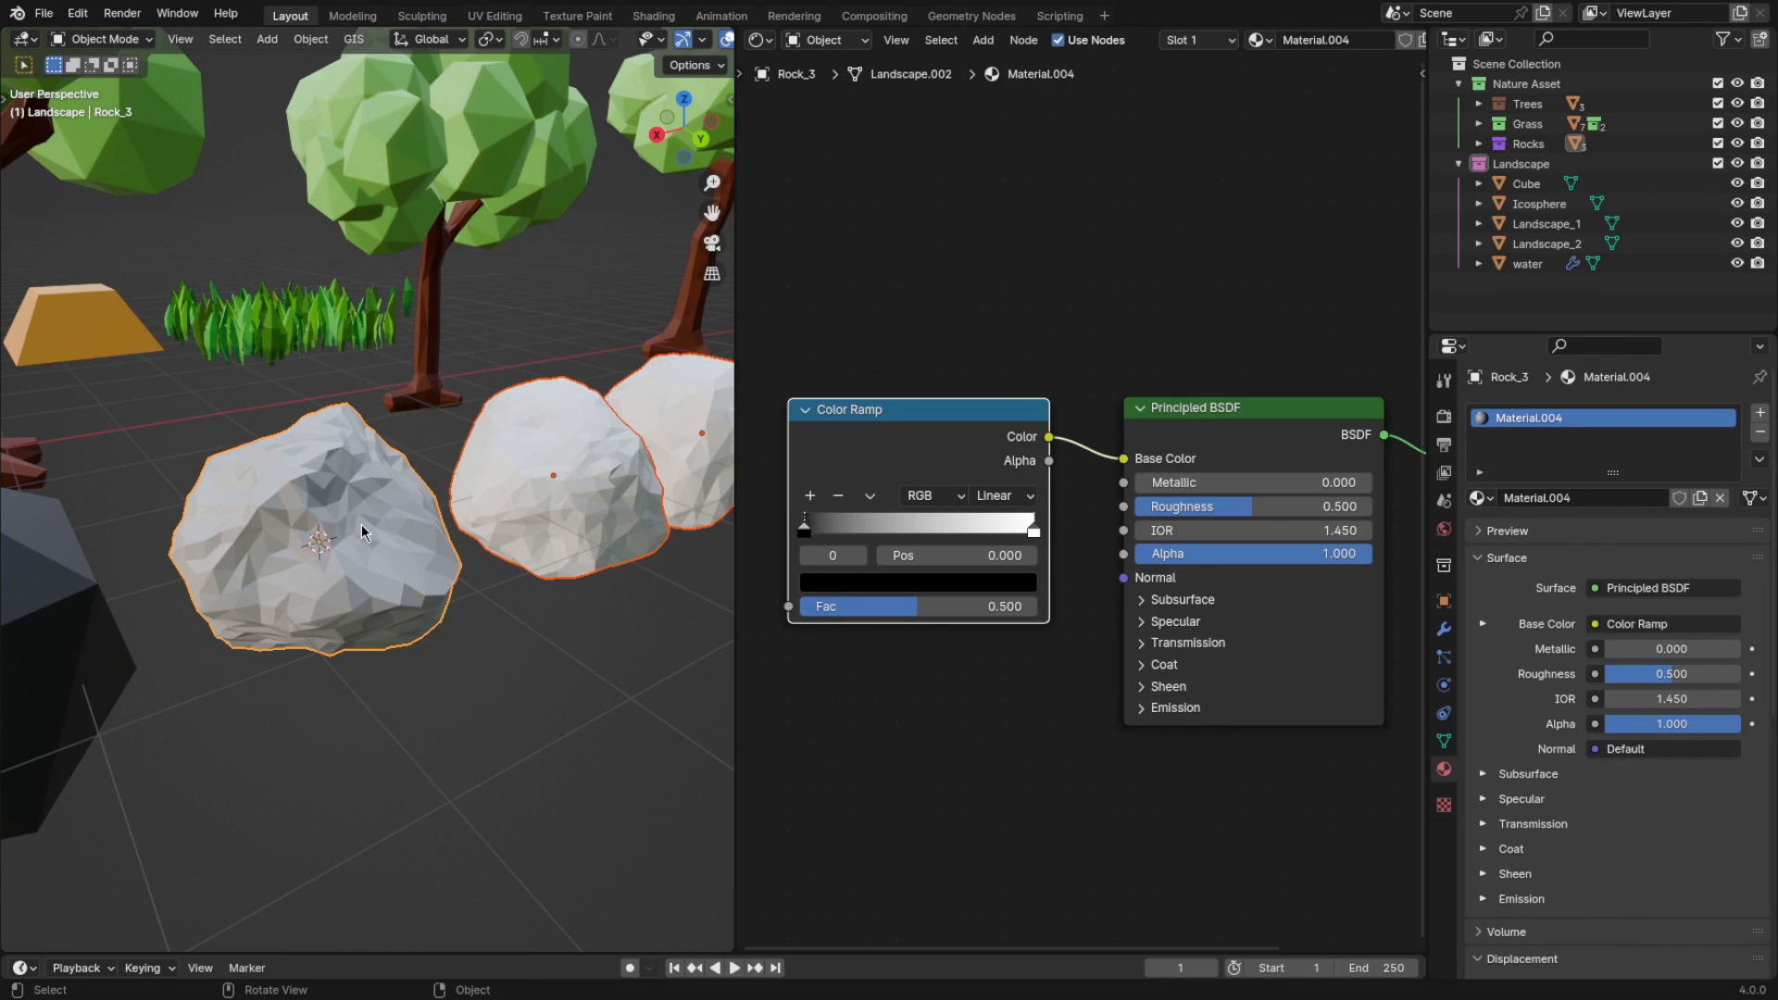
key("ctrl+l")
left_click(357, 576)
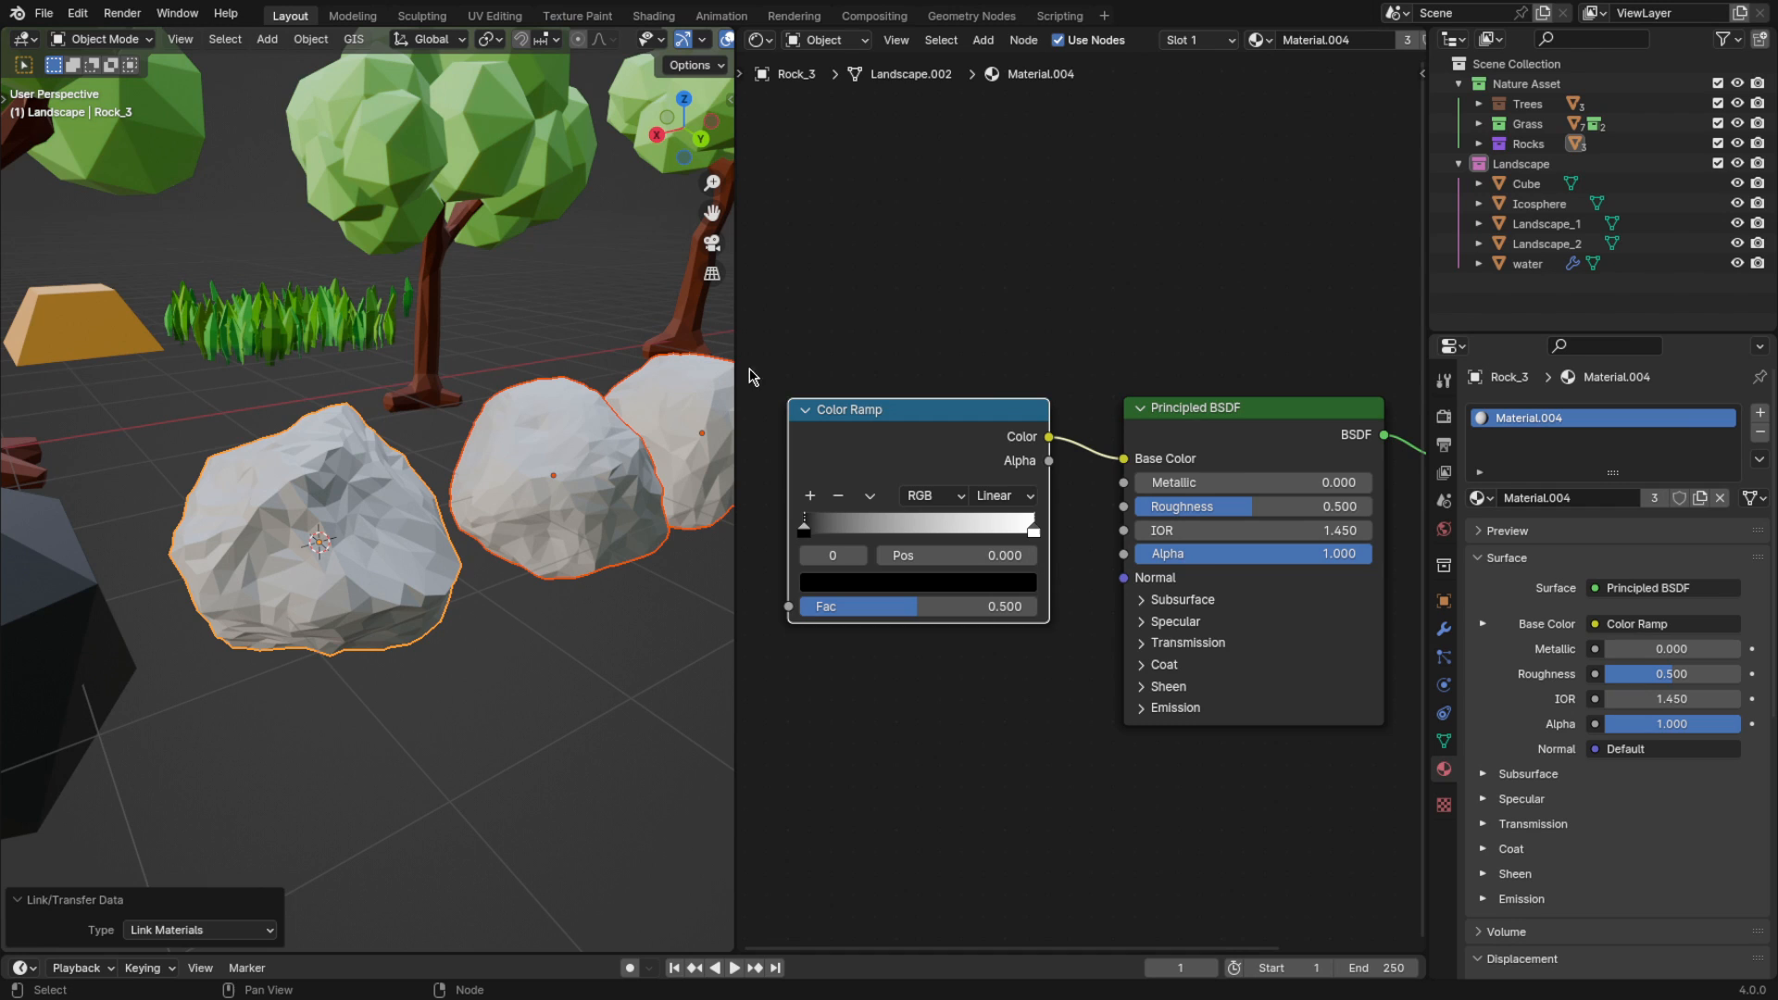
Add an Object Info node and connect its Random output to the Color Ramp's Fac input
middle_click_drag(803, 335, 1025, 326)
key("shift+a")
type("obj")
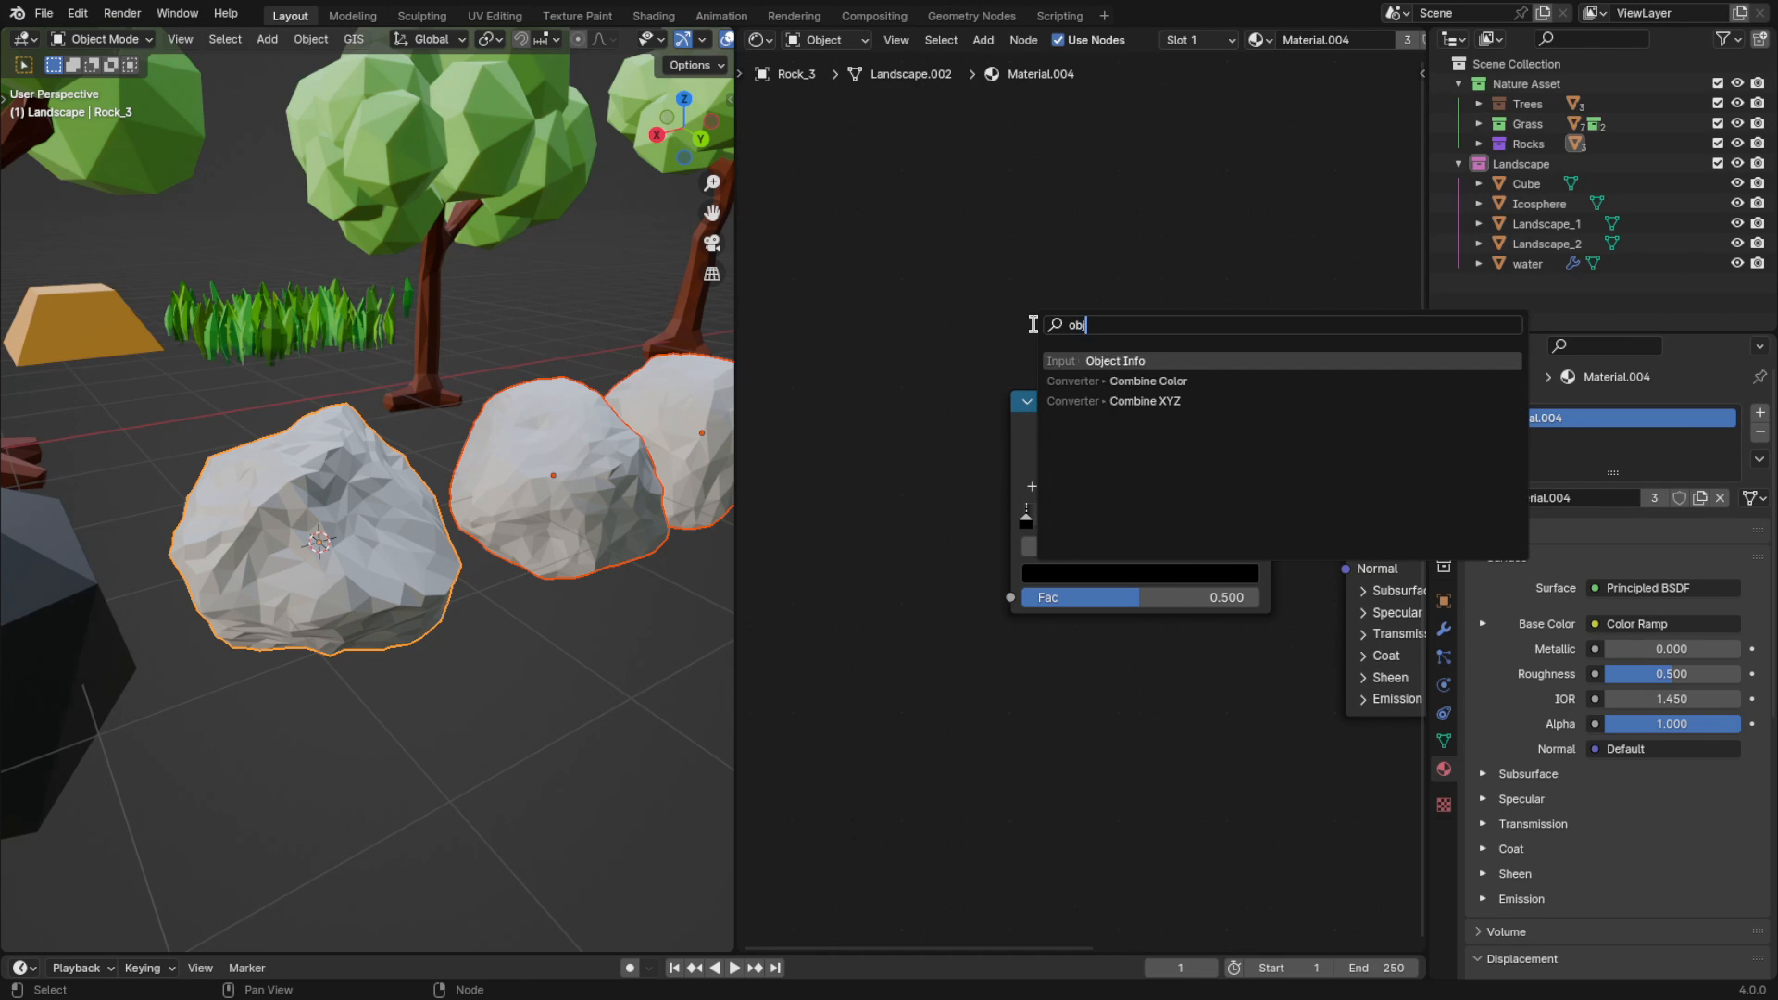
key("Return")
left_click(792, 446)
left_click_drag(985, 605, 991, 598)
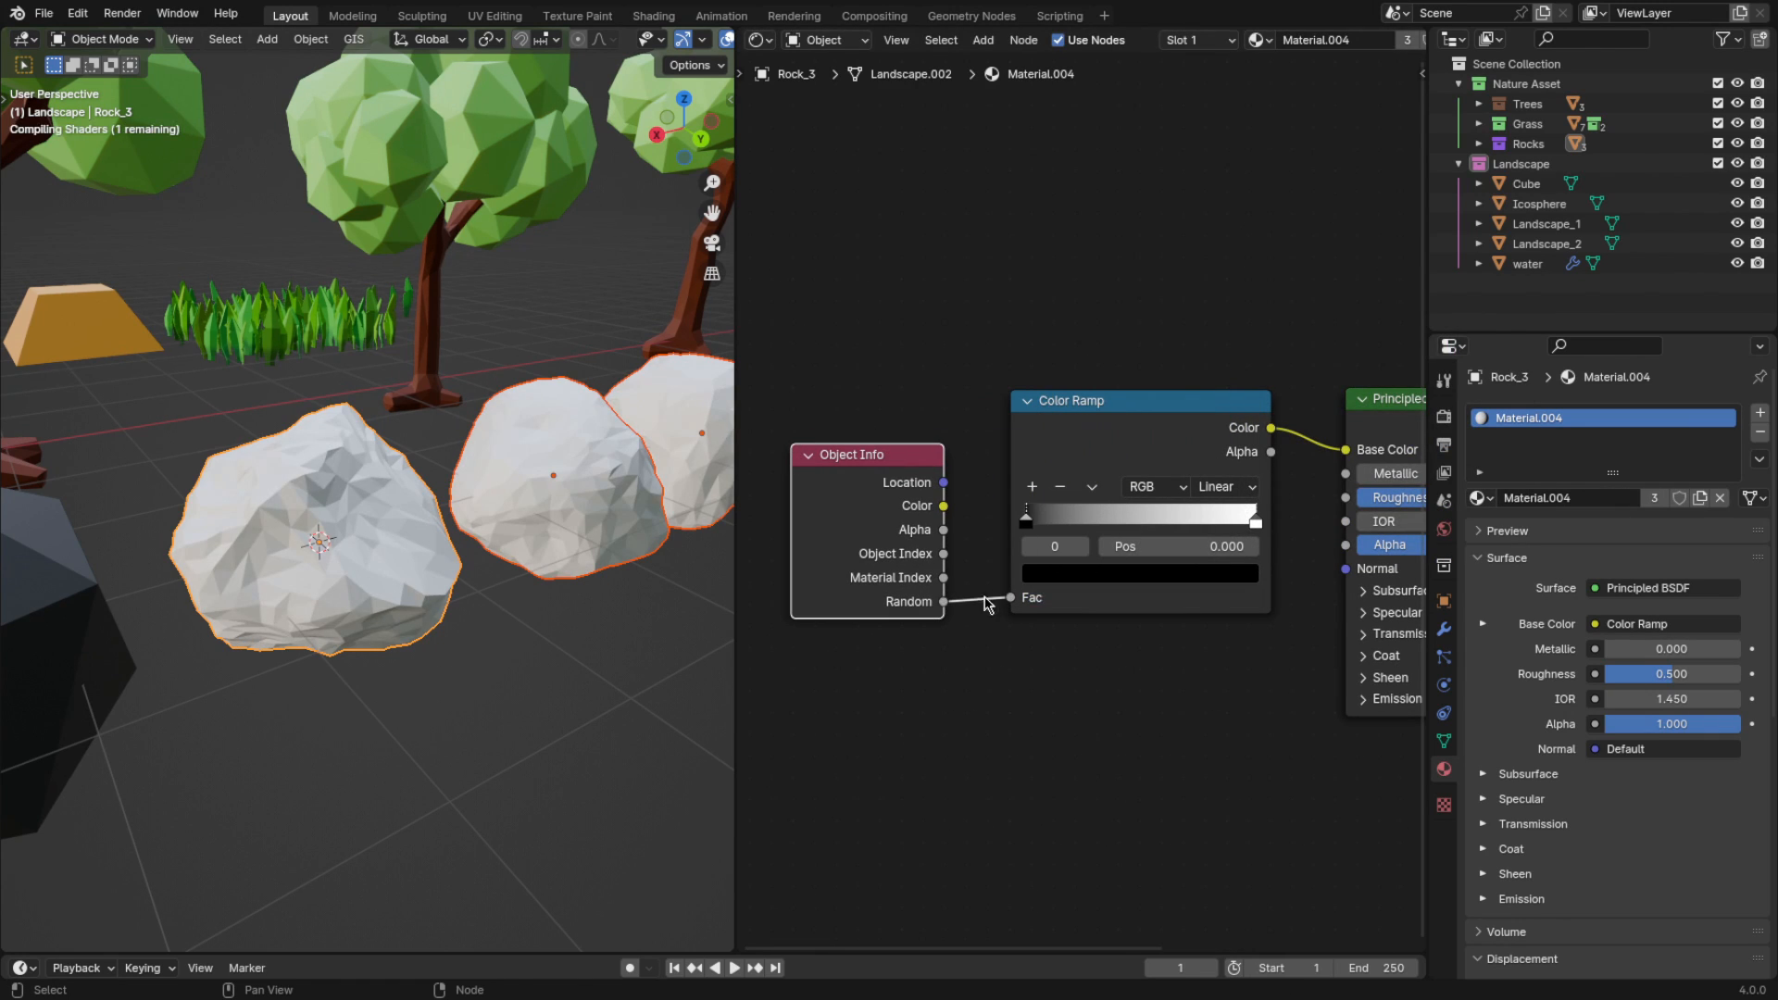
middle_click_drag(640, 450, 650, 500)
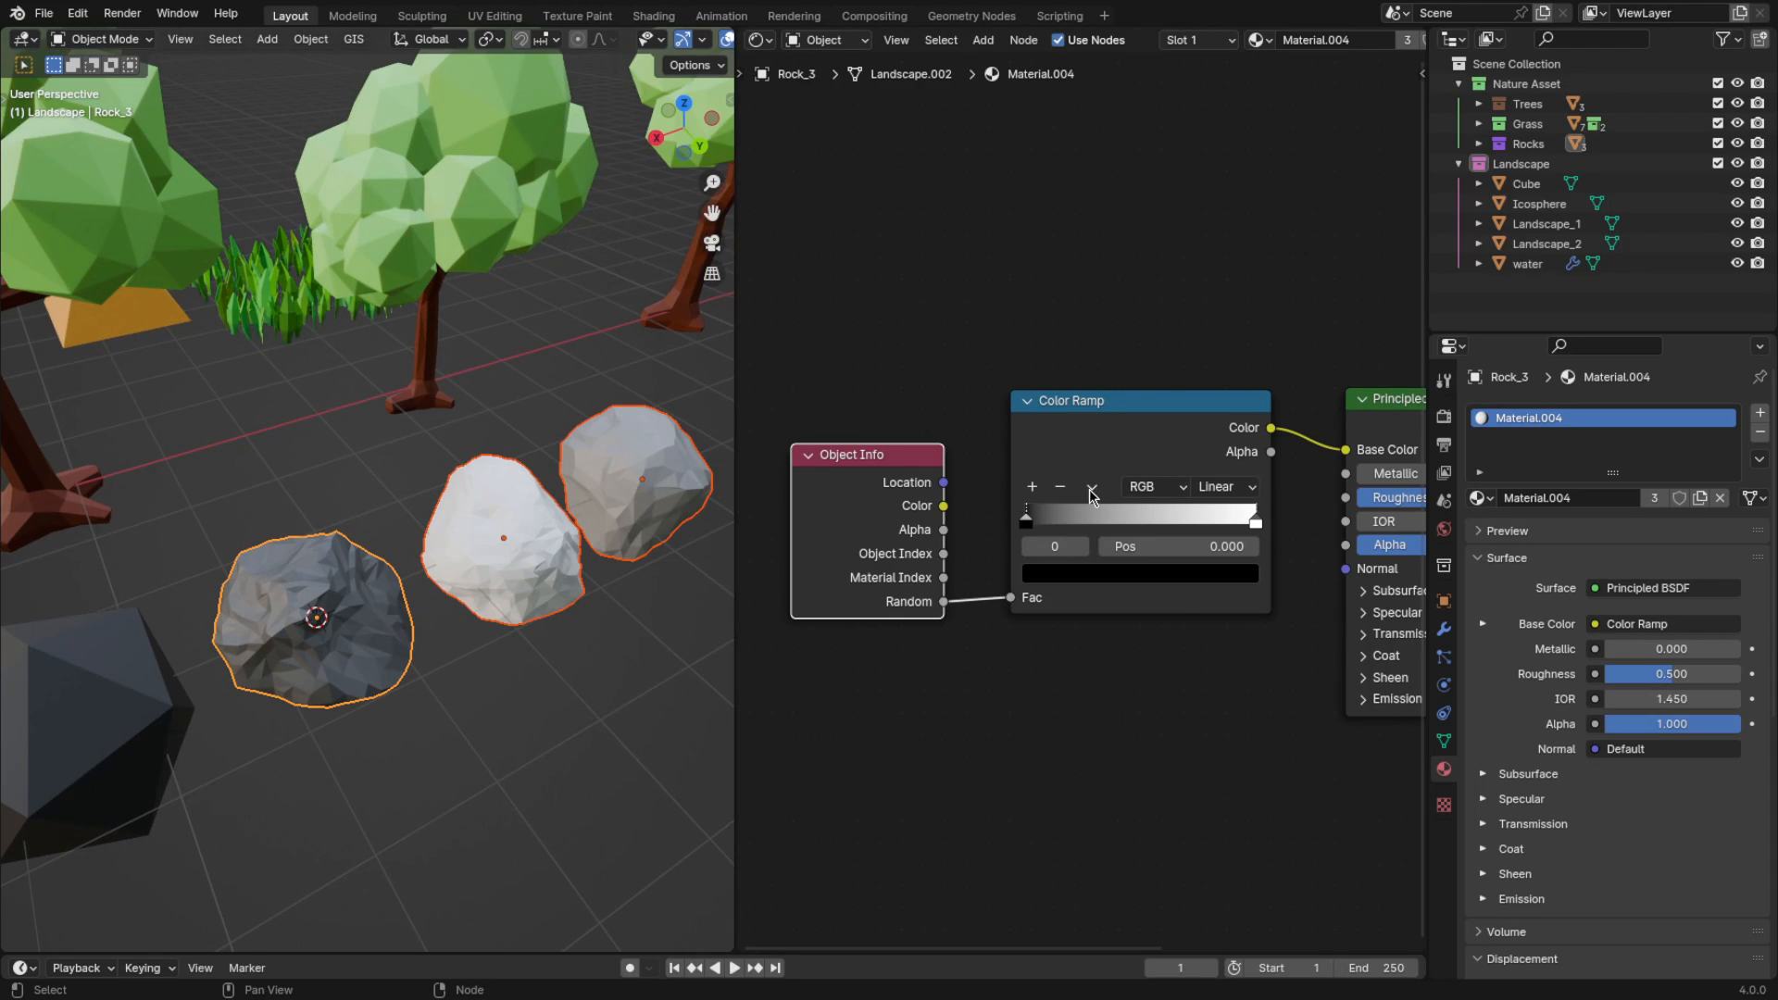
Set the Color Ramp interpolation to Constant and move its white stop to position 0.686
left_click(1092, 495)
left_click(1227, 486)
left_click(1231, 635)
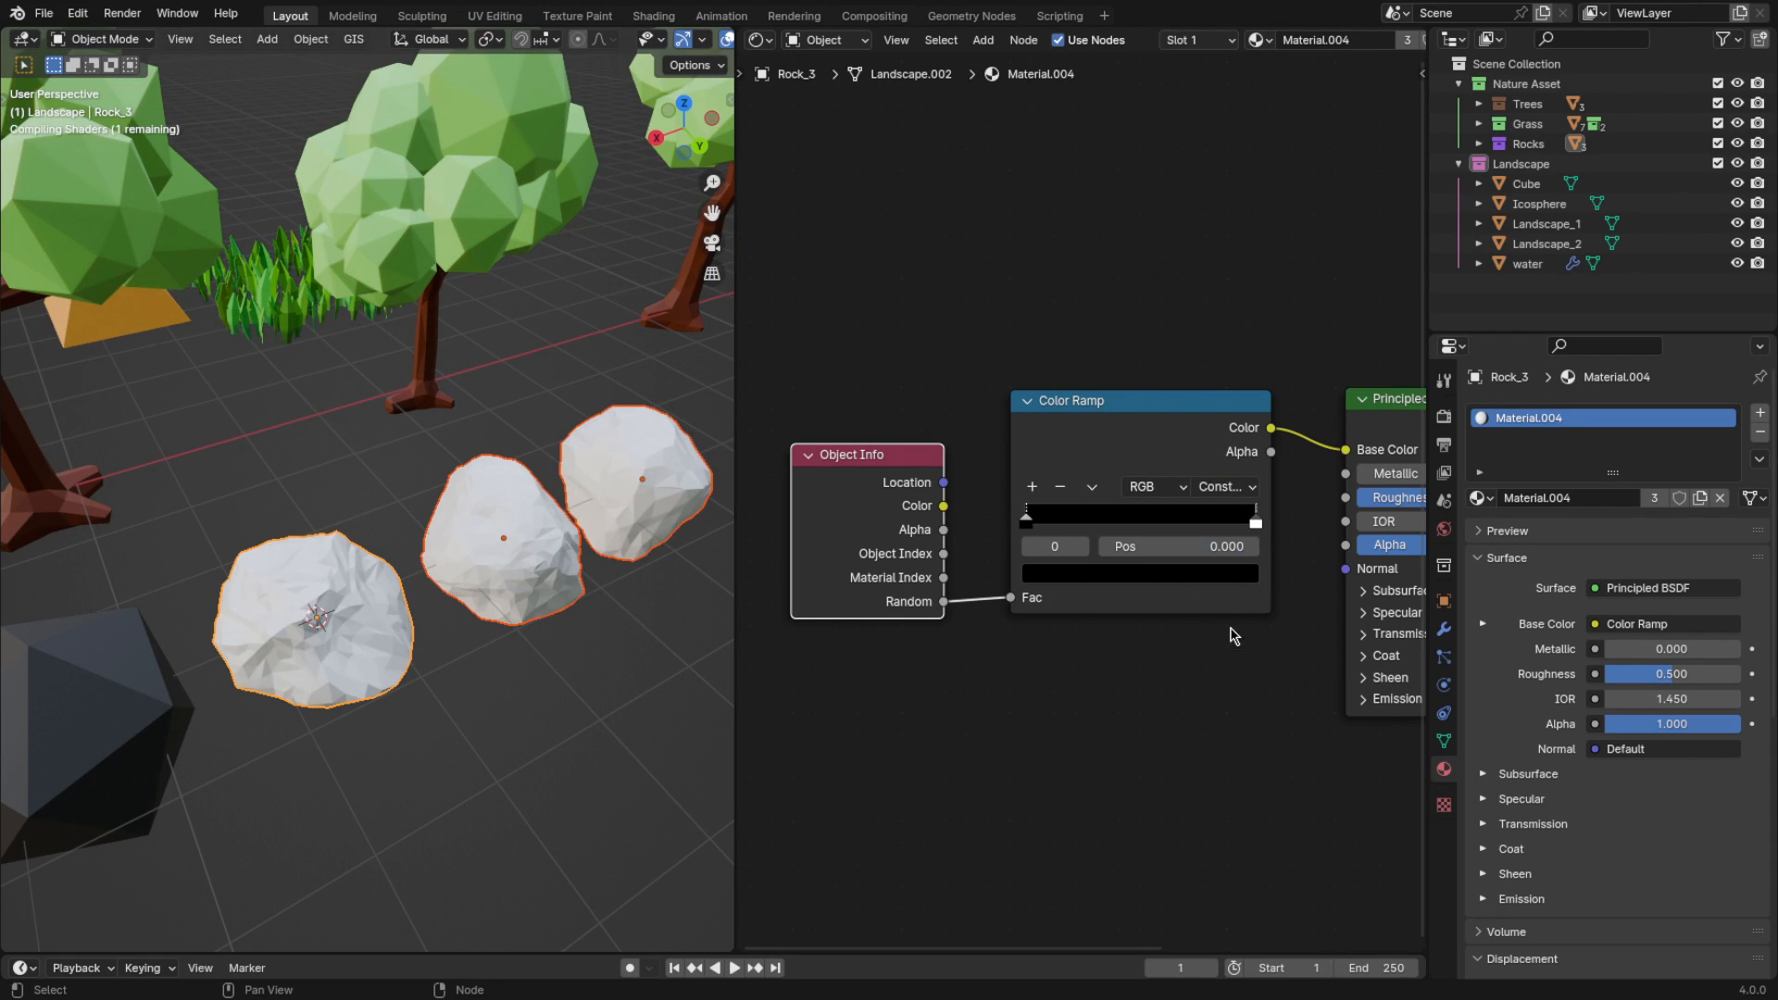
left_click_drag(1242, 526, 1172, 524)
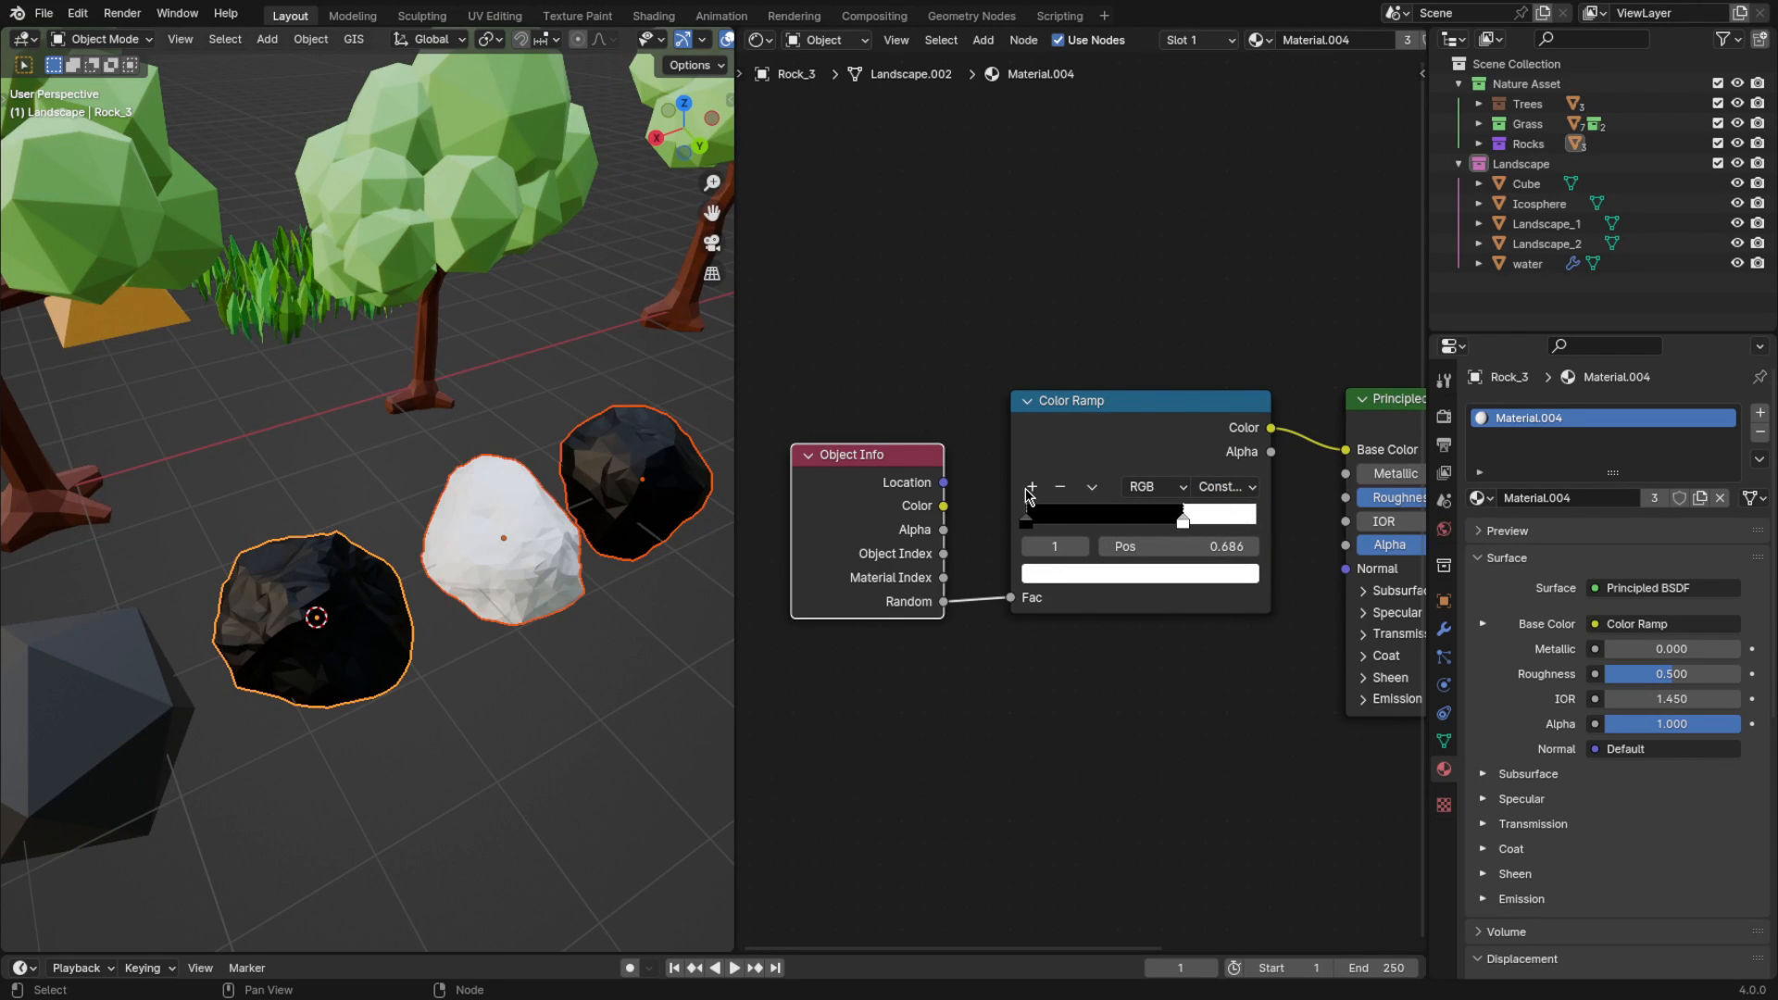
Add a middle stop at position 0.343 on the Color Ramp and color it dark grey
left_click(1077, 575)
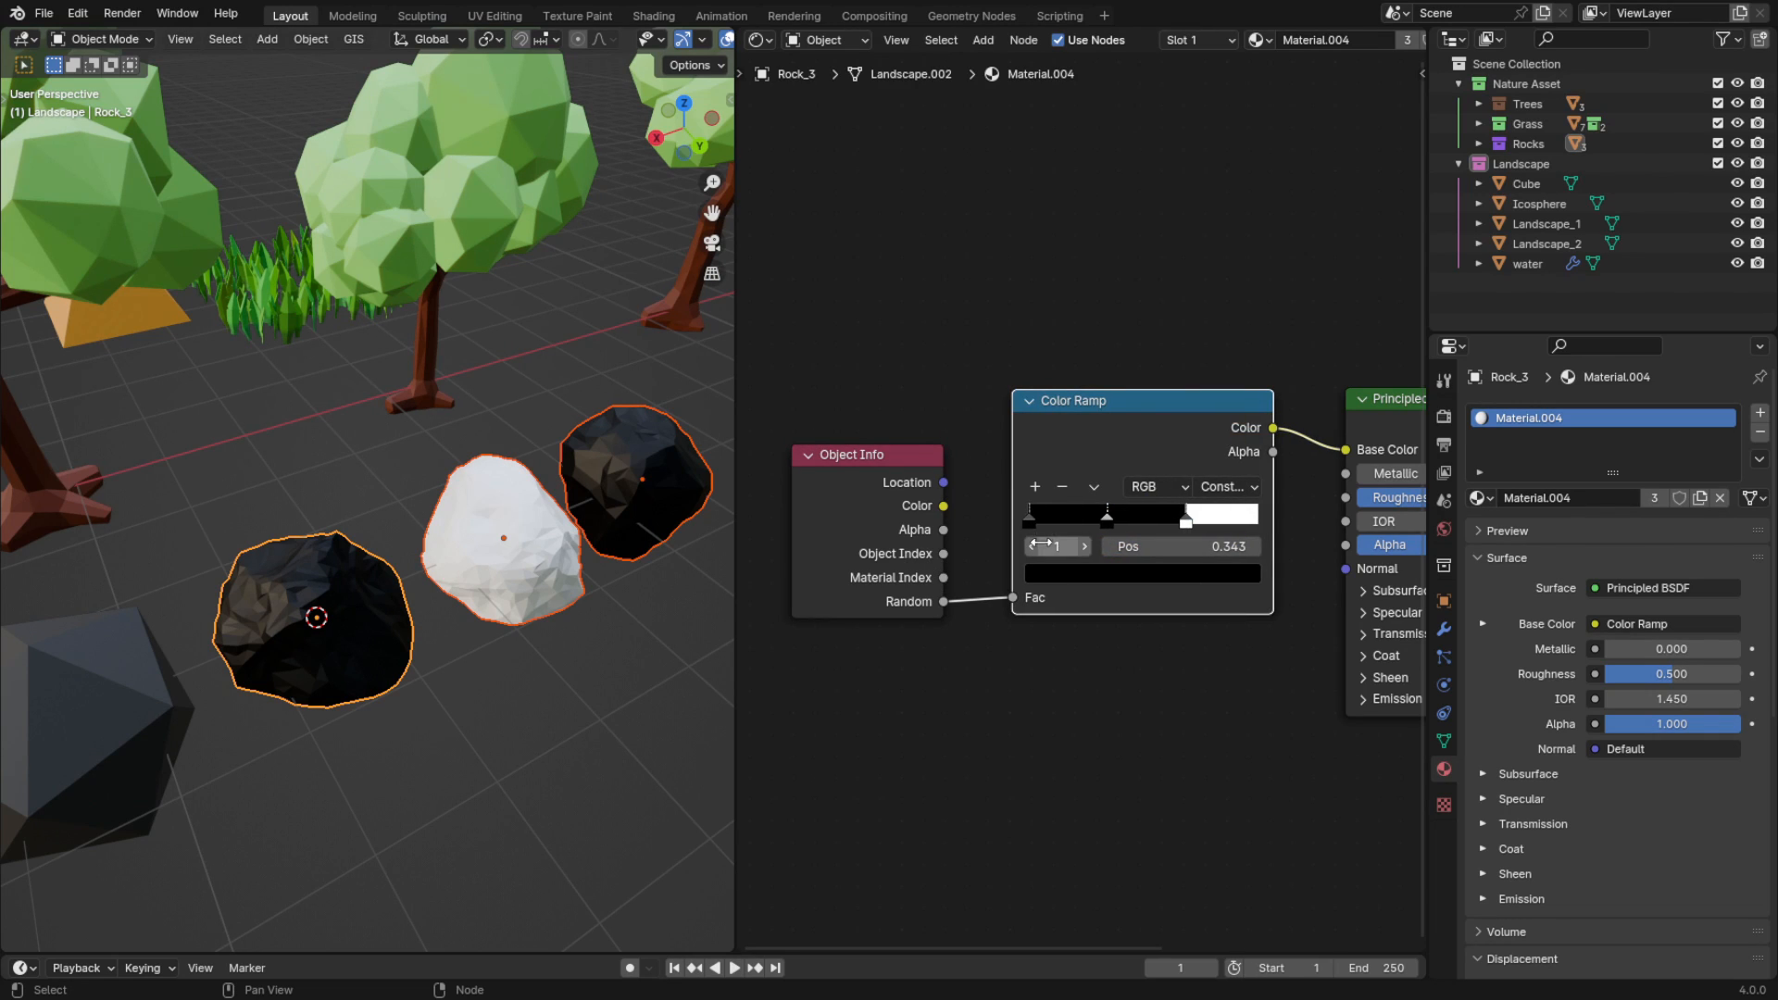
left_click(1062, 574)
left_click(1243, 381)
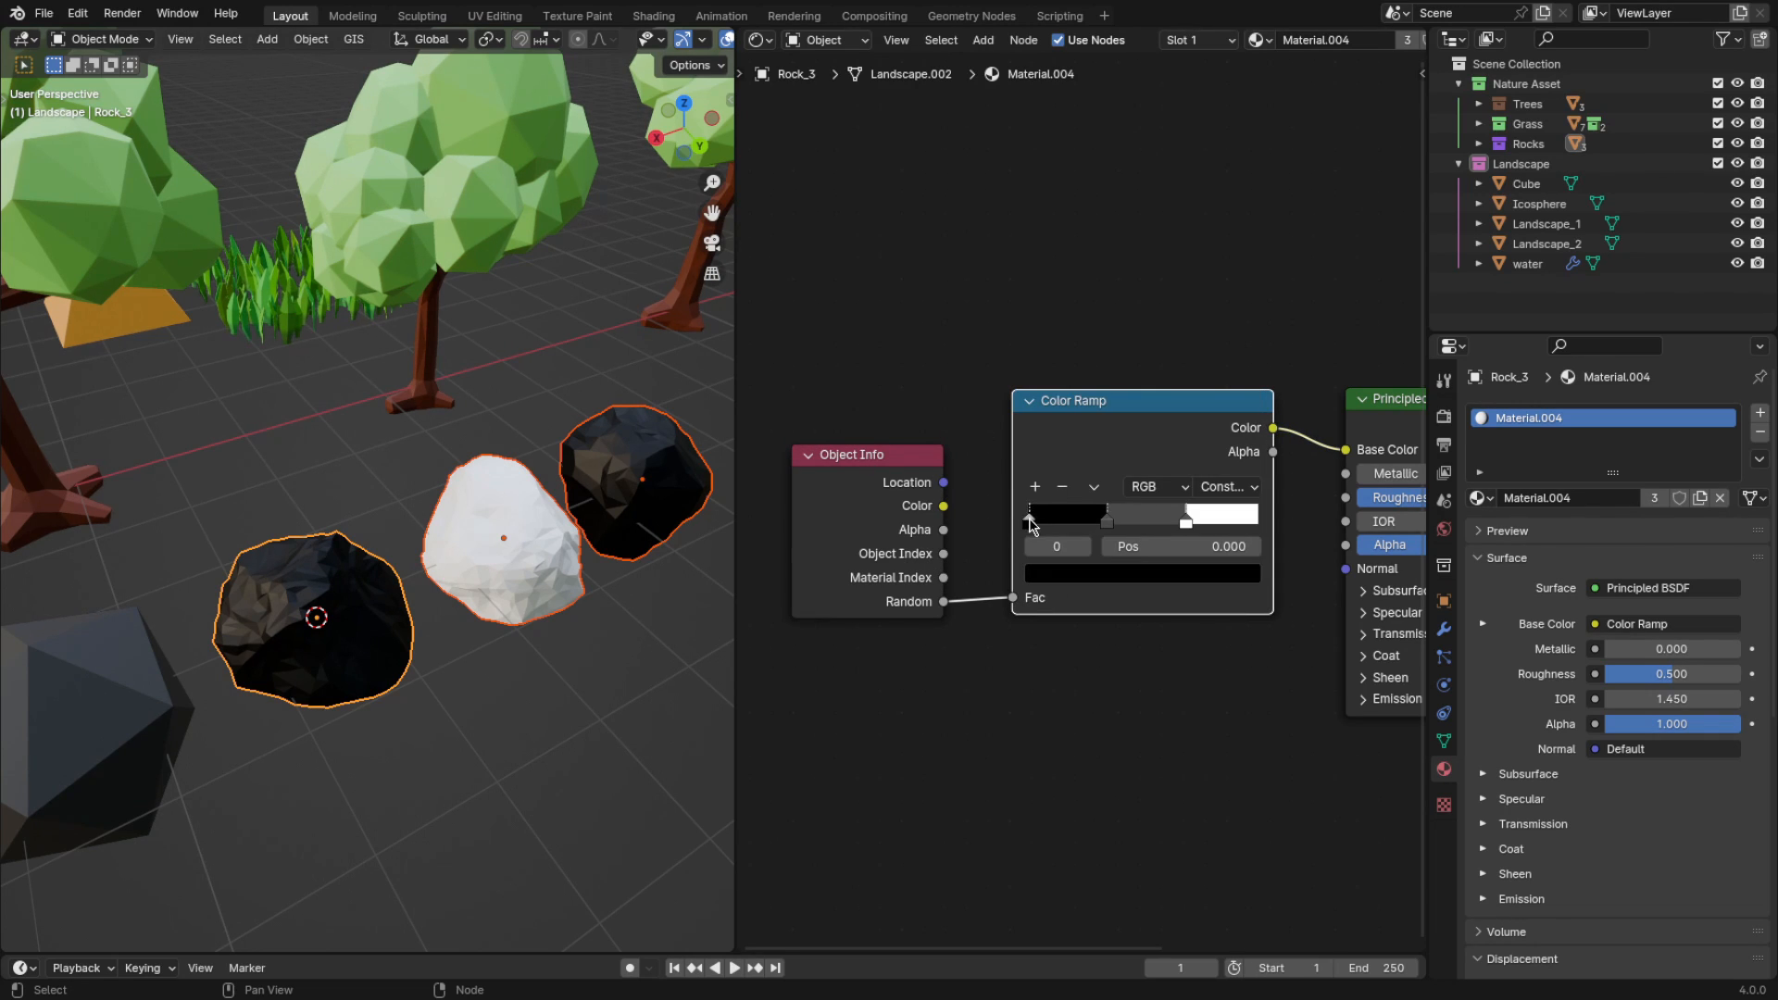
Change the Color Ramp's first black stop and last white stop to medium grey tones
left_click(1090, 569)
left_click_drag(1242, 366, 1242, 333)
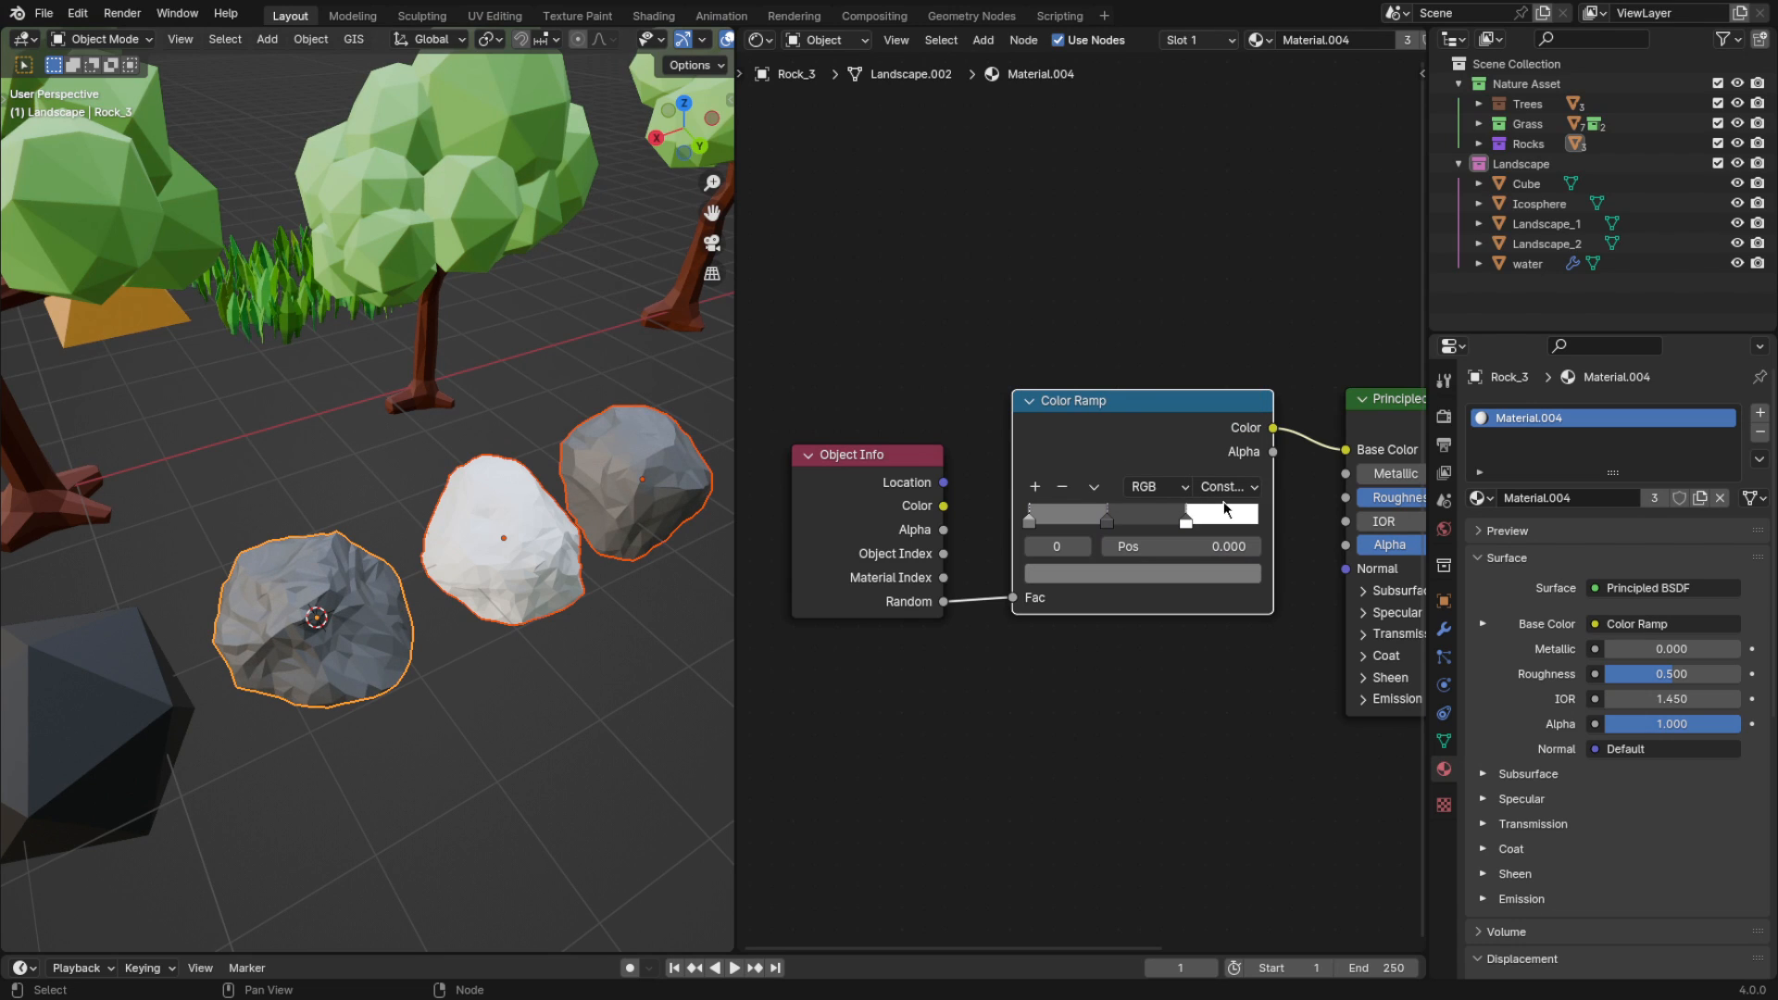
left_click(1187, 520)
left_click(1185, 573)
left_click(1237, 367)
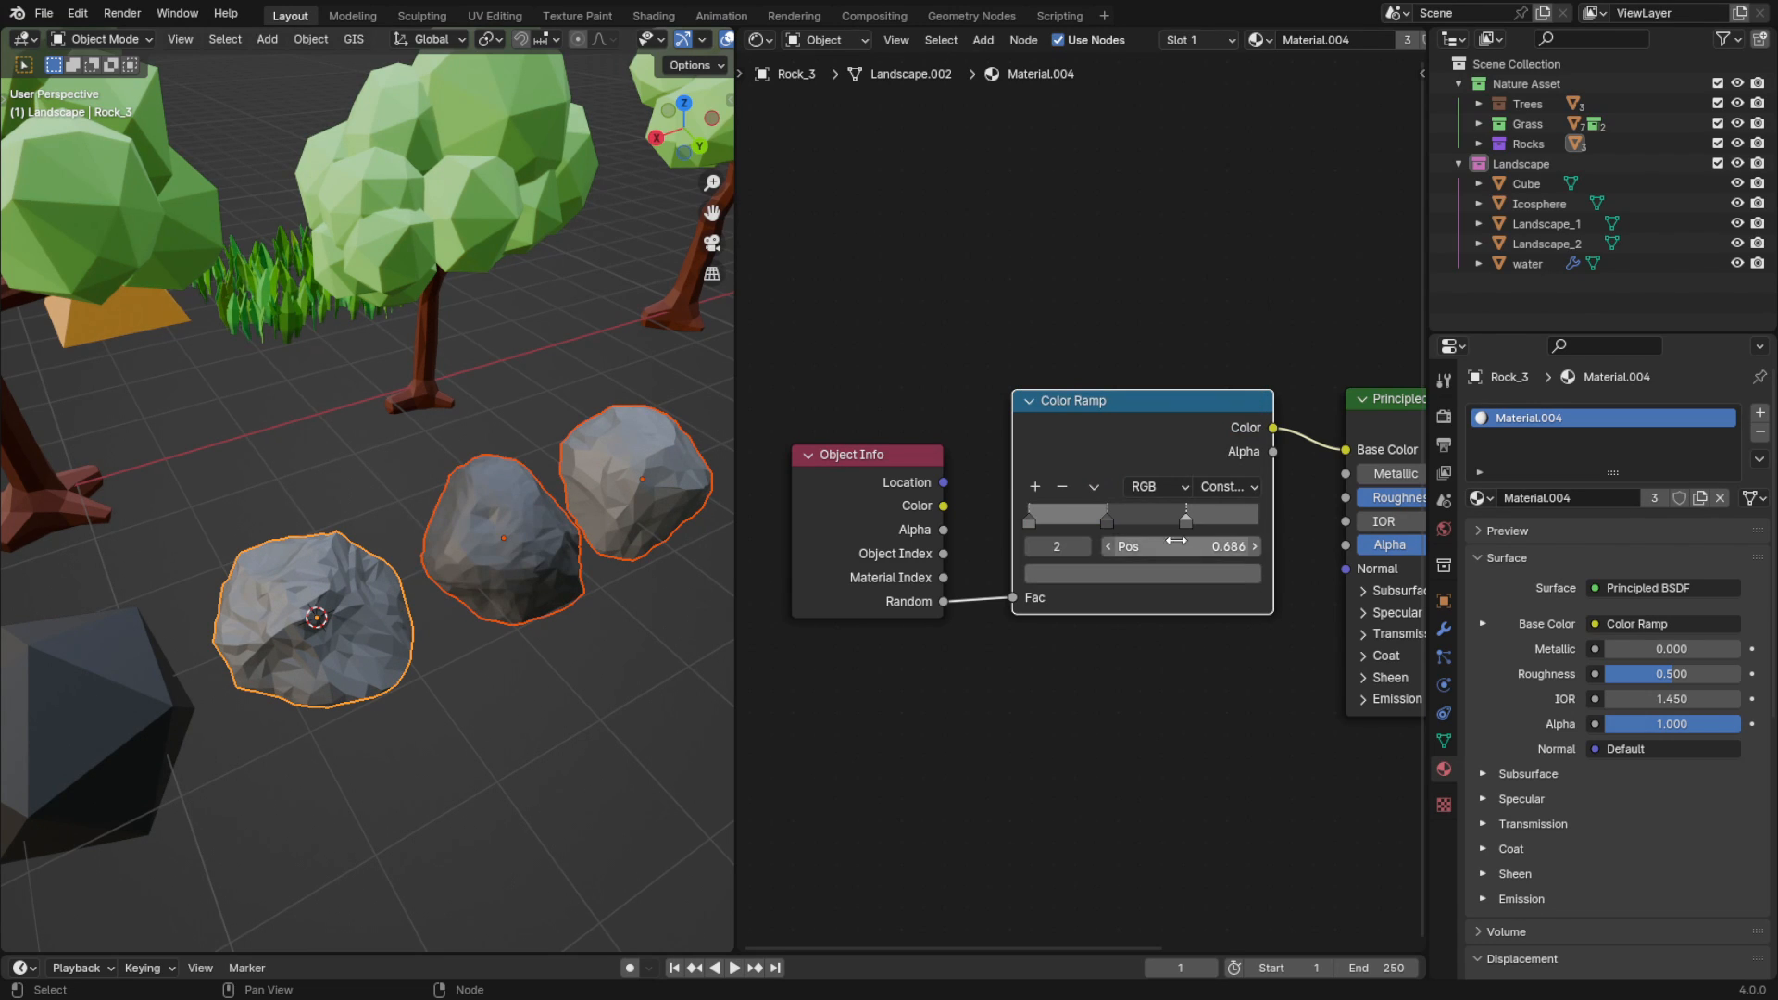
Add a light grey fourth stop to the Color Ramp and space out the stops, with the last at 0.786
left_click_drag(1207, 525, 1081, 526)
left_click(1124, 574)
left_click(1243, 310)
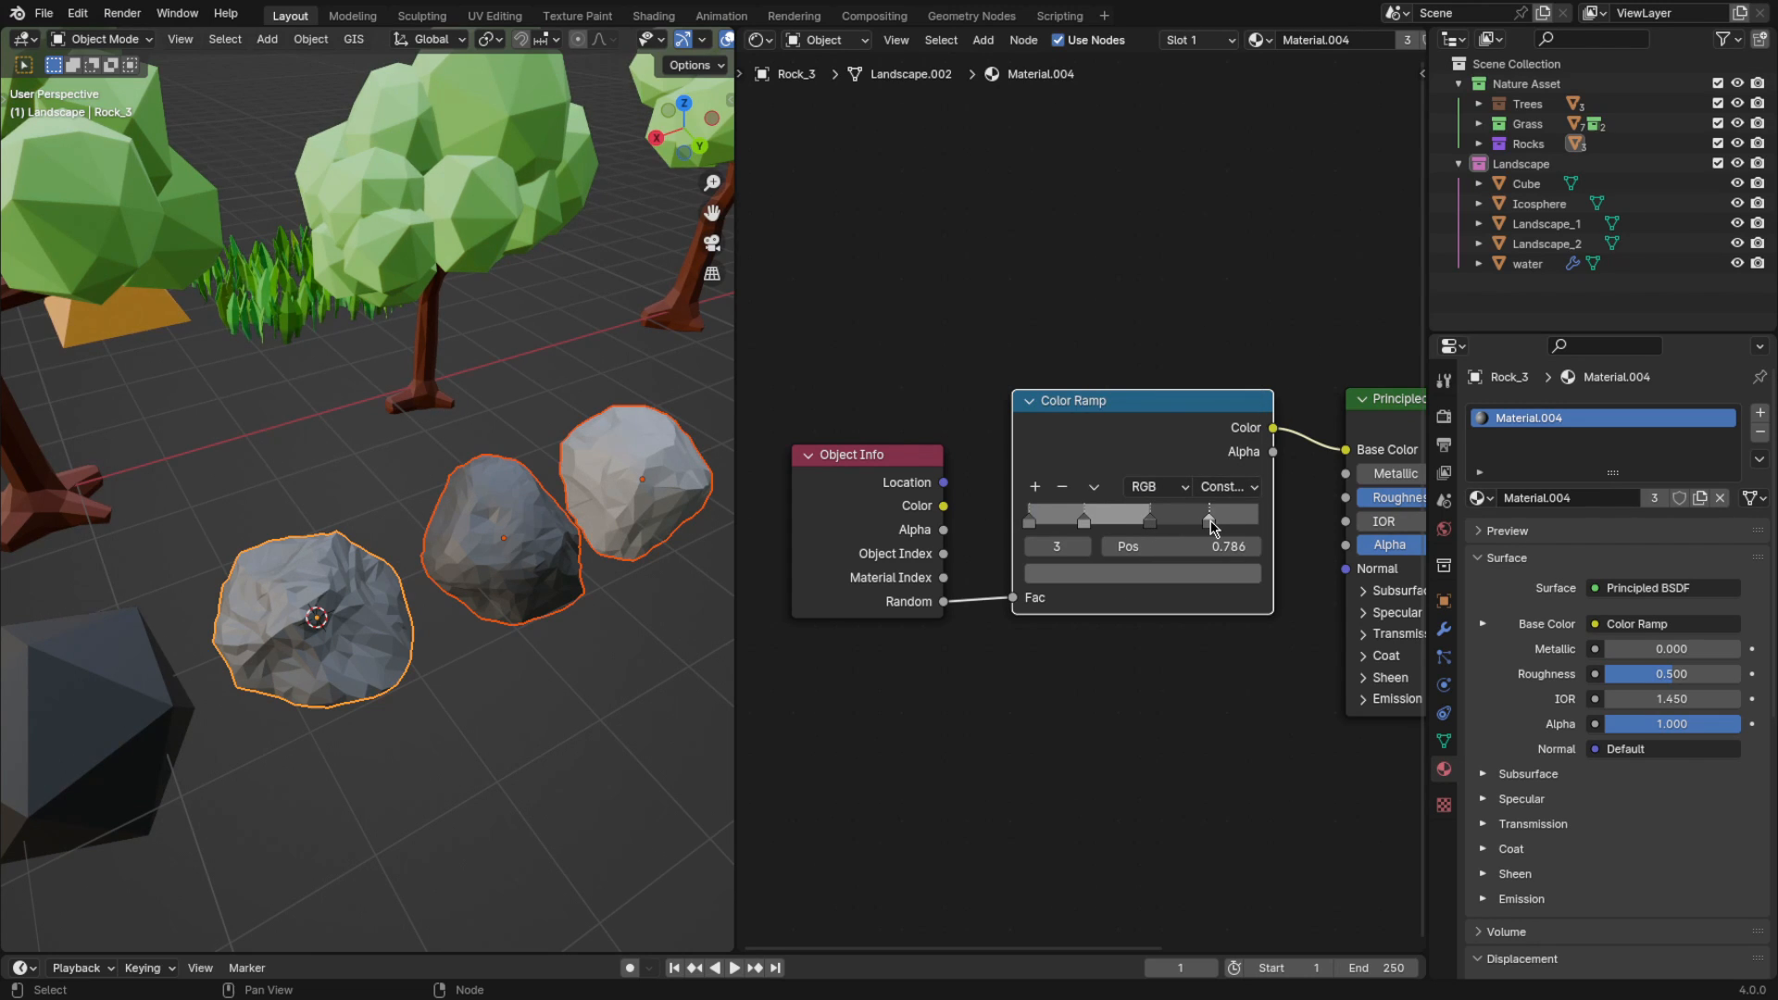
scroll(602, 652, "down", 4)
middle_click_drag(602, 652, 603, 556)
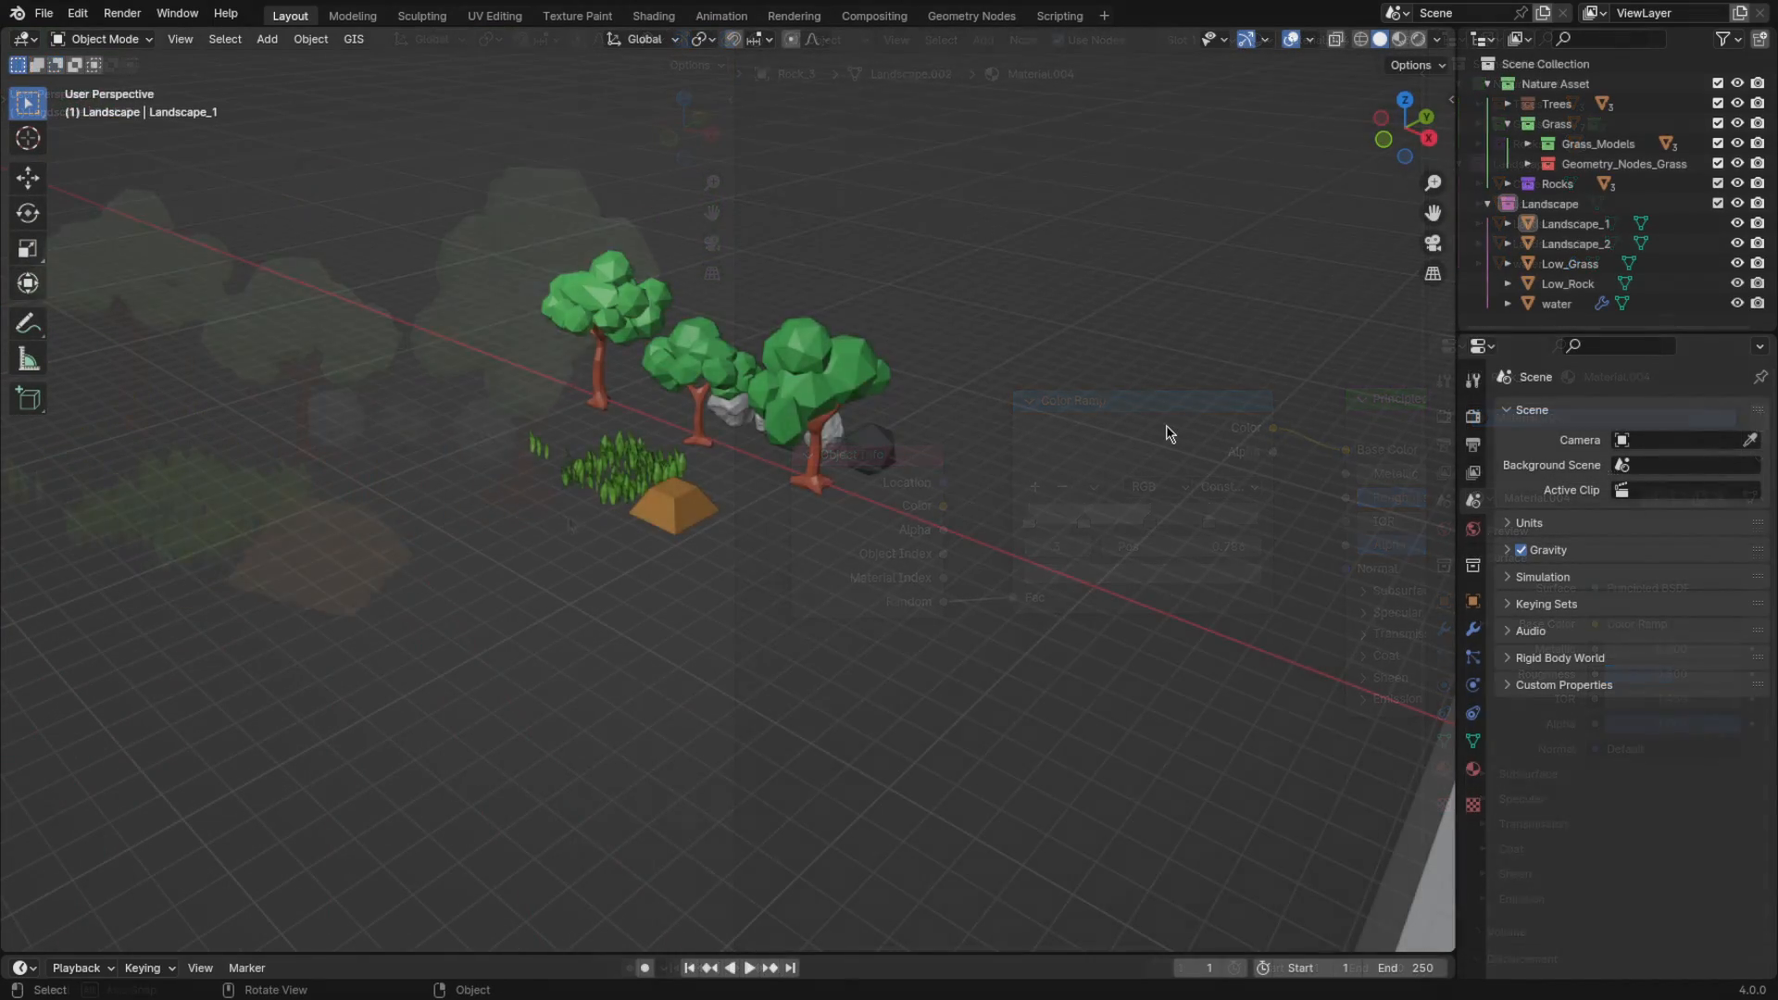
Select the large Landscape_1 terrain beside the nature assets
scroll(1167, 429, "down", 4)
middle_click_drag(1254, 513, 1107, 375)
scroll(965, 389, "down", 3)
middle_click_drag(1107, 375, 925, 369, "shift")
scroll(925, 368, "down", 3)
left_click(924, 369)
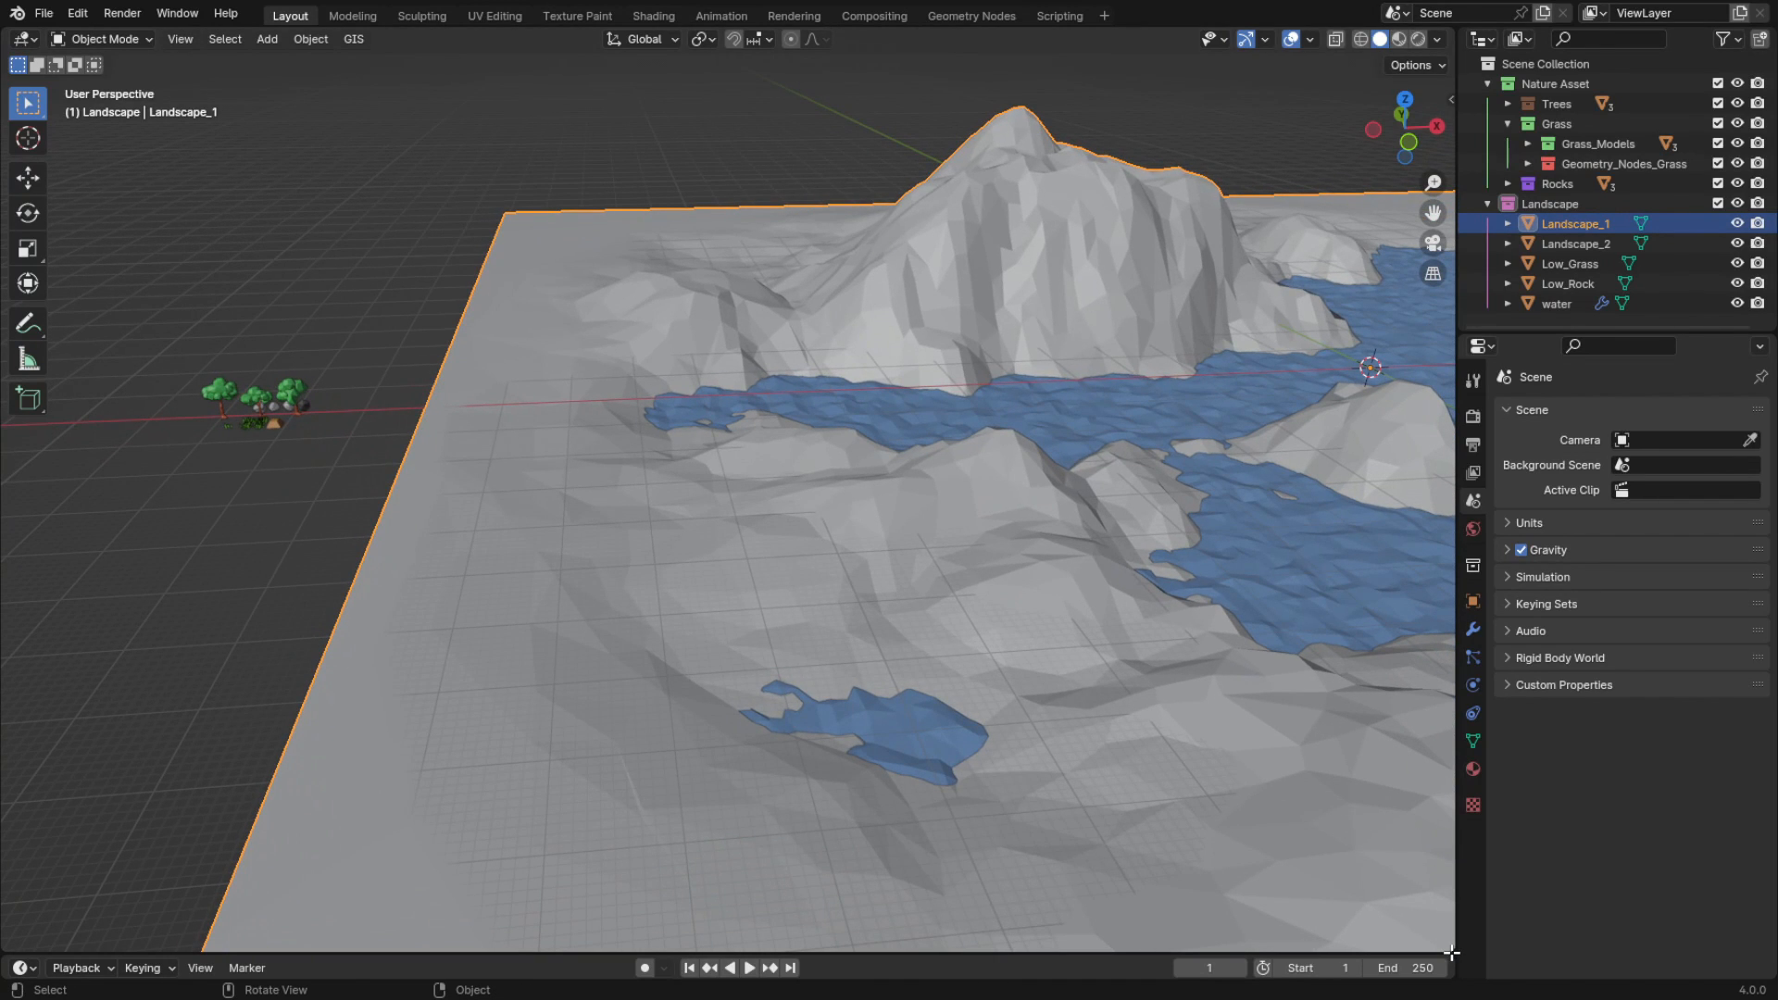
Enlarge the timeline area to about half the window height and turn it into a Geometry Node Editor
left_click_drag(1431, 956, 453, 523)
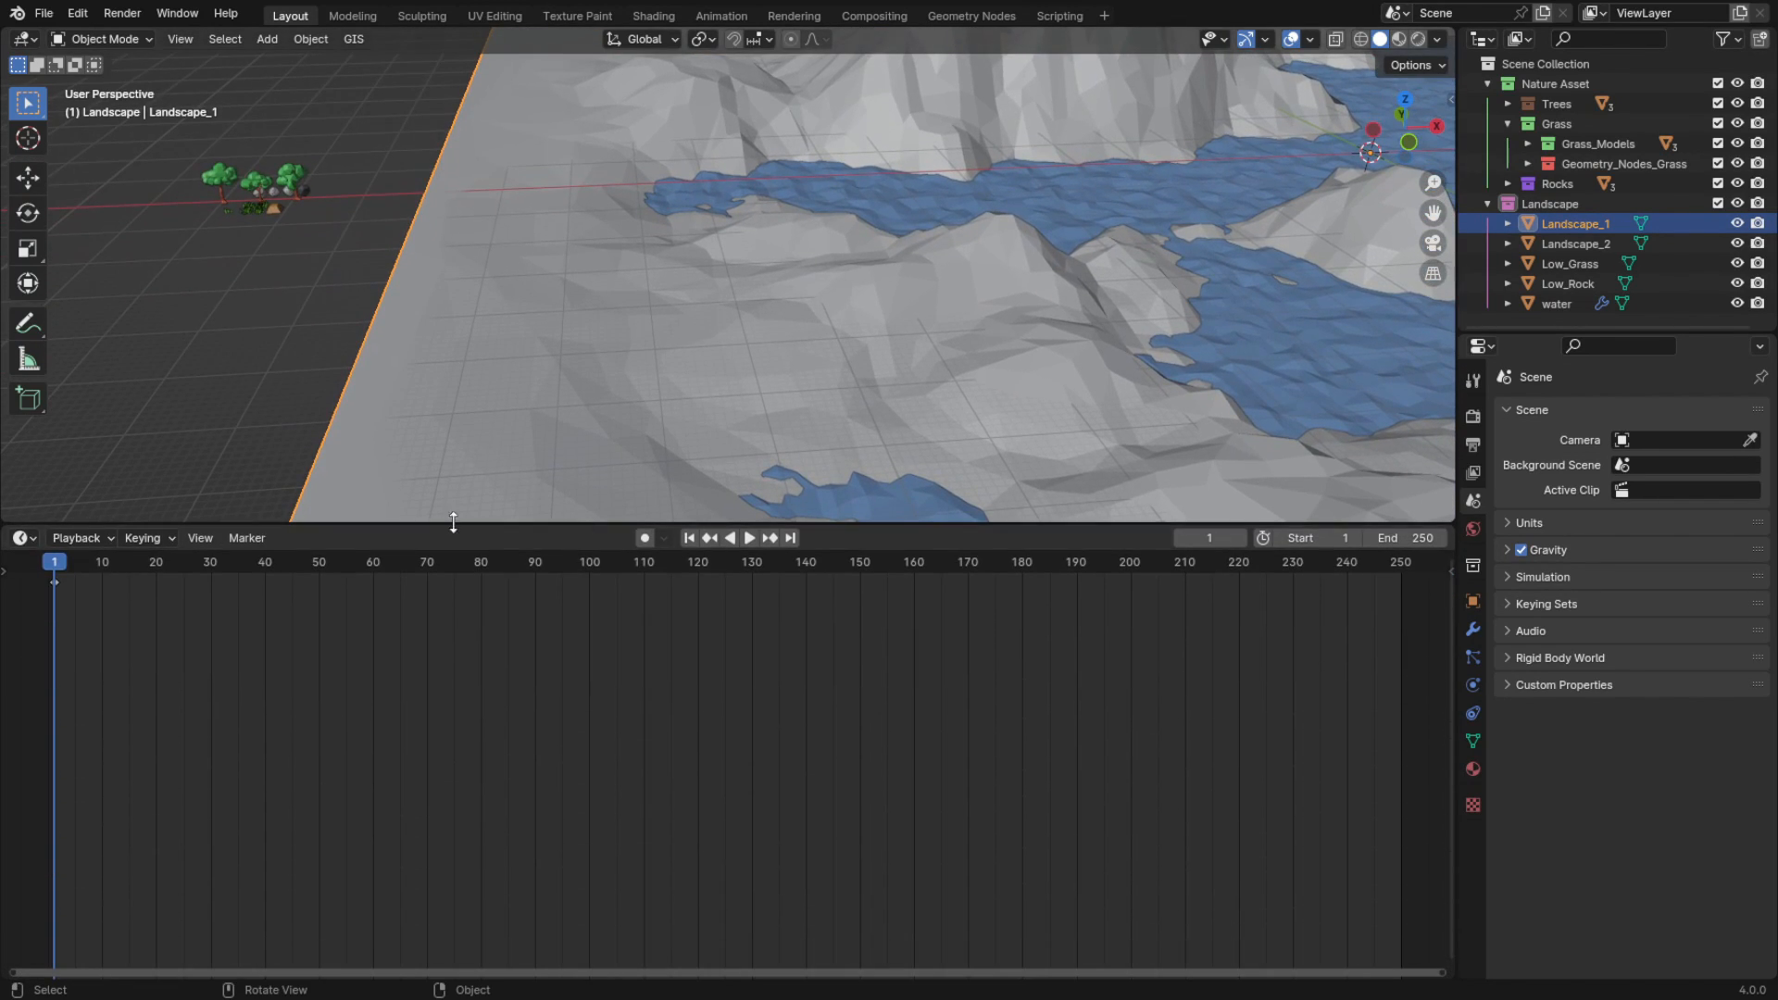
left_click(23, 538)
left_click(83, 702)
scroll(769, 376, "down", 5)
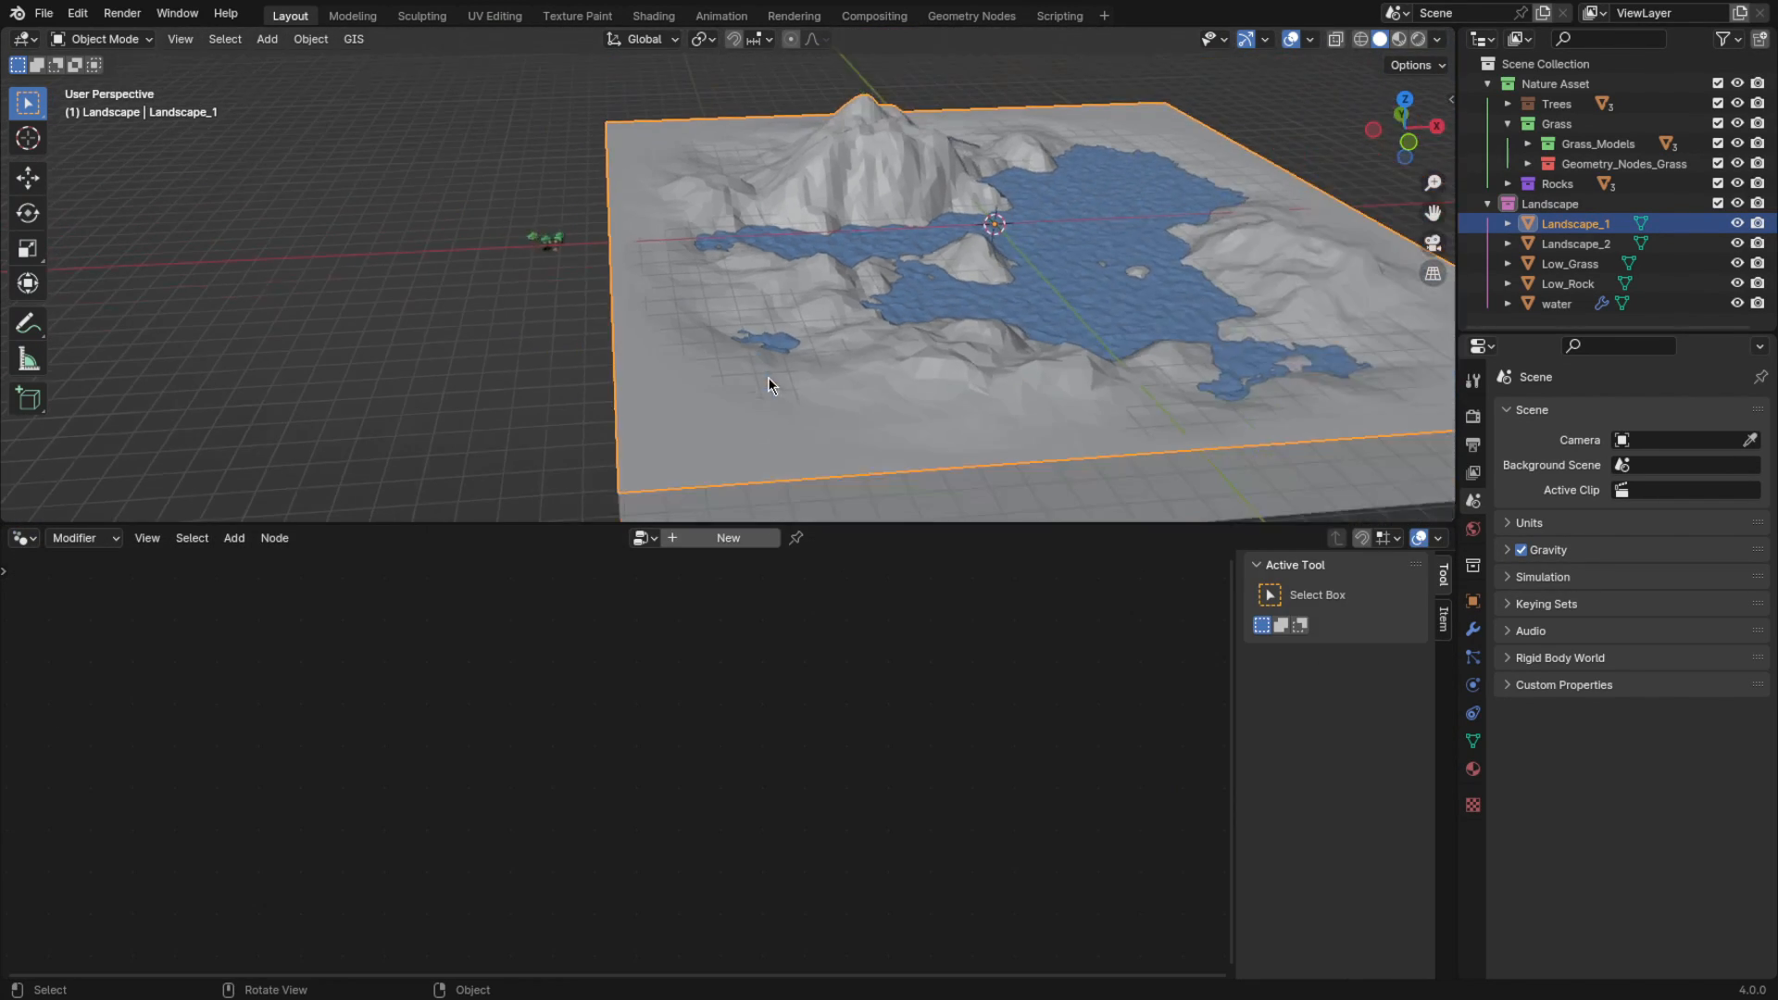
Create a new geometry node tree named grass on the Landscape_1 terrain
middle_click_drag(768, 376, 974, 343)
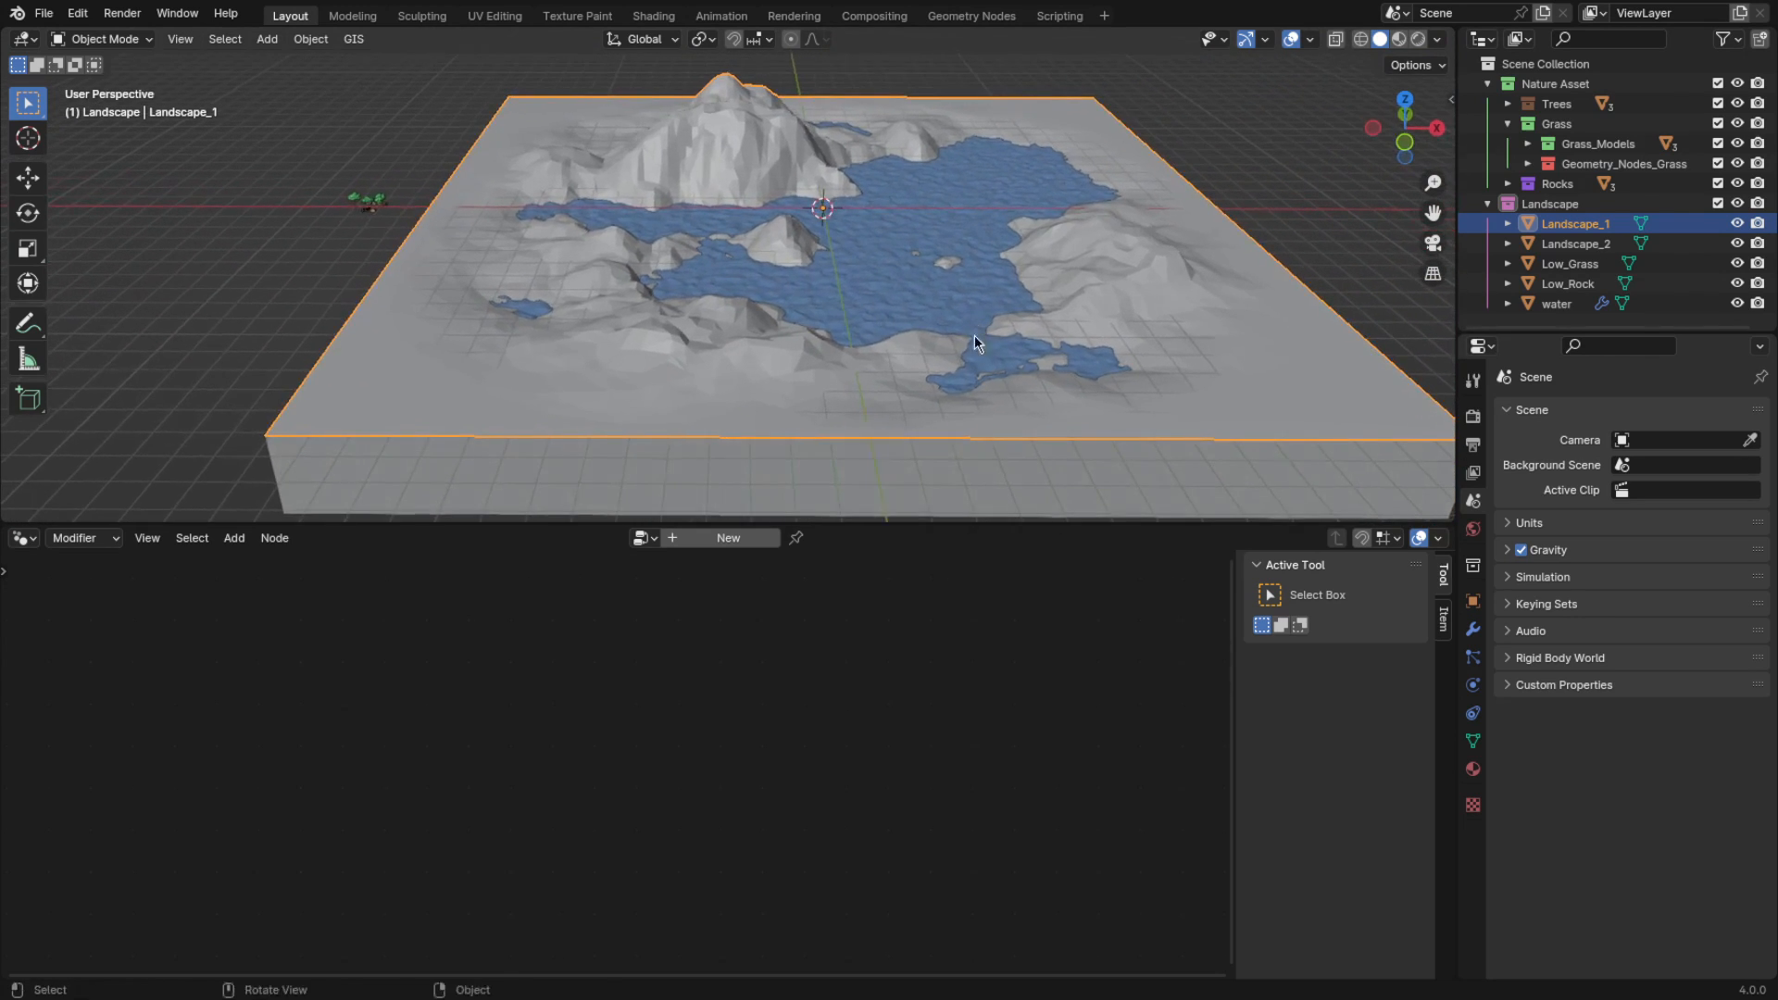
left_click(728, 539)
key("n")
key("Home")
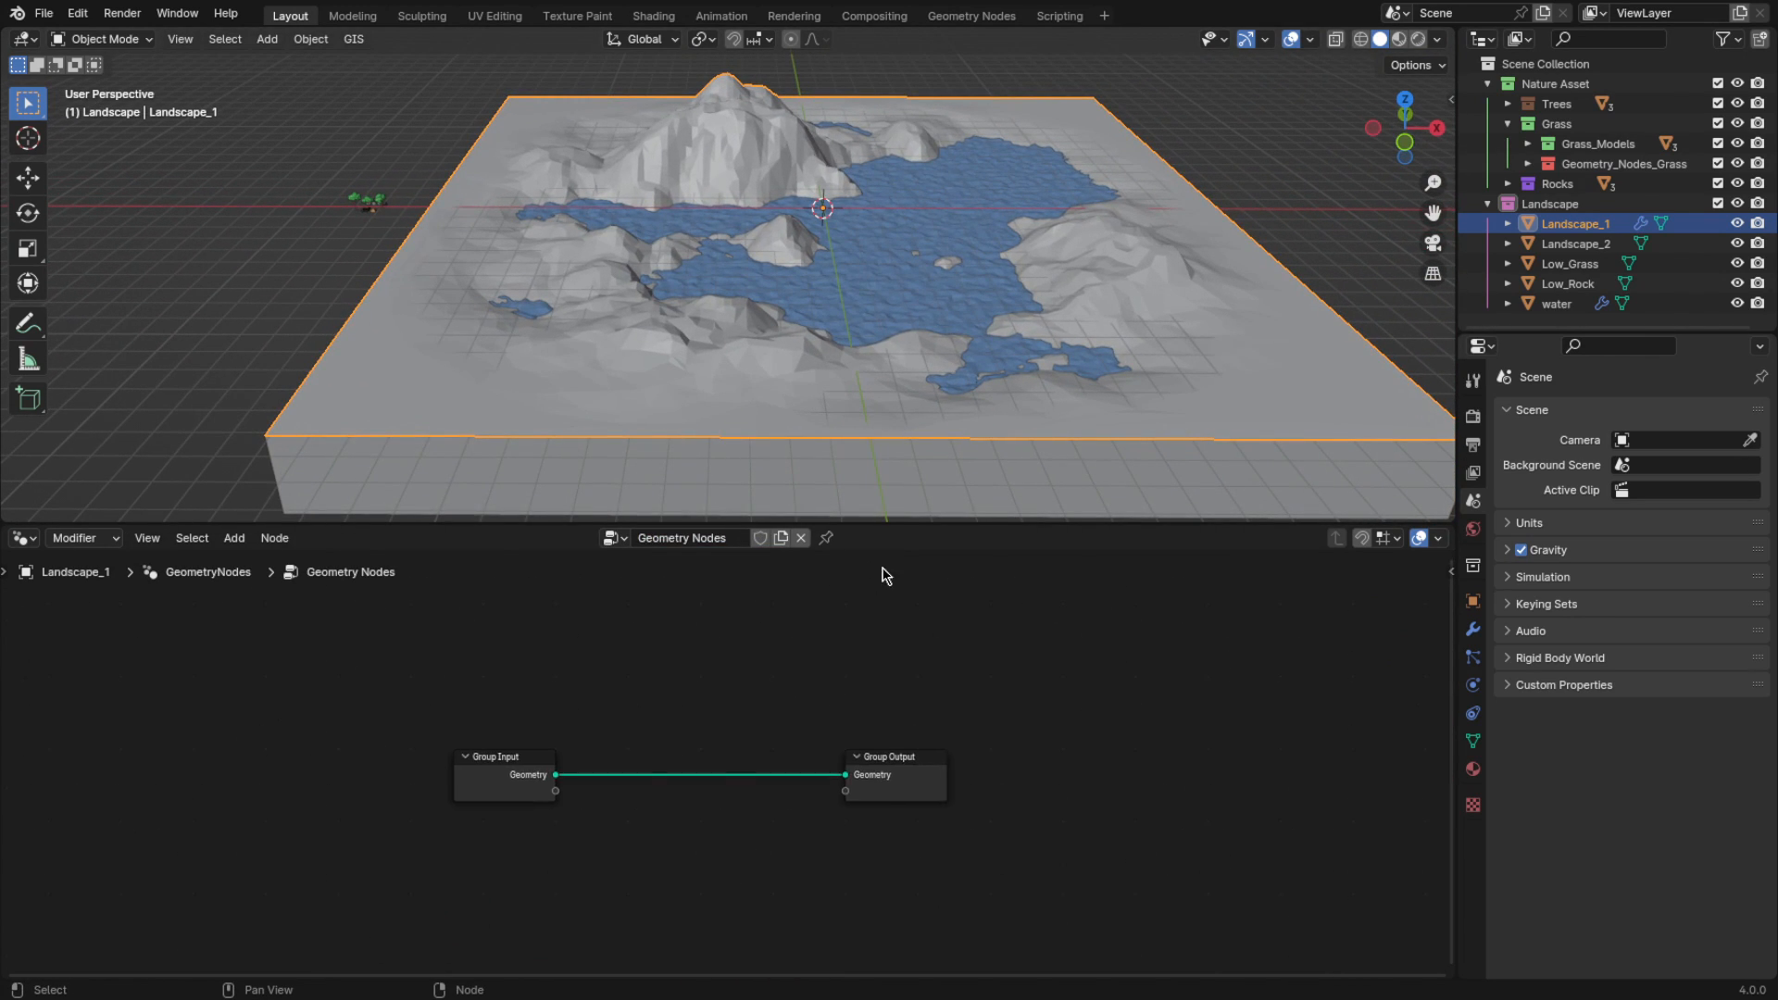
key("BackSpace")
key("Return")
left_click(286, 380)
middle_click_drag(287, 381, 315, 377, "shift")
left_click(463, 394)
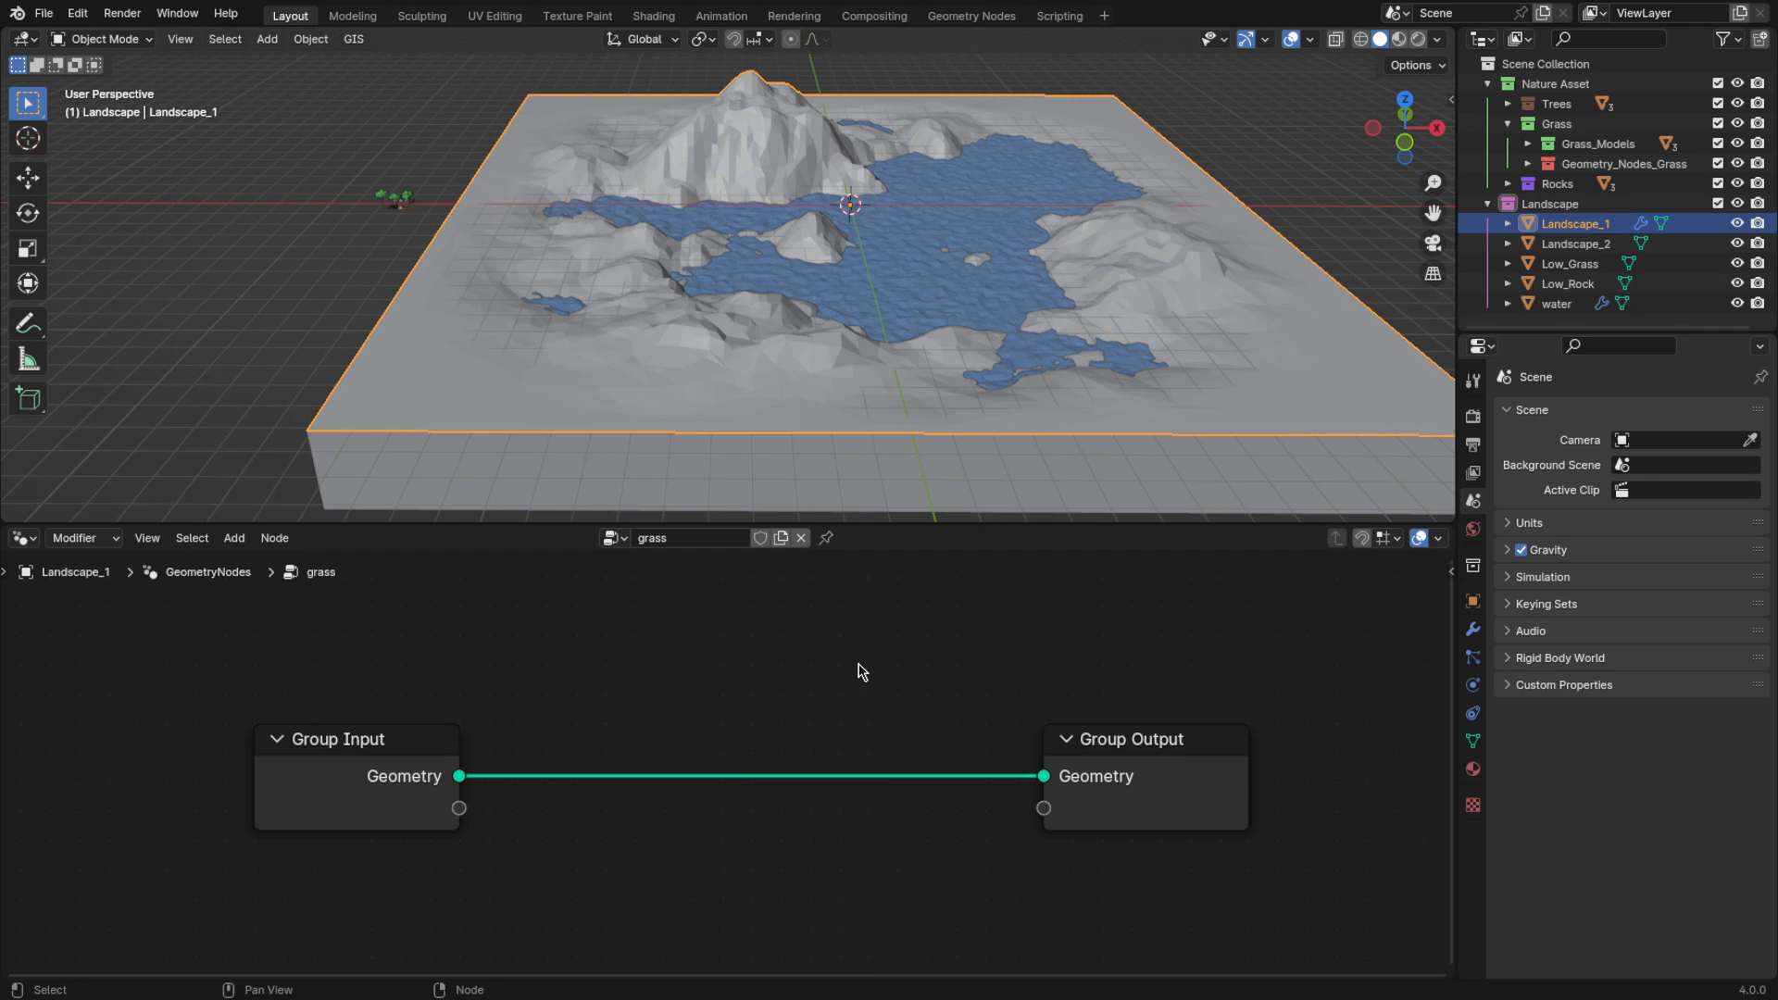
Add an Instance on Points node between the Group Input and Group Output
key("shift+a")
left_click(944, 748)
left_click(724, 643)
left_click(752, 827)
scroll(760, 829, "down", 3)
Insert a Join Geometry node after Instance on Points and feed the Group Input geometry into it as well
key("shift+a")
left_click(1001, 505)
type("join")
key("Return")
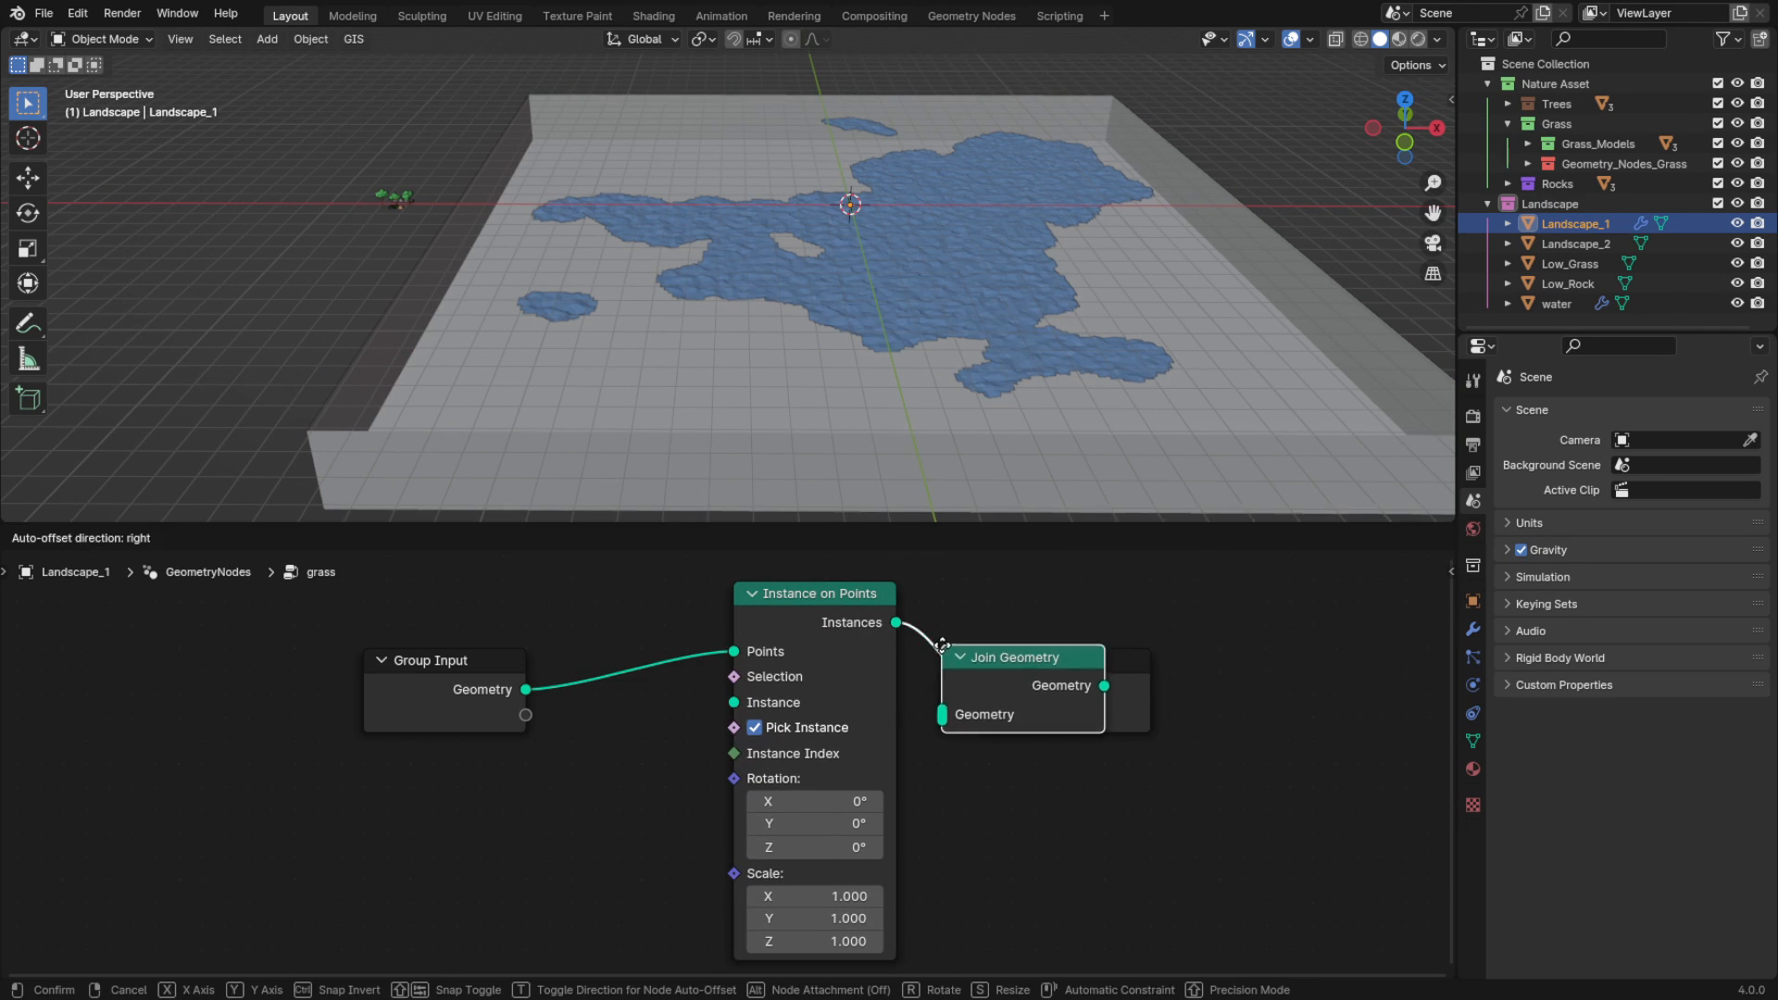
left_click(944, 651)
left_click_drag(525, 690, 988, 717)
left_click_drag(869, 665, 885, 651)
Insert a Distribute Points on Faces node with density 0.1 before Instance on Points and space out the nodes
key("shift+a")
left_click(931, 808)
left_click(830, 648)
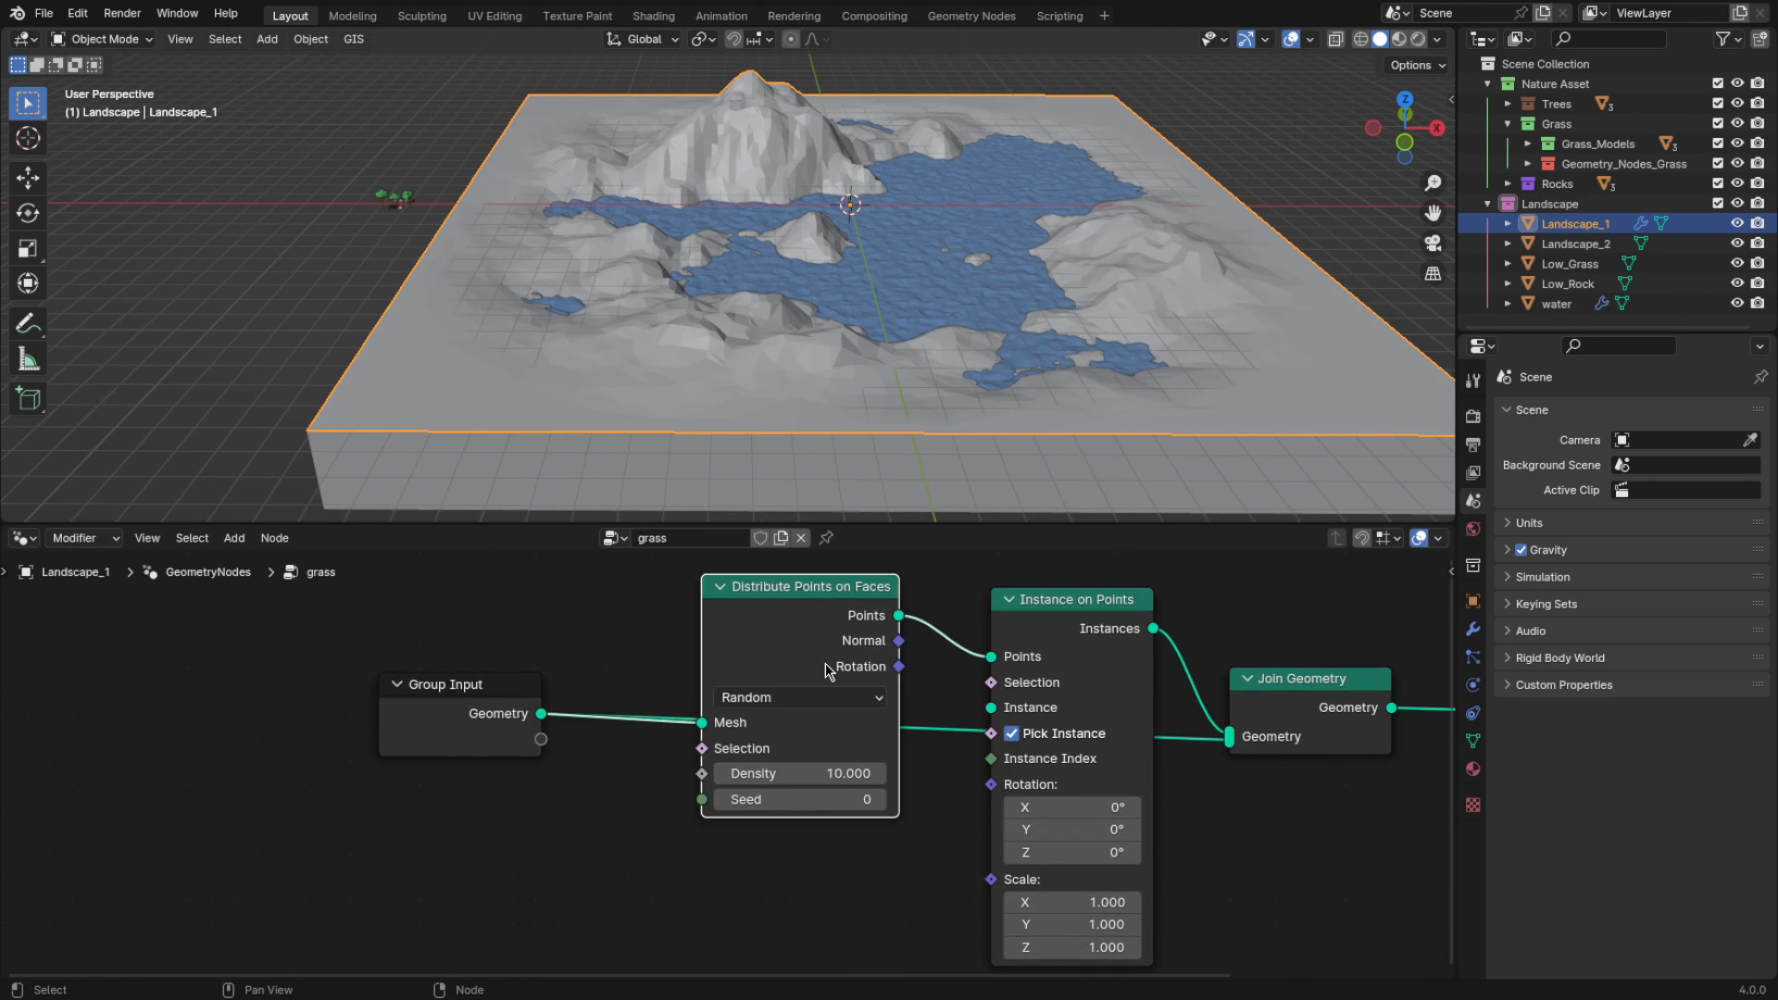
scroll(797, 686, "down", 3)
left_click_drag(767, 637, 747, 568)
left_click_drag(1169, 741, 1220, 771)
left_click_drag(1366, 717, 1372, 740)
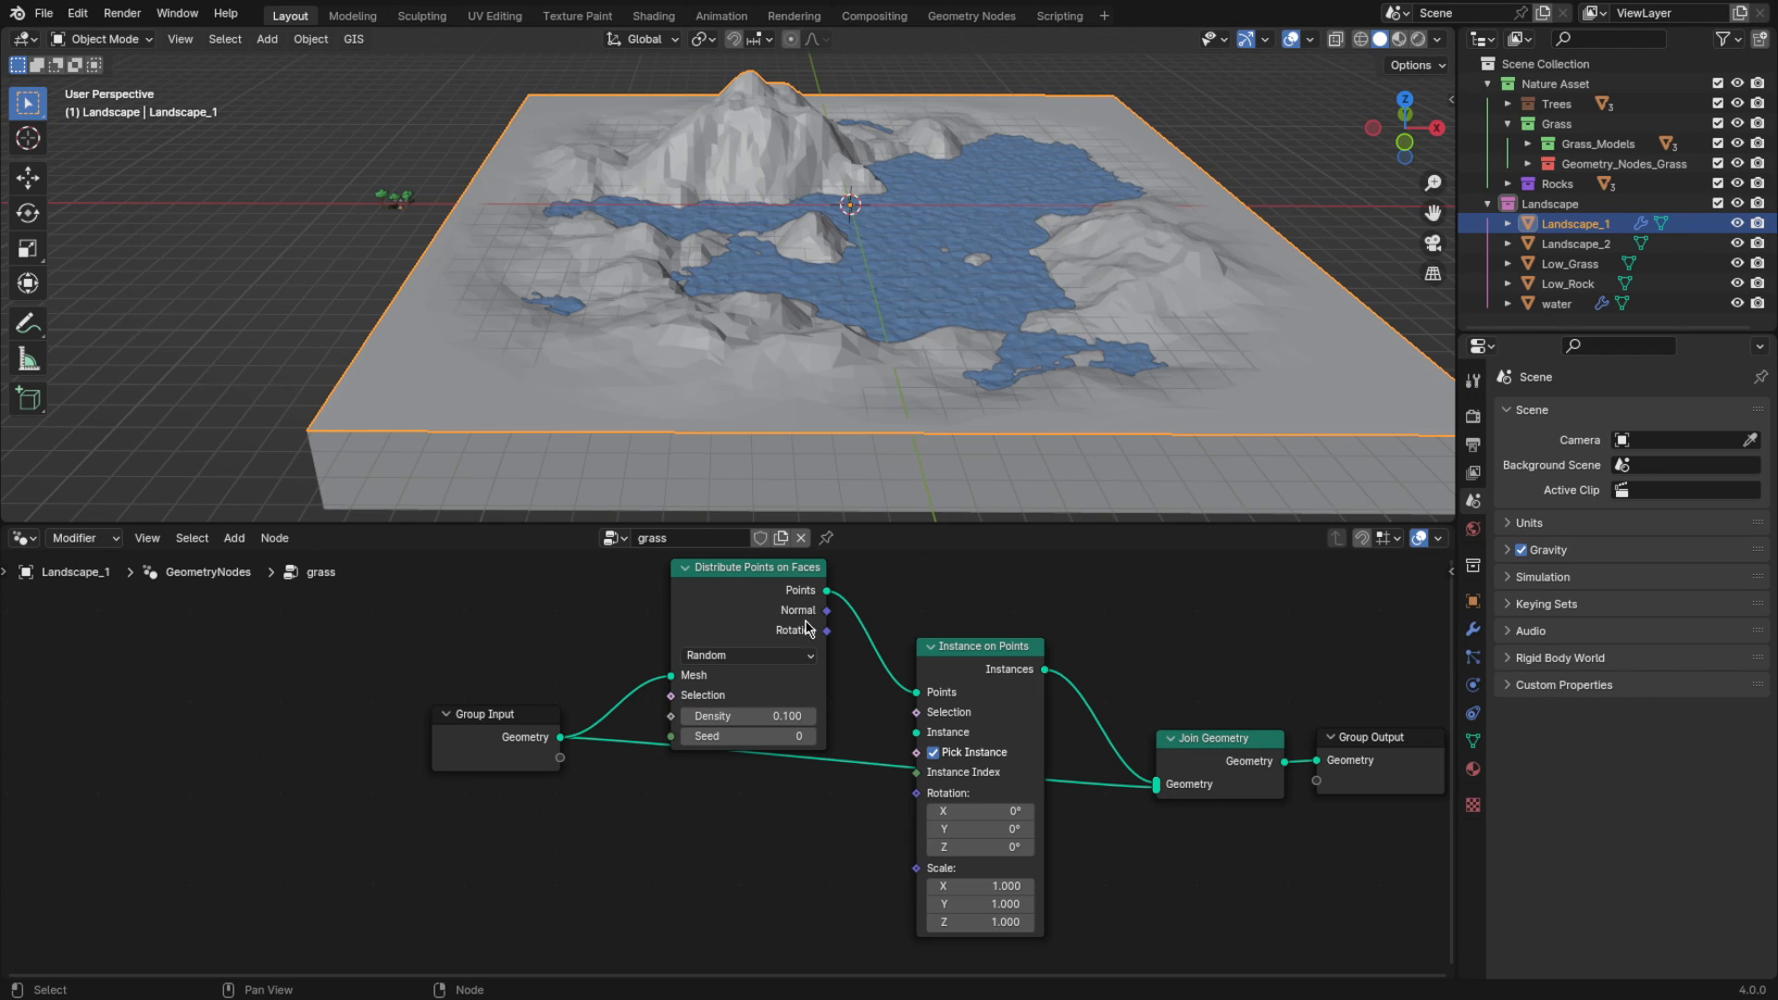
Feed the Instance input from a Collection Info node using Geometry_Nodes_Grass, with Separate Children and Reset Children enabled
key("shift+a")
left_click(821, 532)
left_click(890, 695)
left_click(686, 854)
middle_click_drag(713, 880, 709, 783)
scroll(722, 792, "up", 2)
left_click(769, 842)
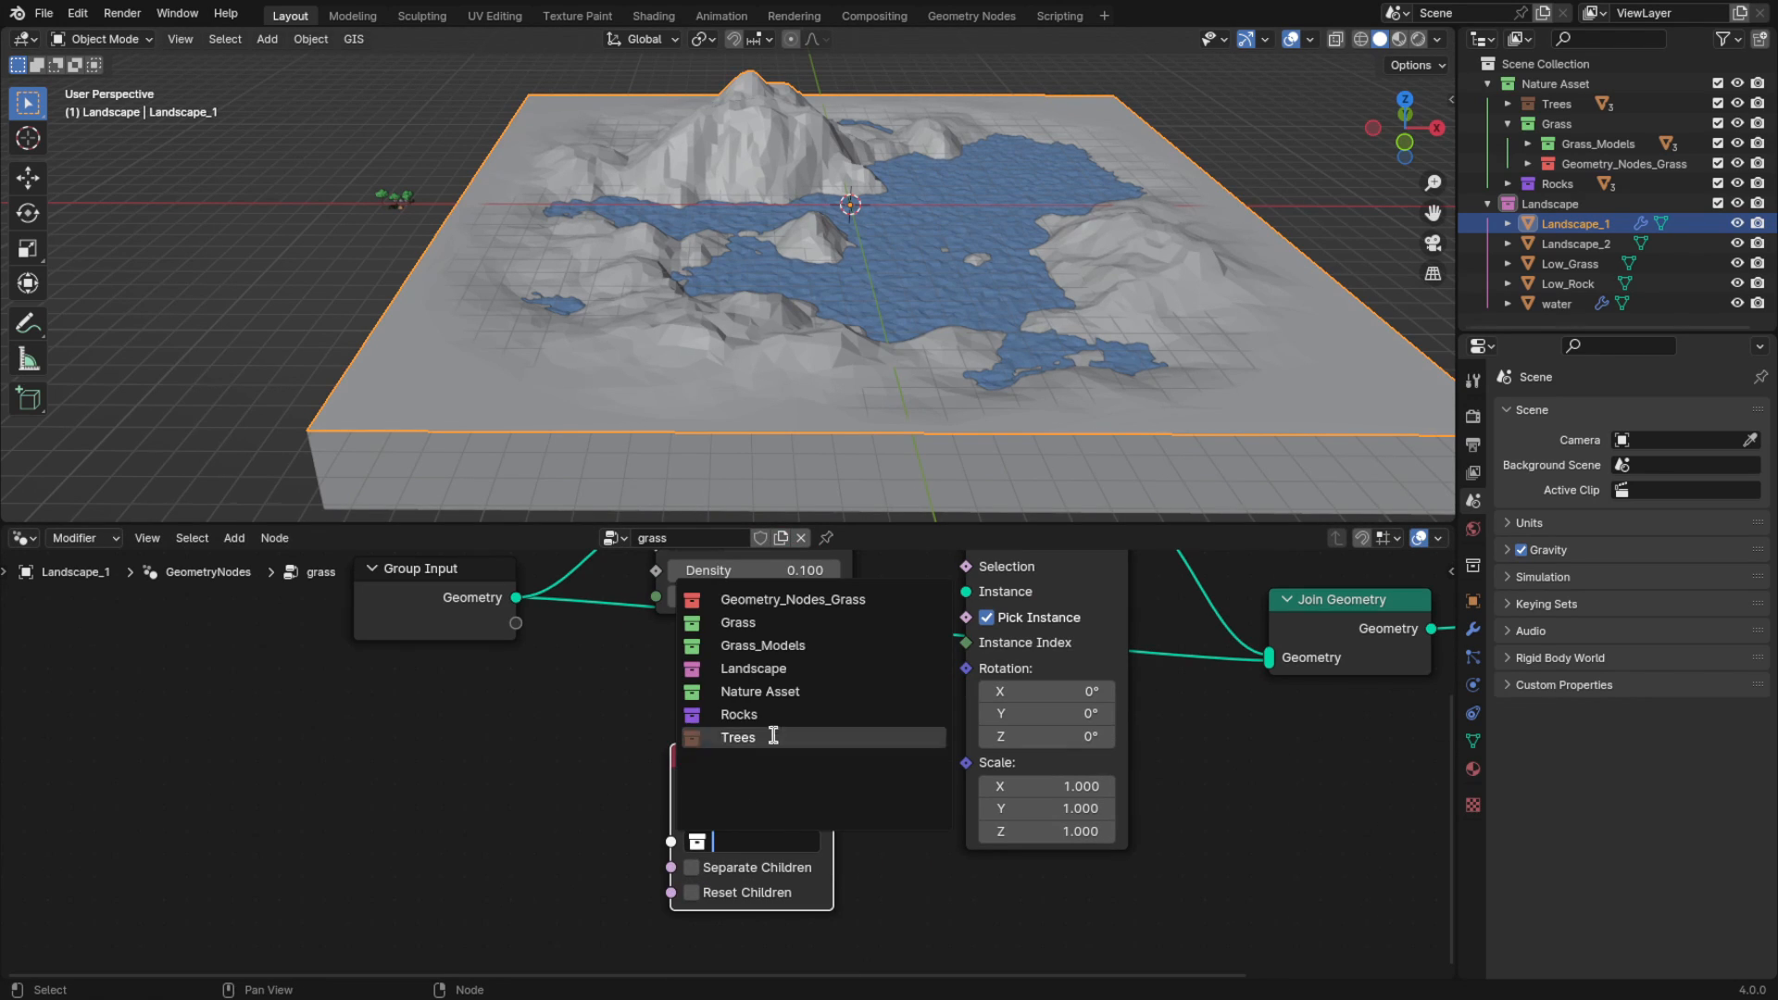
left_click(793, 600)
left_click_drag(692, 868, 691, 893)
left_click_drag(834, 786, 966, 592)
left_click(296, 321)
middle_click_drag(778, 756, 714, 727)
left_click_drag(714, 726, 698, 689)
Add an Object Info node below the Collection Info node
key("shift+a")
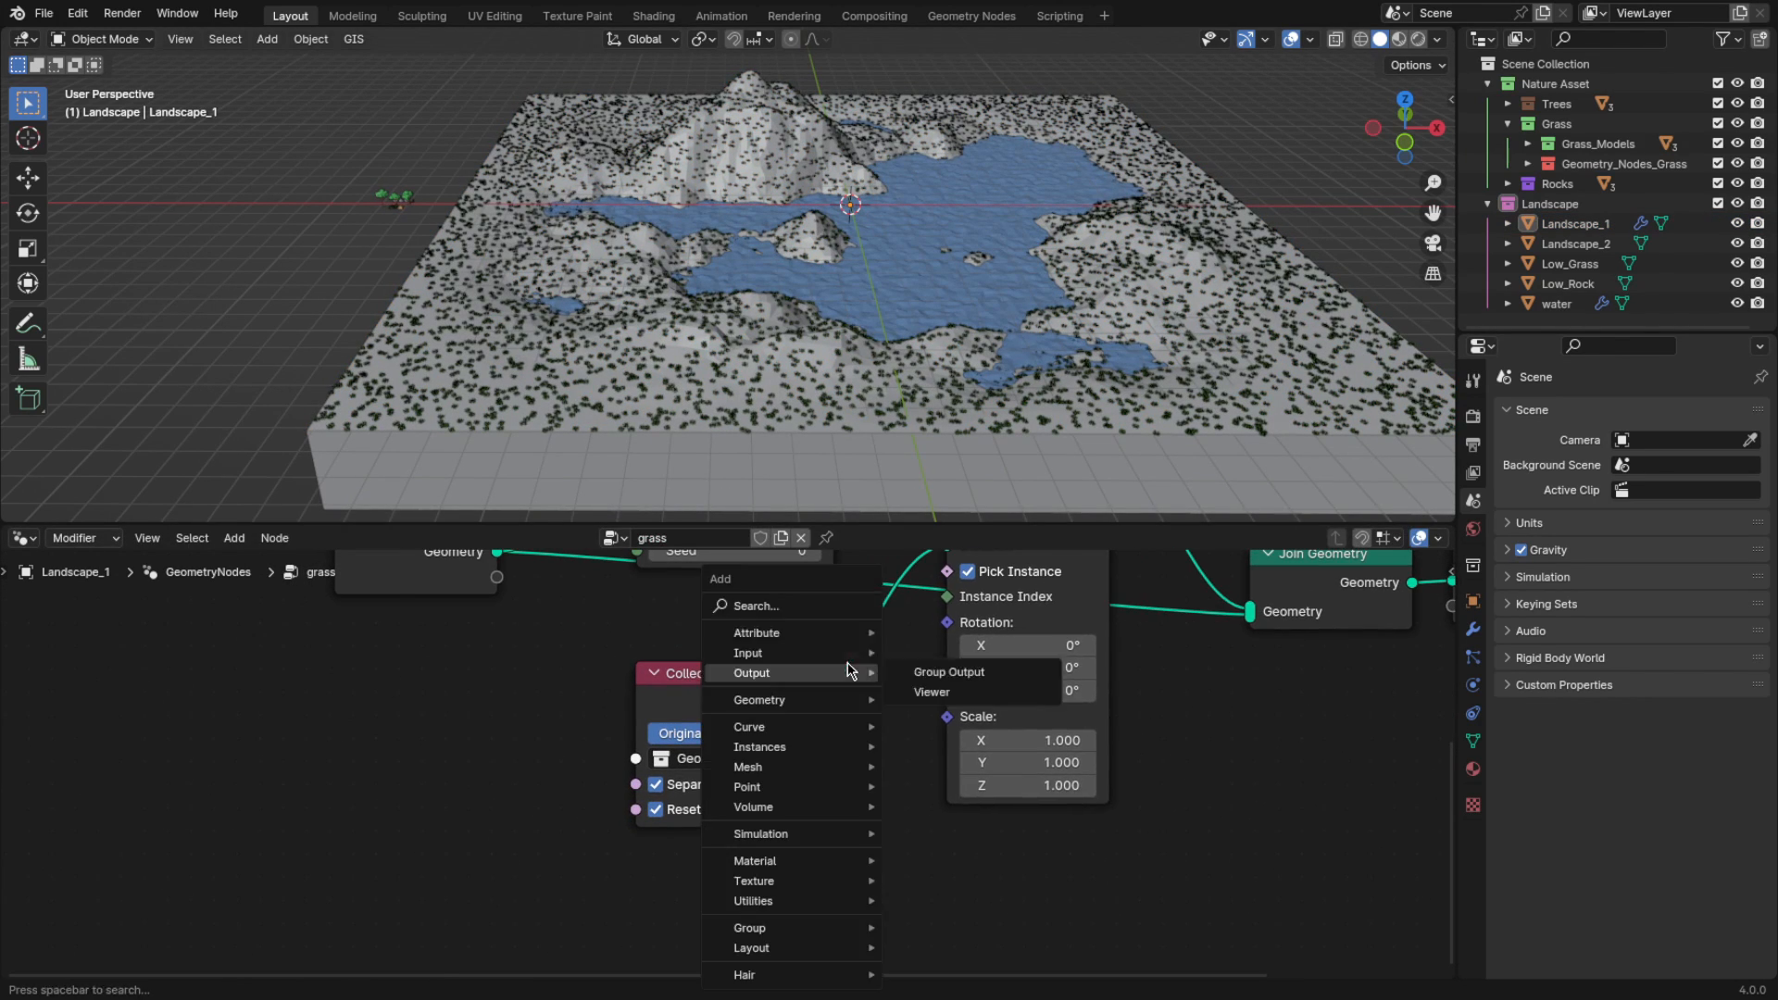
left_click(849, 607)
type("obj")
key("Return")
left_click(786, 891)
middle_click_drag(785, 891, 797, 813)
Set the Distribute Points on Faces density to 0.01
double_click(782, 564)
type("0.01")
key("Return")
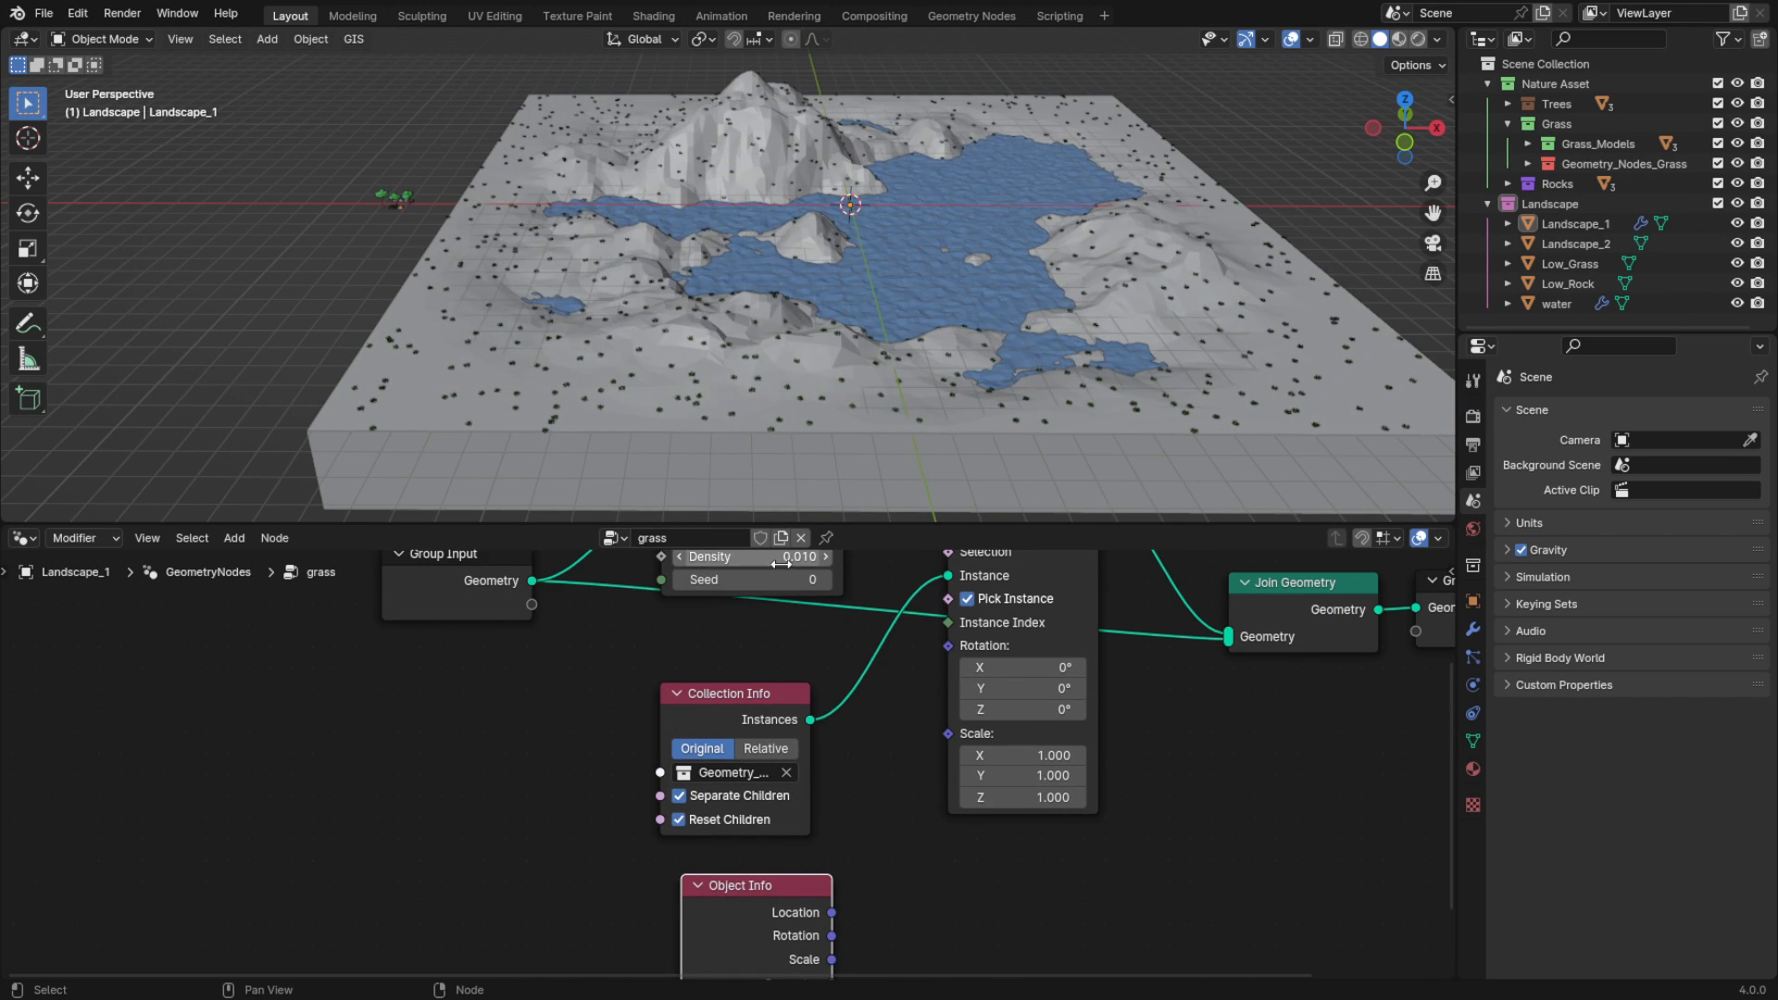
Assign the Low_Grass object to the Object Info node and enable As Instance
middle_click_drag(741, 889, 759, 664)
scroll(750, 802, "up", 3)
left_click(750, 787)
type("low")
left_click(785, 532)
Insert a geometry Switch node before the Instance input, with the collection as False and the Object Info geometry as True
scroll(884, 658, "down", 4)
key("shift+a")
type("s")
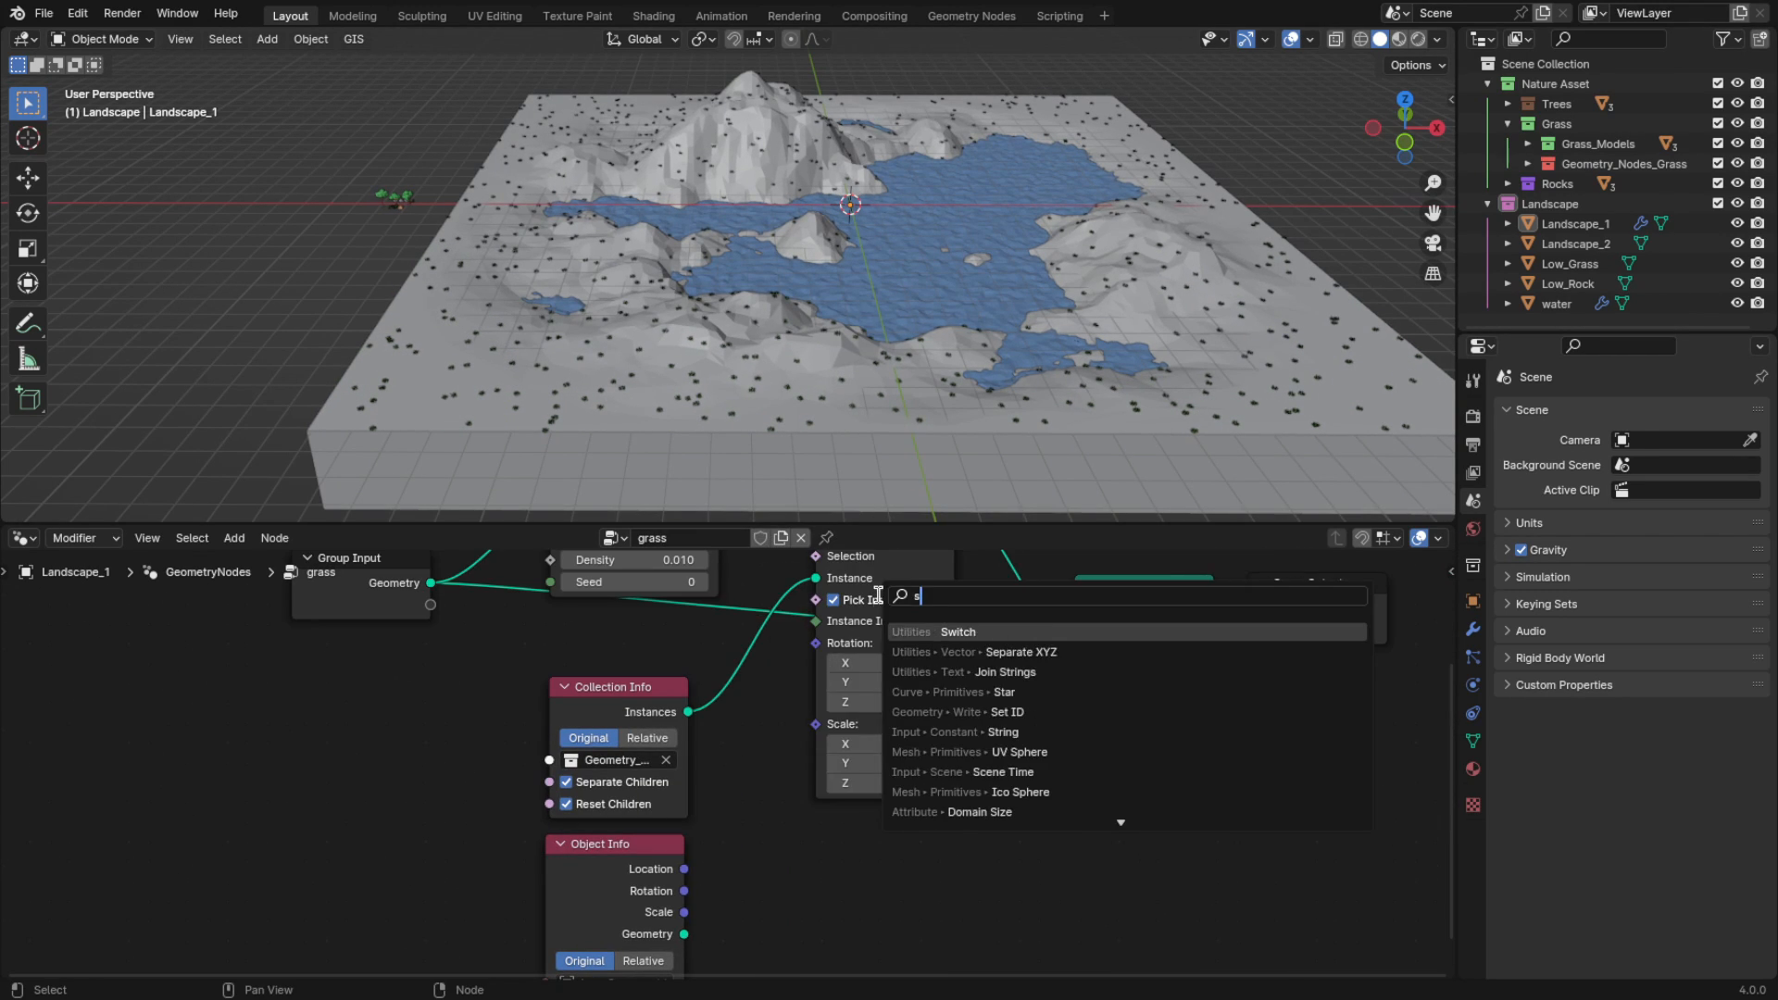
key("Return")
left_click(798, 672)
left_click_drag(685, 935, 768, 834)
Add an Is Viewport node above Collection Info and let it control the Switch
key("shift+a")
type("is")
key("Return")
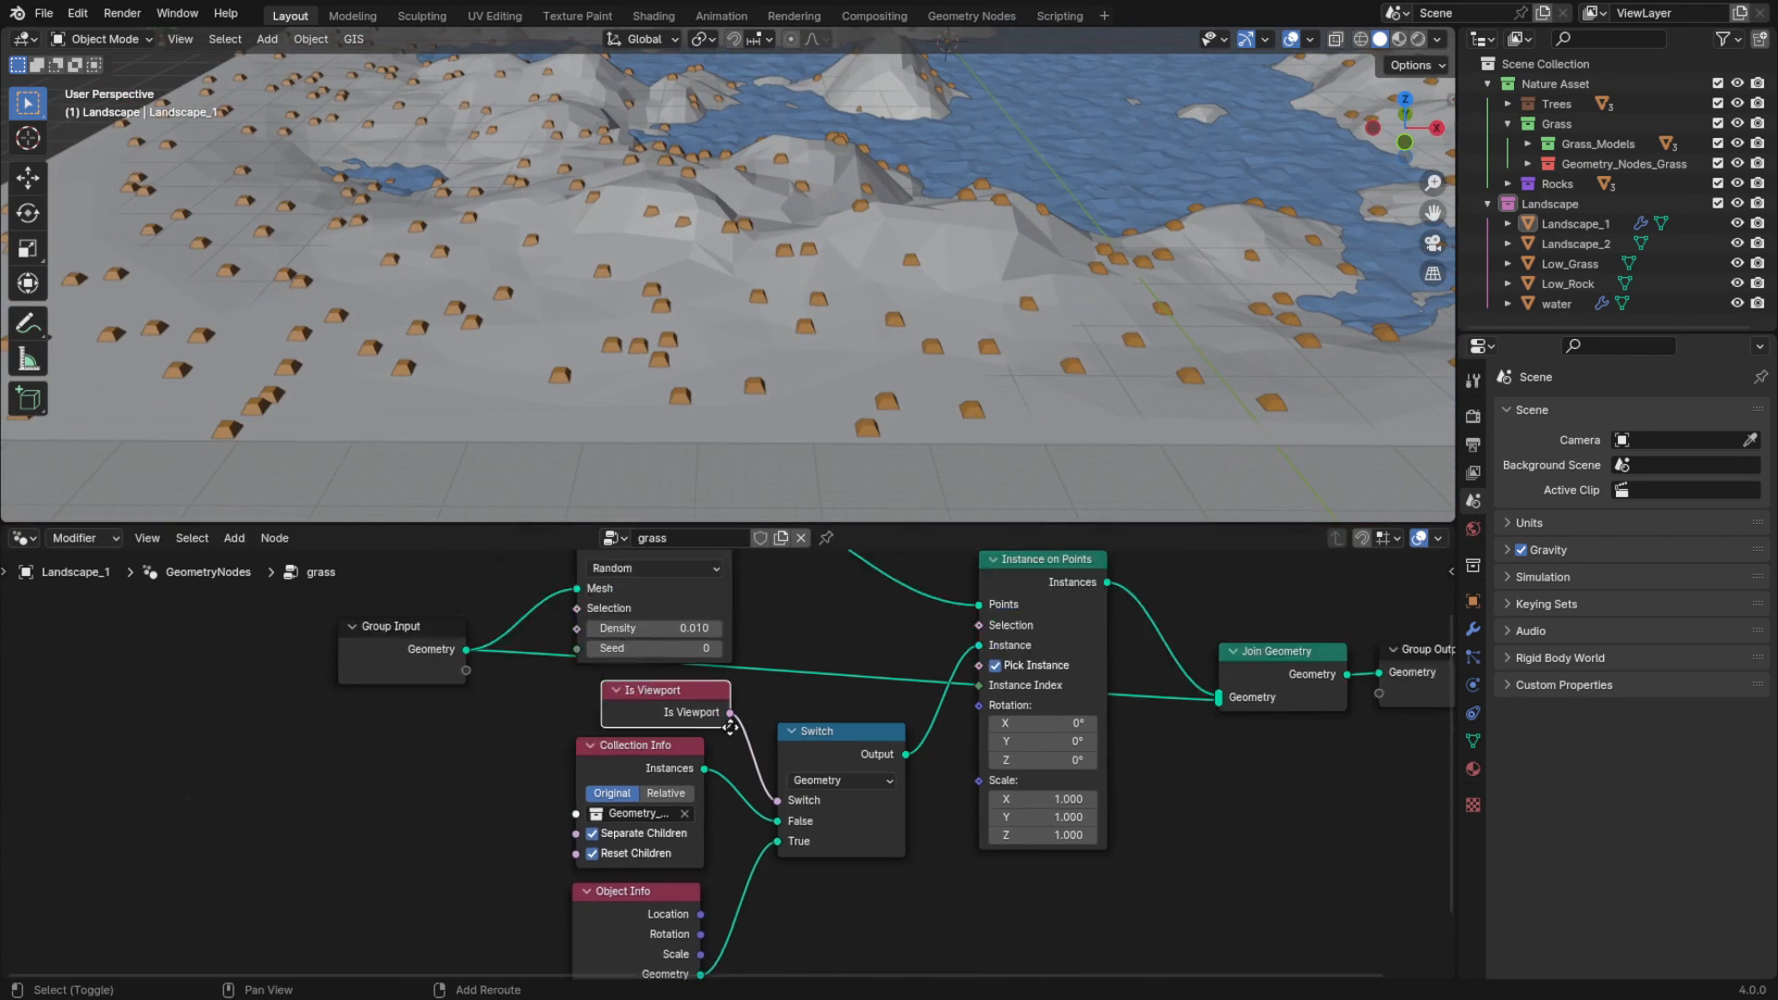
middle_click_drag(730, 728, 774, 636, "shift")
left_click_drag(711, 602, 688, 602)
Stack the Is Viewport, Collection Info, Object Info and Switch nodes neatly and move the group away from Instance on Points
left_click_drag(574, 578, 722, 834)
left_click_drag(676, 656, 665, 746)
left_click_drag(862, 675, 860, 803)
left_click_drag(659, 752, 658, 760)
left_click_drag(676, 691, 676, 698)
scroll(880, 713, "down", 5)
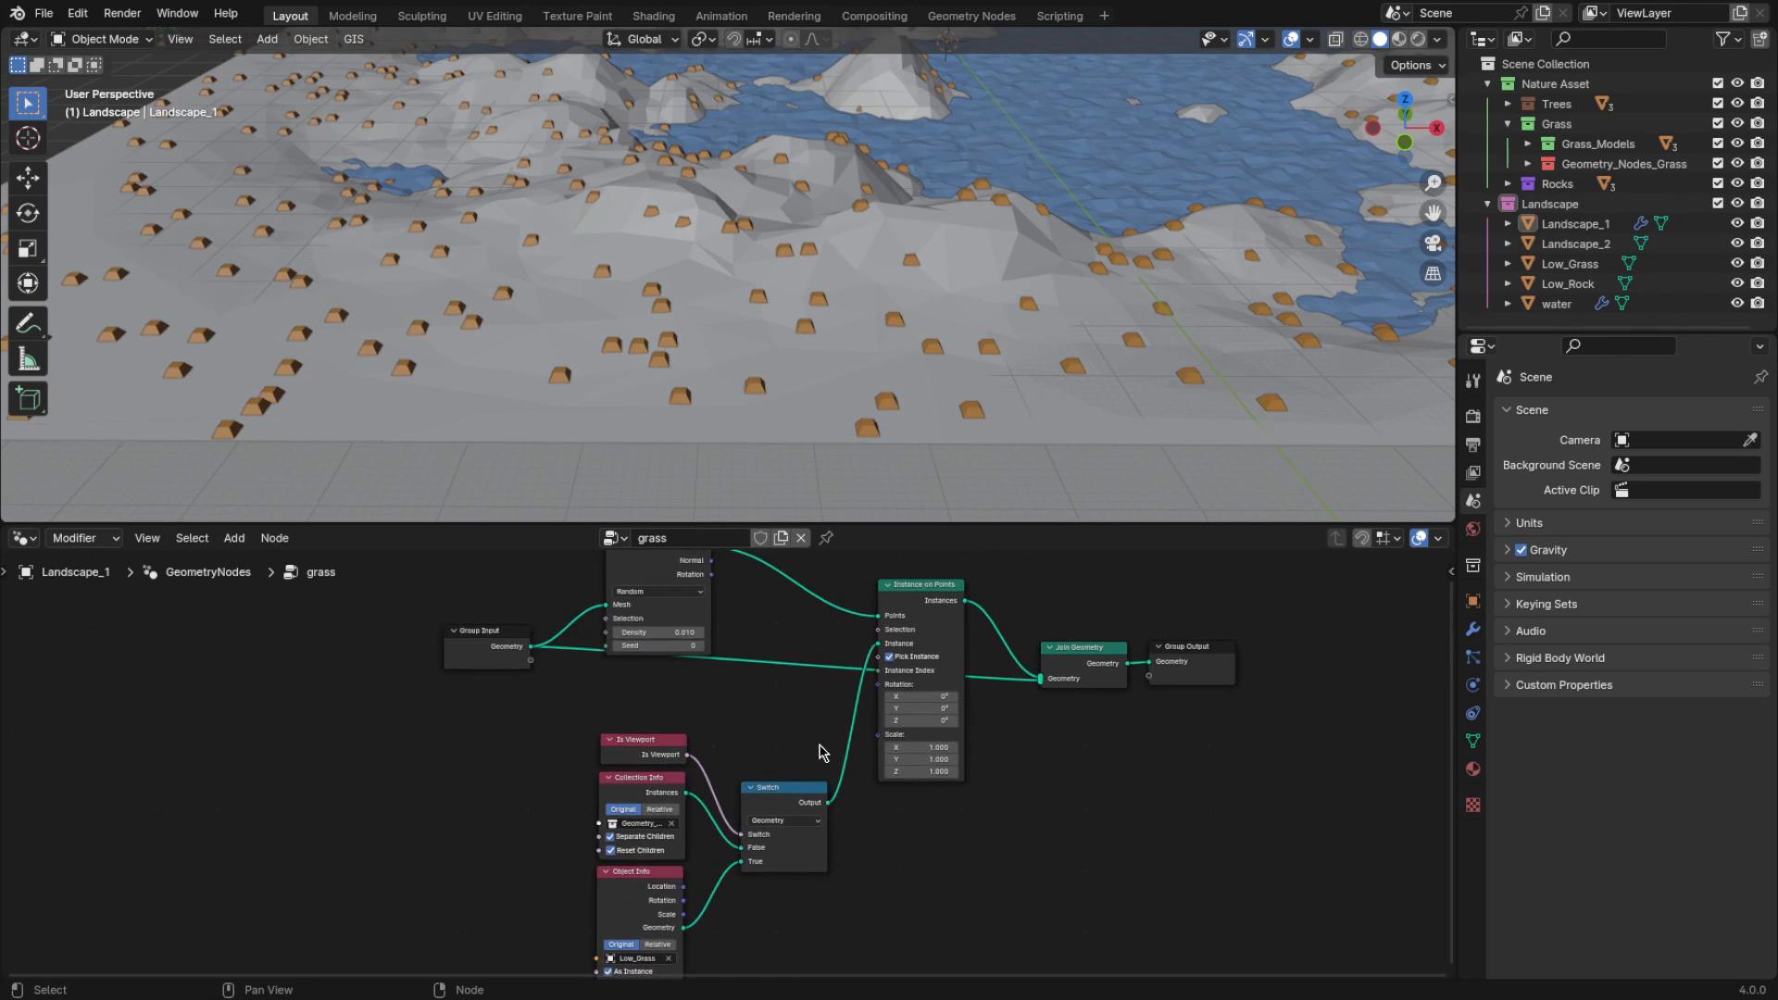
scroll(824, 731, "down", 2)
middle_click_drag(845, 663, 695, 663)
left_click_drag(392, 905, 639, 711)
left_click_drag(627, 750, 446, 734)
Add a Random Value node beside the Switch group
scroll(675, 692, "up", 6)
middle_click_drag(675, 692, 726, 838)
key("shift+a")
type("ran")
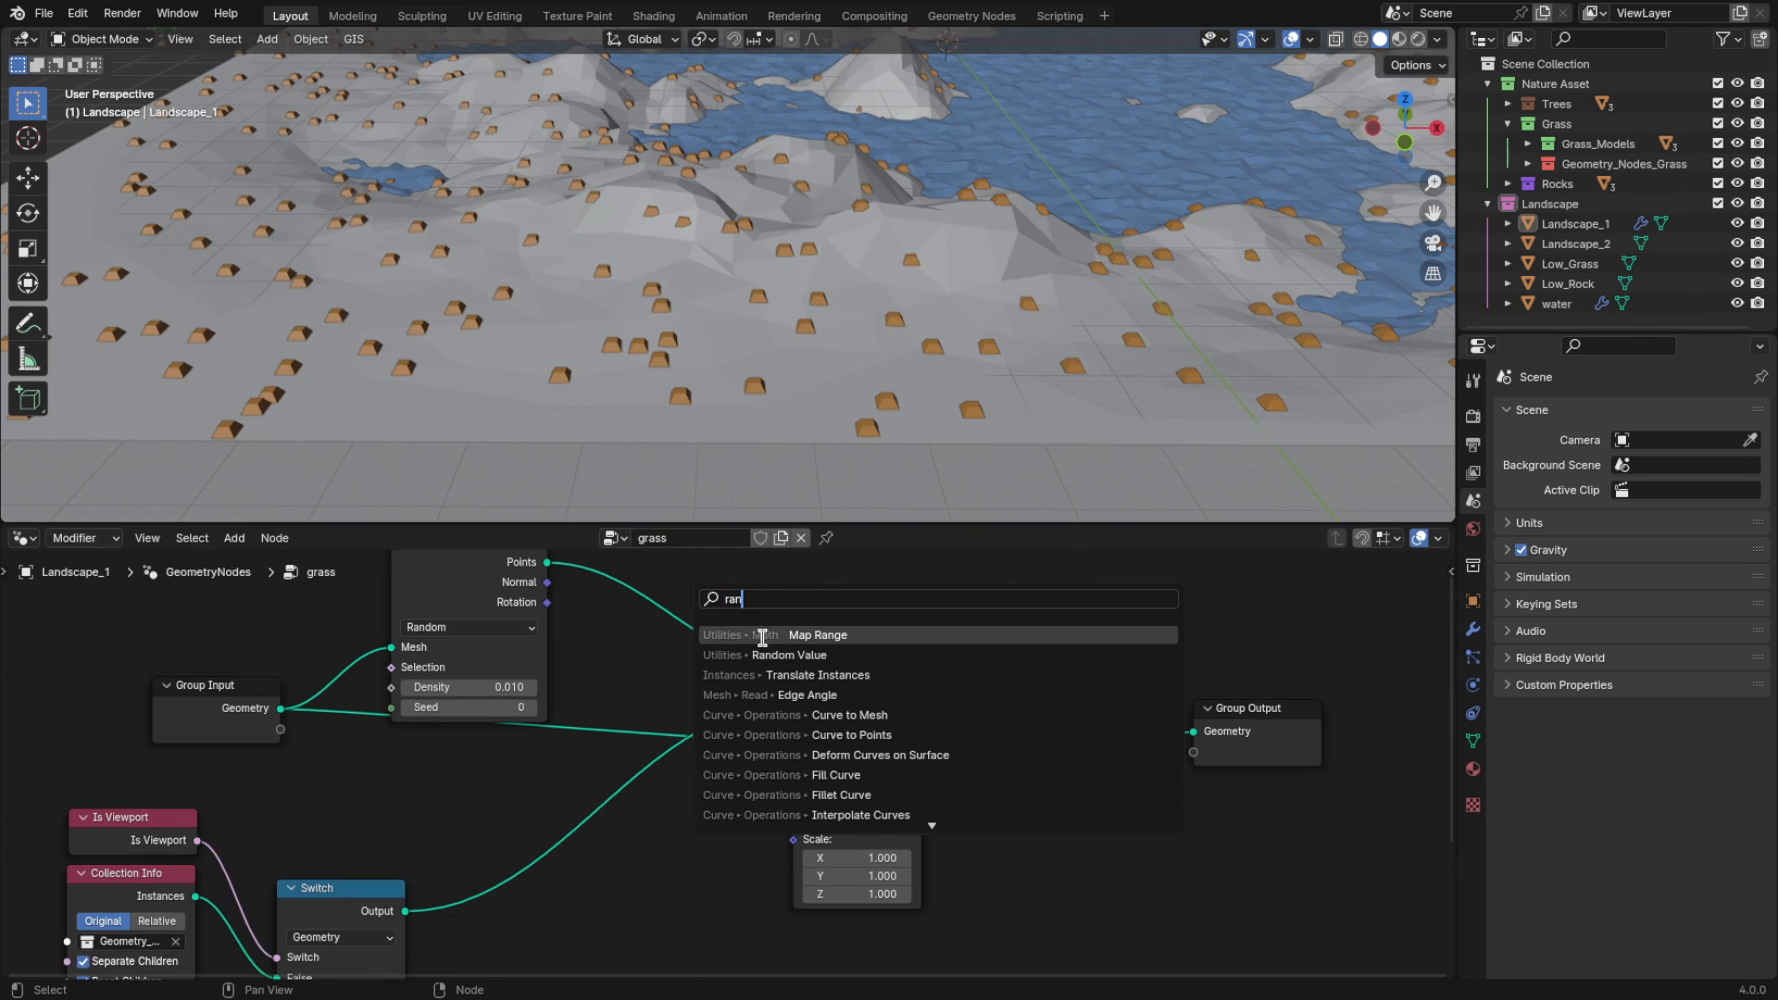
left_click(766, 655)
left_click(563, 895)
Add a Combine XYZ node, feed the random value into its Z, and link its vector to the instance Rotation
key("shift+a")
type("comb")
key("Return")
left_click(843, 800)
left_click_drag(810, 805, 842, 900)
left_click_drag(970, 831, 982, 797)
Set the rotation Random Value to Min -51.2 and Max 51.4, and Combine XYZ to X 0.06 and Y -0.03
left_click_drag(856, 723, 799, 729)
left_click_drag(798, 799, 1271, 820)
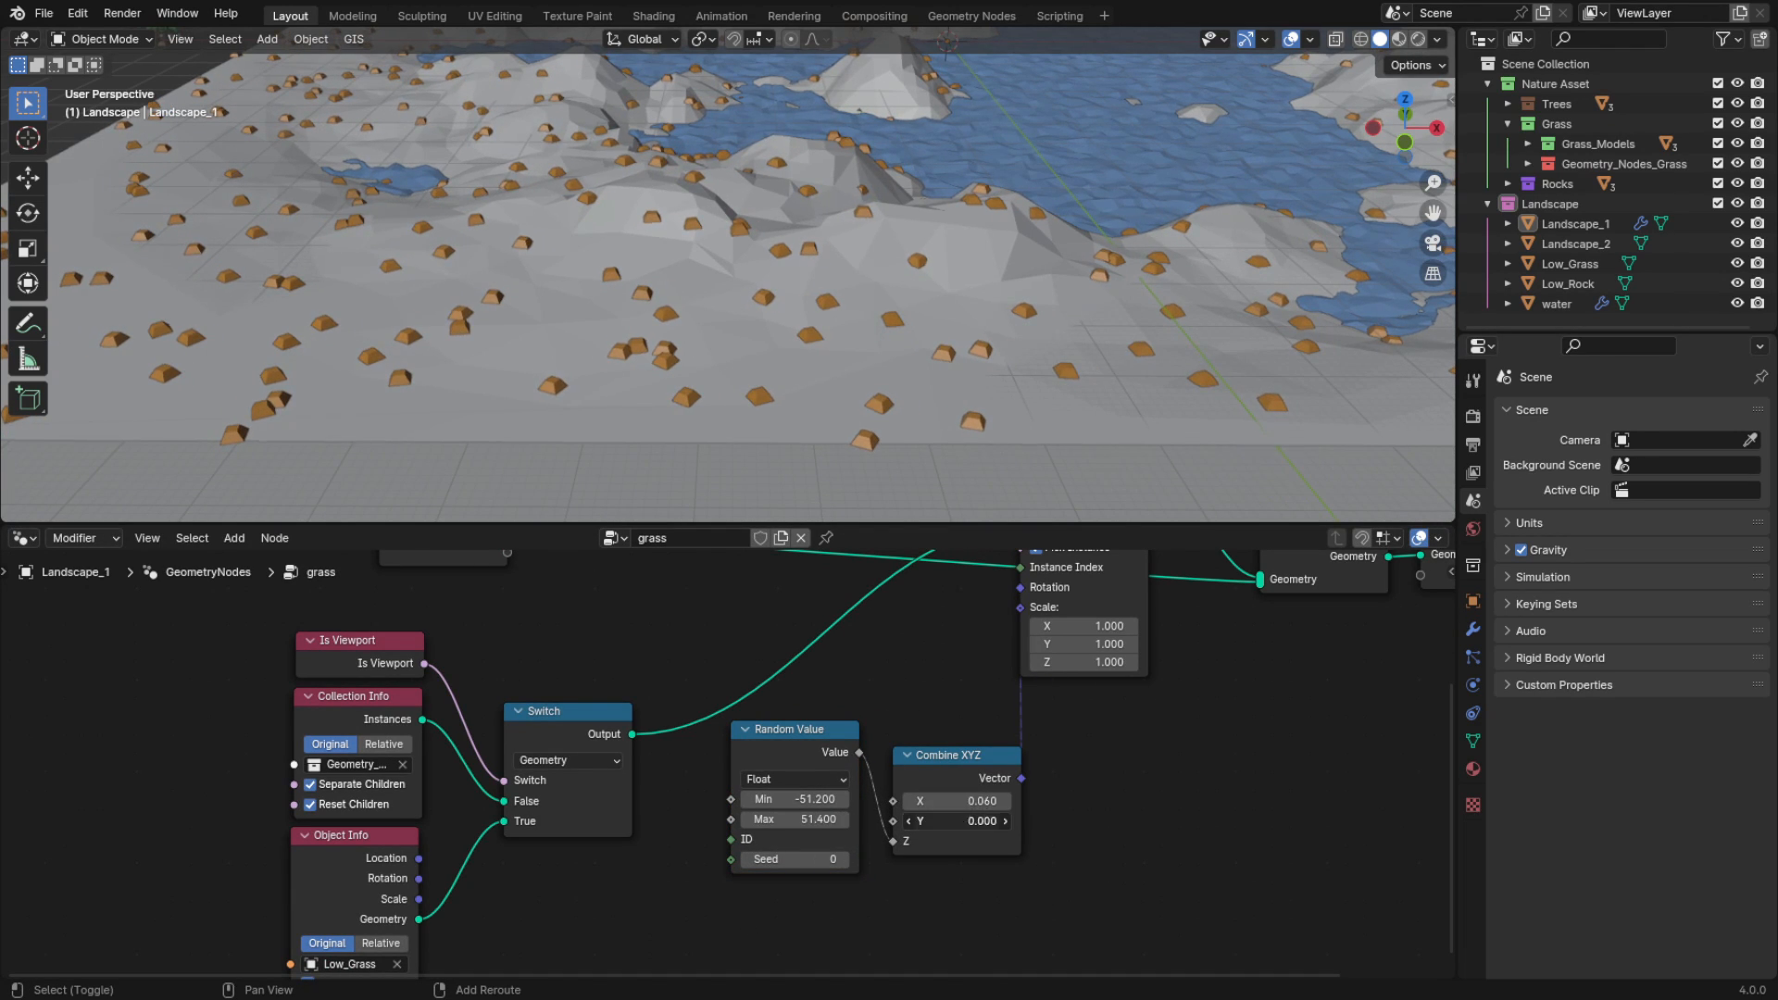
left_click_drag(960, 821, 955, 822)
Add a second Random Value node below the rotation nodes and link it to the instance Scale
key("shift+a")
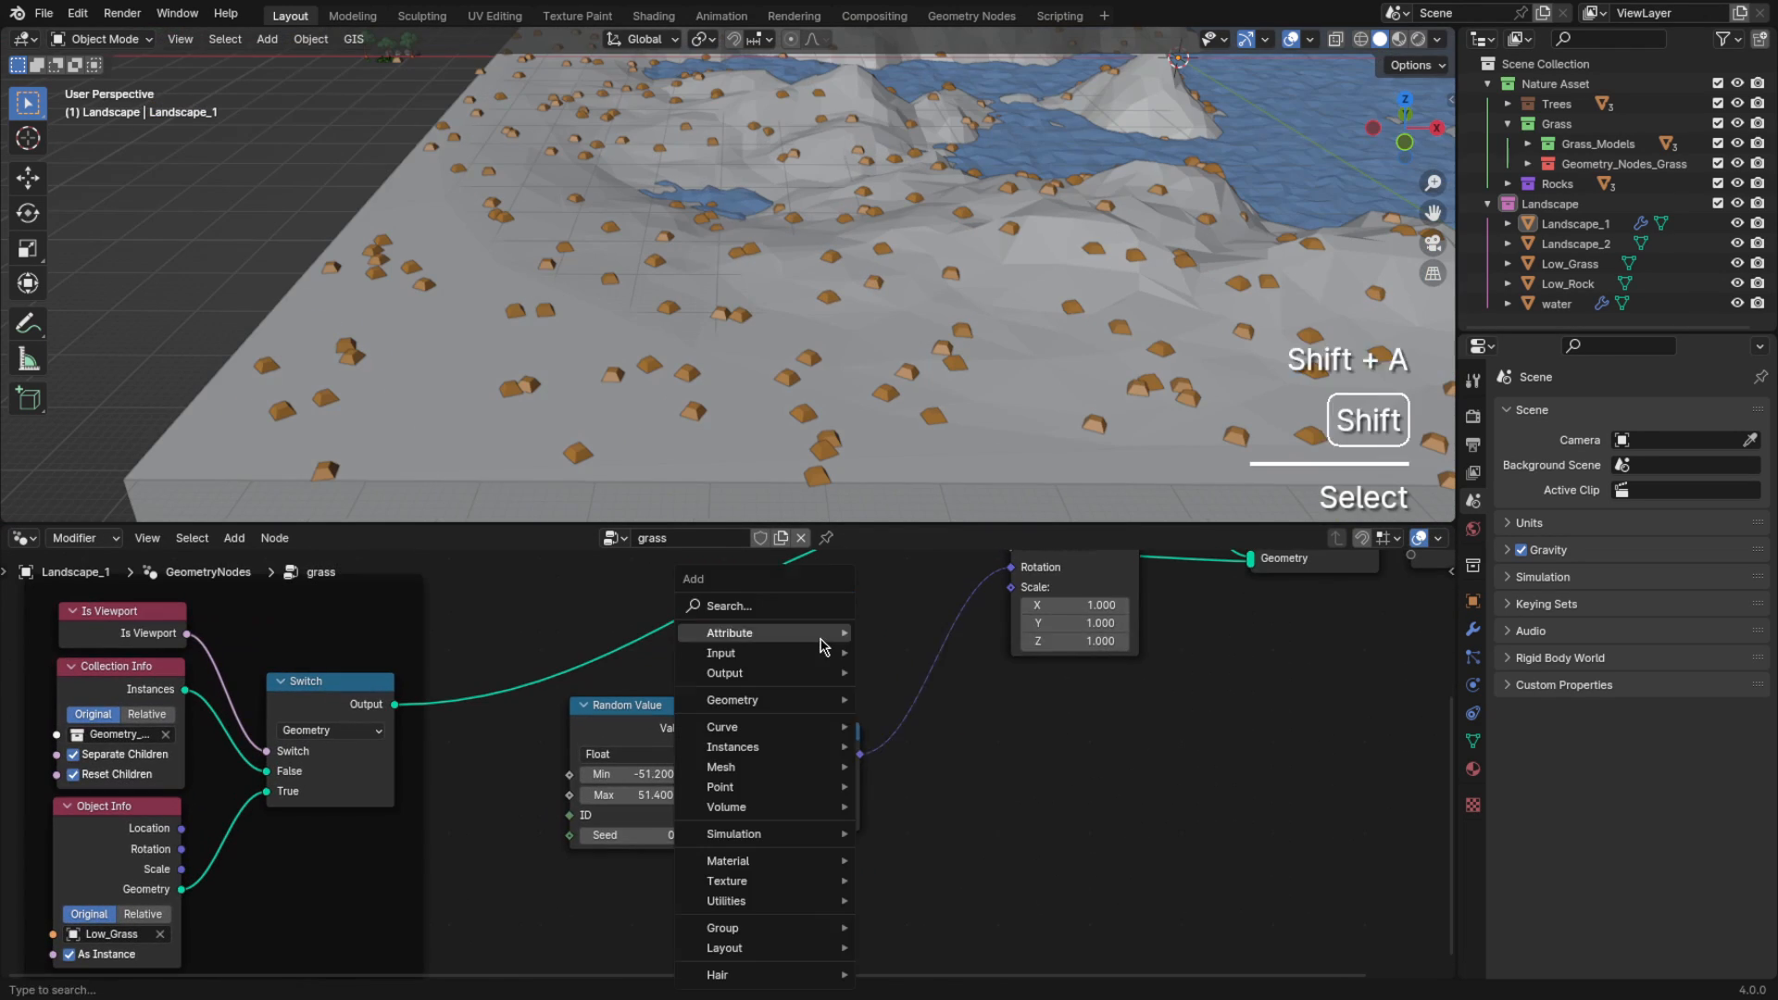
type("ran")
left_click(880, 663)
left_click(713, 929)
middle_click_drag(727, 929, 727, 745)
left_click_drag(804, 829, 814, 828)
scroll(806, 829, "down", 4)
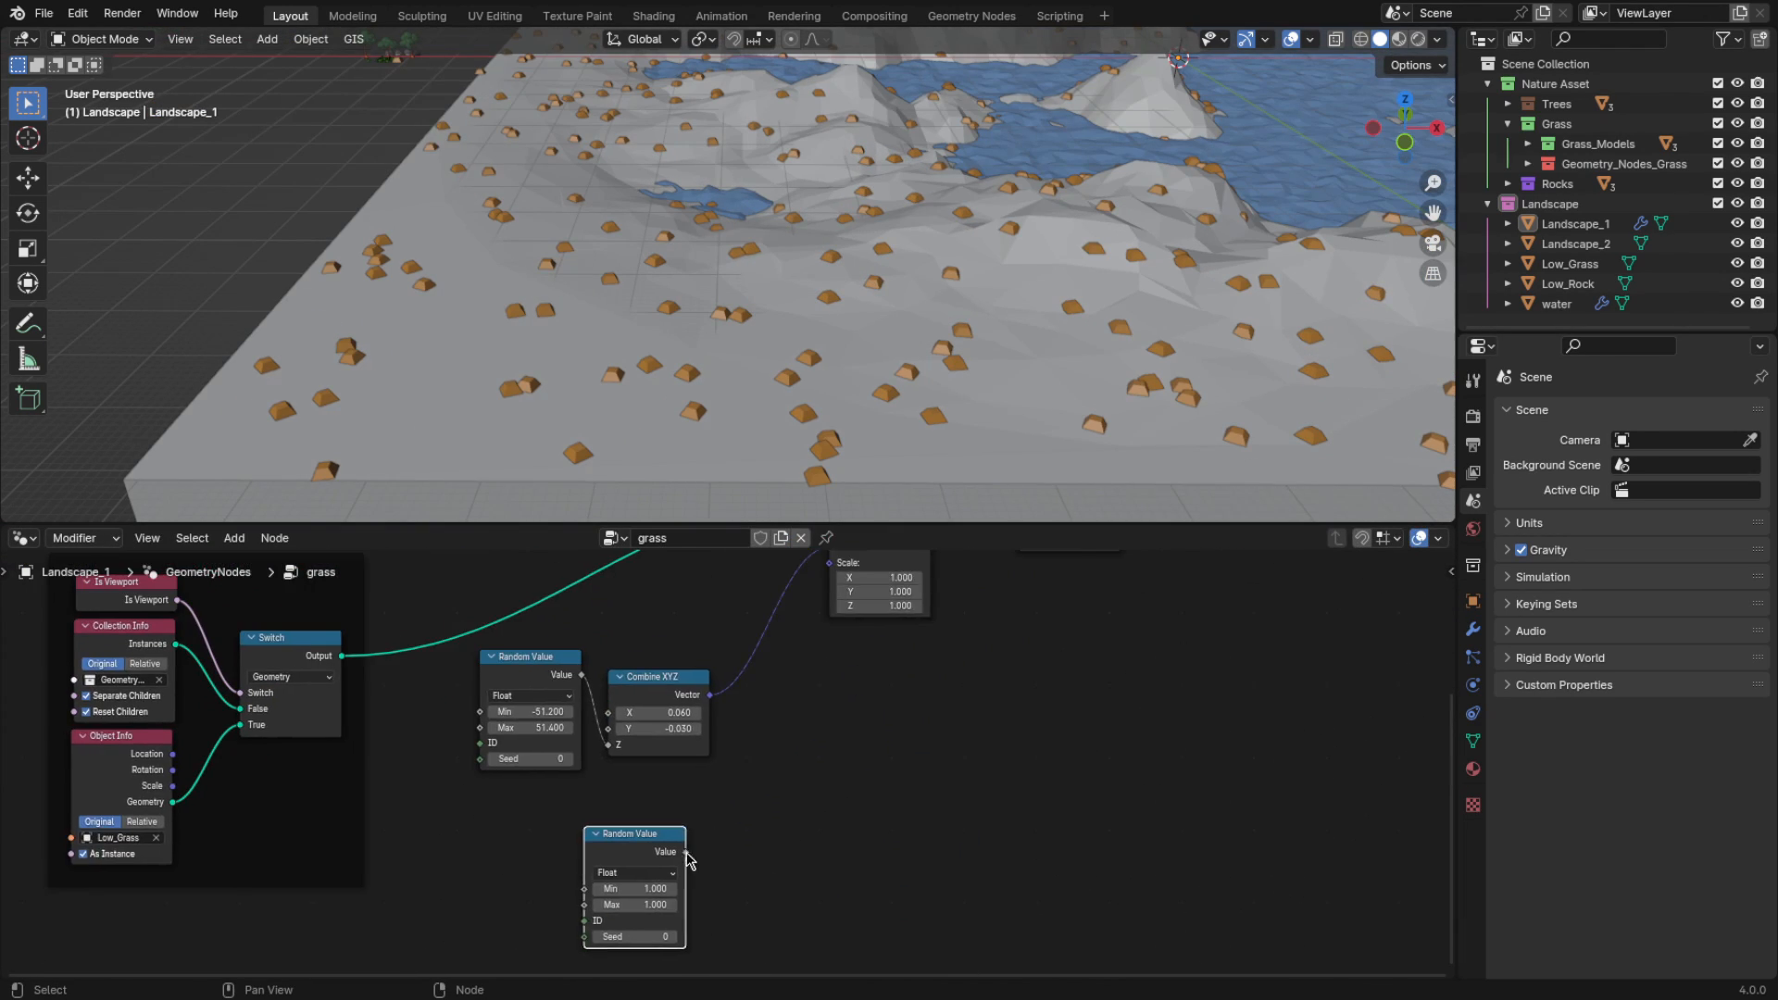
left_click_drag(687, 852, 830, 563)
Set the scale Random Value range to Min 0.4 and Max 0.6
scroll(649, 889, "up", 3)
middle_click_drag(602, 894, 719, 780)
left_click(699, 776)
left_click(699, 796)
left_click(699, 776)
left_click(699, 796)
scroll(882, 458, "down", 4)
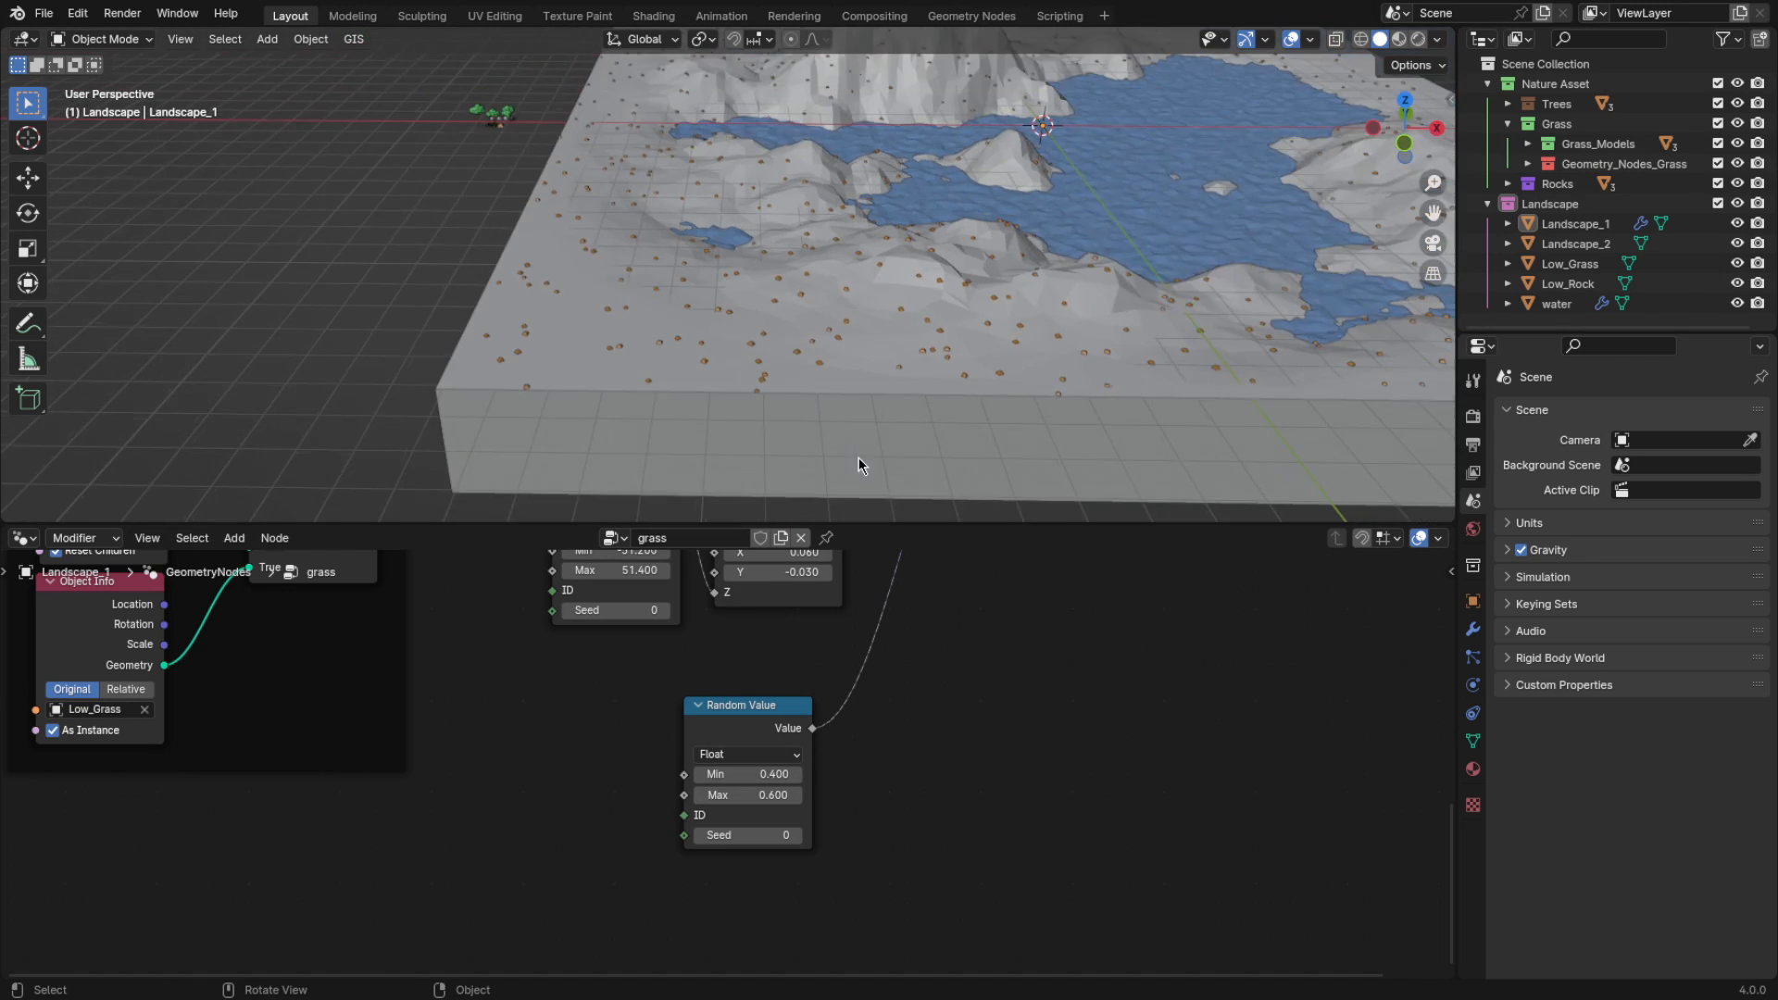
Move the scale Random Value node closer under Combine XYZ and group the rotation and scale nodes in a frame
scroll(972, 593, "down", 4)
middle_click_drag(917, 635, 904, 738)
scroll(892, 416, "up", 4)
middle_click_drag(893, 417, 893, 461, "shift")
scroll(926, 593, "down", 4)
middle_click_drag(810, 674, 963, 650)
left_click(765, 873)
key("g")
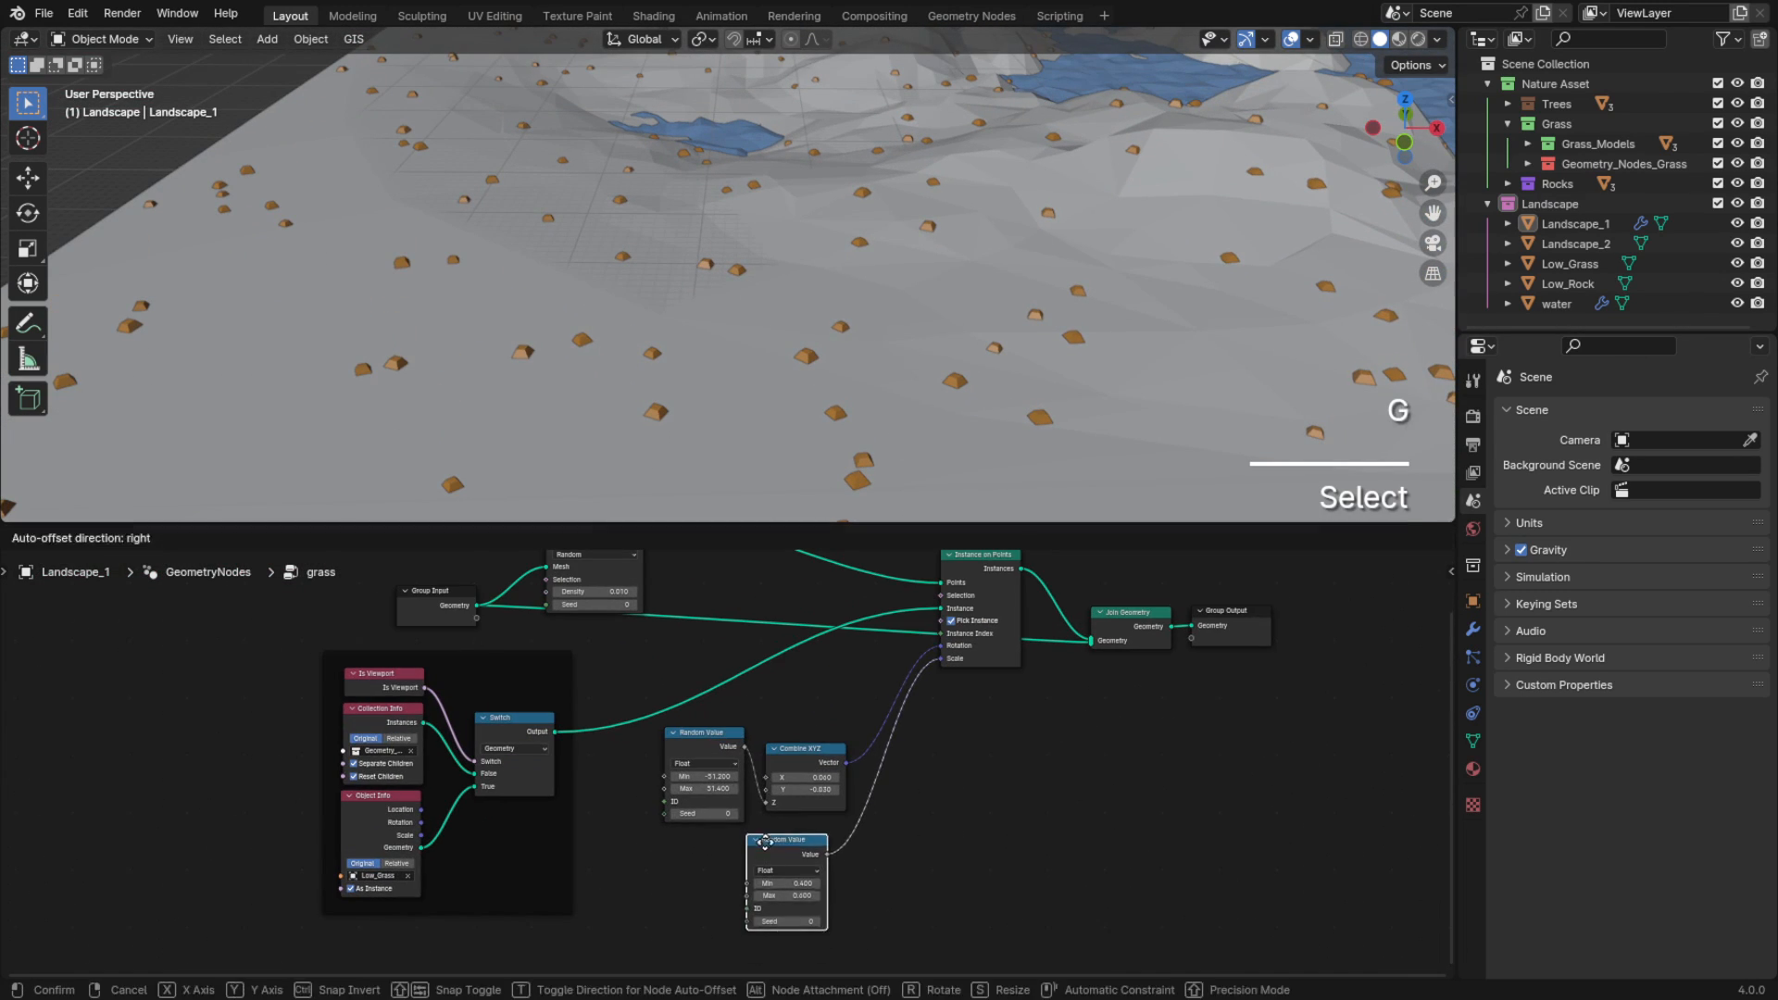
left_click(765, 842)
key("ctrl+j")
left_click_drag(718, 885, 842, 742)
Reposition the Distribute Points on Faces node and switch it to Poisson Disk with Density Max 0.01
middle_click_drag(902, 703, 960, 722)
scroll(960, 722, "up", 5)
left_click_drag(732, 649, 771, 619)
scroll(941, 448, "down", 2)
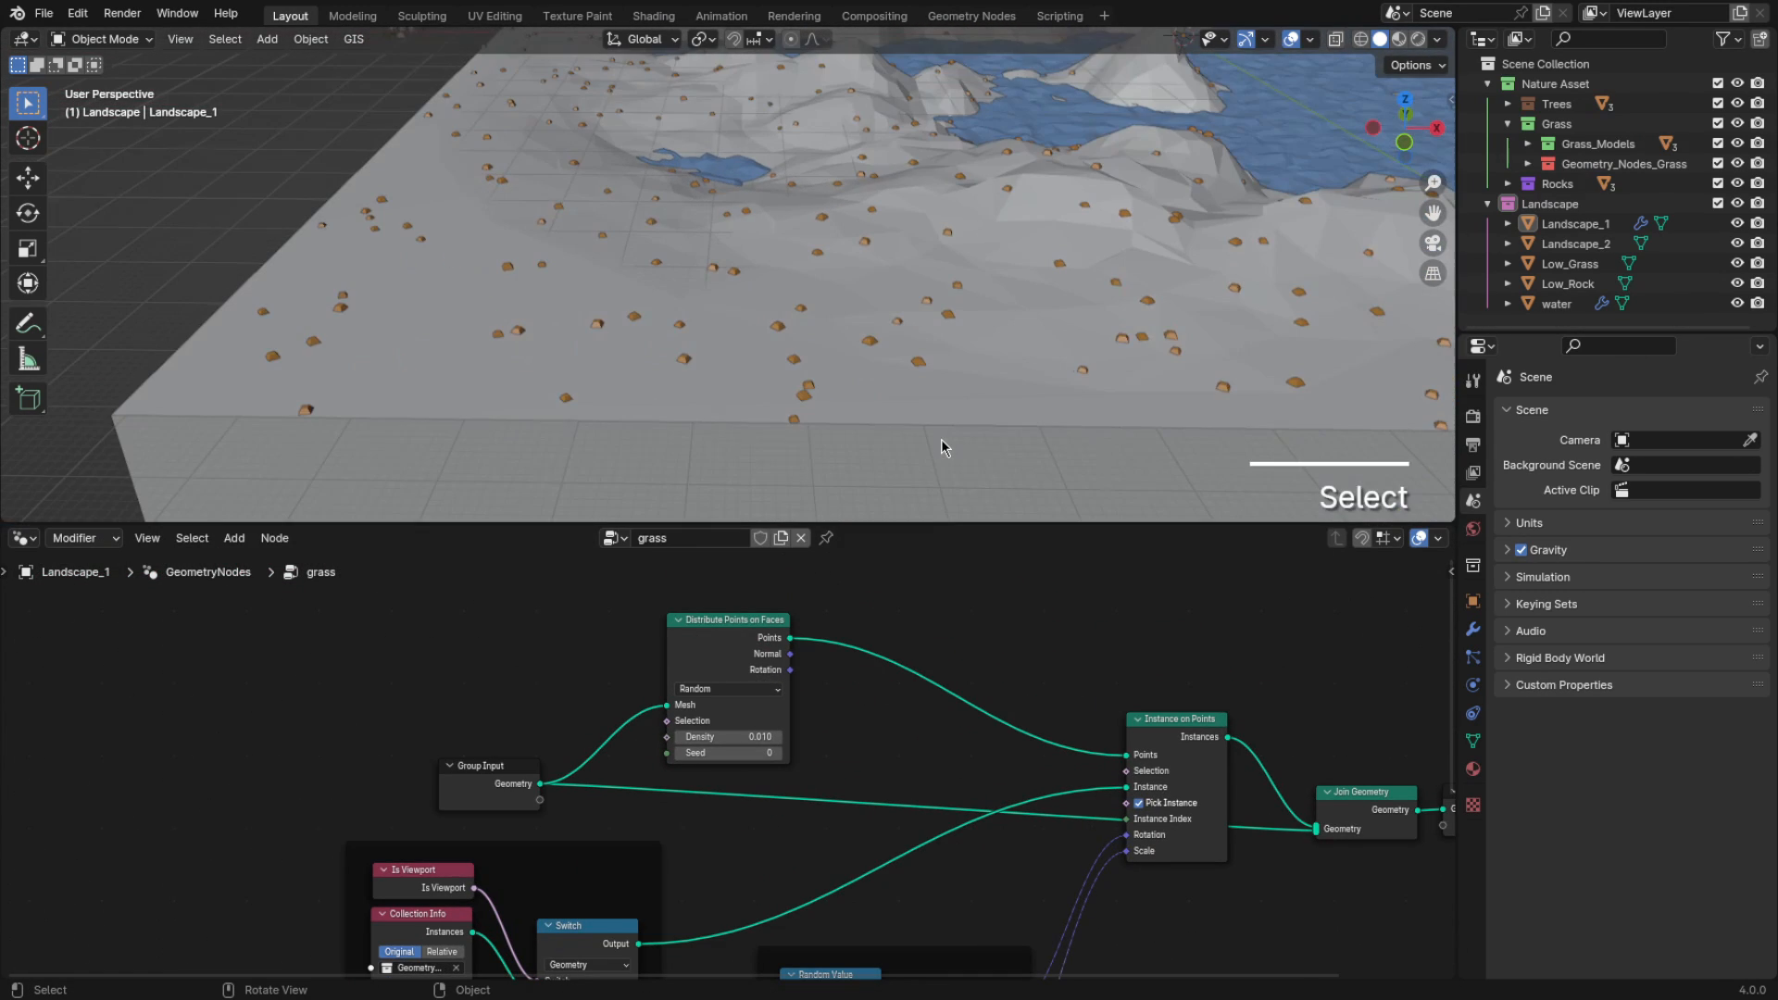
scroll(798, 686, "up", 3)
left_click(779, 672)
left_click(772, 737)
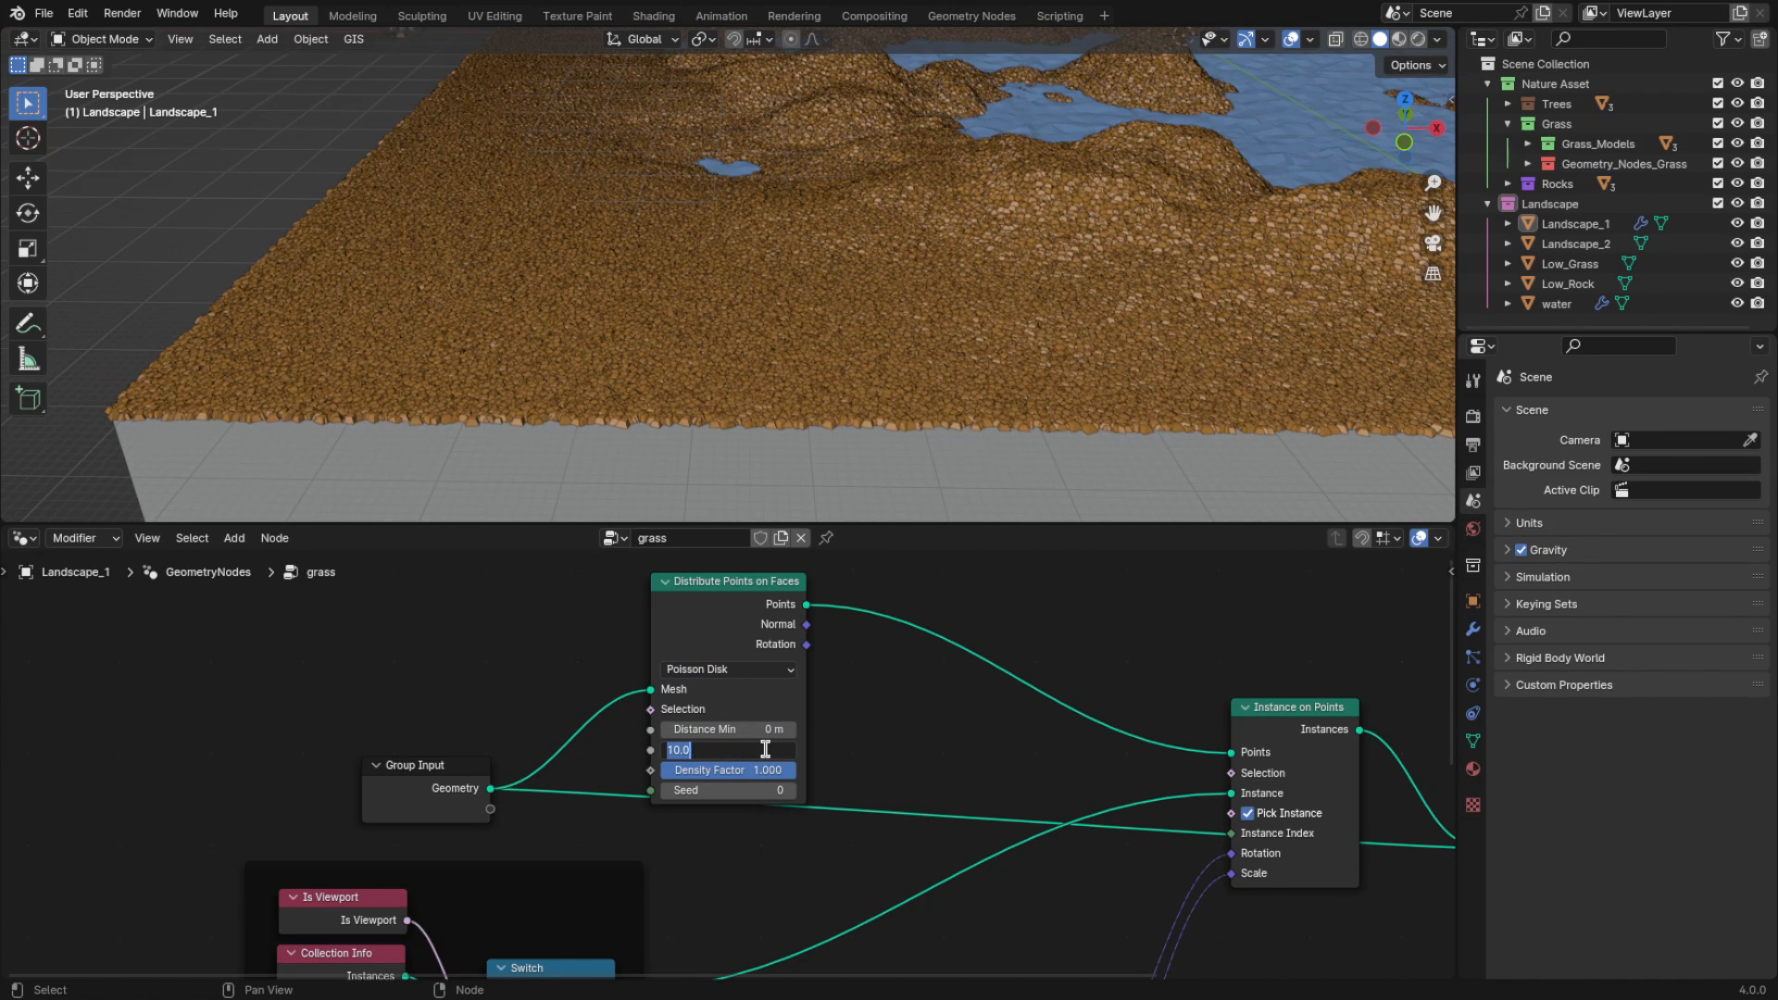
type("0.1")
key("Return")
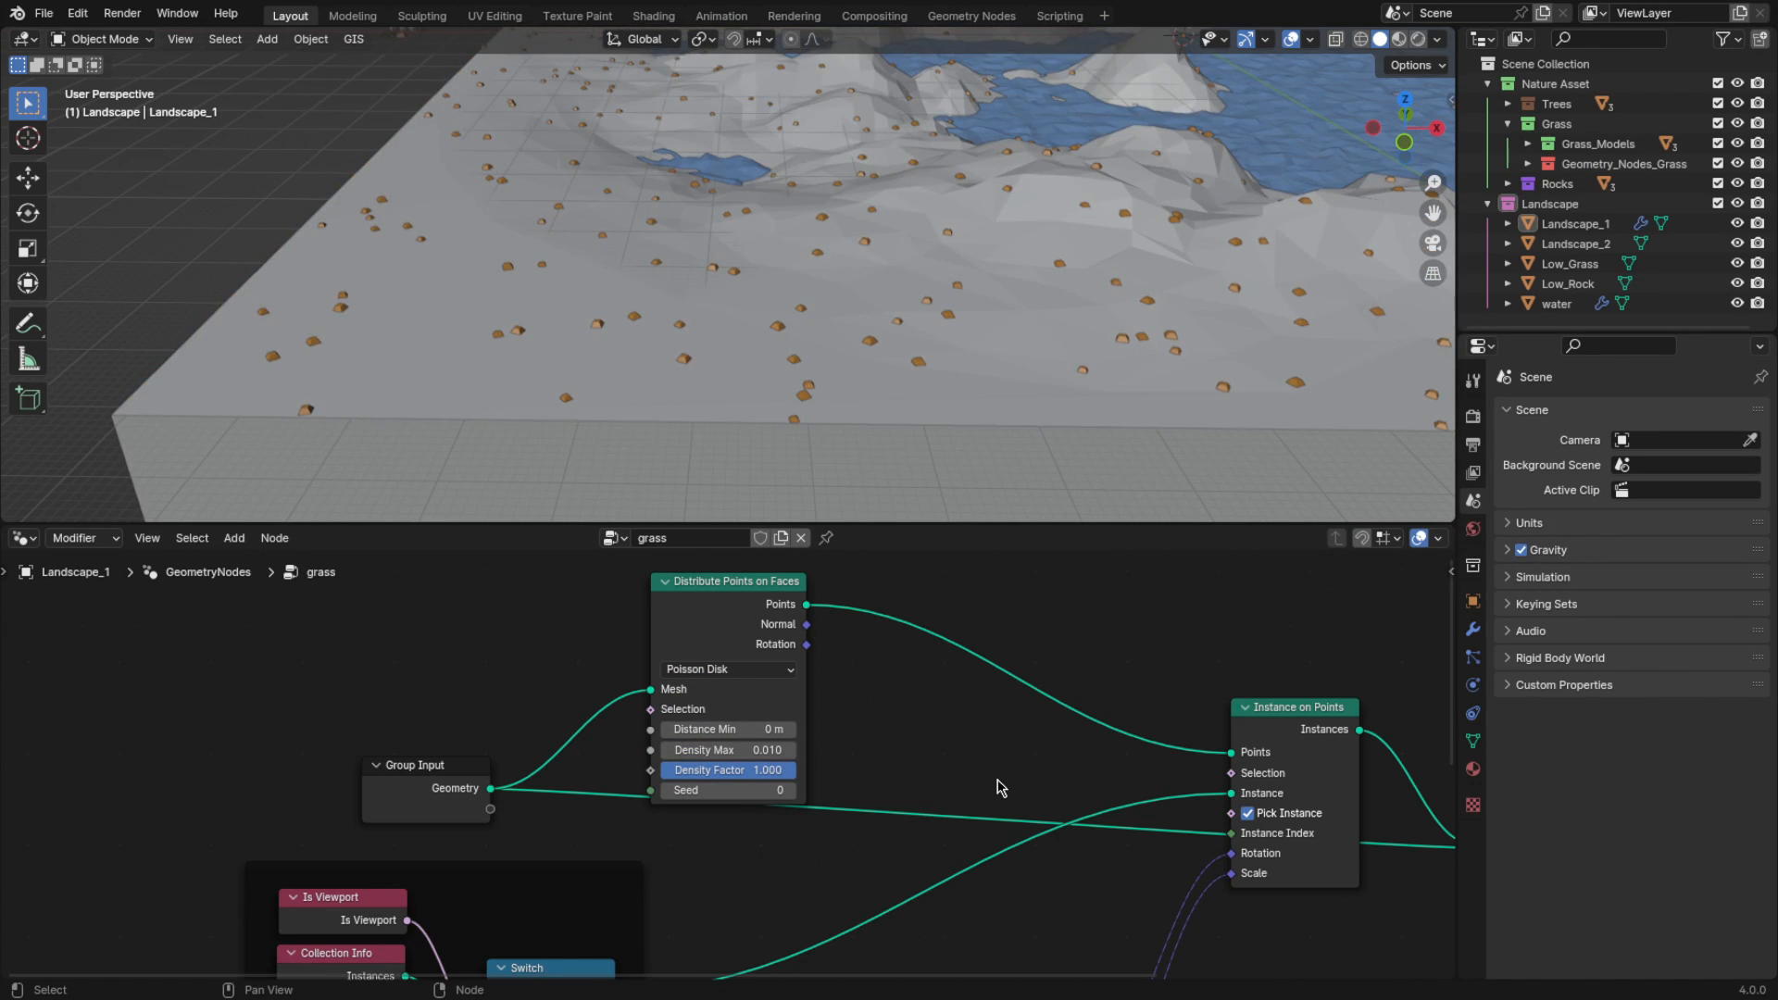
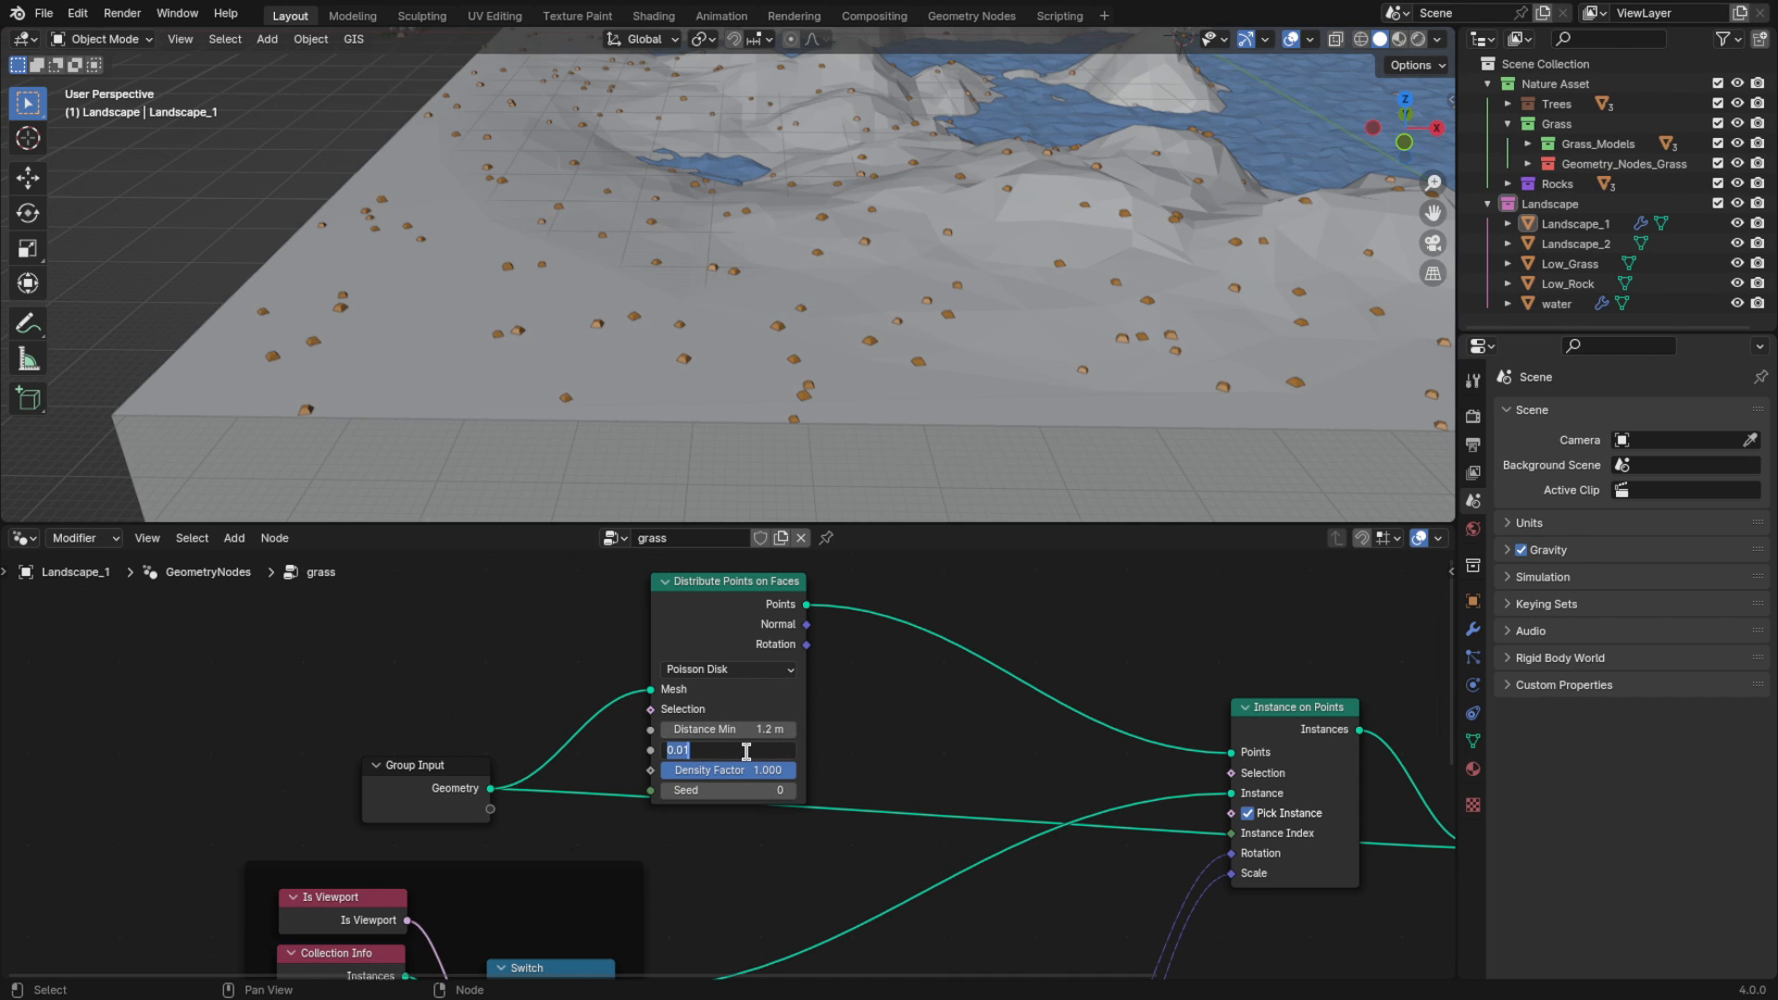
Set the Poisson Disk distribution to Distance Min 1.2 m and Density Max 10, and check the scattered grass
key("Return")
scroll(697, 380, "down", 4)
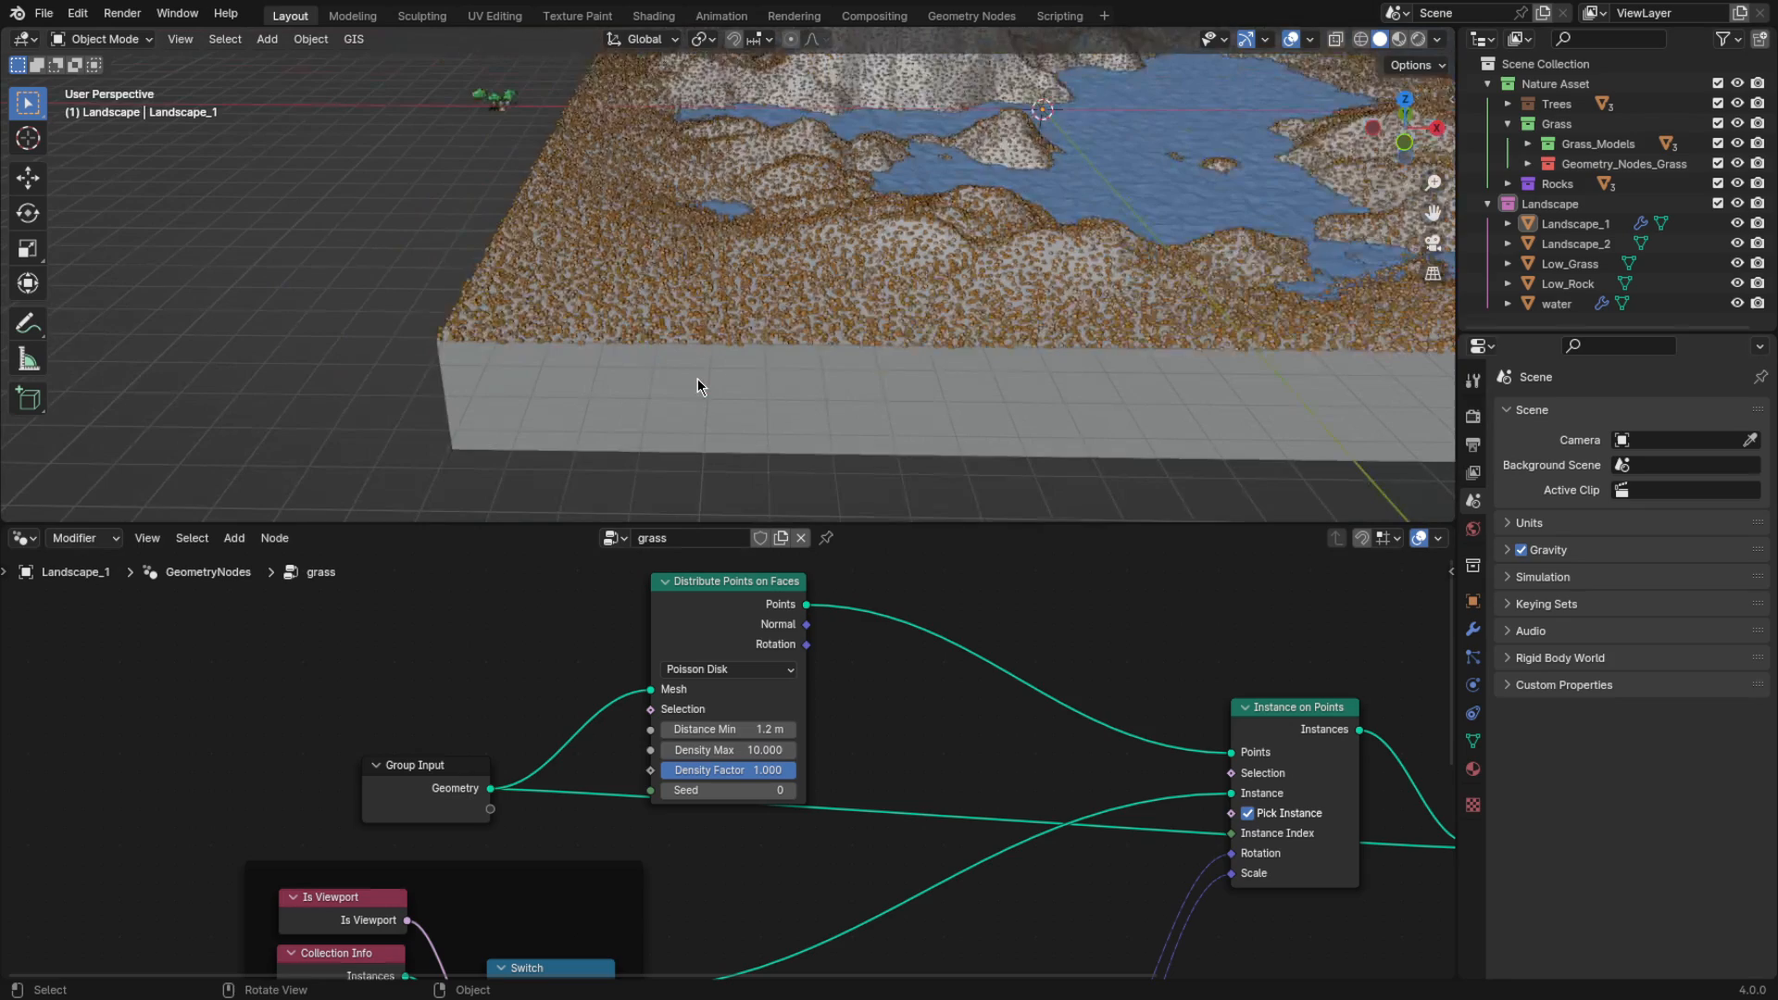
middle_click_drag(697, 380, 700, 378)
scroll(700, 378, "up", 3)
middle_click_drag(700, 378, 698, 378)
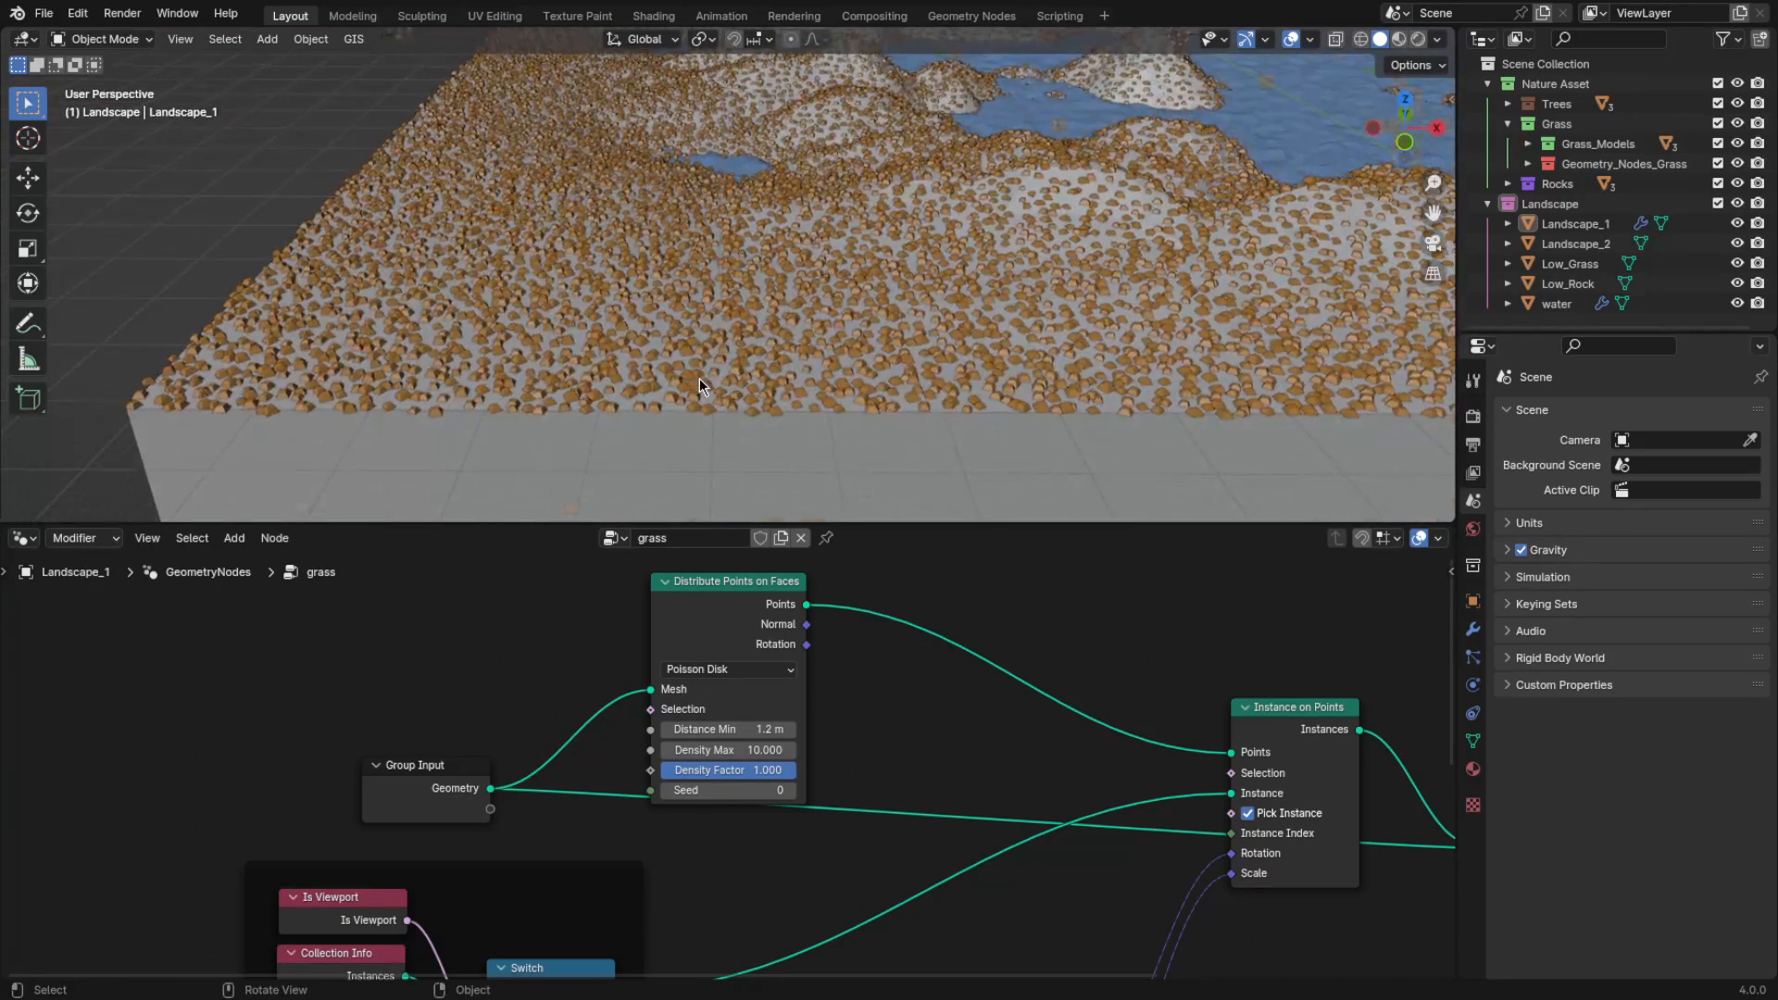
scroll(699, 378, "up", 2)
scroll(899, 465, "down", 2)
Move the Distribute Points on Faces node slightly higher above the link lines
scroll(954, 766, "down", 5)
middle_click_drag(954, 766, 953, 748)
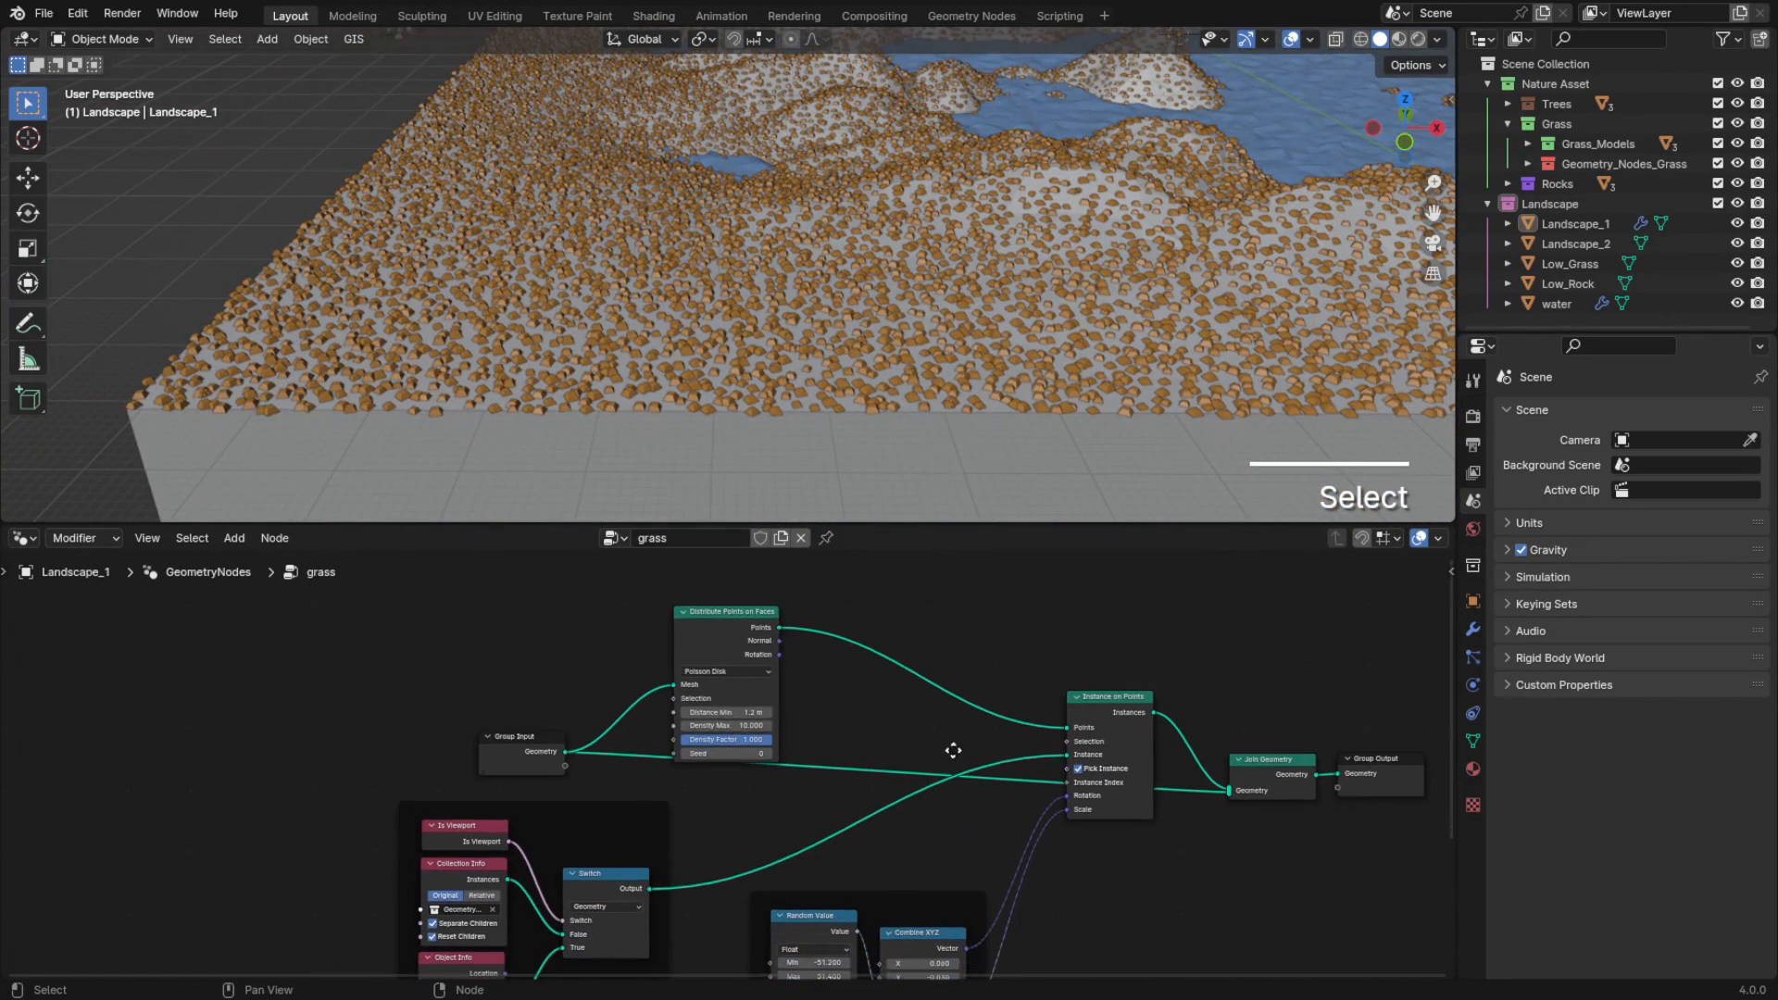
left_click_drag(730, 616, 735, 588)
left_click(866, 763)
scroll(867, 764, "down", 1)
middle_click_drag(867, 764, 816, 611)
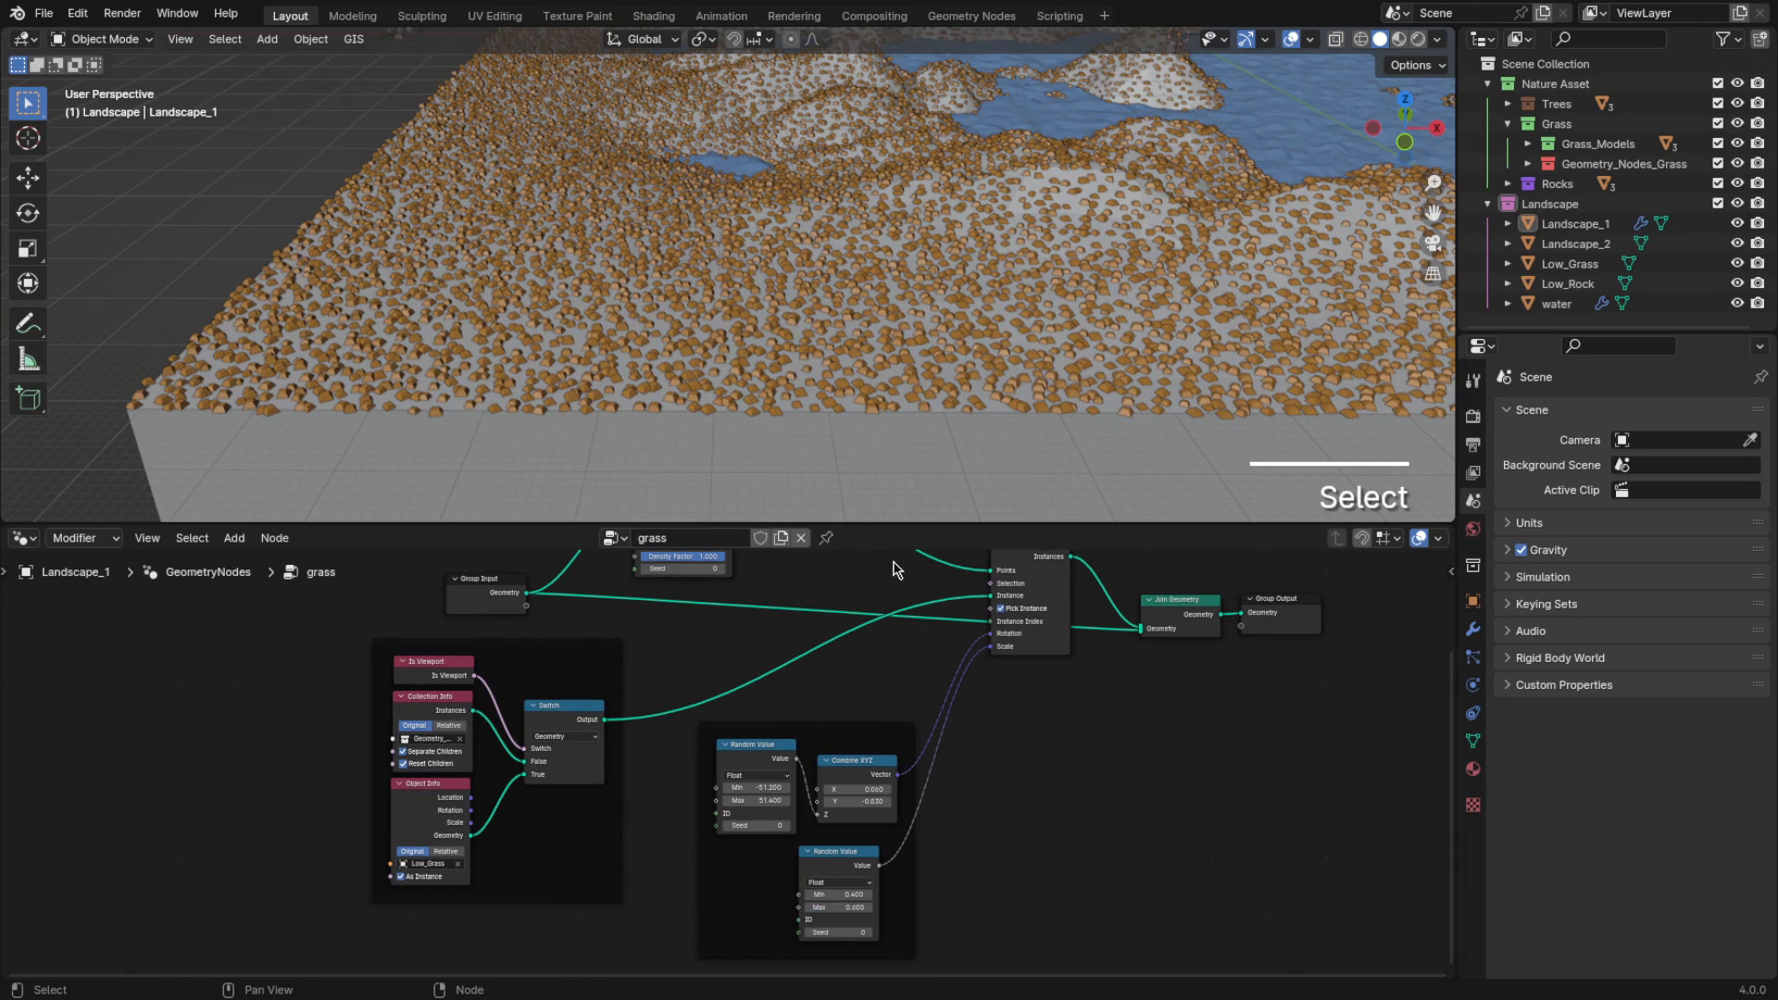
Turn off the viewport display of the grass modifier and show the mesh data properties of Landscape_1
left_click(1474, 741)
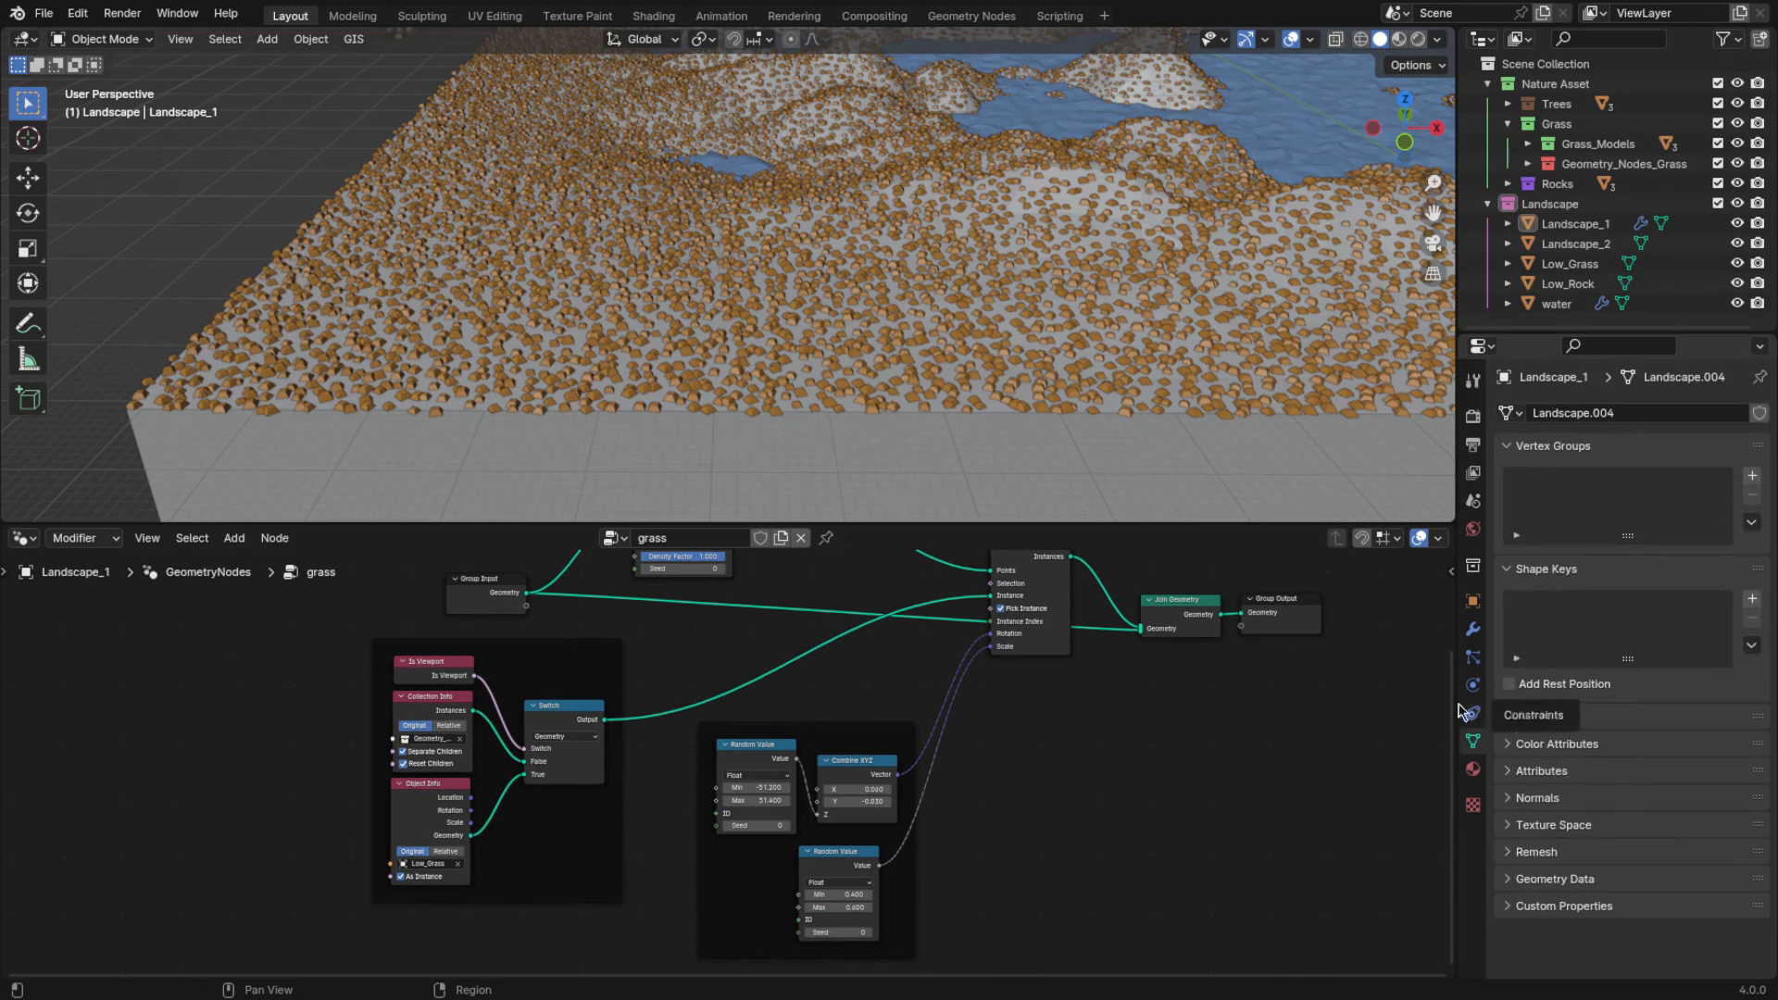
left_click(1473, 630)
left_click(1675, 491)
left_click(1474, 741)
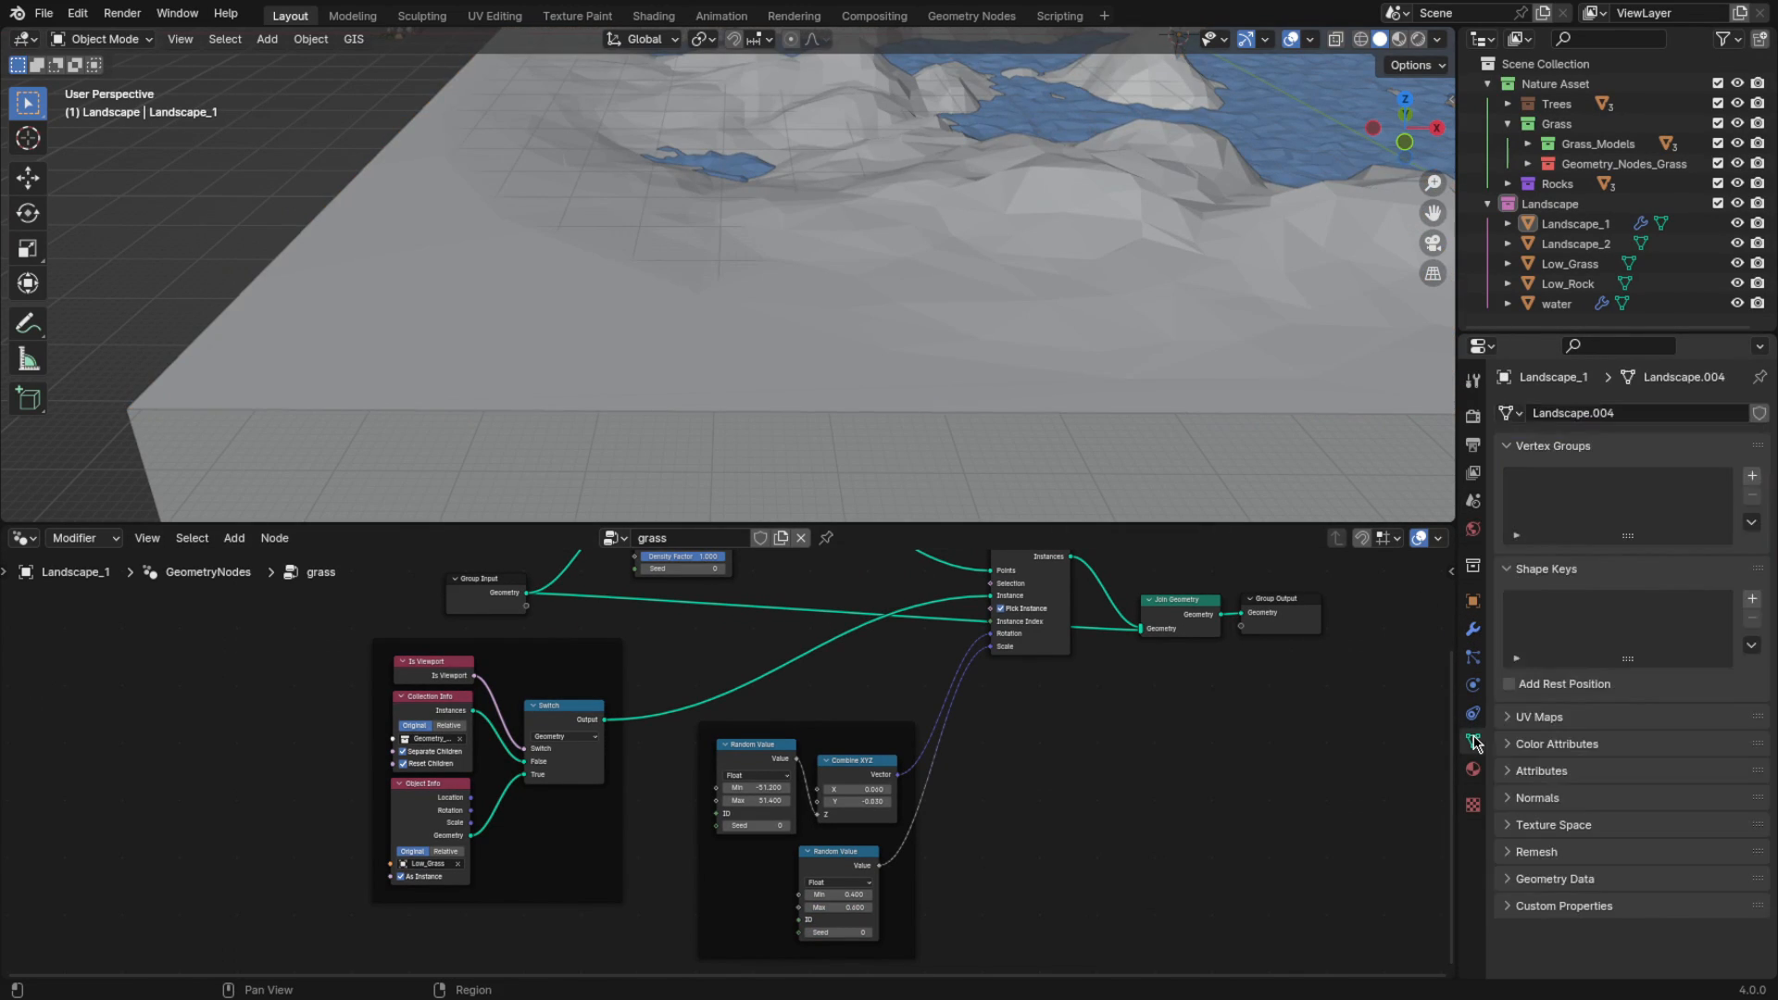
Select the Landscape_1 terrain, view it from the top, and enlarge the 3D viewport by shrinking the node editor
left_click(1275, 402)
left_click(1407, 98)
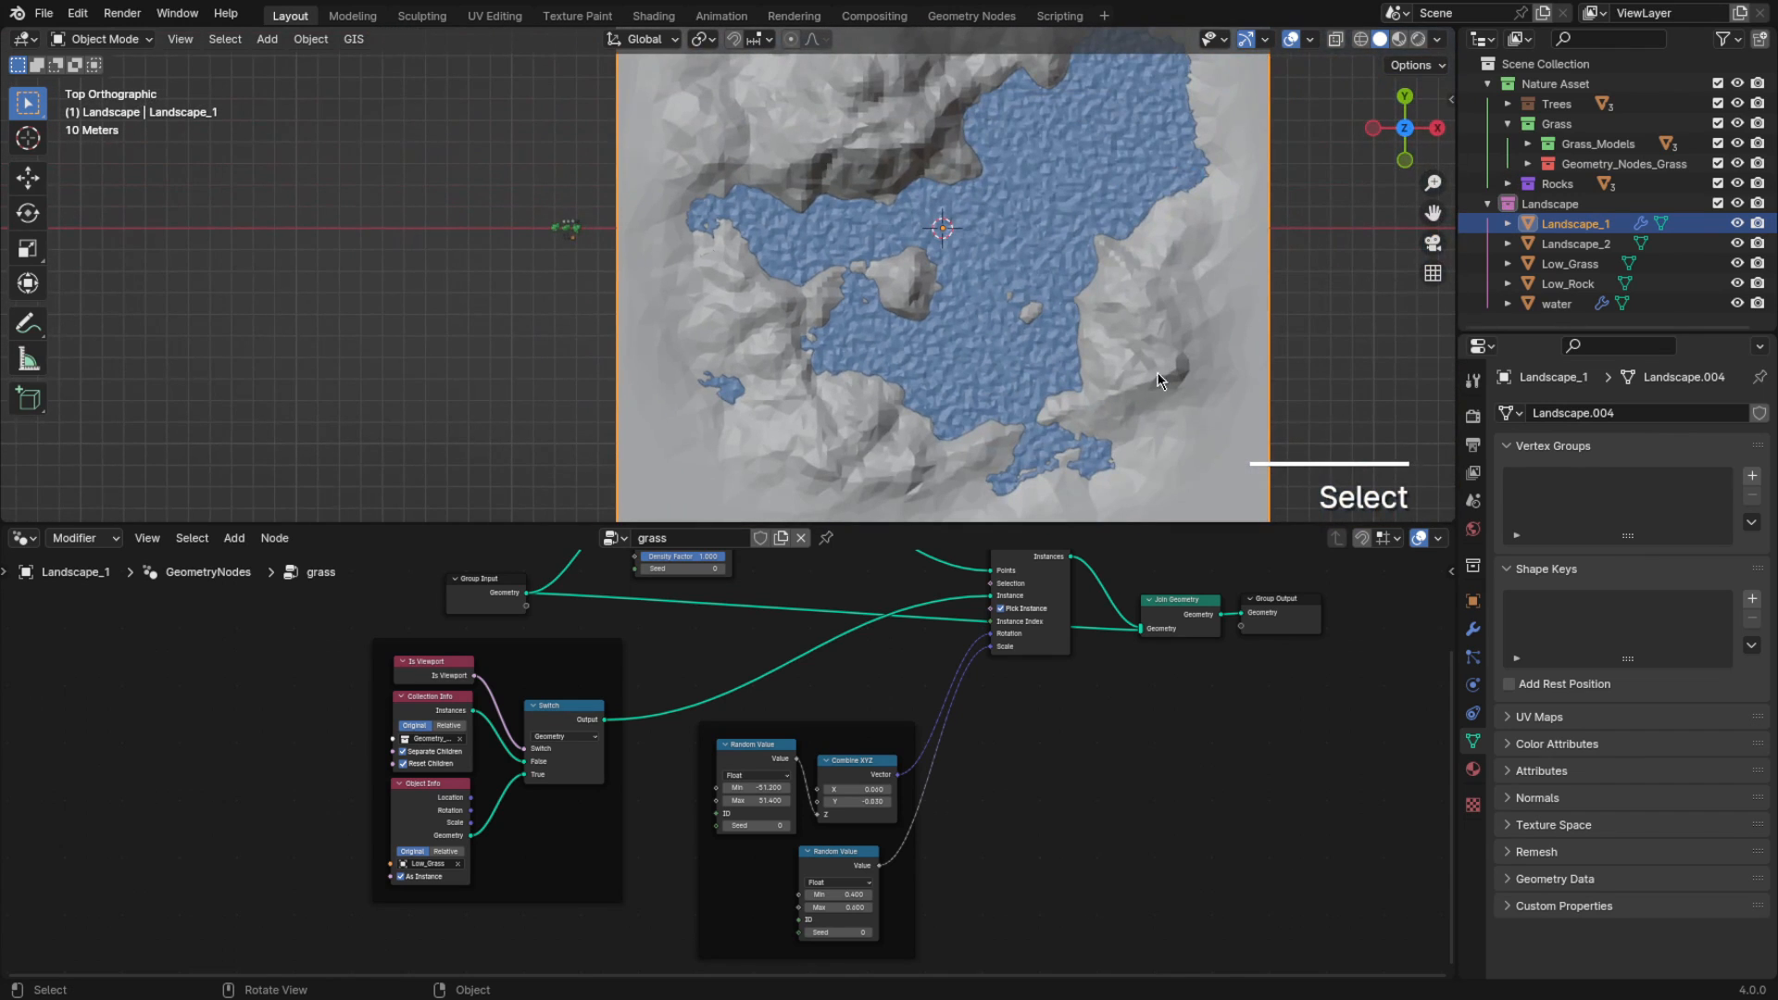
left_click_drag(1120, 524, 1098, 933)
scroll(1108, 726, "up", 5)
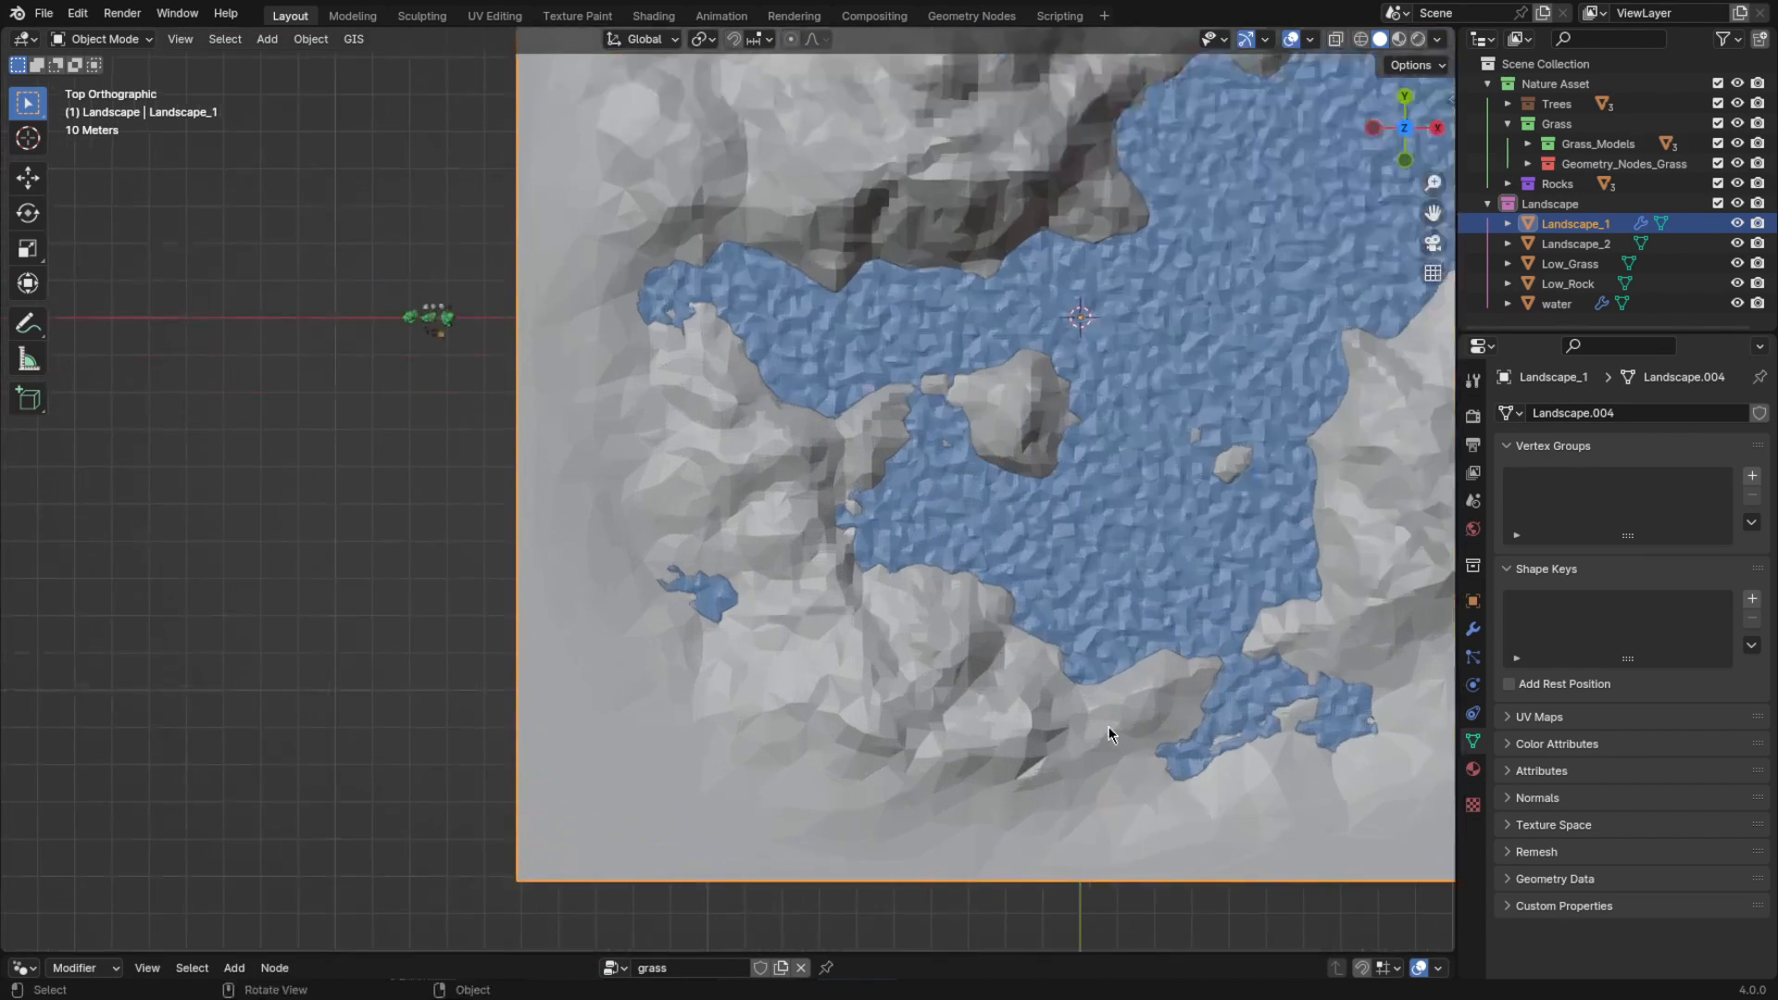
Enter Edit Mode on Landscape_1, add a vertex group, and switch to face selection with Circle Select
key("Tab")
left_click(1752, 475)
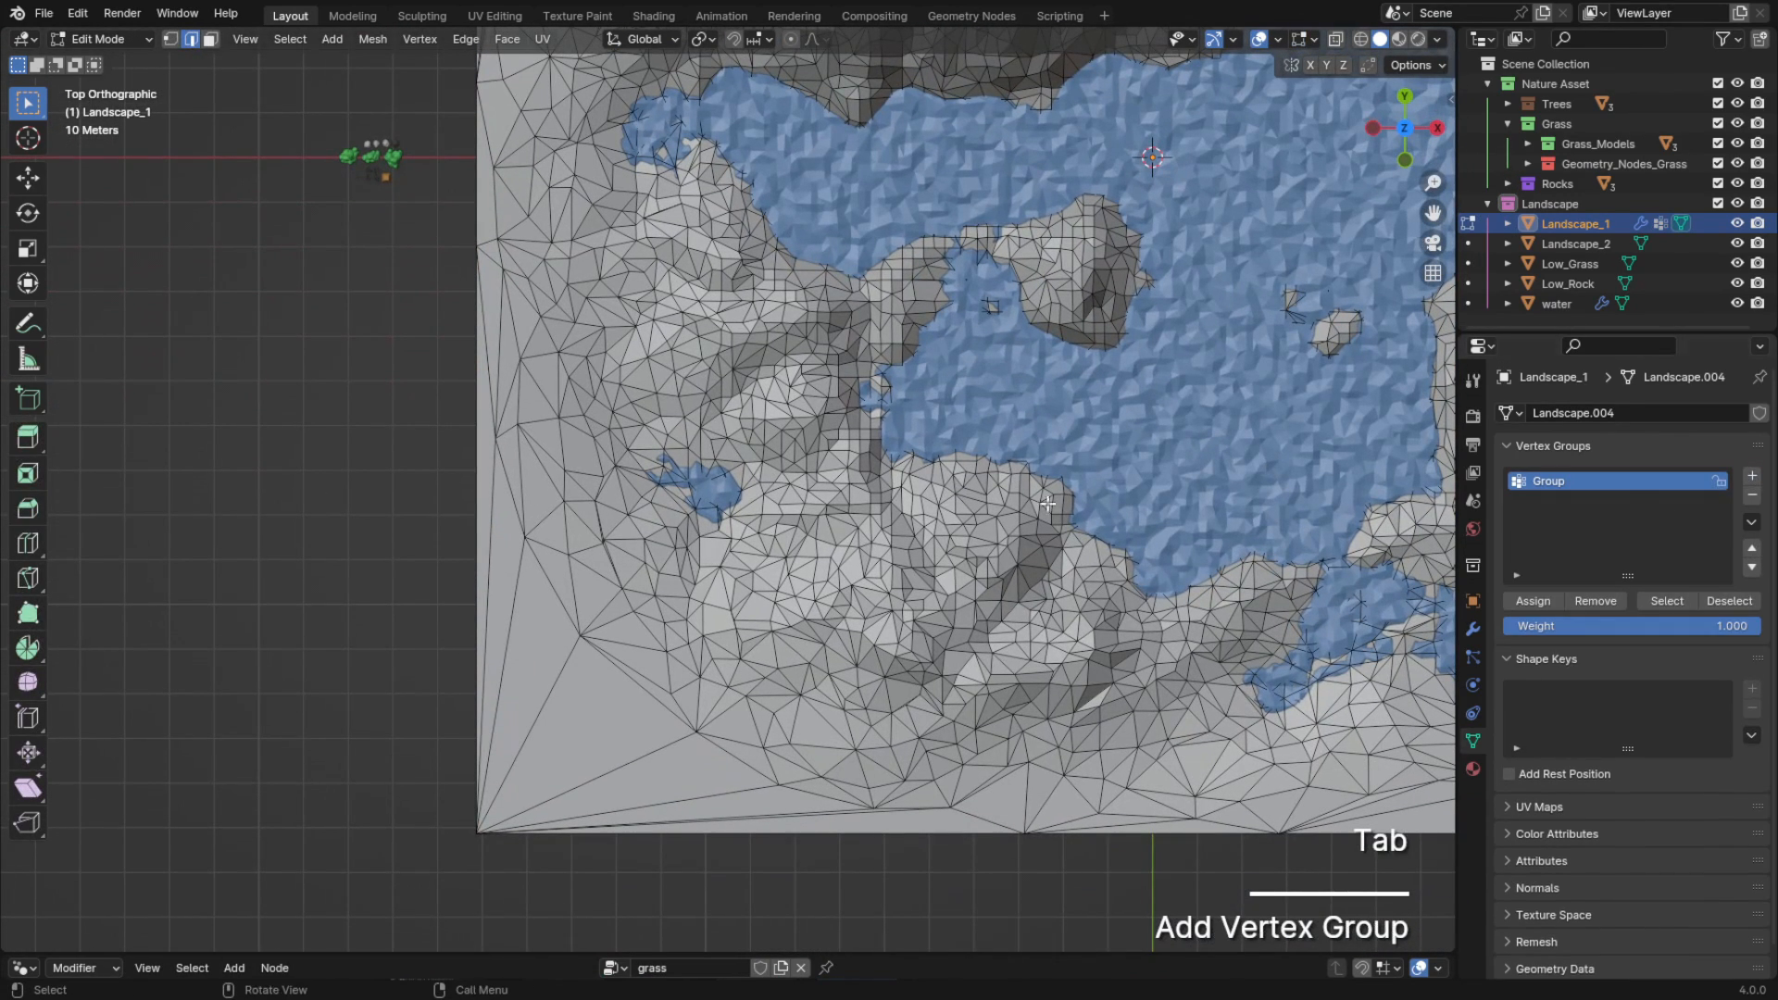
key("3")
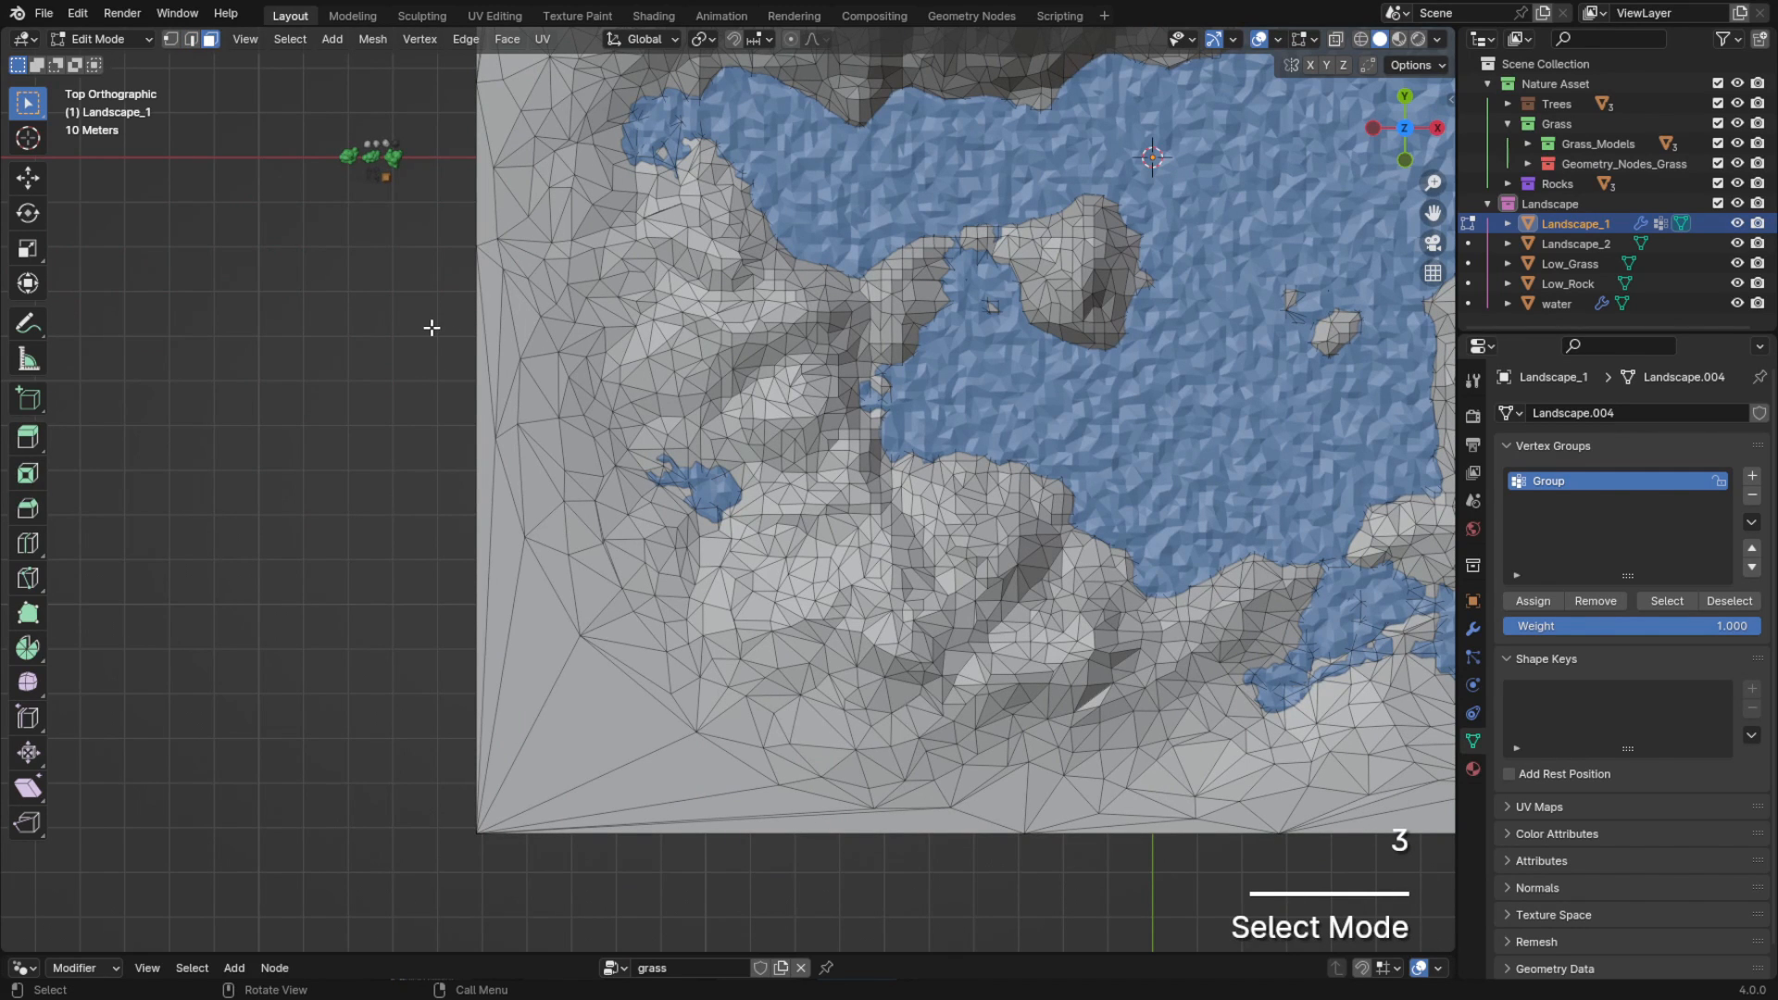
key("c")
Set the viewport's Clip Start to 1 m and show the item transform properties
key("n")
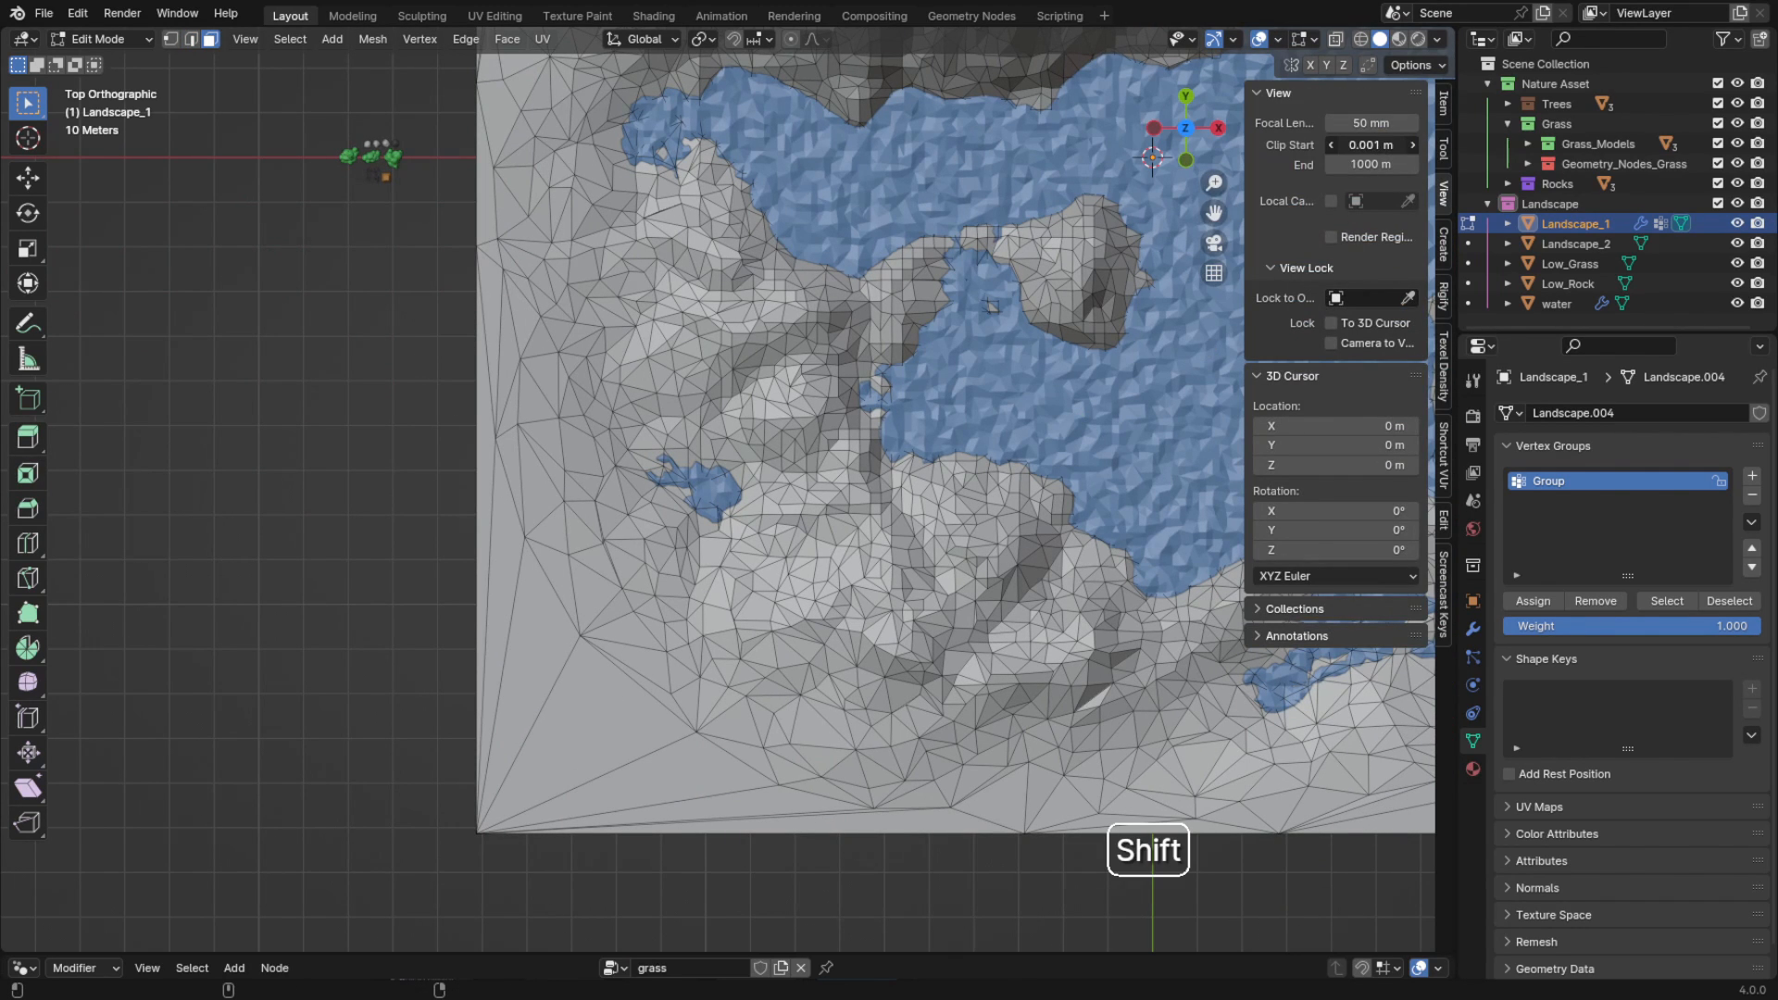
left_click_drag(1361, 145, 1372, 145)
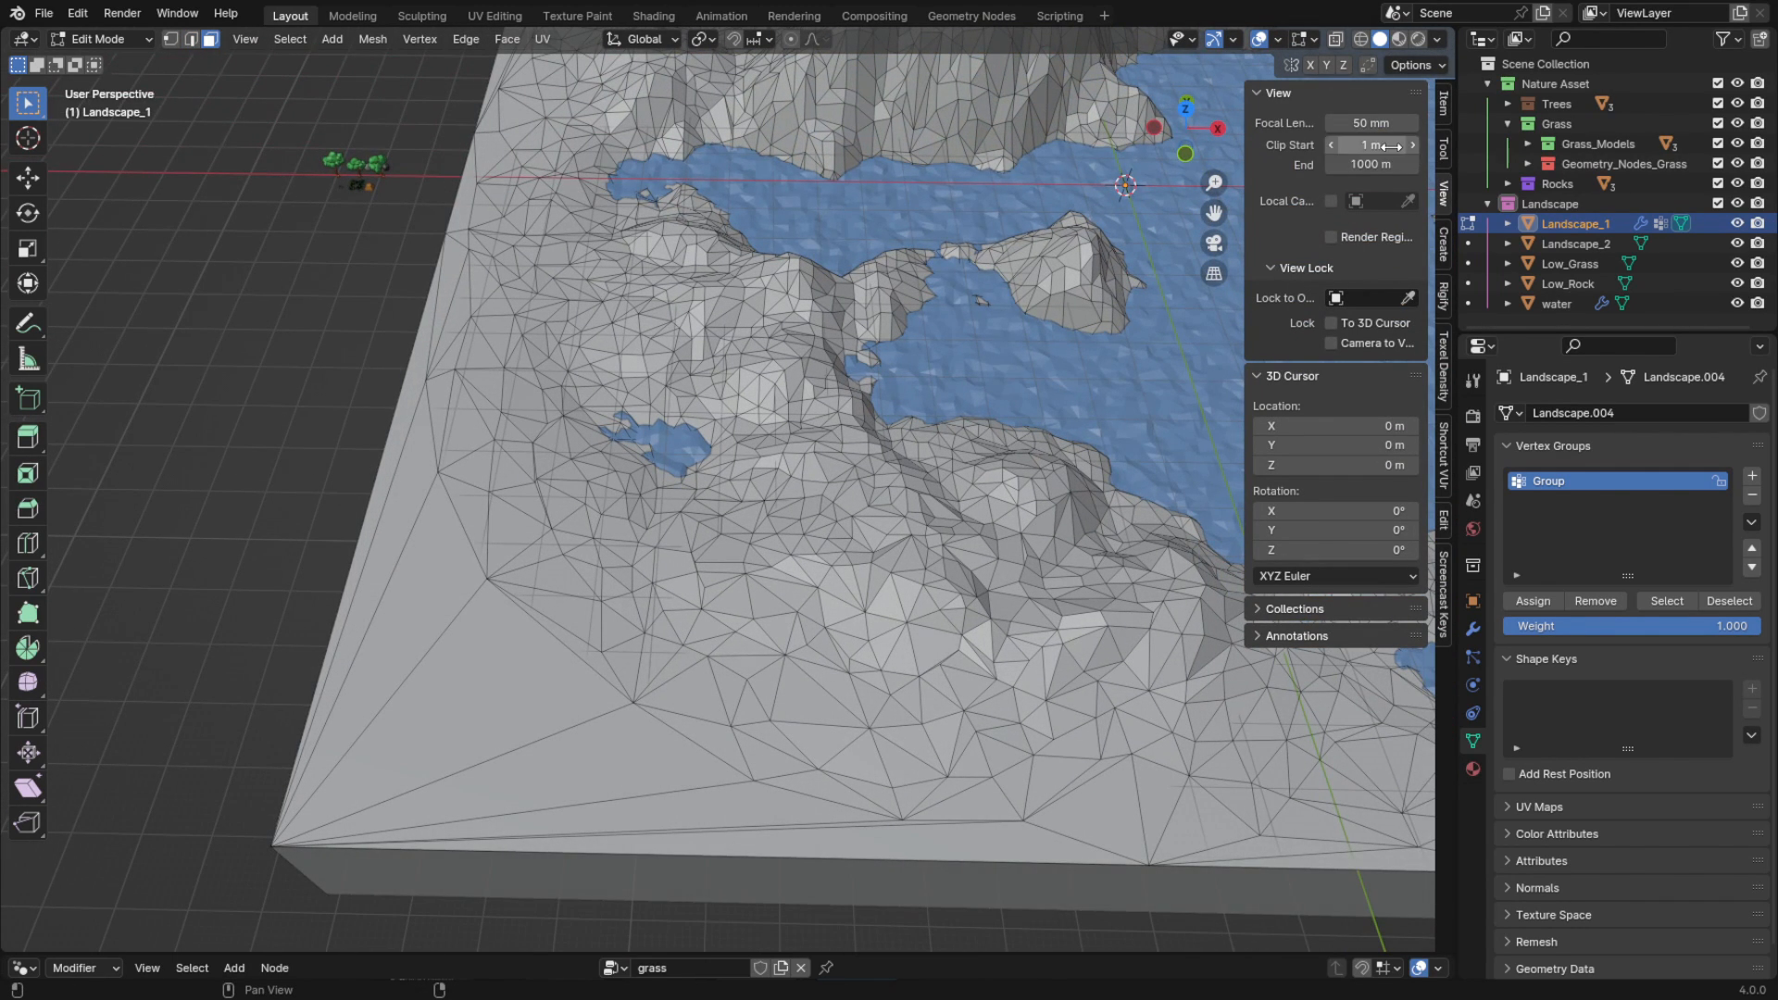
left_click(1443, 102)
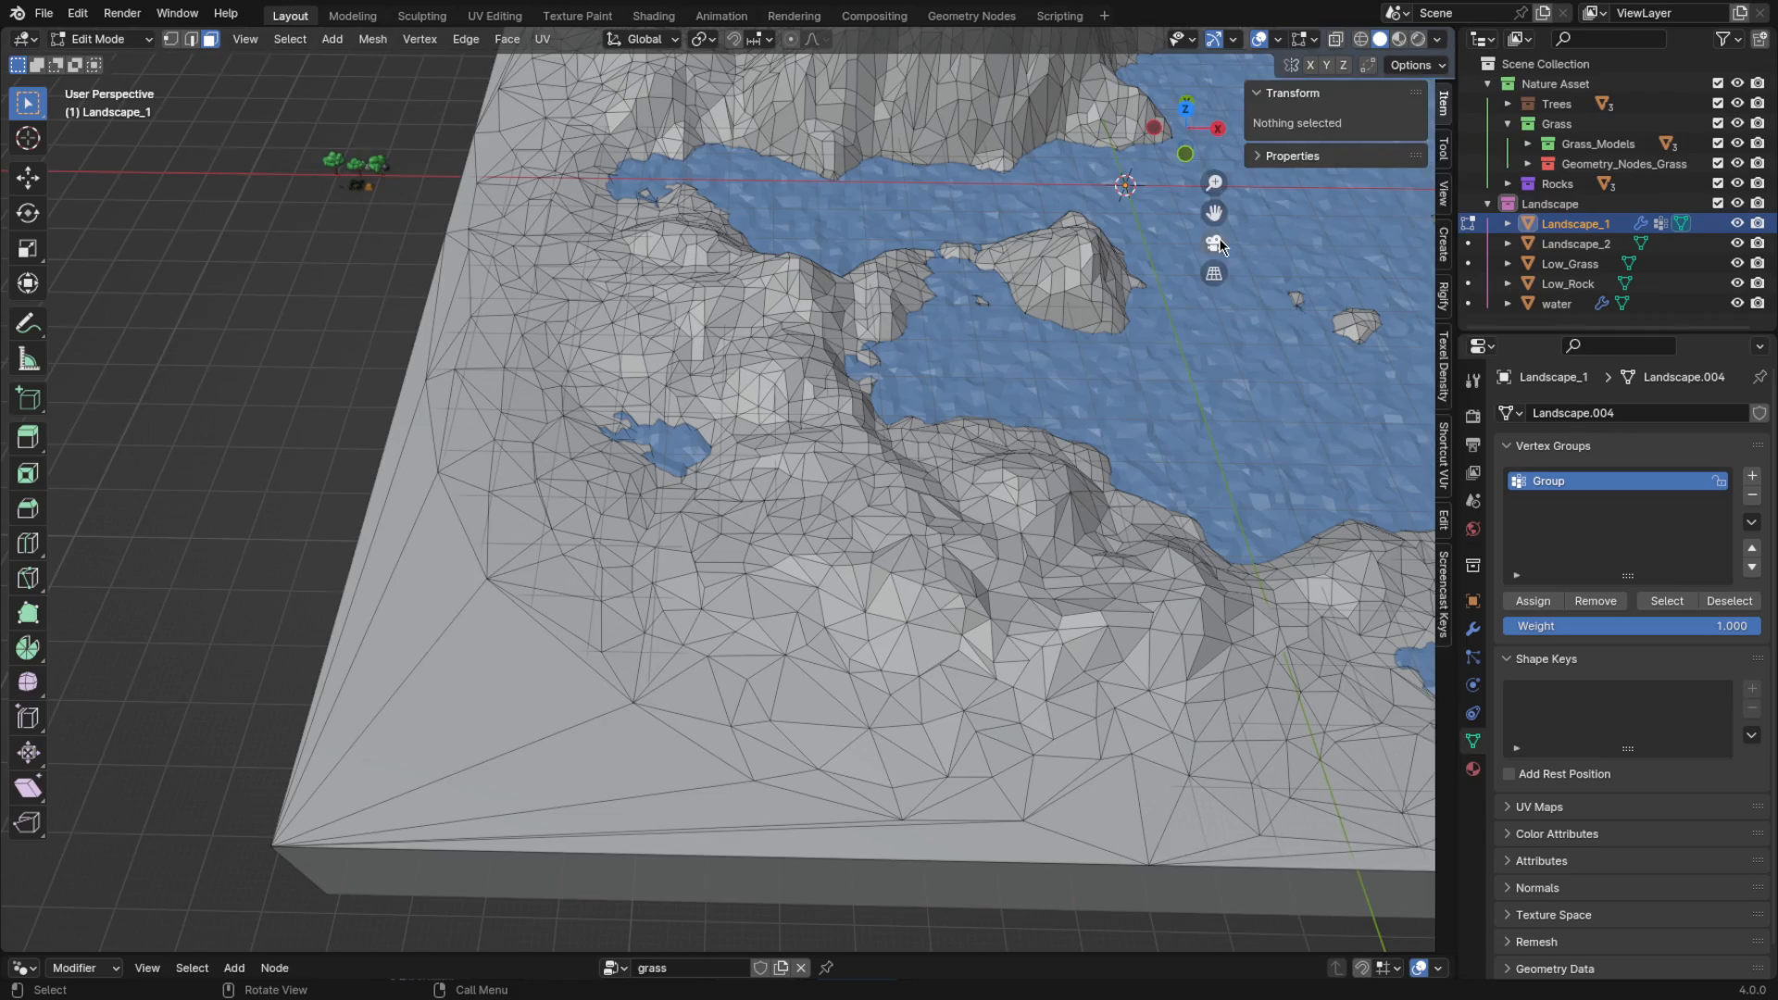
Hide the sidebar, view the terrain from the top, and circle-select the land faces southwest of the lake
key("n")
key("KP_7")
key("c")
mouse_move(528, 751)
left_mouse_down()
mouse_move(586, 824)
mouse_move(545, 662)
mouse_move(639, 384)
left_mouse_up()
scroll(639, 383, "up", 2)
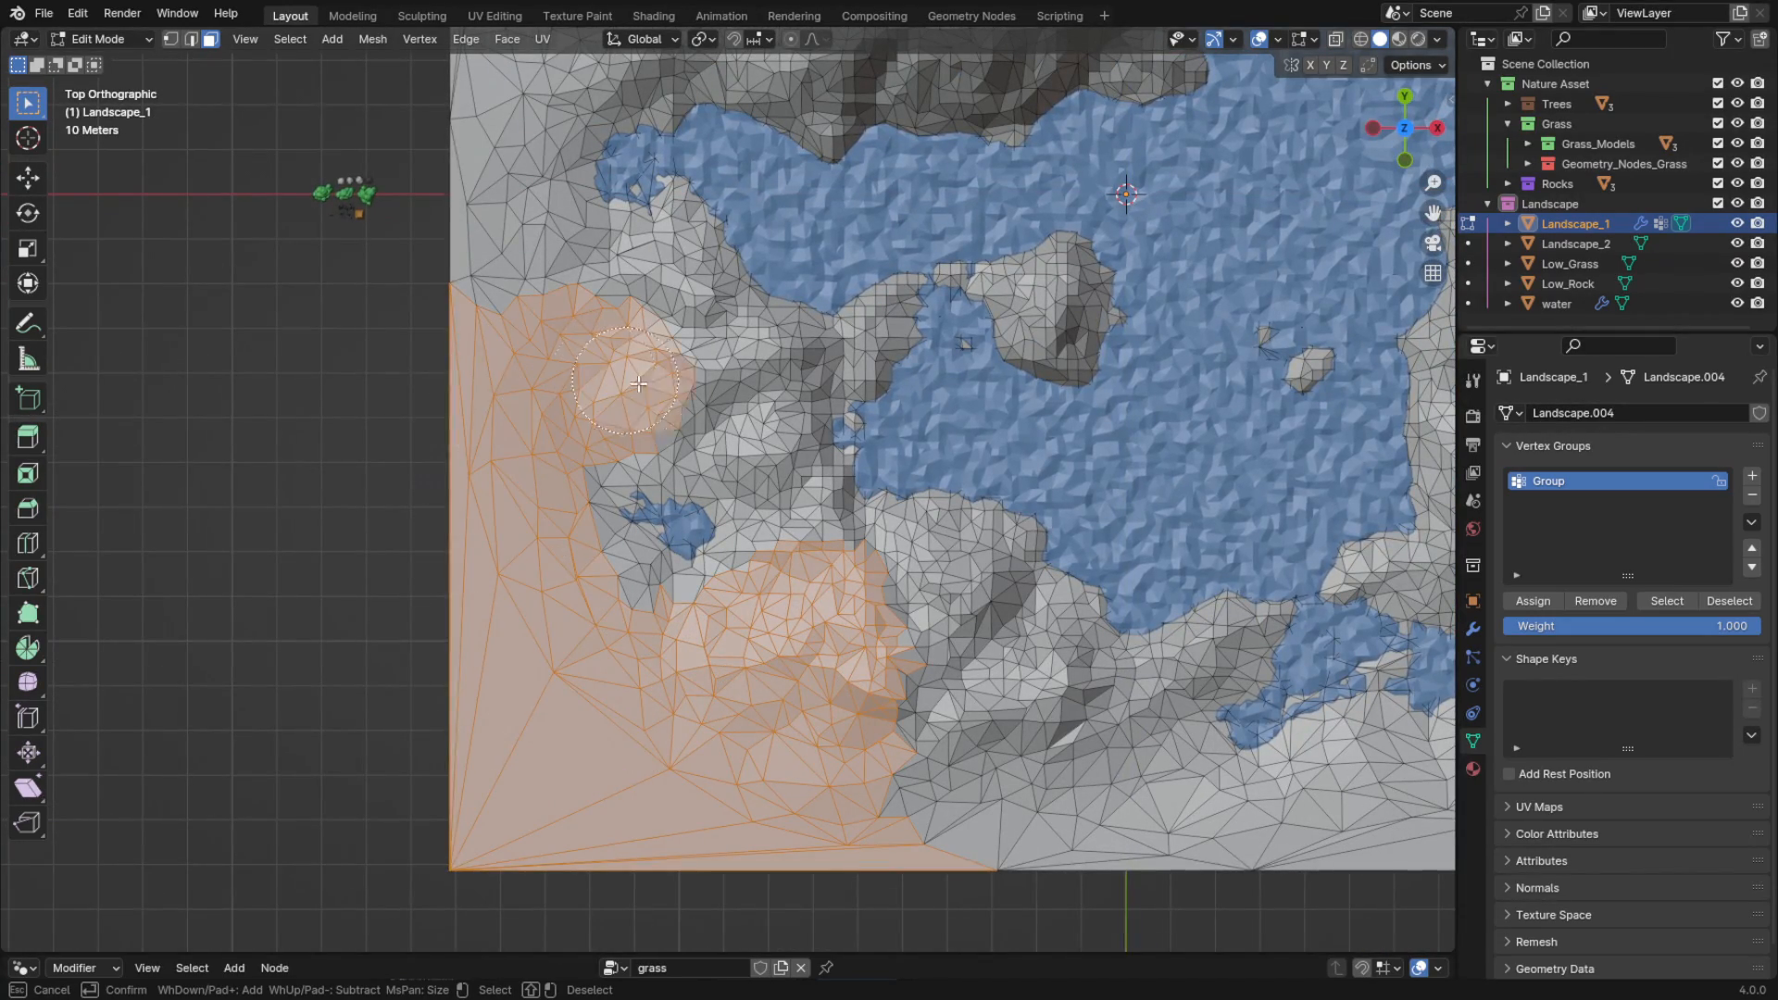
left_click_drag(819, 565, 780, 417)
Extend the Circle Select face selection along the terrain's western side and up to its northern edge
middle_click_drag(780, 417, 837, 684, "shift")
key("c")
scroll(500, 516, "down", 4)
key("c")
left_click_drag(657, 528, 667, 287)
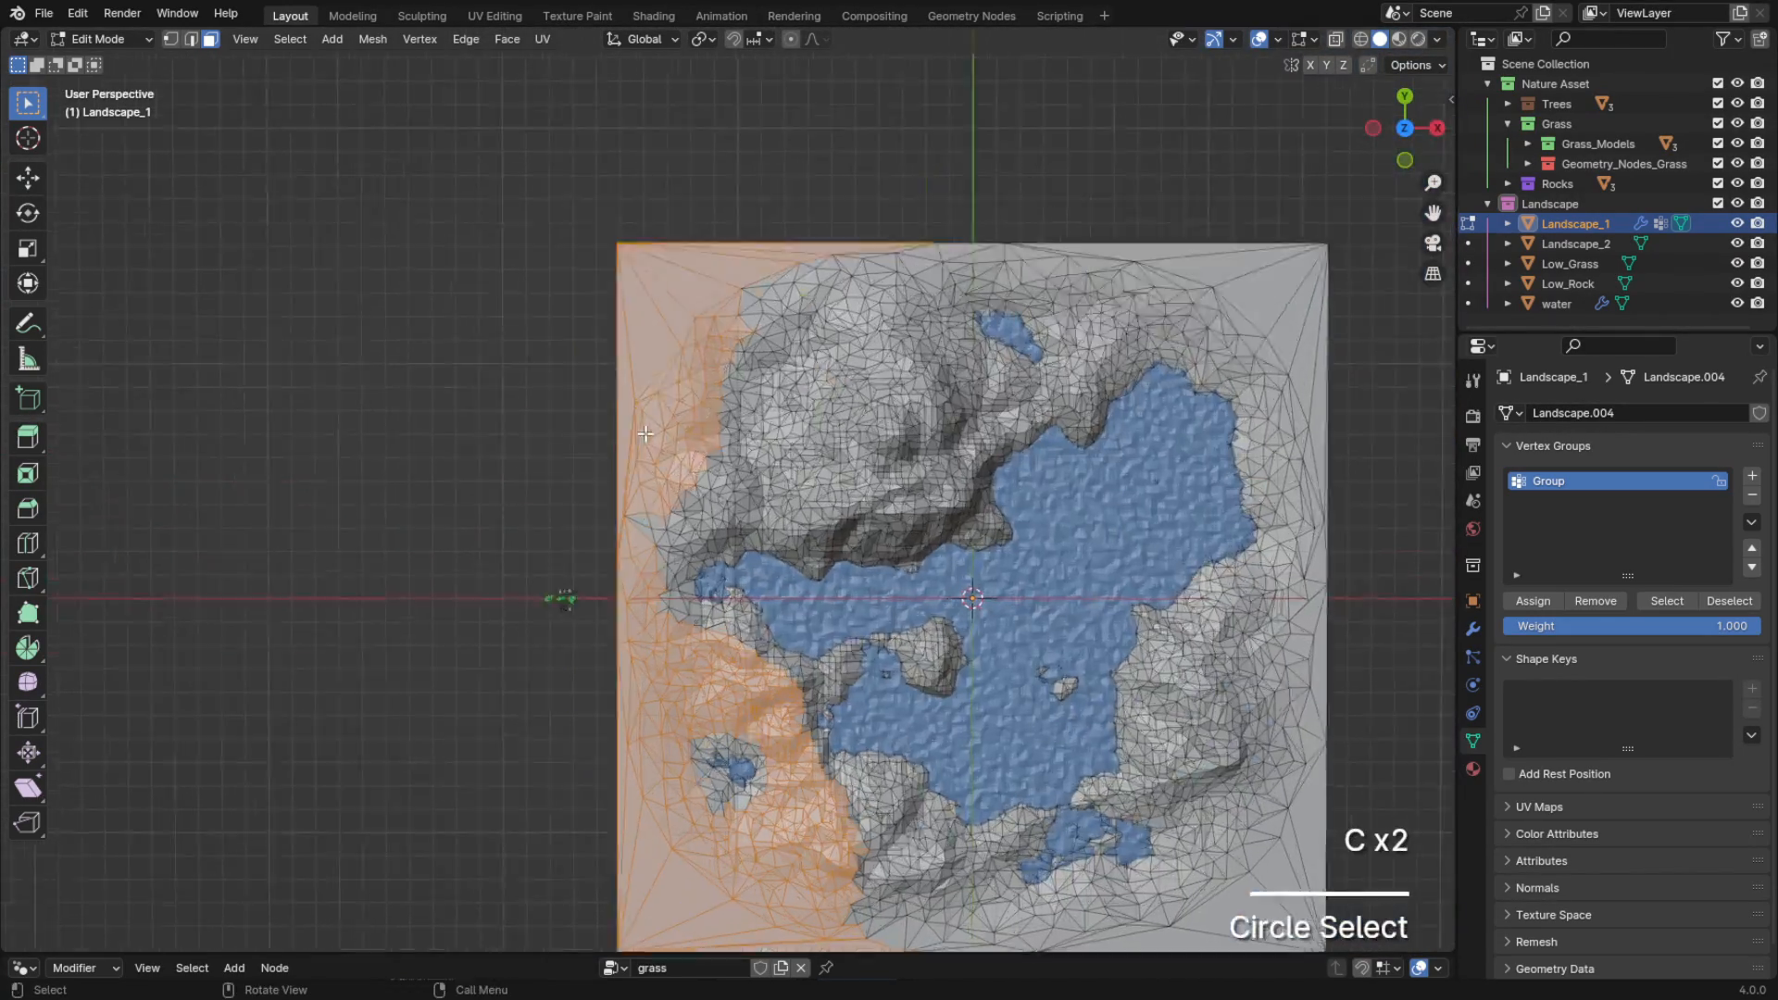
scroll(593, 555, "up", 2)
key("c")
left_click_drag(788, 240, 1001, 431)
right_click(1014, 398)
Add the land faces along the terrain's northeastern, eastern and southern sides to the selection
middle_click_drag(1018, 389, 709, 565, "shift")
key("c")
mouse_move(1167, 398)
left_mouse_down()
mouse_move(1066, 370)
mouse_move(1245, 429)
left_mouse_up()
middle_click_drag(1267, 741, 1259, 289, "shift")
key("c")
left_click_drag(1264, 306, 1302, 556)
middle_click_drag(1297, 593, 1290, 469, "shift")
key("c")
mouse_move(1264, 481)
left_mouse_down()
mouse_move(1157, 371)
mouse_move(1069, 574)
mouse_move(680, 728)
mouse_move(653, 598)
left_mouse_up()
Refine the face selection along the southeastern shore near the irregular pond
mouse_move(890, 577)
middle_mouse_down()
mouse_move(885, 408)
mouse_move(834, 463)
middle_mouse_up()
scroll(833, 463, "up", 4)
middle_click_drag(852, 481, 862, 593)
key("c")
scroll(1019, 686, "up", 6)
left_click_drag(1065, 695, 950, 675)
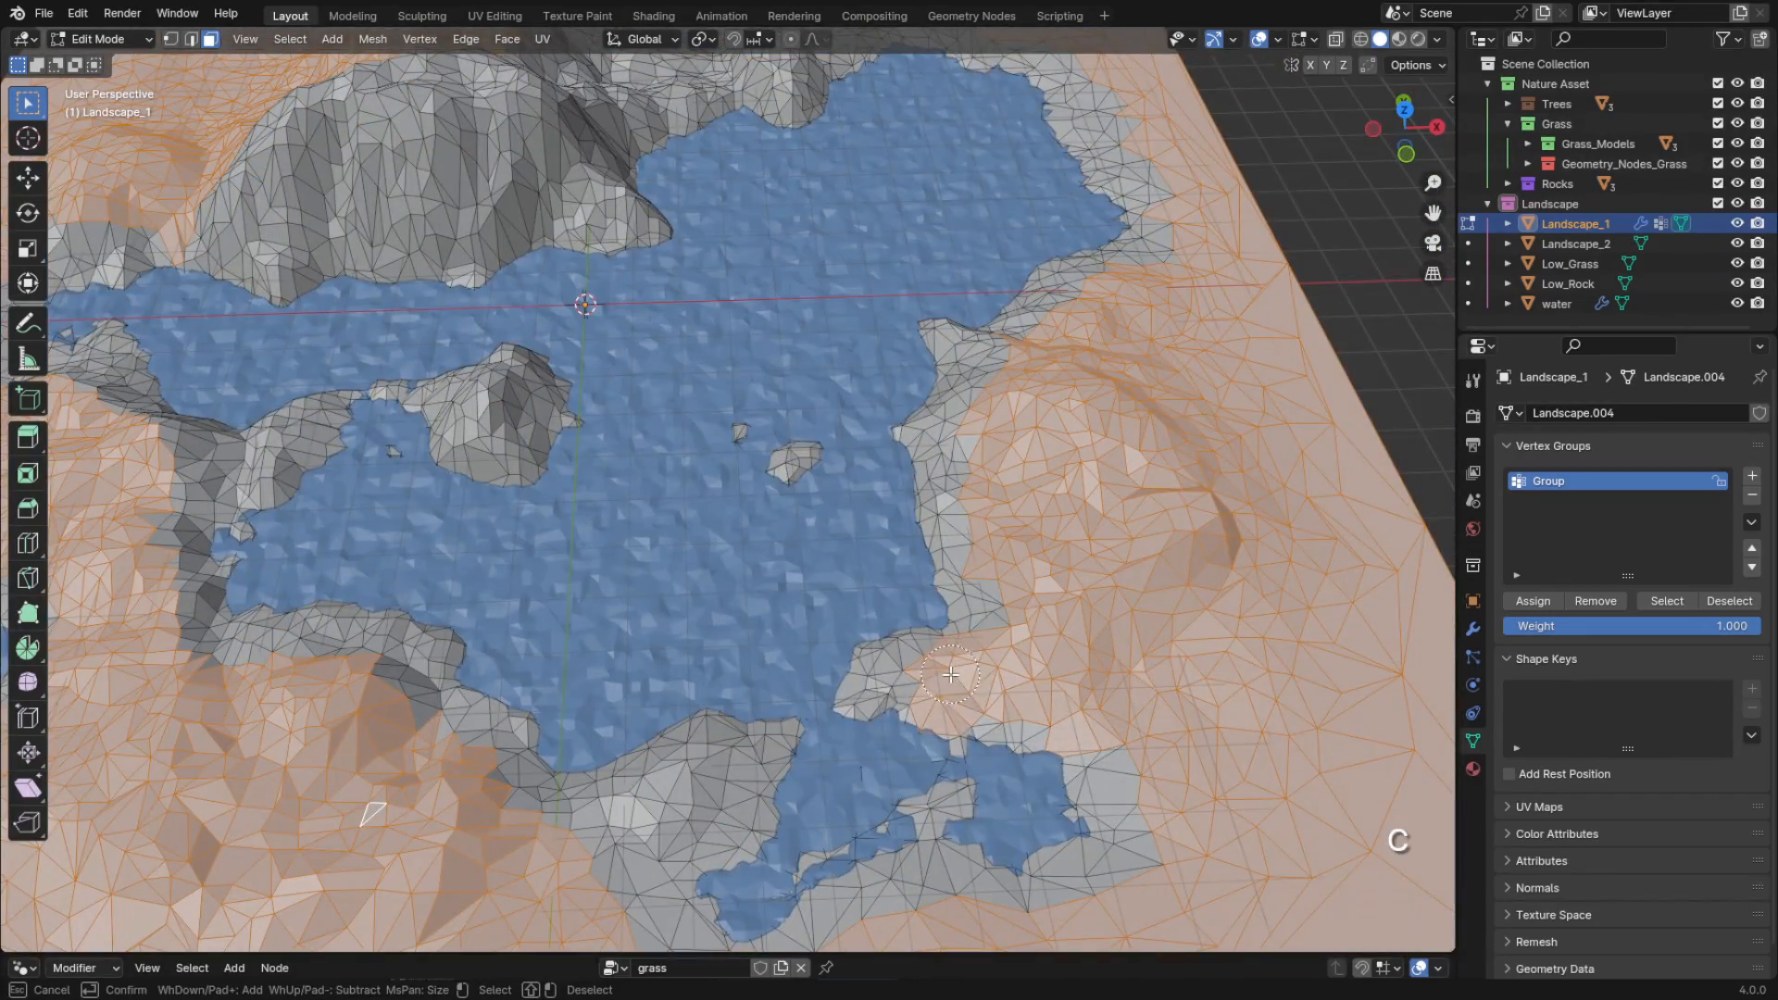
middle_click_drag(892, 685, 862, 799, "shift")
key("c")
right_click(909, 758)
Add the large northern mountain's slopes and the ground beside its lake shore to the face selection
middle_click_drag(906, 741, 901, 804)
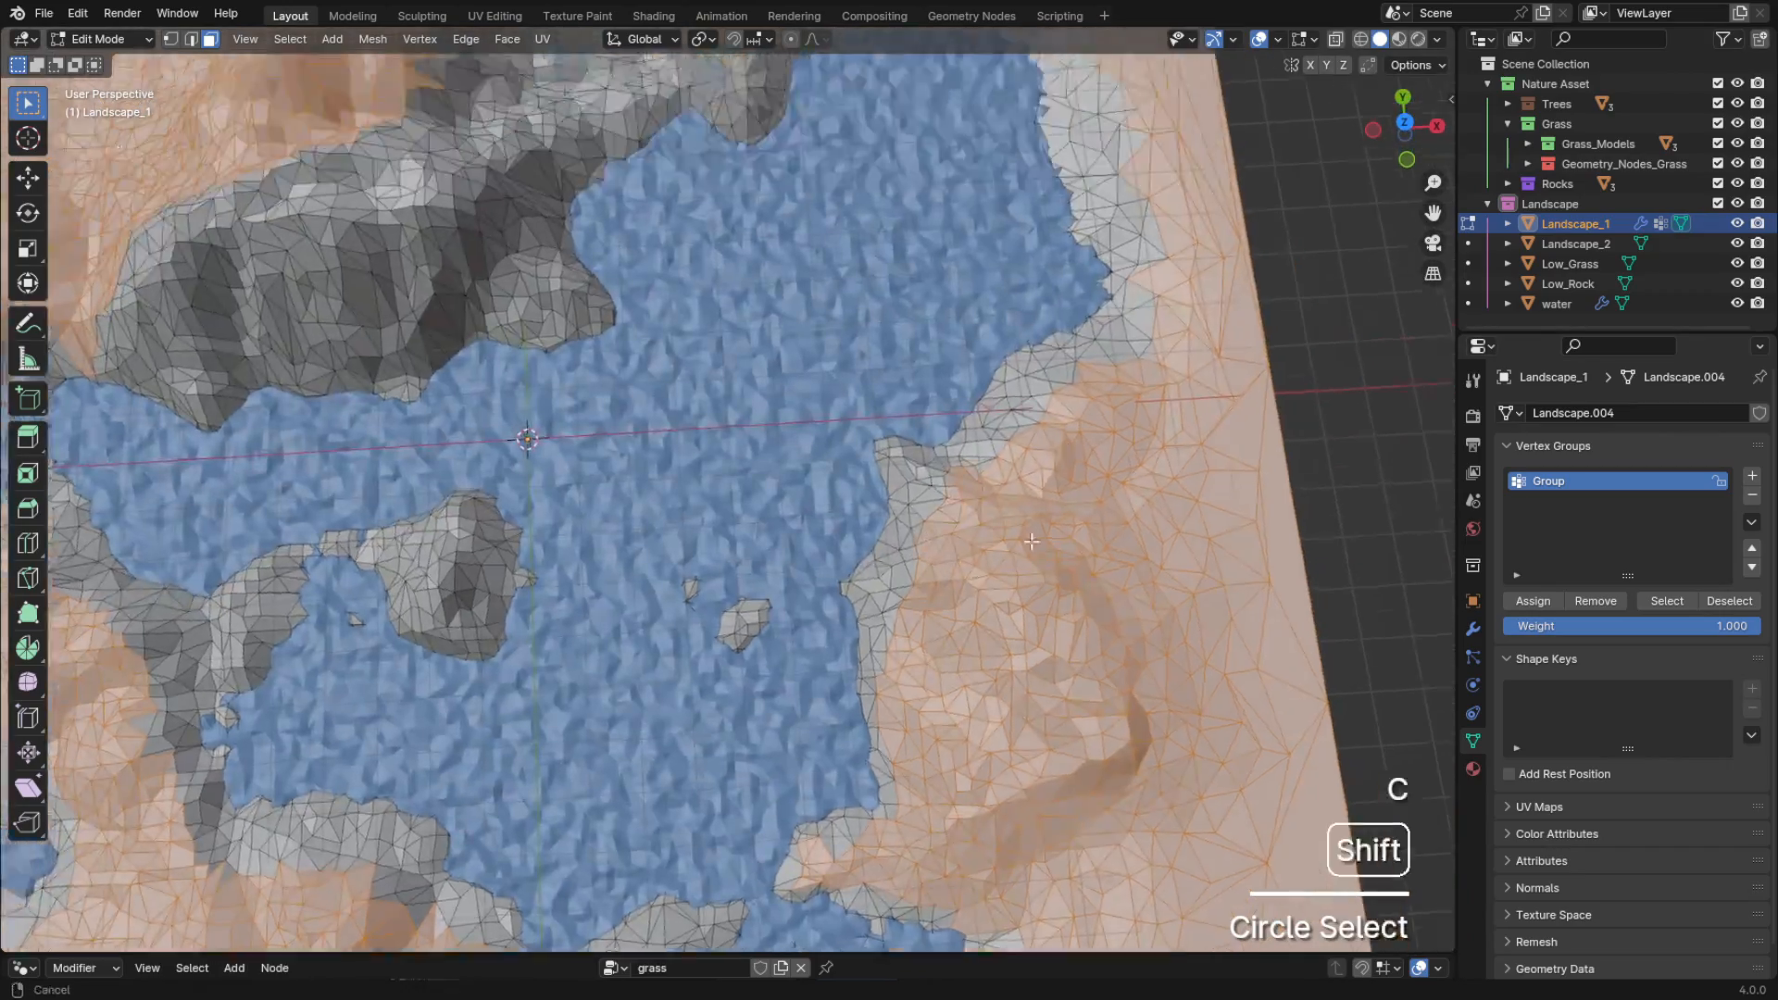
middle_click_drag(861, 305, 834, 741, "shift")
key("c")
mouse_move(774, 345)
left_mouse_down()
mouse_move(680, 467)
mouse_move(418, 310)
mouse_move(394, 556)
left_mouse_up()
mouse_move(398, 556)
middle_mouse_down()
mouse_move(407, 398)
mouse_move(555, 371)
middle_mouse_up()
key("c")
key("c")
mouse_move(445, 602)
middle_mouse_down()
mouse_move(593, 630)
mouse_move(574, 741)
middle_mouse_up()
key("c")
left_click_drag(587, 607, 406, 651)
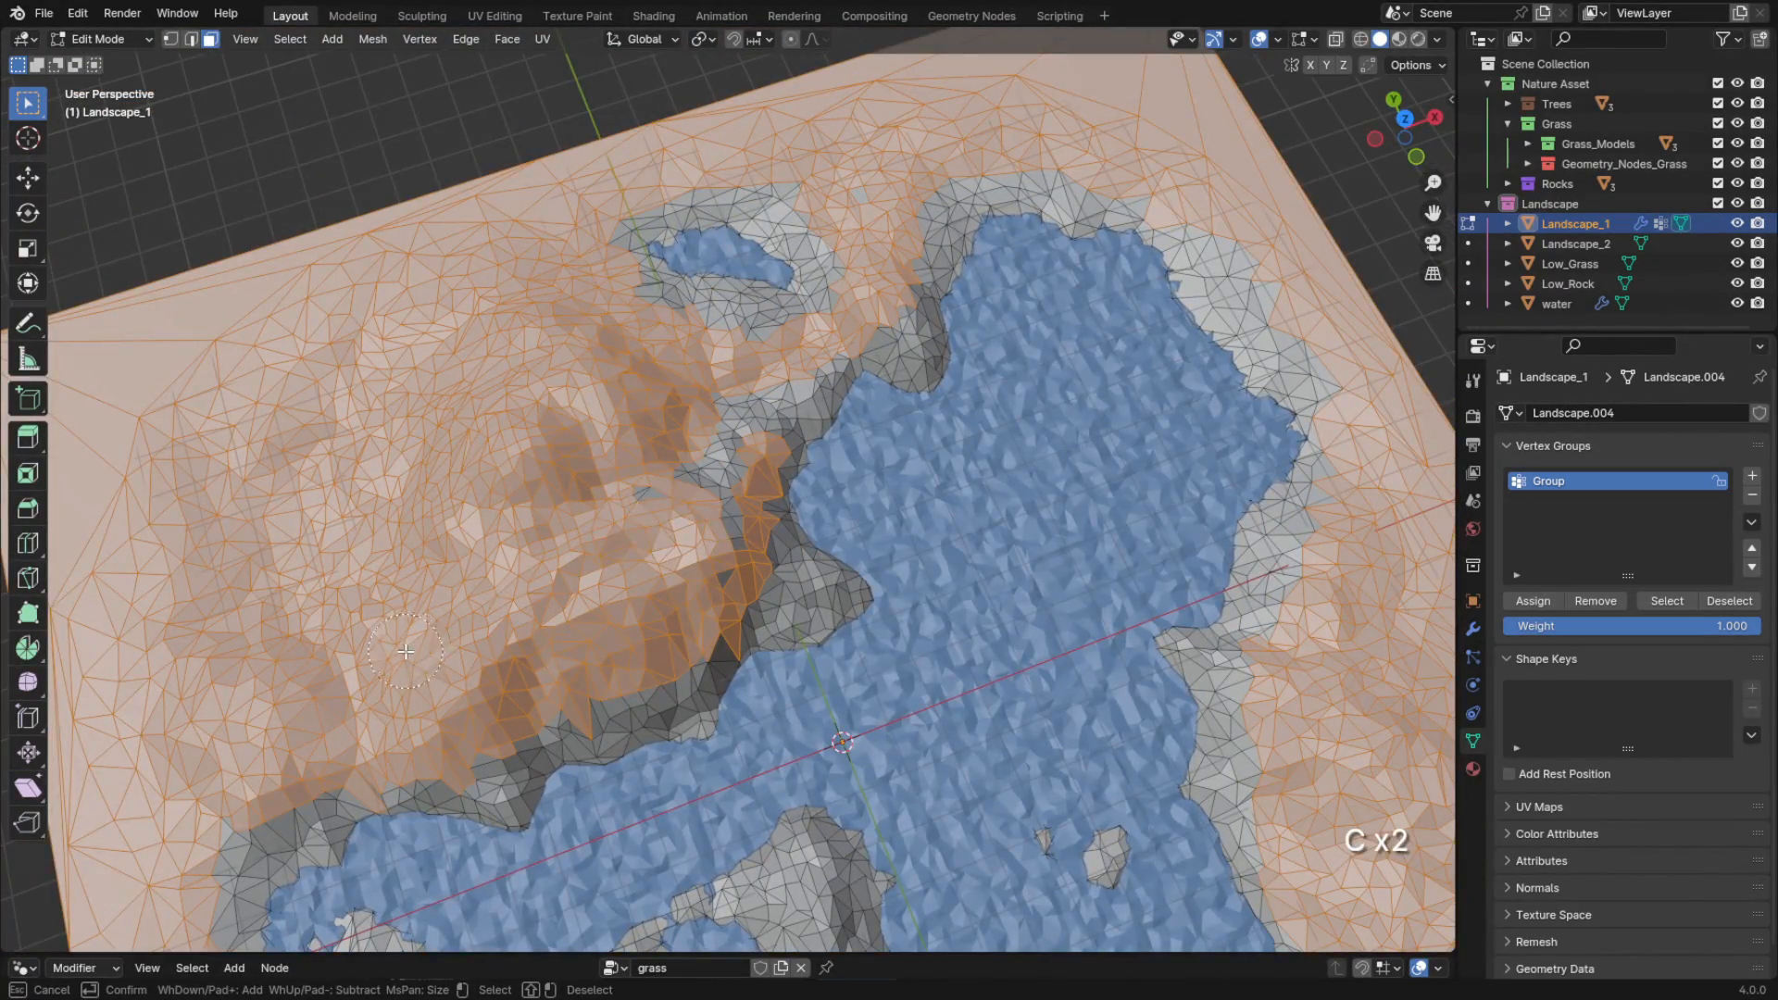
right_click(730, 475)
Switch the viewport to Material Preview and select the brown rock faces around the small lake island's snow cap
scroll(729, 475, "down", 6)
middle_click_drag(649, 630, 401, 580)
left_click(1400, 39)
scroll(873, 532, "up", 8)
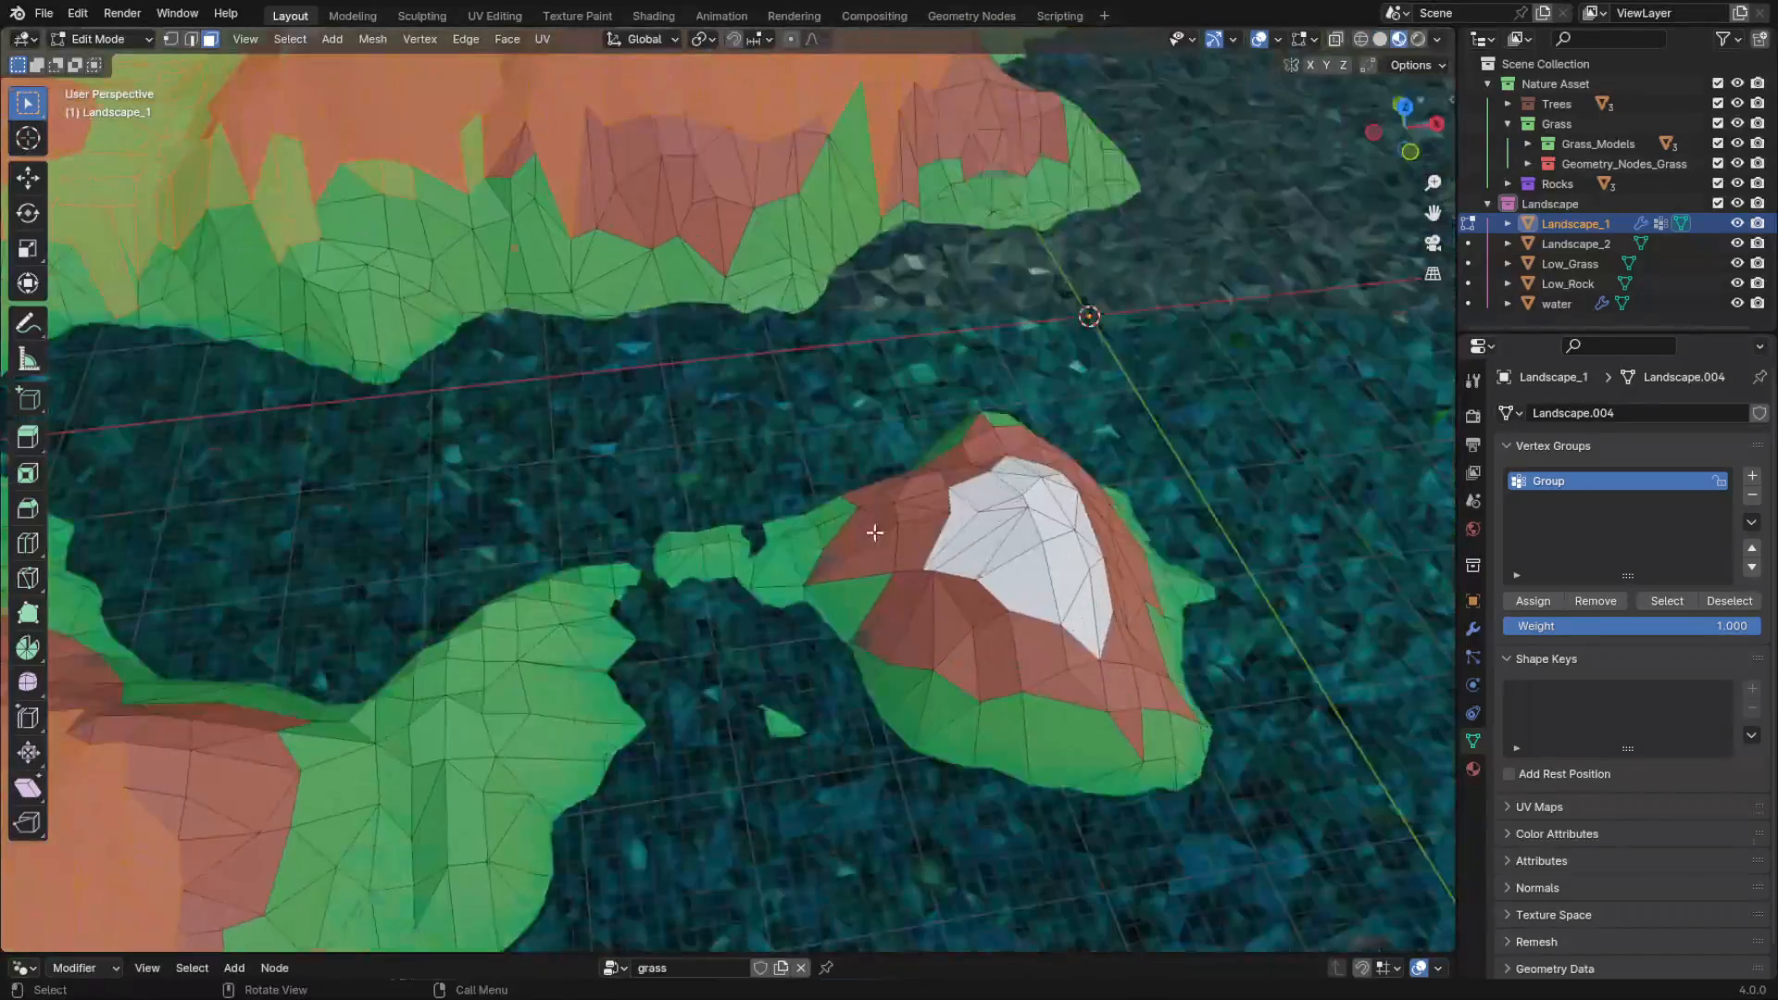
key("c")
left_click_drag(937, 639, 1079, 681)
right_click(908, 708)
key("c")
left_click_drag(875, 630, 871, 547)
middle_click_drag(845, 615, 815, 732)
key("c")
left_click_drag(917, 704, 1028, 694)
middle_click_drag(1065, 685, 796, 583)
key("c")
key("c")
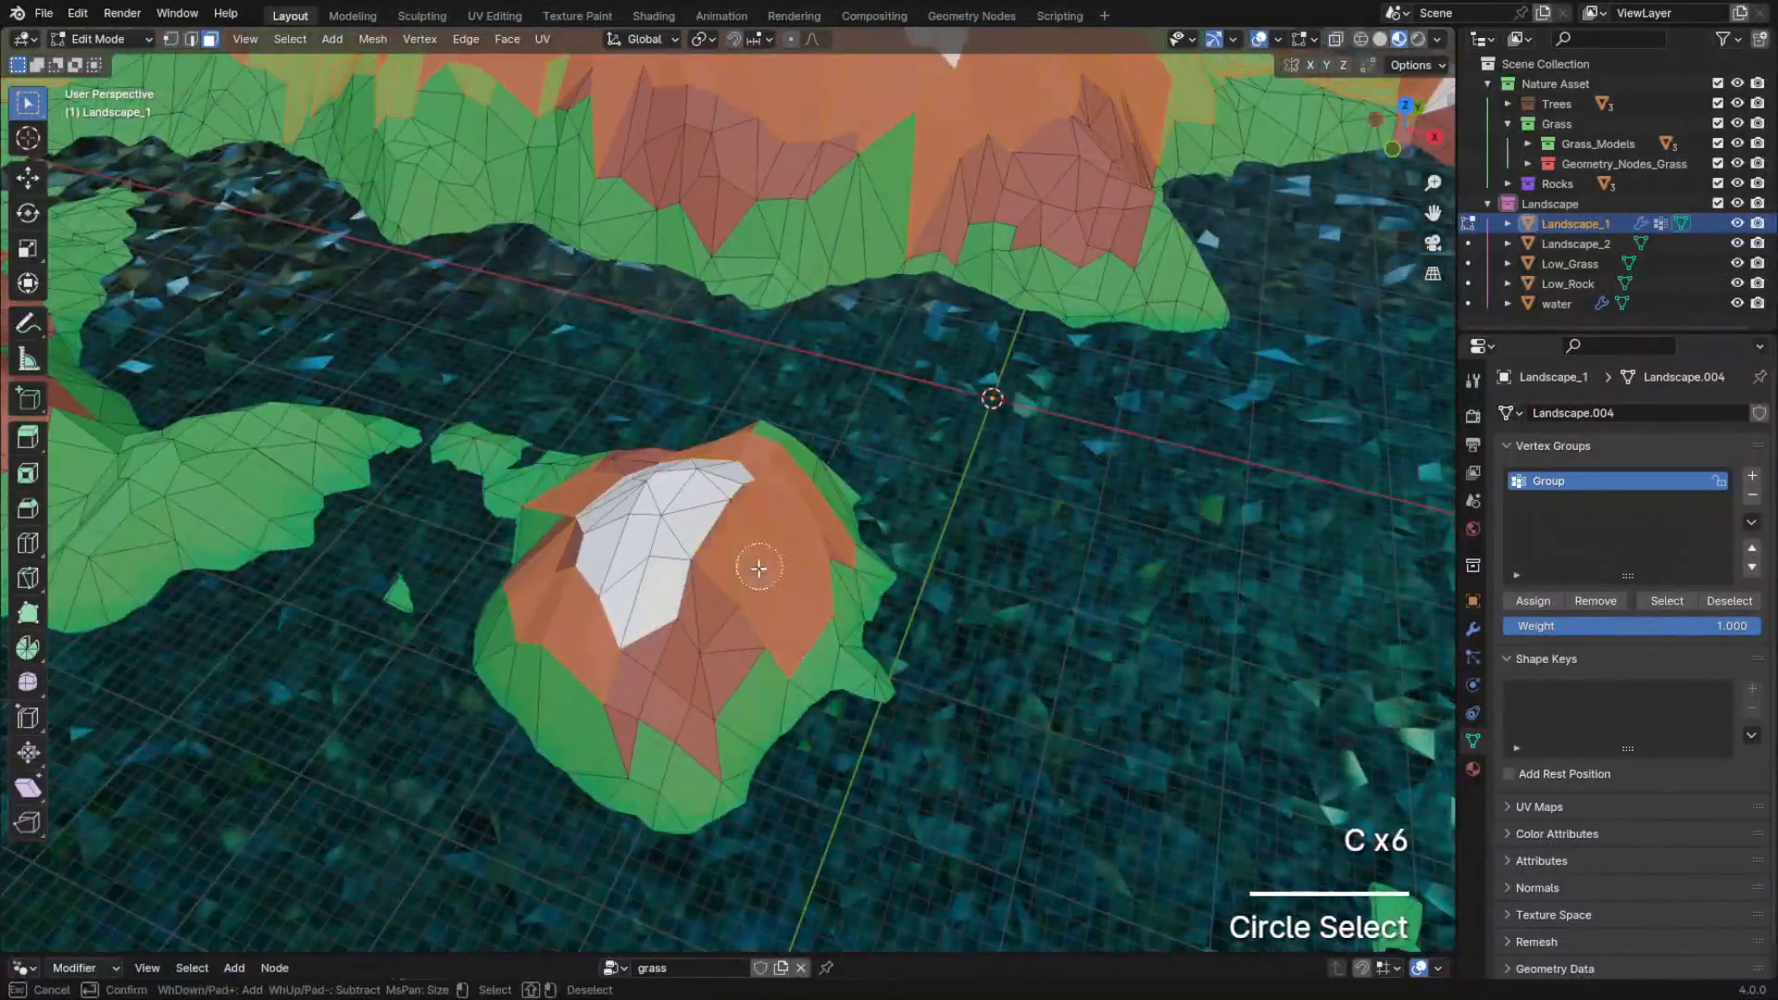
Deselect the white snow faces on the large northern mountain with Circle Select
scroll(833, 408, "down", 4)
scroll(847, 392, "up", 6)
key("c")
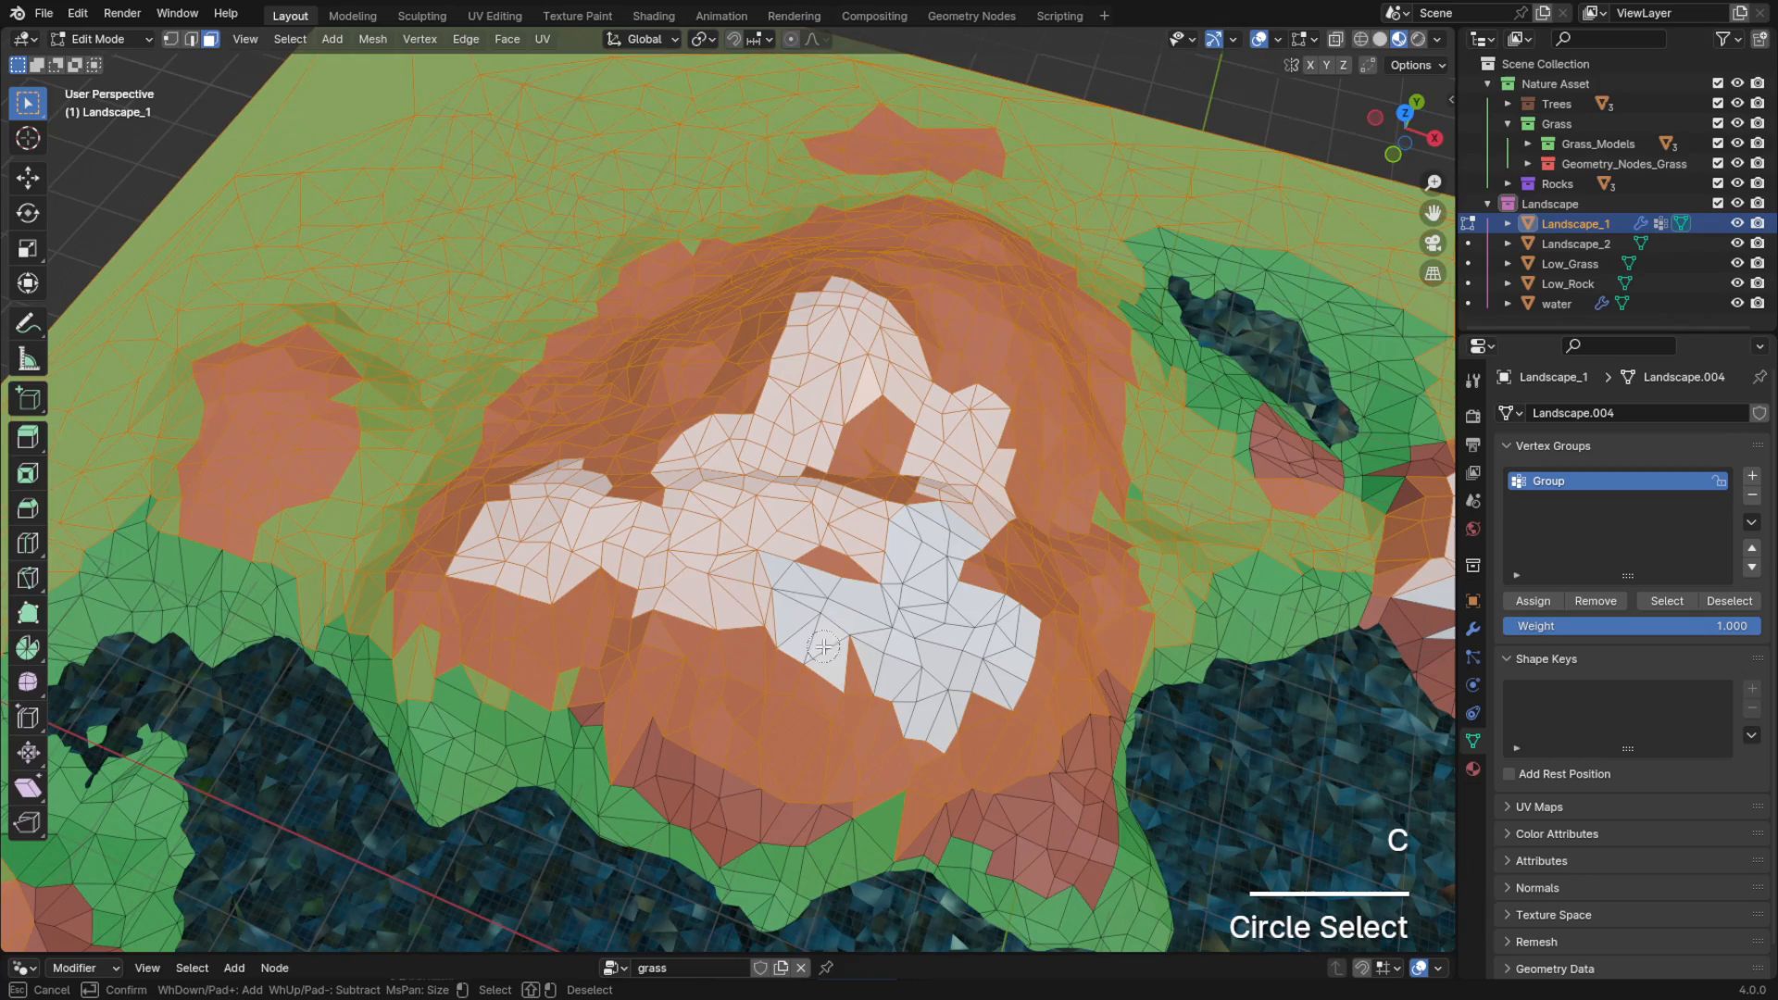
middle_click_drag(823, 647, 731, 613)
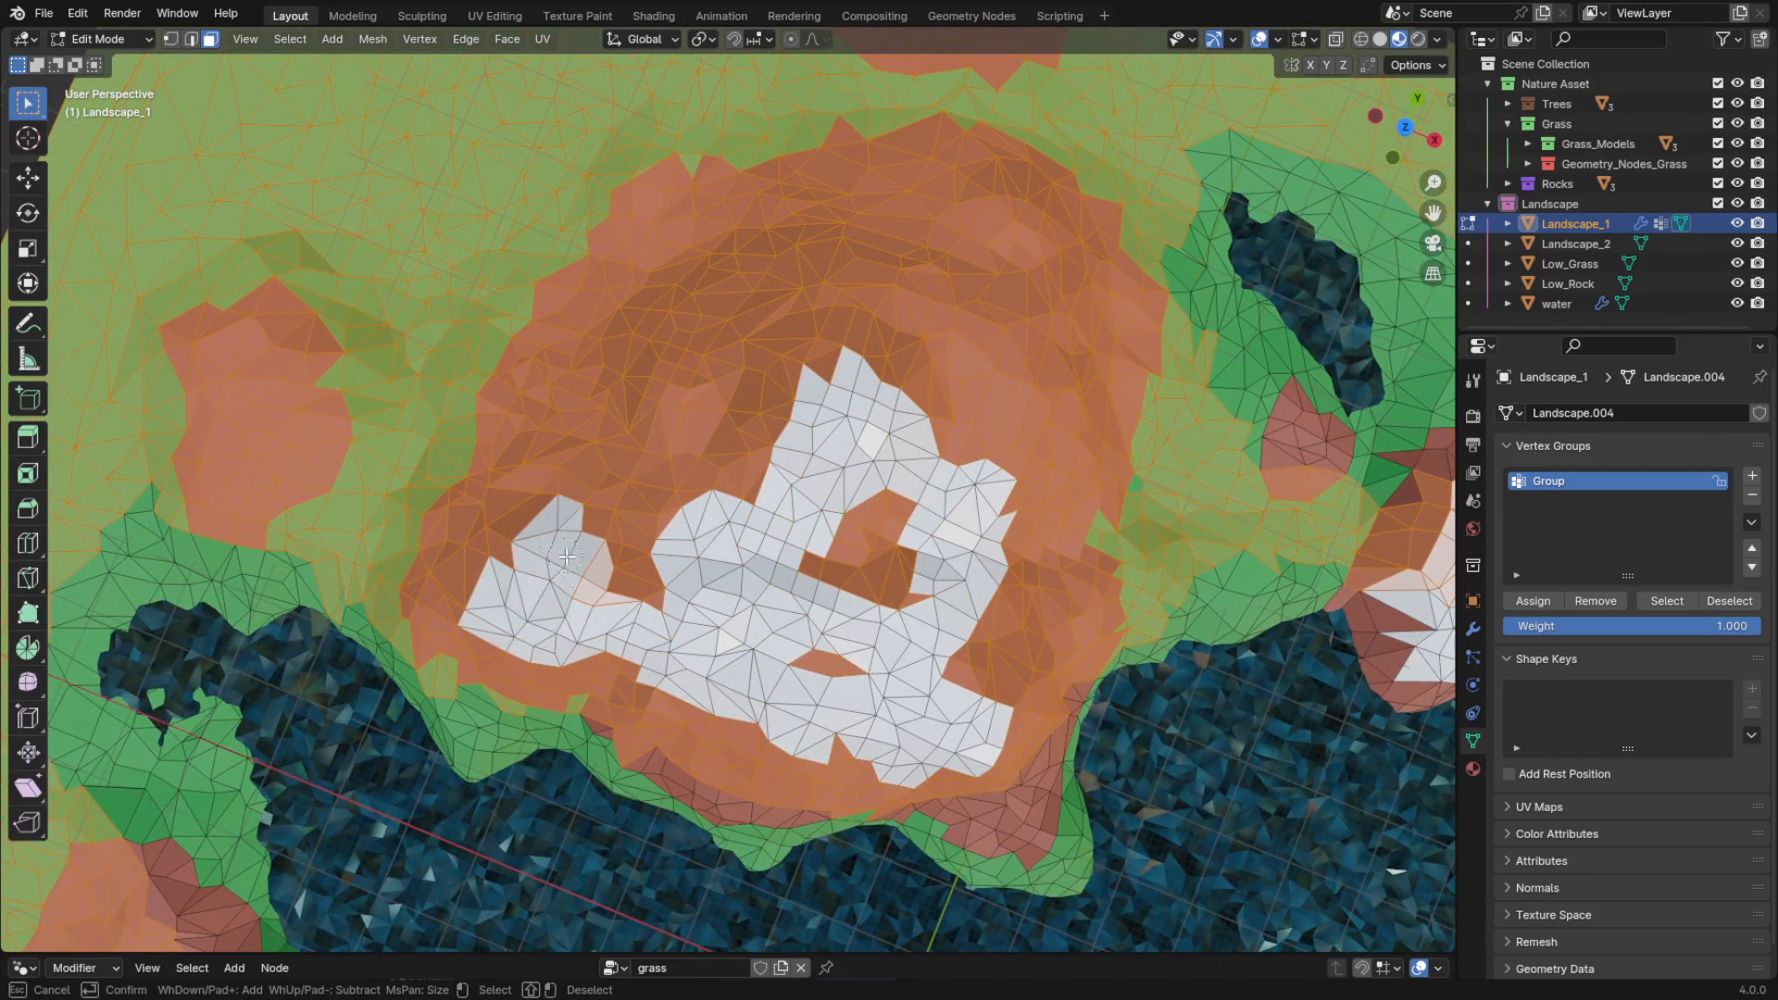
right_click(595, 609)
Deselect the white snow faces on the two small hills south of the lake
scroll(596, 609, "down", 8)
middle_click_drag(595, 609, 649, 519)
middle_click_drag(775, 895, 926, 590, "shift")
scroll(926, 590, "up", 7)
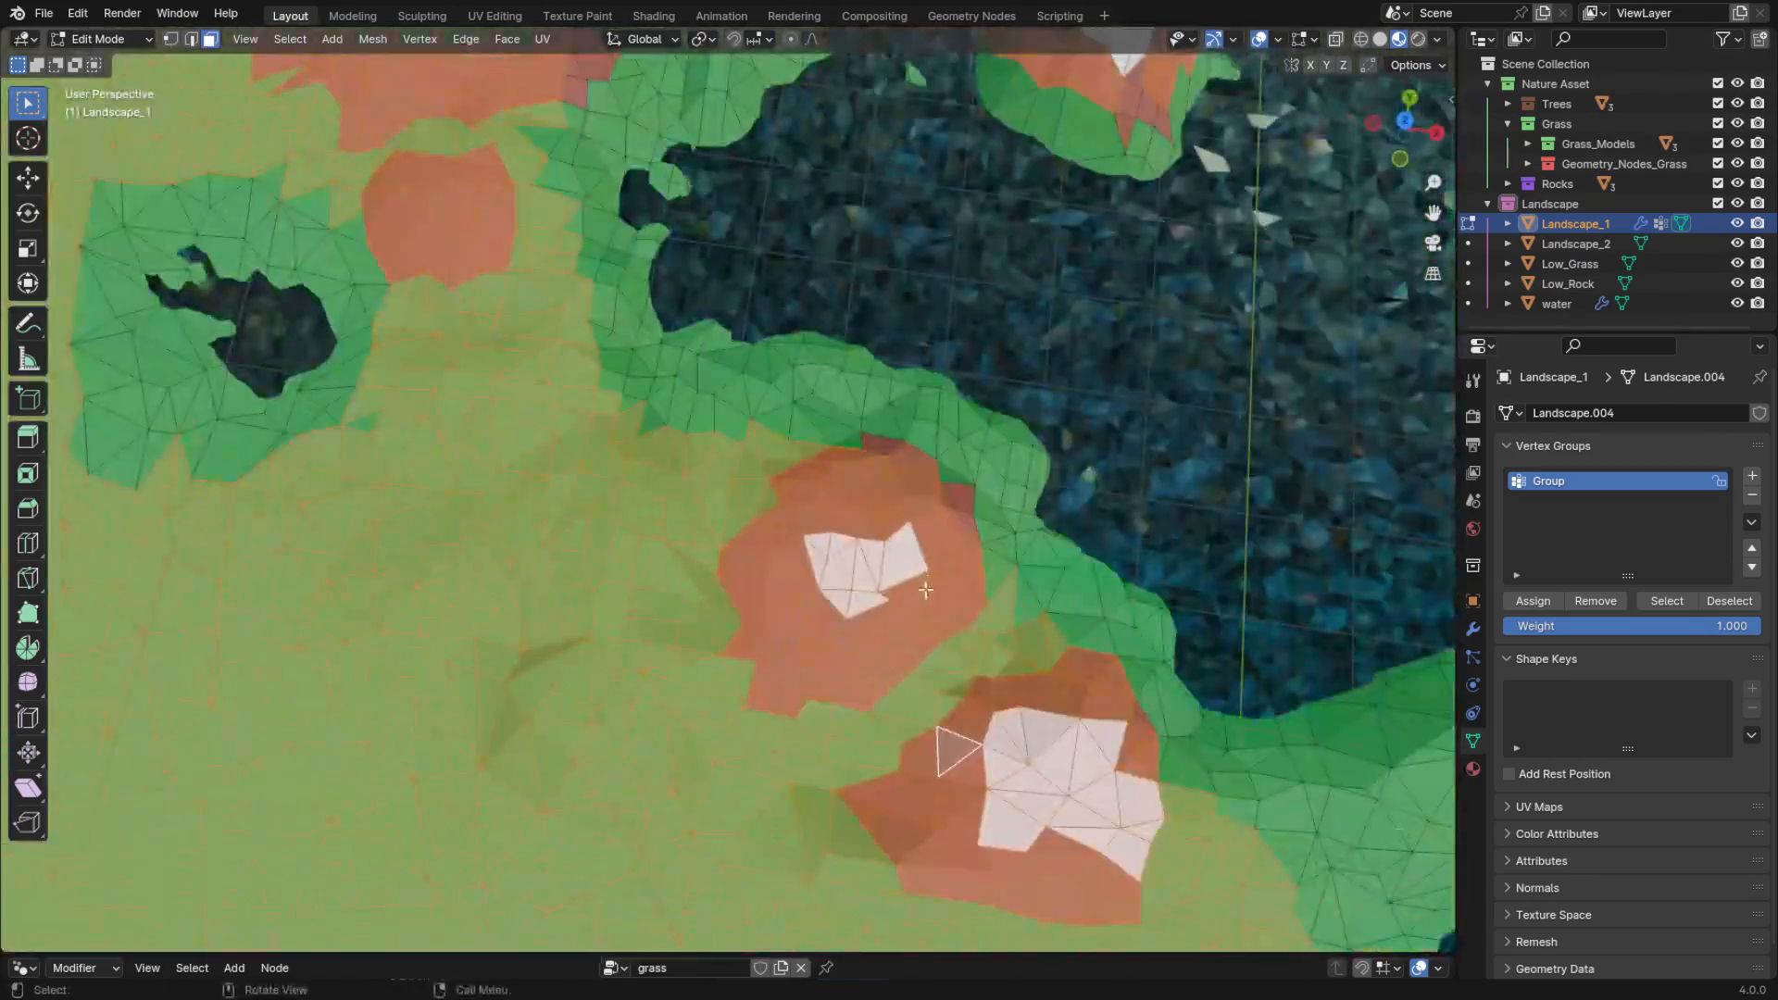
right_click(1106, 749)
Deselect the white snow faces on the large hill east of the lake
scroll(1106, 750, "down", 8)
middle_click_drag(1278, 662, 948, 696, "shift")
scroll(949, 696, "up", 6)
key("c")
middle_click_drag(913, 583, 991, 445)
right_click(1011, 441)
Deselect the snow faces on the small hill beside the northern pond and assign the selection to the vertex group
scroll(1011, 441, "down", 8)
middle_click_drag(704, 611, 897, 790, "shift")
scroll(897, 790, "up", 8)
key("c")
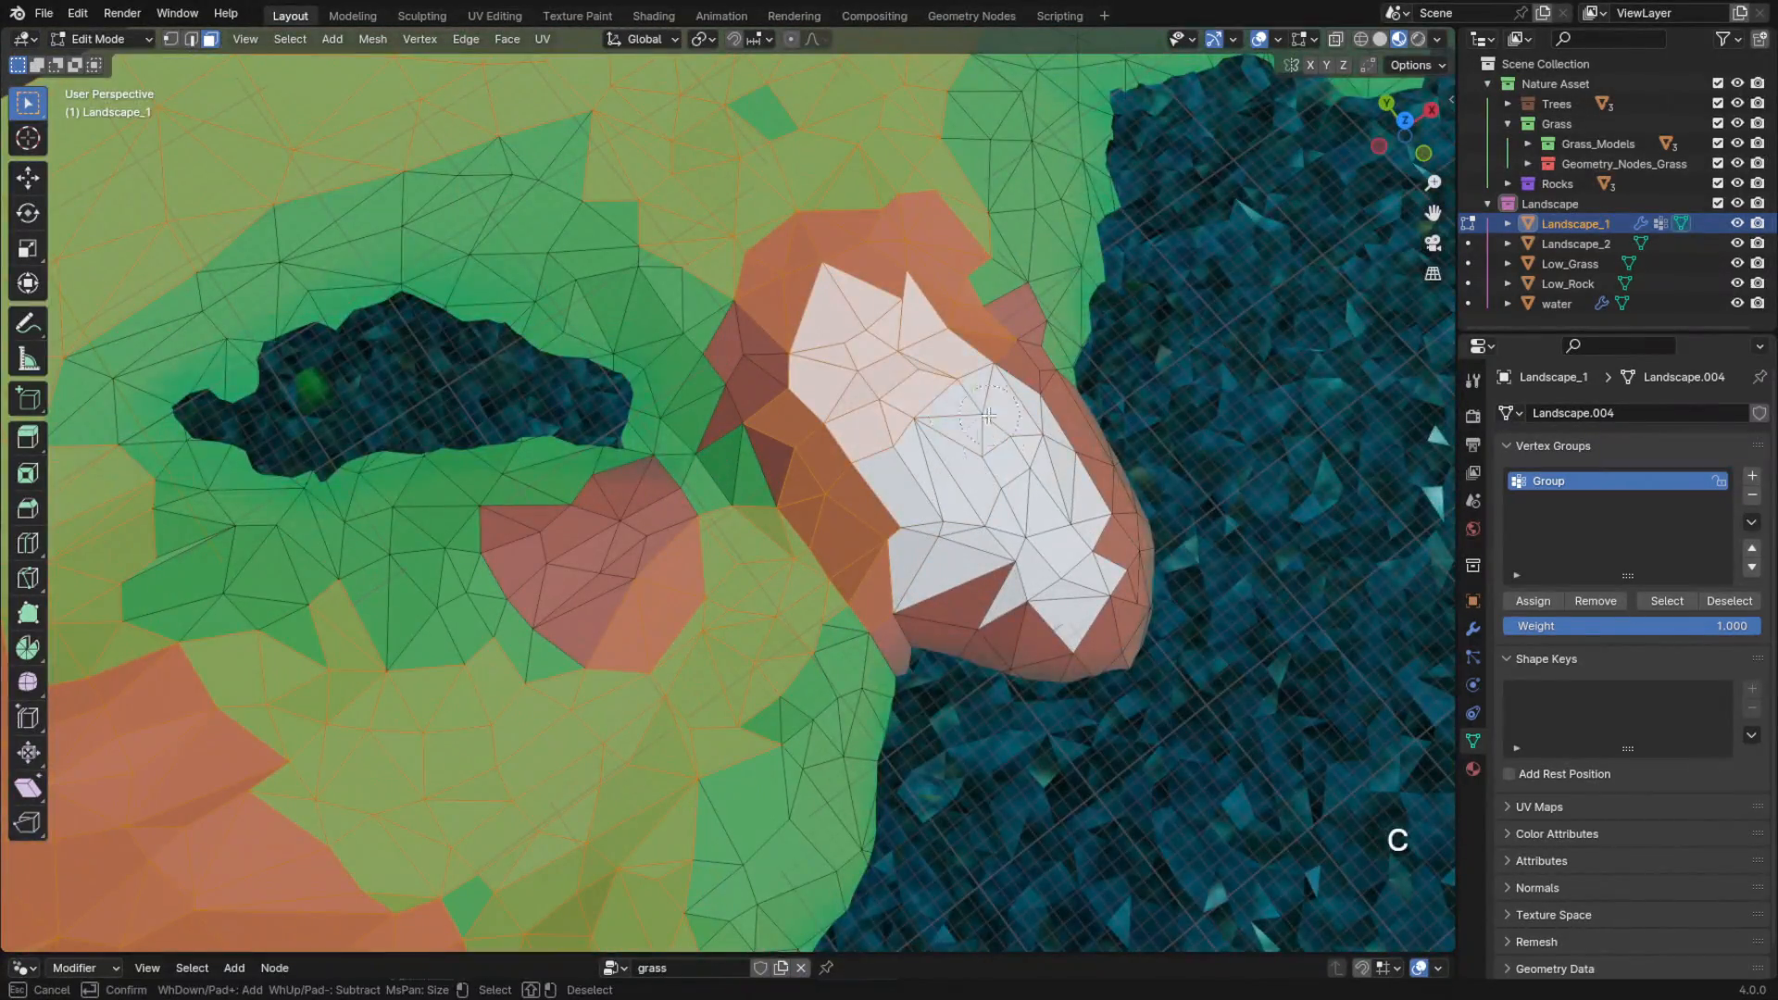
right_click(969, 501)
scroll(970, 501, "down", 9)
left_click(1530, 600)
Extend the face selection closer to the lake's northern and northeastern shoreline with Circle Select
middle_click_drag(741, 444, 769, 630)
scroll(741, 482, "up", 5)
key("c")
key("c")
middle_click_drag(1065, 463, 912, 454, "shift")
key("c")
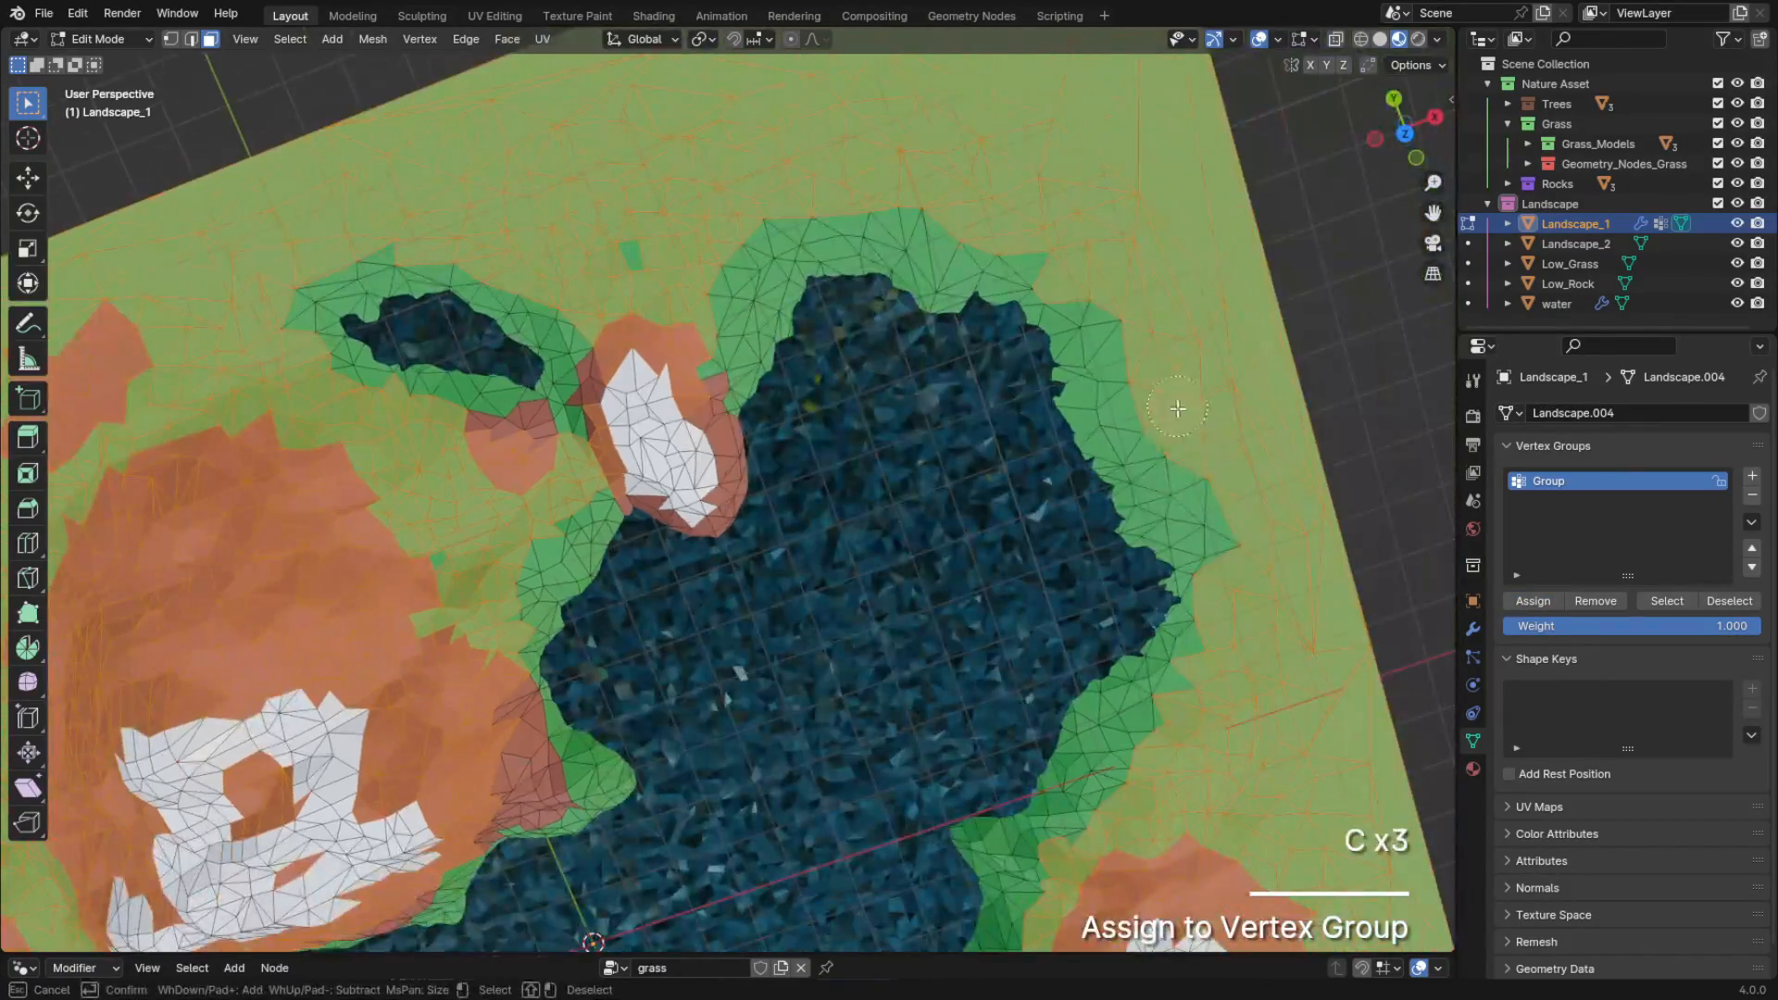
key("c")
key("c")
key("c")
mouse_move(937, 231)
left_mouse_down()
mouse_move(837, 198)
mouse_move(741, 264)
left_mouse_up()
Extend the face selection along the eastern shore and assign it to the vertex group
middle_click_drag(1102, 806, 1093, 327, "shift")
key("c")
left_click_drag(1085, 319, 1156, 190)
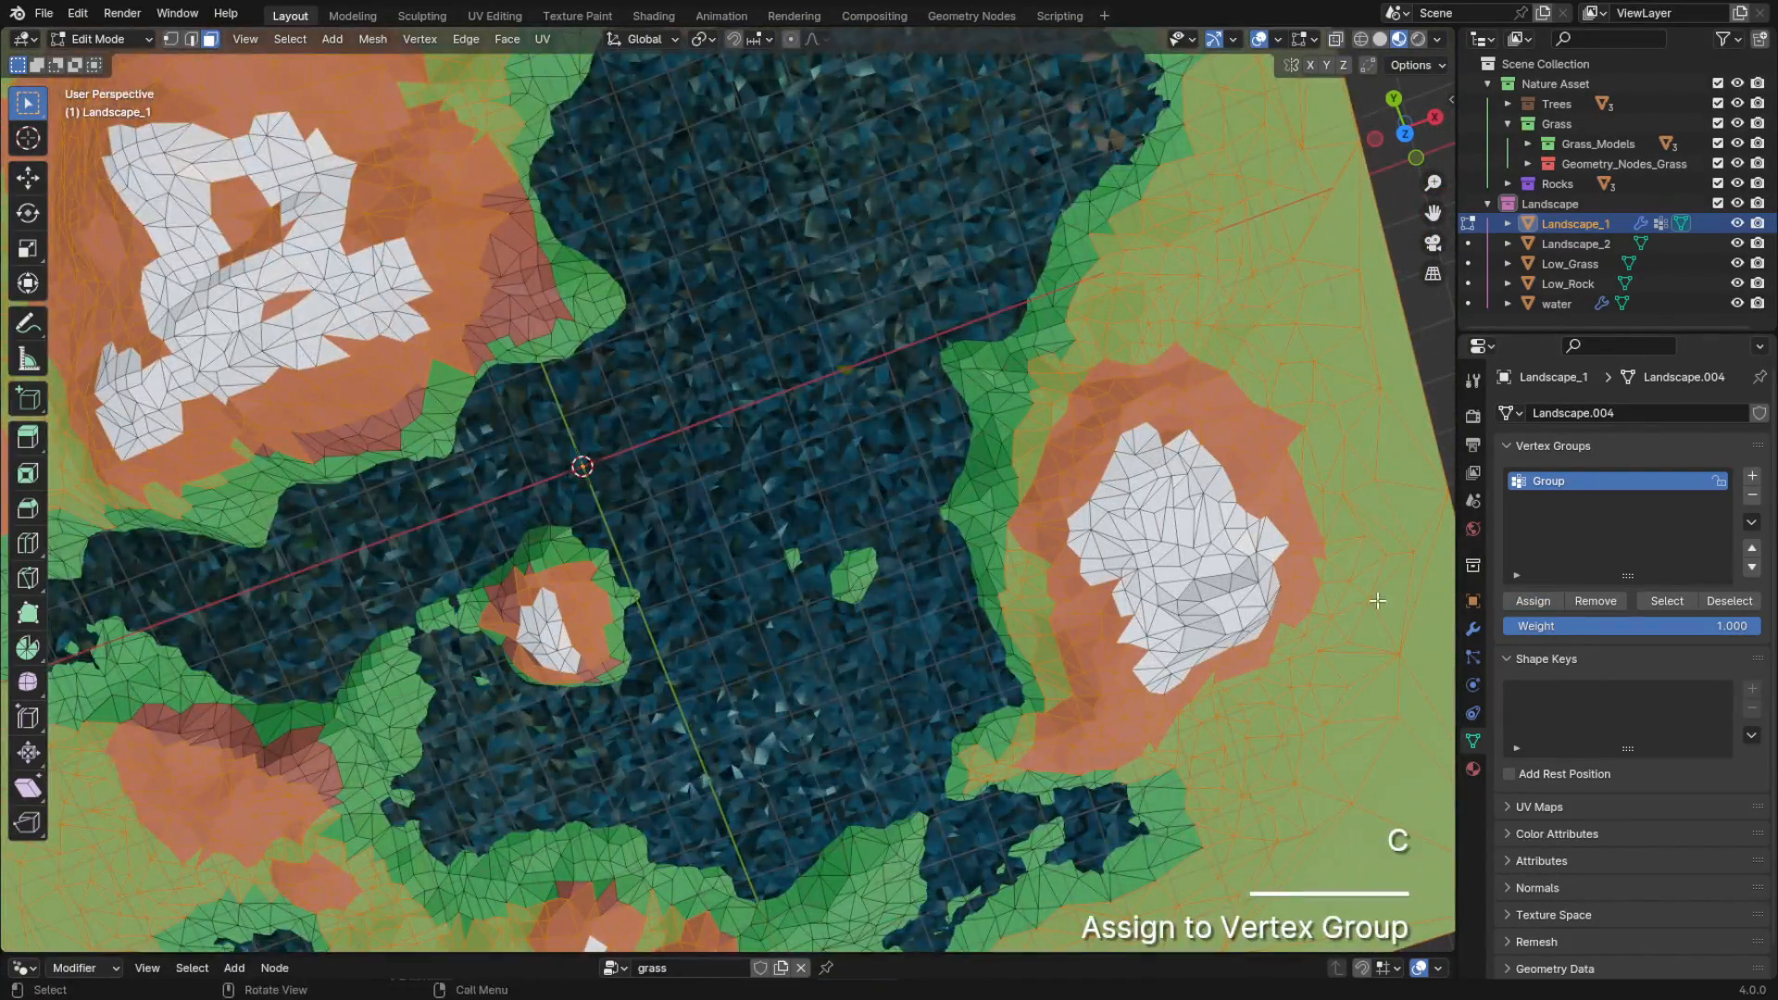
middle_click_drag(1223, 851, 1190, 607, "shift")
key("c")
left_click(1532, 601)
Refine the selection around the southern shore and ponds, assign it to the vertex group, and leave Edit Mode
middle_click_drag(821, 625, 974, 485, "shift")
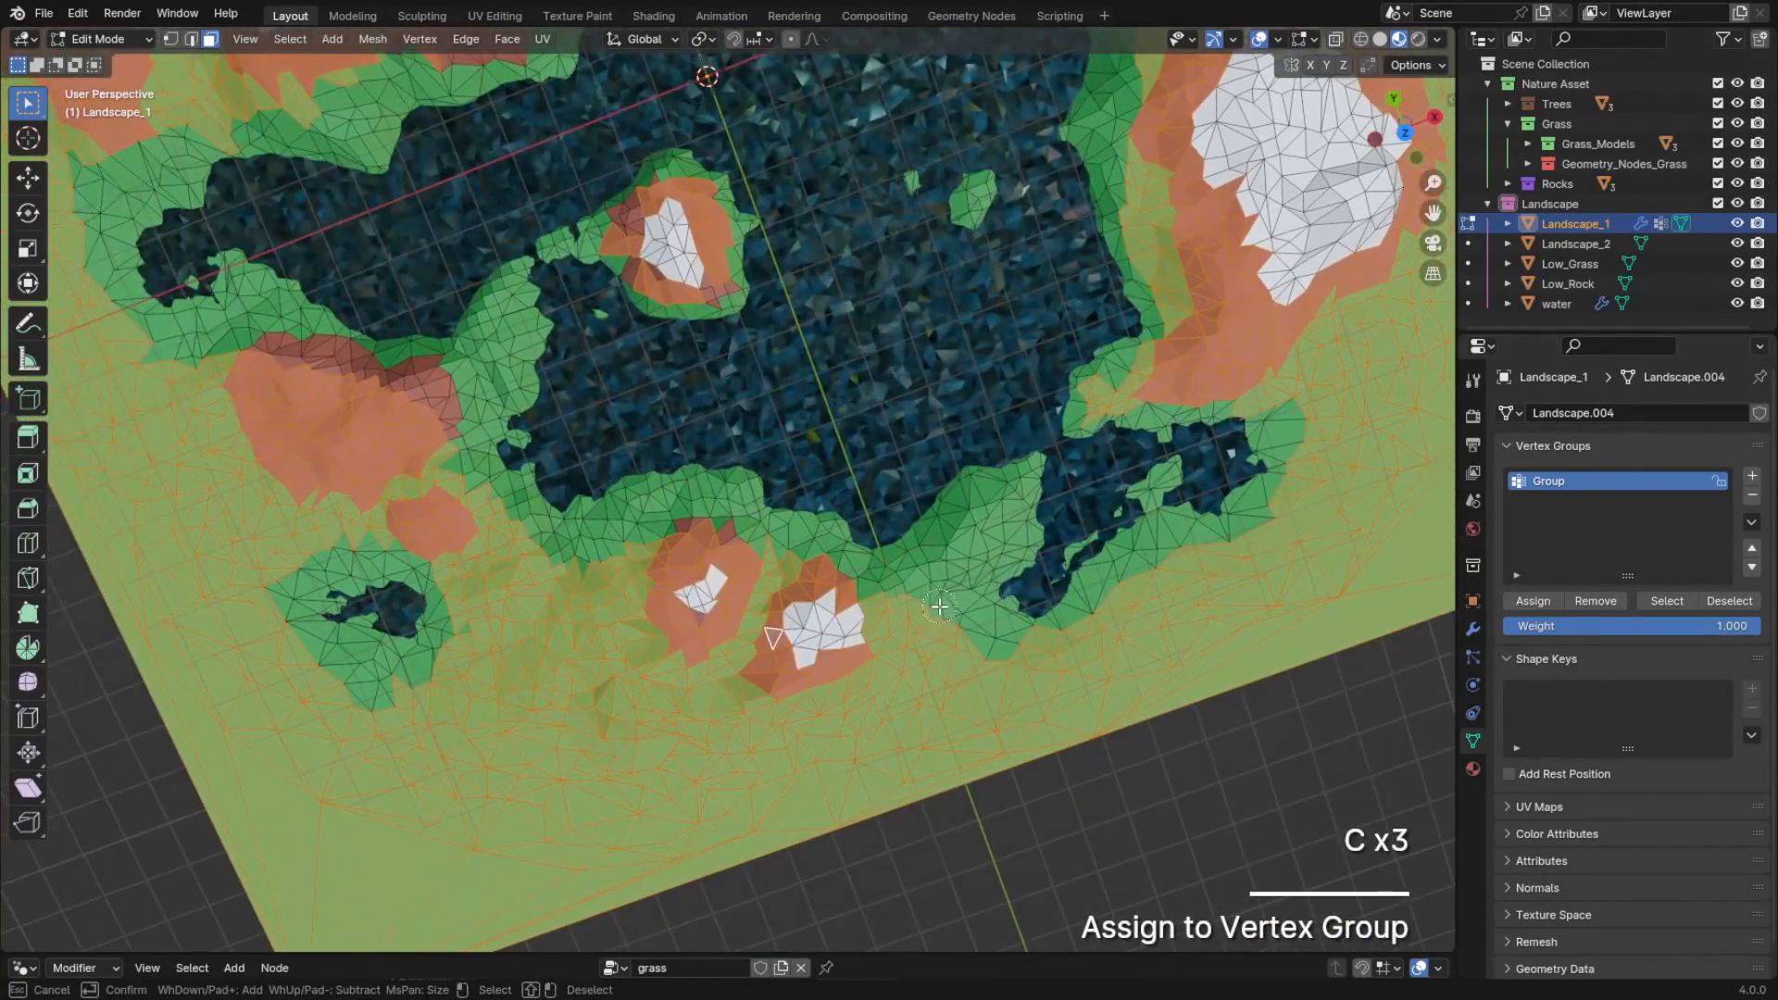
right_click(1003, 655)
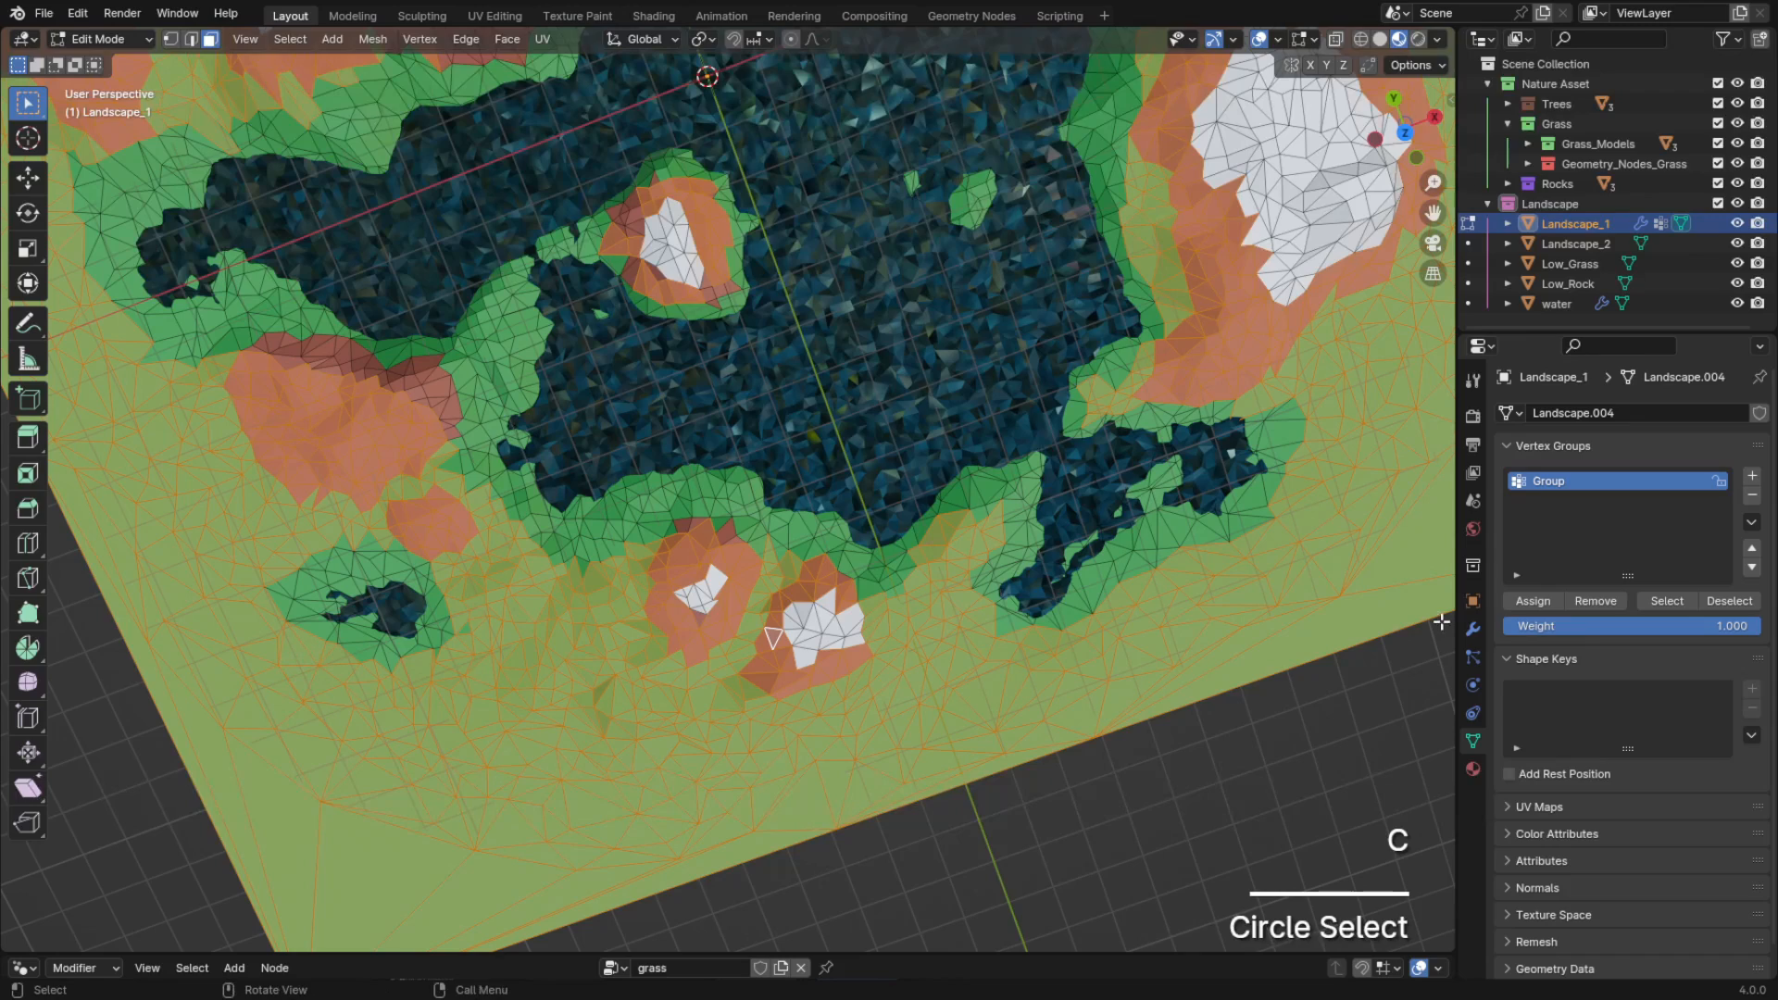
left_click(1519, 603)
scroll(1190, 546, "down", 5)
middle_click_drag(1190, 547, 1128, 415)
key("Tab")
scroll(1128, 415, "up", 3)
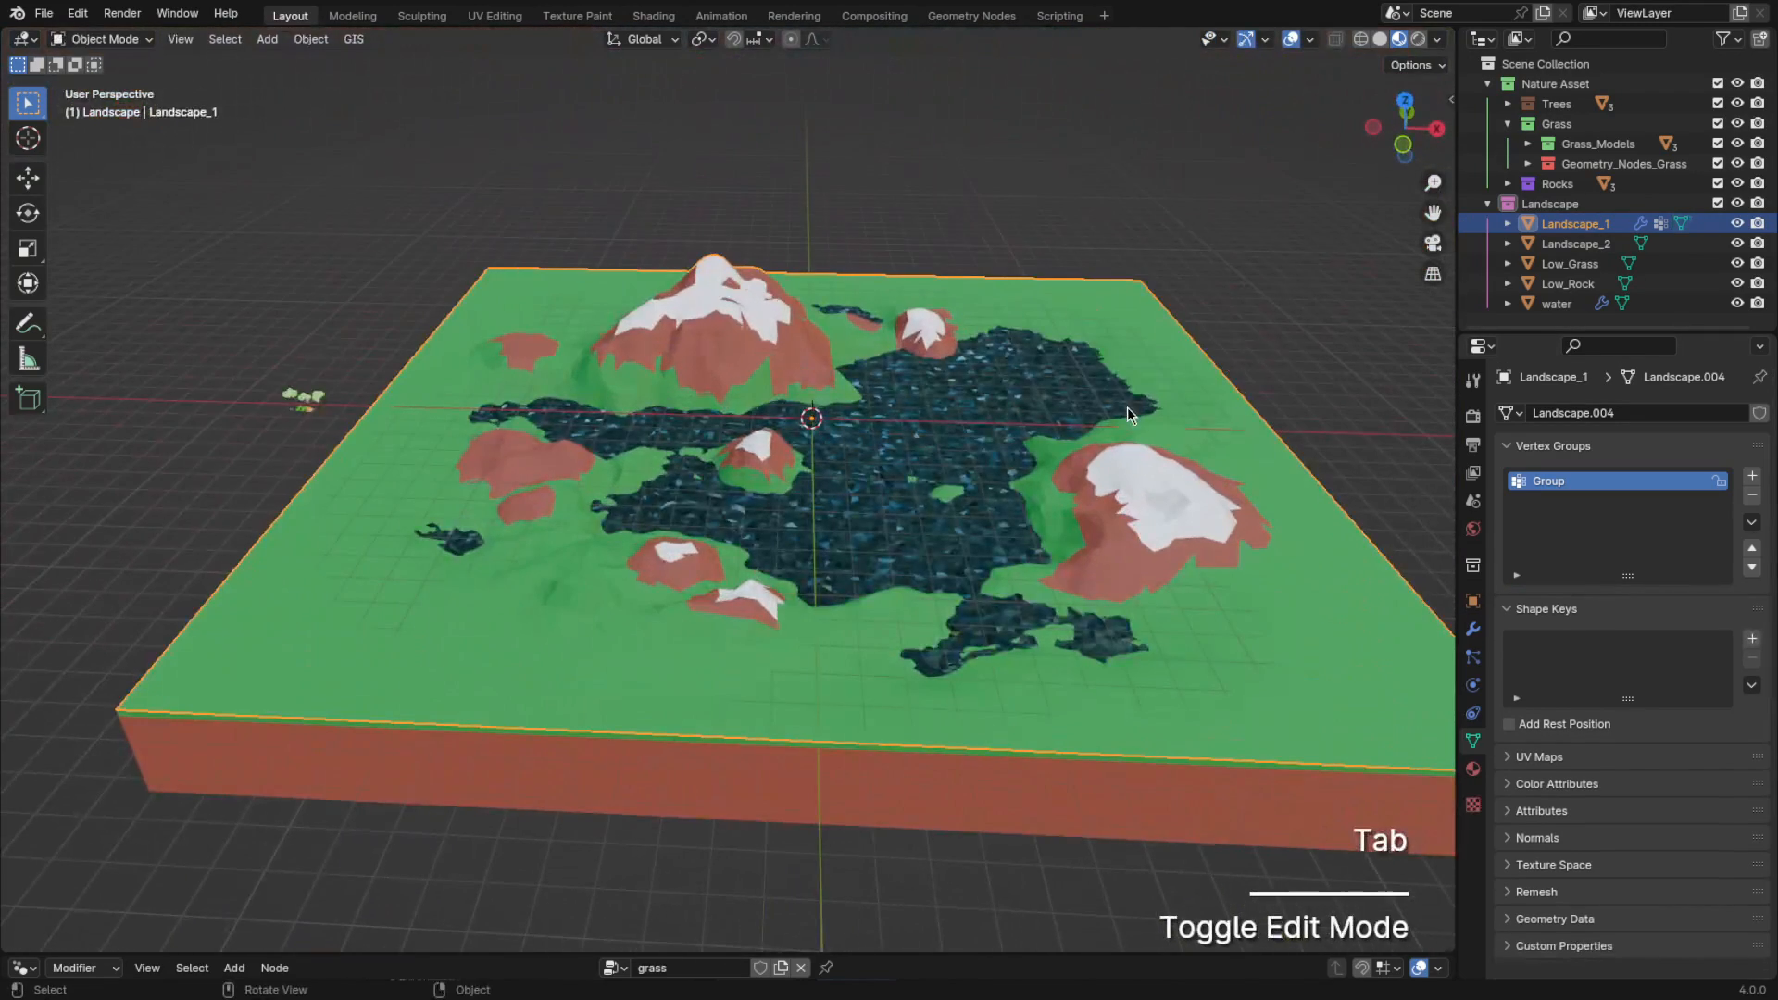
Show the modifier settings, enlarge the node editor, and expose the Selection input of Distribute Points on Faces through Group Input
left_click(1061, 157)
middle_click_drag(1061, 158, 1093, 186)
left_click(1474, 630)
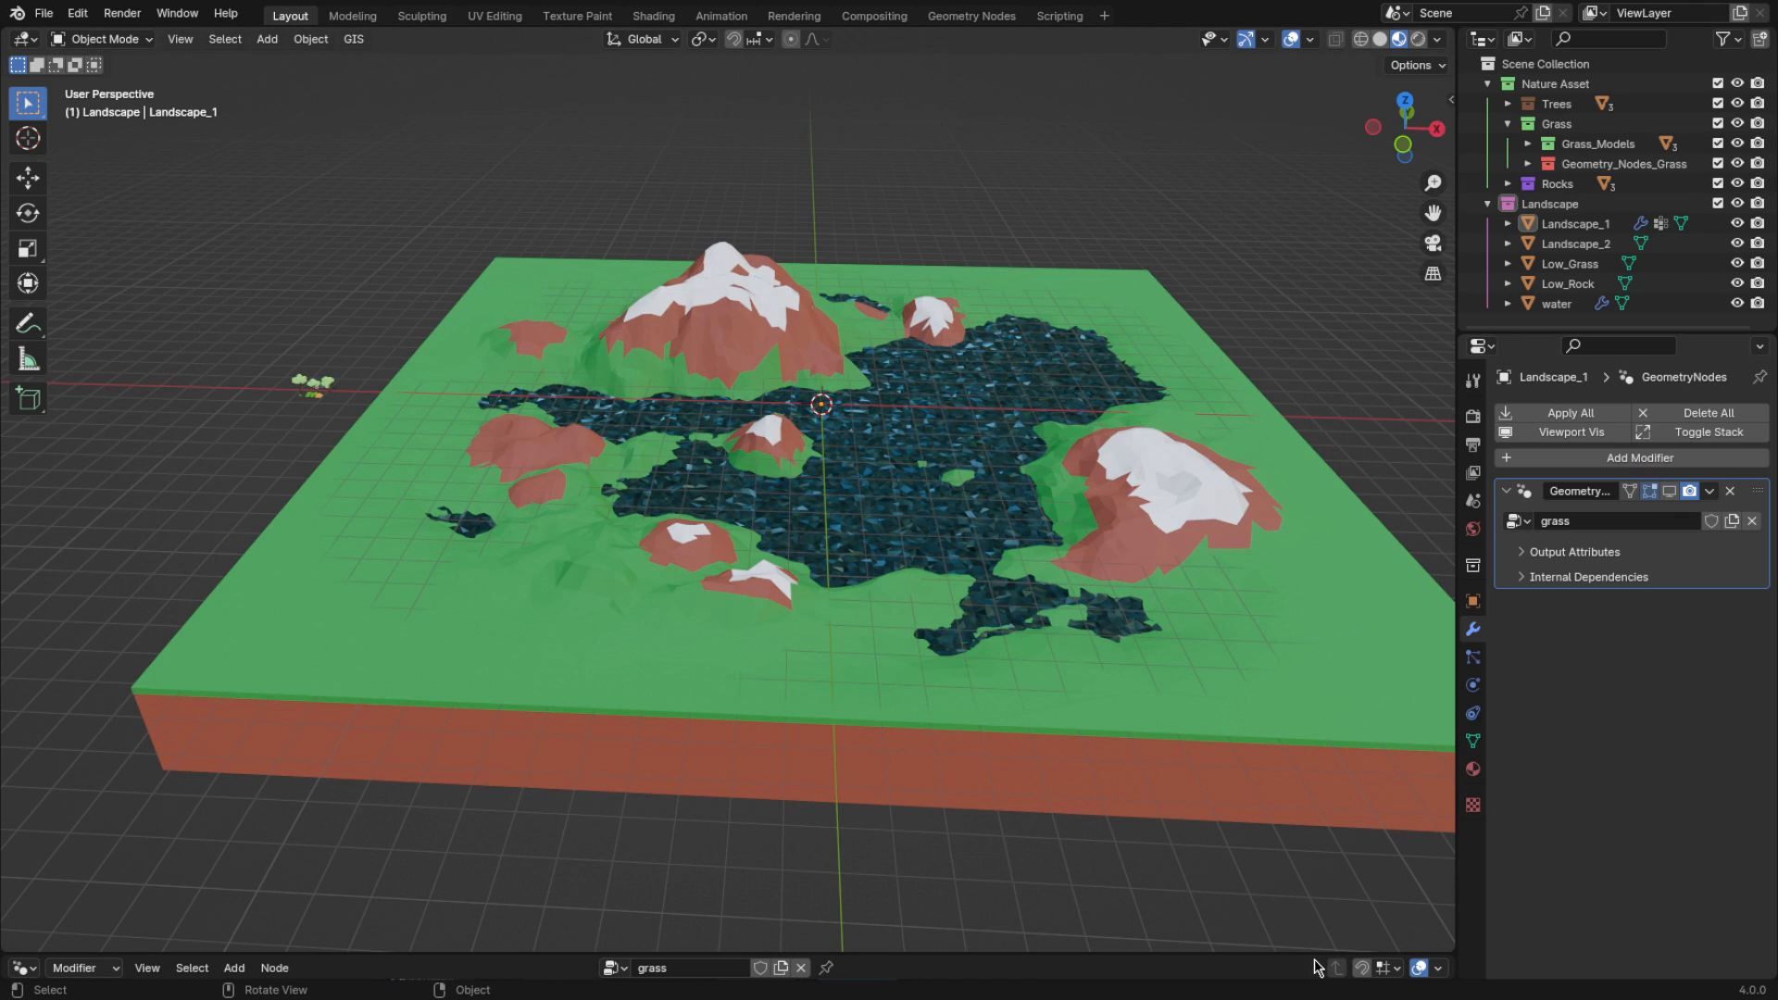
left_click_drag(1310, 954, 1310, 484)
left_click(1121, 792)
scroll(1007, 773, "up", 5)
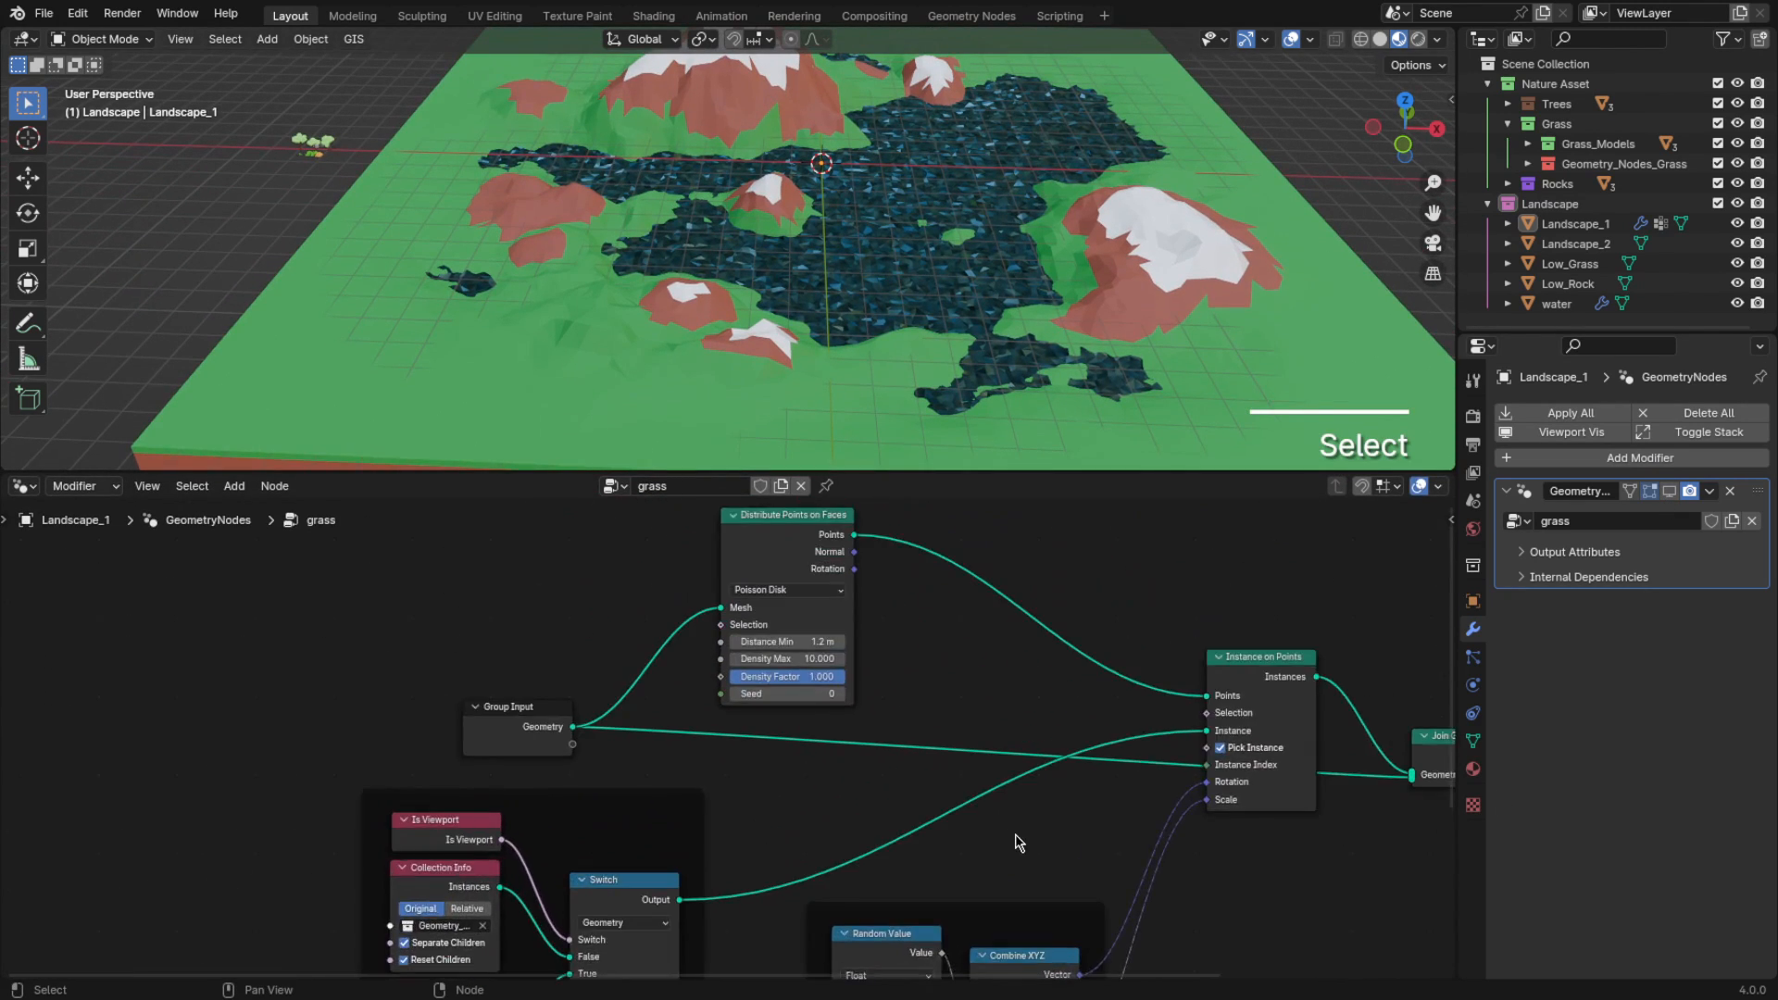
left_click_drag(718, 570, 677, 616)
left_click_drag(504, 748, 501, 746)
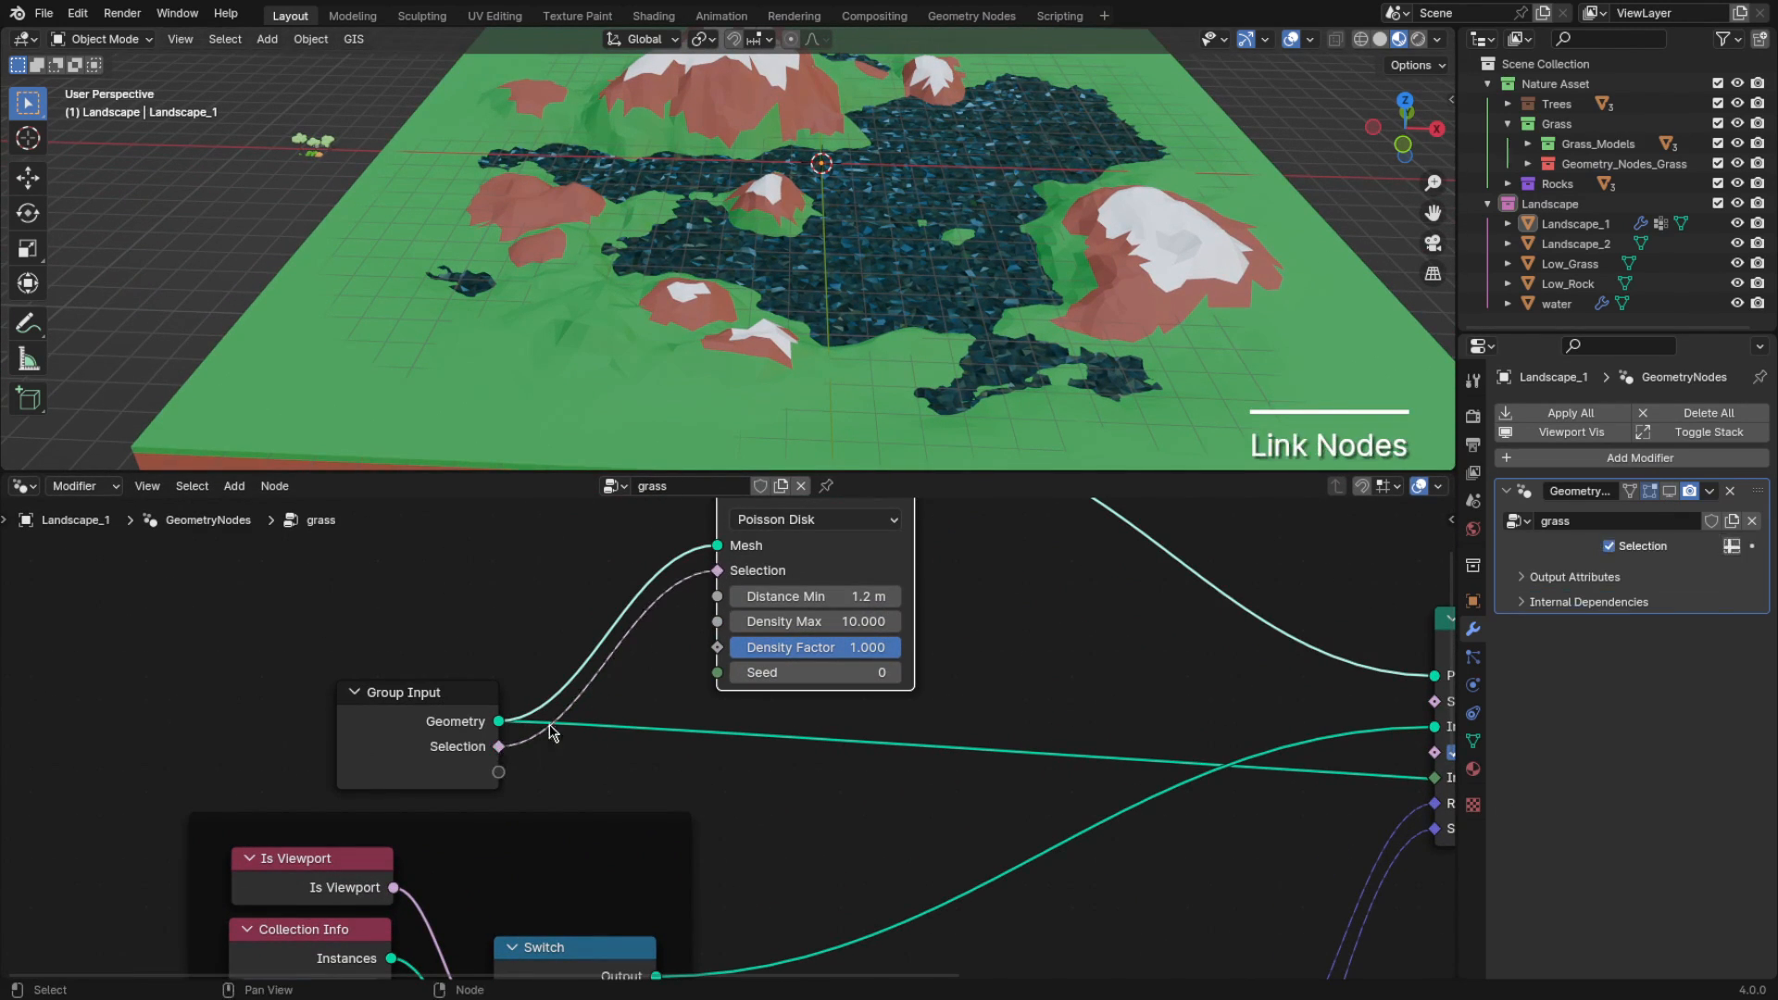
Switch the grass modifier's Selection input to an attribute and choose the grass vertex group
left_click(1731, 545)
left_click(1667, 545)
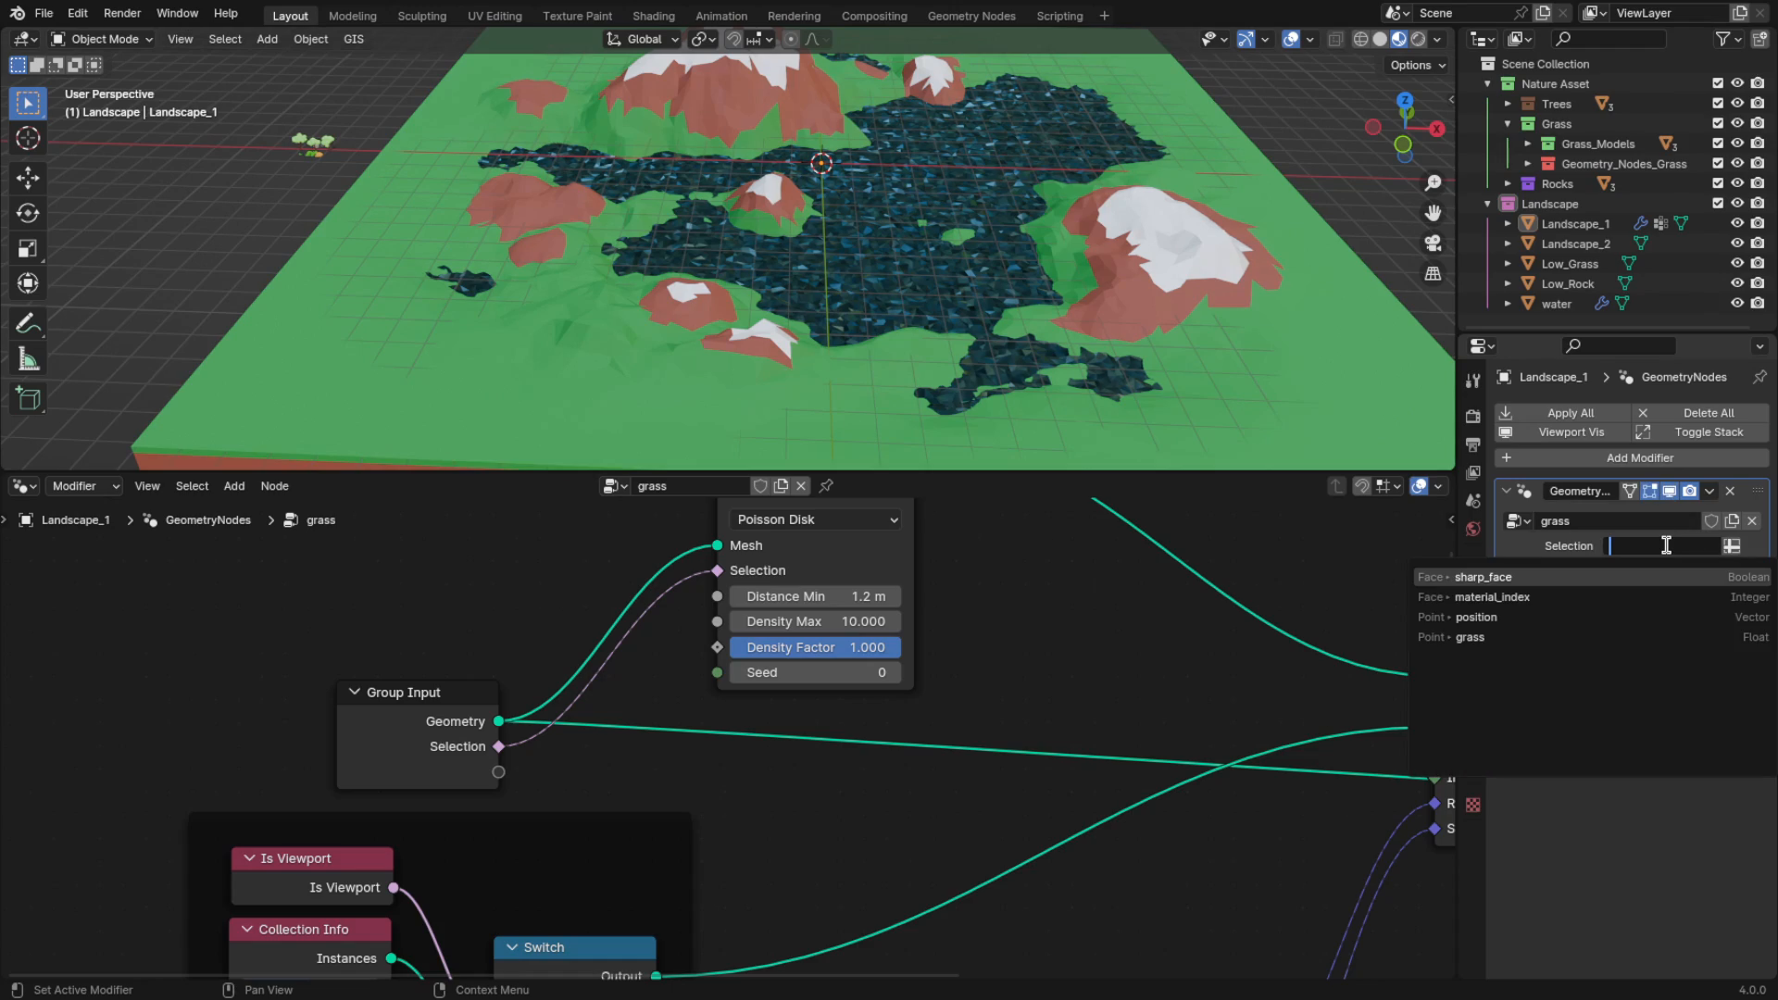
left_click(1463, 637)
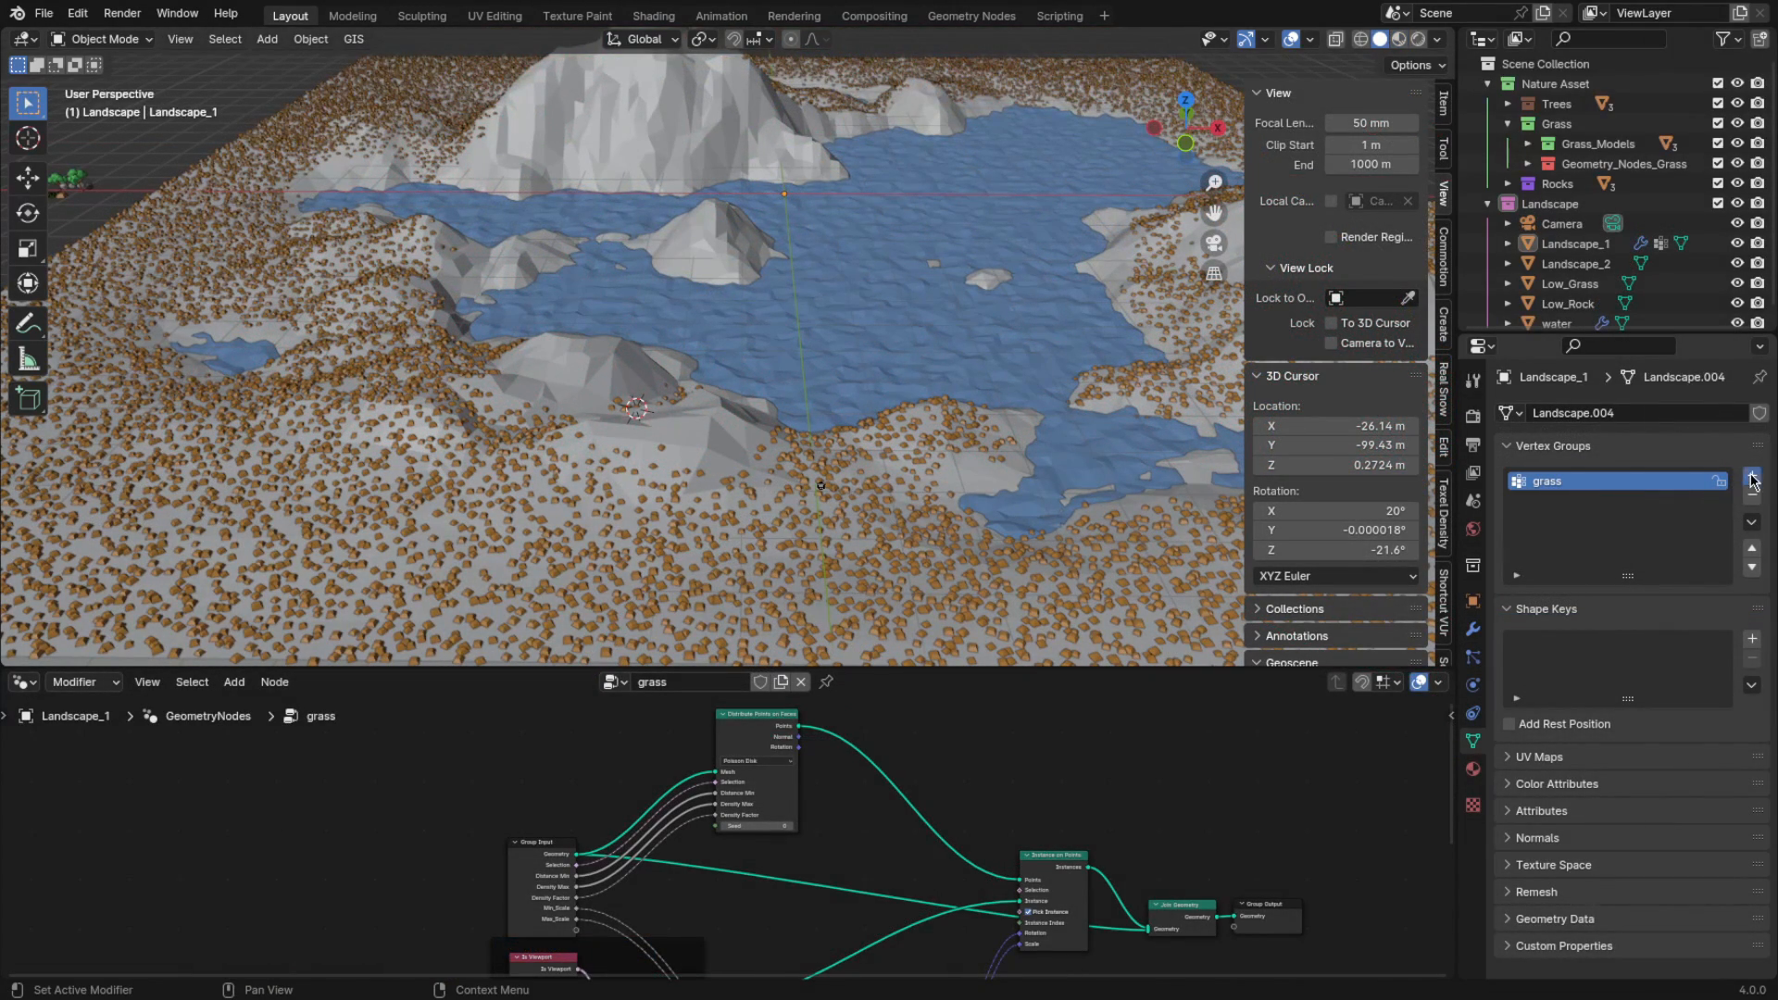
Add a second vertex group named tree in Edit Mode and select the faces belonging to the grass group
left_click(1753, 478)
key("Tab")
scroll(926, 363, "down", 5)
left_click(1007, 643)
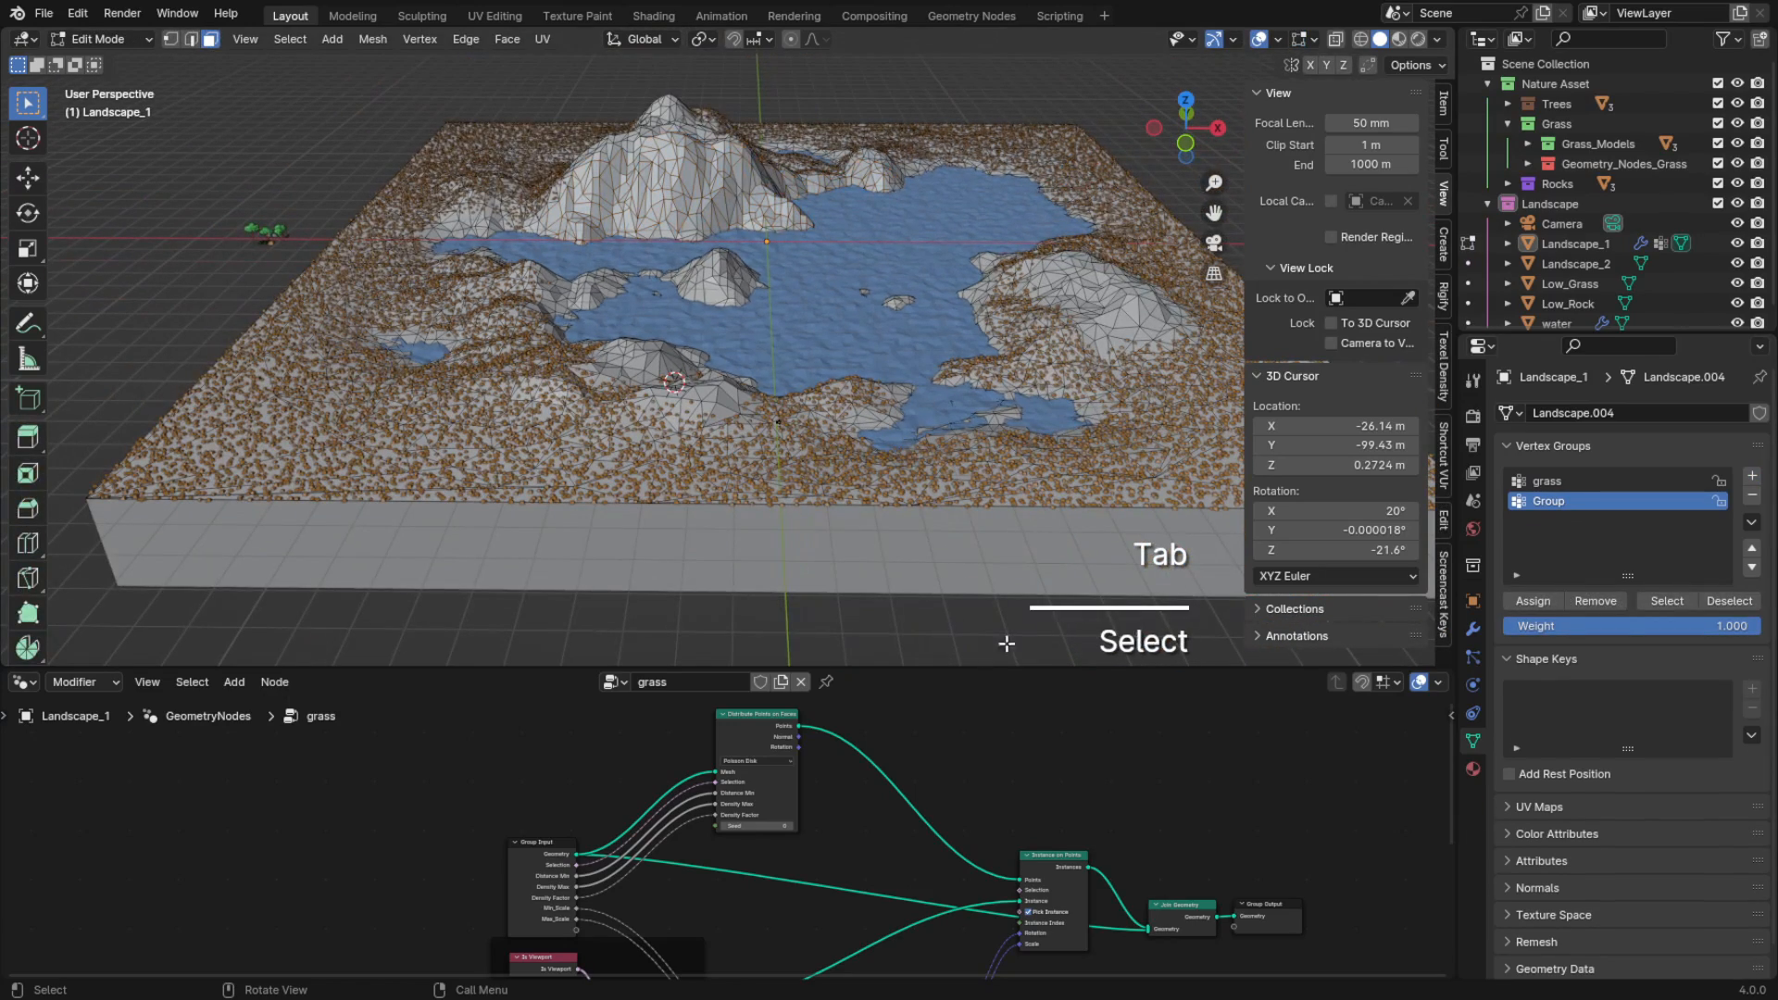
scroll(1011, 424, "up", 3)
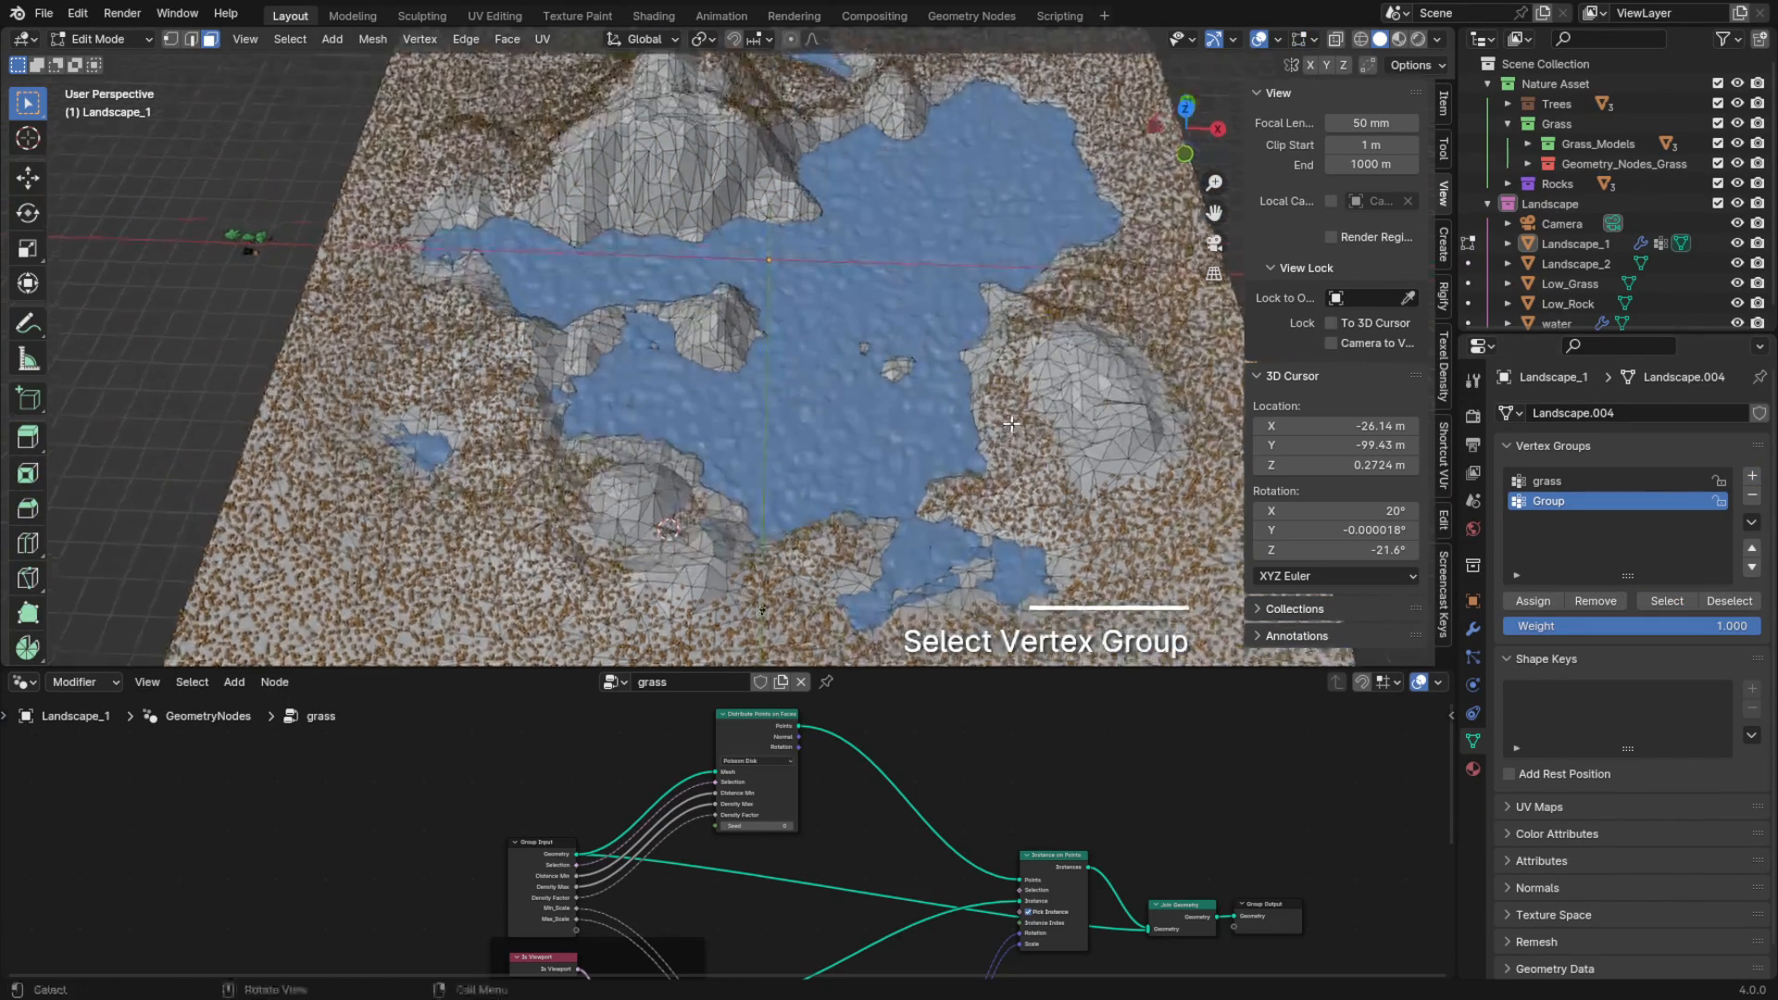
left_click(1666, 597)
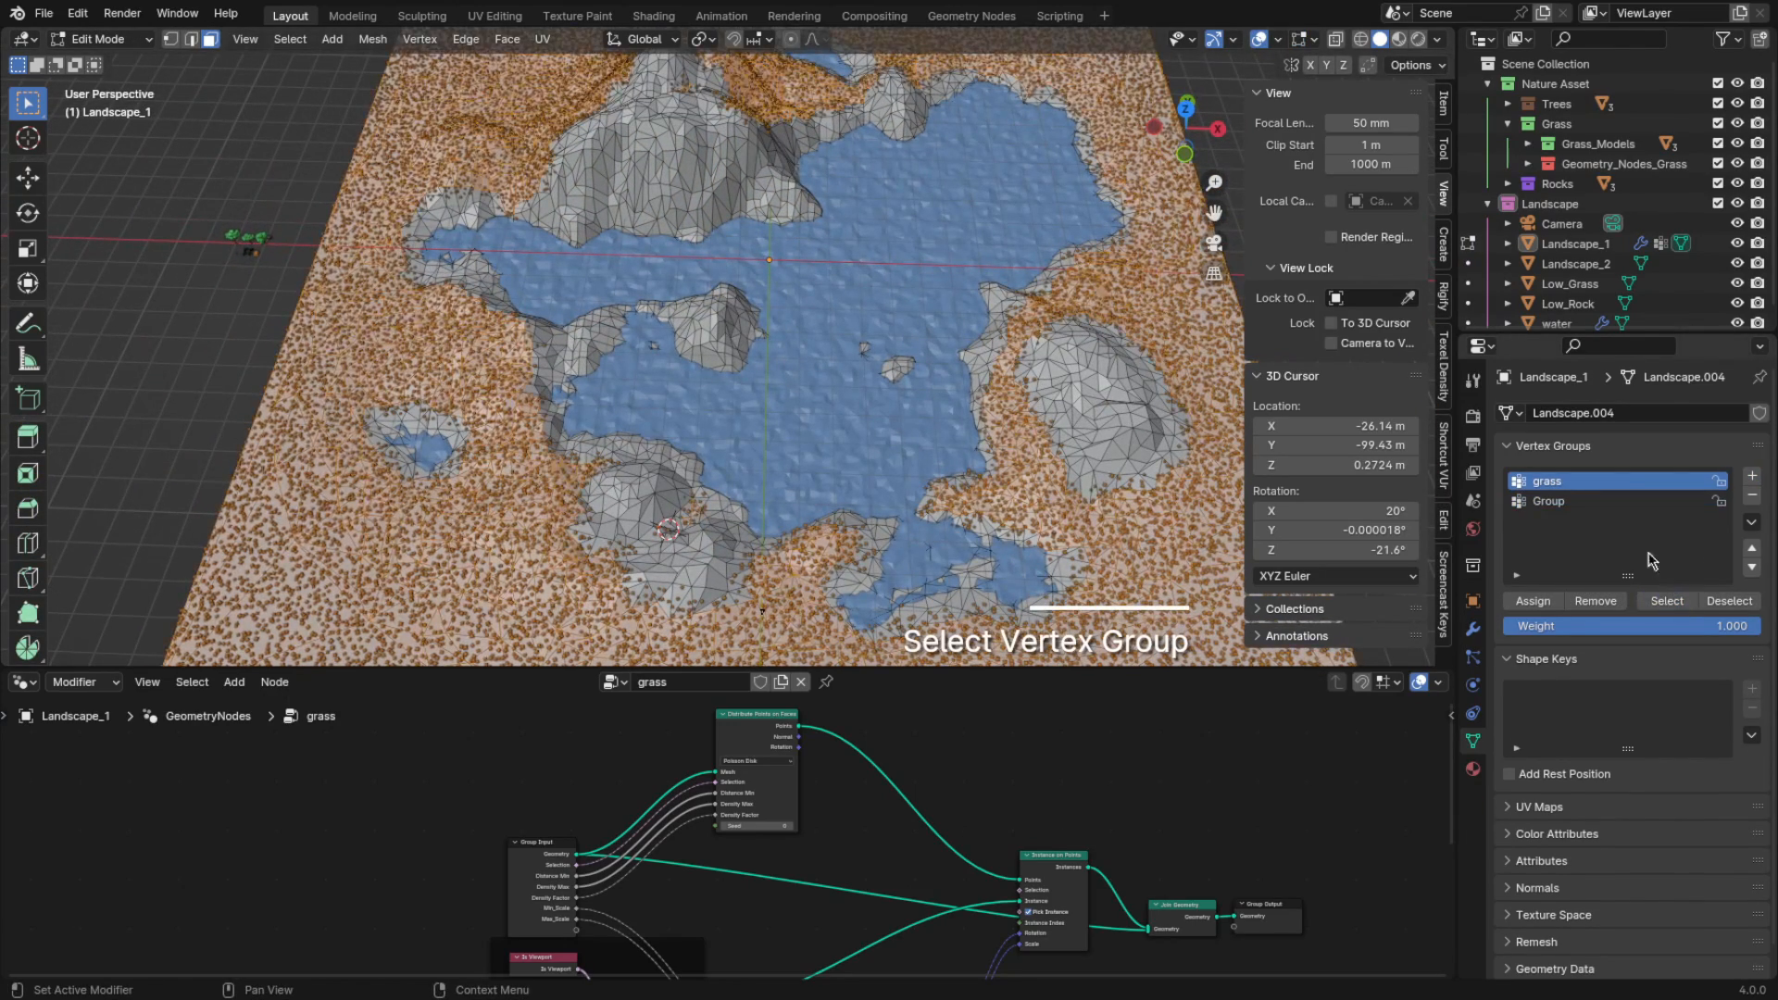
double_click(1577, 502)
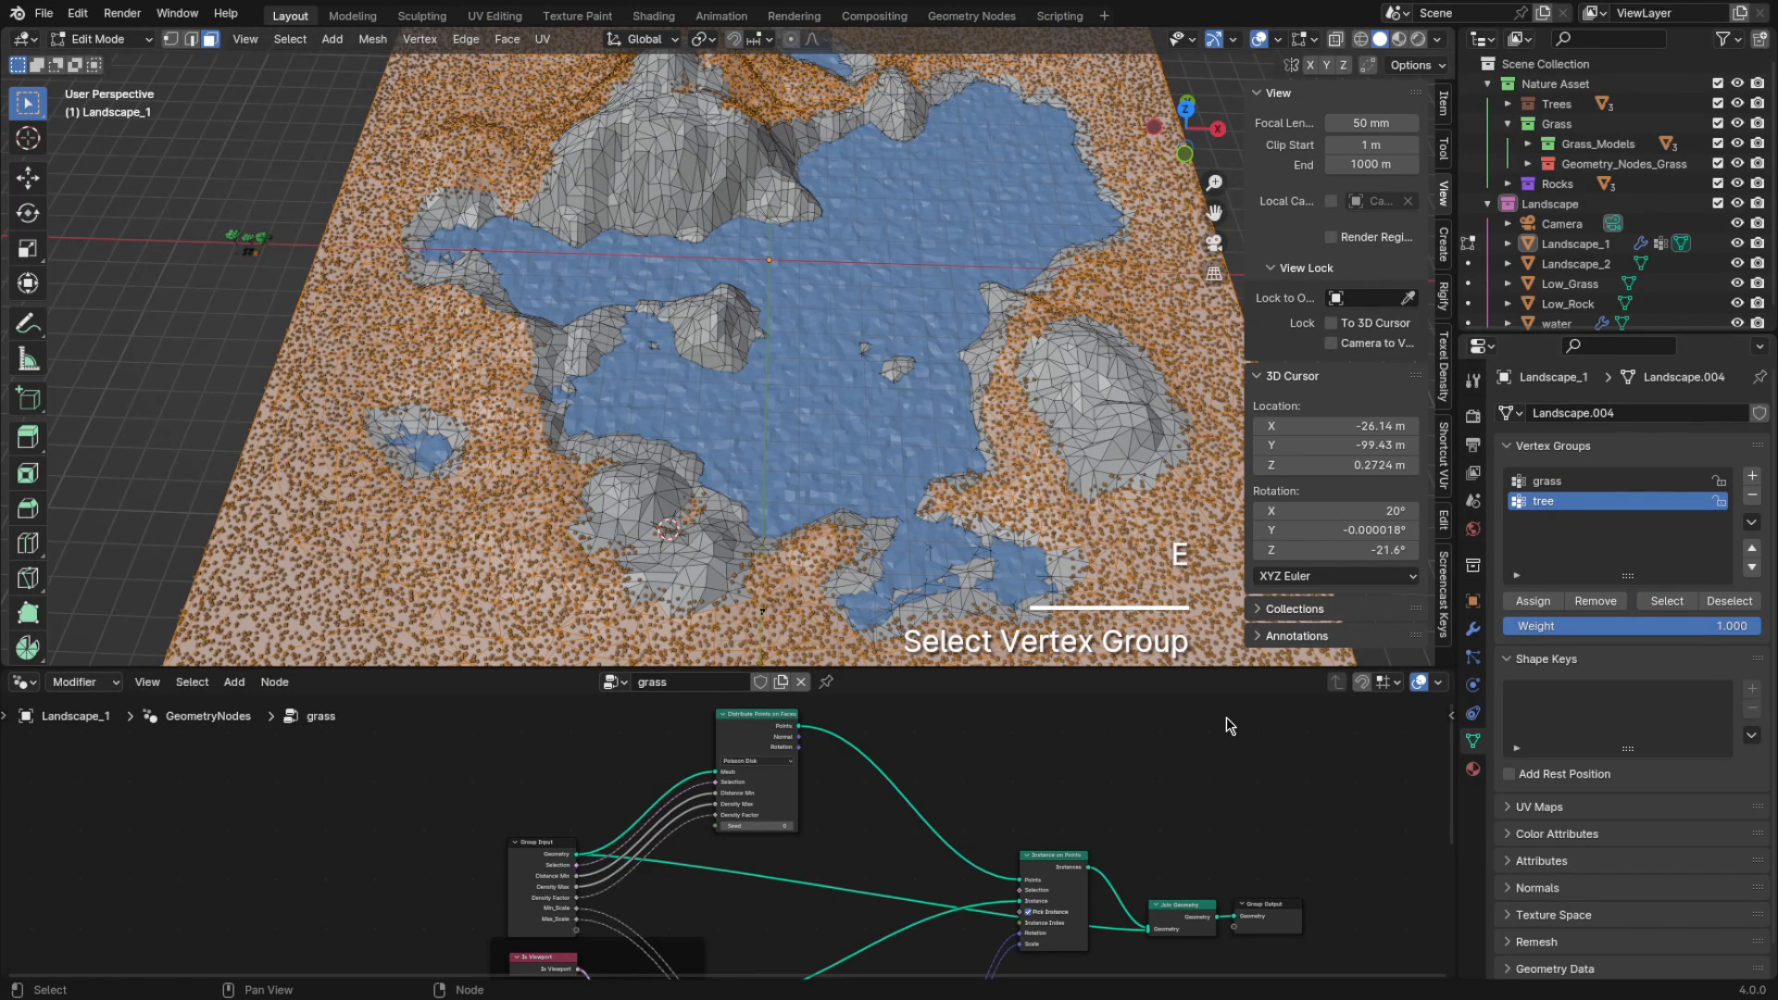
Turn off the viewport display of the grass modifier and return to Edit Mode on Landscape_1
key("Tab")
left_click(1473, 629)
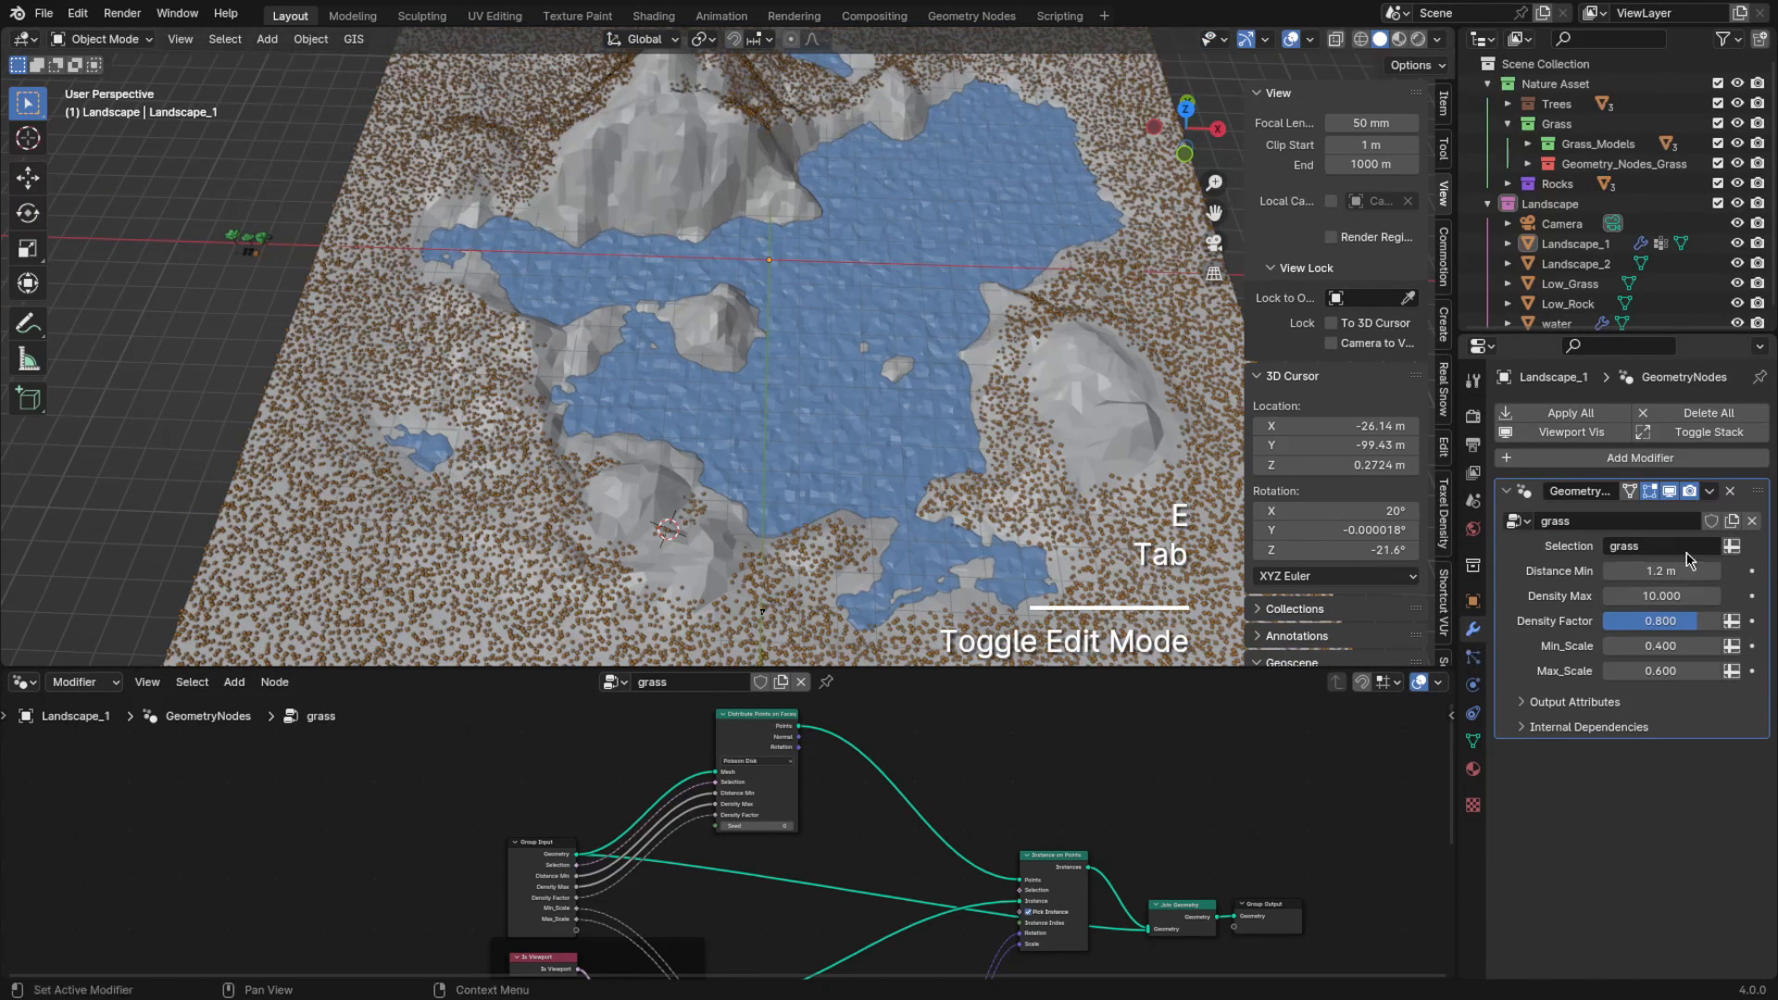
left_click(1671, 492)
key("Tab")
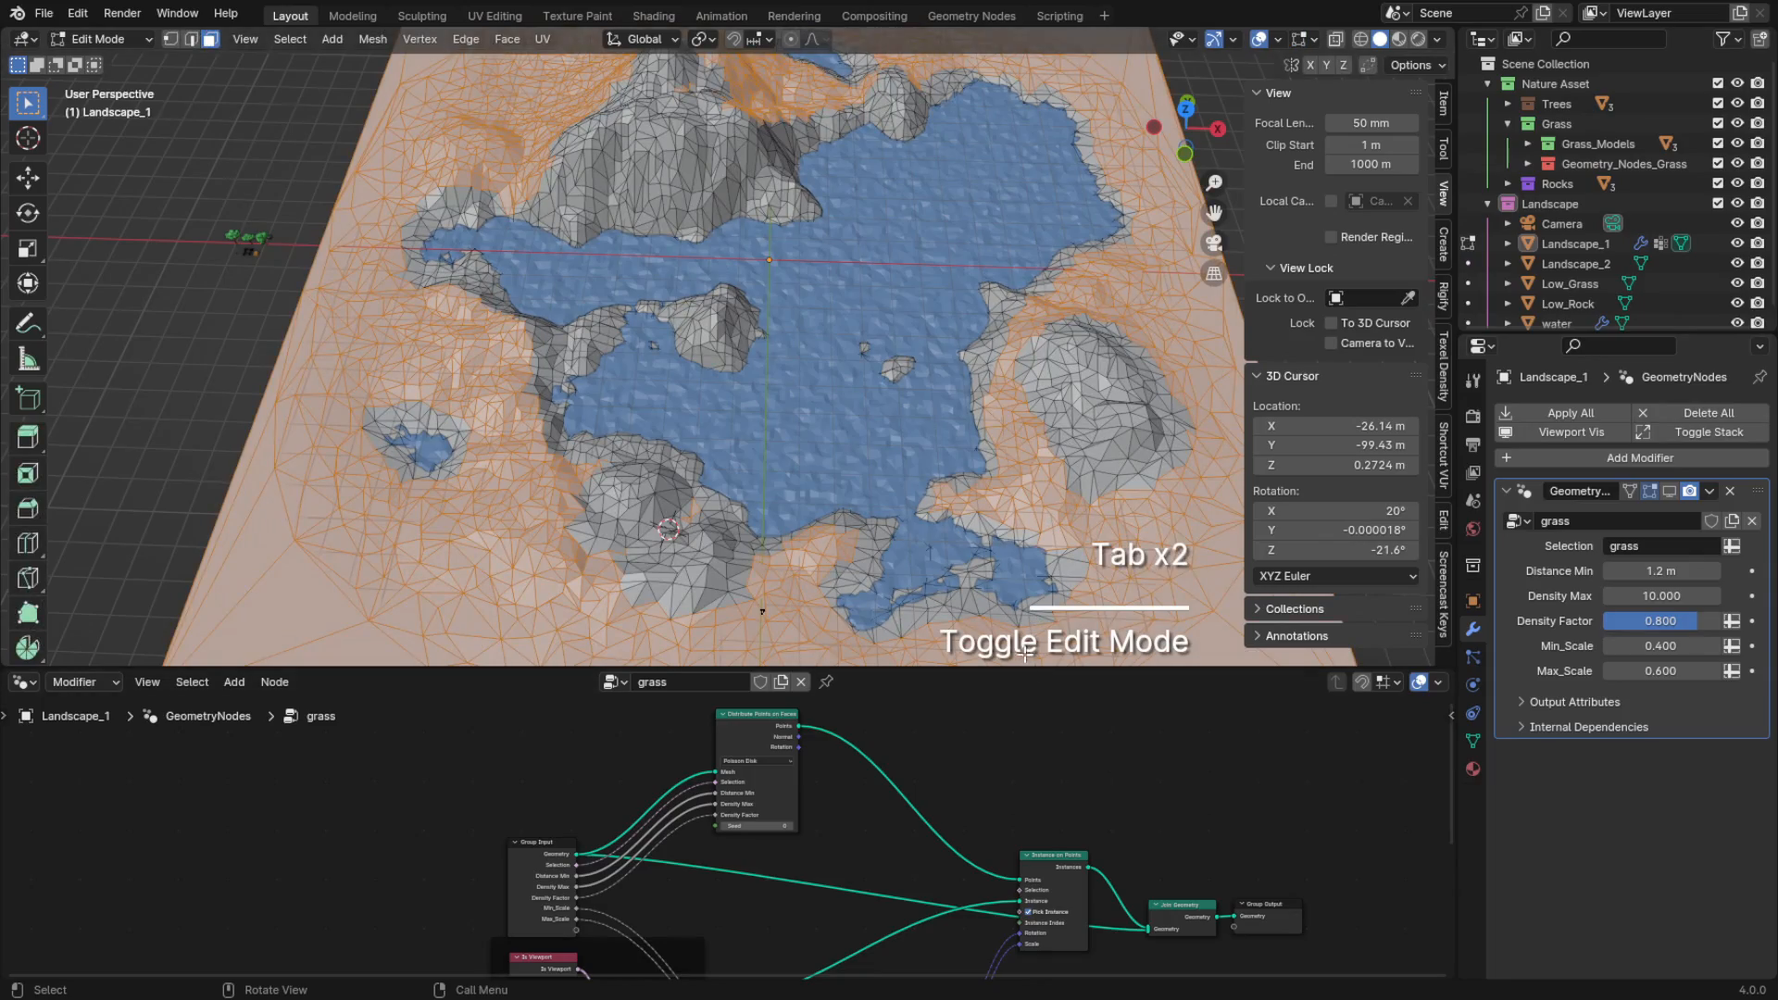
Maximize the 3D viewport, view the terrain from the top, and hide the sidebar
key("ctrl+space")
middle_click_drag(1027, 569, 1052, 553)
middle_click_drag(1051, 553, 1061, 482, "shift")
left_click(1510, 127)
key("n")
scroll(789, 894, "up", 3)
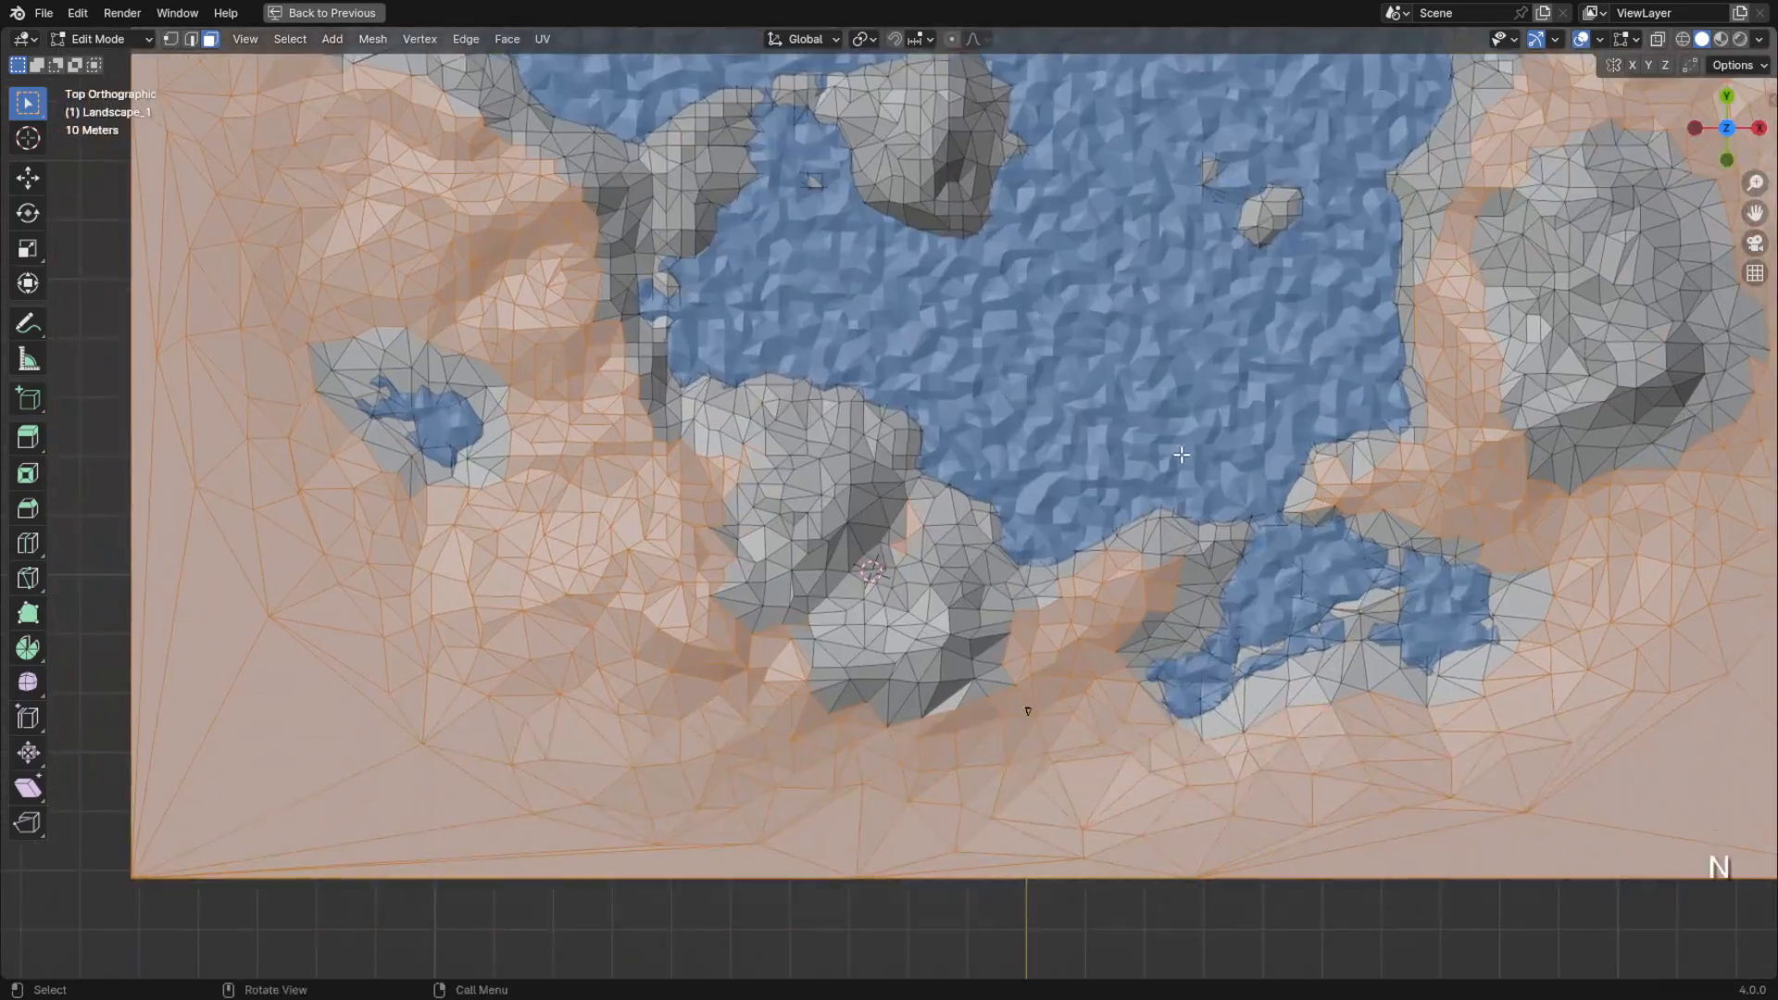
Refine the face selection for the tree group on the land west and southwest of the lake
scroll(882, 522, "down", 1)
key("c")
middle_click_drag(759, 404, 1057, 760, "shift")
key("c")
middle_click_drag(1042, 518, 974, 883, "shift")
middle_click_drag(1019, 648, 885, 523)
Refine the face selection from the top with X-ray enabled in face mode, and turn X-ray off again
left_click(1658, 39)
left_click(1718, 122)
key("3")
key("c")
middle_click_drag(1103, 426, 1218, 472)
left_click(1658, 39)
mouse_move(1389, 445)
middle_mouse_down()
mouse_move(1536, 270)
mouse_move(945, 389)
middle_mouse_up()
Refine the face selection for the tree group around the mountain with Circle Select, checking it with X-ray on and off
key("c")
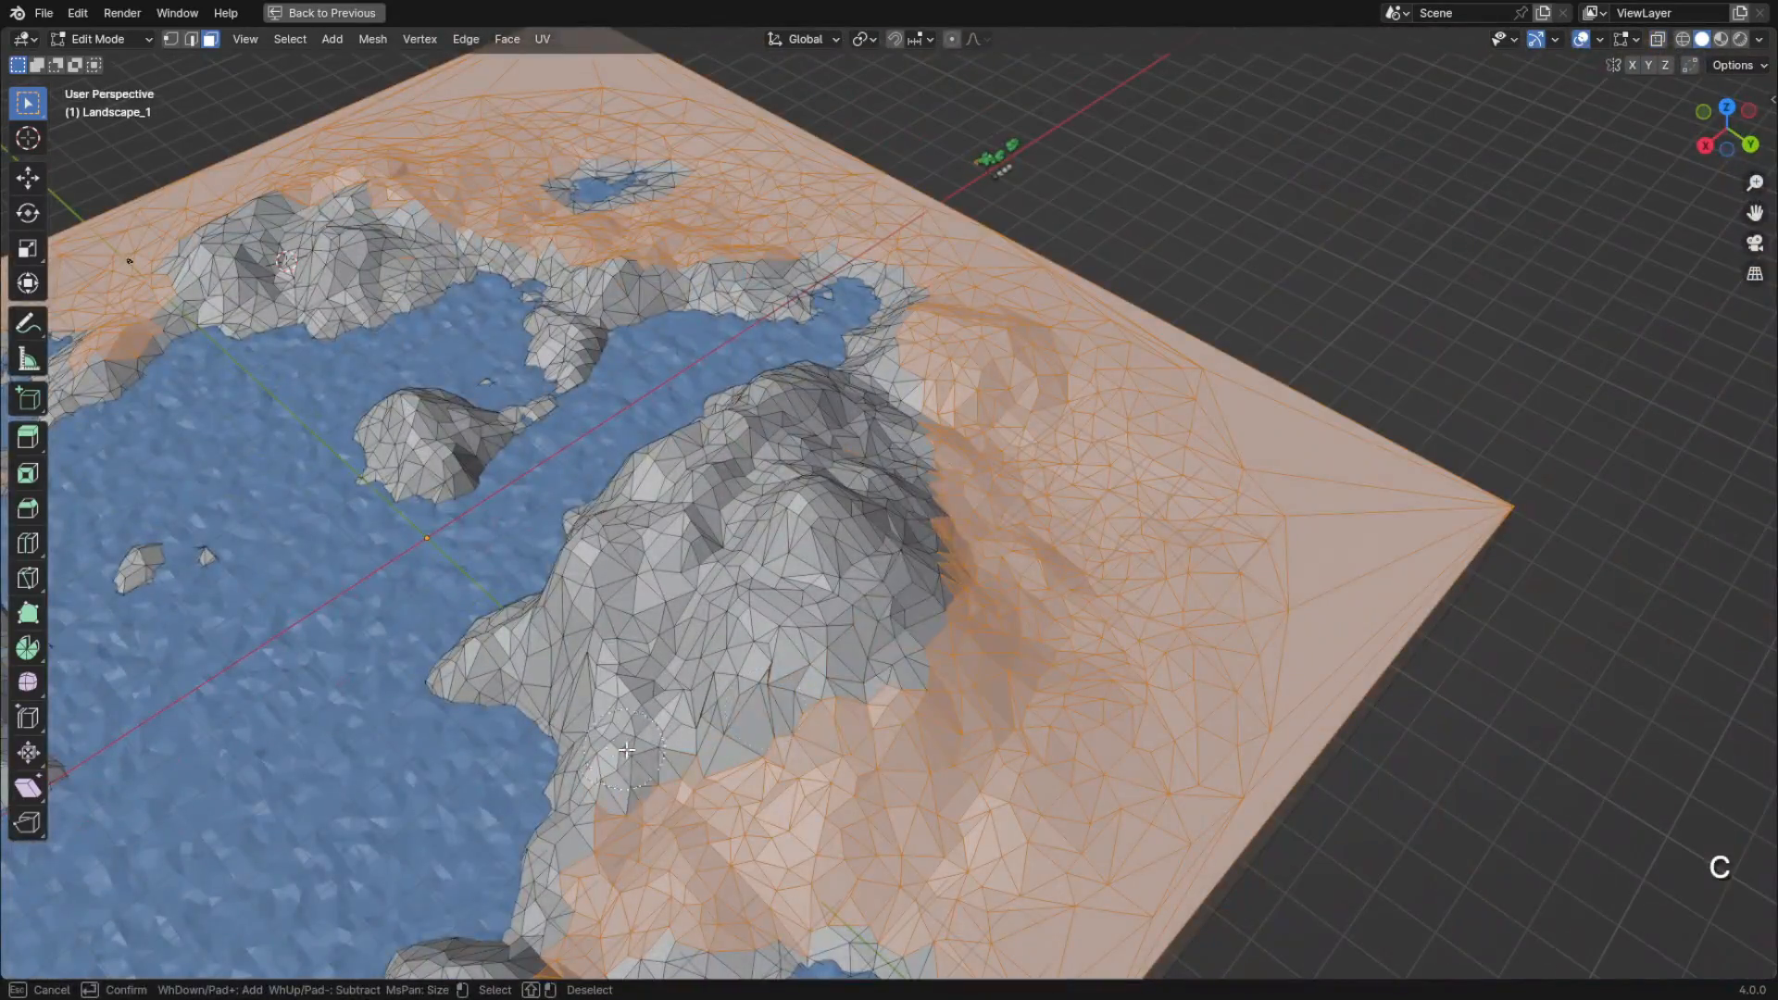
middle_click_drag(879, 649, 1139, 759, "shift")
key("c")
left_click(1658, 39)
key("c")
middle_click_drag(1111, 648, 1251, 593)
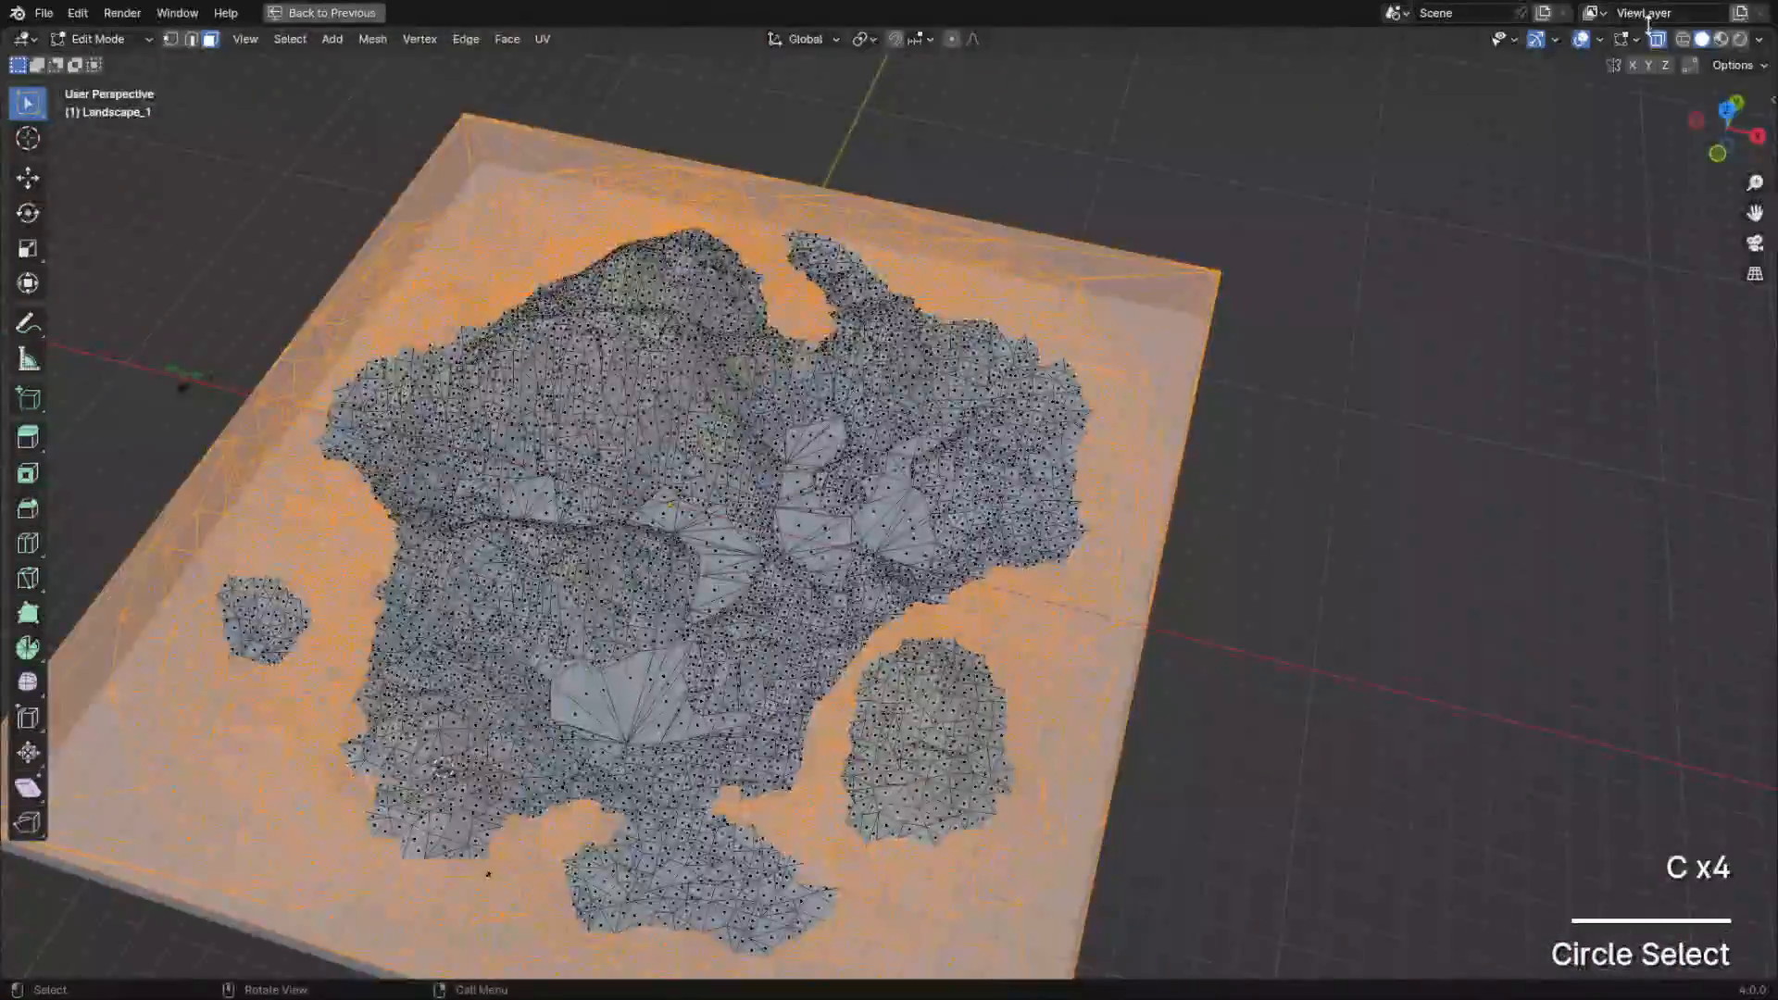
left_click(1658, 39)
middle_click_drag(1112, 463, 1130, 519)
left_click(1658, 39)
key("c")
middle_click_drag(954, 547, 834, 797)
left_click(1658, 38)
Refine the tree group's face selection around the eastern hill with Circle Select, leaving X-ray turned off
scroll(985, 668, "up", 4)
key("c")
scroll(982, 592, "down", 6)
key("c")
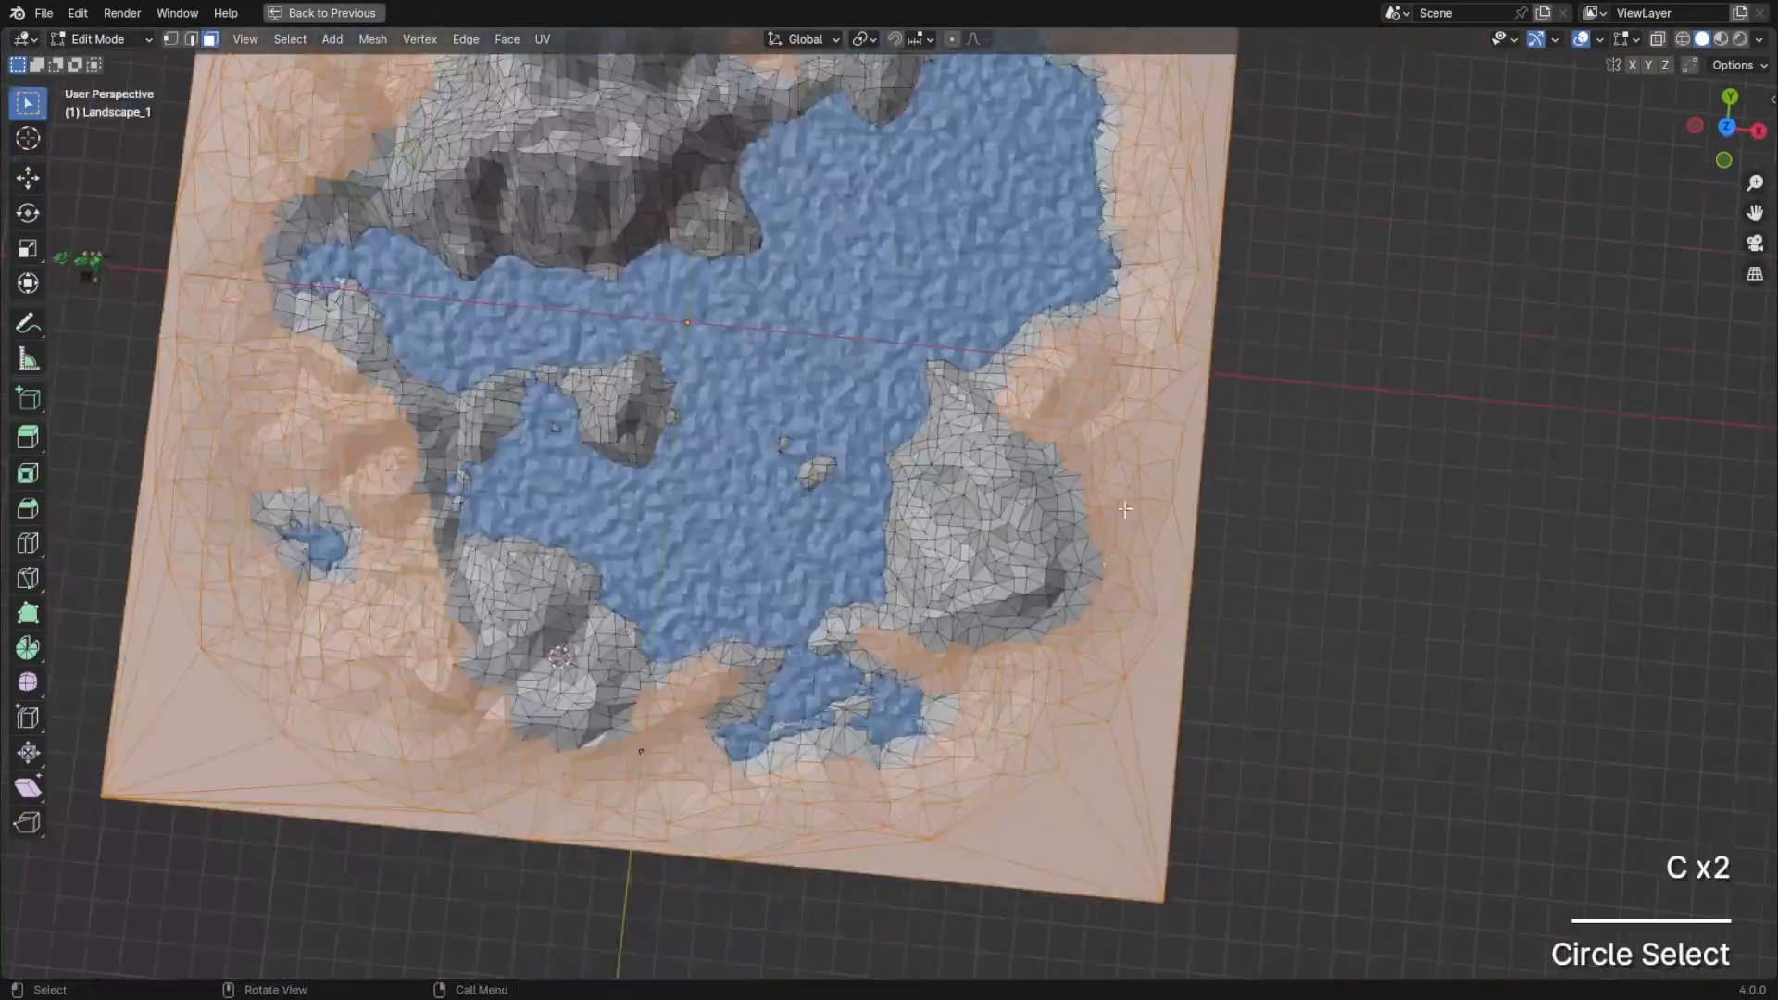
middle_click_drag(1269, 574, 935, 557)
left_click(1658, 39)
key("c")
left_click(1658, 39)
middle_click_drag(1066, 574, 1441, 433)
Restore the full layout, assign the selected faces to the tree vertex group, and return to Object Mode
key("ctrl+space")
left_click(1473, 714)
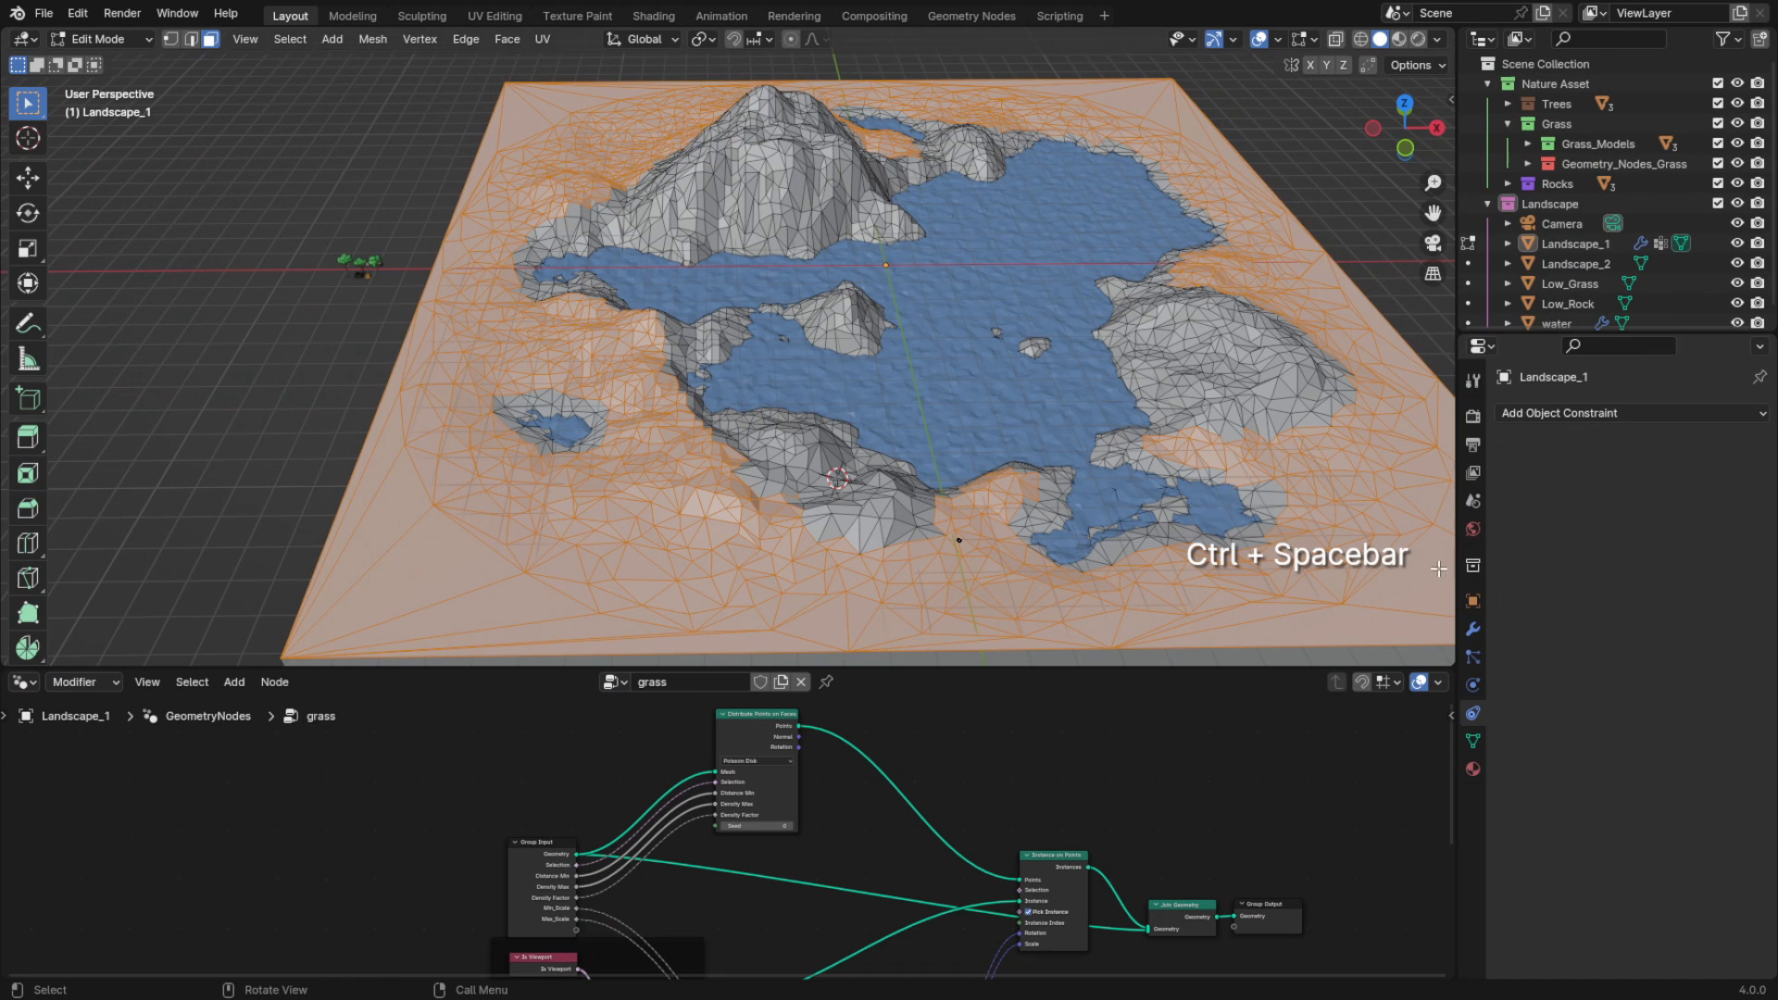
left_click(1473, 741)
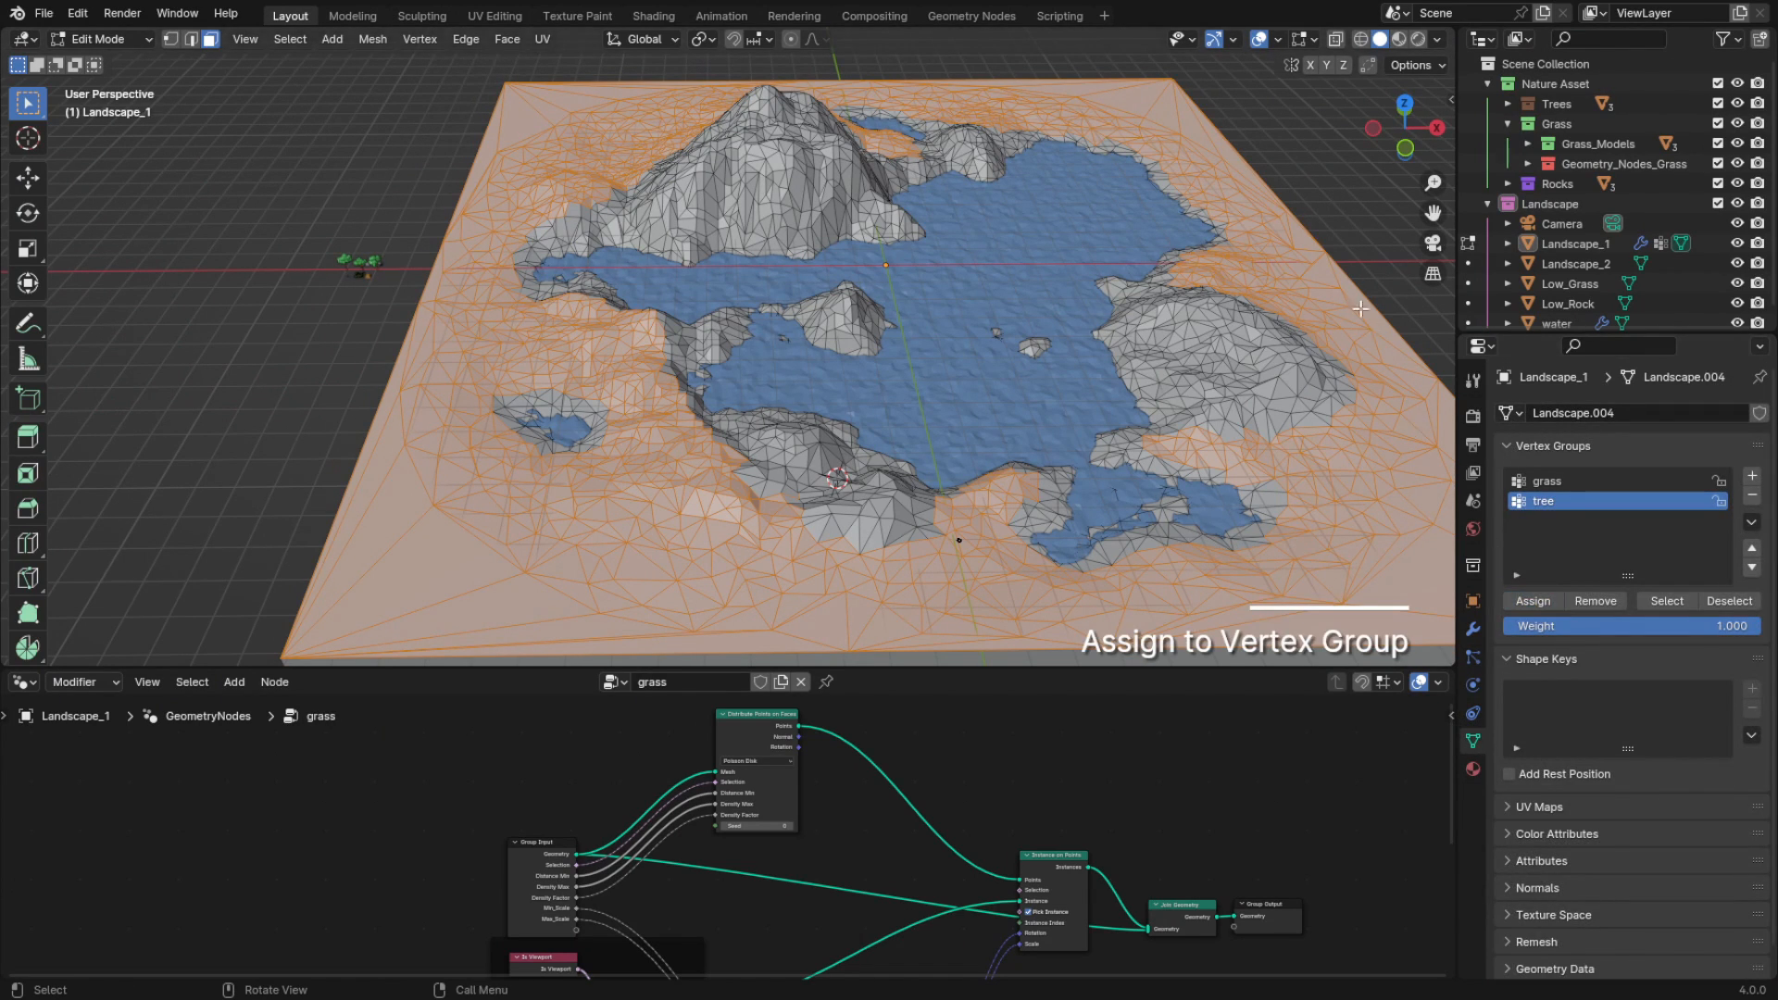
key("Tab")
Duplicate the grass geometry nodes modifier on Landscape_1 and rename the copy's node group to tree
left_click(1242, 415)
left_click(1472, 632)
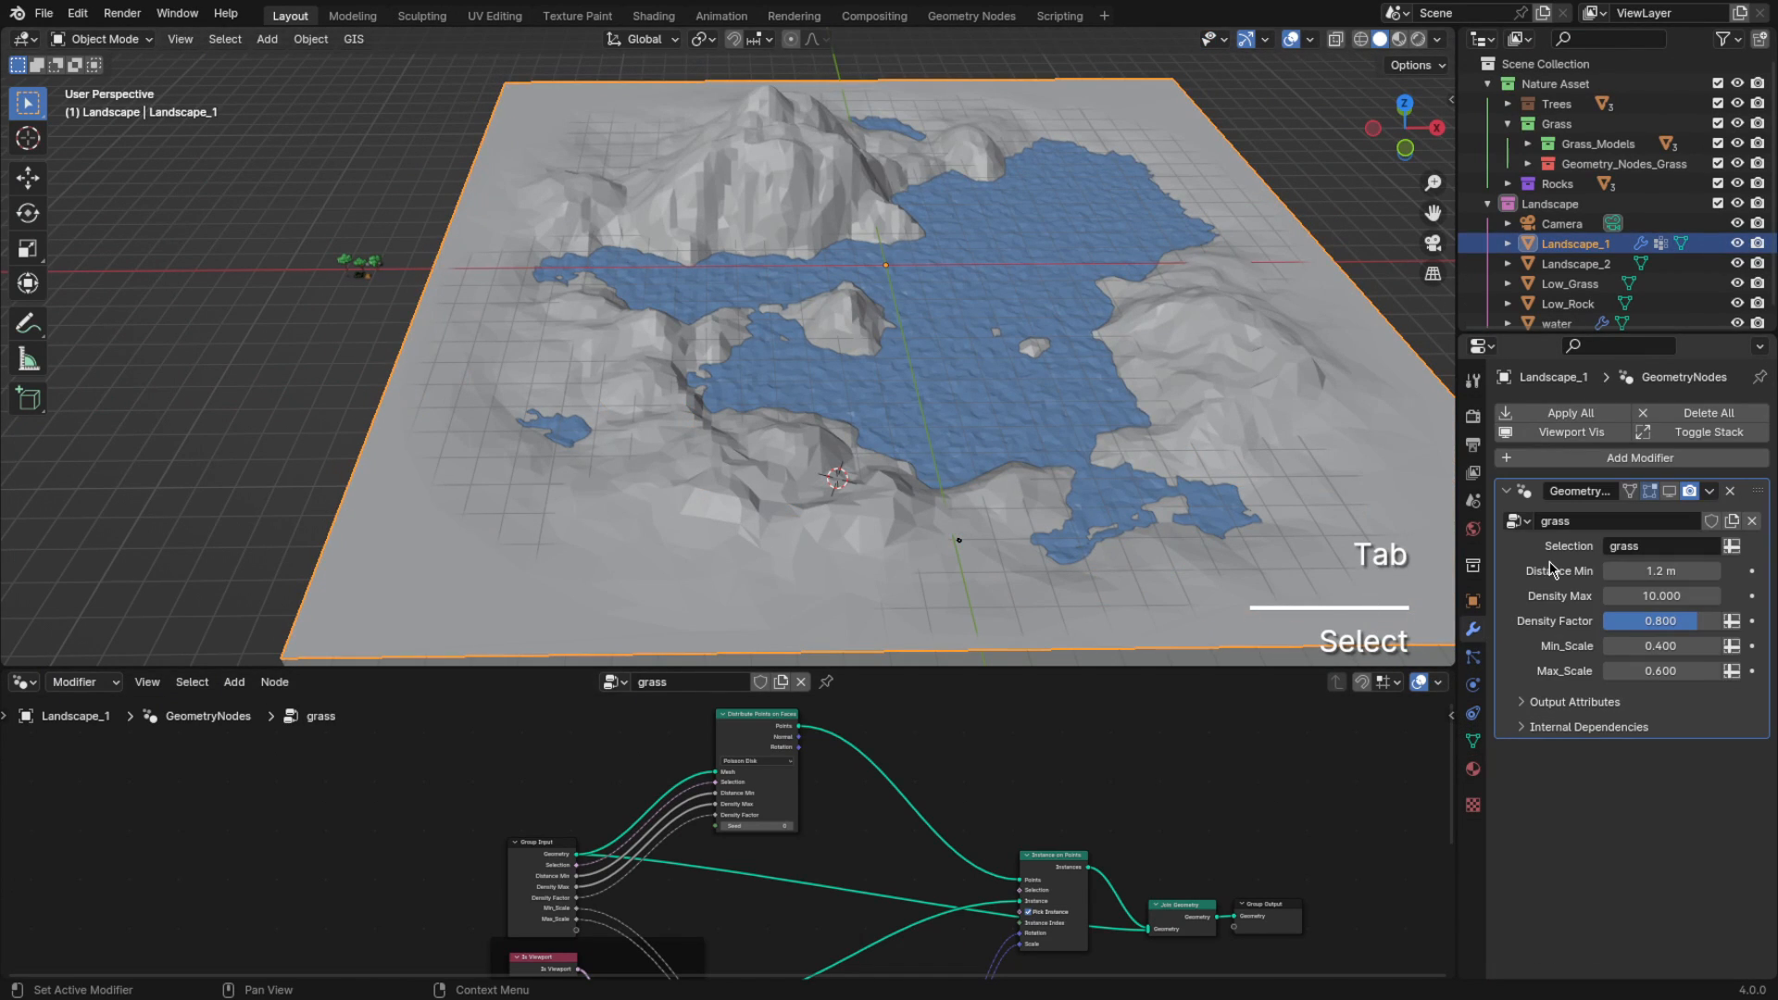
left_click(1711, 492)
left_click(1674, 539)
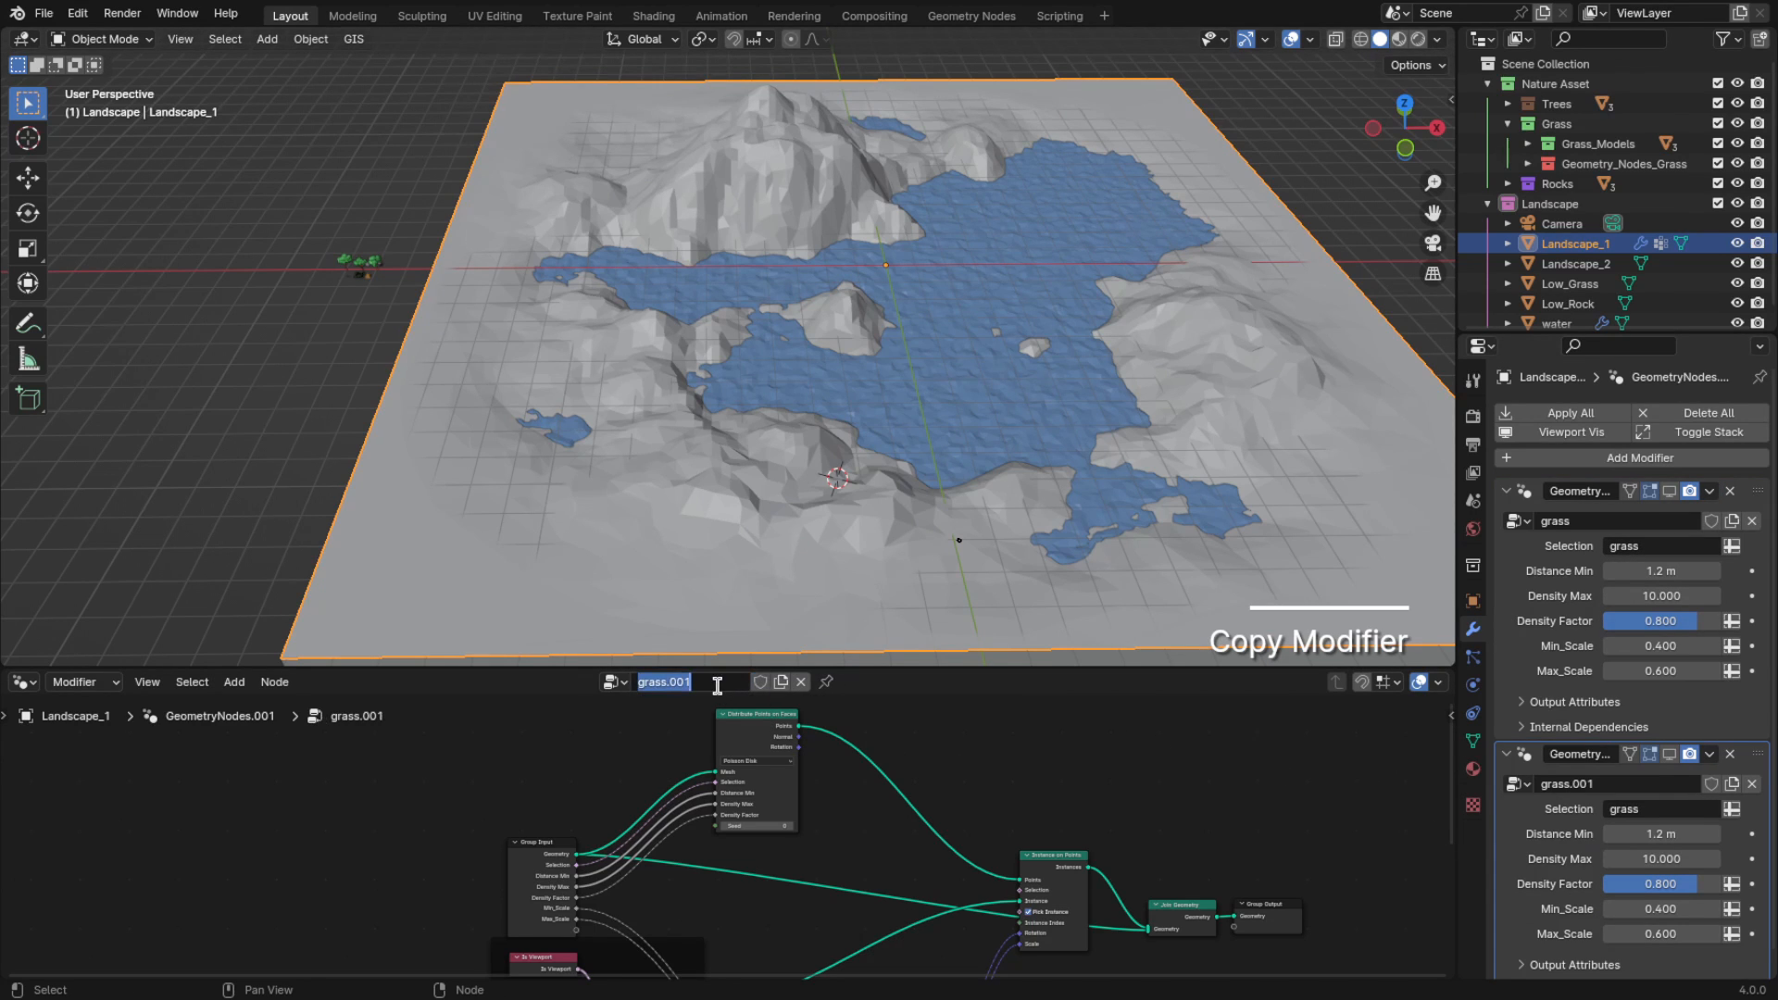
scroll(879, 806, "down", 4)
middle_click_drag(881, 844, 889, 796)
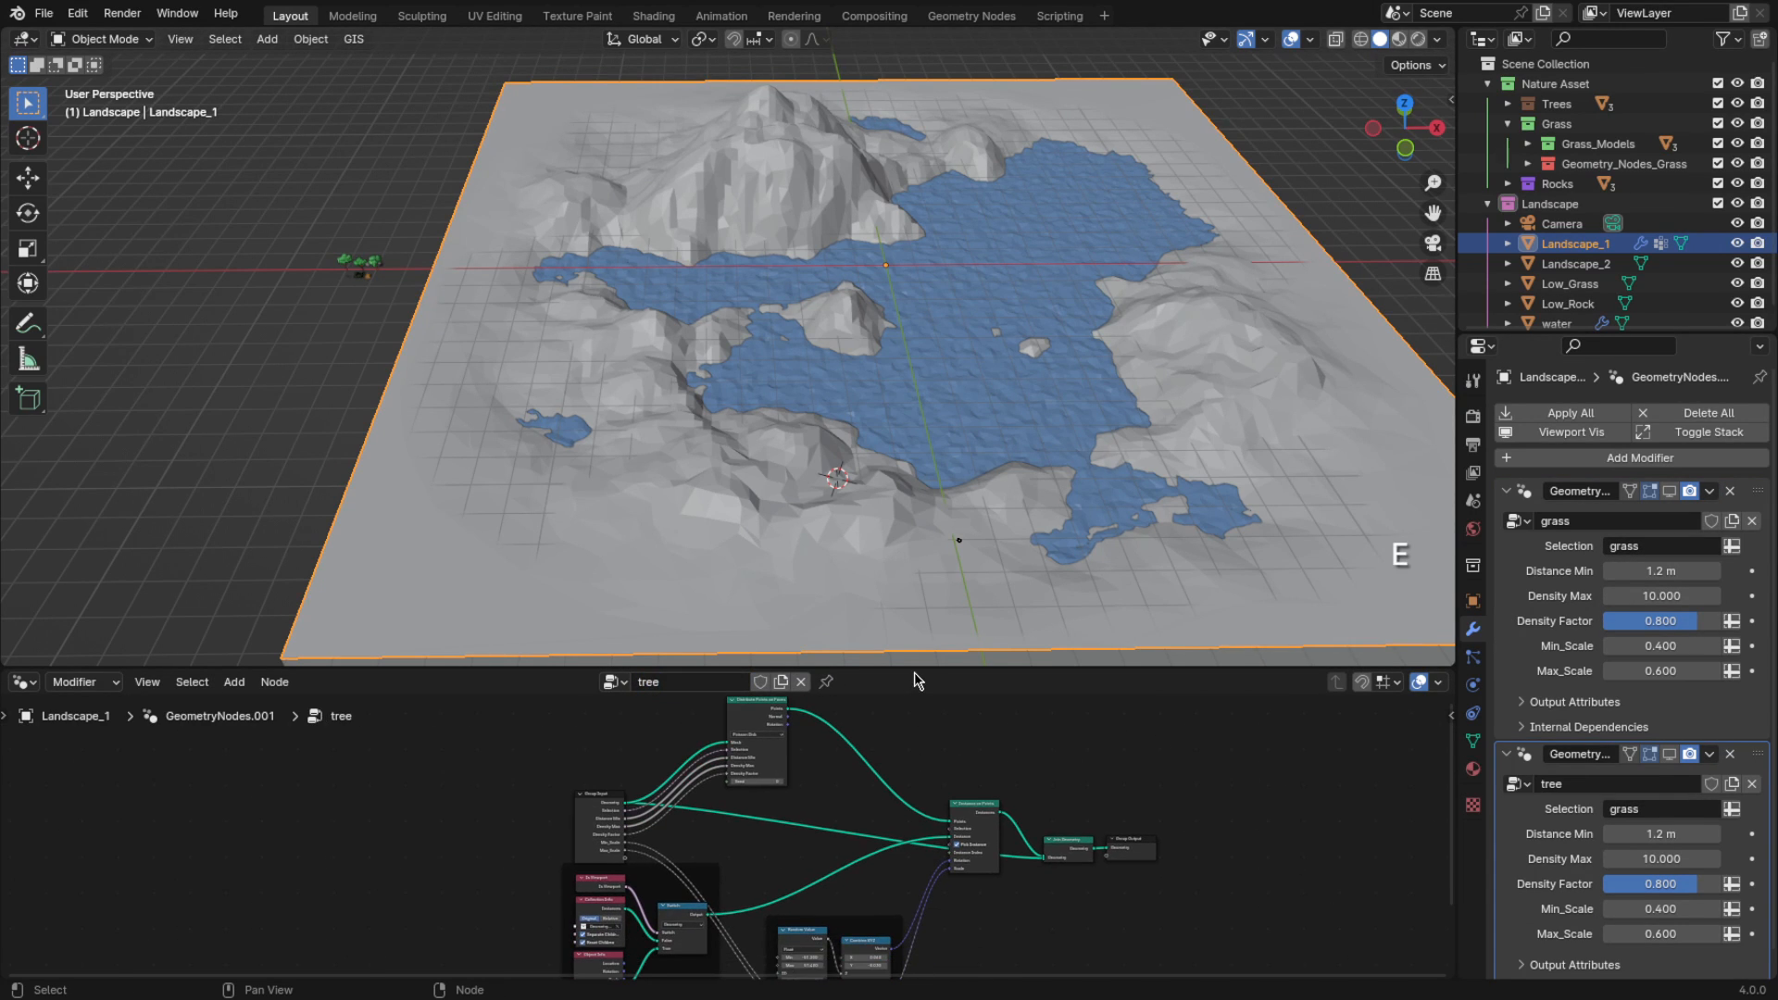
Enlarge the node editor and delete the Switch, Is Viewport and Object Info nodes from the tree node group
left_click_drag(917, 669, 921, 412)
left_click(869, 793)
scroll(868, 793, "up", 6)
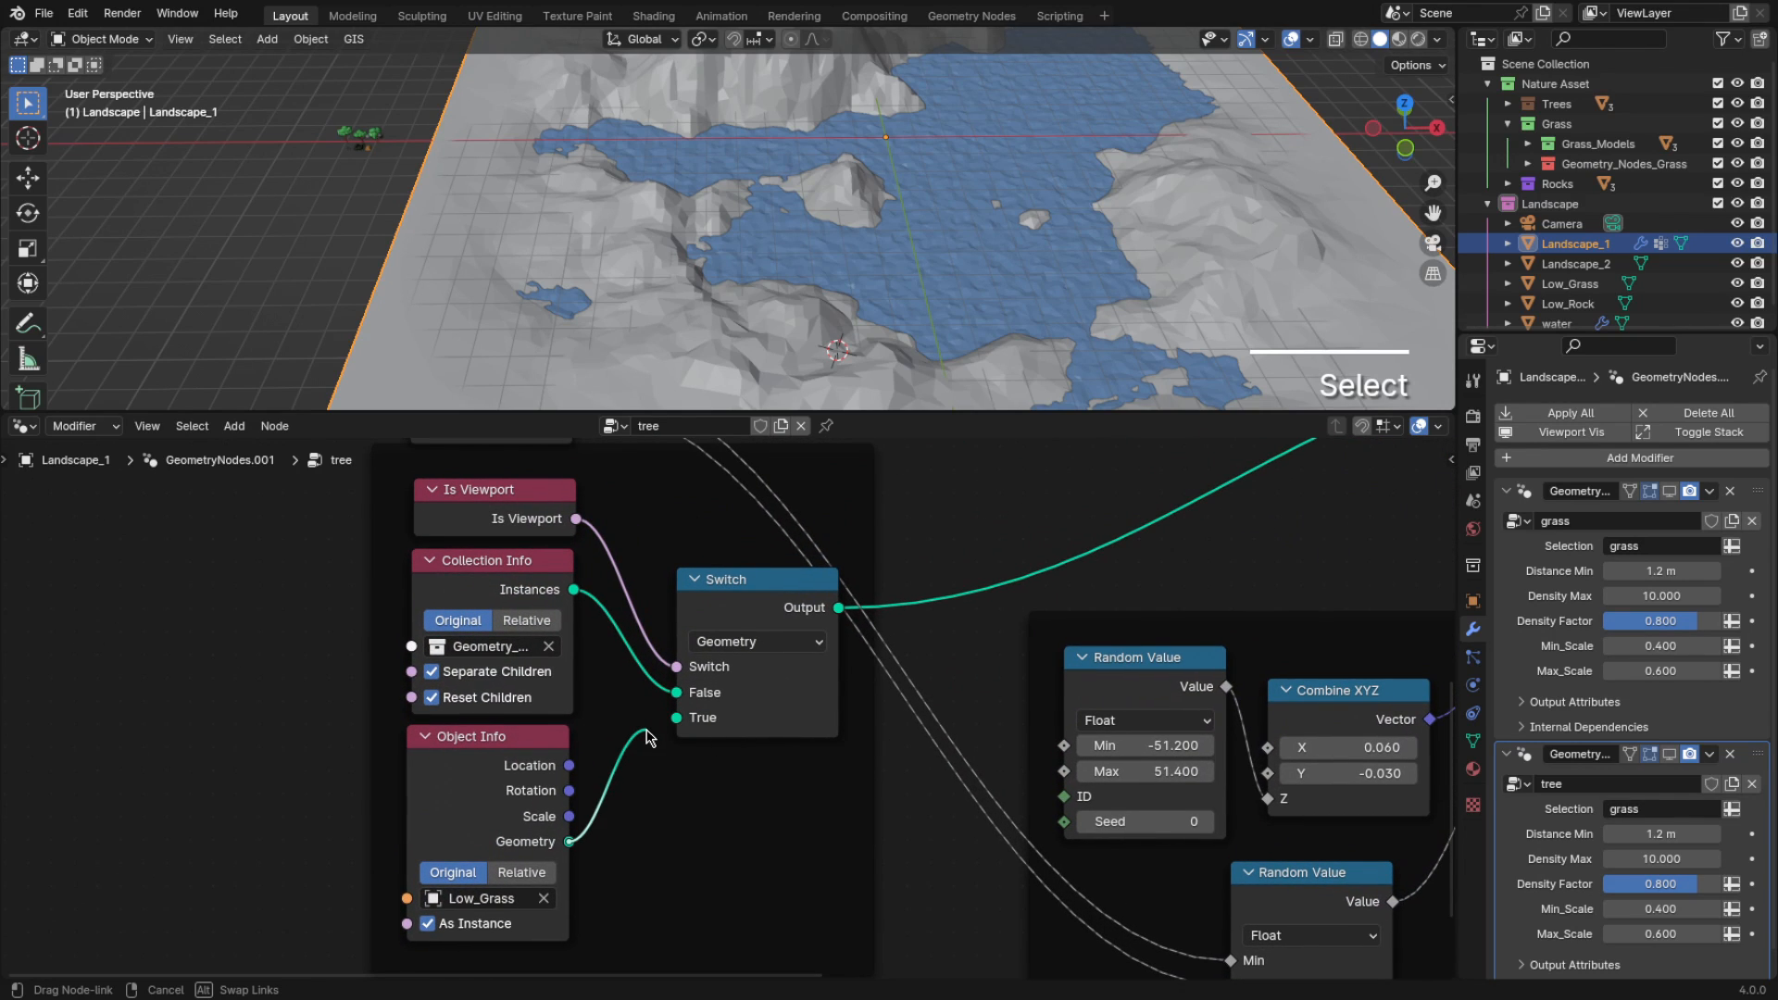
key("x")
left_click(500, 505)
key("x")
left_click(523, 787)
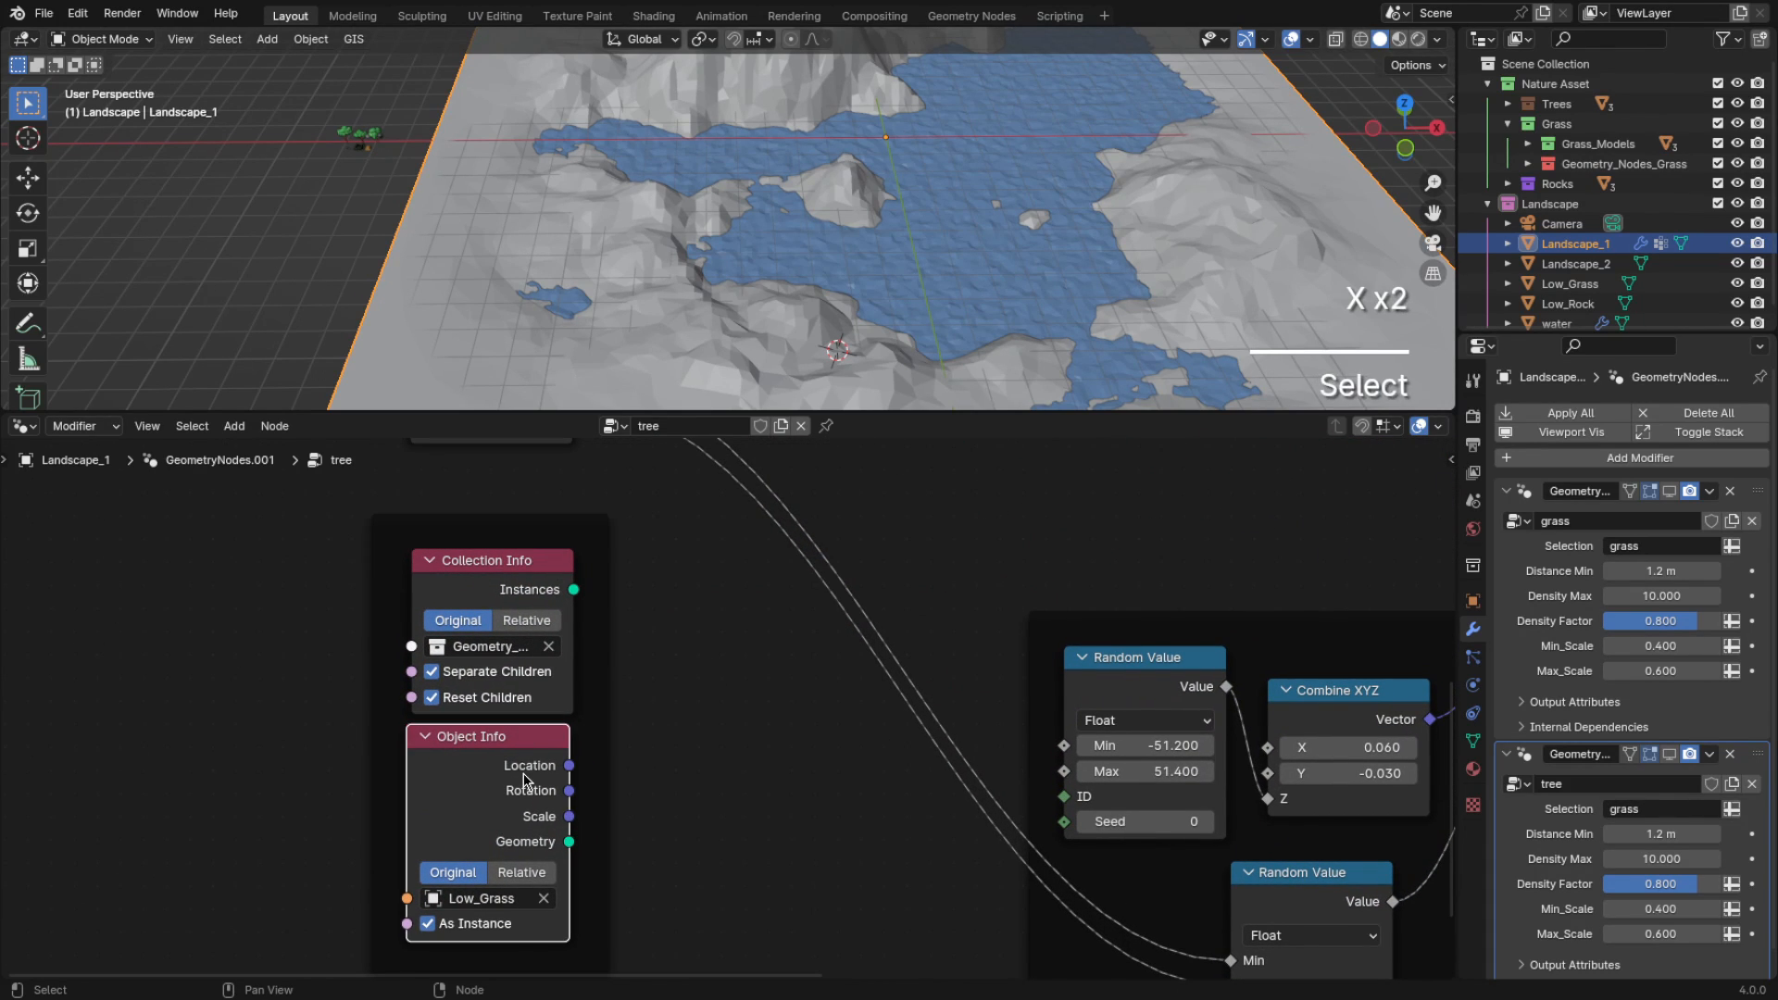
key("x")
Reposition the framed Collection Info node in the tree node group and set its collection to Trees
scroll(556, 576, "down", 4)
middle_click_drag(607, 534, 582, 716)
left_click_drag(580, 716, 1022, 626)
scroll(1019, 663, "up", 6)
middle_click_drag(1017, 666, 1080, 598)
left_click(1006, 677)
left_click(974, 678)
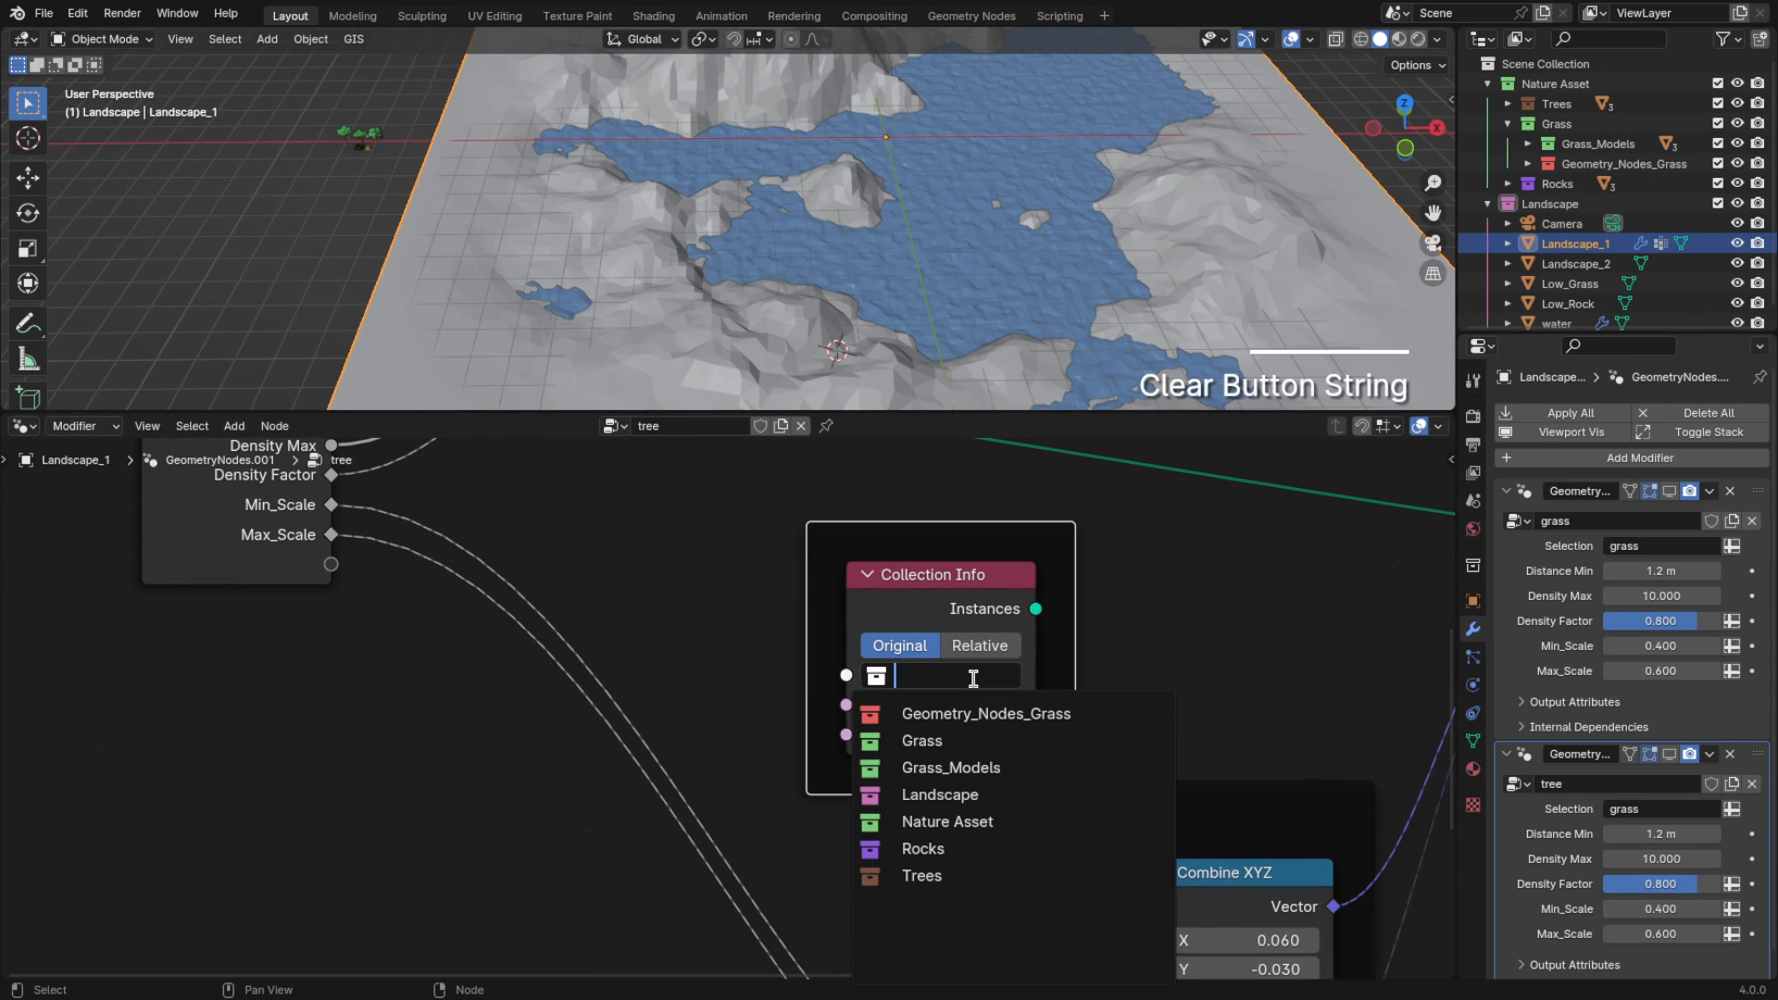
left_click(959, 875)
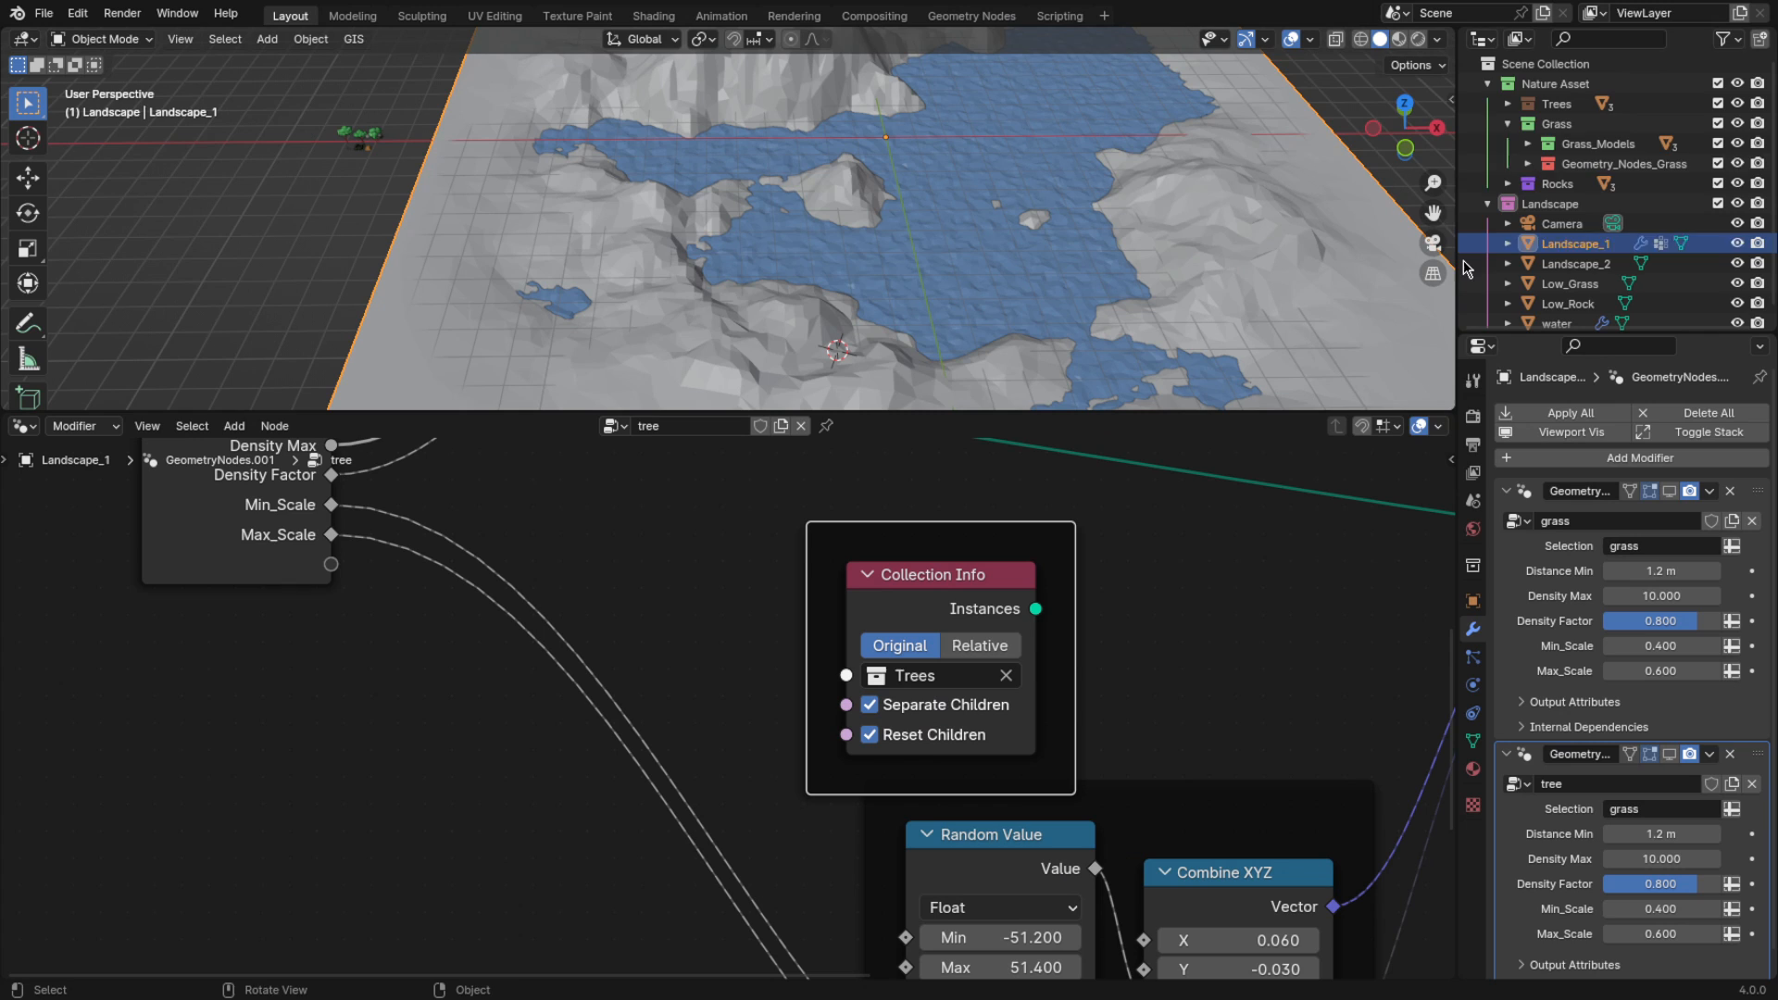
Link the Instances output of the Collection Info node to the Instance input of Instance on Points
scroll(1108, 688, "down", 2)
left_click_drag(861, 674, 1275, 613)
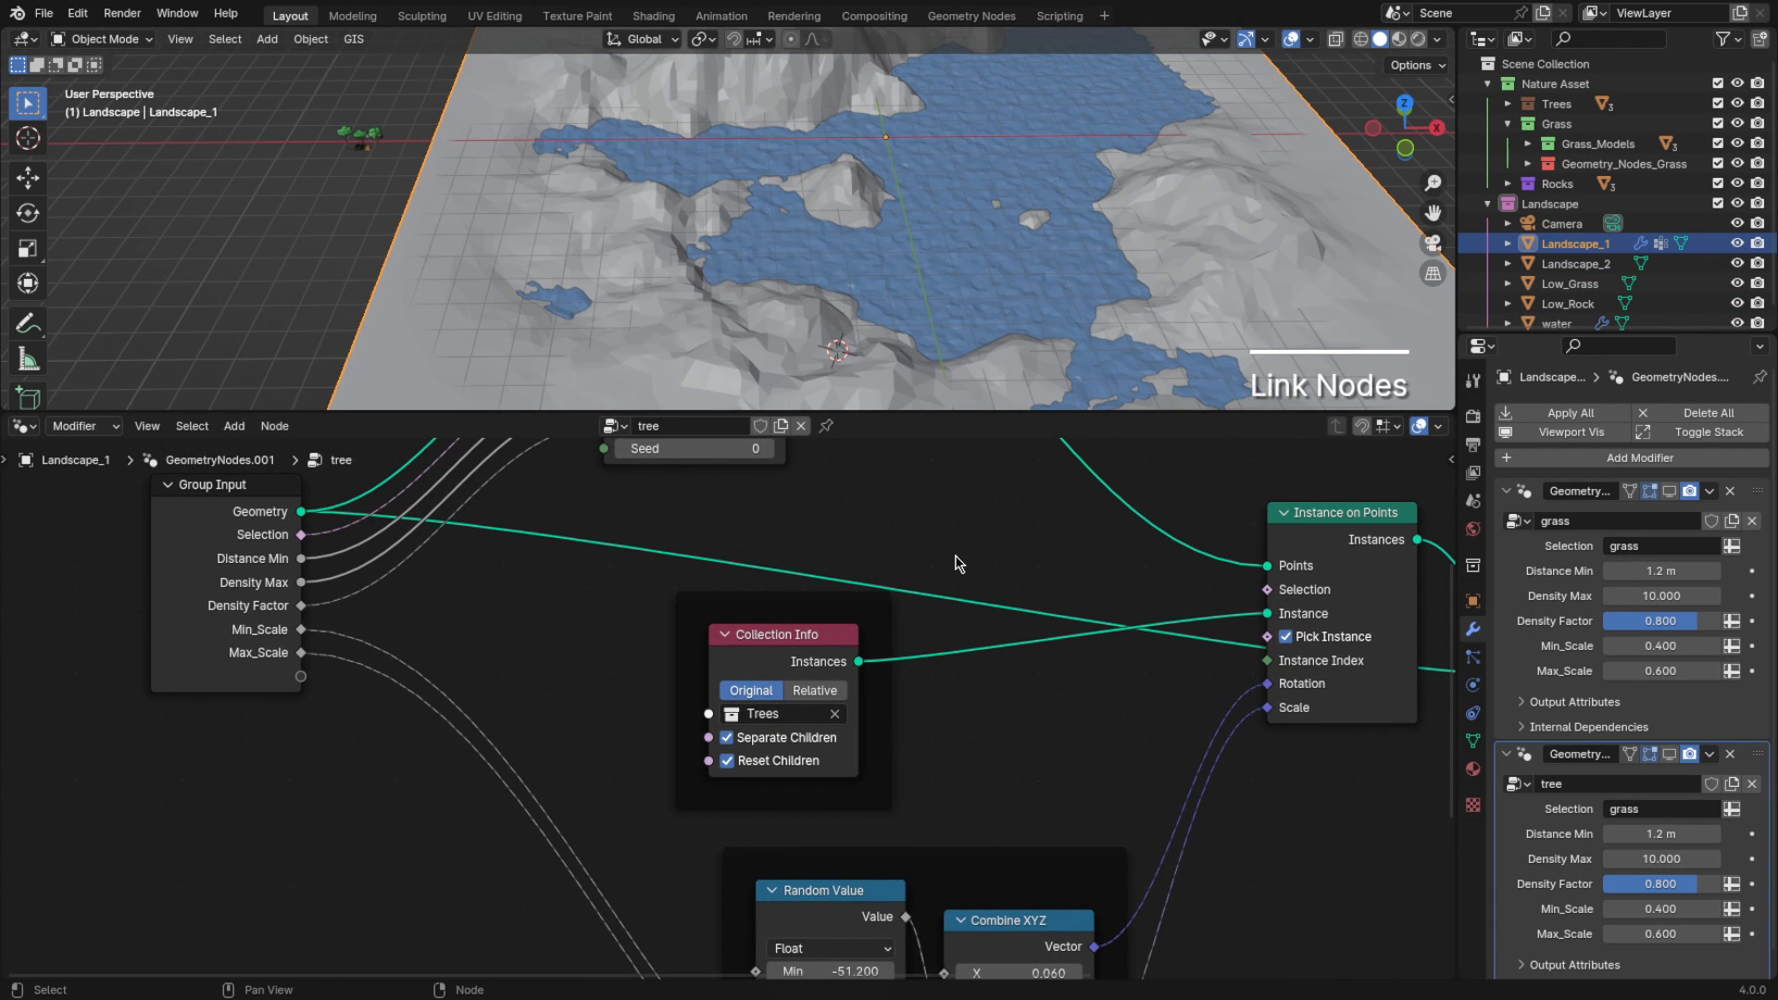
scroll(1049, 560, "down", 3)
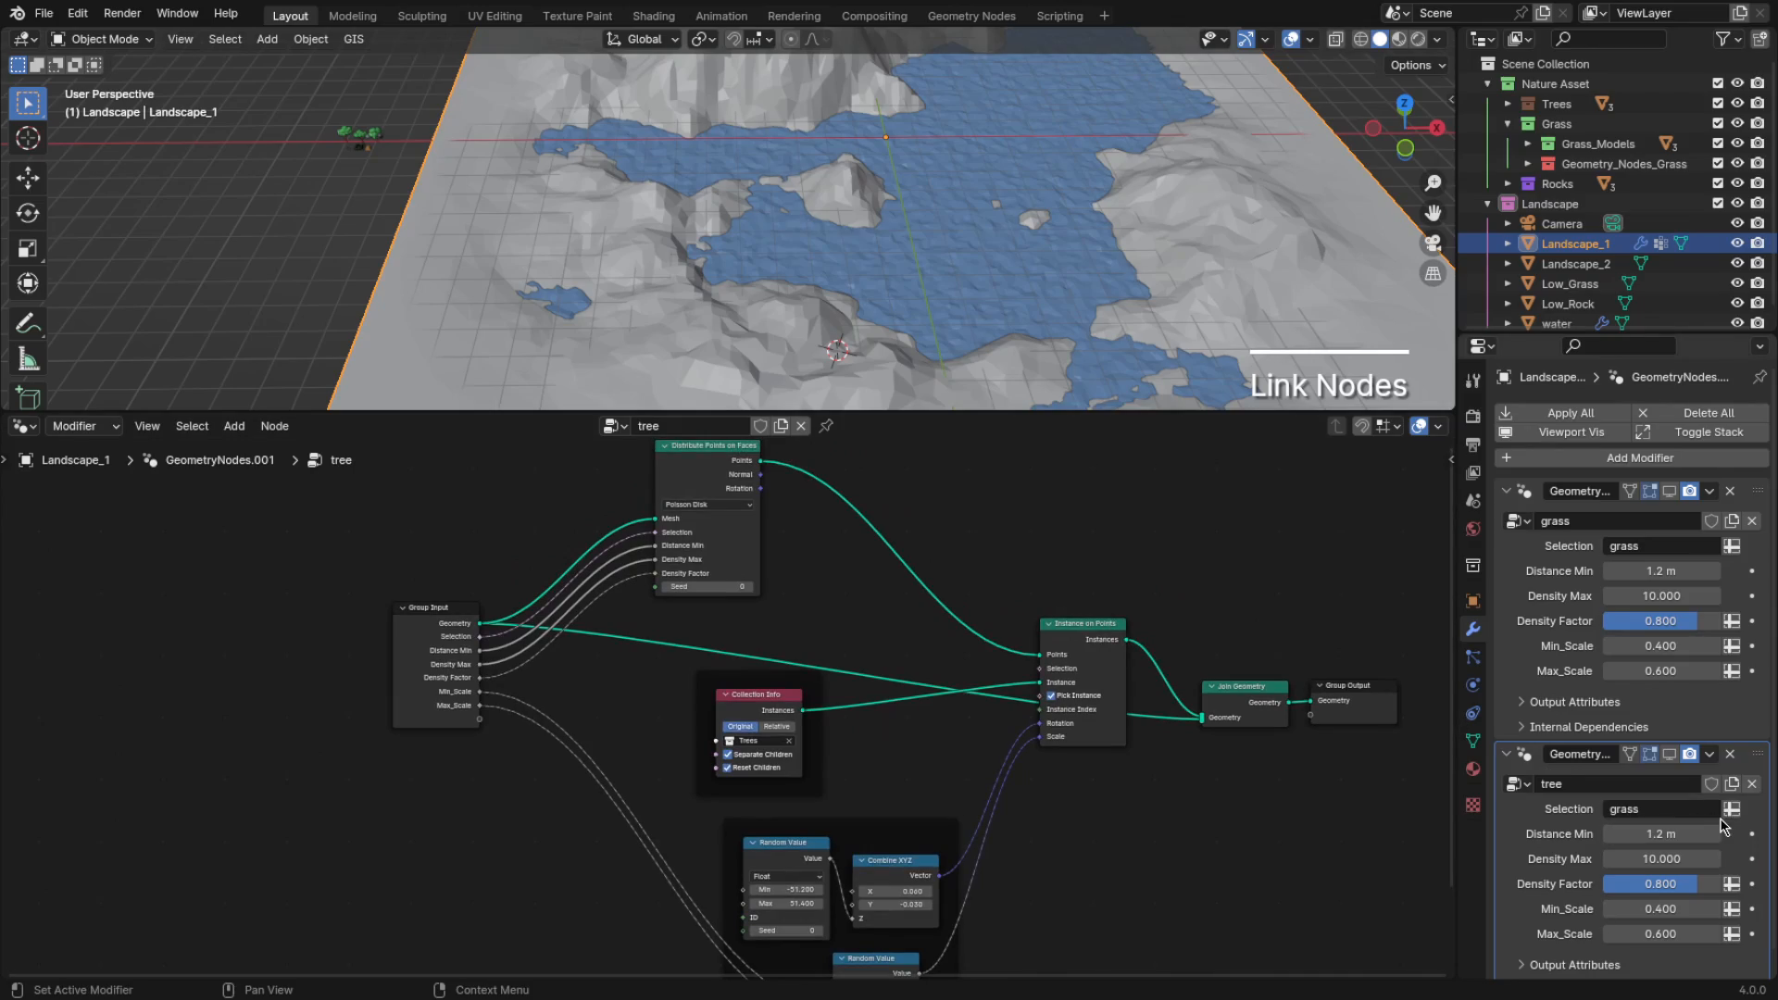
Turn on the tree modifier's viewport display and enlarge the 3D viewport to see the scattered trees
left_click(1669, 756)
scroll(1200, 322, "down", 2)
left_click(1260, 232)
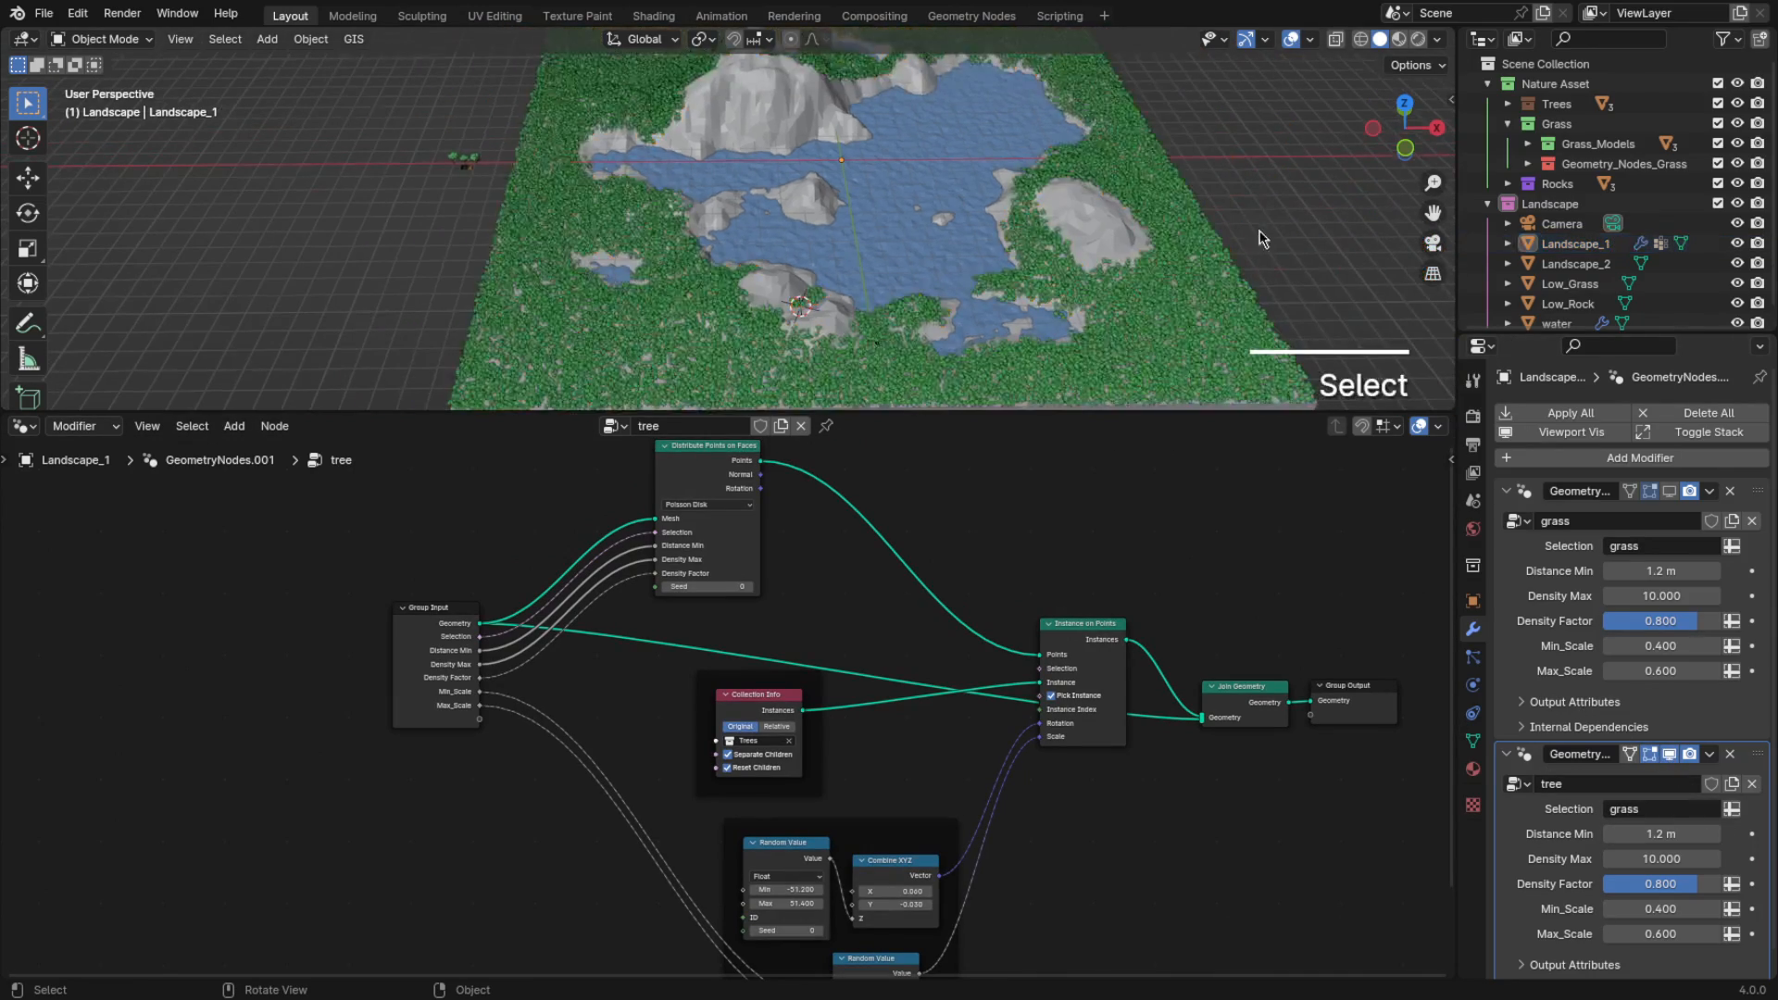
middle_click_drag(1260, 232, 1258, 207)
left_click_drag(1217, 410, 1201, 639)
scroll(1200, 603, "up", 3)
scroll(1198, 407, "up", 5)
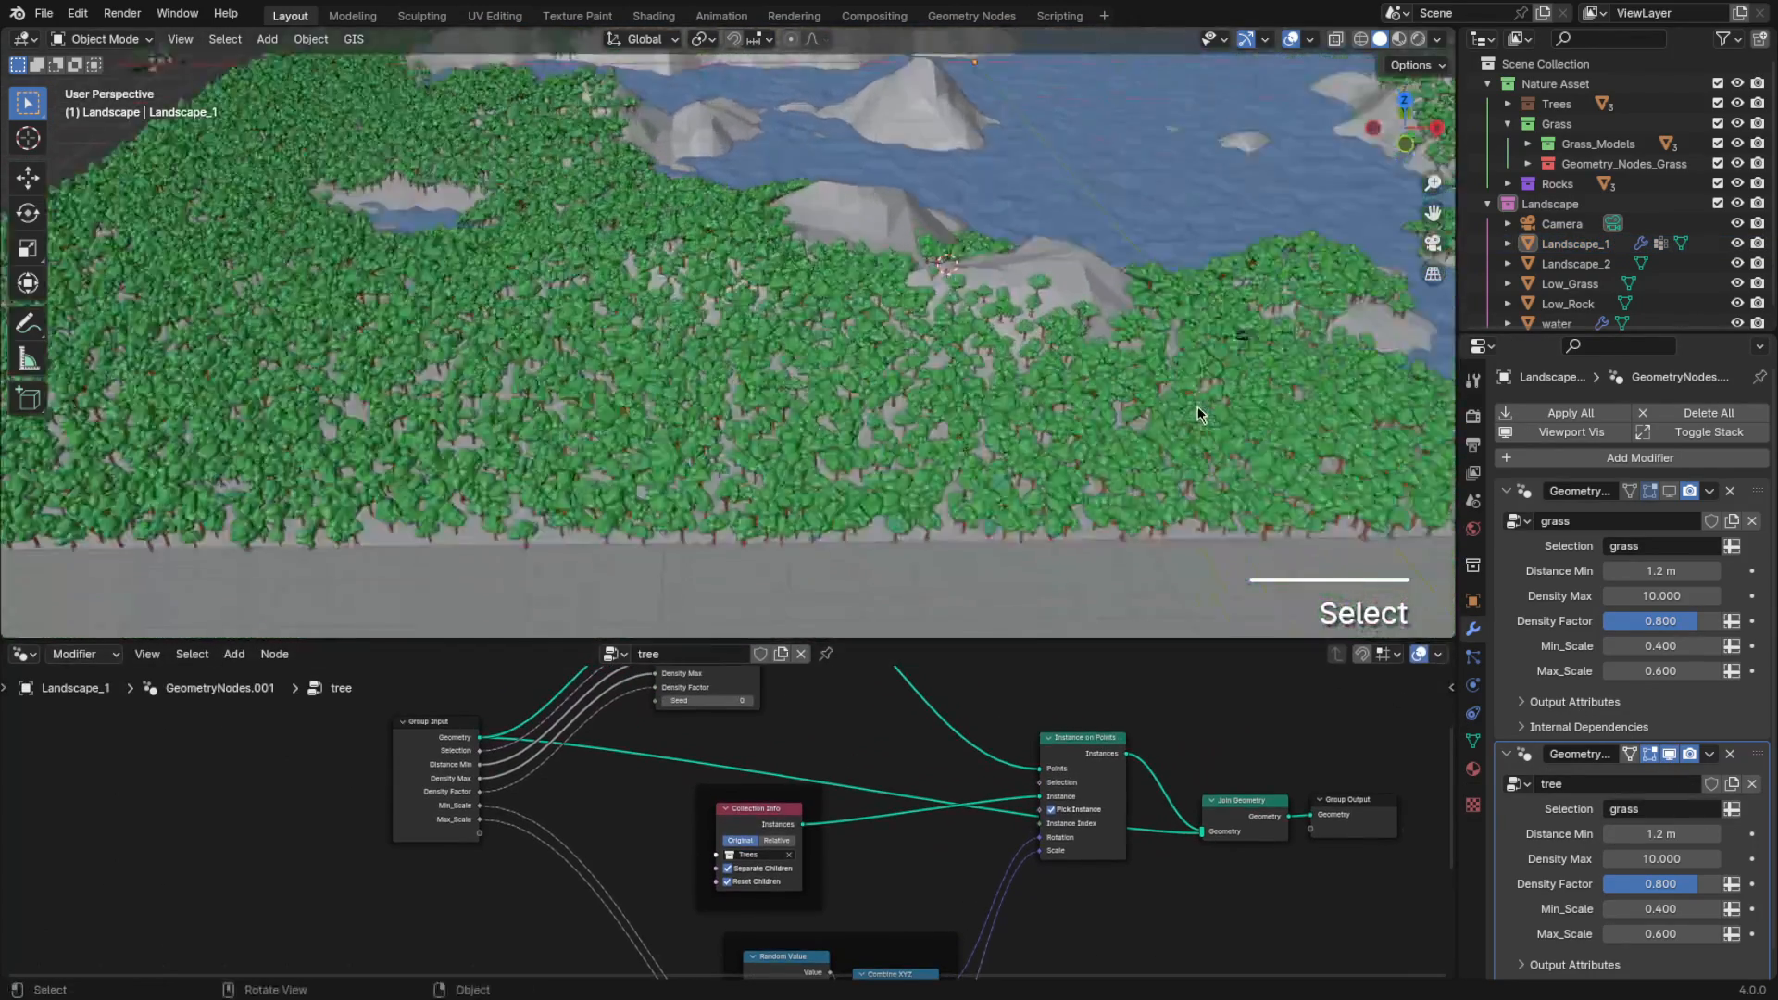
Turn on the grass modifier's viewport display and examine the instances up close at the terrain's edge
left_click(1671, 492)
middle_click_drag(1323, 556, 1321, 445, "shift")
scroll(1321, 477, "up", 3)
middle_click_drag(1252, 422, 1253, 442, "shift")
middle_click_drag(1253, 491, 1254, 411, "ctrl")
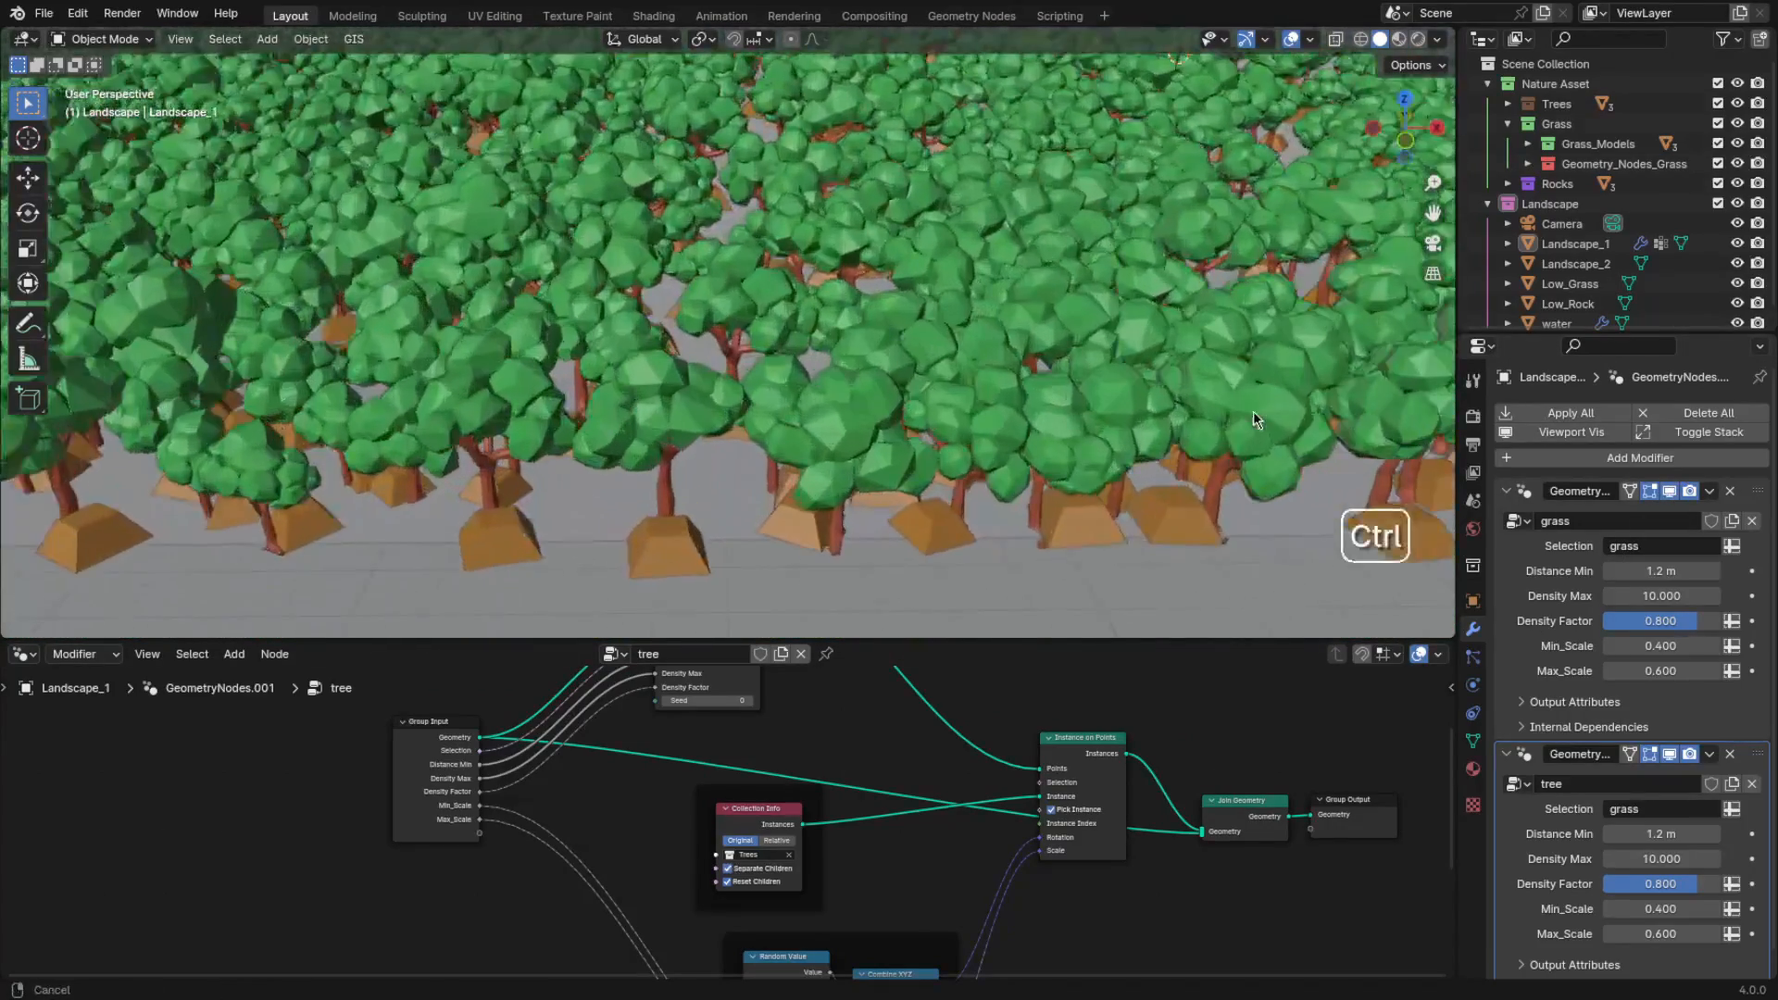
middle_click_drag(1218, 569, 1204, 457, "shift")
scroll(1198, 474, "down", 4)
Set the tree modifier's Density Max to 5 and its Density Factor to 0.4
left_click(900, 784)
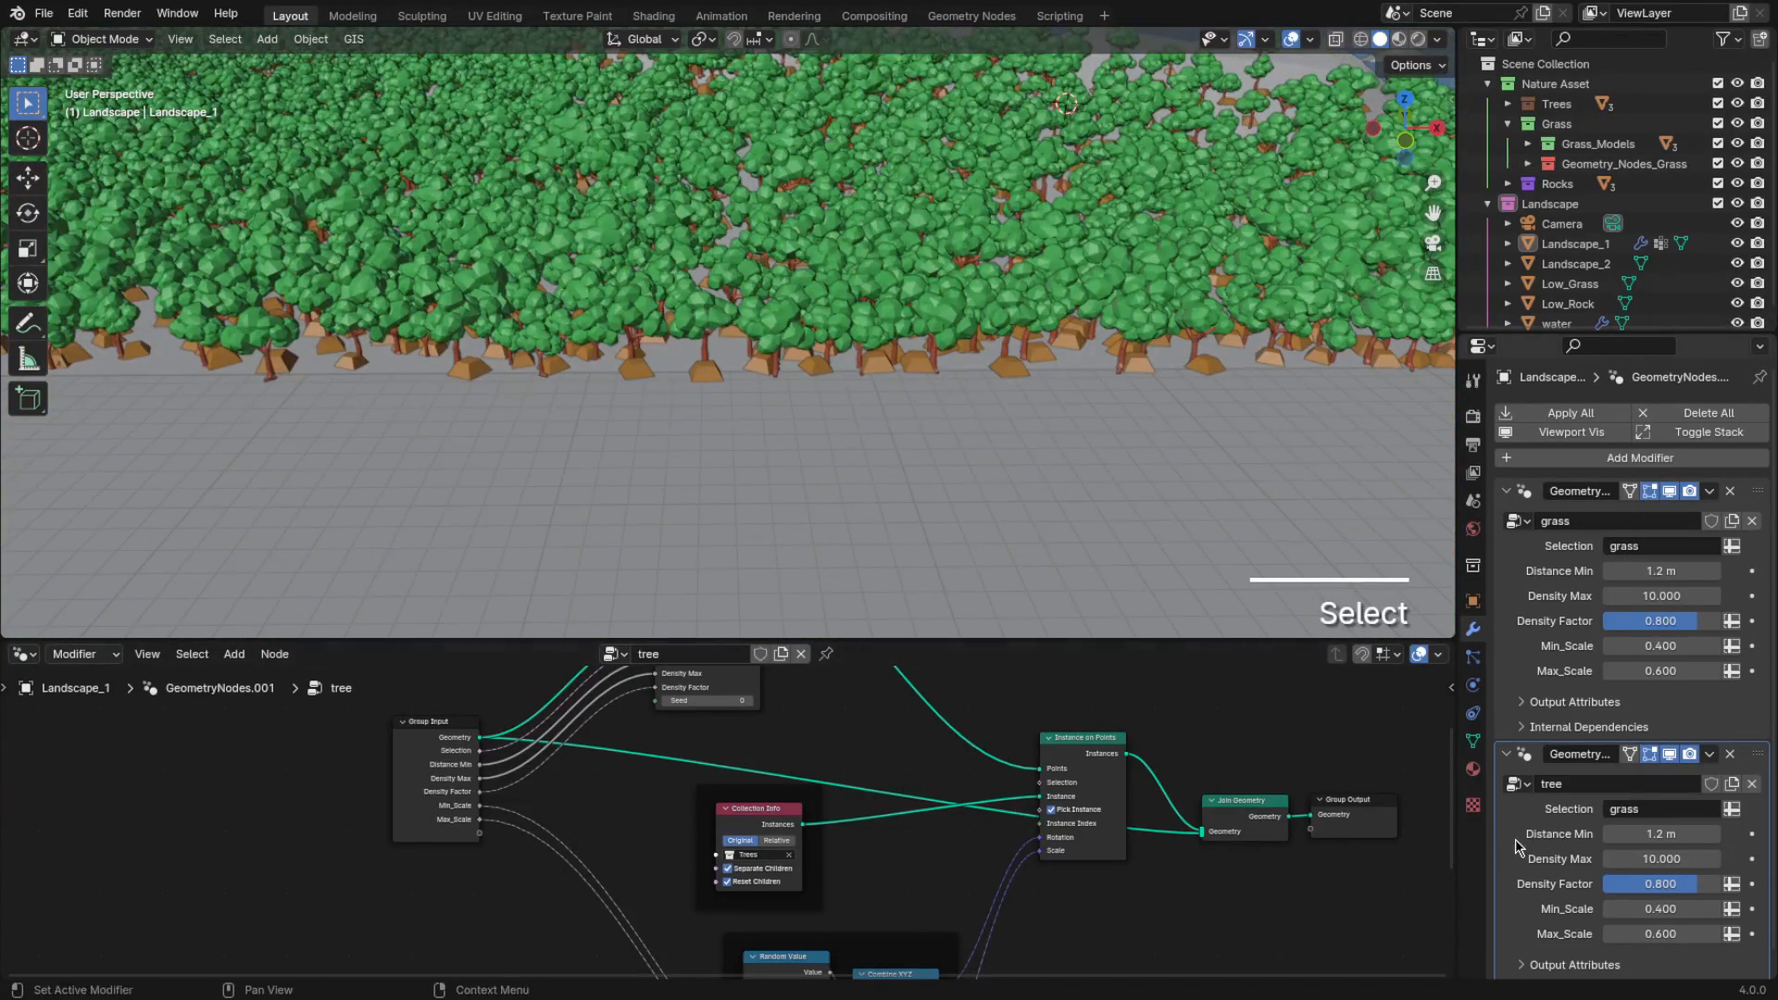
left_click(1515, 839)
scroll(883, 794, "up", 3)
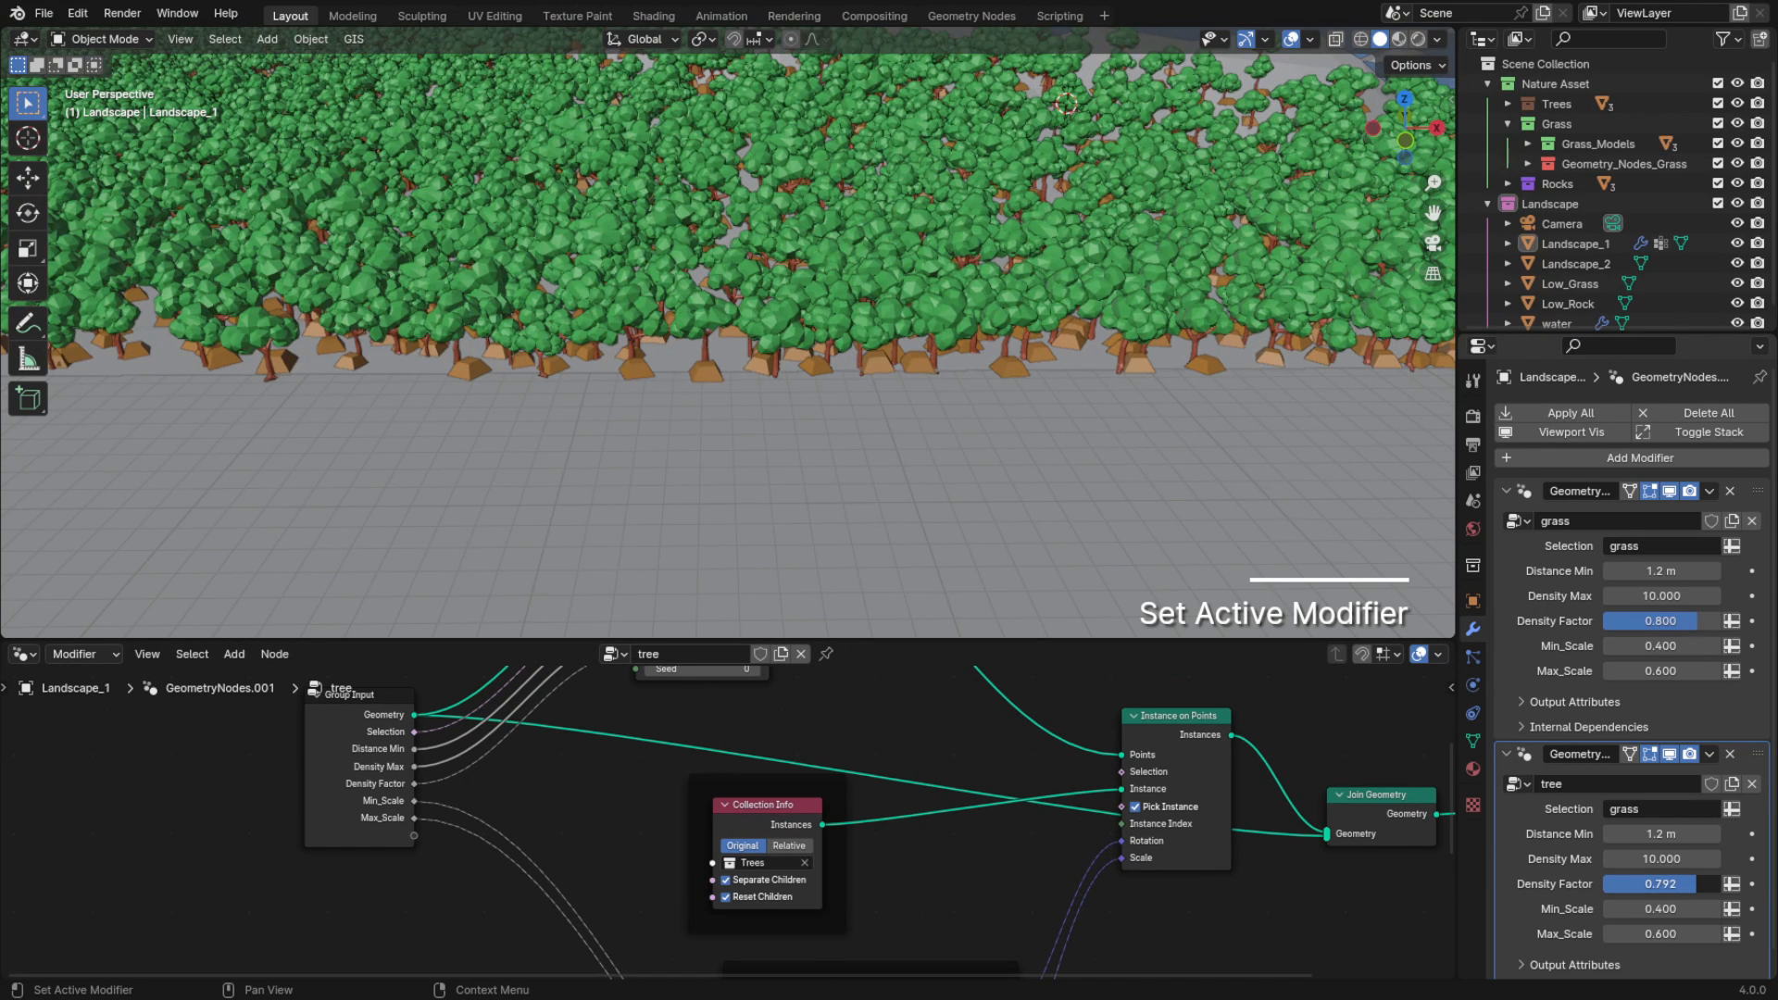
left_click(1682, 854)
type("5")
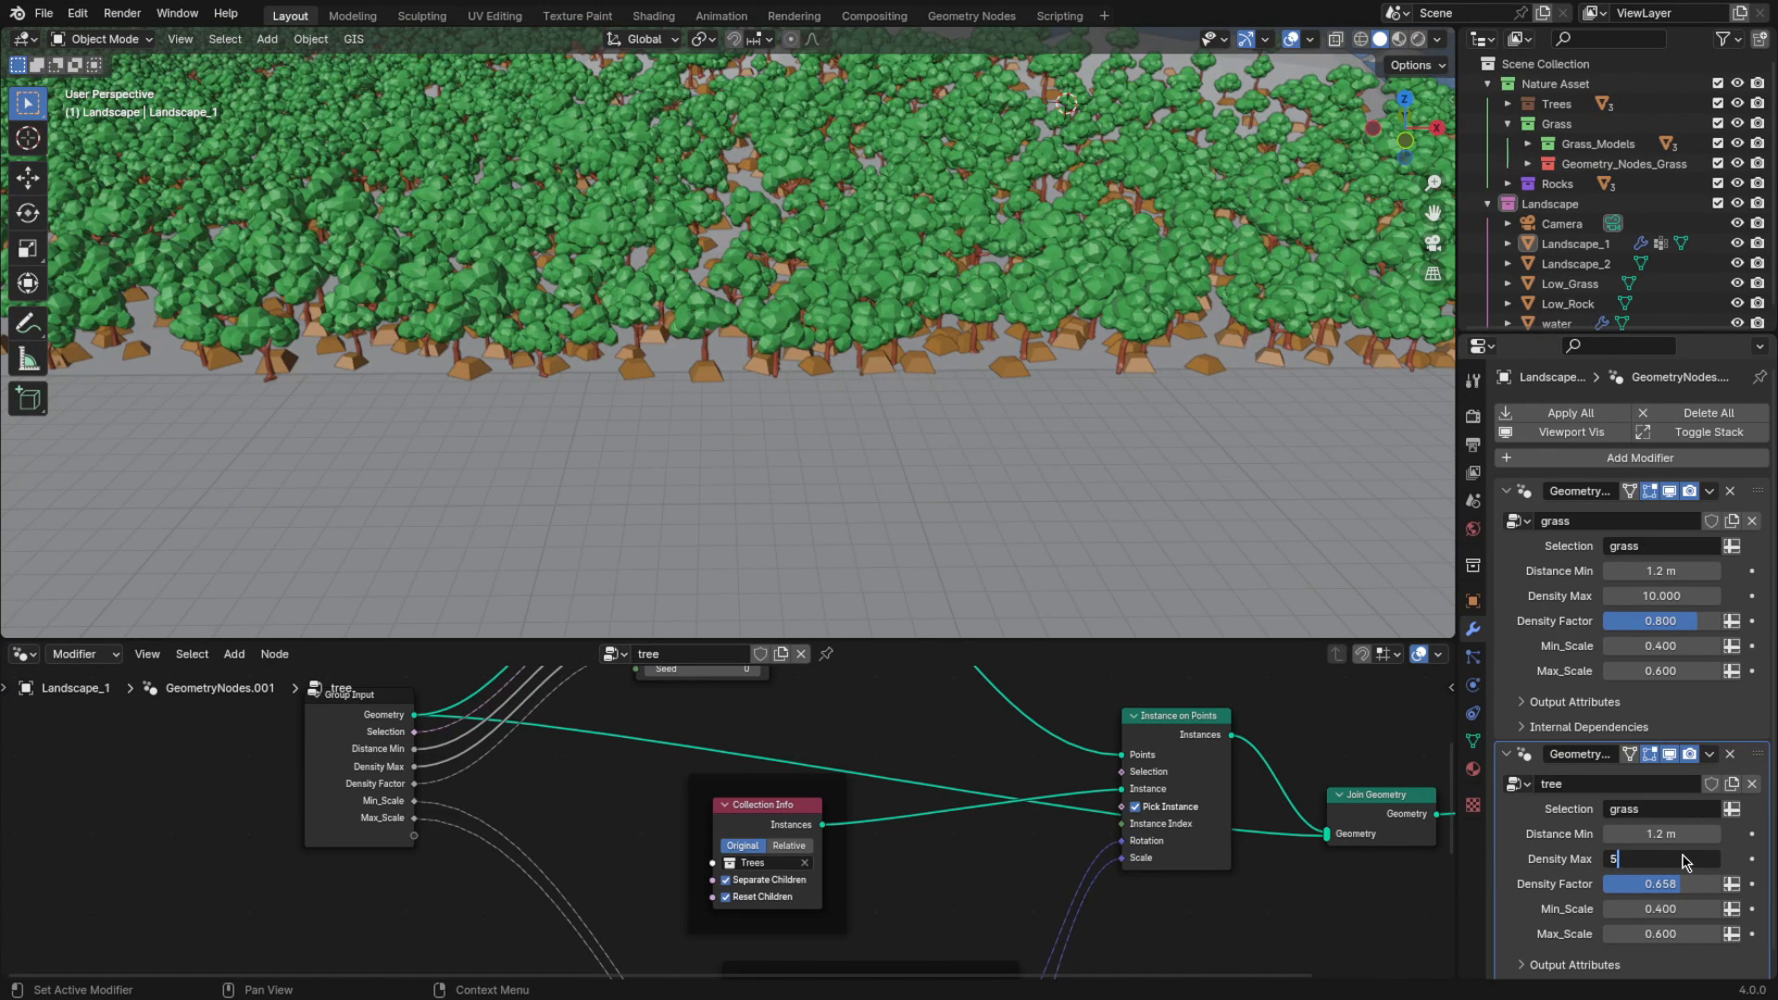
key("Return")
scroll(985, 468, "down", 5)
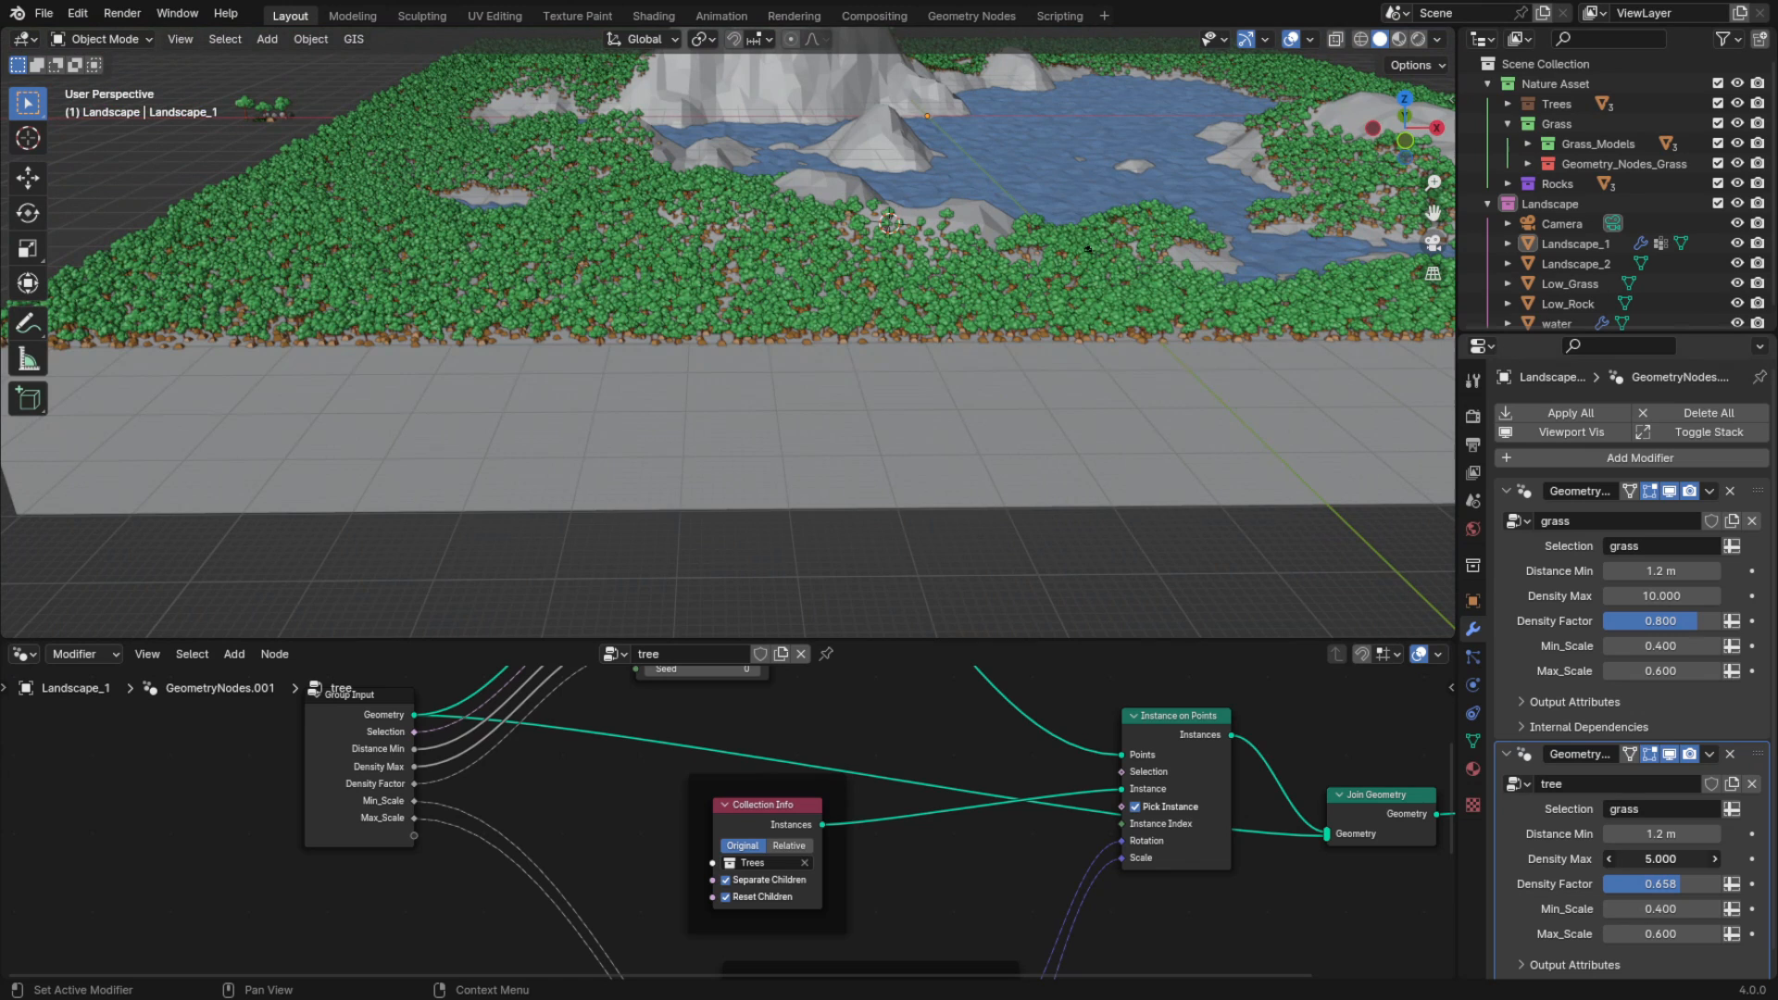
left_click(1665, 892)
type("0.4")
key("Return")
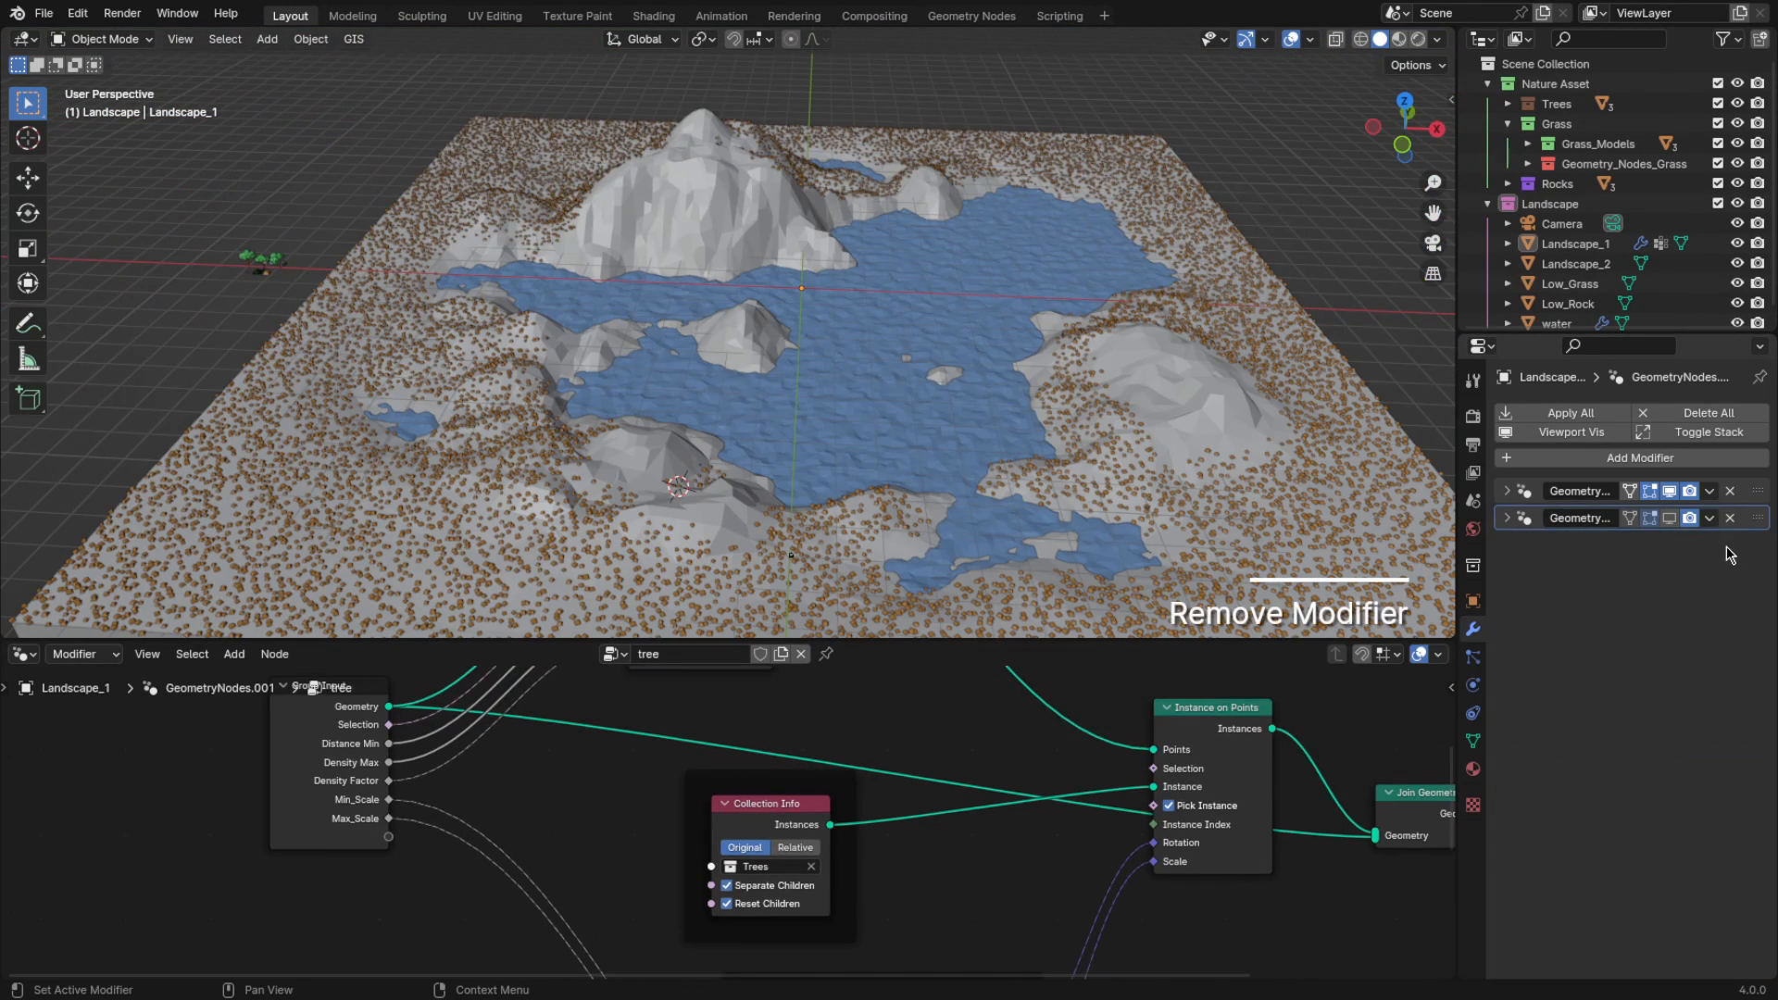
Duplicate the grass modifier and expand the settings of all three geometry nodes modifiers
left_click(1710, 491)
left_click(1663, 530)
left_click(1507, 544)
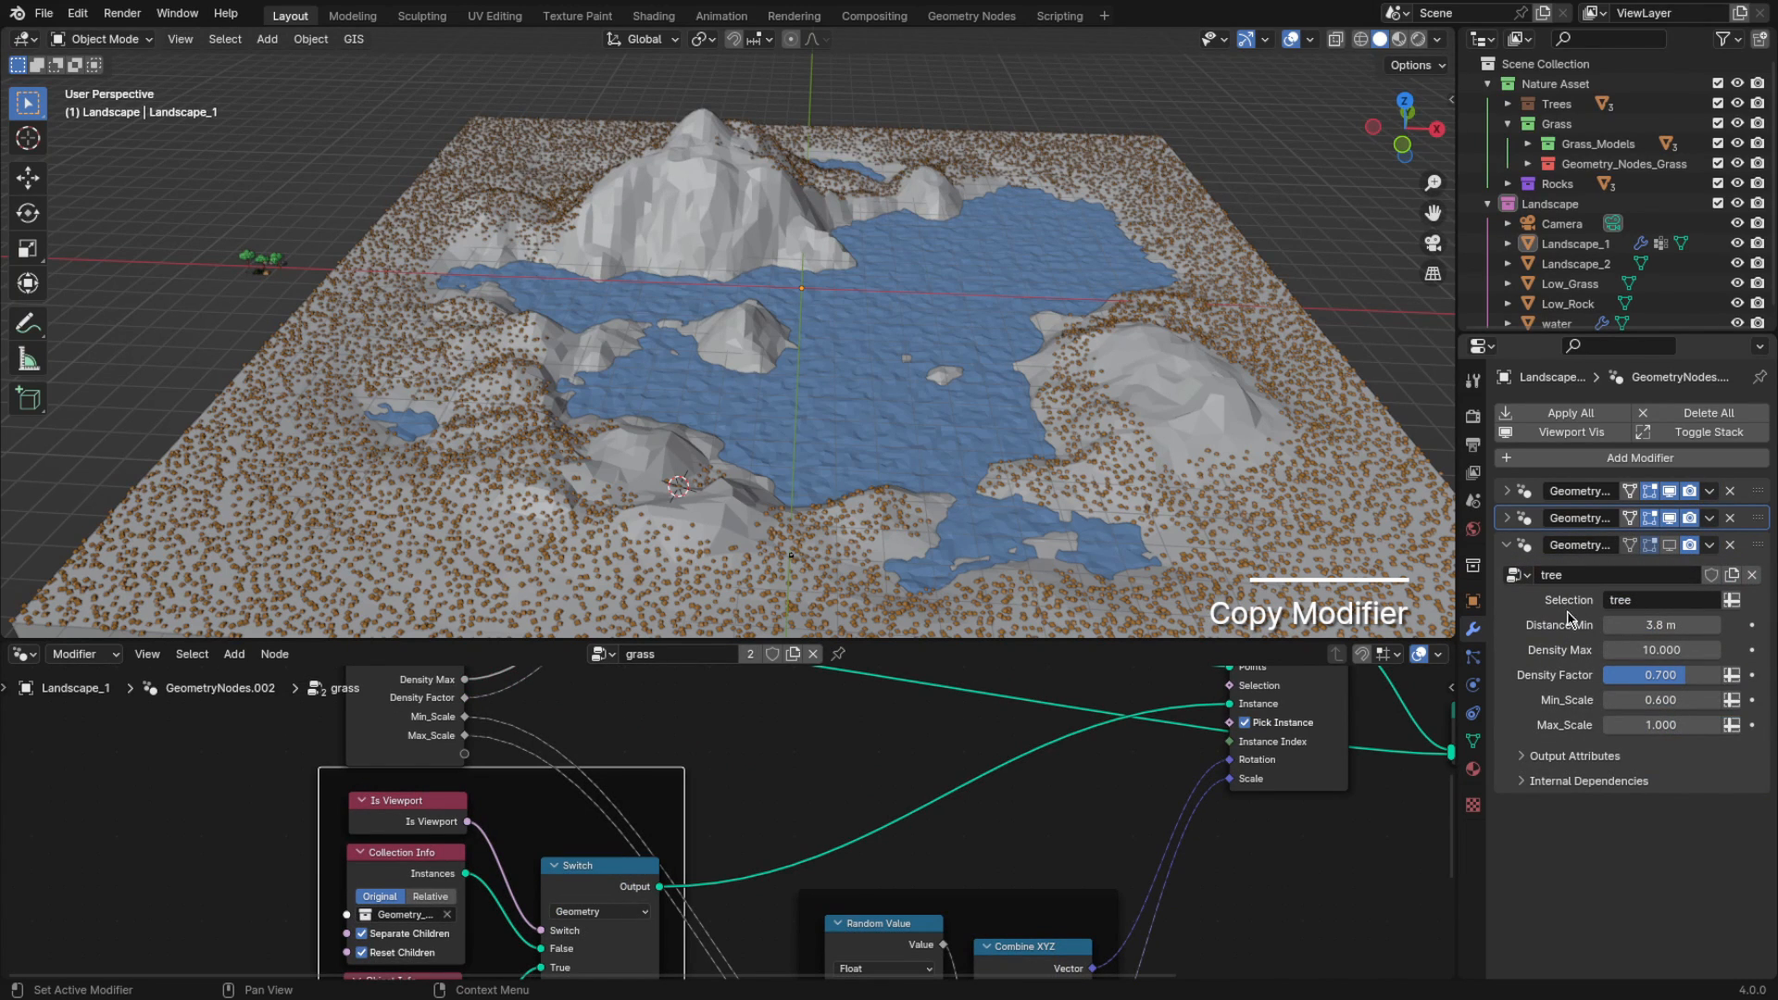
left_click(1507, 518)
left_click(1507, 491)
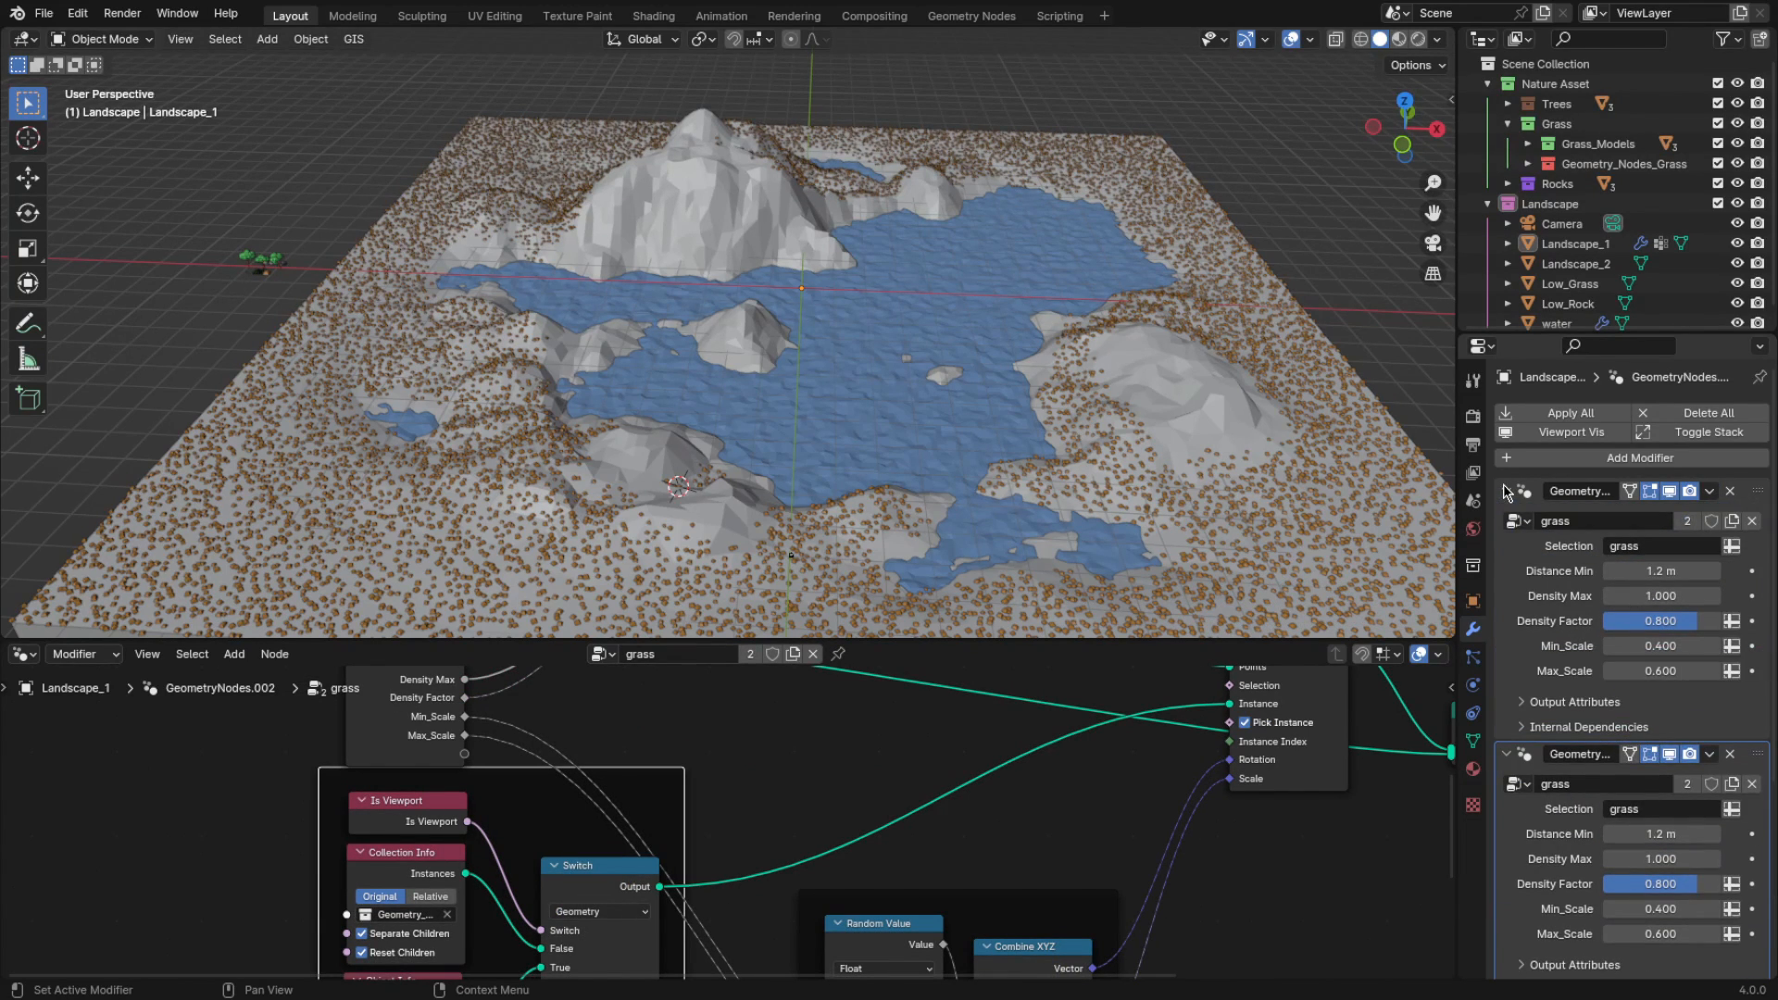
Move the duplicated grass modifier to the end of the stack, below the tree modifier
scroll(1507, 581, "down", 4)
scroll(1506, 582, "up", 2)
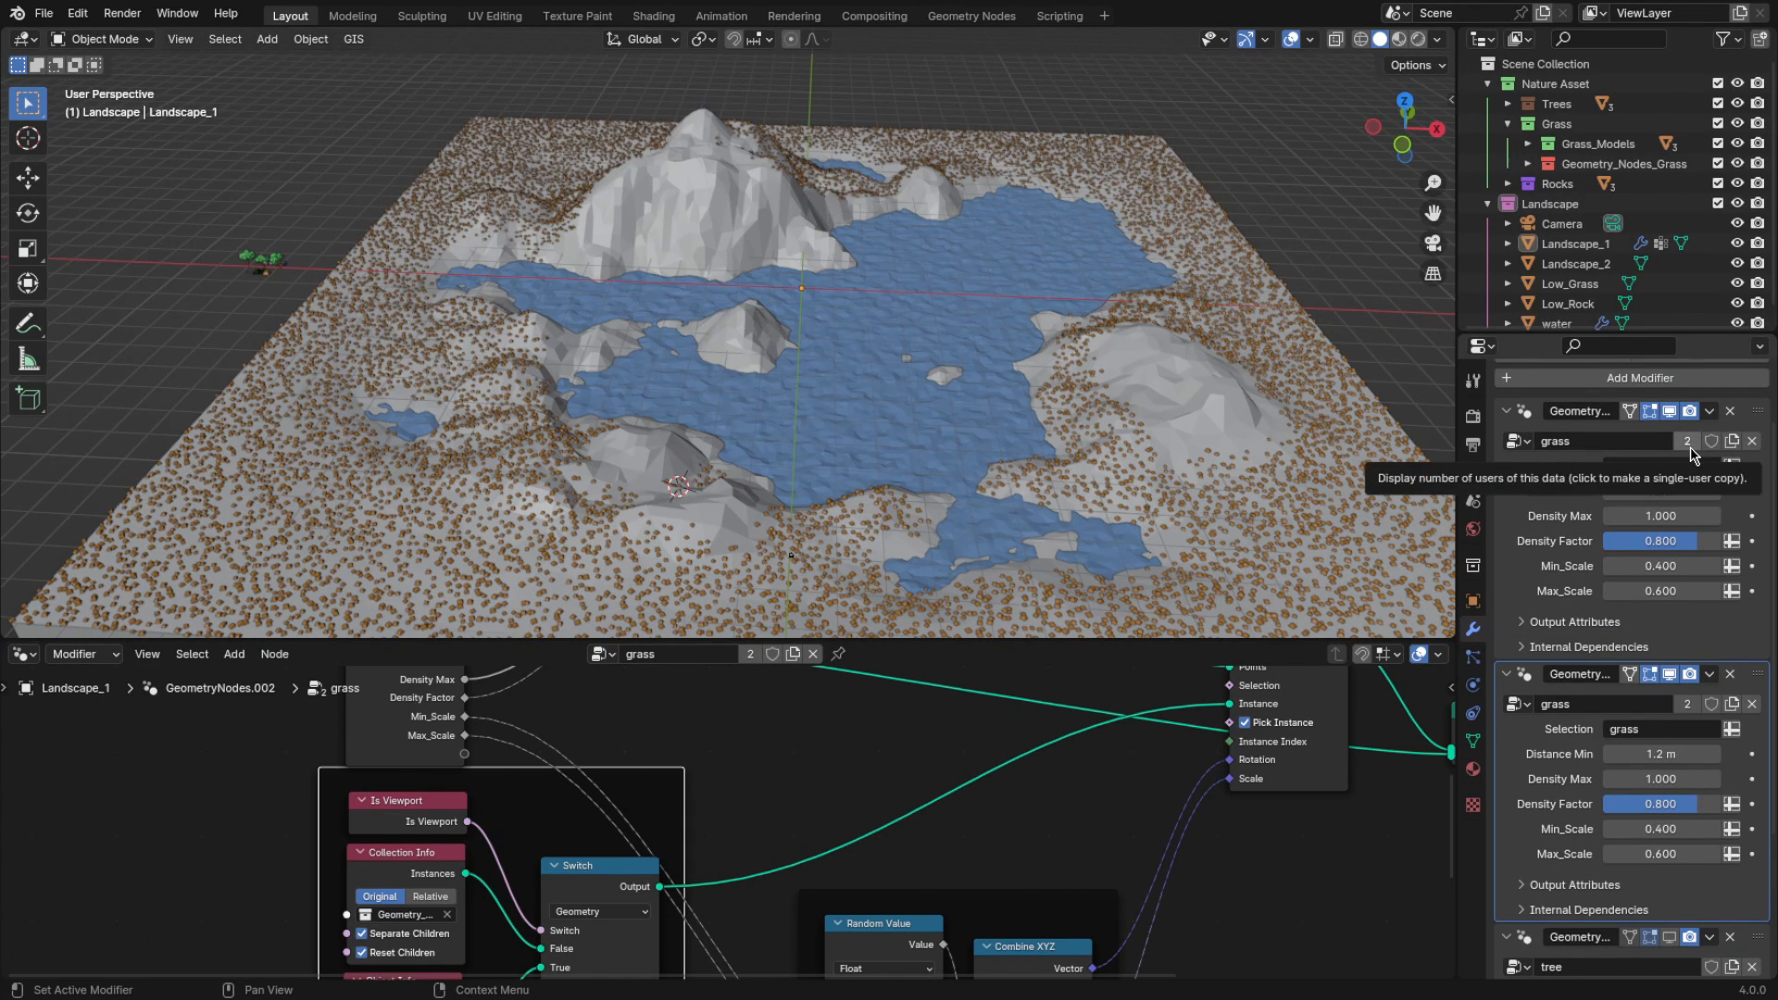
left_click(1527, 547)
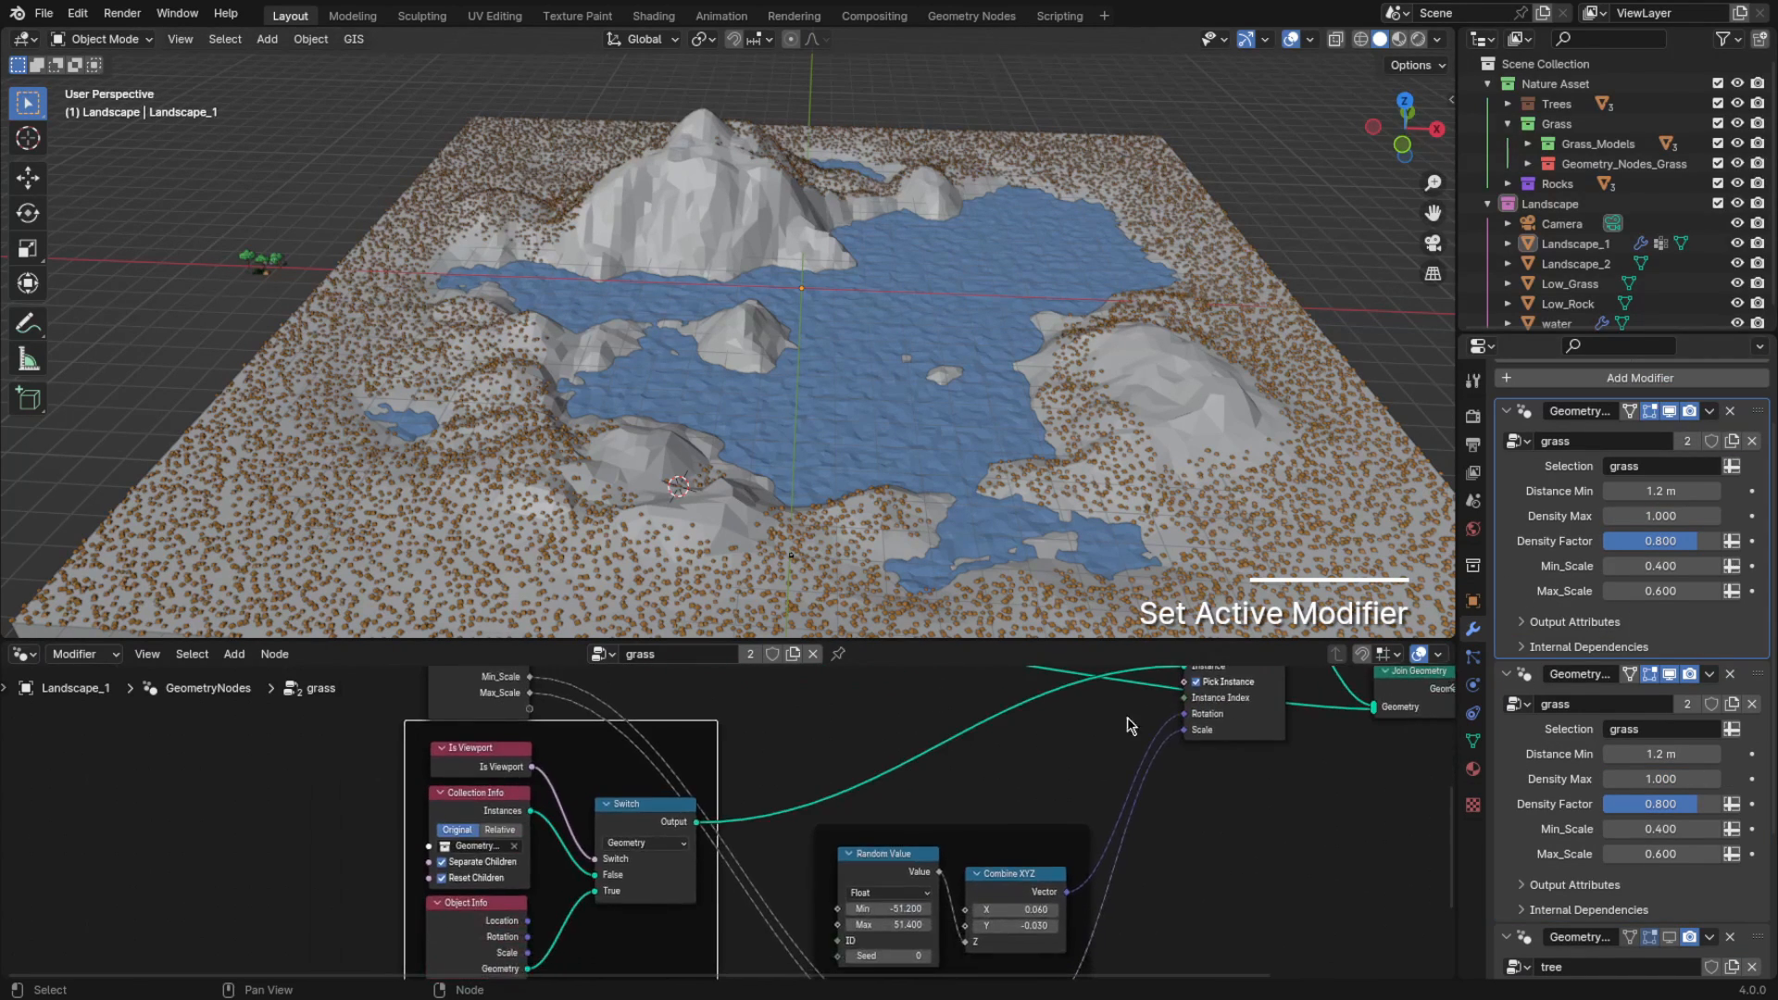
left_click(1545, 754)
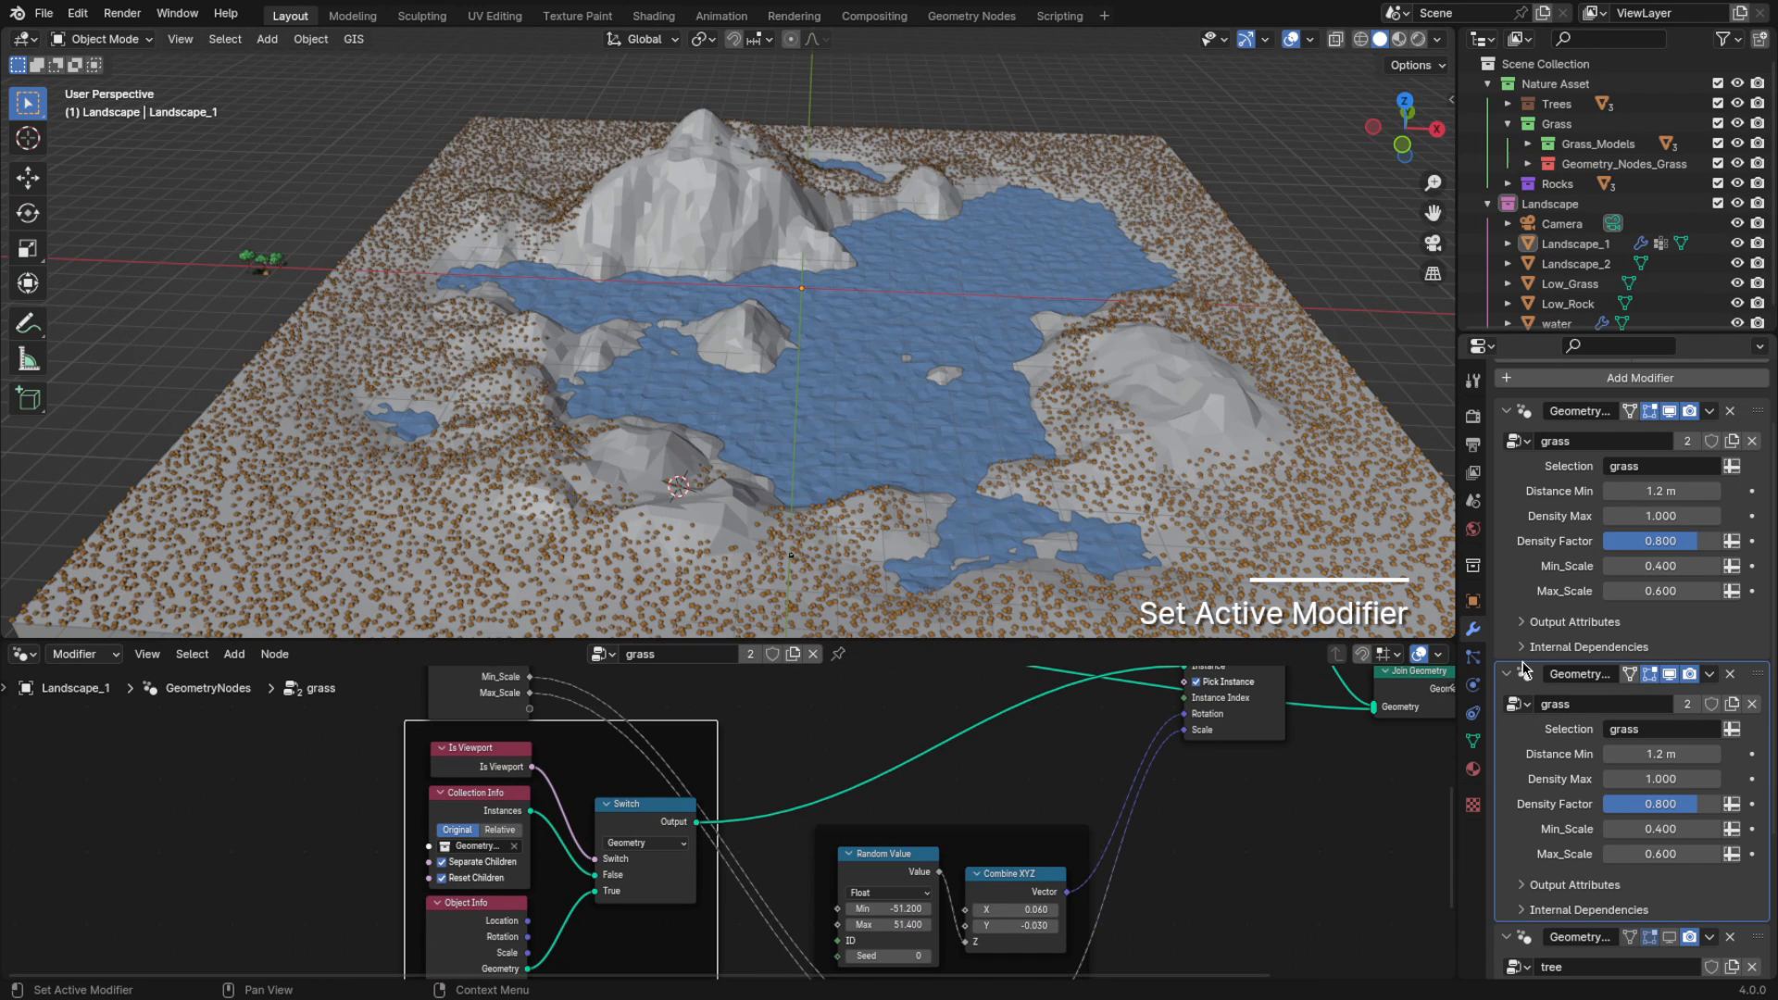
scroll(1524, 661, "down", 5)
scroll(1524, 661, "up", 1)
left_click_drag(1758, 513, 1751, 859)
scroll(1674, 525, "up", 4)
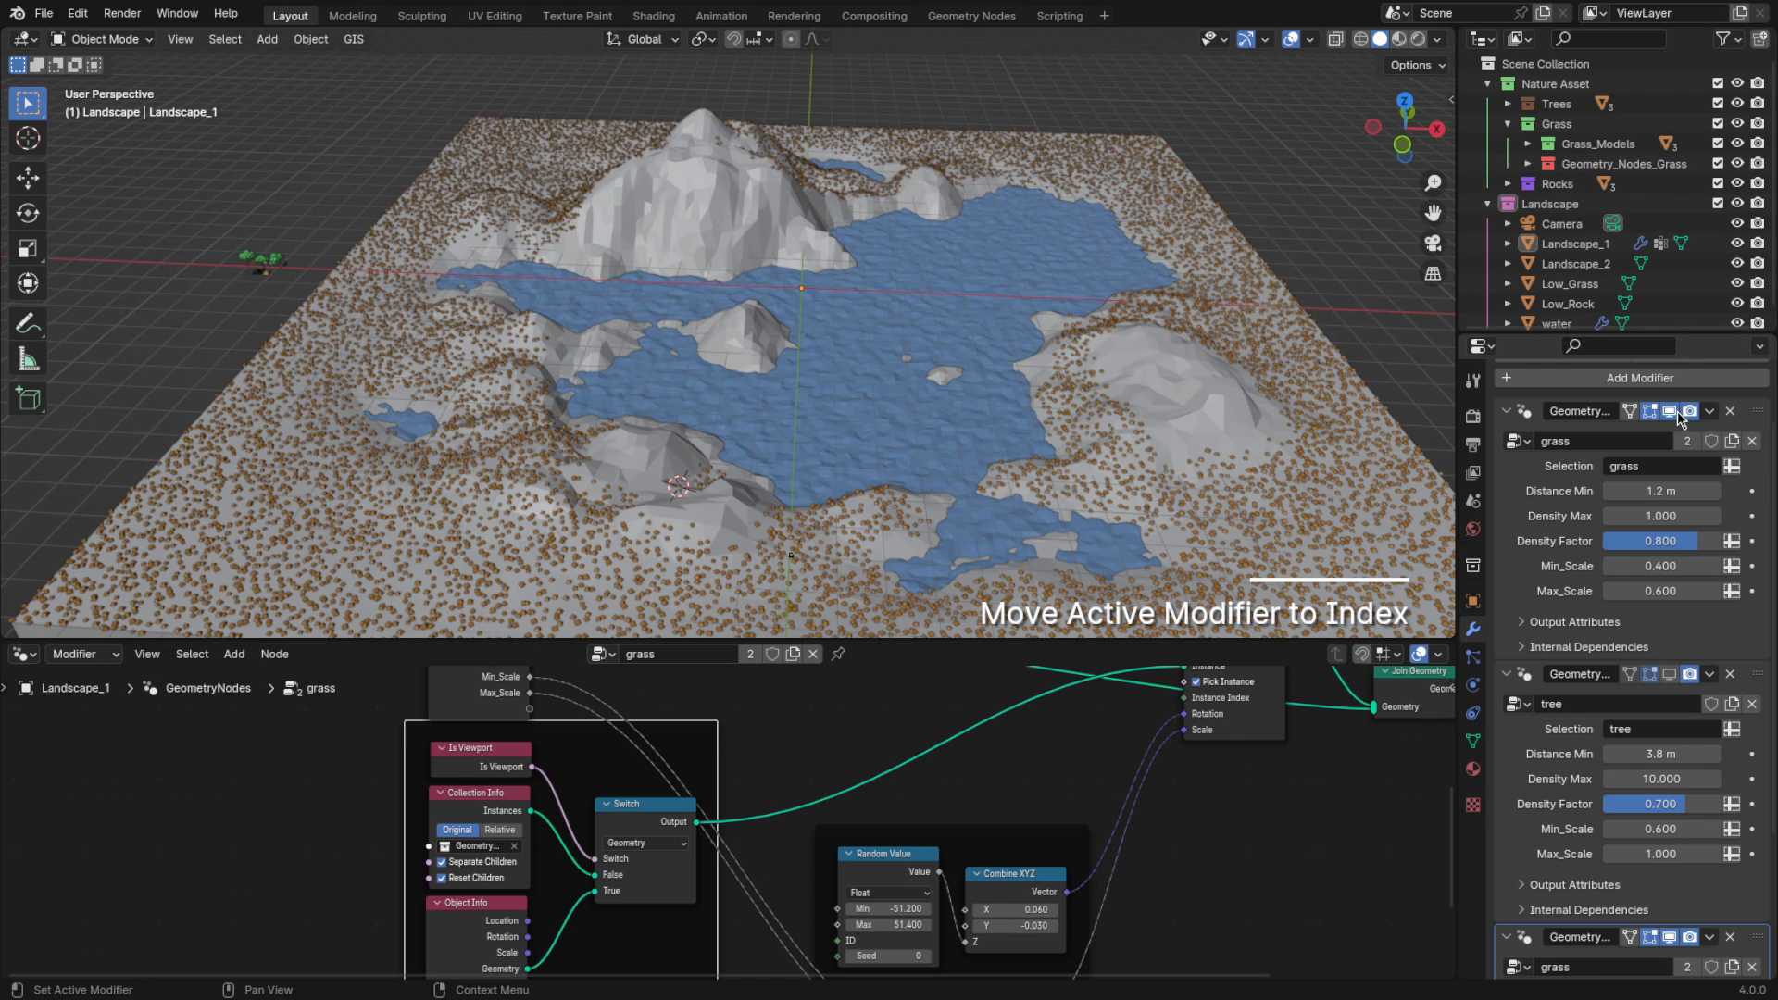
Hide the original grass modifier in the viewport and give the duplicate its own node group named rocks.001
left_click(1670, 675)
left_click(1670, 675)
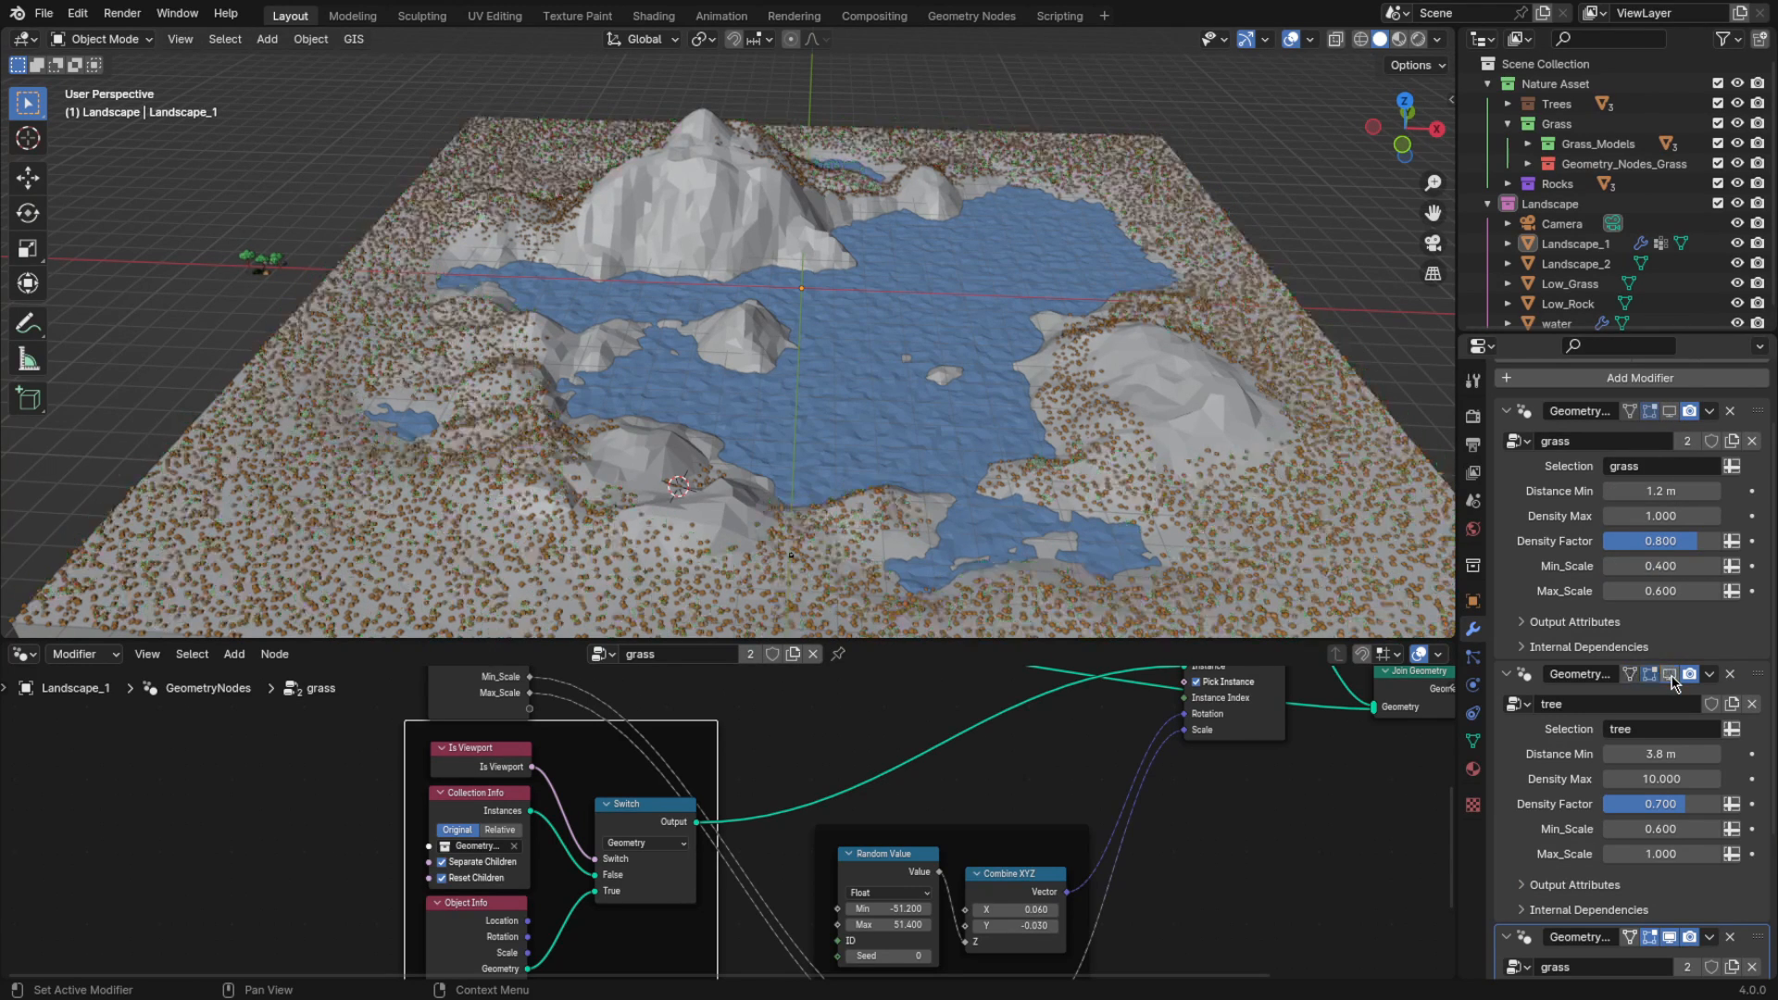
scroll(1658, 722, "down", 4)
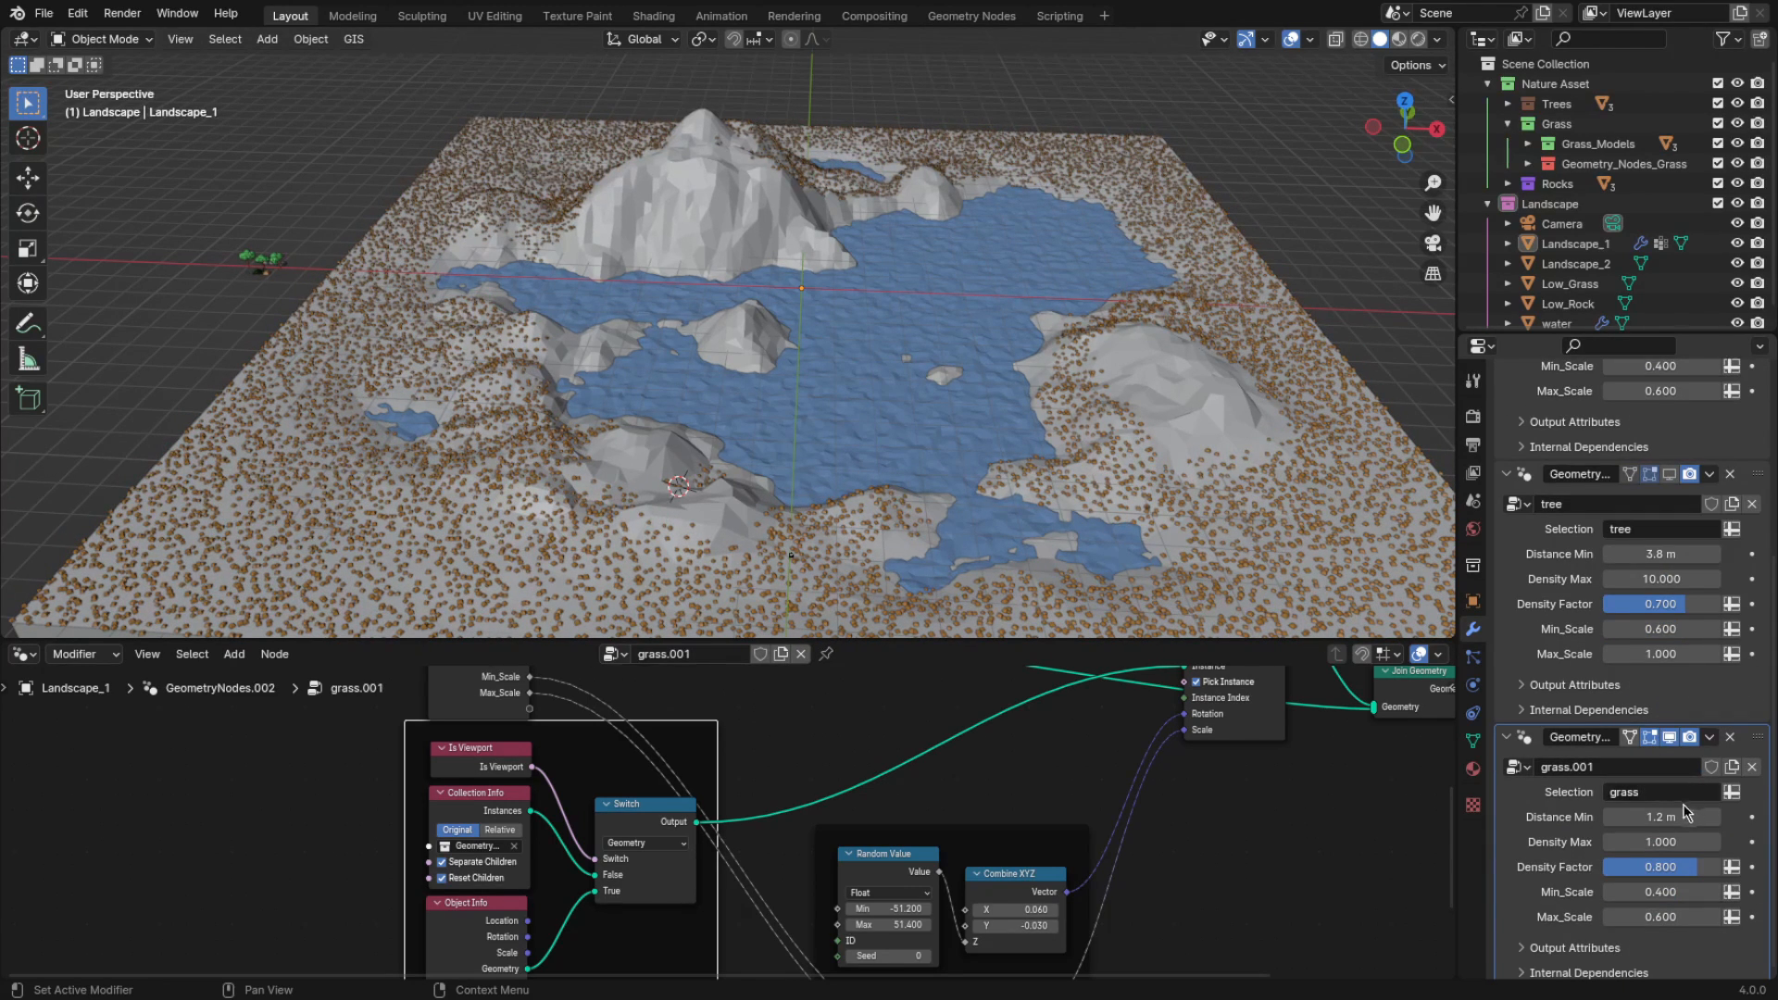
scroll(1586, 771, "down", 1)
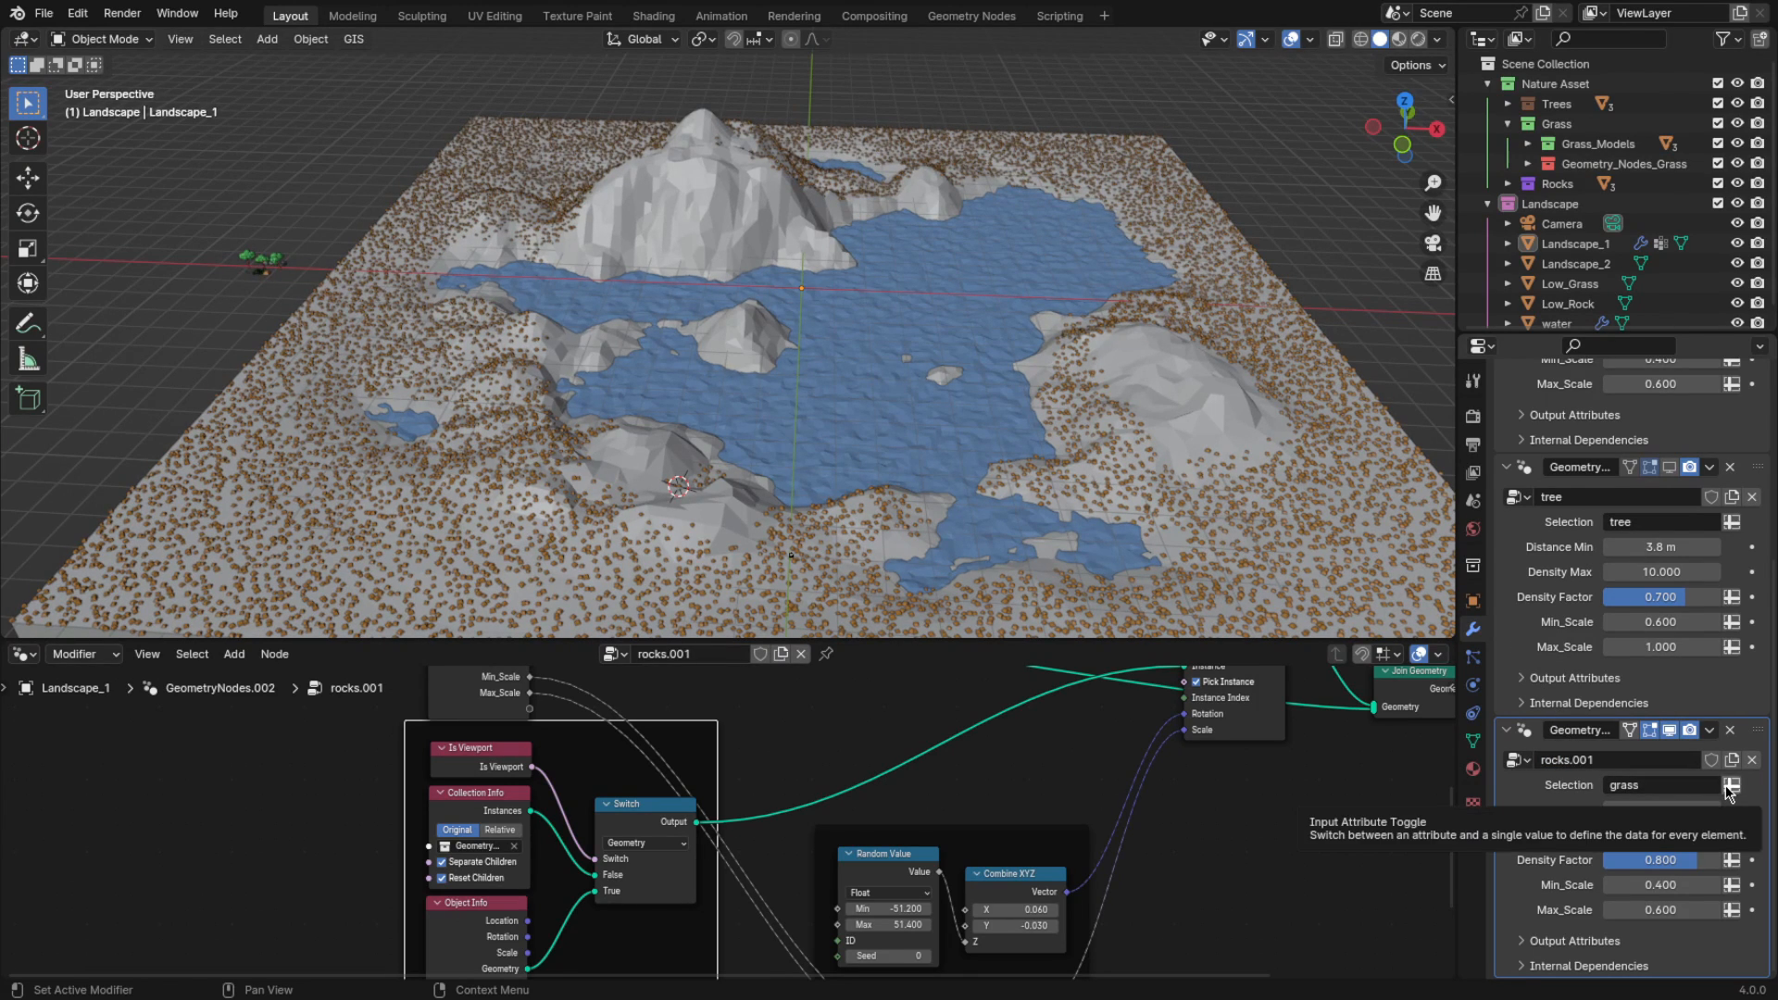
Set the Collection Info node's collection to Rocks in the rocks.001 node group
middle_click_drag(820, 806, 1118, 761)
scroll(1120, 759, "up", 1)
left_click(1176, 733)
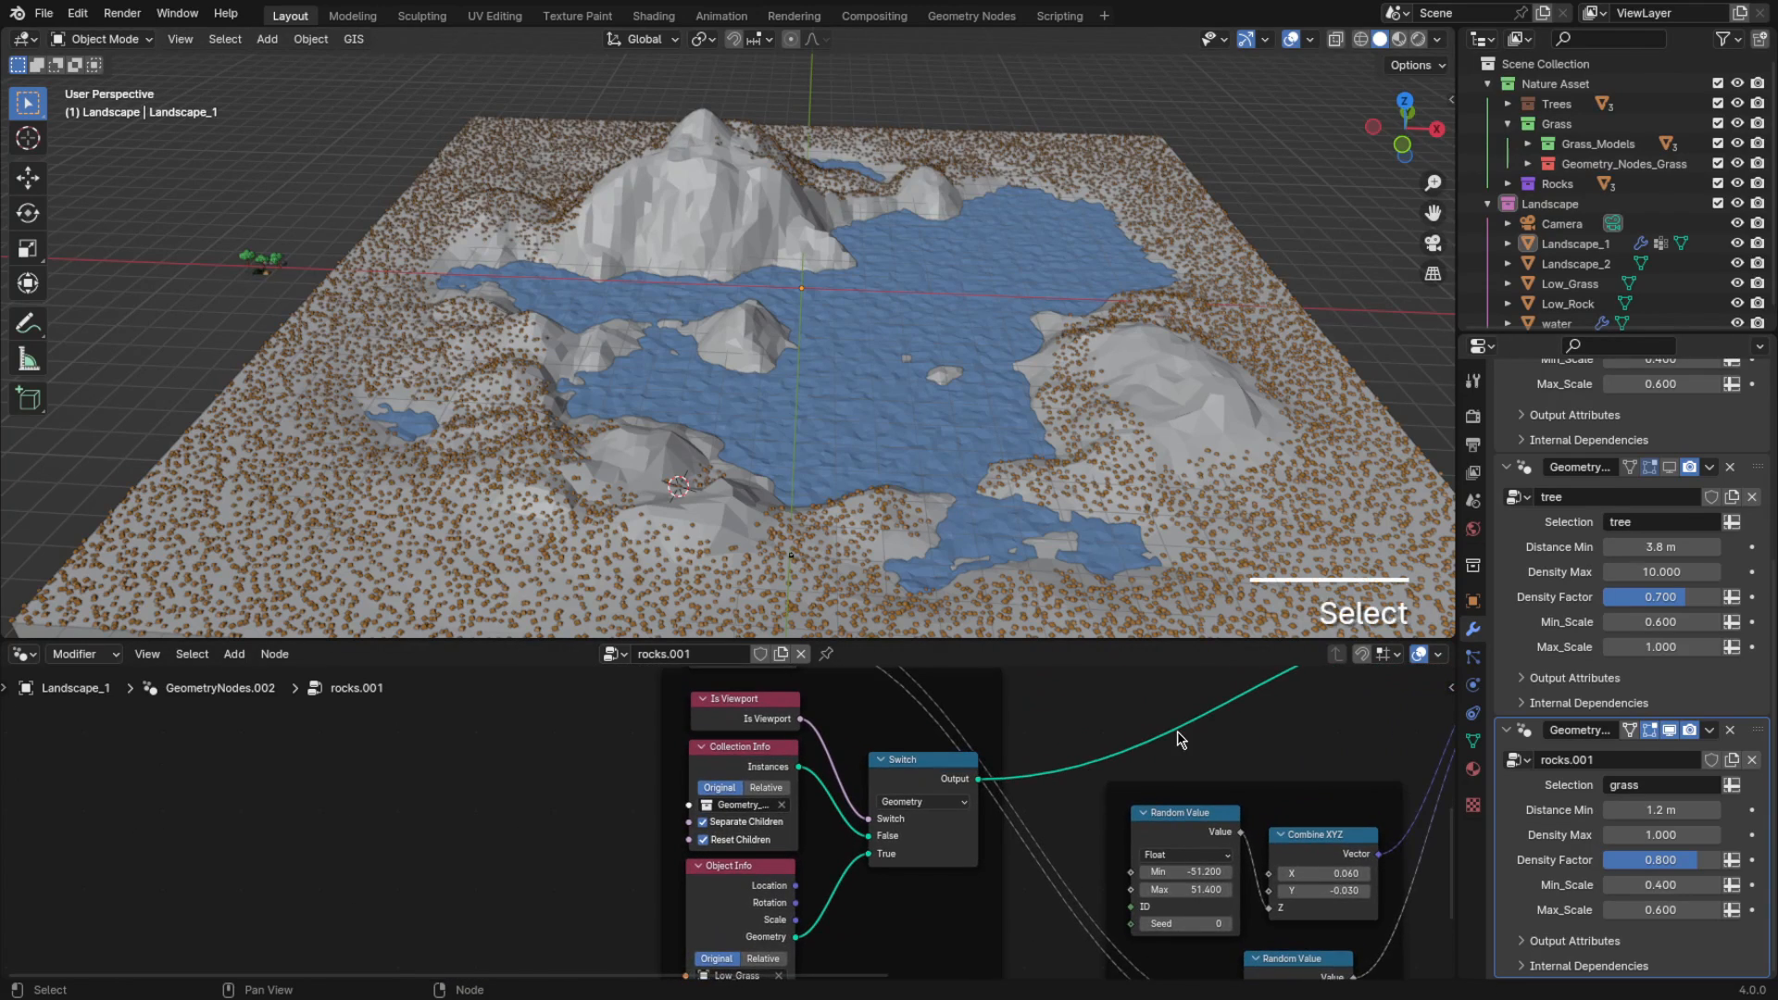
scroll(741, 815, "up", 3)
left_click(769, 800)
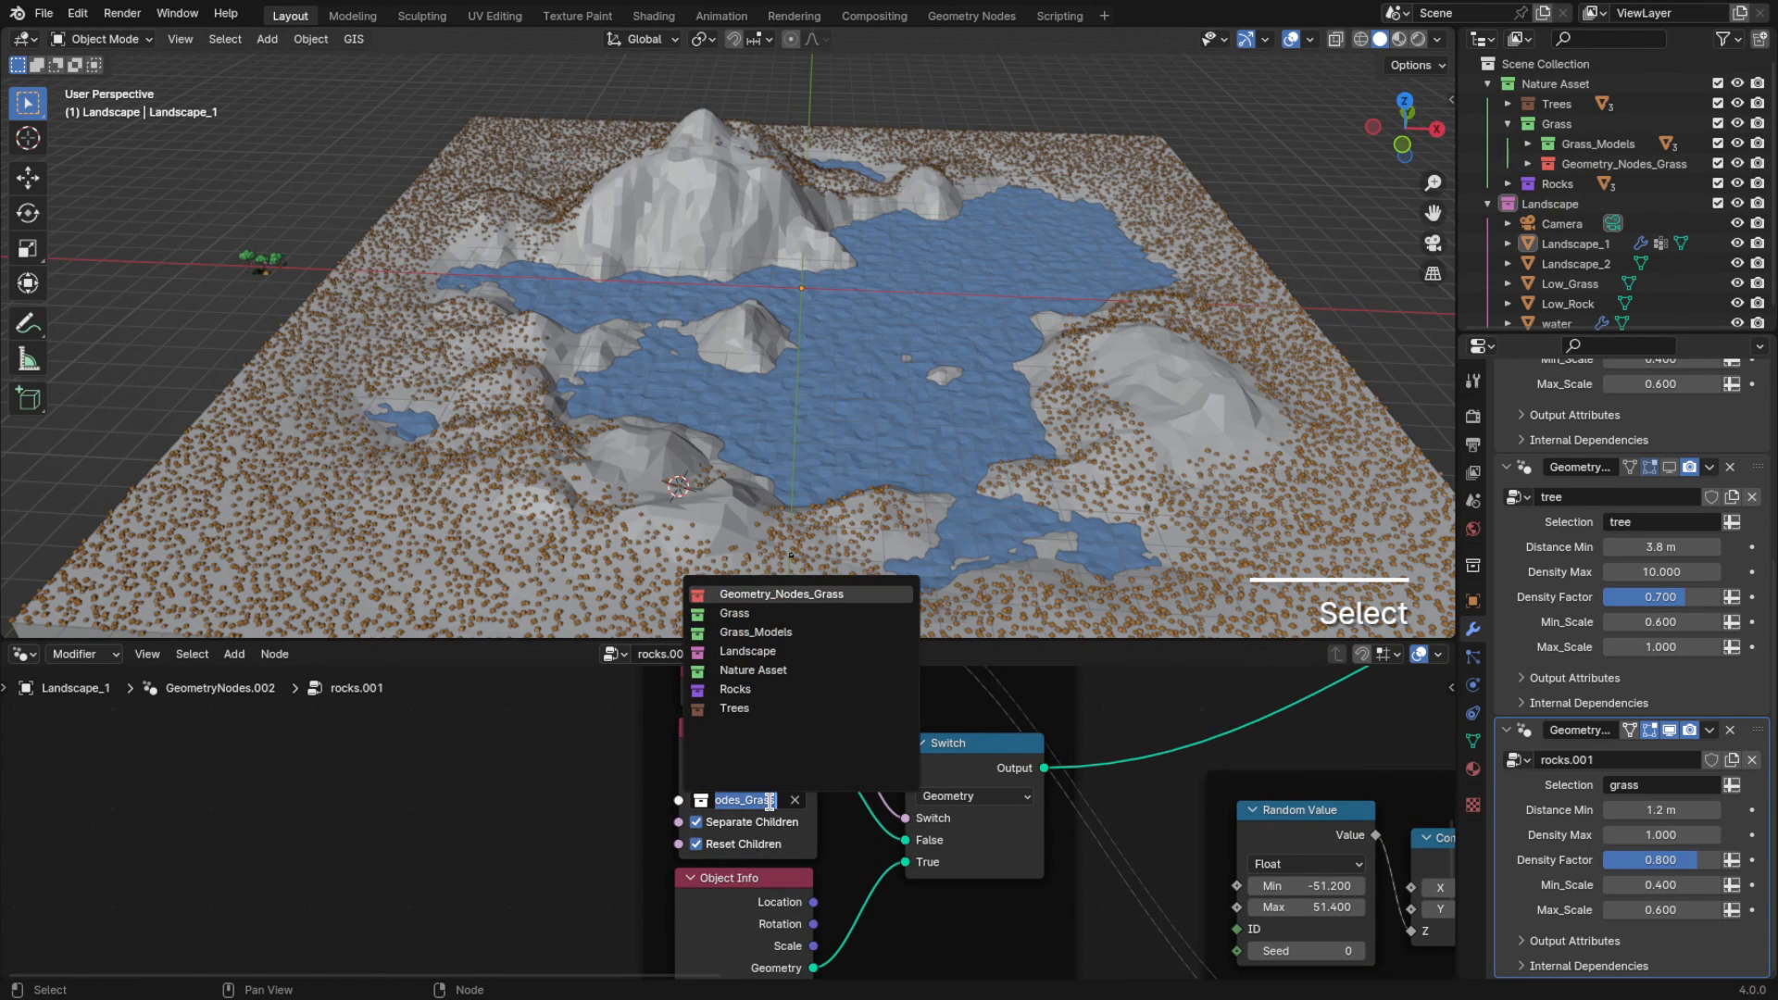
left_click(736, 690)
Set the Object Info node's object to Low_Rock in the rocks.001 node group
scroll(769, 861, "up", 2)
left_click(769, 862)
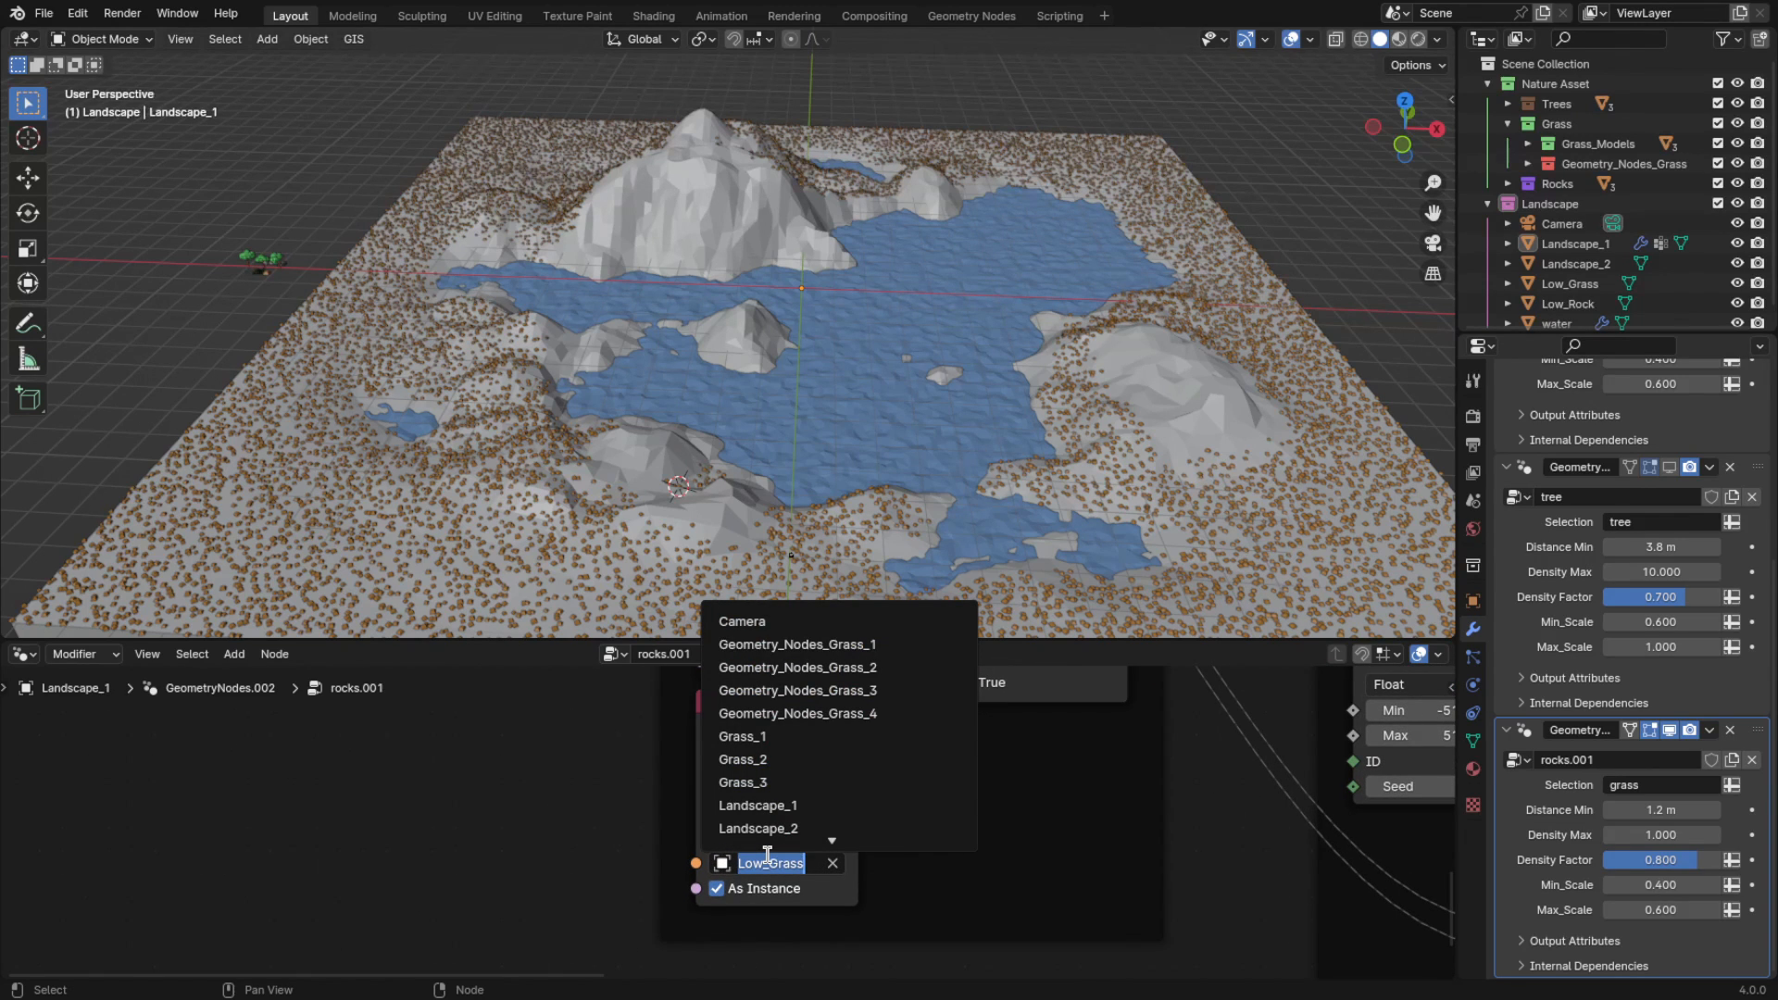
type("low")
left_click(763, 623)
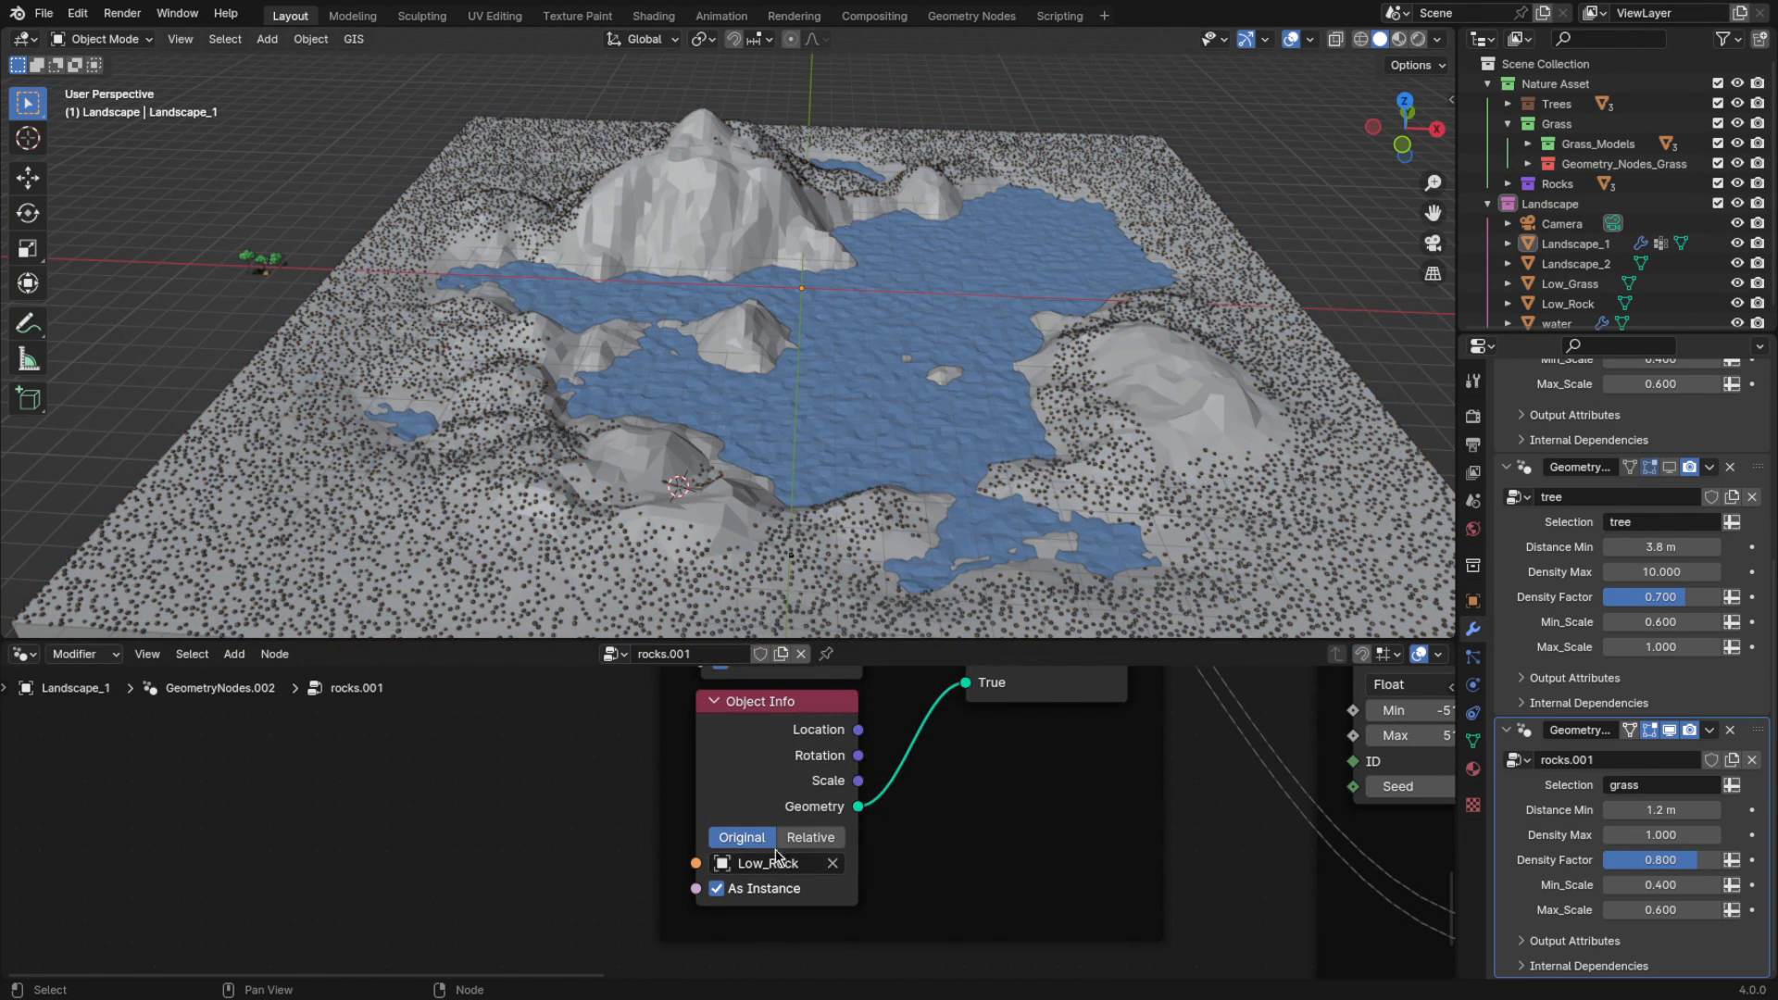
Set the Collection Info node's collection to Rocks in the rocks.001 node group
scroll(852, 759, "up", 3, "shift")
left_click(798, 757)
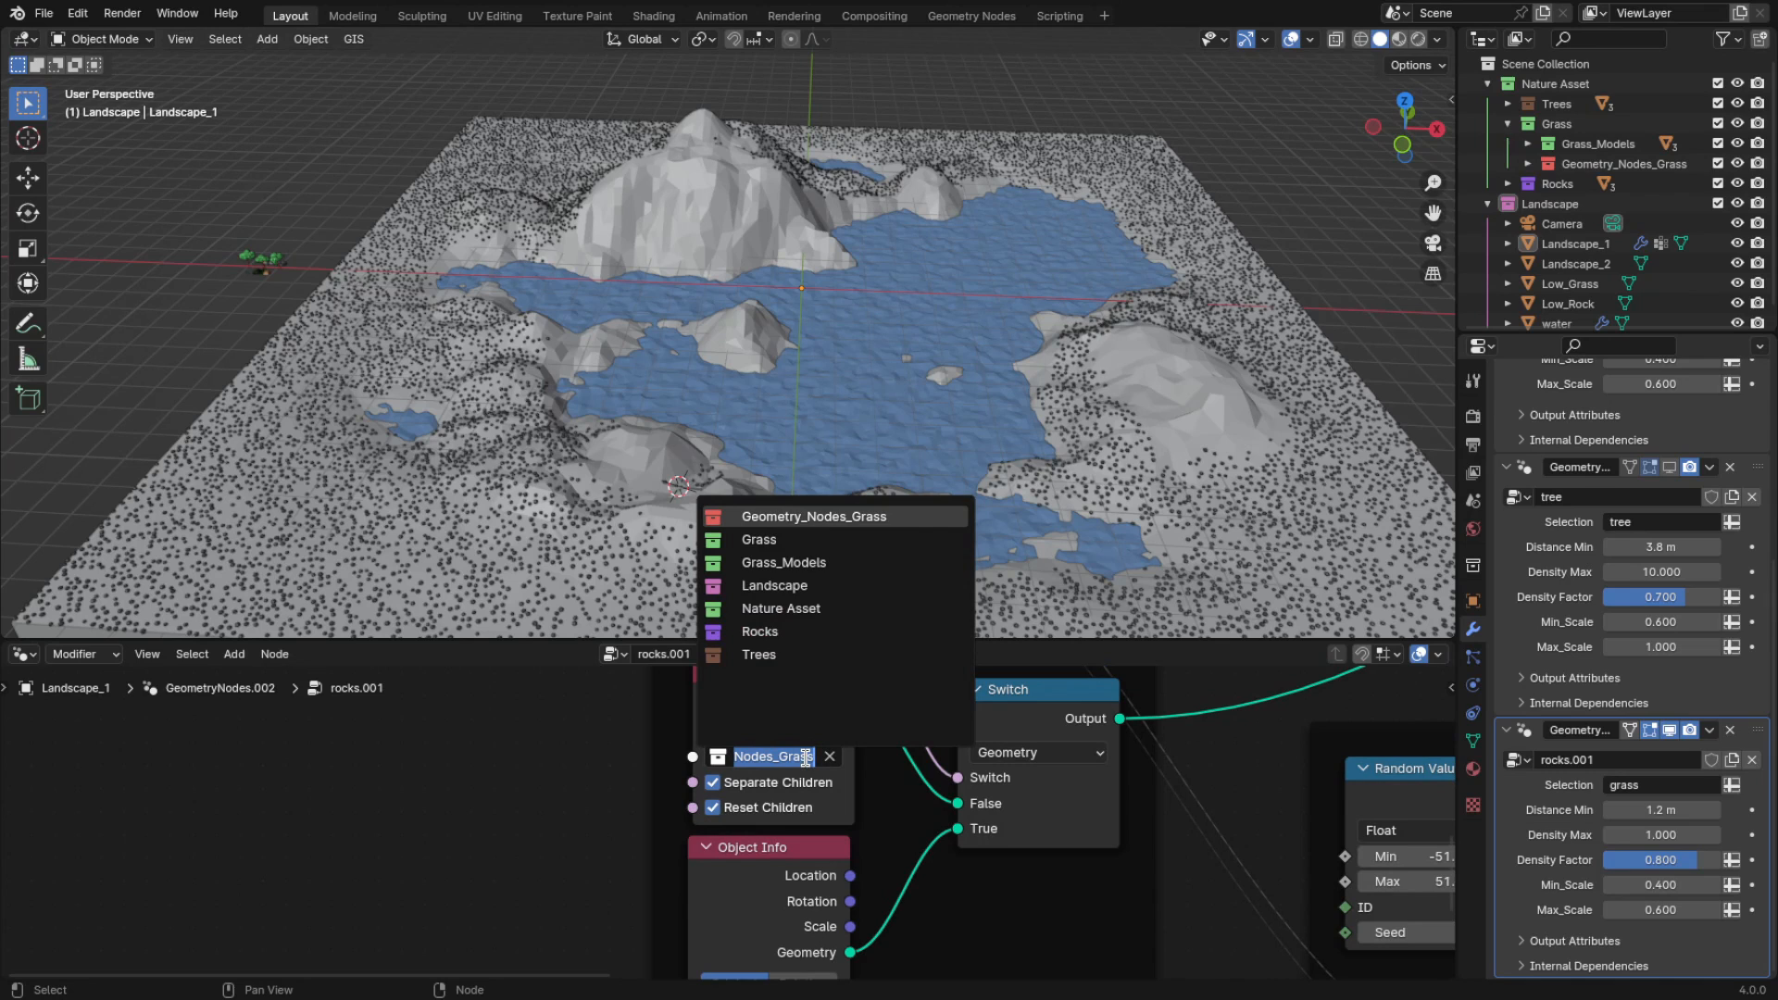
left_click(760, 632)
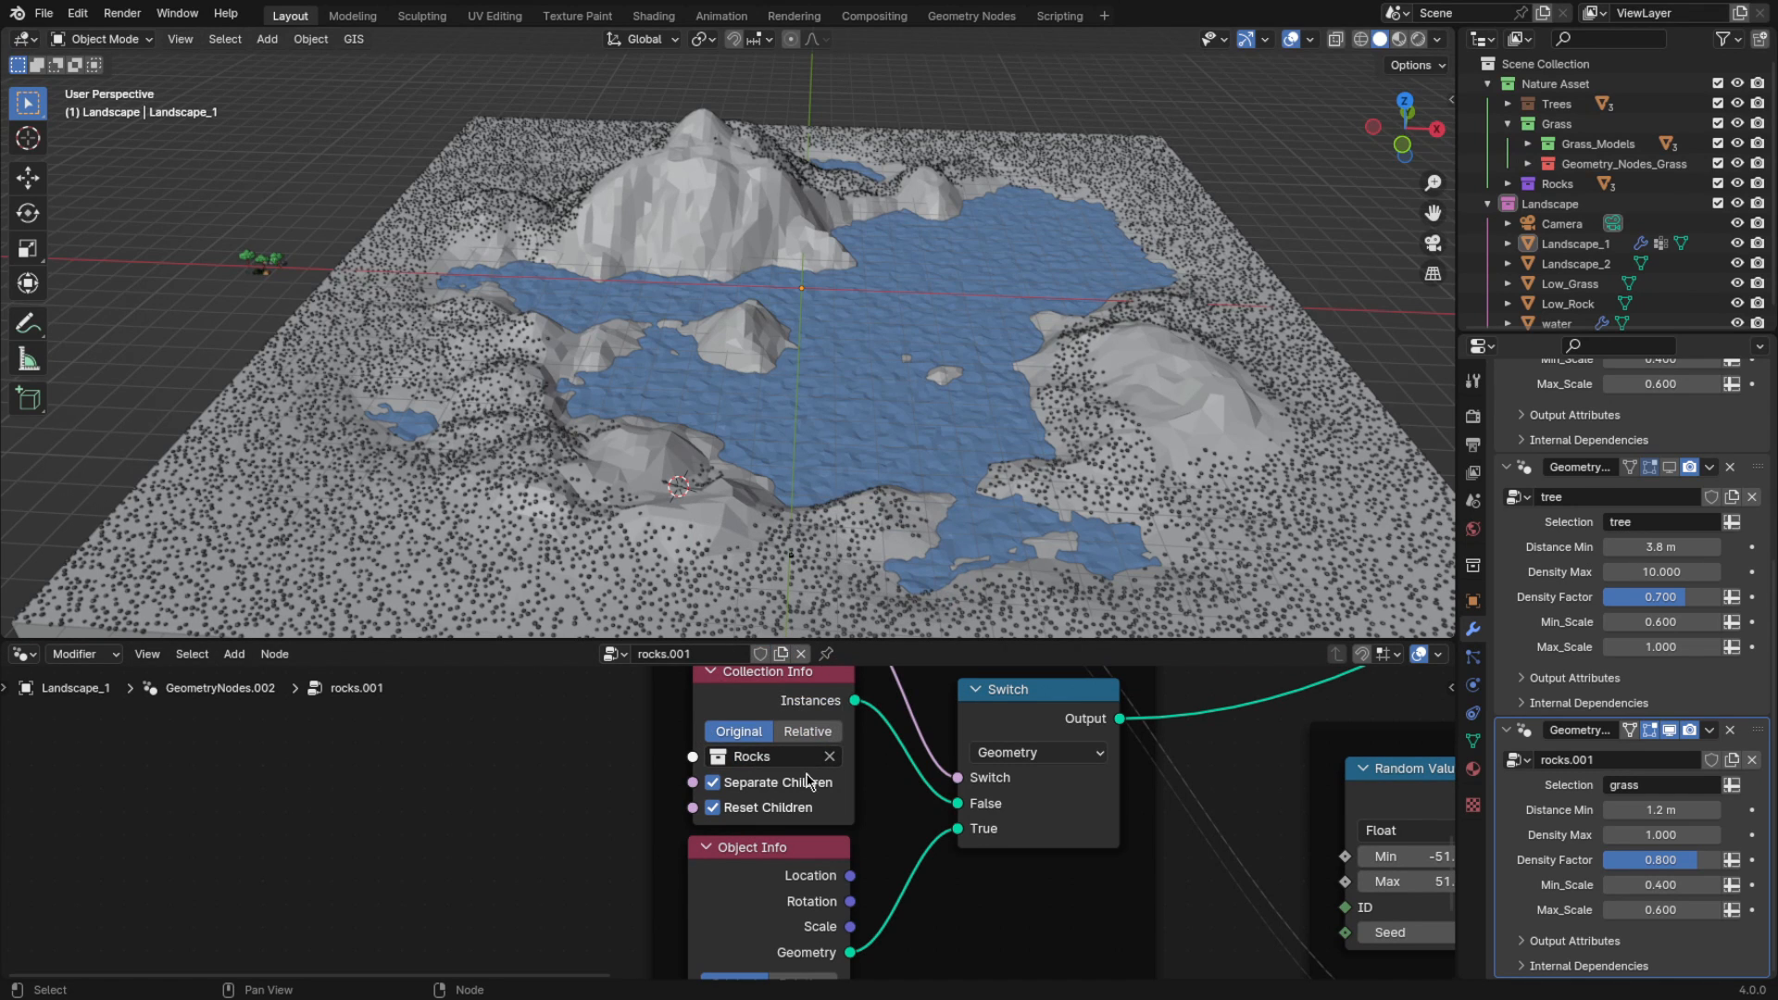
scroll(807, 780, "down", 2)
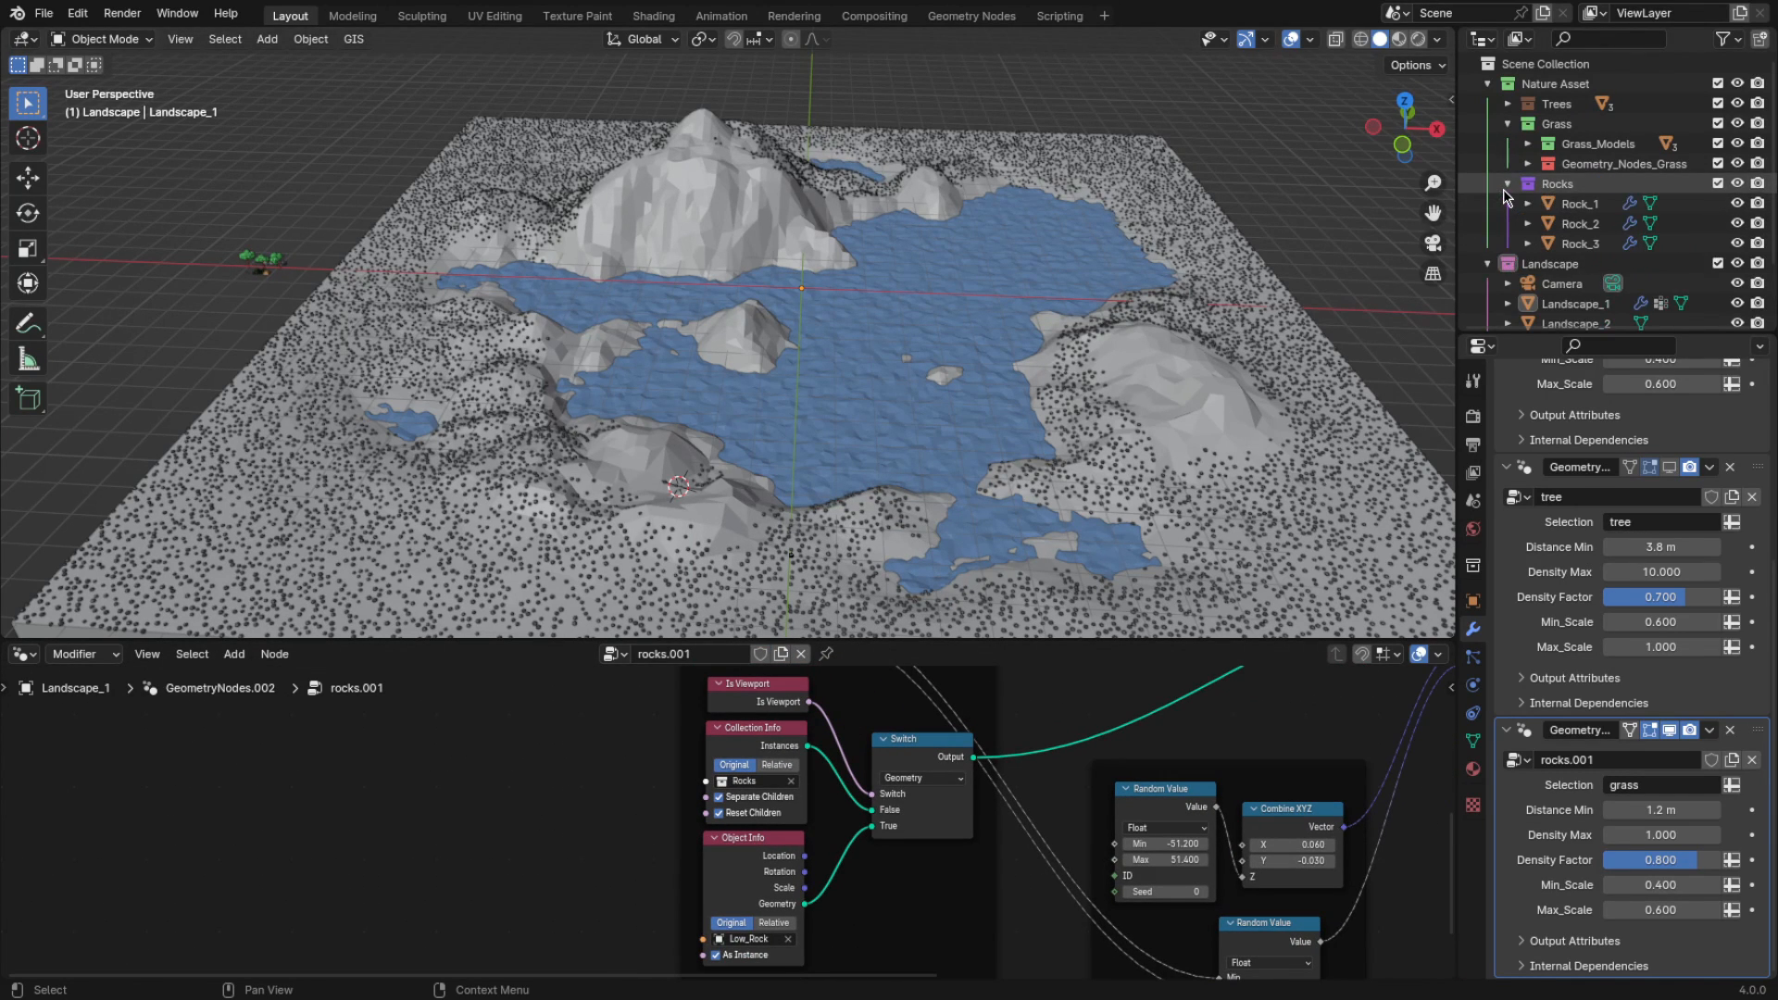
Add a vertex group named Rocks to the landscape mesh
middle_click_drag(1350, 230, 1257, 290)
scroll(1255, 291, "up", 4)
middle_click_drag(1181, 342, 1286, 248)
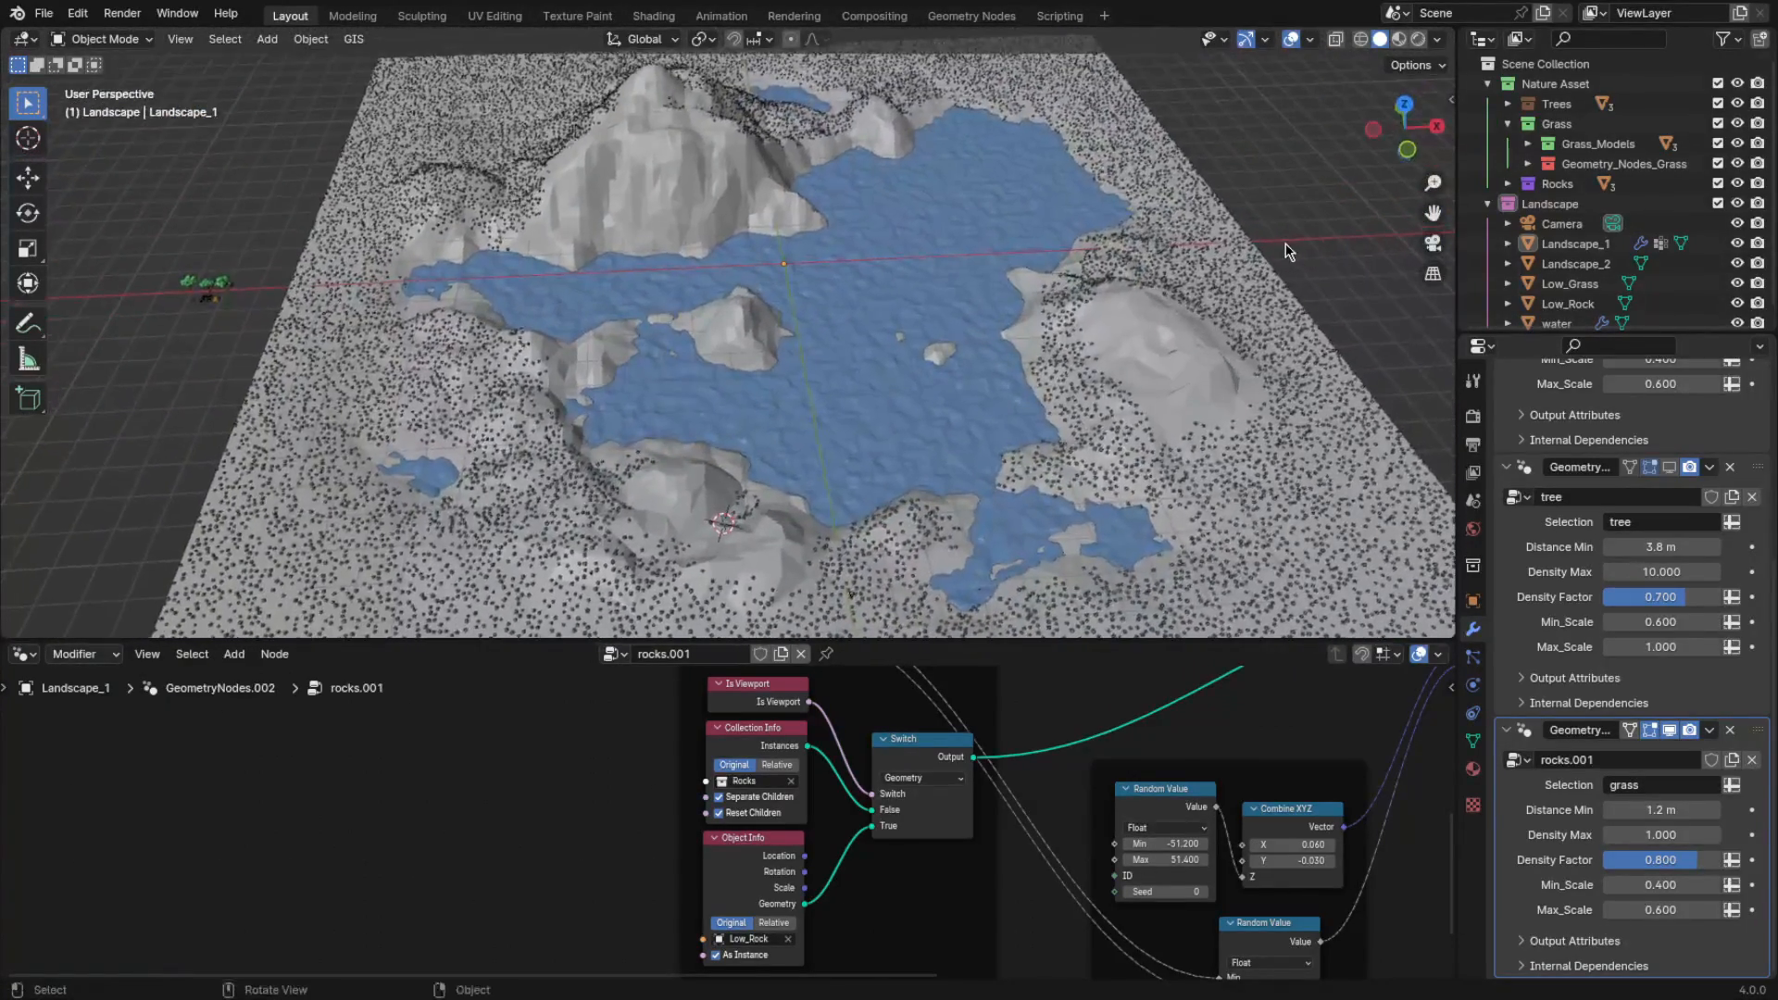
left_click(1473, 741)
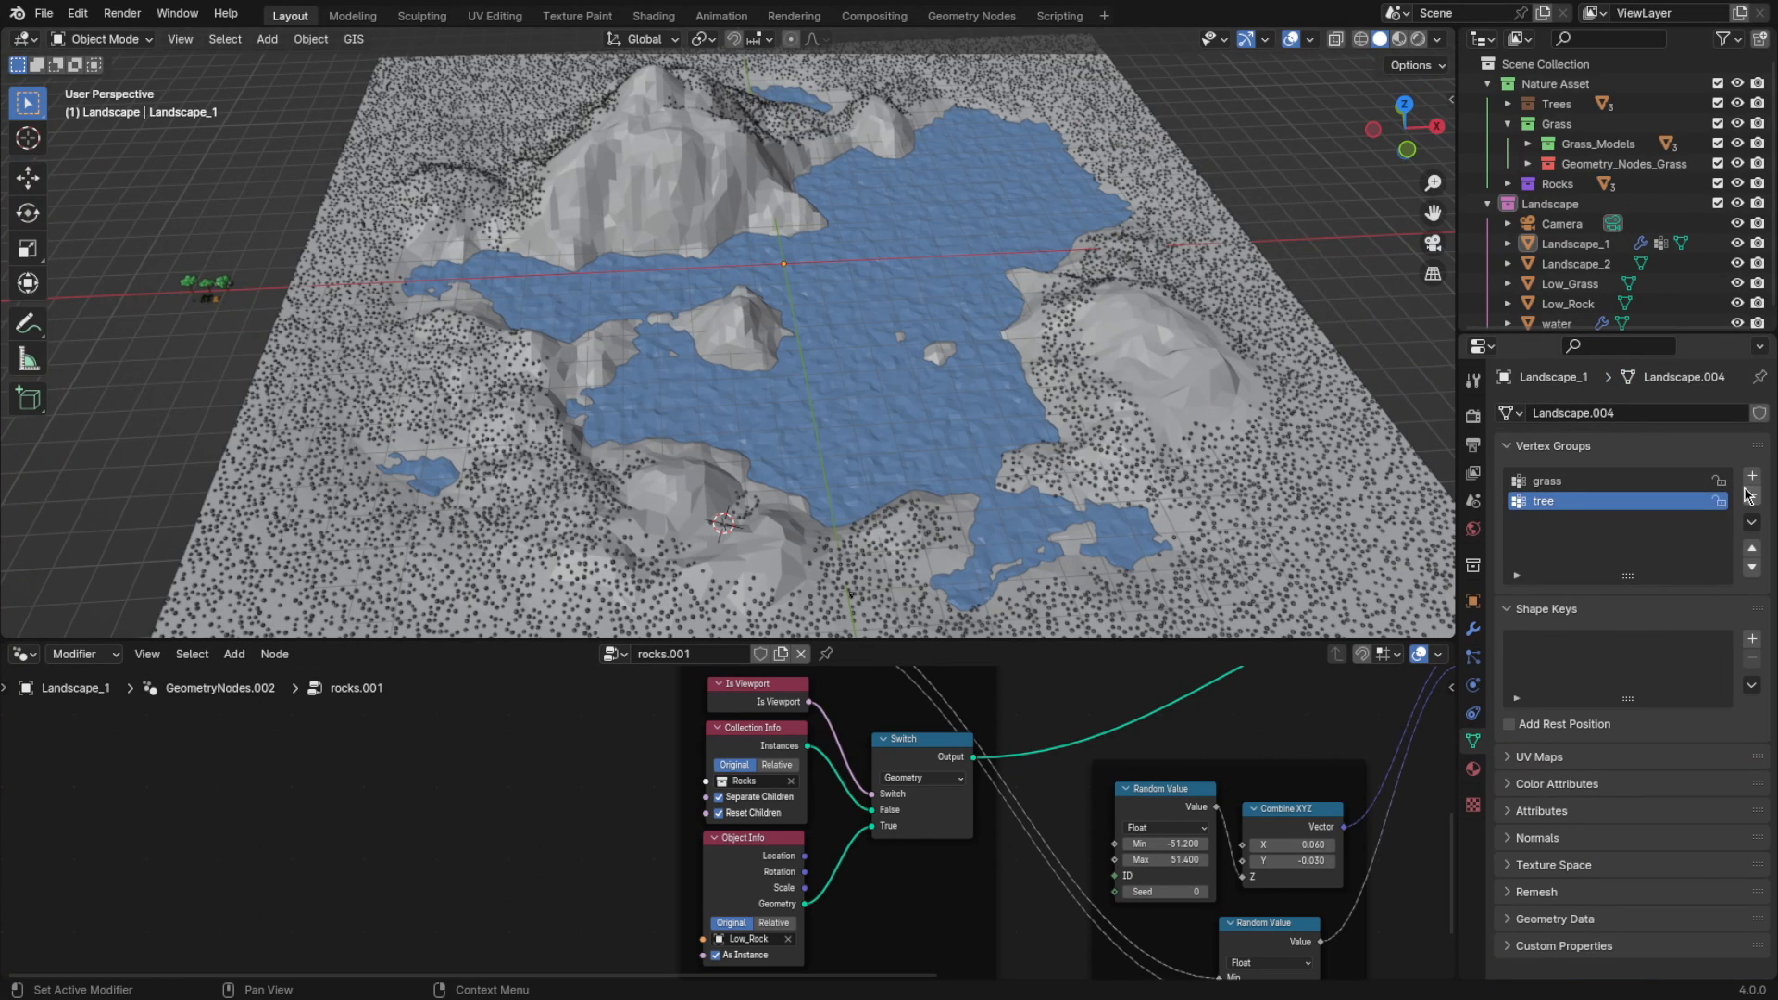
left_click(1752, 475)
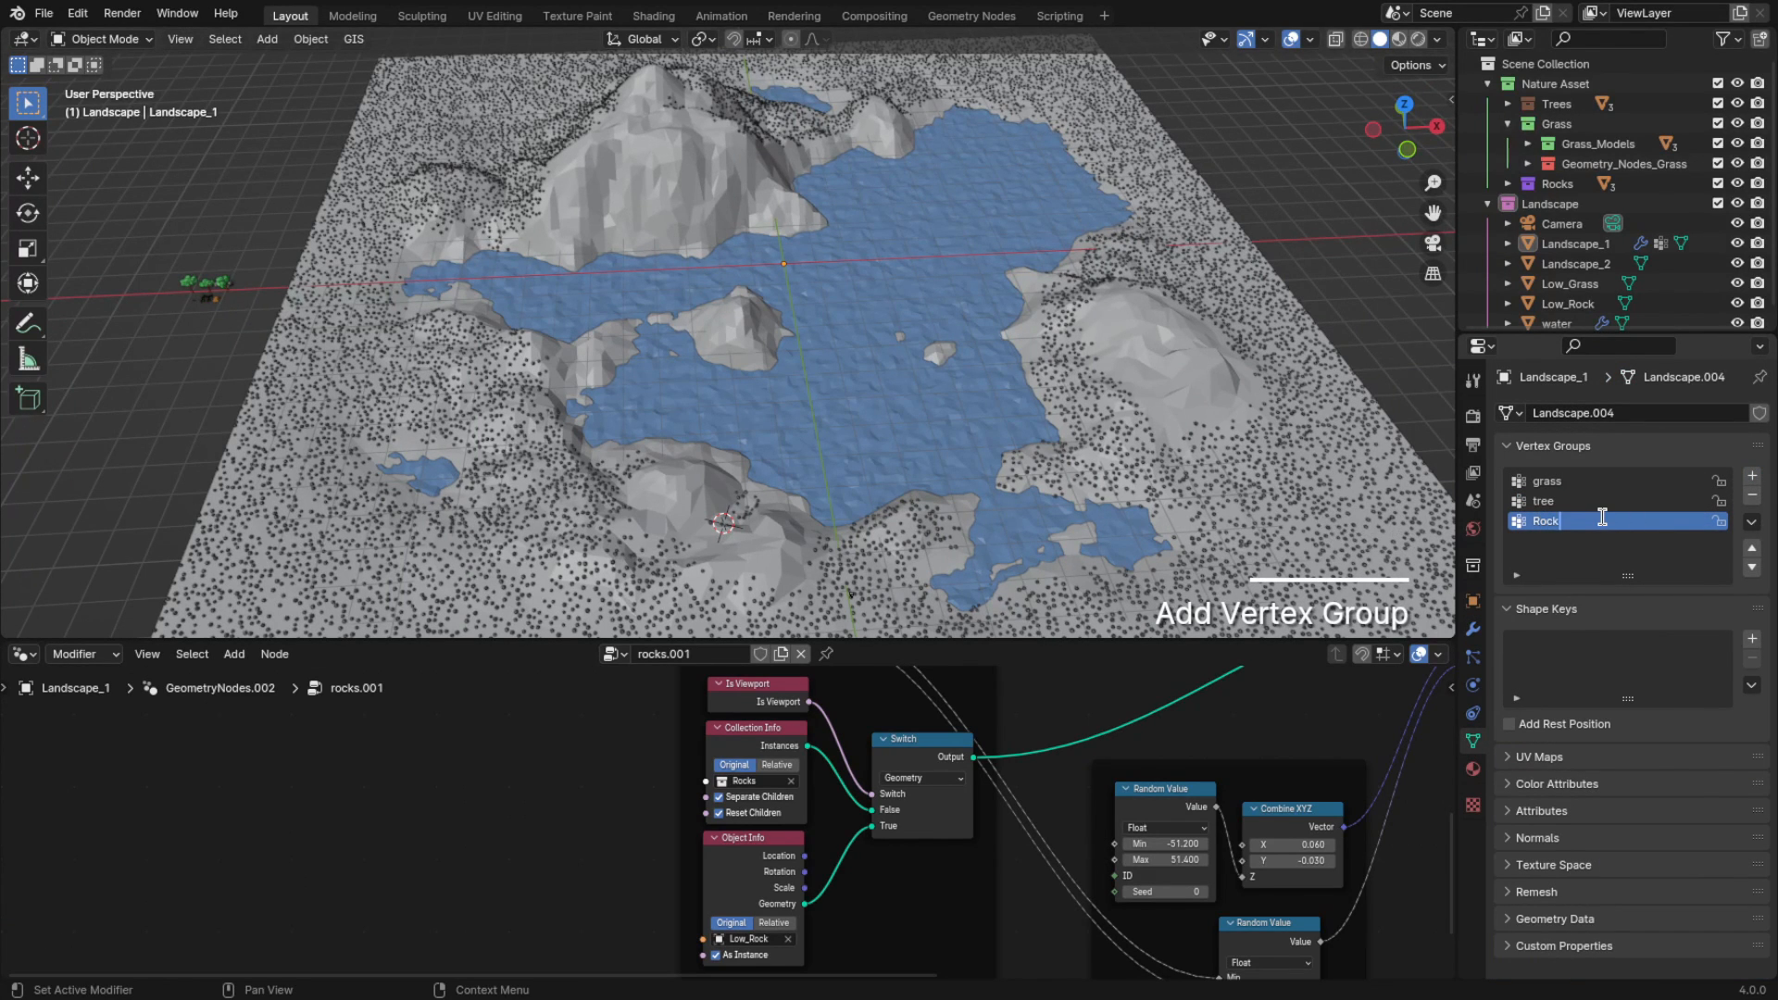
left_click(1317, 477)
Enter Edit Mode on Landscape_1 and clear the existing face selection
key("Tab")
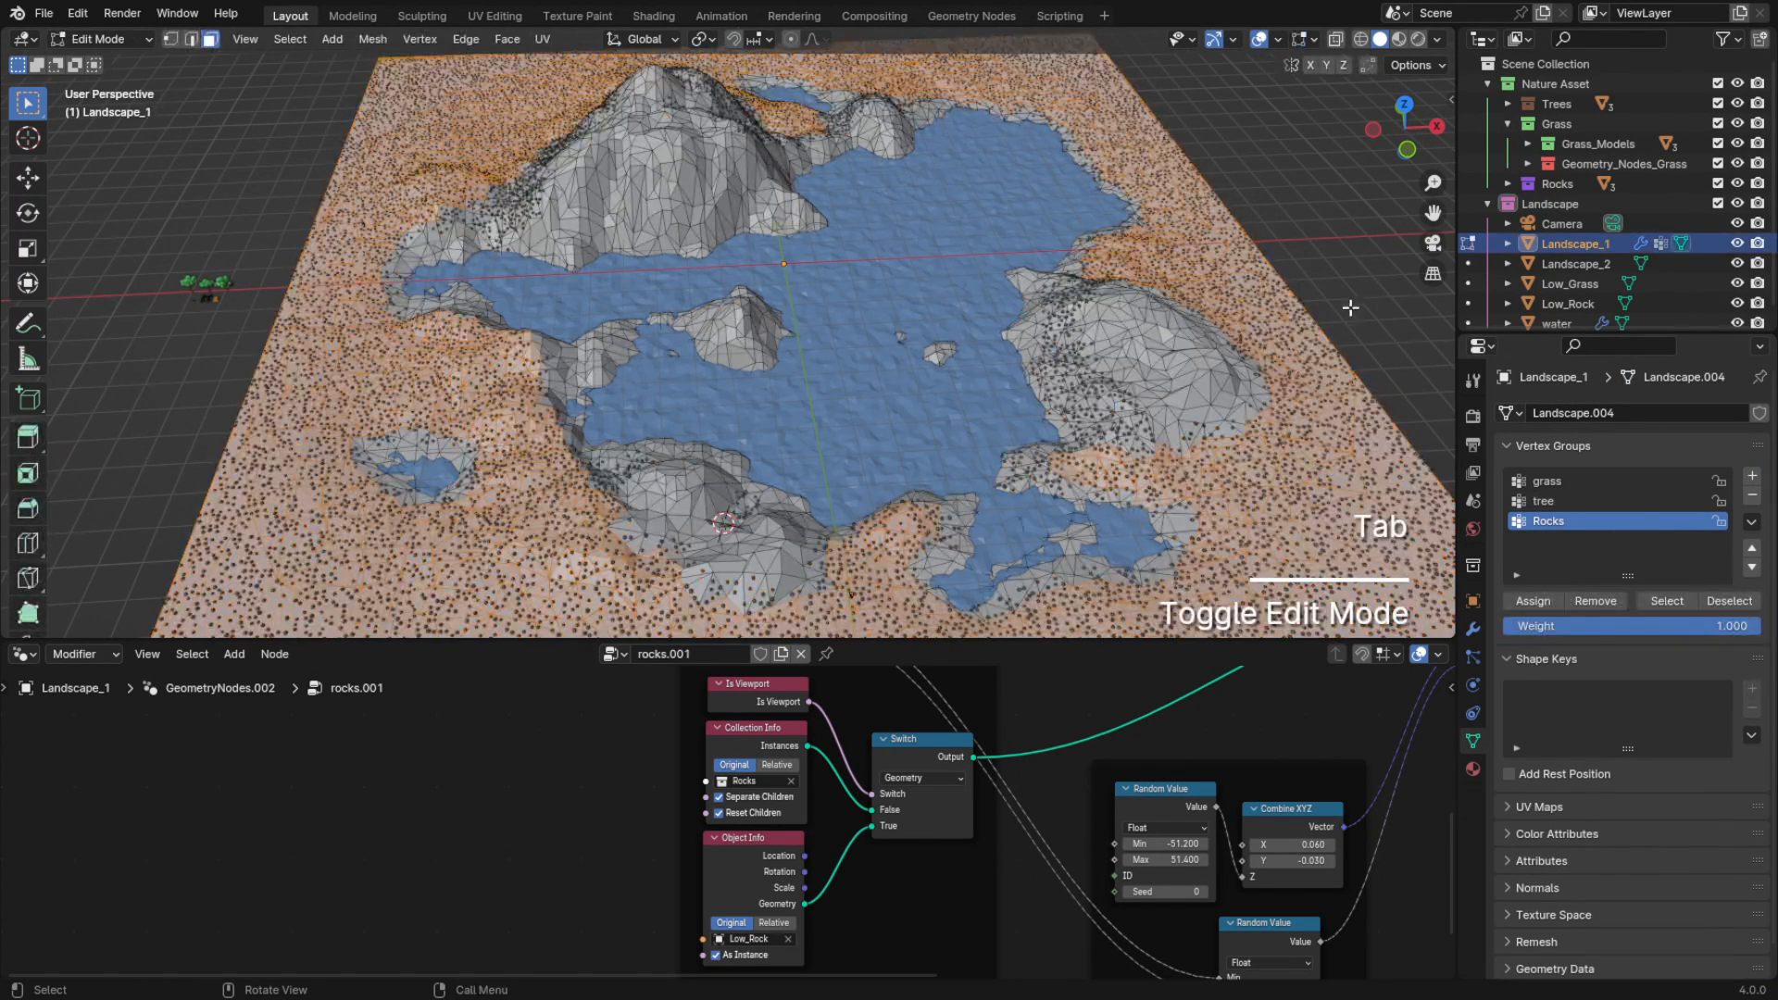
left_click(1350, 308)
mouse_move(1343, 245)
middle_mouse_down()
mouse_move(1338, 271)
mouse_move(1334, 250)
middle_mouse_up()
key("Tab")
left_click(982, 268)
left_click(1738, 323)
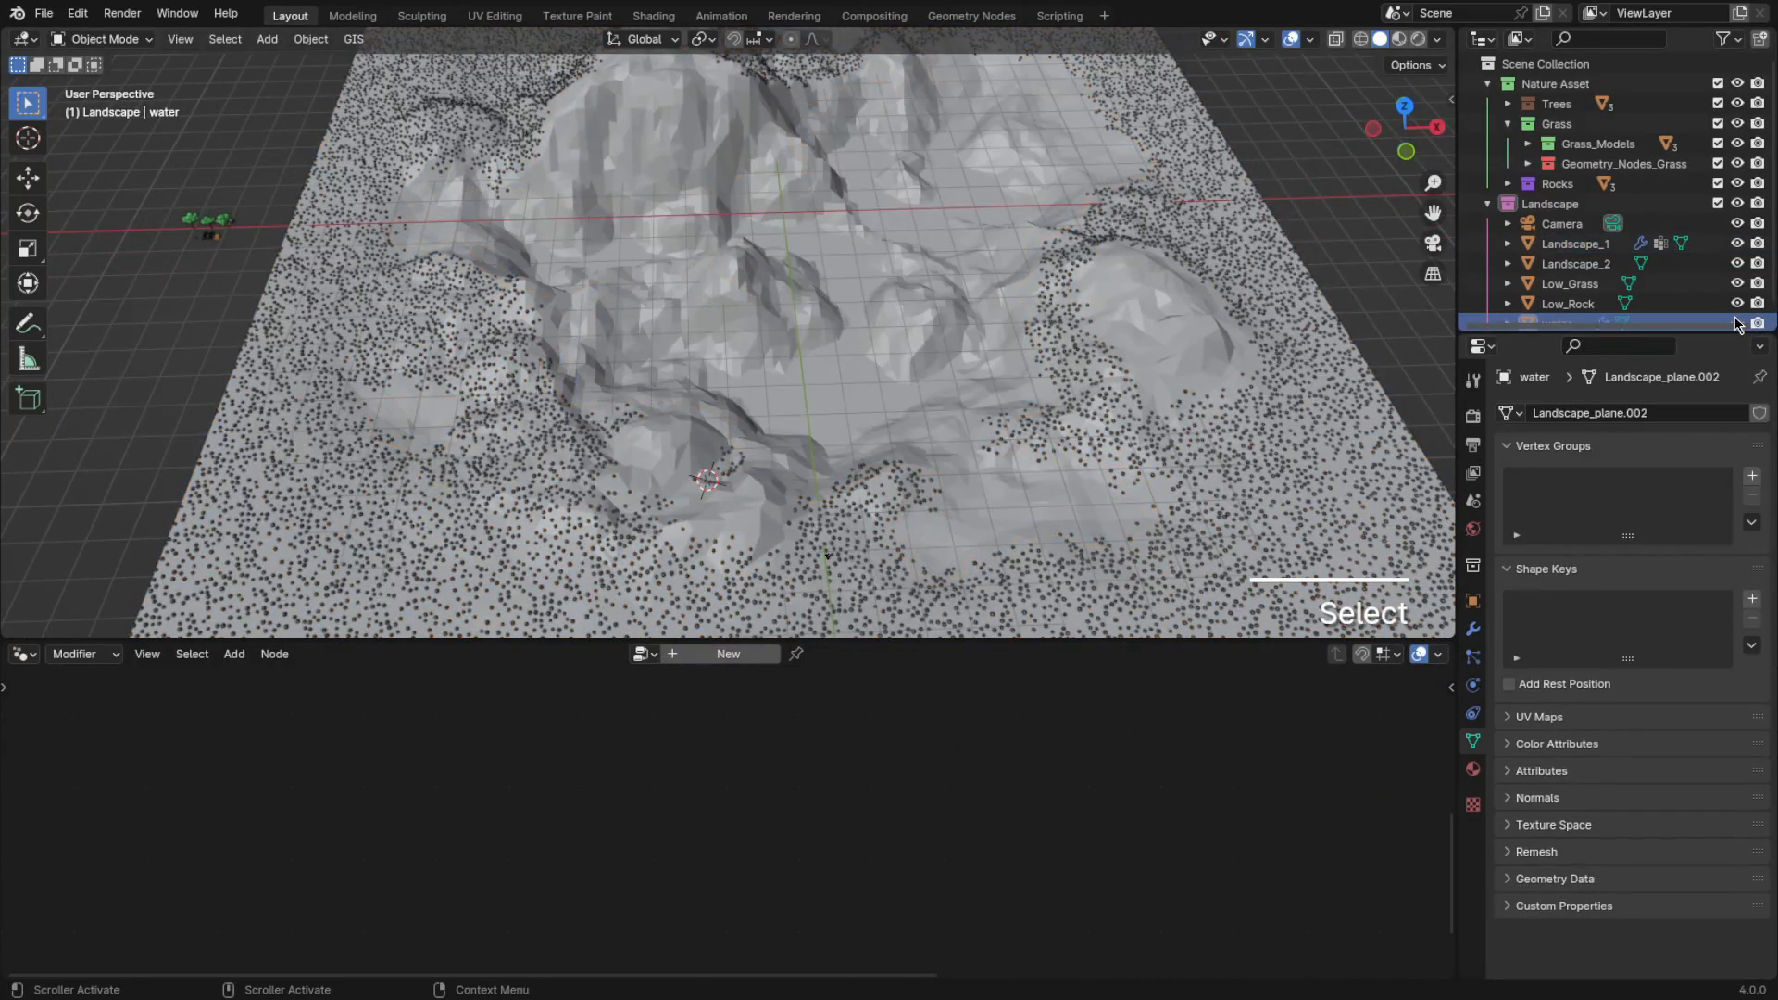
left_click(1738, 323)
Return Landscape_1 to Edit Mode and circle-select the shoreline faces below the main mountain and along the narrow inlet's end
left_click(1149, 278)
key("Tab")
scroll(884, 223, "up", 2)
key("c")
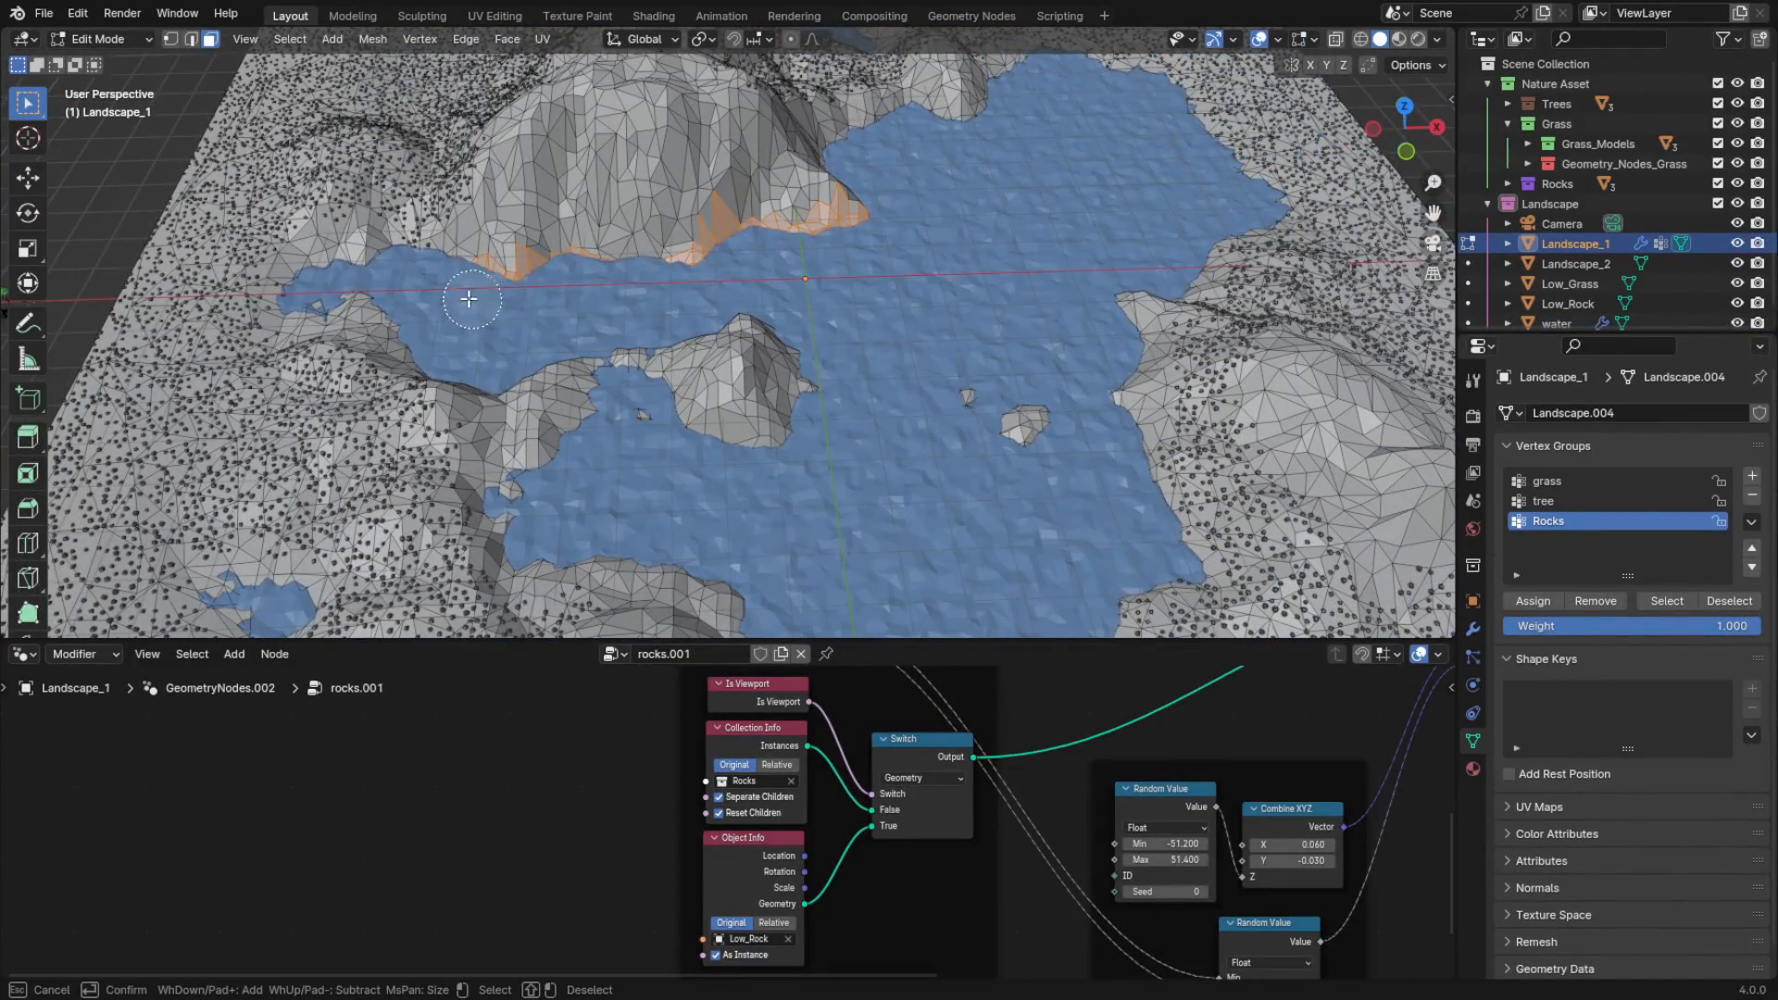
right_click(468, 349)
middle_click_drag(468, 349, 471, 398)
scroll(389, 306, "up", 5)
key("c")
left_click_drag(635, 245, 588, 273)
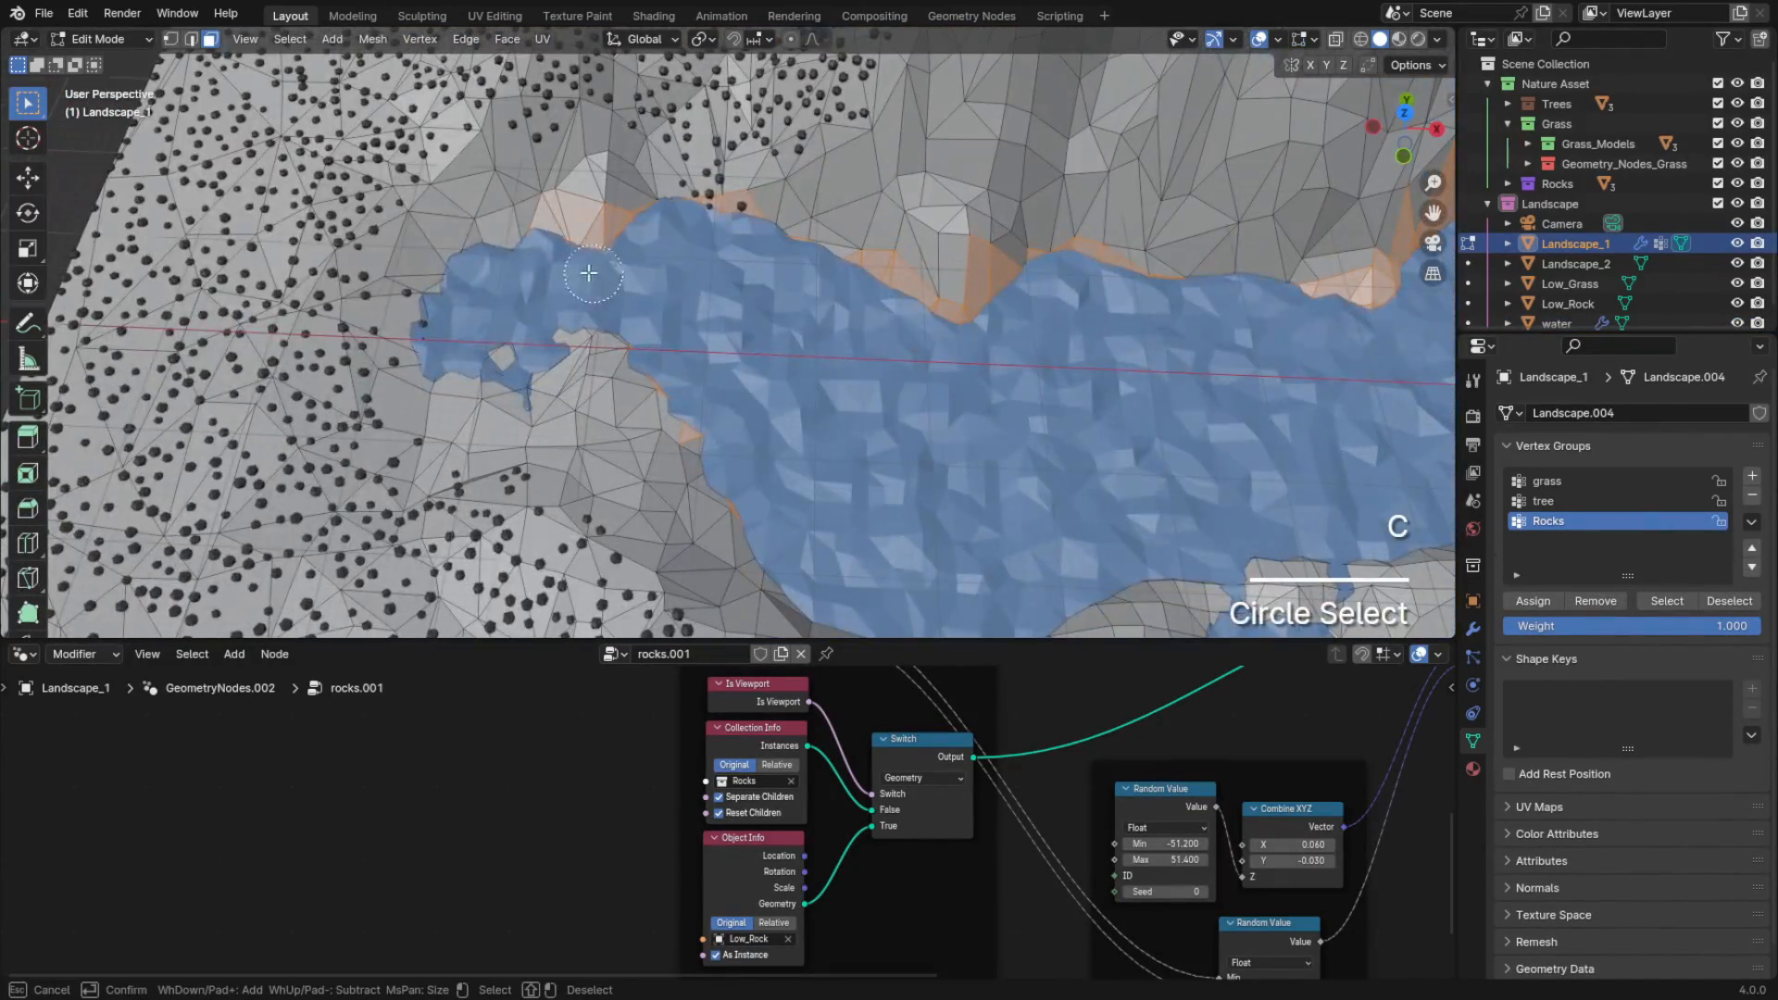
Circle-select the shoreline faces along both inlet banks, the small peninsula and the start of the neighbouring bay
right_click(765, 510)
key("c")
right_click(764, 510)
middle_click_drag(764, 510, 681, 454)
middle_click_drag(907, 306, 792, 277)
scroll(792, 277, "up", 4)
key("c")
left_click_drag(792, 237, 797, 449)
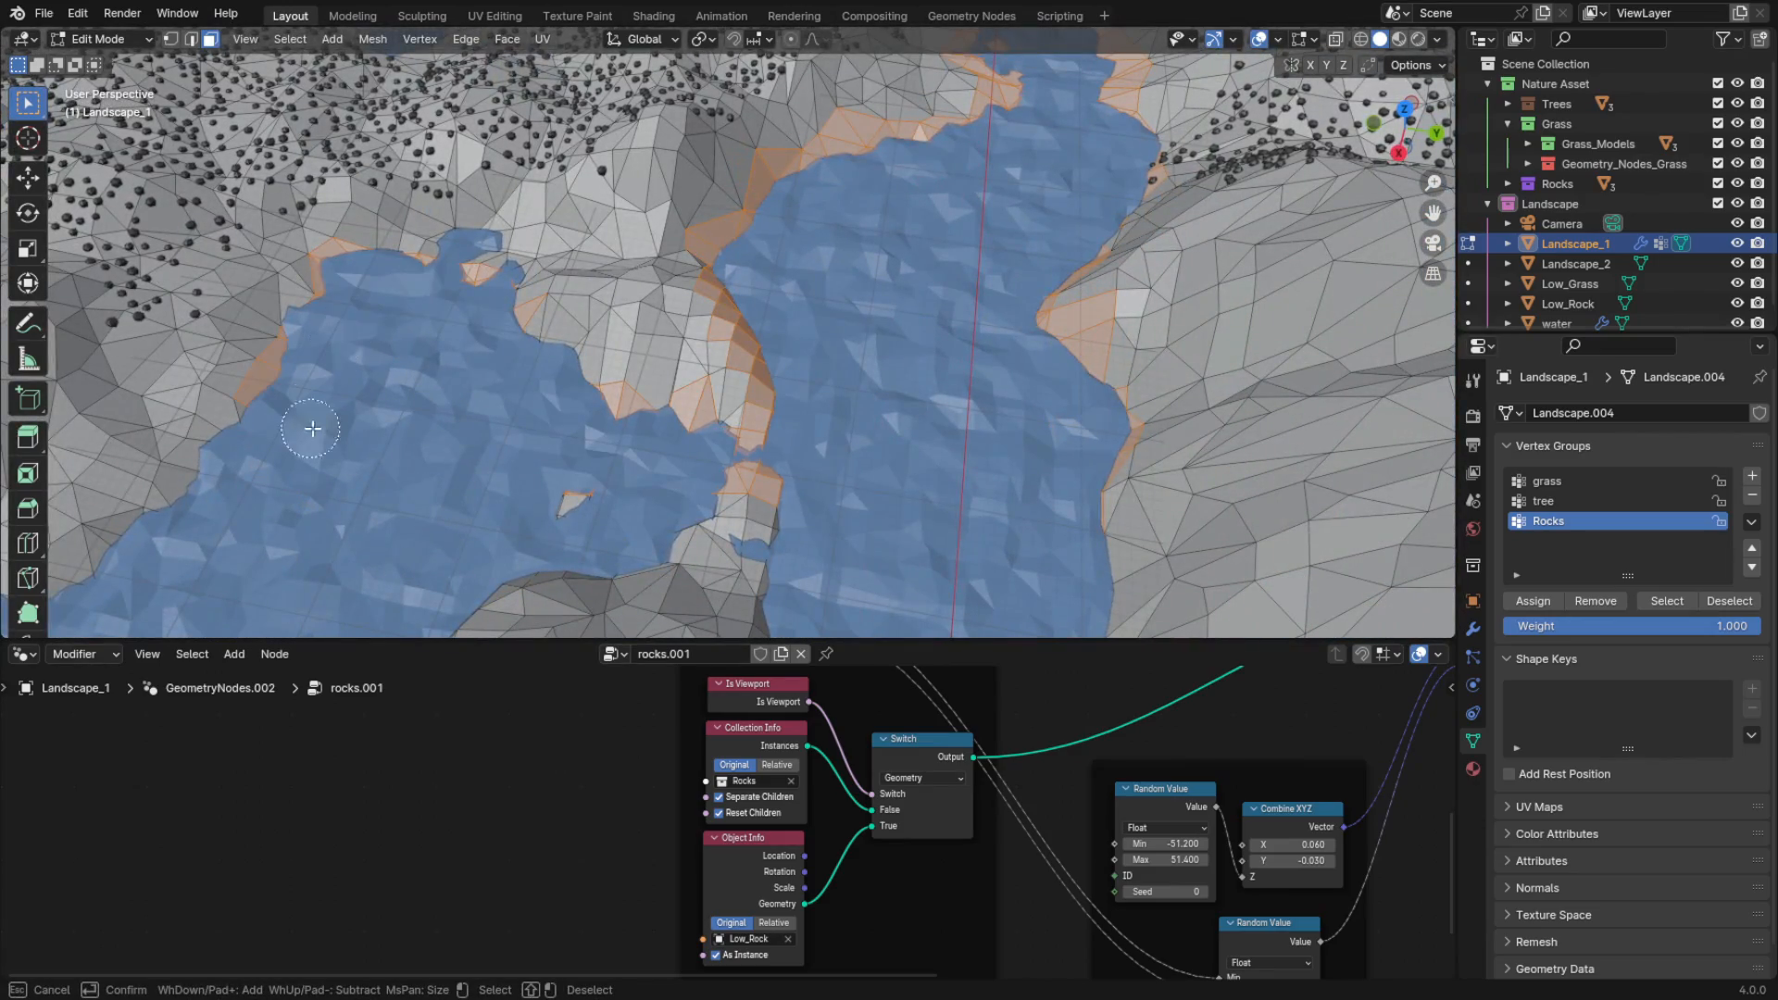
Extend the circle selection along the bay's hillside shore as far as the lake's narrow outlet
right_click(519, 378)
middle_click_drag(519, 378, 787, 185, "shift")
key("c")
left_click_drag(722, 258, 476, 445)
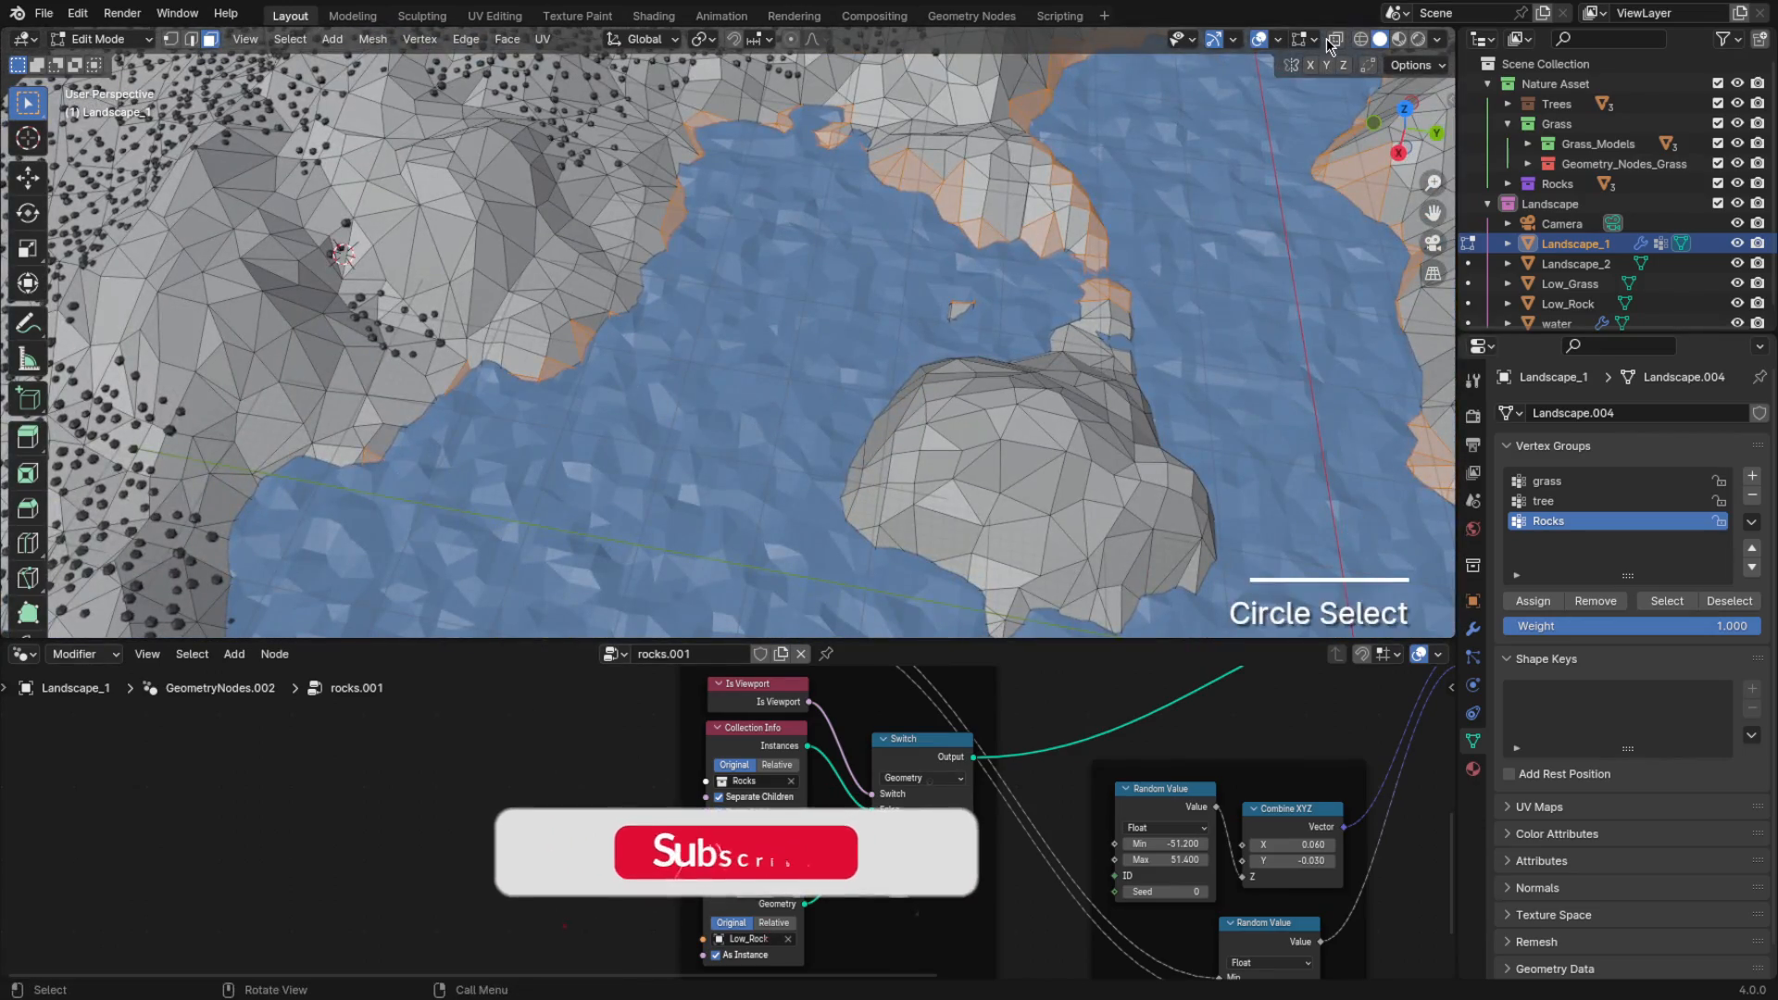
right_click(454, 421)
middle_click_drag(454, 422, 667, 320, "shift")
scroll(667, 319, "up", 1)
key("c")
left_click_drag(528, 301, 477, 436)
right_click(477, 436)
middle_click_drag(477, 435, 635, 222, "shift")
key("c")
mouse_move(643, 305)
left_mouse_down()
mouse_move(615, 468)
mouse_move(370, 370)
left_mouse_up()
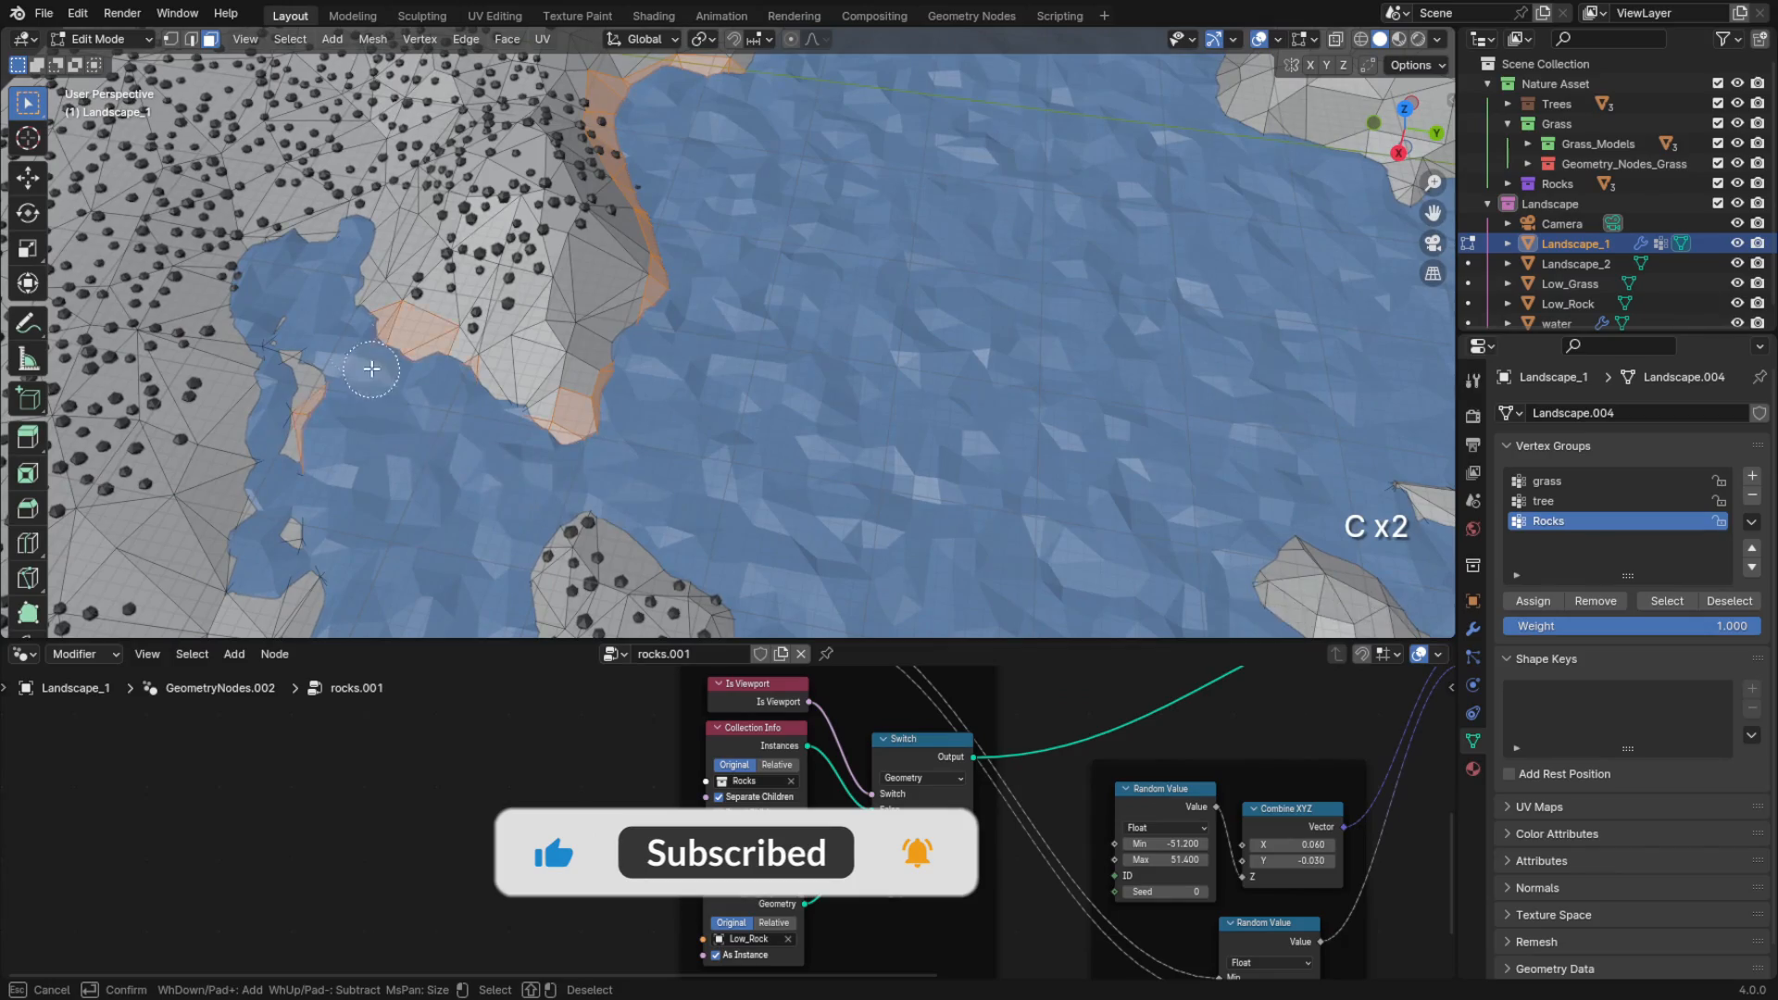
Circle-select the shoreline faces around the small pools beyond the lake's outlet
middle_click_drag(361, 324, 707, 296, "shift")
middle_click_drag(707, 482, 629, 195, "shift")
key("c")
left_click_drag(611, 278, 690, 362)
right_click(690, 361)
key("c")
right_click(704, 370)
middle_click_drag(704, 444, 713, 347, "shift")
key("c")
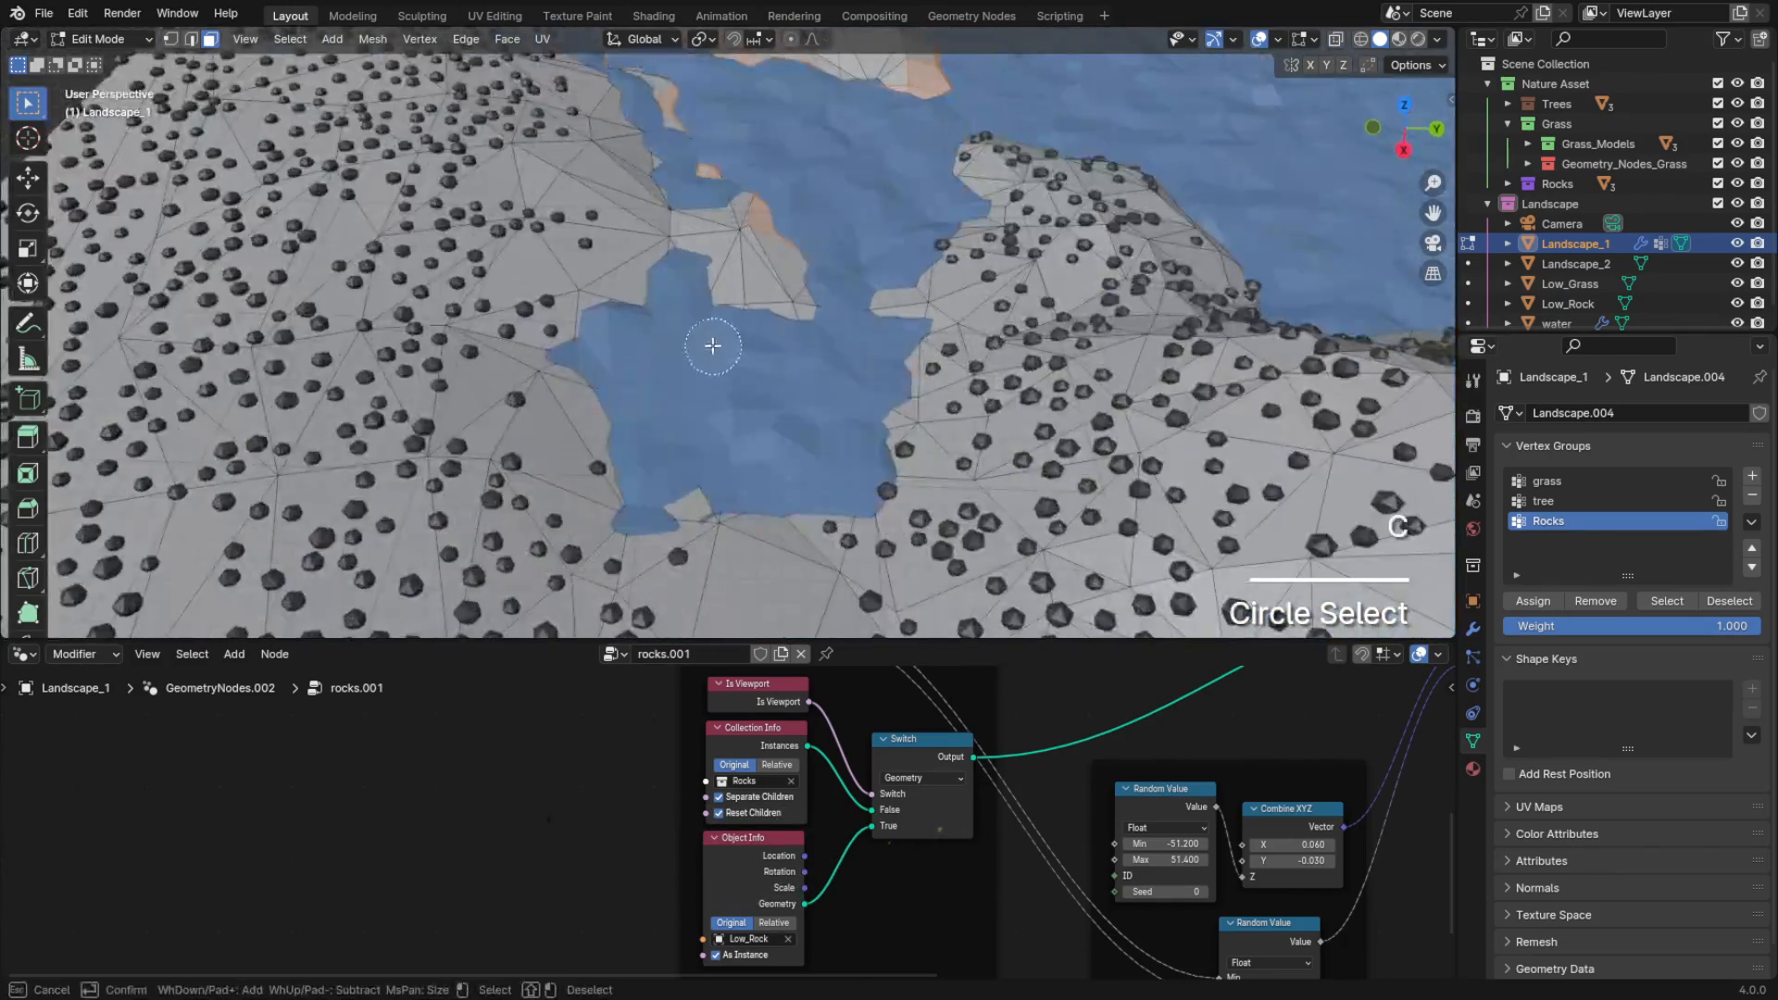
middle_click_drag(1288, 137, 879, 274)
key("c")
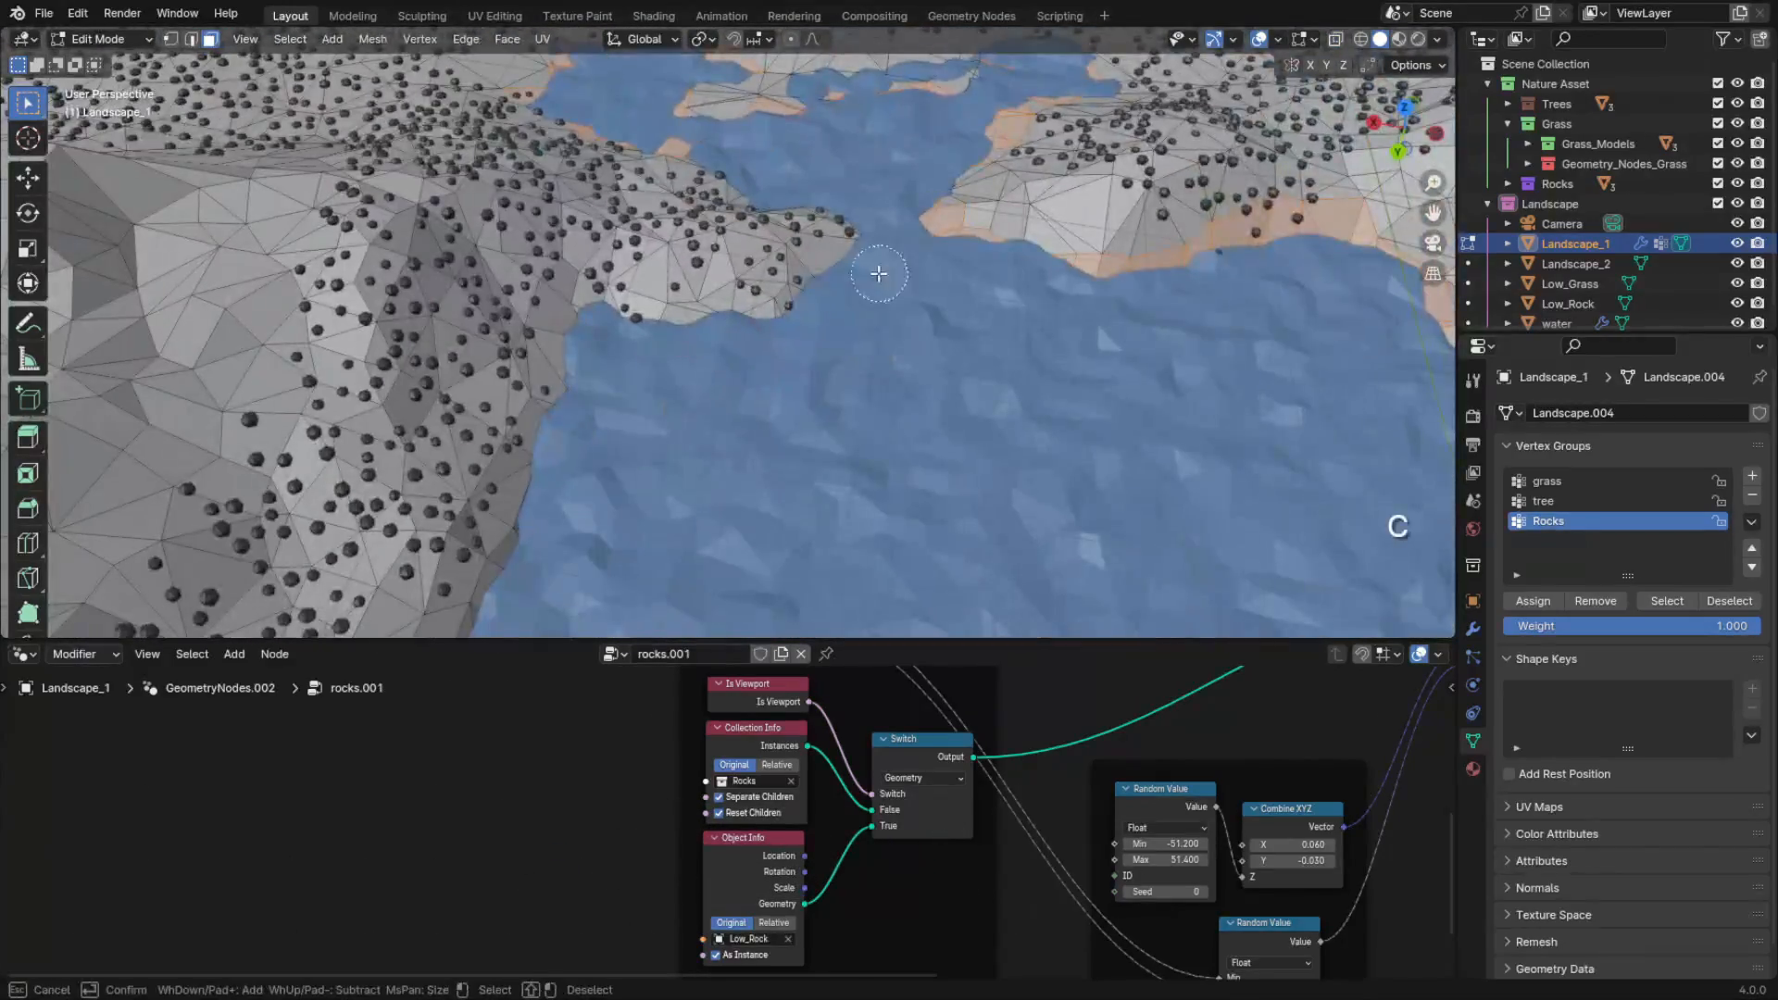
Circle-select the shoreline faces running from the large rounded hill along the lake's flat side shore
scroll(597, 476, "down", 2)
middle_click_drag(597, 476, 577, 482)
middle_click_drag(577, 482, 714, 321, "shift")
key("c")
left_click_drag(389, 500, 338, 464)
right_click(326, 482)
middle_click_drag(320, 495, 662, 311, "shift")
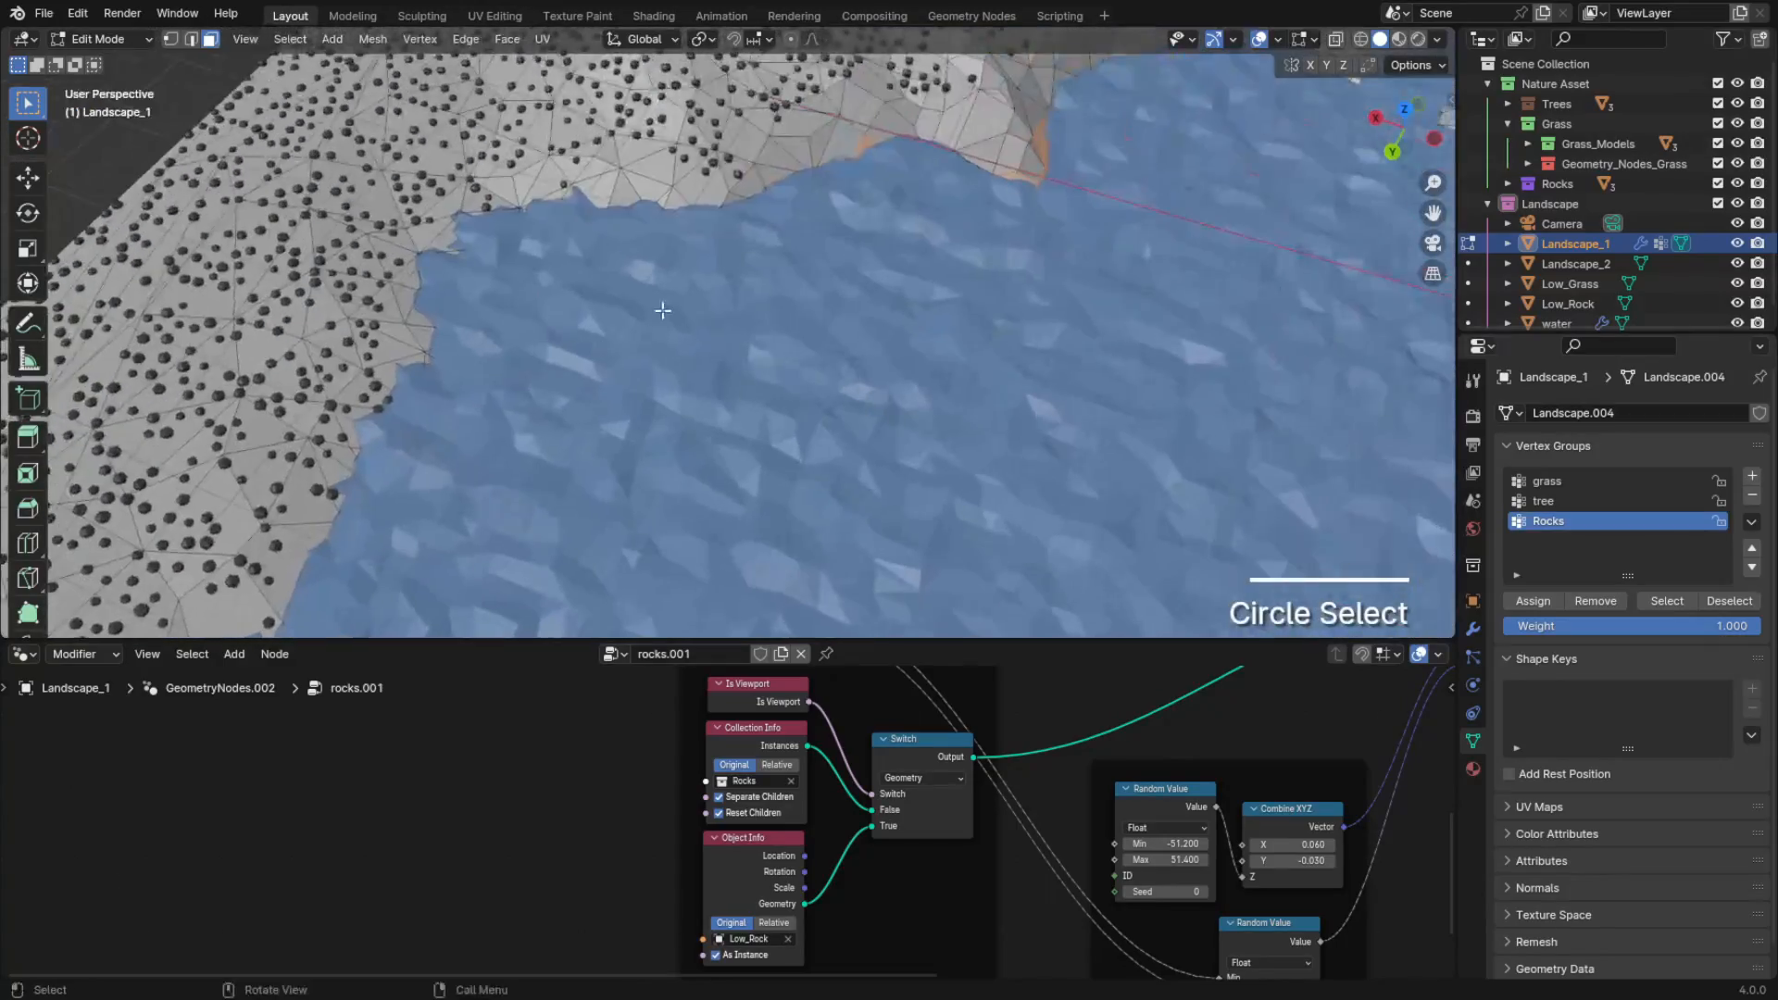
left_click_drag(477, 274, 400, 417)
middle_click_drag(468, 357, 615, 160, "shift")
key("c")
left_click_drag(518, 209, 361, 380)
Circle-select the shoreline faces around the far corner of the main lake basin
middle_click_drag(444, 482, 518, 185, "shift")
scroll(500, 278, "down", 2)
key("c")
left_click_drag(370, 352, 478, 512)
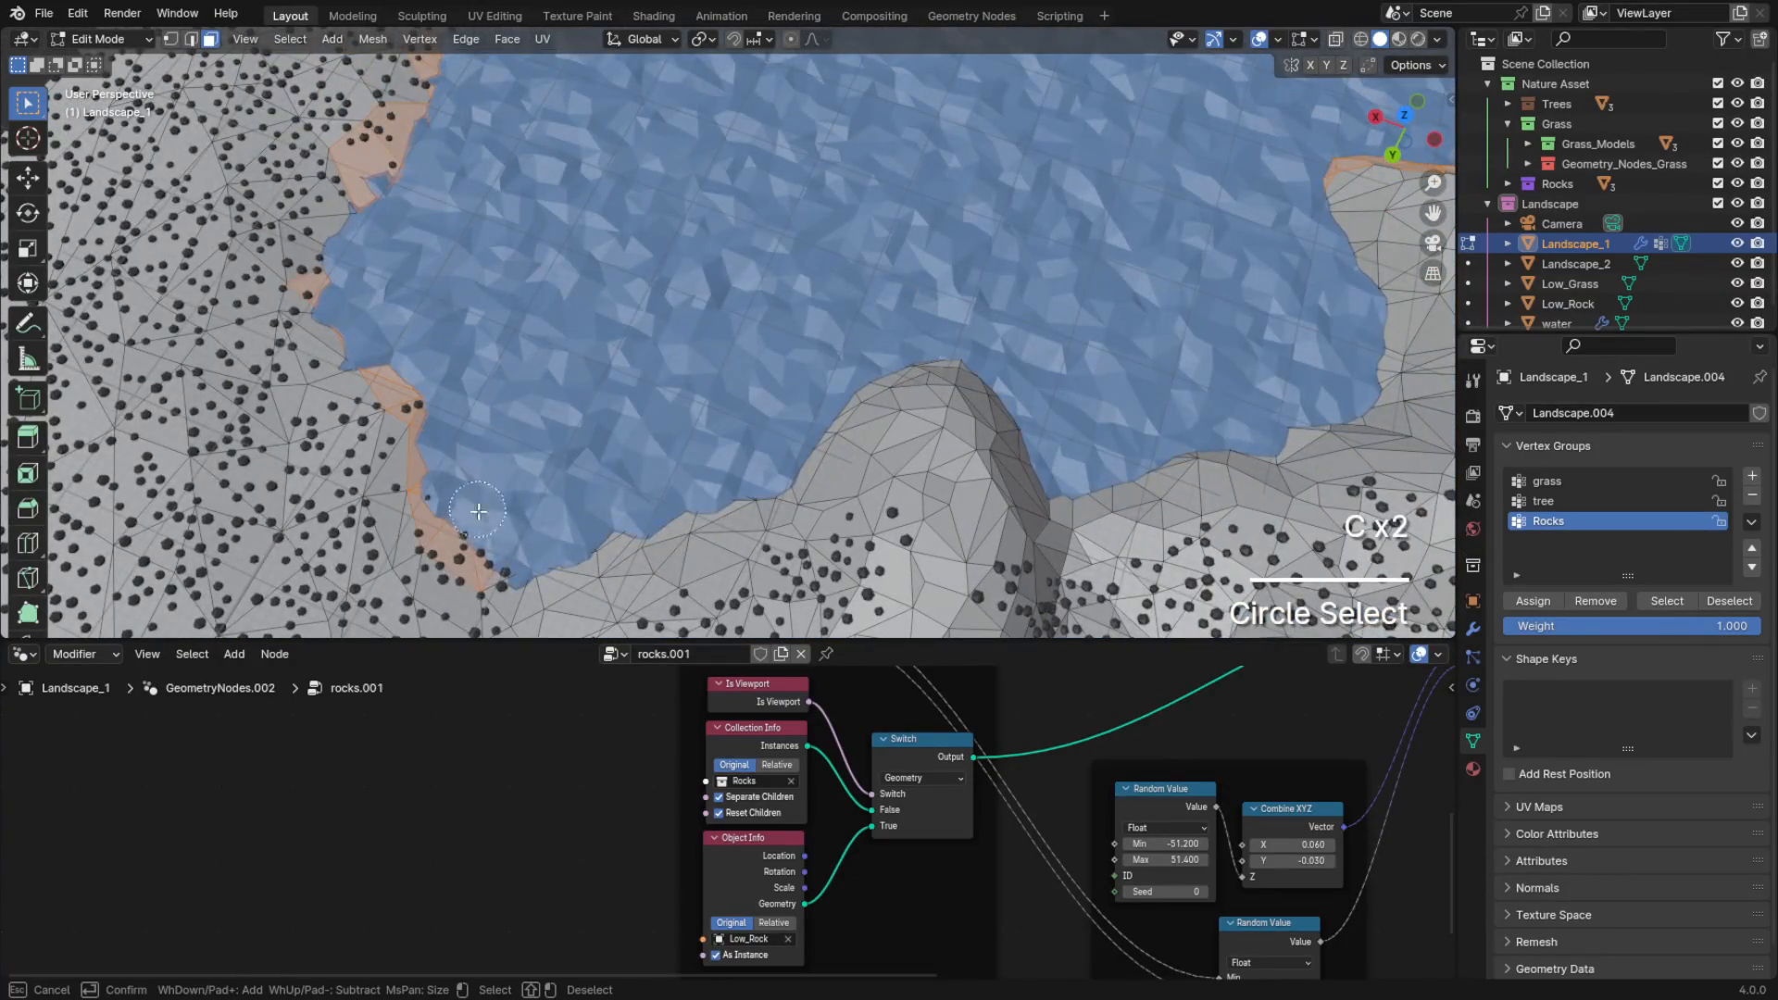
right_click(876, 347)
middle_click_drag(875, 348, 636, 370)
key("c")
left_click_drag(635, 370, 518, 408)
Circle-select the remaining shoreline faces around the back hill and the foot of the main mountain
middle_click_drag(648, 444, 603, 358)
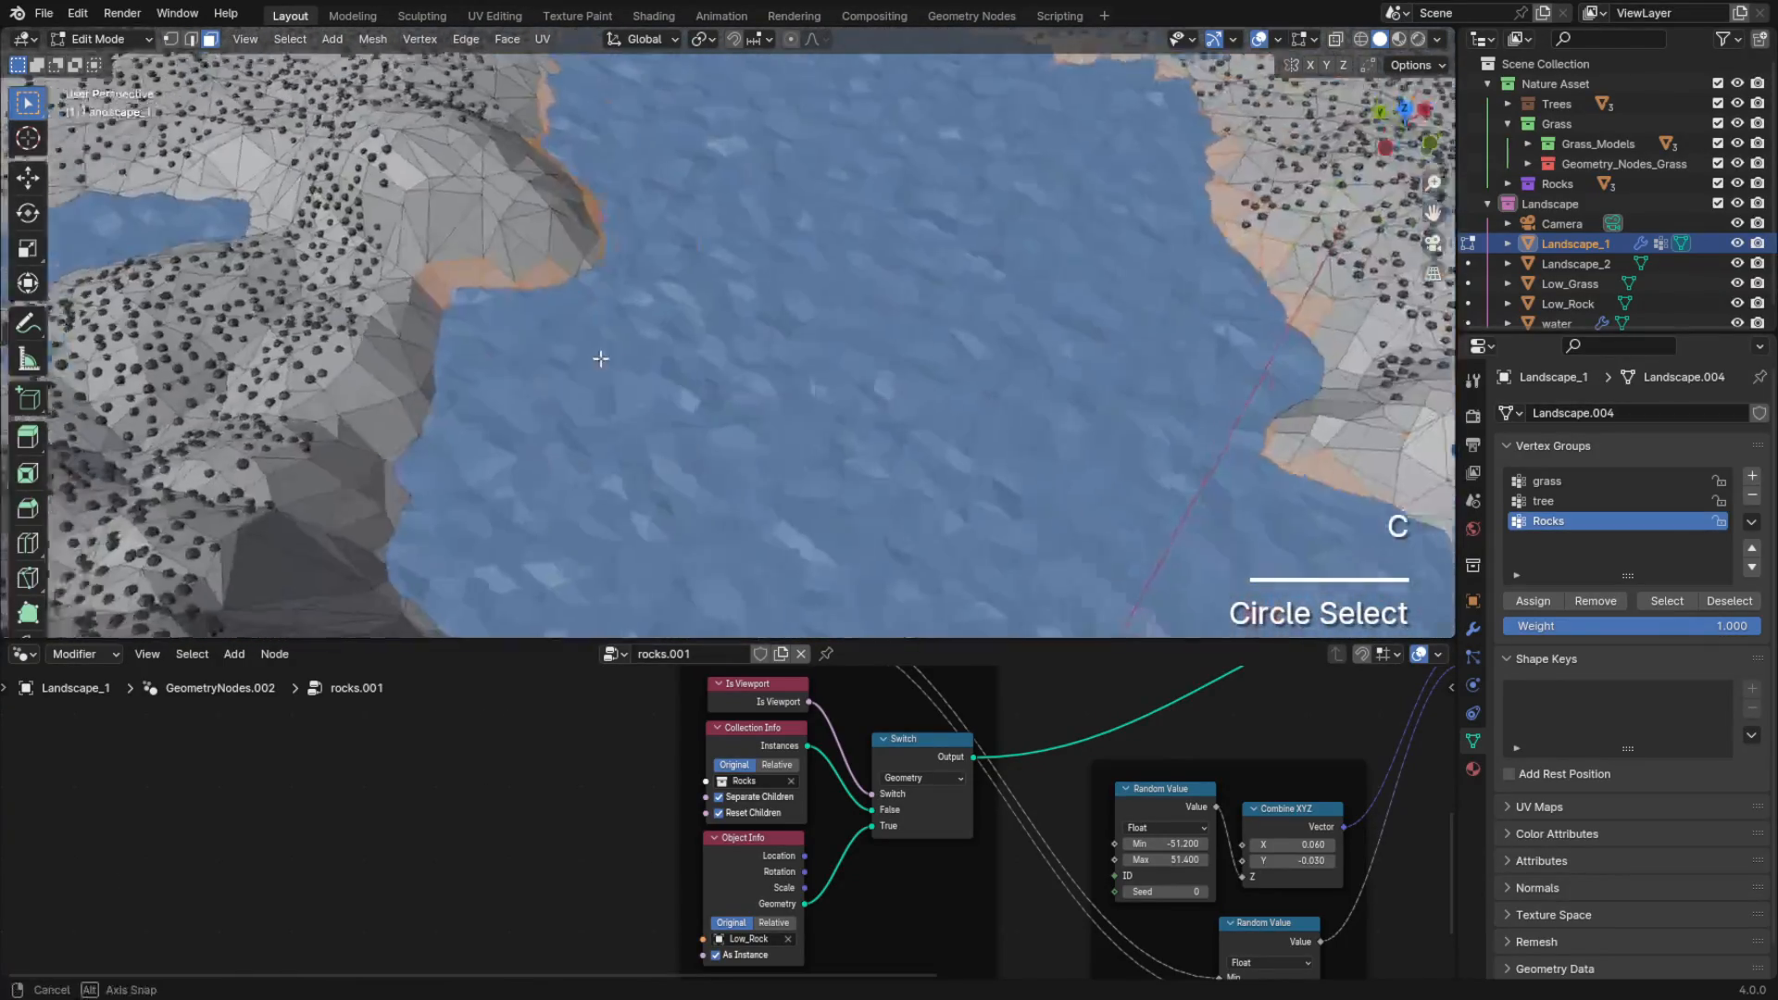
key("c")
key("c")
mouse_move(352, 519)
middle_mouse_down("shift")
mouse_move(299, 404)
mouse_move(738, 310)
middle_mouse_up("shift")
right_click(299, 405)
key("c")
left_click_drag(739, 309, 592, 389)
middle_click_drag(593, 389, 588, 365)
key("c")
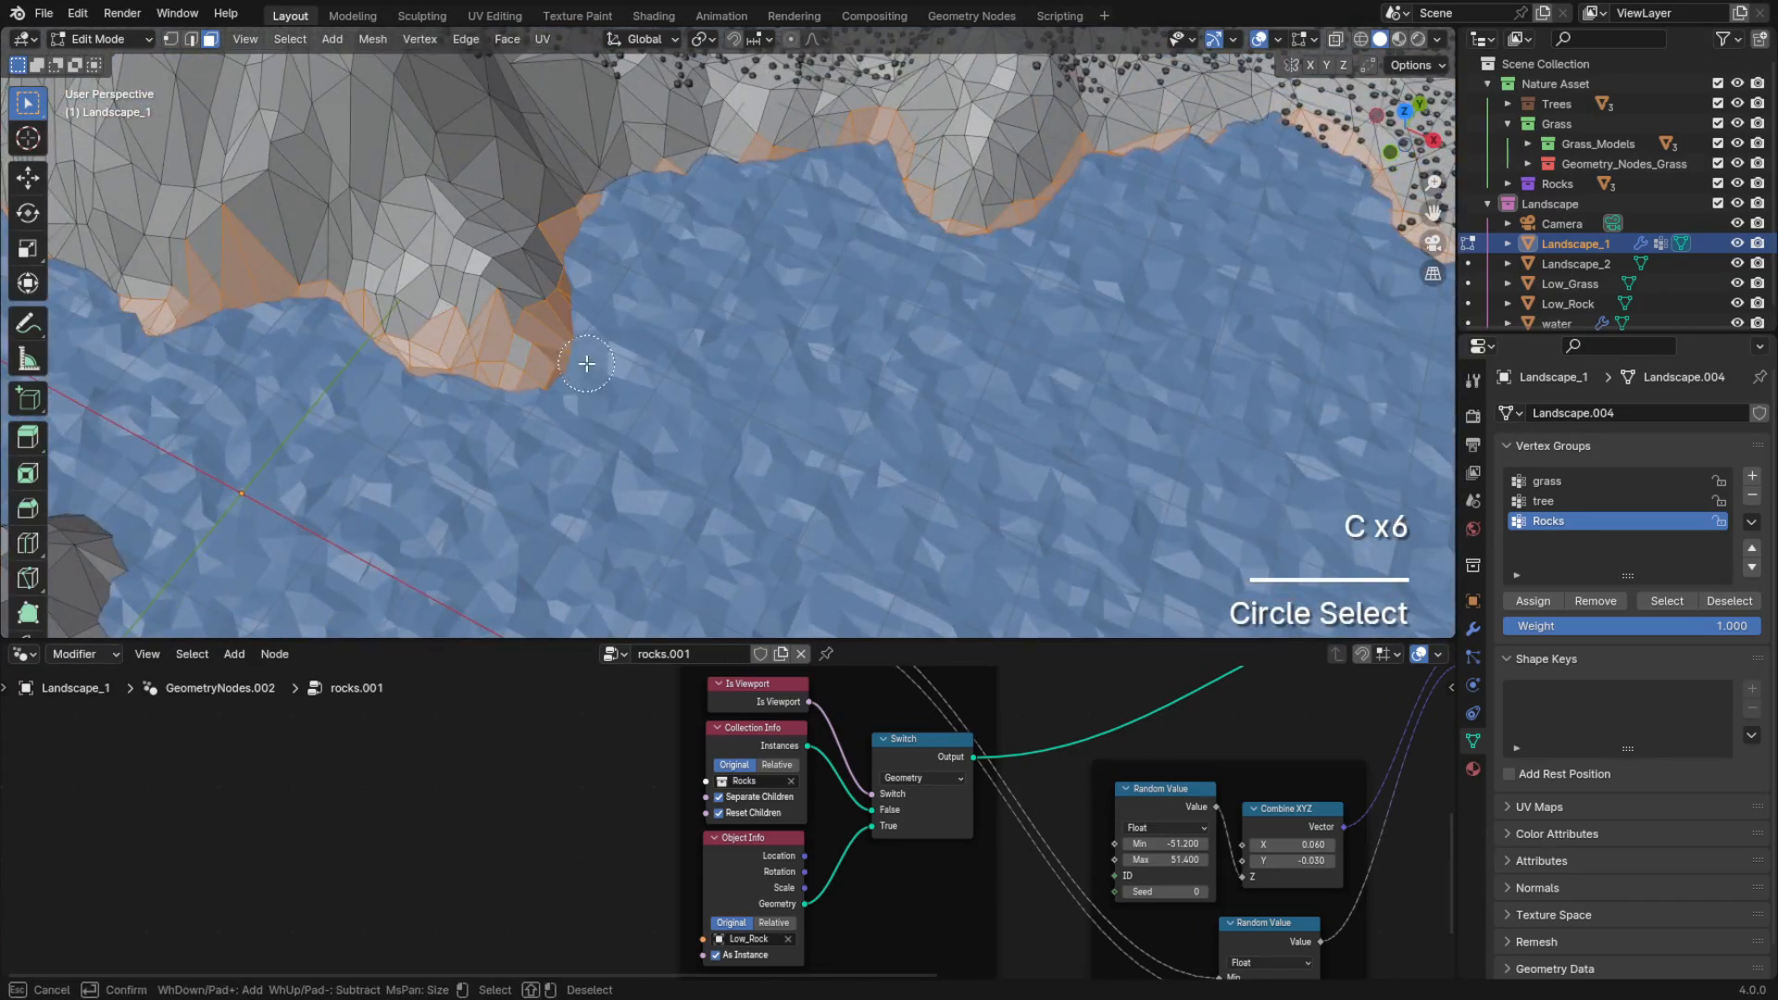
Turn on X-ray and circle-select the faces around the lake's islands through the water
left_click(1335, 39)
key("c")
scroll(450, 316, "down", 4)
key("c")
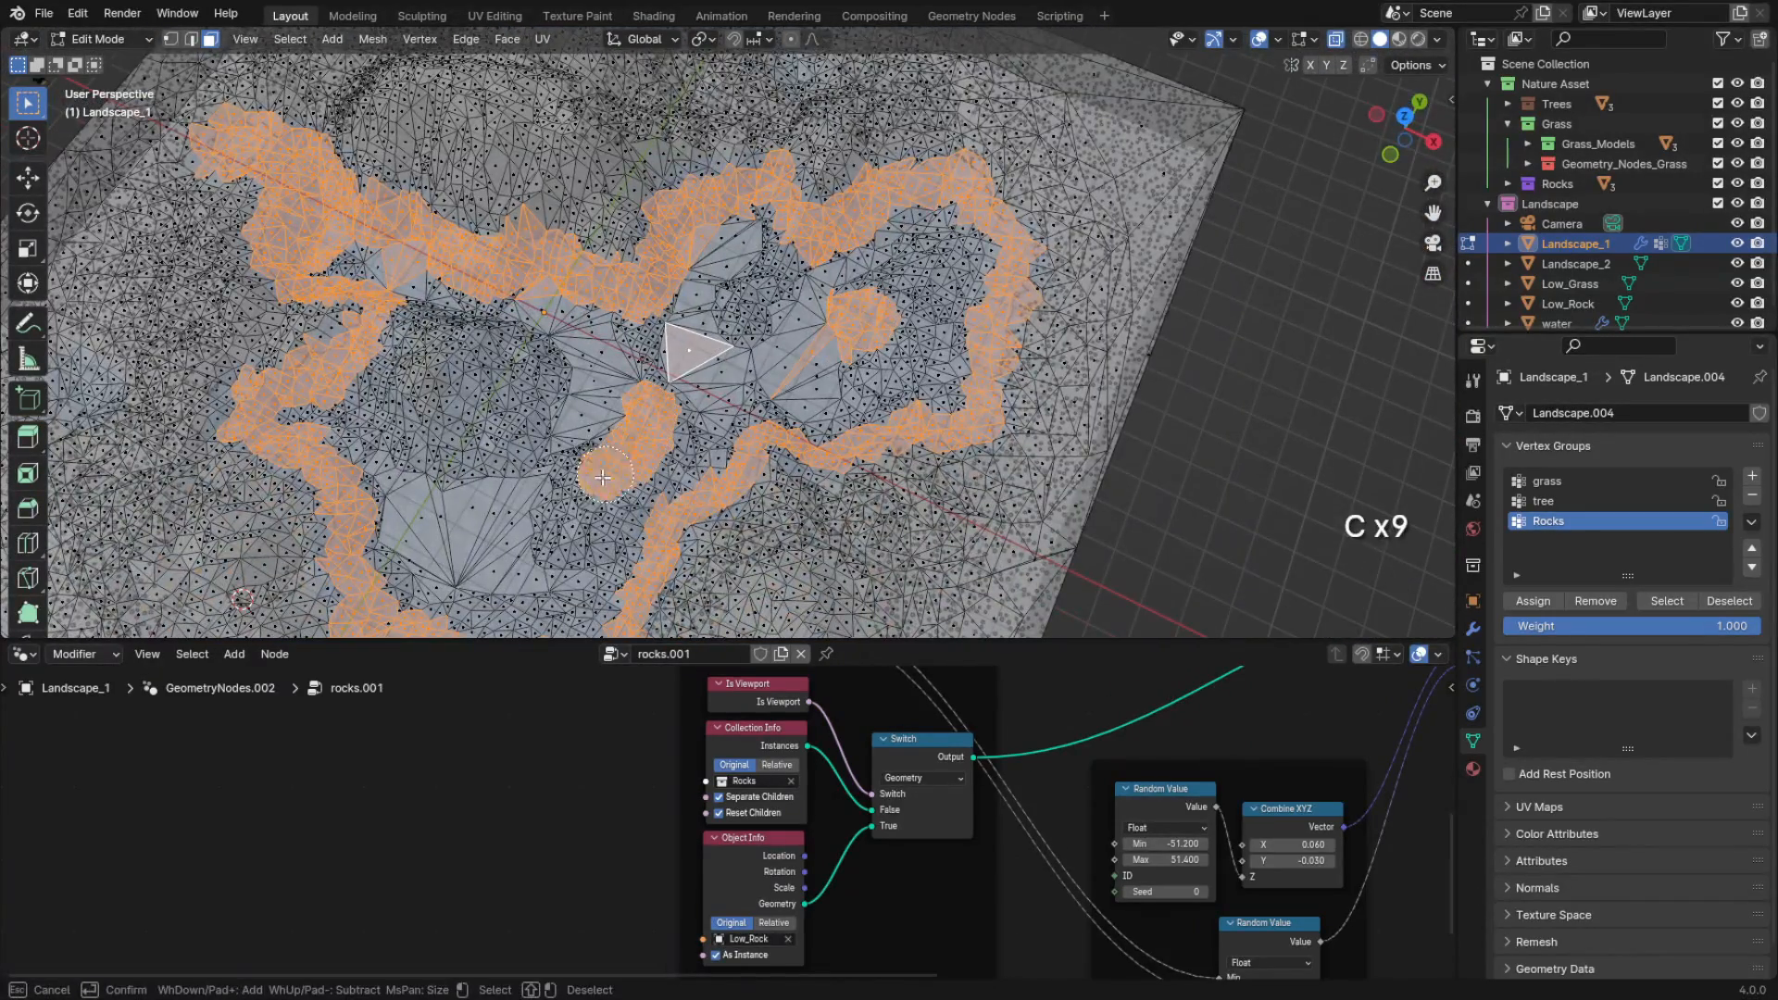
right_click(603, 477)
Turn off X-ray and circle-select the shoreline faces around the rocky island at the peninsula's tip
left_click(1336, 39)
scroll(556, 306, "up", 6)
key("c")
middle_click_drag(472, 198, 492, 389)
key("c")
middle_click_drag(597, 380, 569, 337)
key("c")
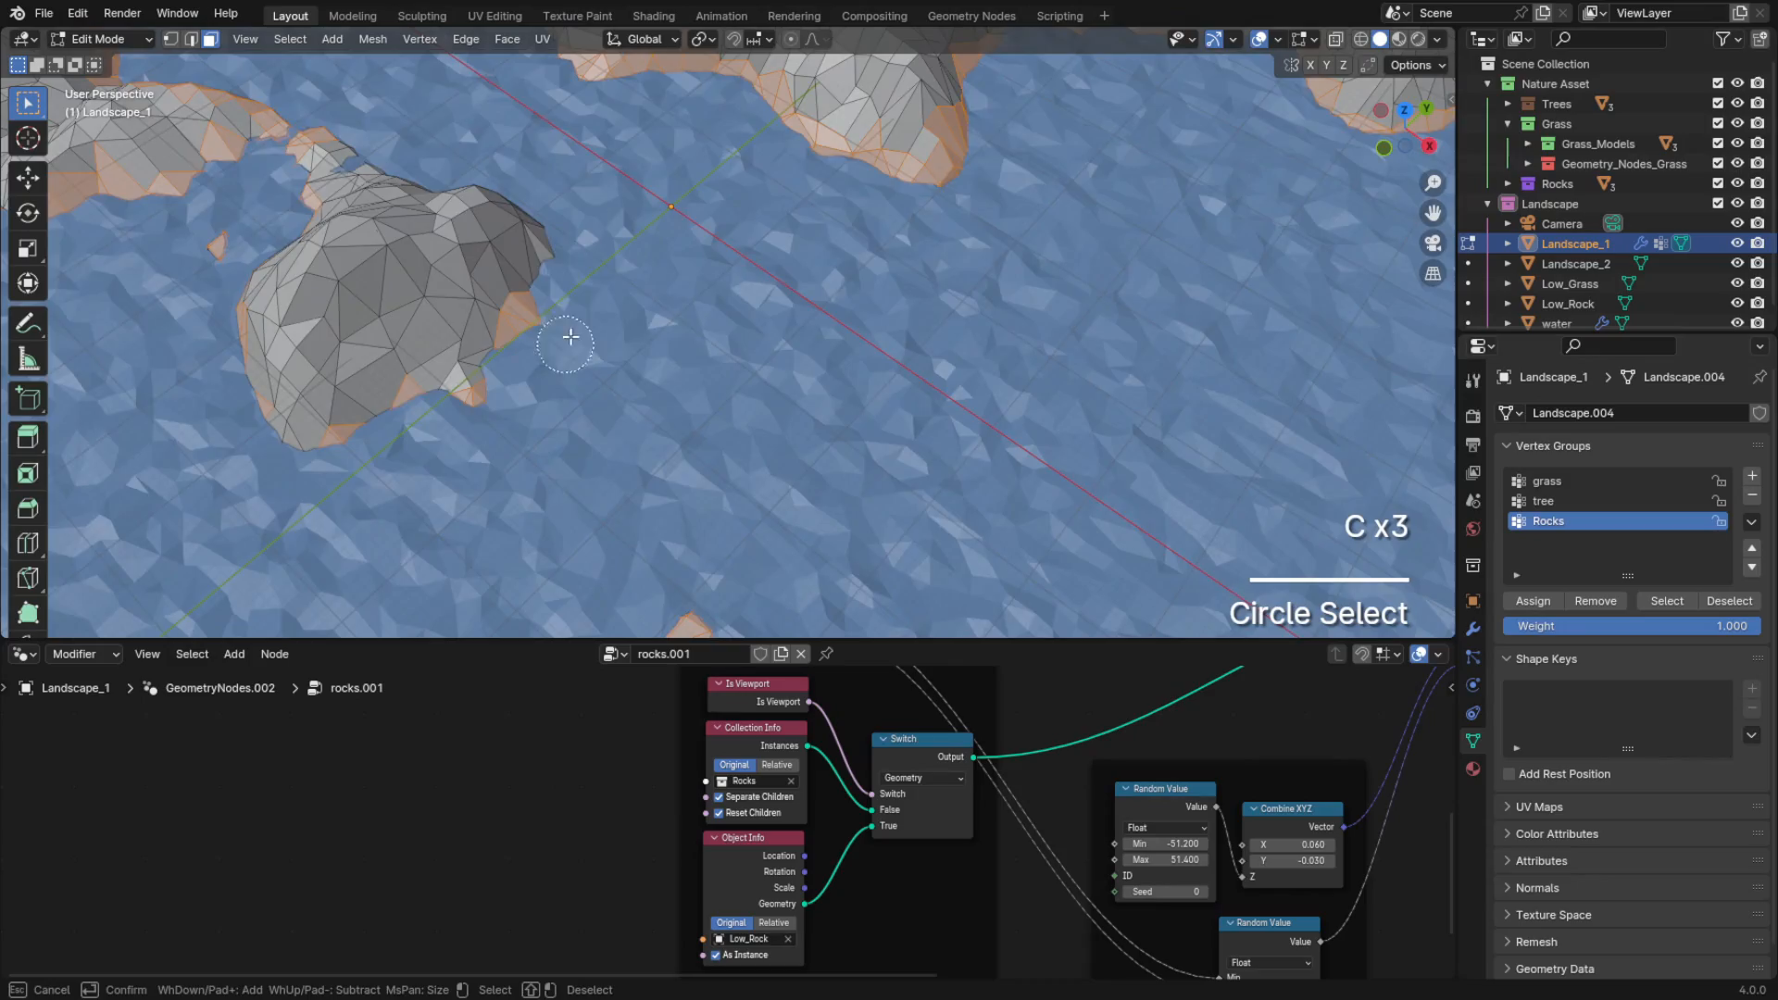
scroll(571, 337, "down", 5)
key("c")
Turn X-ray back on and circle-select the submerged lakebed faces in the bay and around the islands
left_click(1336, 39)
scroll(741, 370, "down", 5)
key("c")
left_click_drag(870, 426, 854, 449)
key("c")
left_click_drag(701, 537, 658, 569)
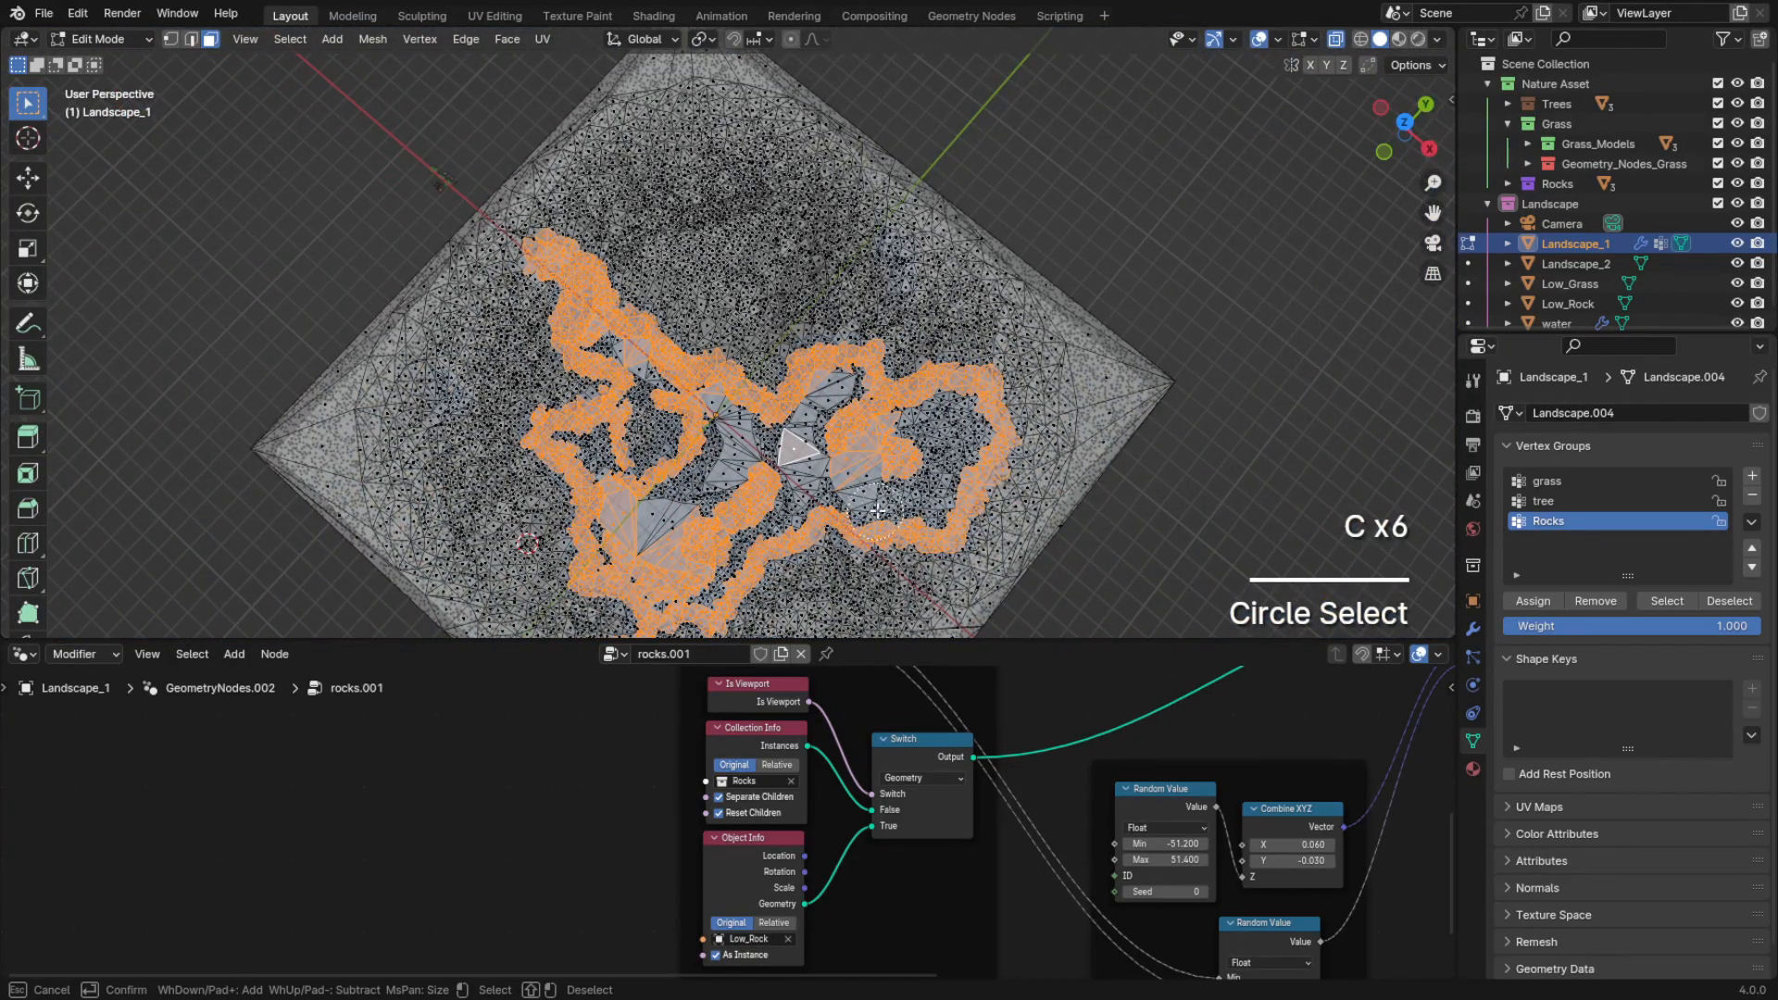
left_click_drag(877, 510, 957, 431)
left_click(736, 450)
scroll(737, 408, "up", 2)
key("c")
left_click_drag(836, 414, 869, 439)
Check the shoreline selection without X-ray, and circle-select more lakebed faces across the main basin with X-ray on
left_click(1336, 39)
scroll(546, 445, "up", 3)
key("c")
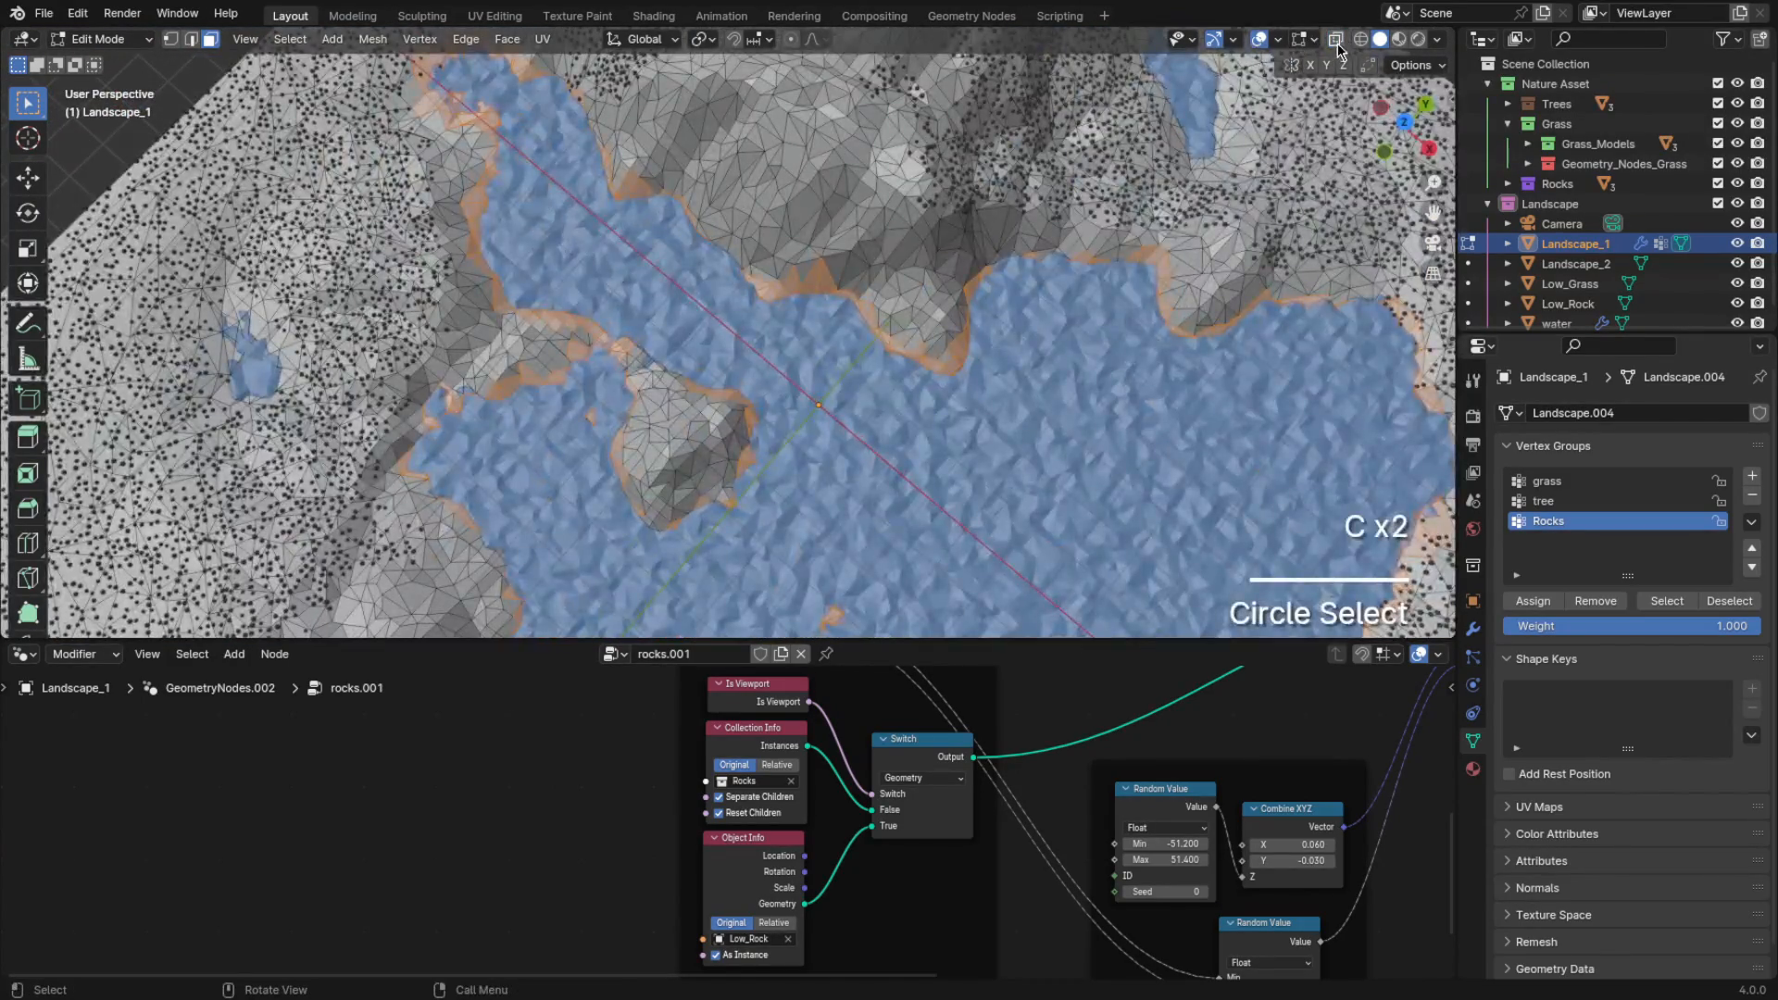
left_click(1335, 39)
scroll(926, 333, "down", 5)
key("c")
key("c")
key("c")
key("c")
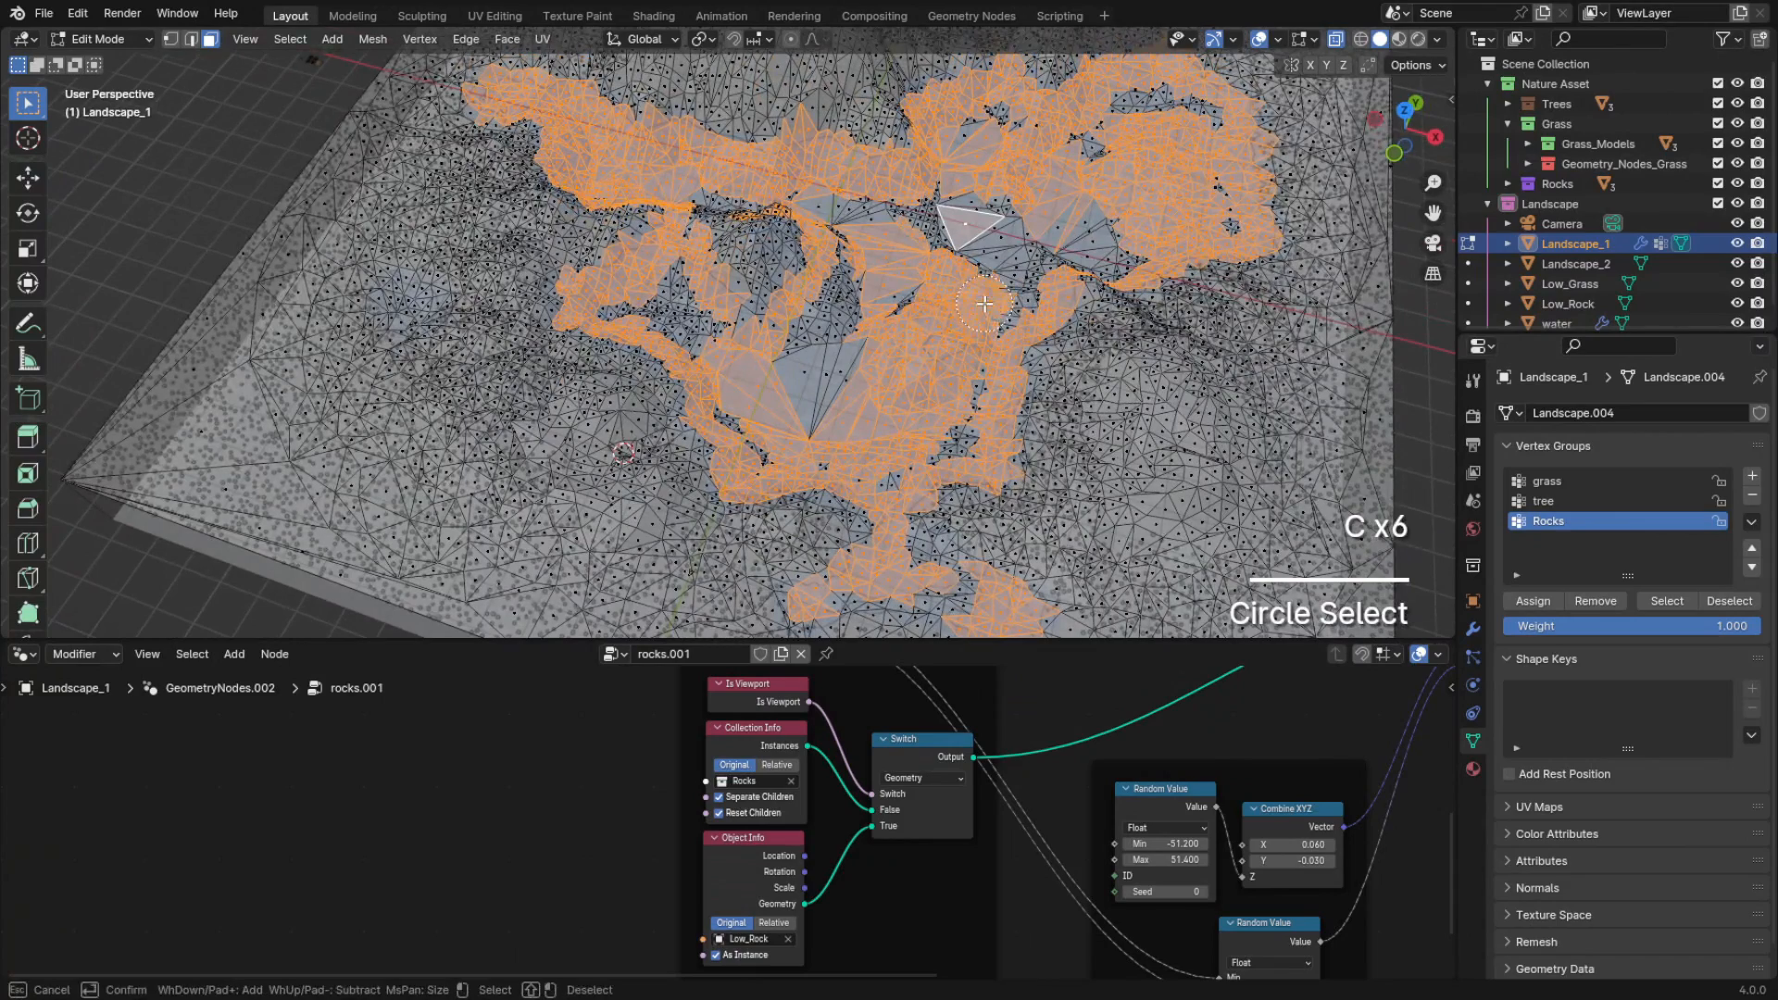
right_click(985, 304)
middle_click_drag(984, 304, 991, 326)
key("c")
left_click(1009, 337)
right_click(1010, 338)
Assign the selected shore and lakebed faces to the Rocks vertex group, reselecting the group and assigning again
left_click(1535, 599)
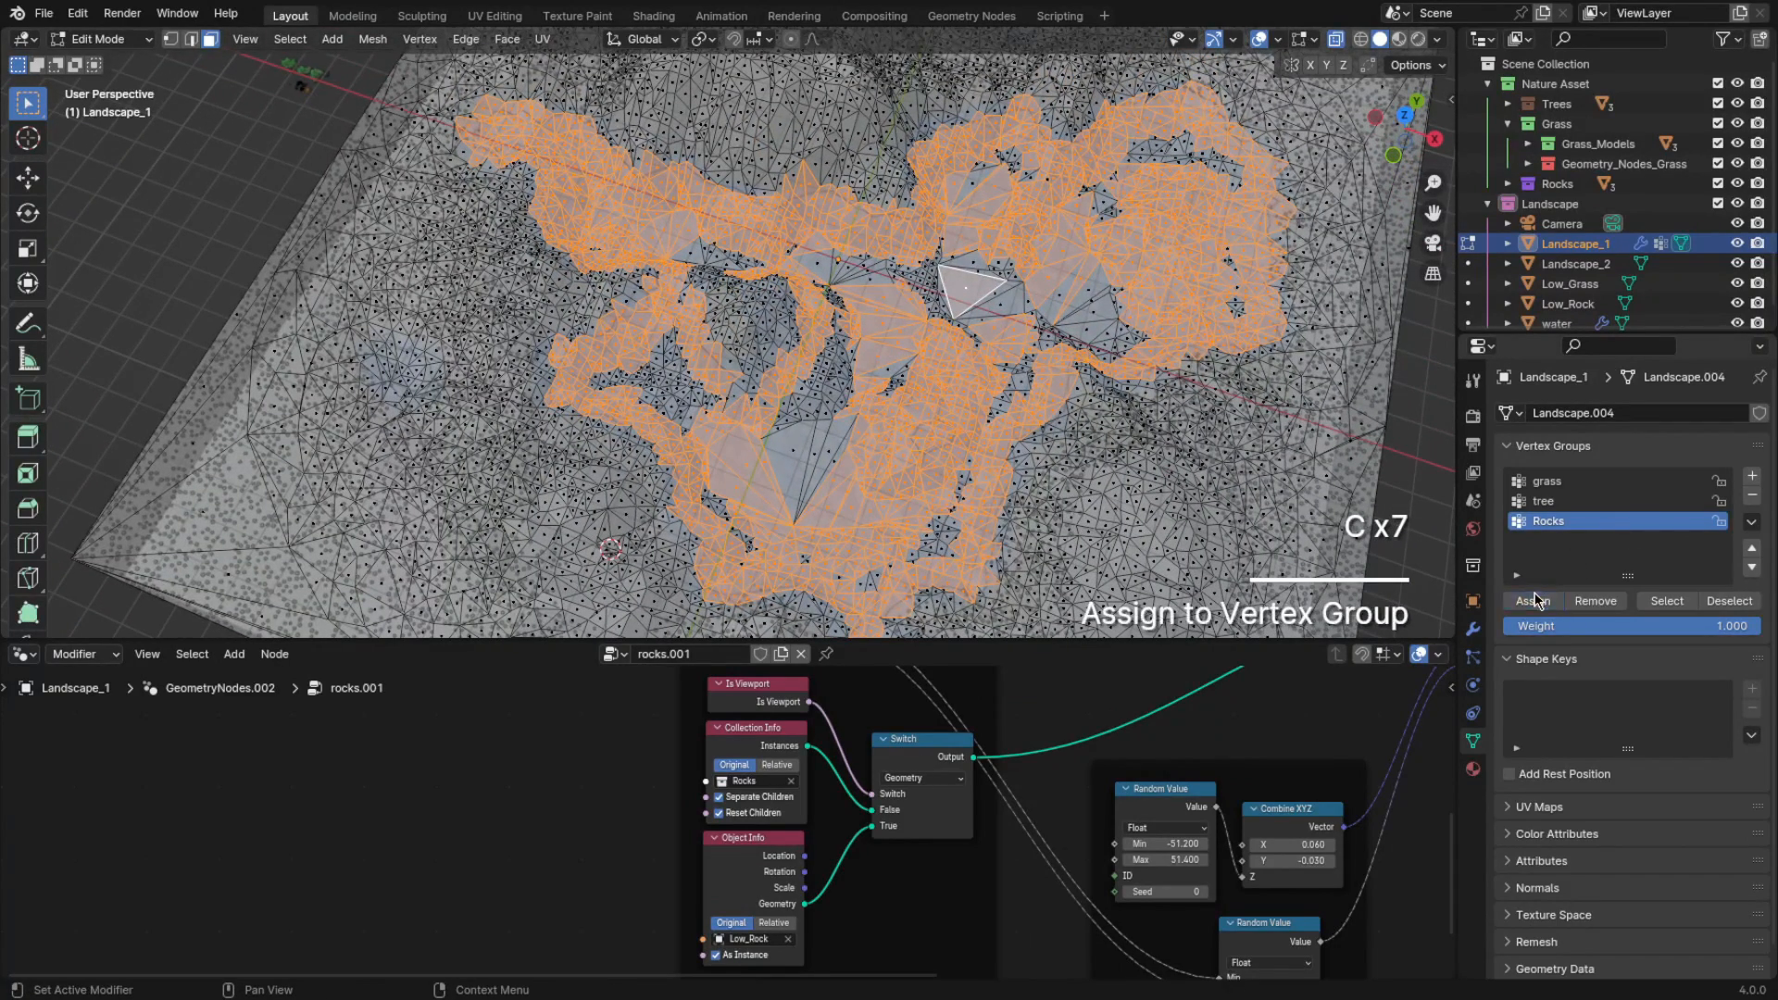
left_click(1649, 602)
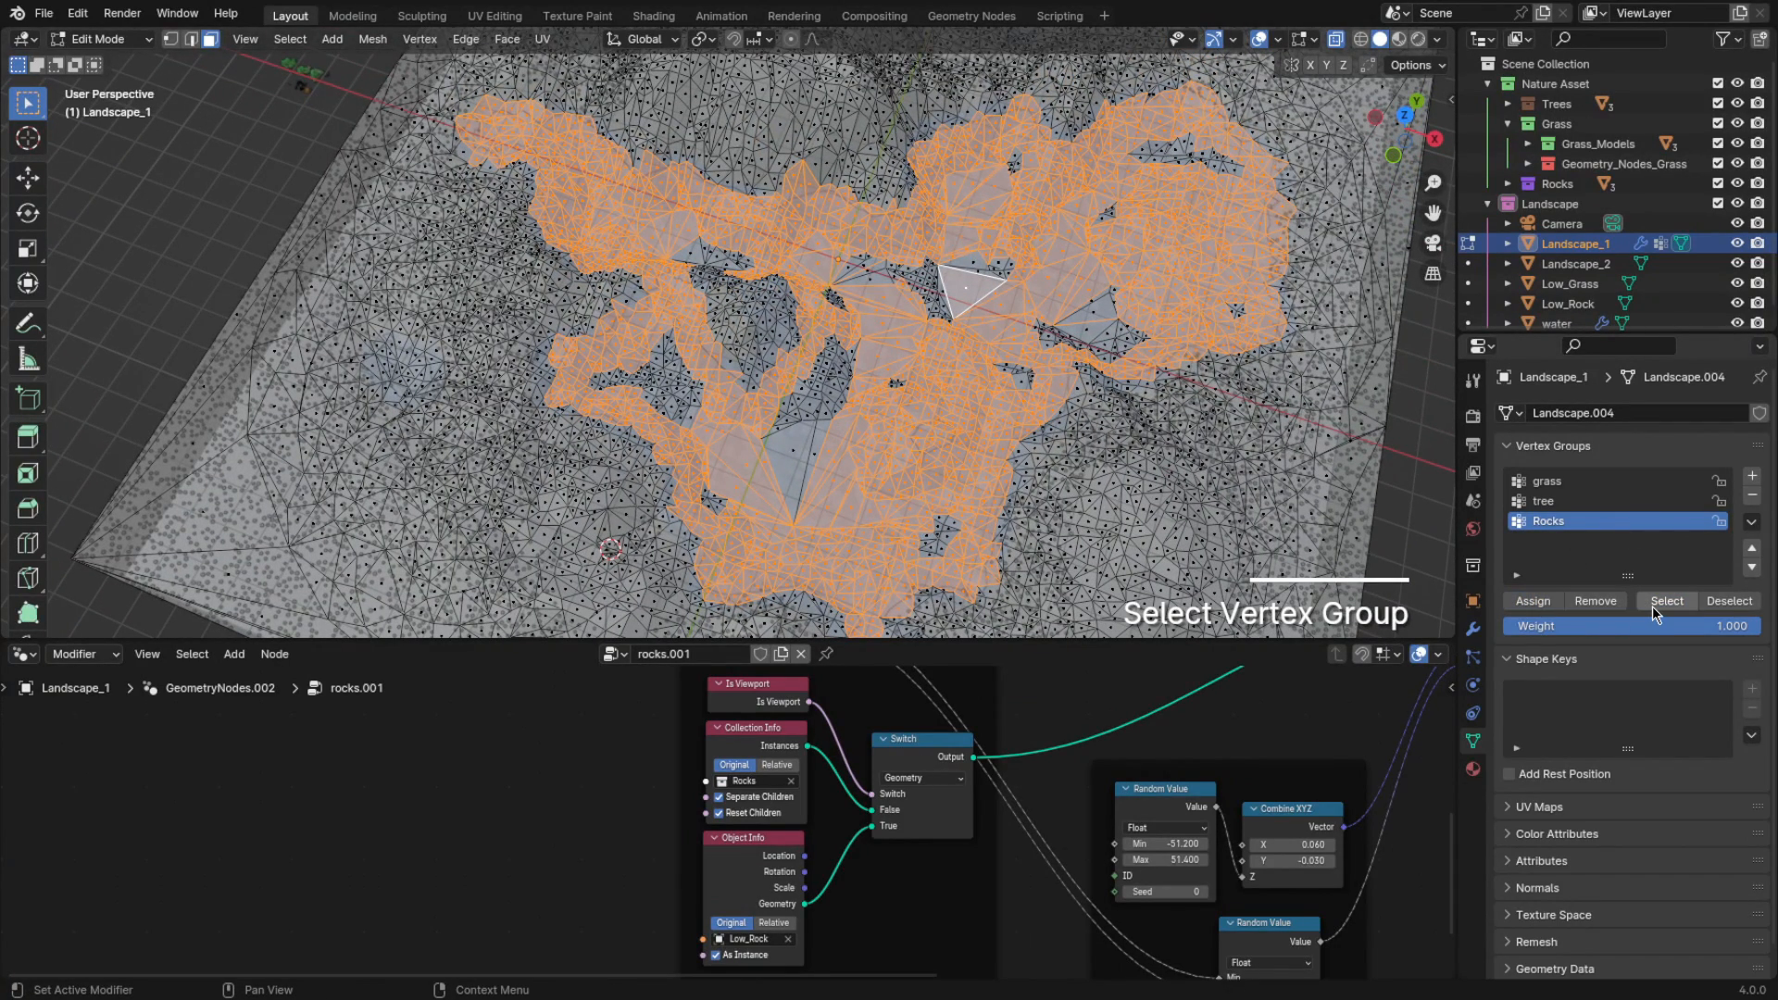
left_click(1534, 601)
Turn off X-ray, return to Object Mode and set the rocks.001 modifier's Selection to the Rocks vertex group
left_click(1337, 39)
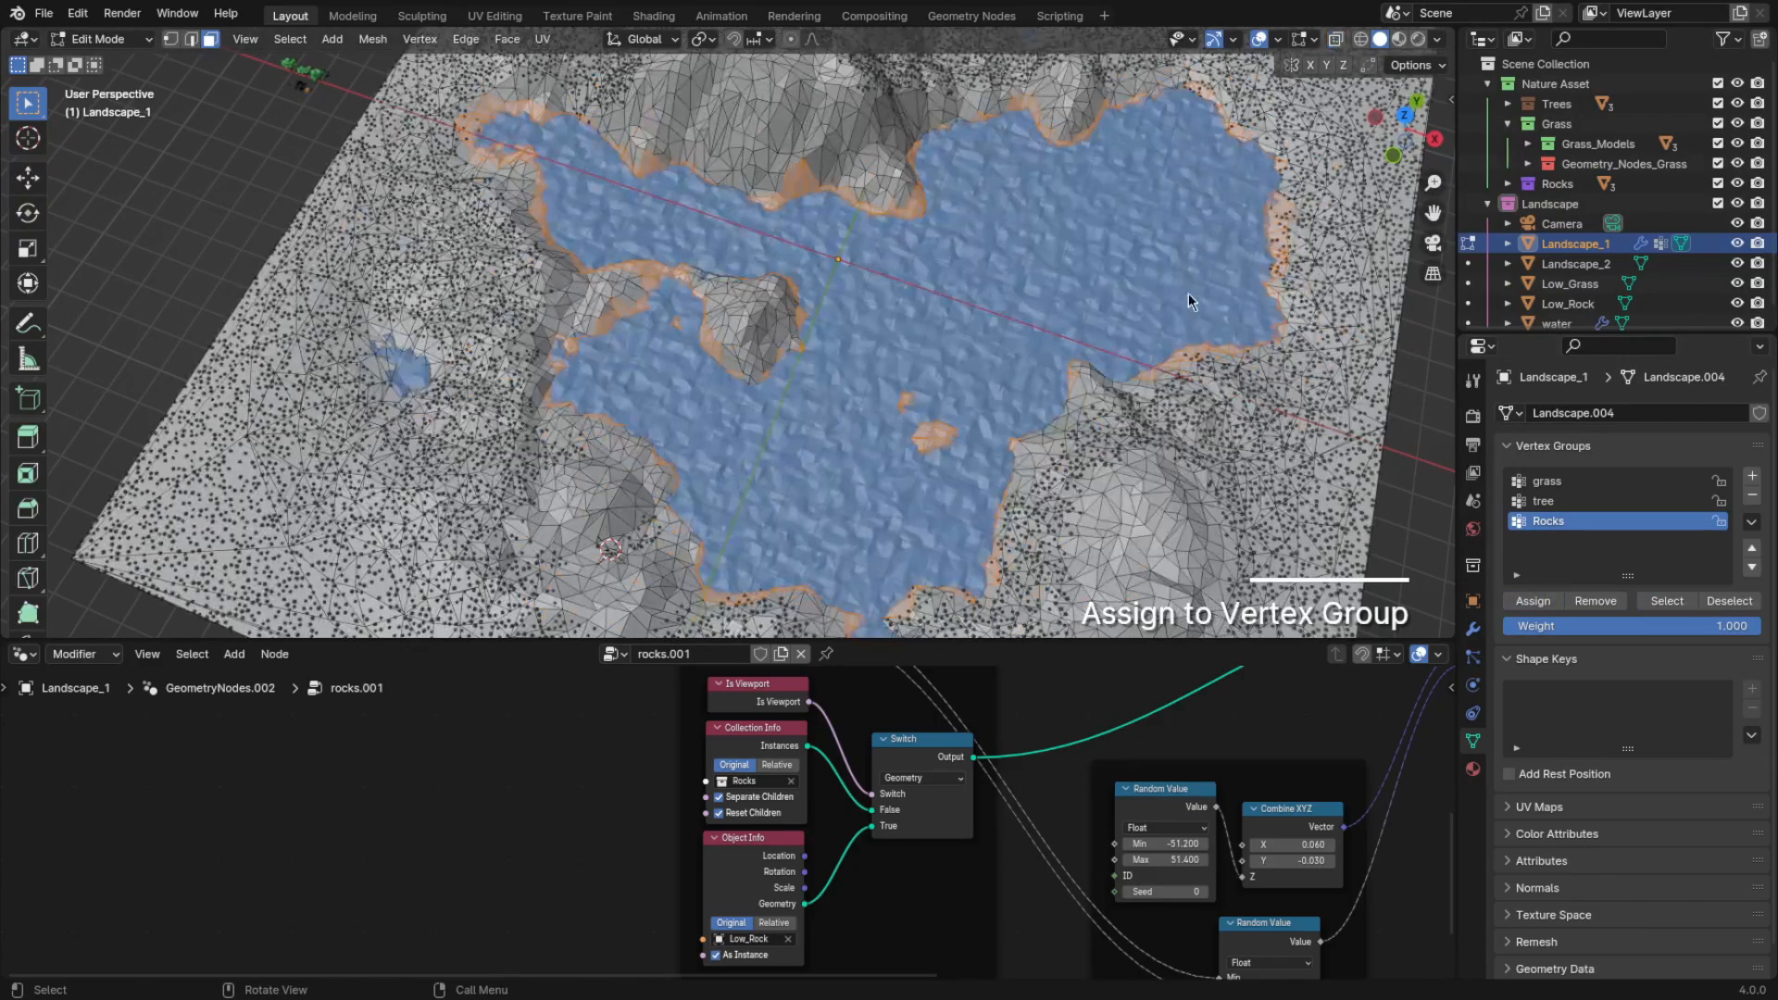
key("Tab")
left_click(1473, 629)
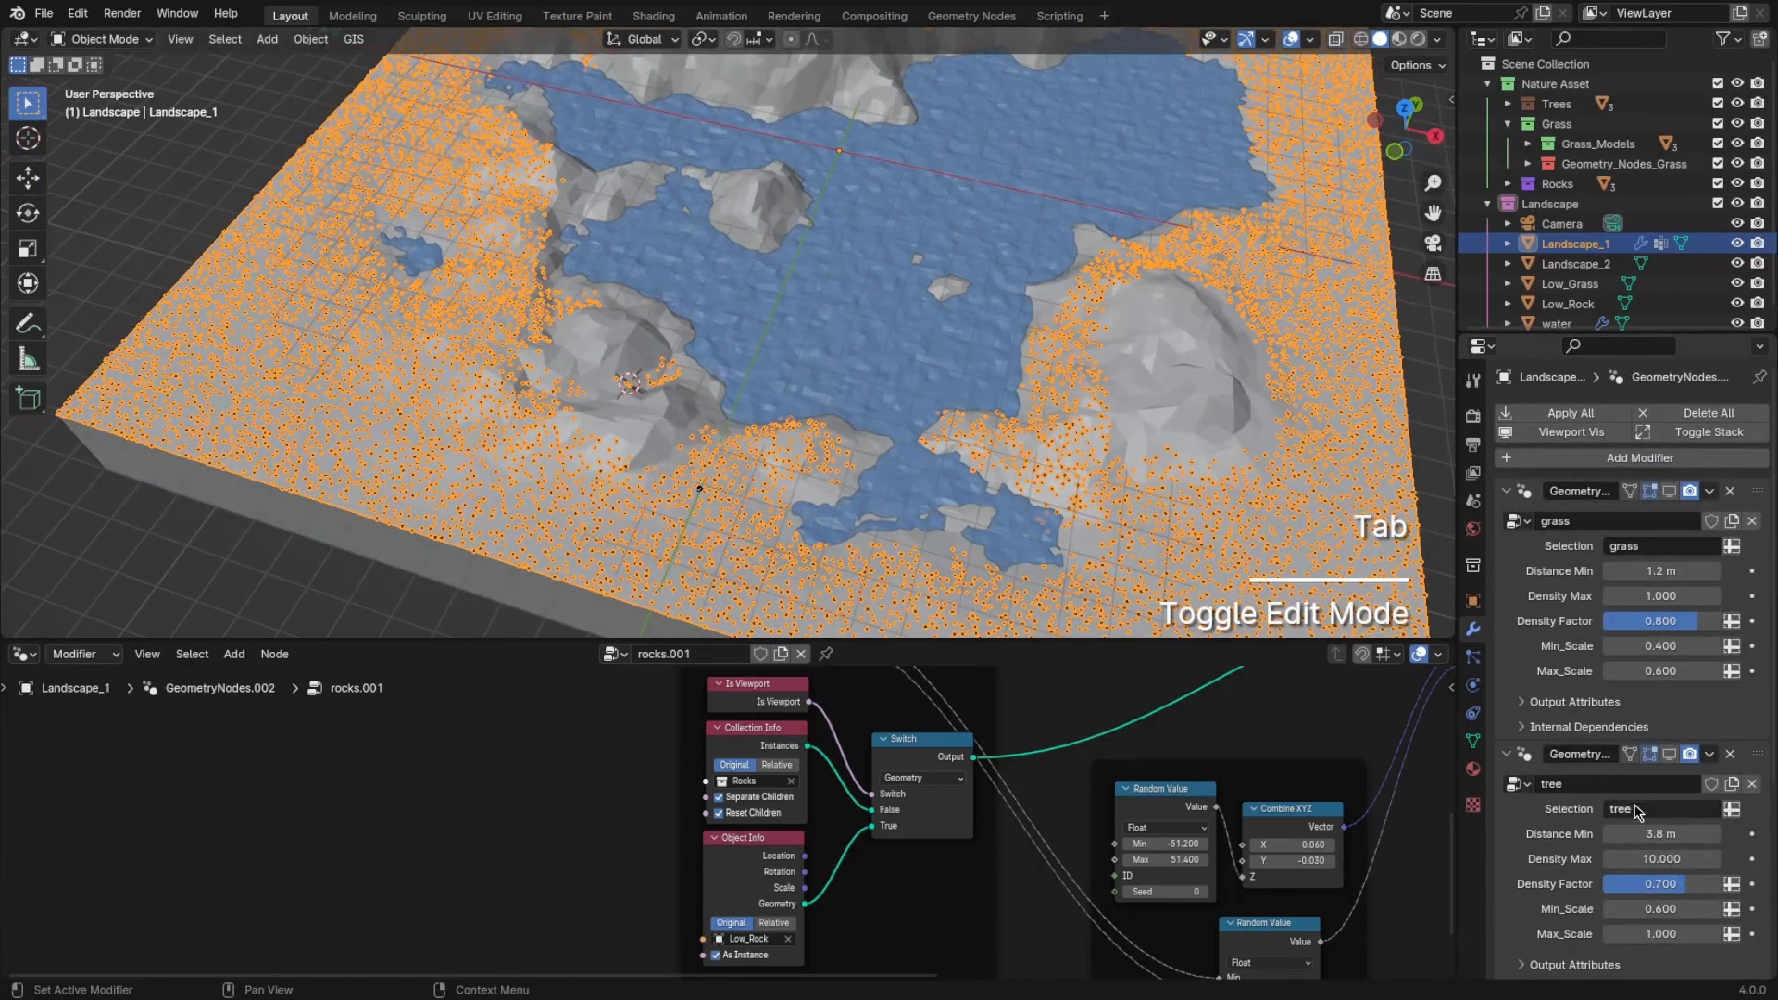
scroll(1639, 760, "up", 1)
left_click(1654, 785)
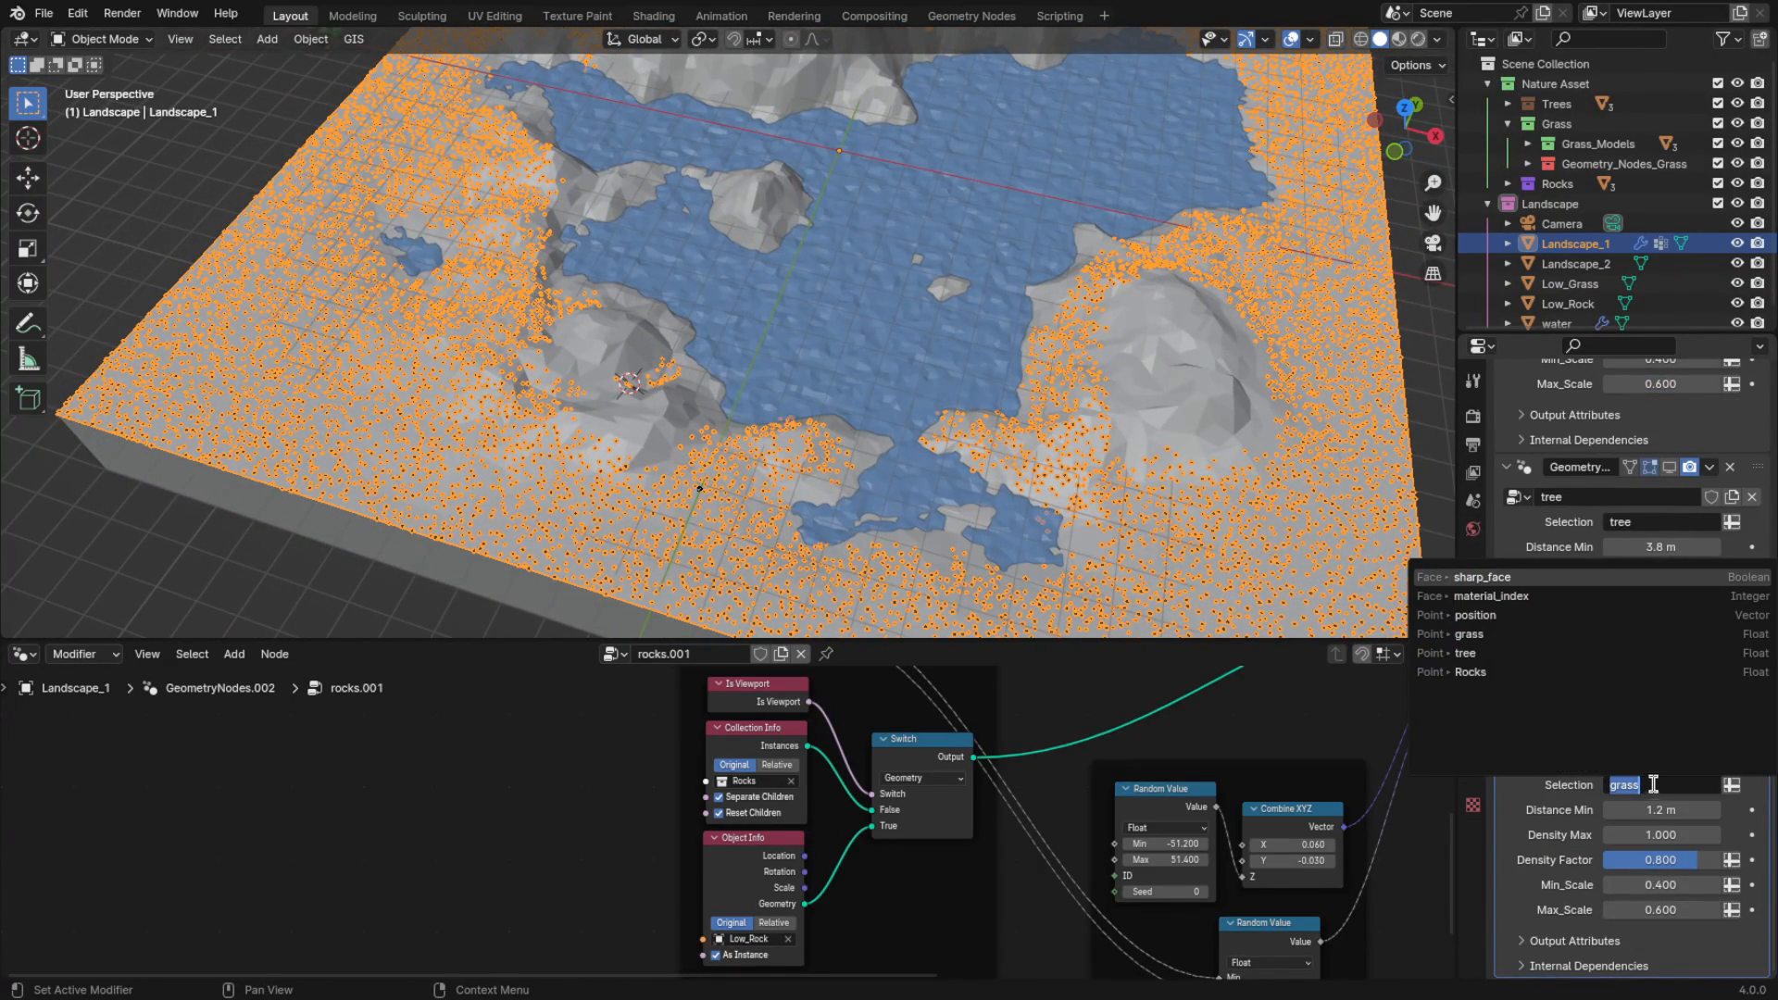
left_click(1445, 676)
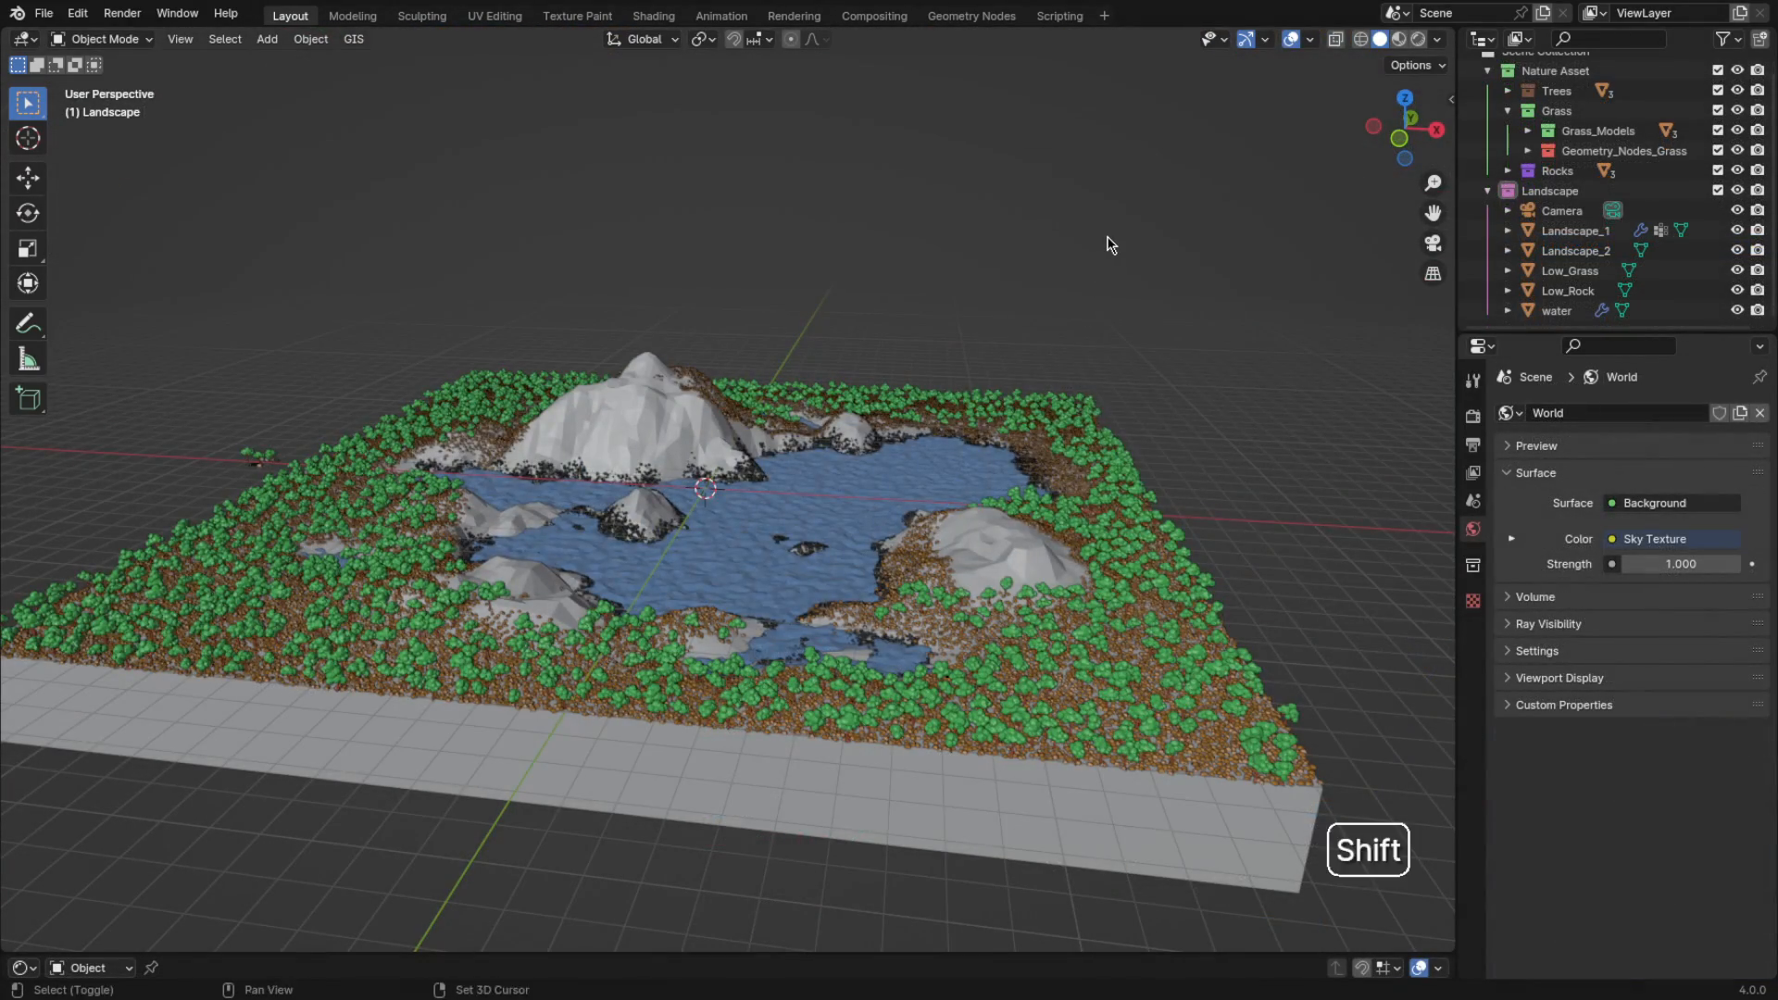
Add a UV sphere with default settings, isolate it in local view and enter Edit Mode
key("shift+a")
left_click(1184, 296)
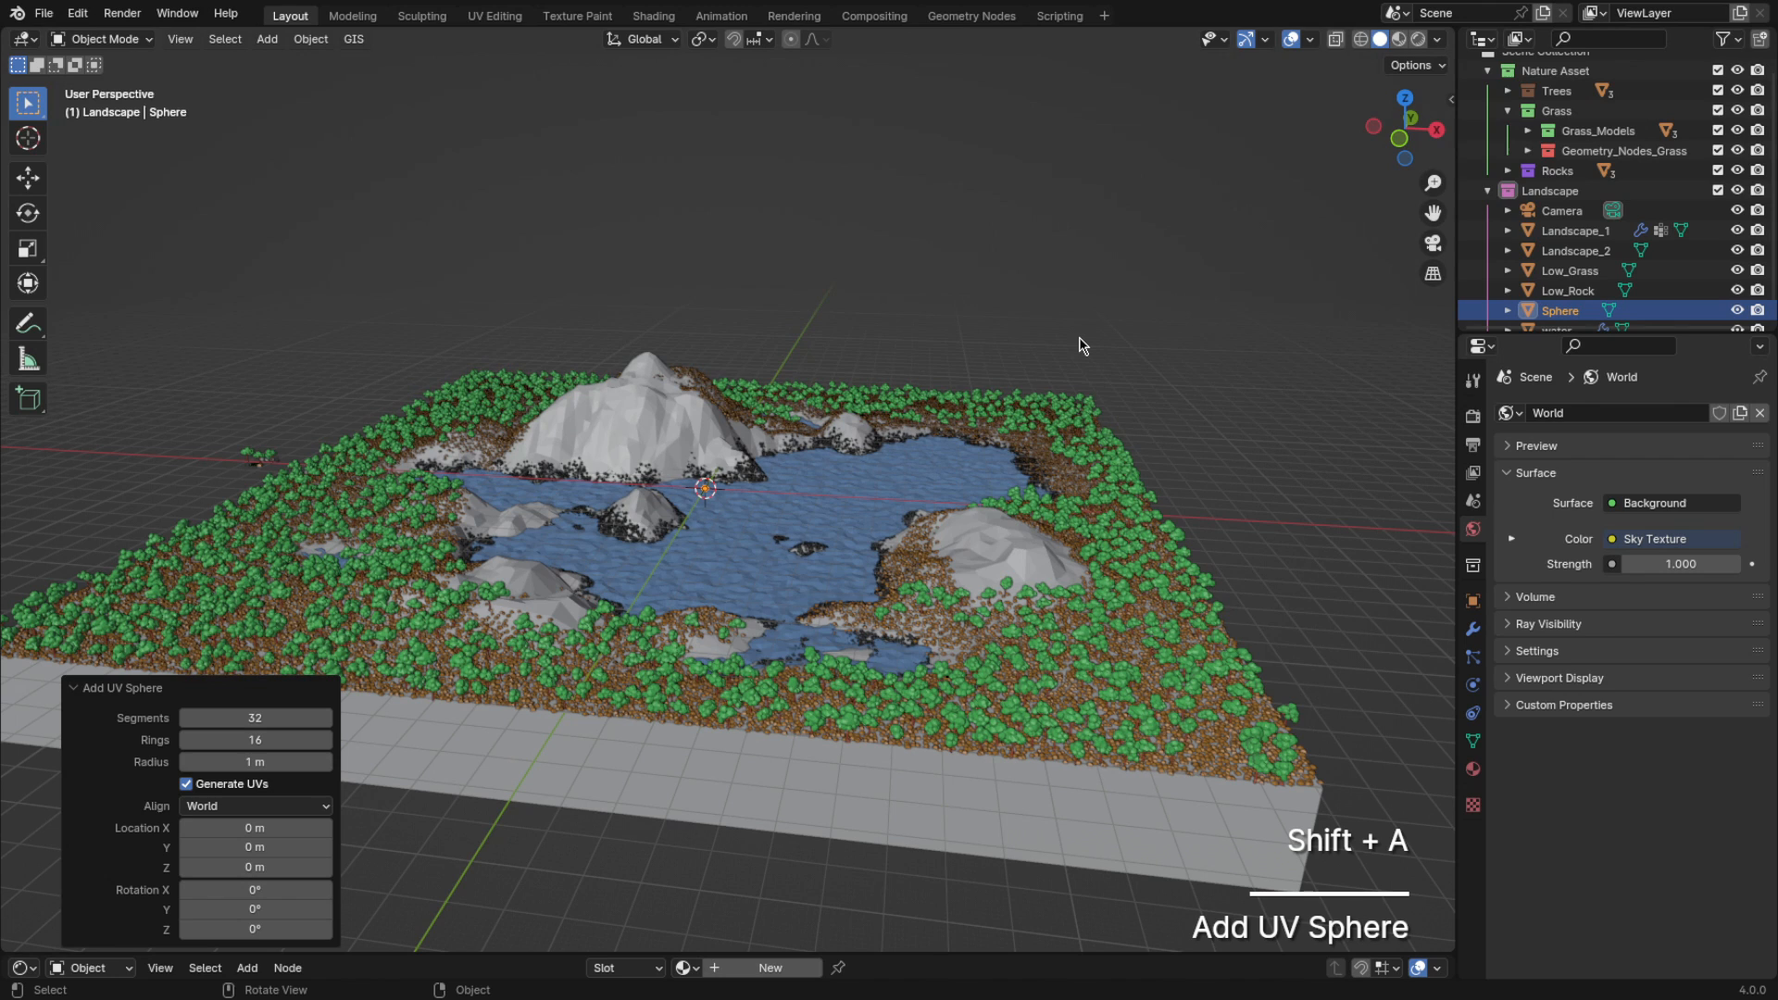
key("KP_Divide")
key("Tab")
Delete the lower half of the sphere from the front view, leaving a dome
key("KP_1")
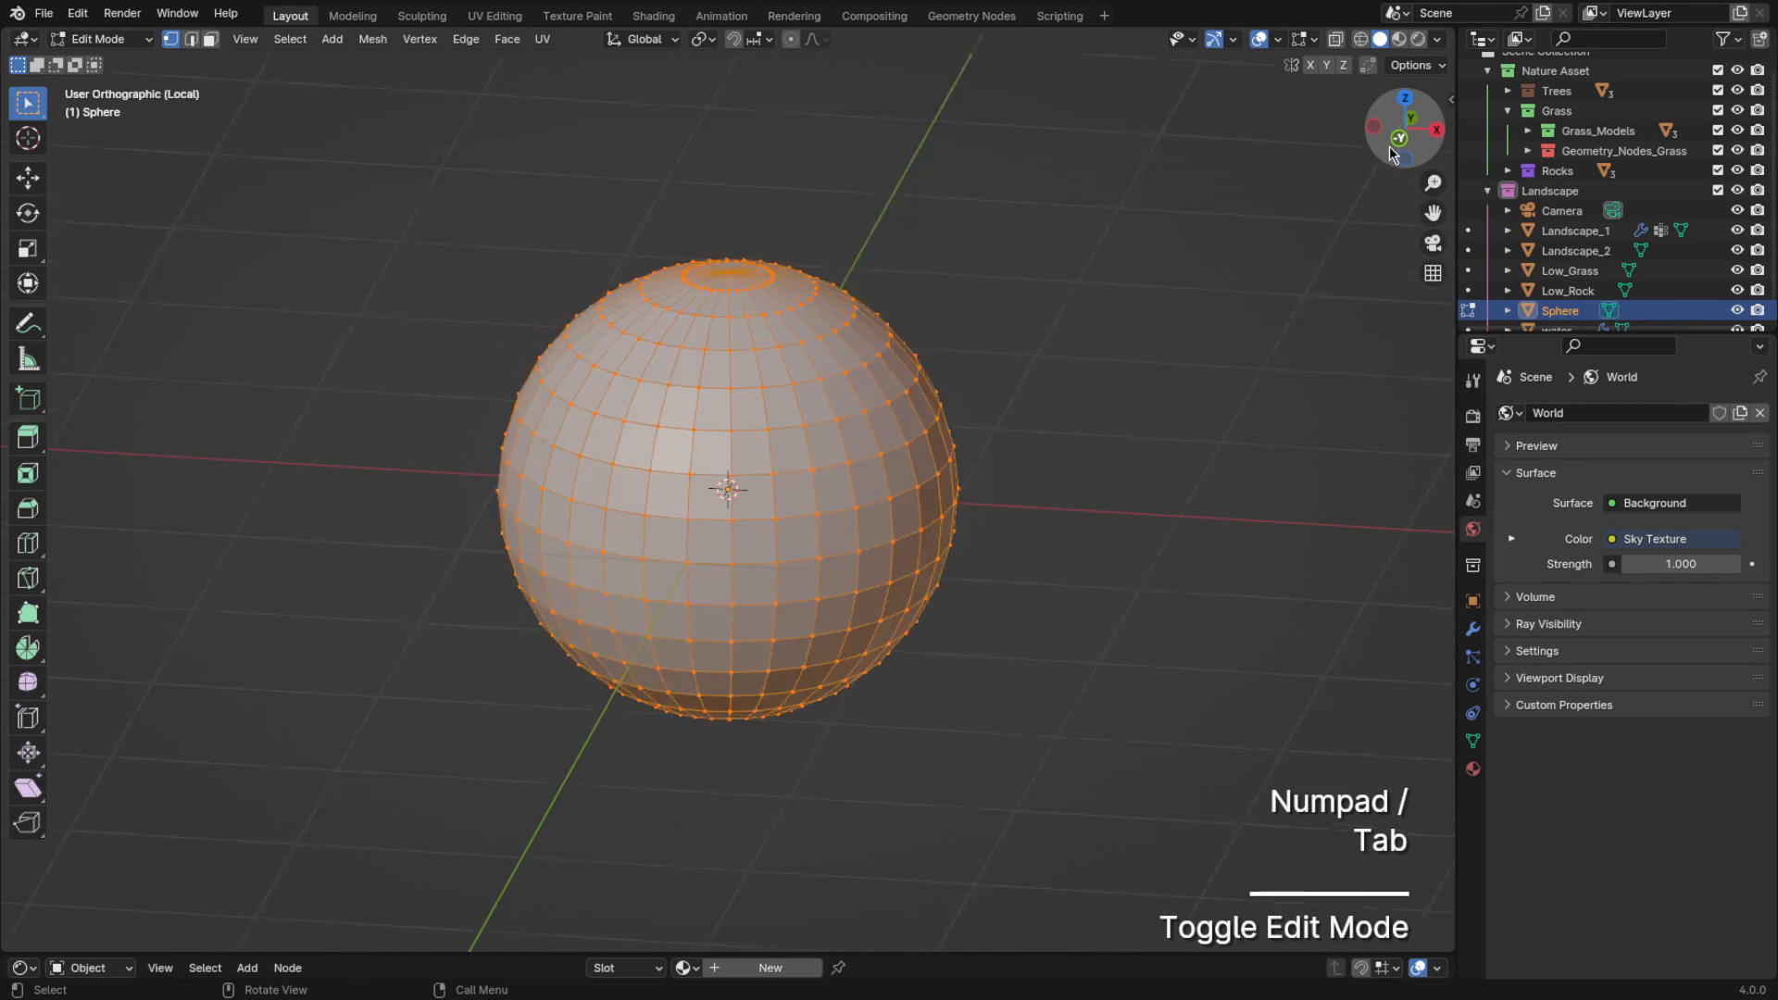
left_click_drag(405, 758, 1163, 485)
key("x")
left_click(1163, 484)
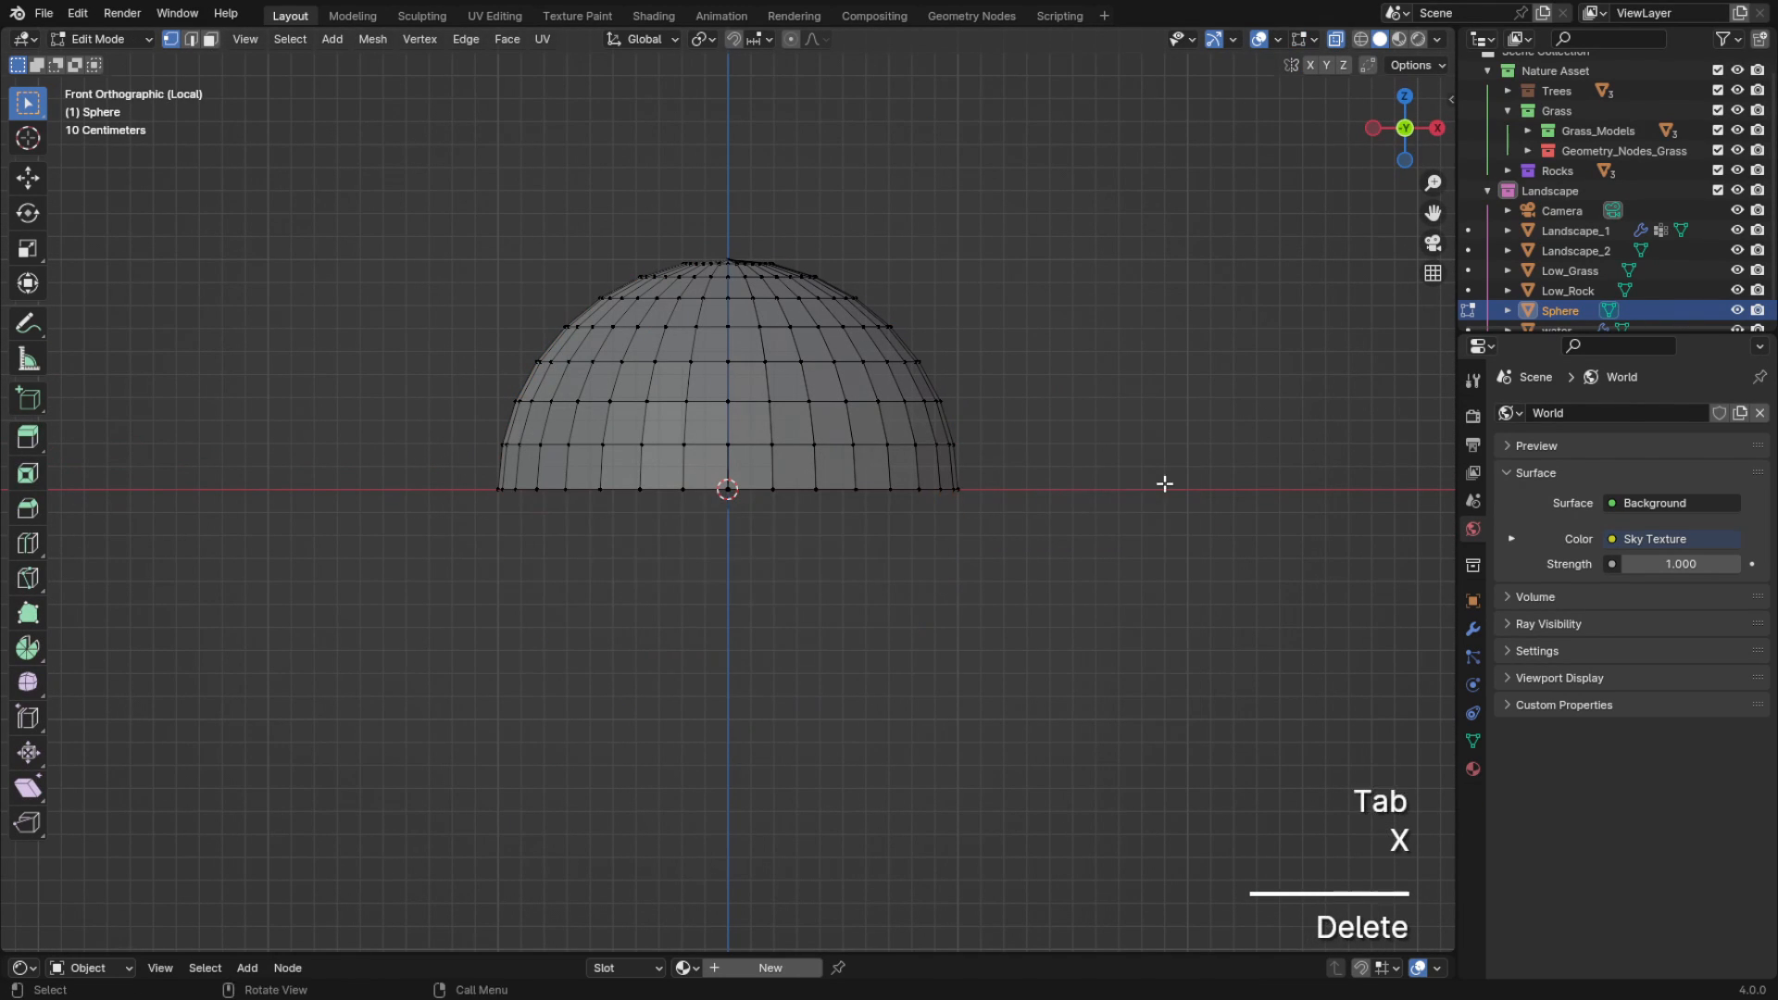
Fill the dome's open base with a face and bevel its rim by about 0.04 m with one segment
left_click_drag(348, 590, 1095, 471)
key("f")
middle_click_drag(1100, 386, 1156, 469)
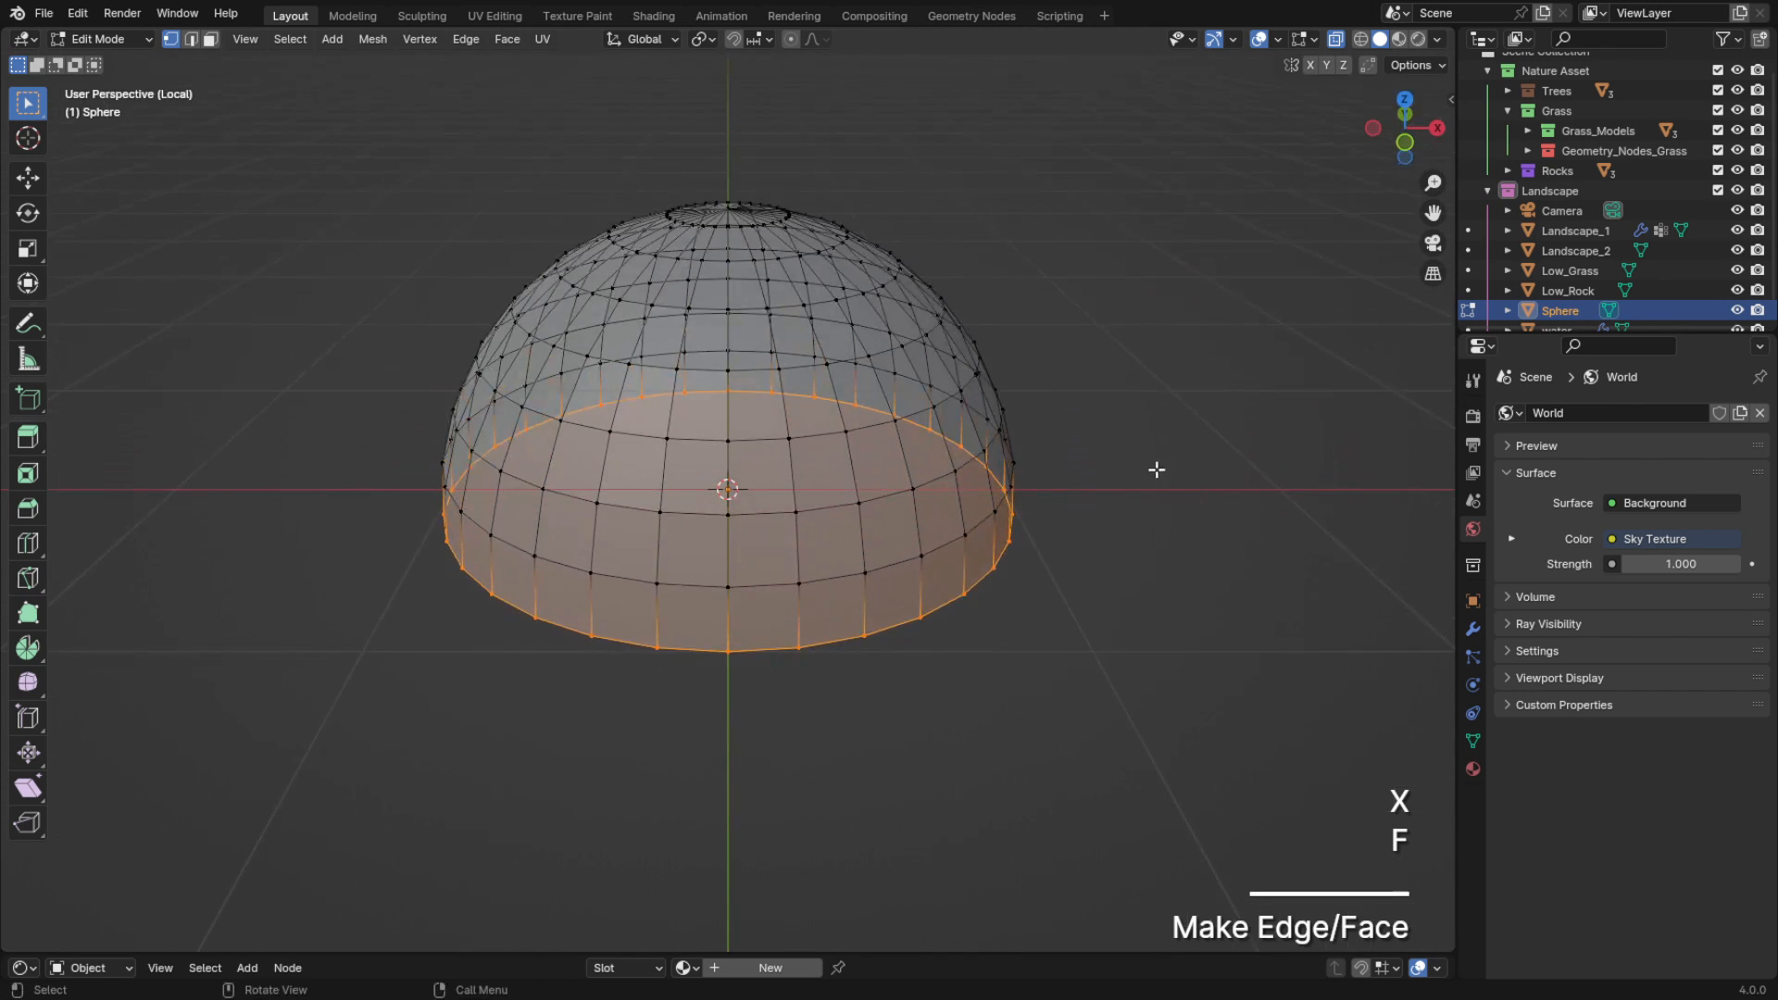
key("ctrl+b")
left_click(1213, 480)
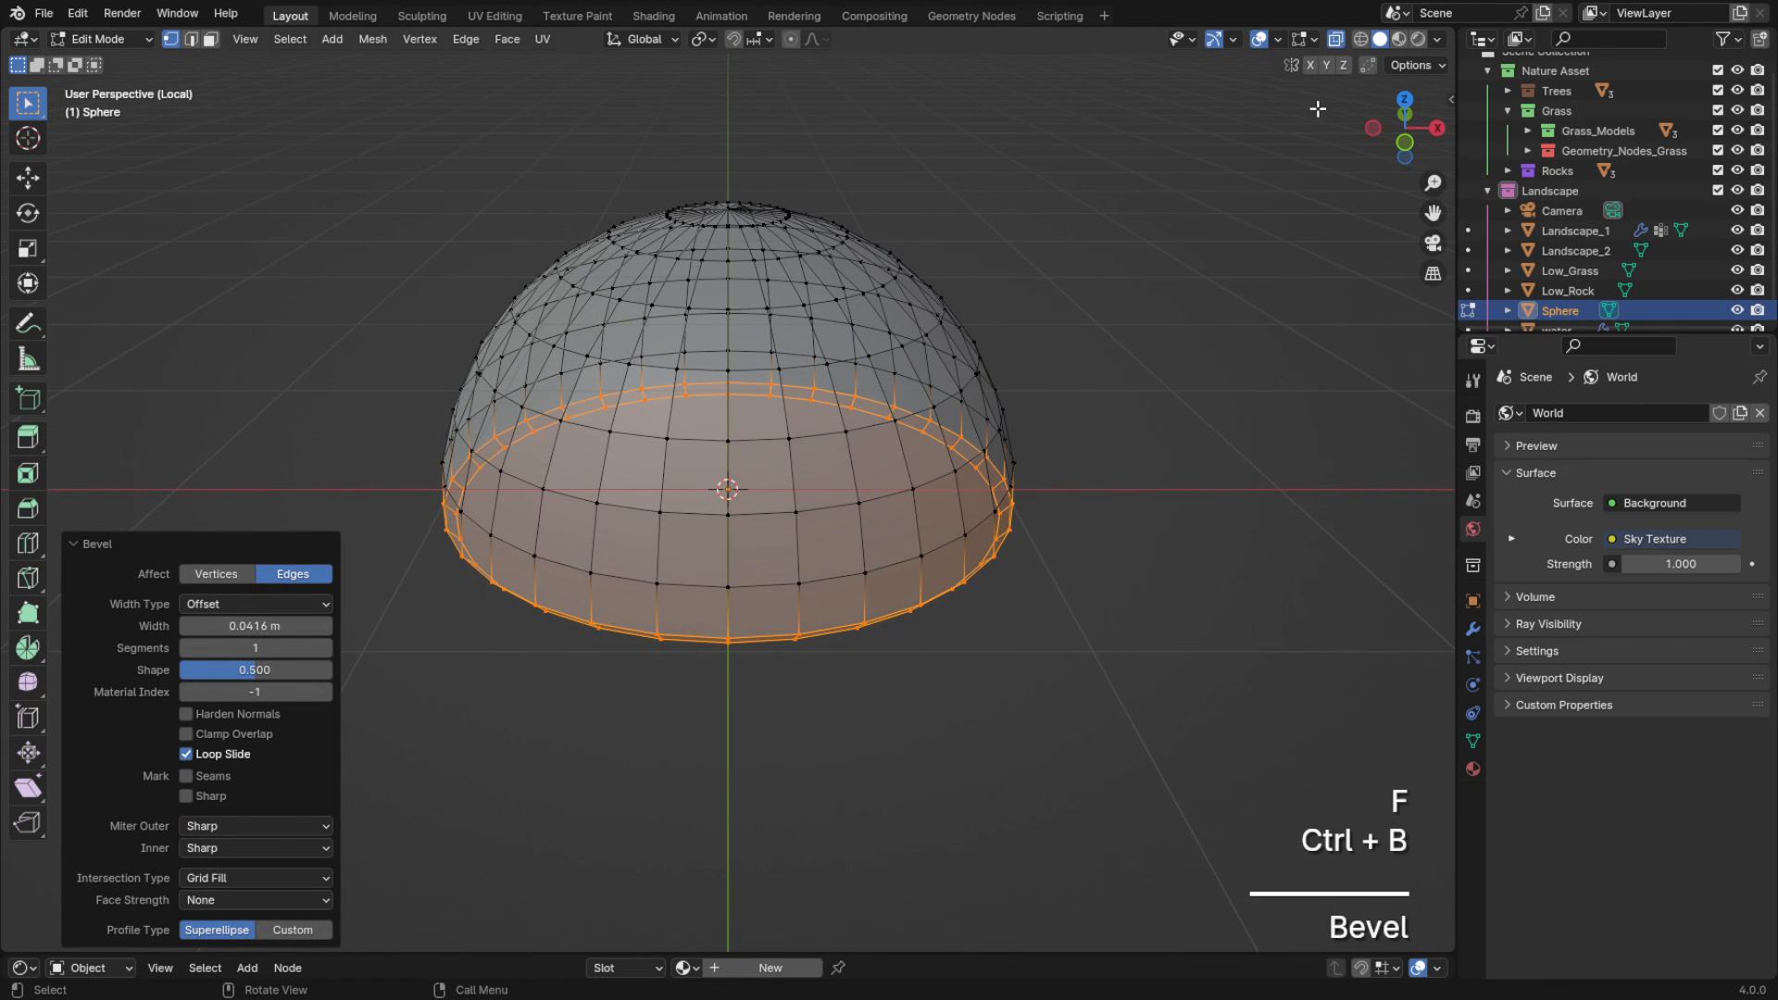
Return the dome to Object Mode and shade it smooth
key("Tab")
right_click(1171, 265)
left_click(1170, 268)
scroll(1131, 306, "down", 8)
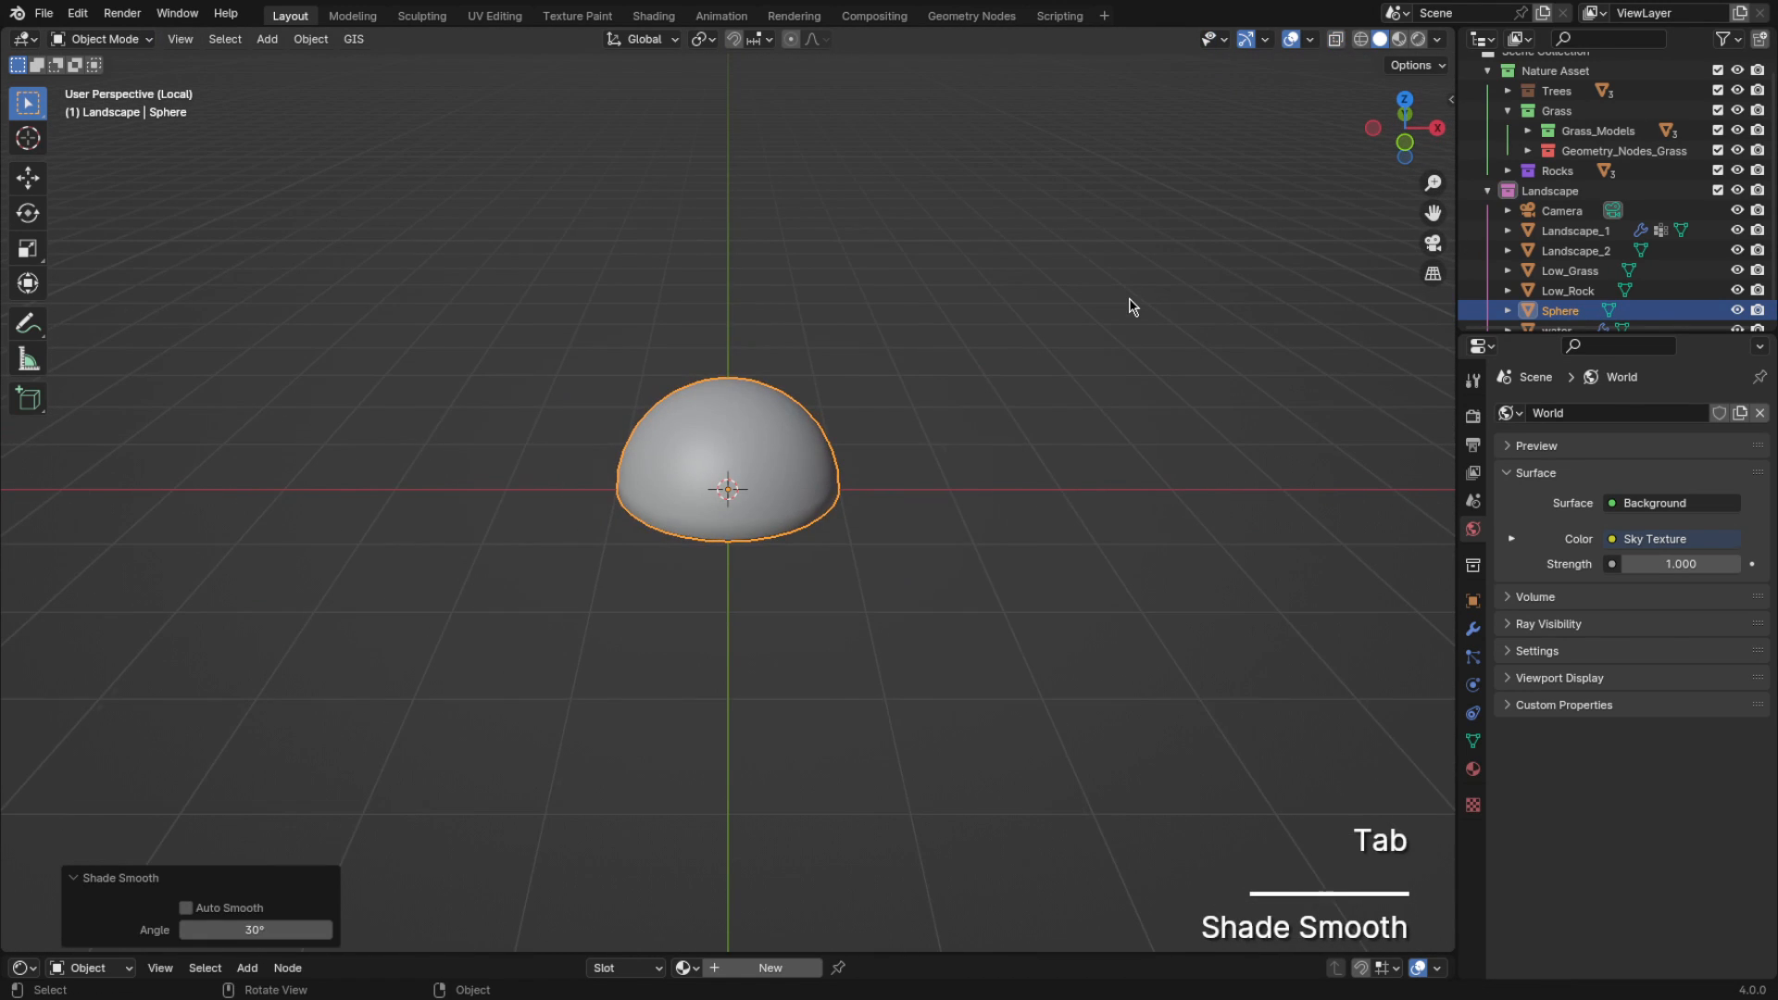
Leave local view, scale the dome up until it nearly covers the landscape, and apply its rotation and scale
key("KP_Divide")
key("s")
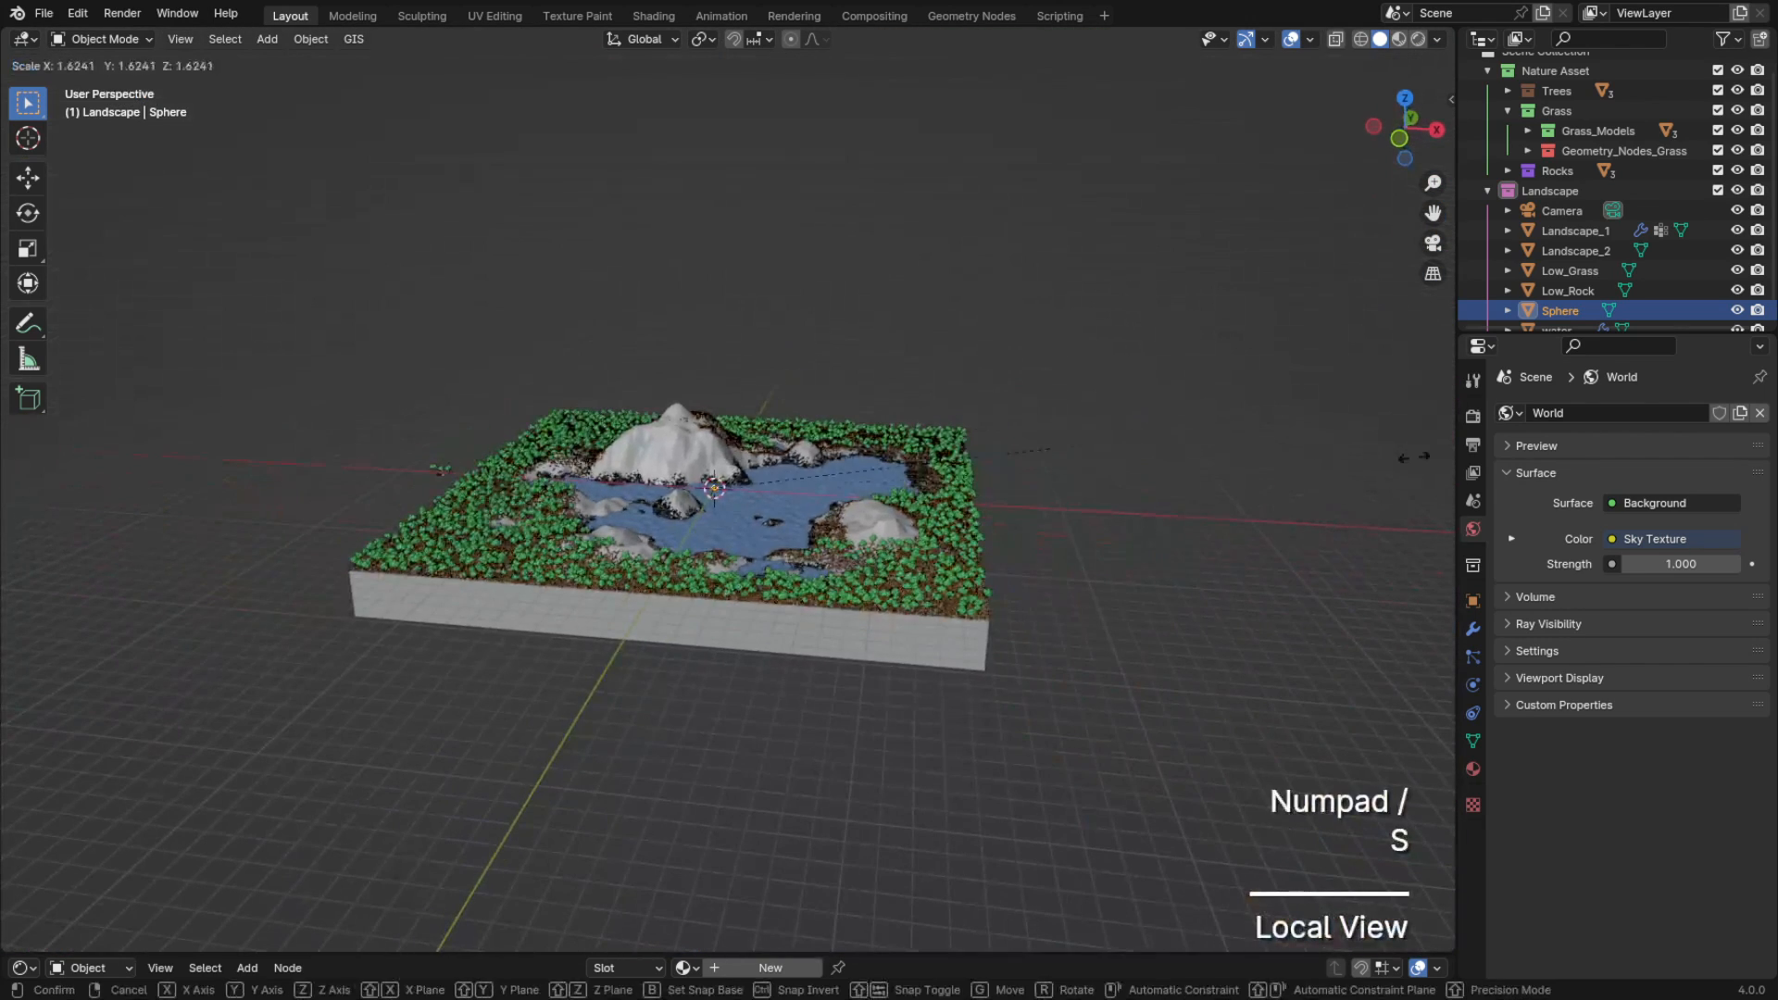
left_click(105, 518)
key("s")
key("s")
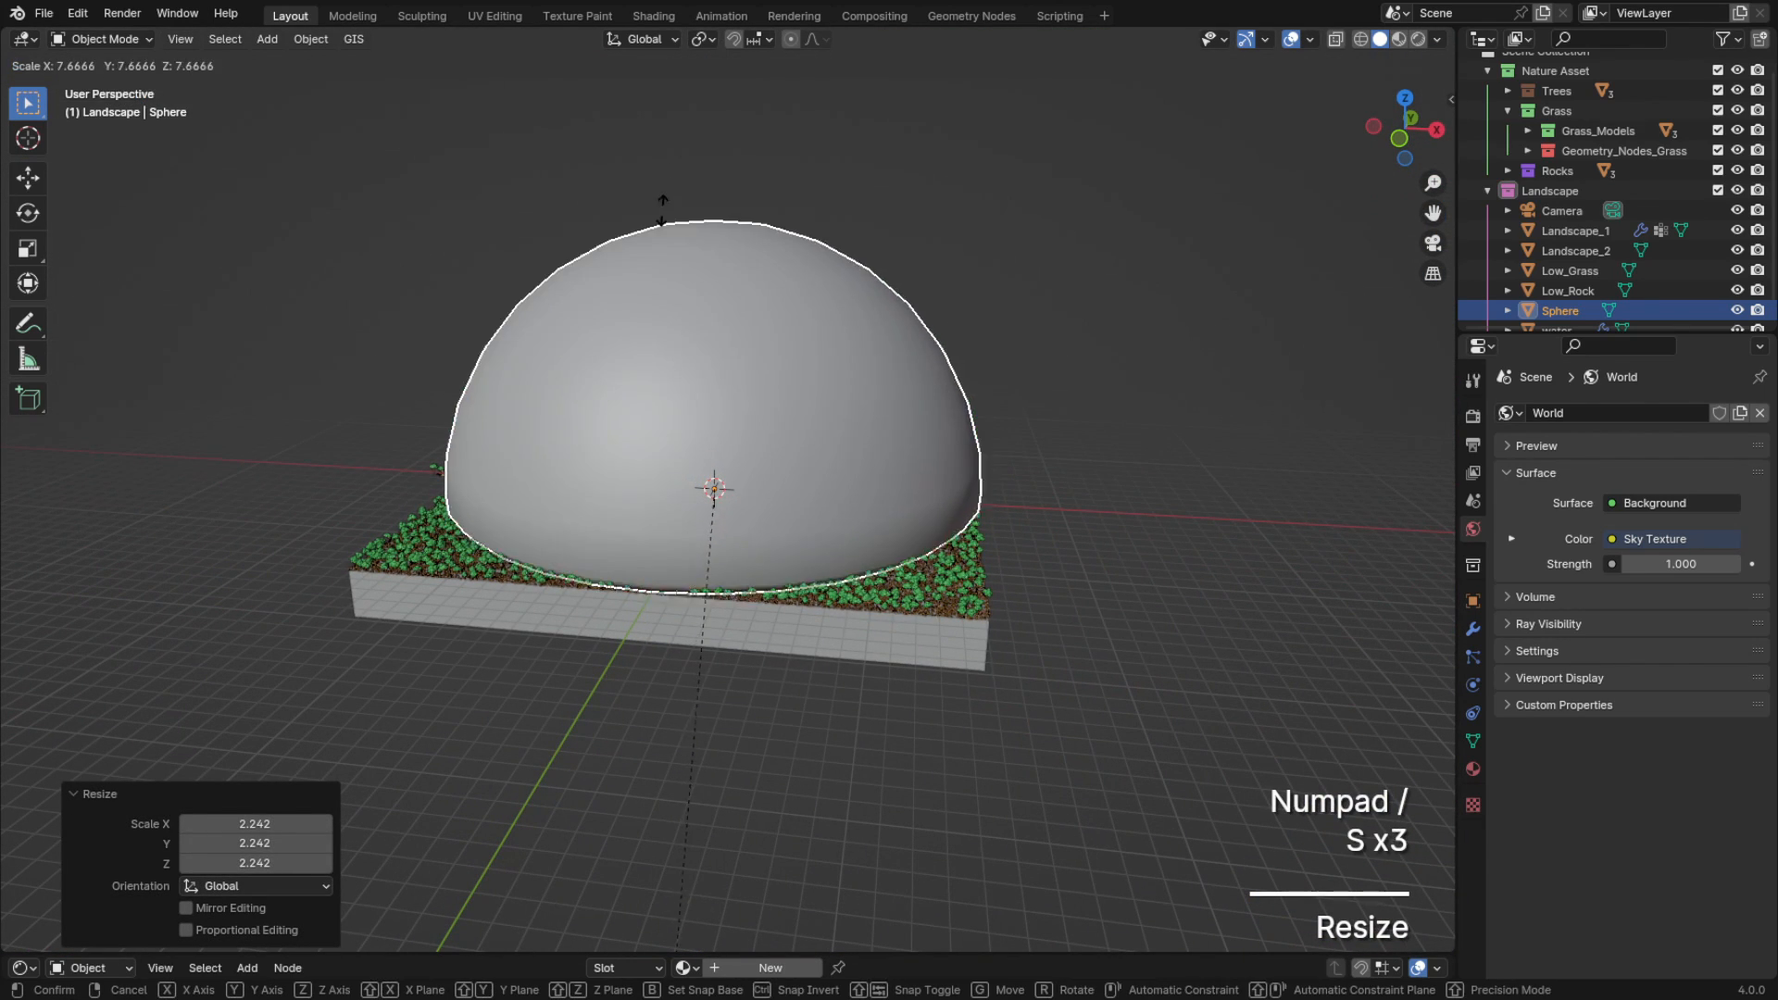
left_click(797, 667)
key("s")
left_click(858, 741)
key("ctrl+a")
left_click(1064, 575)
Lower the dome along Z beneath the landscape, enlarge it by about 1.25 to enclose everything, and apply rotation and scale
middle_click_drag(1063, 574, 1065, 464)
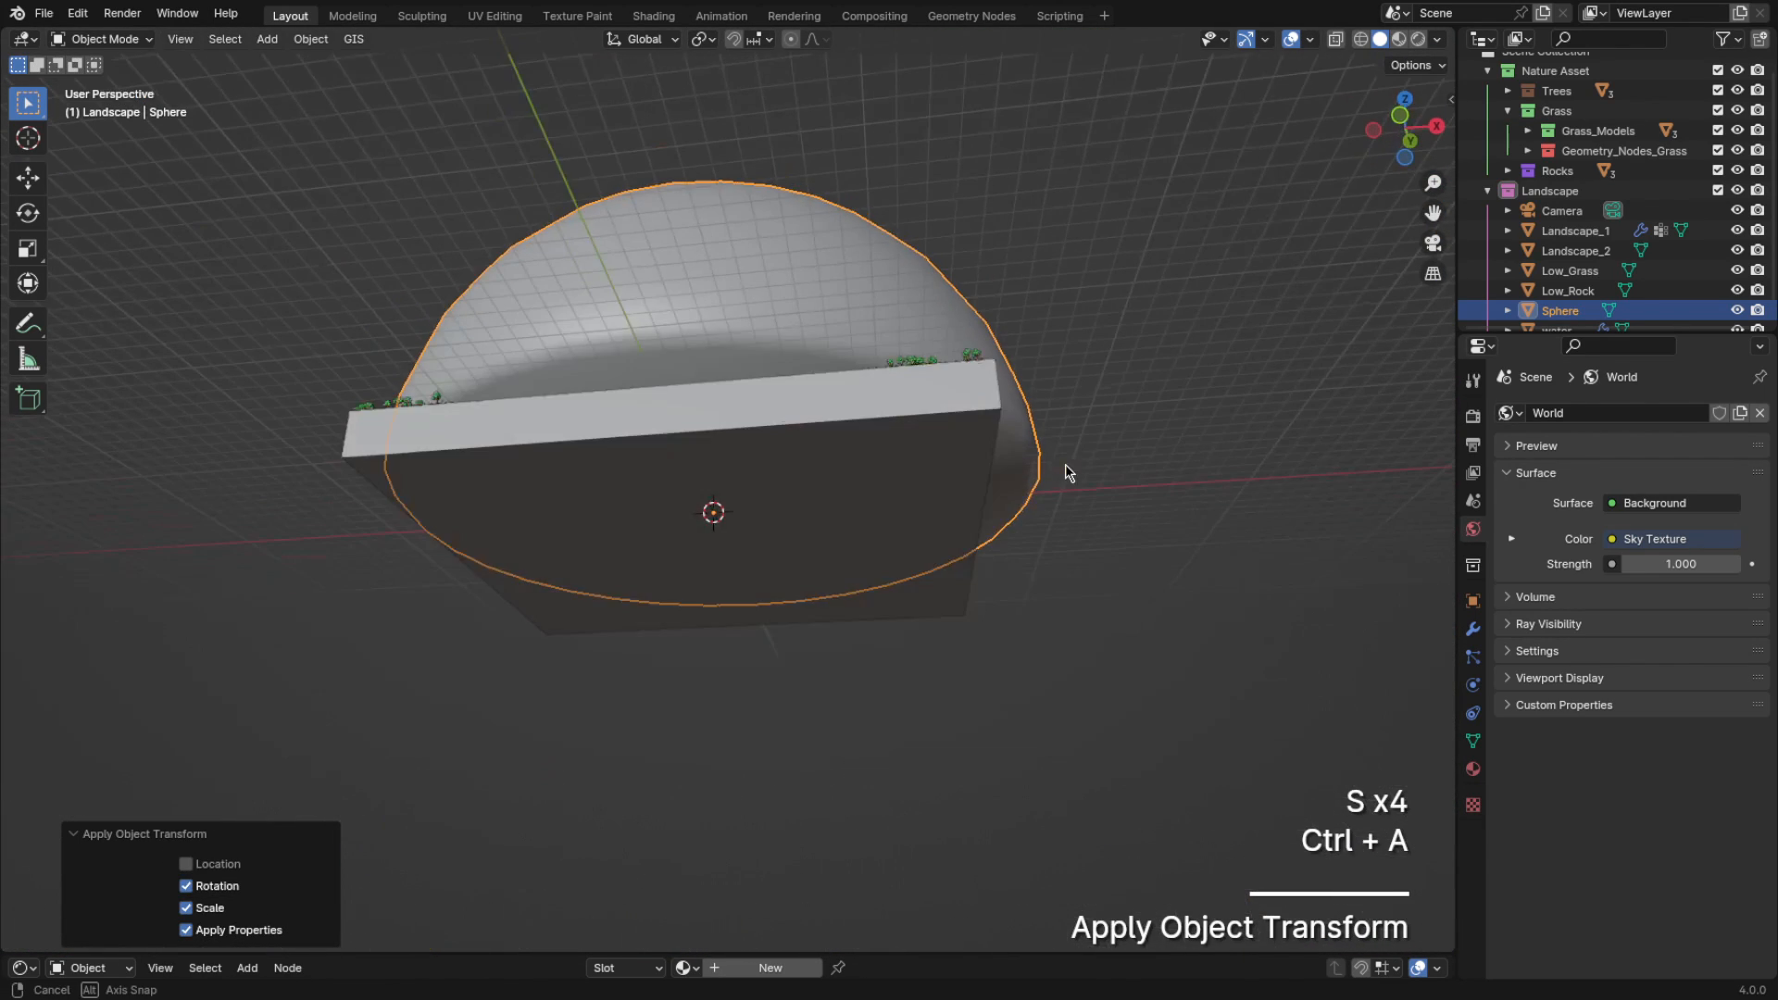
key("g")
key("z")
left_click(1064, 512)
key("s")
left_click(1159, 552)
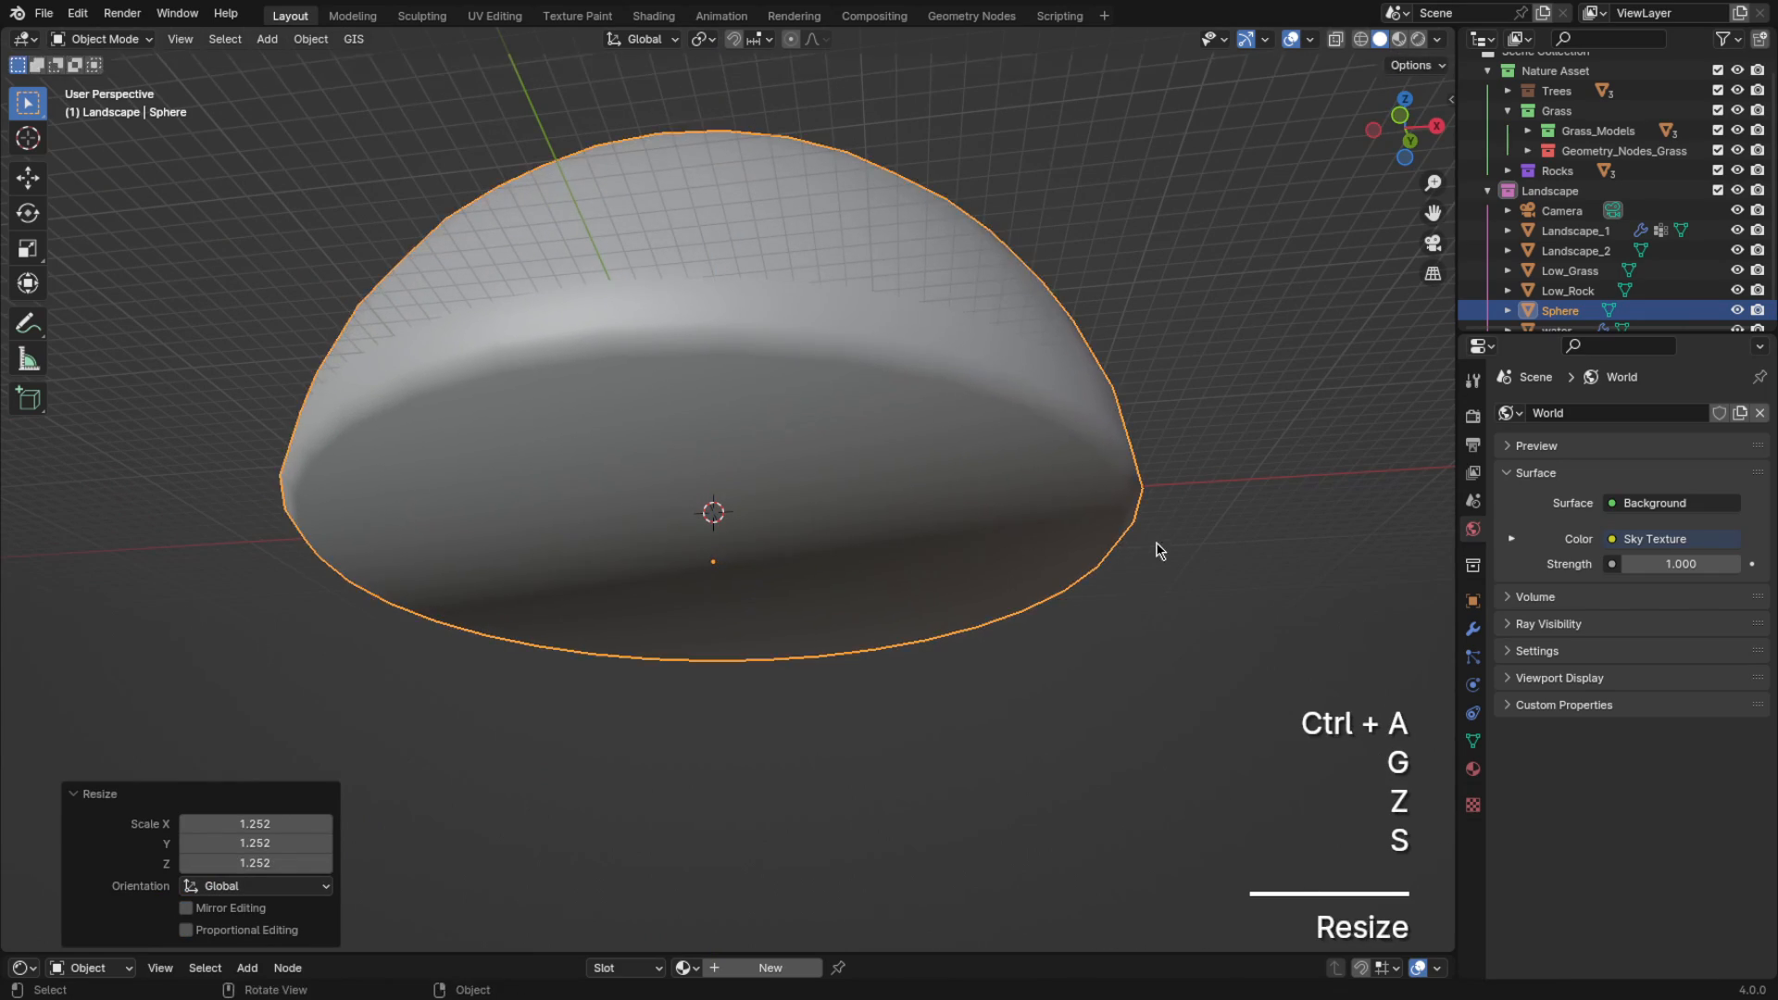
key("g")
key("ctrl+a")
left_click(1160, 550)
Switch the viewport to Material Preview shading and enlarge the shader editor to about half the window height
middle_click_drag(817, 434, 924, 525)
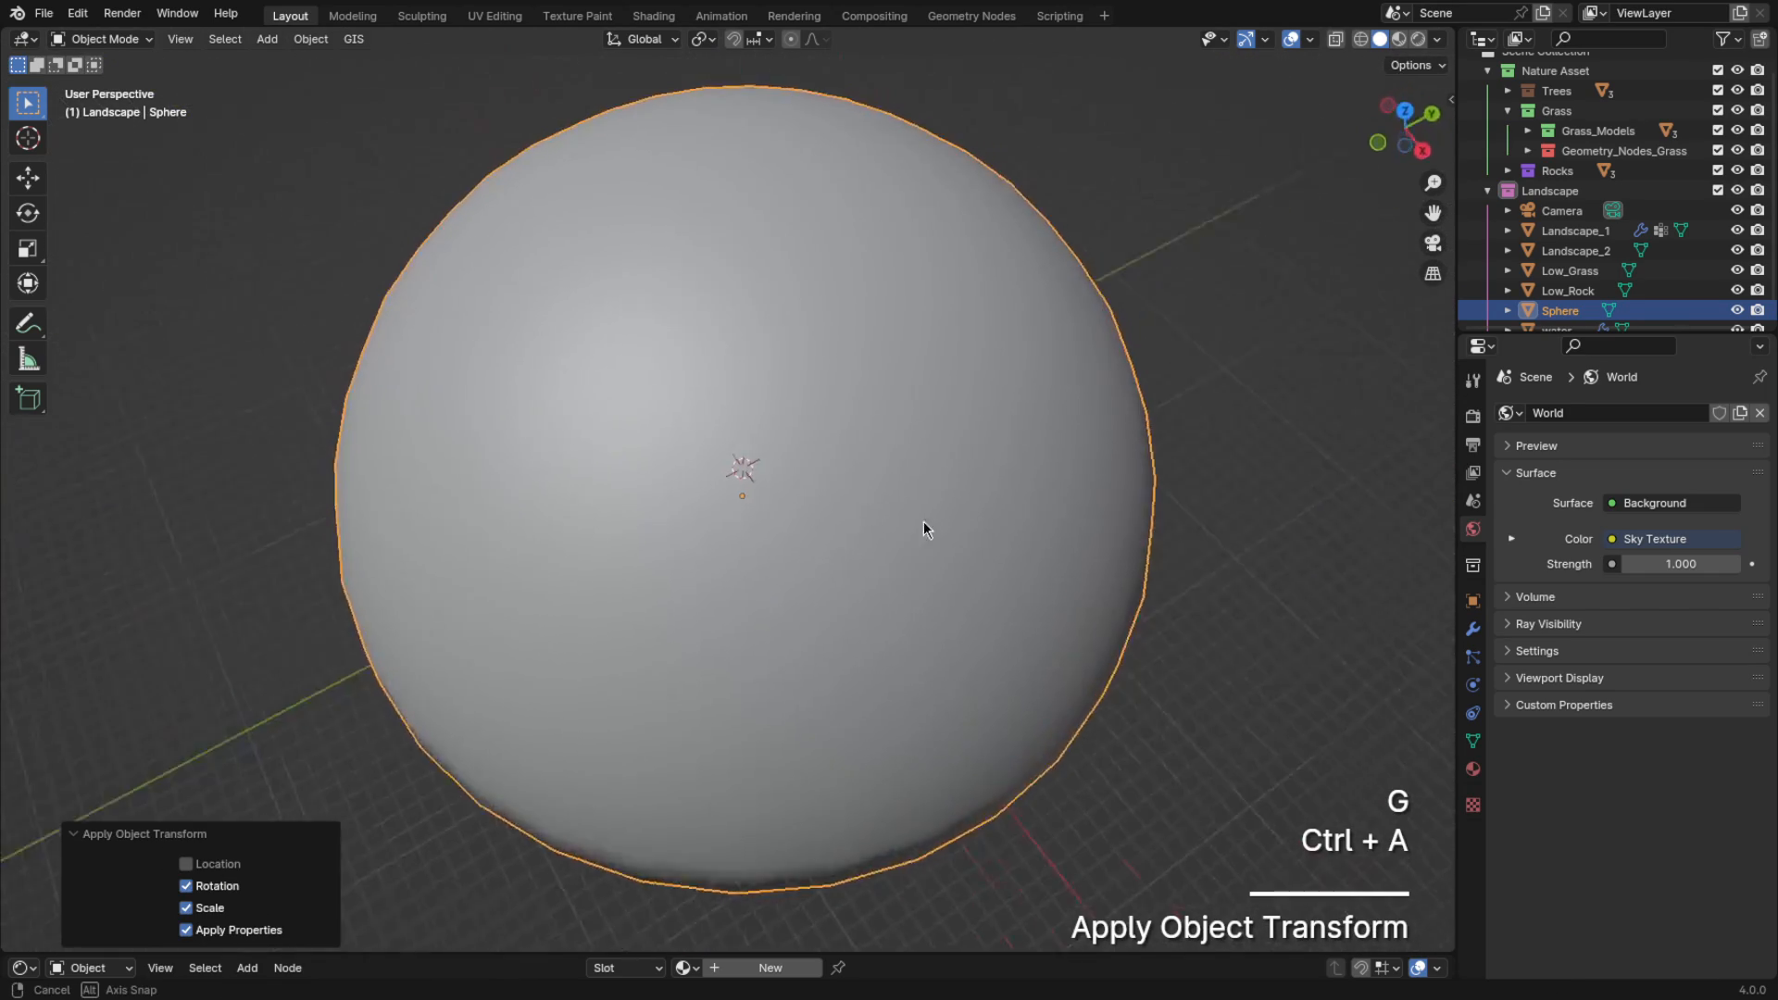
scroll(926, 468, "up", 8)
middle_click_drag(927, 464, 926, 424)
scroll(926, 423, "down", 8)
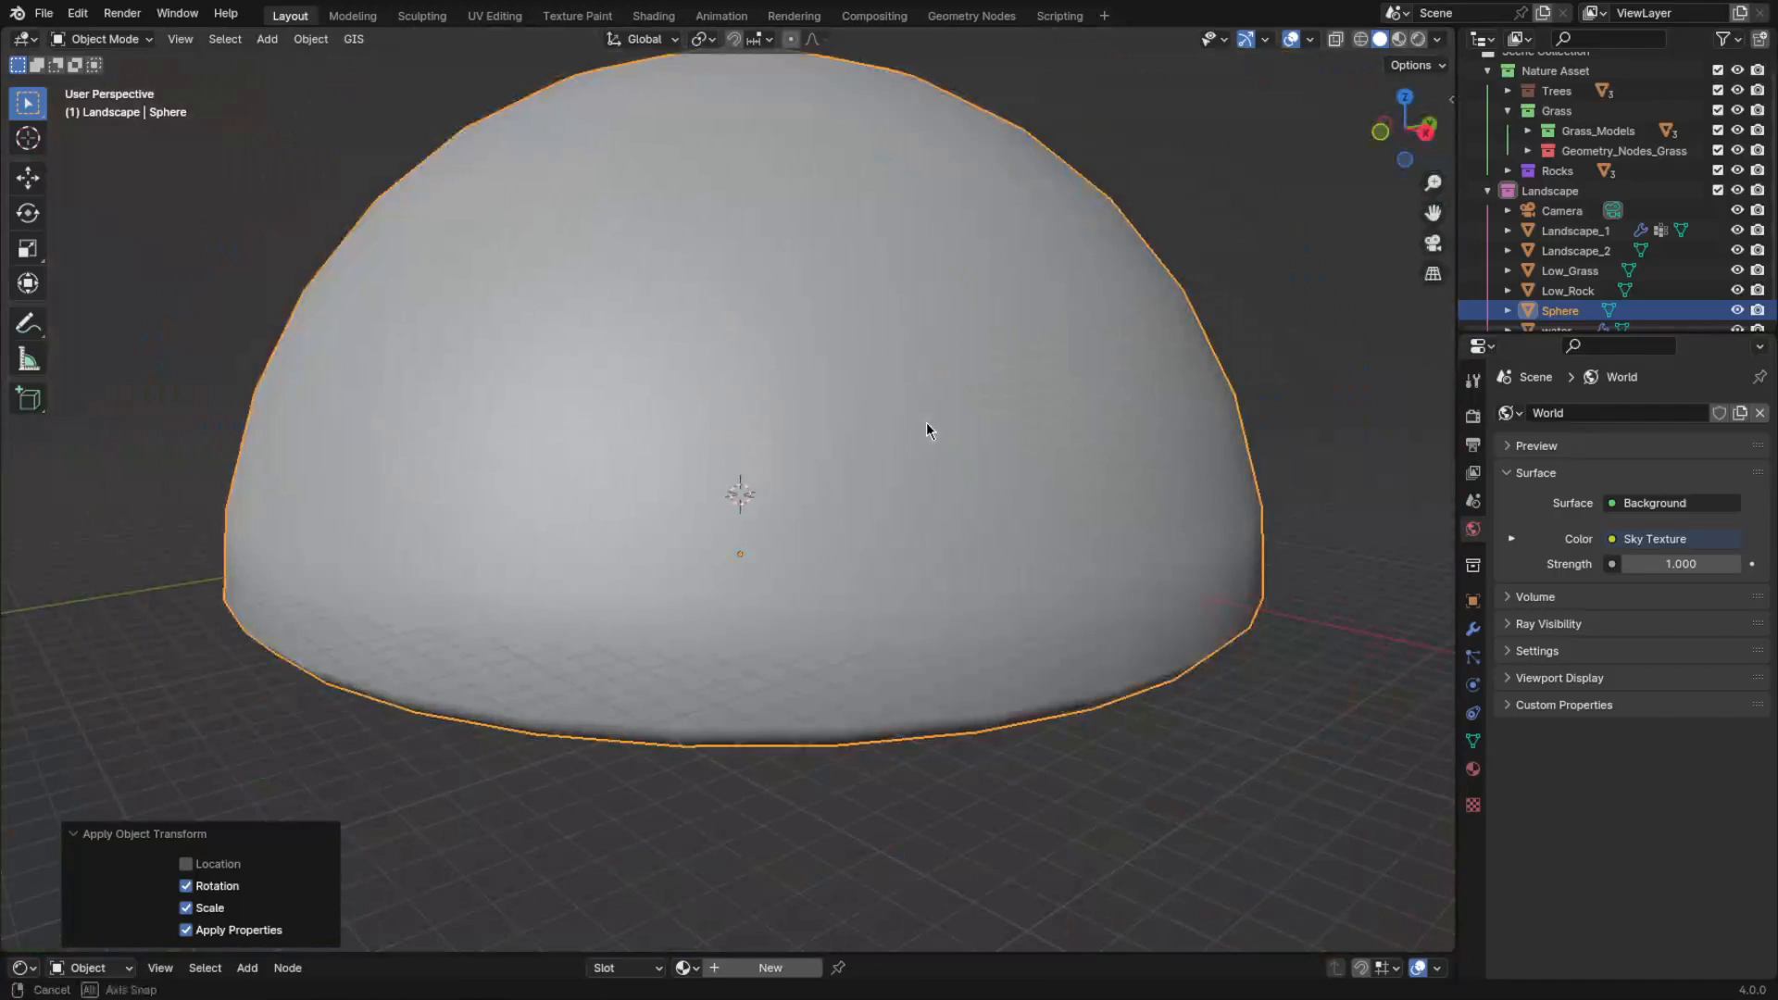
left_click(1399, 39)
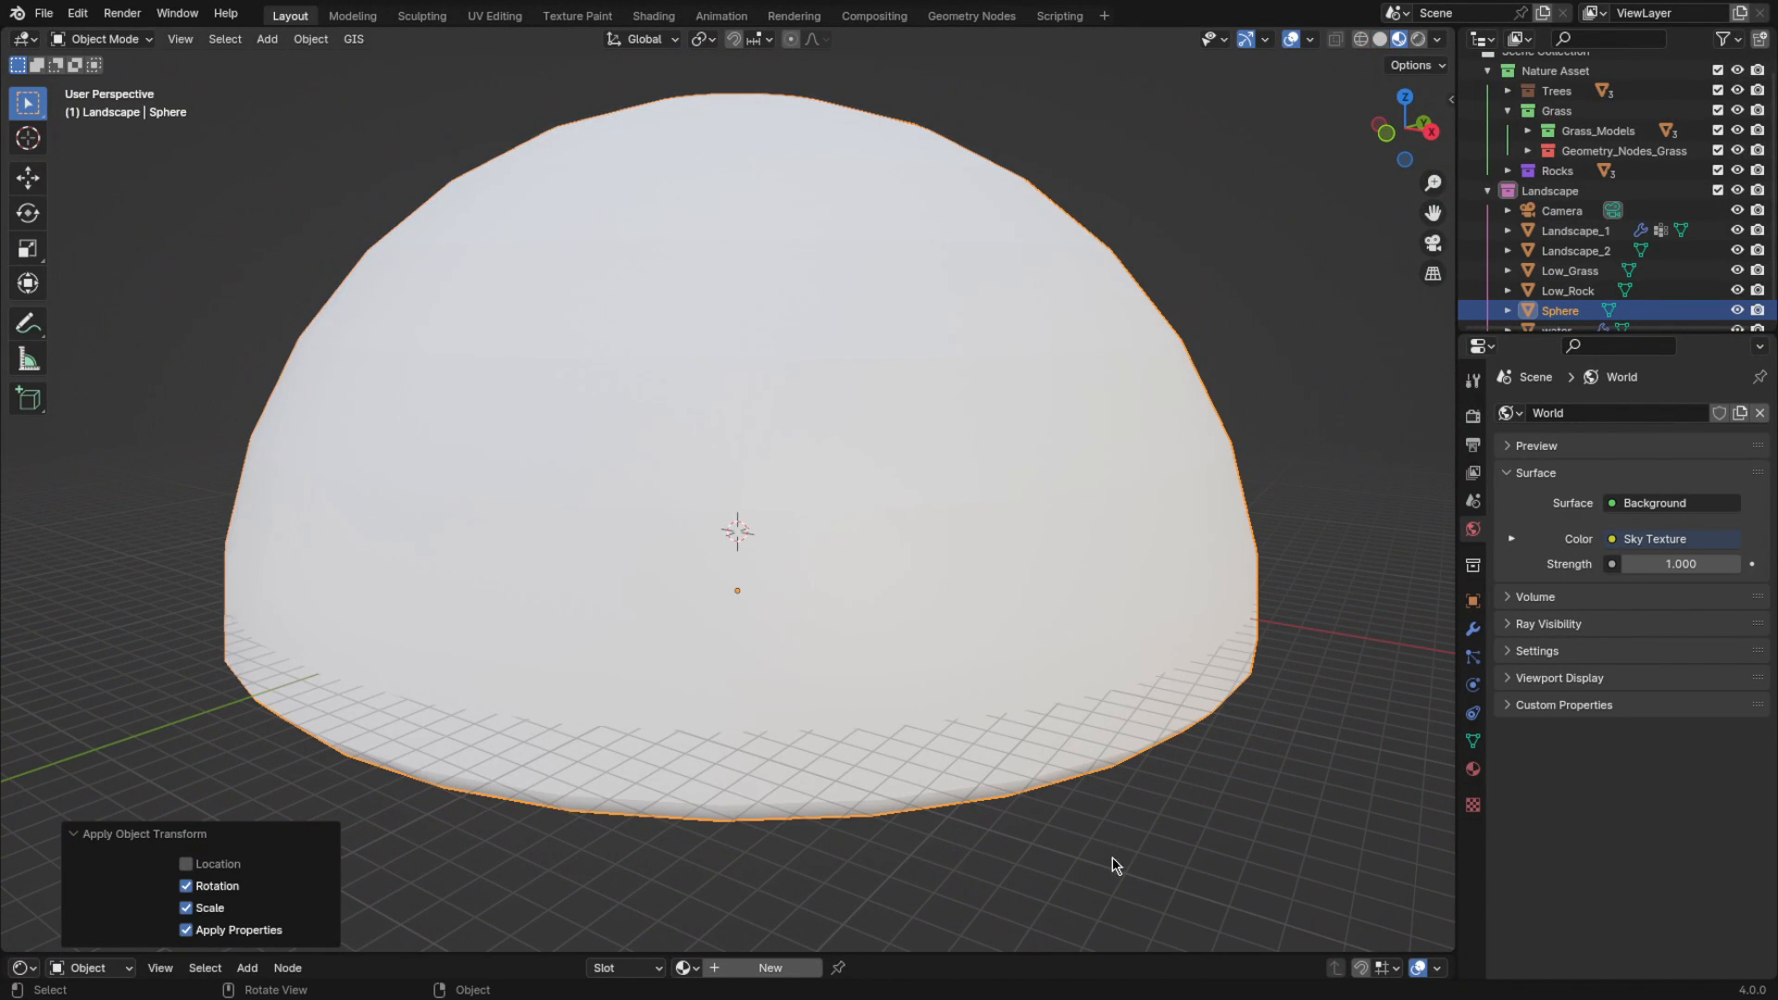
left_click_drag(1074, 954, 1073, 512)
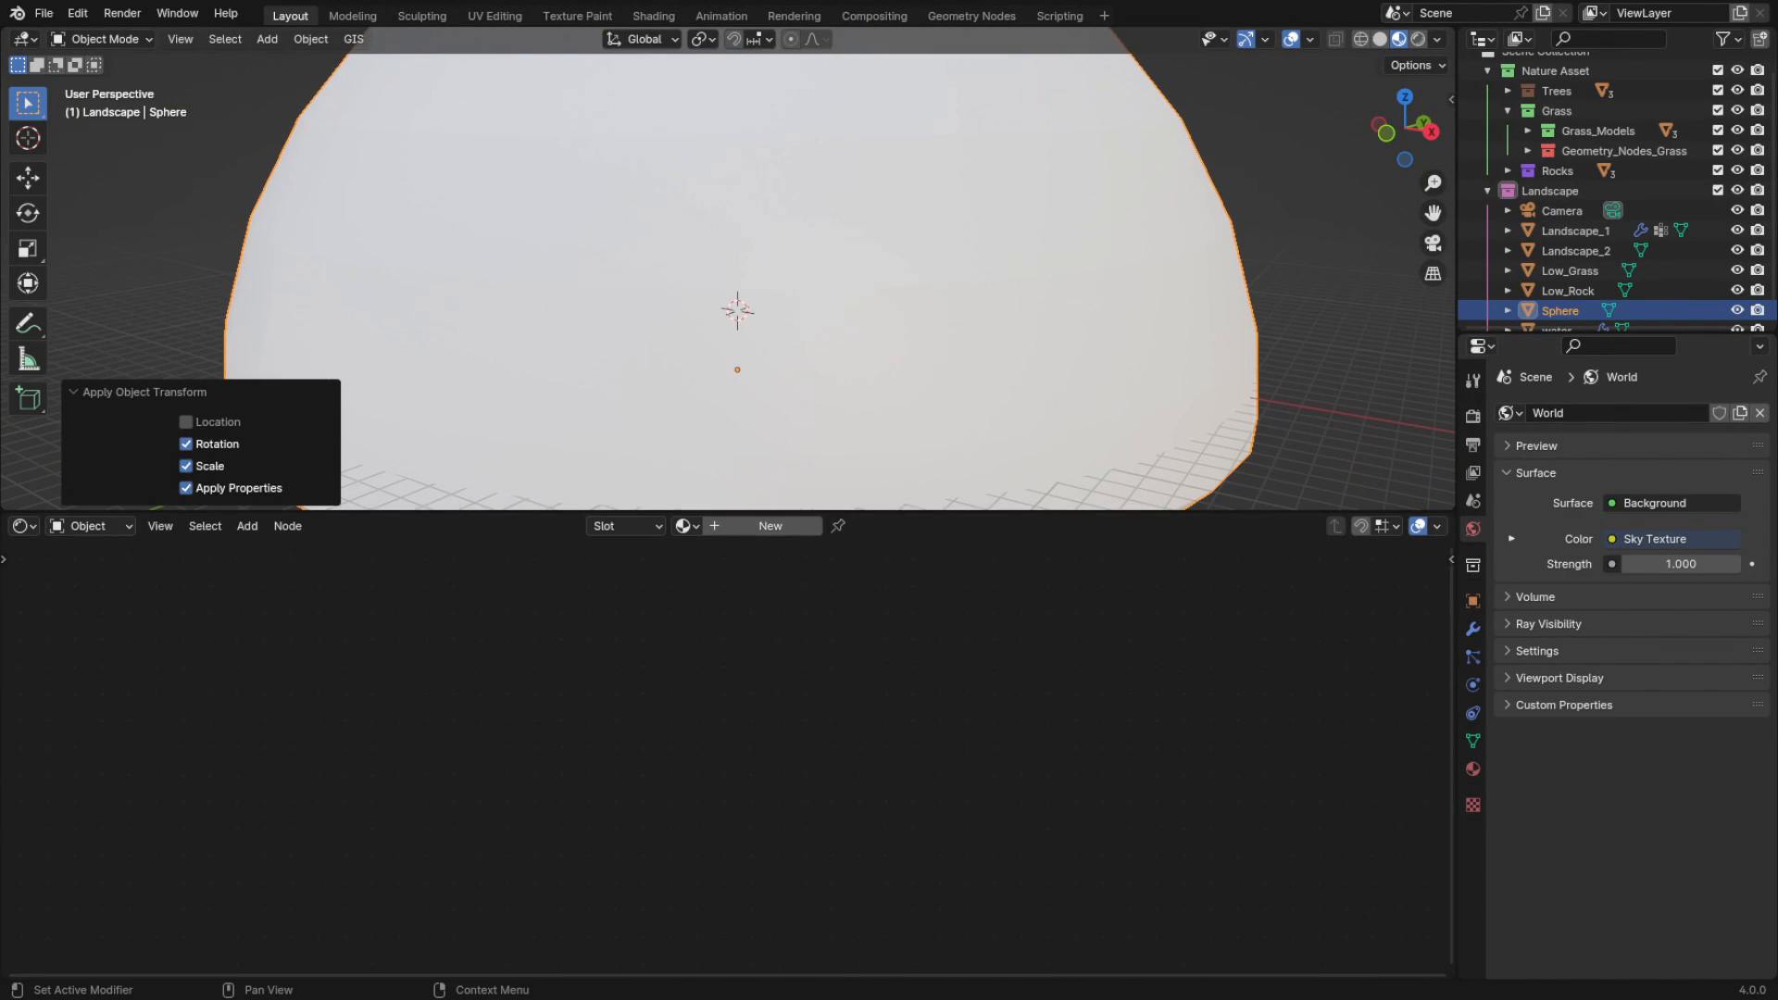
Create a new material on the dome and delete its Principled BSDF node
left_click(771, 525)
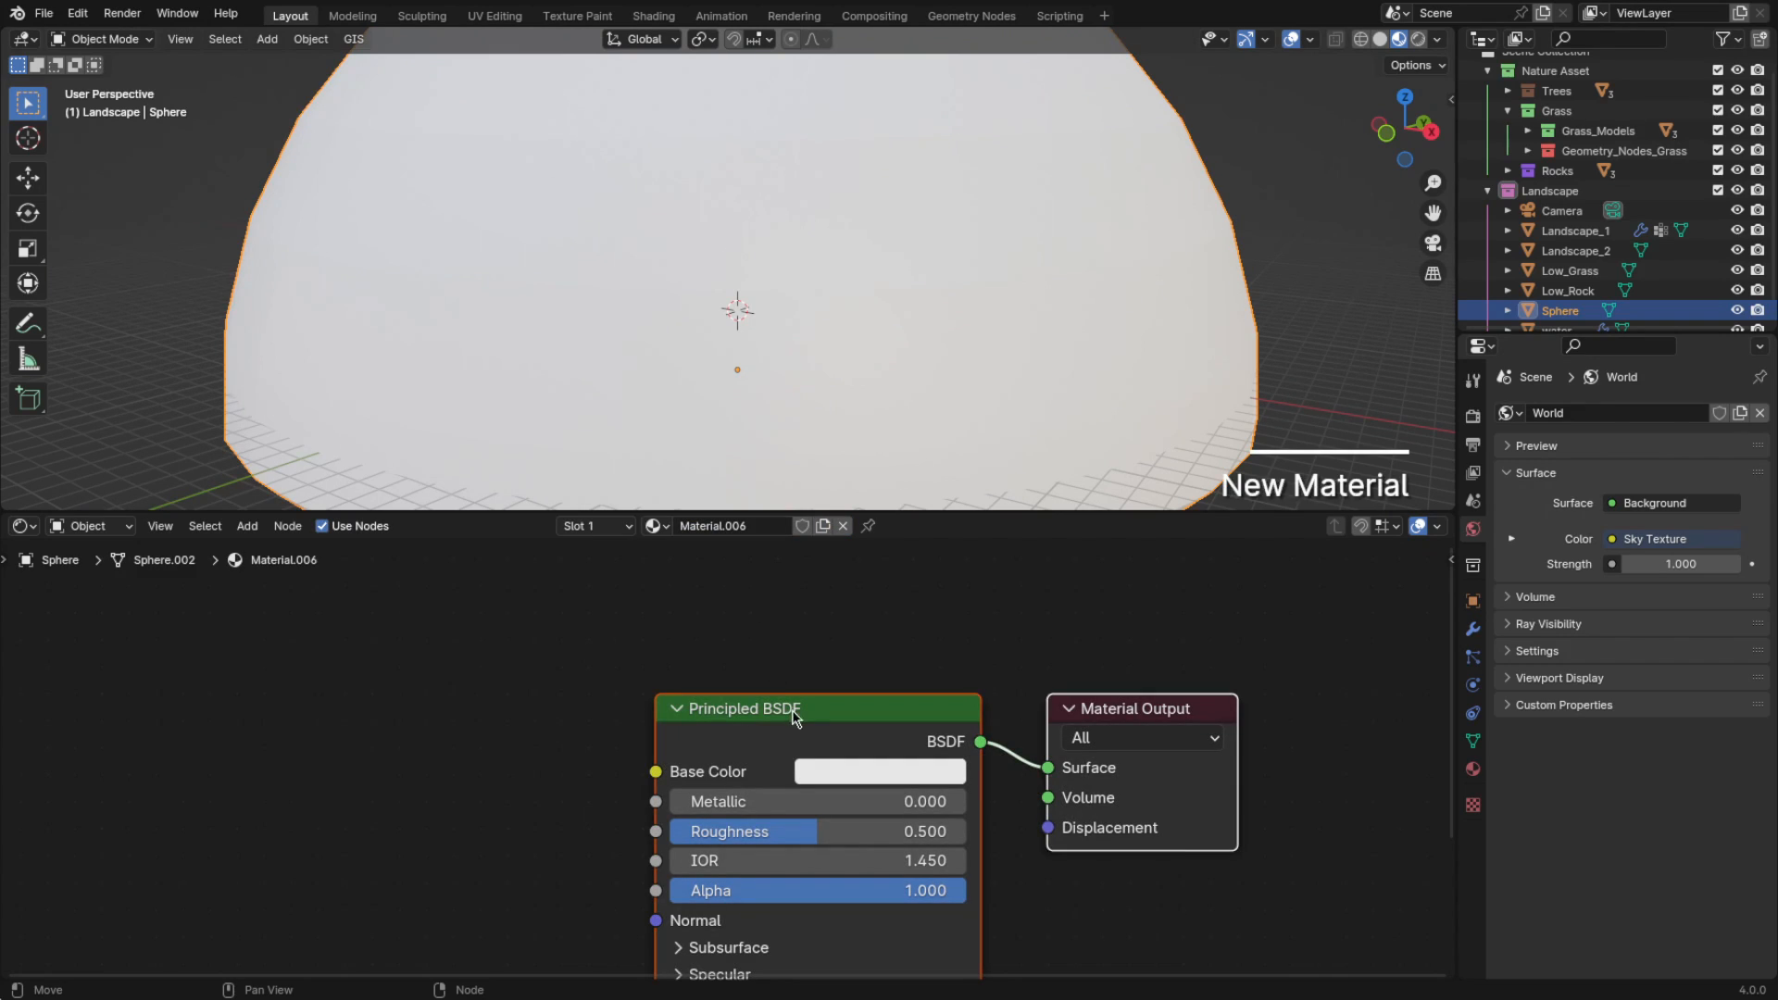
left_click(627, 699)
key("x")
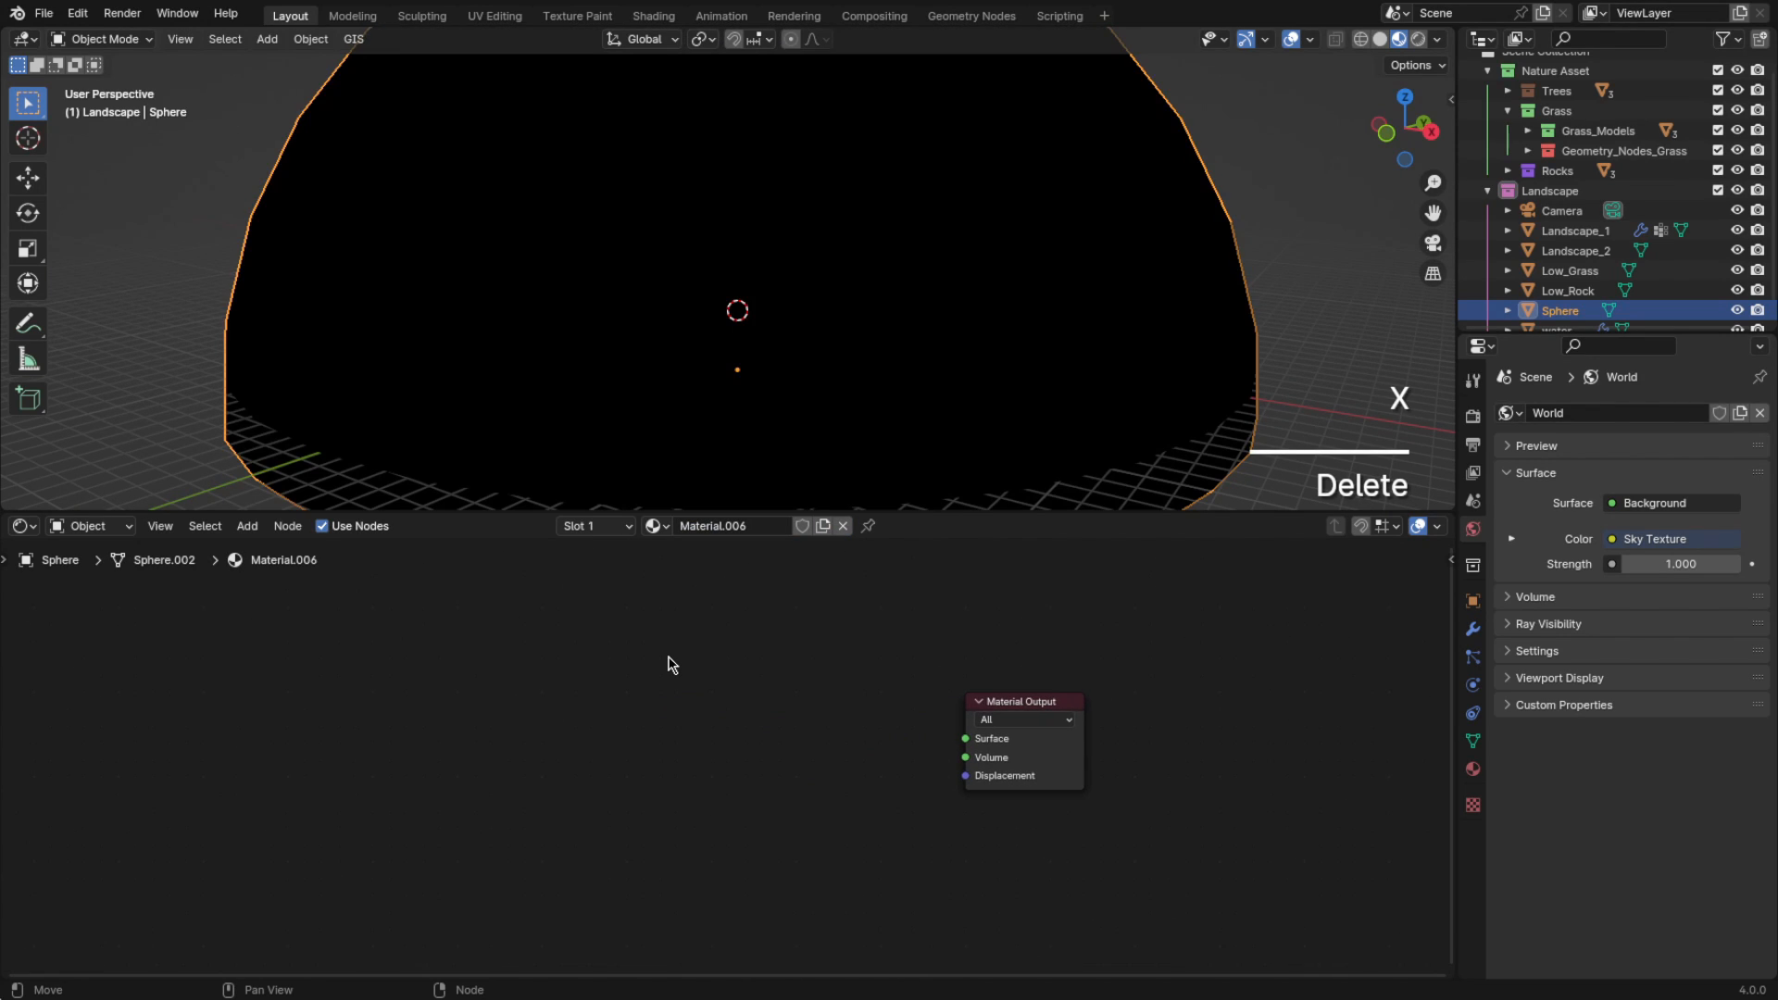
Add an Environment Texture node using signal_hill_sunrise_16k.exr and connect its Color to the Material Output's Surface
scroll(754, 647, "up", 3)
key("shift+a")
left_click(754, 654)
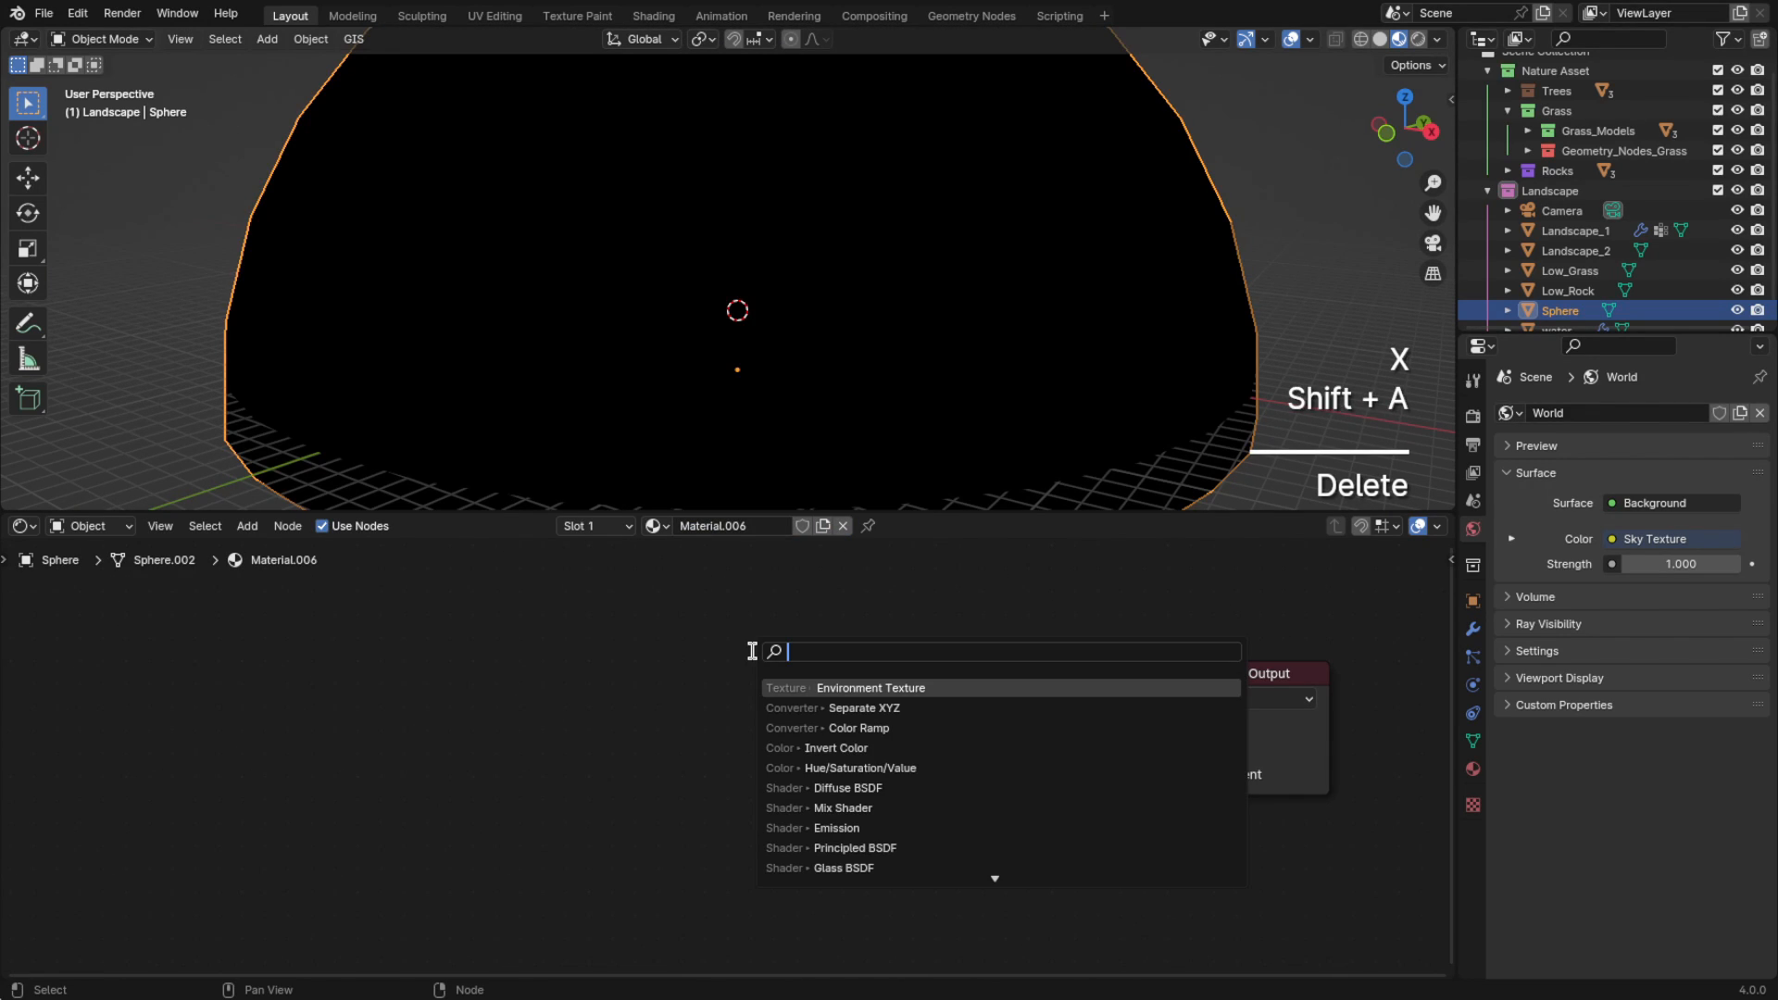
type("env")
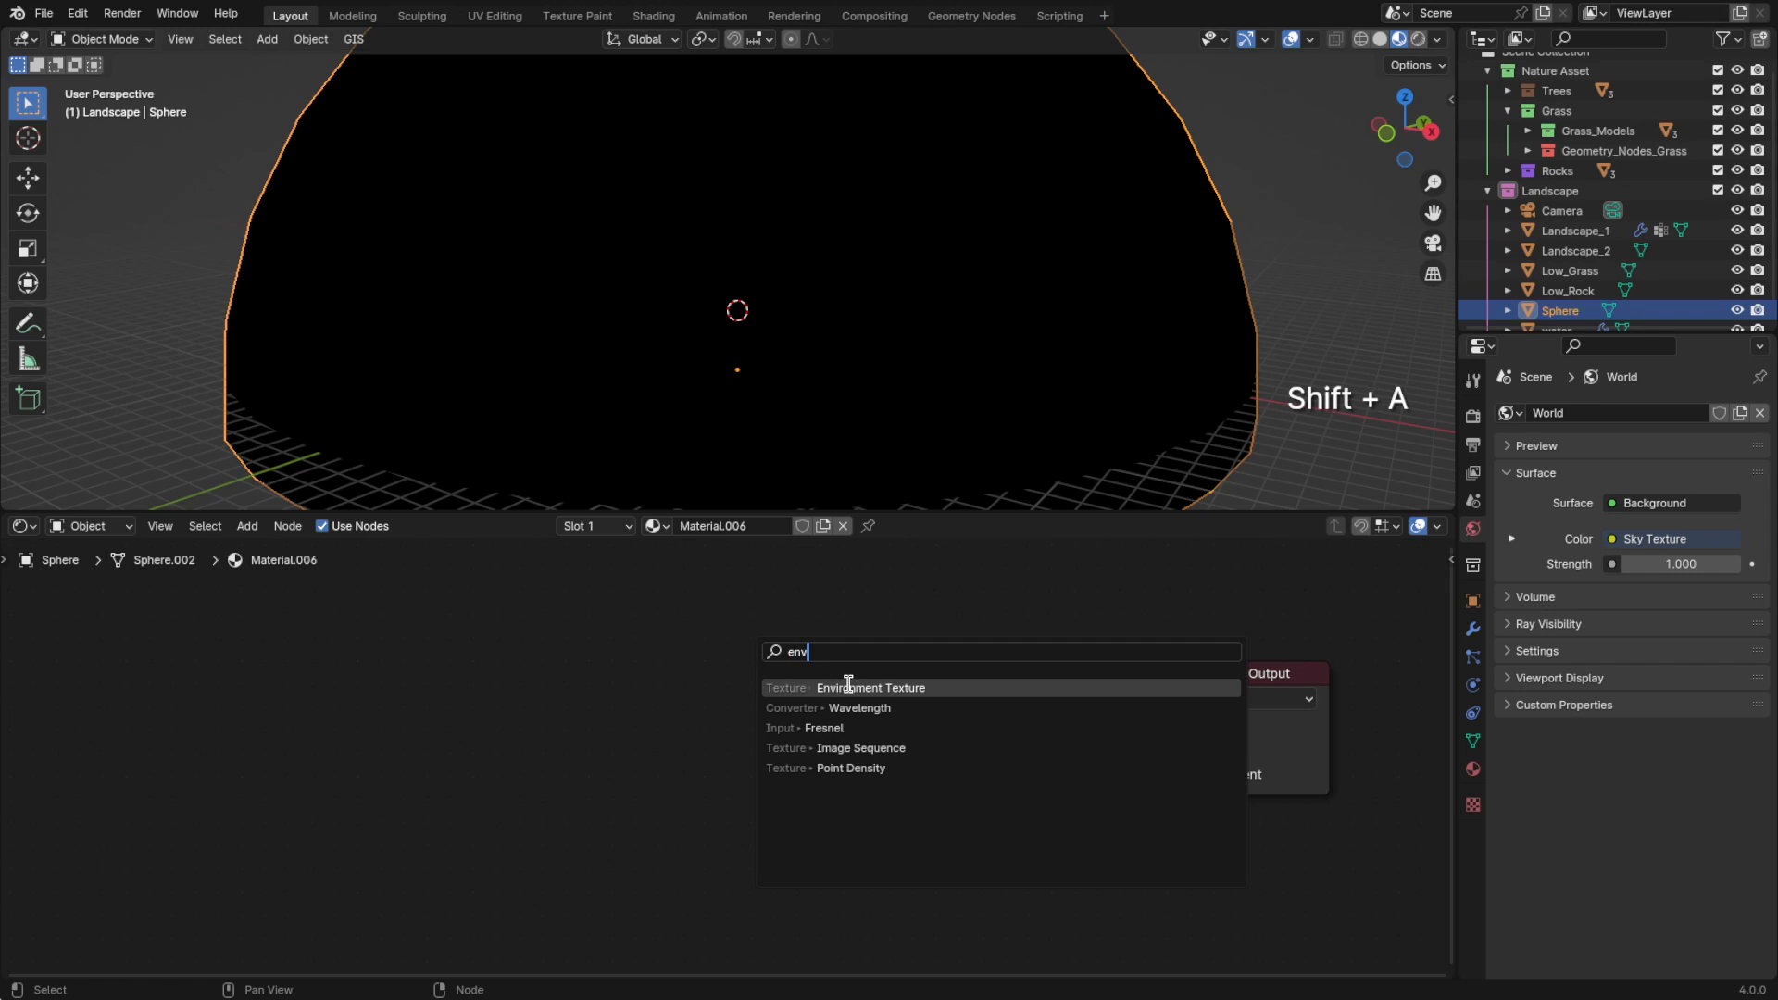
key("Return")
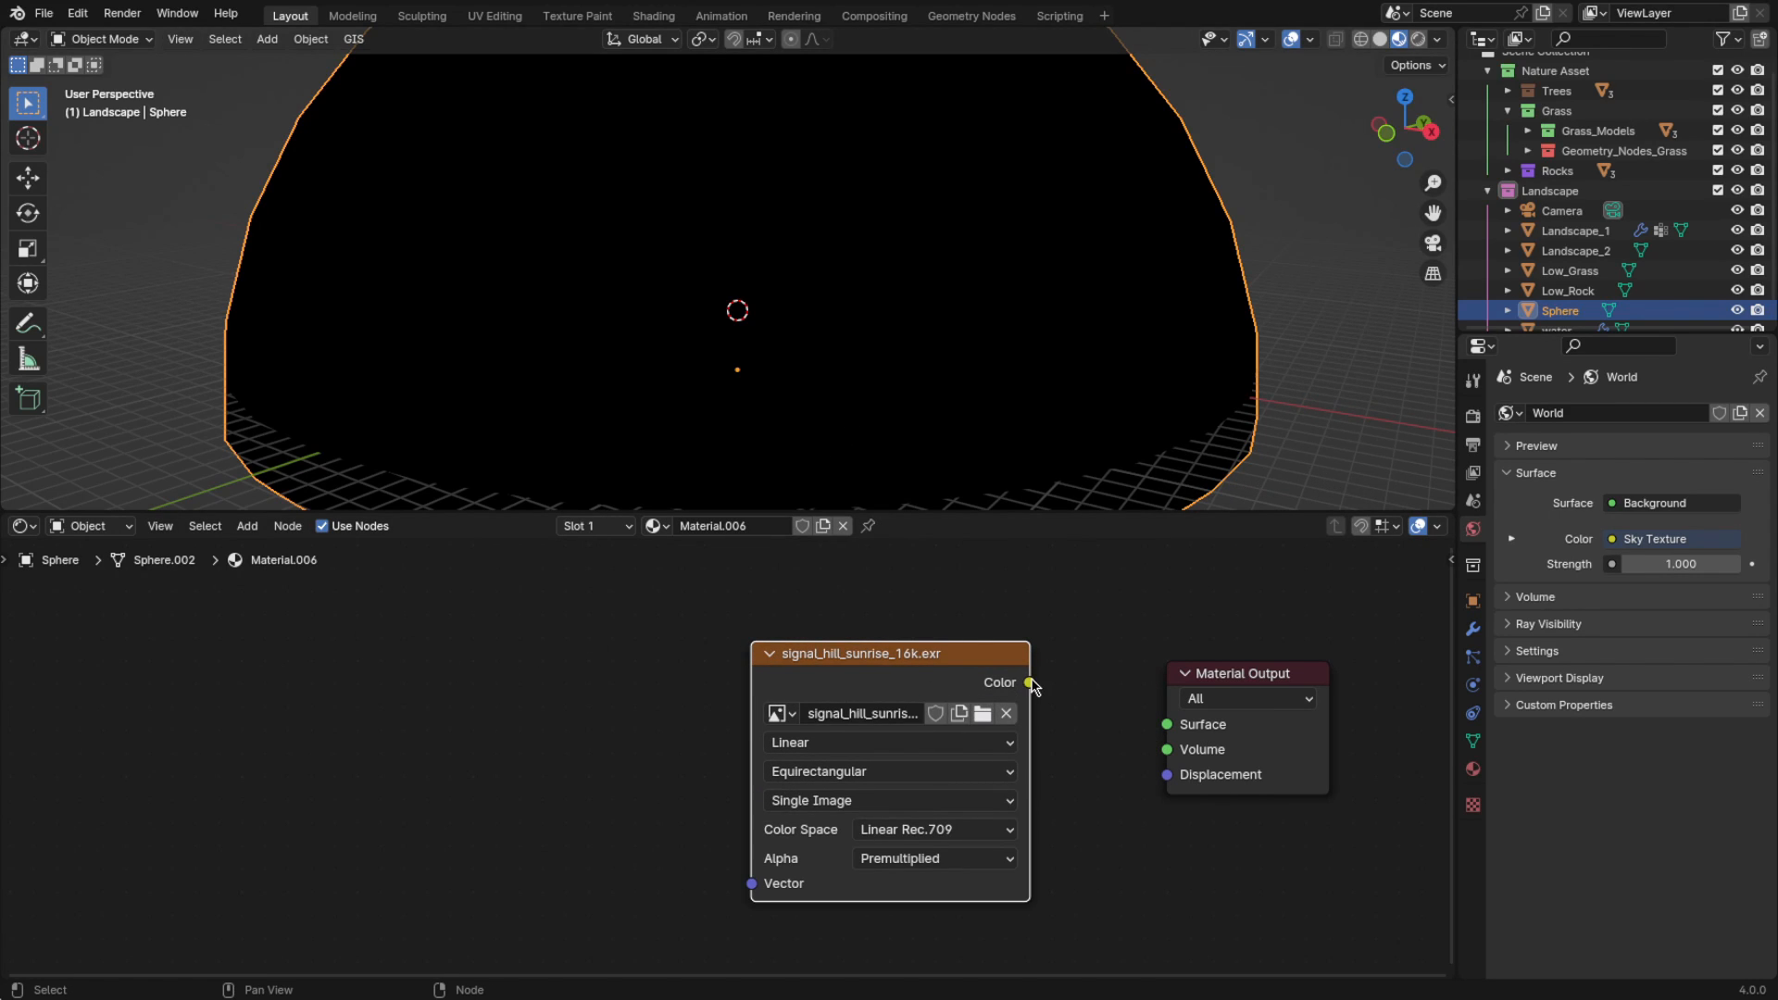
left_click_drag(1029, 683, 1167, 724)
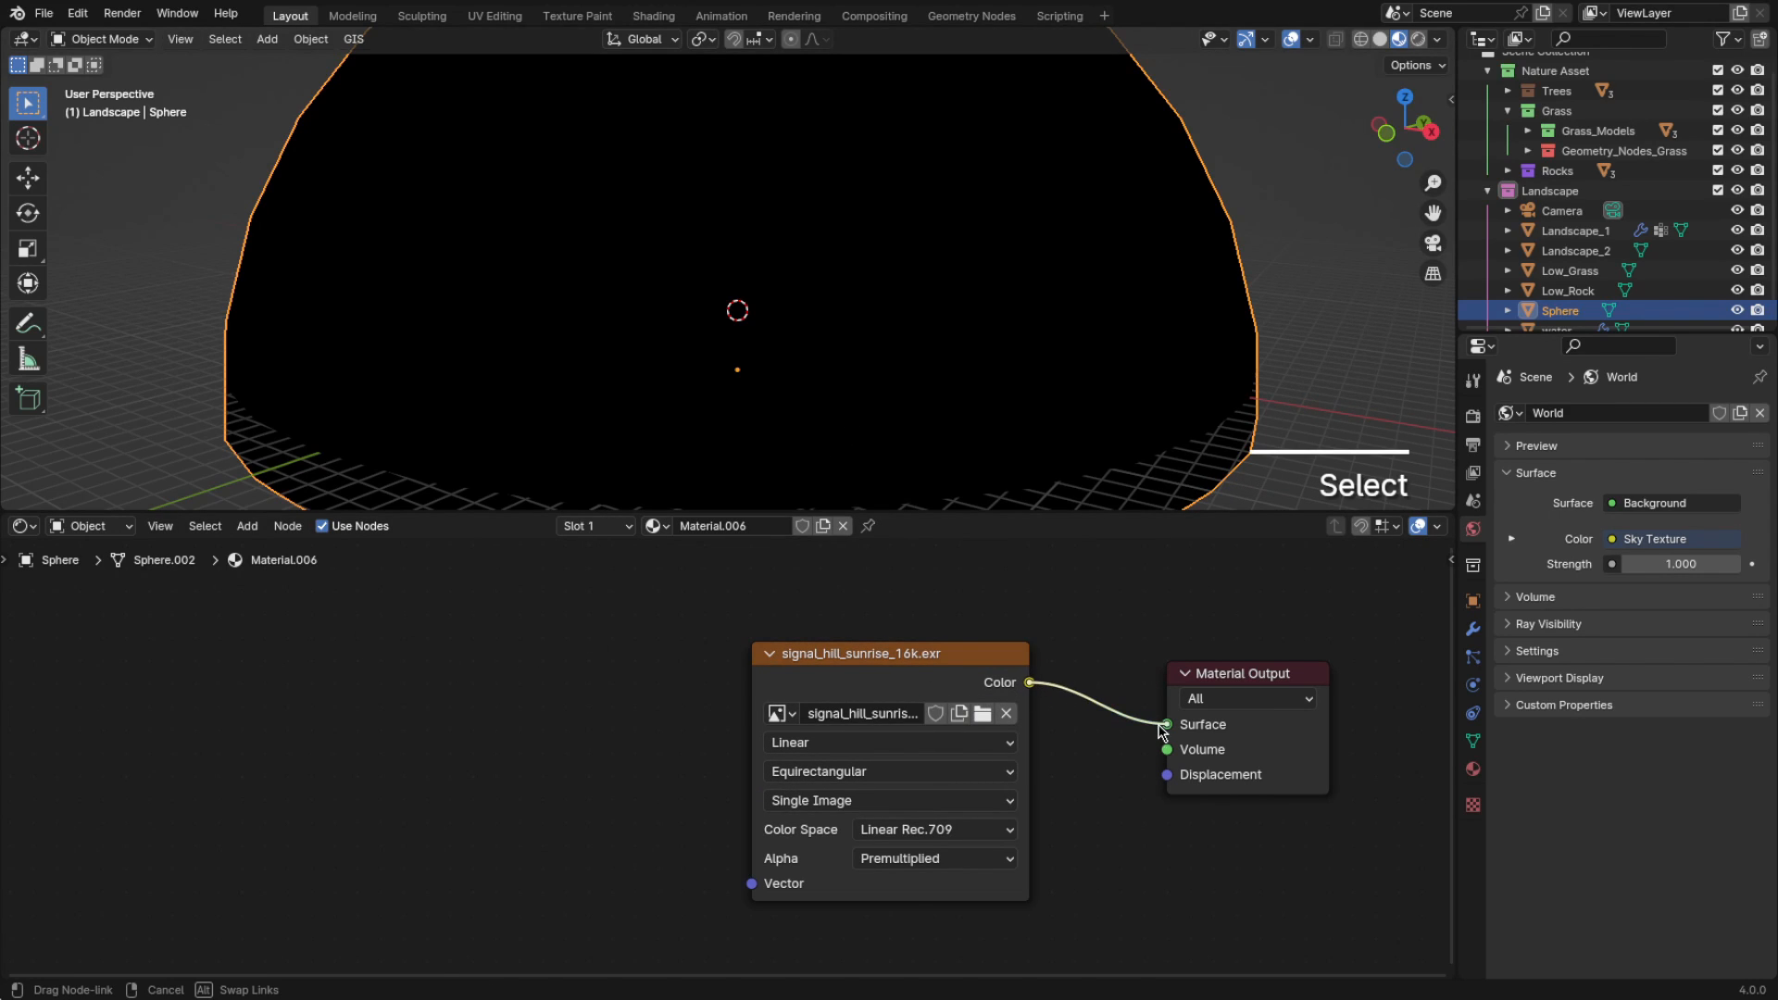
middle_click_drag(1000, 344, 1013, 343)
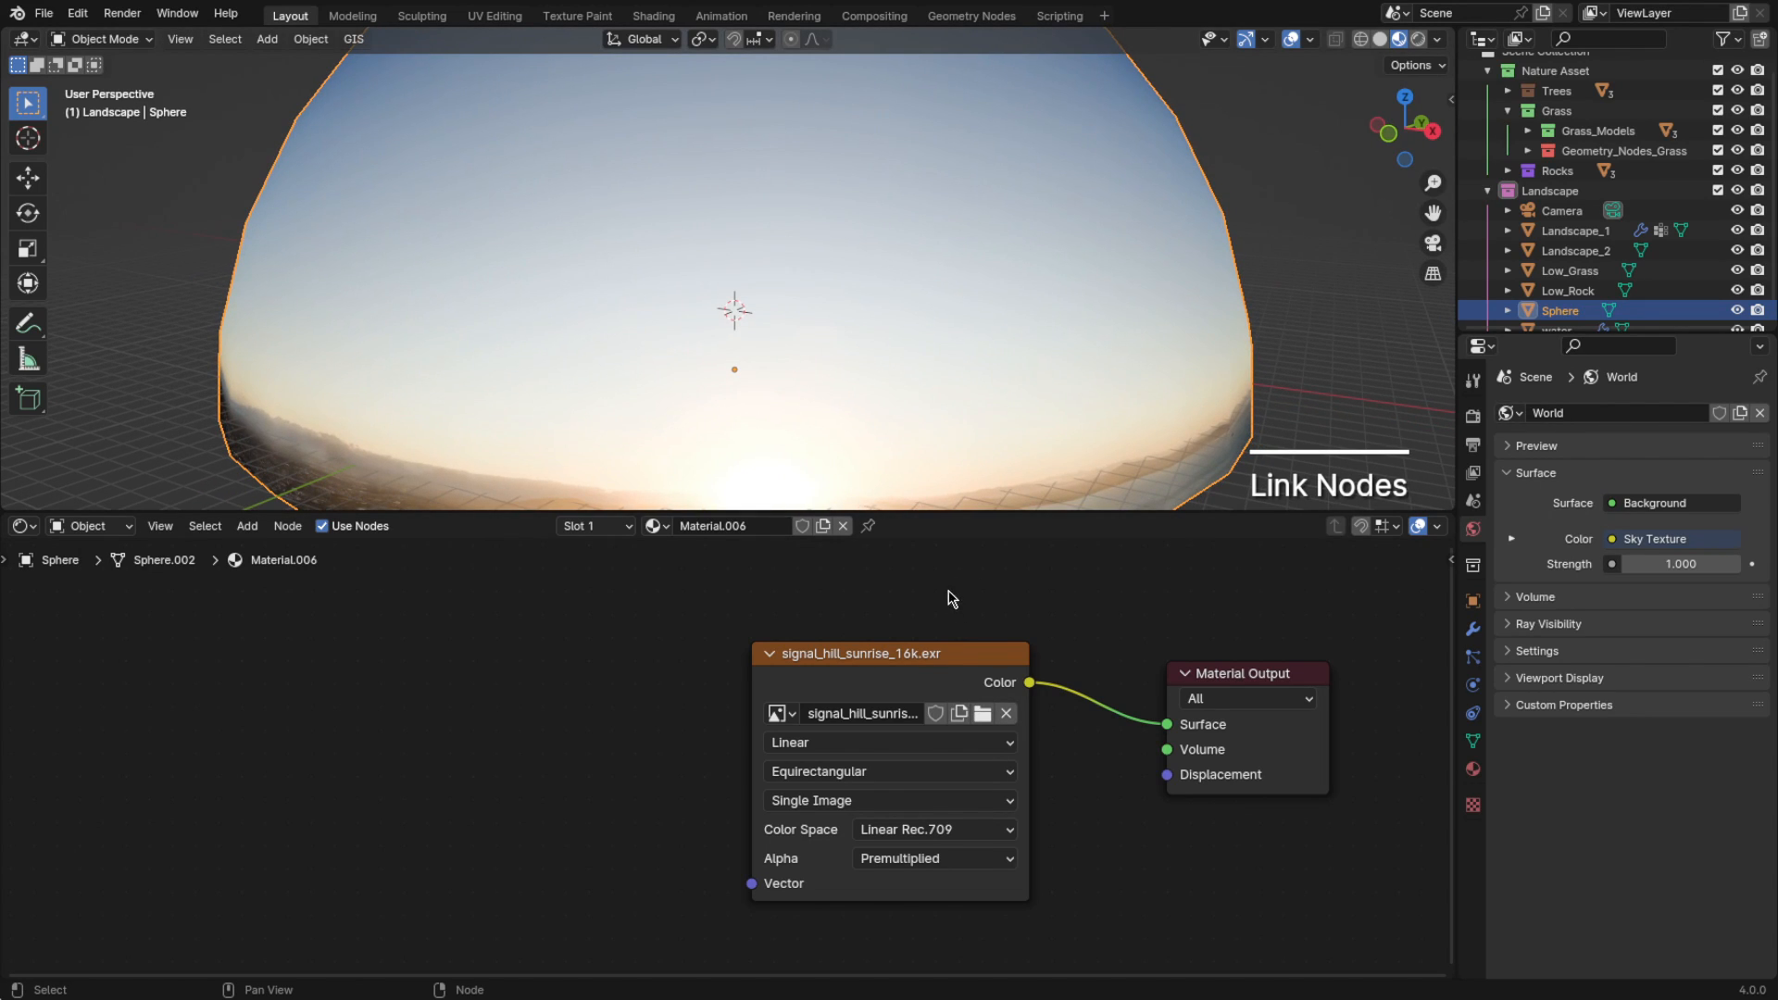
Add linked Texture Coordinate and Mapping nodes to the environment texture
left_click(899, 667)
middle_click_drag(732, 666, 951, 678)
scroll(952, 678, "up", 2)
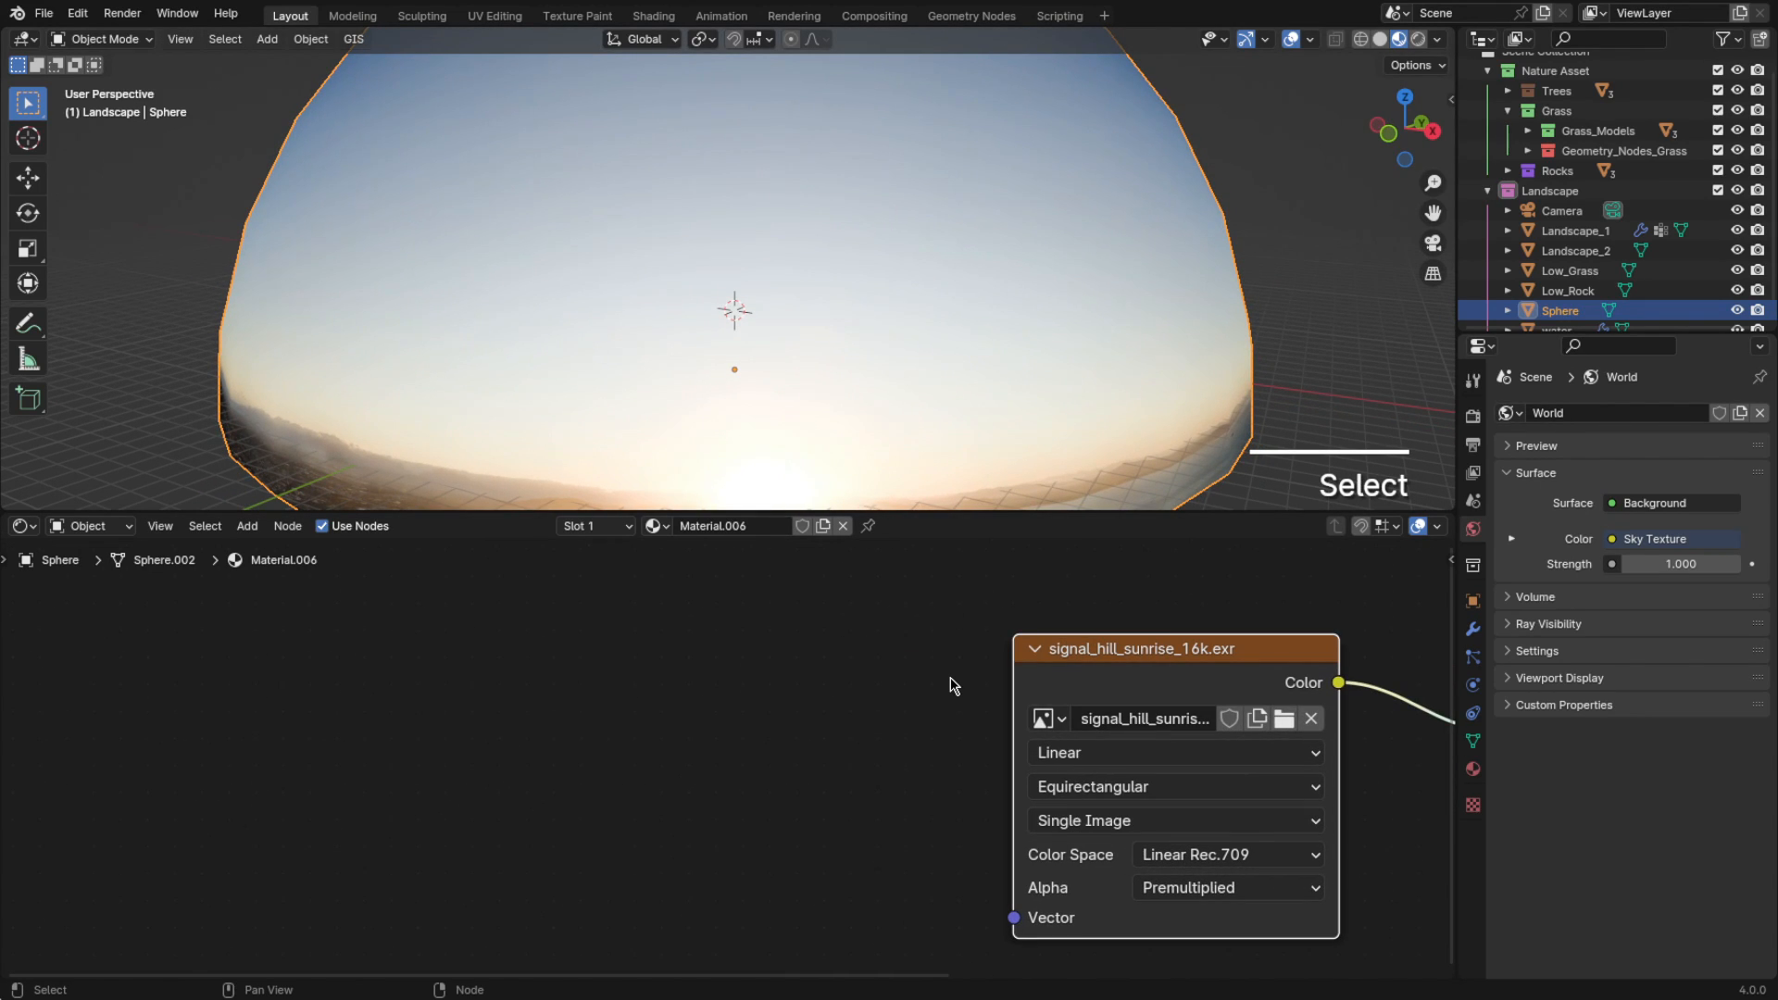
key("ctrl+t")
scroll(875, 654, "down", 3)
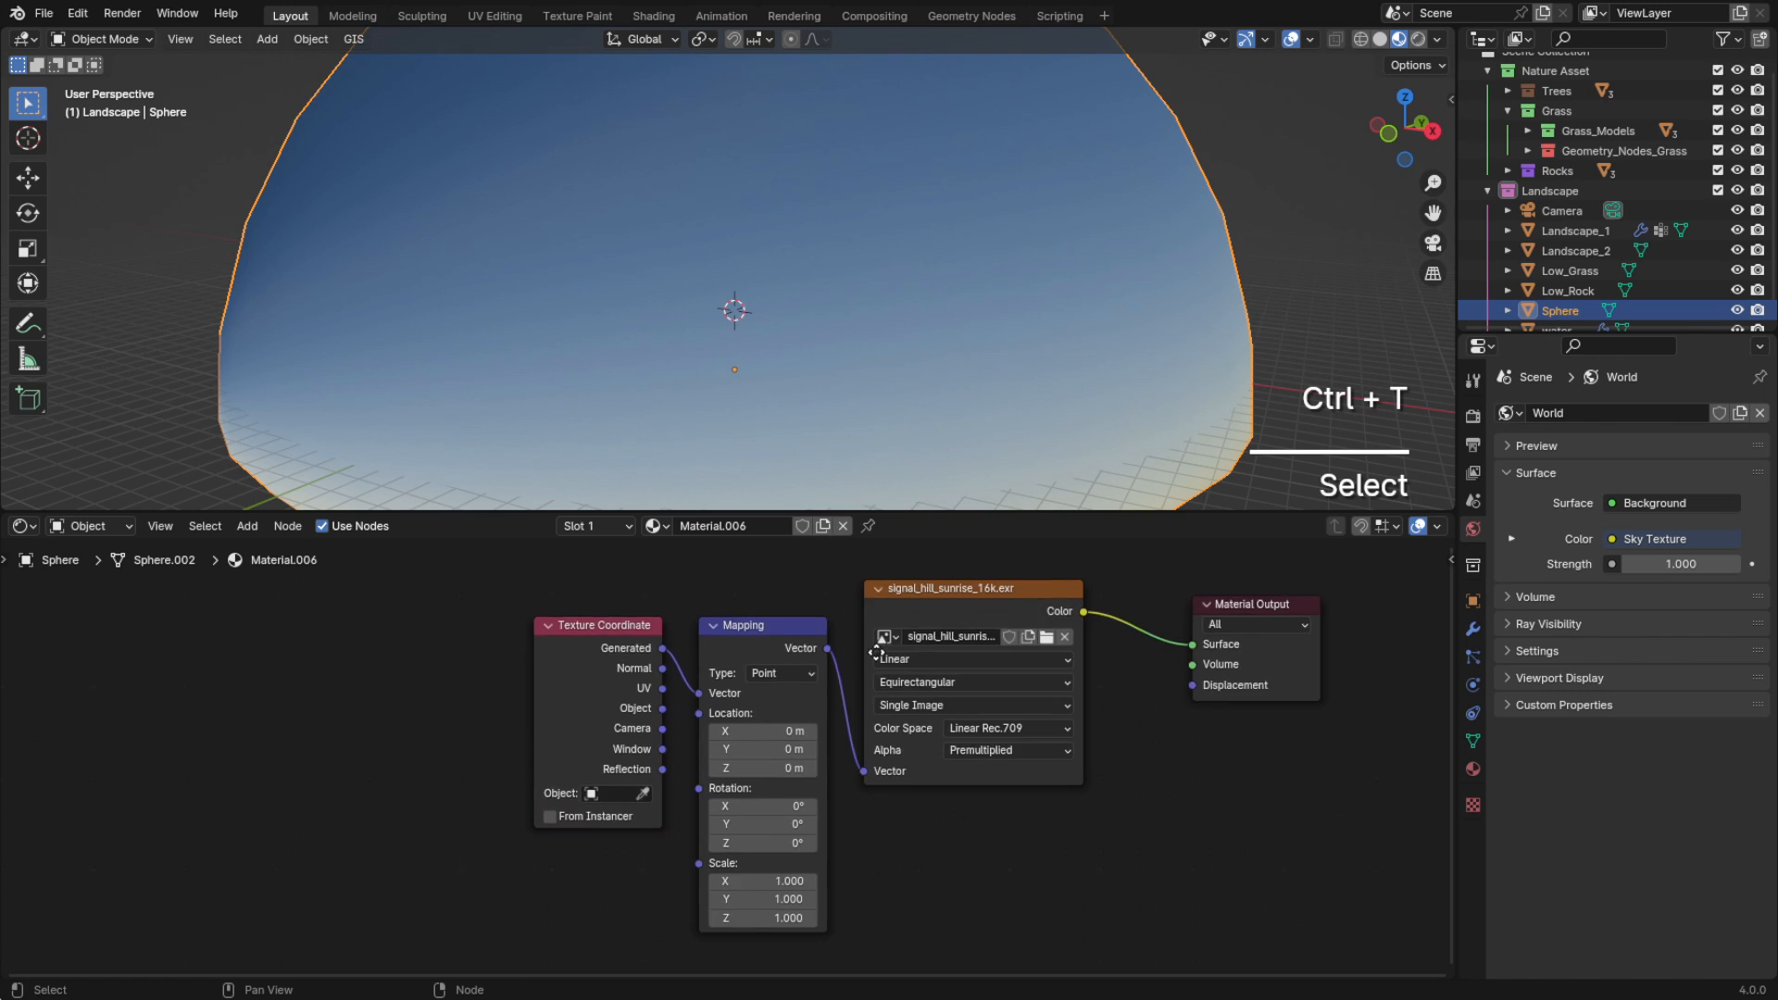
Set the Mapping node's Z rotation to 163° and its Z location to -0.33 m
scroll(887, 741, "up", 2)
left_click(815, 873)
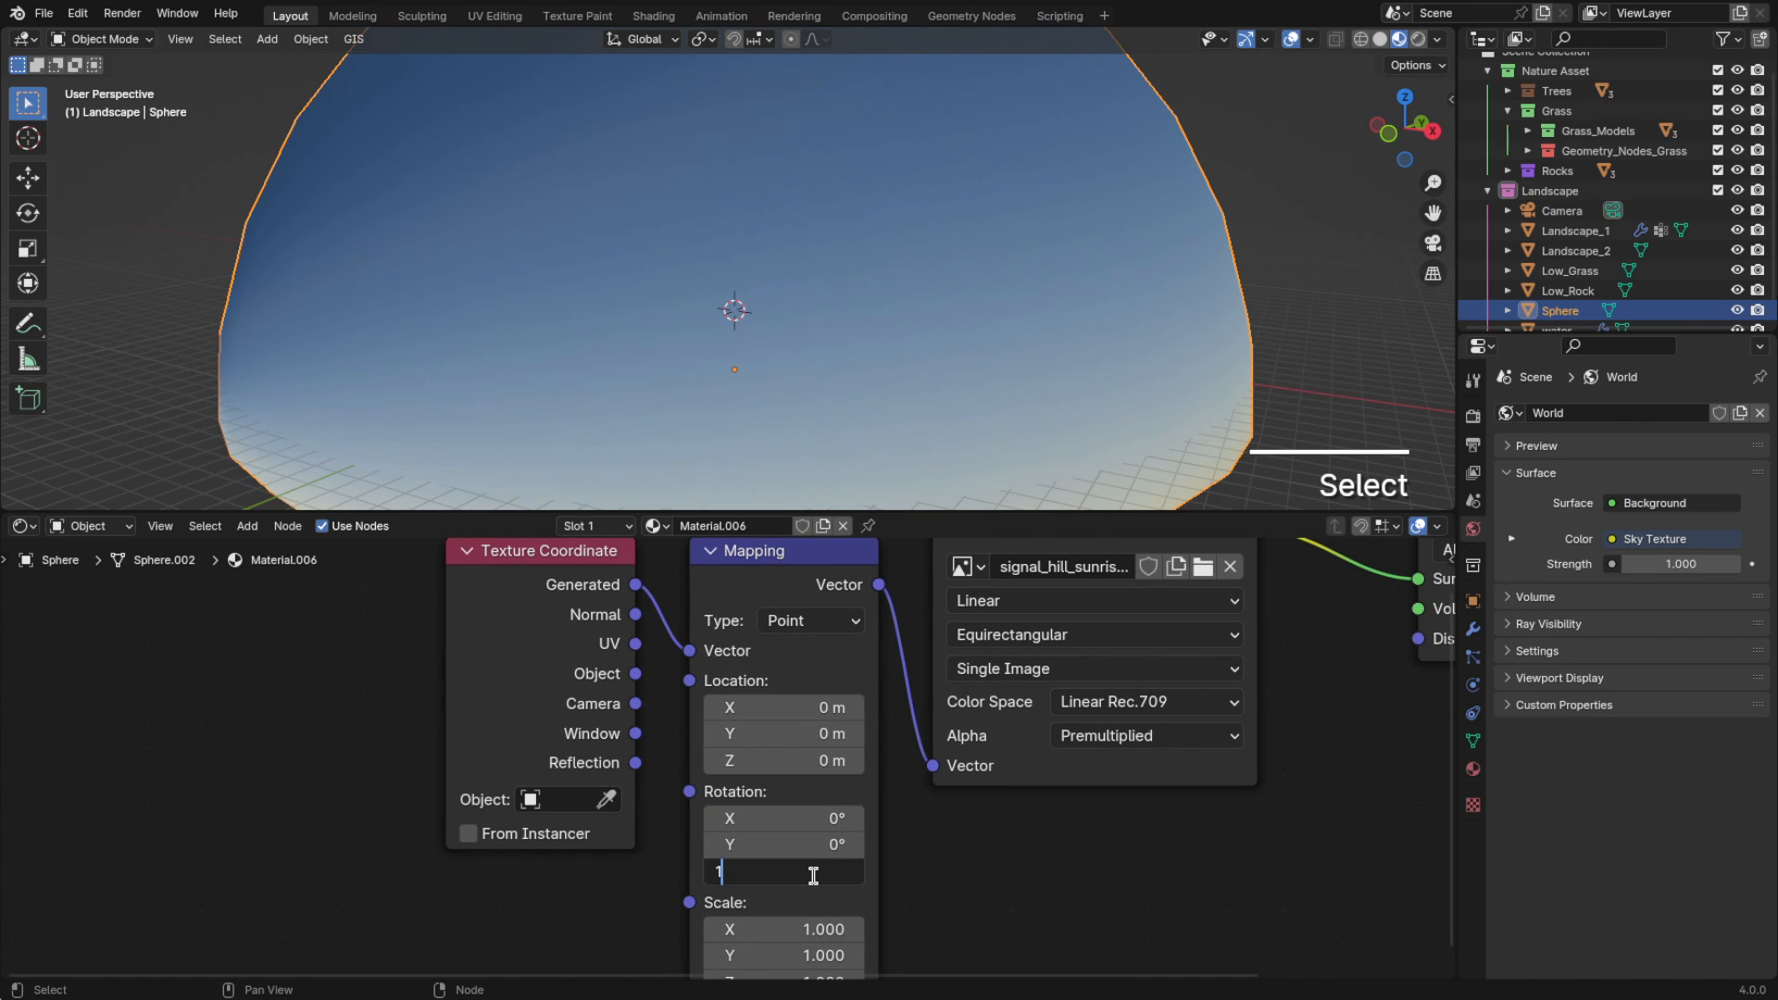
type("163")
key("Return")
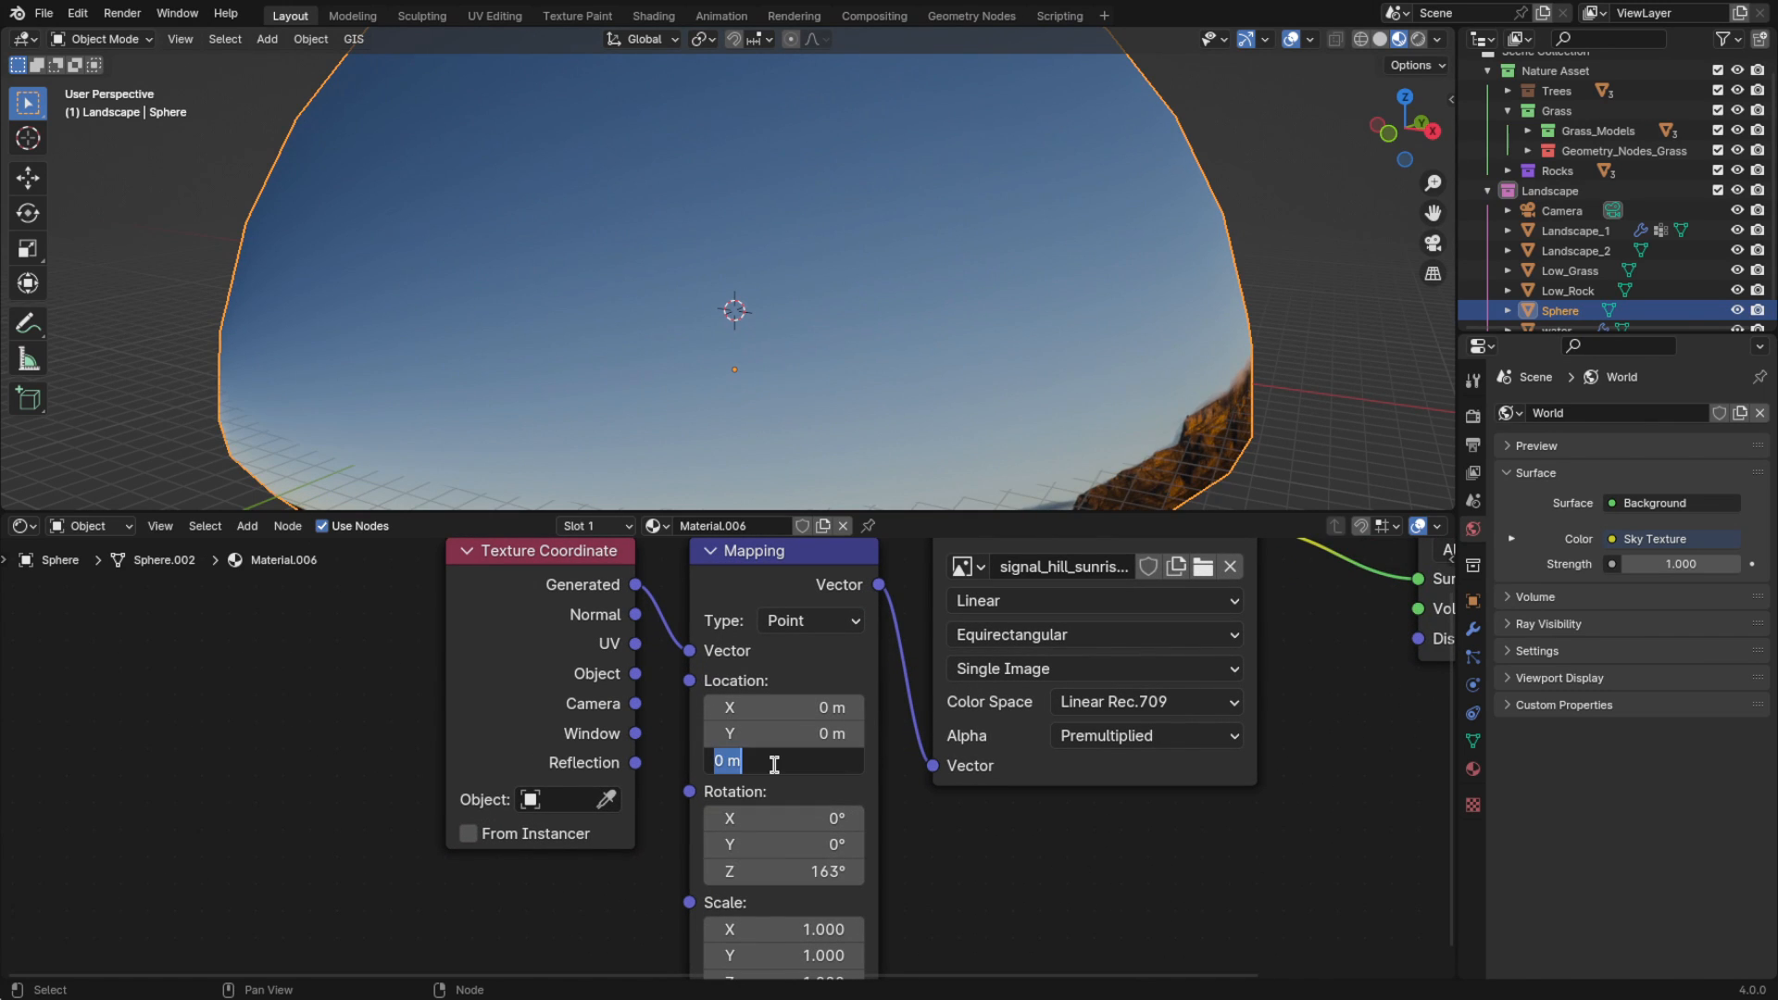
left_click(774, 760)
type("-0.33")
key("Return")
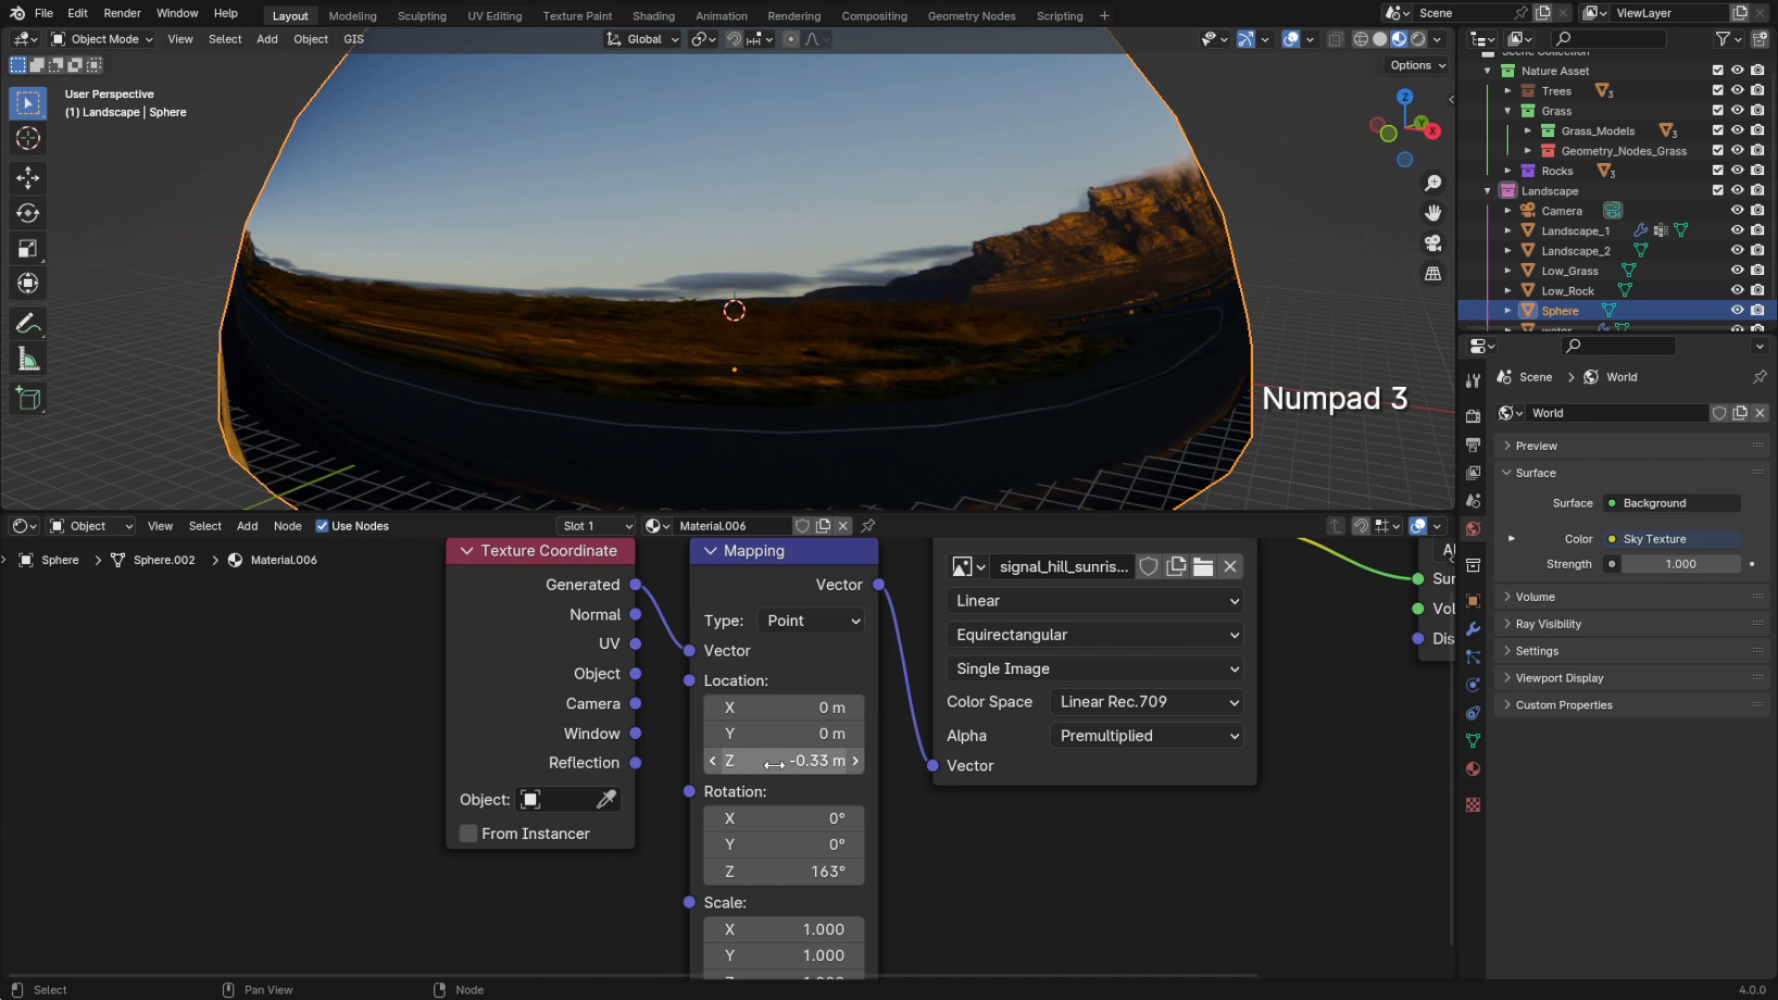
Connect the Texture Coordinate's Object output to the Mapping node's Vector input
left_click_drag(636, 675, 690, 651)
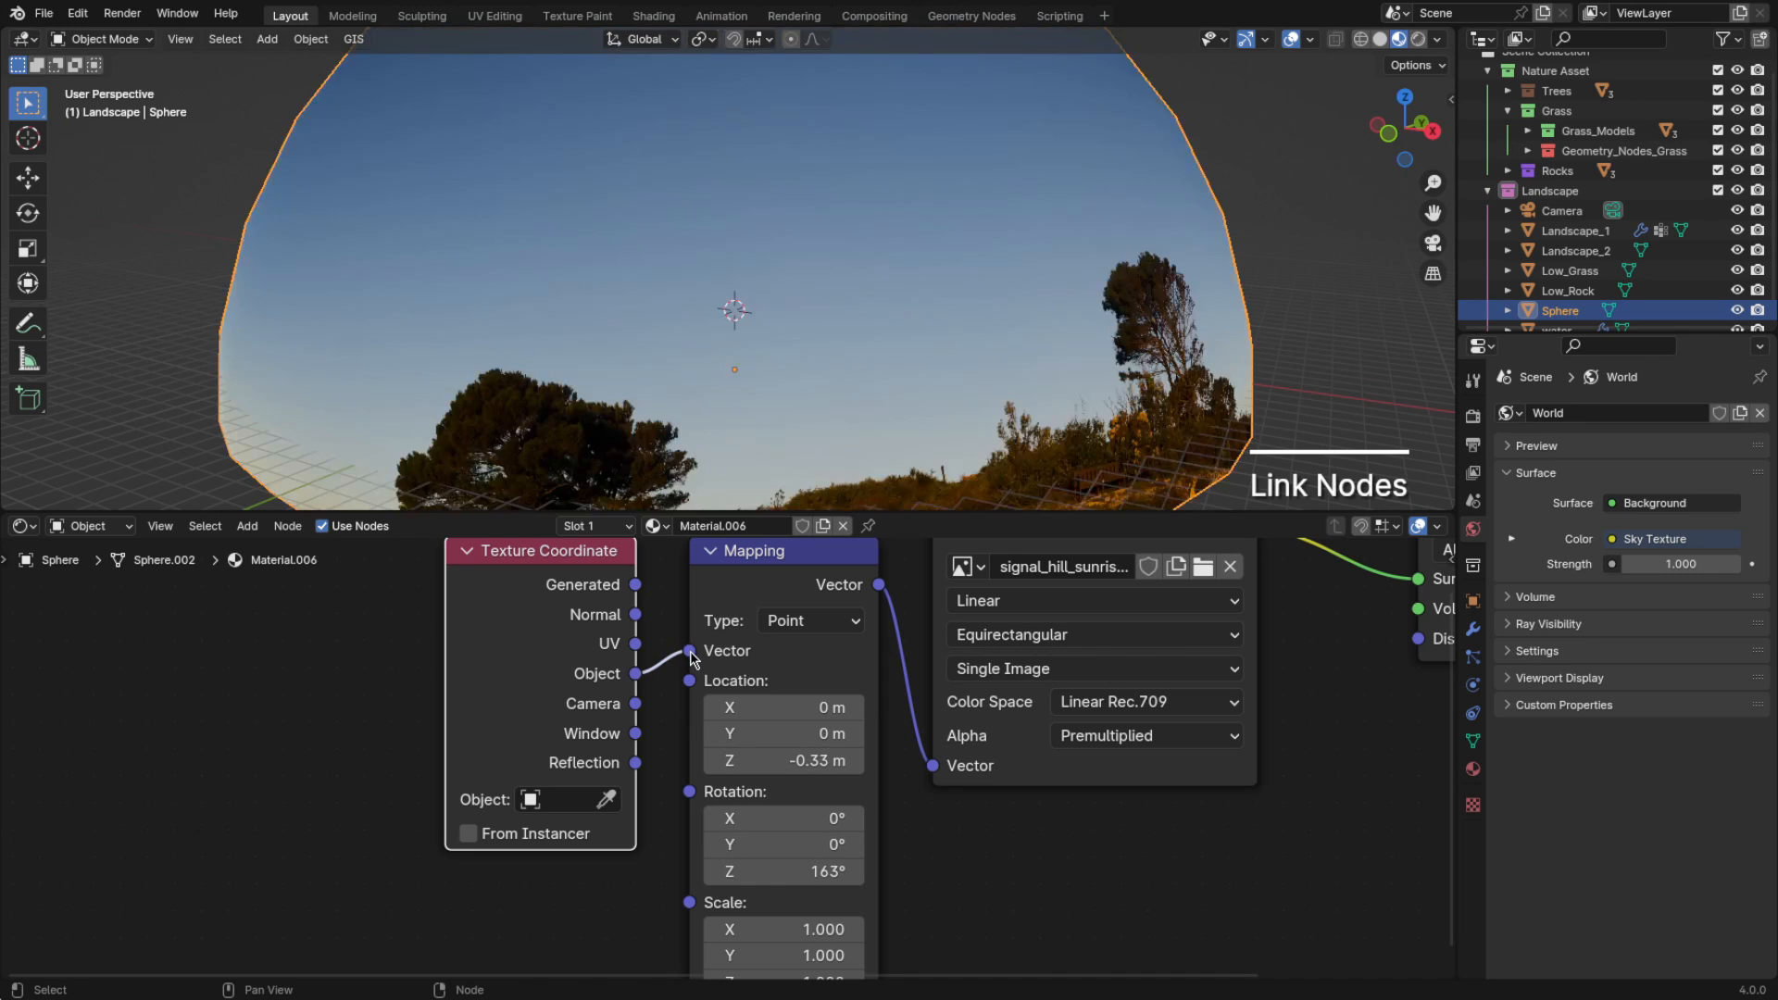
scroll(910, 685, "down", 7)
scroll(960, 435, "down", 2)
middle_click_drag(960, 435, 965, 437)
Move the texture nodes away from the Material Output and insert a Hue/Saturation/Value node after the environment texture
scroll(1018, 661, "down", 2)
middle_click_drag(1019, 662, 888, 695)
left_click_drag(303, 854, 792, 670)
key("g")
left_click(417, 663)
scroll(556, 570, "up", 2)
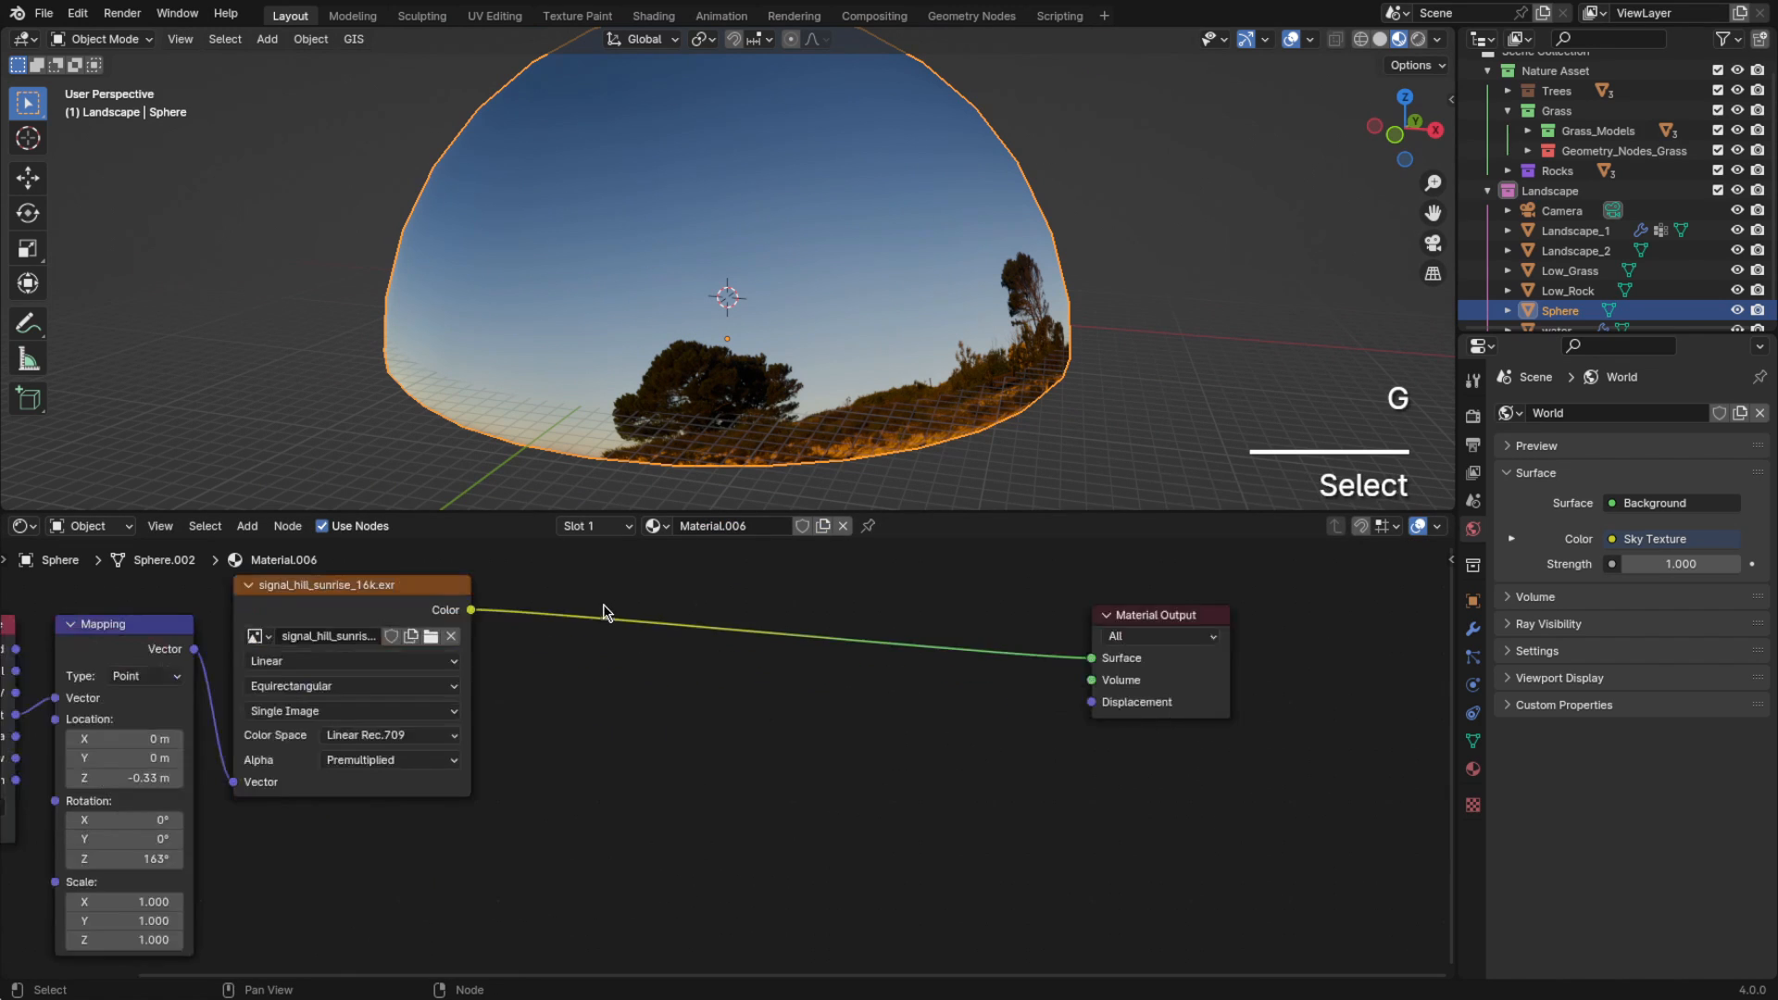
key("shift+a")
type("hu")
key("Return")
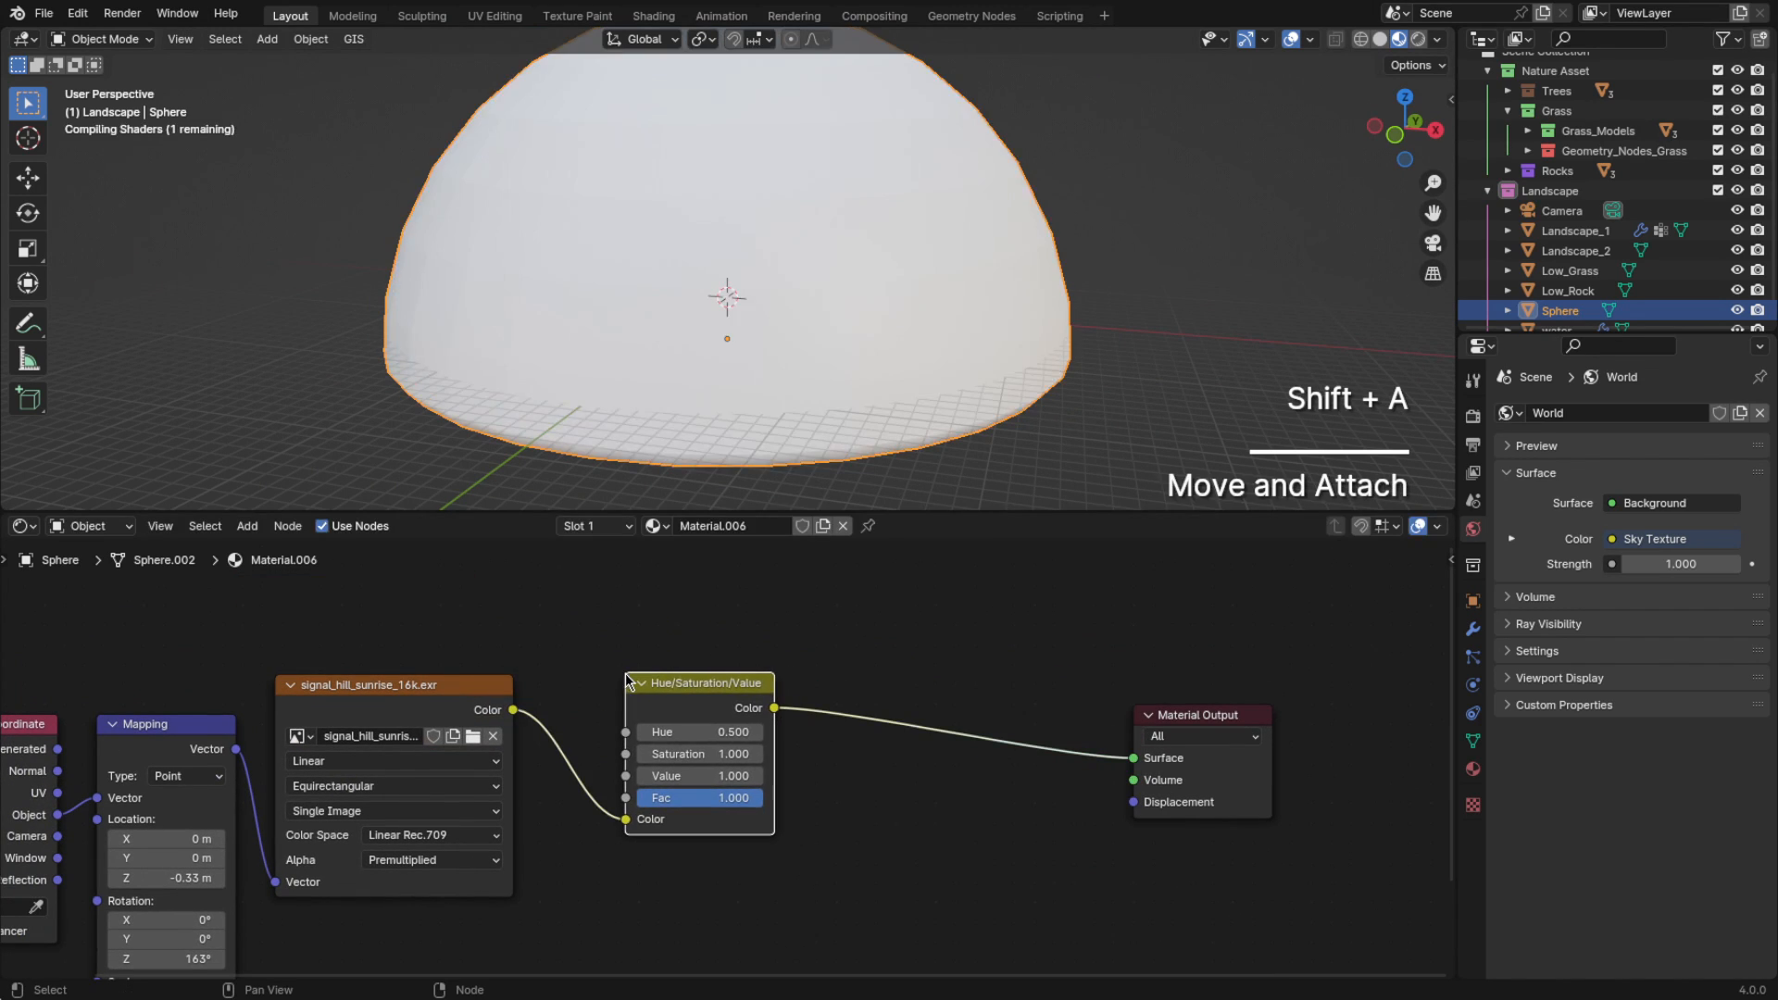
left_click(732, 691)
Insert an Emission node after Hue/Saturation/Value and move the Material Output farther along to make room
scroll(734, 690, "up", 2)
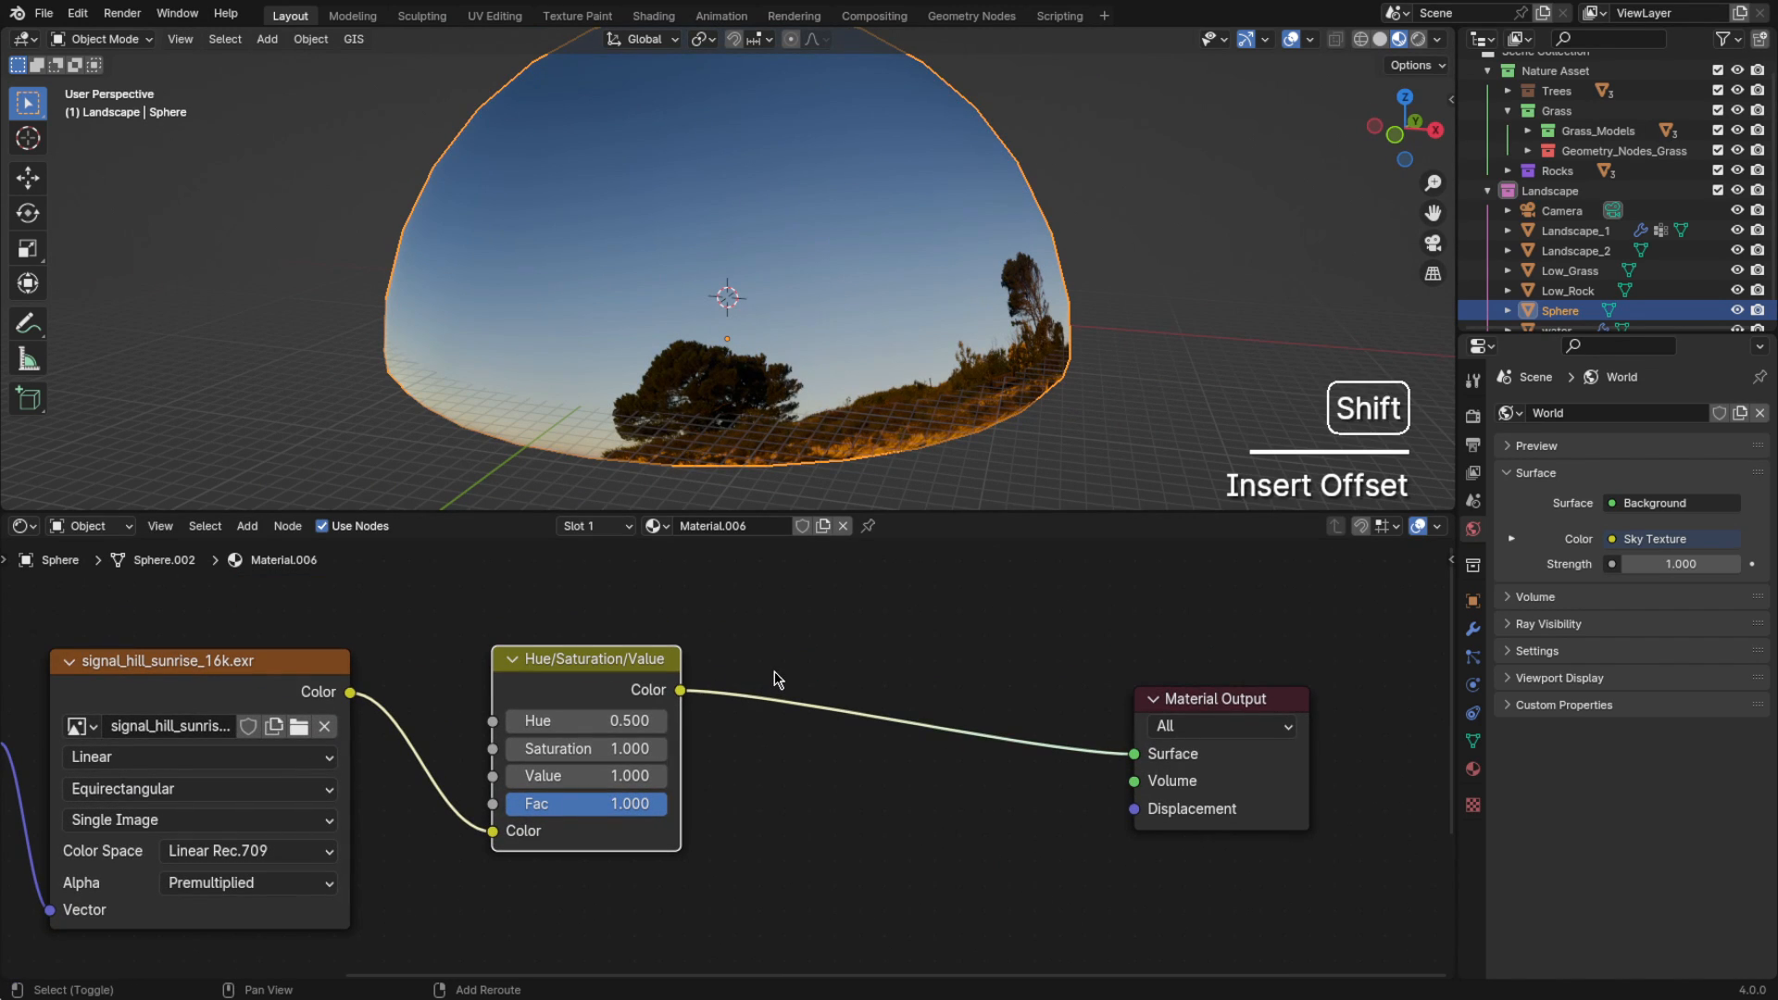
key("shift+a")
type("emis")
key("Return")
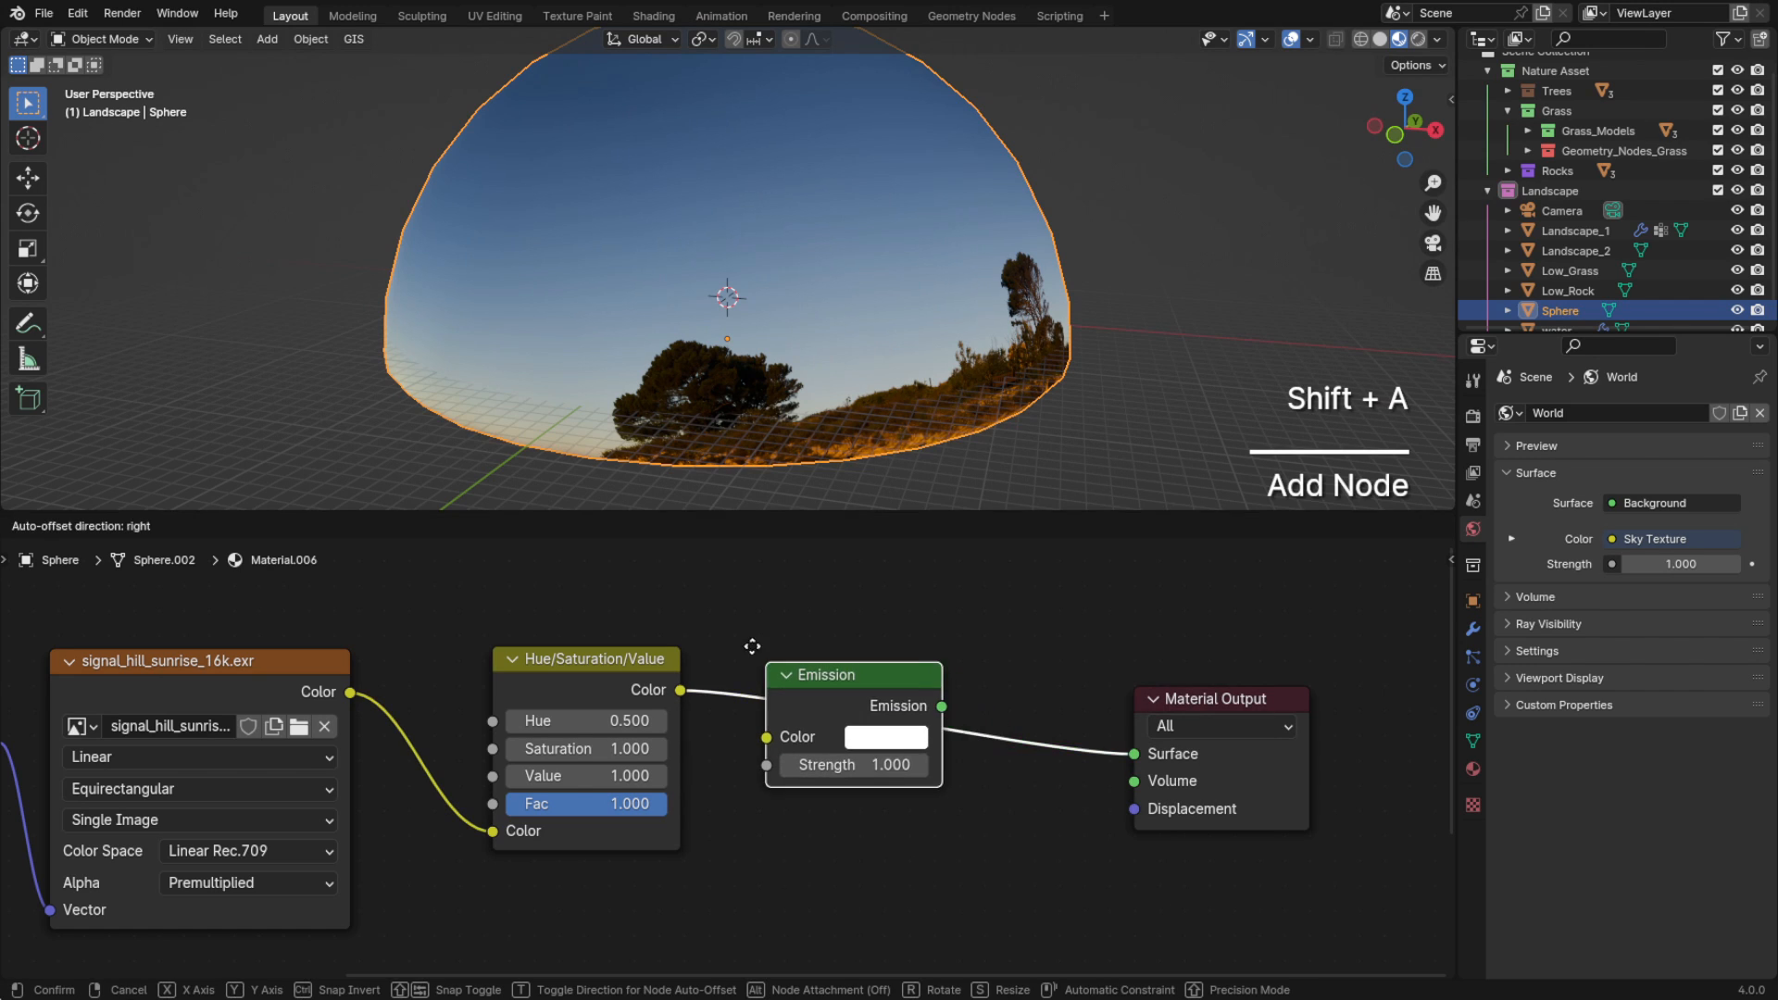
left_click(1073, 698)
middle_click_drag(1070, 691, 965, 679)
left_click_drag(1082, 697, 1226, 695)
Add a Diffuse BSDF node below Emission and connect the Hue/Saturation/Value color to its Color input
key("shift+a")
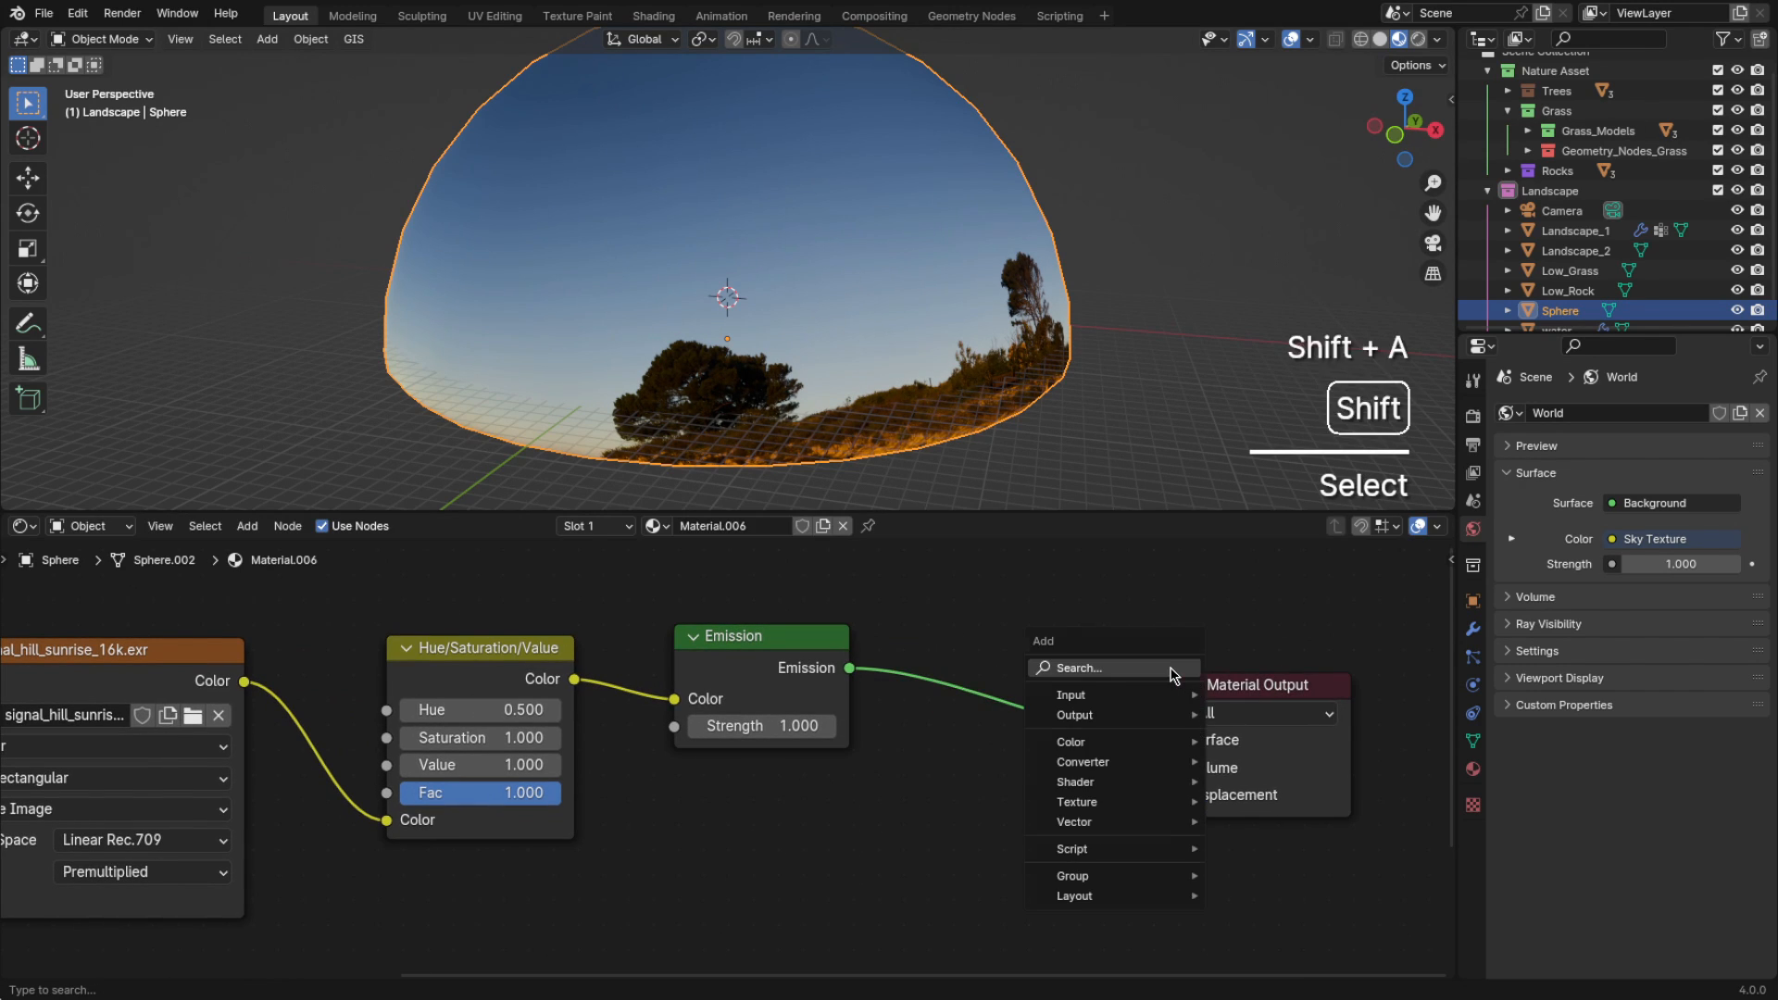
left_click(1170, 667)
type("di")
key("Return")
left_click(810, 815)
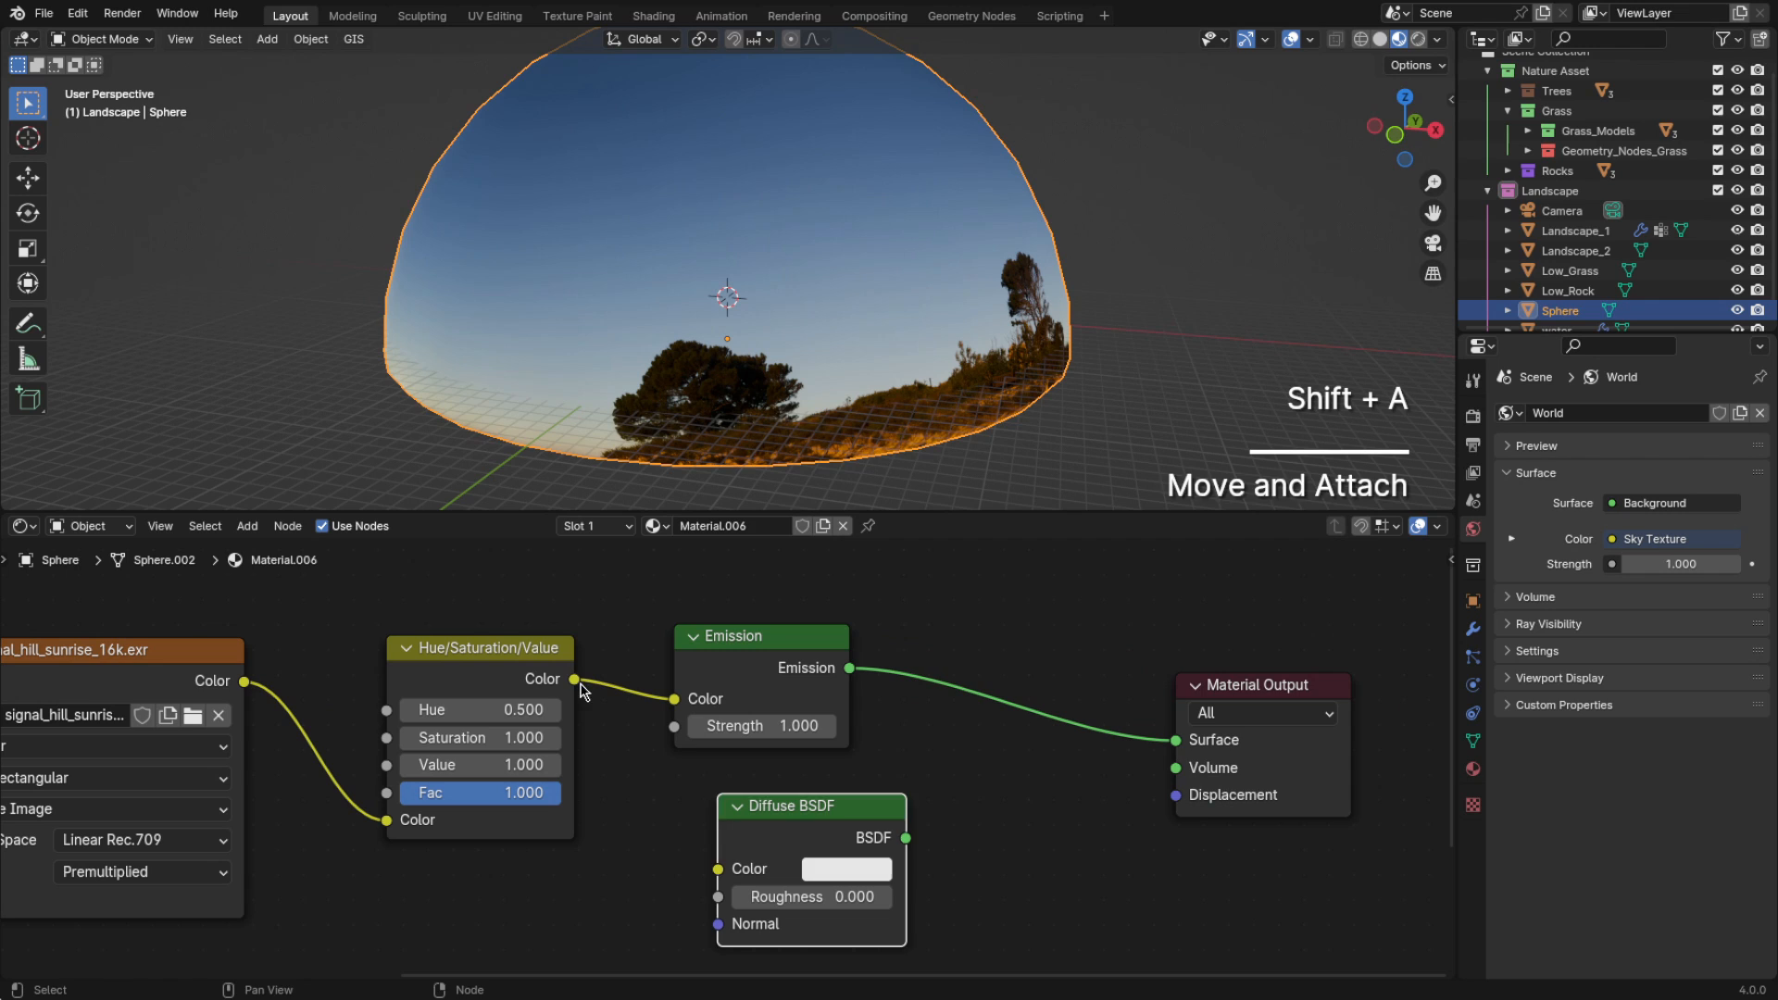
left_click_drag(575, 679, 908, 784)
Insert a Mix Shader before the Material Output, connect Diffuse BSDF to its second shader input and align the Diffuse node under Emission
key("shift+a")
left_click(1063, 729)
type("mi")
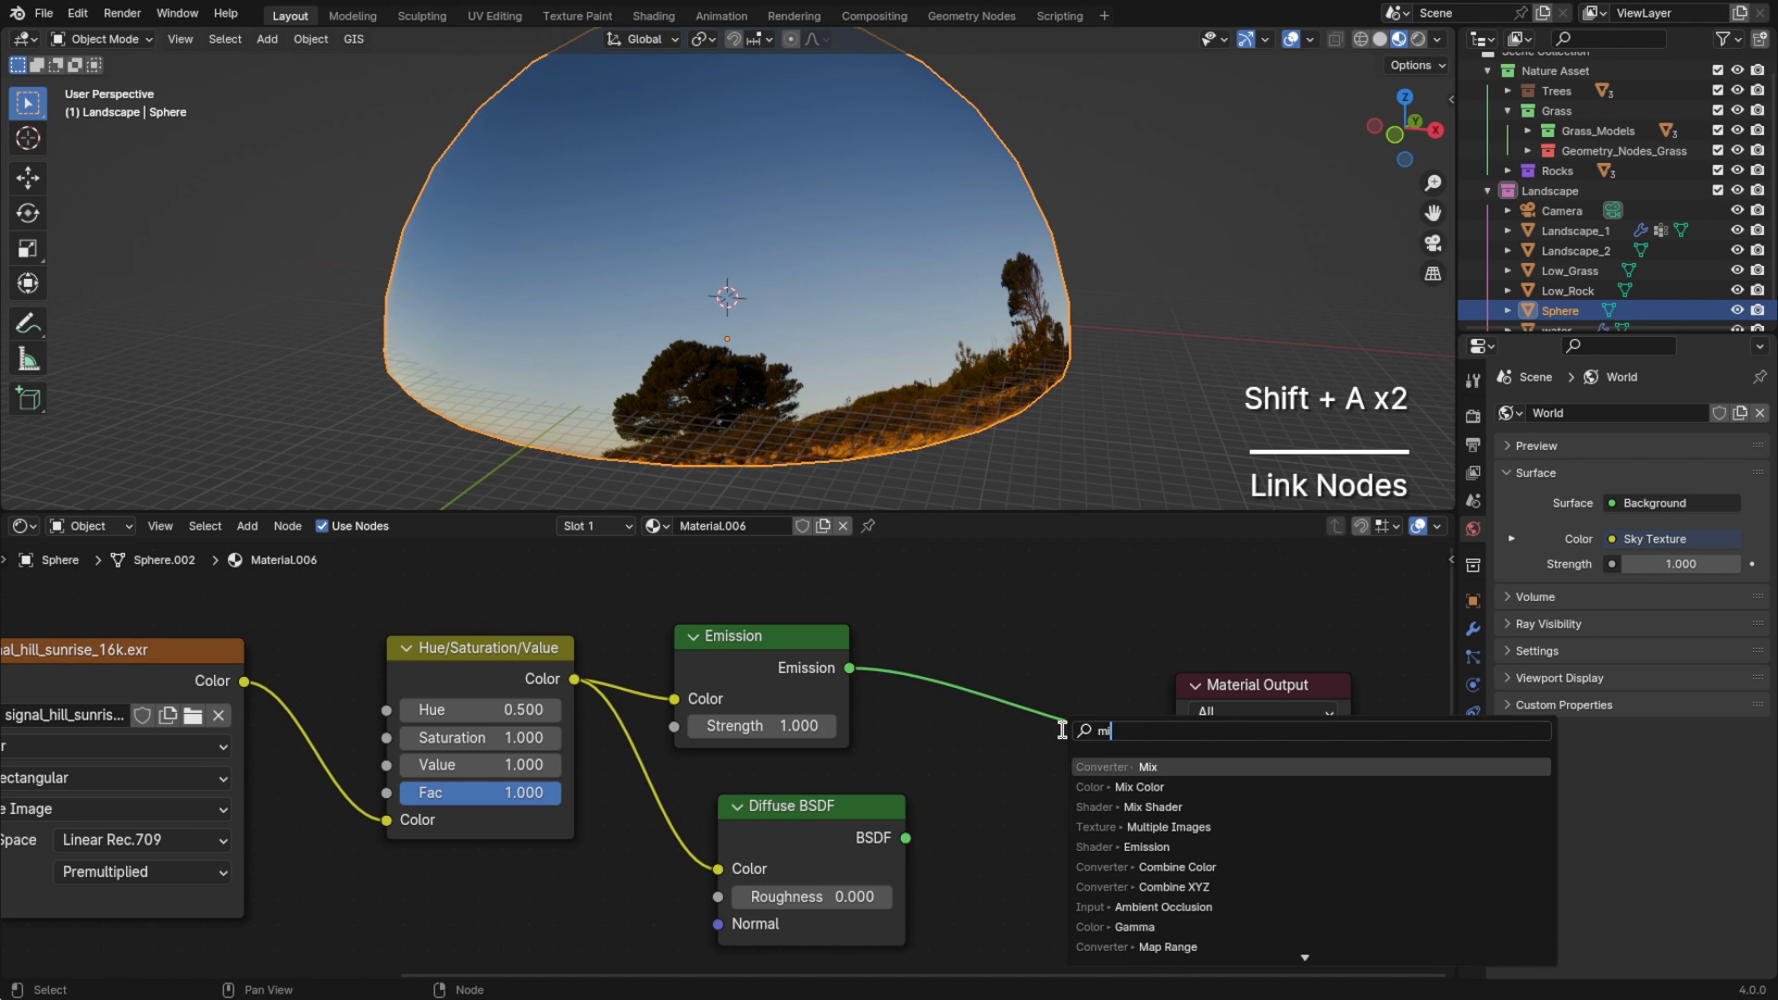
left_click(1124, 808)
left_click(991, 659)
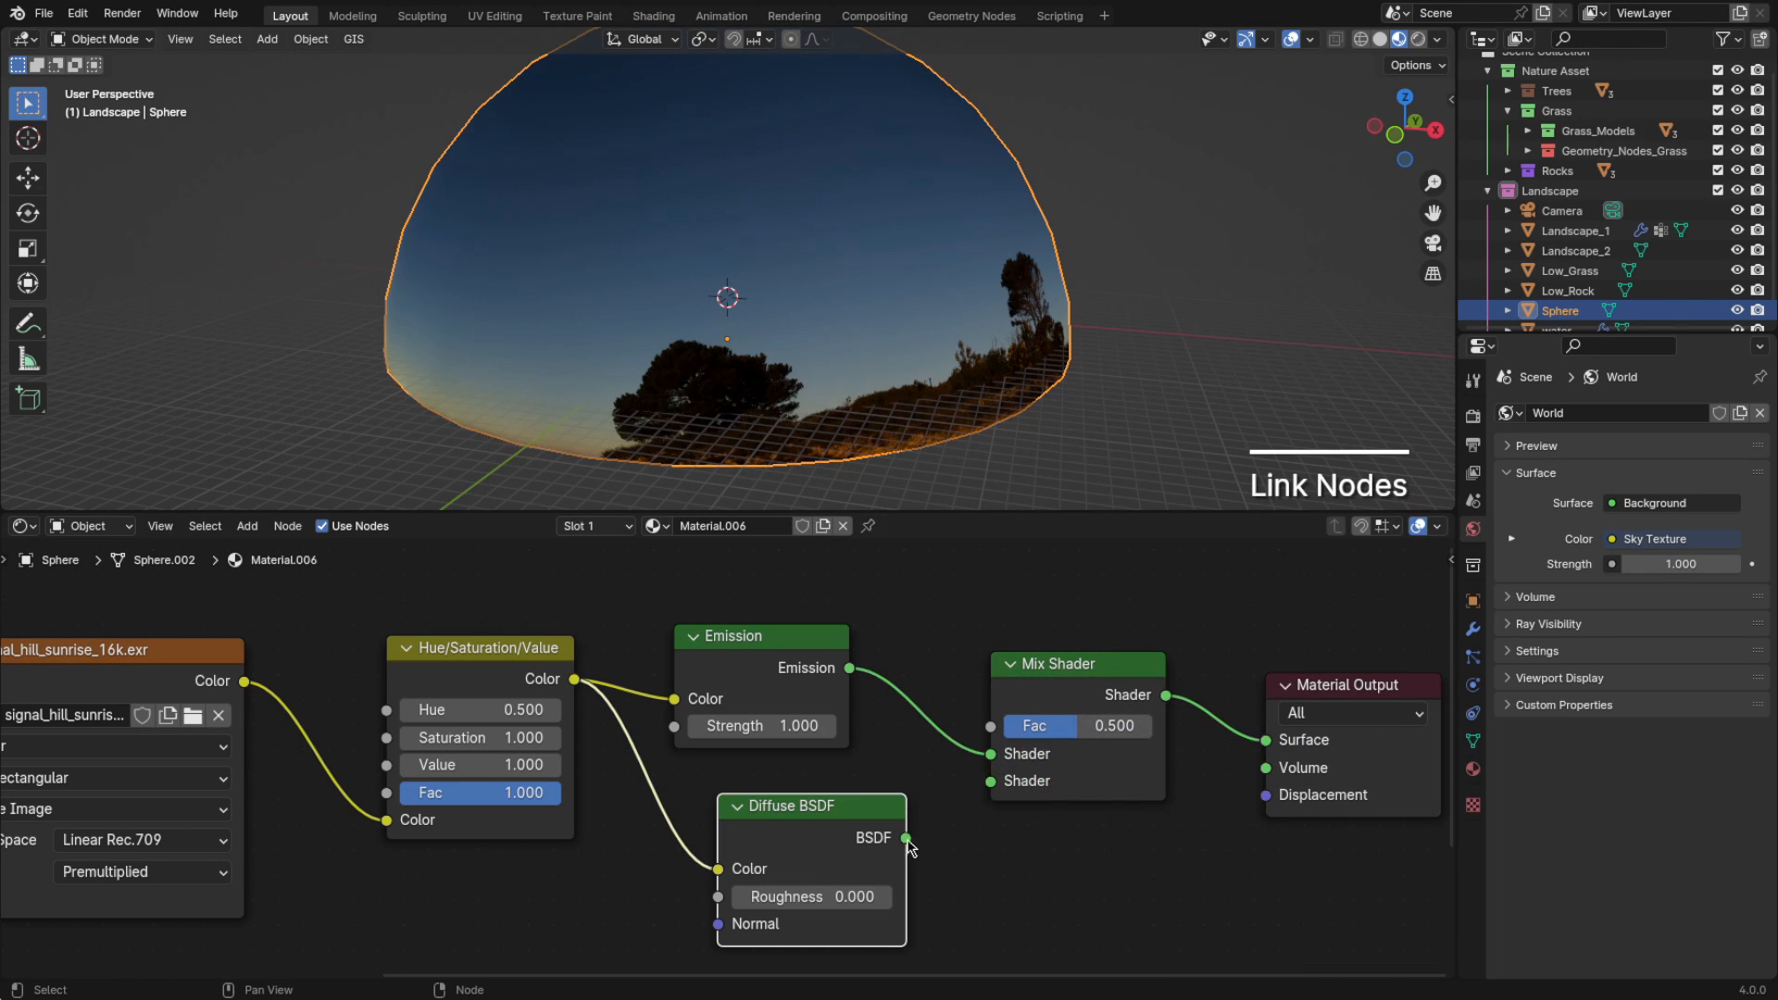
left_click_drag(906, 837, 991, 781)
left_click_drag(841, 833, 799, 831)
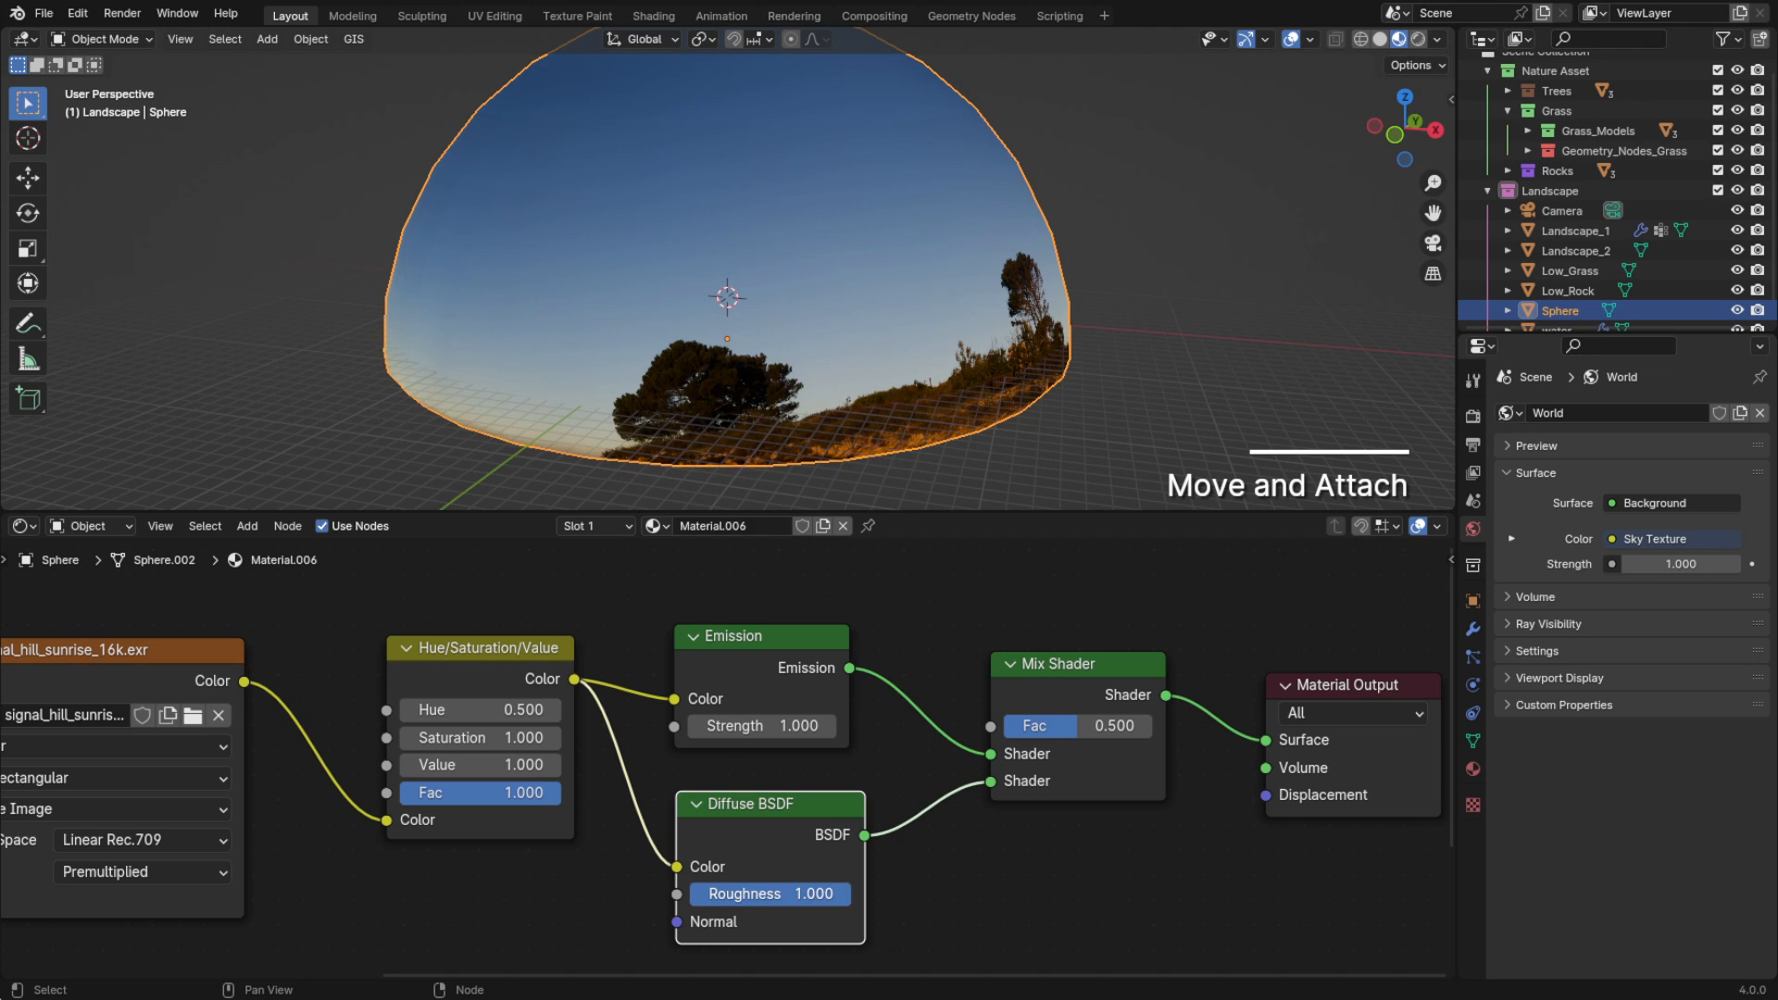
Add an Invert Color node in the empty space above the shader nodes
scroll(934, 632, "down", 2)
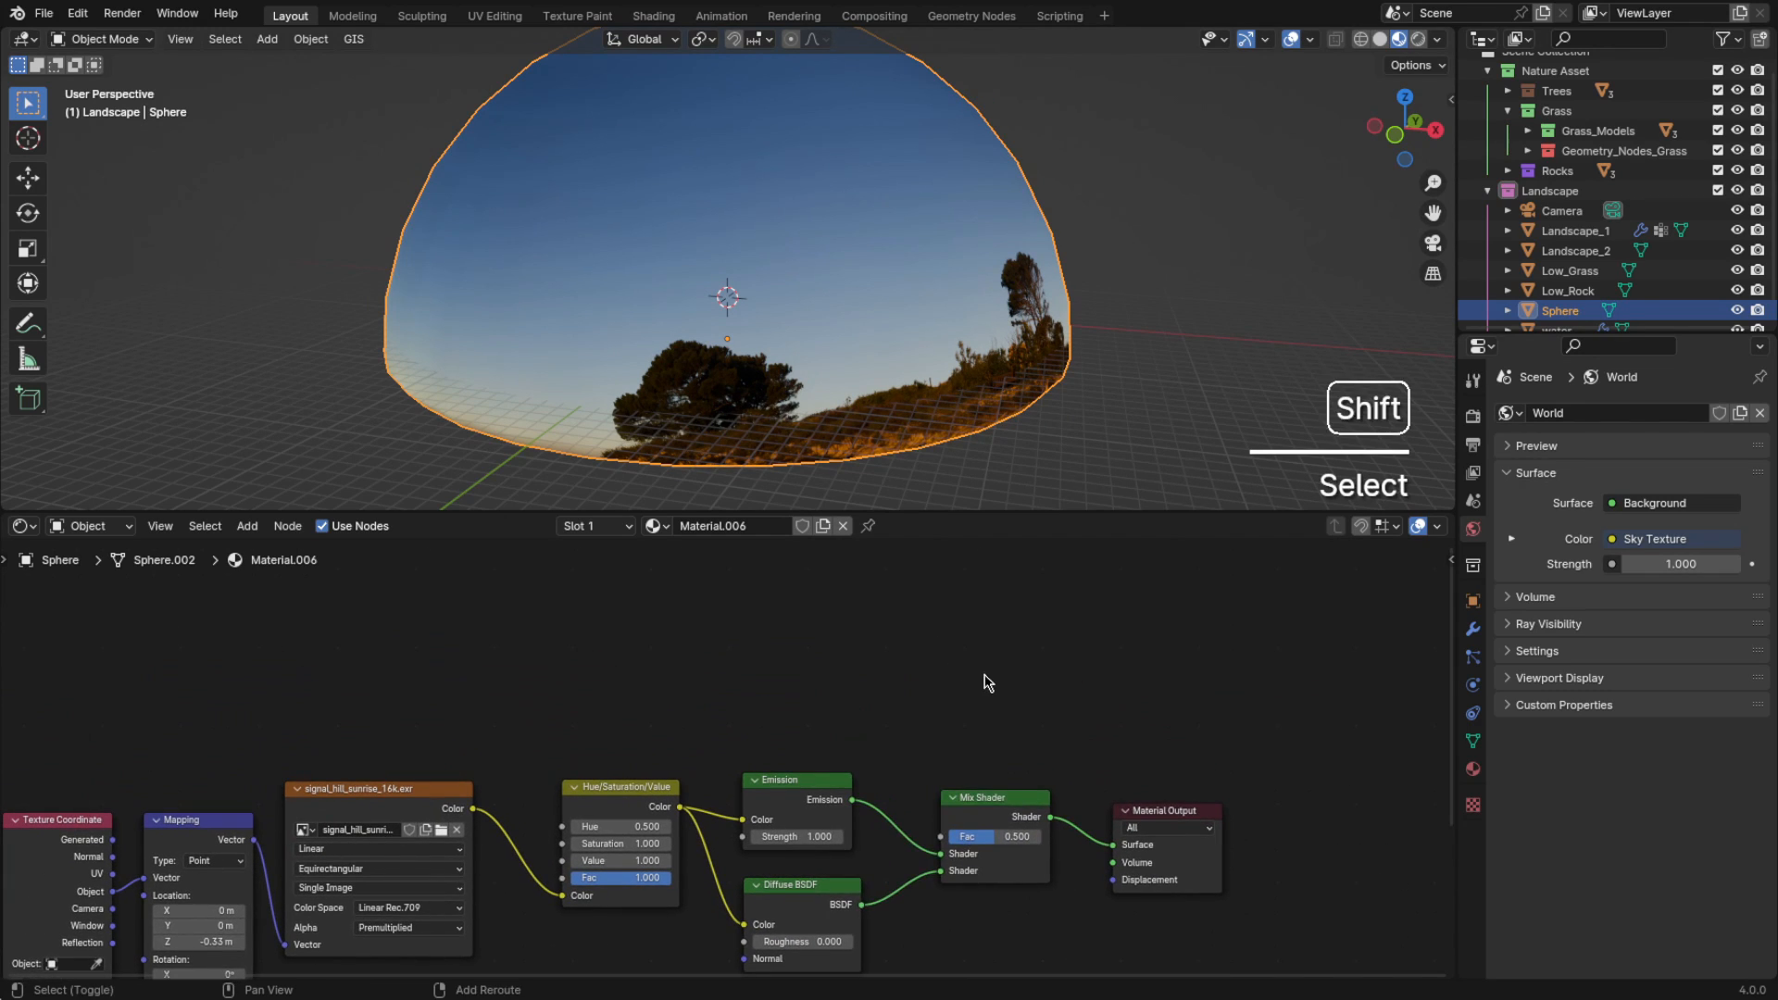
key("shift+a")
type("inv")
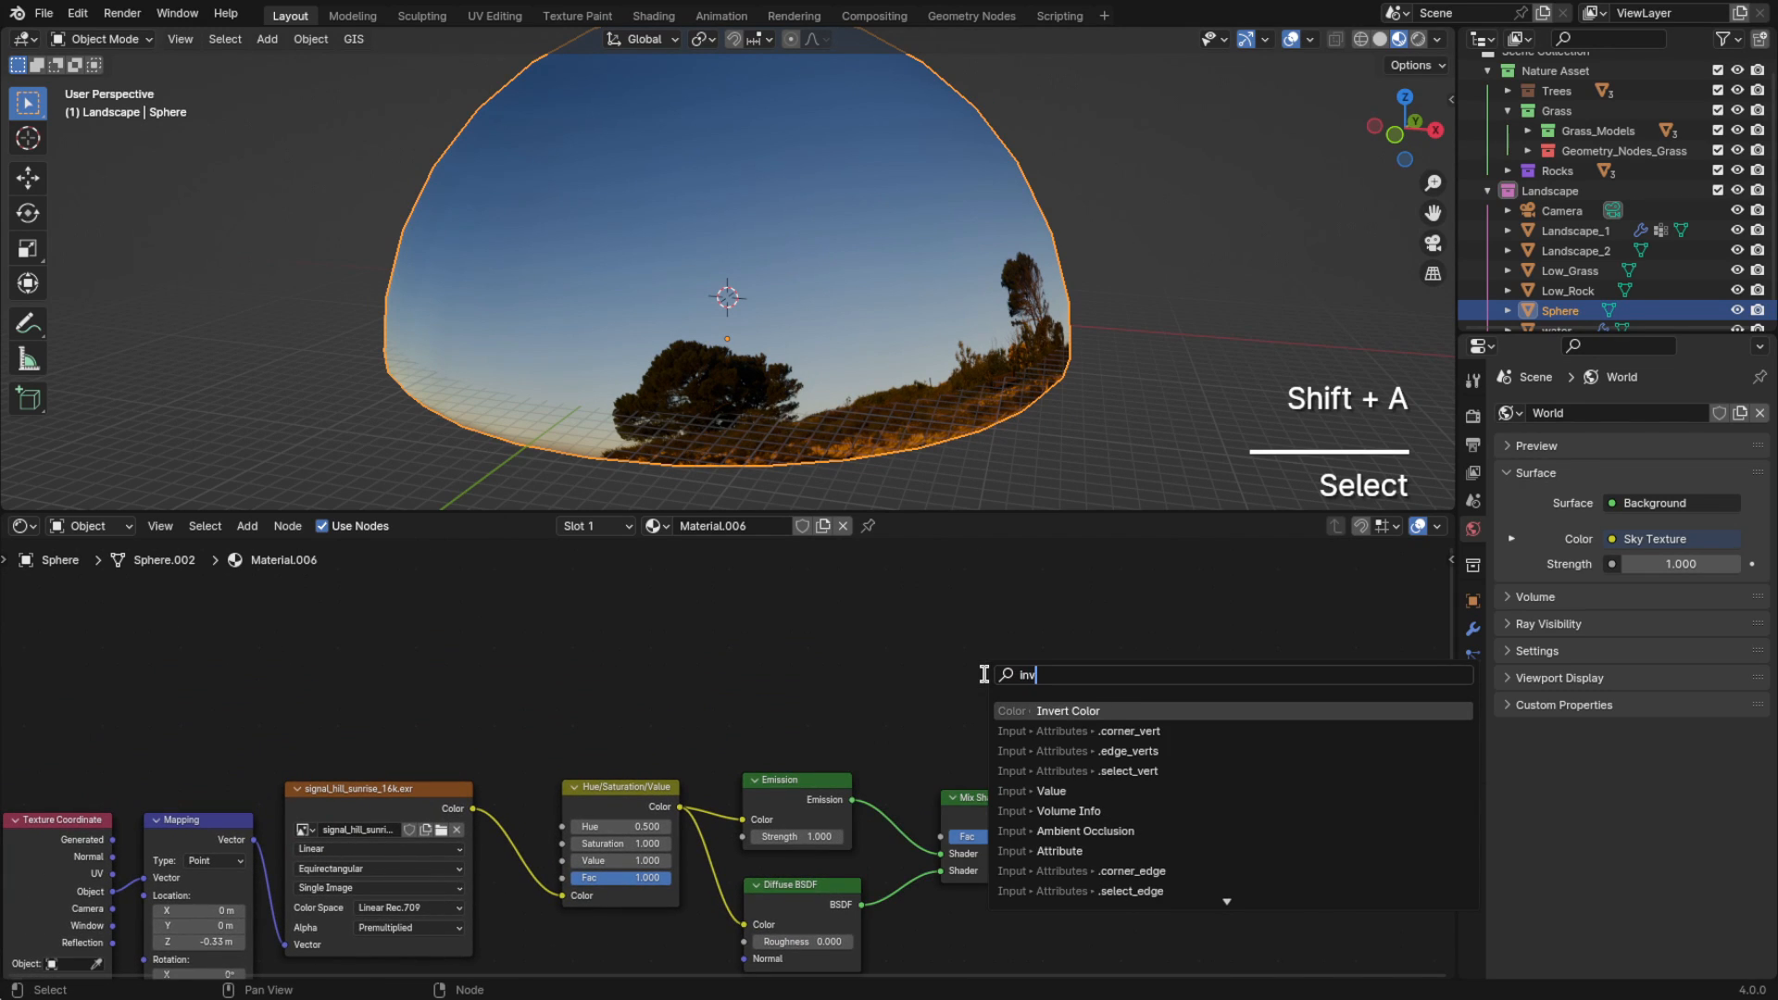
left_click(1030, 708)
left_click(836, 639)
Add a Color Ramp node before Invert Color and connect its Color output to Invert Color's Color input
scroll(692, 676, "up", 4)
middle_click_drag(692, 675, 925, 663)
key("shift+a")
left_click(925, 652)
type("c")
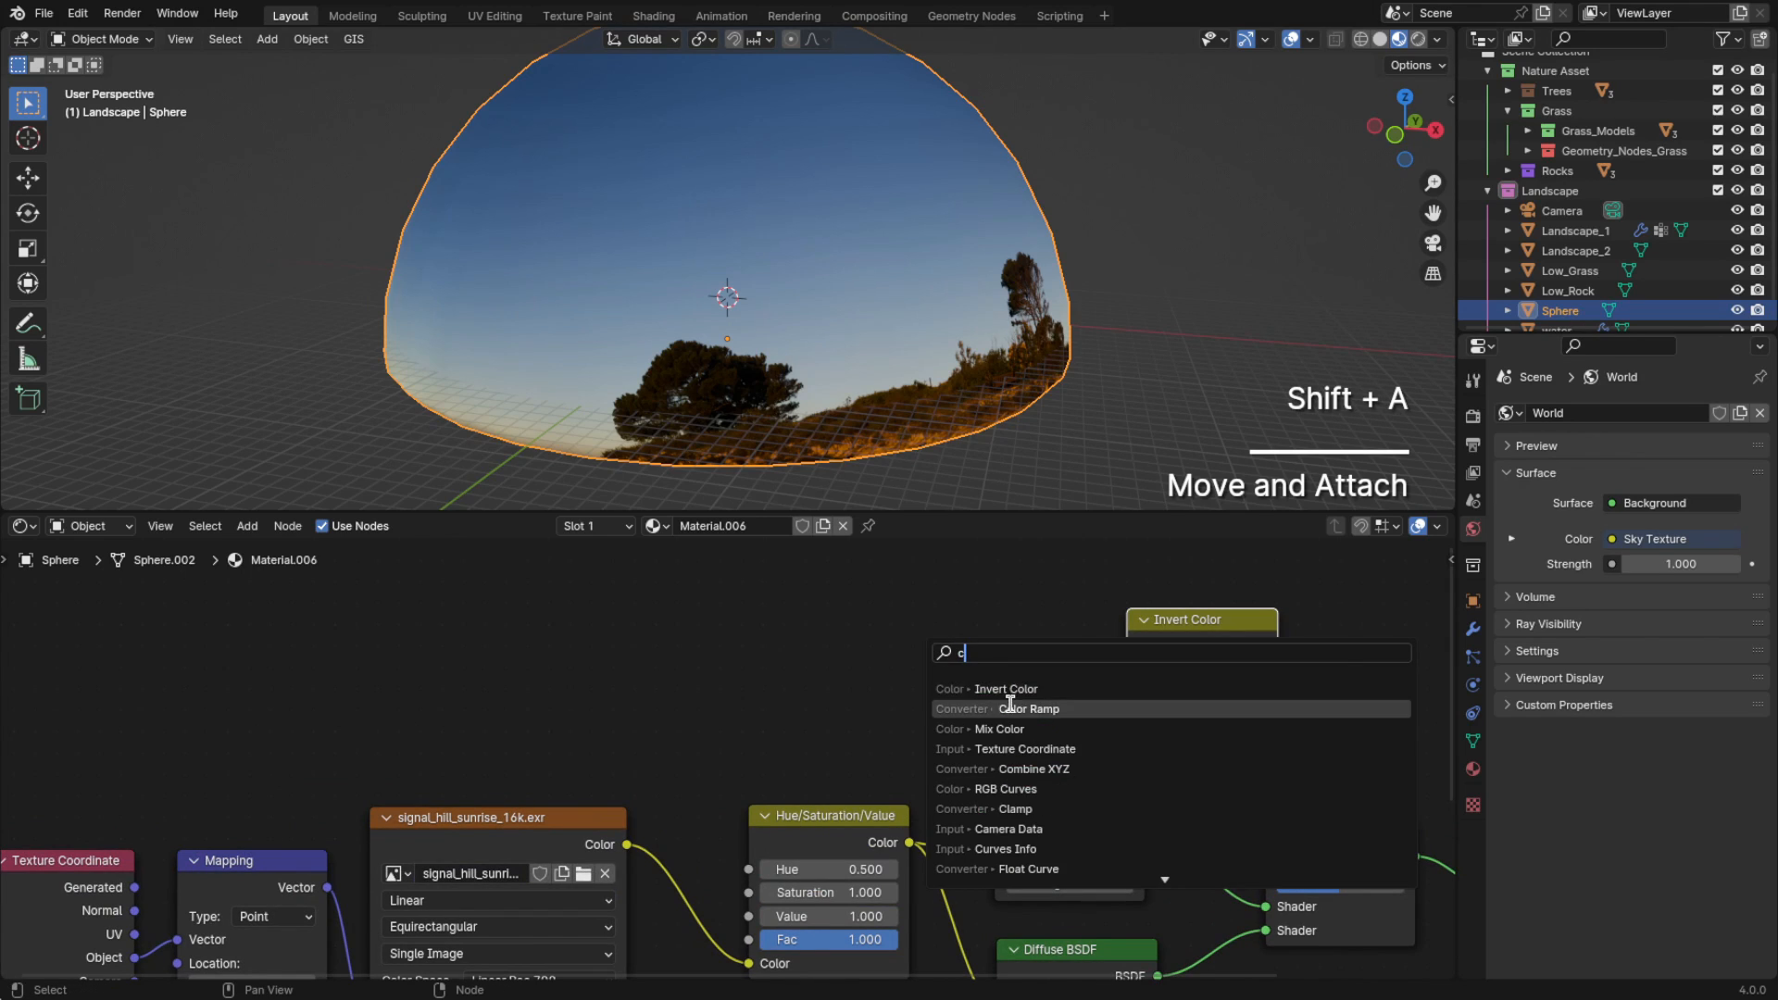
left_click(1010, 706)
left_click(1022, 617)
left_click_drag(1095, 686, 1127, 755)
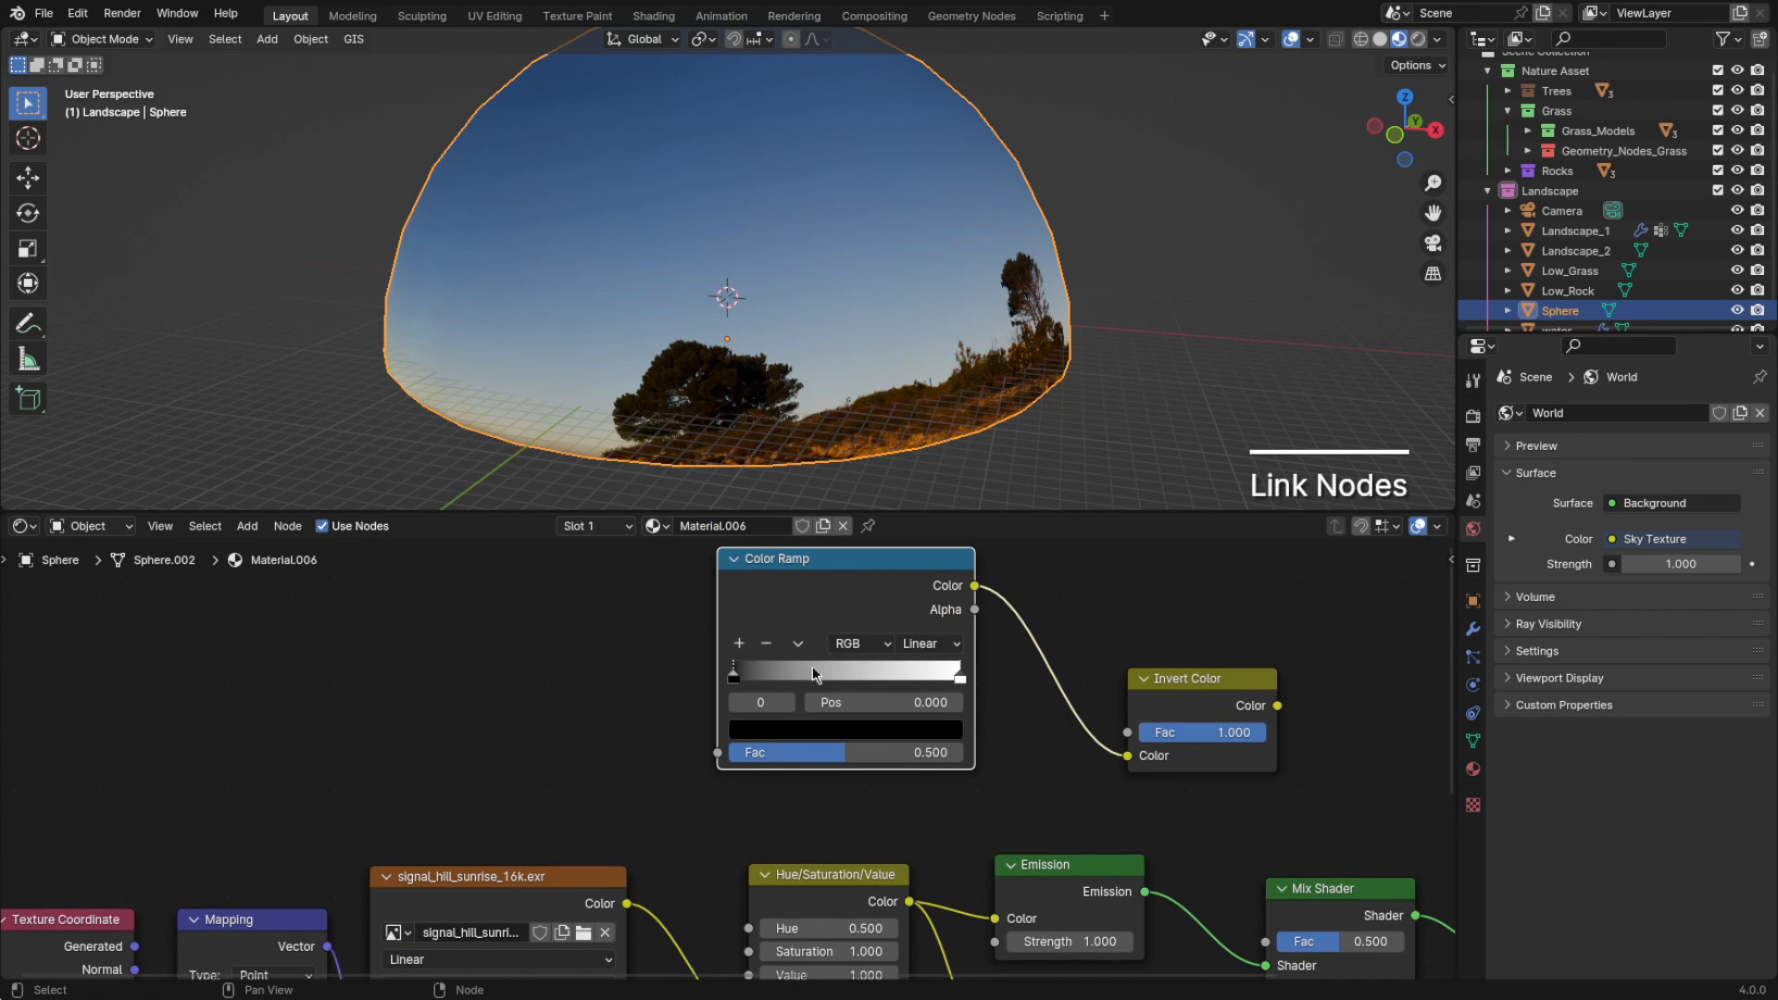
Set the Color Ramp's first stop to value 0.126 and add a Separate XYZ node with its X output connected to the ramp's Fac
left_click(794, 731)
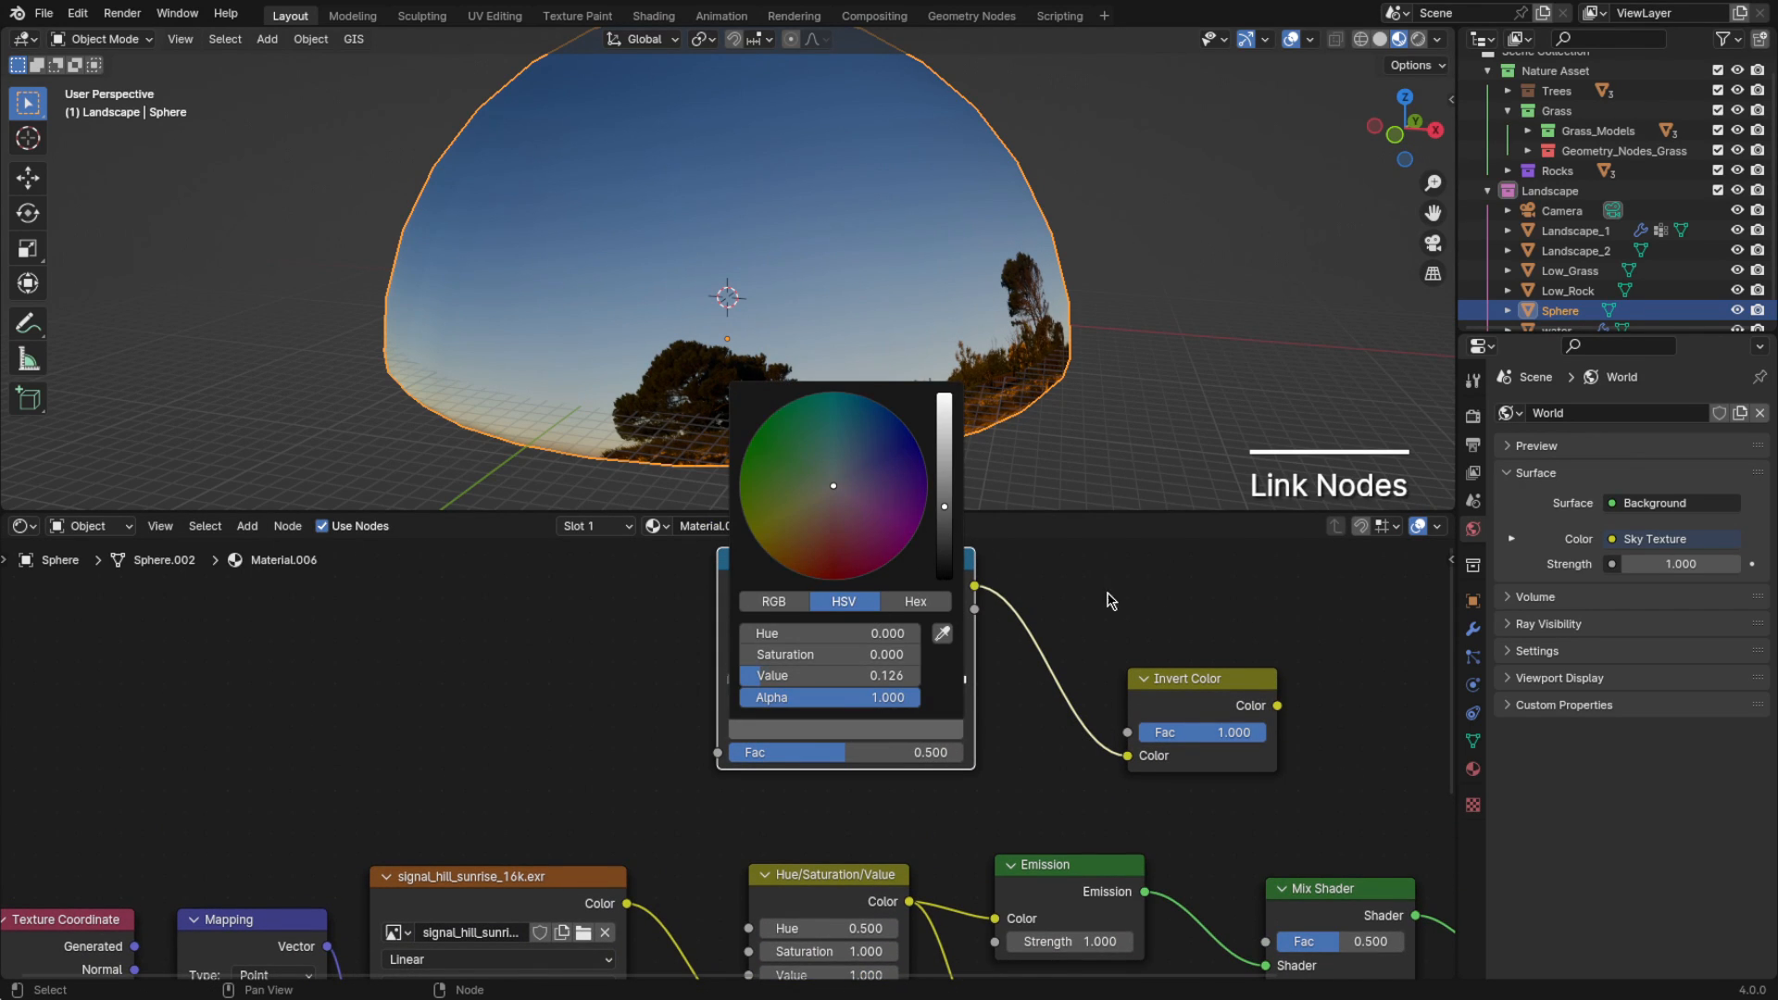
scroll(982, 602, "down", 1)
key("shift+a")
type("se")
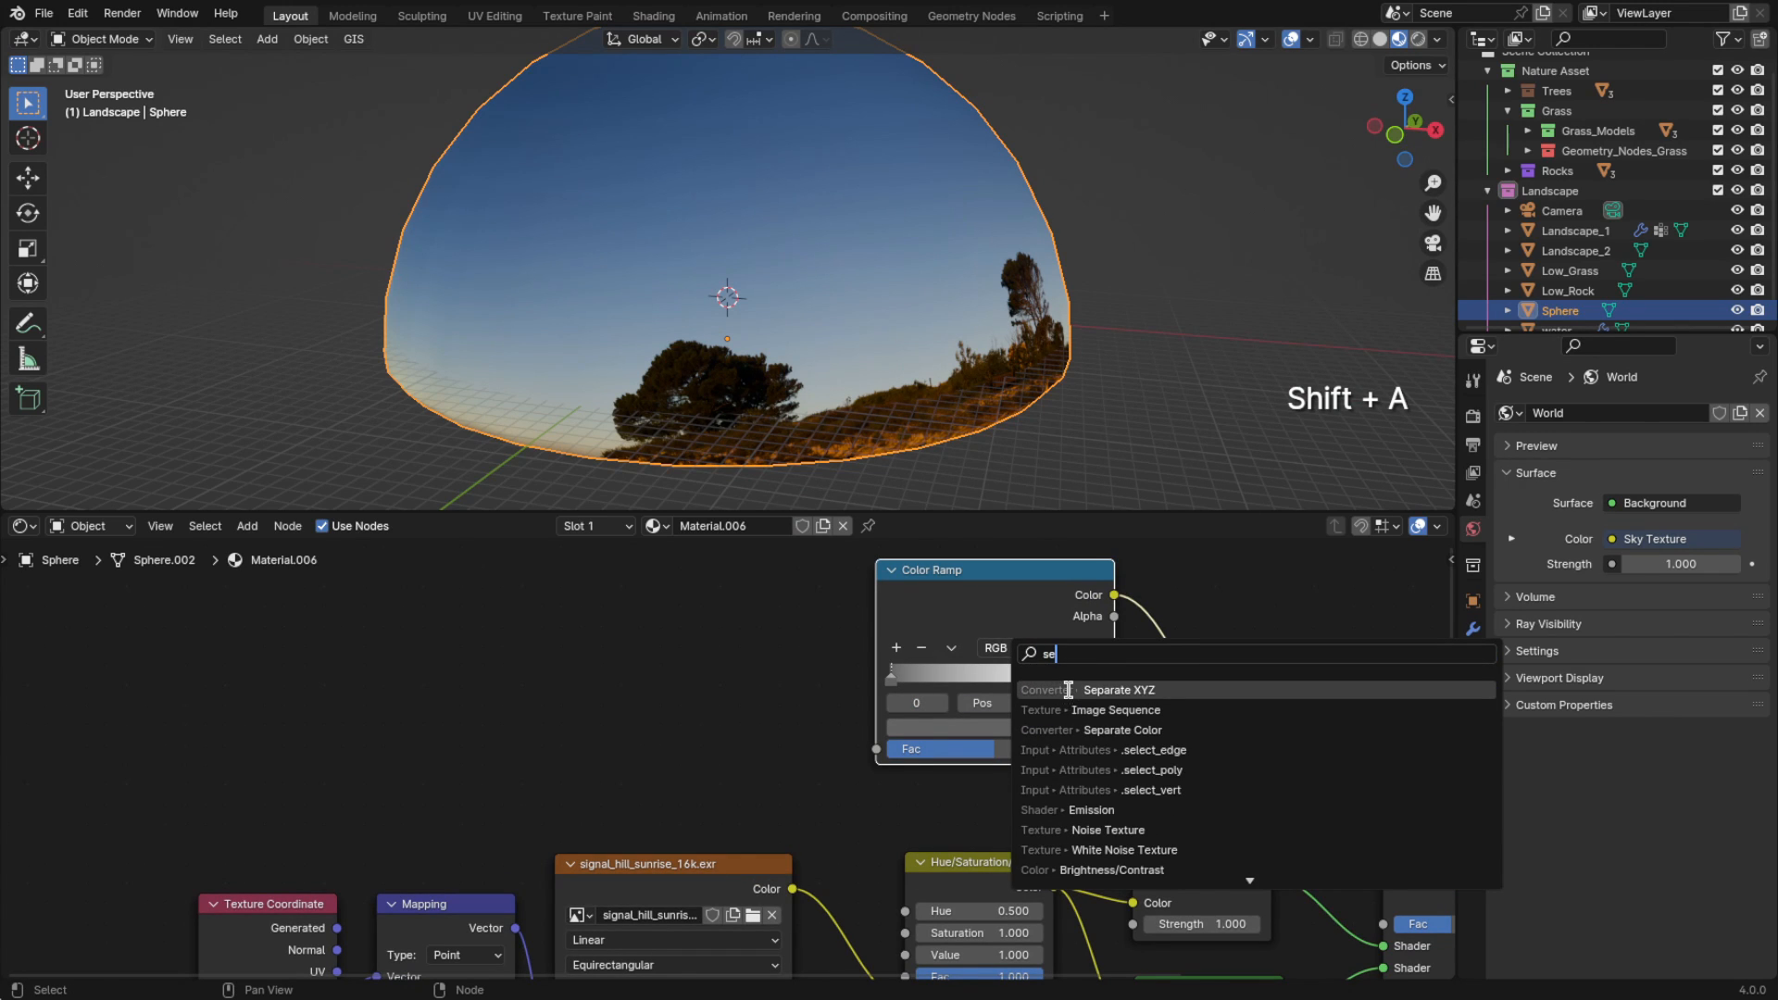
left_click(1068, 690)
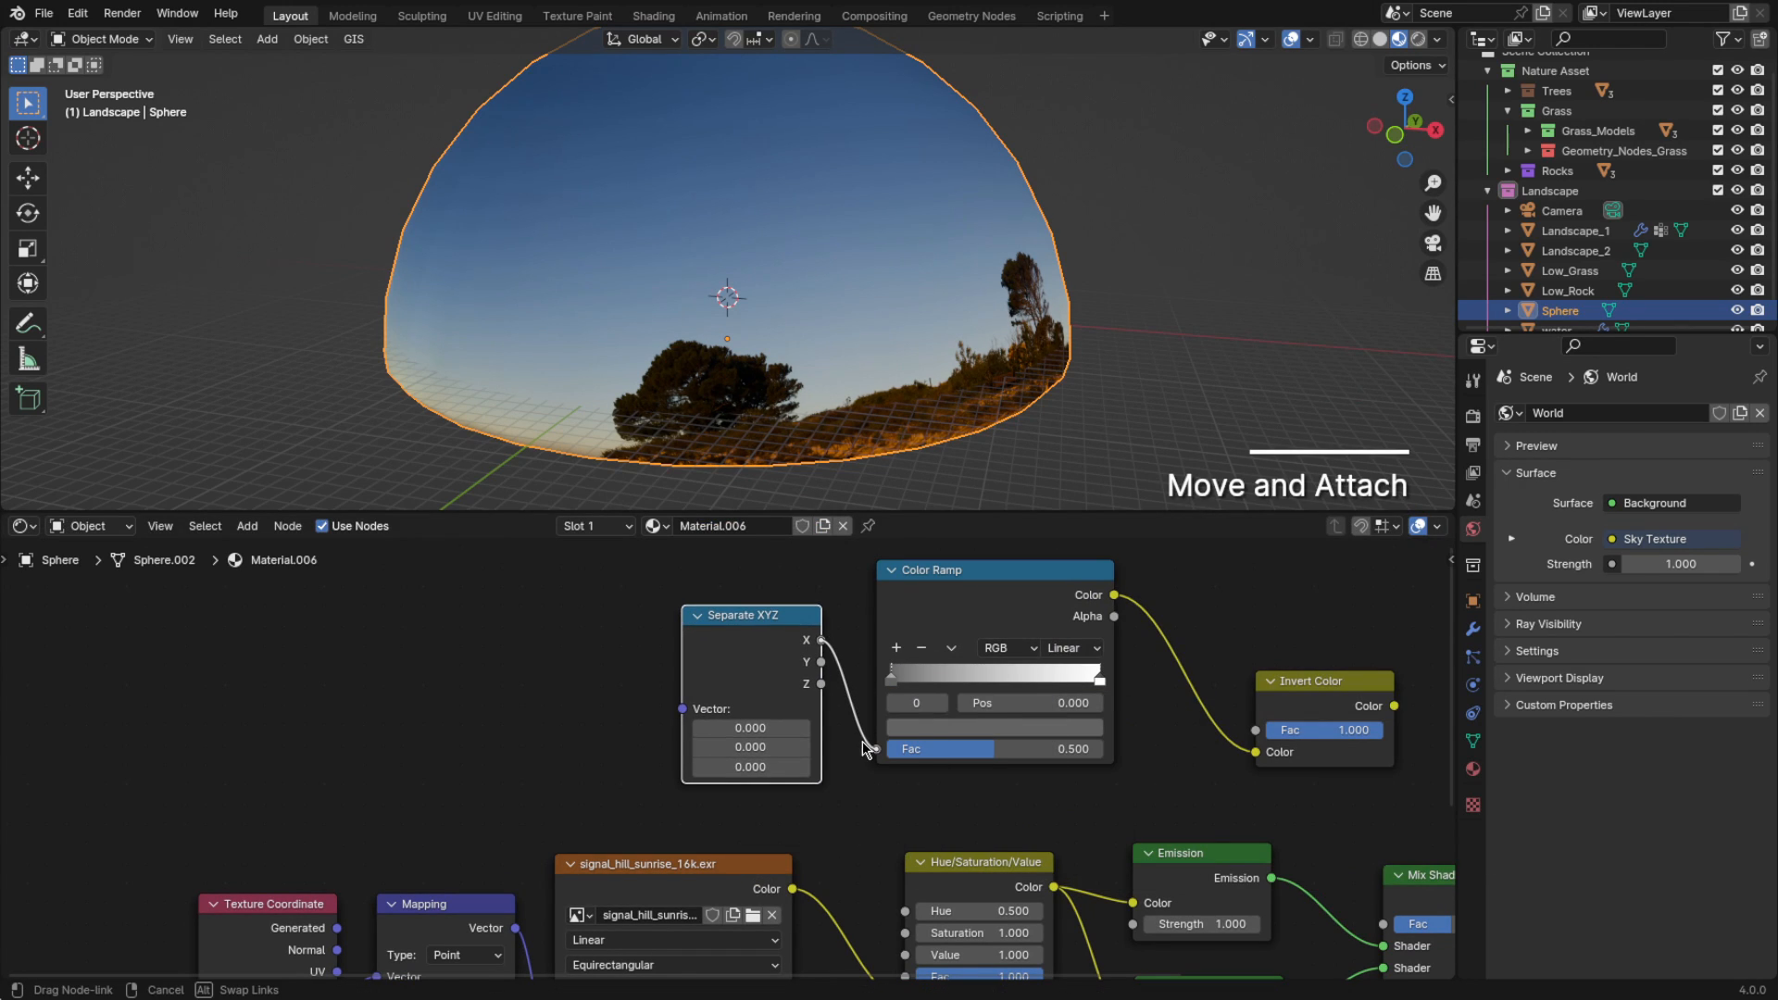
left_click(864, 748)
Duplicate the Mapping node above the original and reset the copy's location and rotation to 0
left_click(596, 635)
middle_click_drag(595, 635, 686, 653)
key("shift+a")
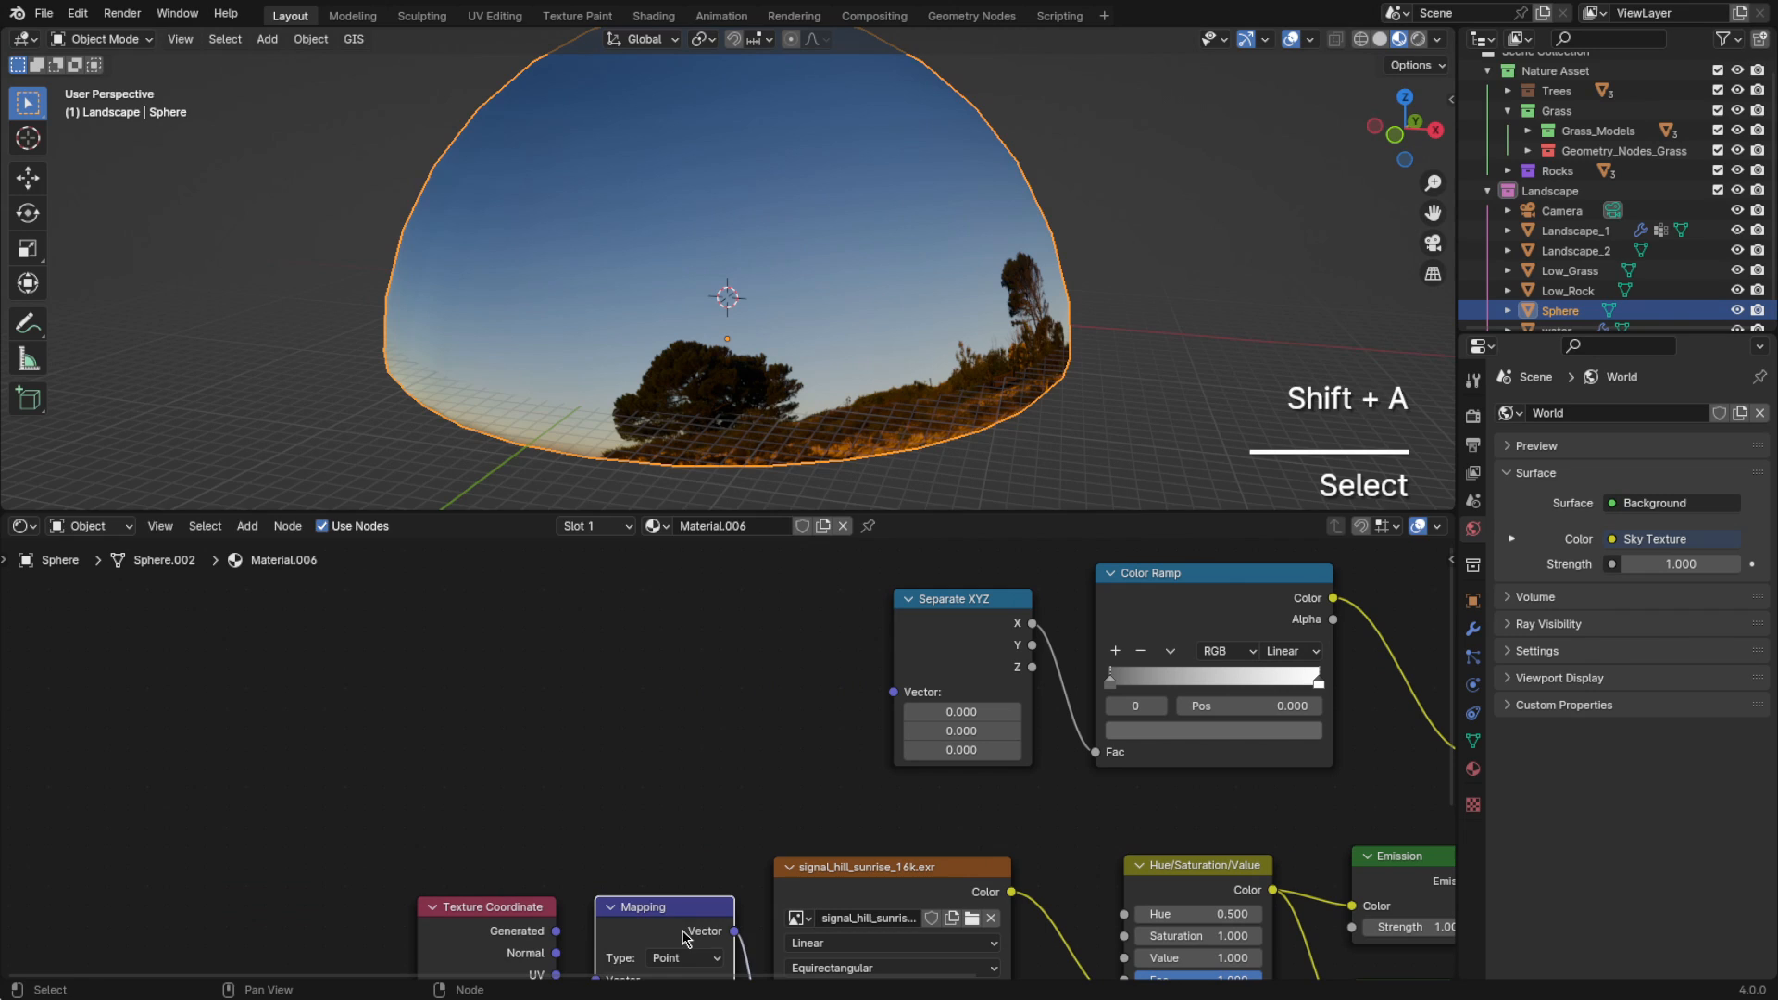
key("shift+d")
left_click(679, 576)
scroll(744, 784, "down", 5)
mouse_move(745, 783)
middle_mouse_down()
mouse_move(803, 674)
mouse_move(767, 780)
middle_mouse_up()
scroll(778, 667, "up", 2)
key("BackSpace")
scroll(761, 682, "down", 1)
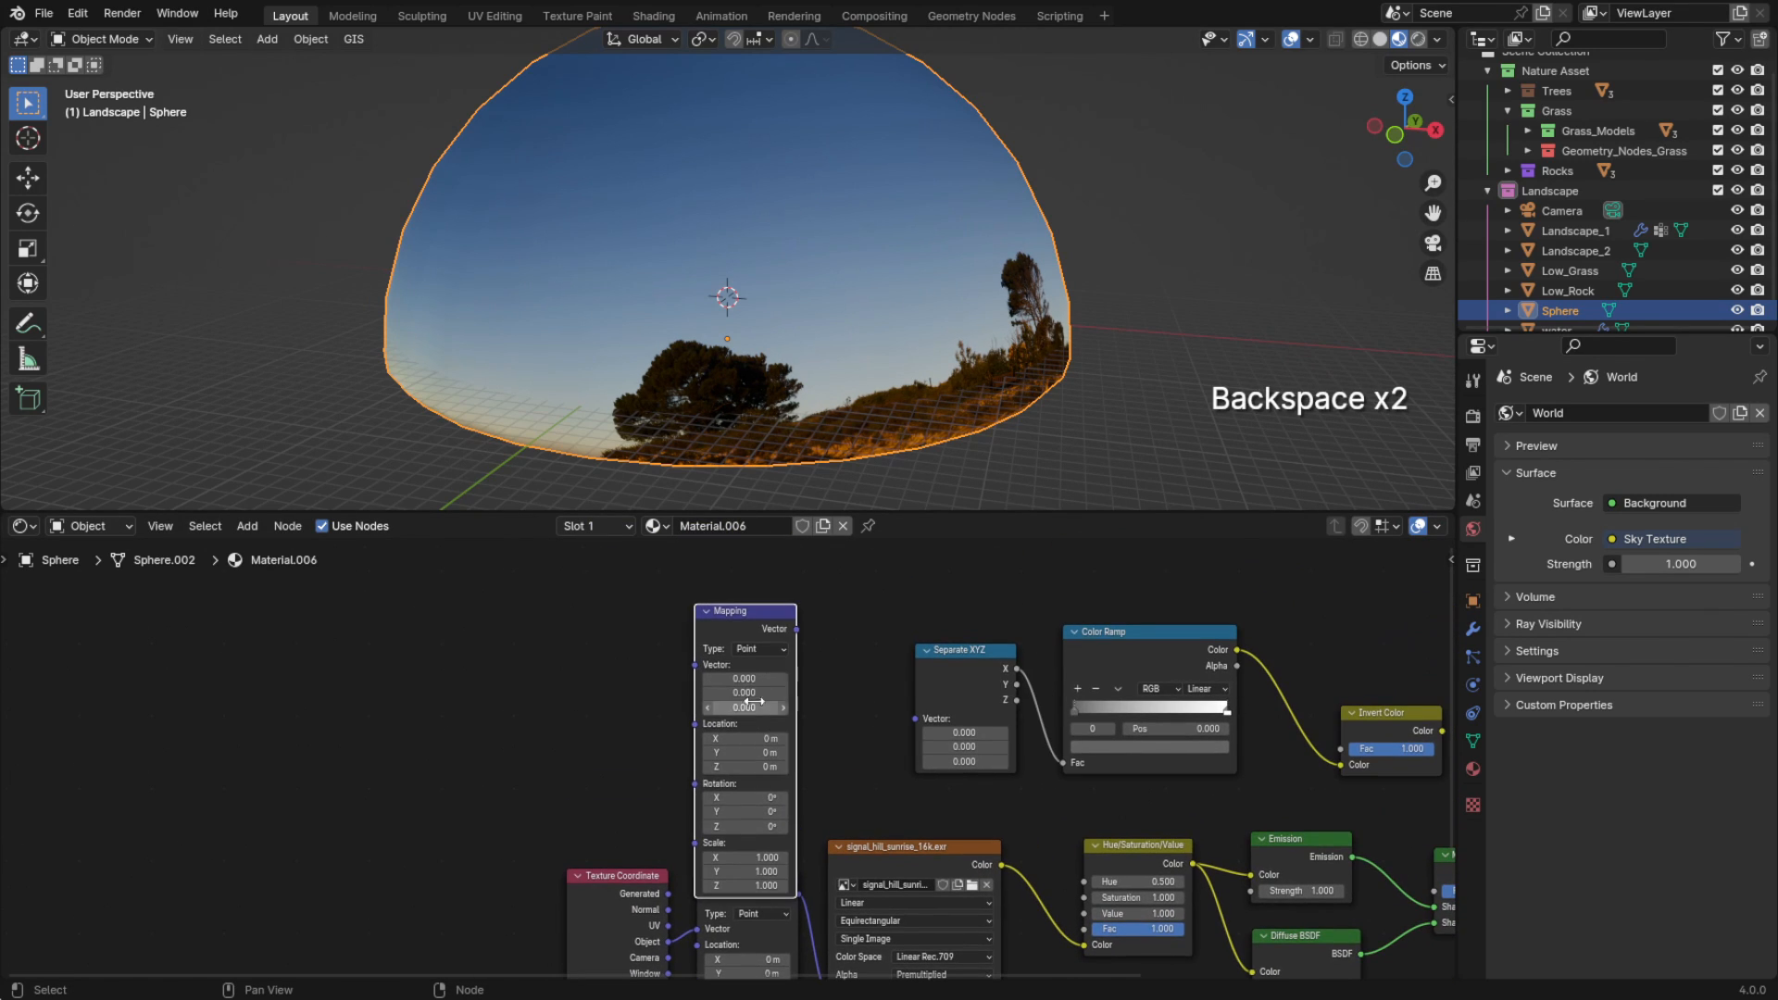
Connect Texture Coordinate's Object output to the duplicated Mapping node and that node's Vector output to Separate XYZ
left_click_drag(735, 618, 741, 581)
left_click_drag(659, 946, 559, 903)
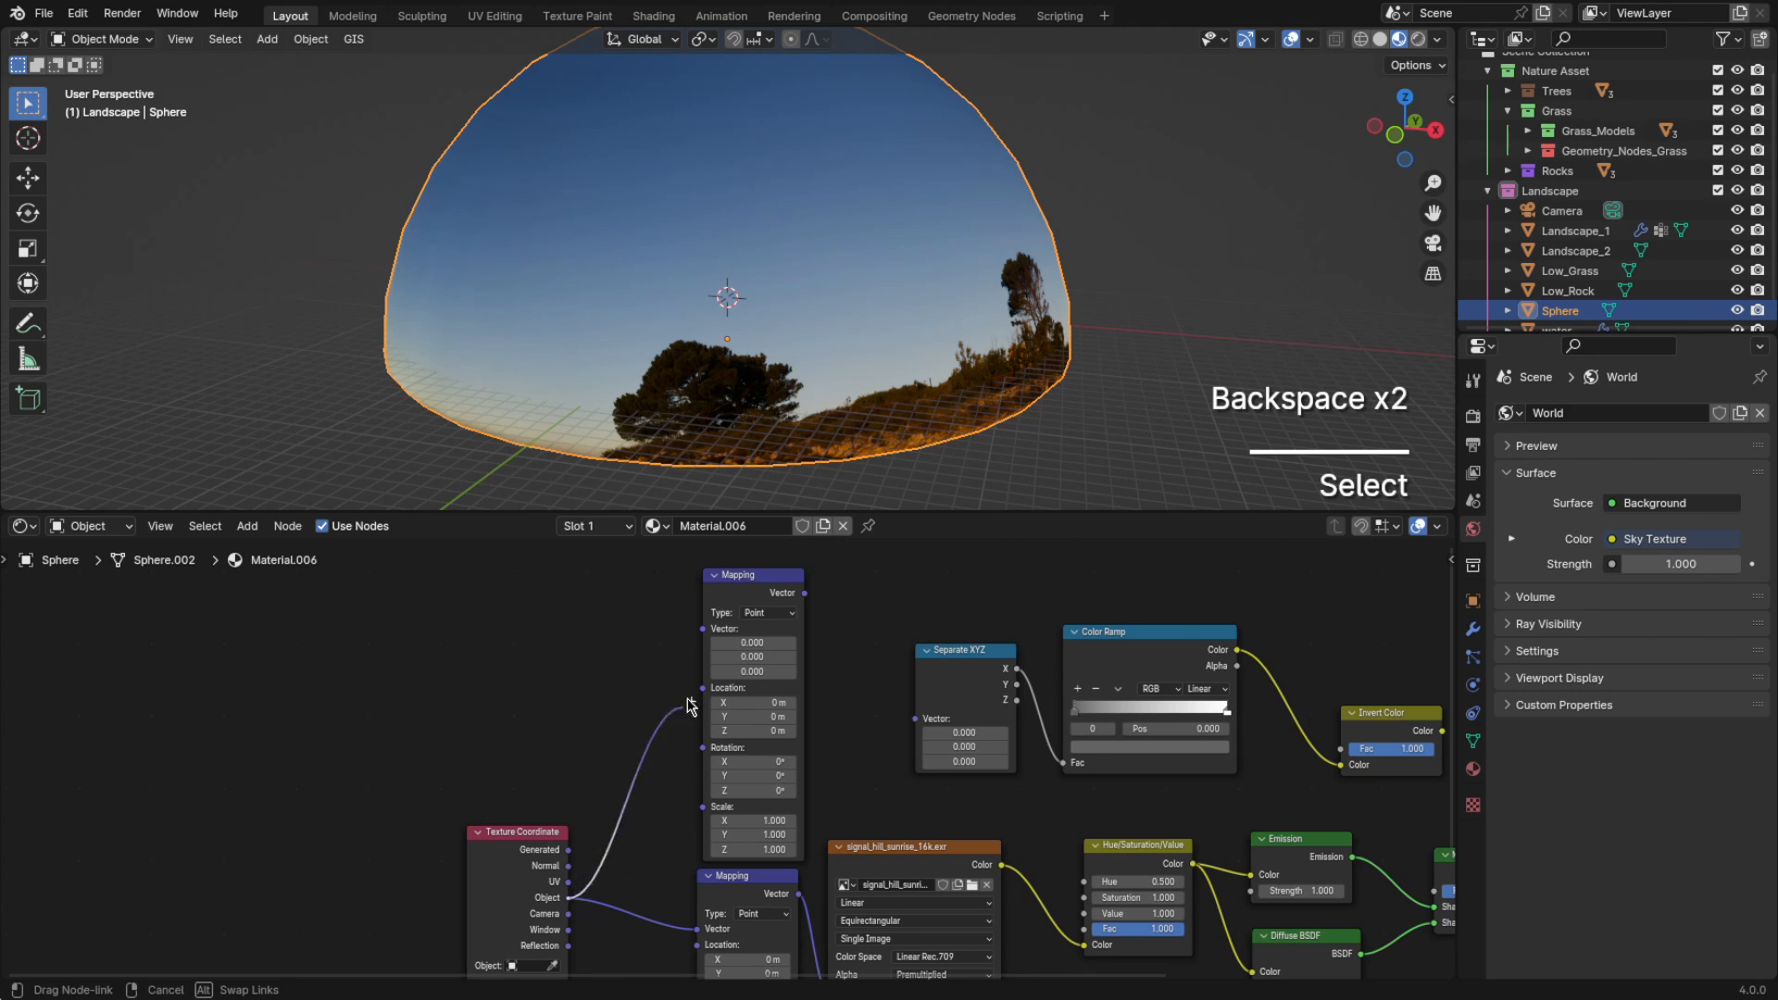
left_click_drag(690, 708, 738, 635)
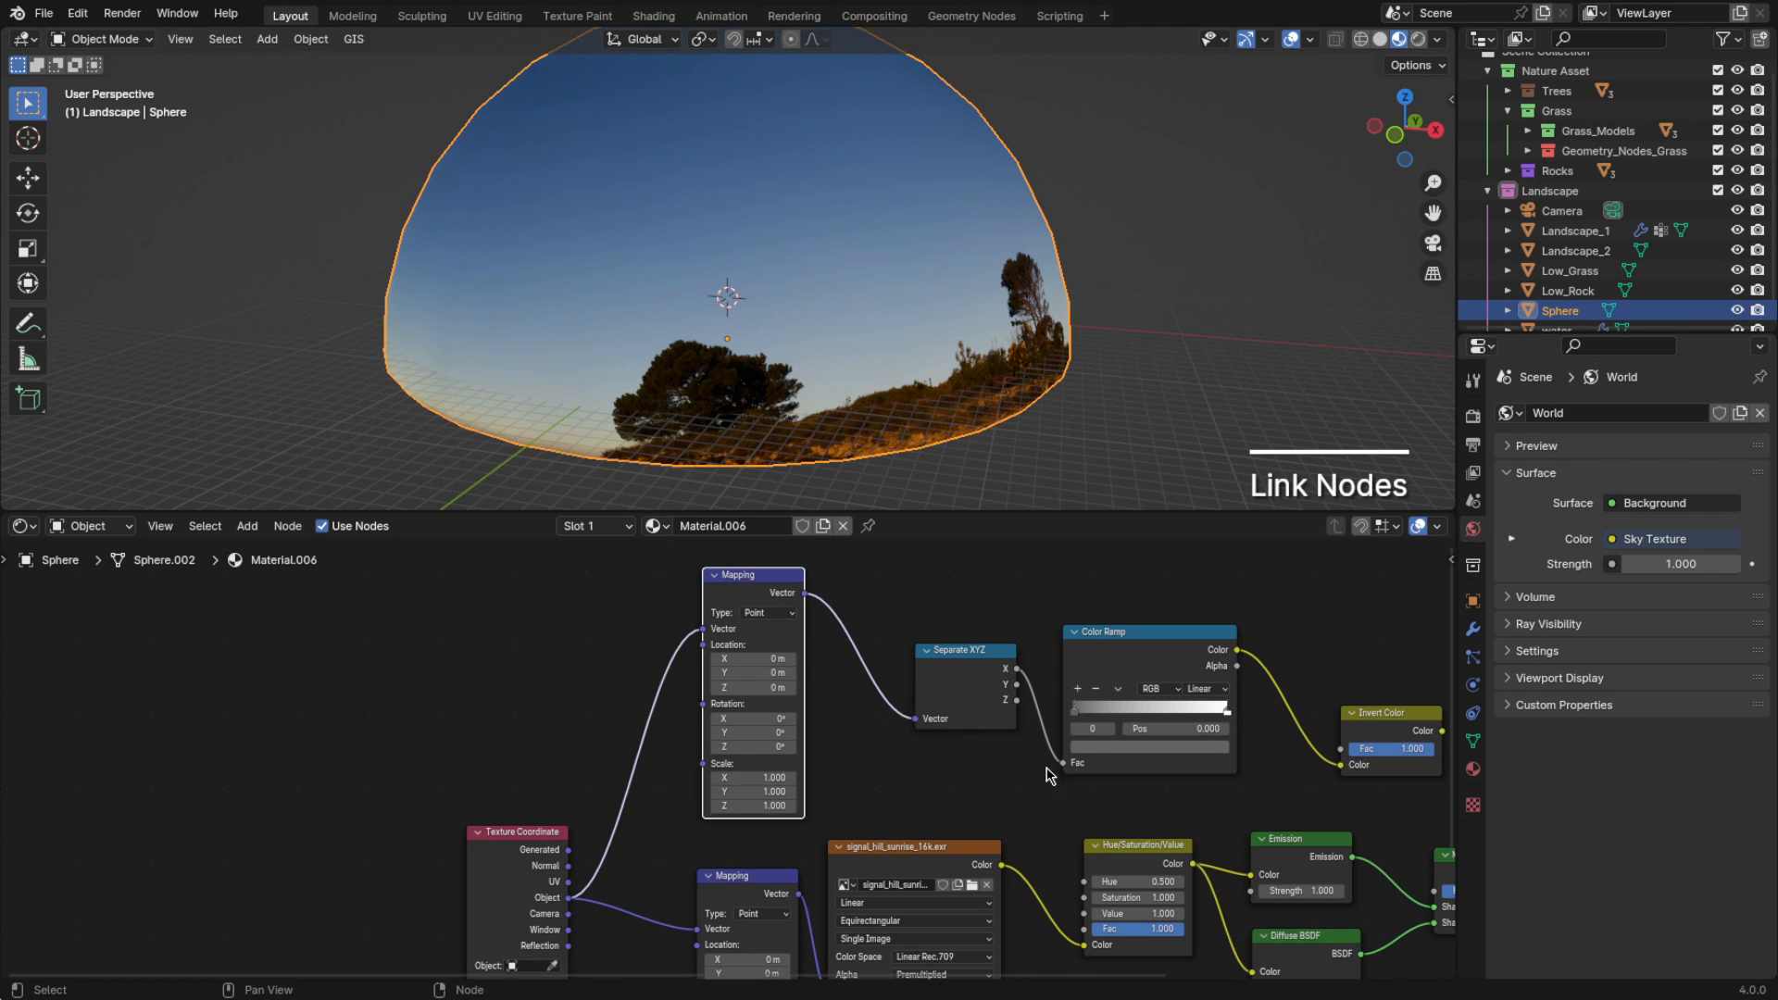
Connect the Invert Color output to the Mix Shader's Fac input
scroll(1046, 767, "down", 1)
middle_click_drag(1426, 757, 1010, 712)
left_click_drag(981, 840, 982, 838)
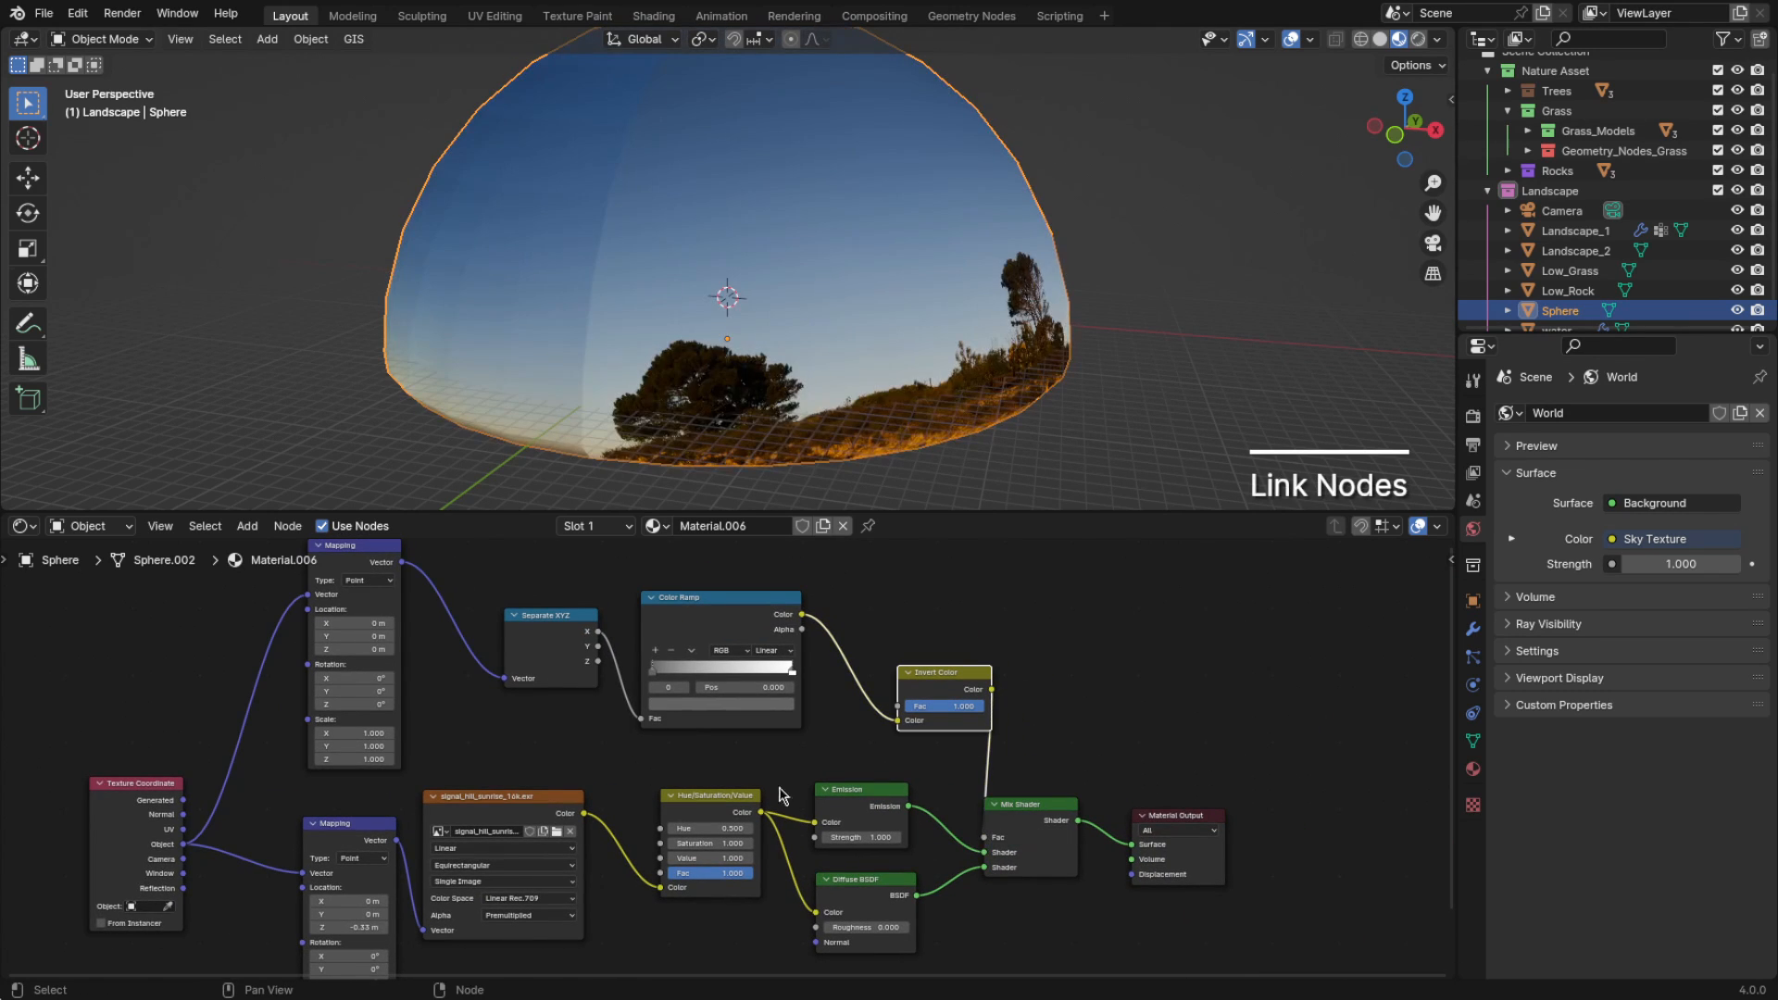
Set the upper Mapping node's Z scale to 0.130 and Y rotation to 90°, and move the Color Ramp's first stop to 0.736
middle_click_drag(358, 682, 694, 707)
scroll(694, 710, "up", 4)
scroll(697, 715, "up", 1)
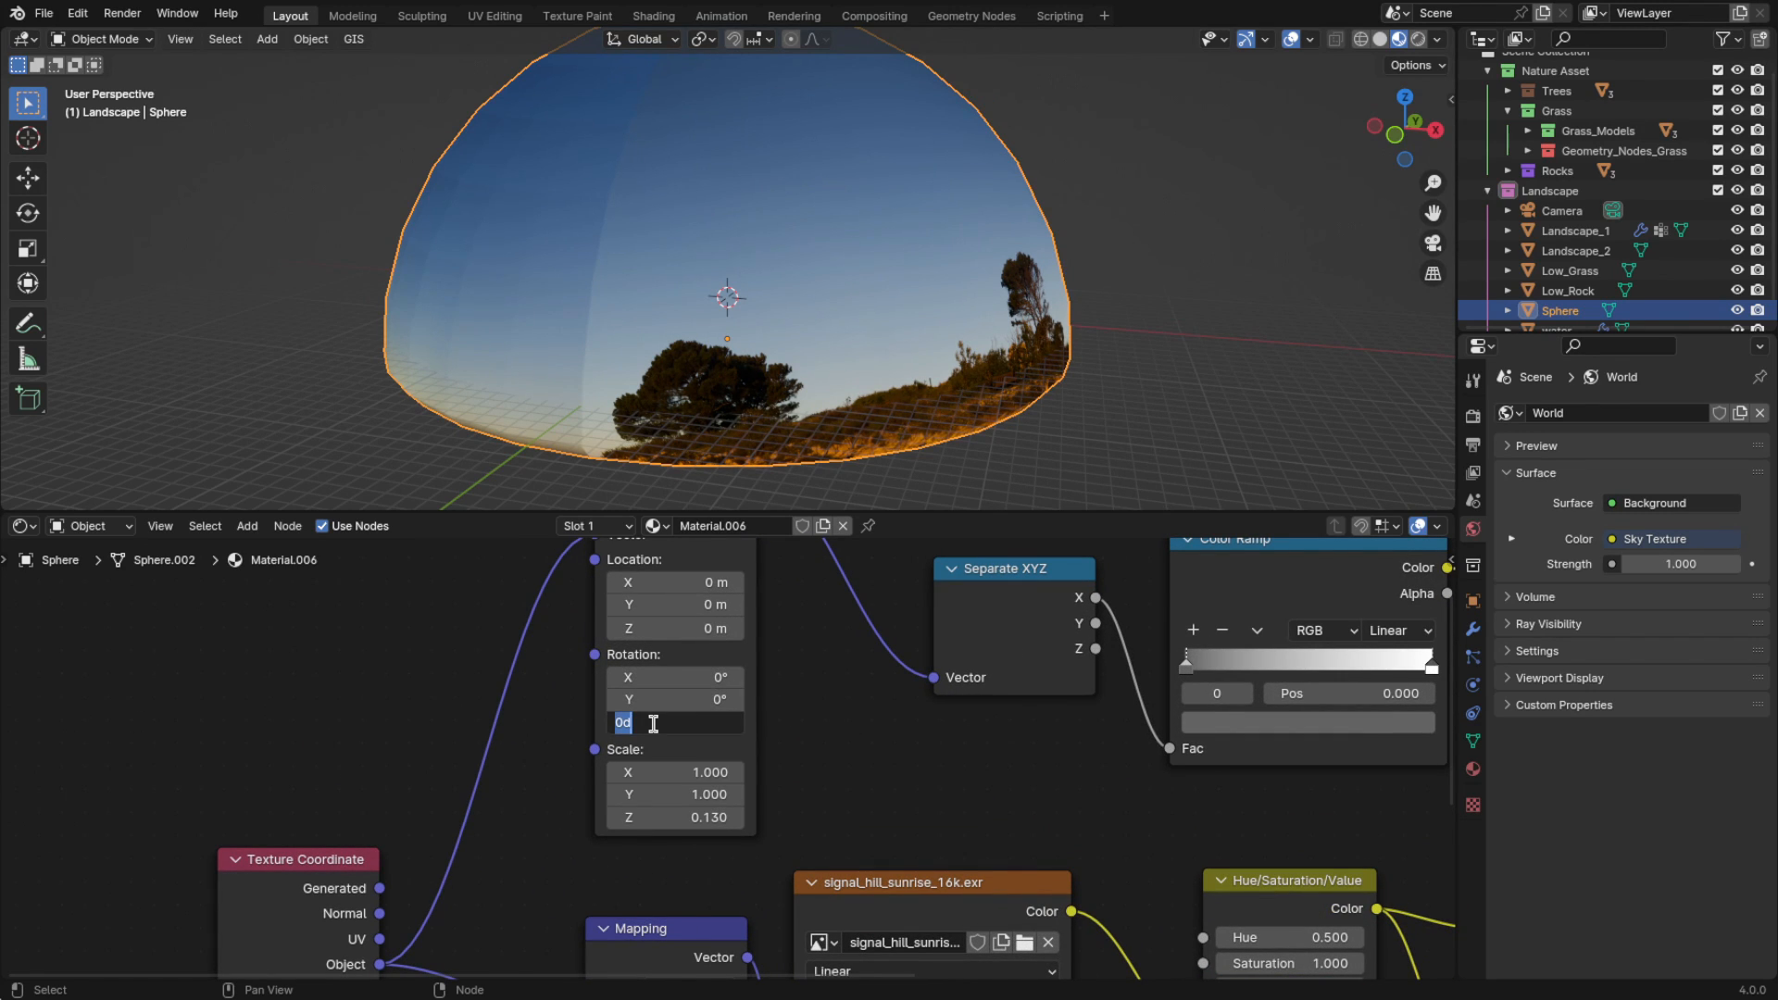
type("90")
key("Return")
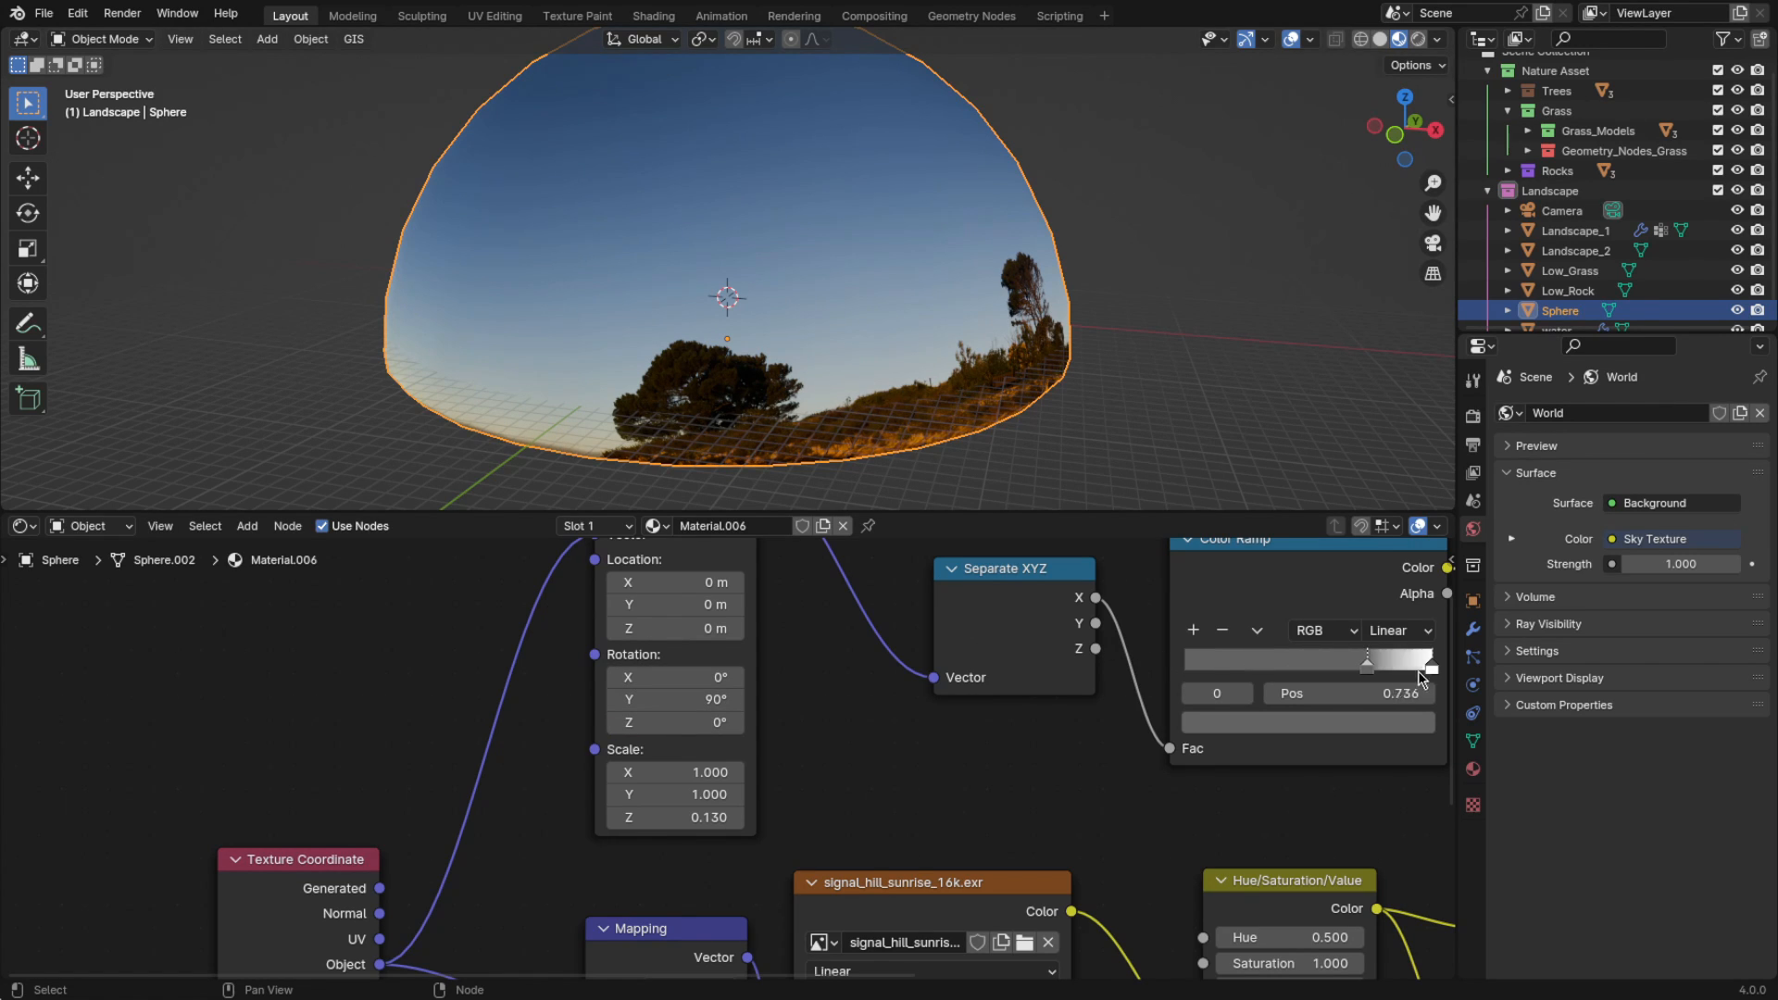
Pick the landscape mesh in the scene as the Texture Coordinate node's reference object
scroll(1114, 453, "up", 9)
middle_click_drag(1114, 454, 815, 452)
scroll(755, 761, "down", 2)
middle_click_drag(754, 761, 819, 594)
scroll(647, 794, "up", 4)
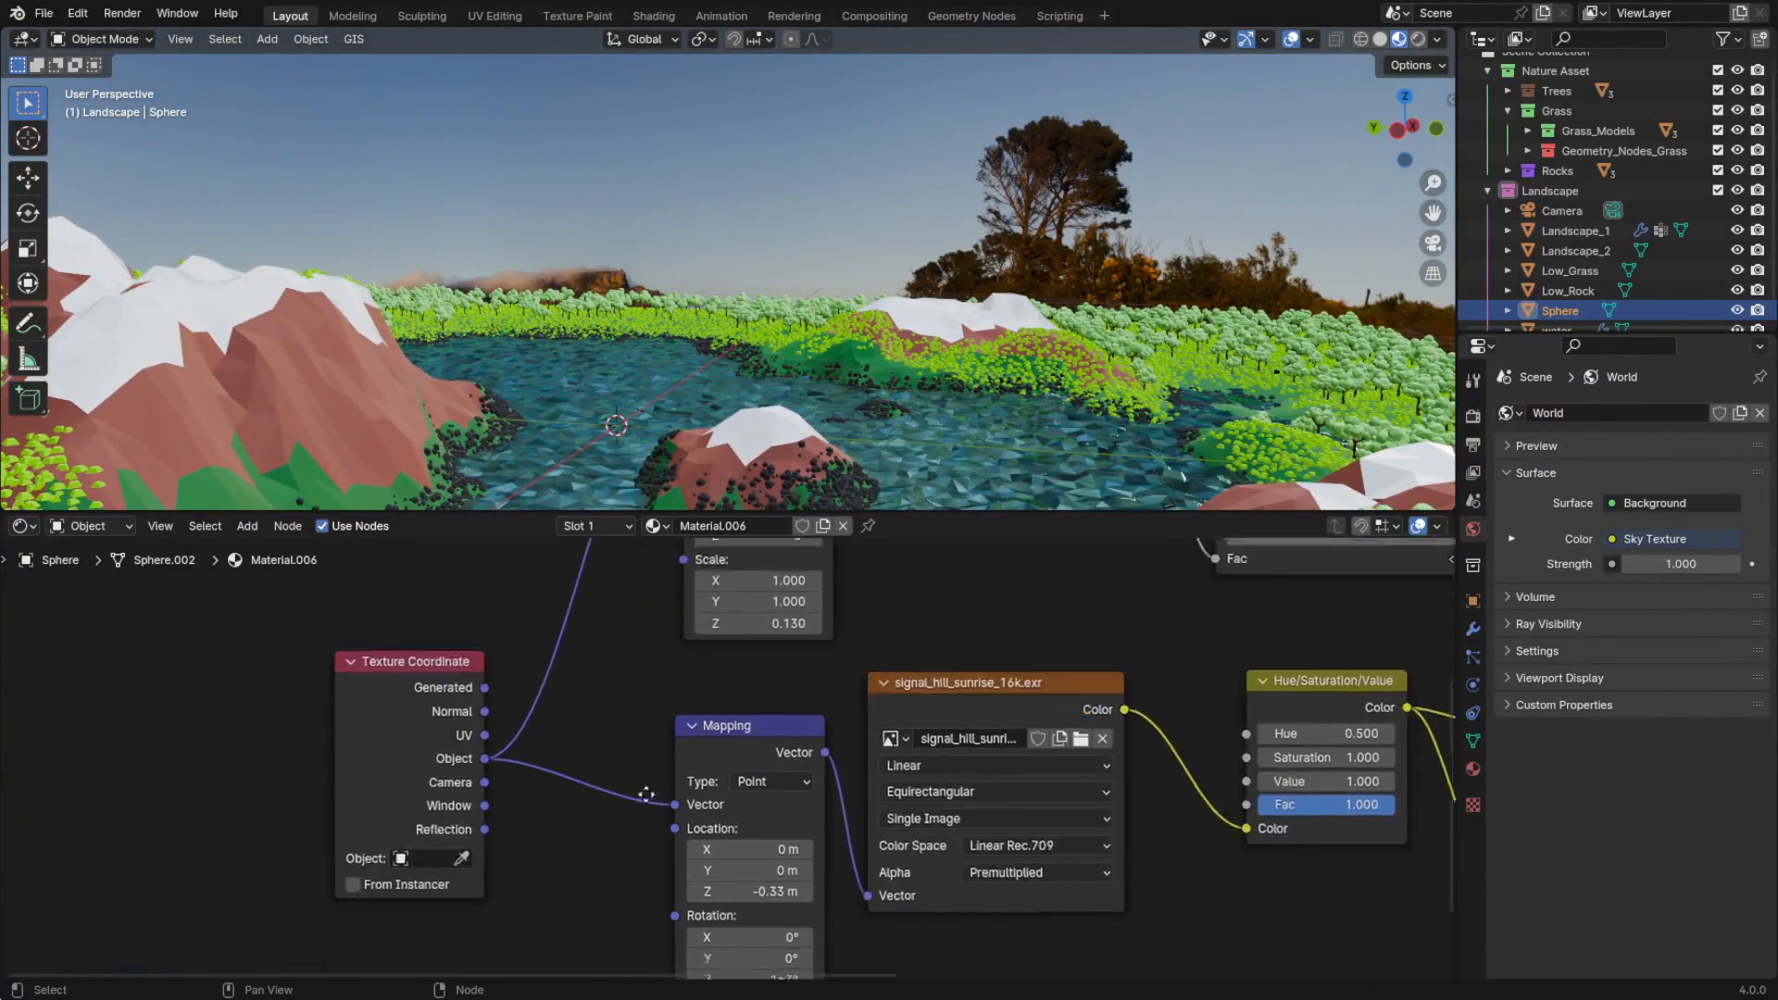
middle_click_drag(640, 813, 770, 691)
left_click(390, 413)
middle_click_drag(815, 326, 913, 320)
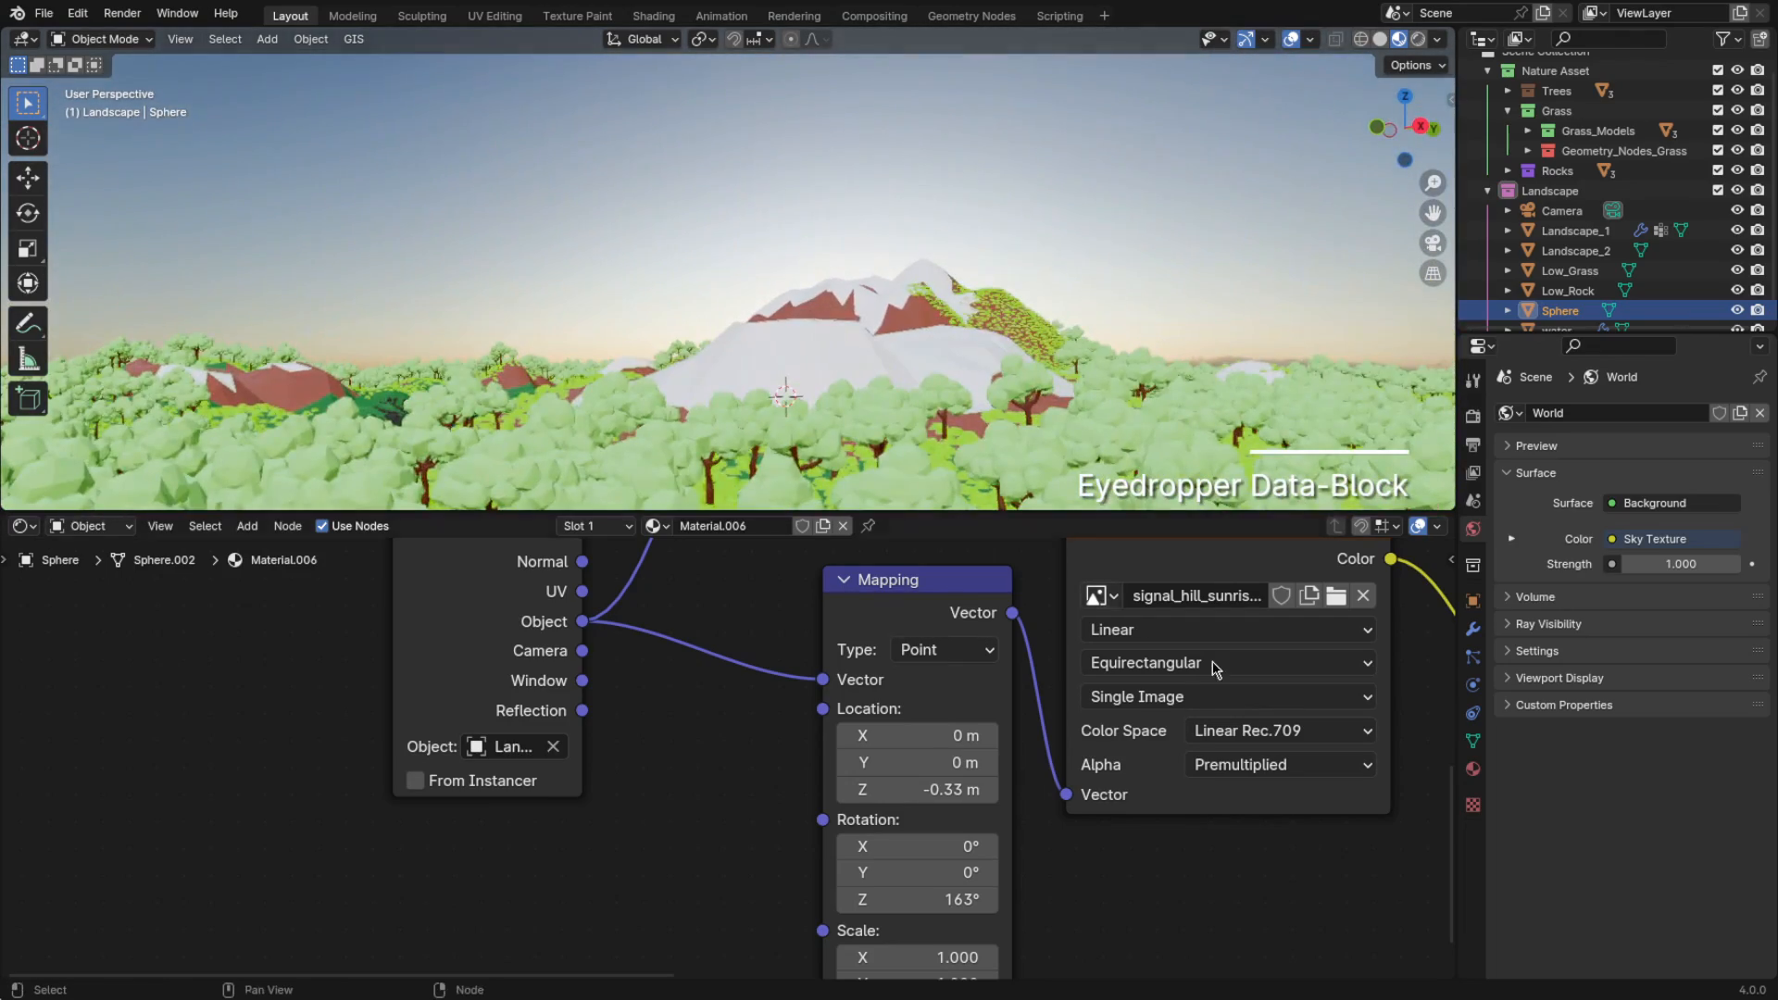
Disable the sphere's Transmission, Volume Scatter and Shadow ray visibility, and switch the viewport to rendered shading
scroll(1215, 669, "down", 2)
middle_click_drag(1296, 690, 713, 778)
scroll(760, 785, "up", 1)
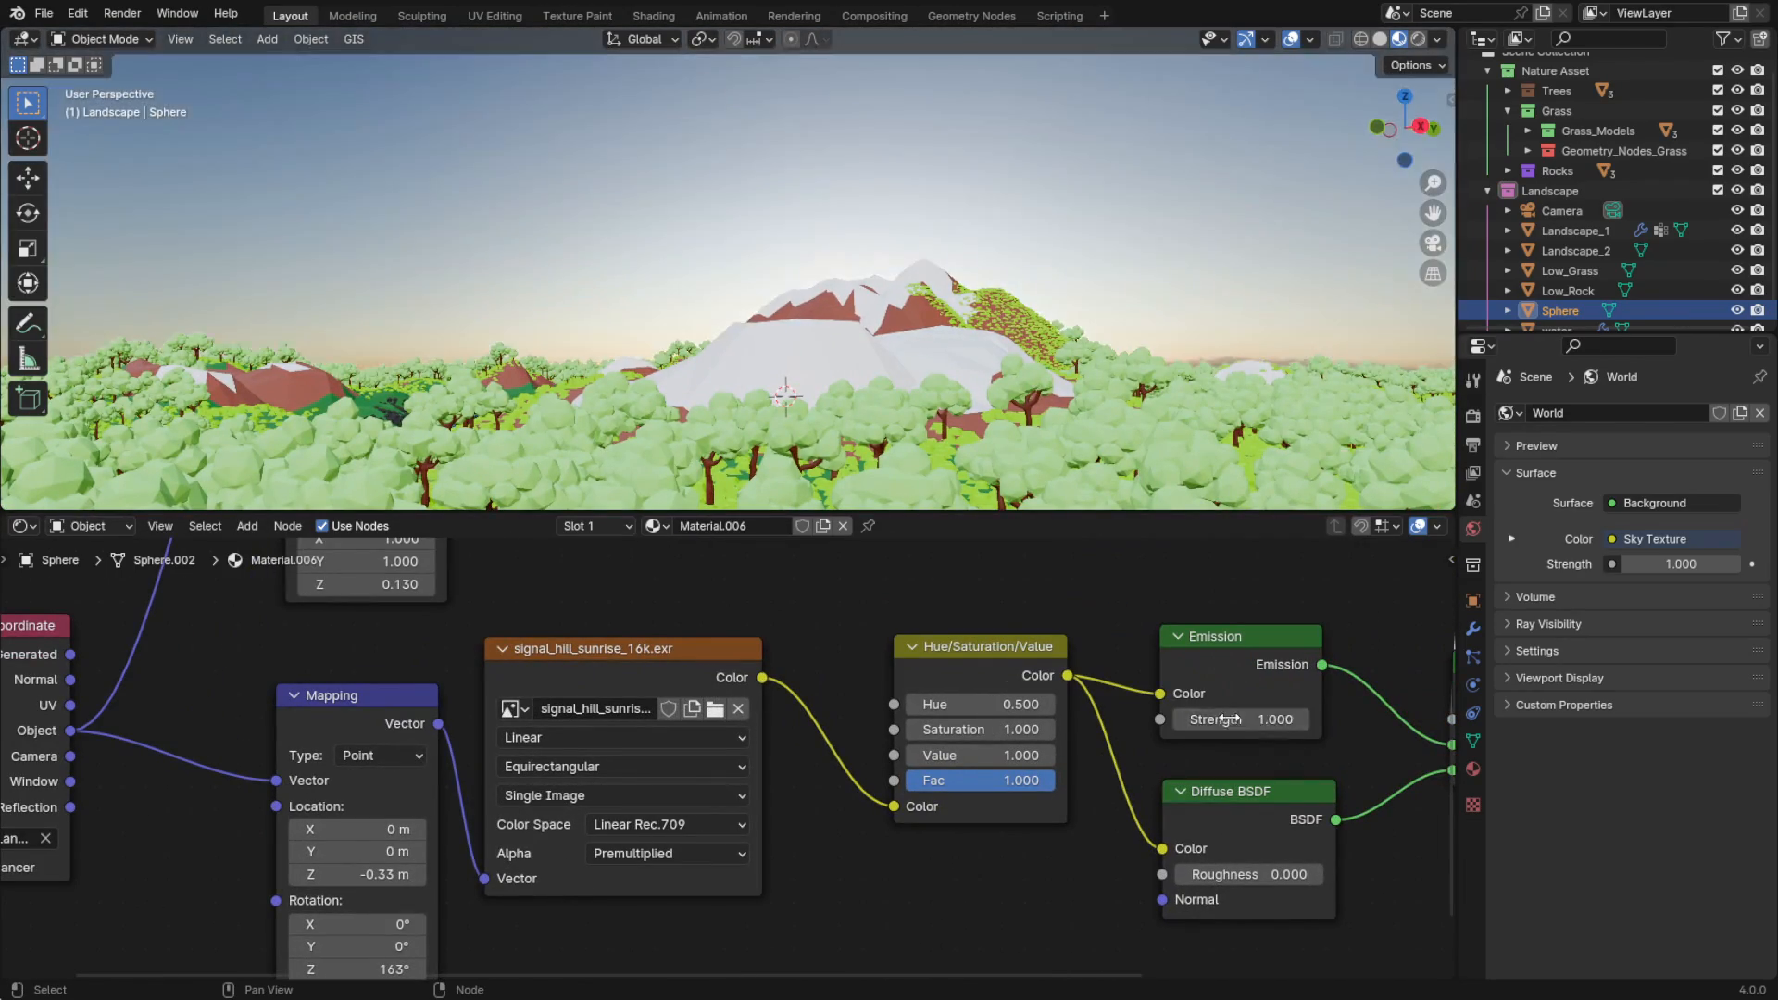
middle_click_drag(982, 435, 1290, 375)
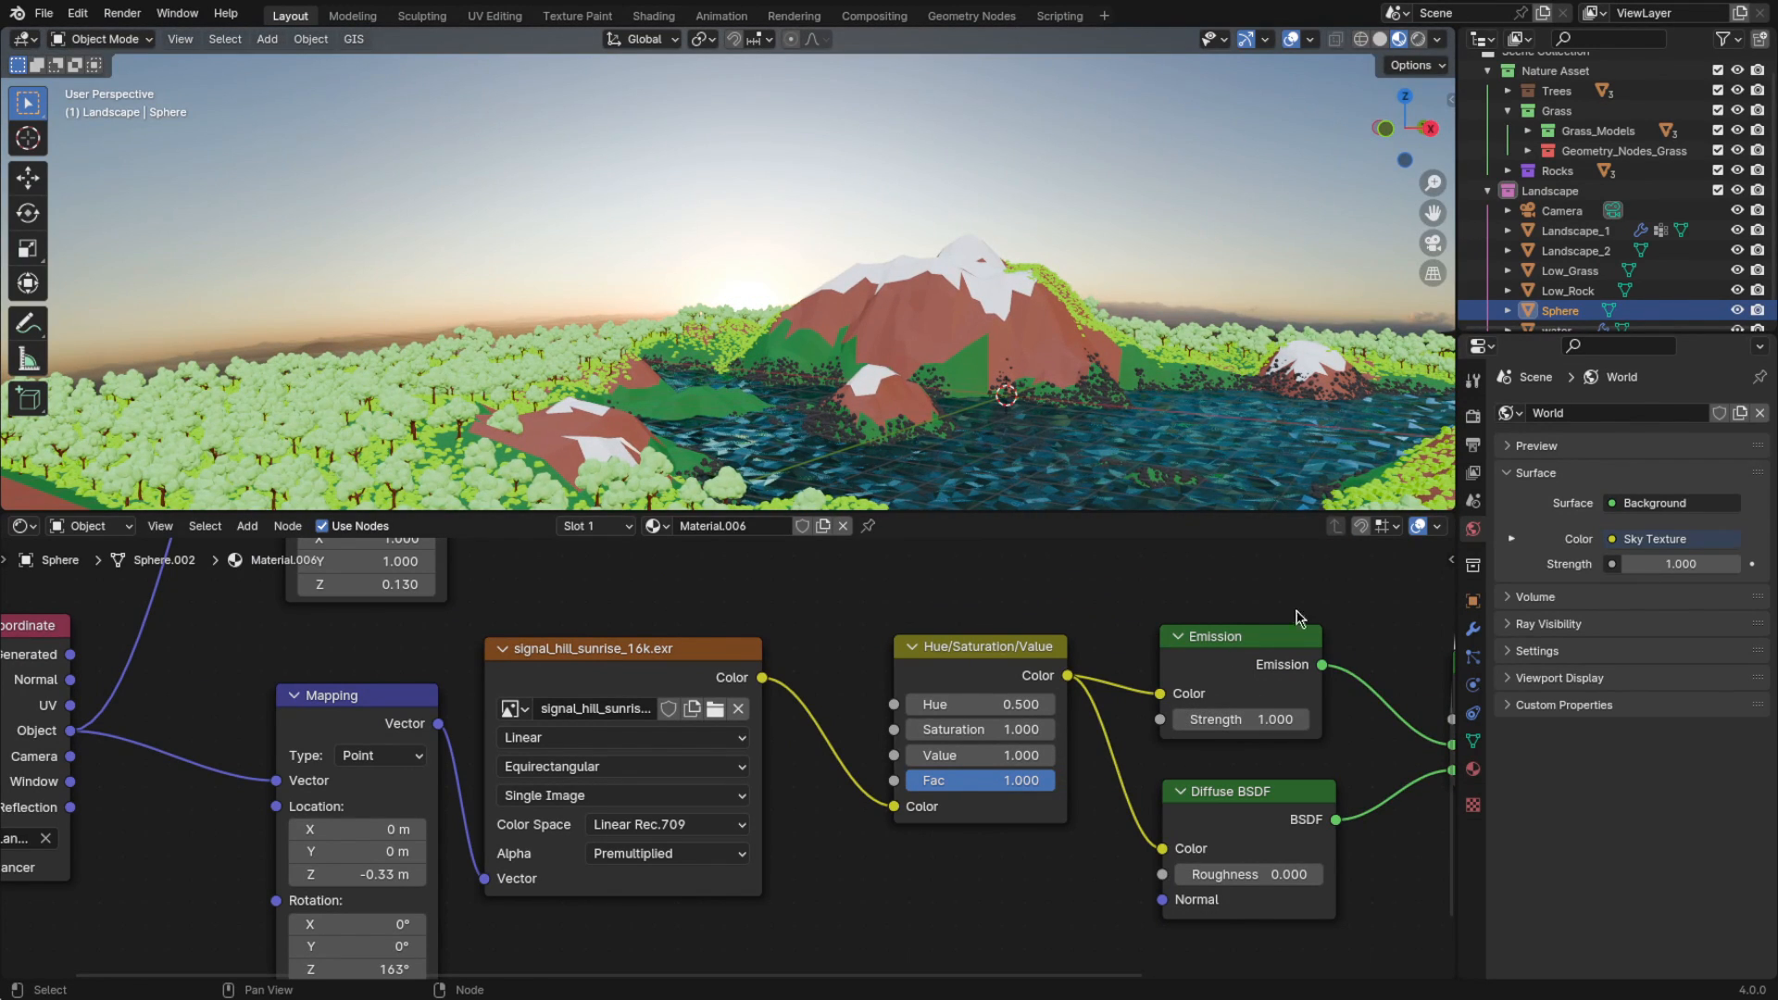
left_click(1473, 601)
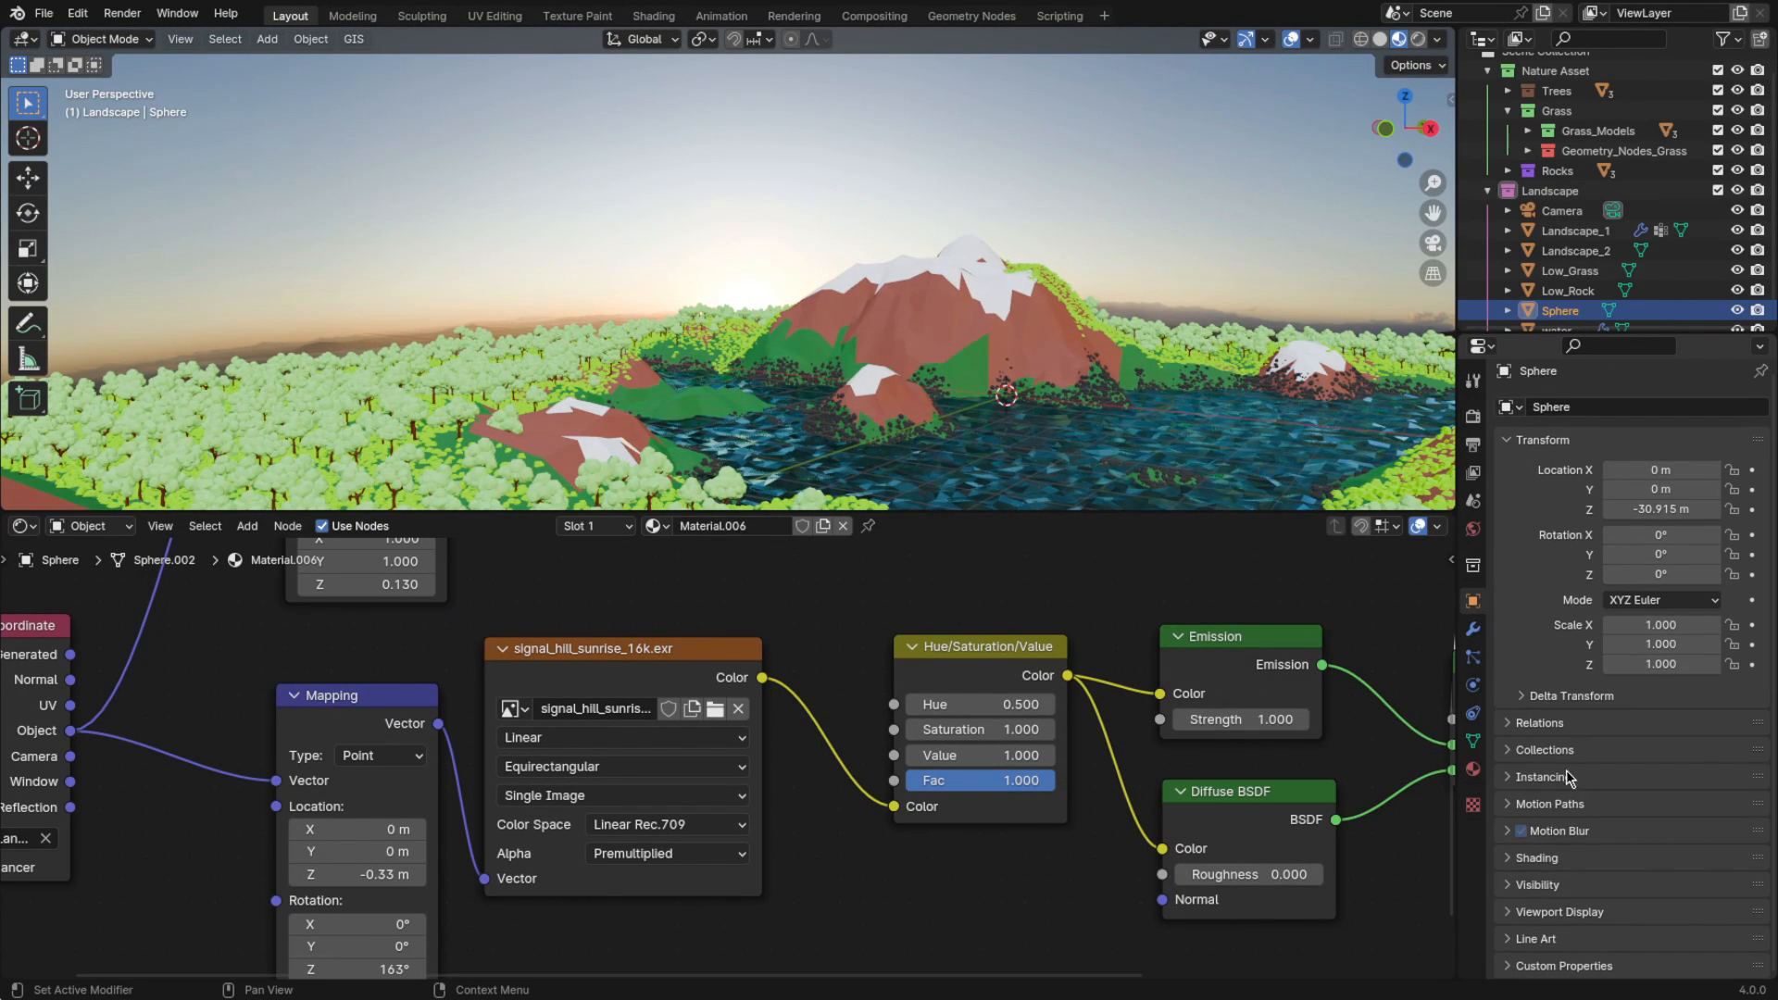
scroll(1566, 866, "down", 8)
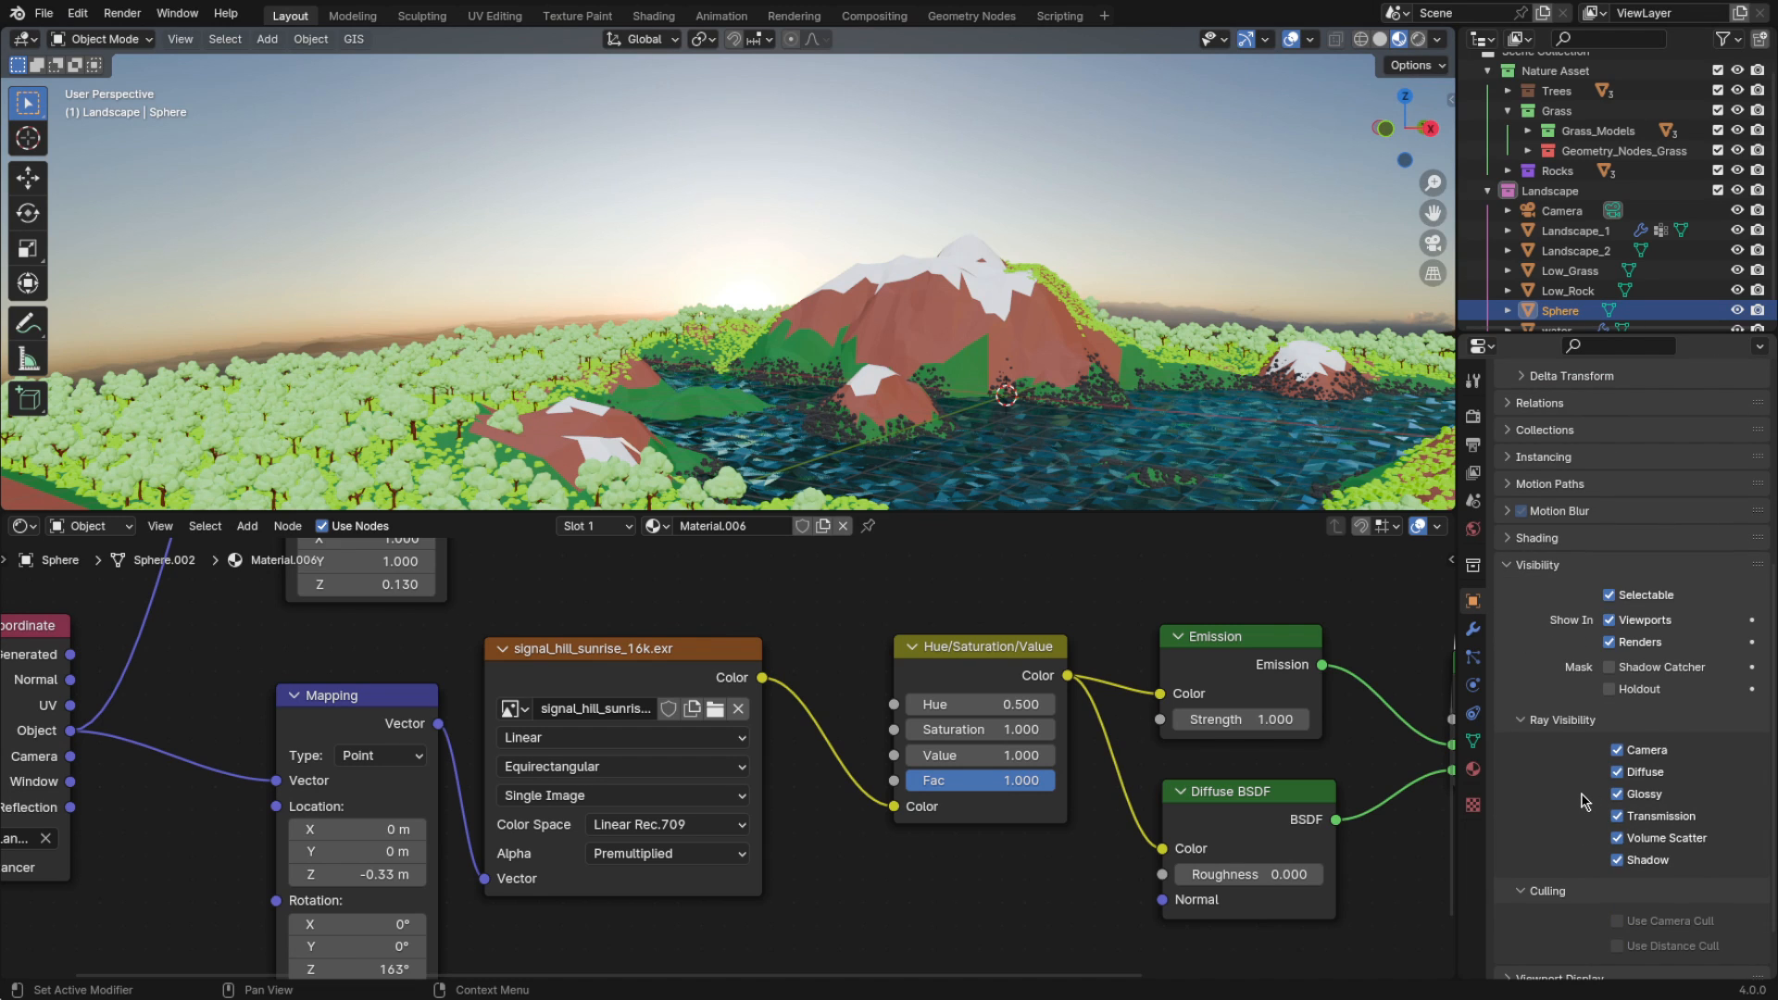
scroll(1586, 802, "down", 2)
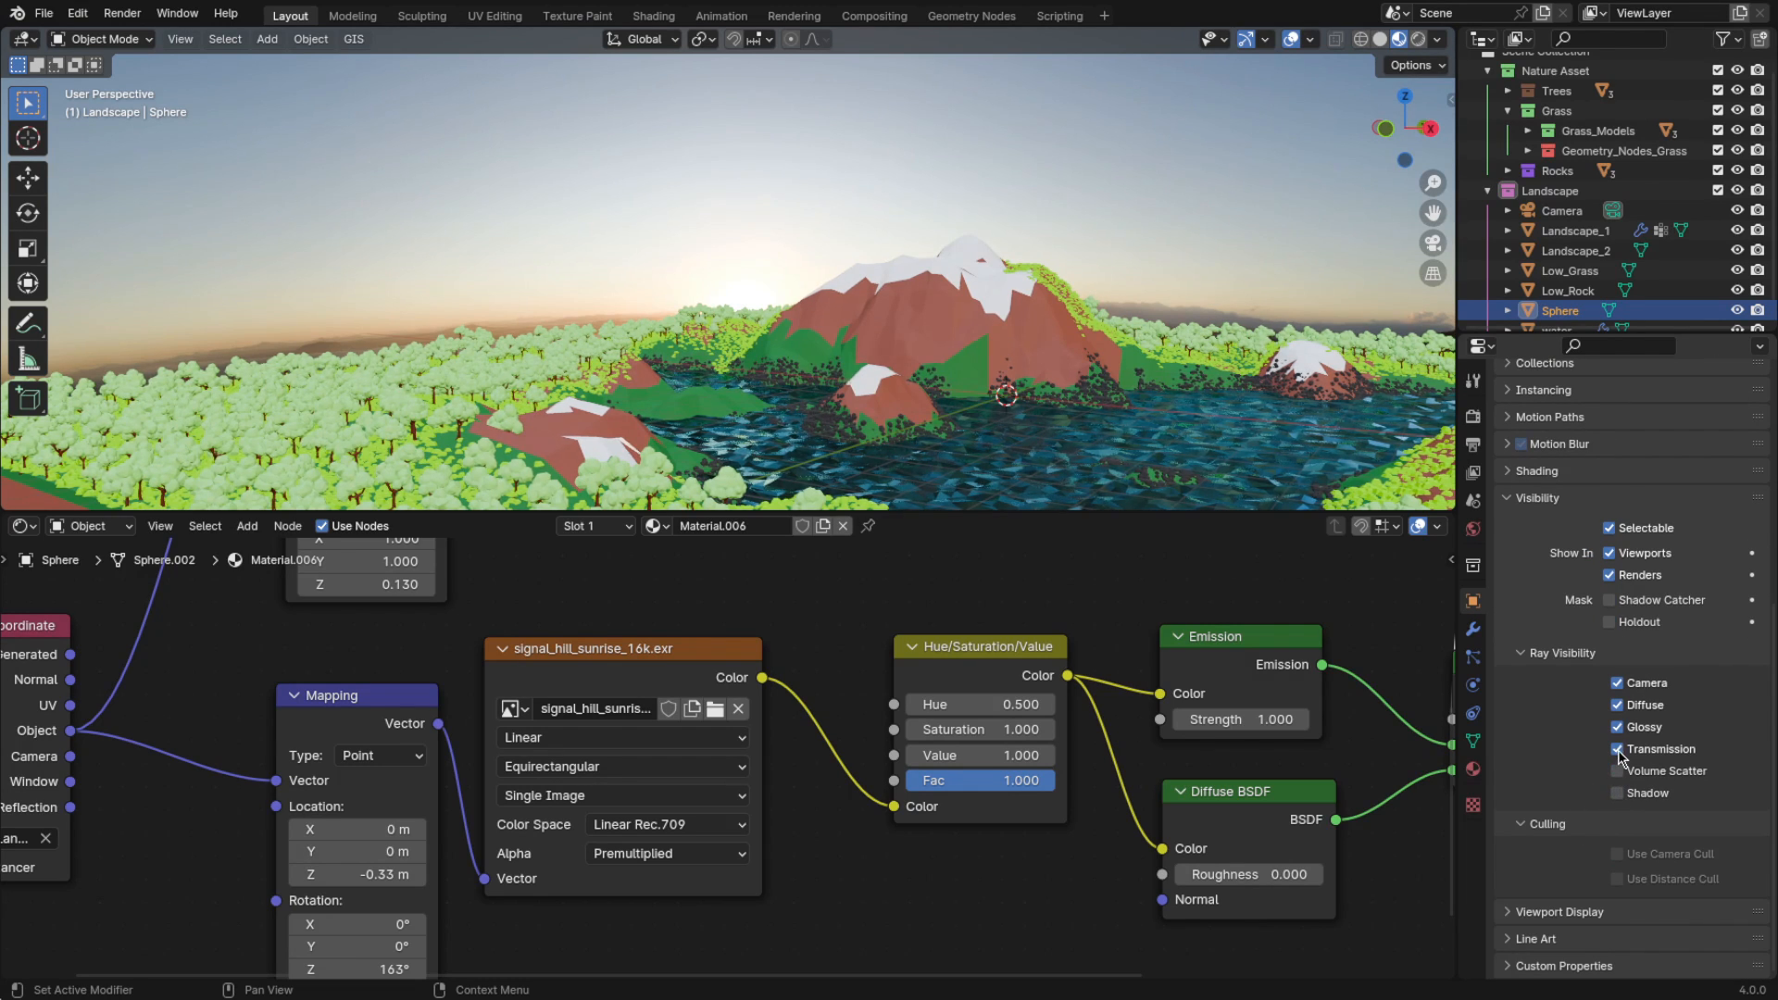
left_click(1418, 42)
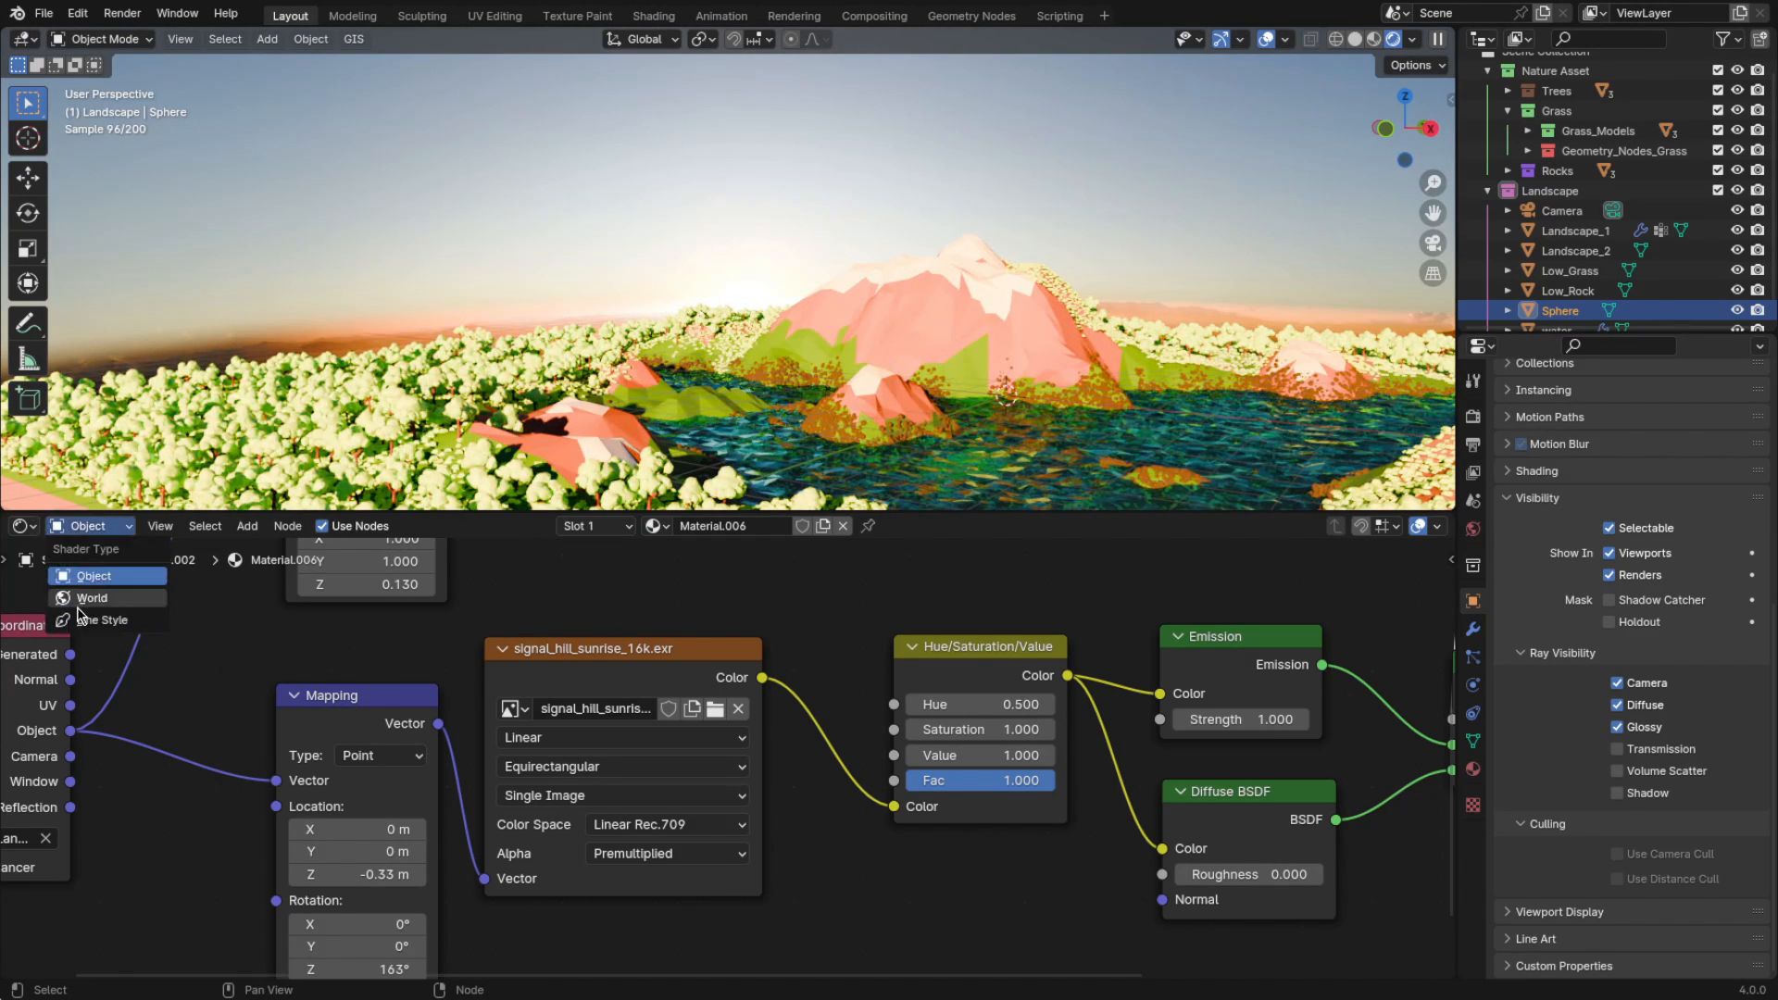
Try a World Background strength of 0, undo it, and return to the sphere's material nodes
left_click(85, 599)
left_click_drag(1211, 765, 1119, 765)
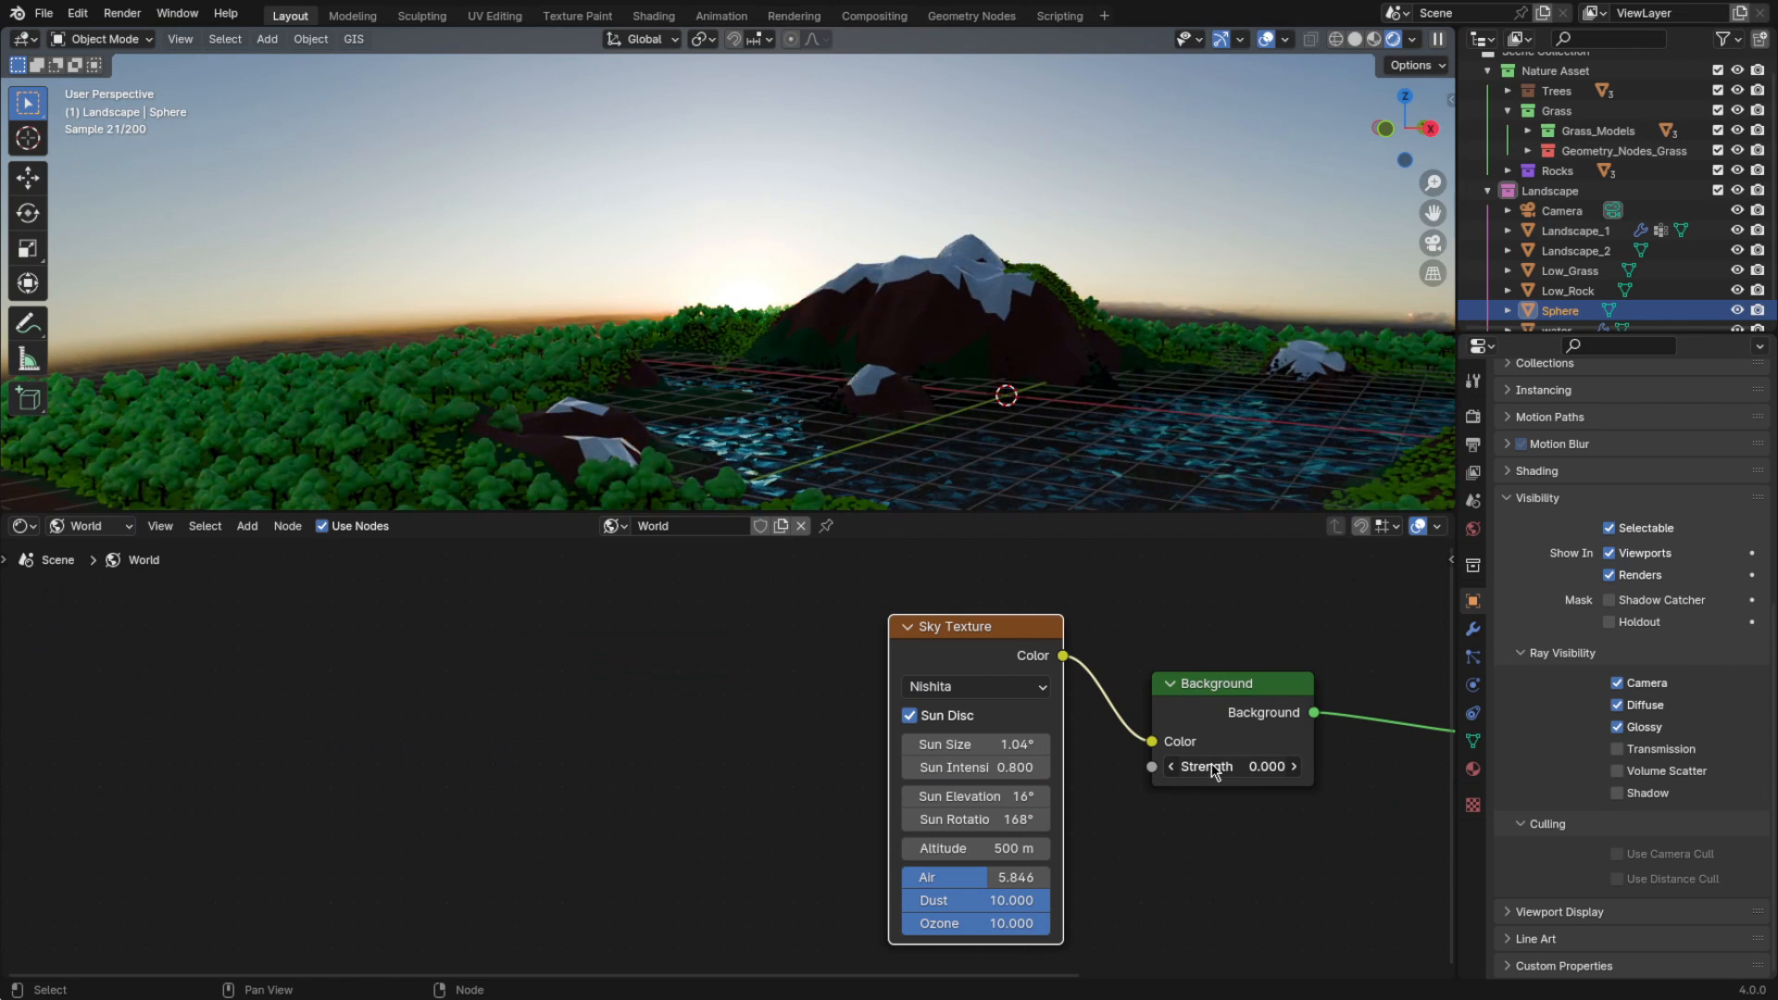
key("ctrl+z")
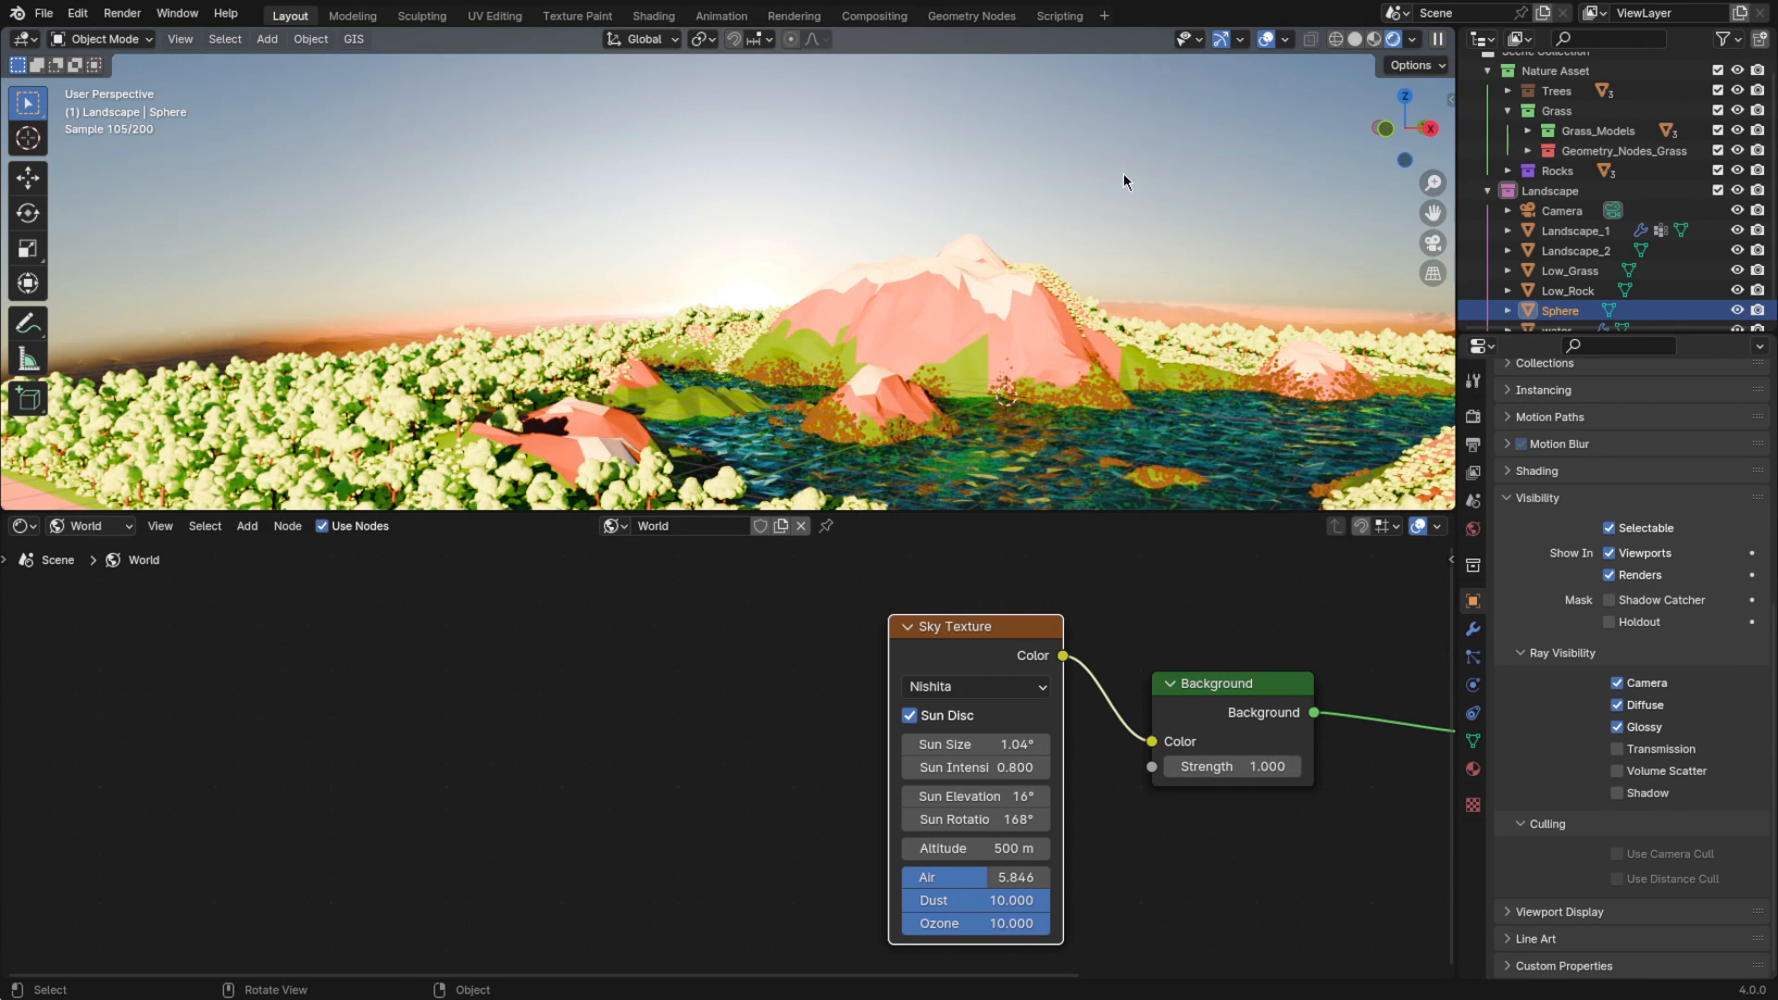
middle_click_drag(690, 289, 655, 291)
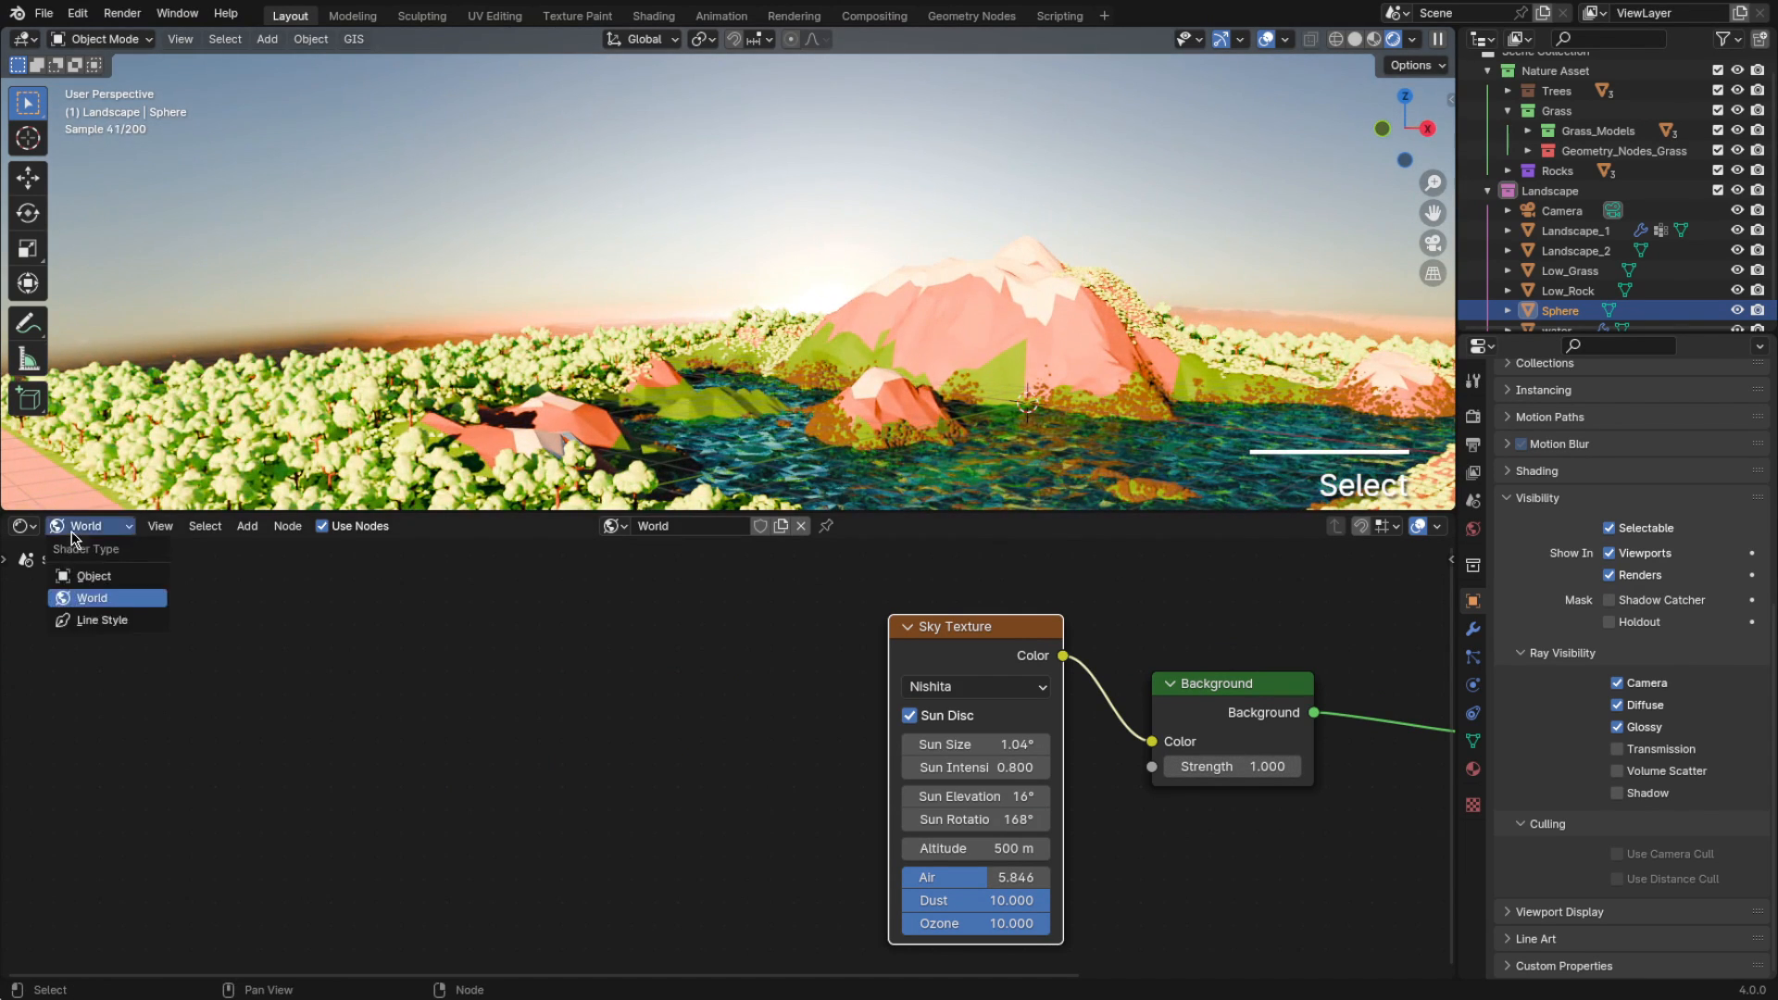
left_click(93, 577)
Rotate the sphere about 25° around the global Z axis
key("r")
key("z")
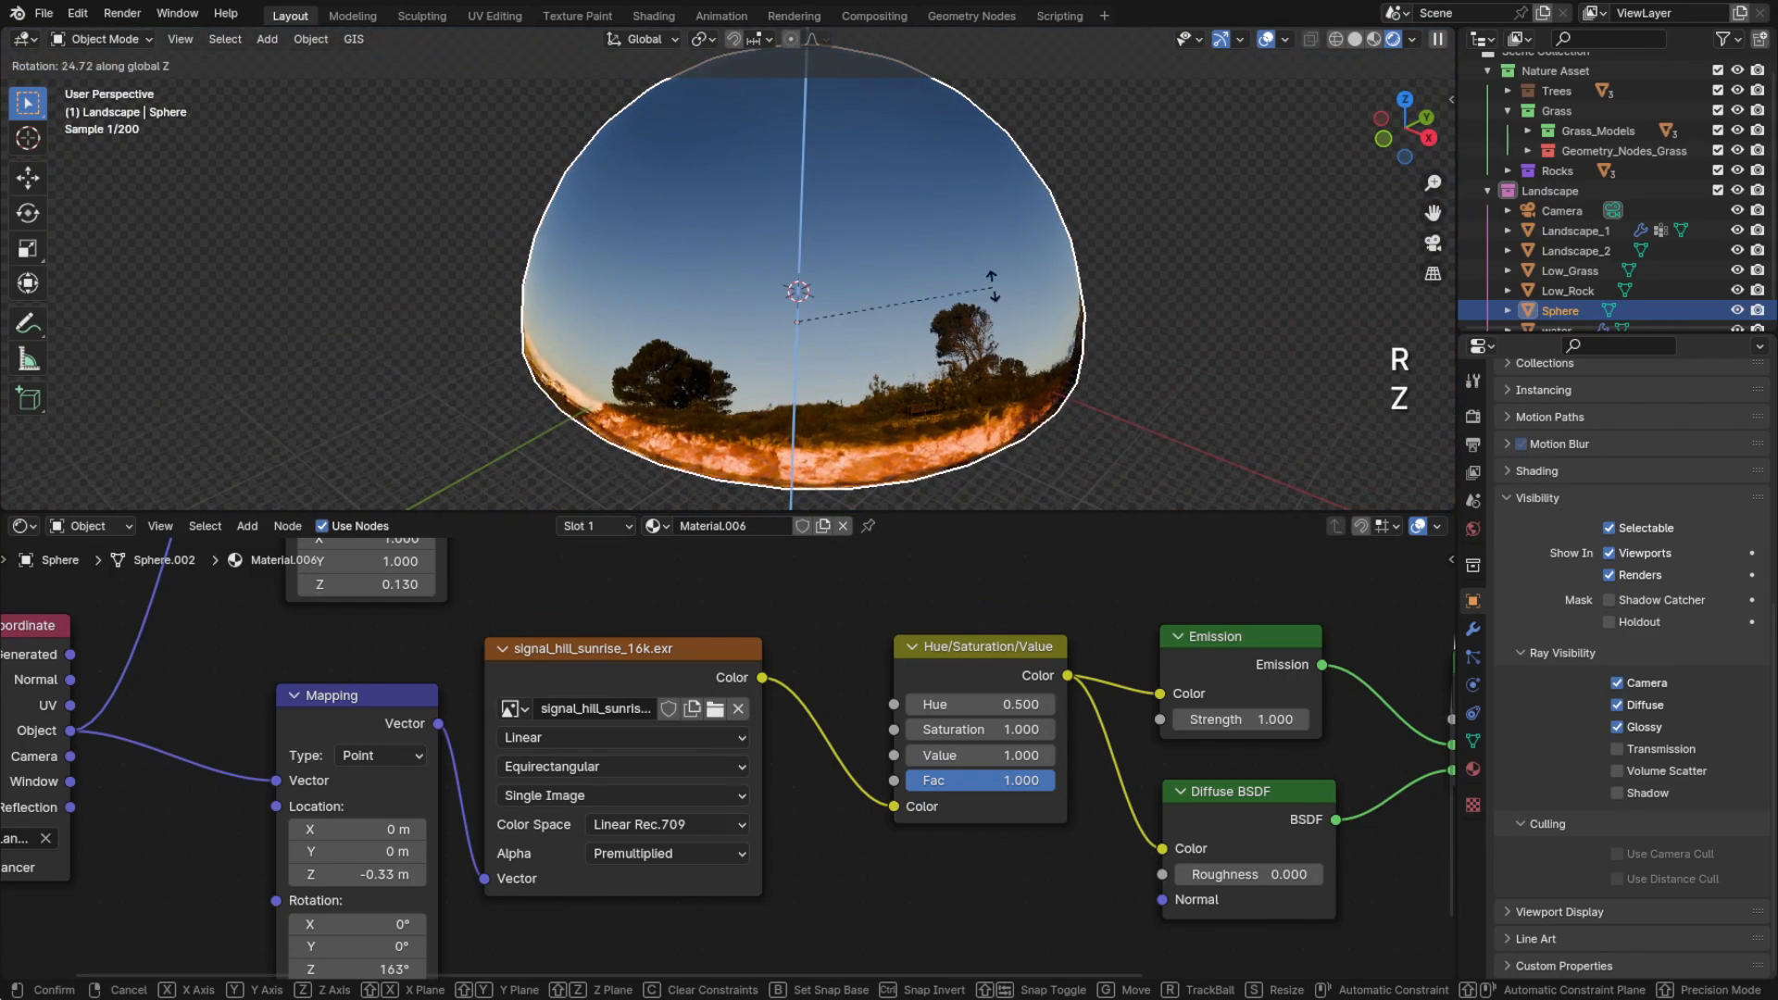
left_click(991, 288)
Set the Z rotation of the Mapping node feeding the environment texture to 377°, placing the sun behind the landscape
middle_click_drag(482, 935, 757, 814)
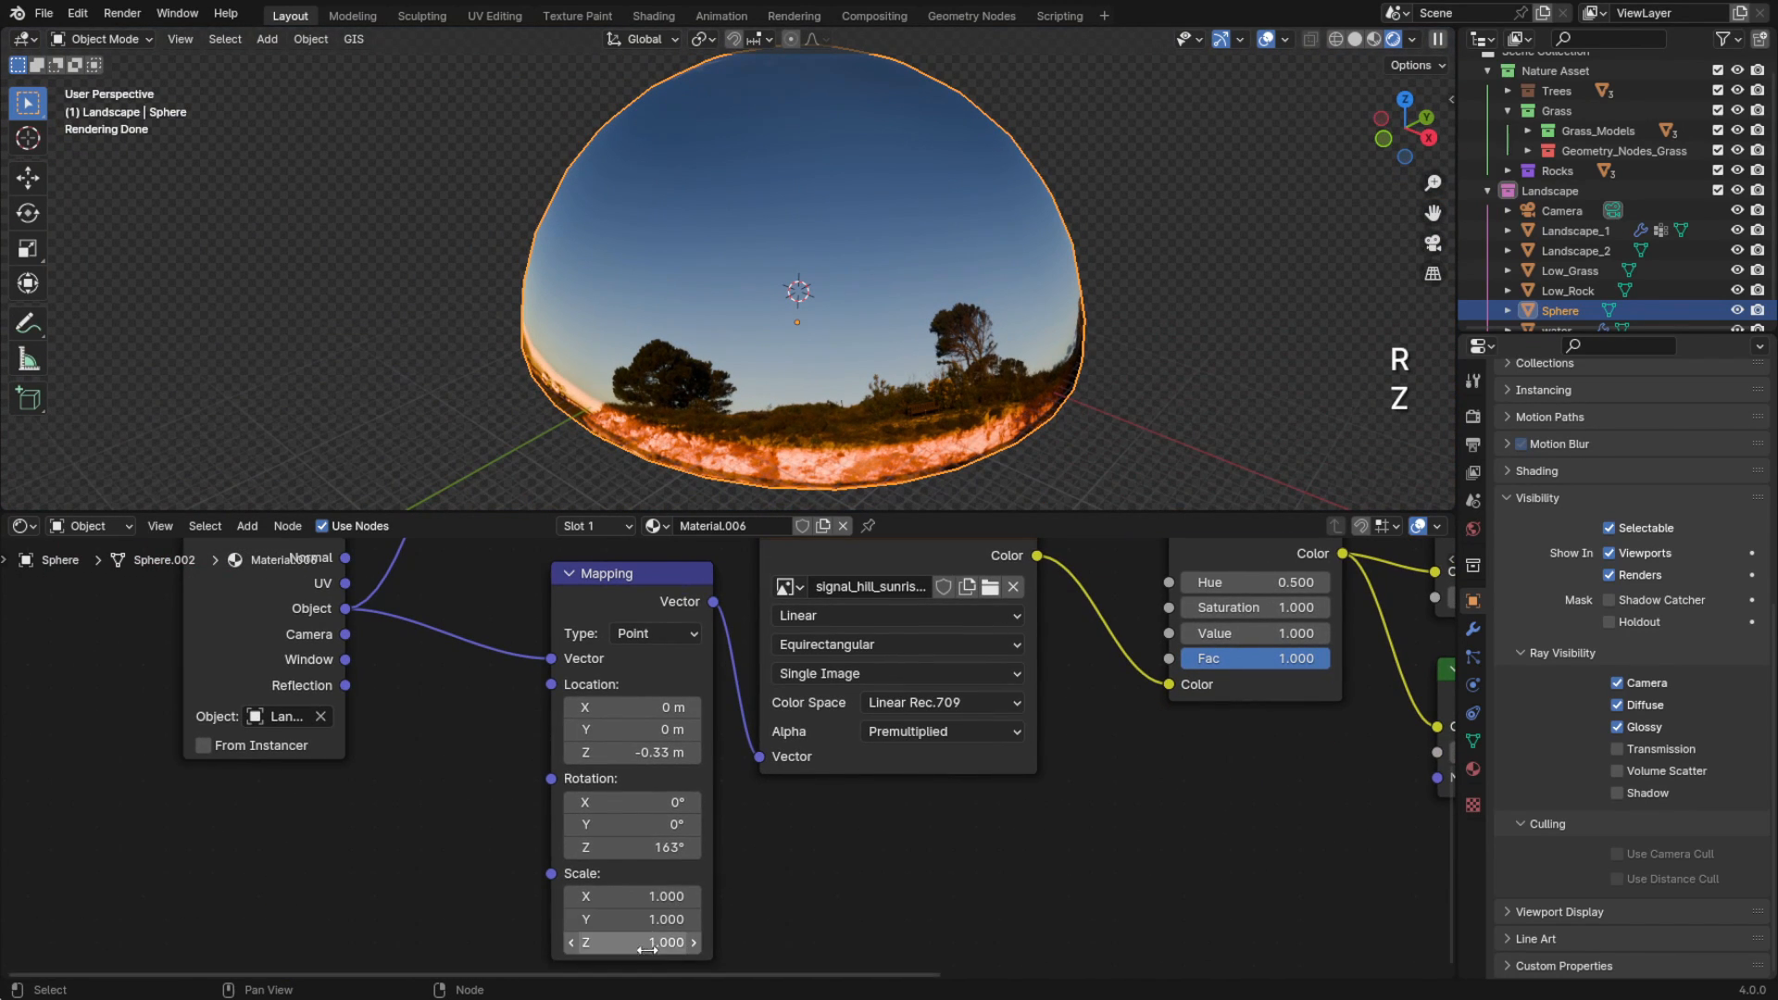
left_click_drag(639, 847, 808, 848)
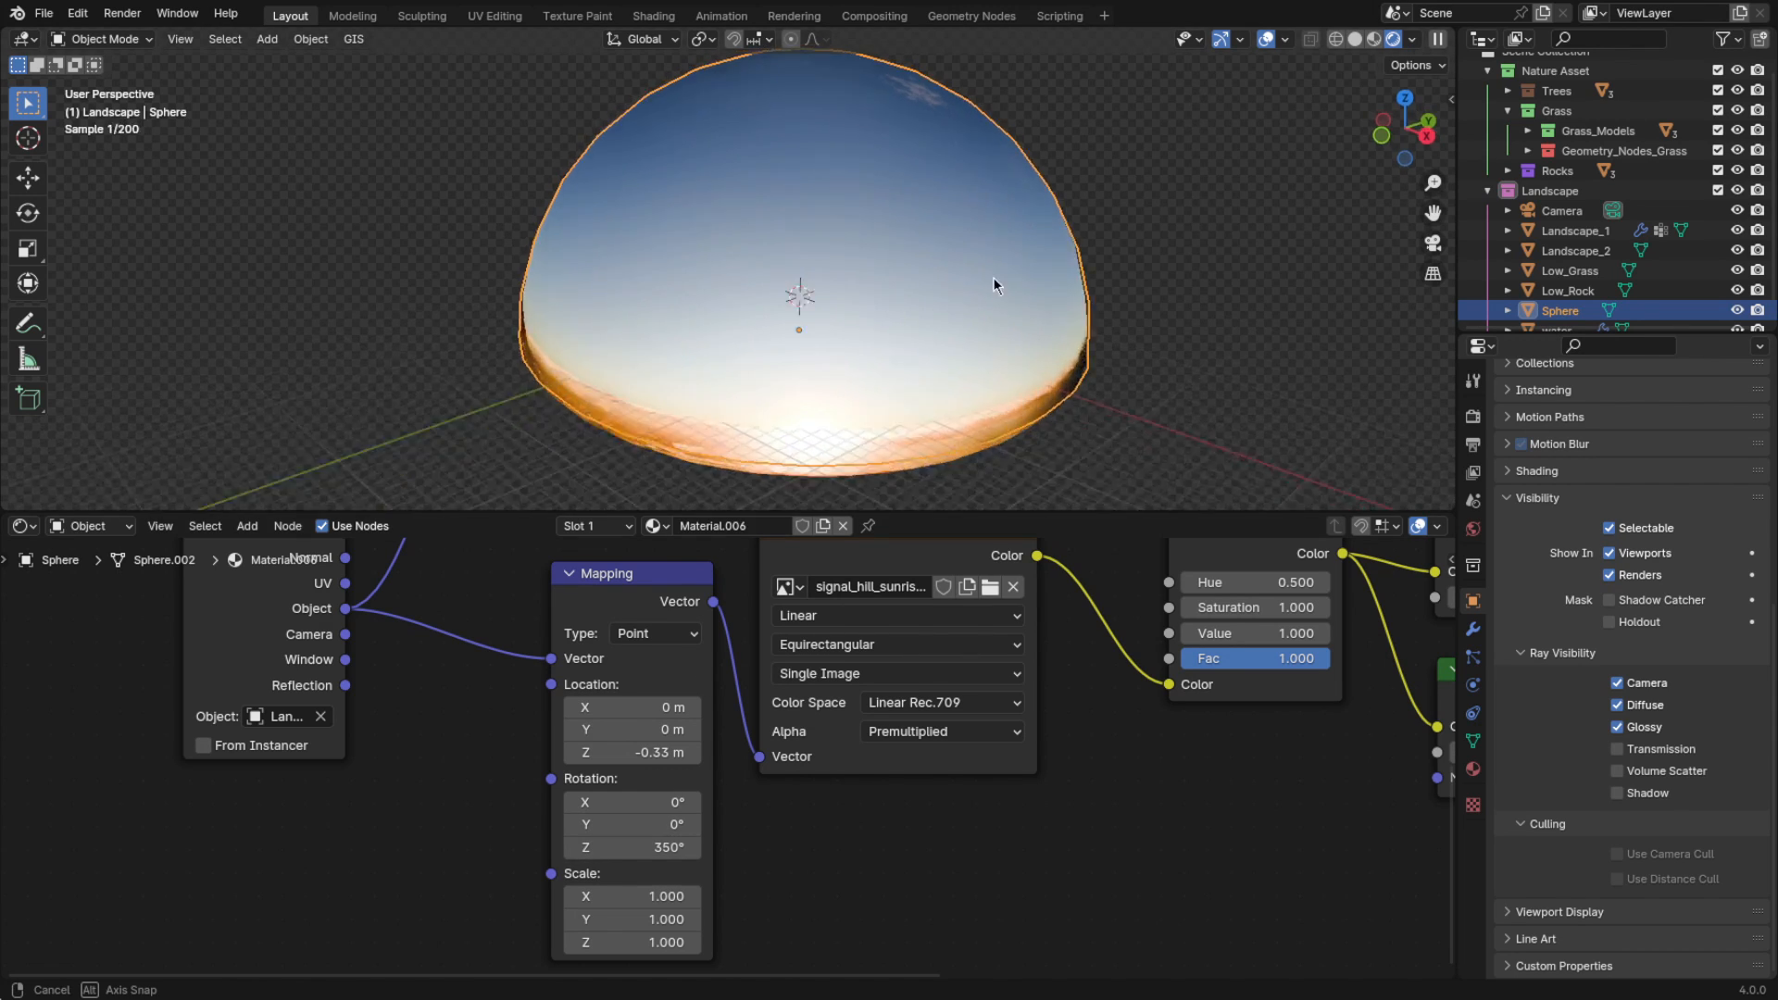
middle_click_drag(993, 276, 709, 375)
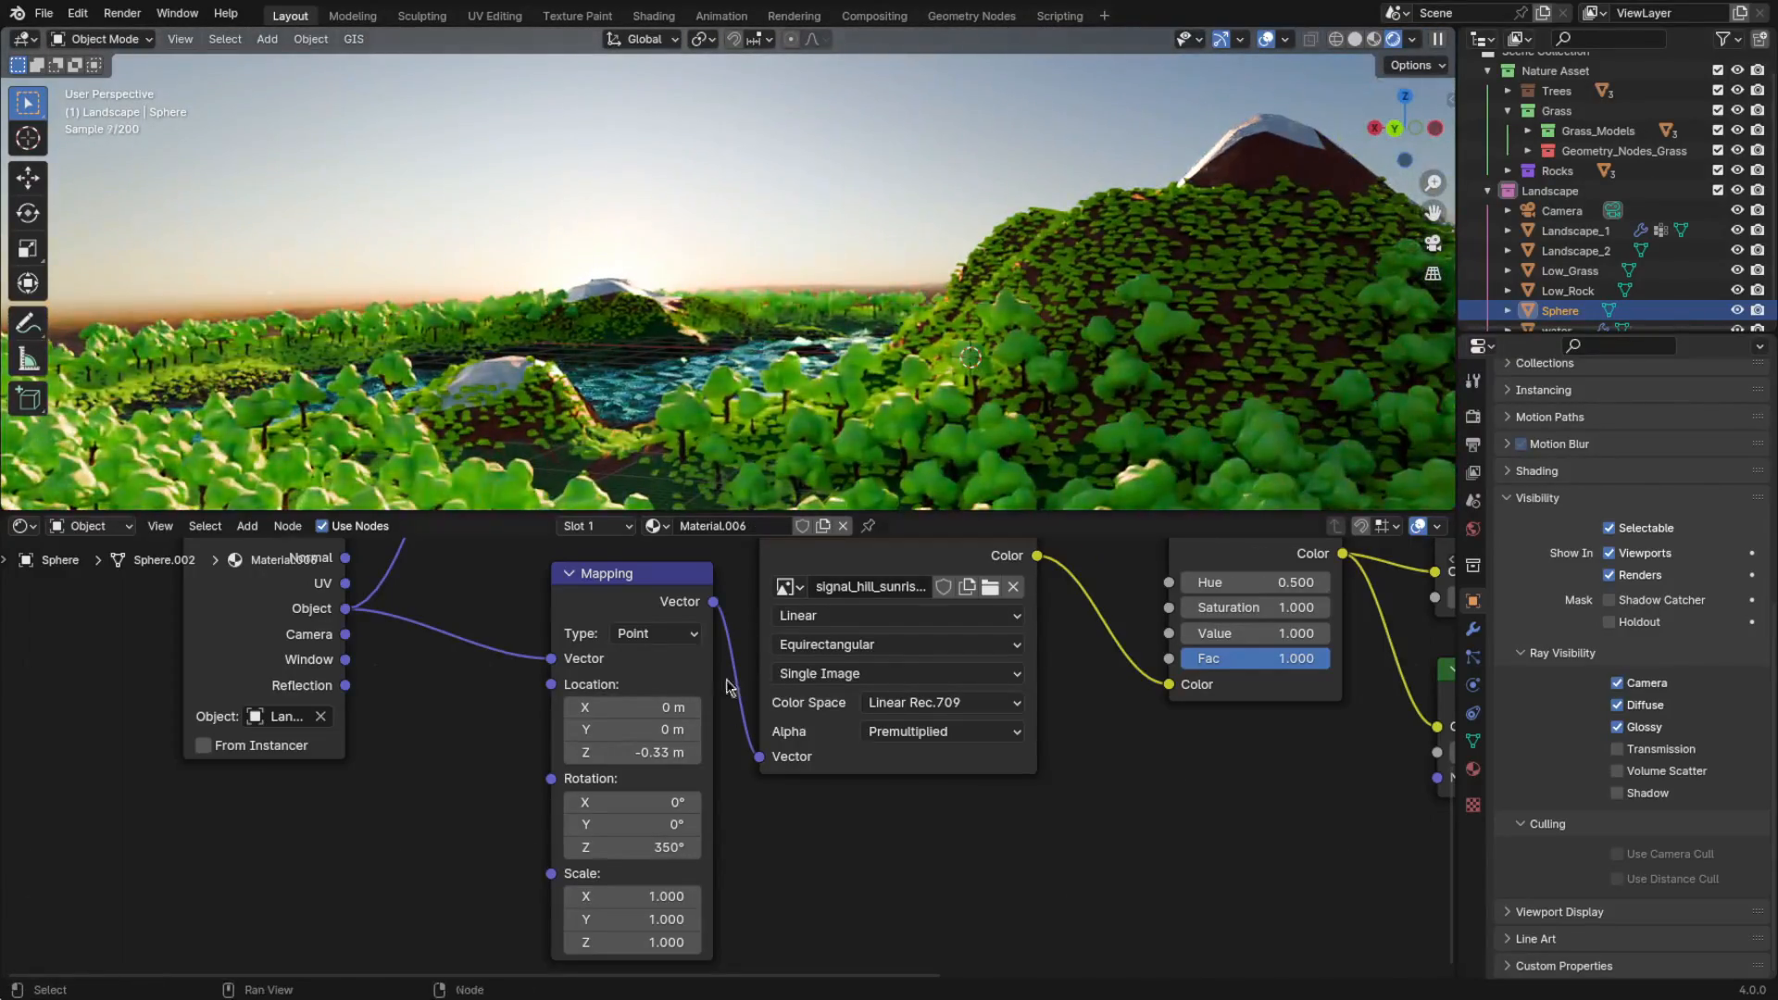
left_click_drag(643, 850, 696, 849)
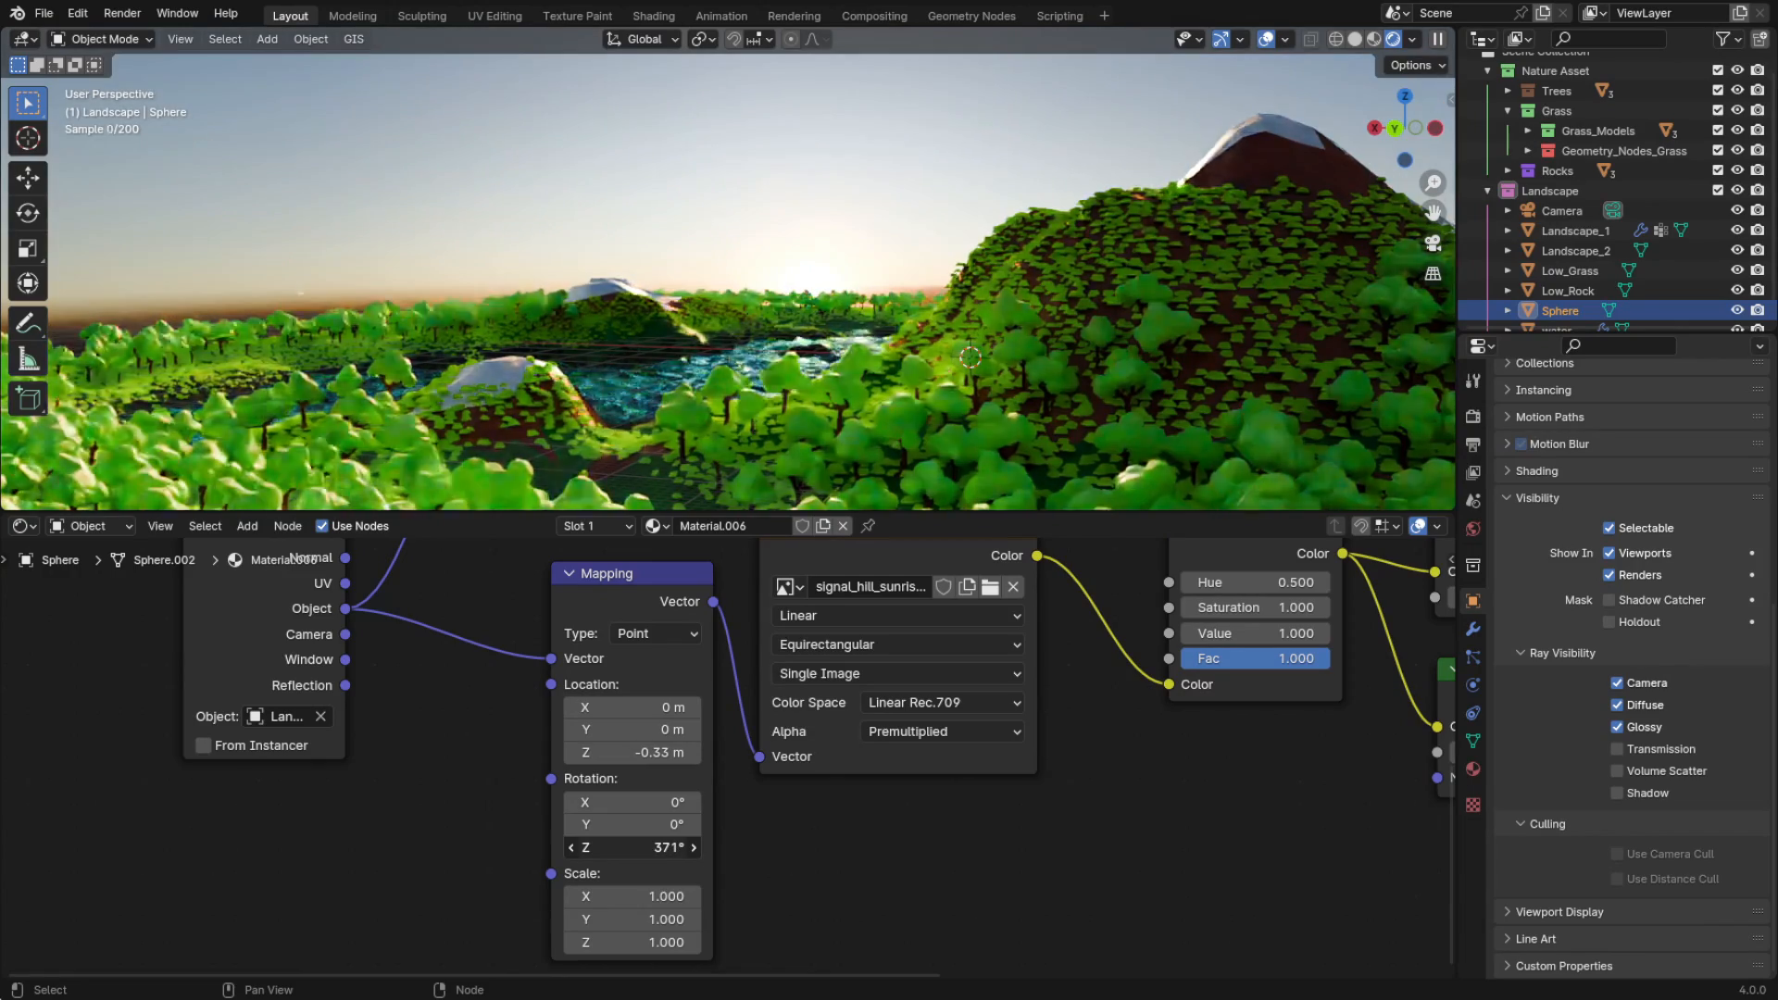
middle_click_drag(687, 405, 852, 445)
scroll(970, 367, "down", 2)
scroll(955, 359, "up", 2)
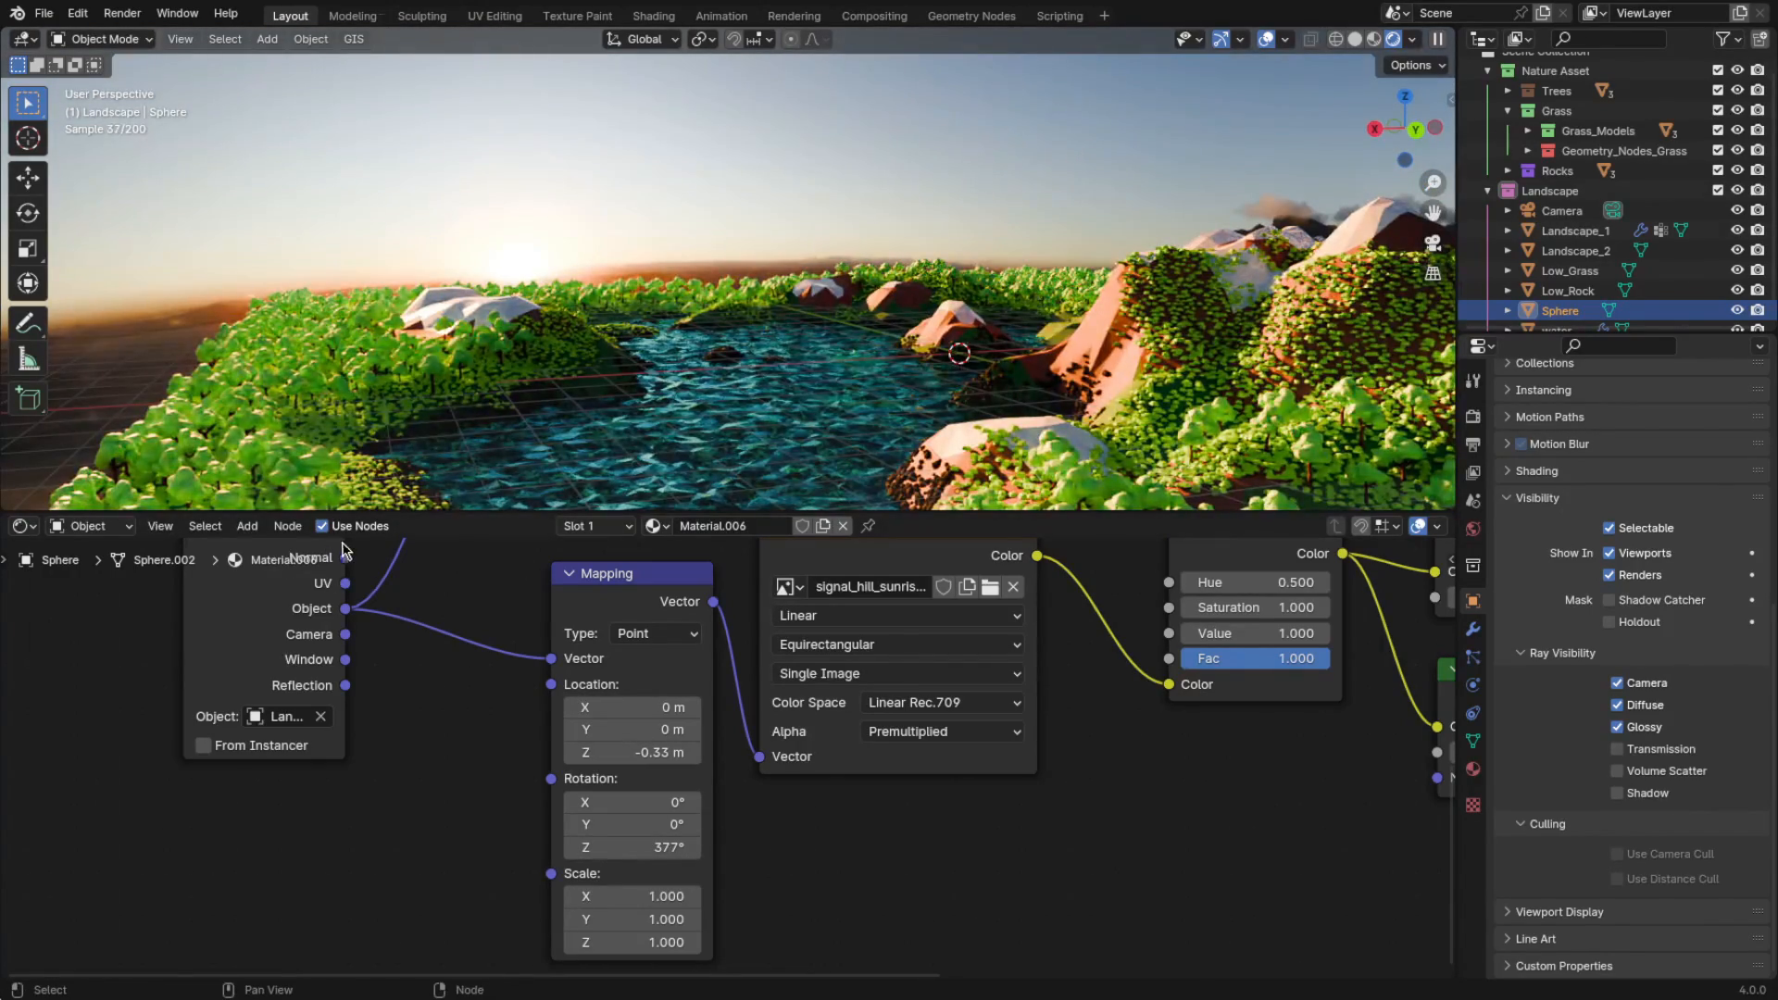
Maximize the 3D viewport and examine the rendered landscape against the sky dome
mouse_move(932, 350)
middle_mouse_down("shift")
mouse_move(859, 348)
mouse_move(857, 332)
middle_mouse_up("shift")
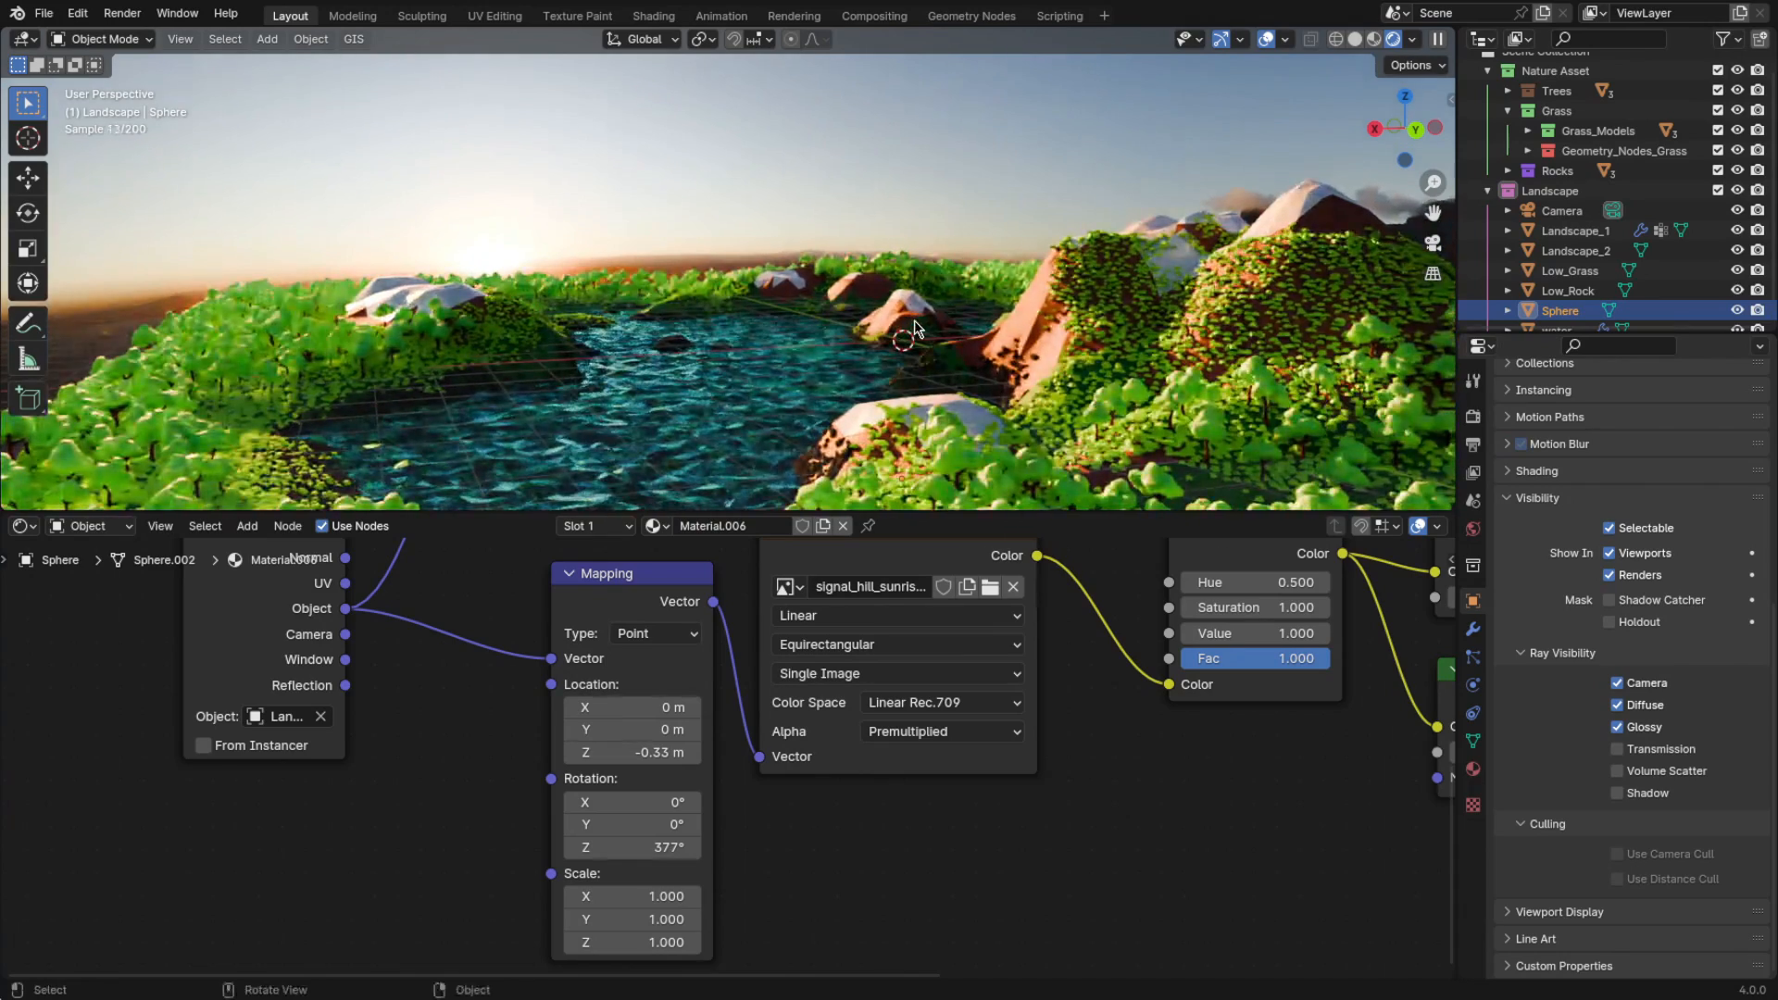
left_click(1355, 39)
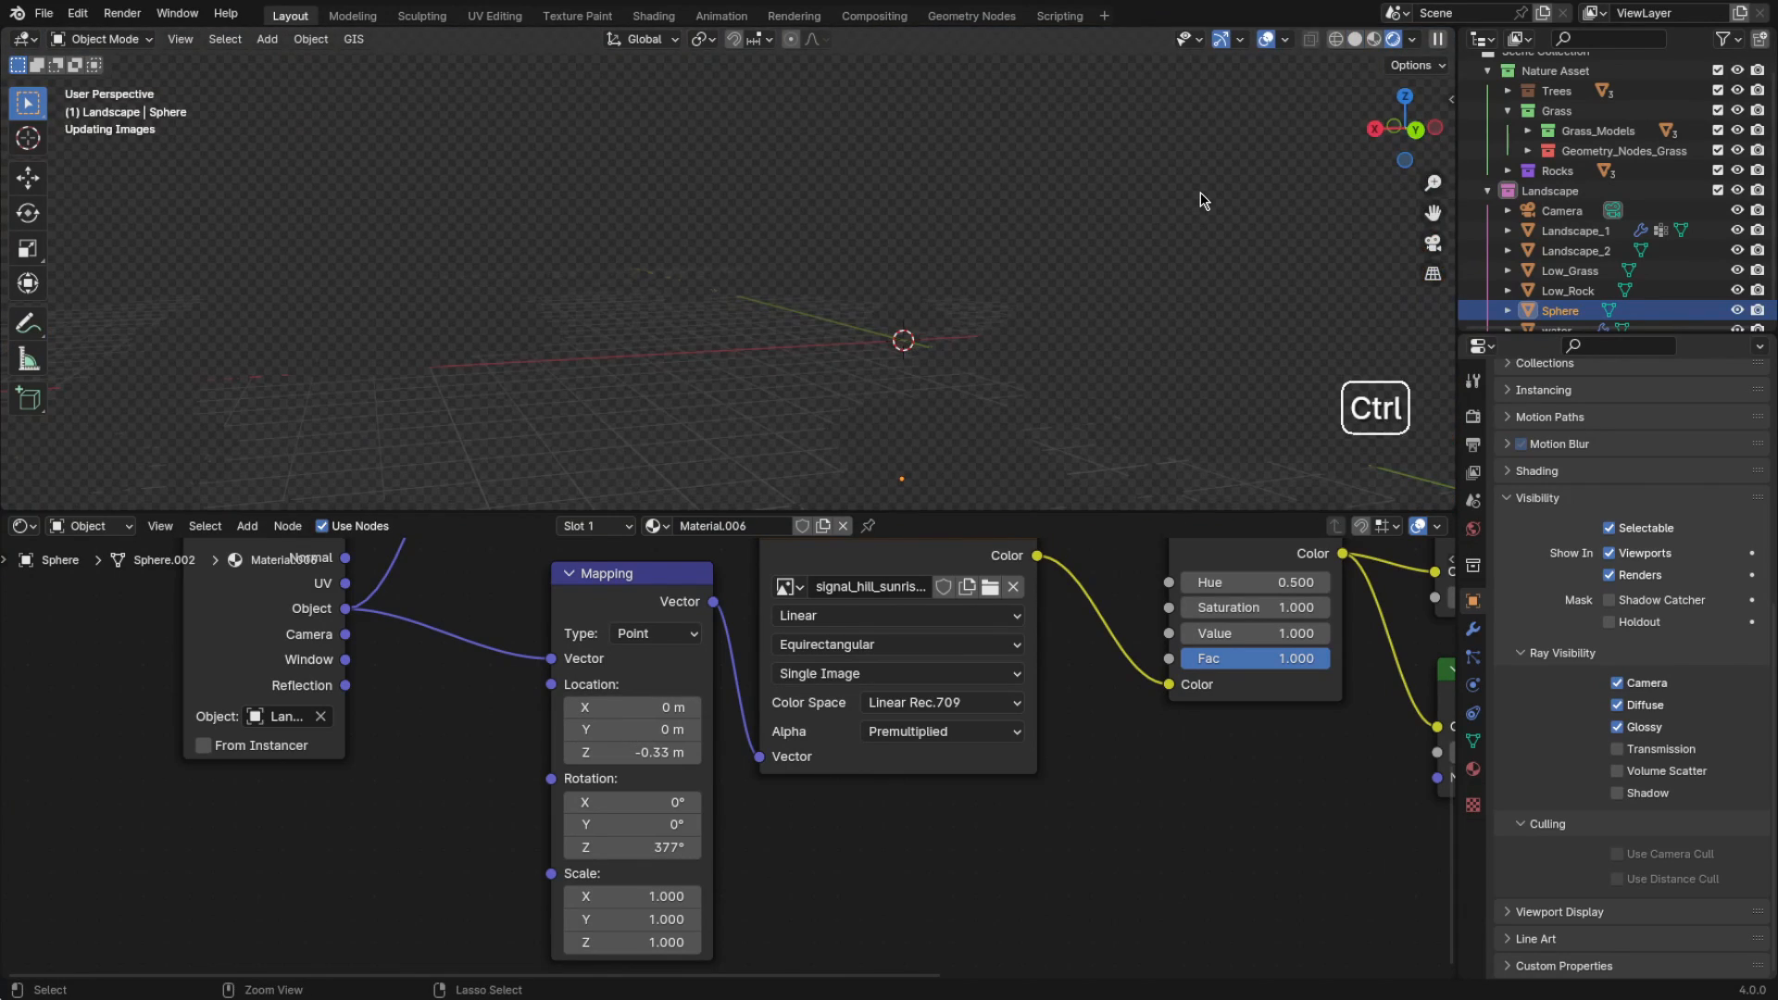
key("ctrl+space")
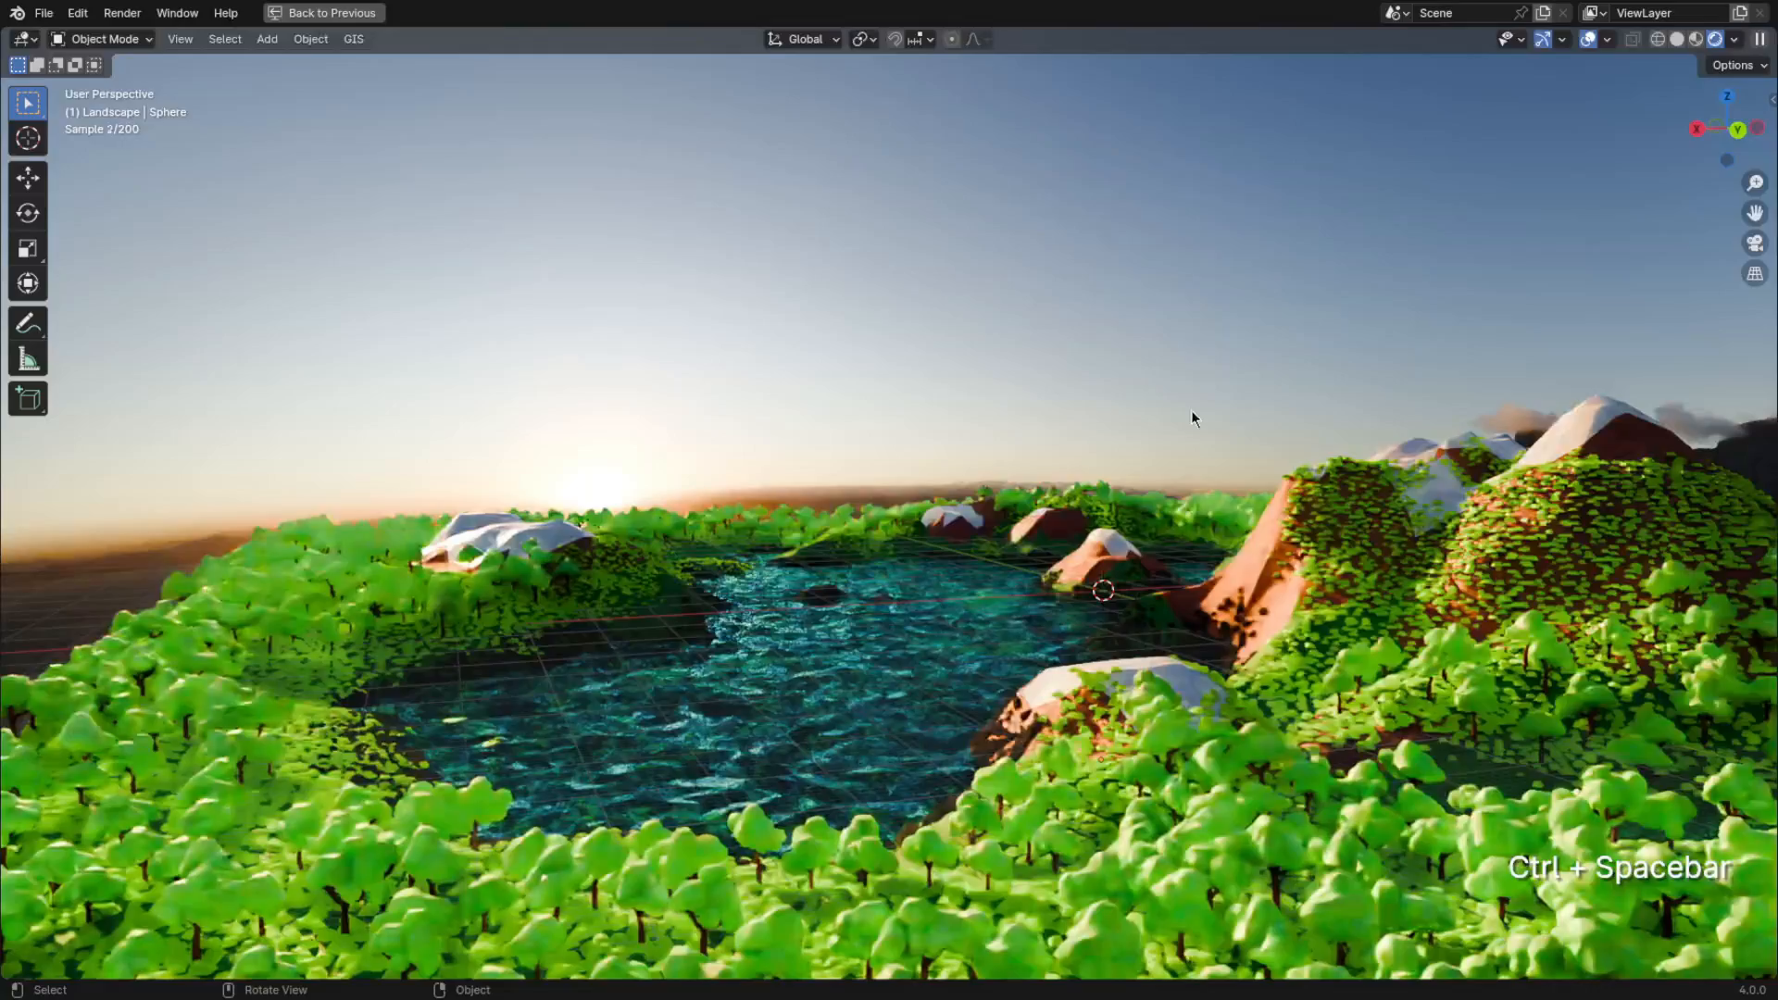
middle_click_drag(1191, 410, 953, 439, "shift")
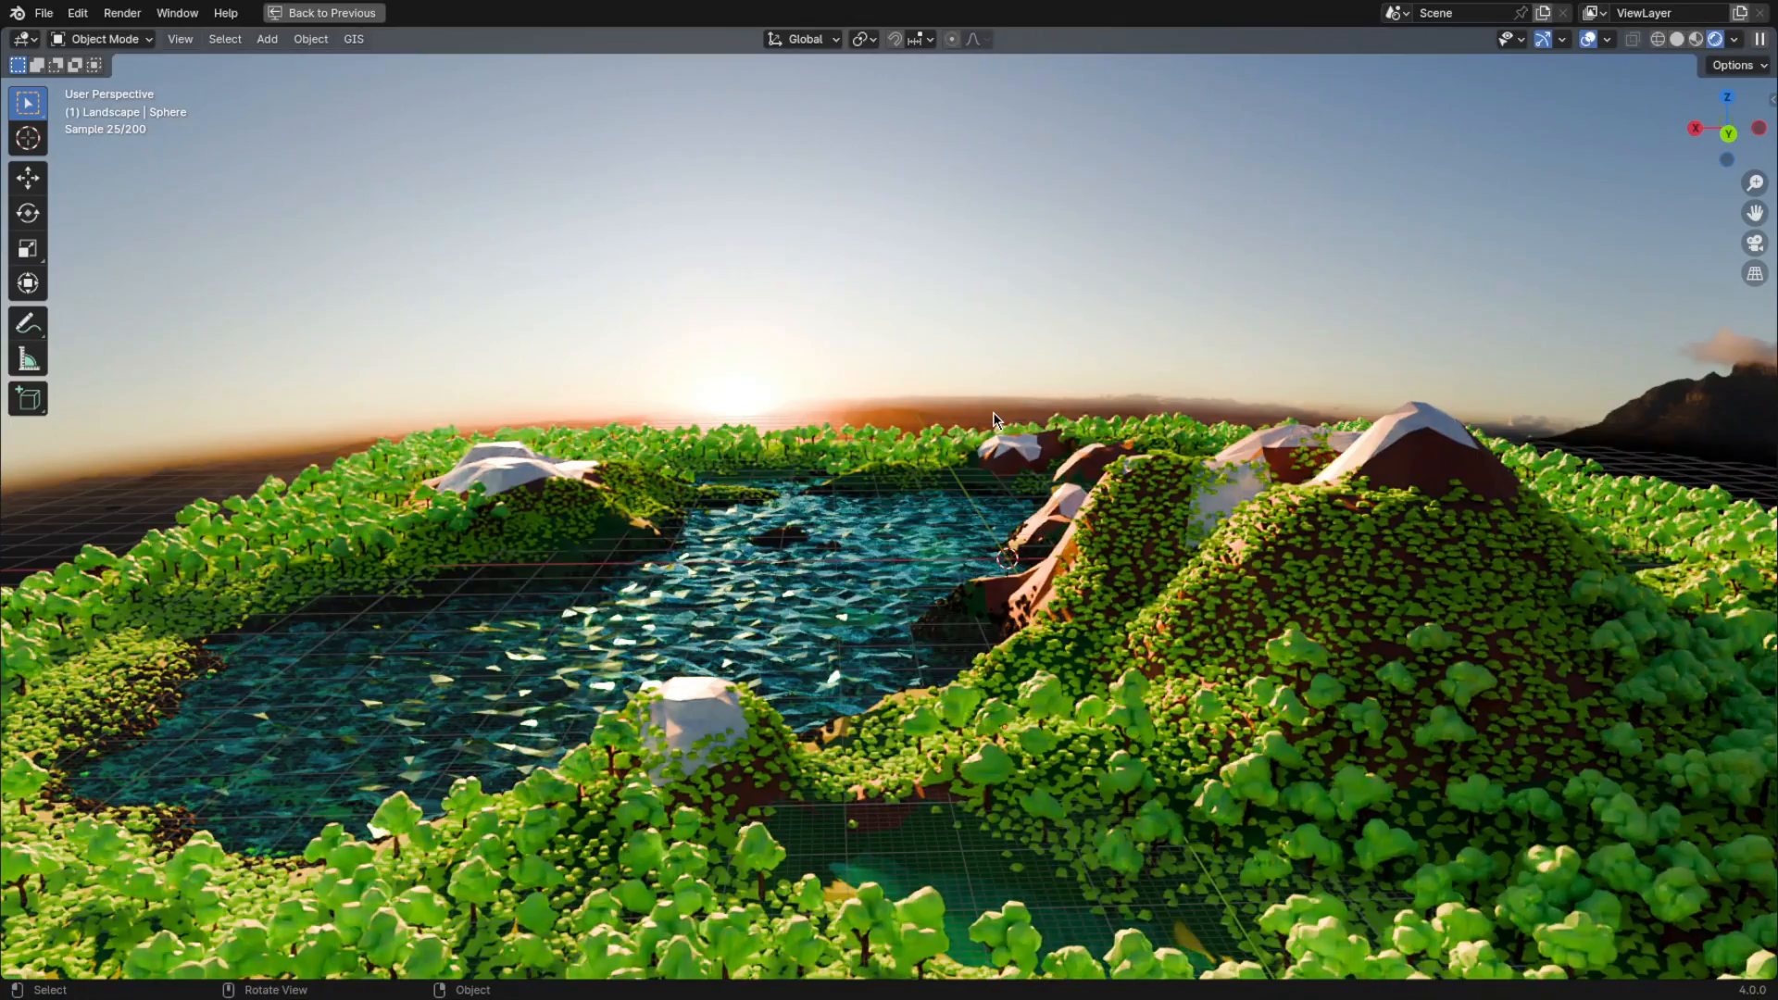